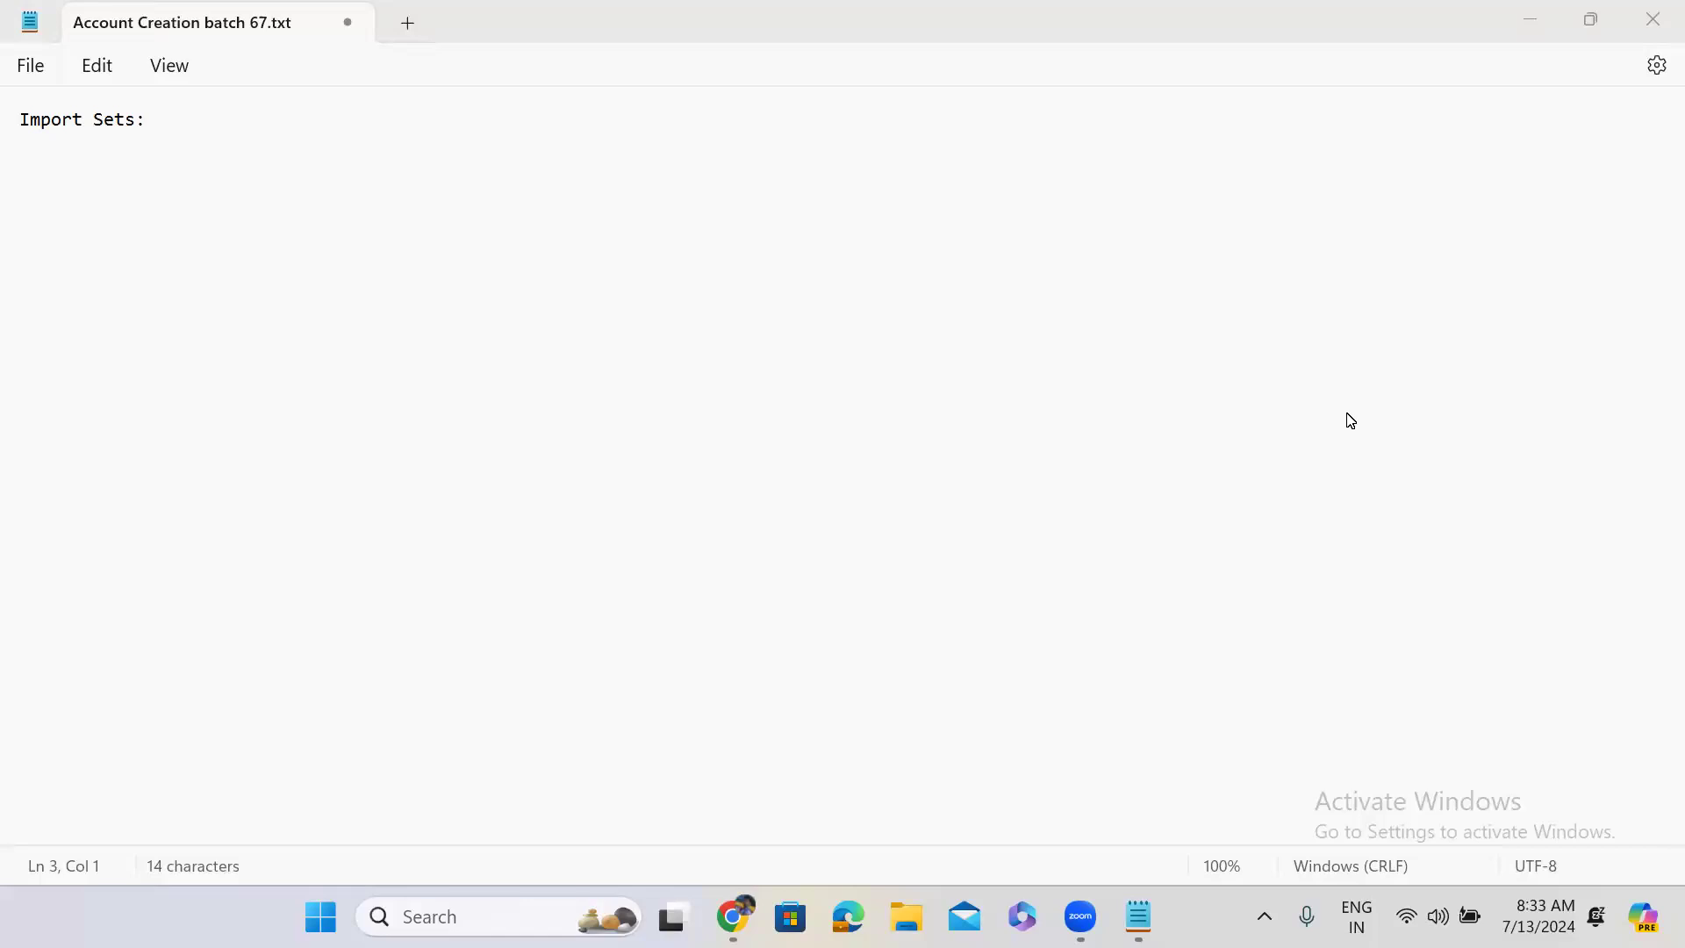
# Minimize Notepad and bring up Zoom's Whiteboards list, scrolled down to the Import Sets board.
pyautogui.click(1523, 26)
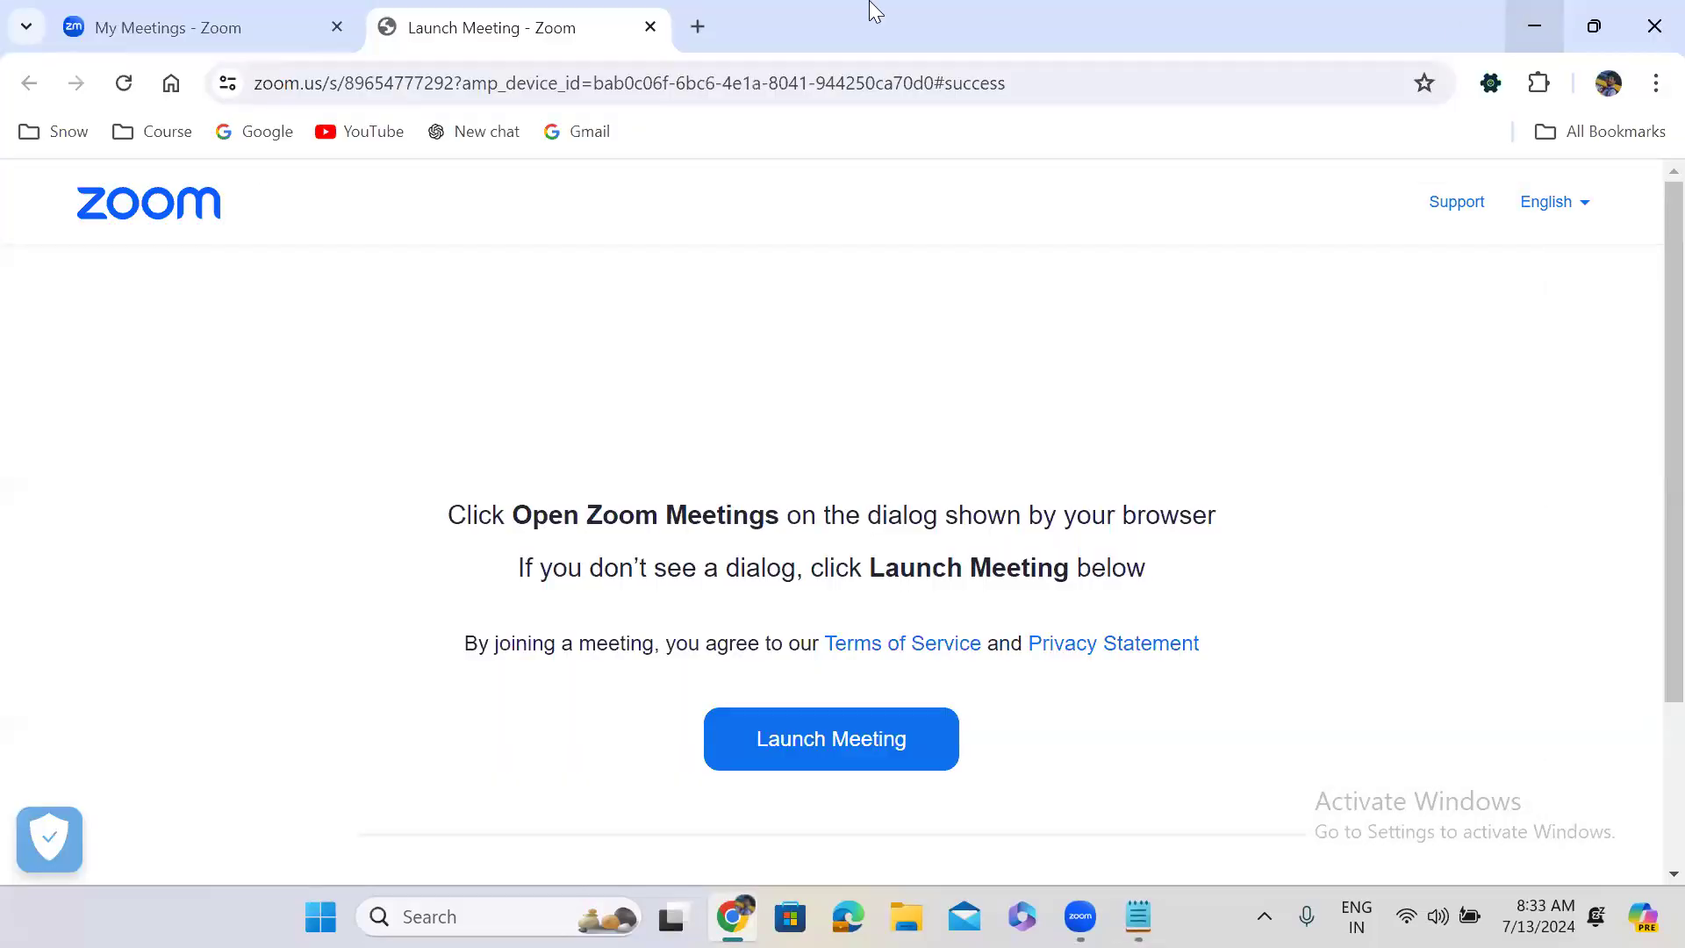
pyautogui.click(126, 27)
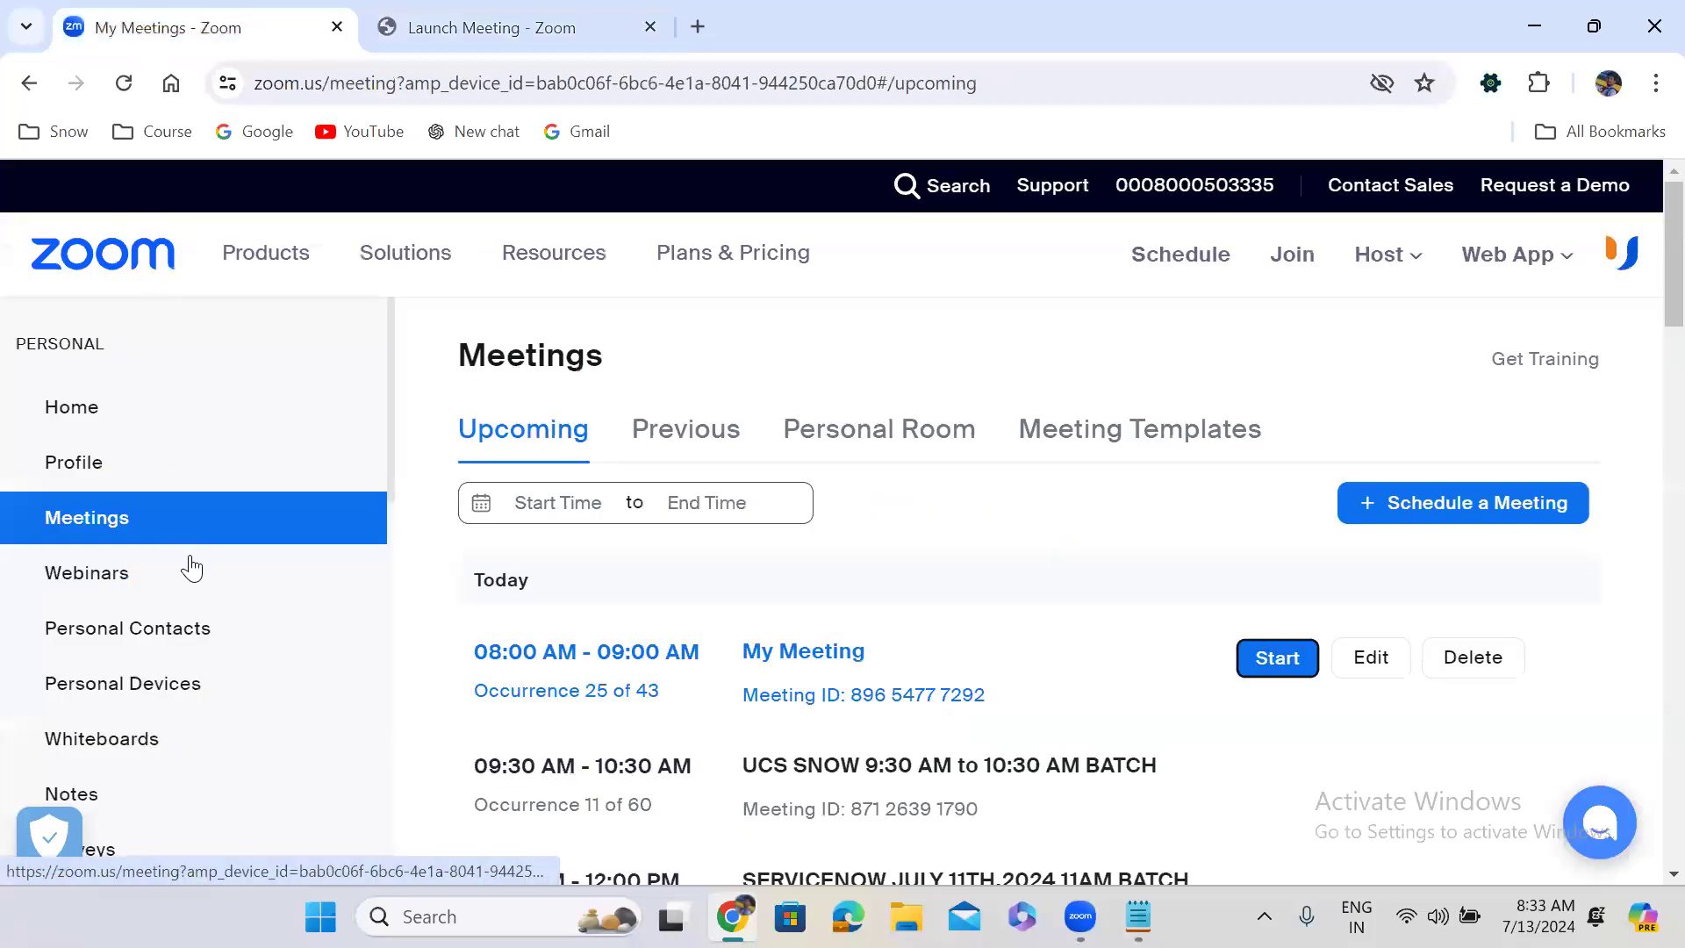
pyautogui.click(134, 738)
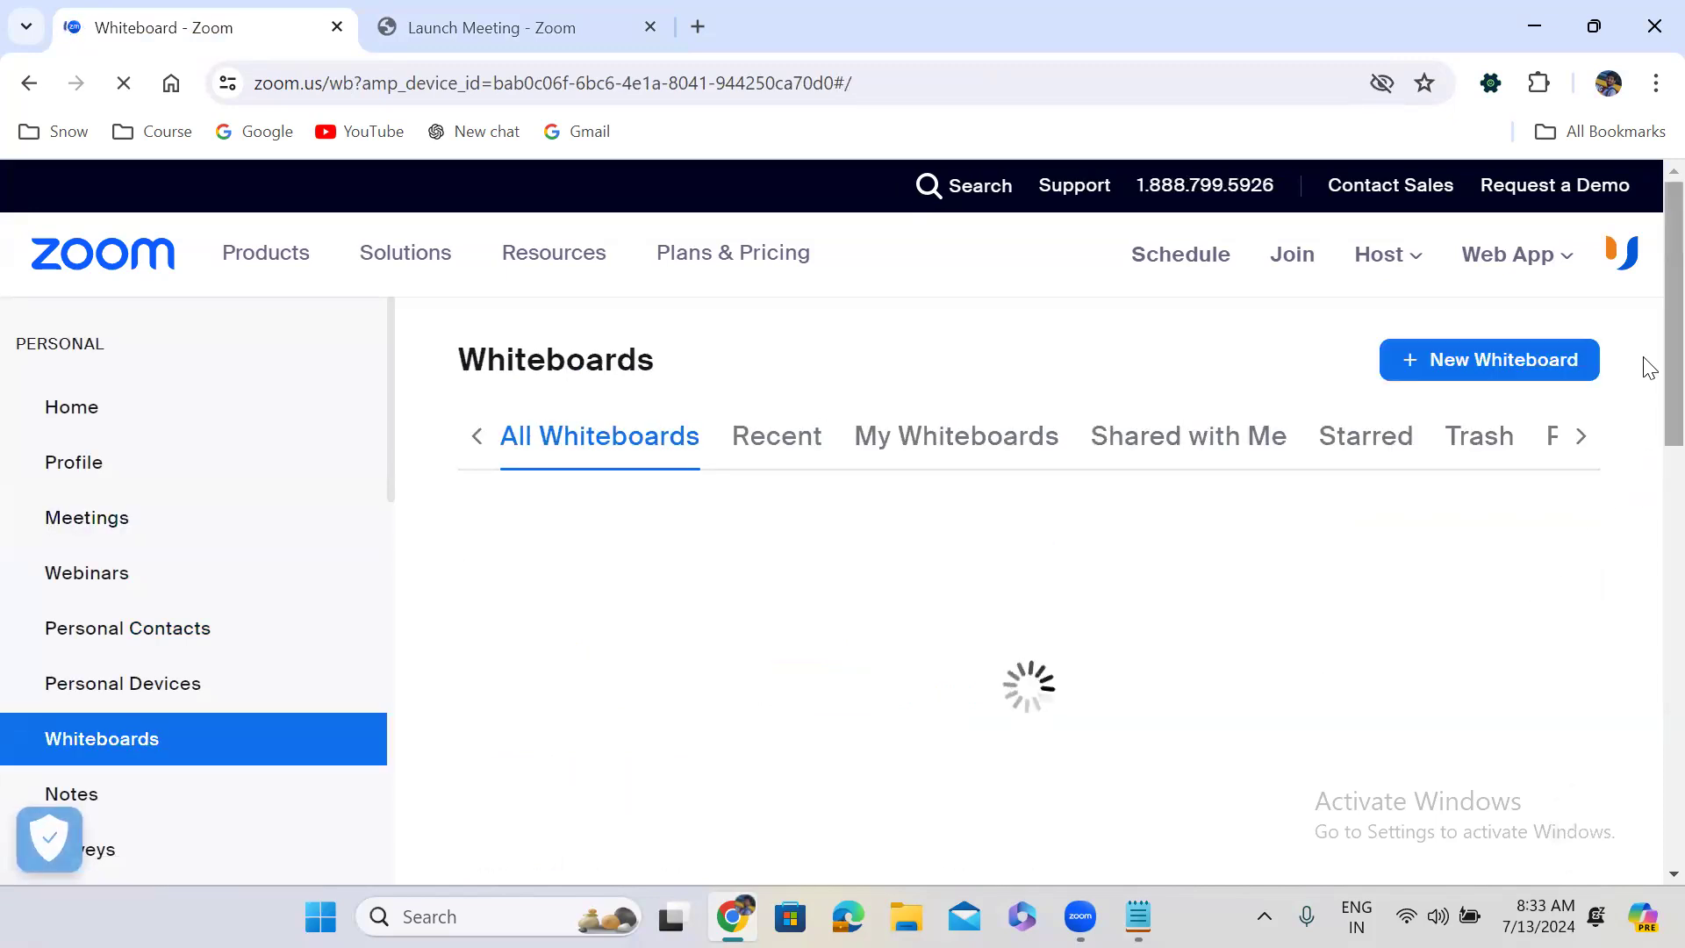
pyautogui.scroll(-1, 1649, 426)
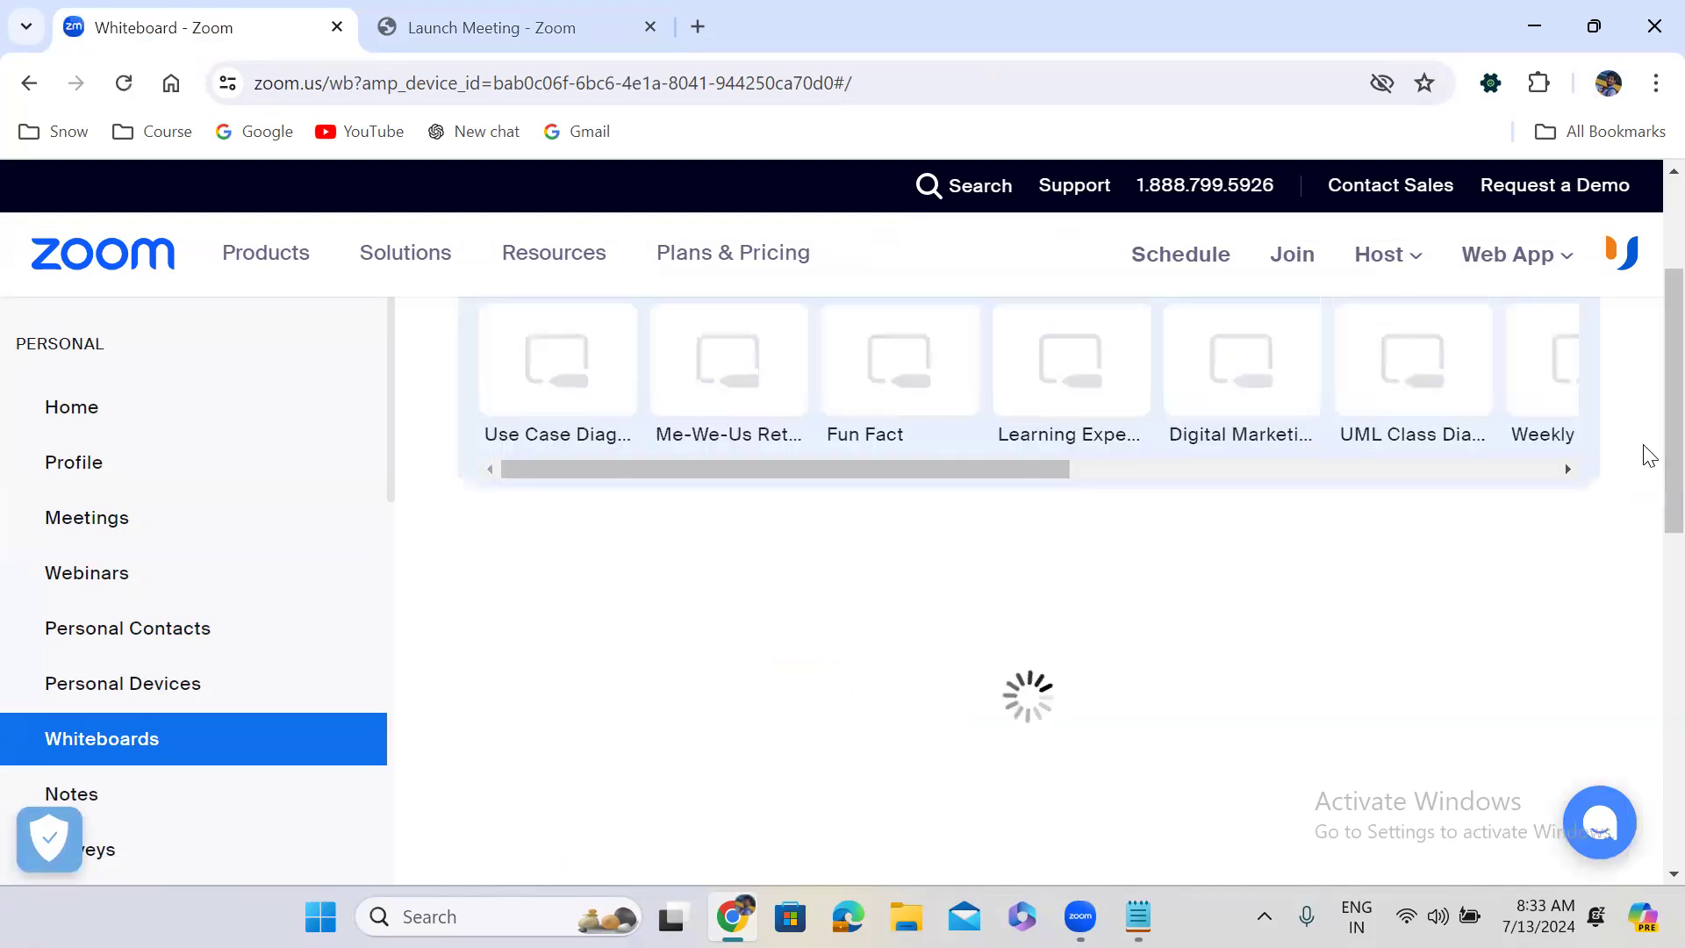
pyautogui.scroll(-3, 1647, 527)
pyautogui.scroll(-2, 1646, 566)
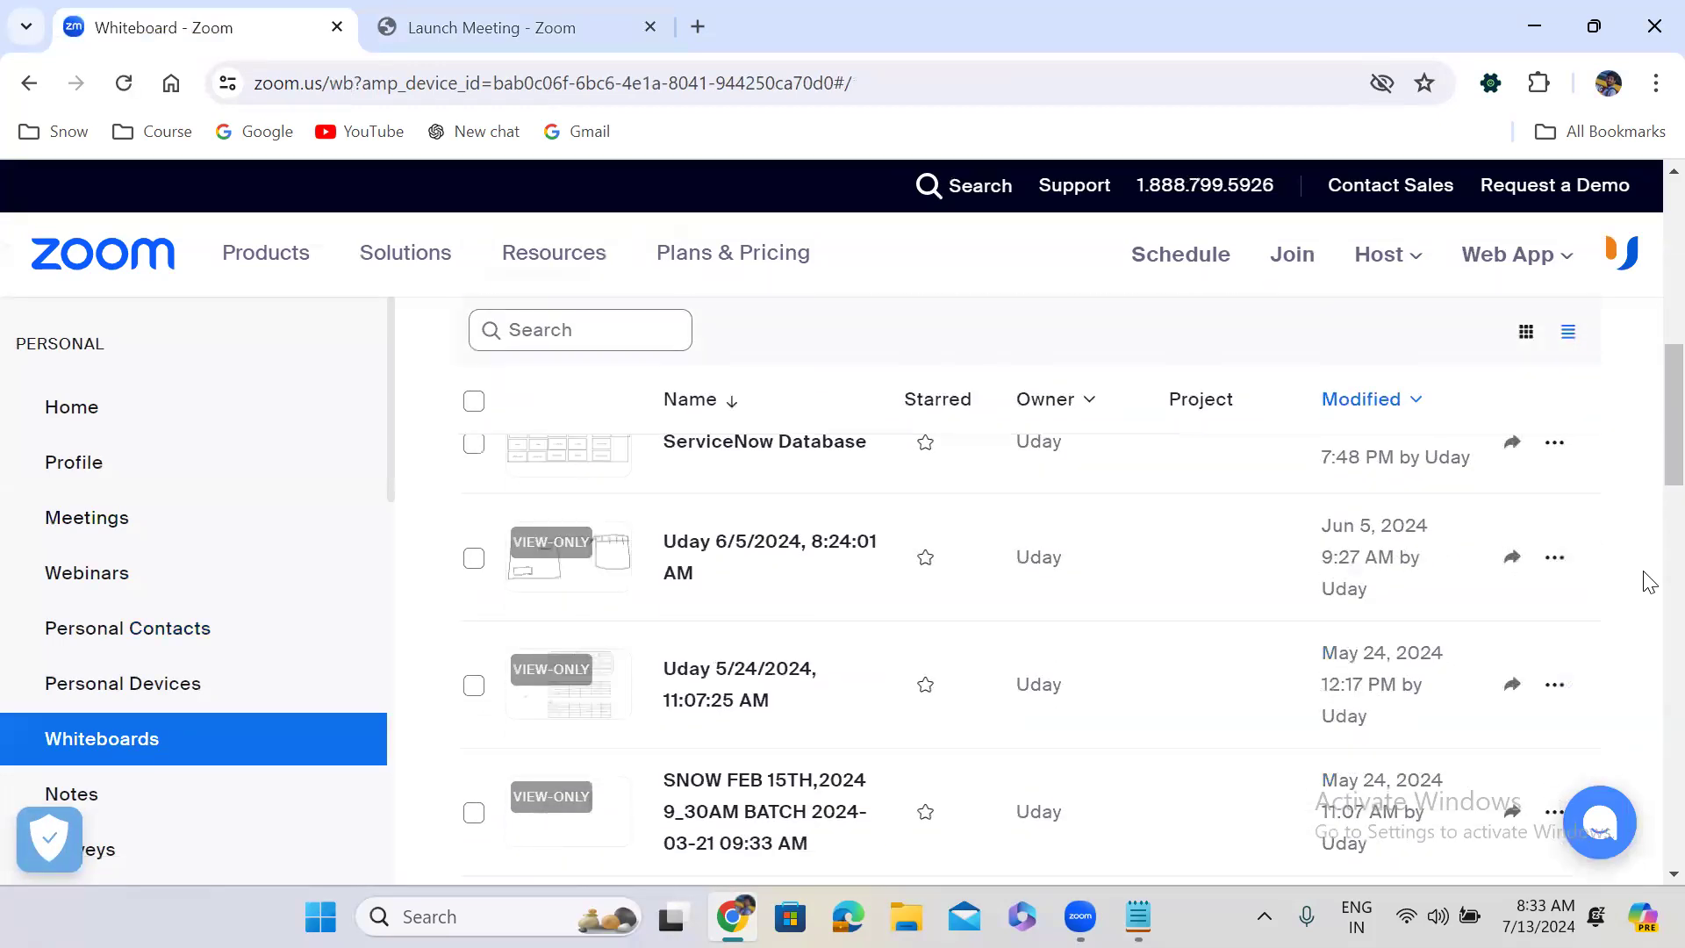
pyautogui.scroll(-4, 1647, 571)
pyautogui.scroll(-3, 1646, 675)
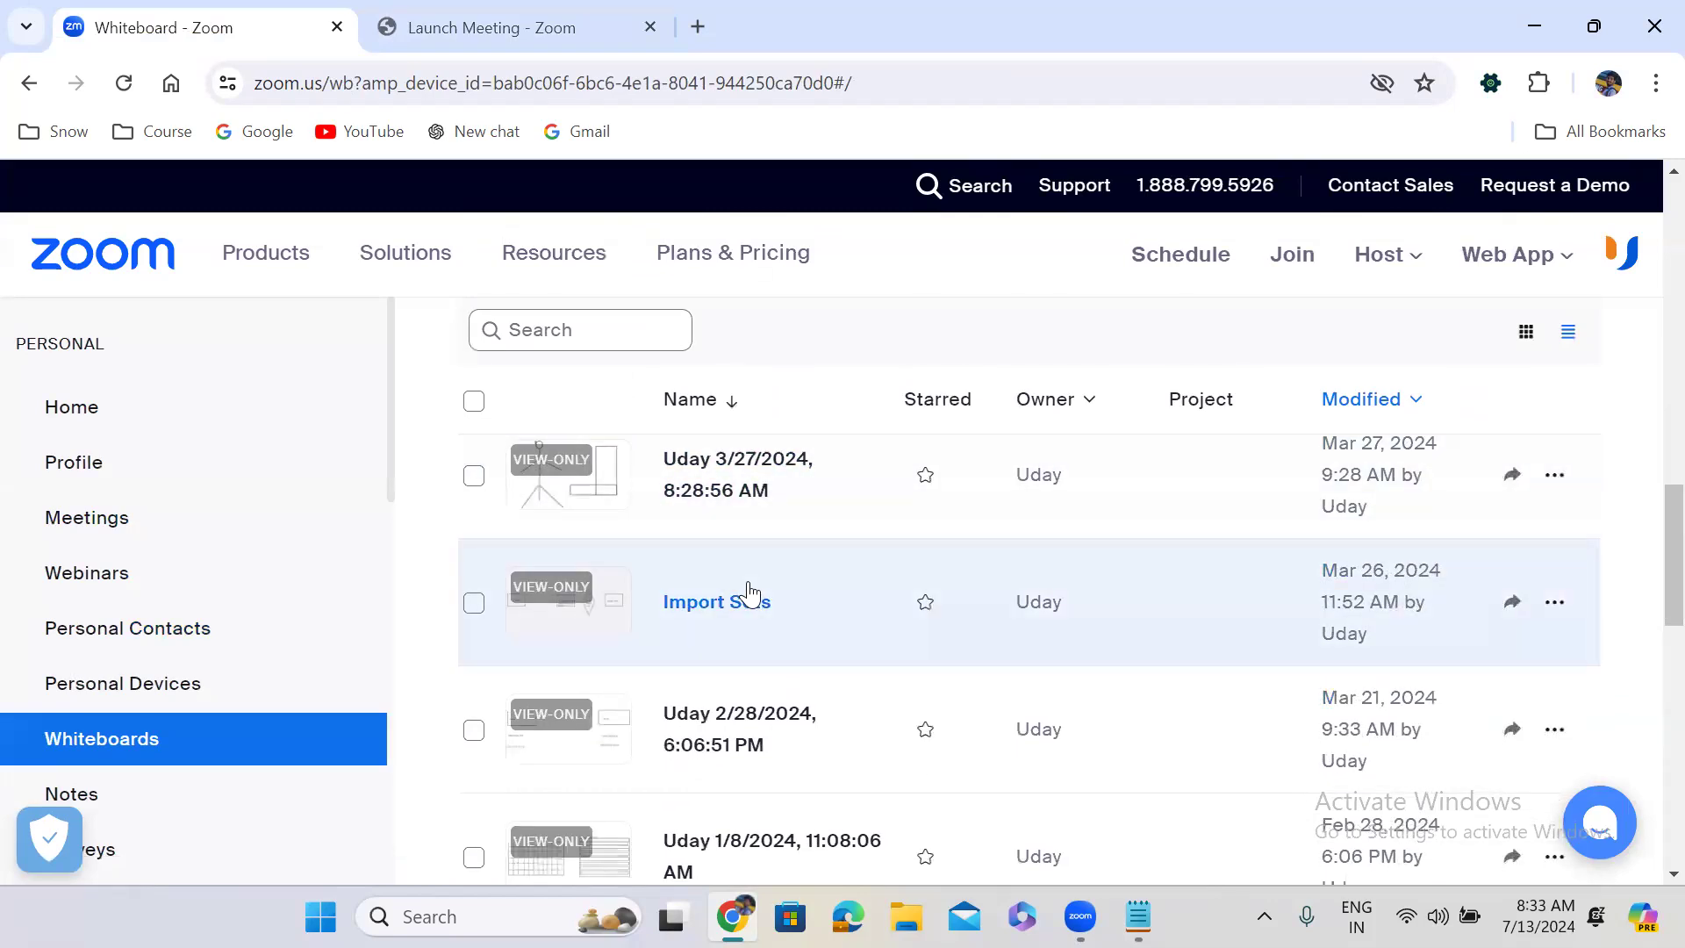
# Open the Import Sets whiteboard showing Our Sheet, Staging/Import set Table, Transform Map and Target Table.
pyautogui.click(748, 594)
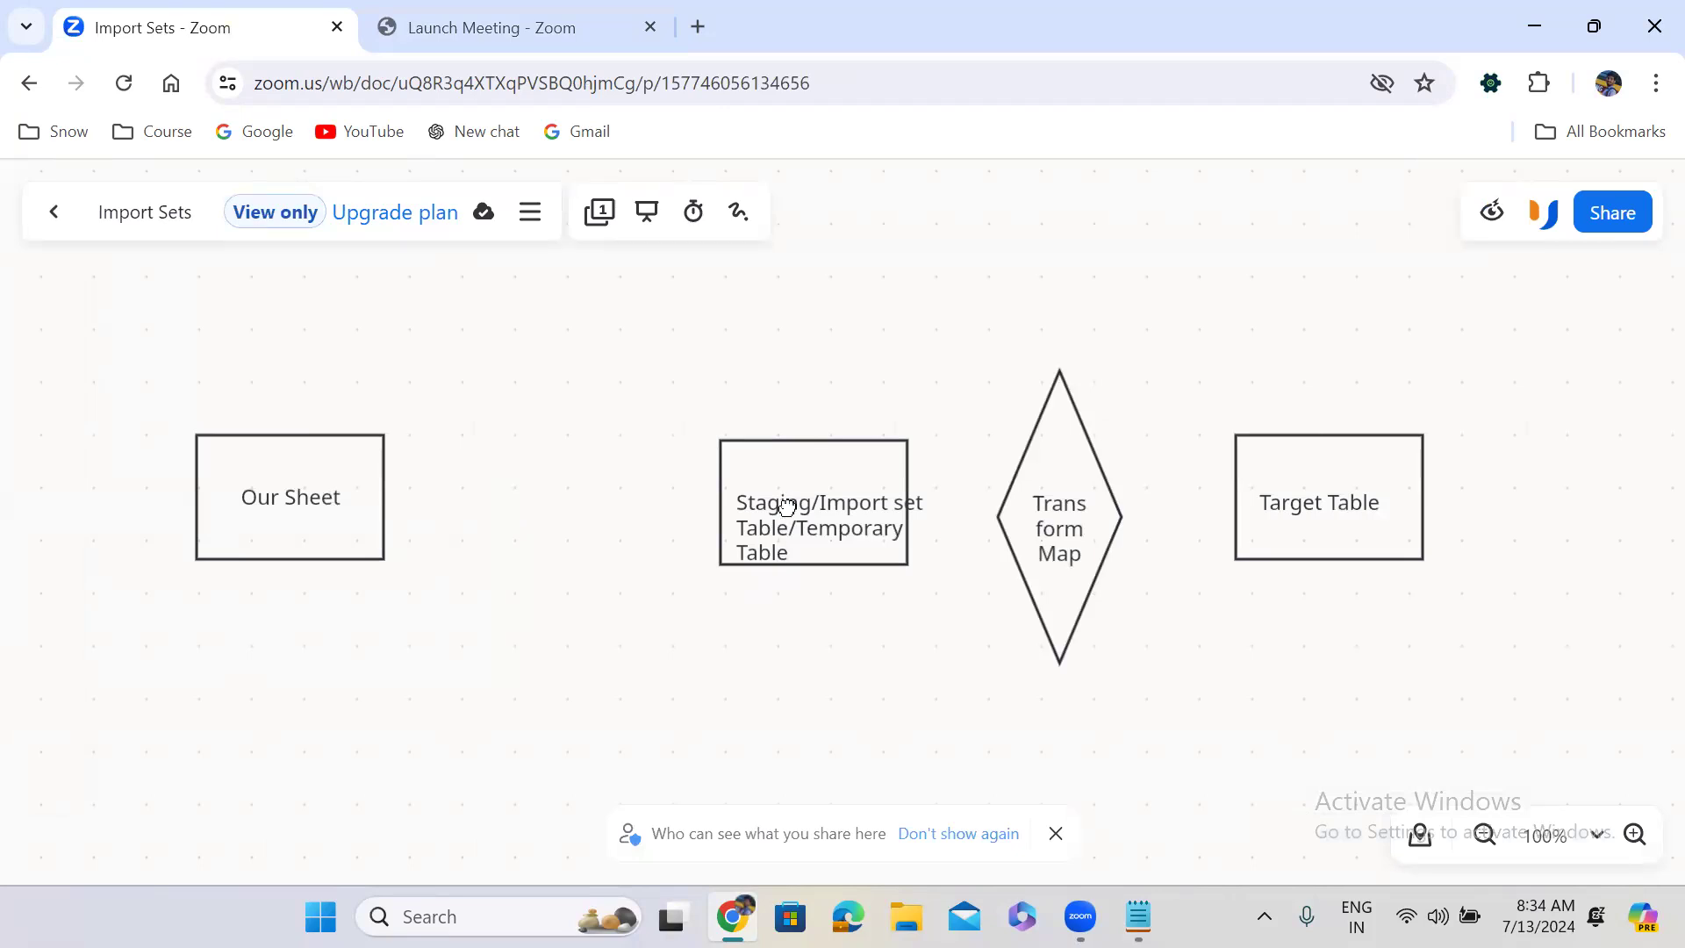
pyautogui.moveTo(785, 502)
pyautogui.mouseDown()
pyautogui.moveTo(772, 480)
pyautogui.moveTo(778, 492)
pyautogui.mouseUp()
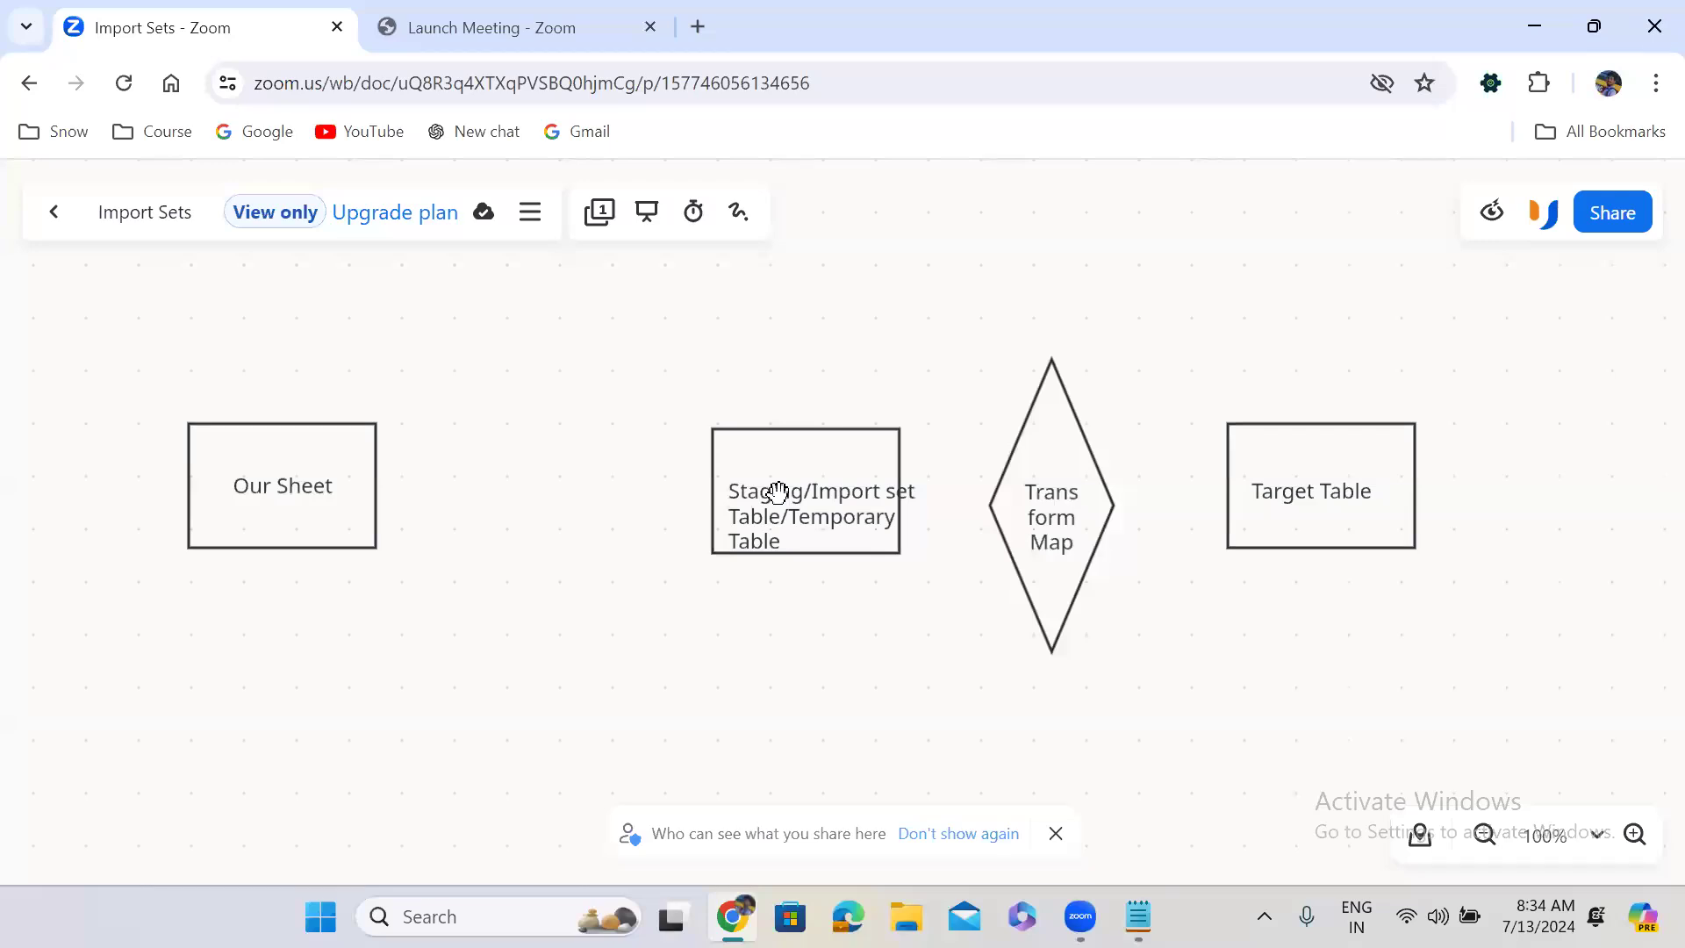
pyautogui.click(640, 893)
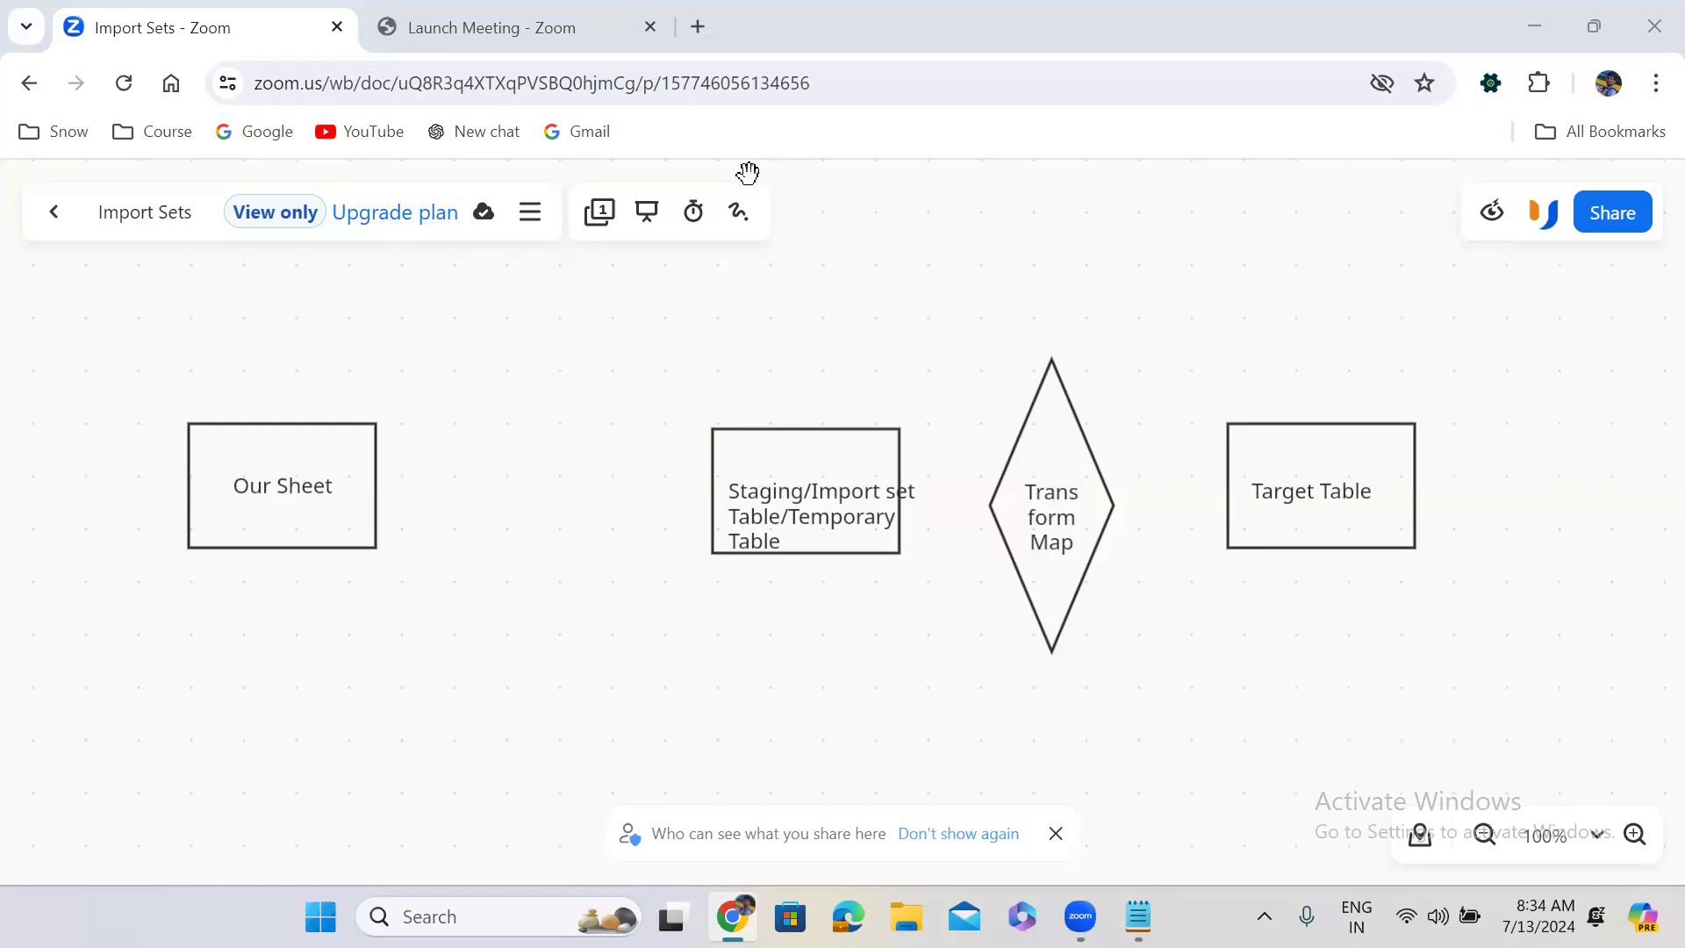
pyautogui.click(303, 506)
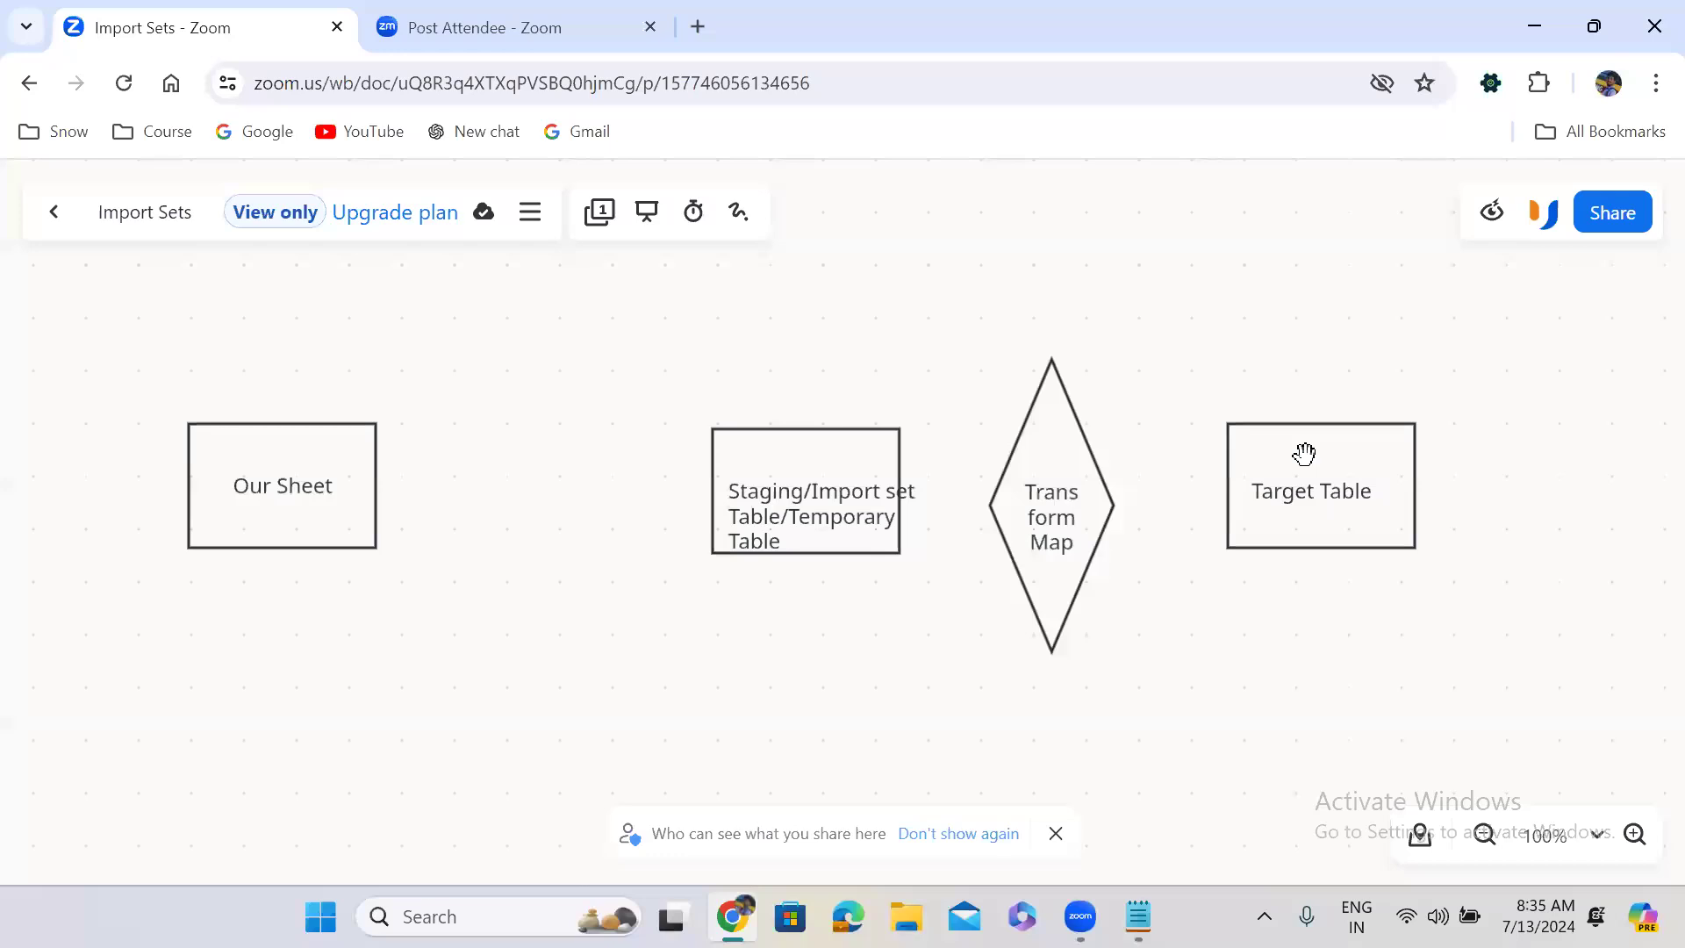
# Load developer.servicenow.com in the Post Attendee tab.
pyautogui.click(567, 37)
pyautogui.click(470, 86)
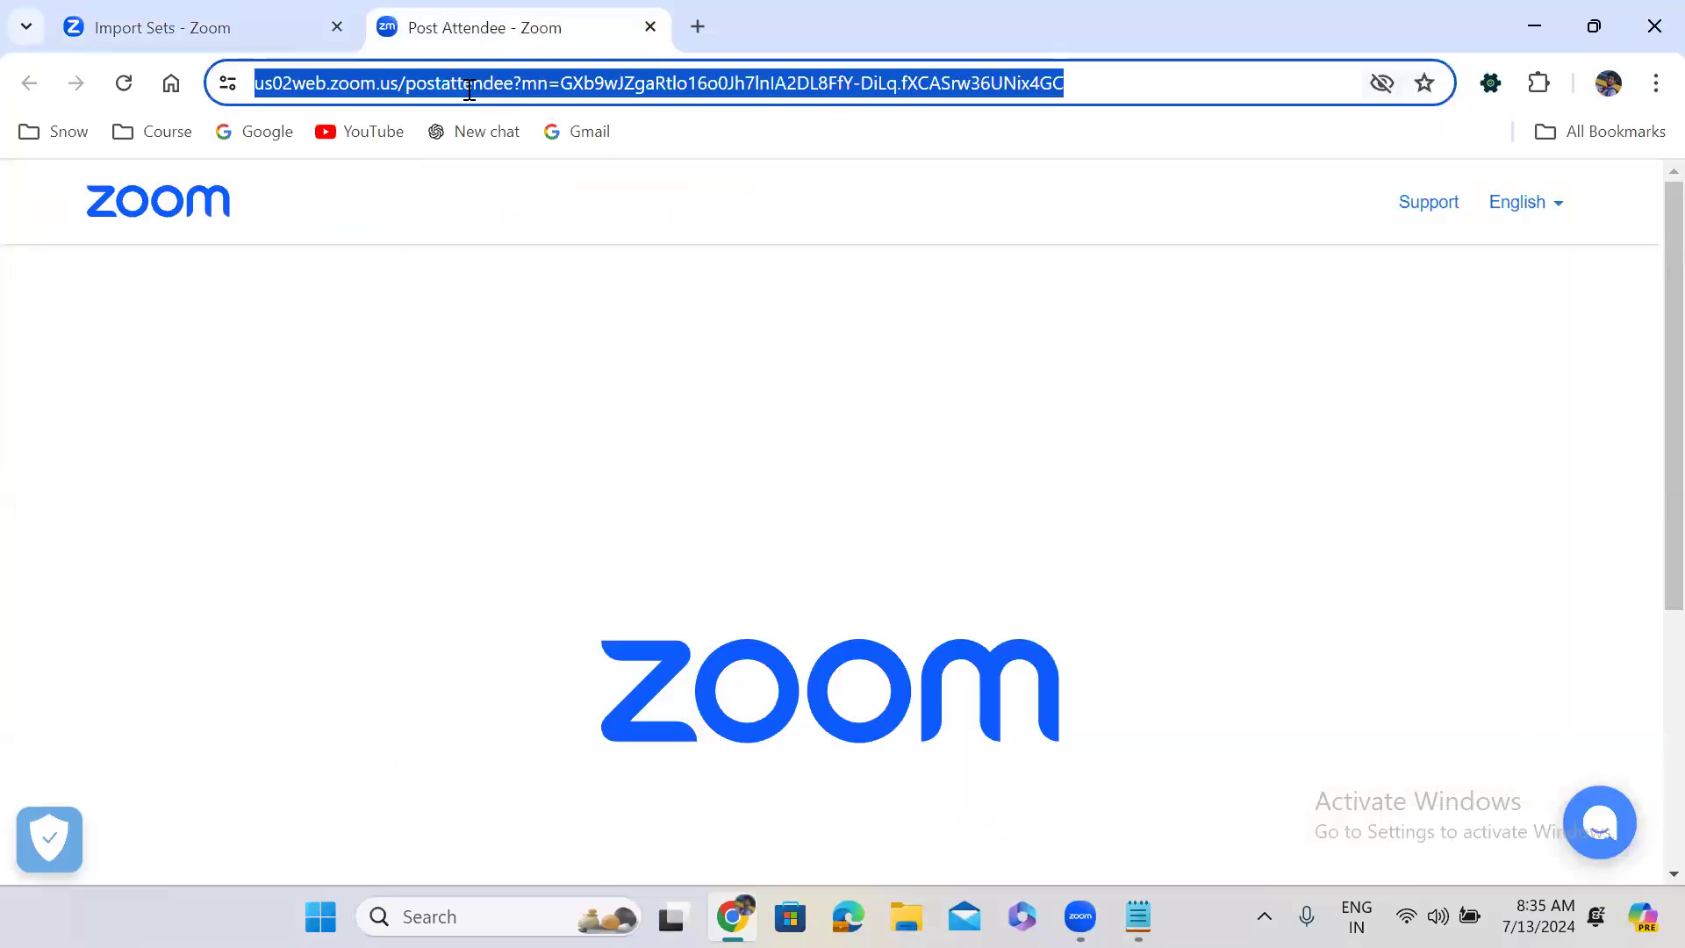
pyautogui.write('deve')
pyautogui.press('Right')
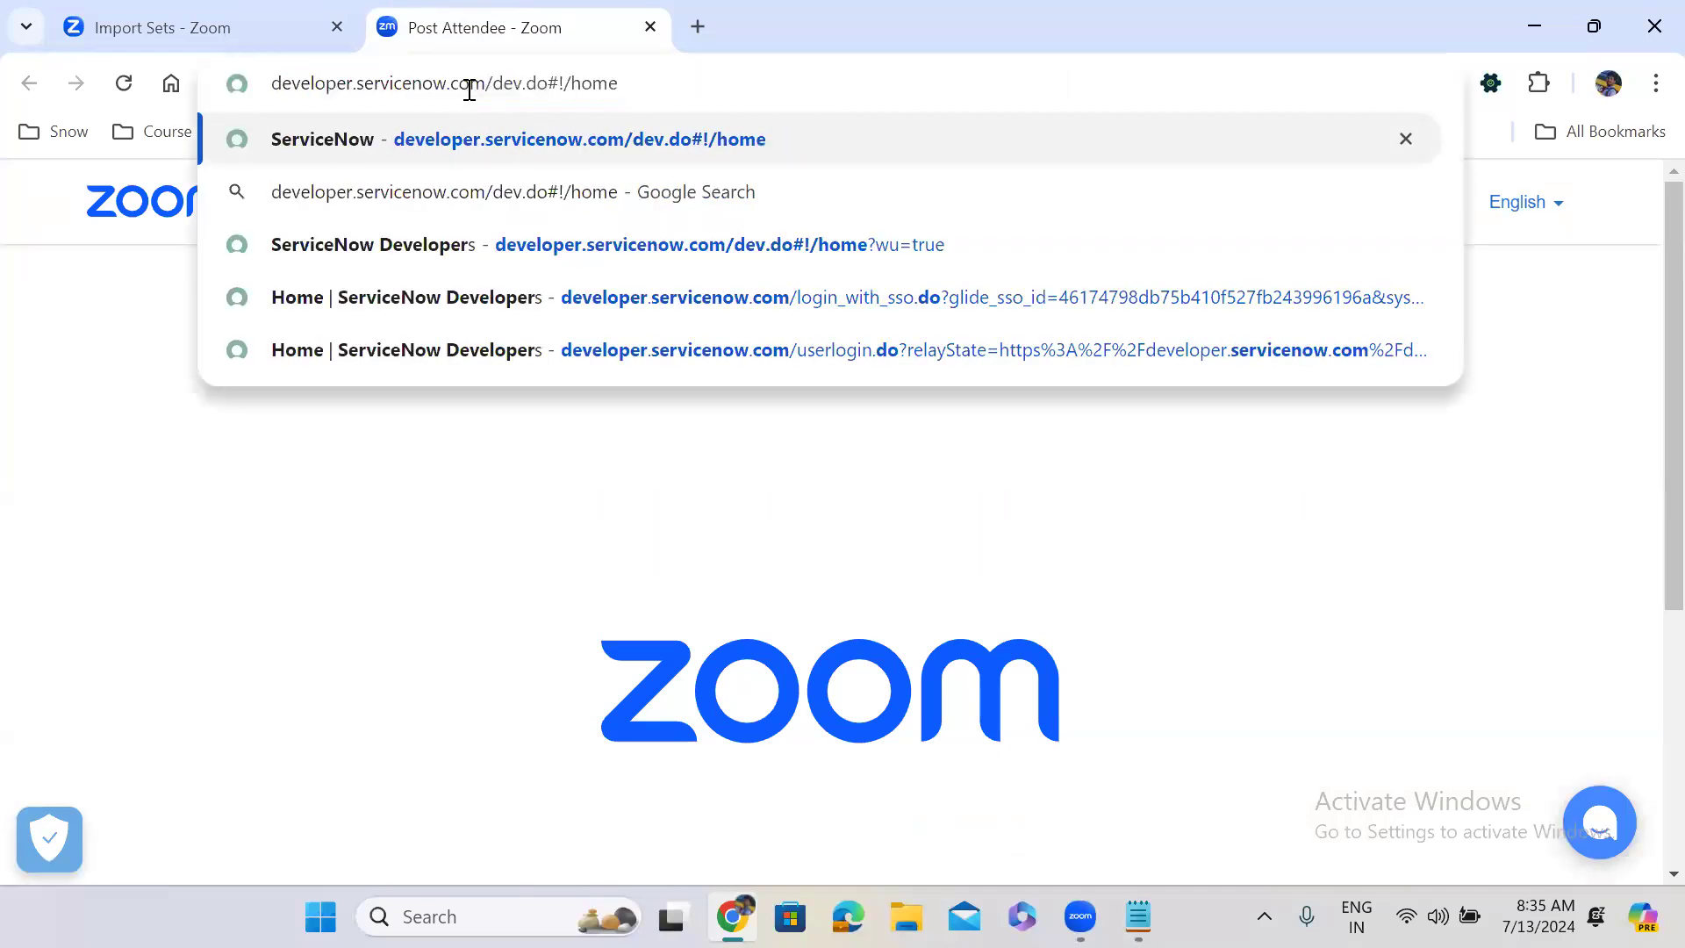
pyautogui.press('Return')
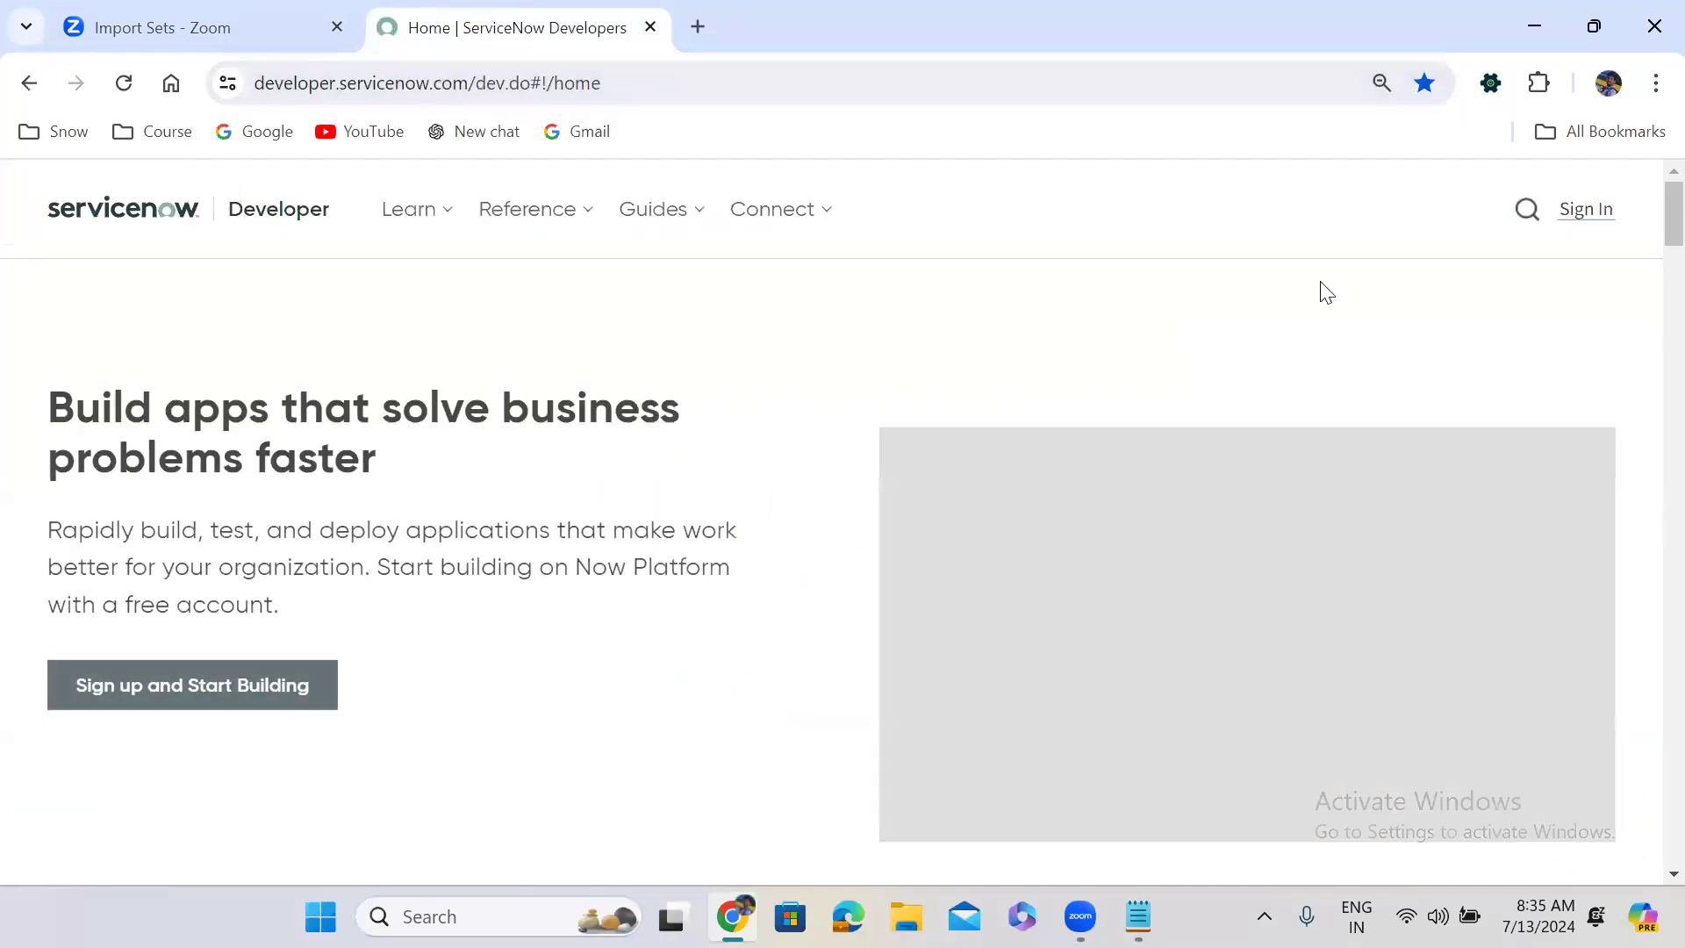
# Sign in to ServiceNow Developer with the saved account e-mail and password.
pyautogui.click(1590, 219)
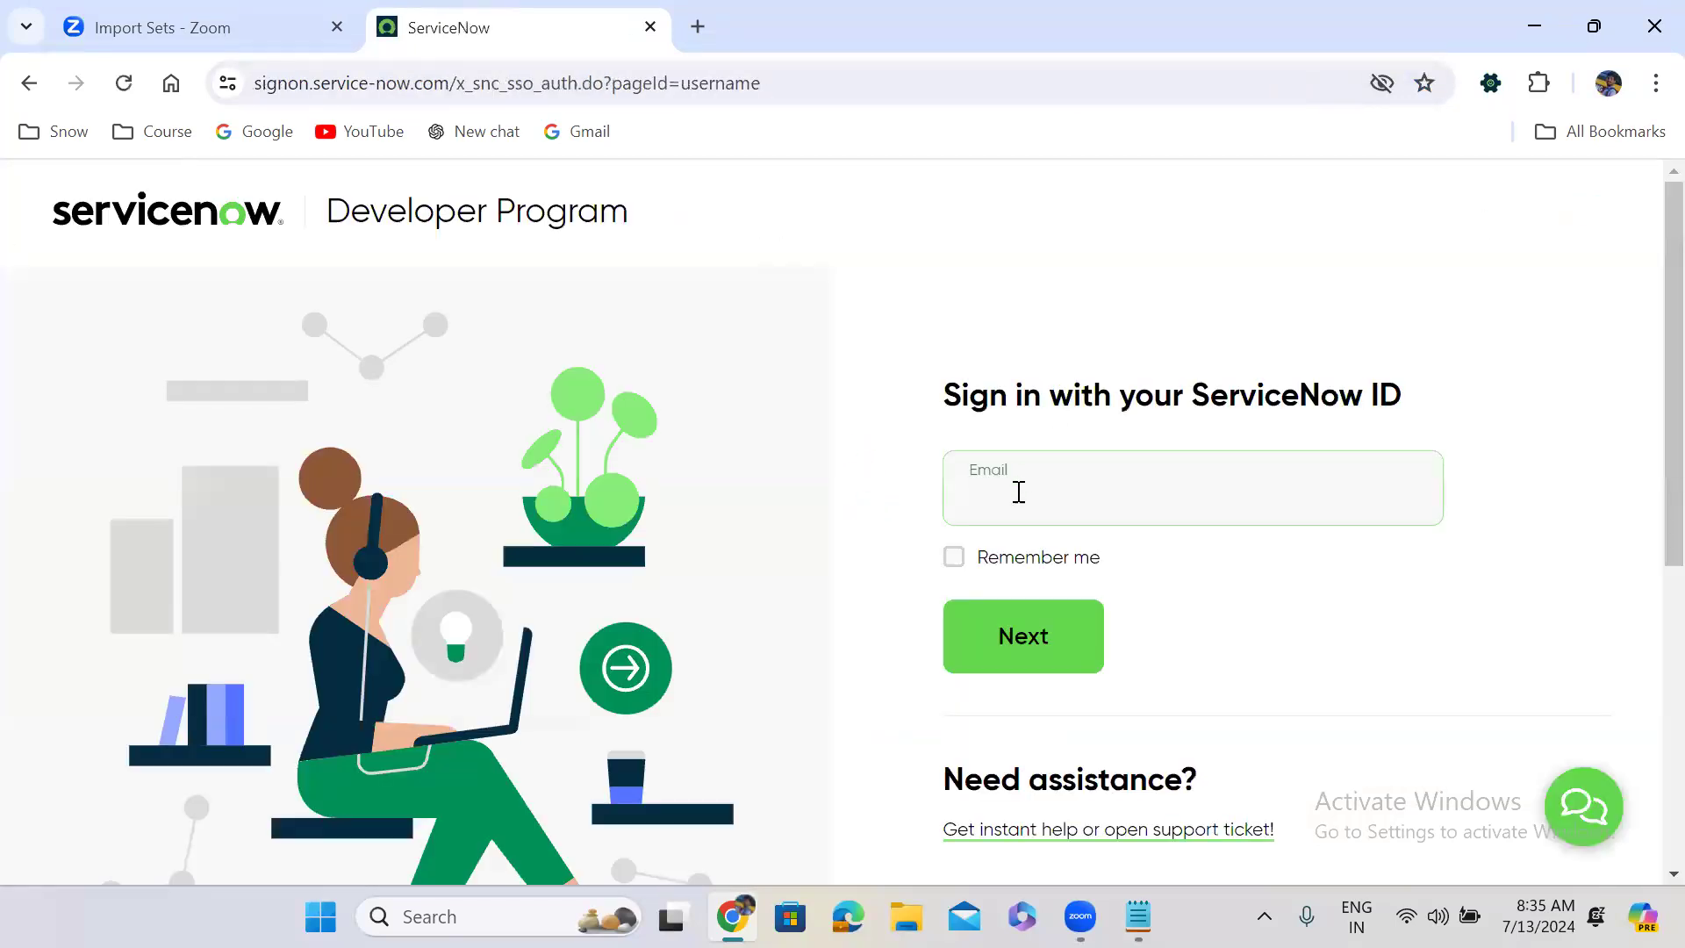
pyautogui.click(1011, 506)
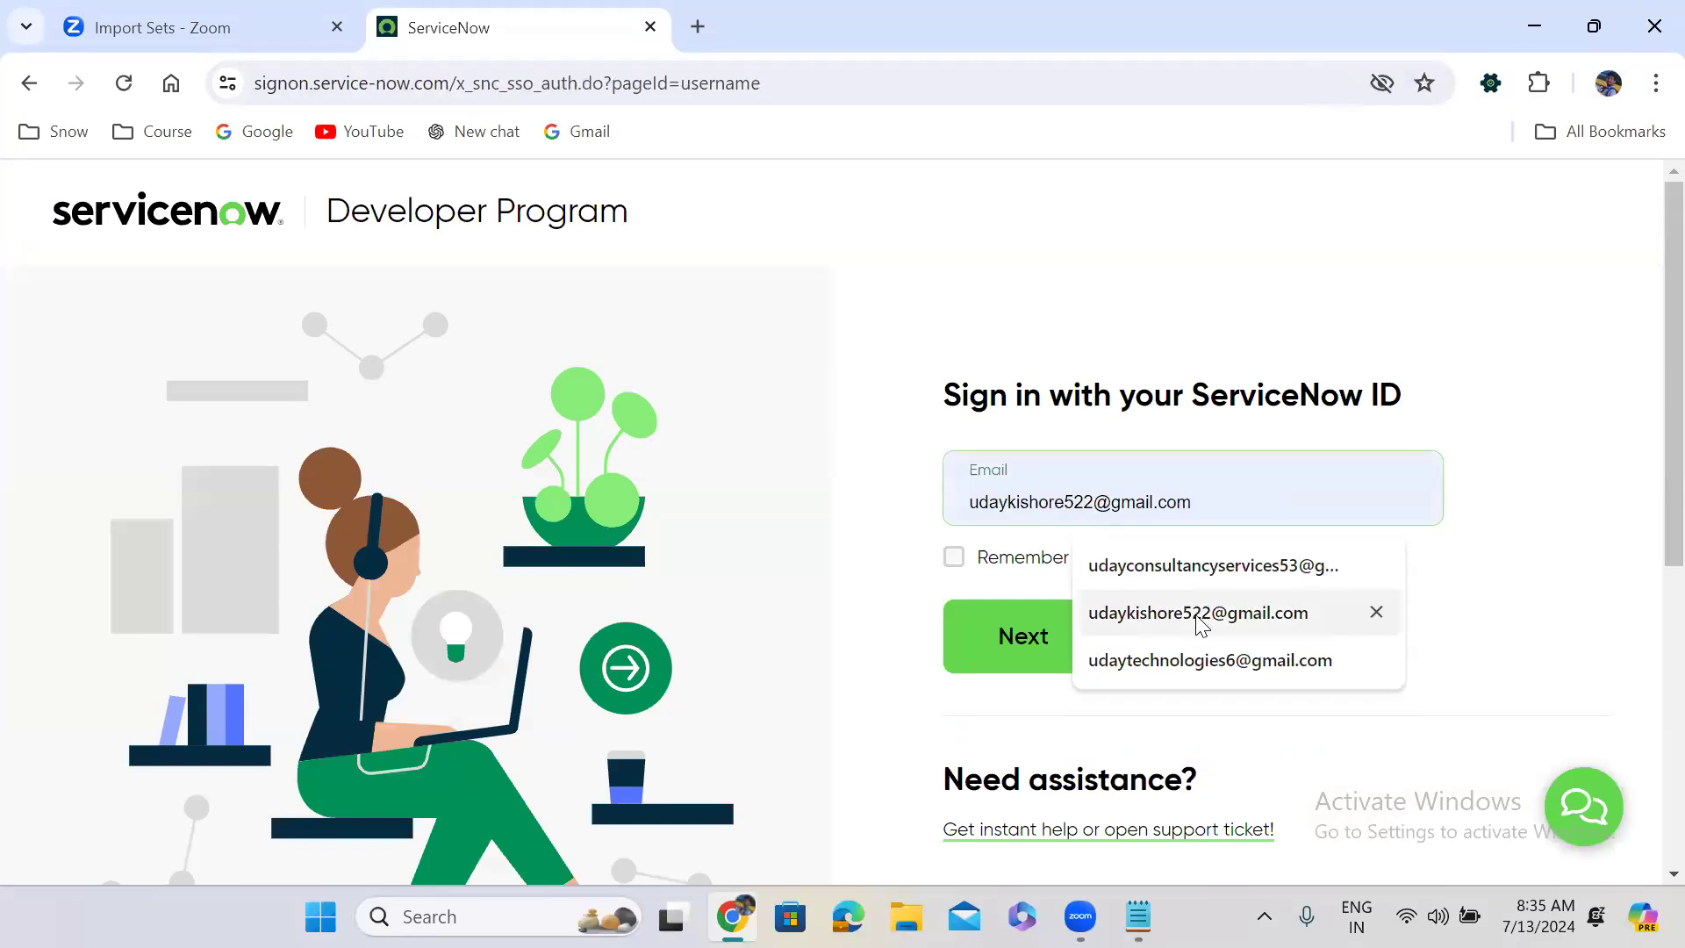
pyautogui.click(1198, 614)
pyautogui.click(1088, 622)
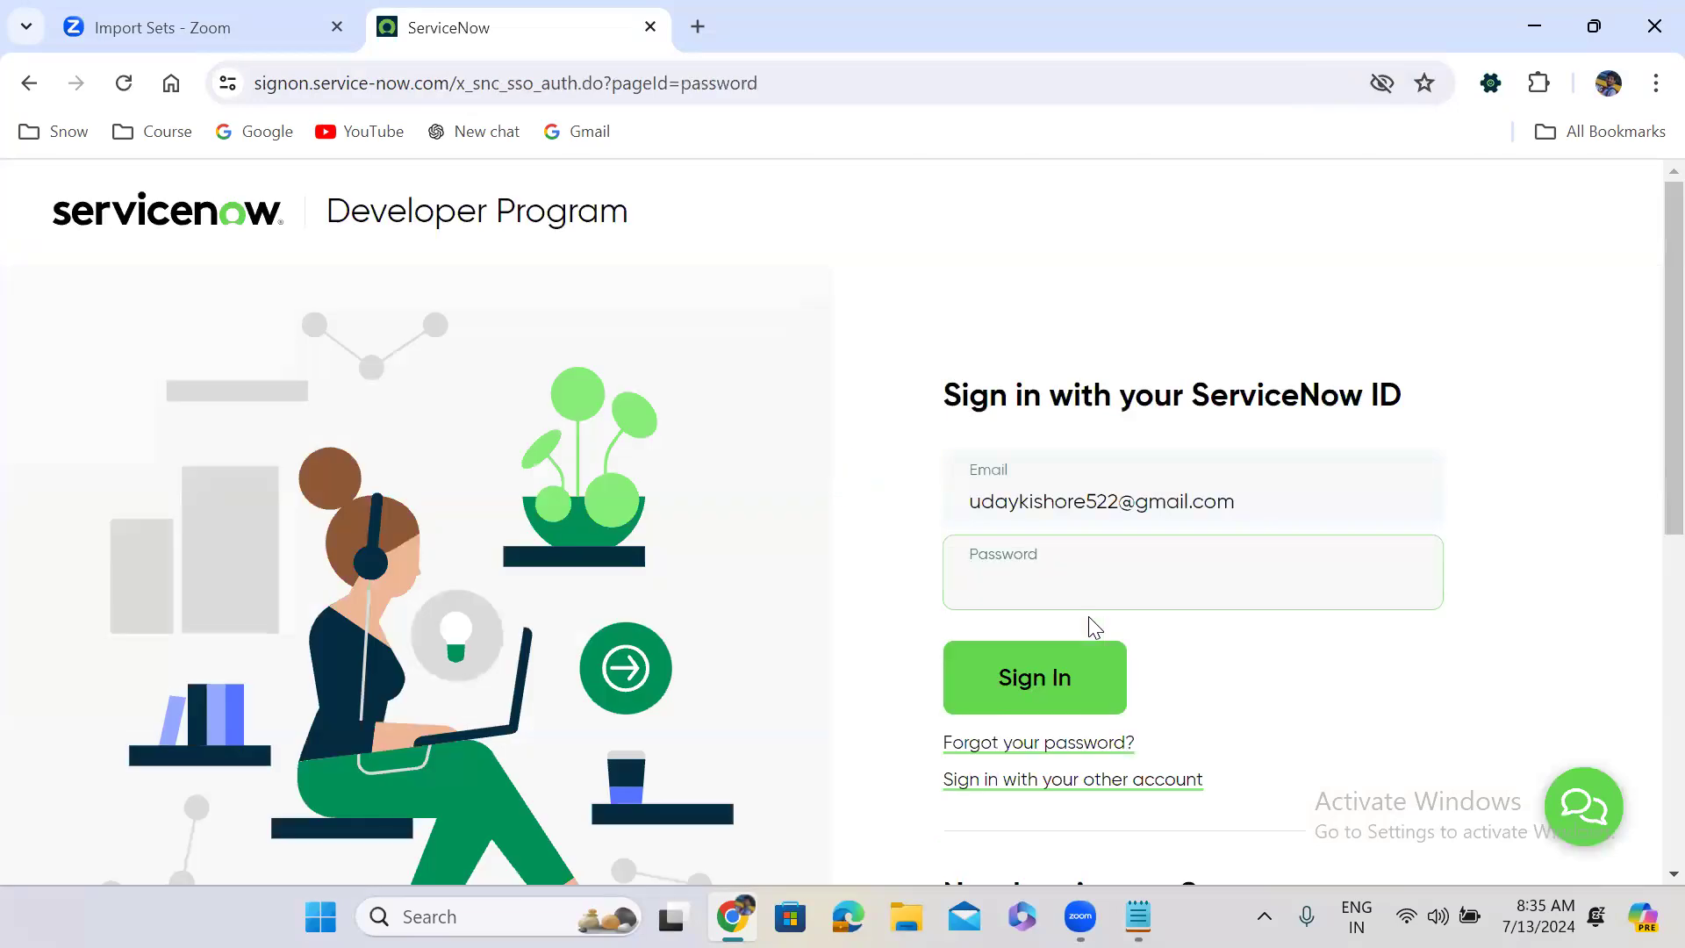
pyautogui.write('•••••••••')
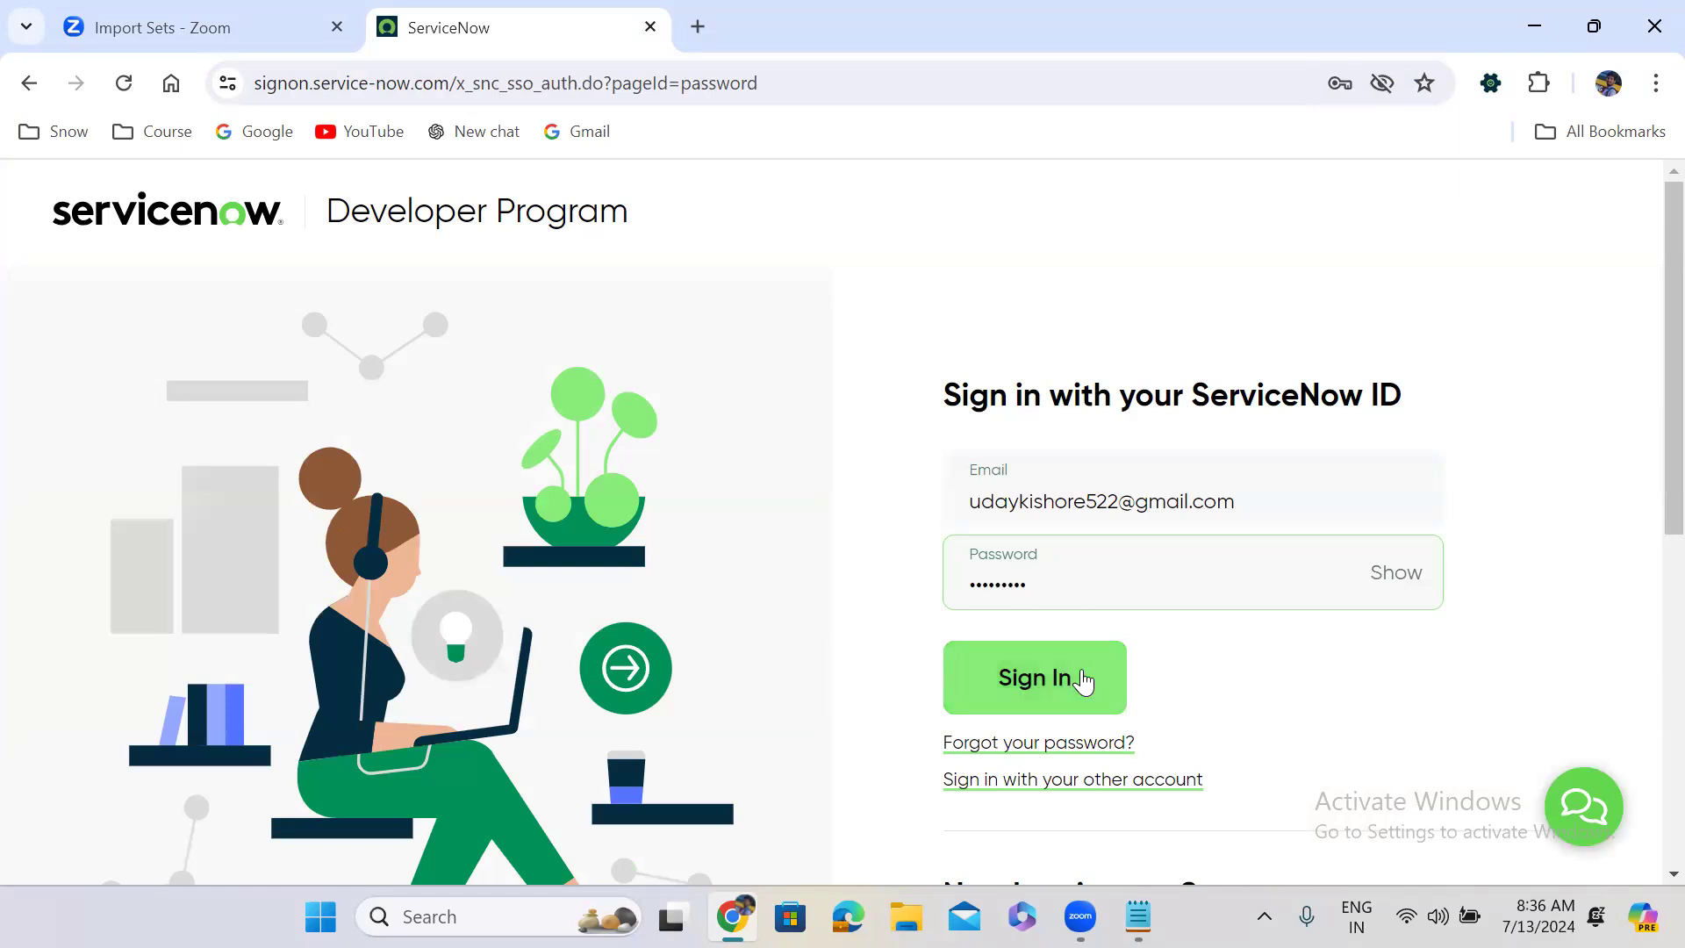
pyautogui.click(1032, 676)
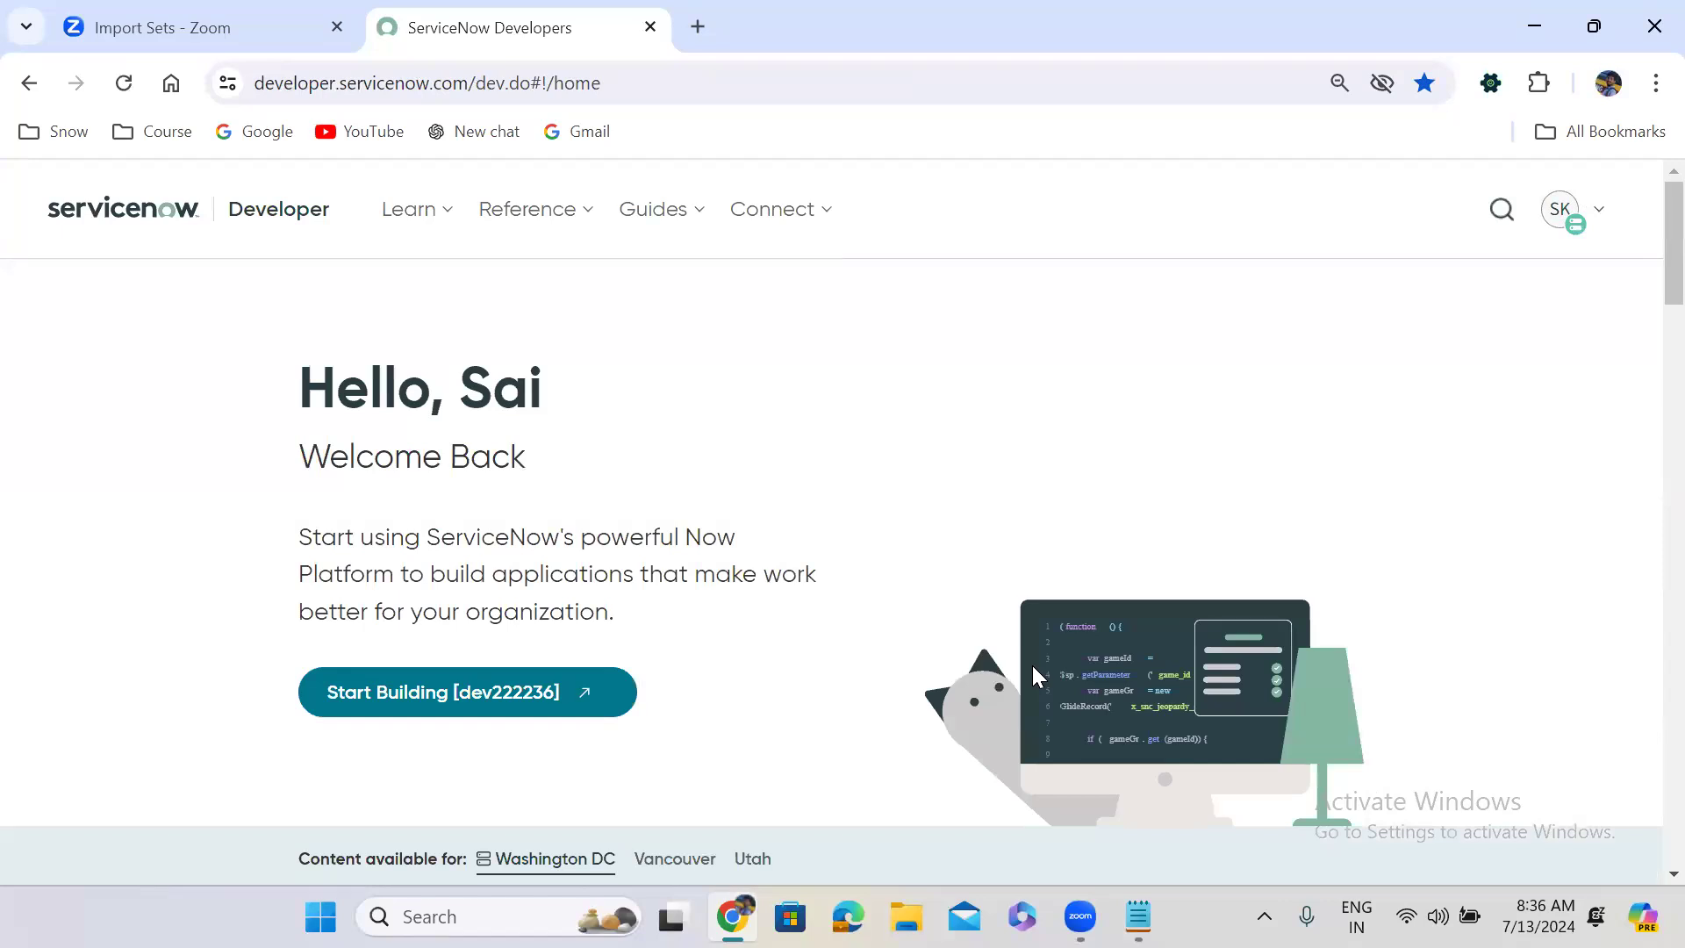
# Launch the personal instance and open System Definition > Tables in a separate tab.
pyautogui.click(507, 690)
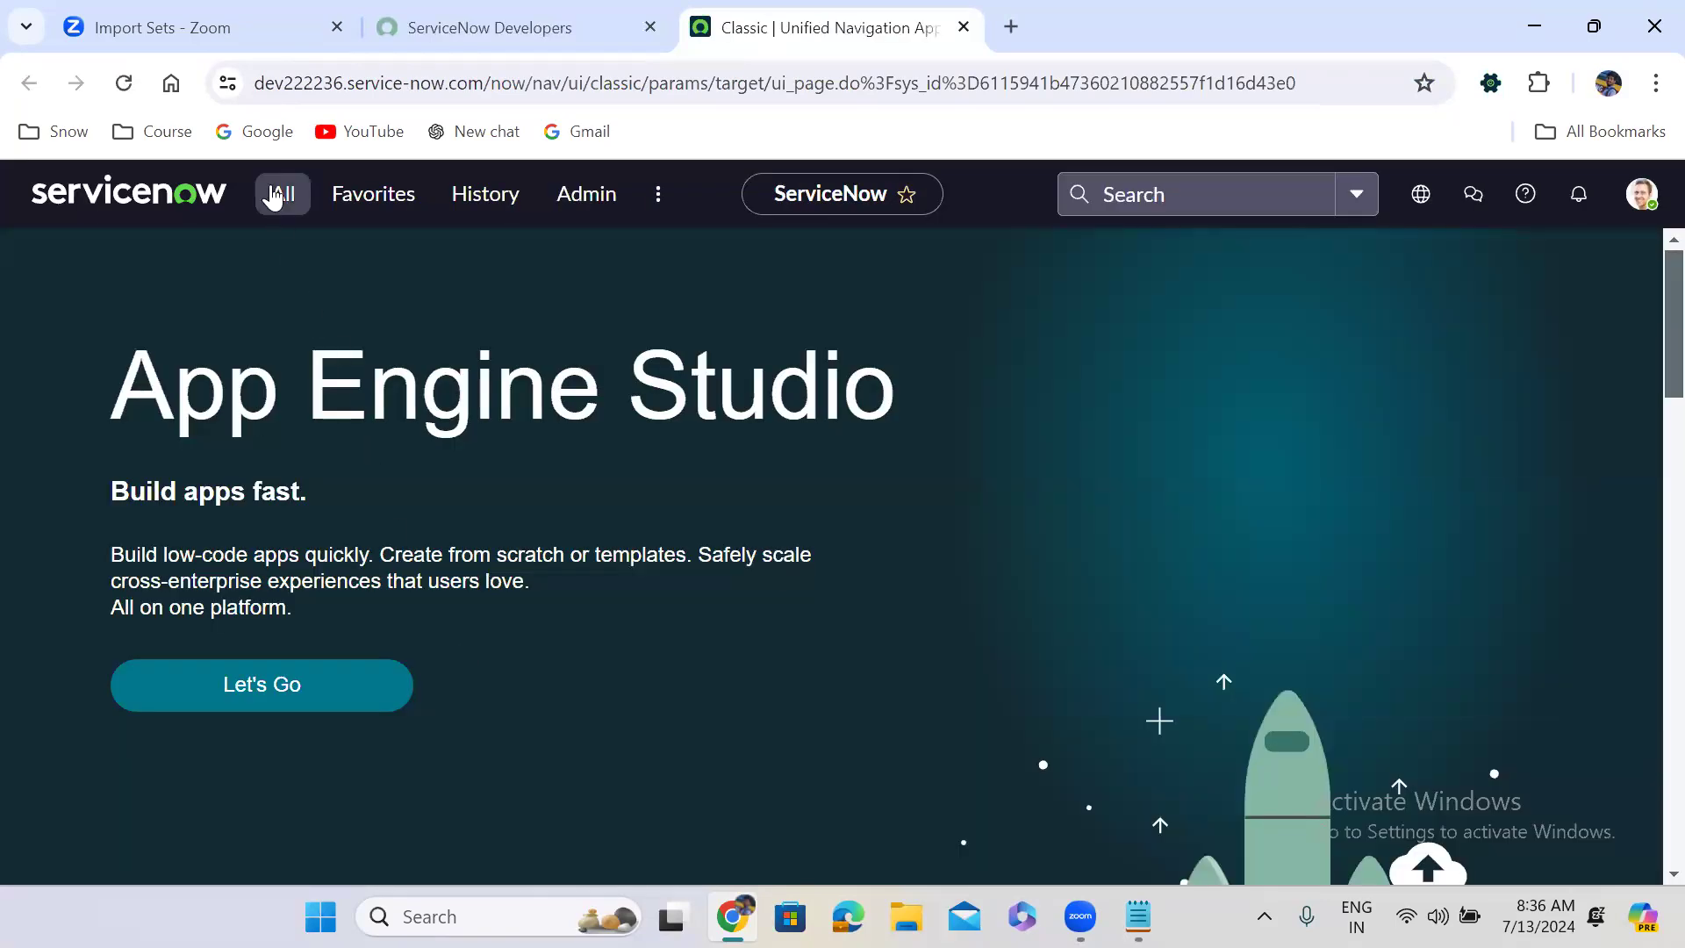
pyautogui.click(274, 197)
pyautogui.write('tables')
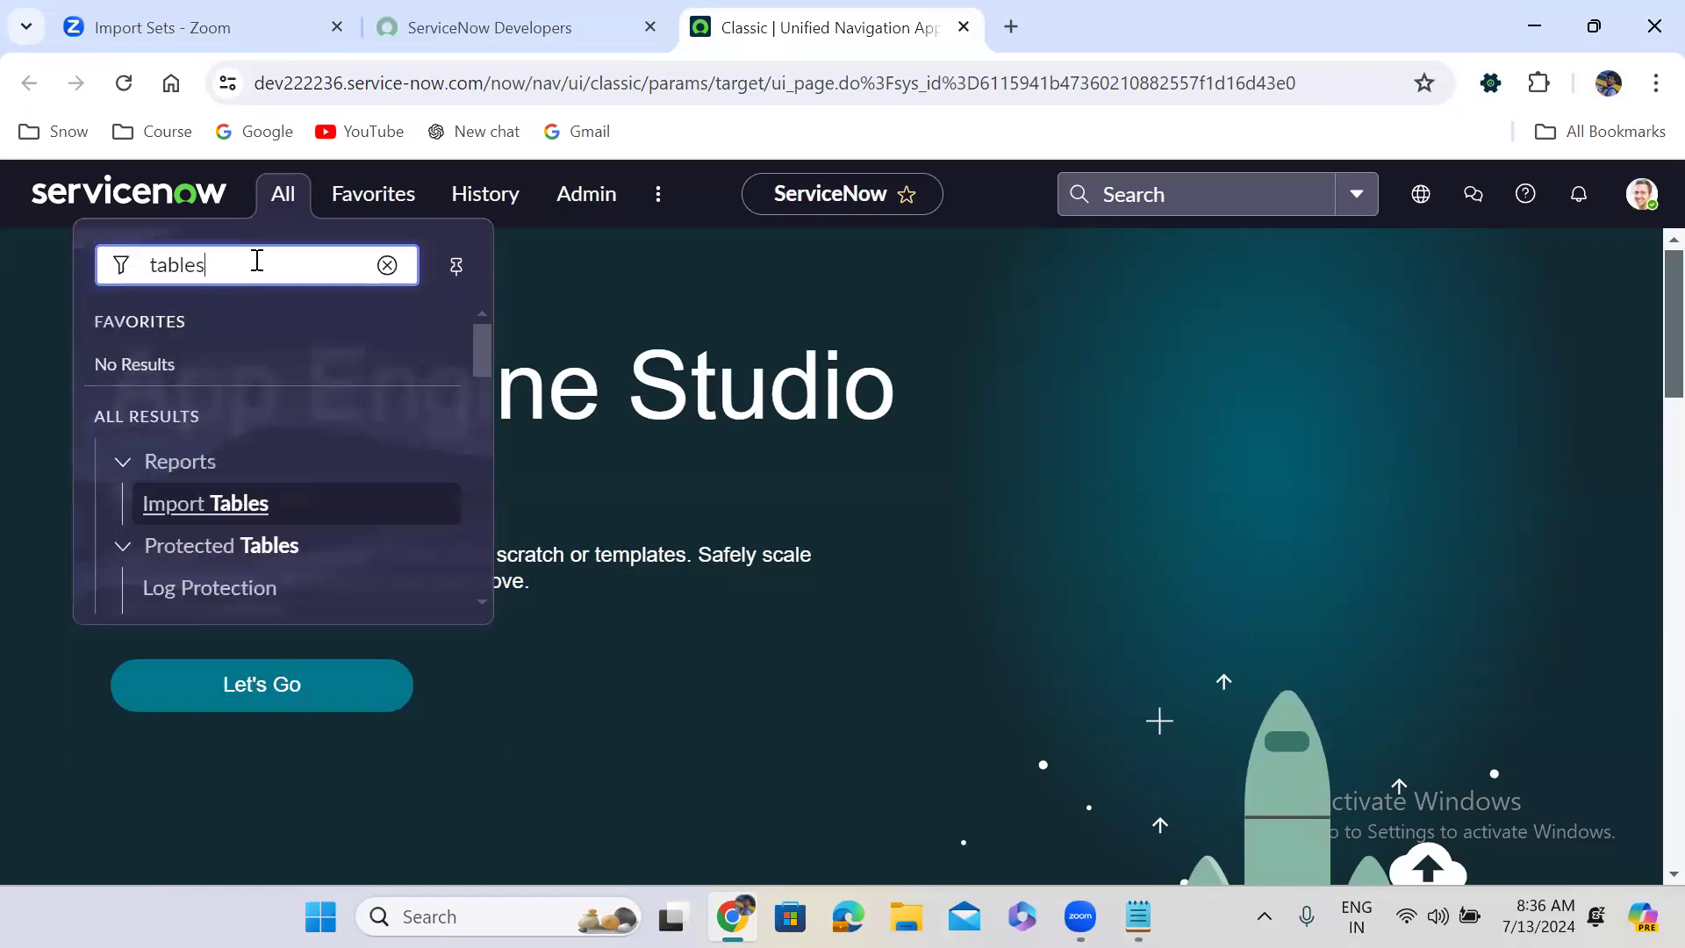
pyautogui.moveTo(492, 355)
pyautogui.mouseDown()
pyautogui.moveTo(496, 436)
pyautogui.moveTo(436, 448)
pyautogui.mouseUp()
pyautogui.middleClick(167, 454)
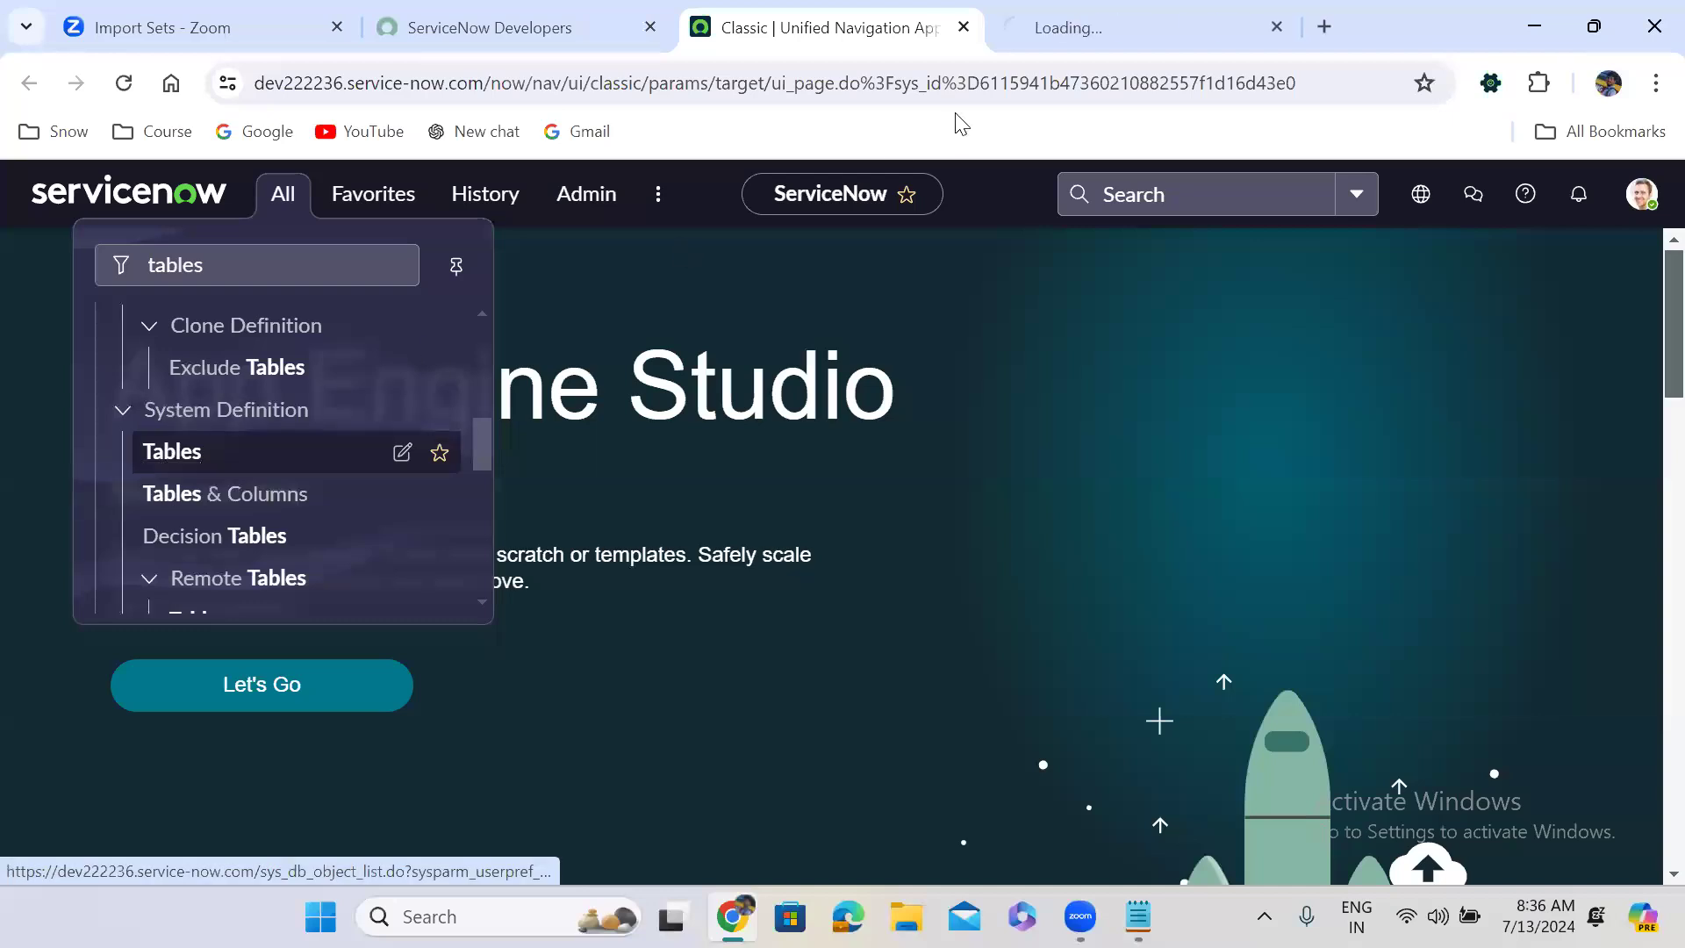
pyautogui.click(1045, 28)
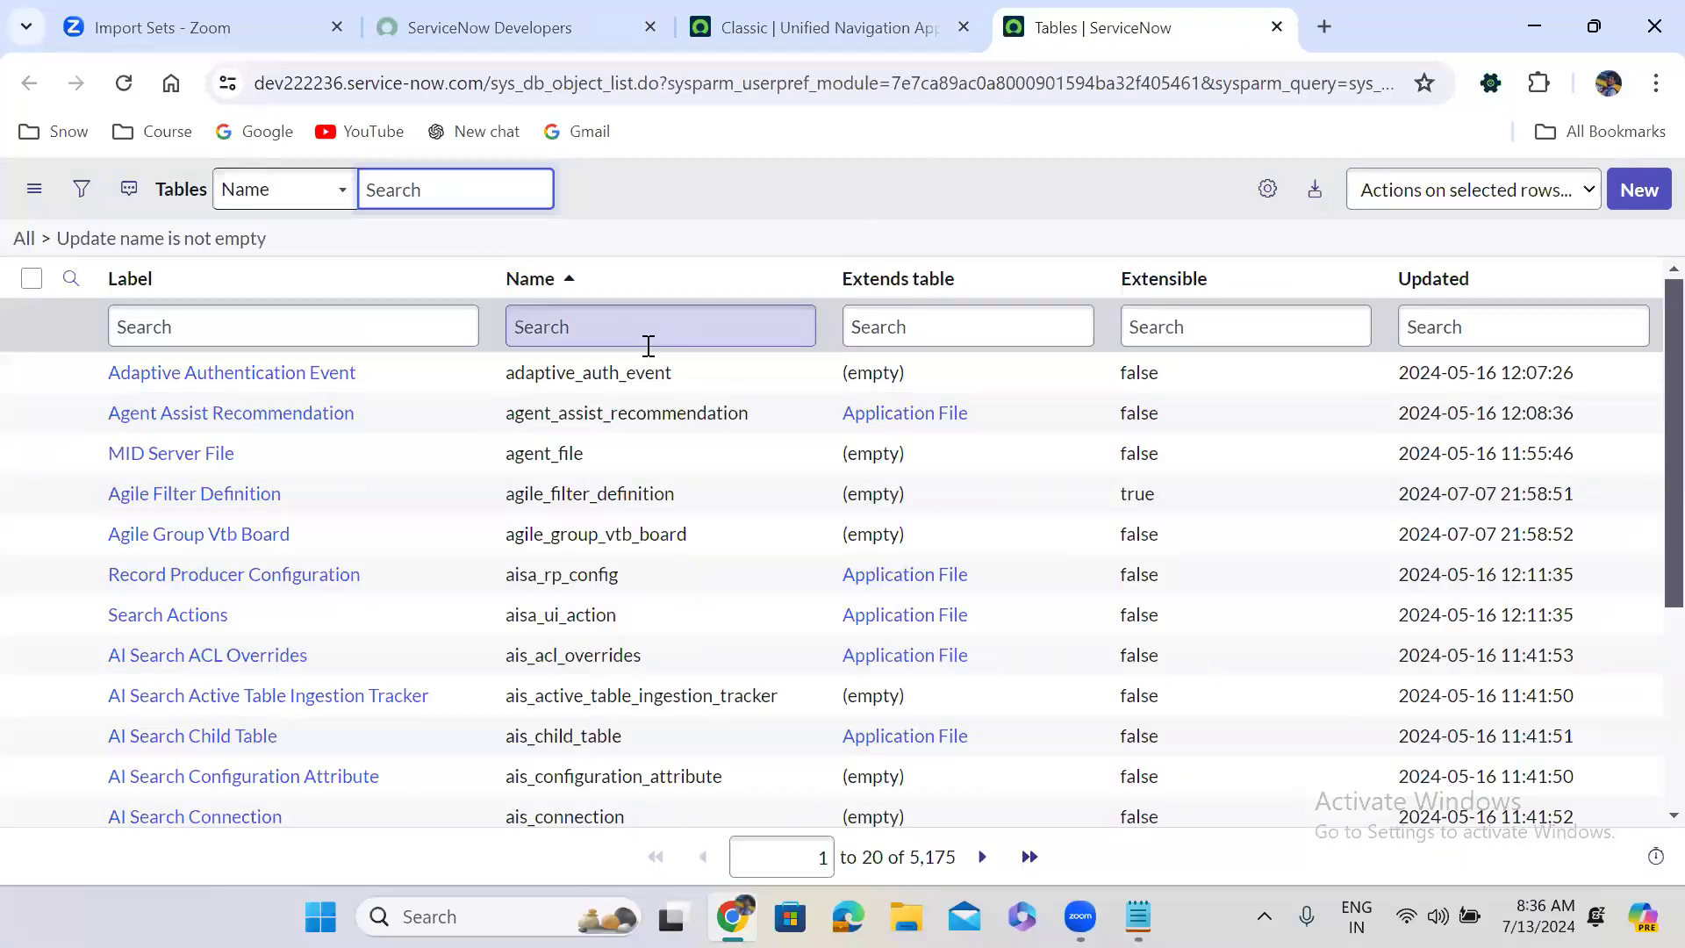
# Find the Temp Problem table, sorted by Updated, and open its definition in a new tab.
pyautogui.write('temp')
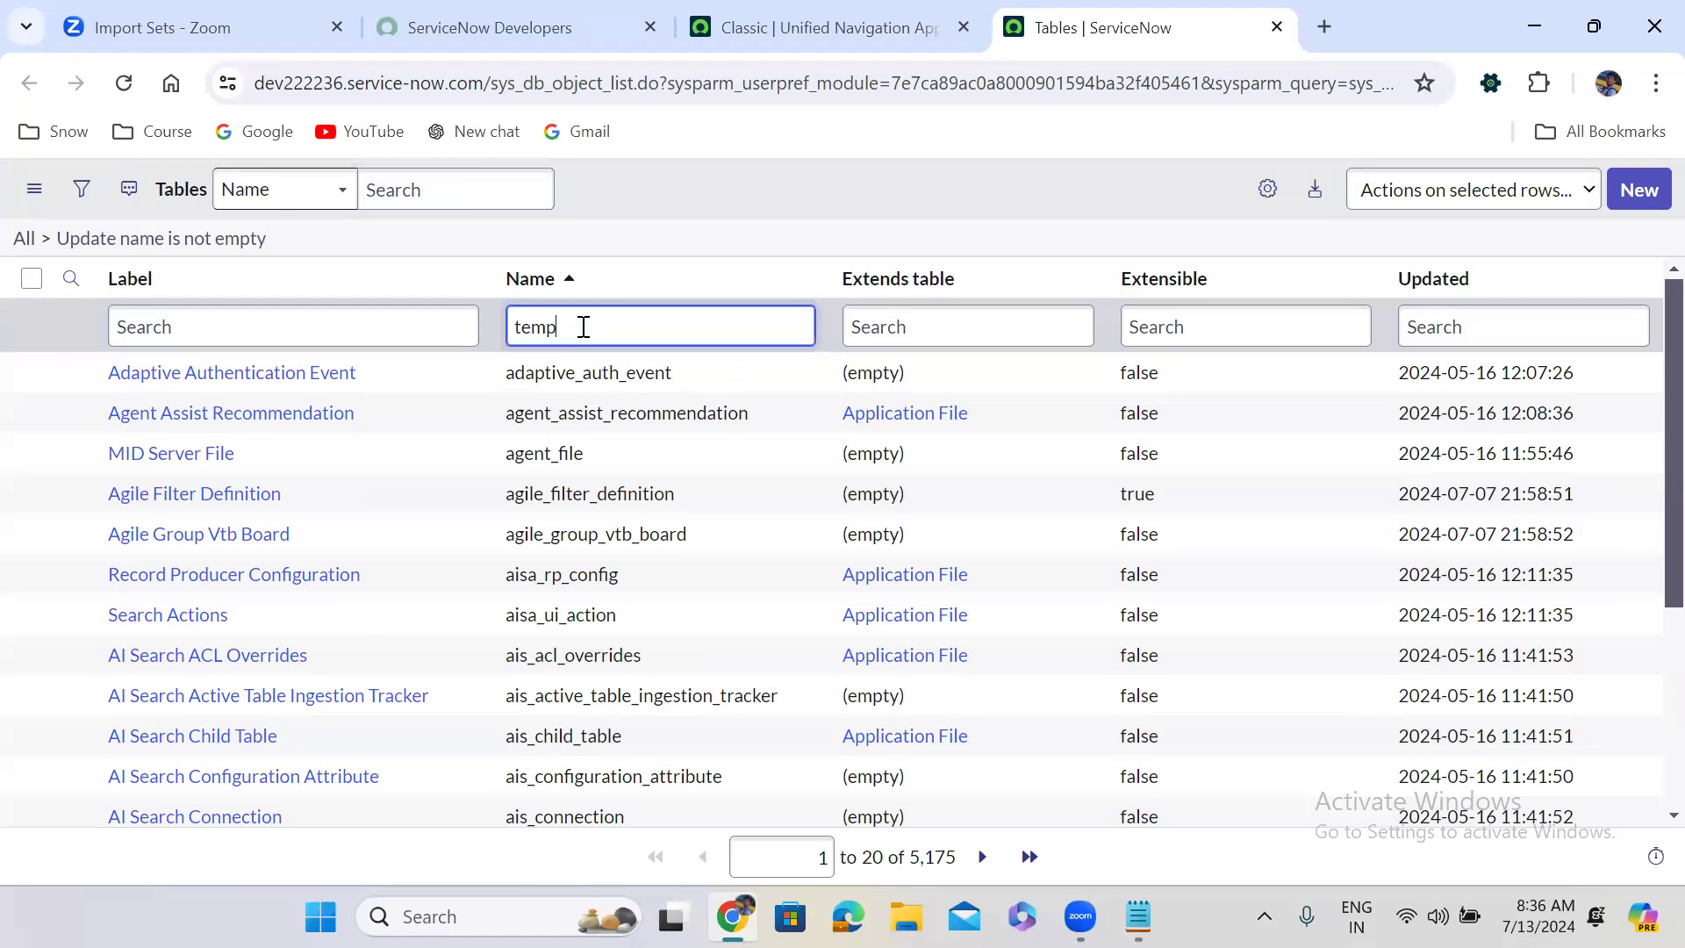
pyautogui.press('Return')
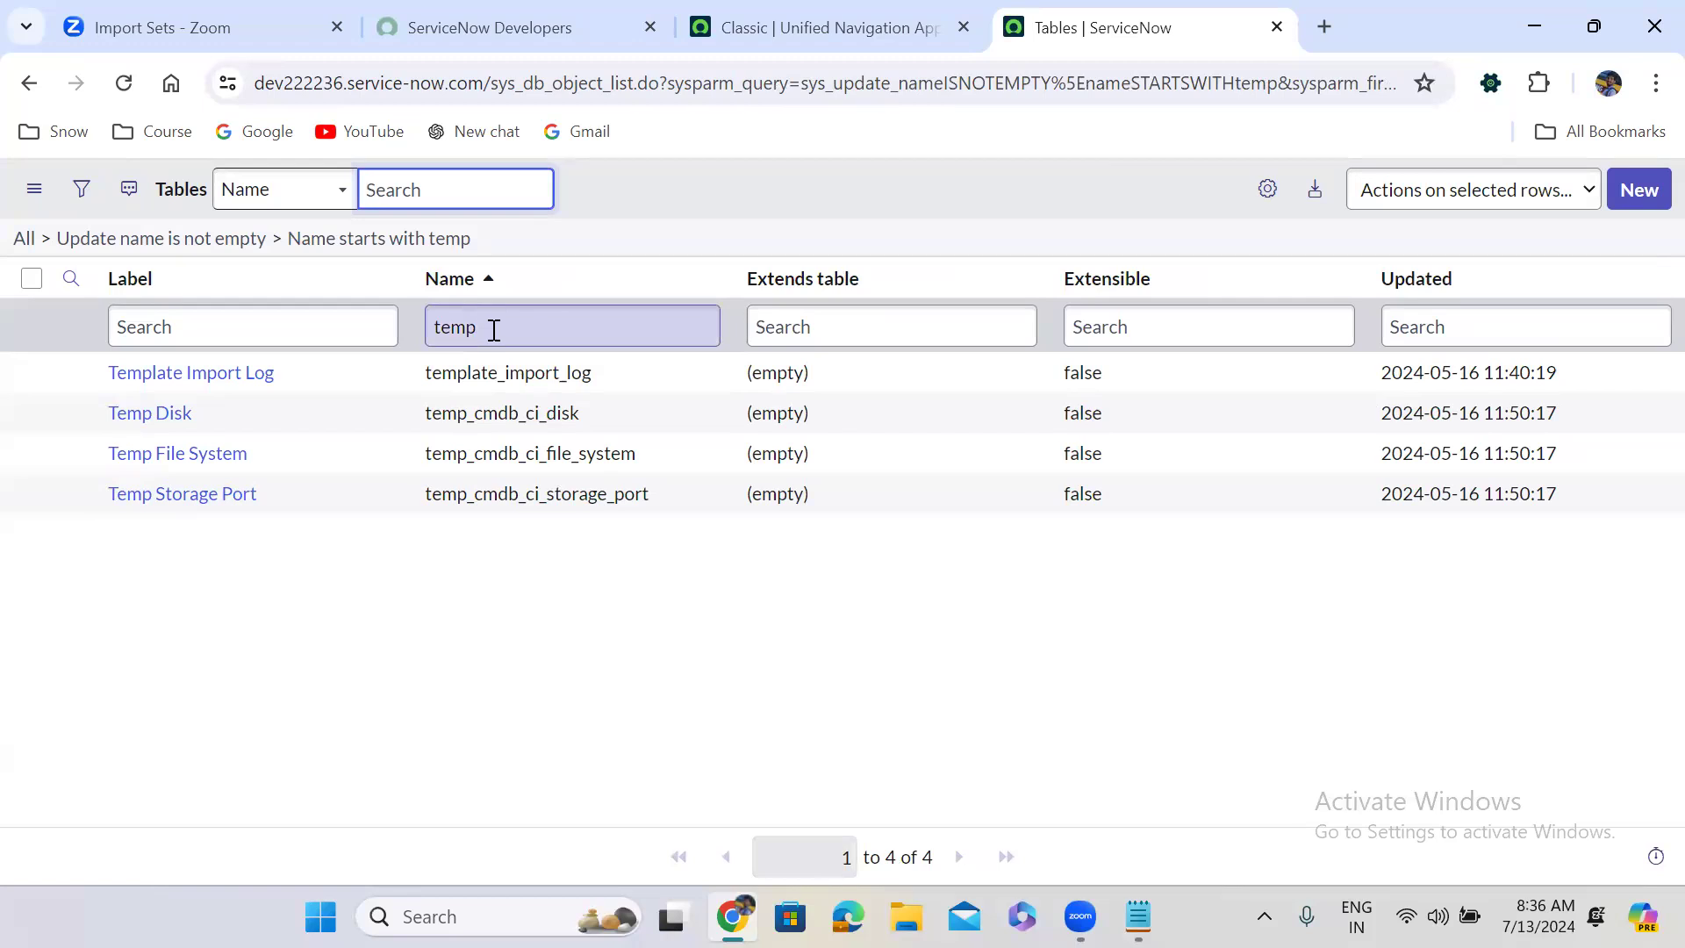
pyautogui.click(252, 240)
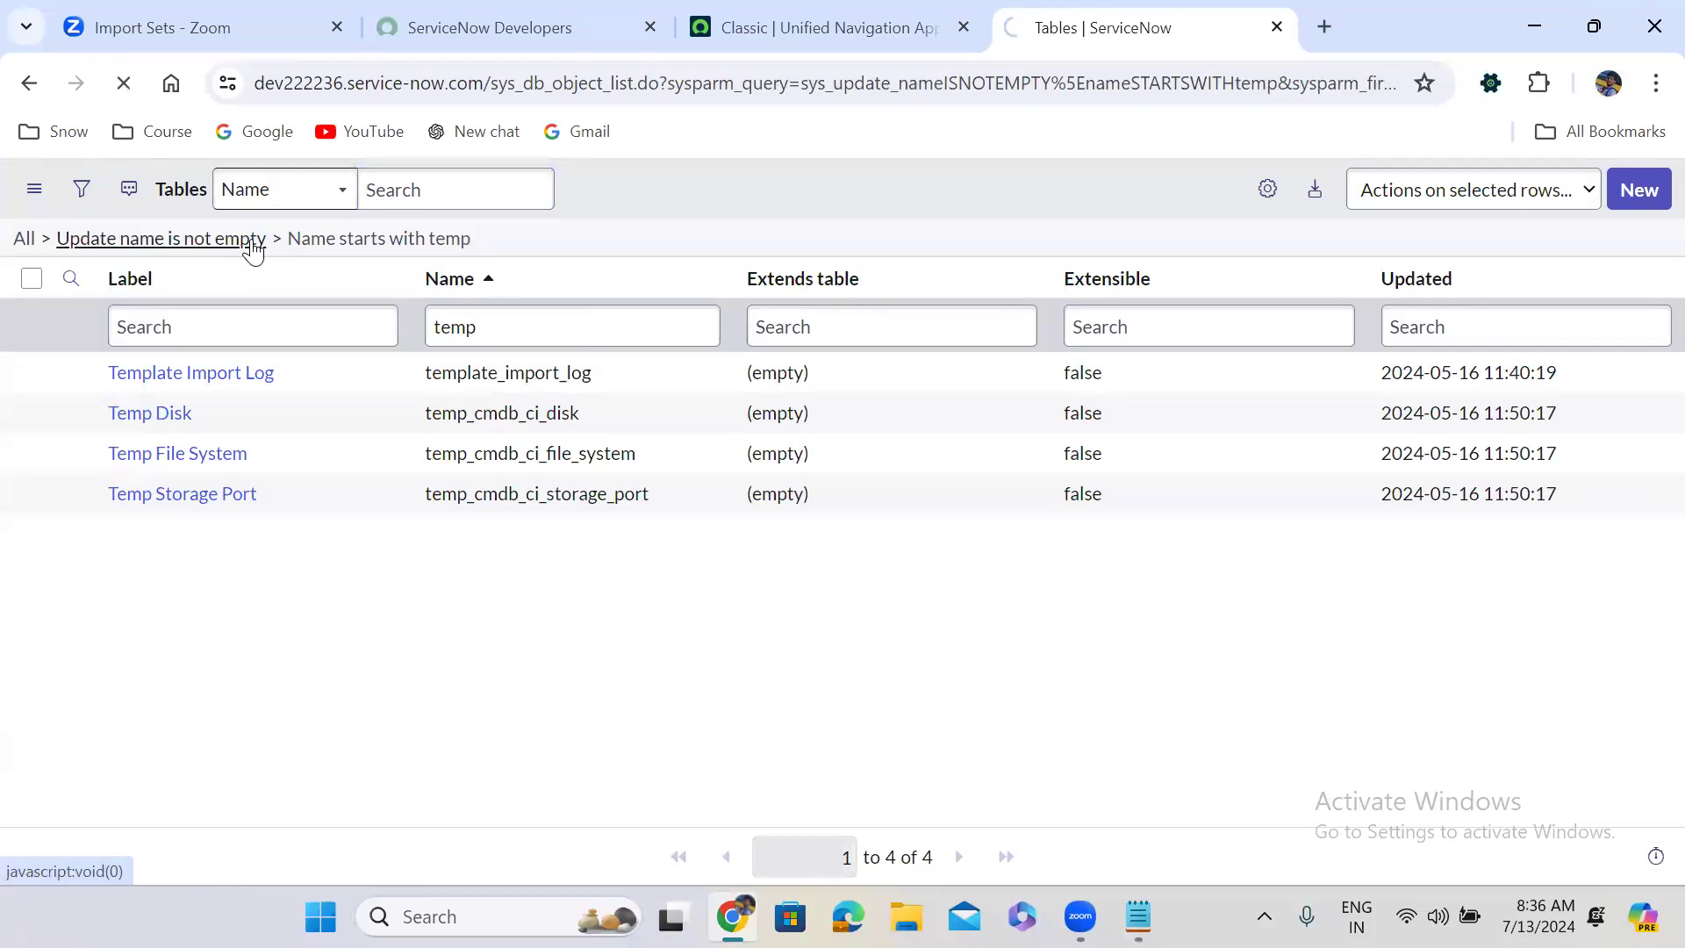
pyautogui.click(1447, 288)
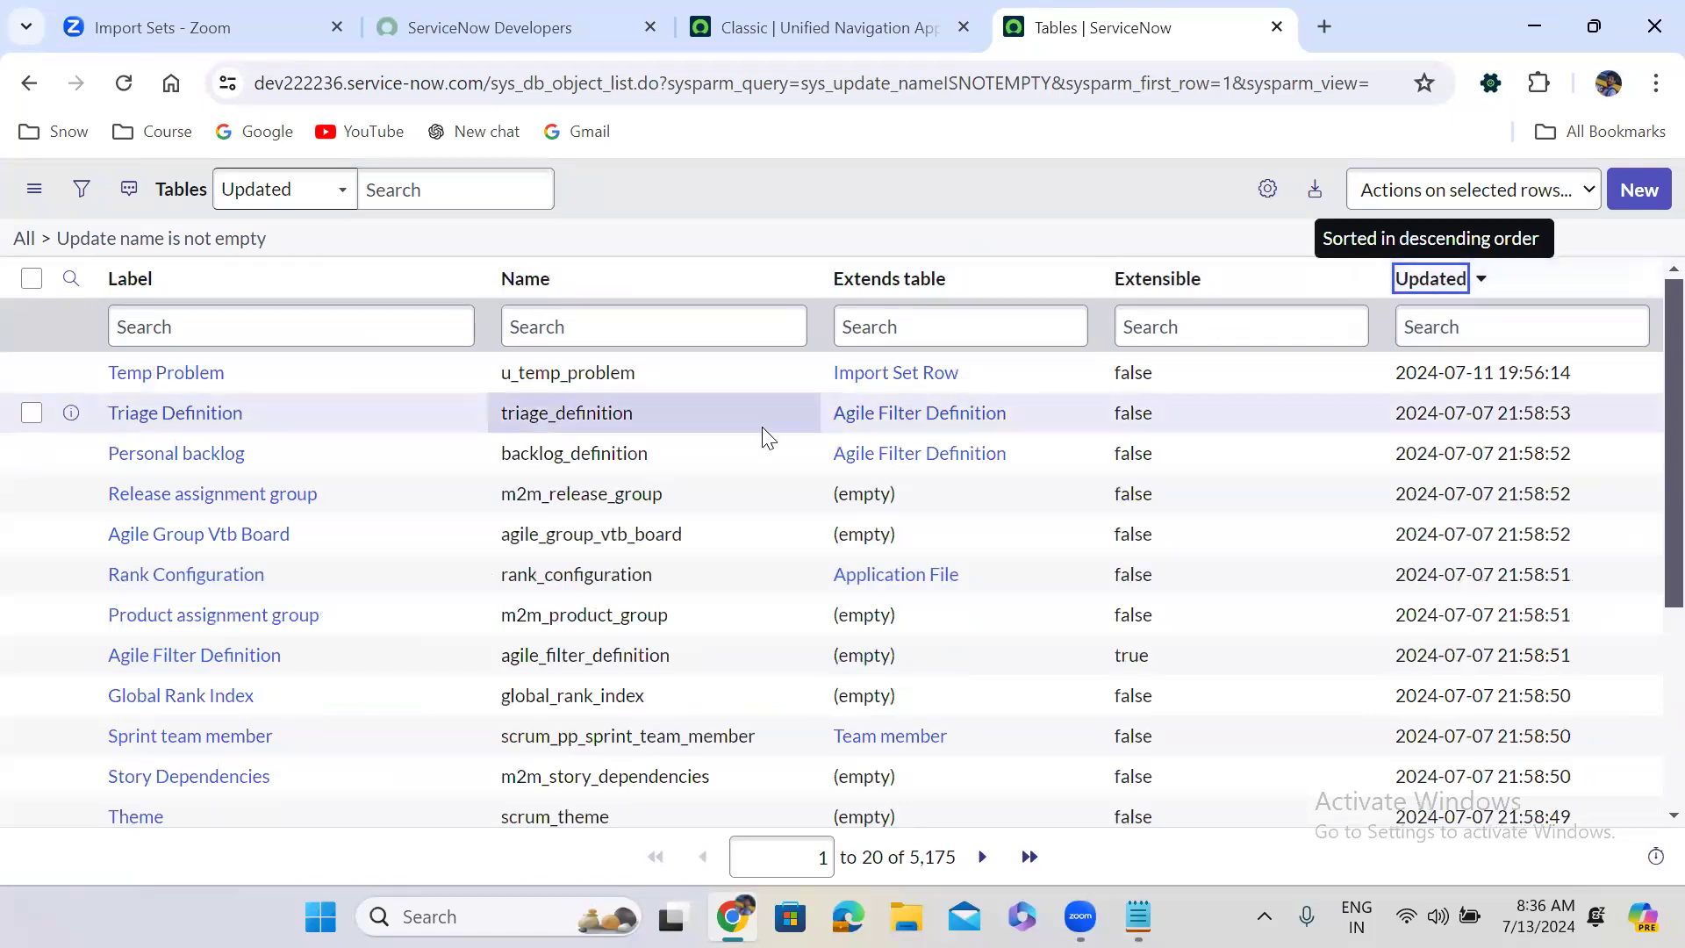
pyautogui.rightClick(73, 373)
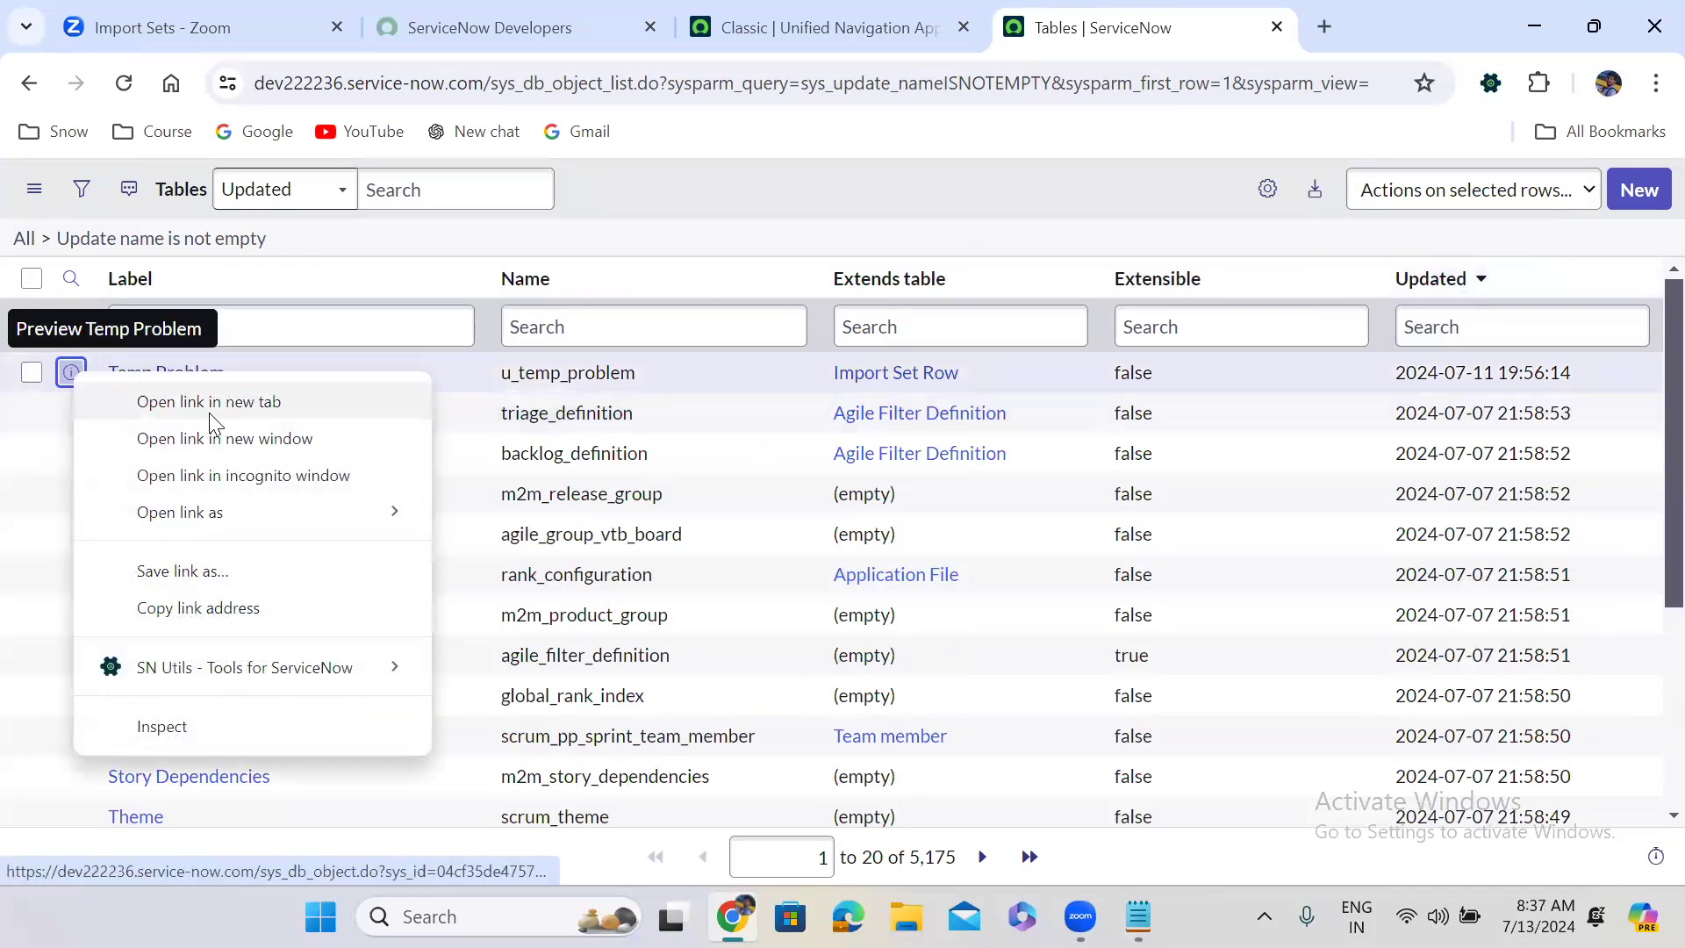
pyautogui.click(211, 413)
pyautogui.click(1174, 26)
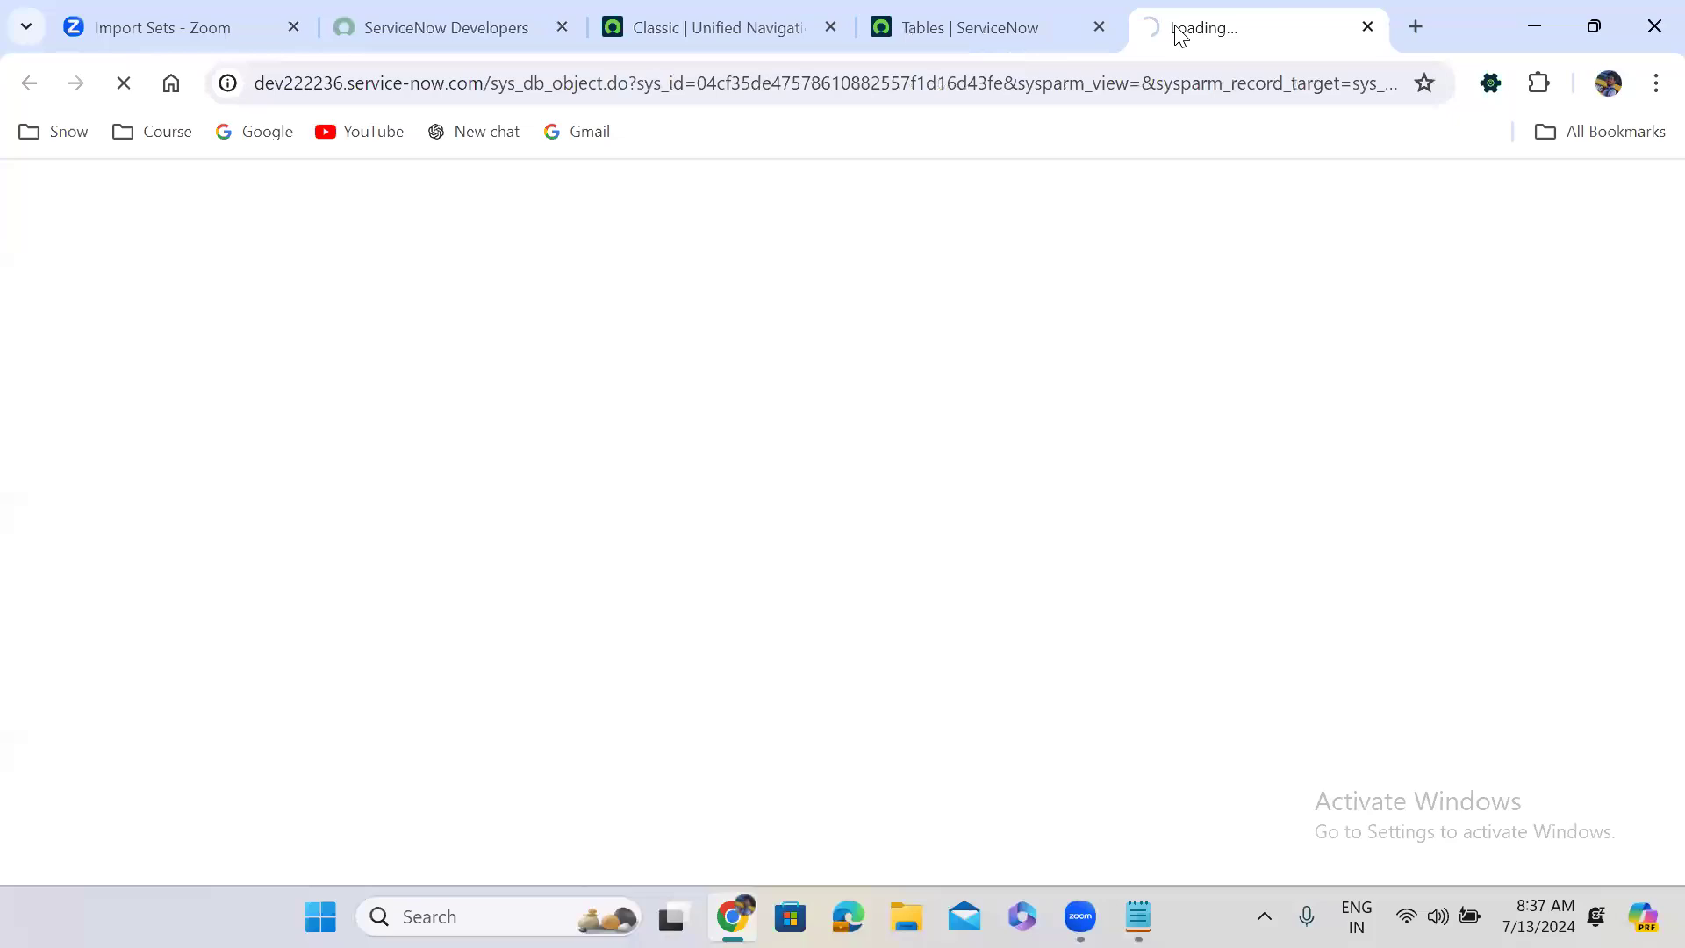
pyautogui.click(1069, 11)
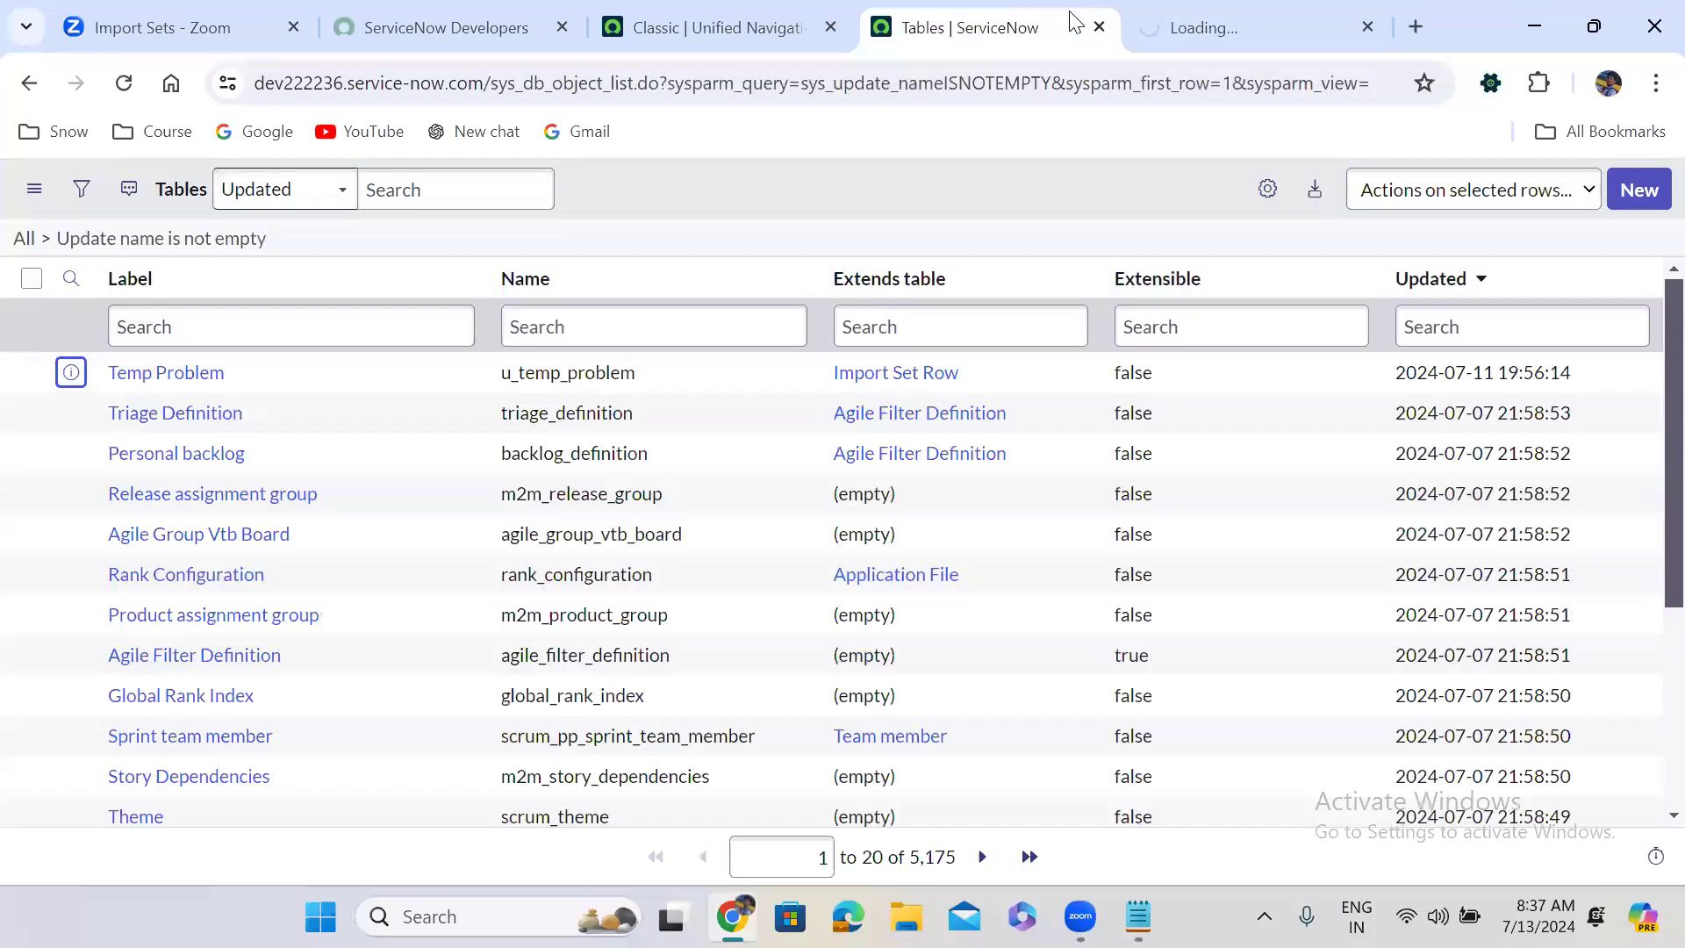
# Filter table names by 'problem' and open the Problem table definition.
pyautogui.click(584, 329)
pyautogui.write('pro')
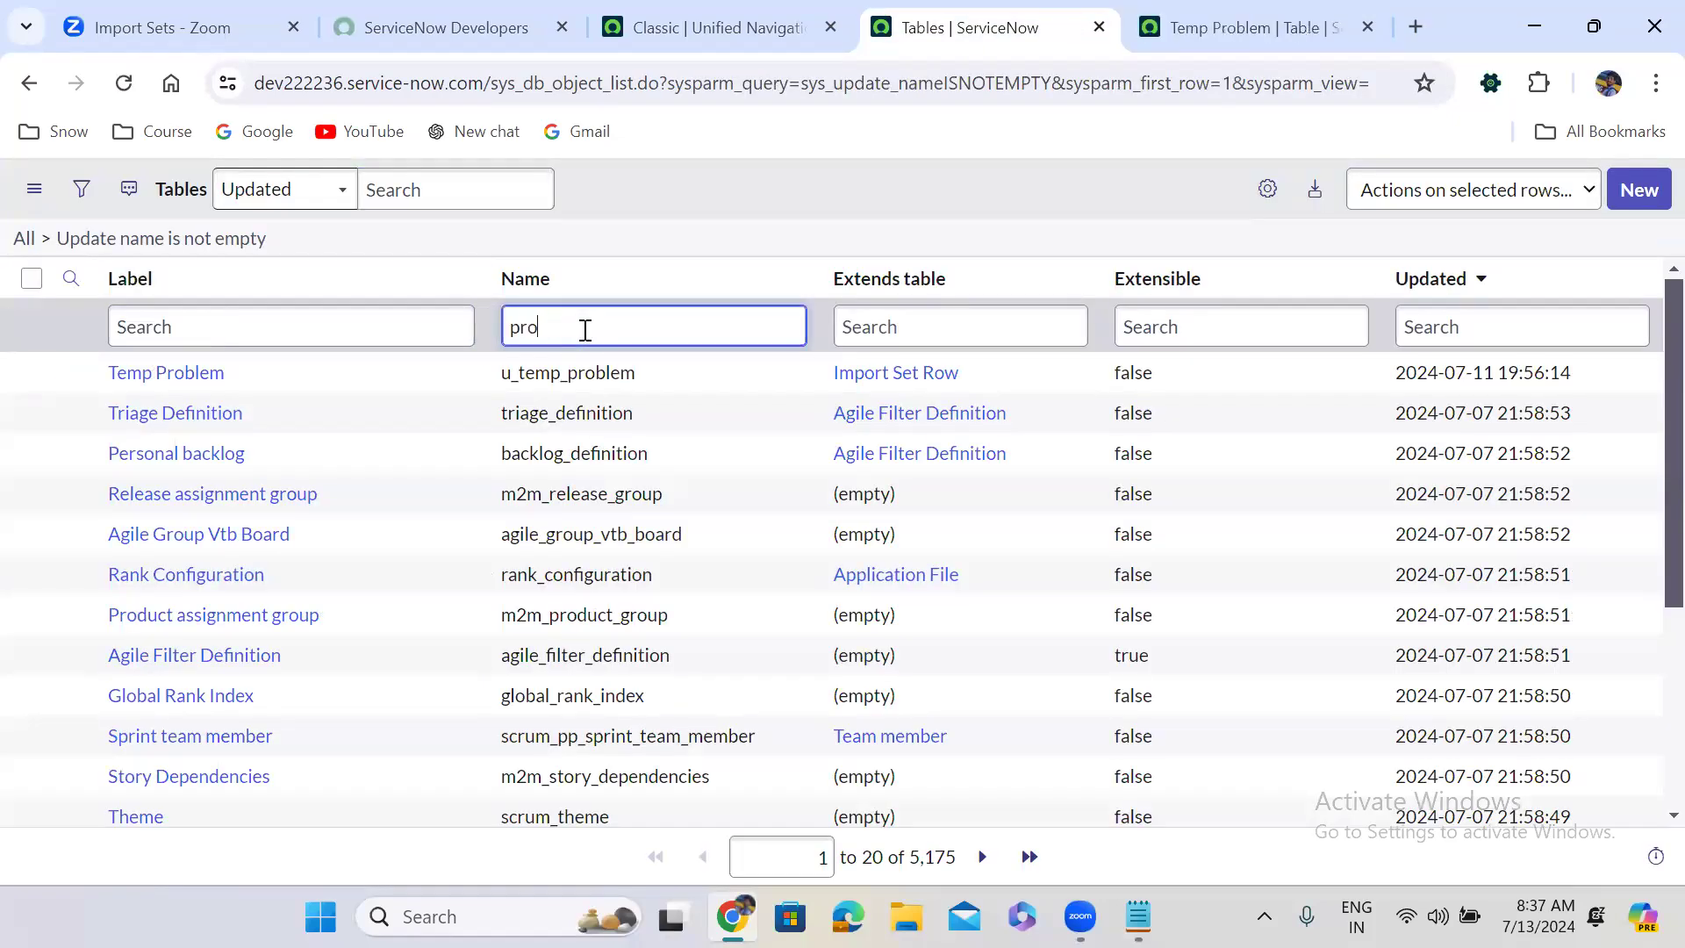
pyautogui.write('blem')
pyautogui.press('Return')
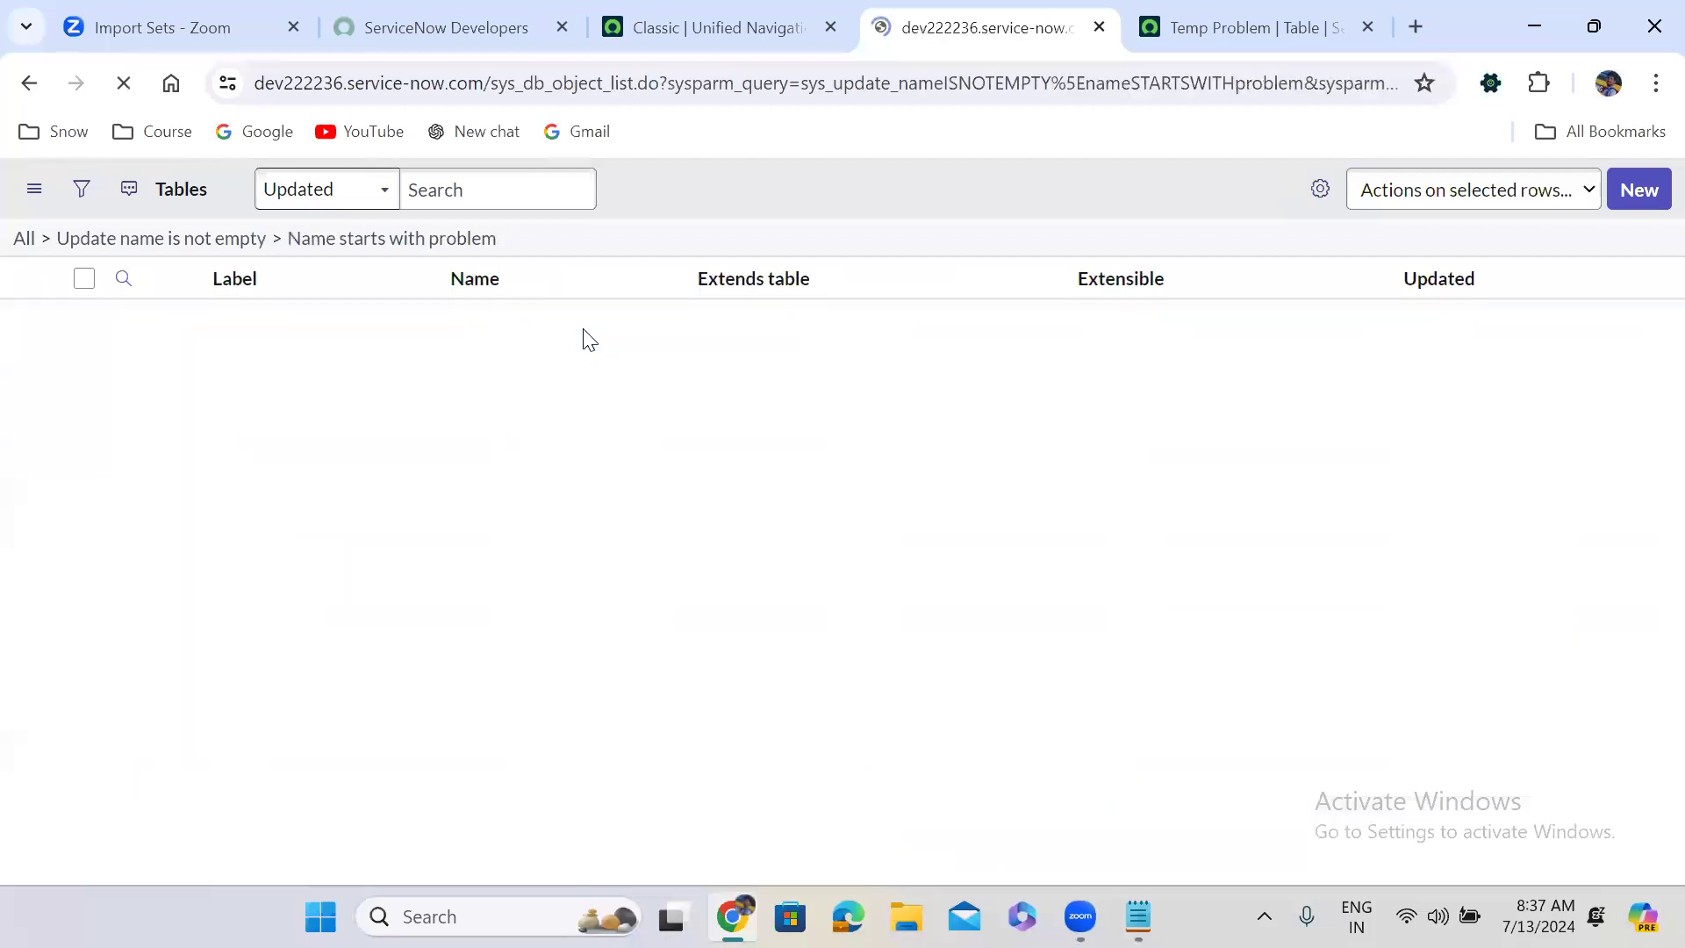
pyautogui.rightClick(72, 372)
pyautogui.press('Escape')
pyautogui.keyDown('ctrl'); pyautogui.click(143, 373); pyautogui.keyUp('ctrl')
pyautogui.click(1264, 18)
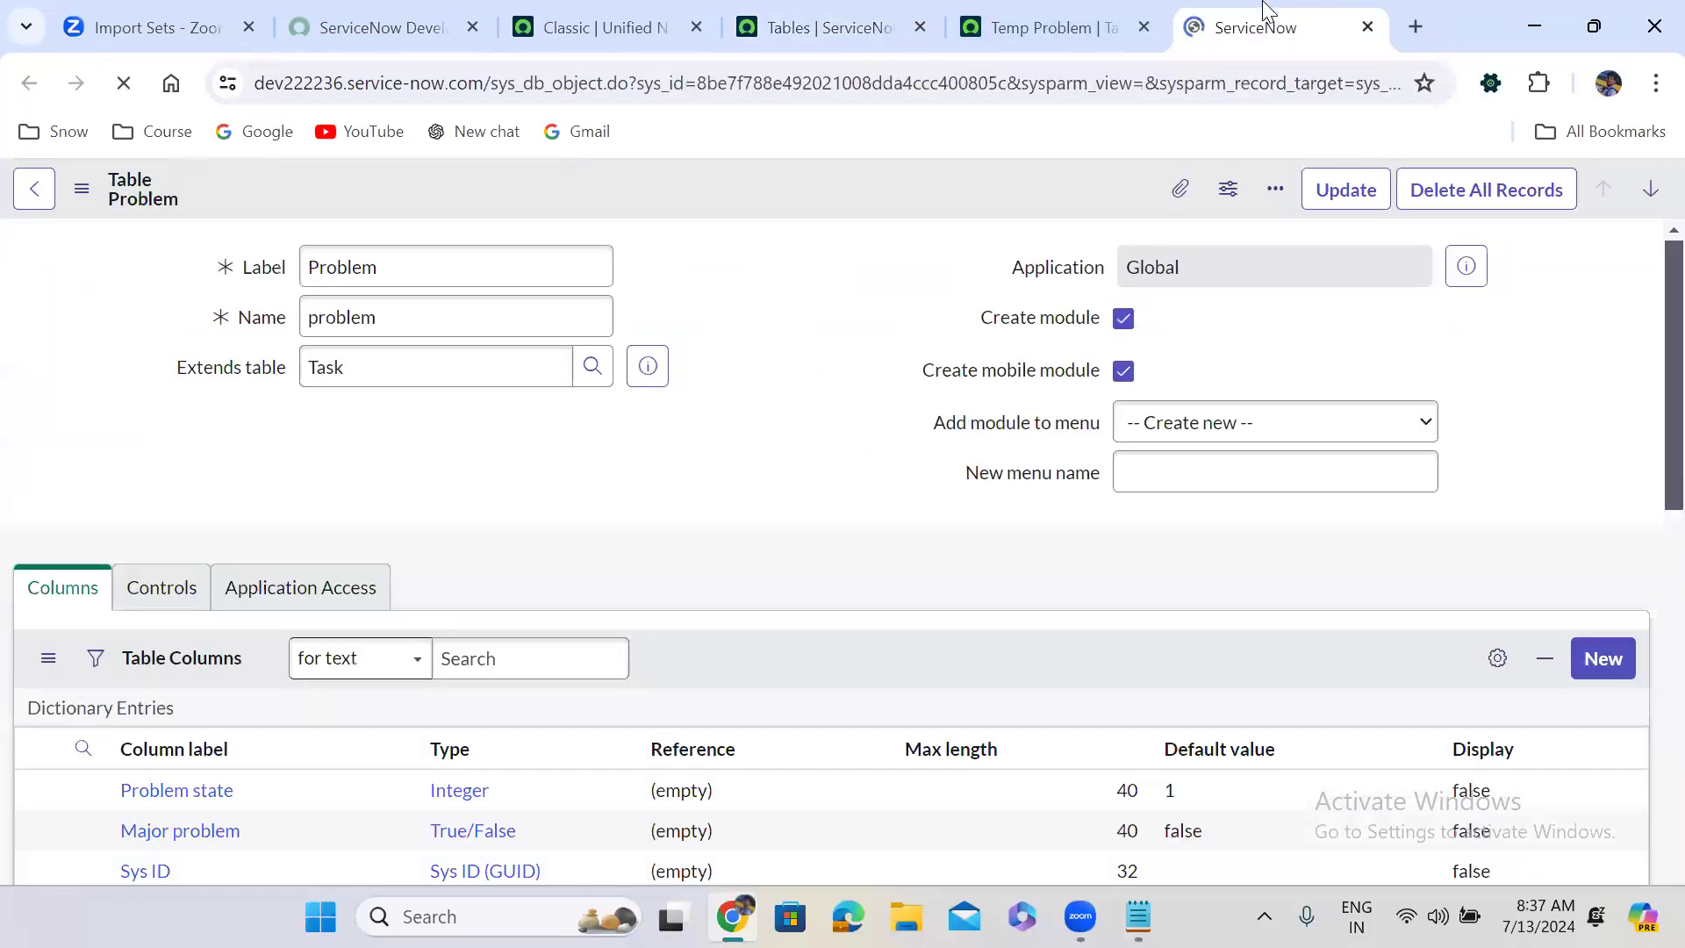
# Show the Temp Problem table's record list via Show List.
pyautogui.click(1015, 21)
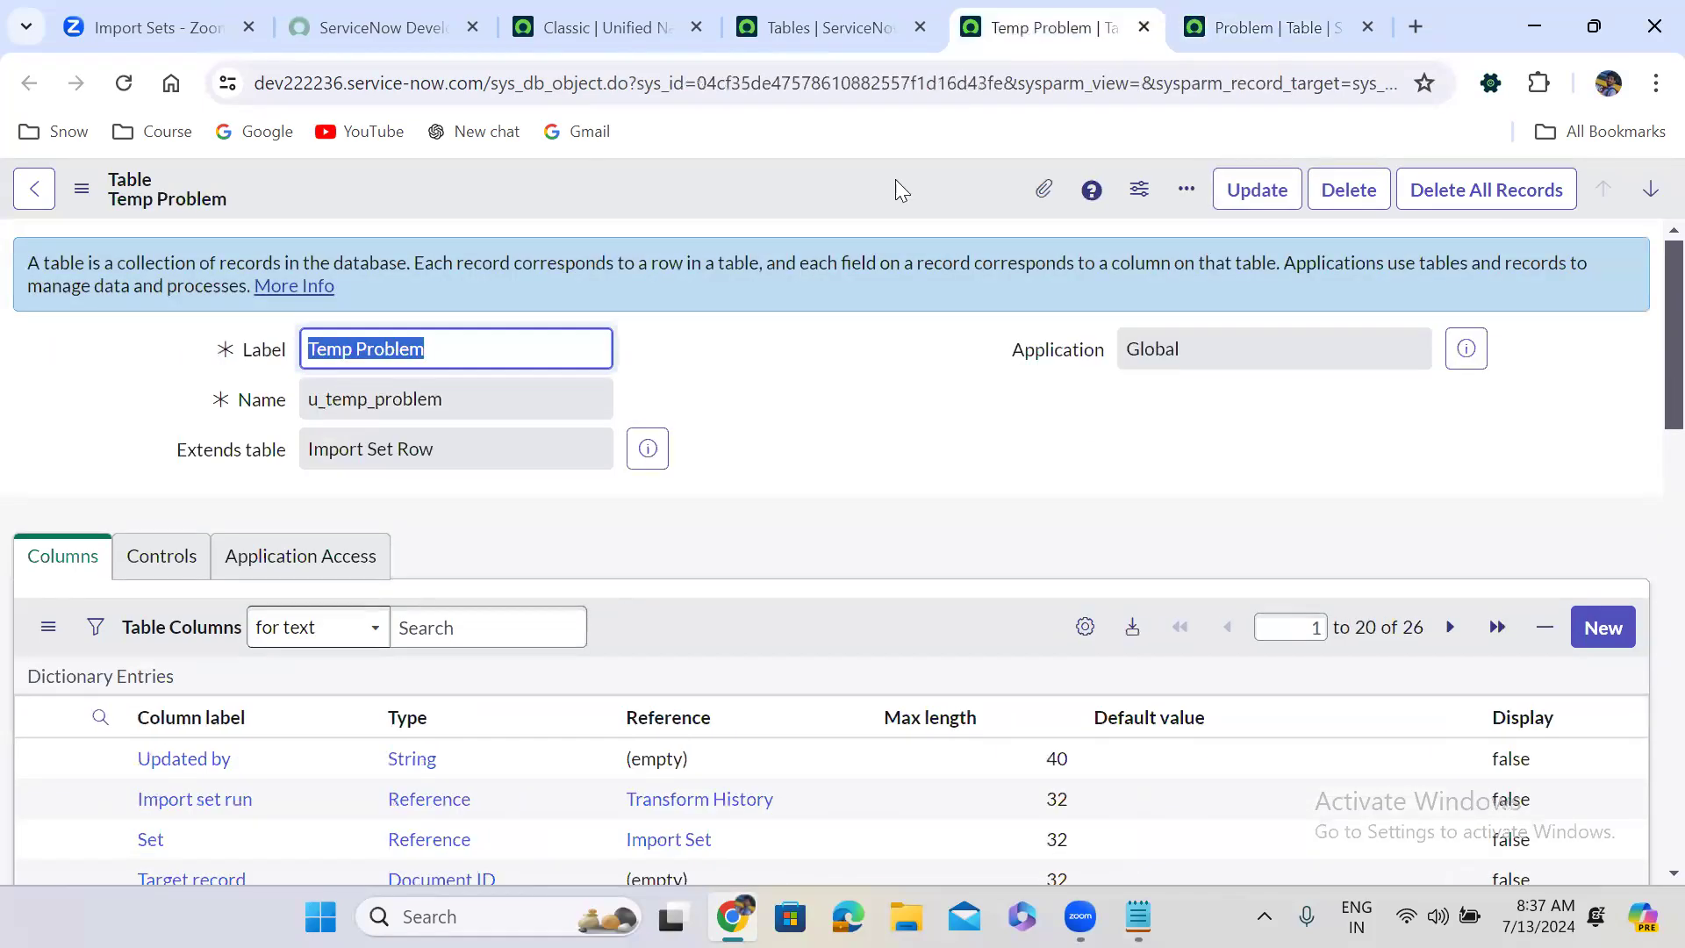
pyautogui.scroll(-15, 773, 450)
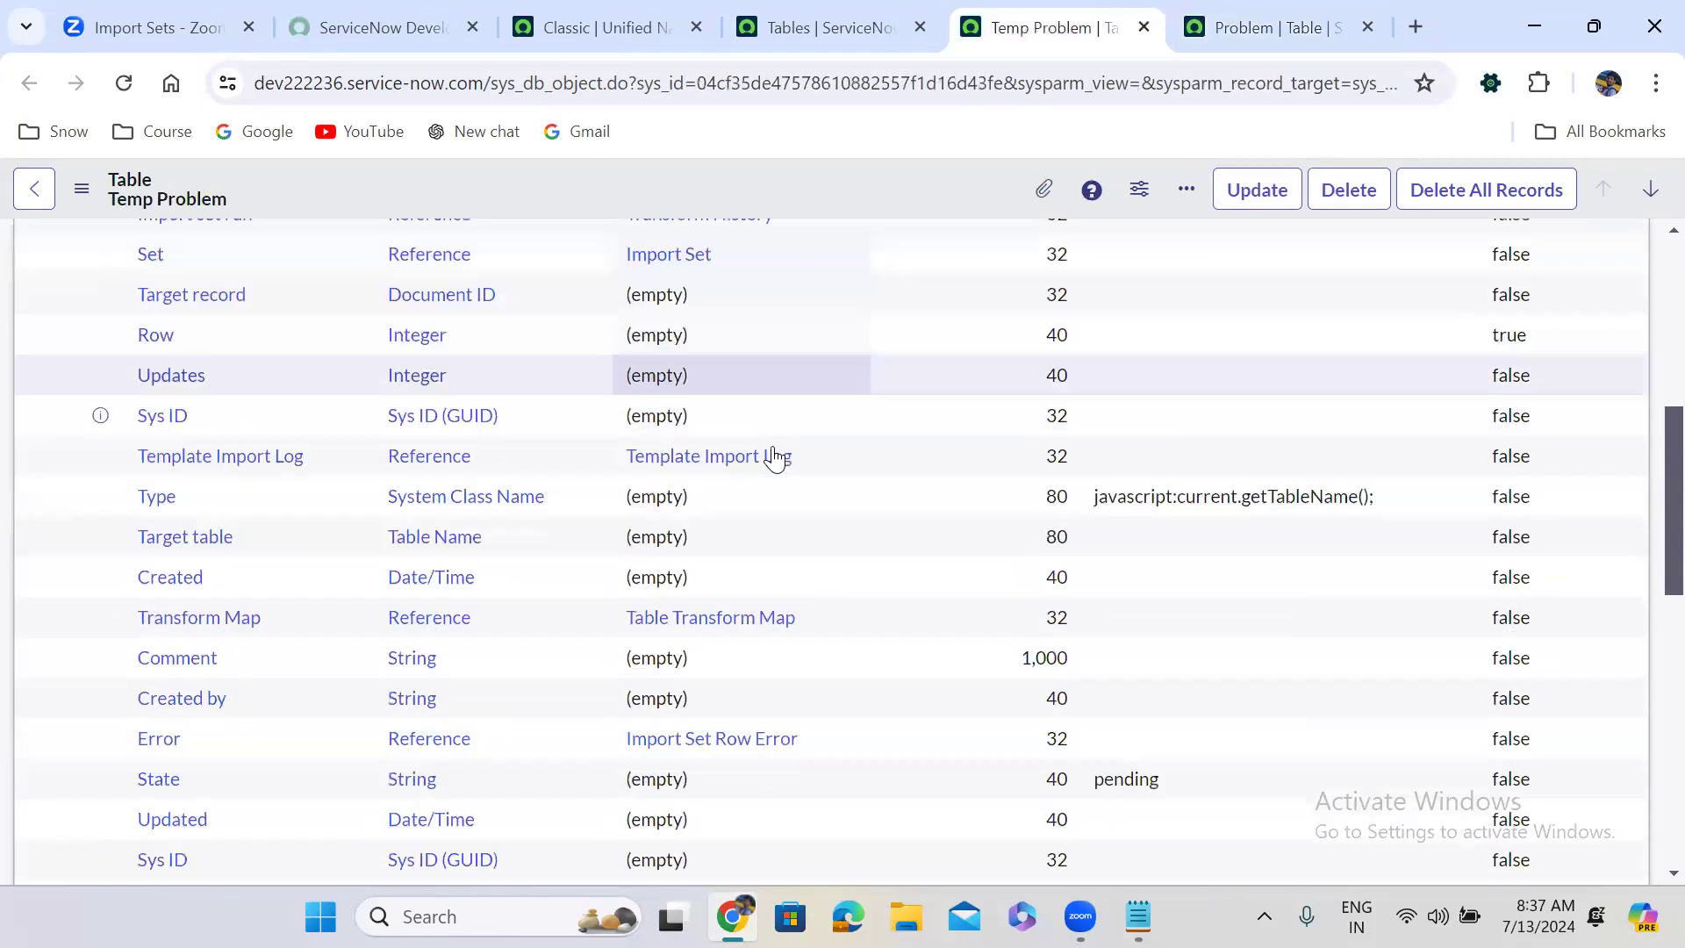
pyautogui.scroll(1, 773, 450)
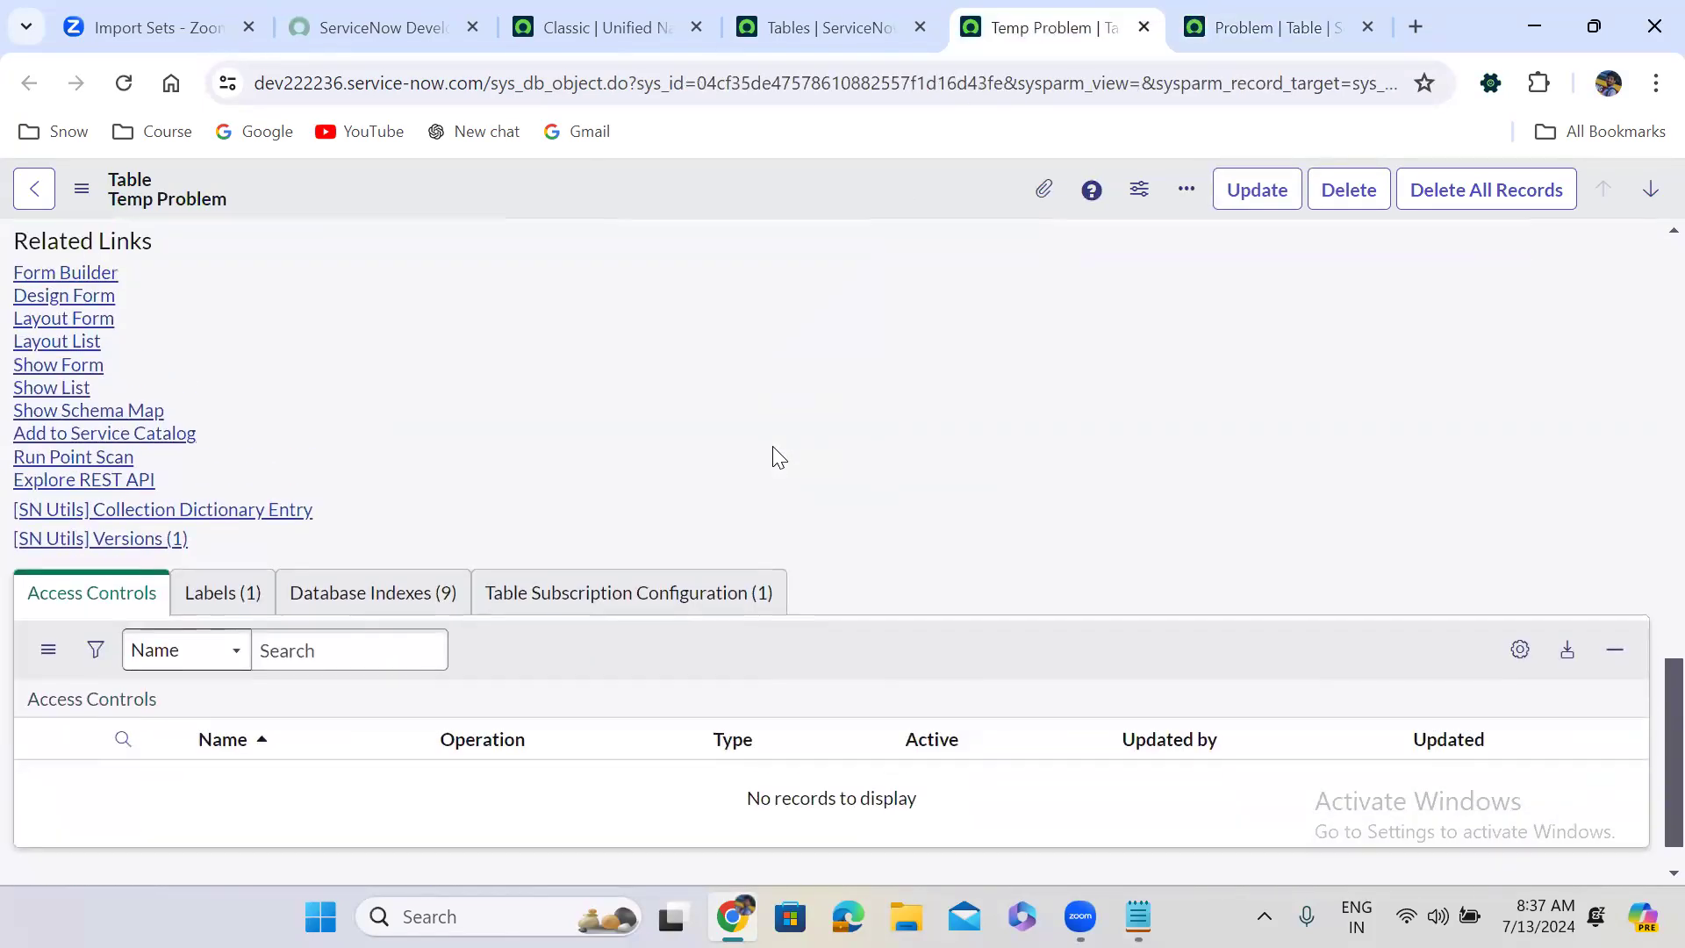
pyautogui.click(50, 387)
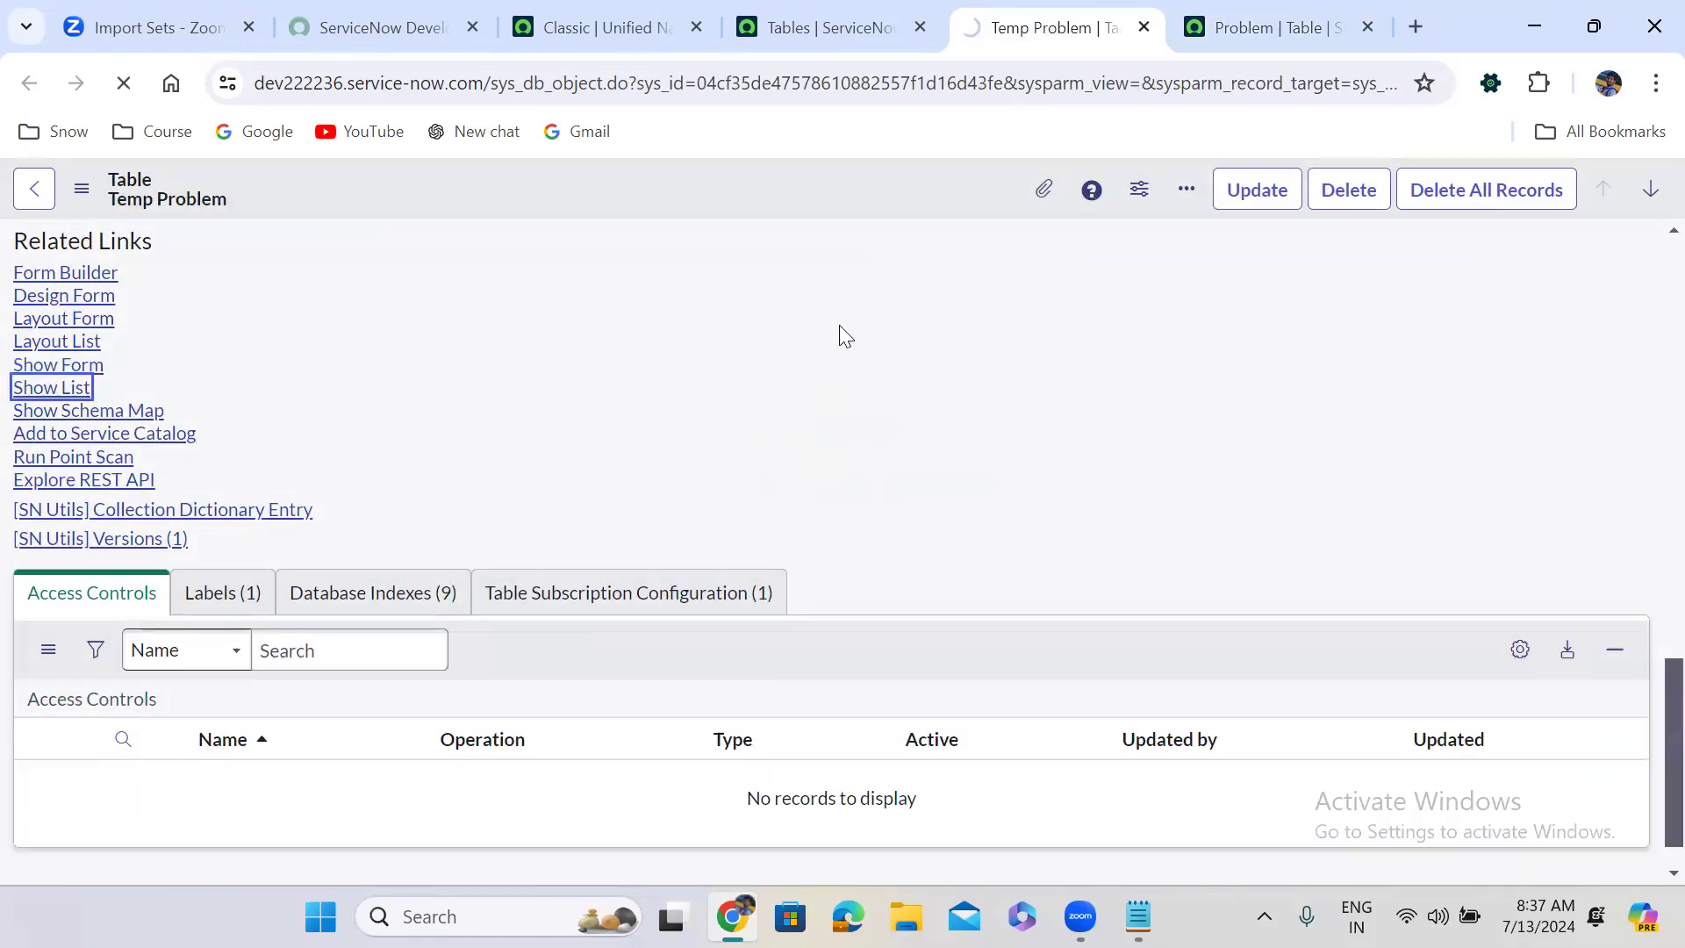
# Show the Problem table's record list, 15 records all in Assess.
pyautogui.click(1221, 26)
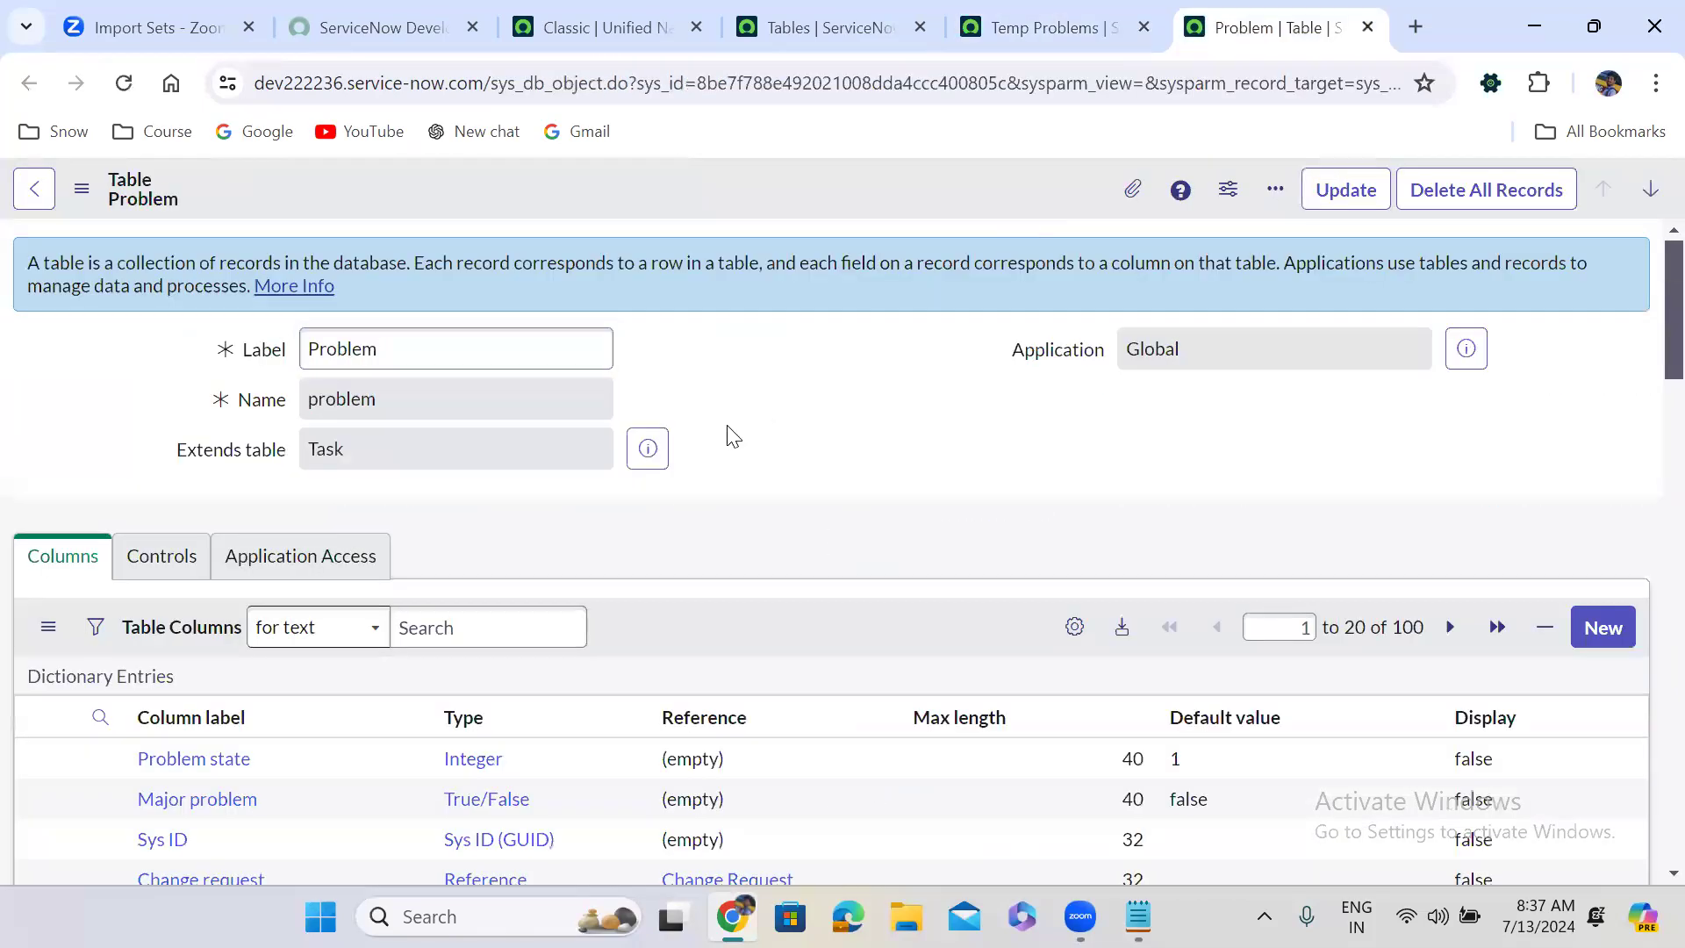
pyautogui.scroll(-15, 733, 437)
pyautogui.scroll(-3, 733, 437)
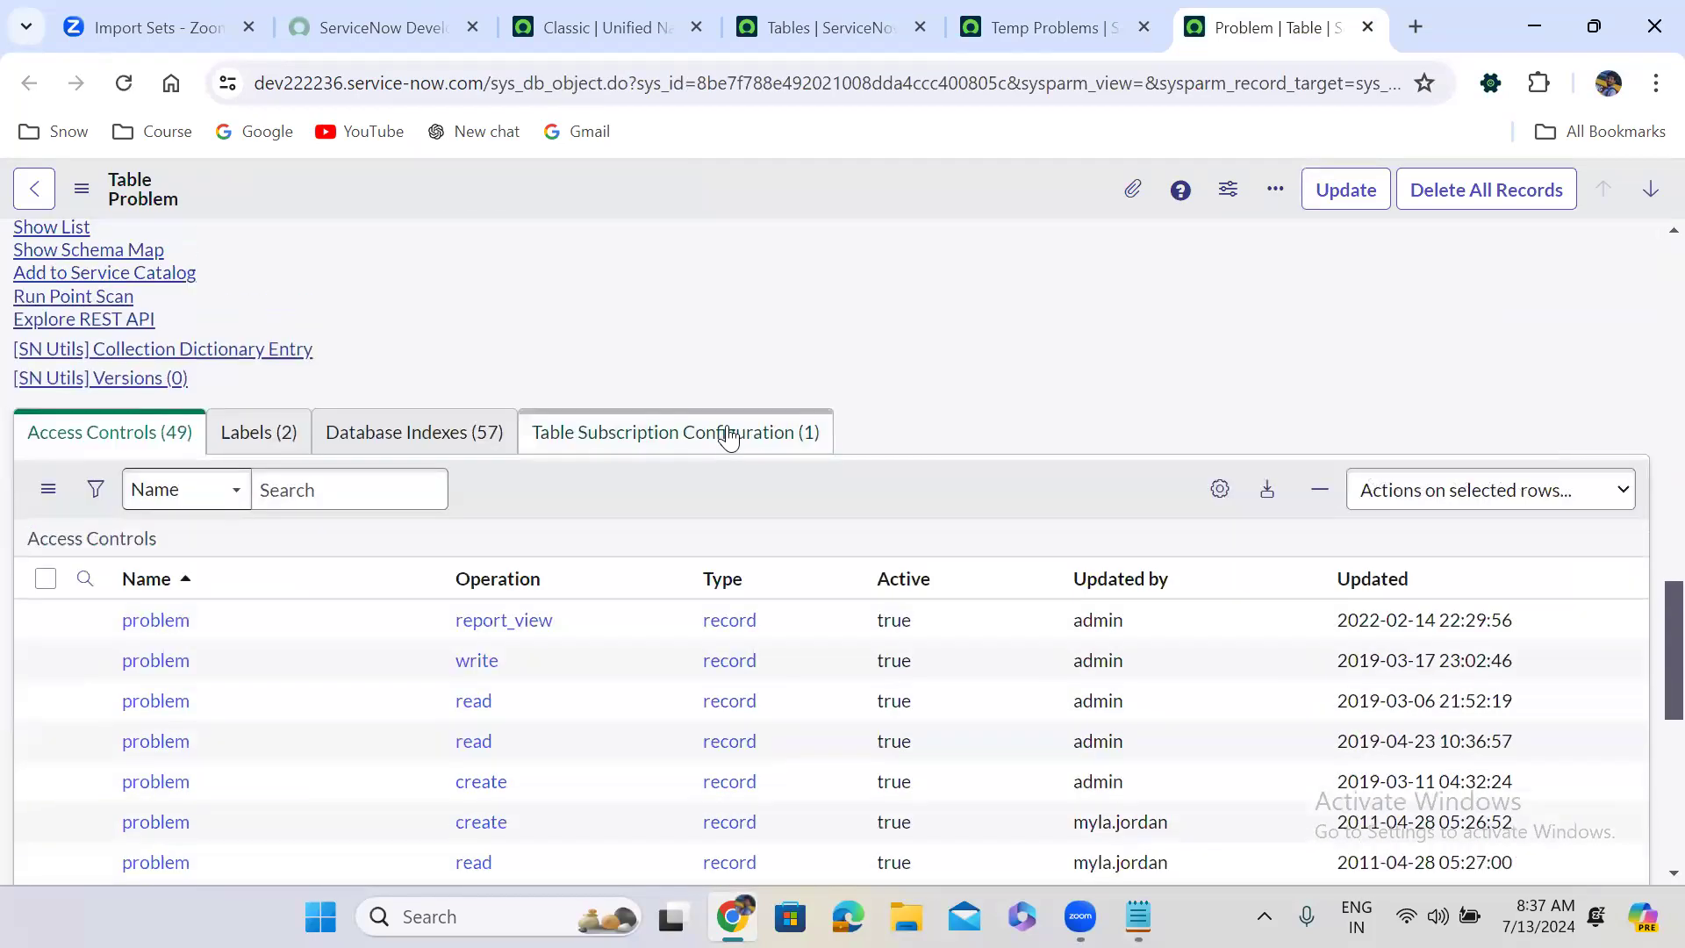
pyautogui.scroll(3, 729, 432)
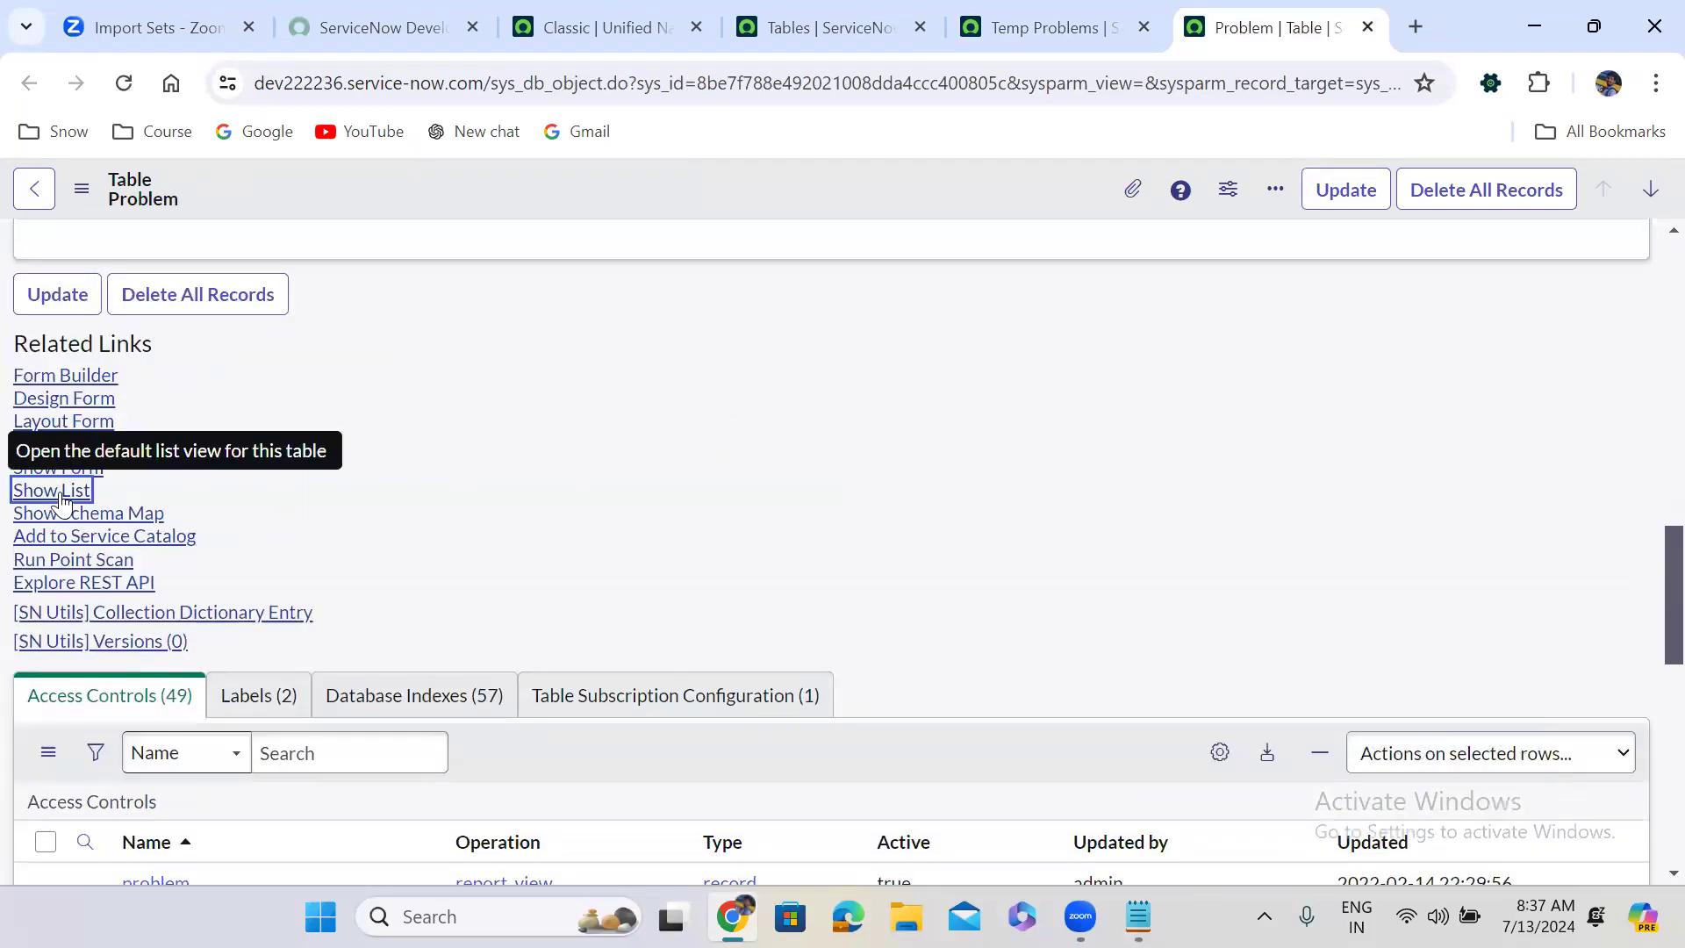
pyautogui.click(58, 492)
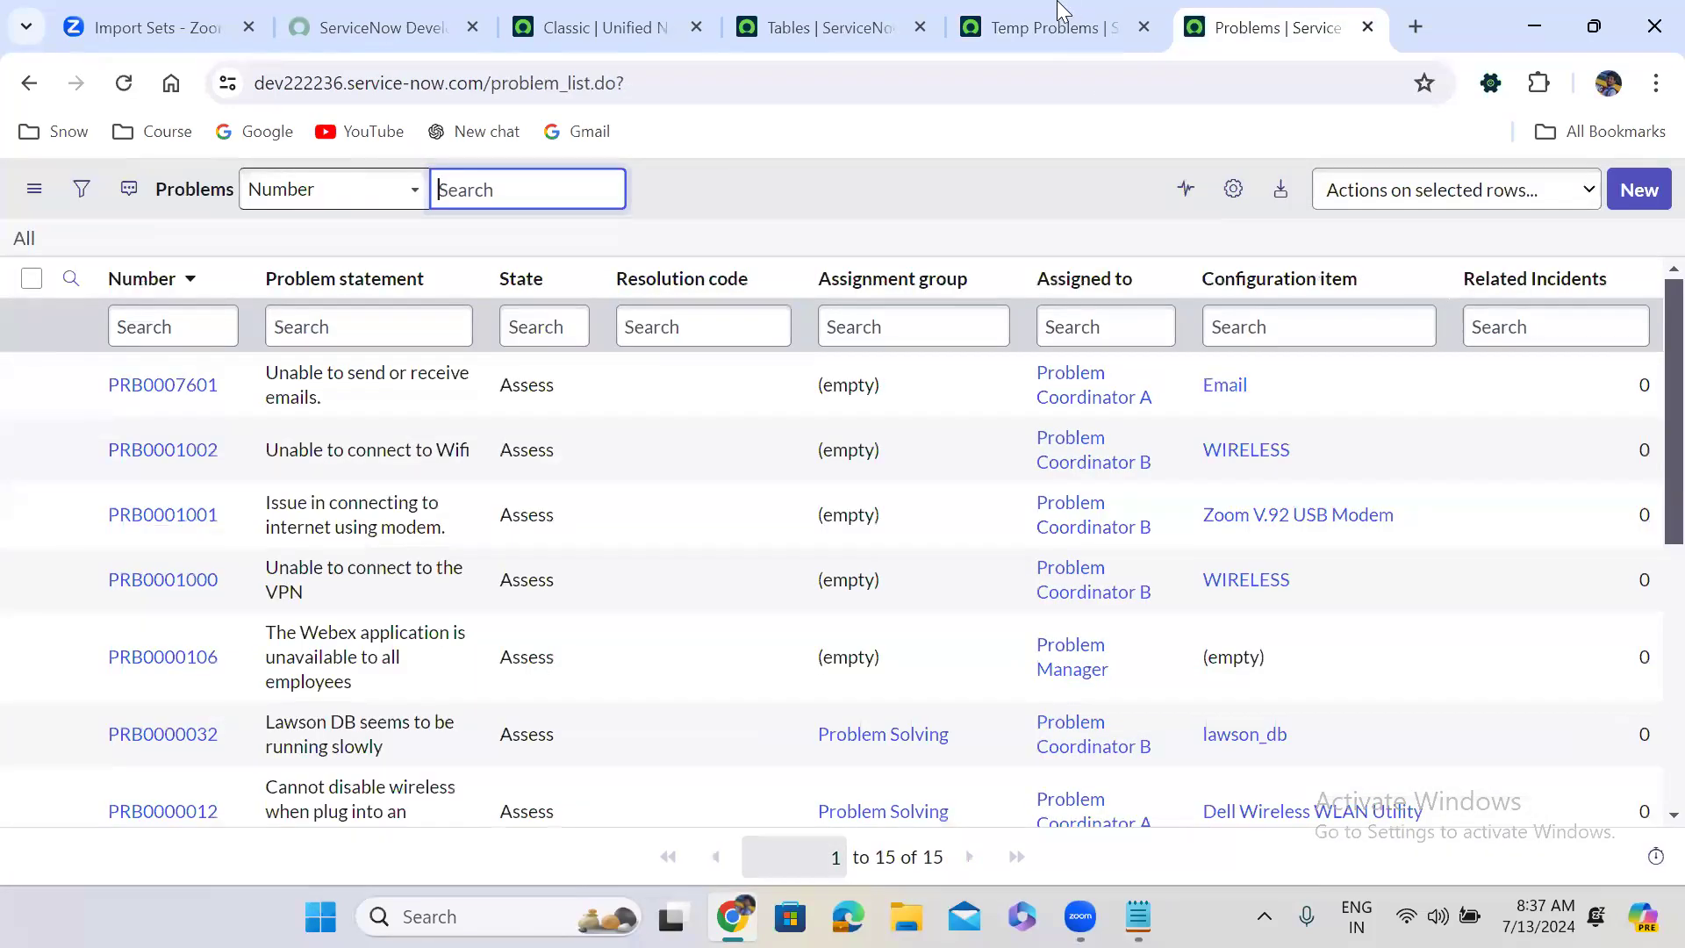
# Compare the Temp Problems and Problems lists, then return to the App Engine Studio home tab.
pyautogui.click(1057, 25)
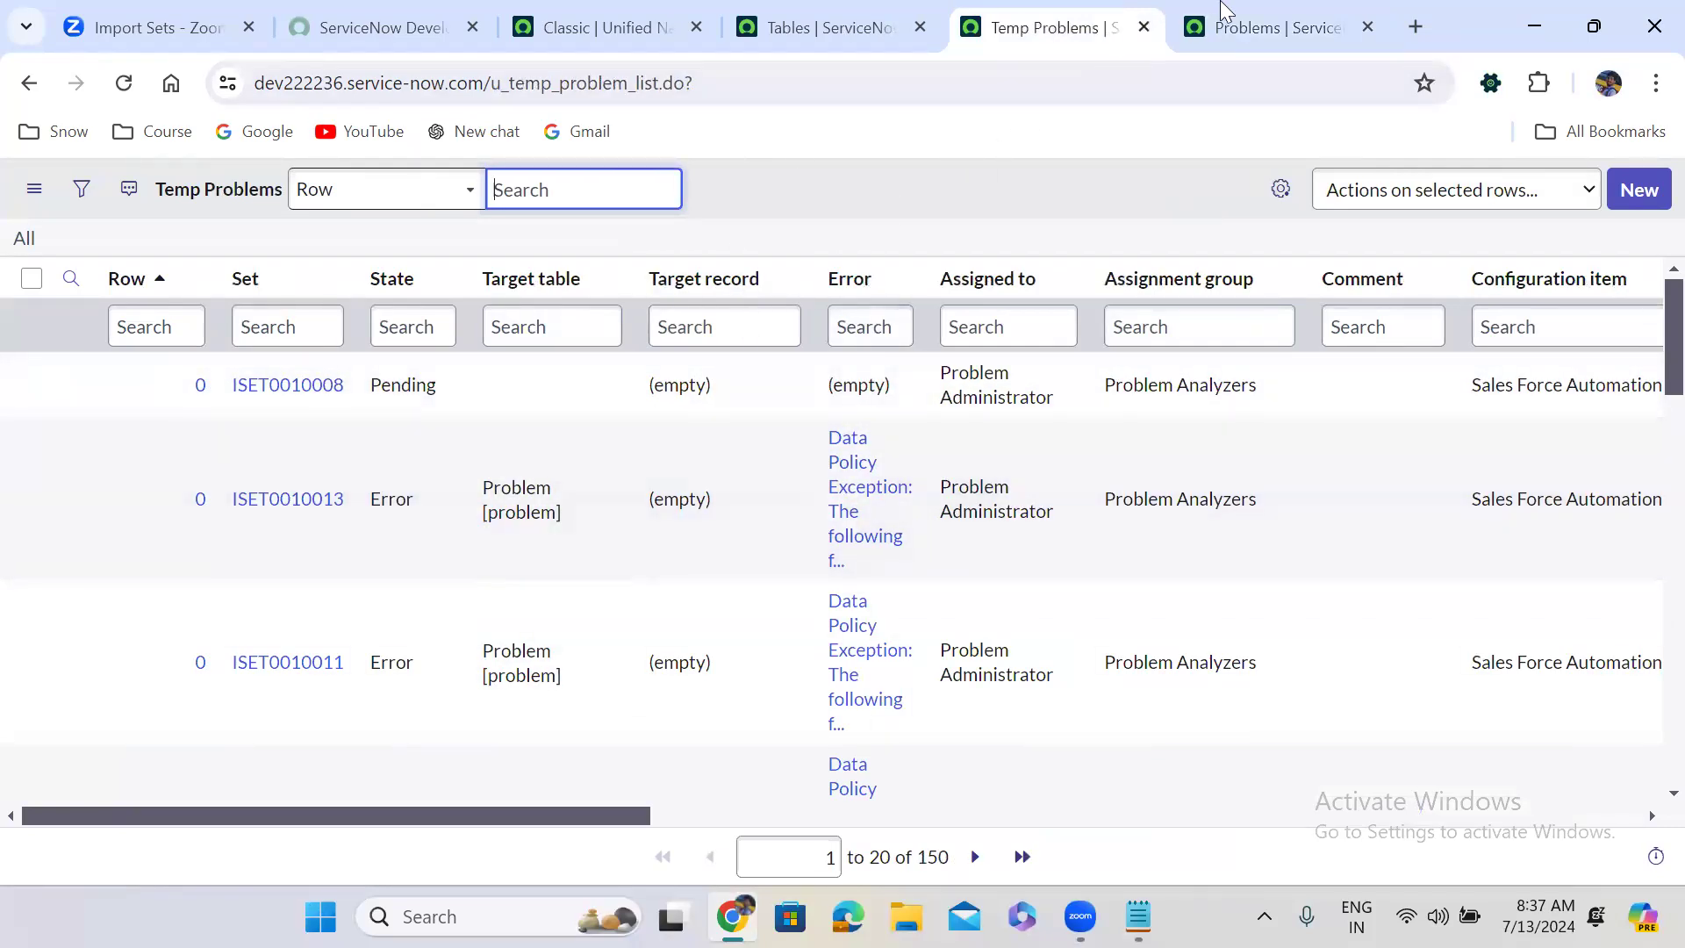
pyautogui.click(1279, 10)
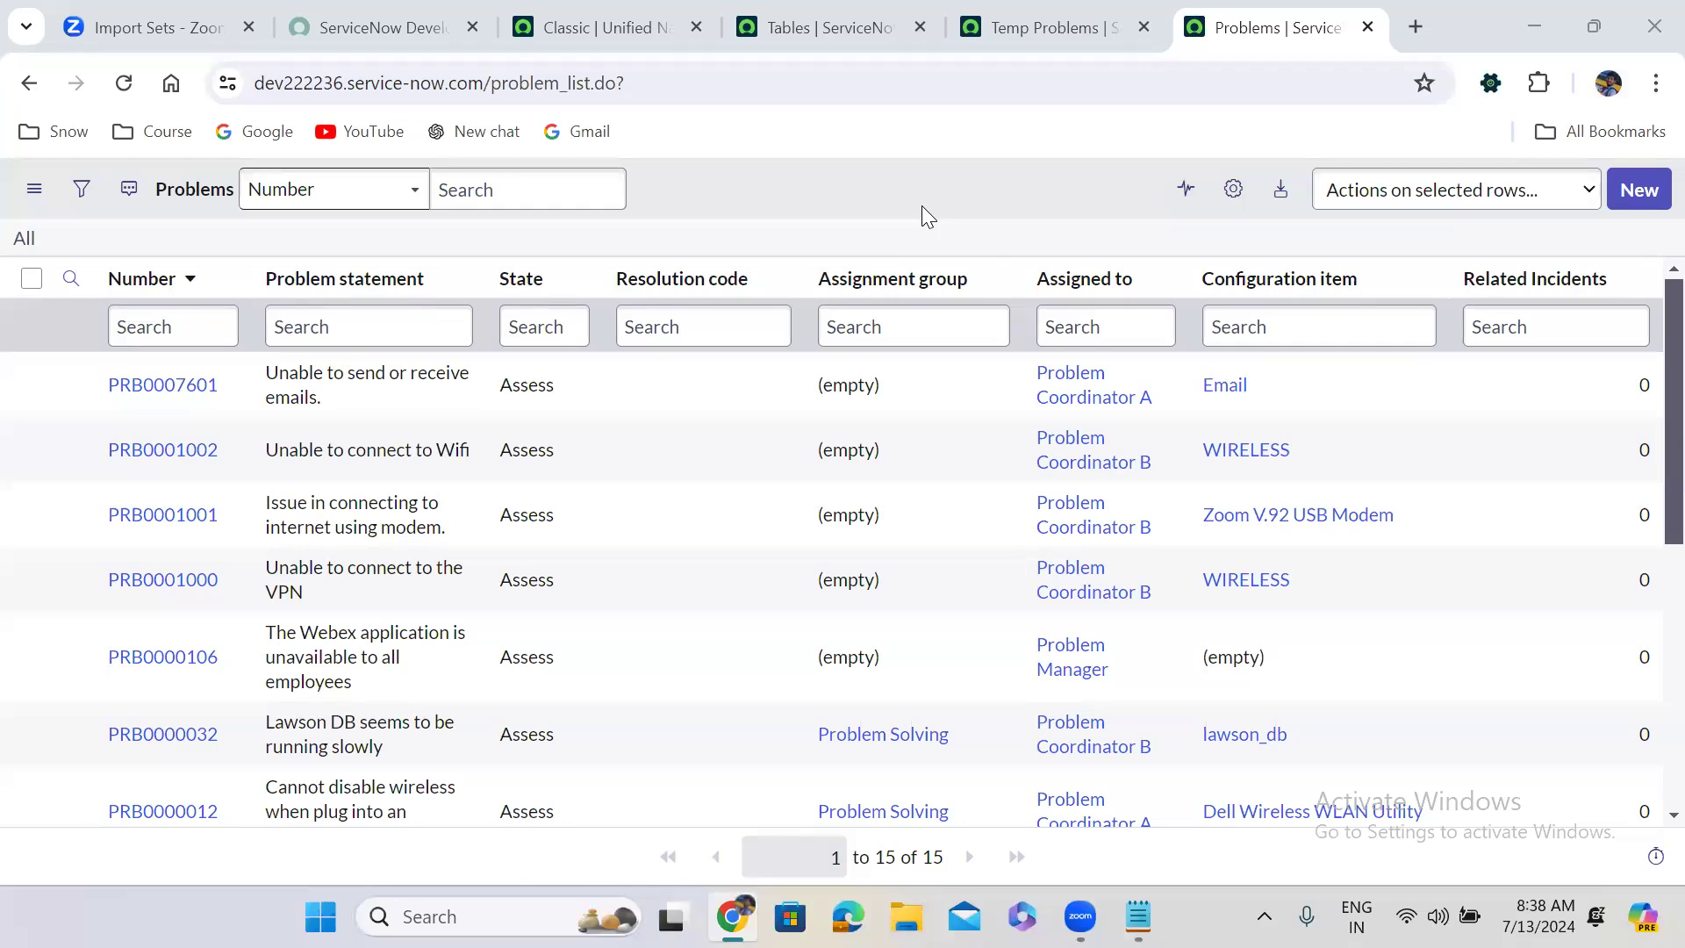
pyautogui.click(615, 21)
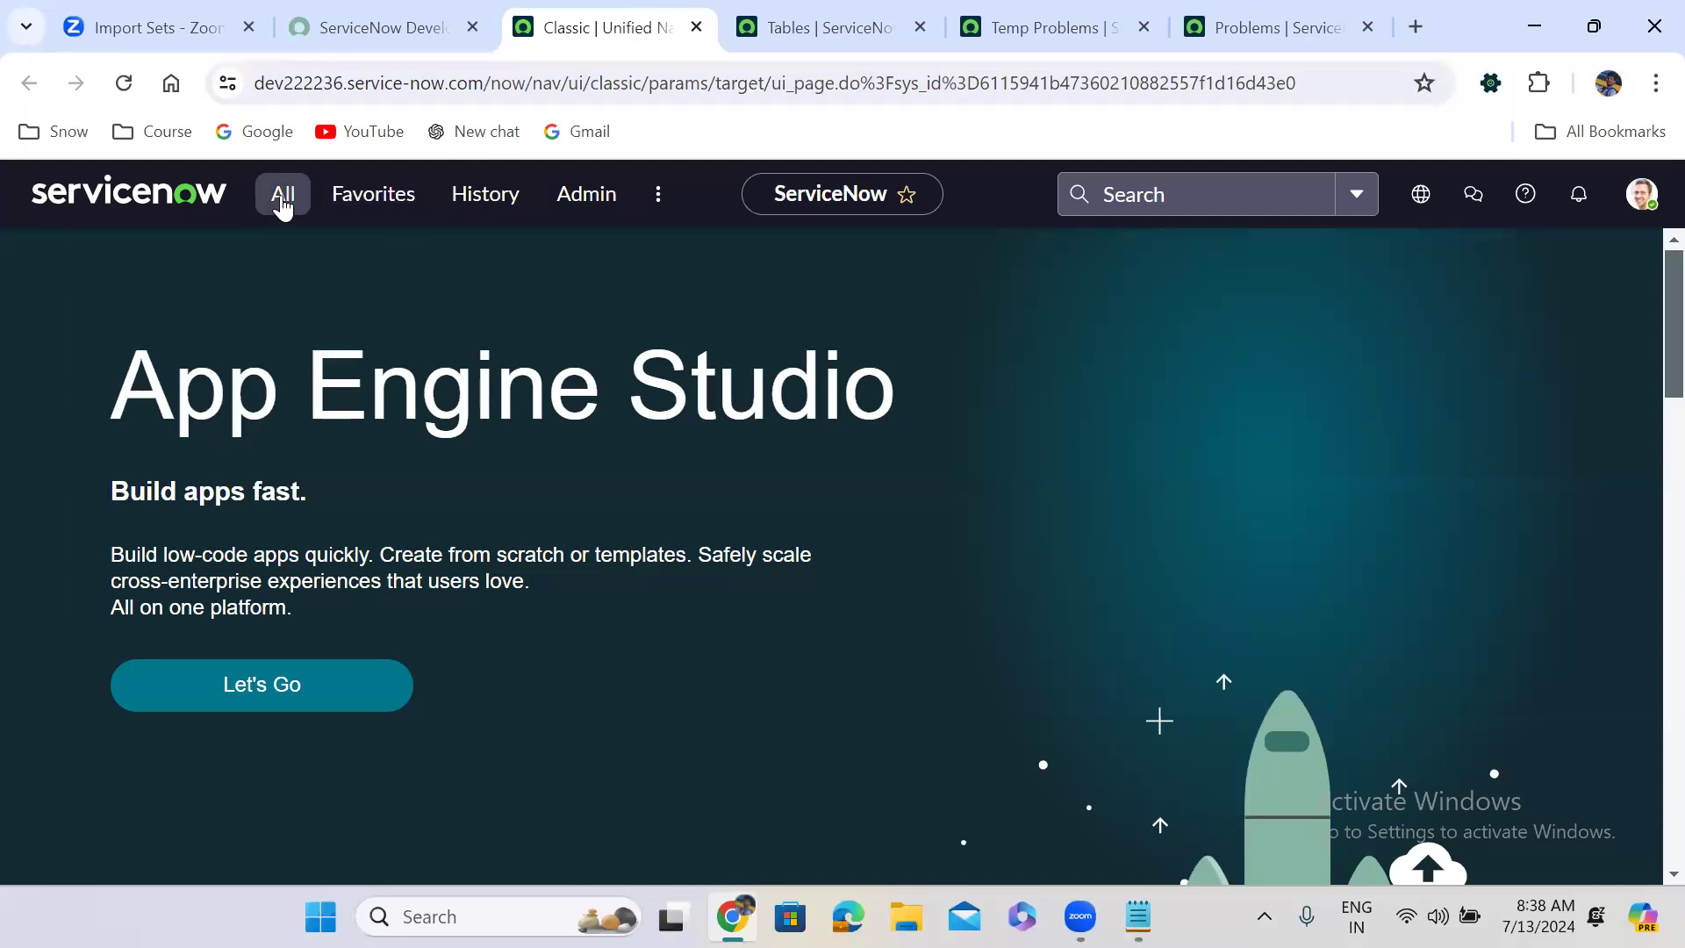
# Open the Table Transform Maps list in a new tab from the navigator.
pyautogui.click(283, 197)
pyautogui.write('t')
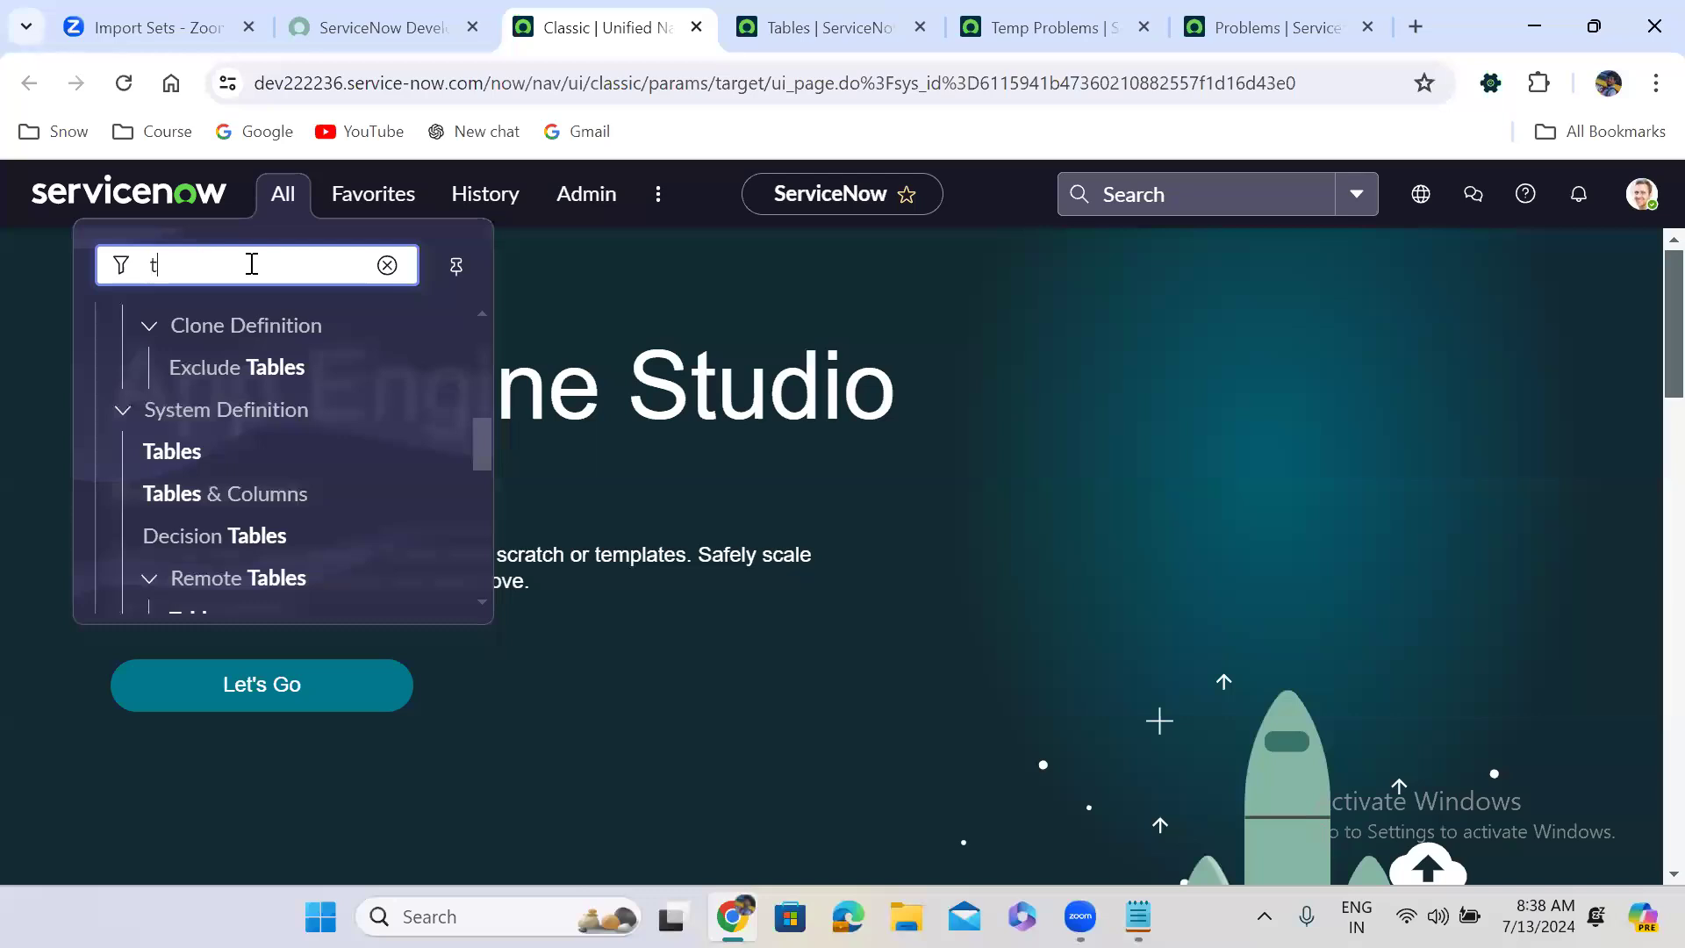
pyautogui.write('ransform maps')
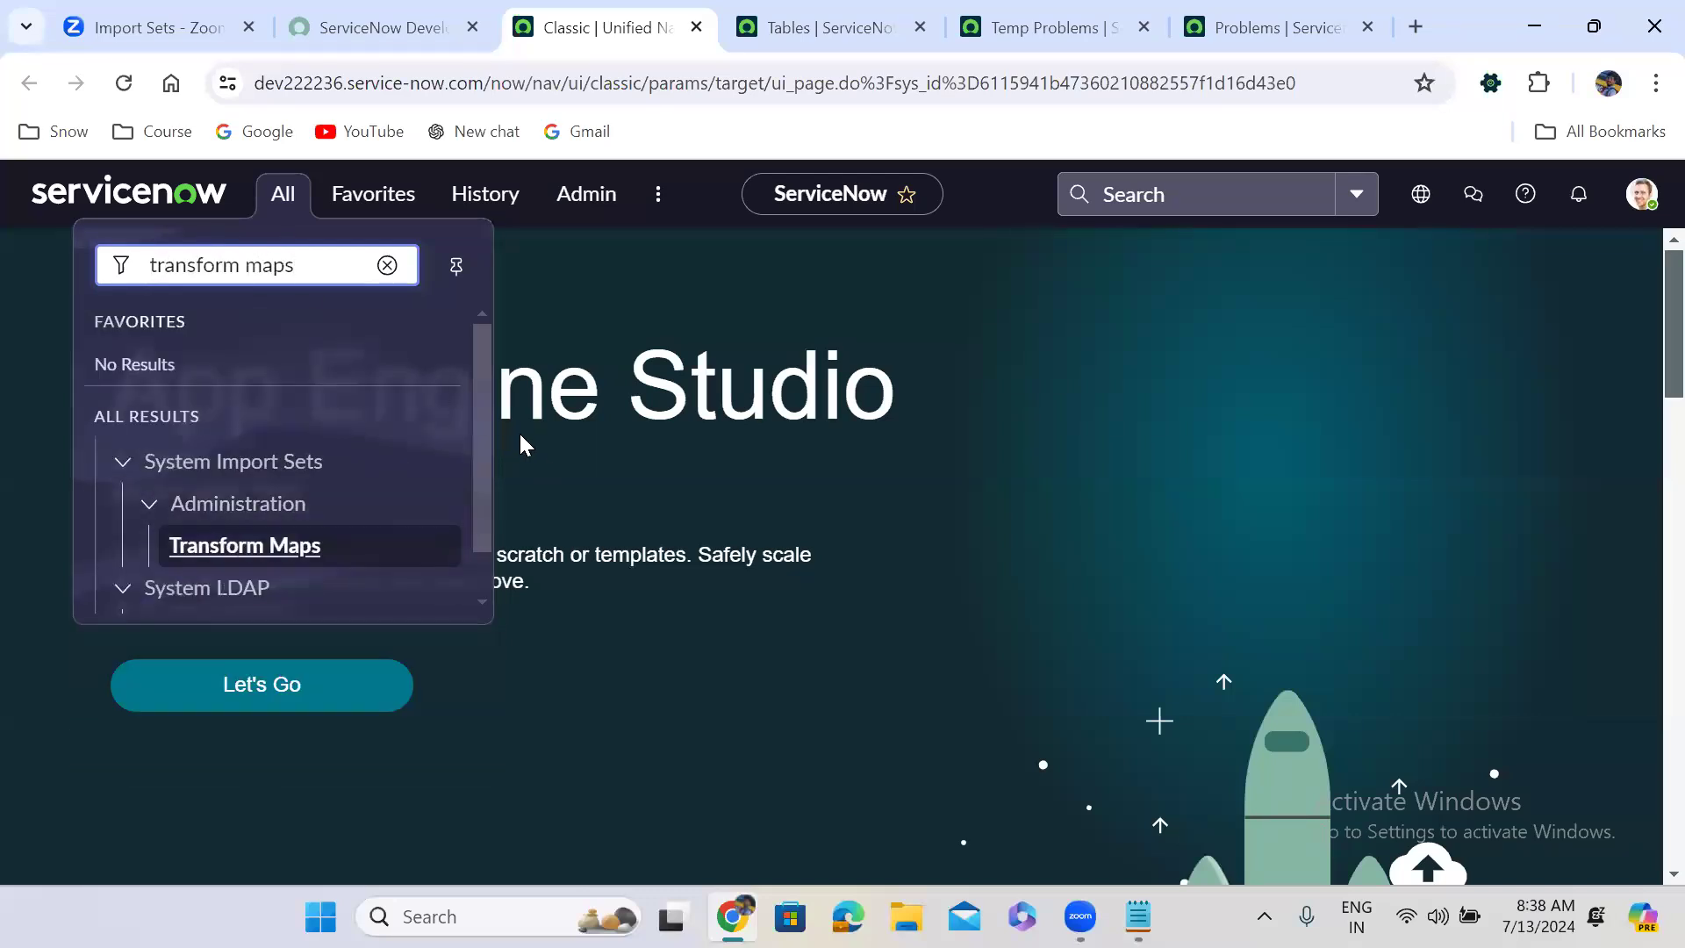
pyautogui.middleClick(256, 562)
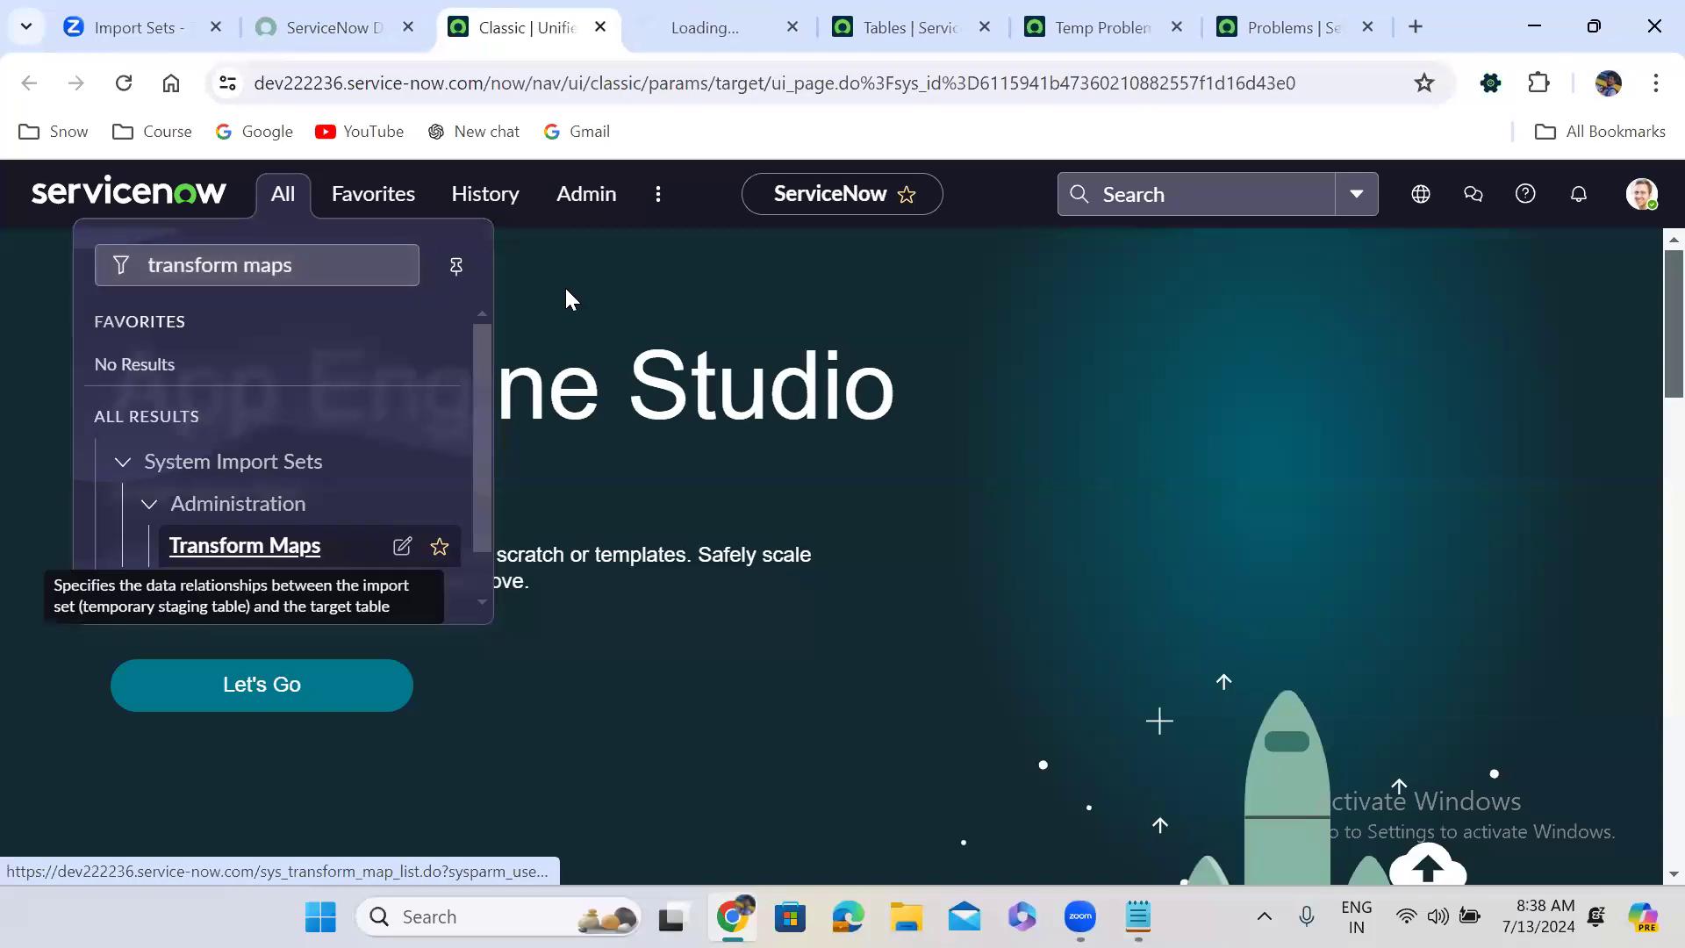
pyautogui.click(706, 25)
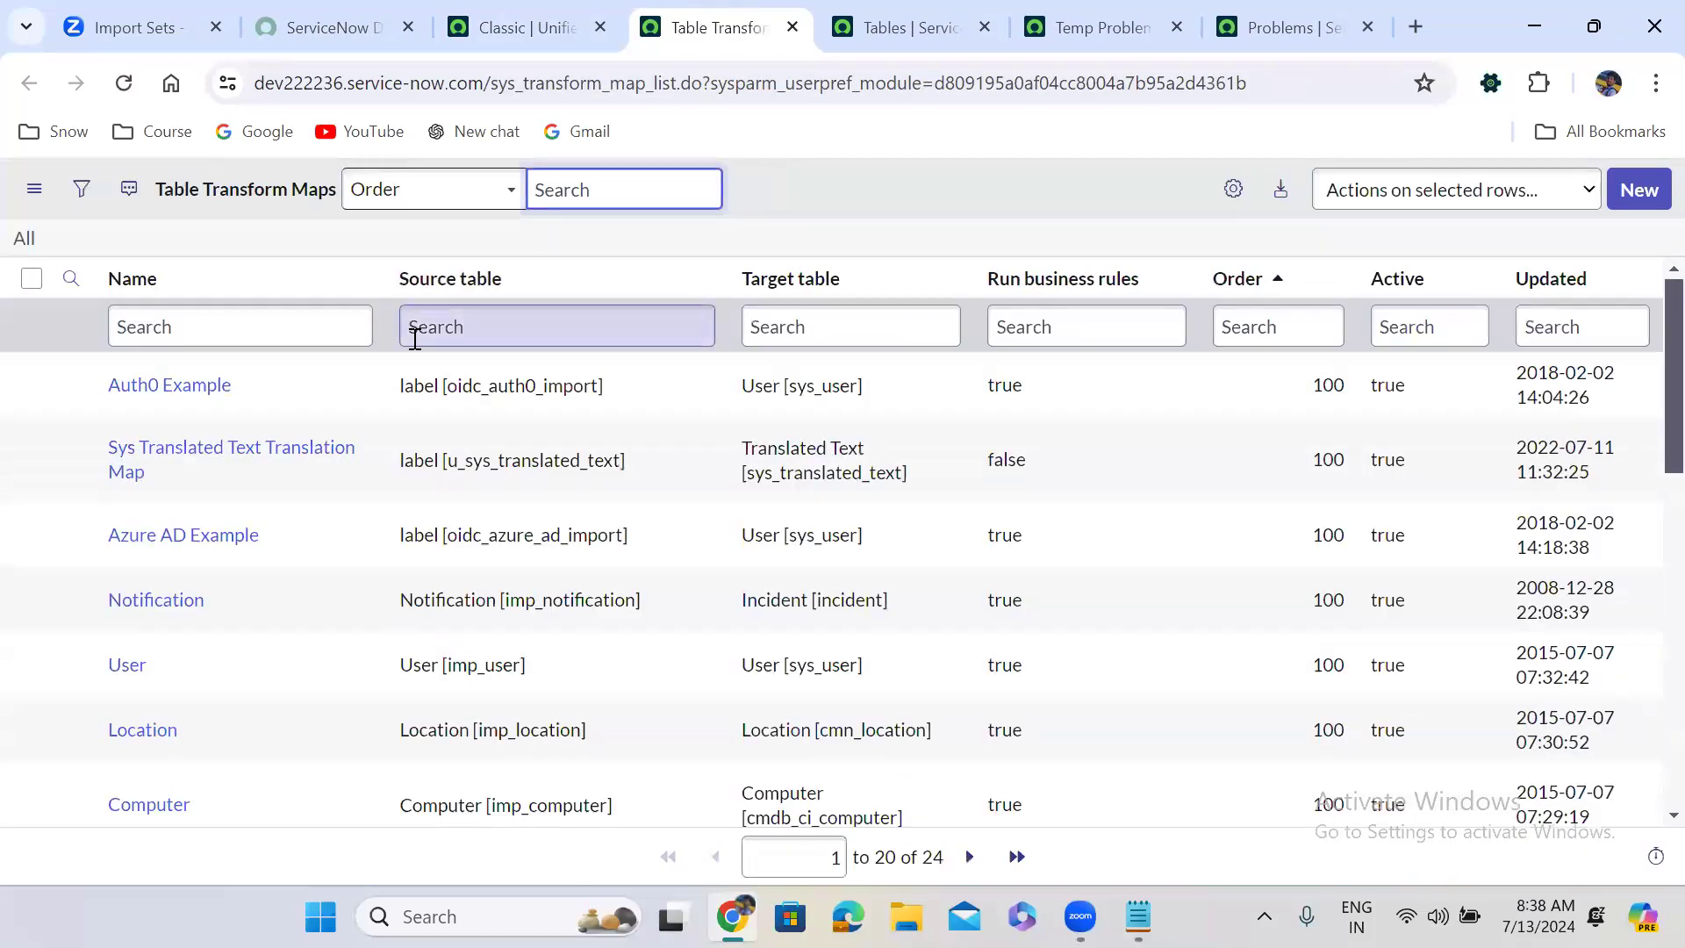
# Sort transform maps by Updated and open Problem Data load in a new tab.
pyautogui.click(1567, 290)
pyautogui.rightClick(70, 386)
pyautogui.click(144, 414)
pyautogui.moveTo(787, 18); pyautogui.dragTo(1087, 10)
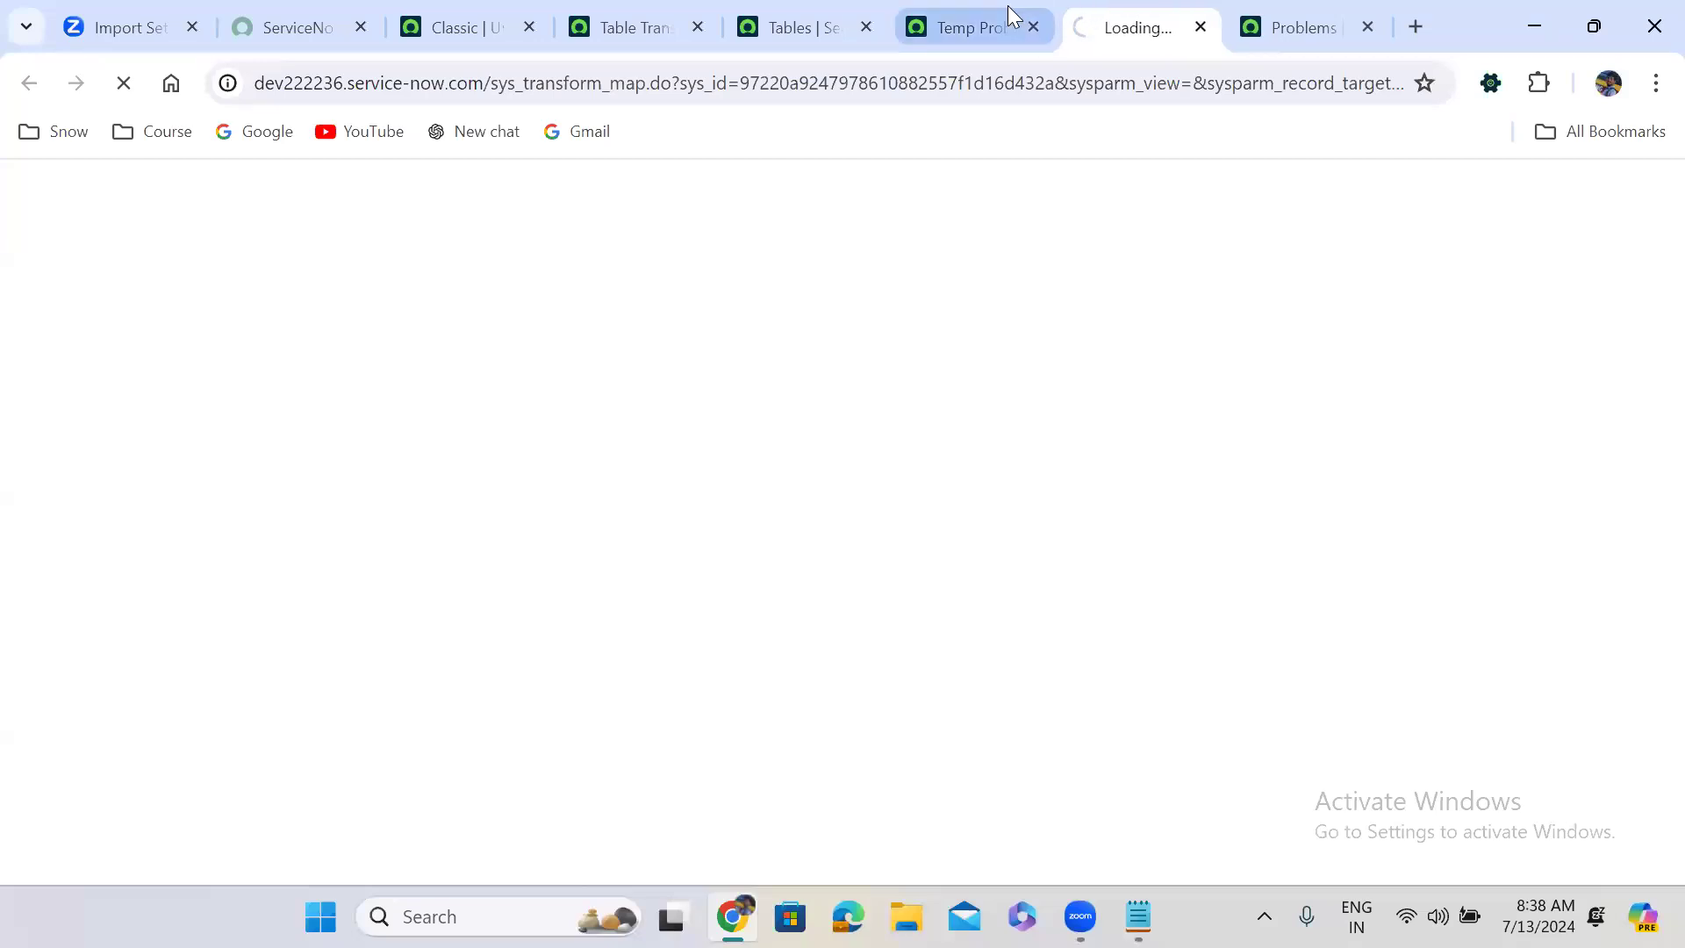
# View the Problem Data load transform map (Temp Problem to Problem) and its eight field maps.
pyautogui.click(1008, 7)
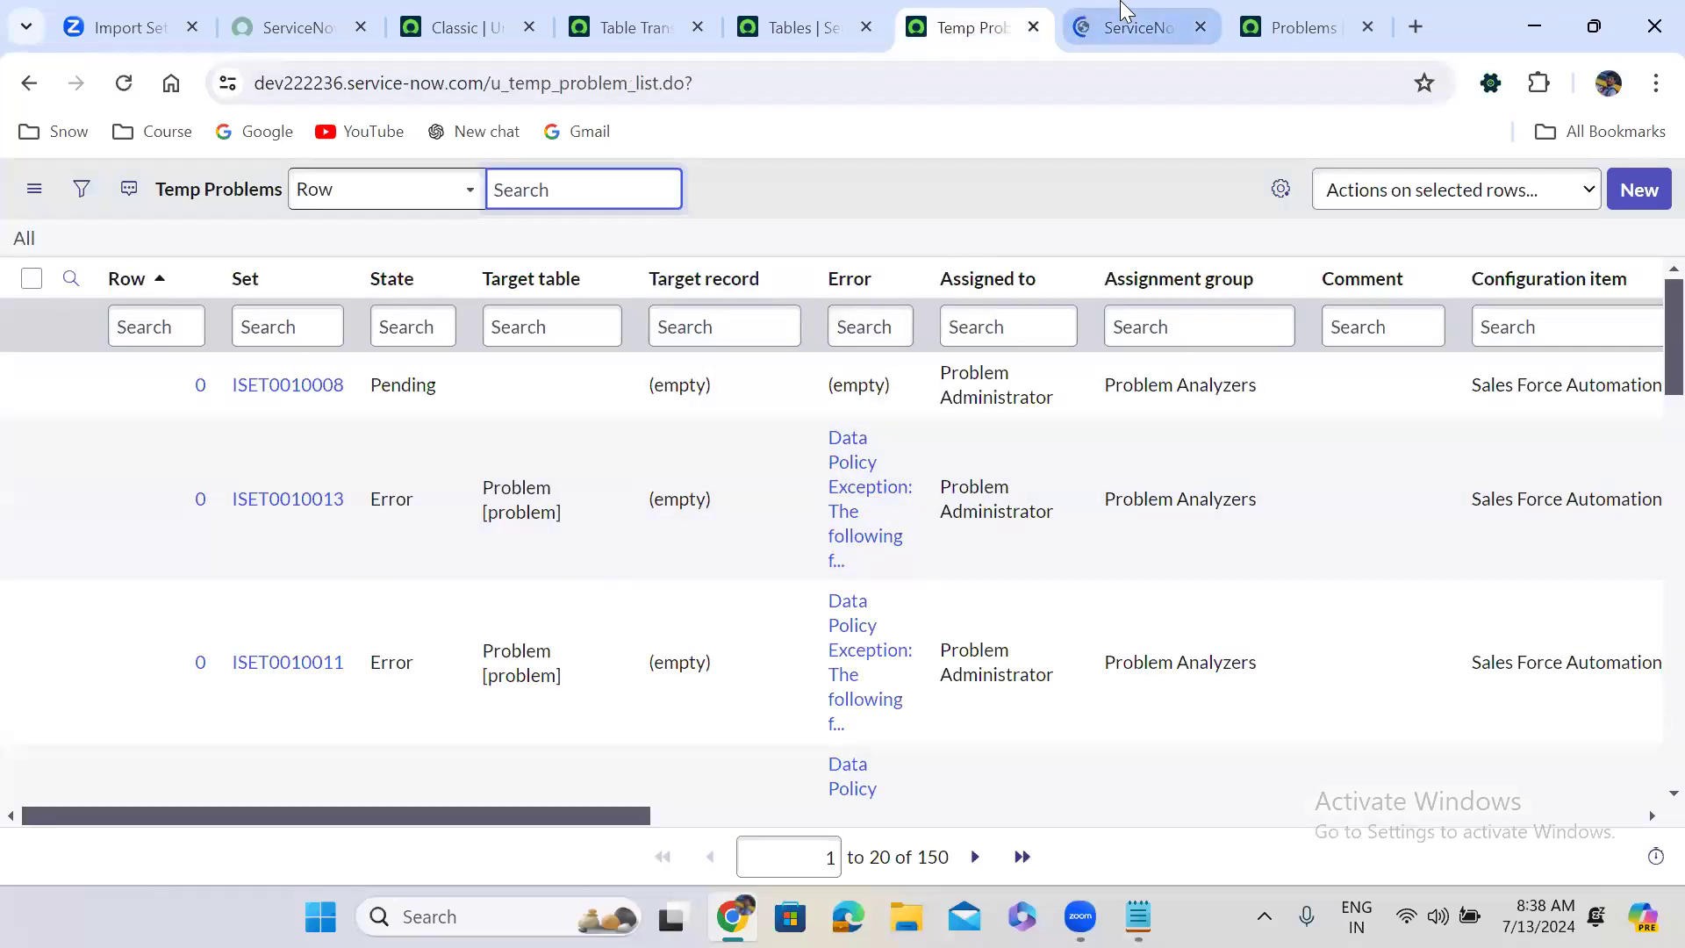
pyautogui.click(1123, 10)
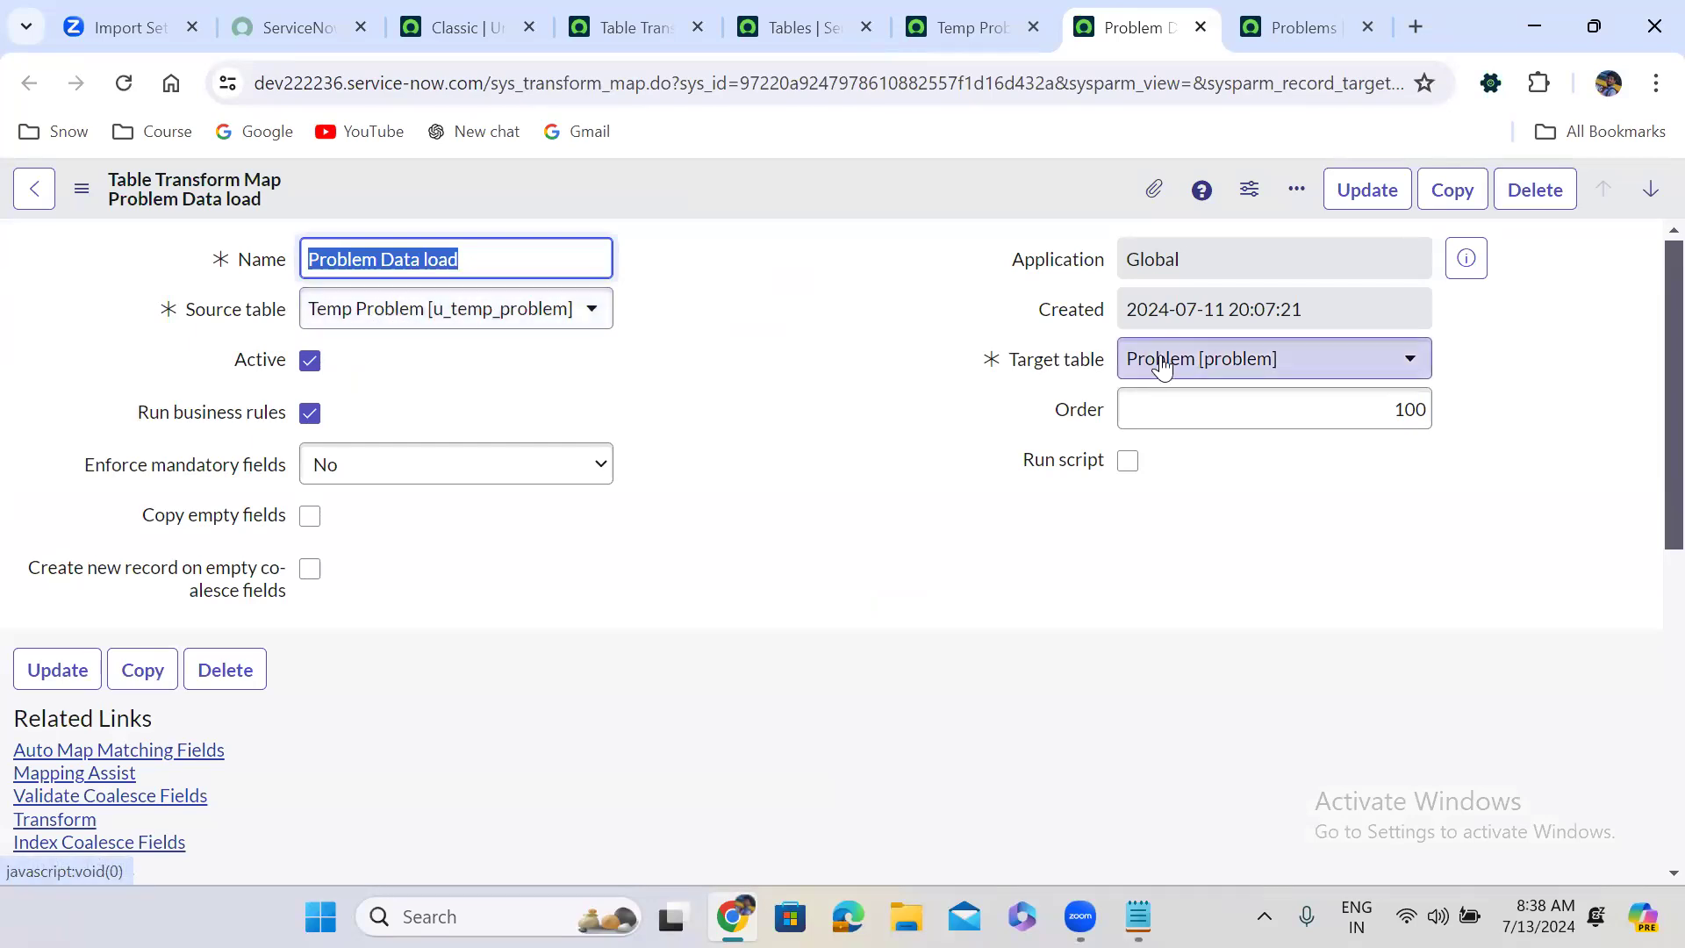
pyautogui.click(1305, 27)
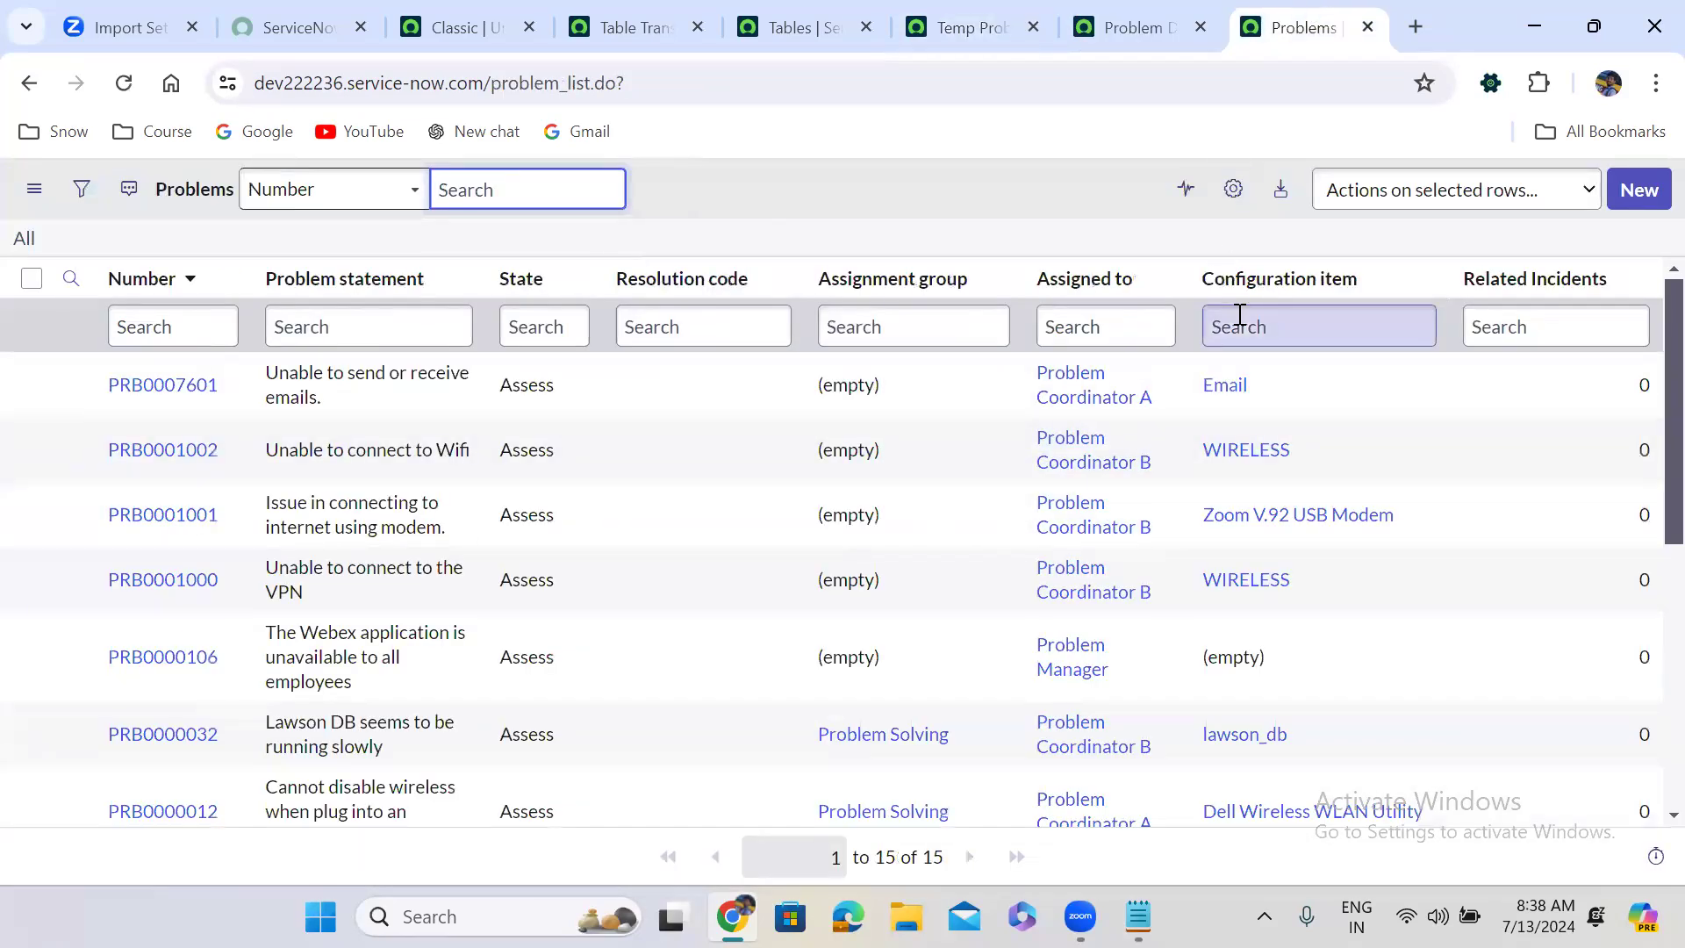
pyautogui.click(1128, 20)
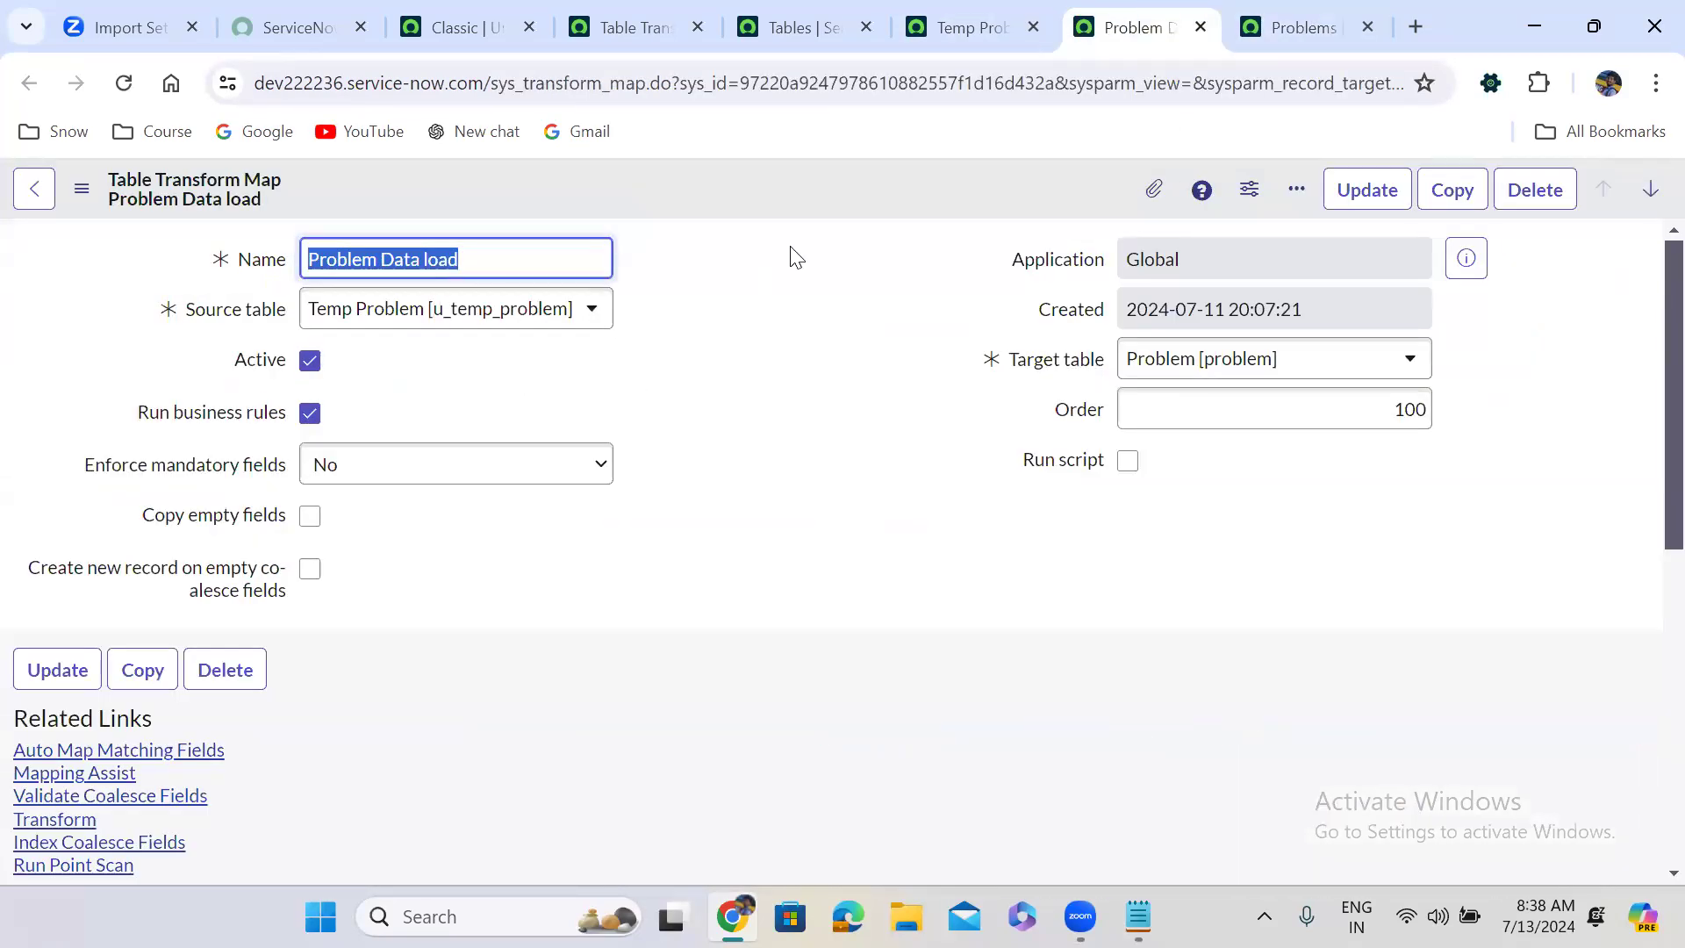
pyautogui.click(746, 383)
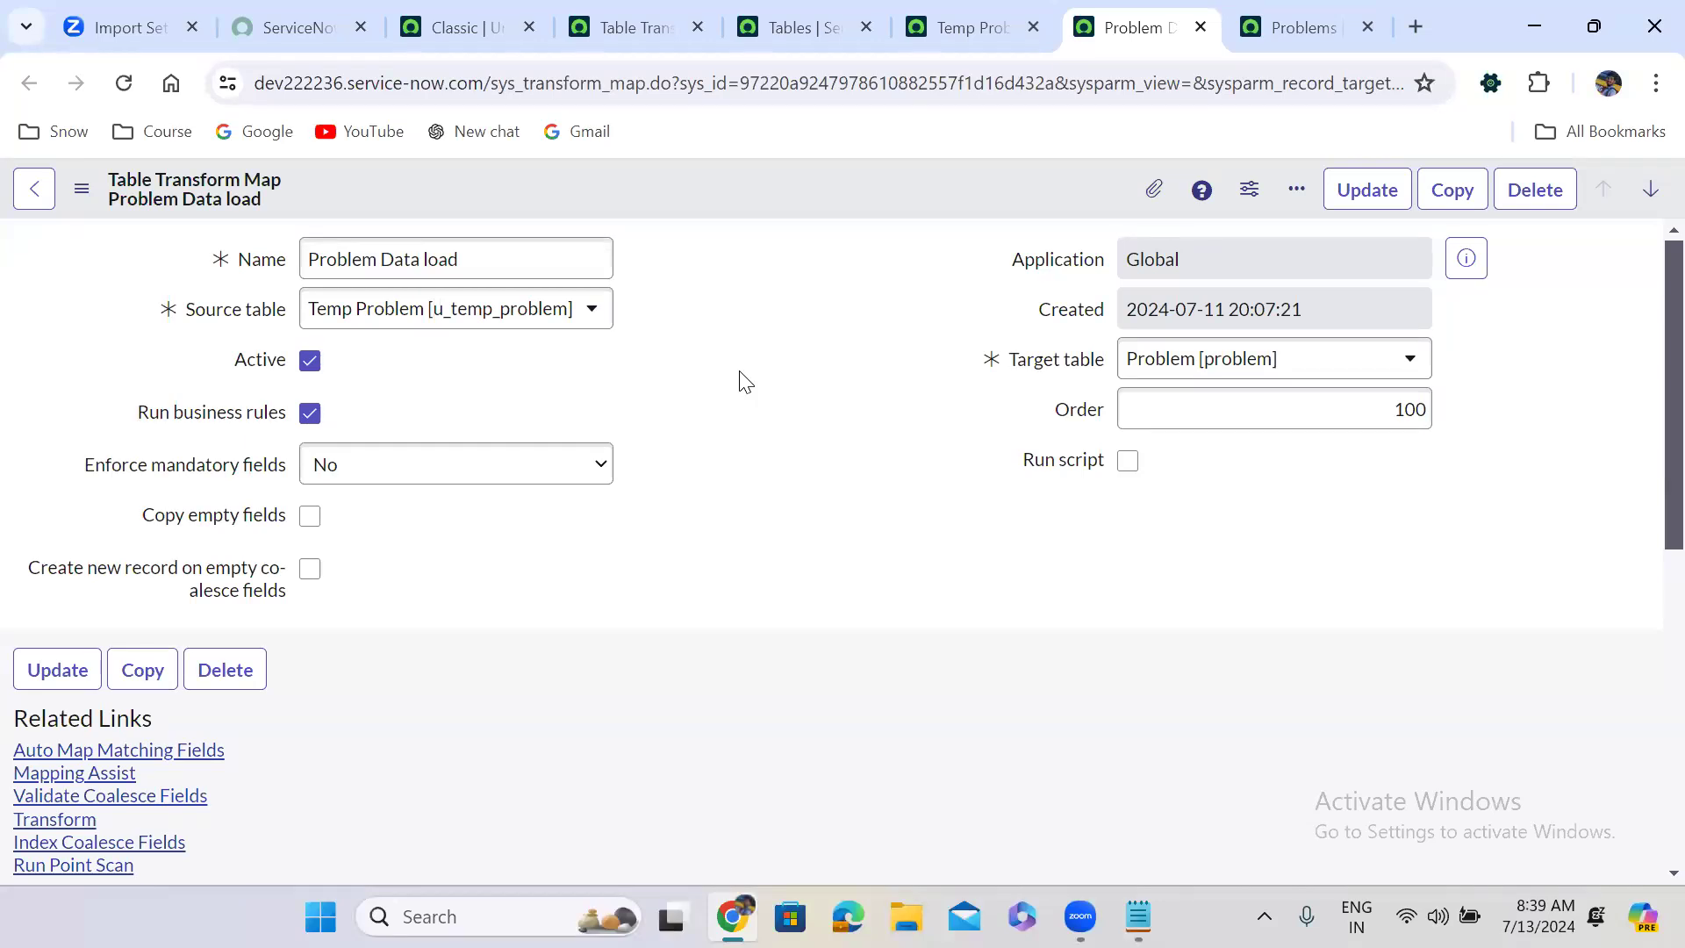
pyautogui.scroll(-5, 746, 382)
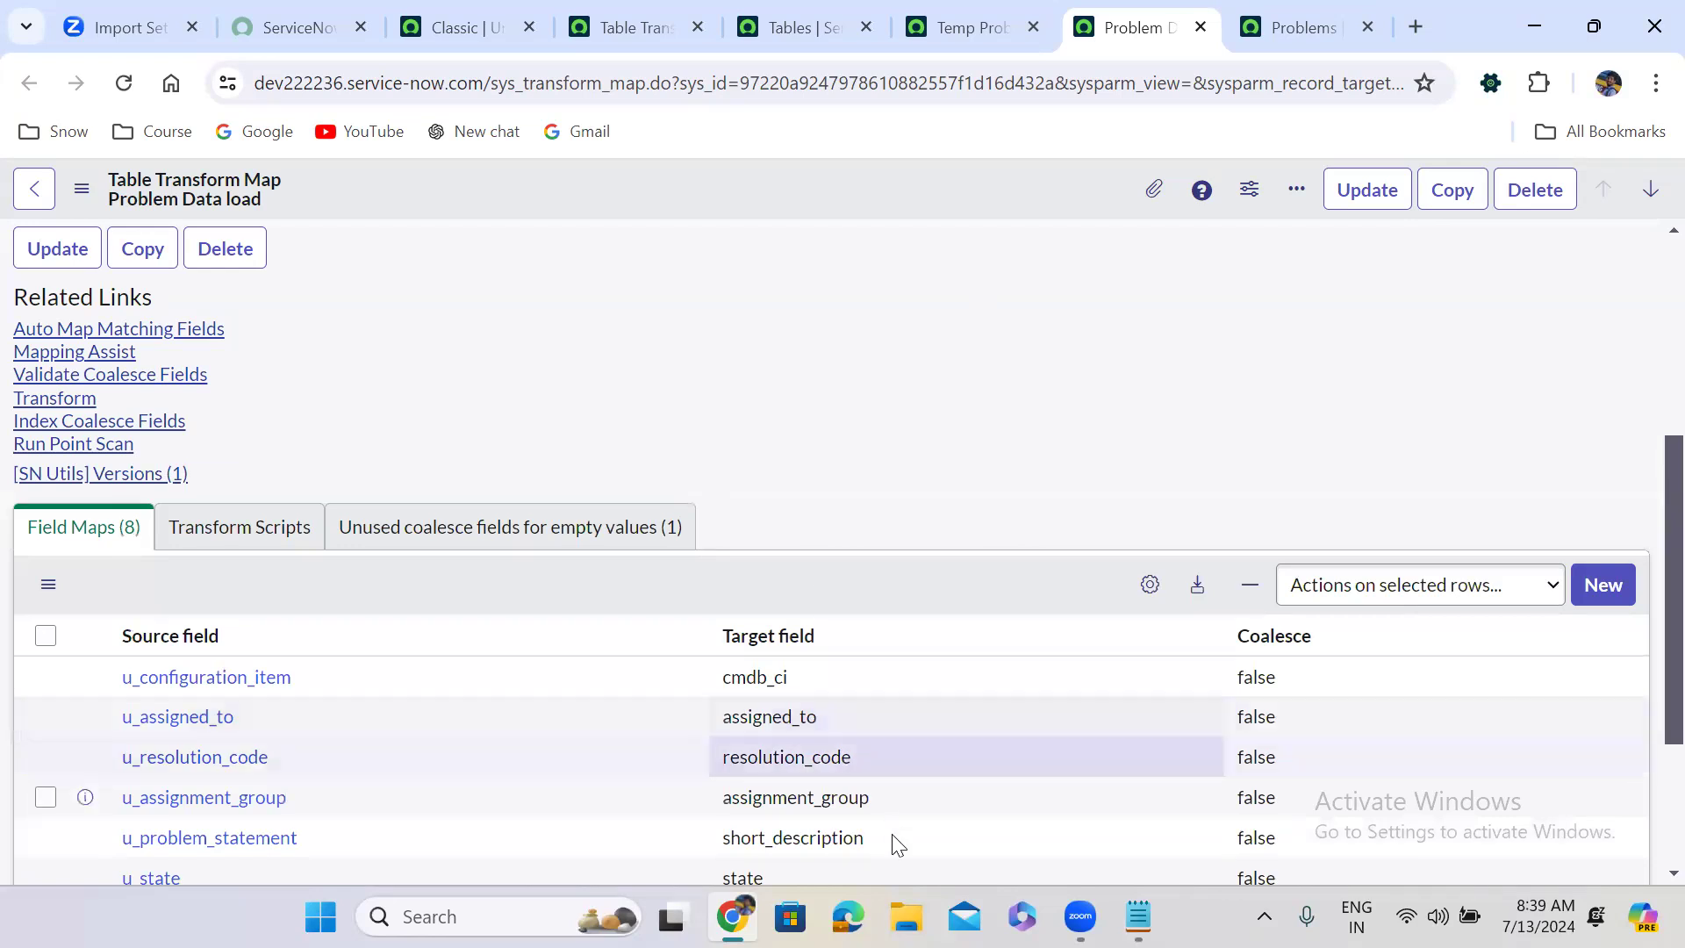
pyautogui.press('super+e')
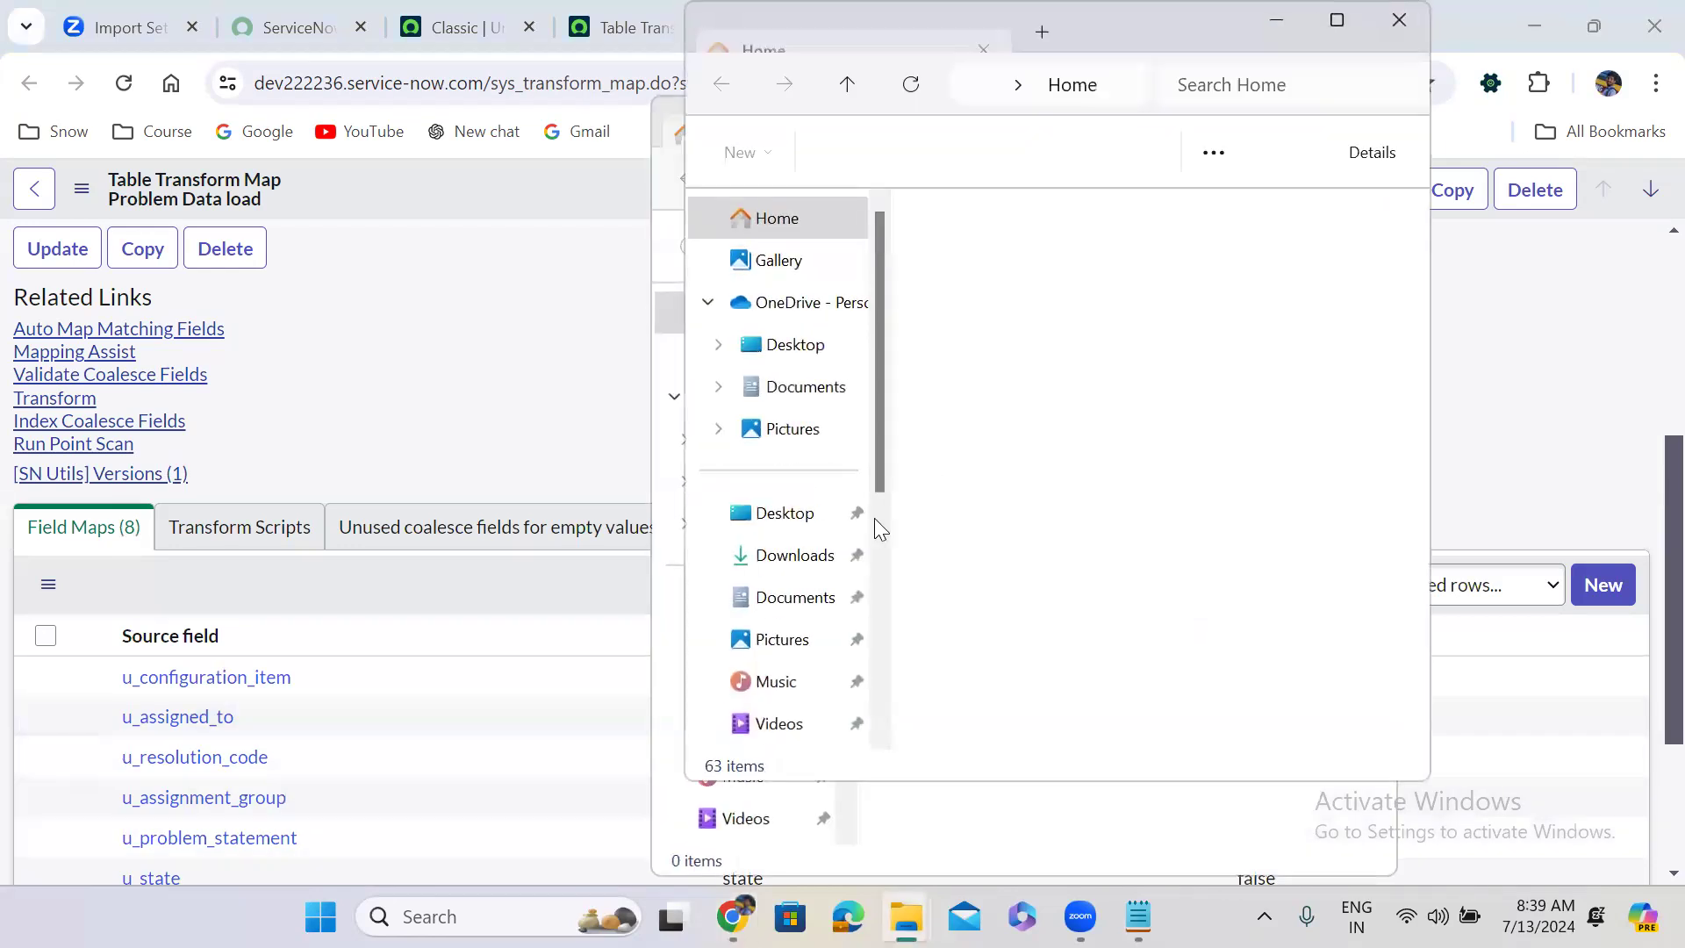
# Open the problem workbook from the Desktop in Excel and dismiss the Office activation notice.
pyautogui.click(795, 345)
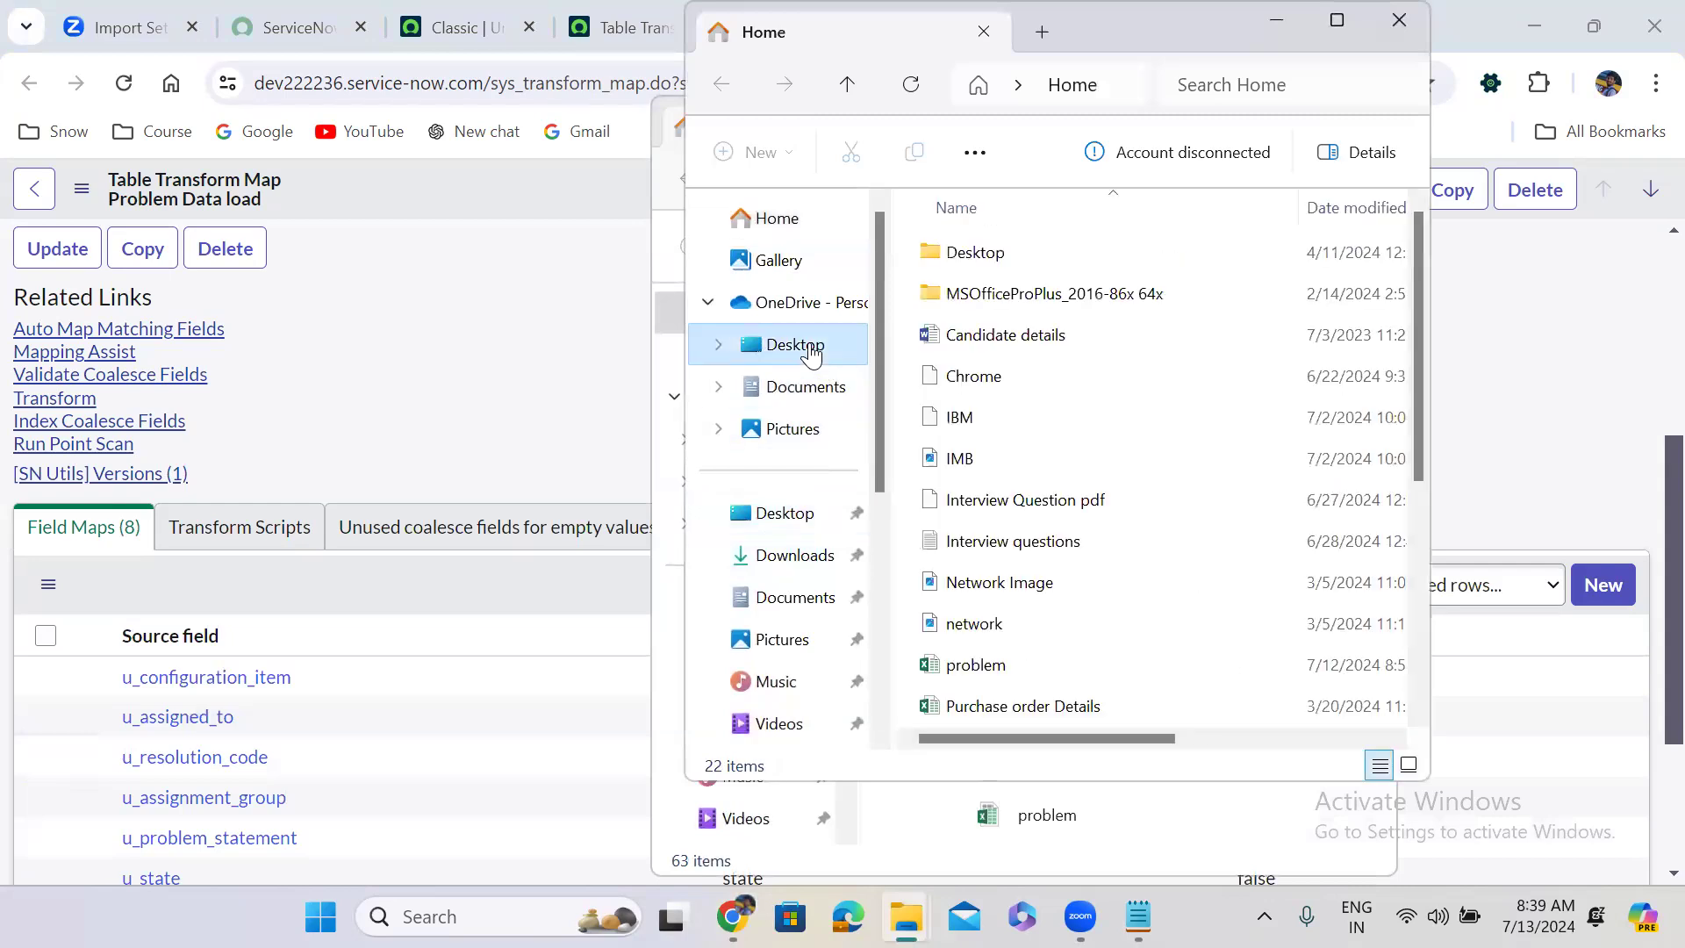
pyautogui.doubleClick(1081, 664)
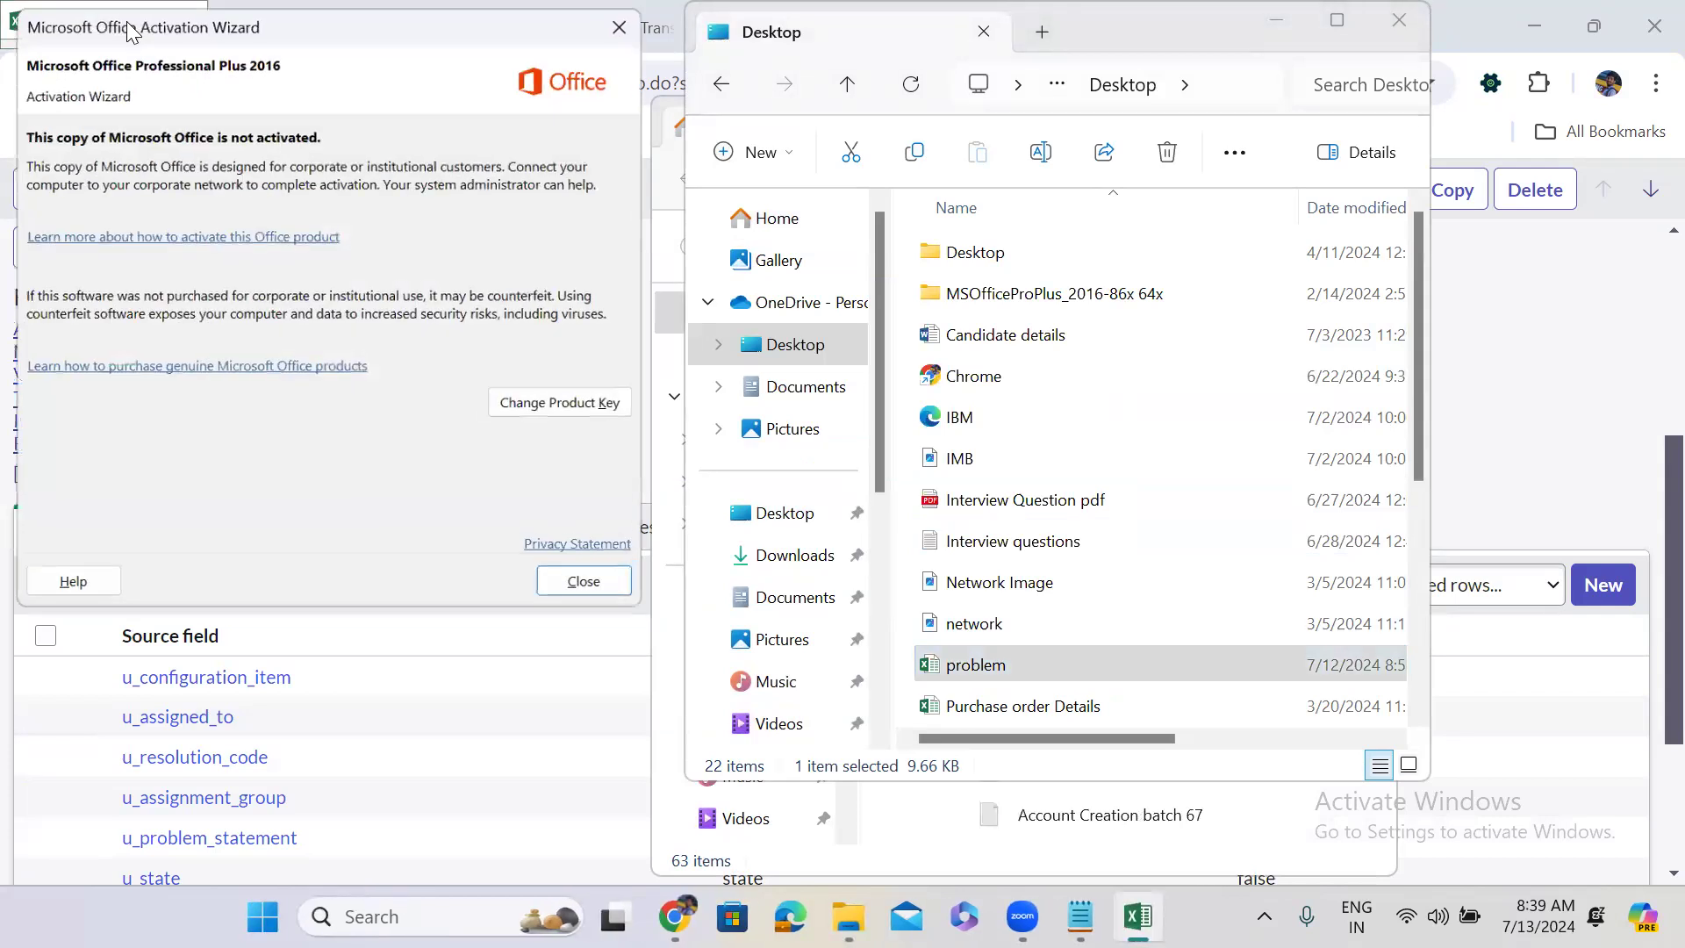
pyautogui.click(645, 23)
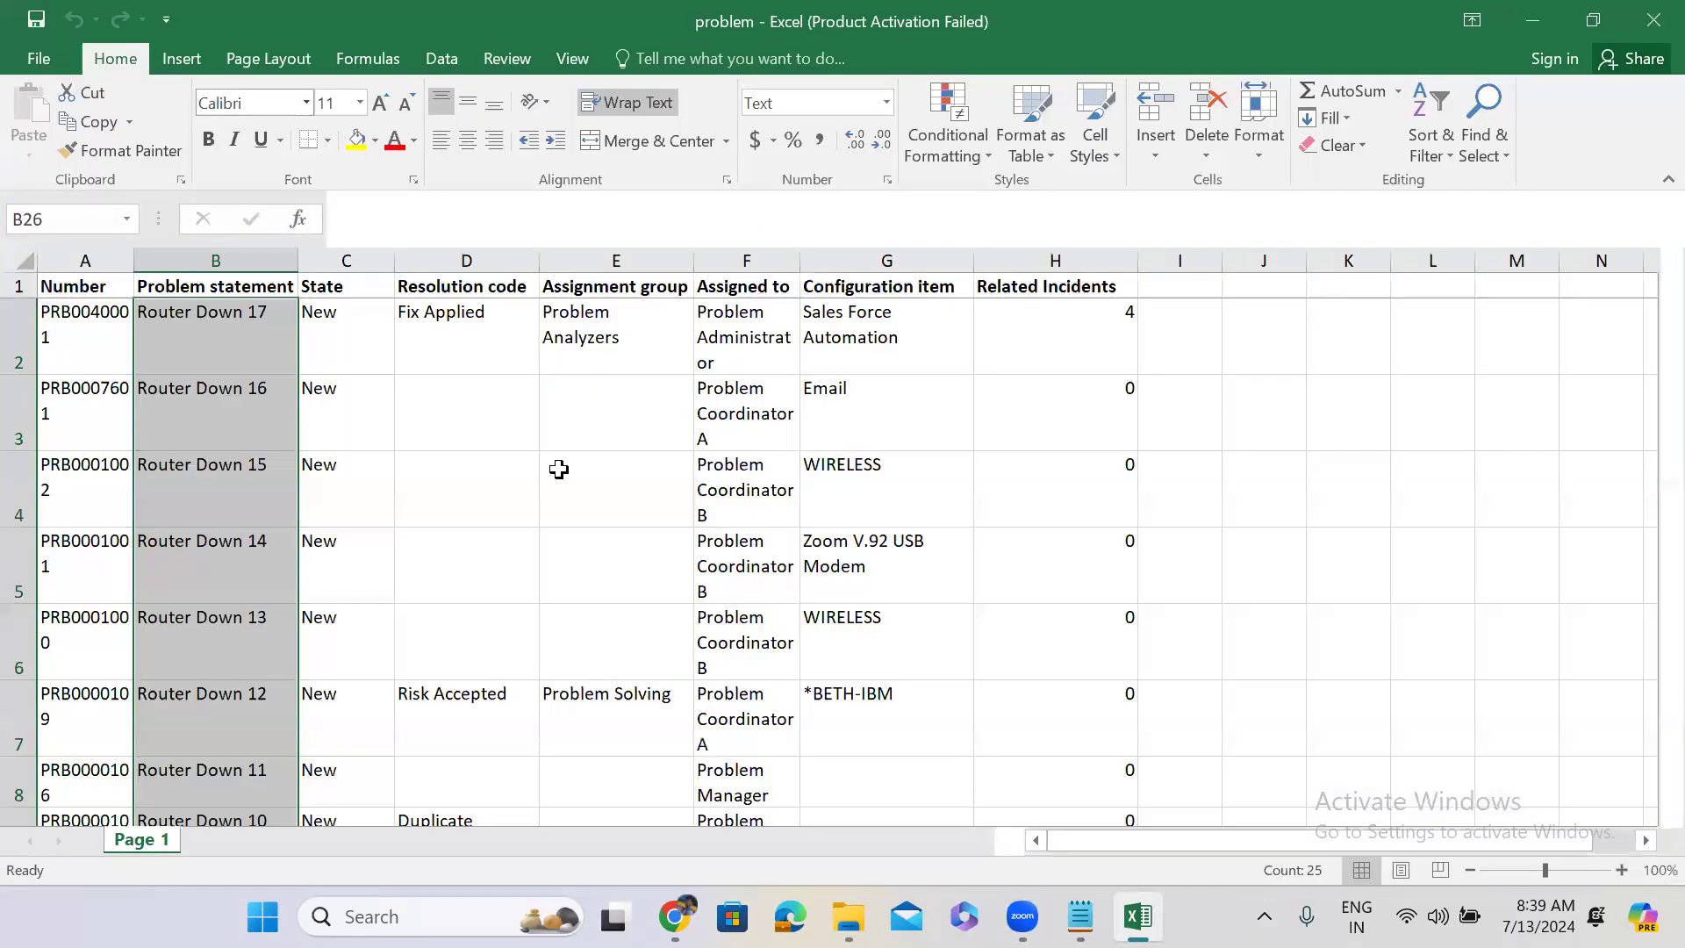
# Check the first problem number in cell A2, then minimize the Excel workbook.
pyautogui.click(79, 338)
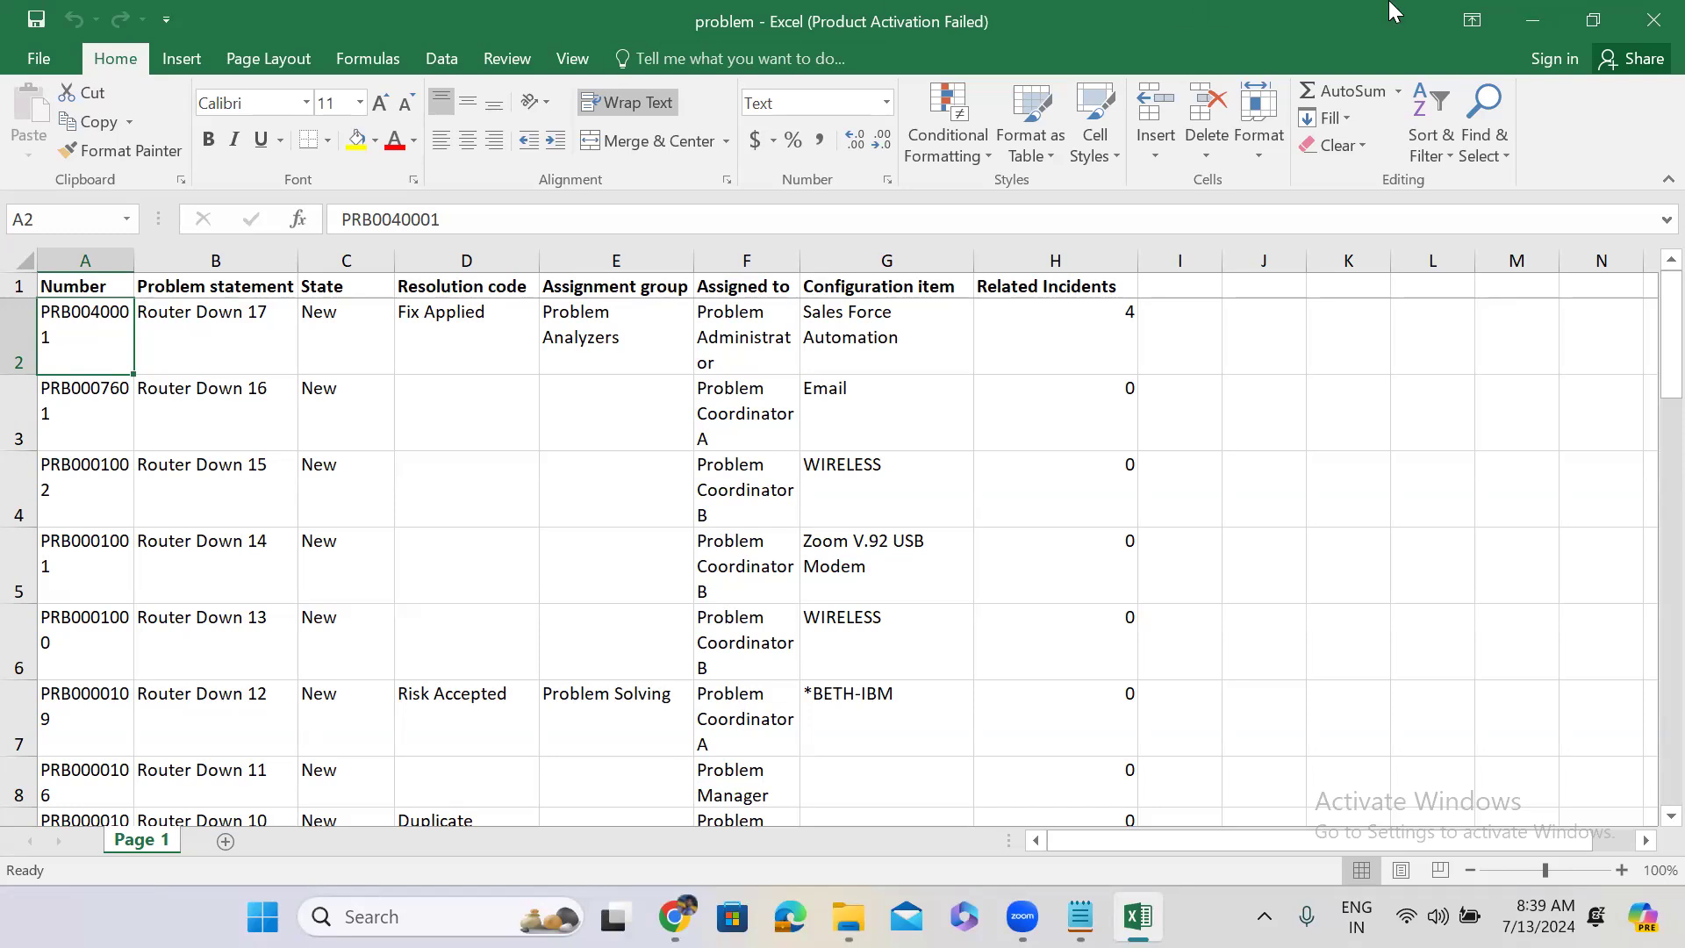
pyautogui.click(1532, 30)
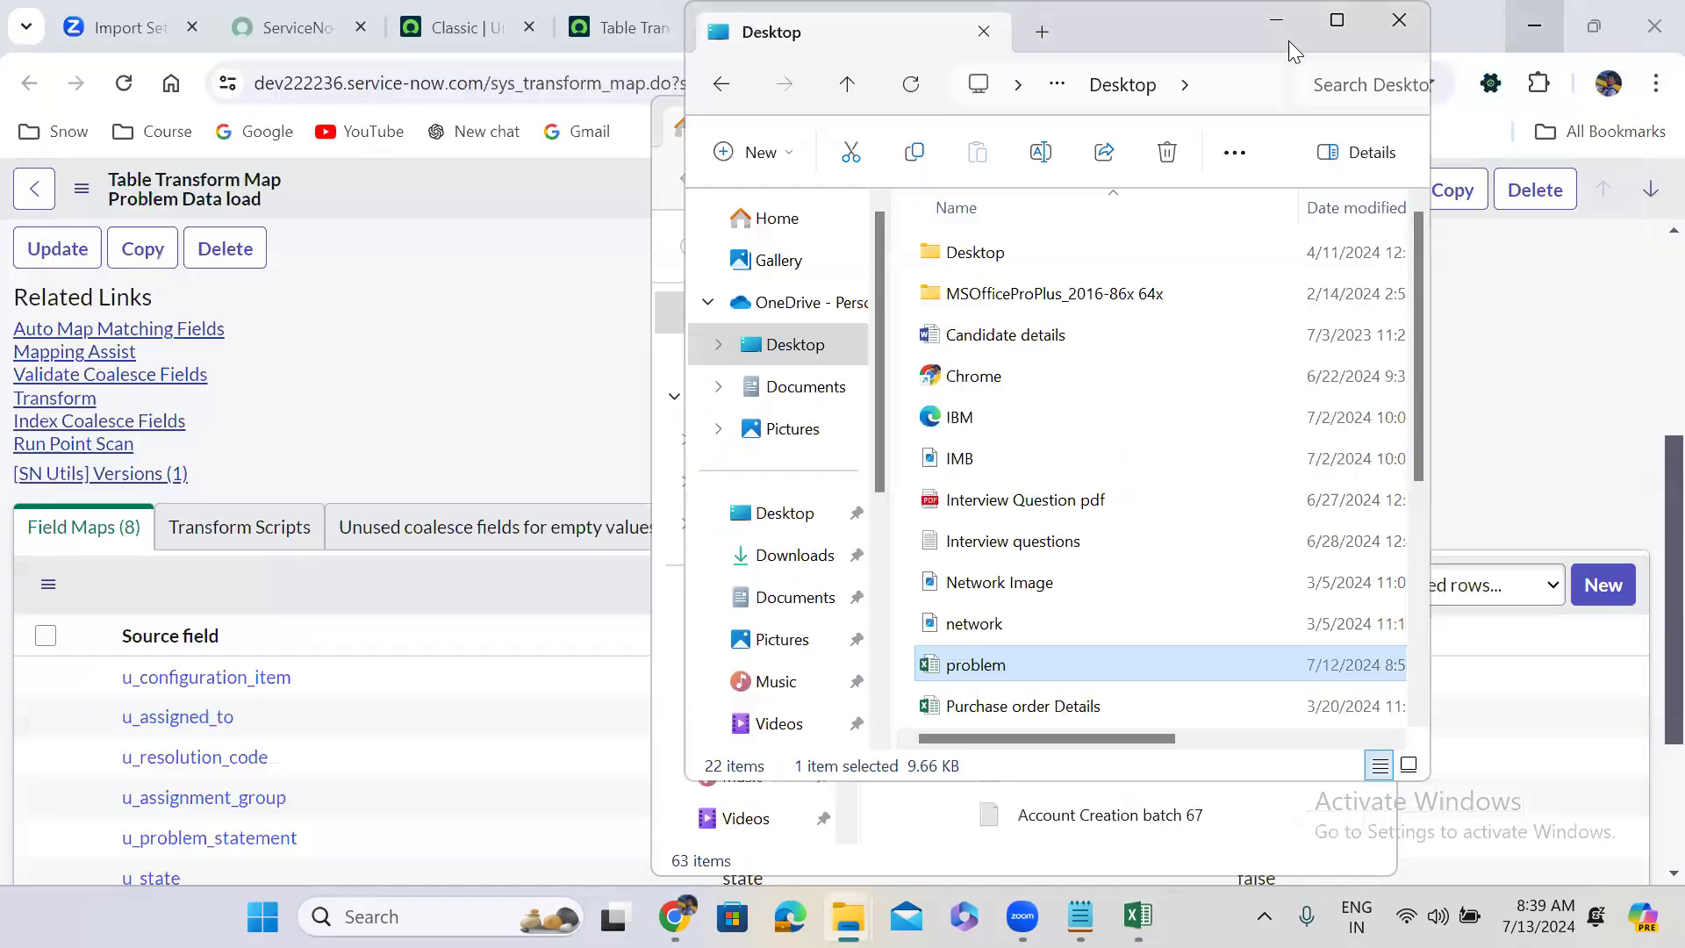
# Minimize both File Explorer windows and scroll the Problem Data load map to its eight field maps.
pyautogui.click(1277, 31)
pyautogui.click(1241, 104)
pyautogui.click(966, 30)
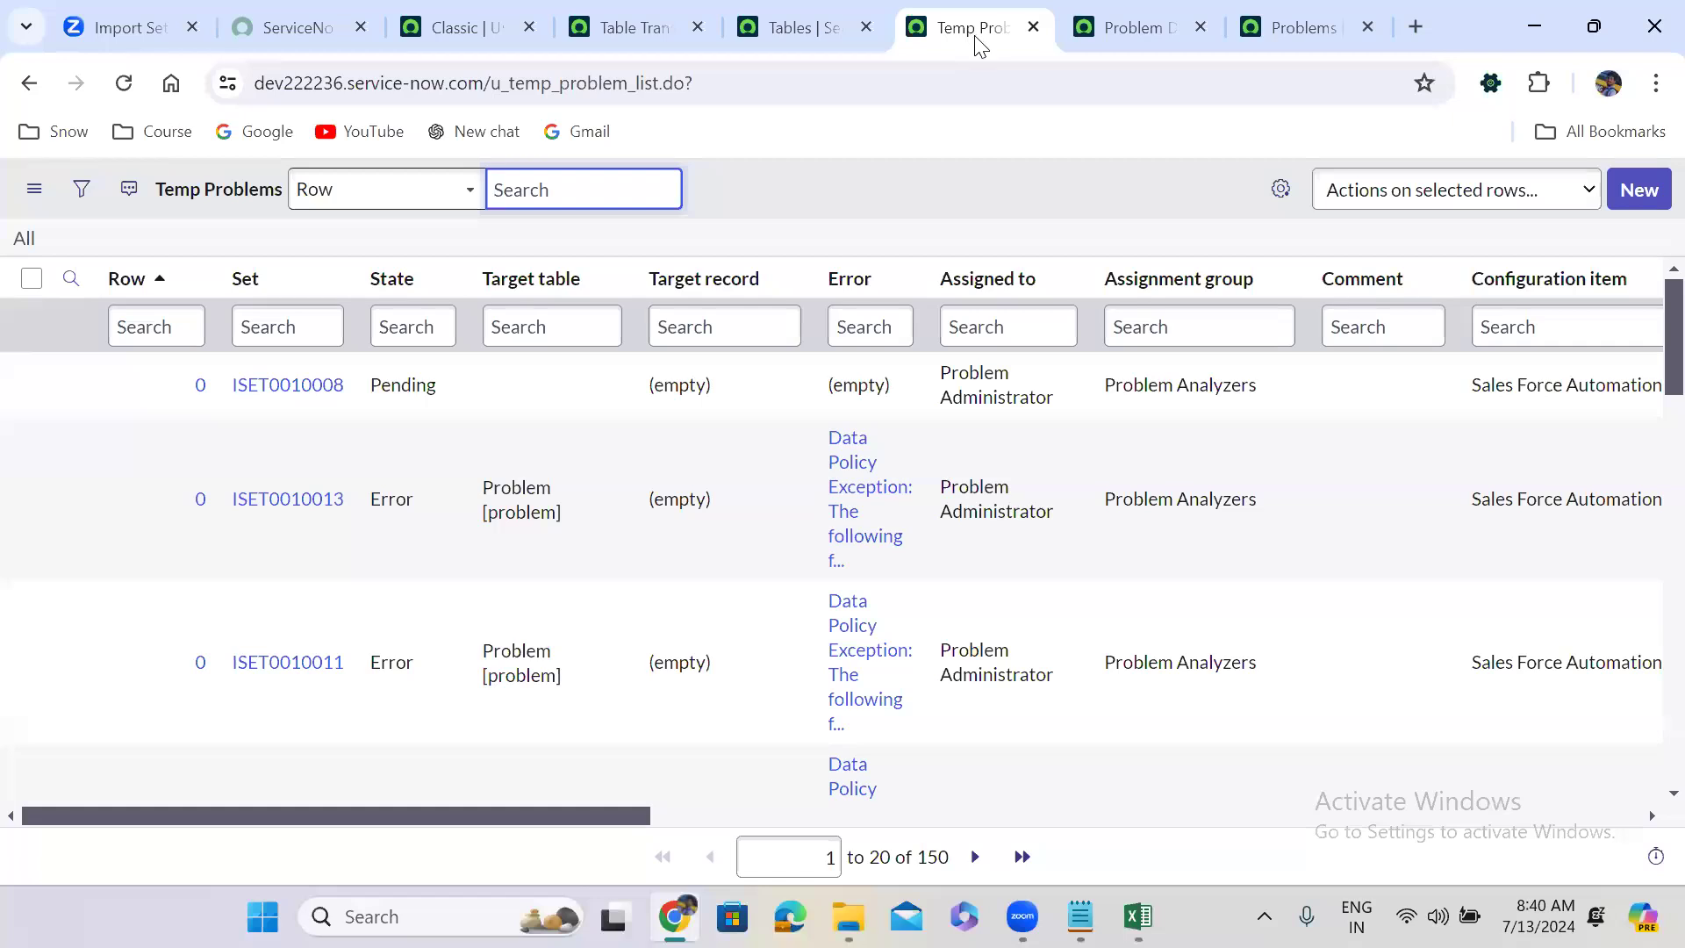
pyautogui.click(1128, 28)
pyautogui.scroll(-3, 620, 372)
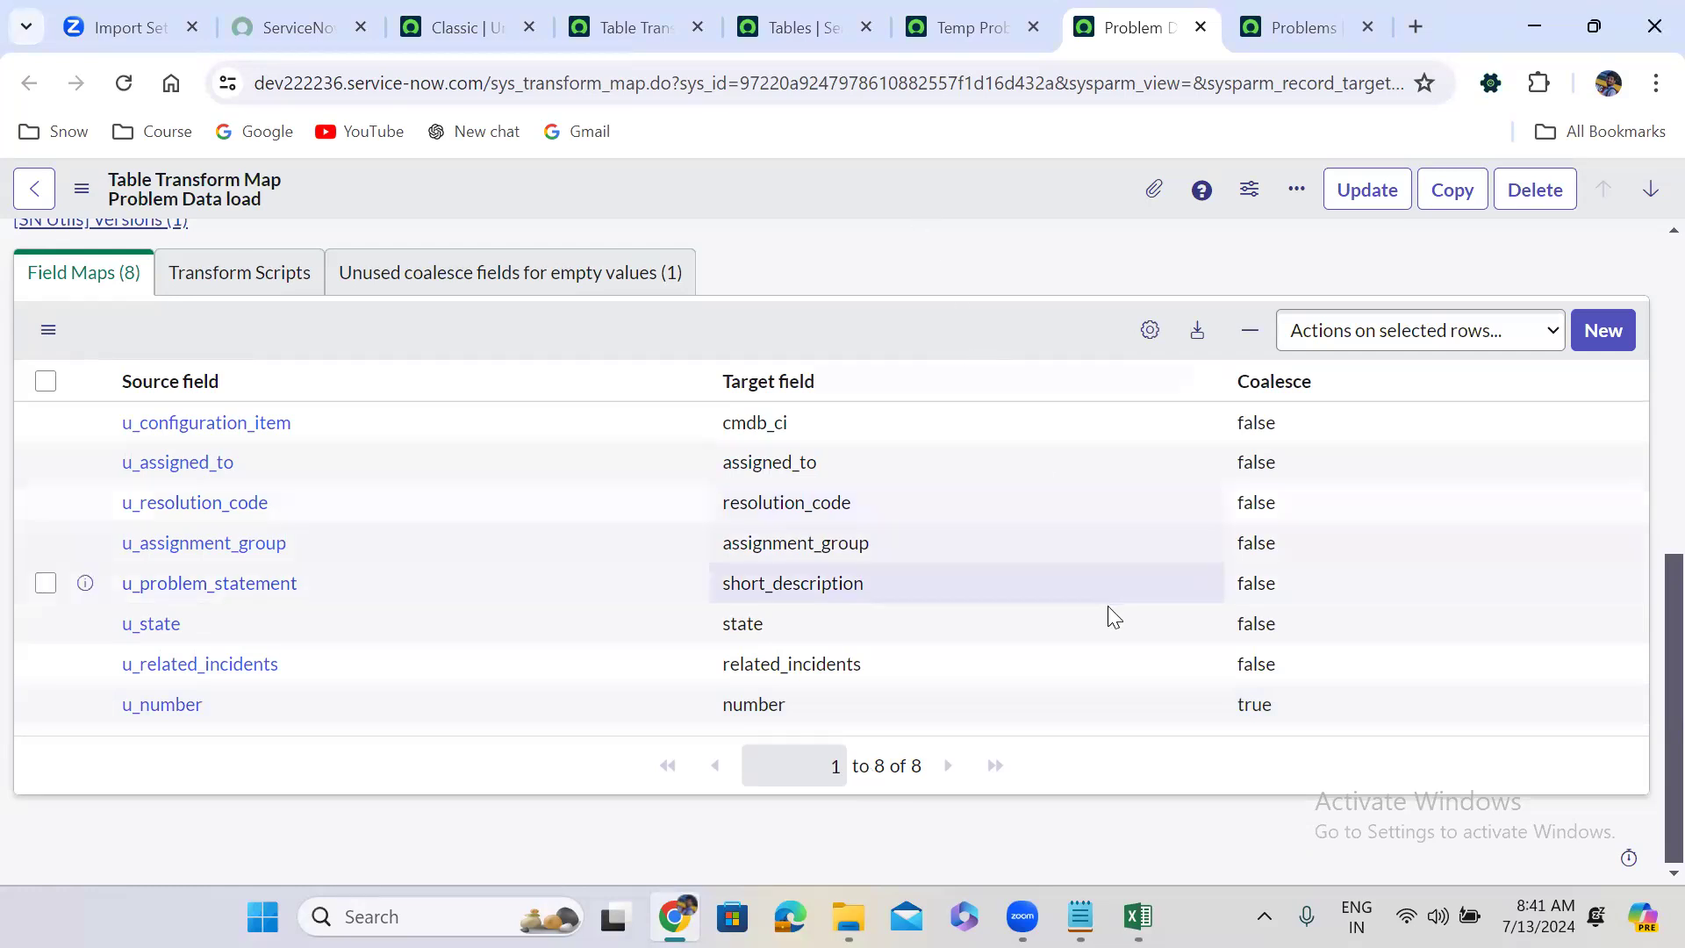
# Set Coalesce to true on the u_related_incidents and u_state field maps.
pyautogui.doubleClick(1283, 657)
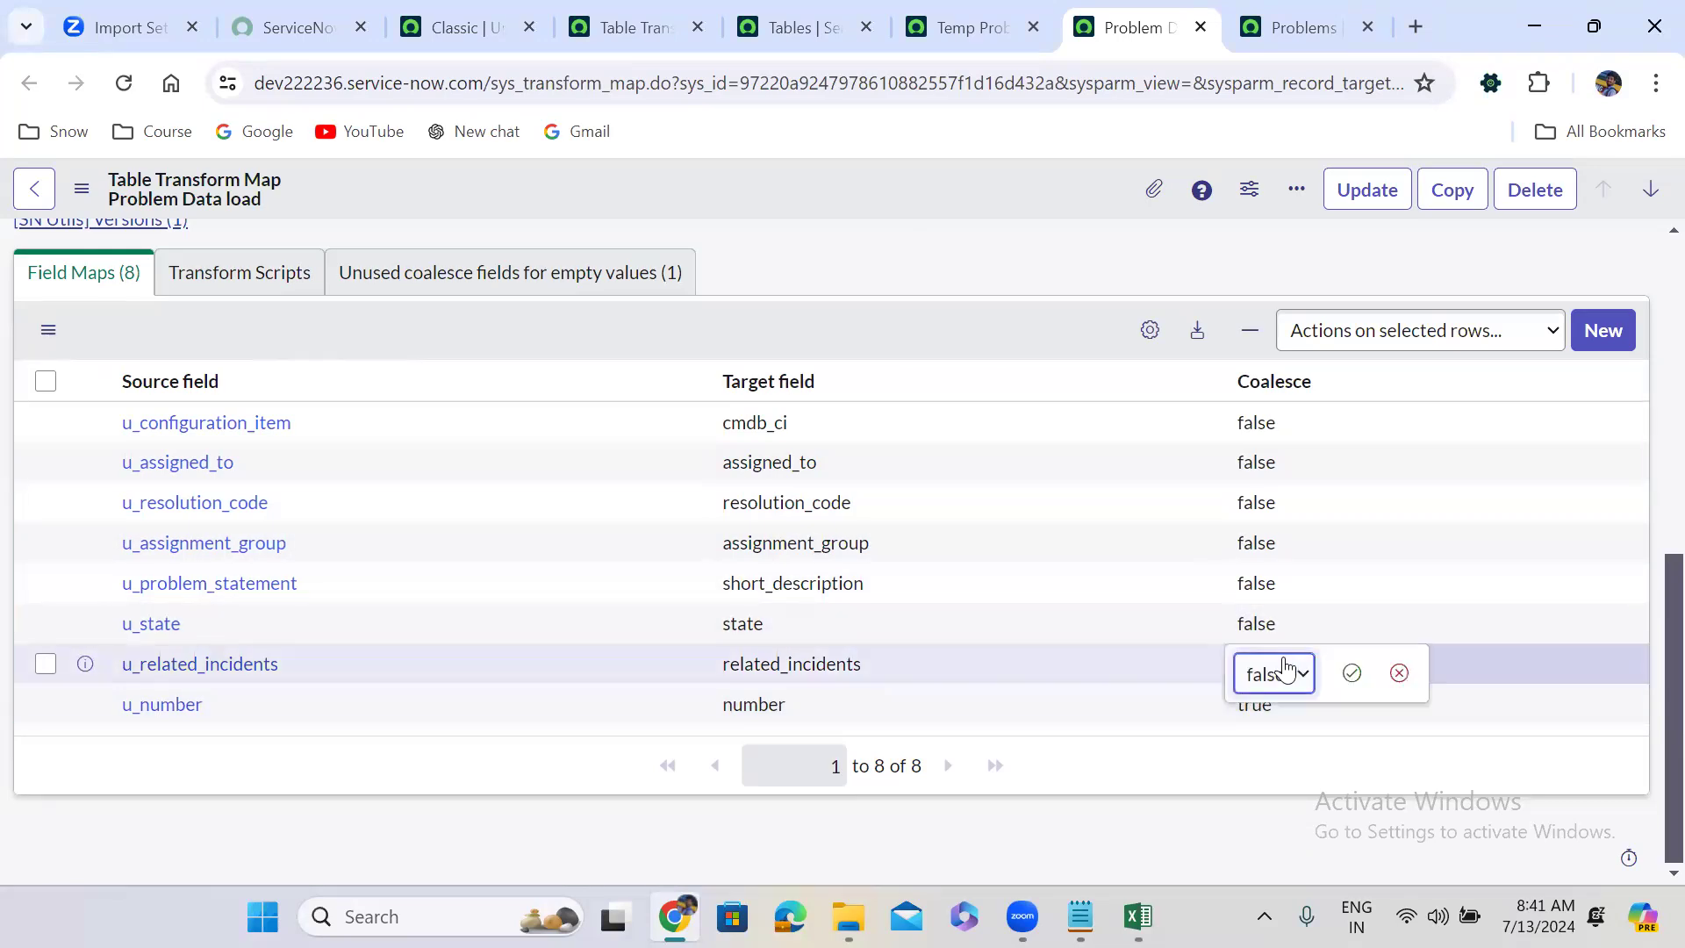
pyautogui.click(1288, 676)
pyautogui.click(1285, 709)
pyautogui.click(1349, 675)
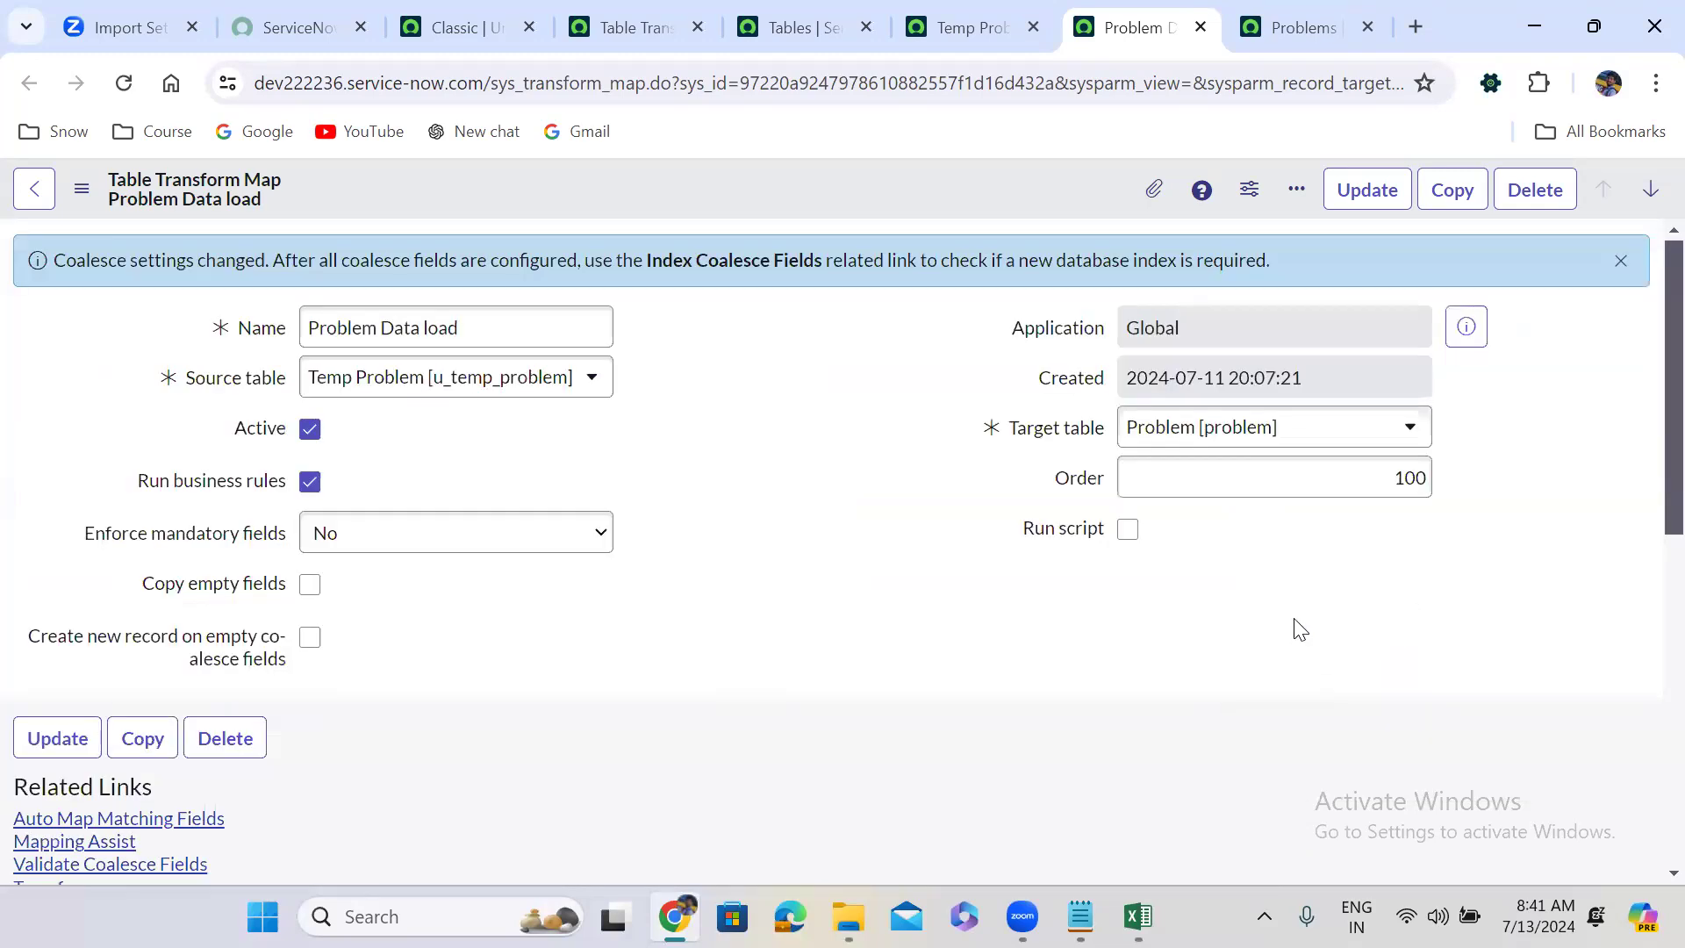
pyautogui.scroll(-8, 1076, 632)
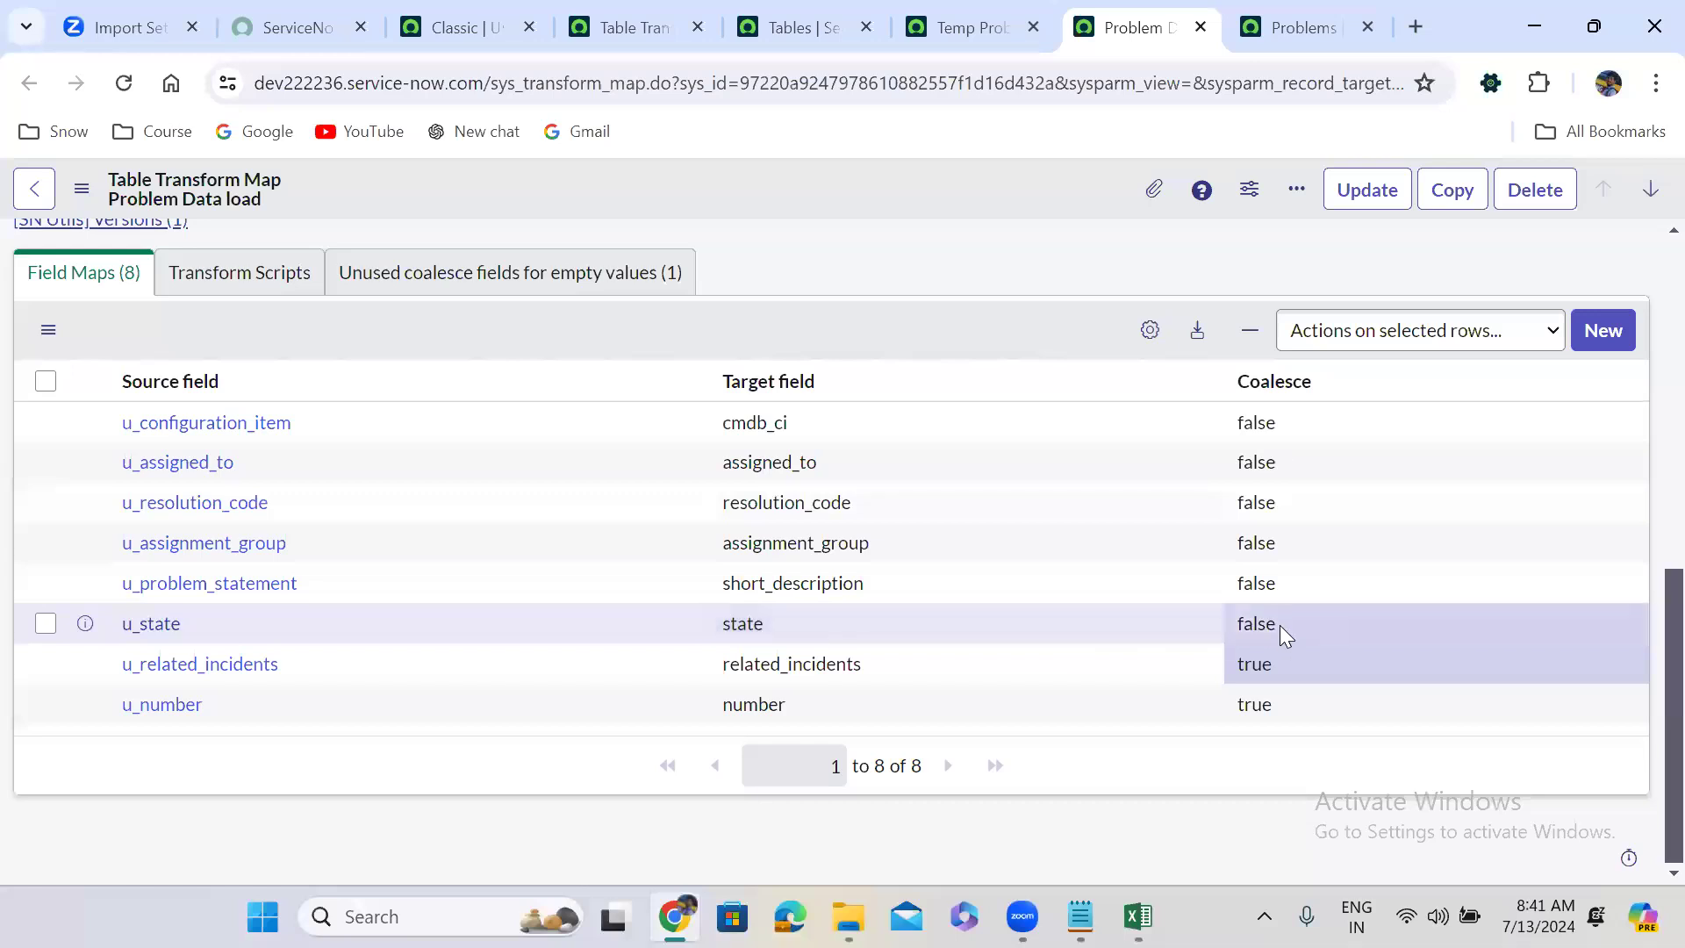
pyautogui.doubleClick(1279, 625)
pyautogui.click(1281, 634)
pyautogui.click(1278, 669)
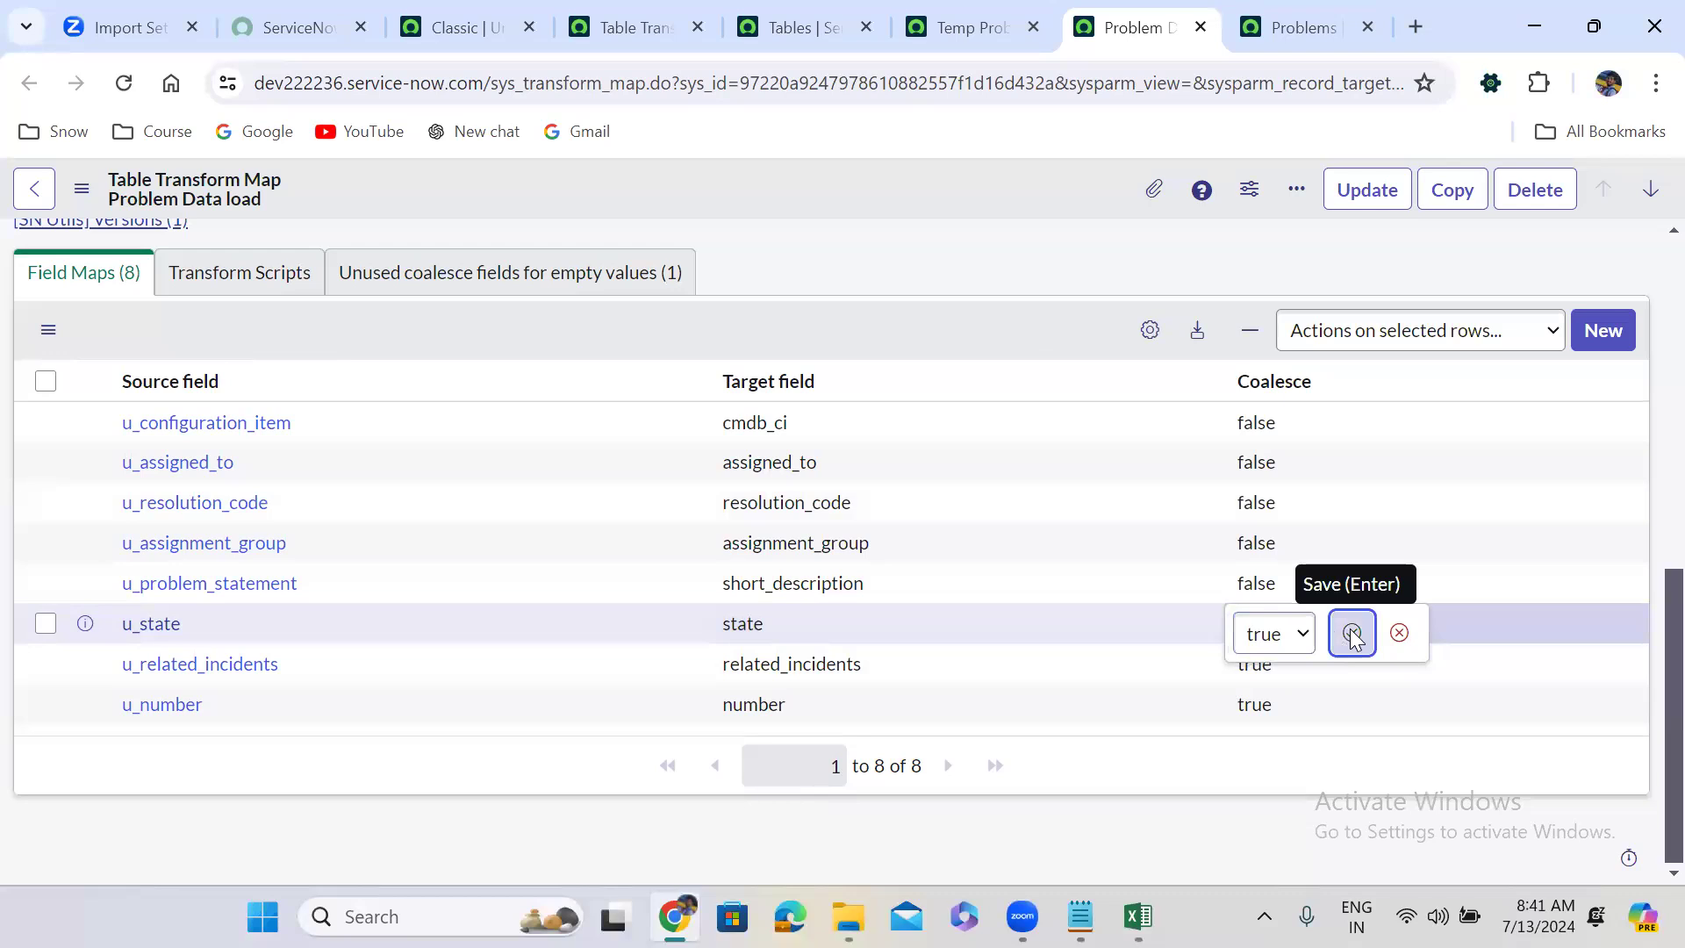
pyautogui.click(1351, 633)
pyautogui.scroll(-8, 1056, 682)
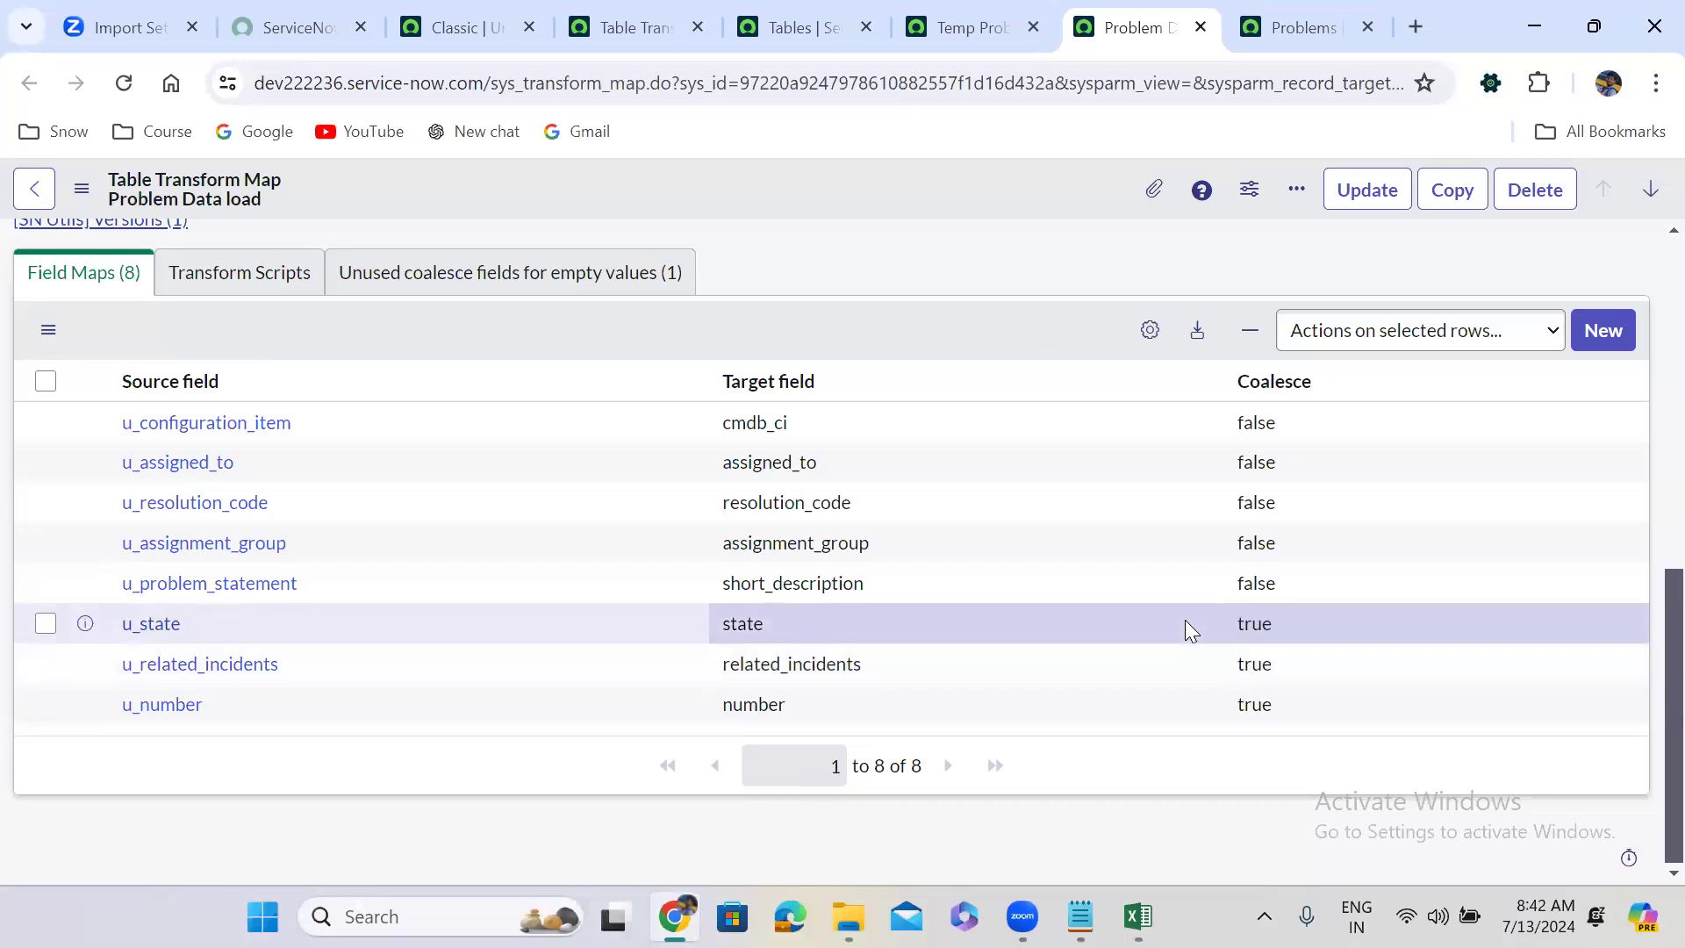
# Set Coalesce back to false on the u_related_incidents and u_state field maps.
pyautogui.moveTo(1256, 623); pyautogui.dragTo(1315, 667)
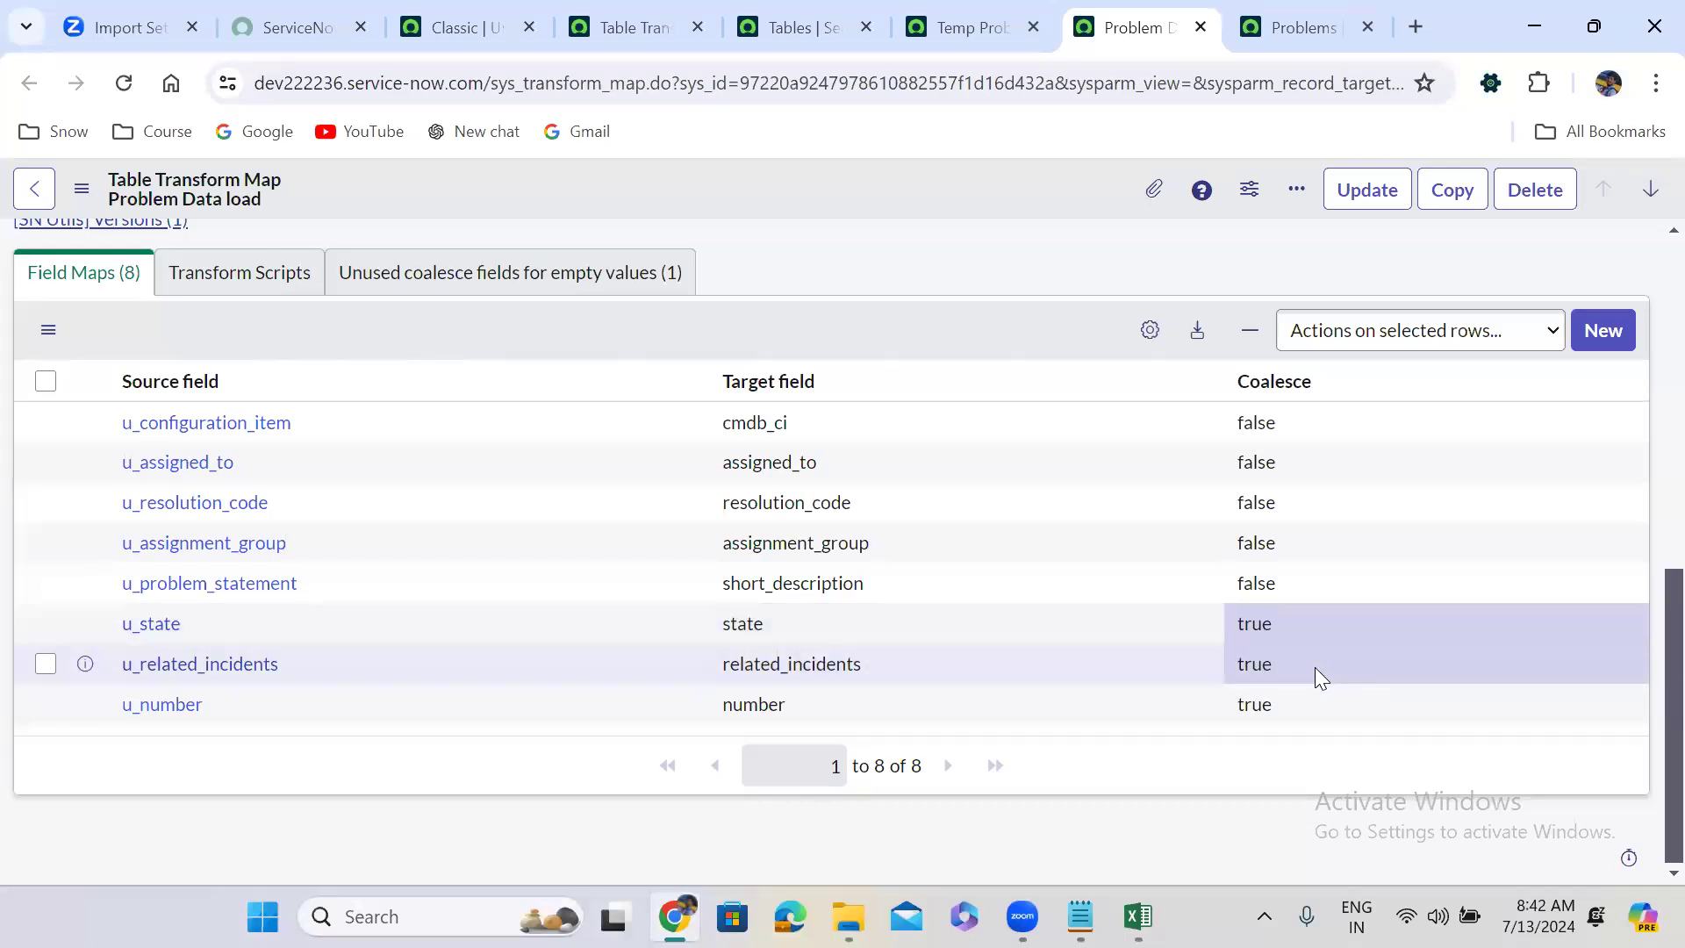
pyautogui.click(1299, 668)
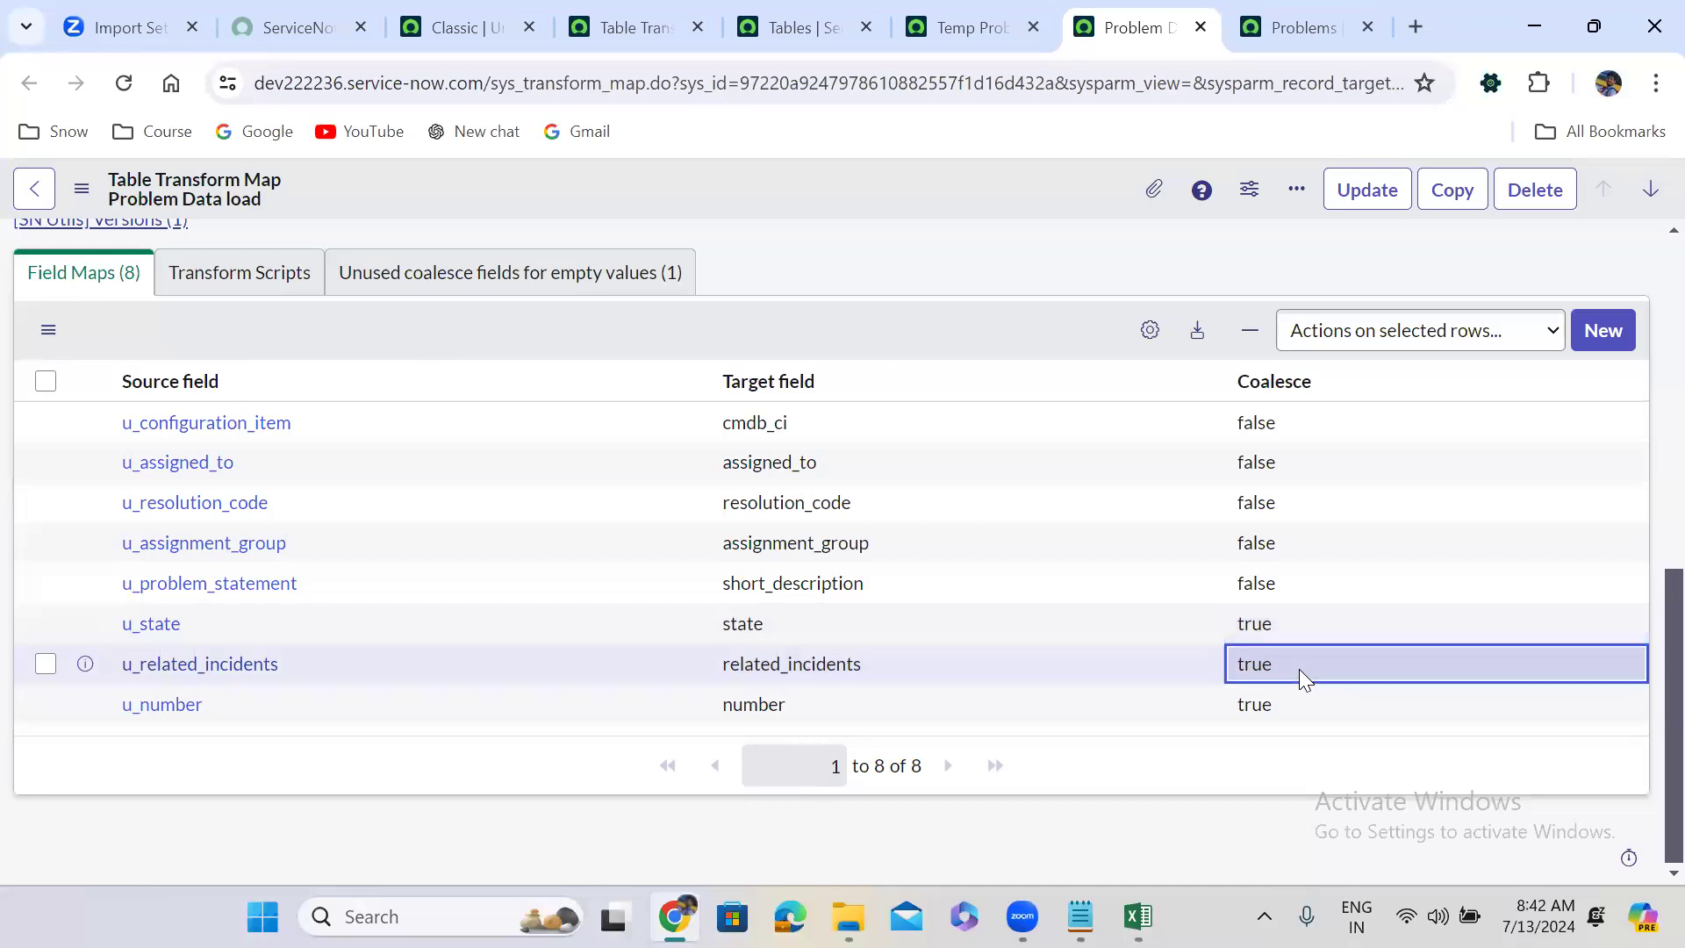
pyautogui.click(1299, 669)
pyautogui.click(1302, 676)
pyautogui.click(1277, 733)
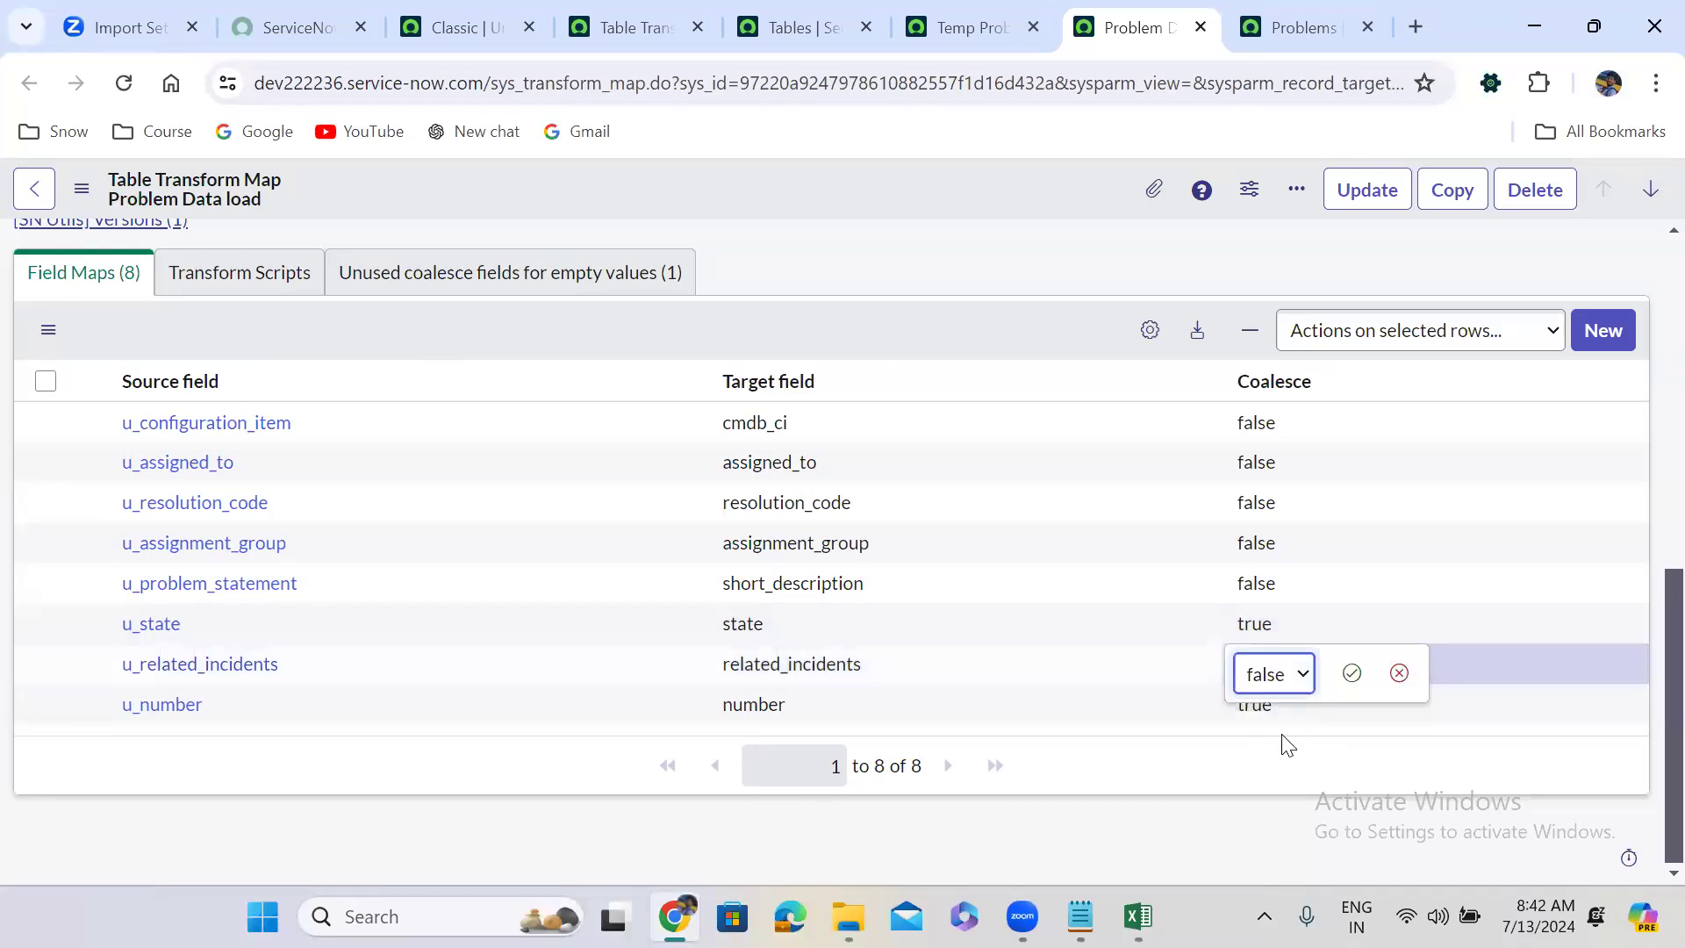
pyautogui.click(1350, 674)
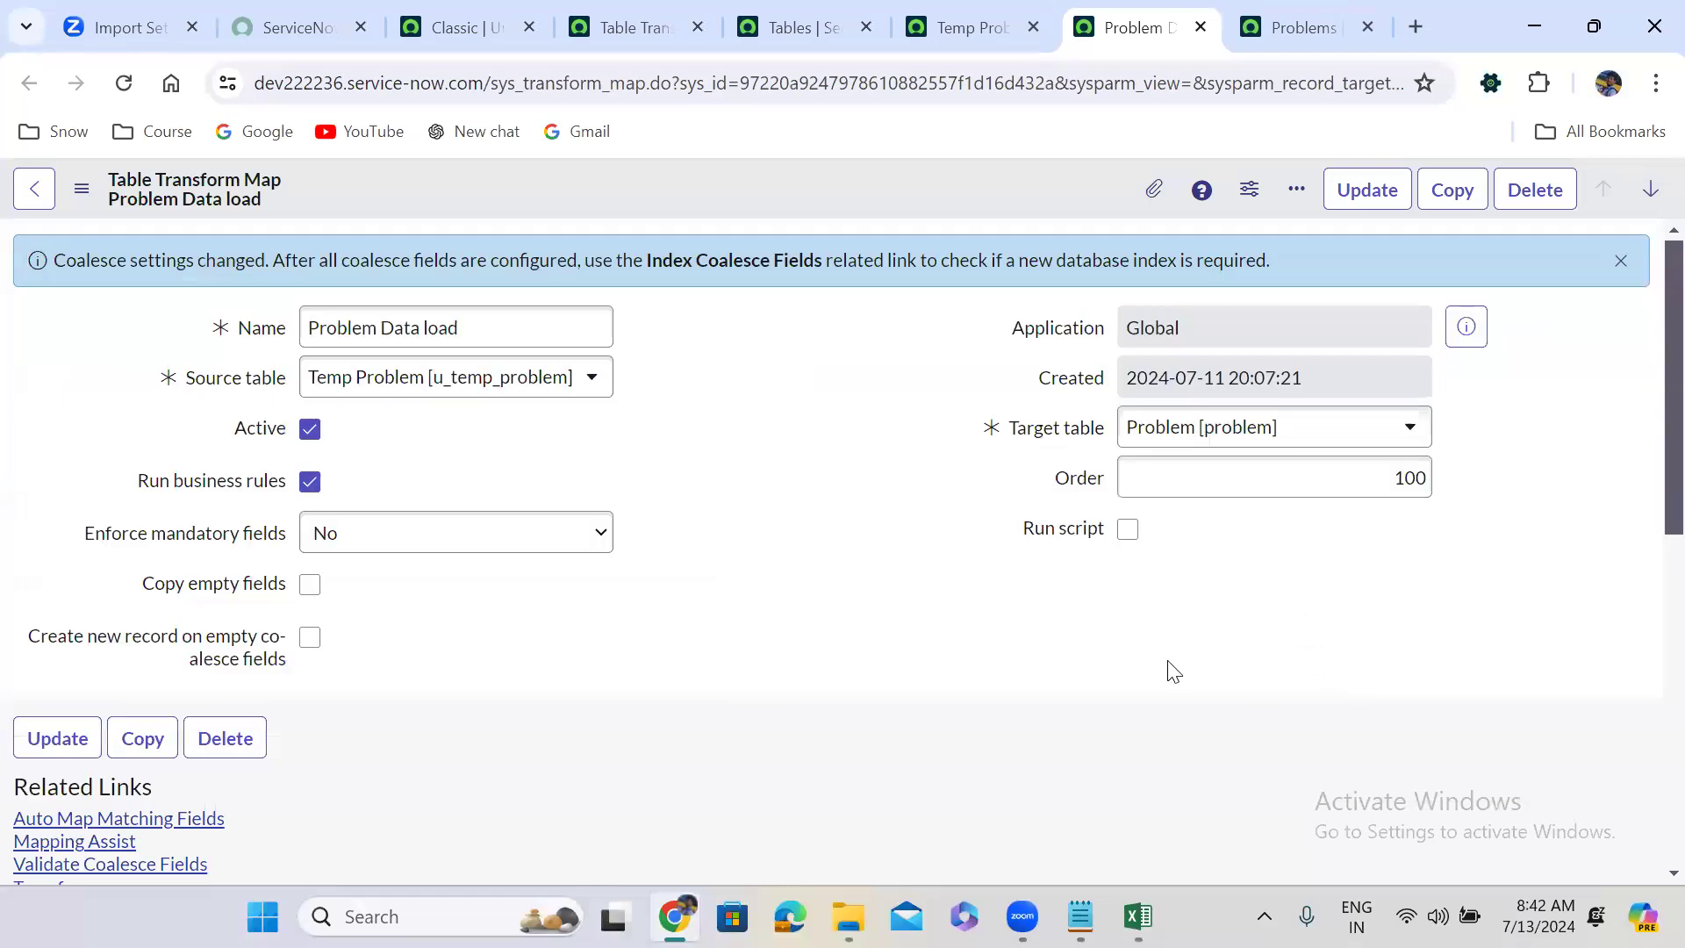
pyautogui.scroll(-8, 1175, 672)
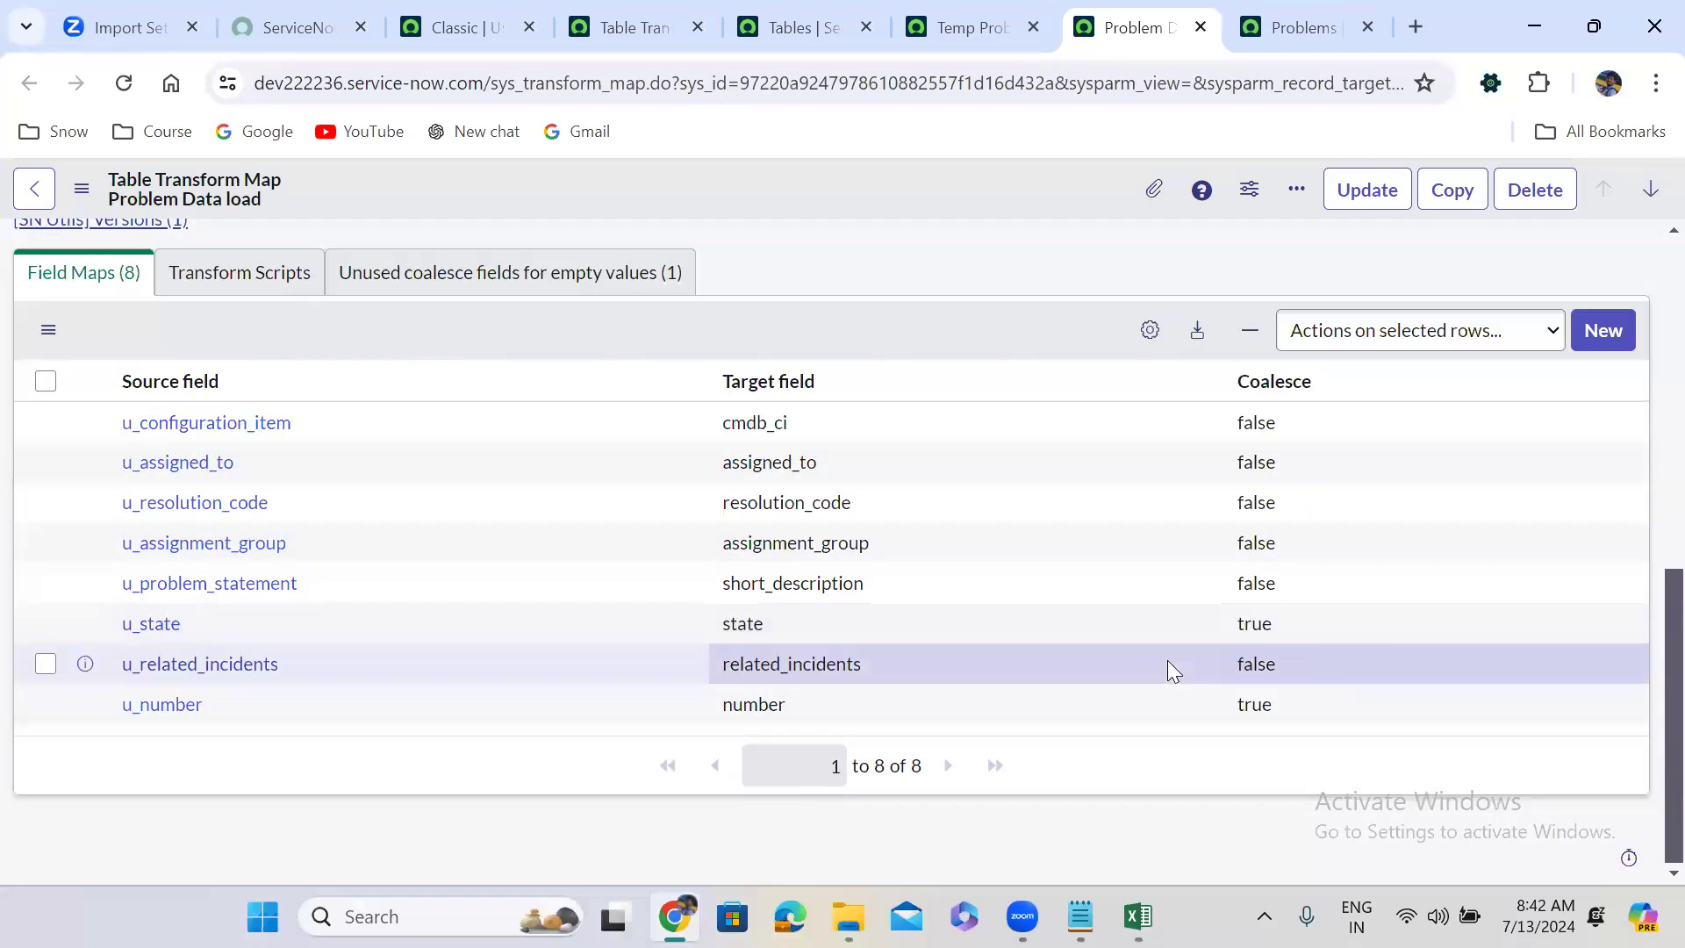
pyautogui.moveTo(1247, 664); pyautogui.dragTo(1287, 630)
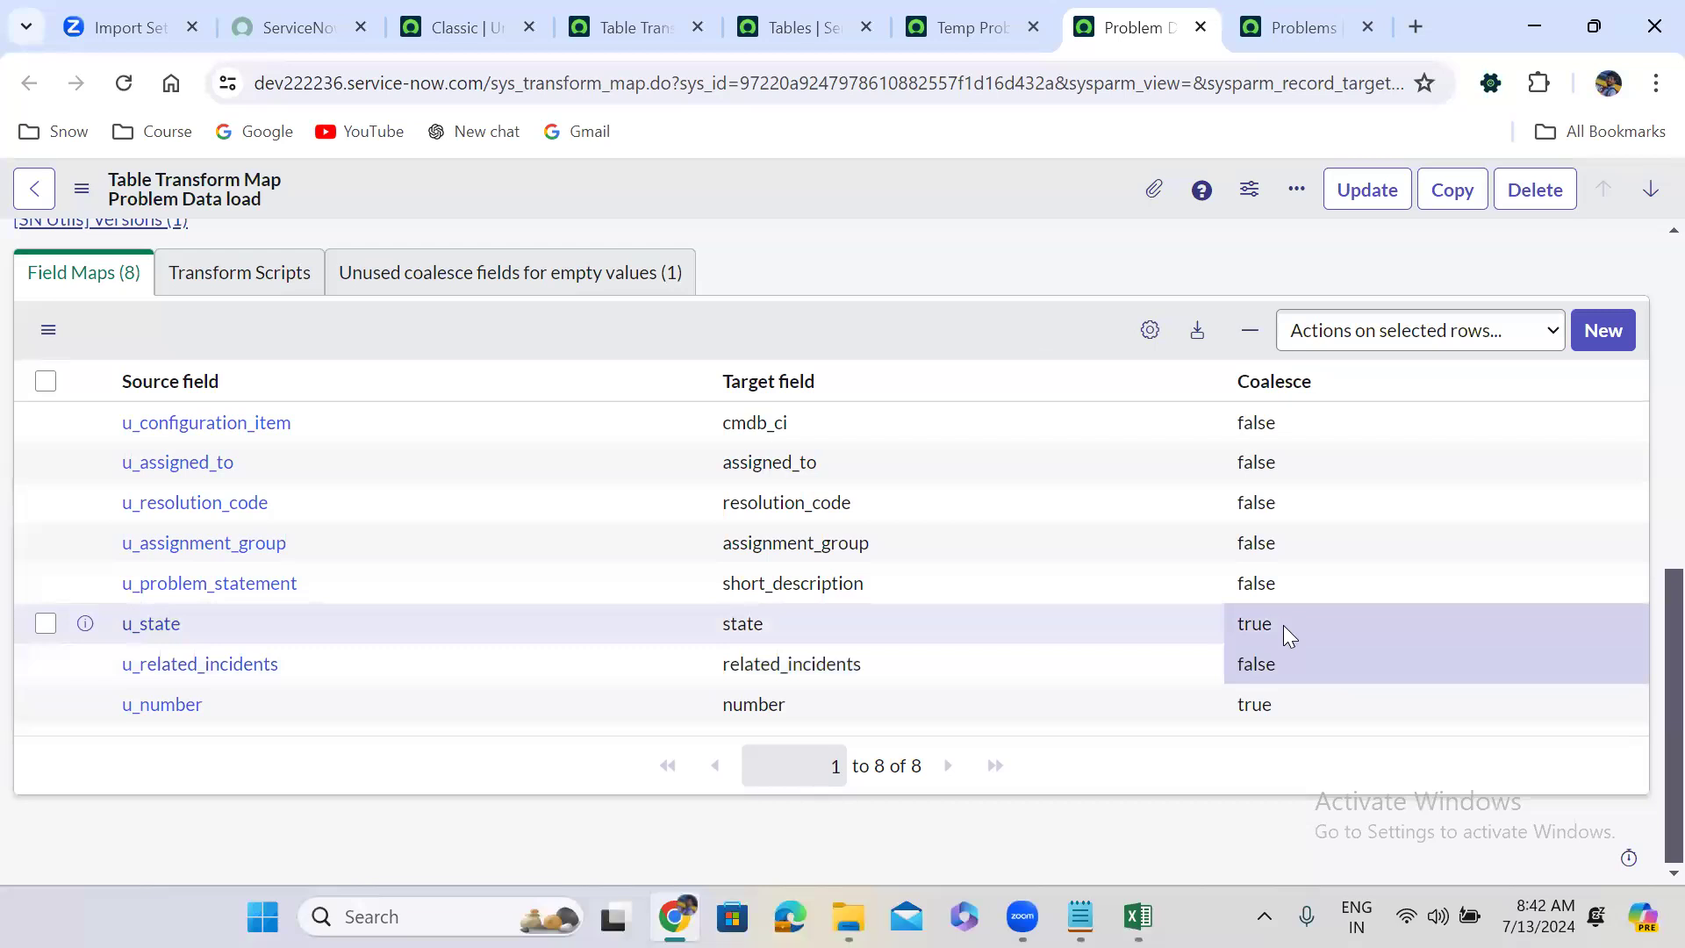
pyautogui.doubleClick(1283, 625)
pyautogui.click(1275, 633)
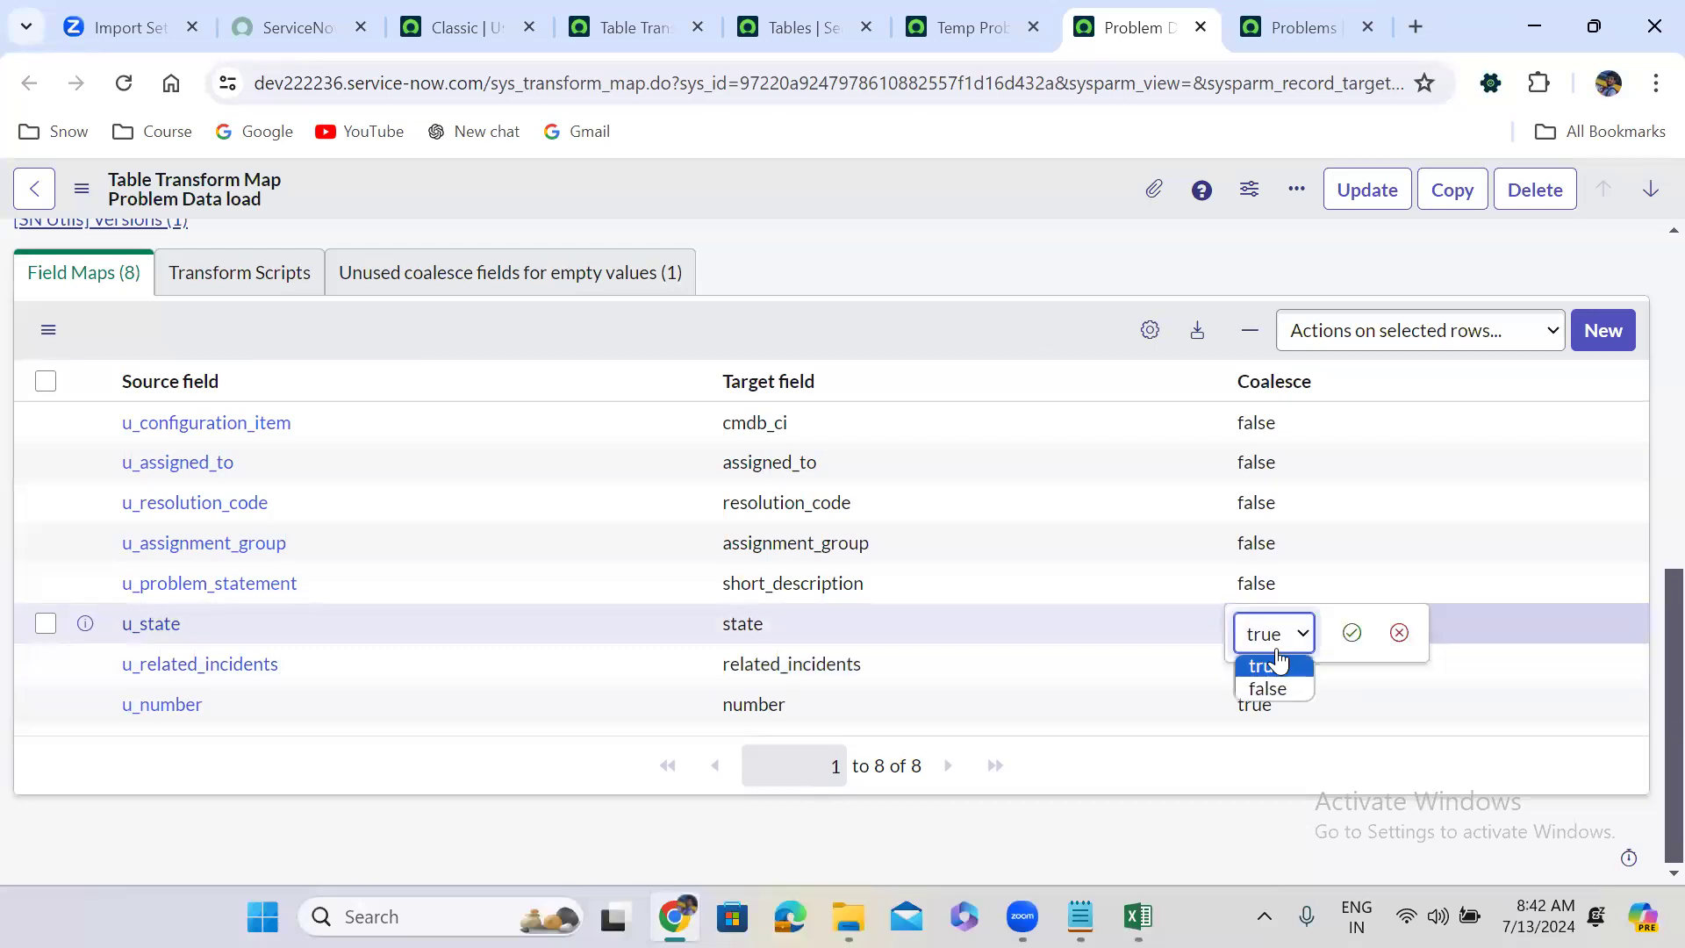
pyautogui.click(1269, 690)
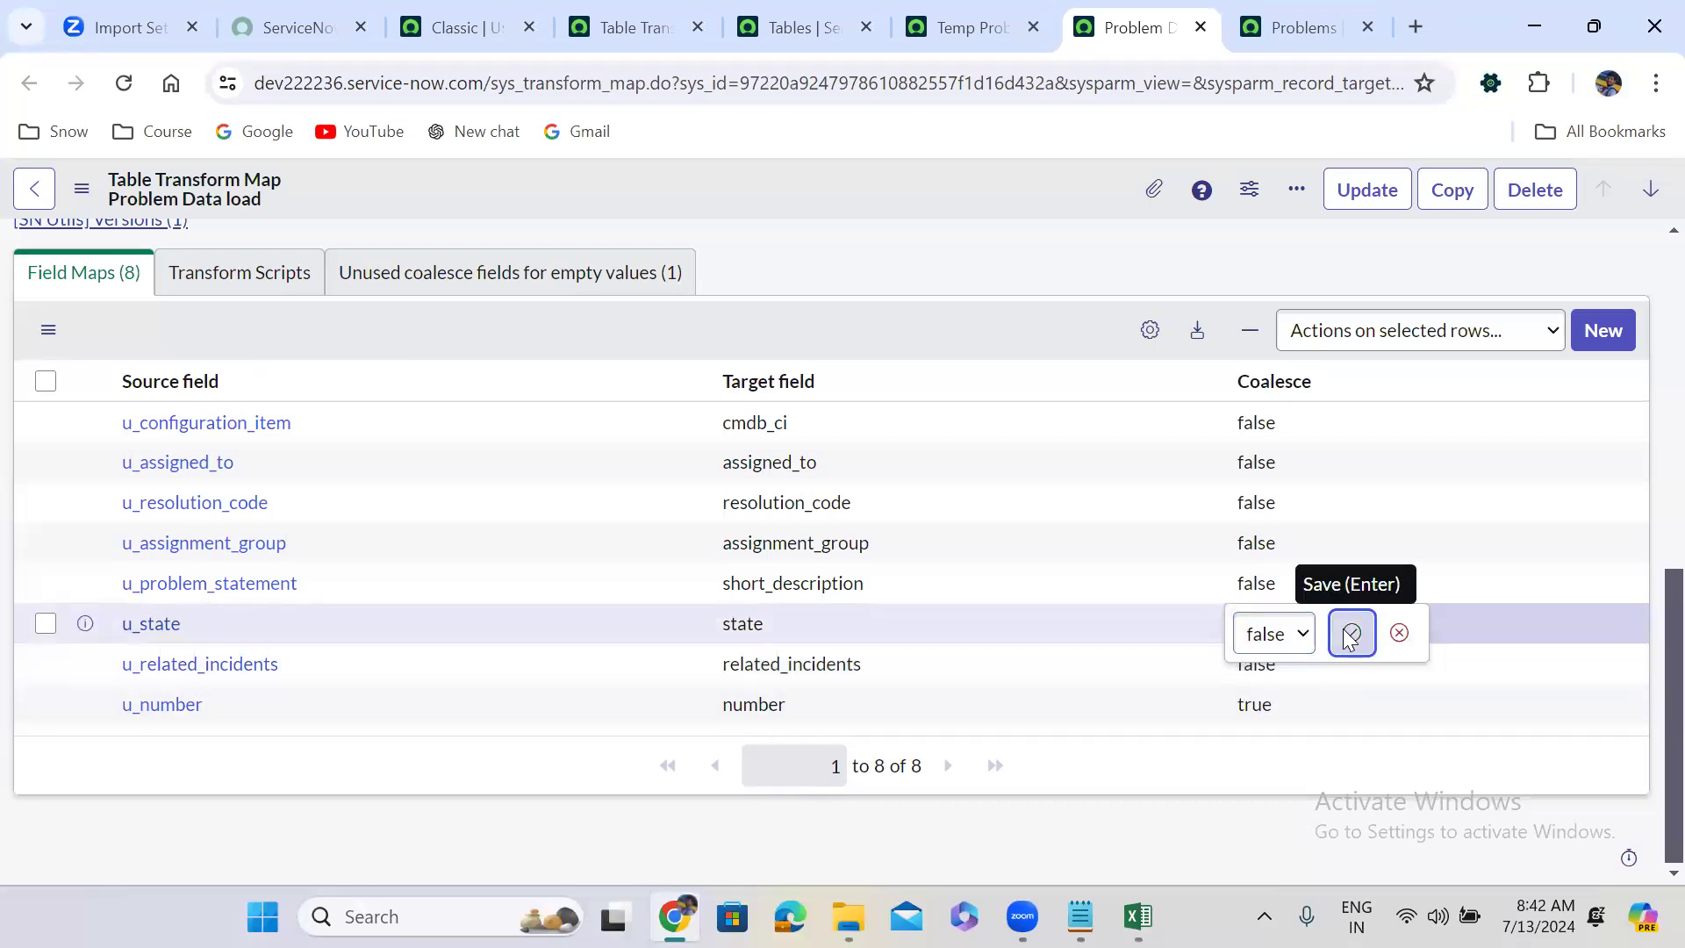
pyautogui.click(1351, 634)
pyautogui.scroll(-1, 1056, 685)
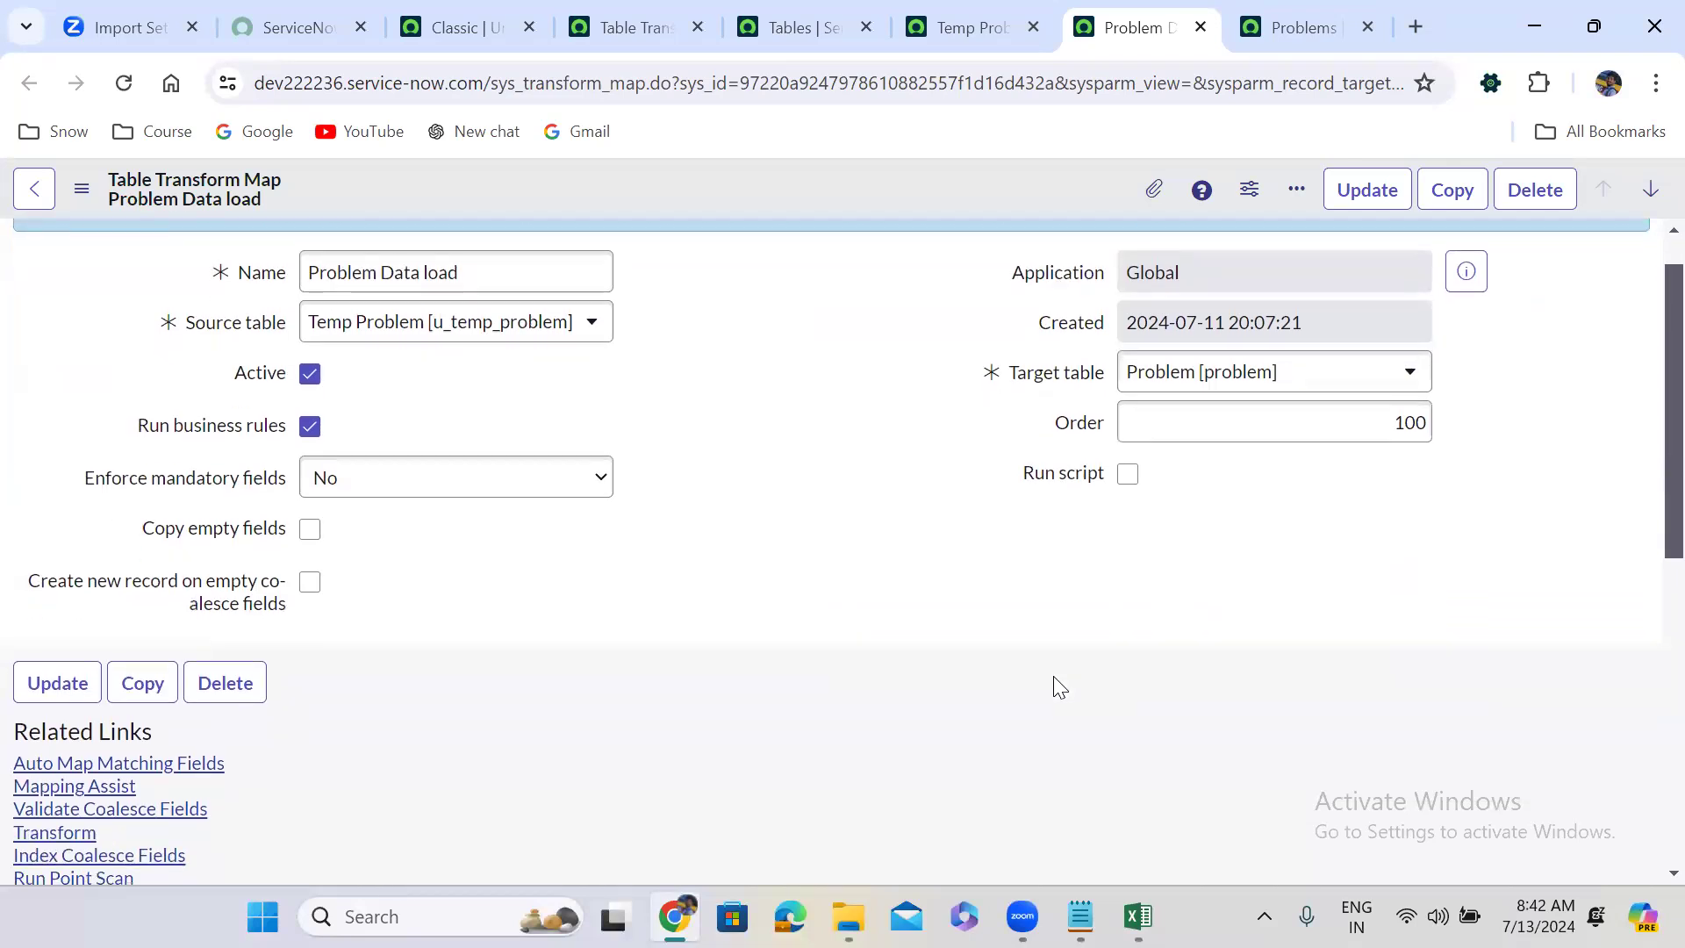
pyautogui.scroll(-7, 1059, 687)
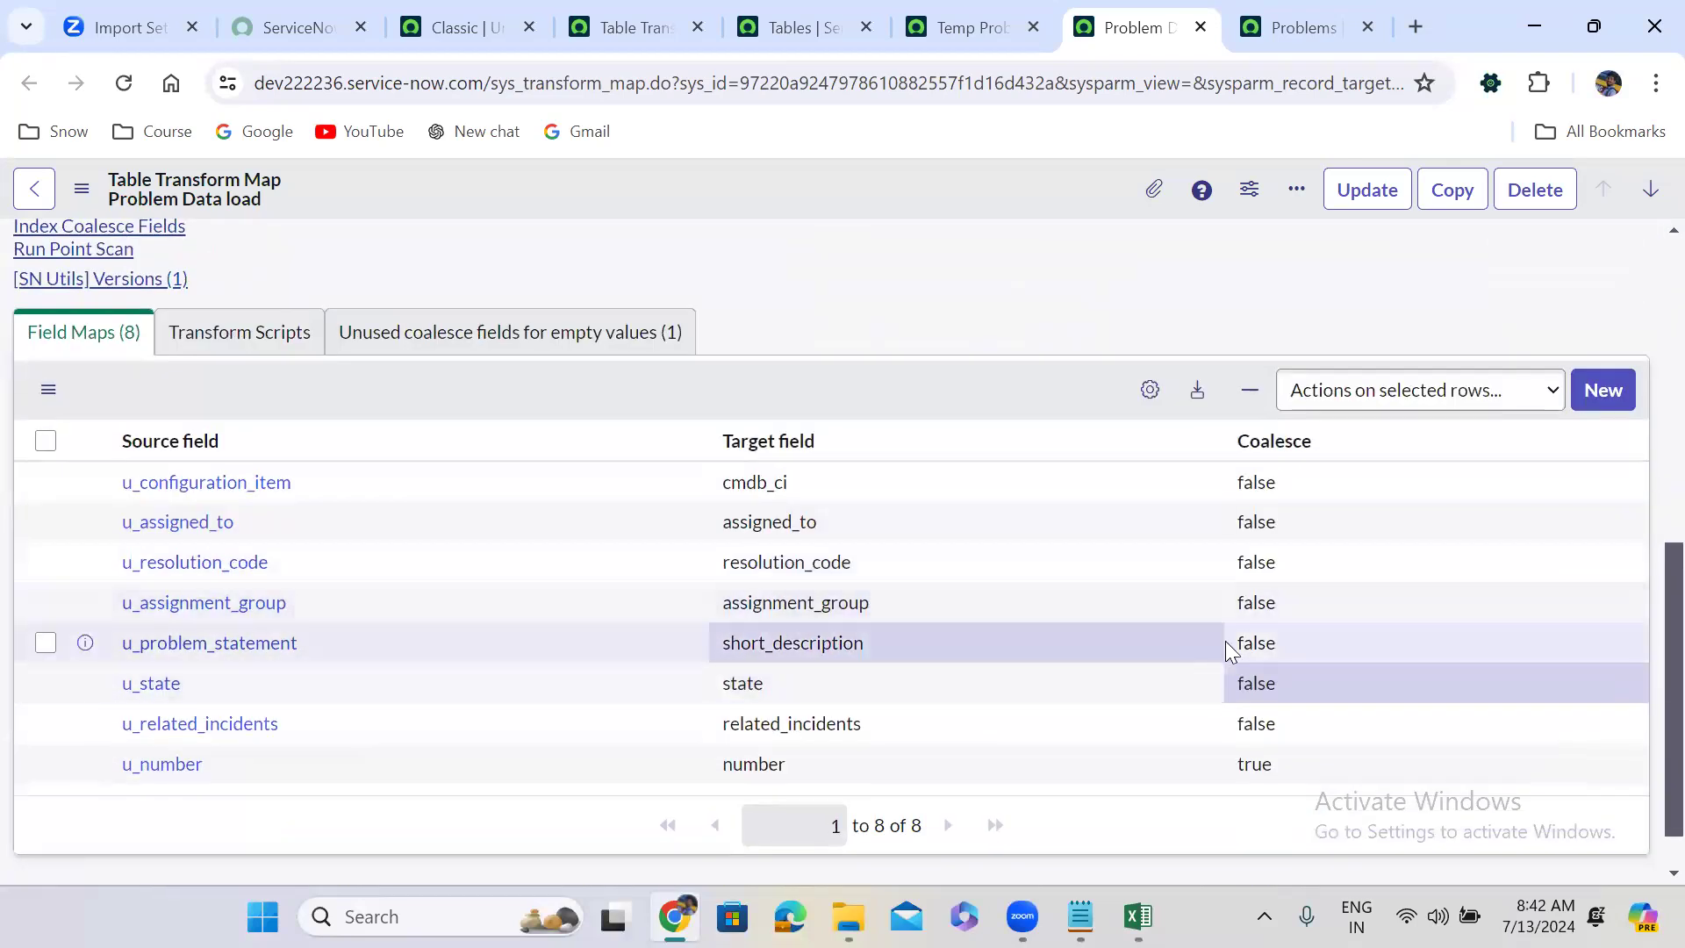
# Set Coalesce to true on the u_problem_statement field map.
pyautogui.click(1284, 641)
pyautogui.click(1283, 640)
pyautogui.click(1283, 651)
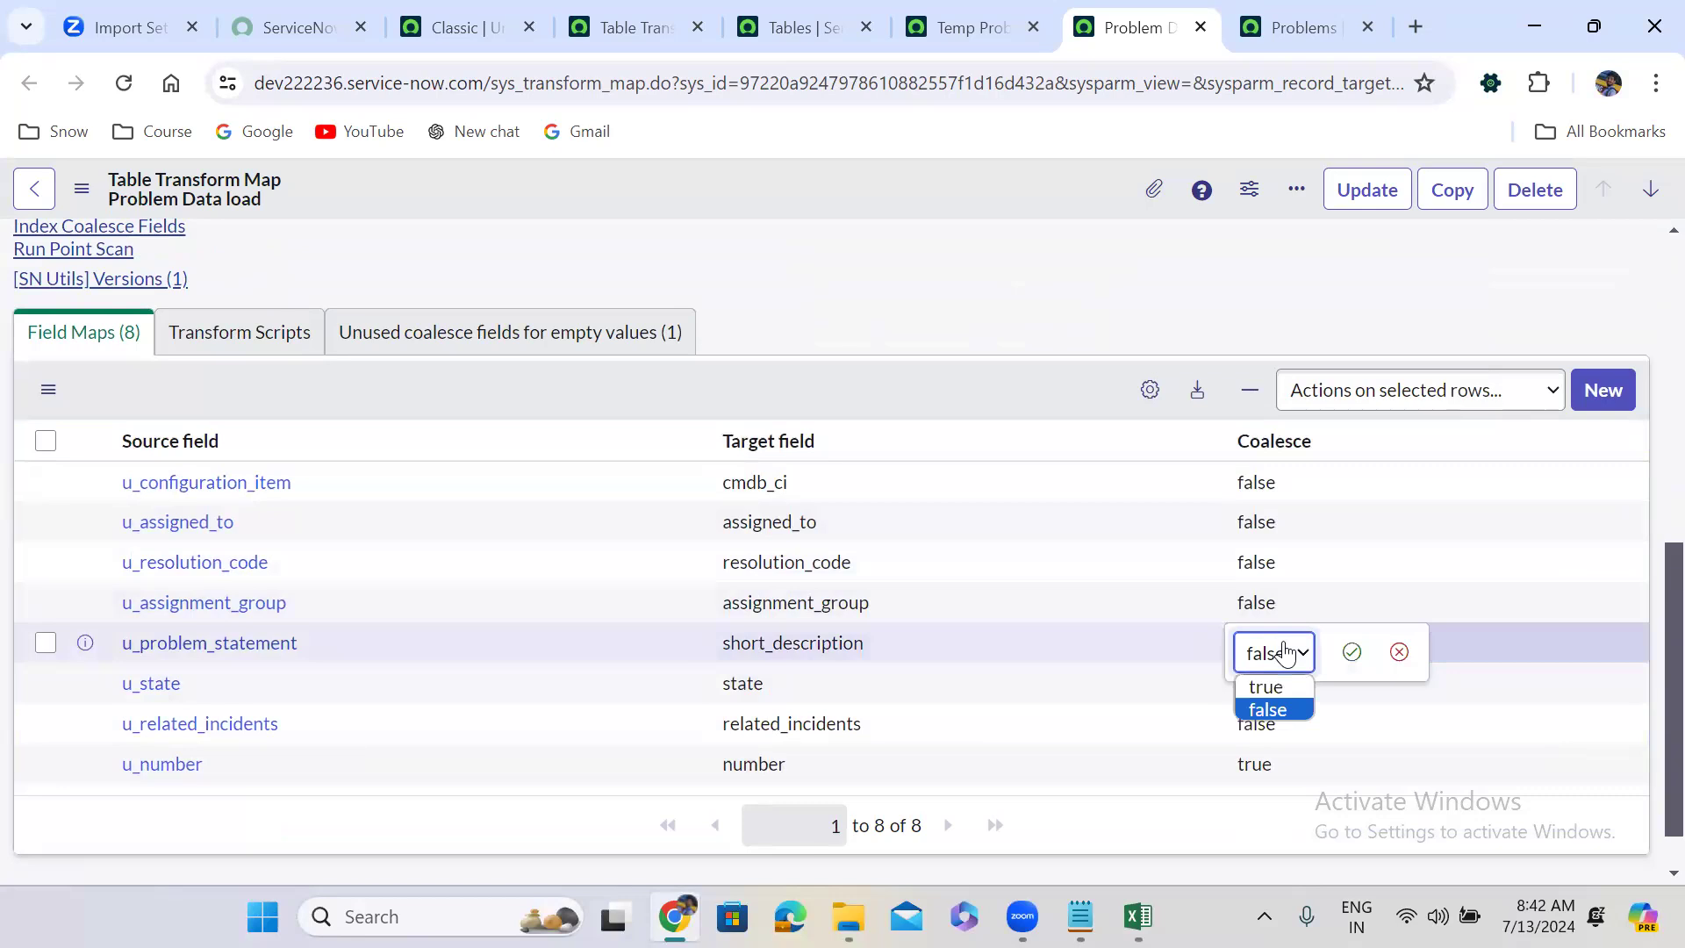
pyautogui.click(1267, 687)
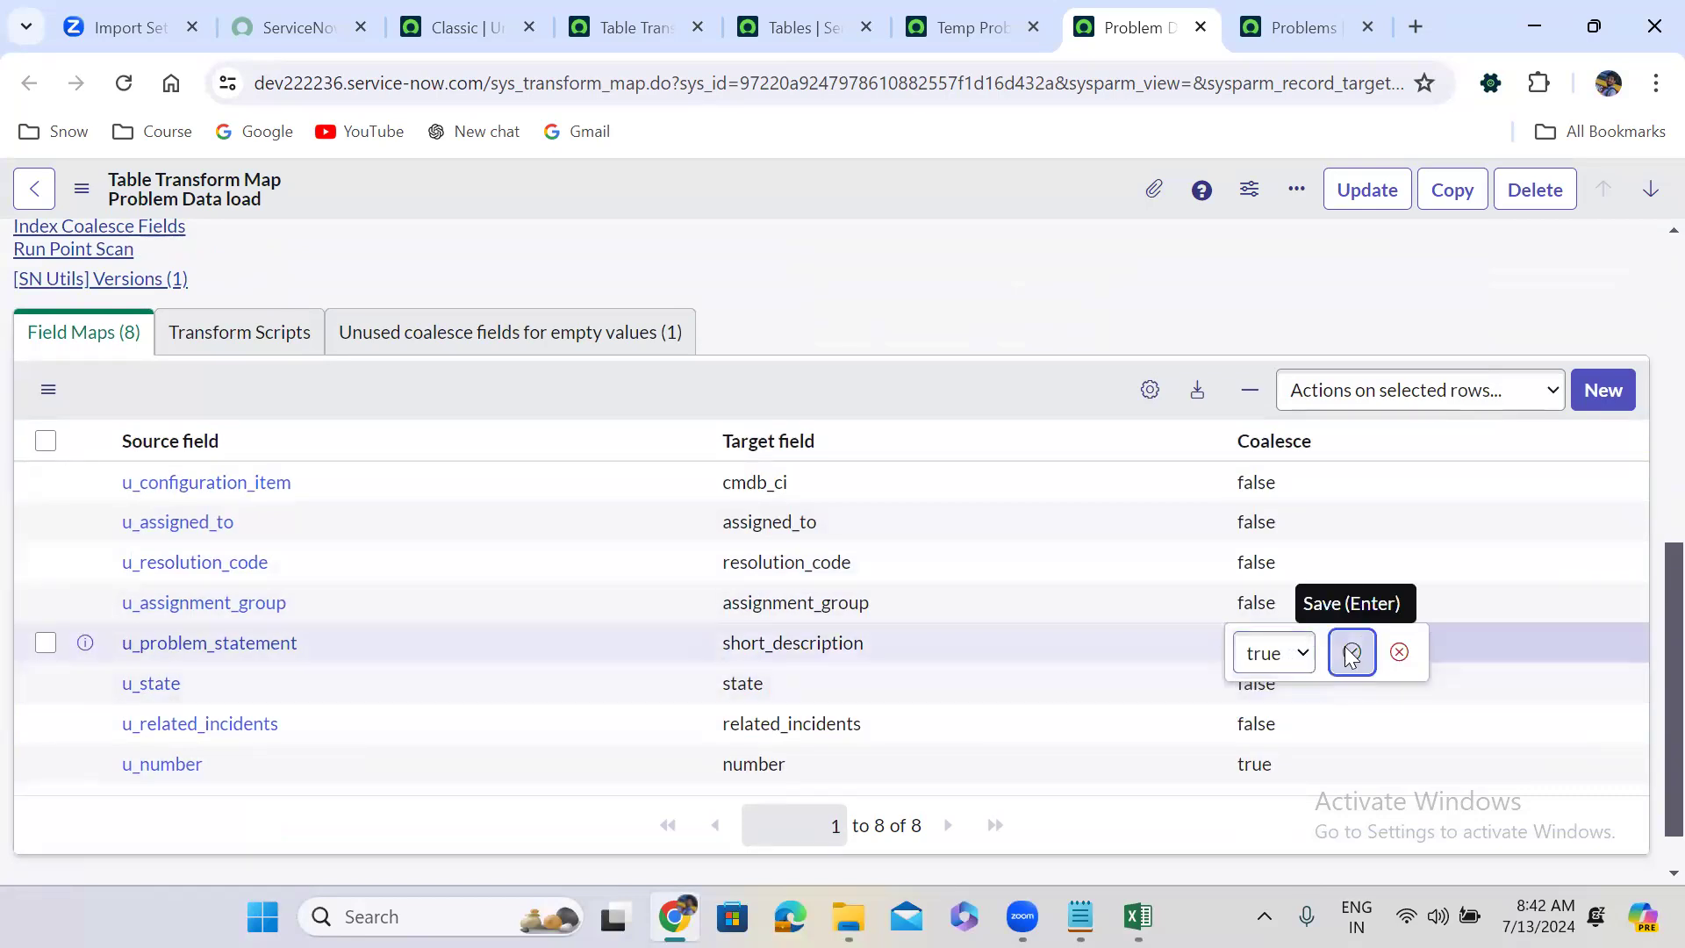
pyautogui.click(1351, 653)
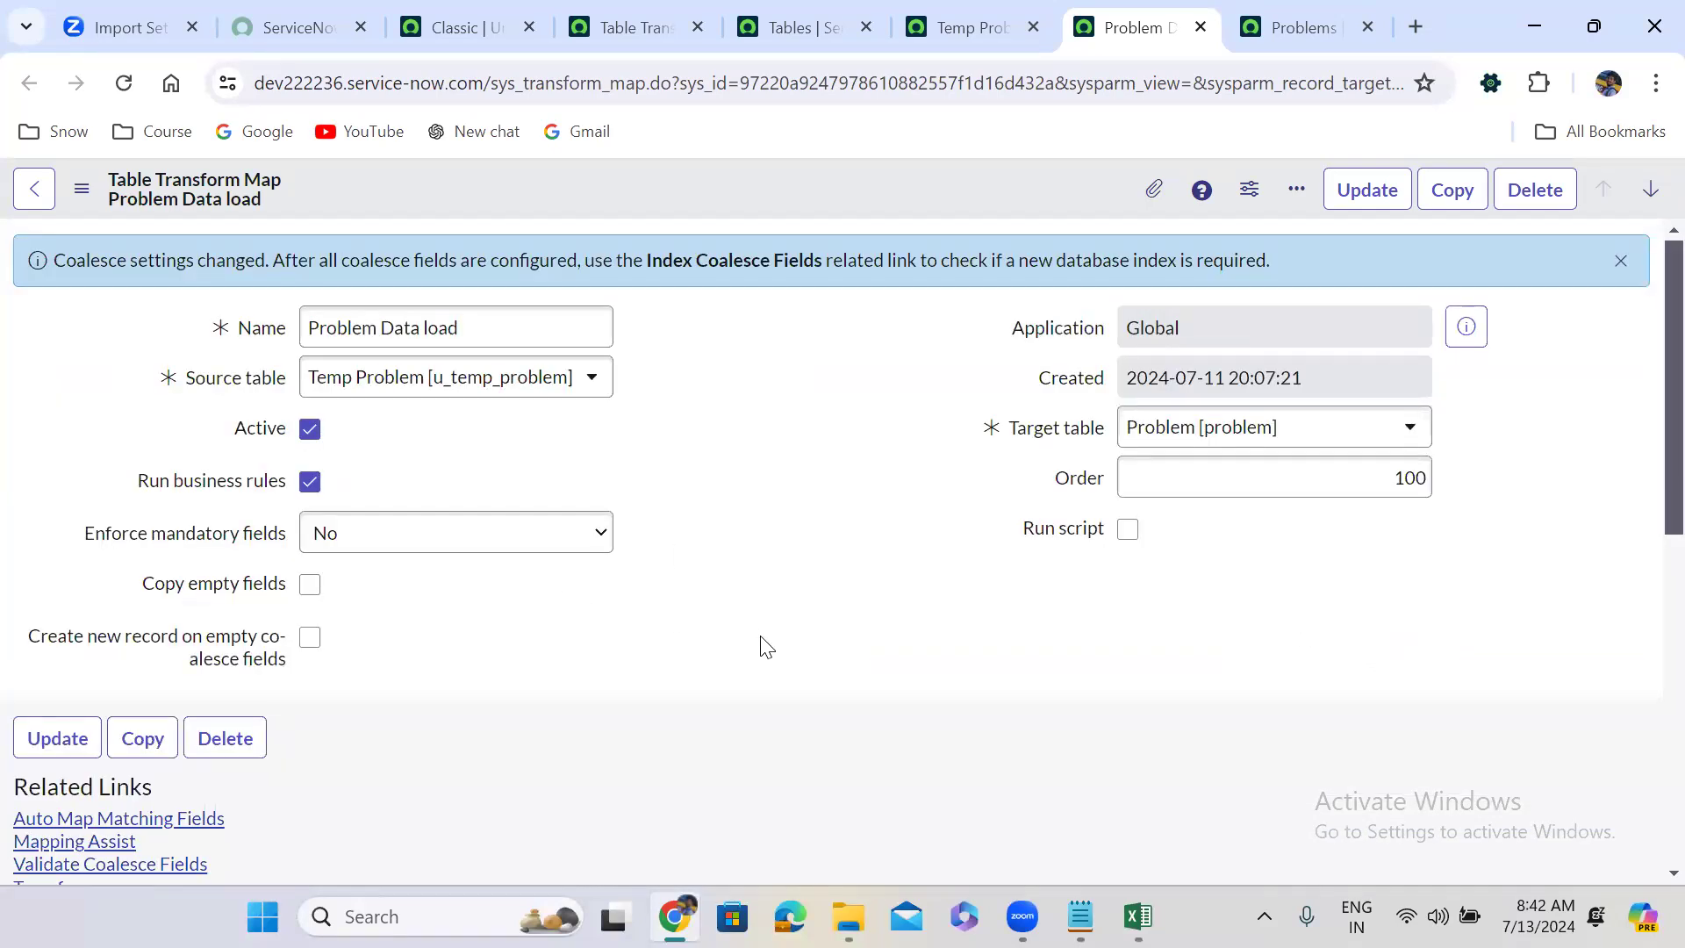
pyautogui.scroll(-8, 764, 647)
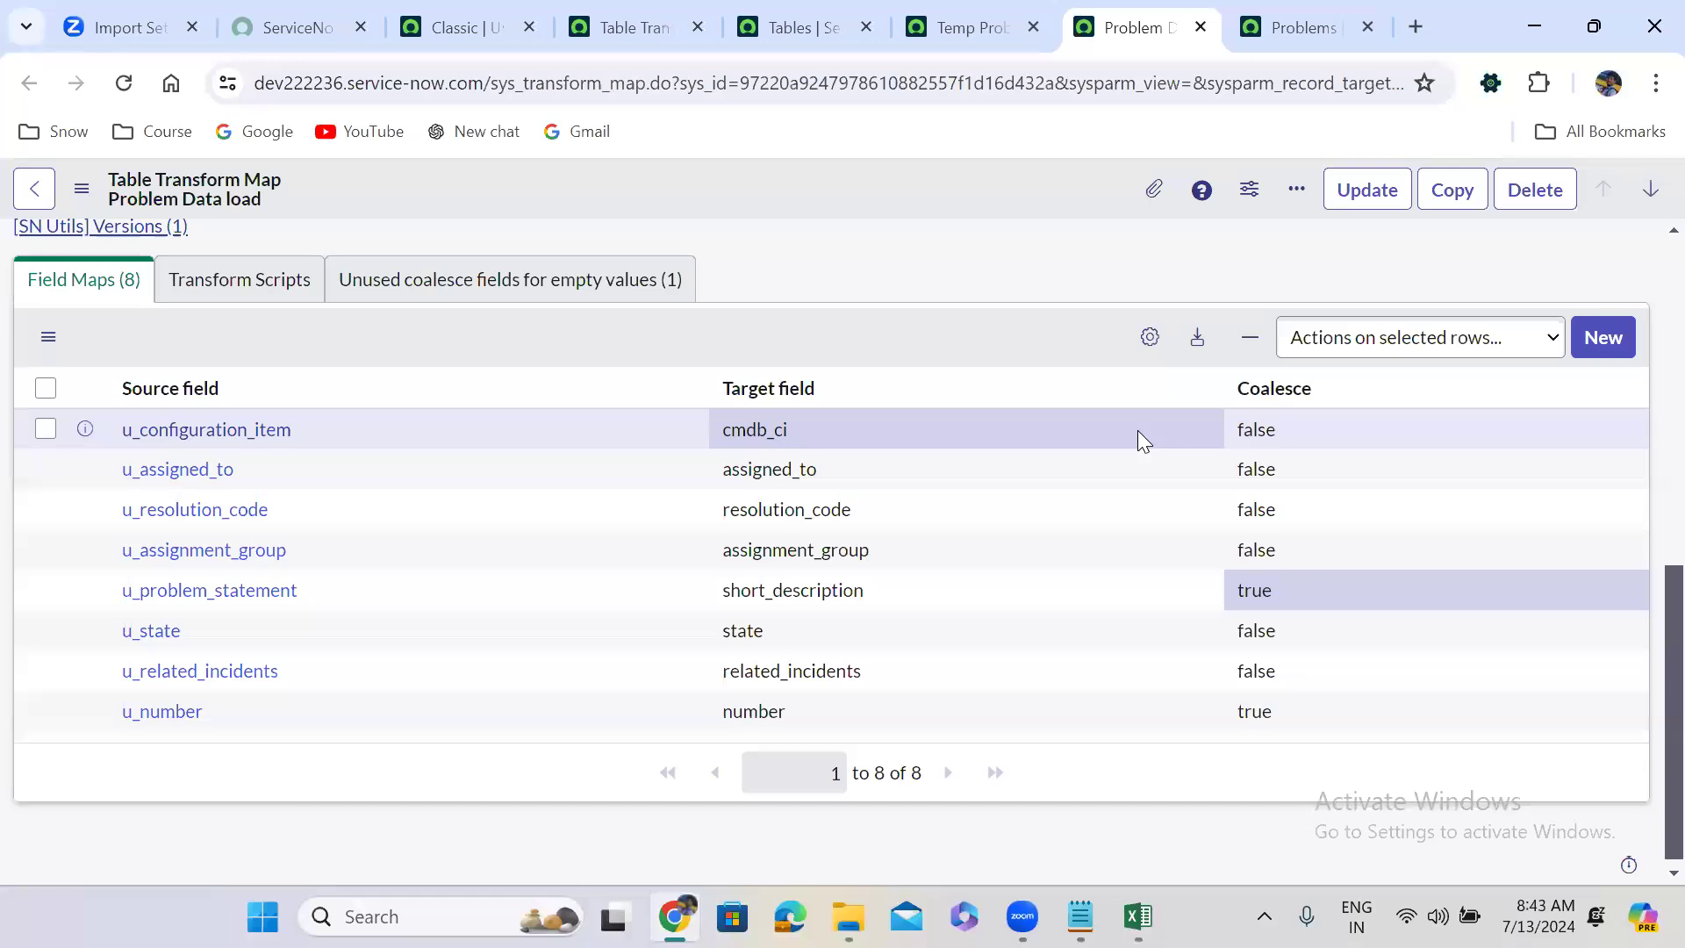
# On the Problems list, add Fix notes to the displayed columns via list personalisation.
pyautogui.click(1309, 5)
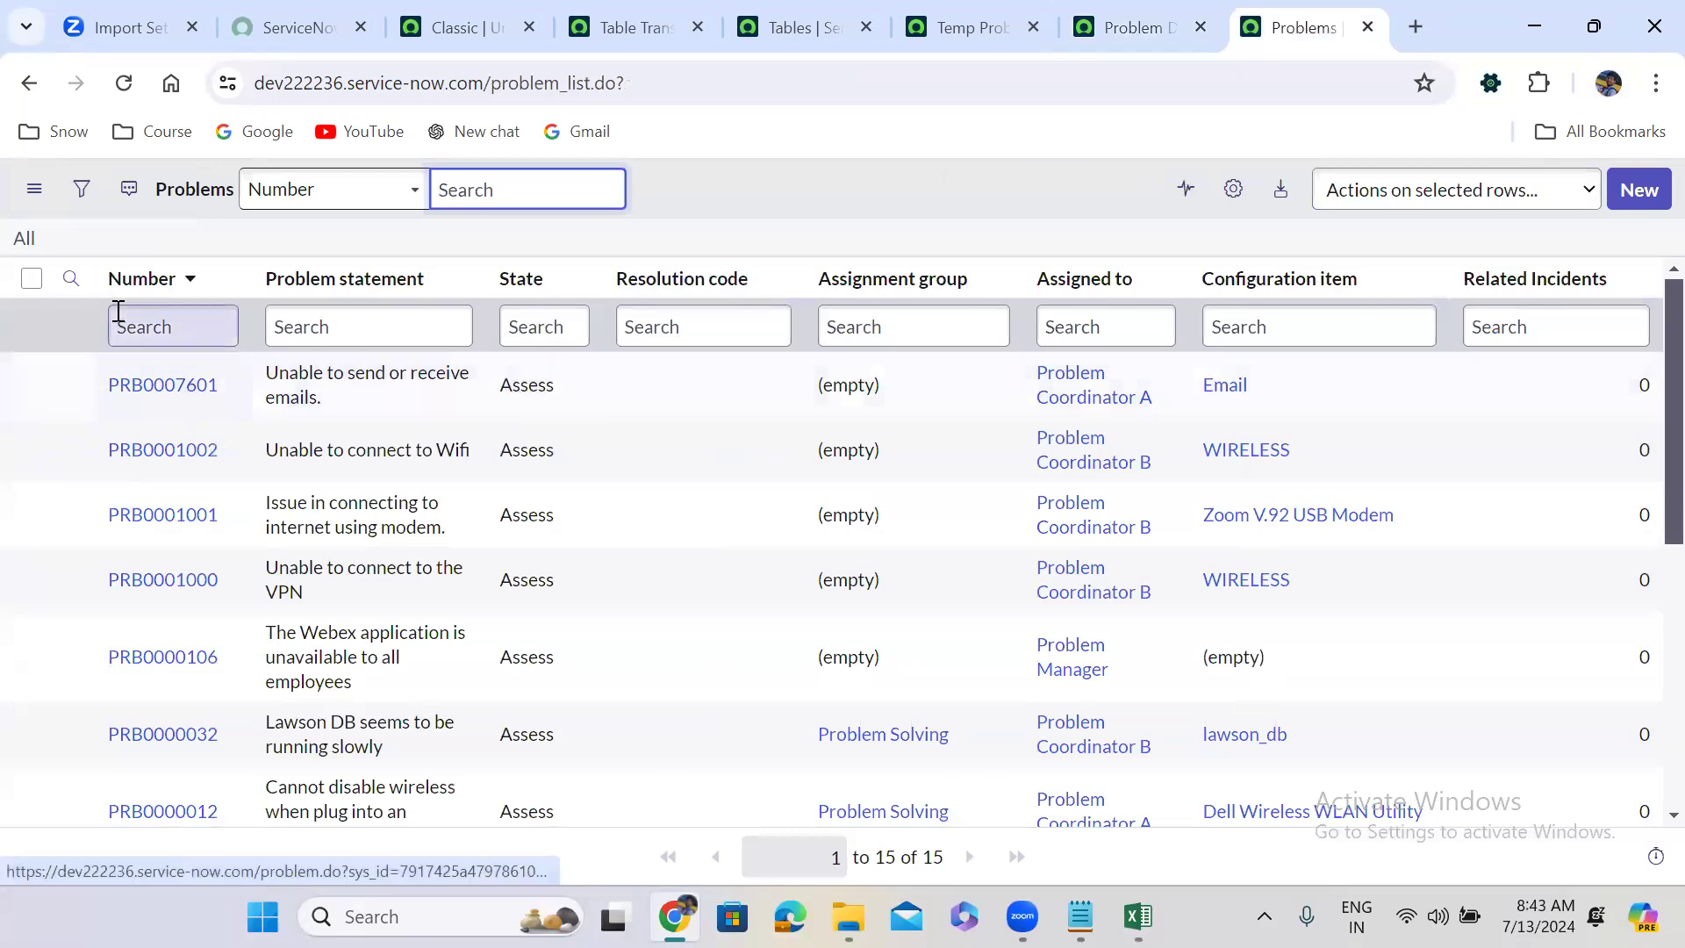
pyautogui.click(24, 240)
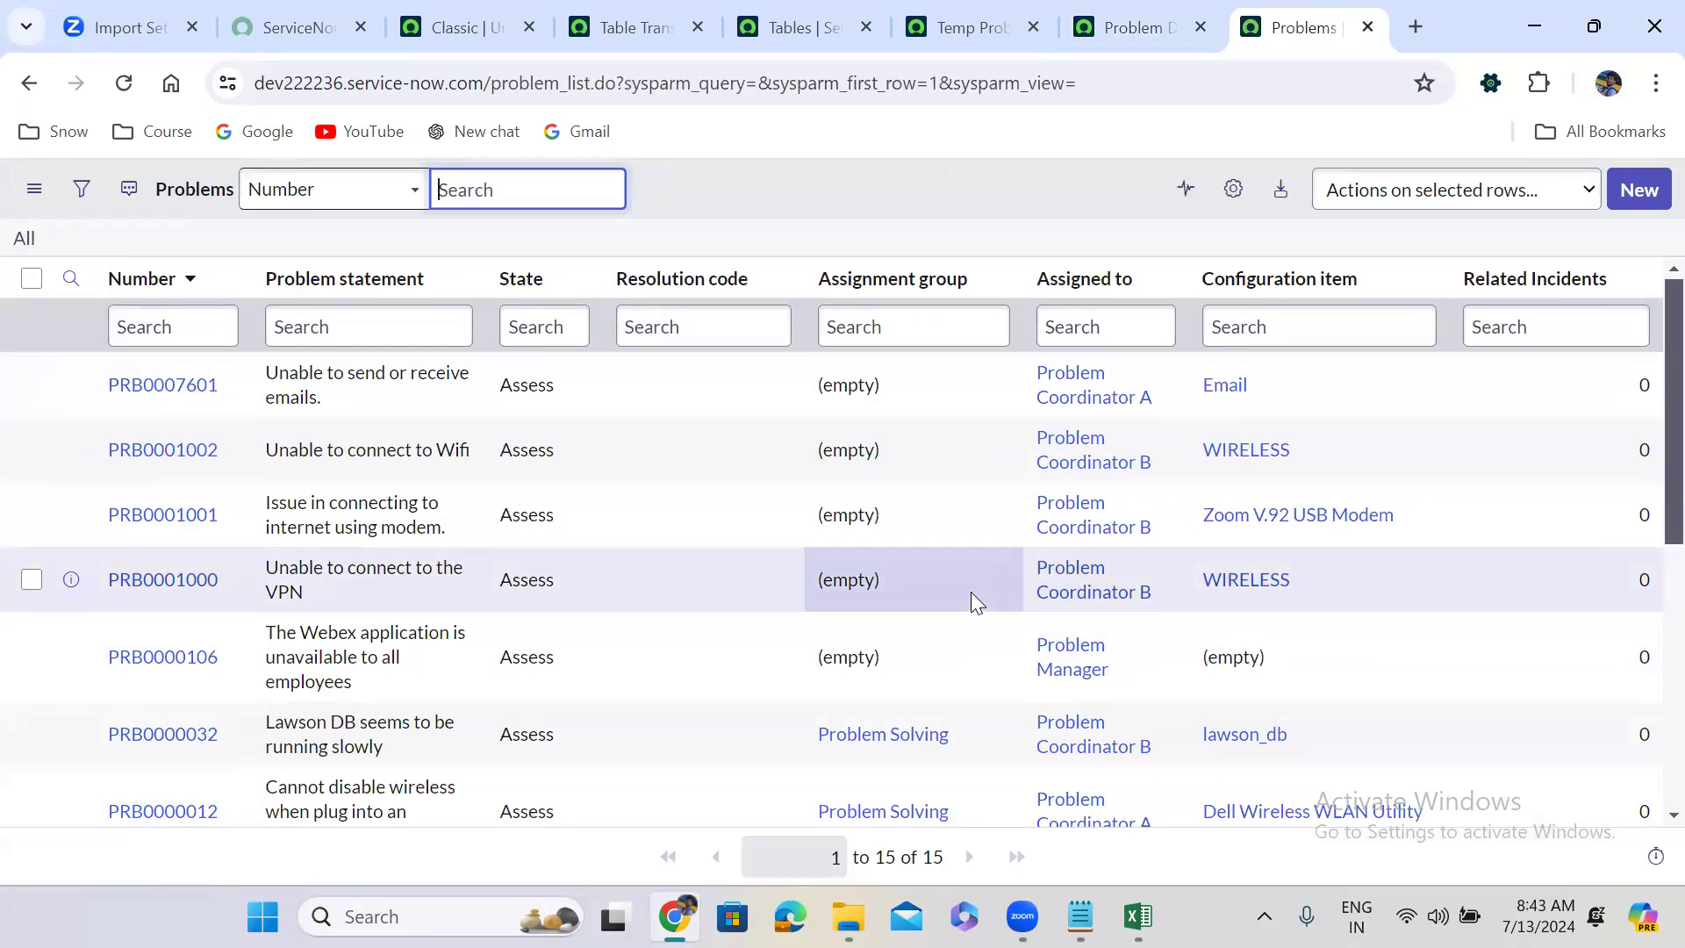
pyautogui.click(1233, 193)
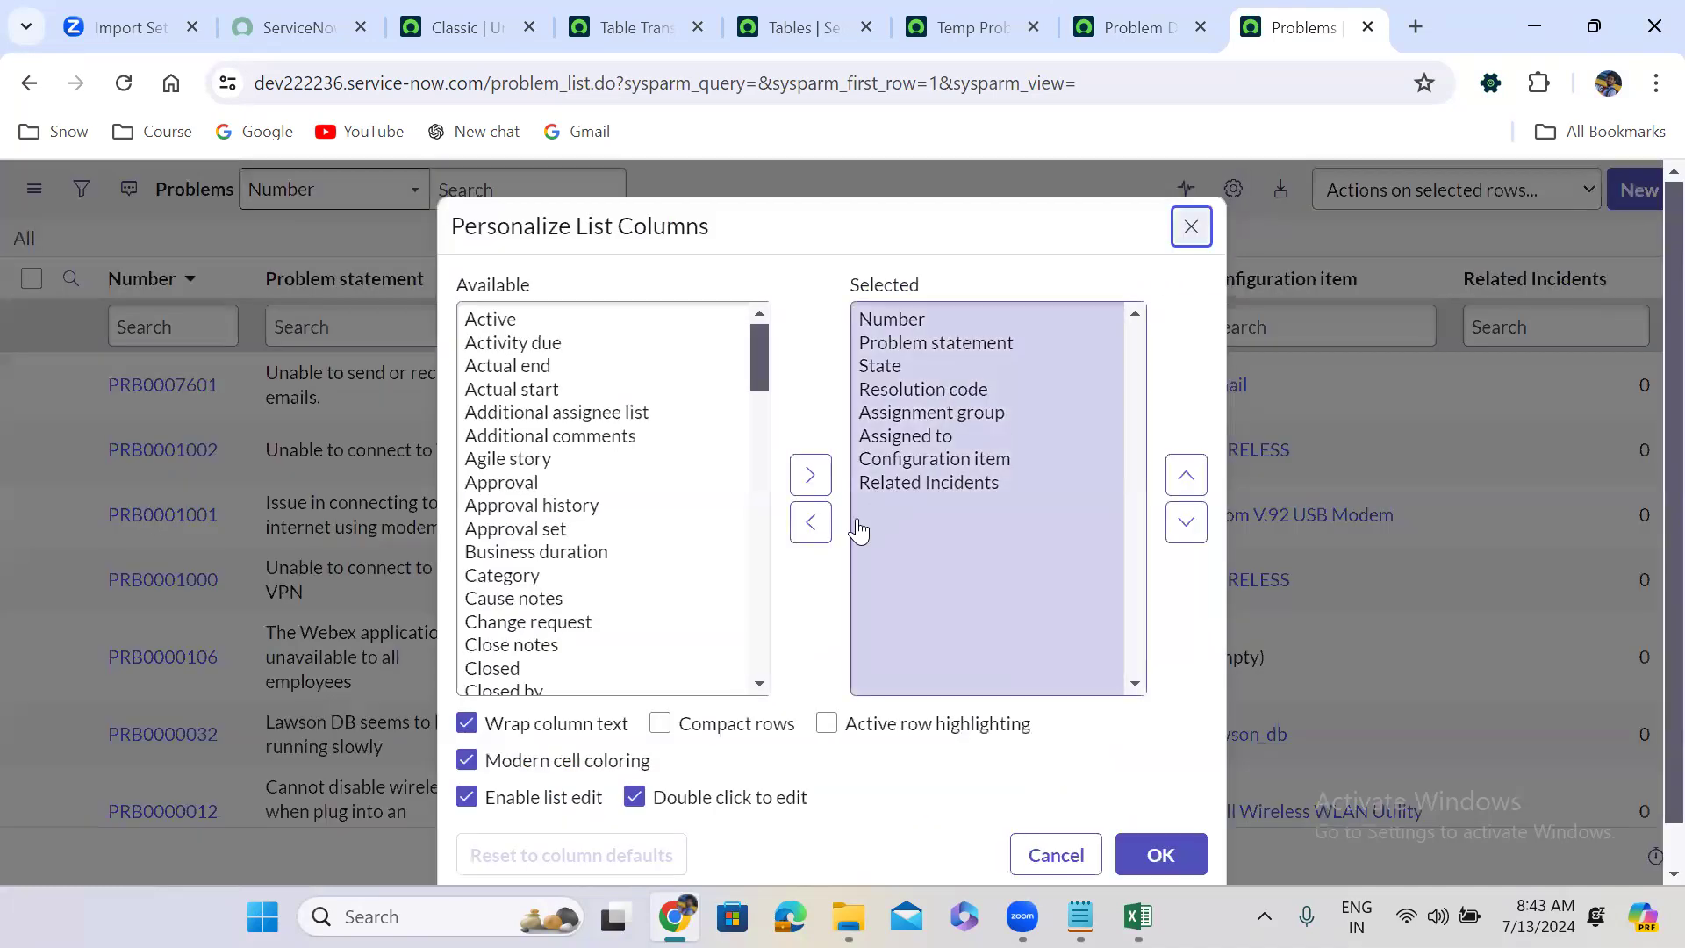
pyautogui.click(526, 528)
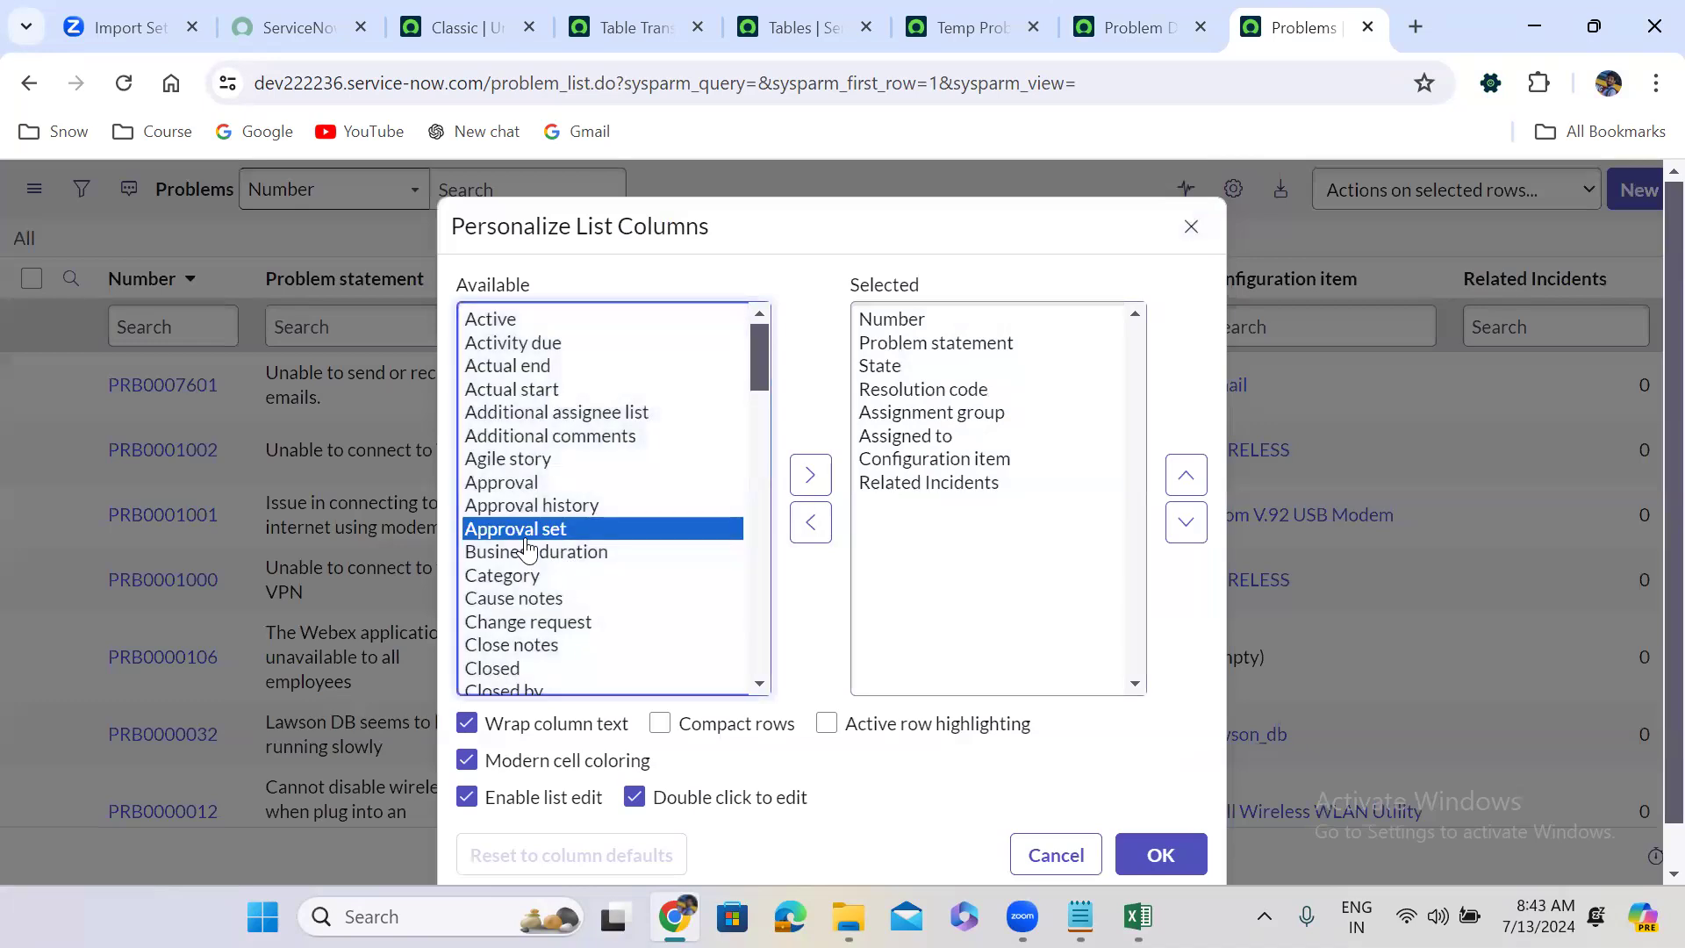
pyautogui.press('f')
pyautogui.press('Down')
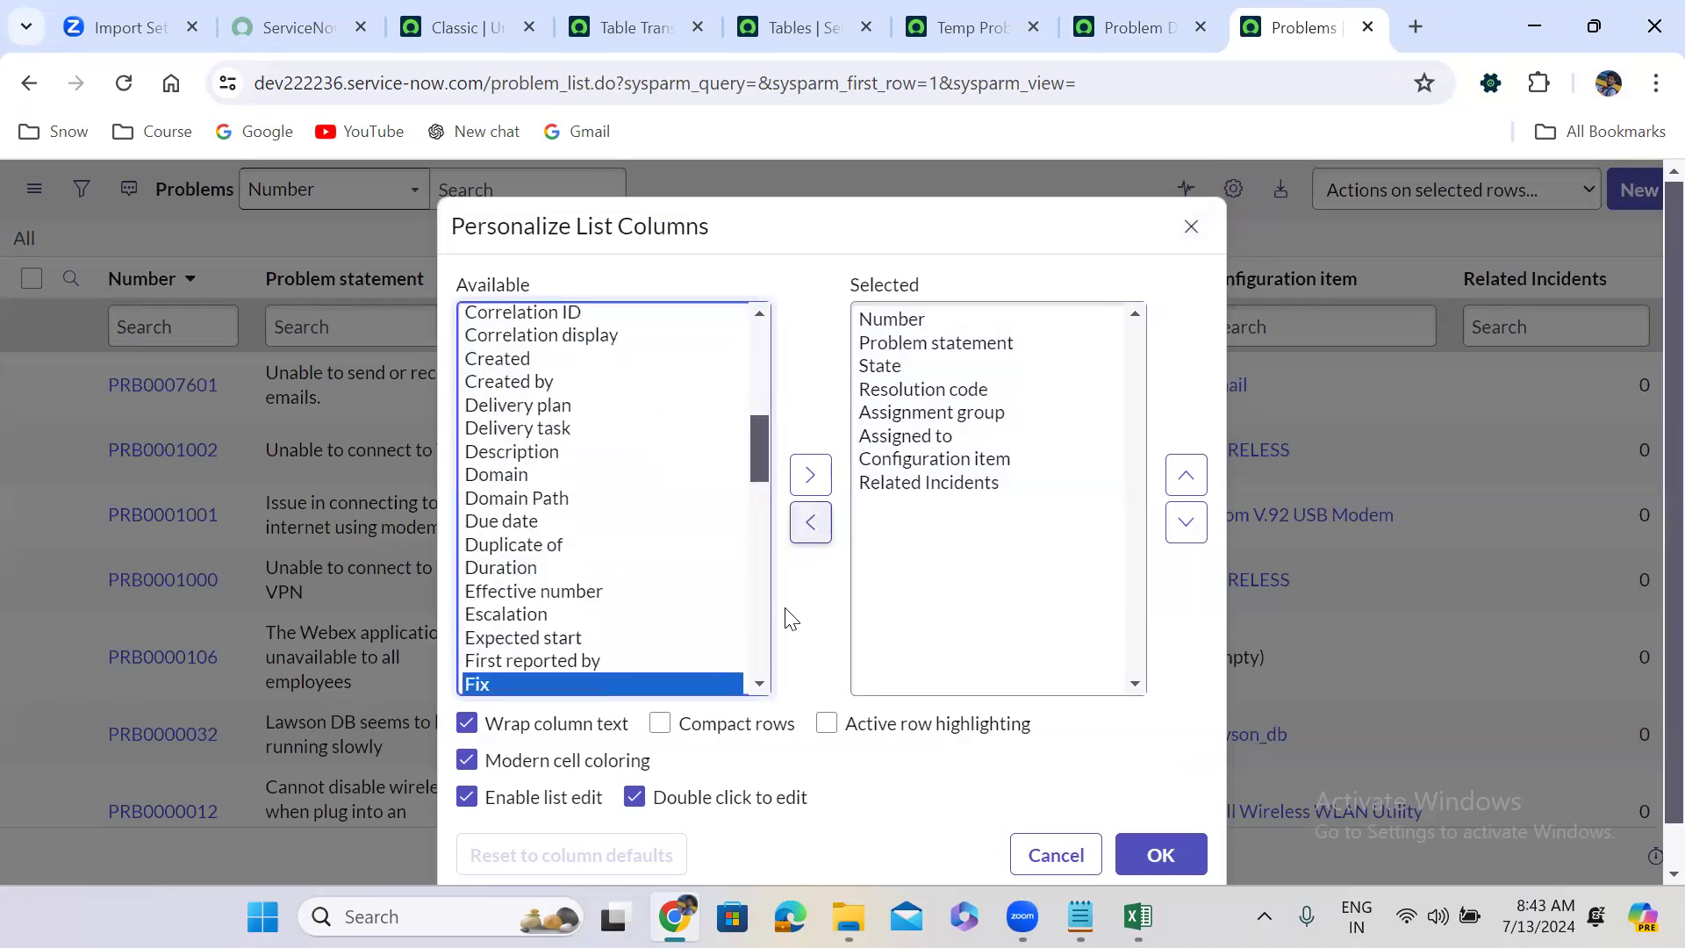
pyautogui.click(760, 684)
pyautogui.scroll(-2, 760, 684)
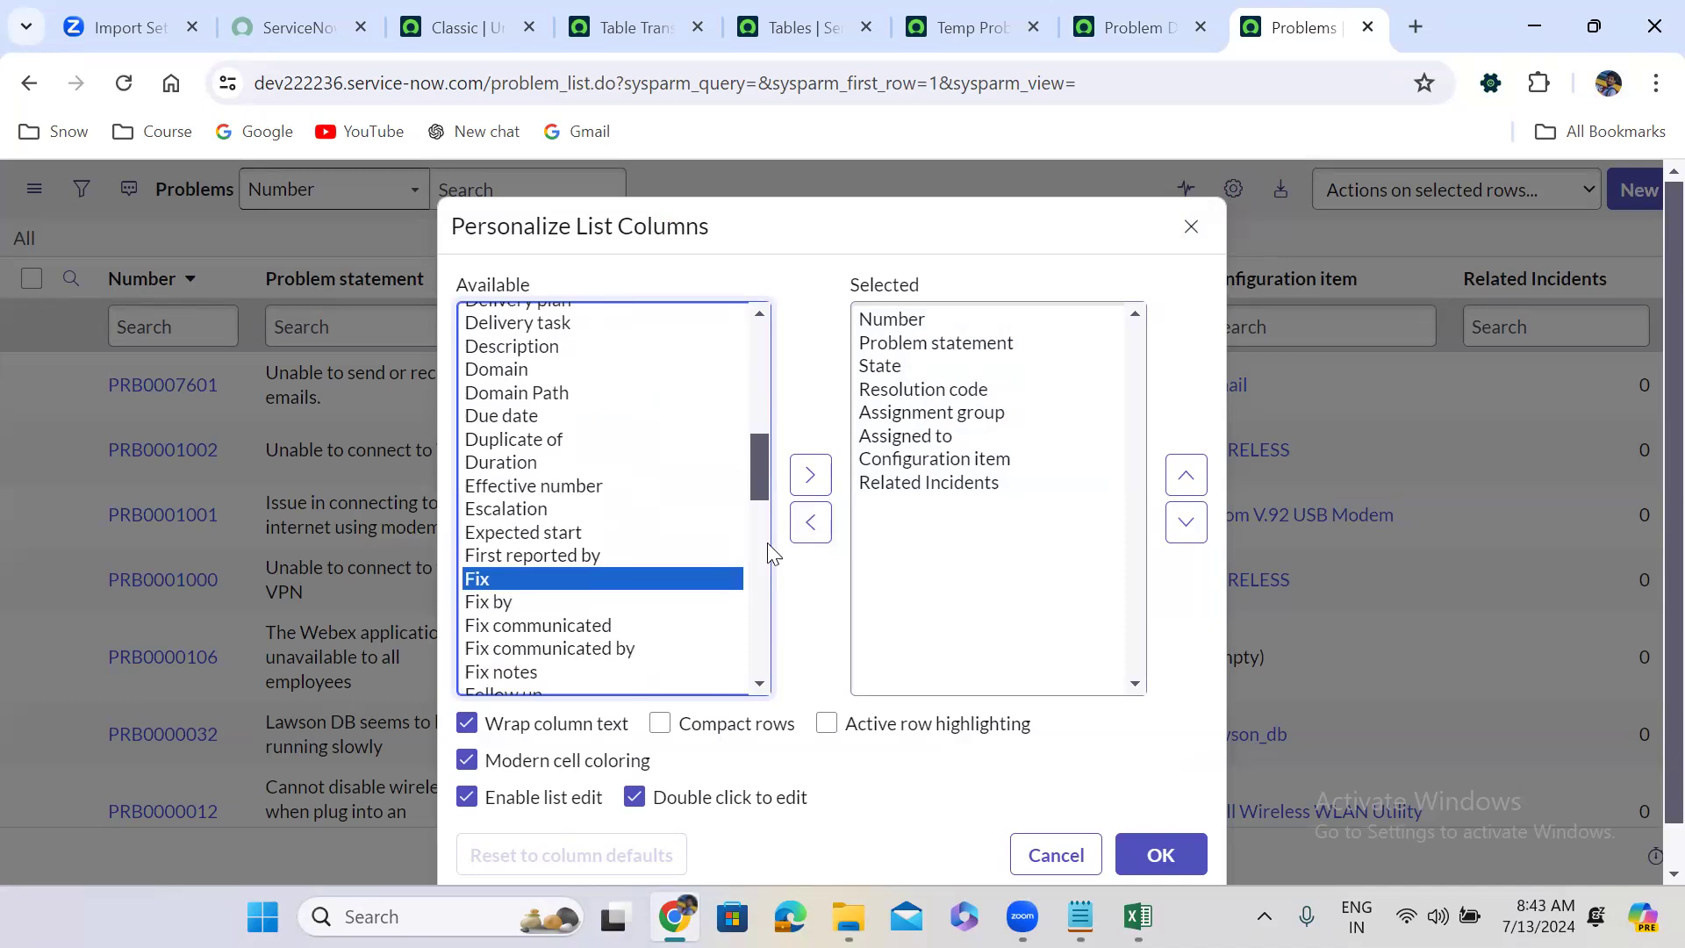
pyautogui.scroll(-2, 763, 690)
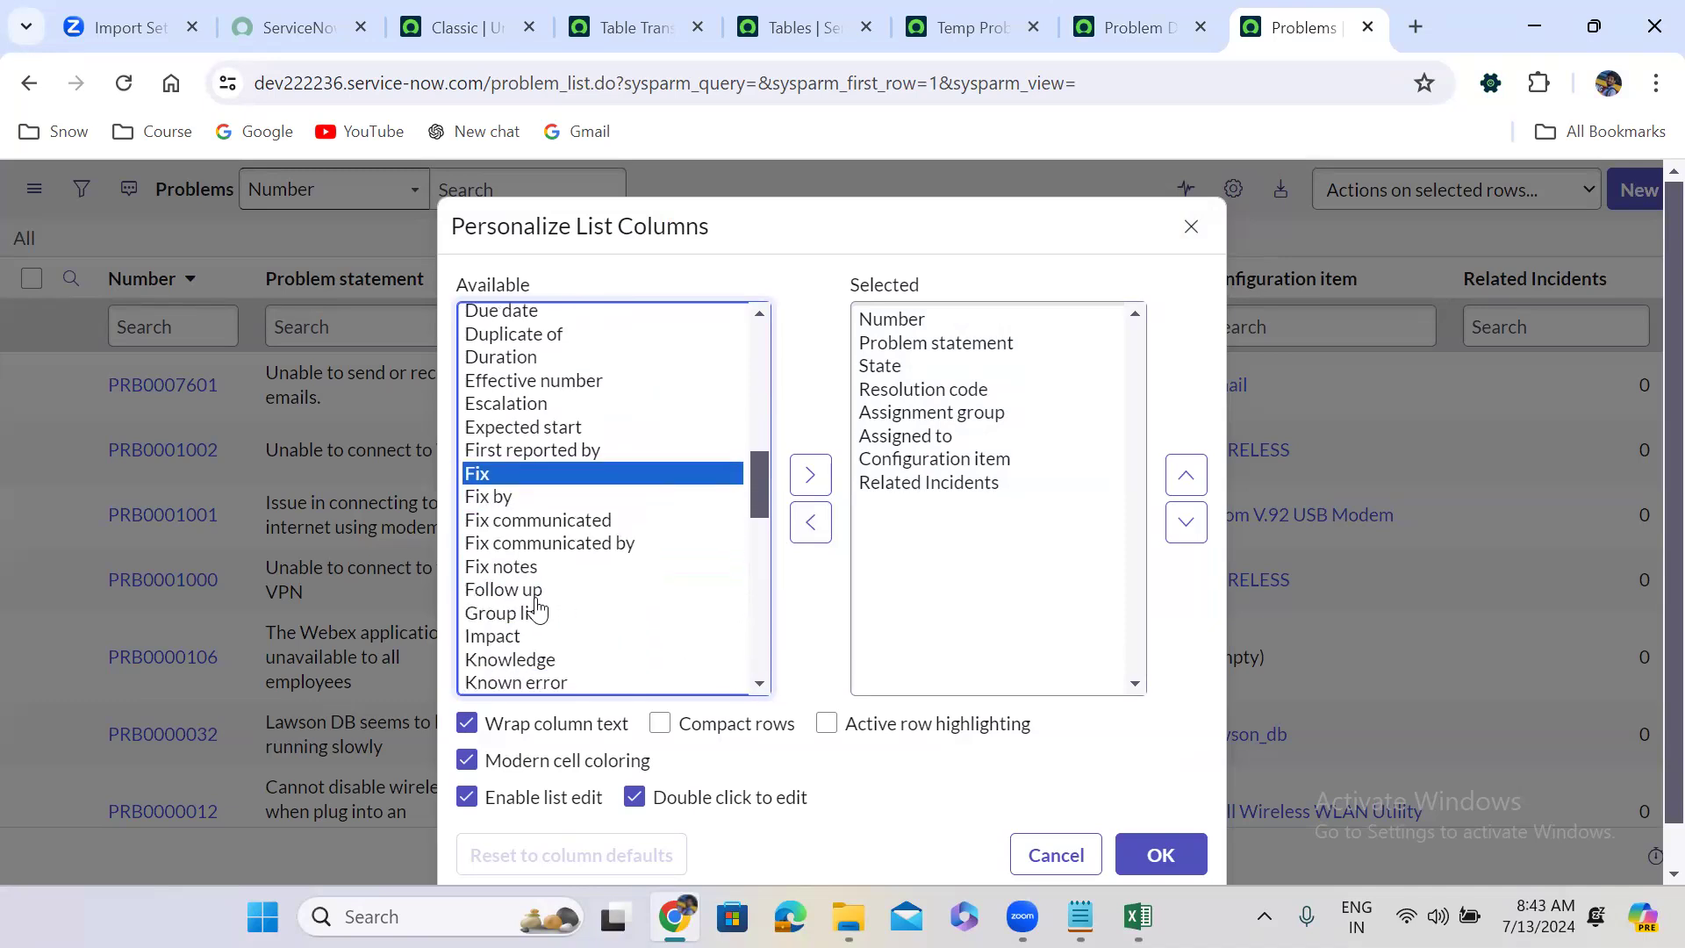
pyautogui.click(516, 572)
pyautogui.doubleClick(516, 581)
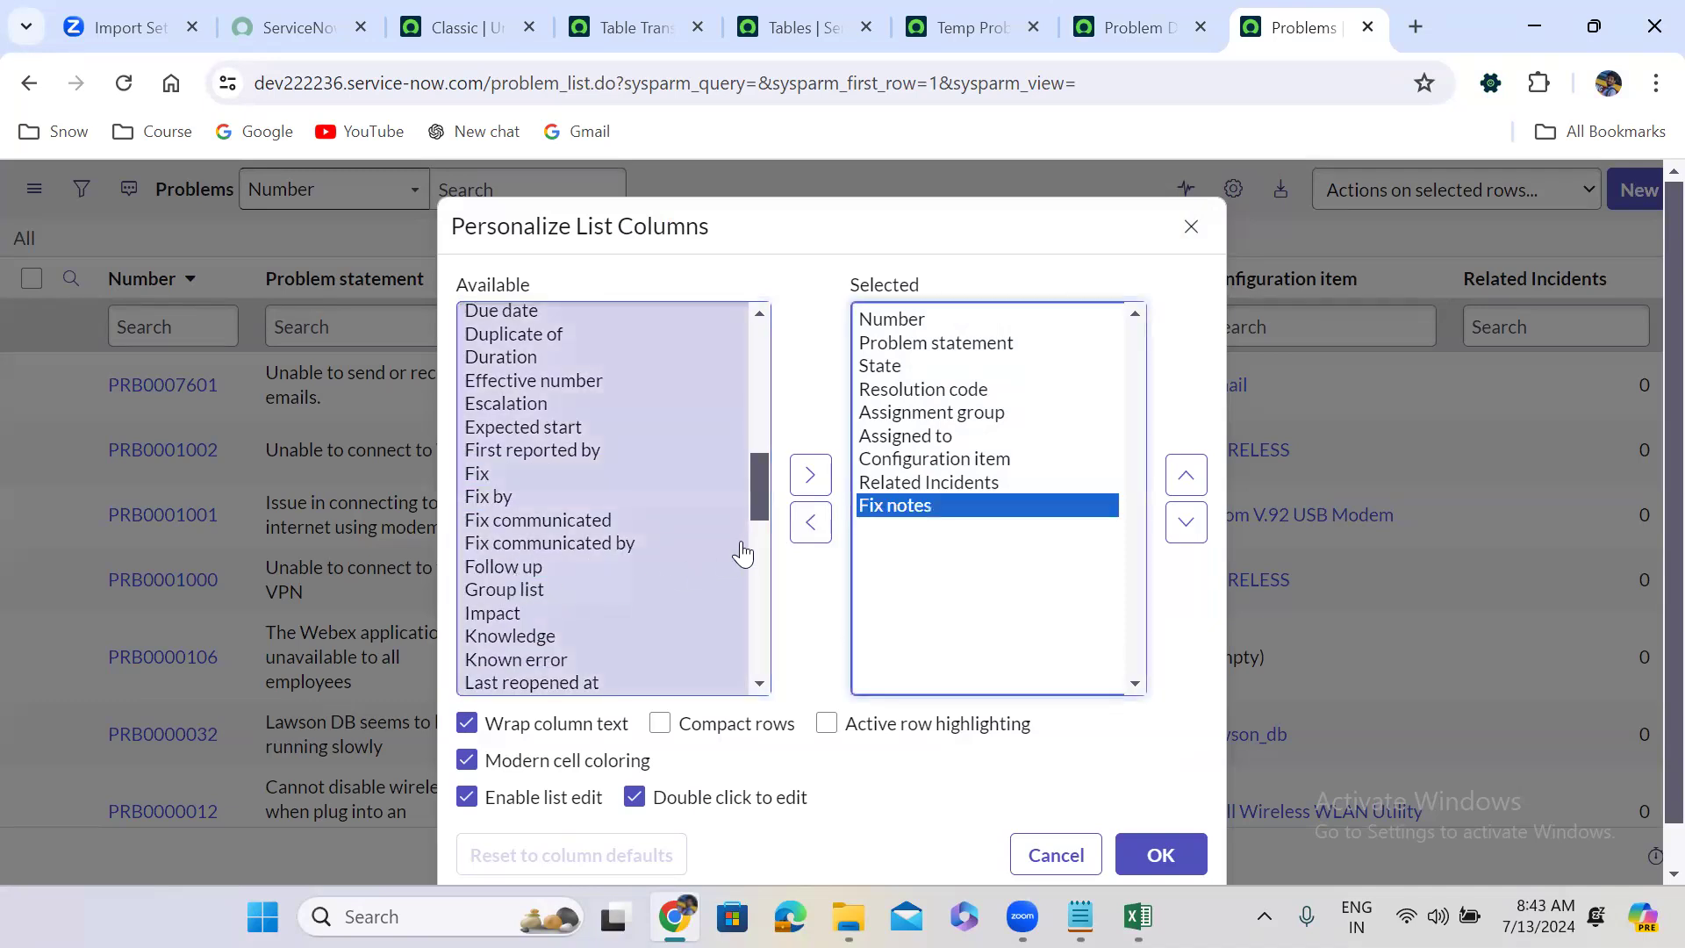
# Add Cause notes to the columns, apply the layout, and bring the Excel workbook forward.
pyautogui.click(525, 474)
pyautogui.press('c')
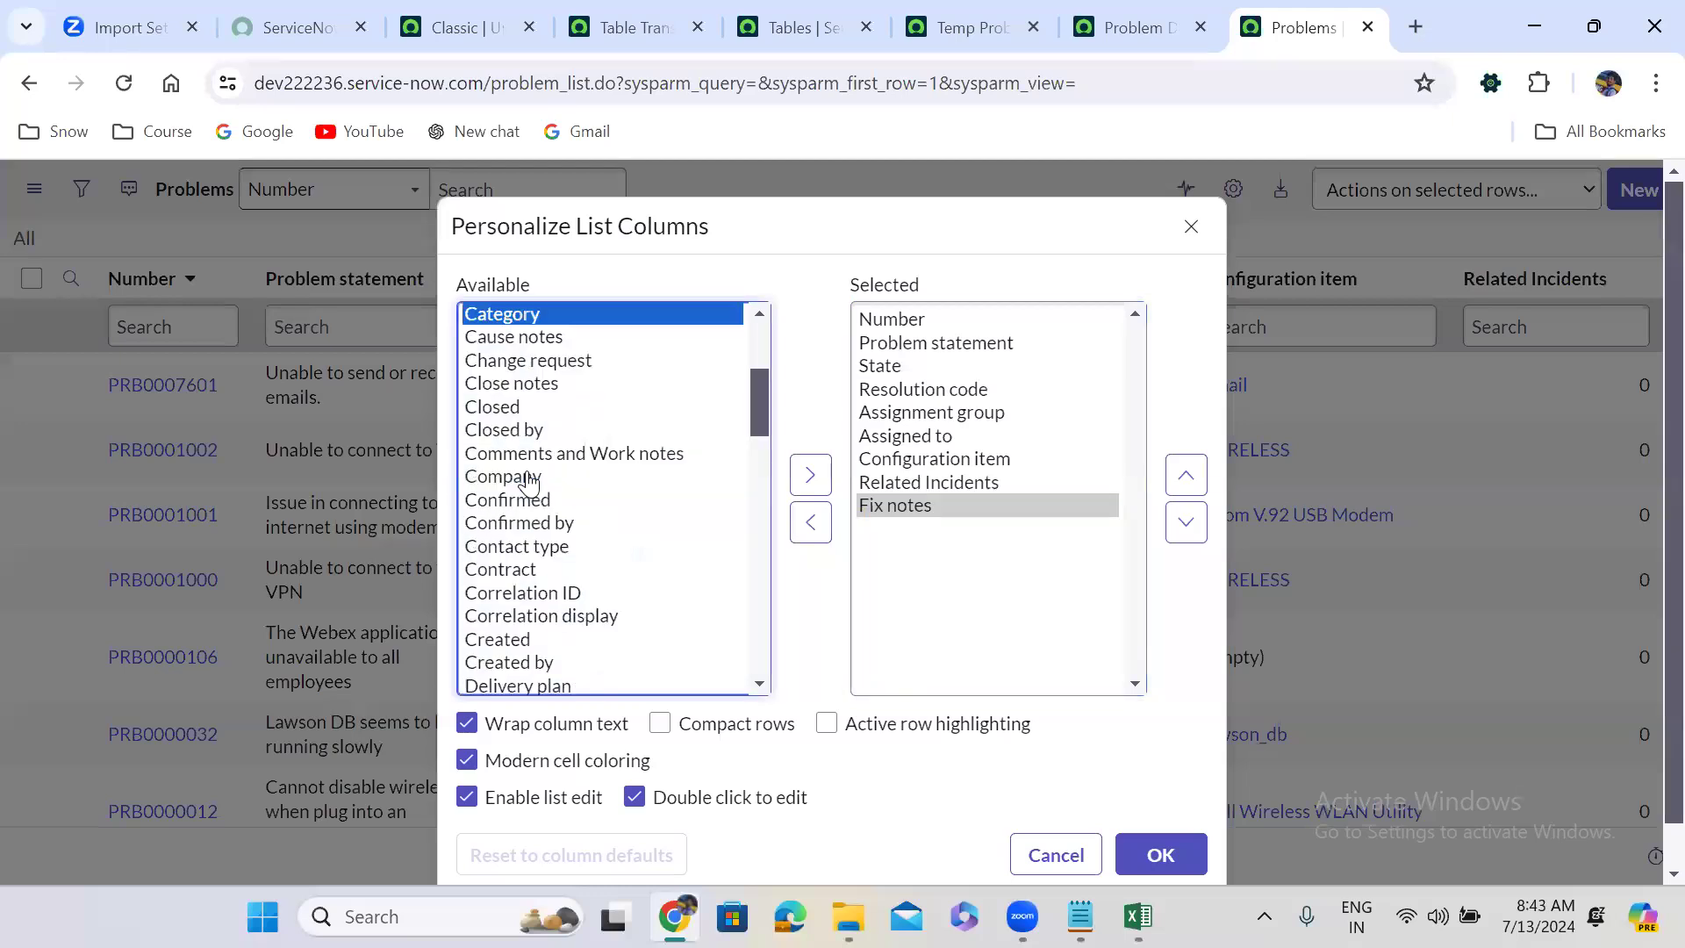
pyautogui.press('Down')
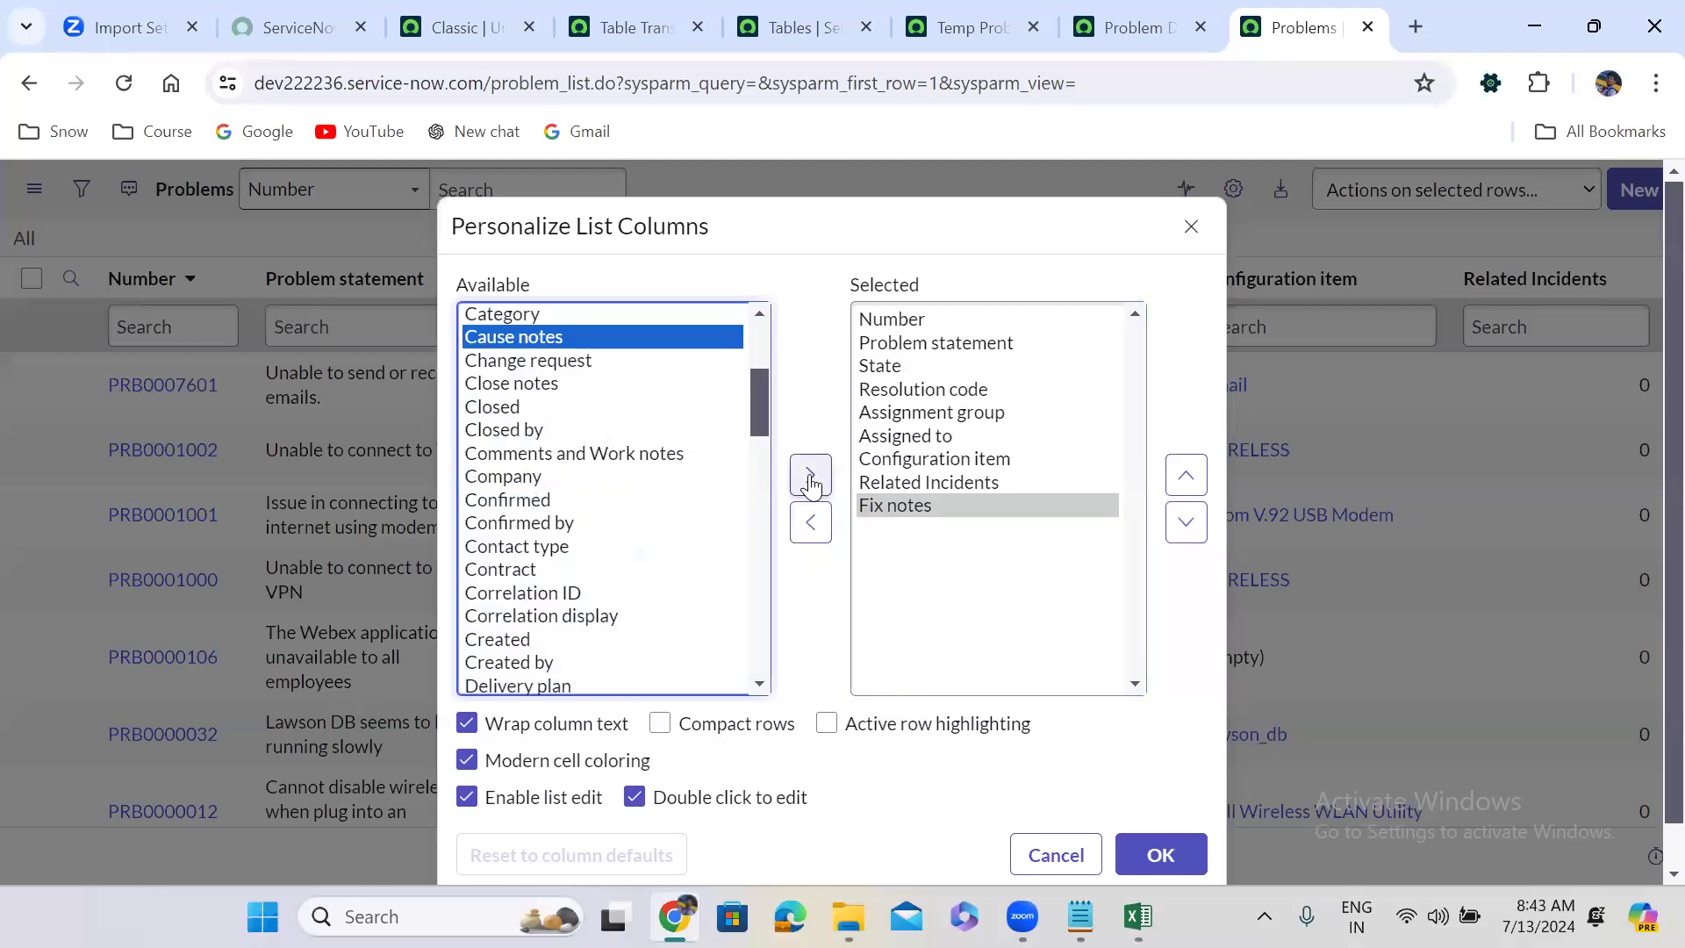
pyautogui.click(810, 477)
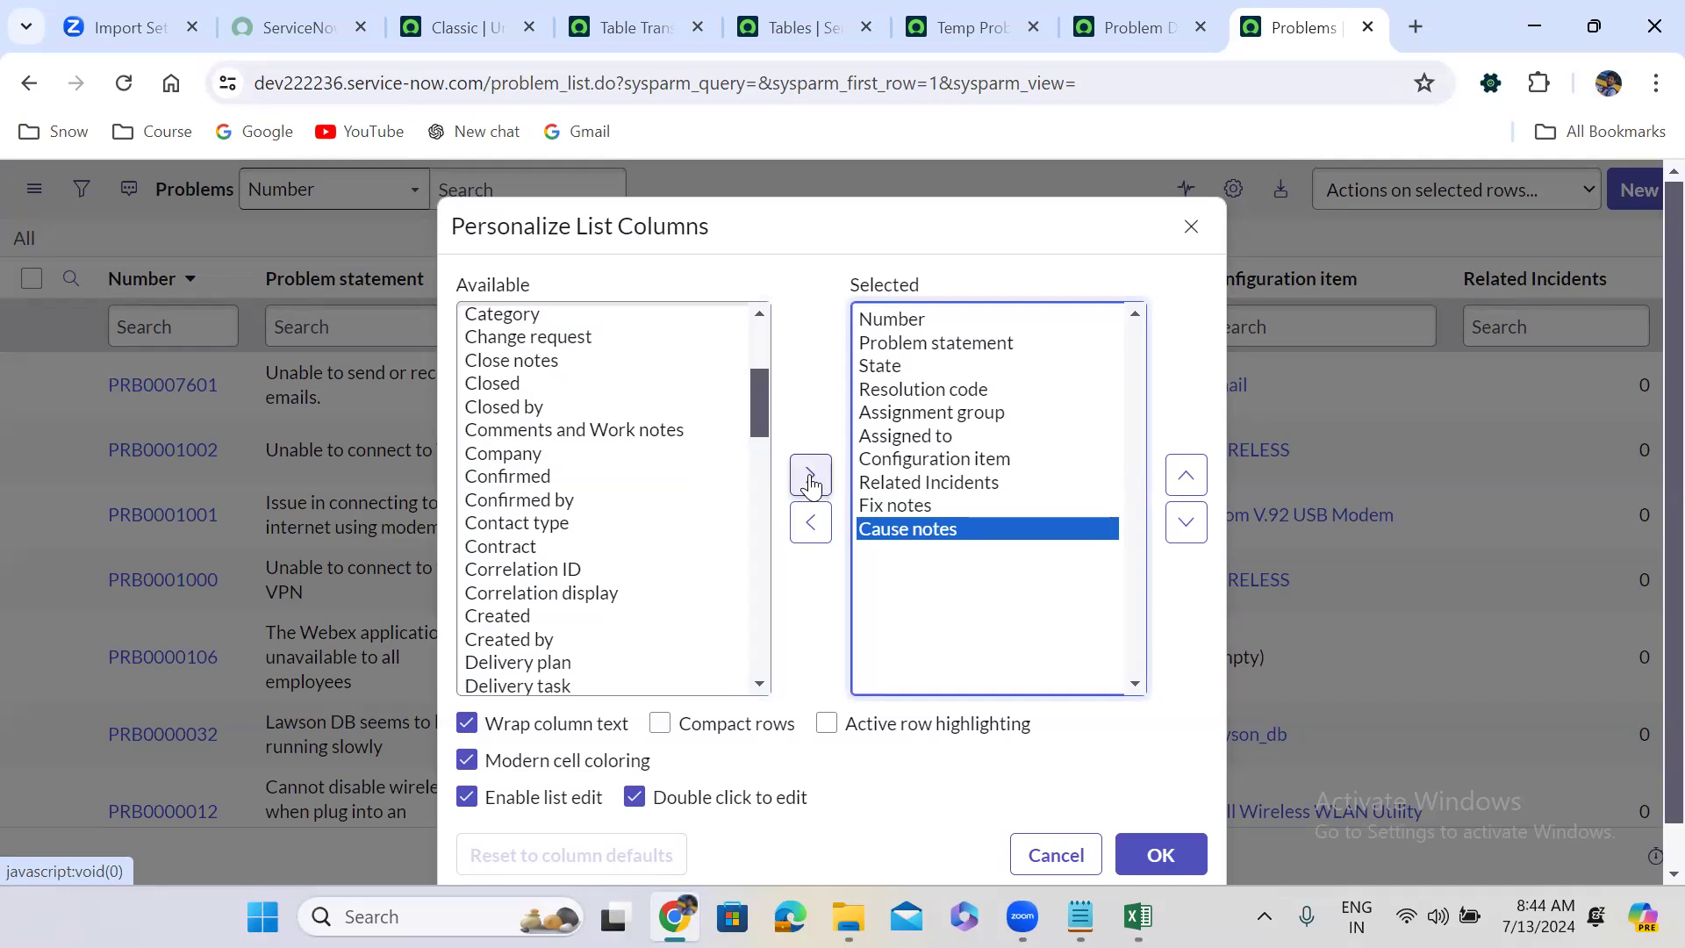
pyautogui.click(1174, 856)
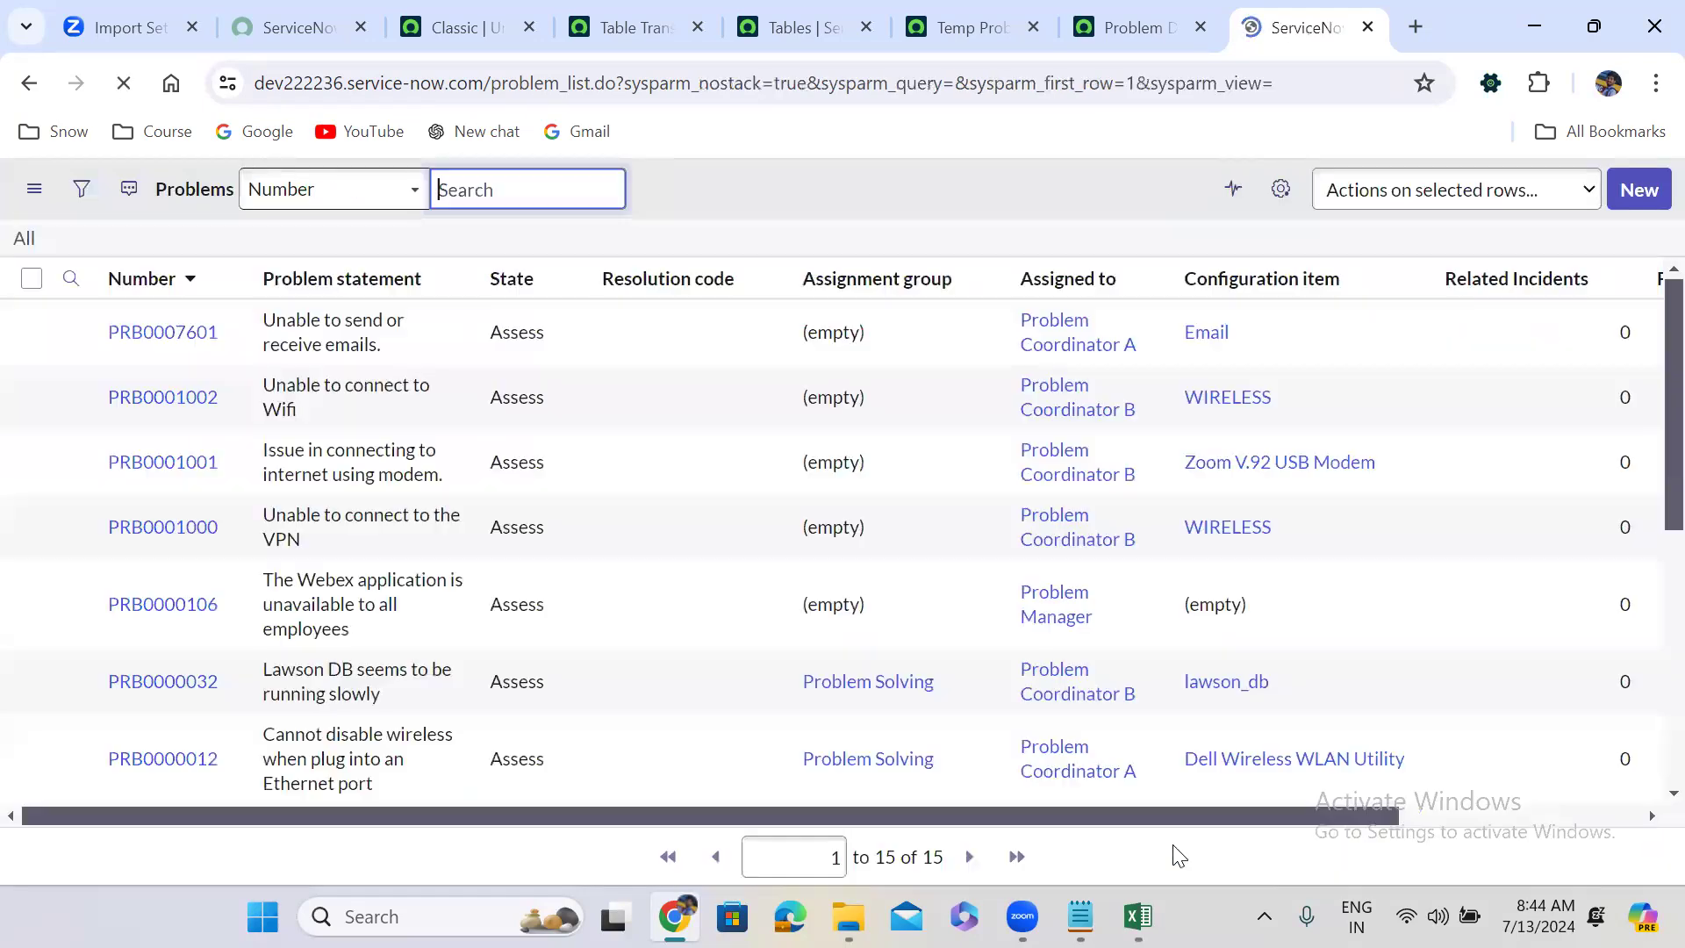
pyautogui.click(1138, 916)
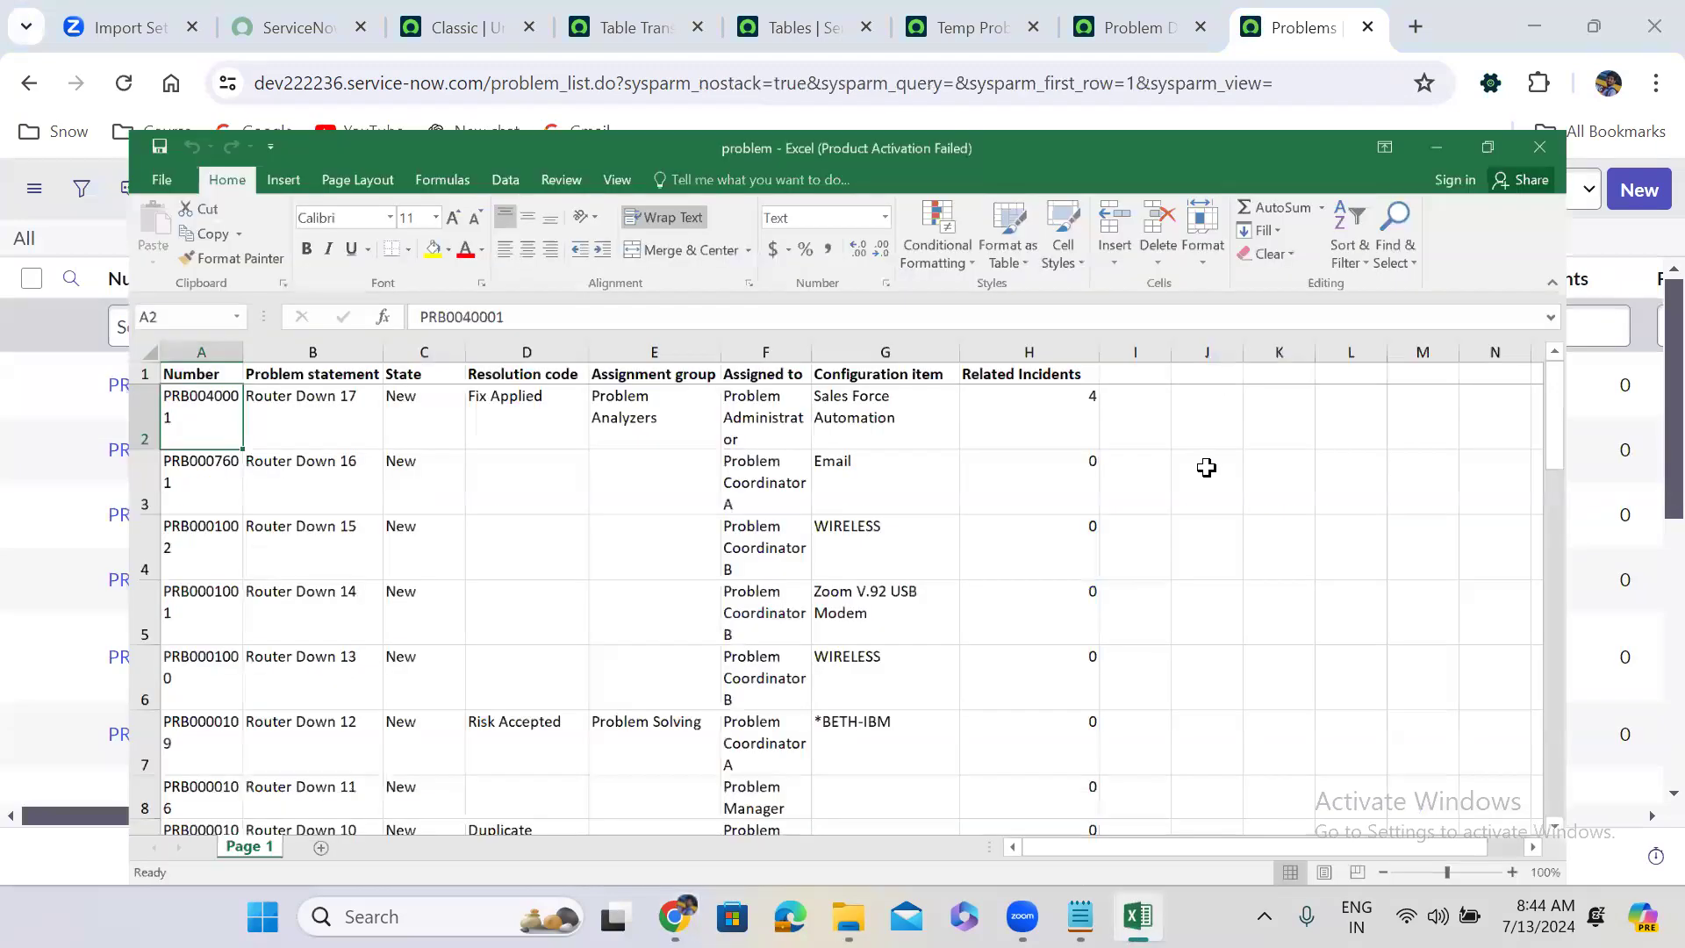
# Add column headers Fix Notes in I1 and bold Cause Notes in J1.
pyautogui.press('super+Up')
pyautogui.click(1170, 290)
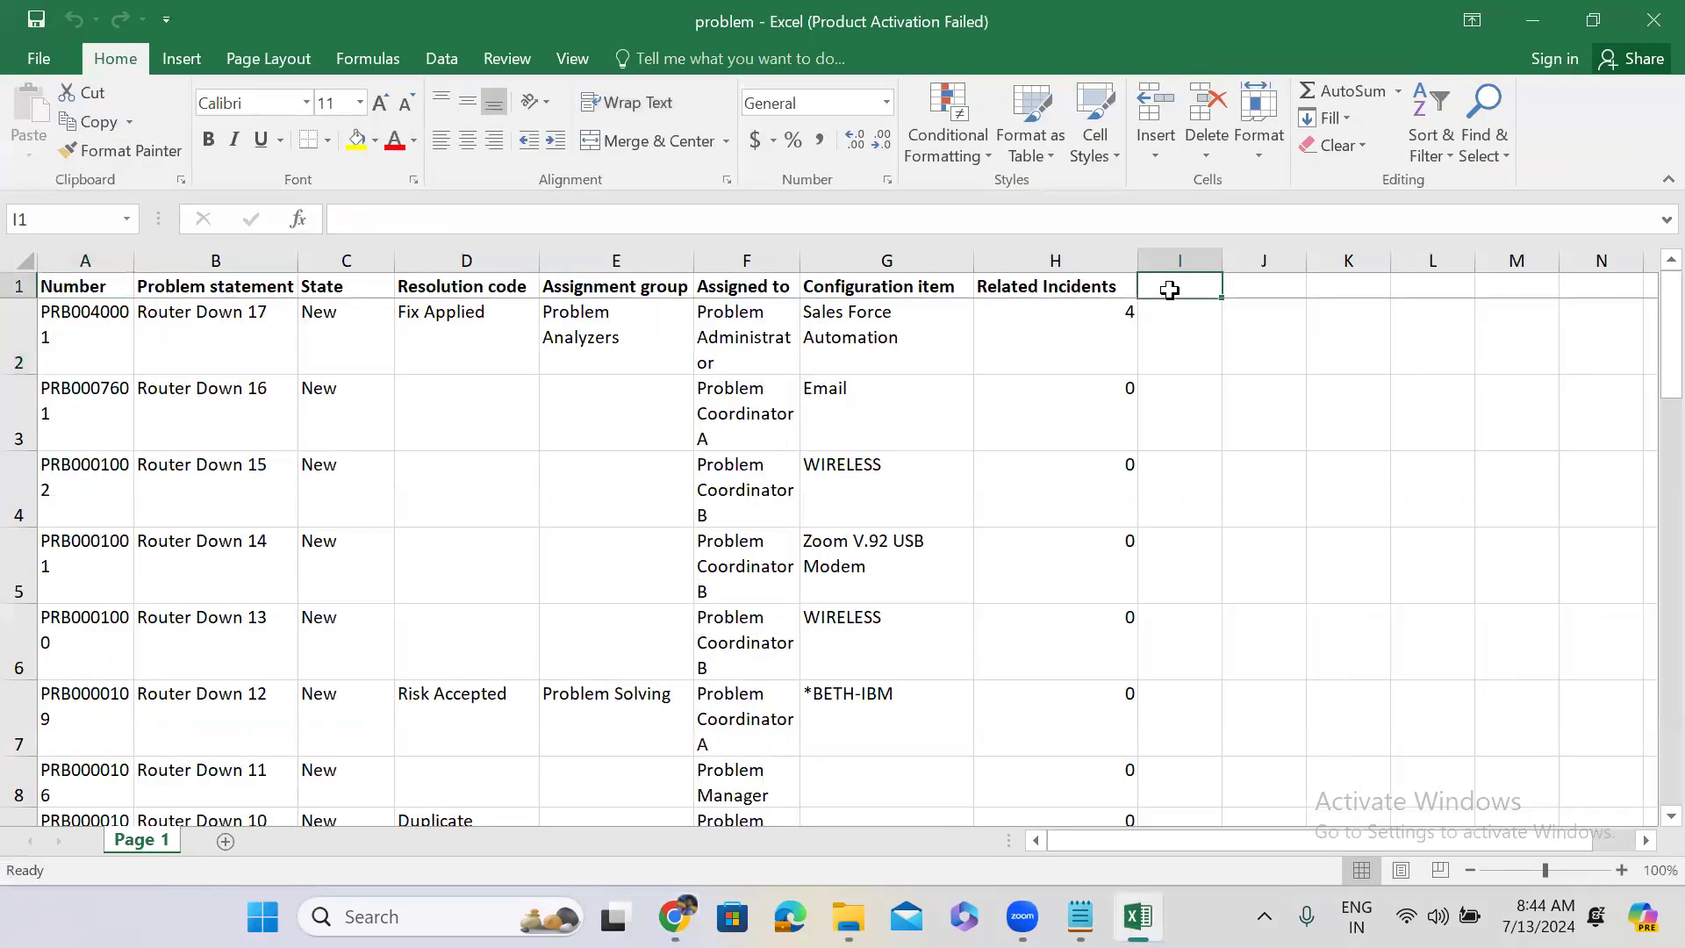
pyautogui.write('Fix Notes')
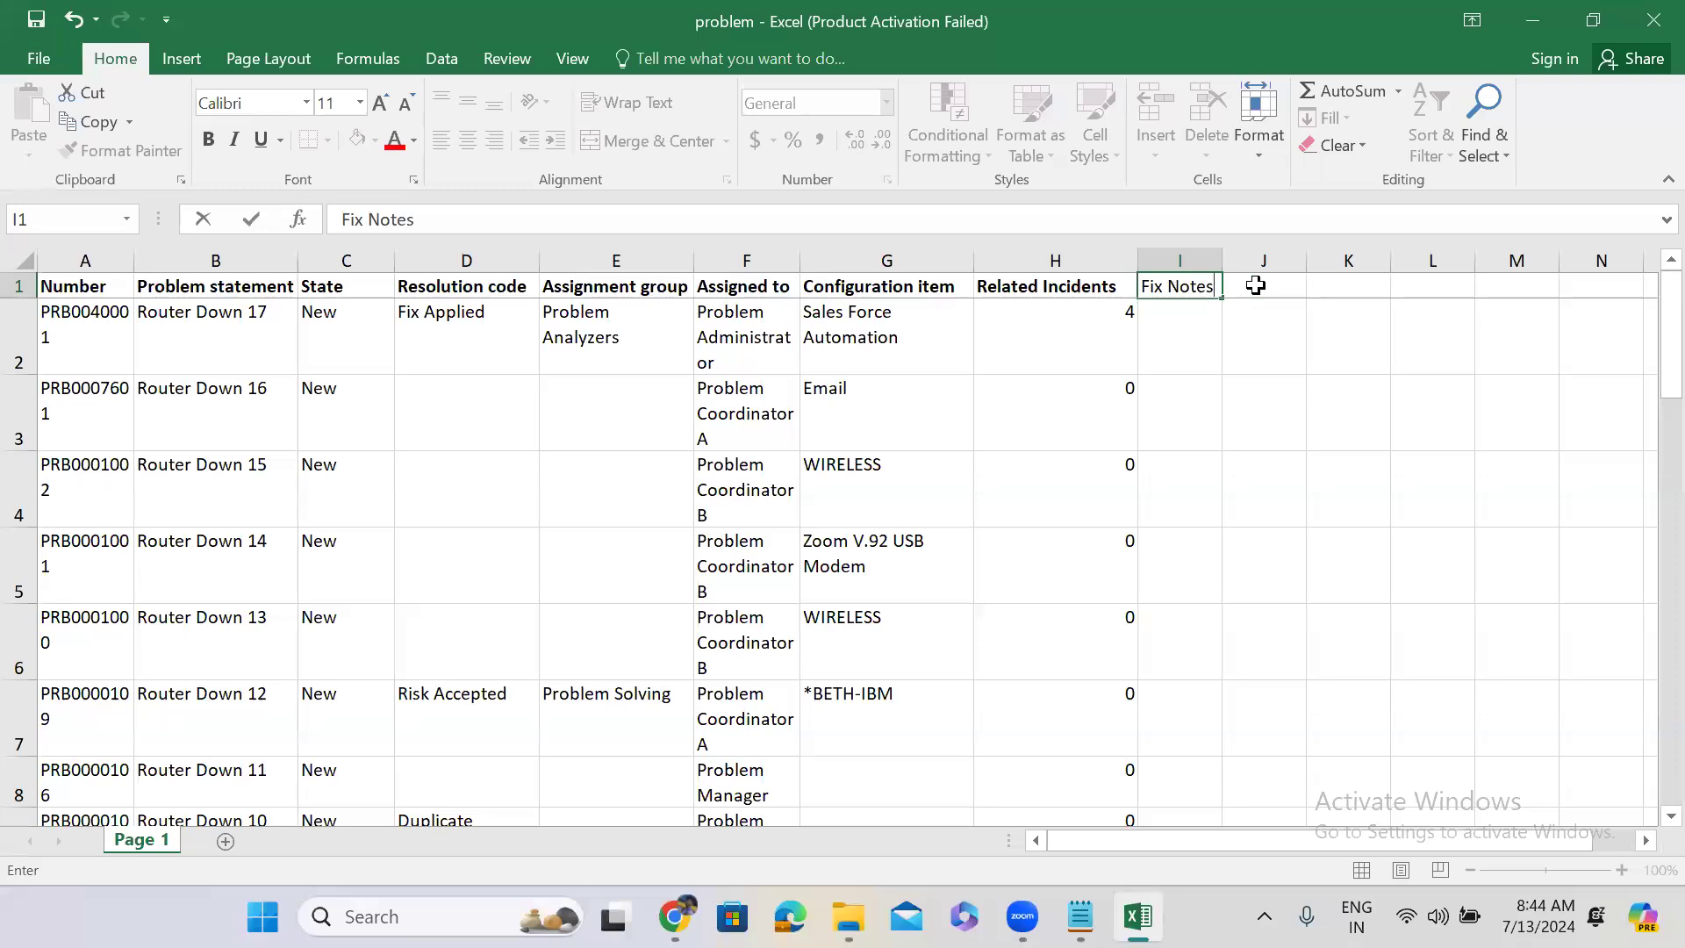
pyautogui.click(1257, 287)
pyautogui.write('Cause Notes')
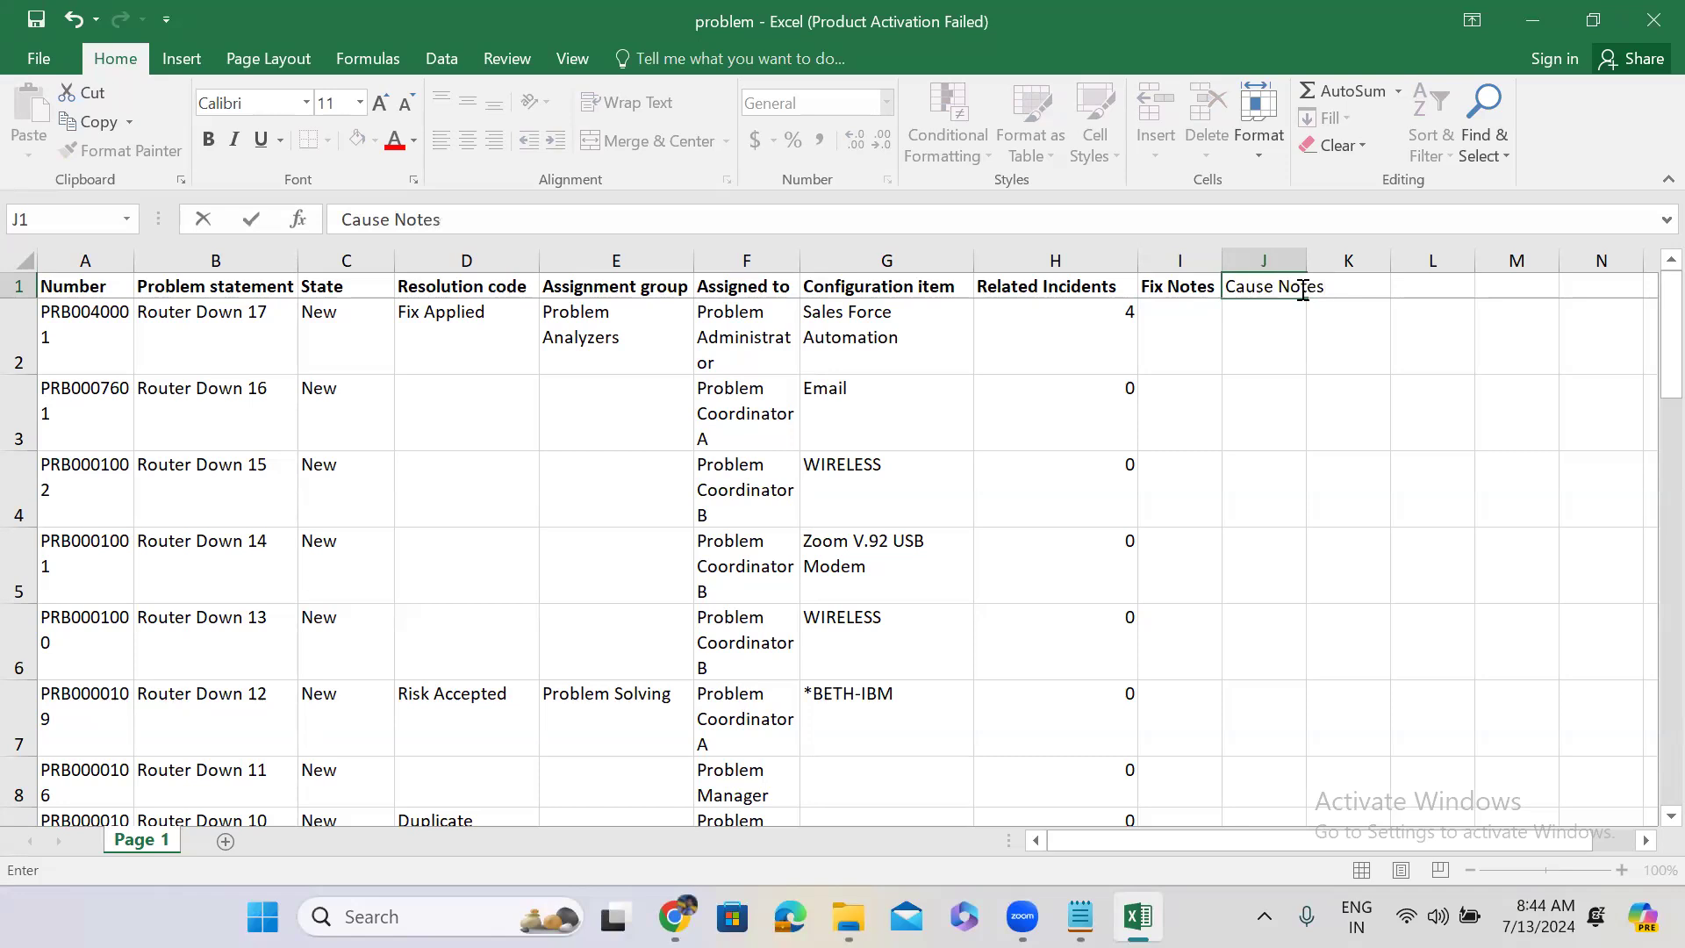
pyautogui.click(1424, 288)
pyautogui.click(1298, 287)
pyautogui.hotkey('ctrl', 'b')
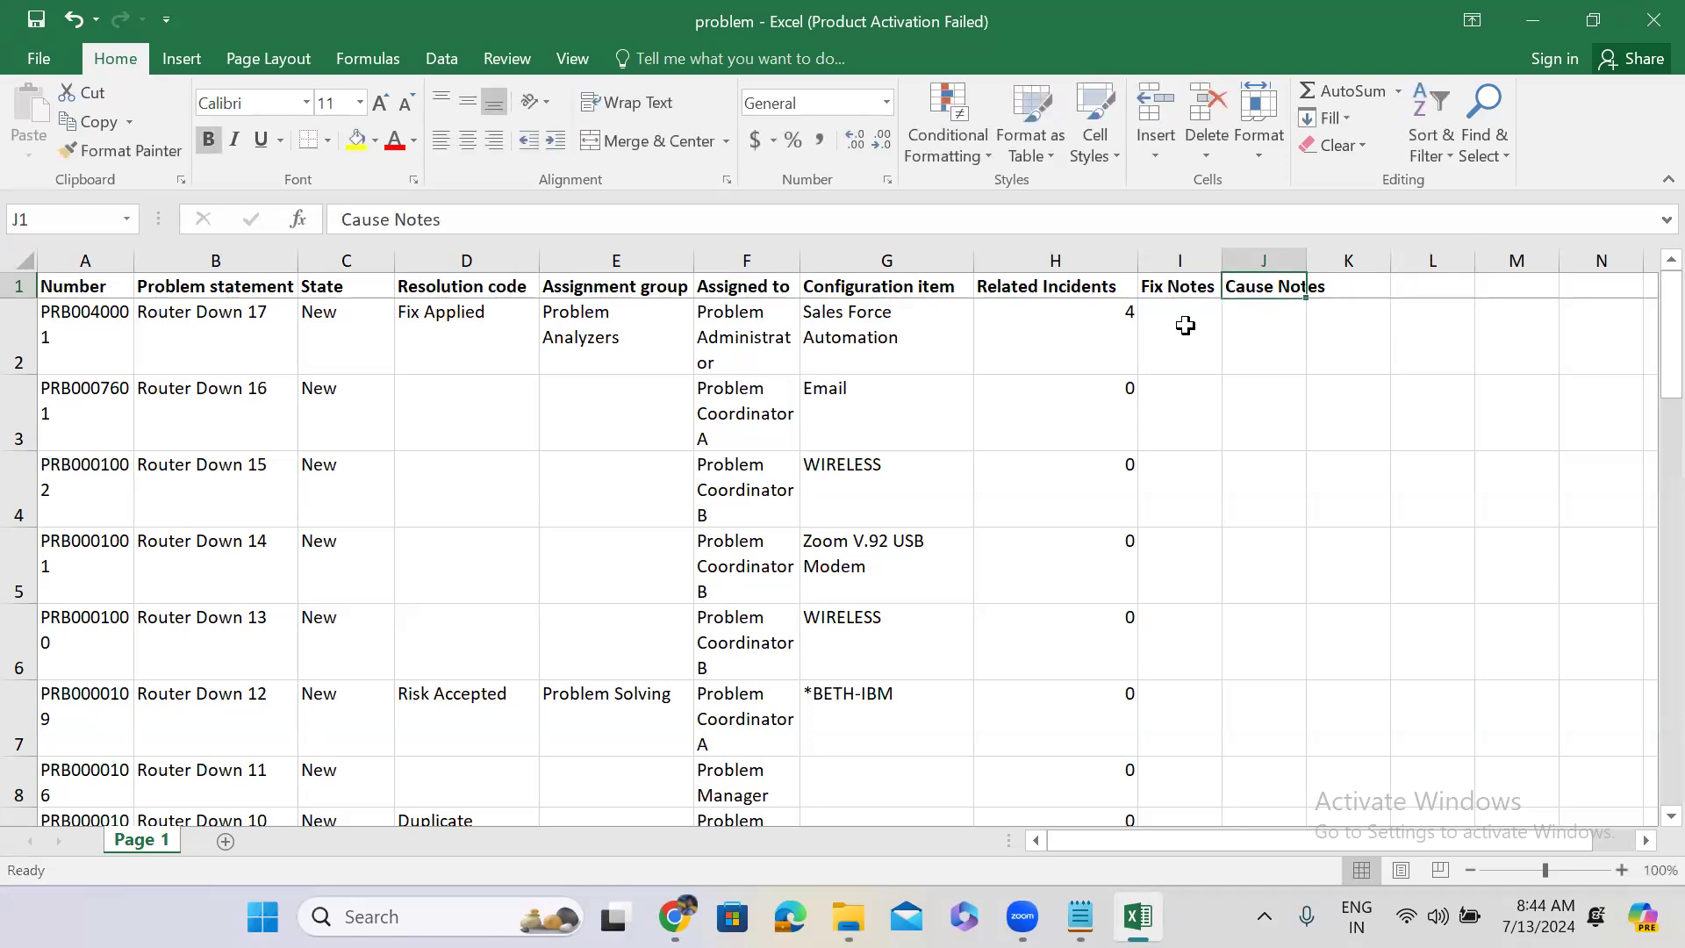
# Fill 'test' down I2:I26 and 'Test' through J2:J26, then minimize the workbook.
pyautogui.click(1186, 326)
pyautogui.write('te')
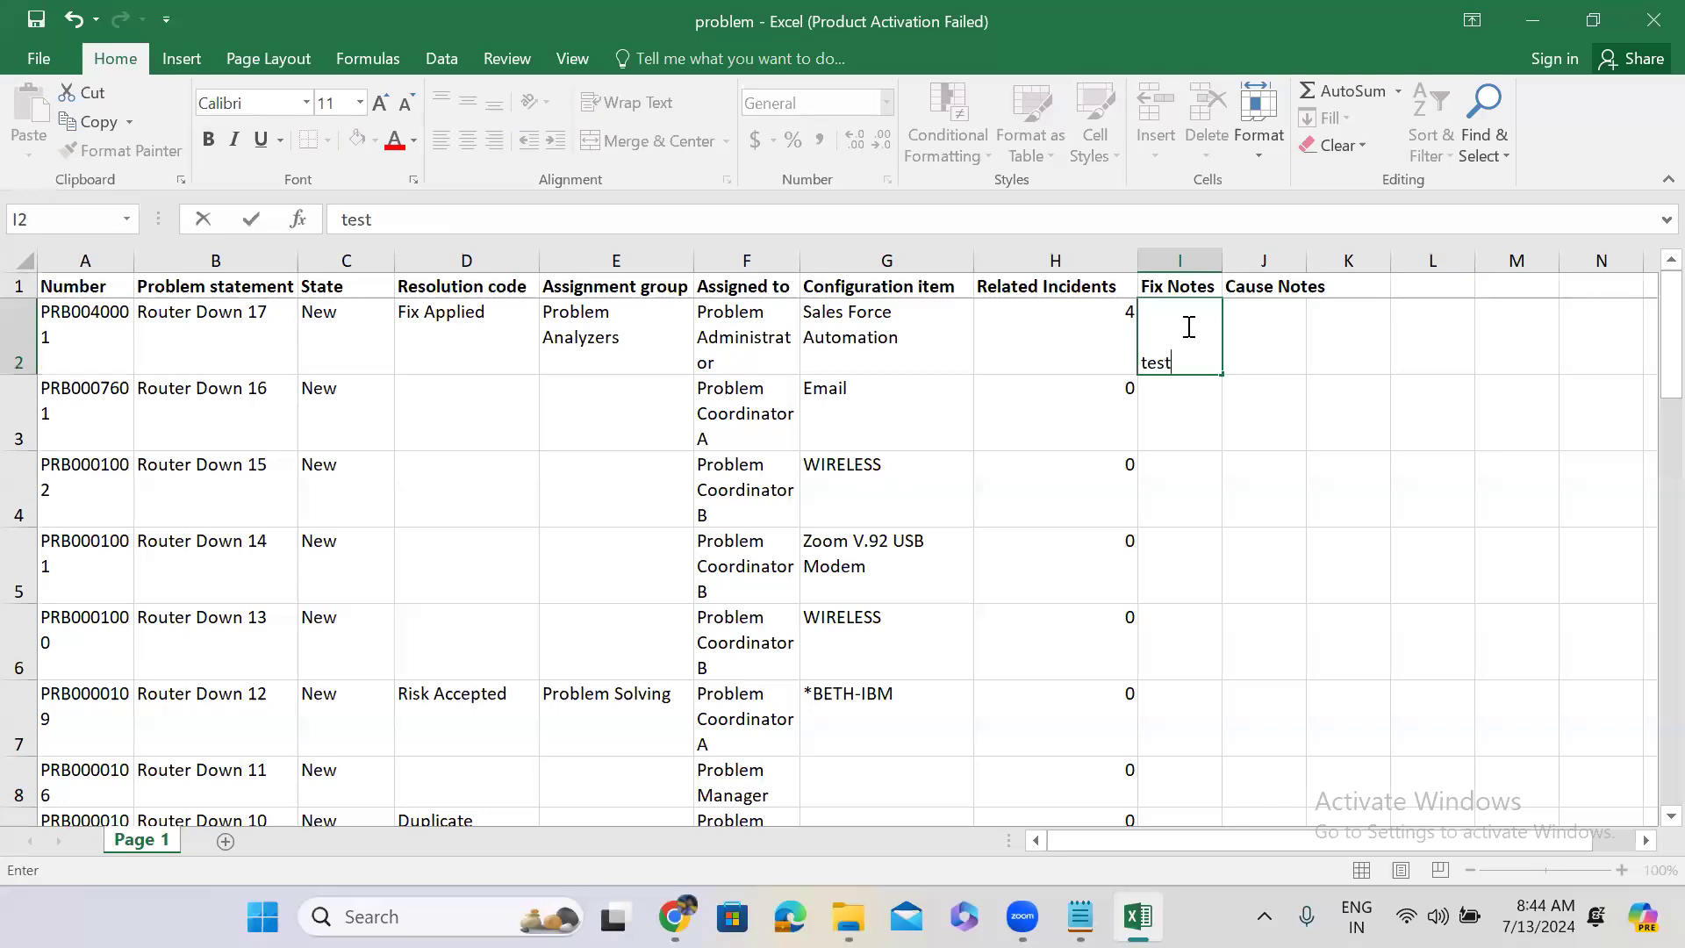
pyautogui.write('st')
pyautogui.moveTo(1224, 373); pyautogui.dragTo(1227, 764)
pyautogui.moveTo(1226, 610); pyautogui.dragTo(1226, 725)
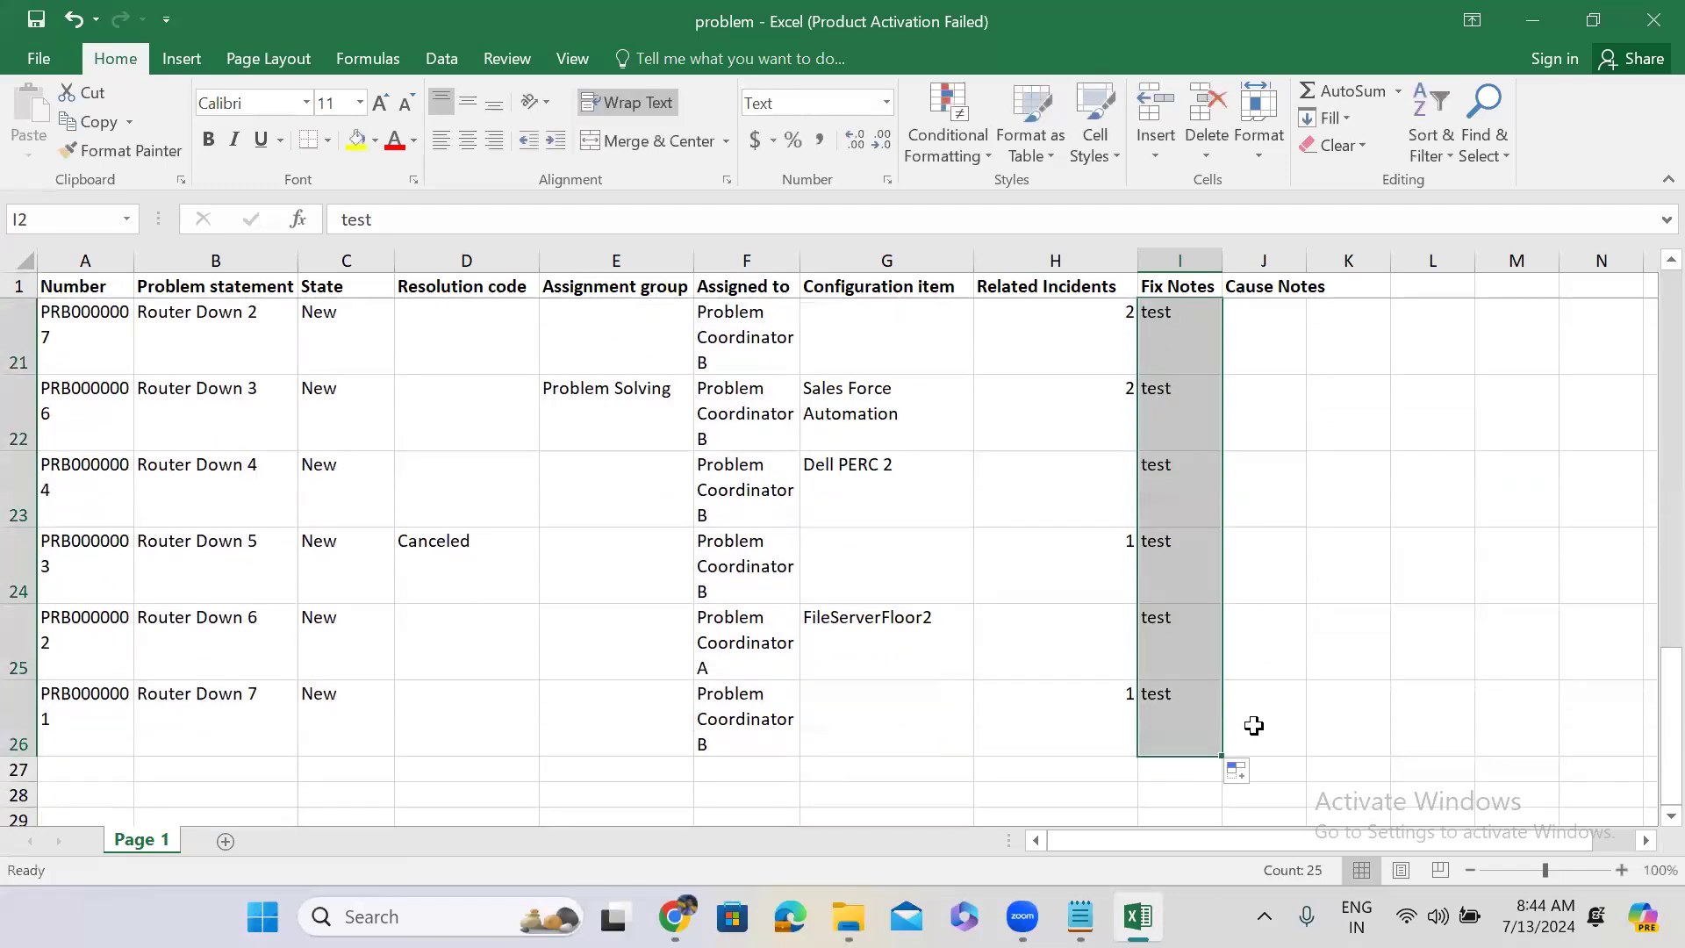
pyautogui.click(1260, 726)
pyautogui.write('Test')
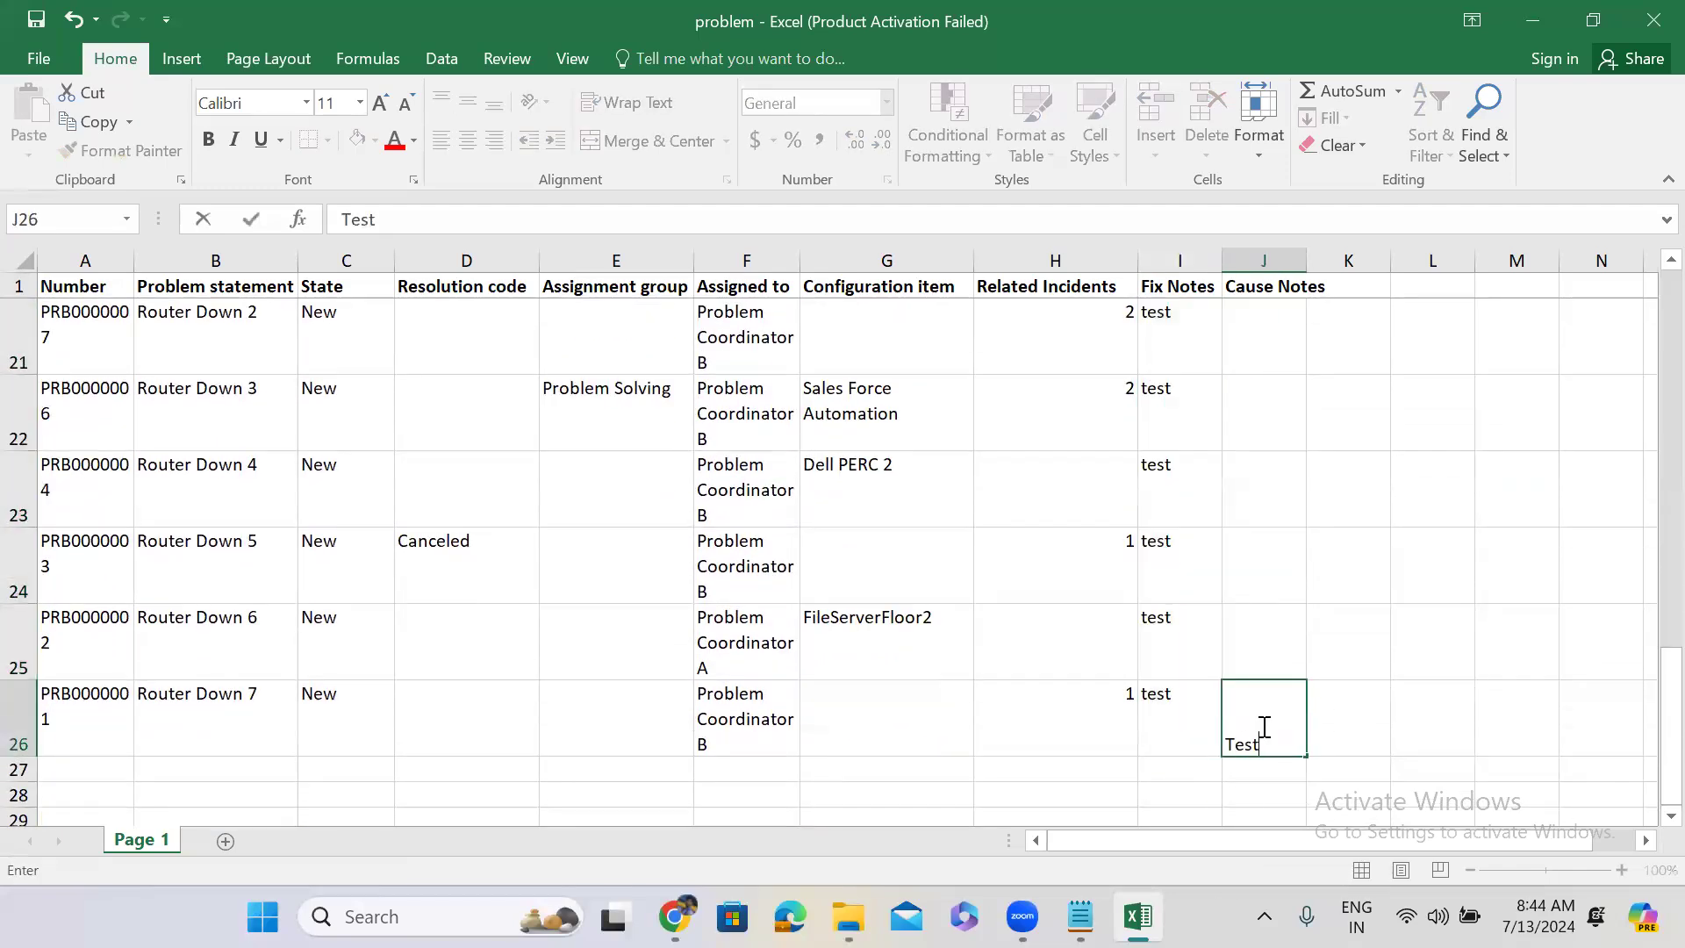
pyautogui.click(1246, 632)
pyautogui.click(1271, 702)
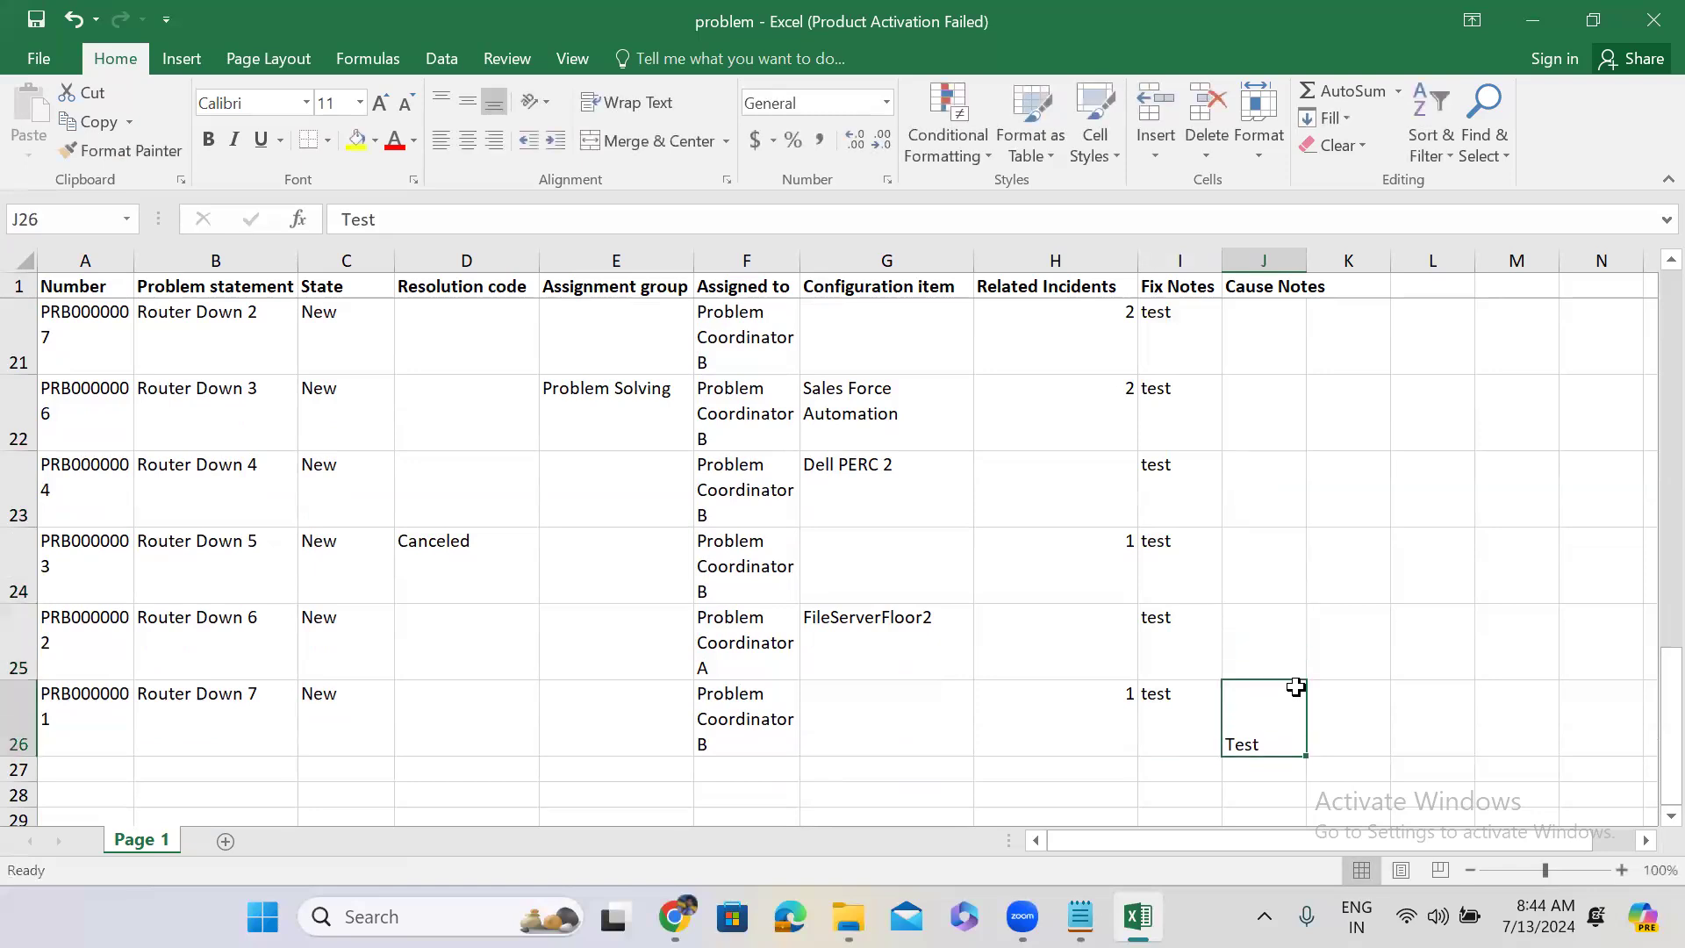
pyautogui.moveTo(1301, 681); pyautogui.dragTo(1255, 328)
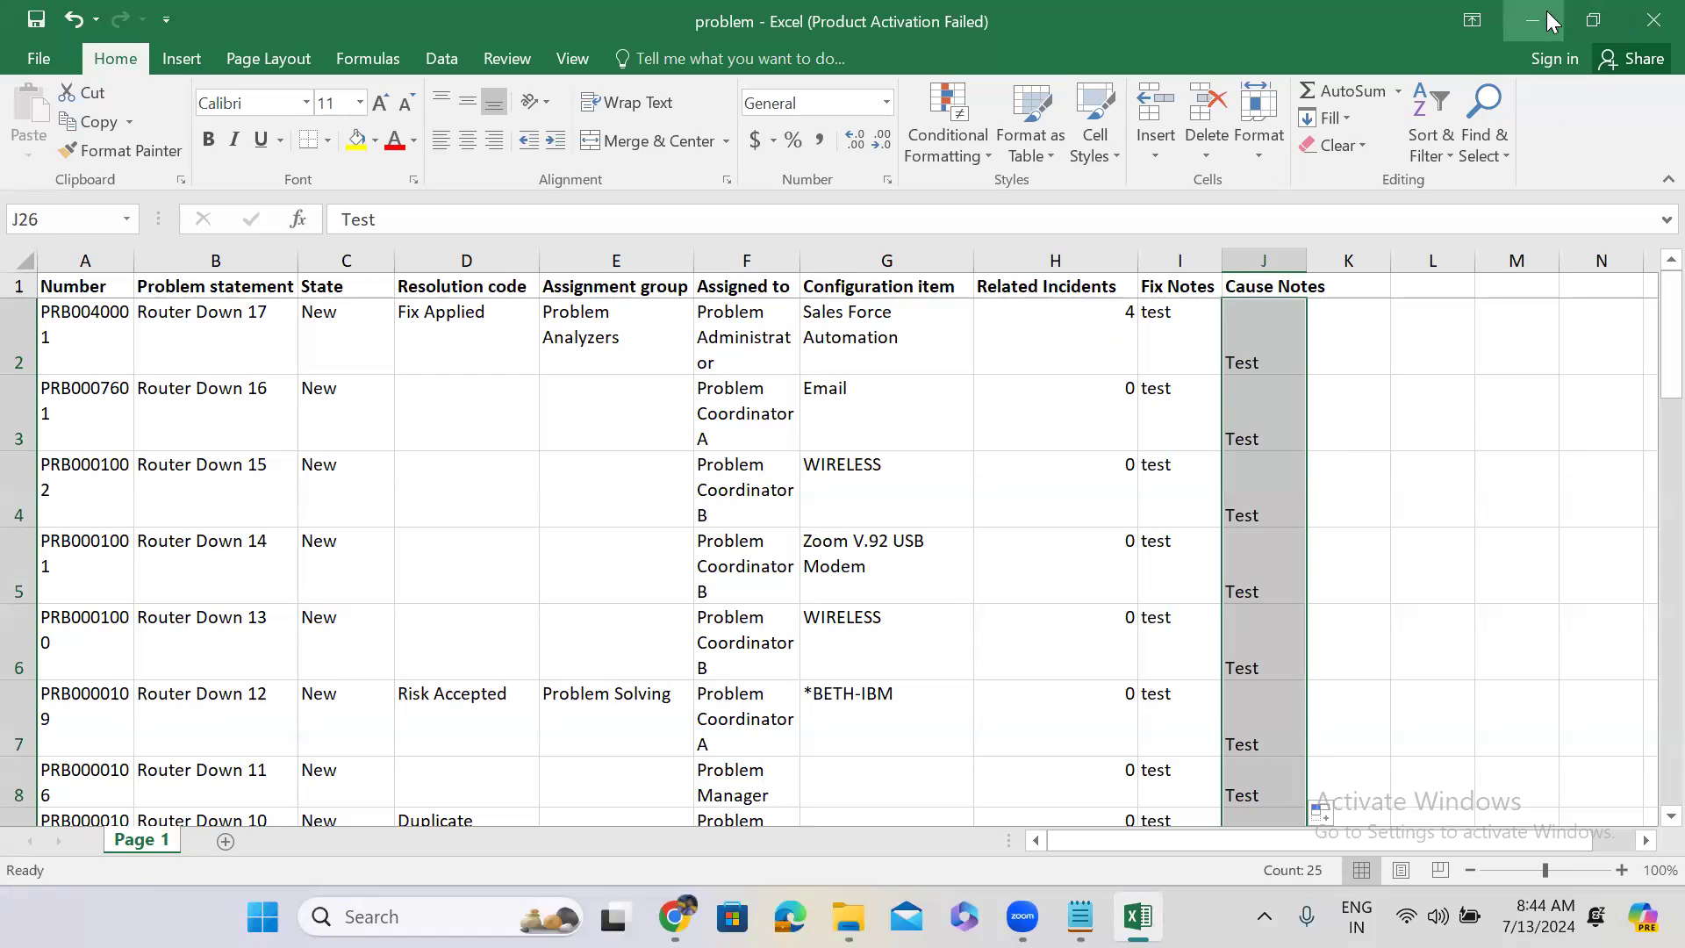
pyautogui.click(1593, 19)
# Load problem.xlsx into the existing Temp Problem import table through Load Data and submit.
pyautogui.click(463, 11)
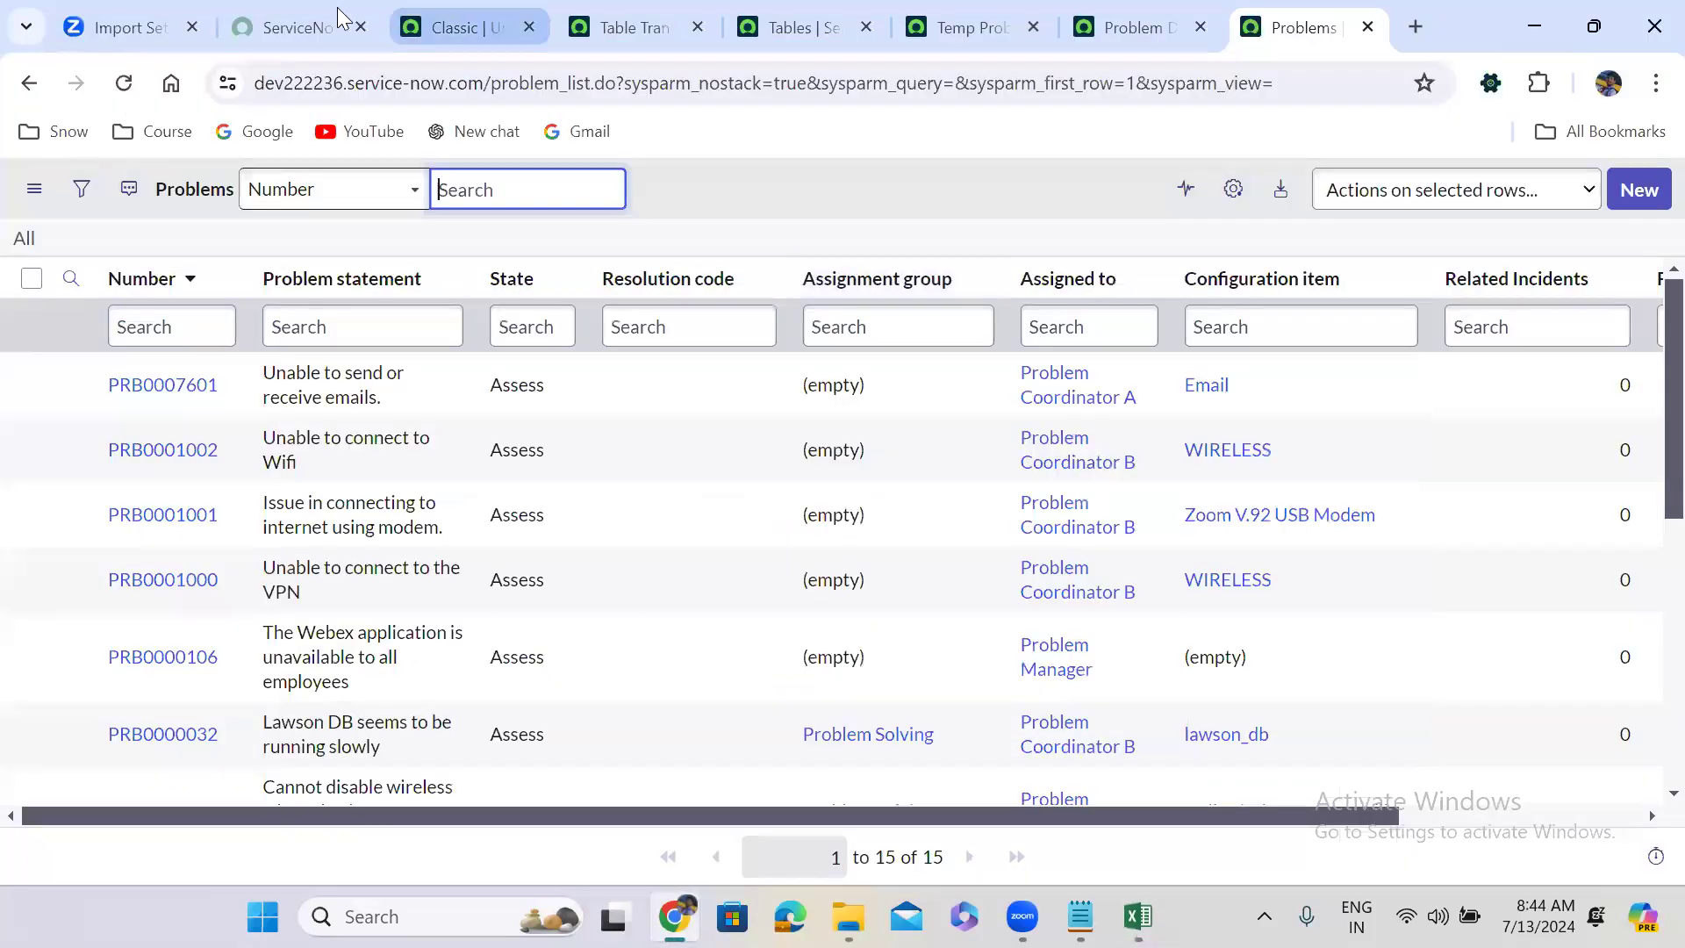
pyautogui.click(463, 26)
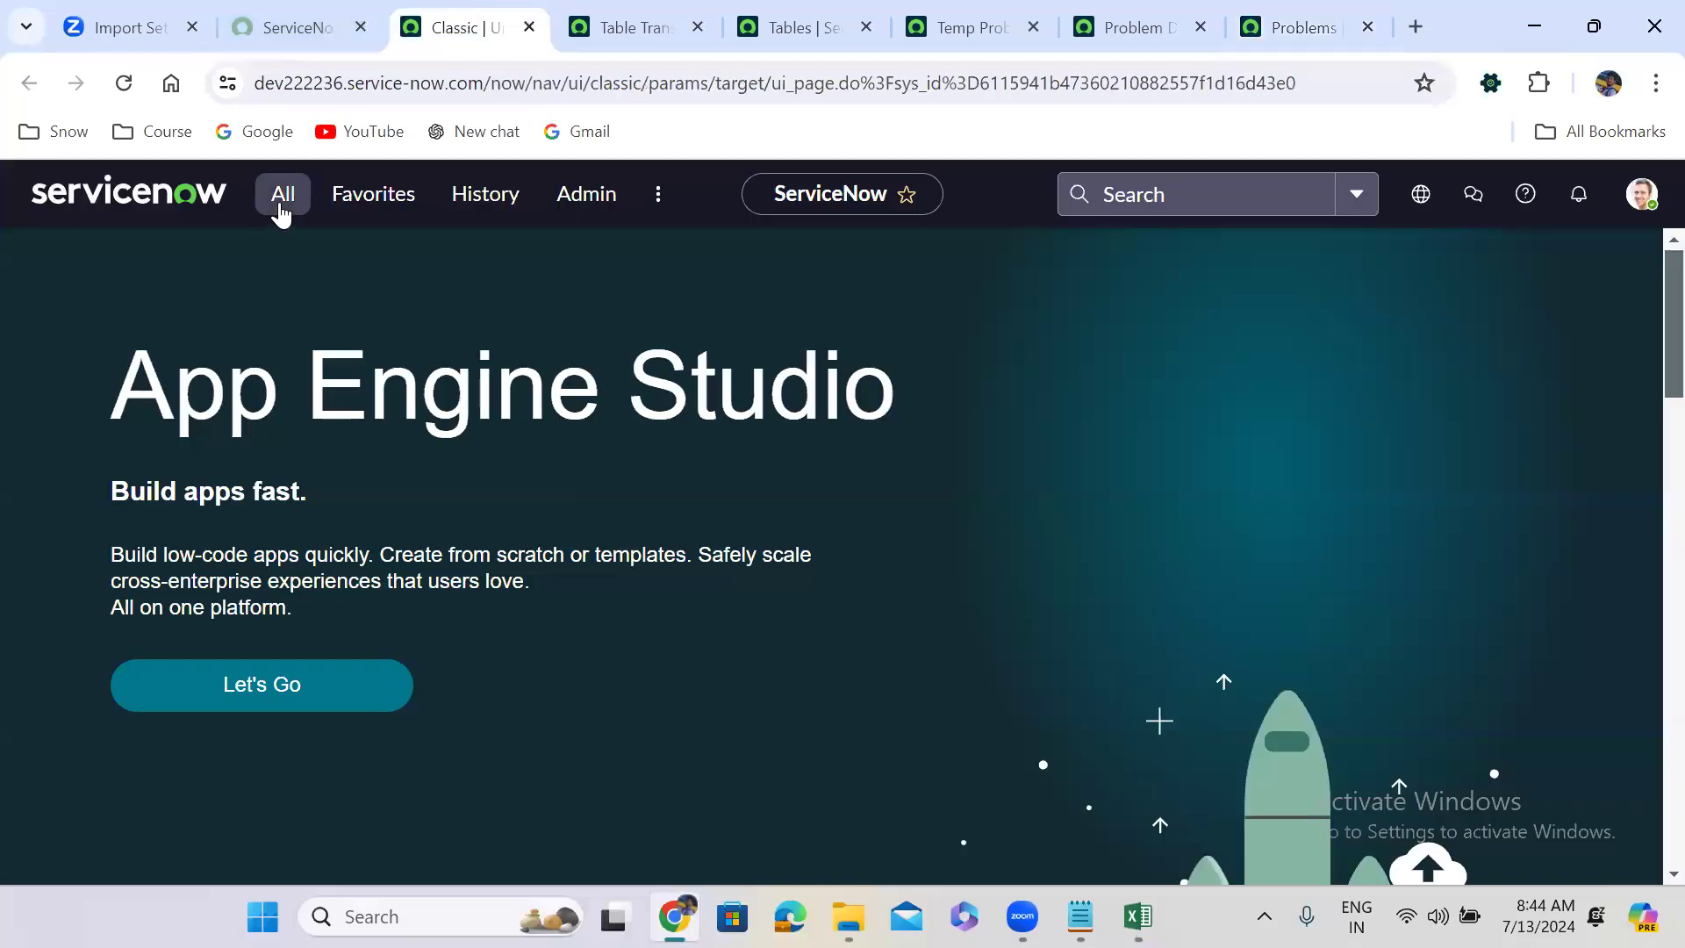
pyautogui.click(281, 211)
pyautogui.write('lo')
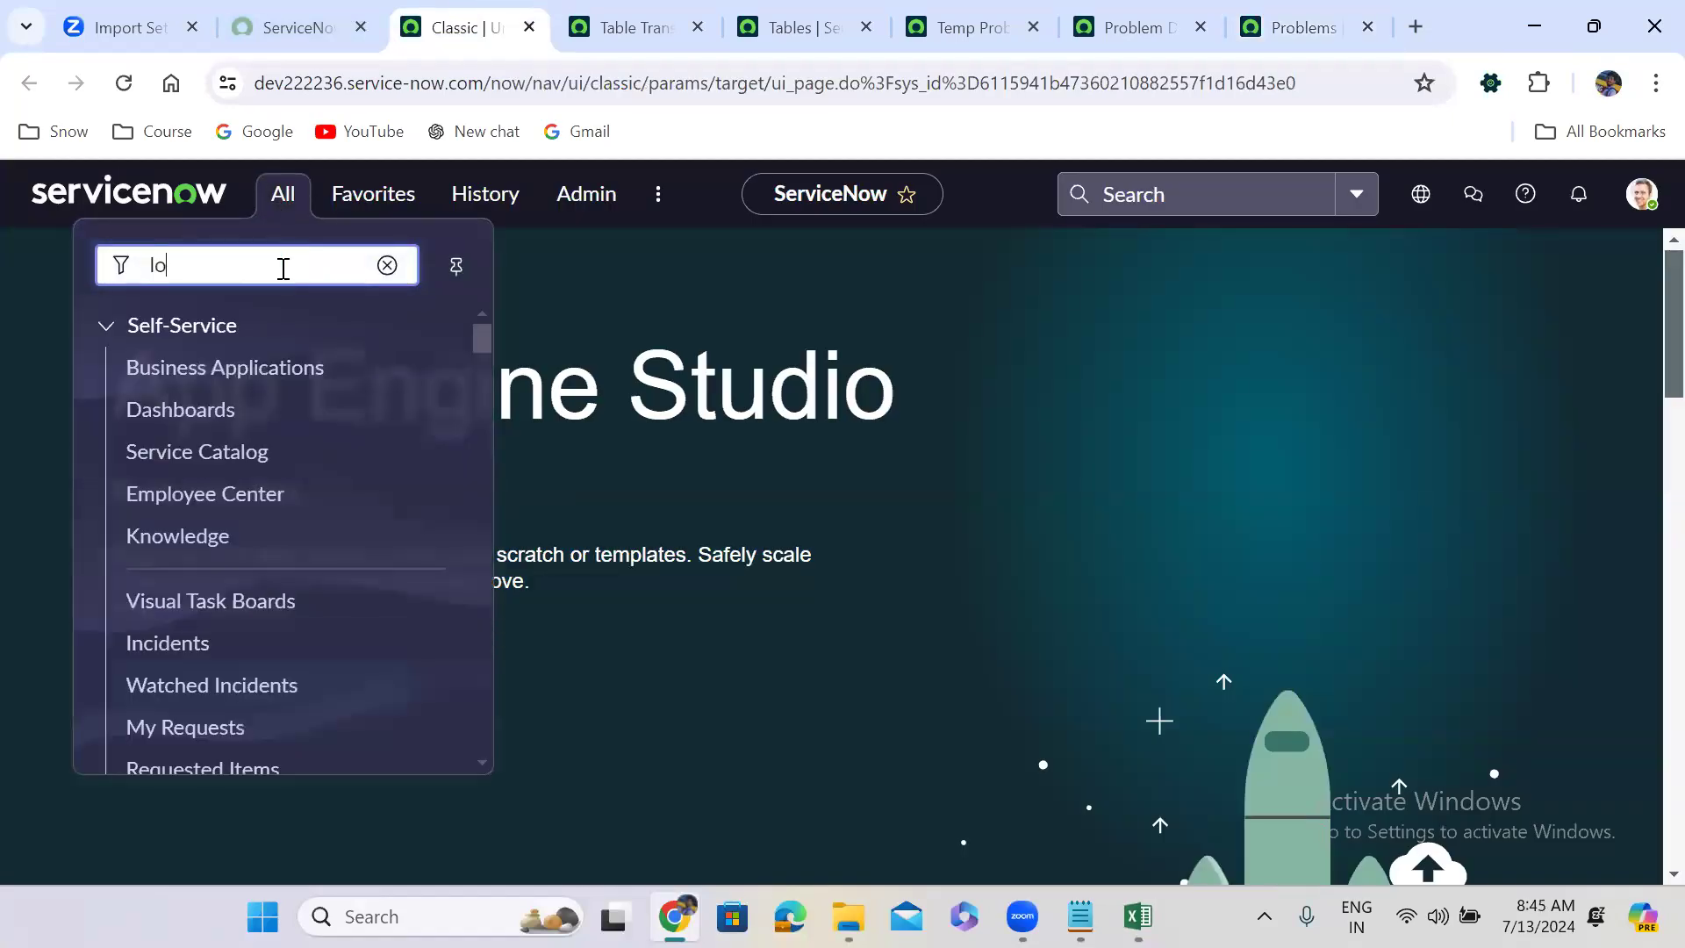
pyautogui.write('ad data')
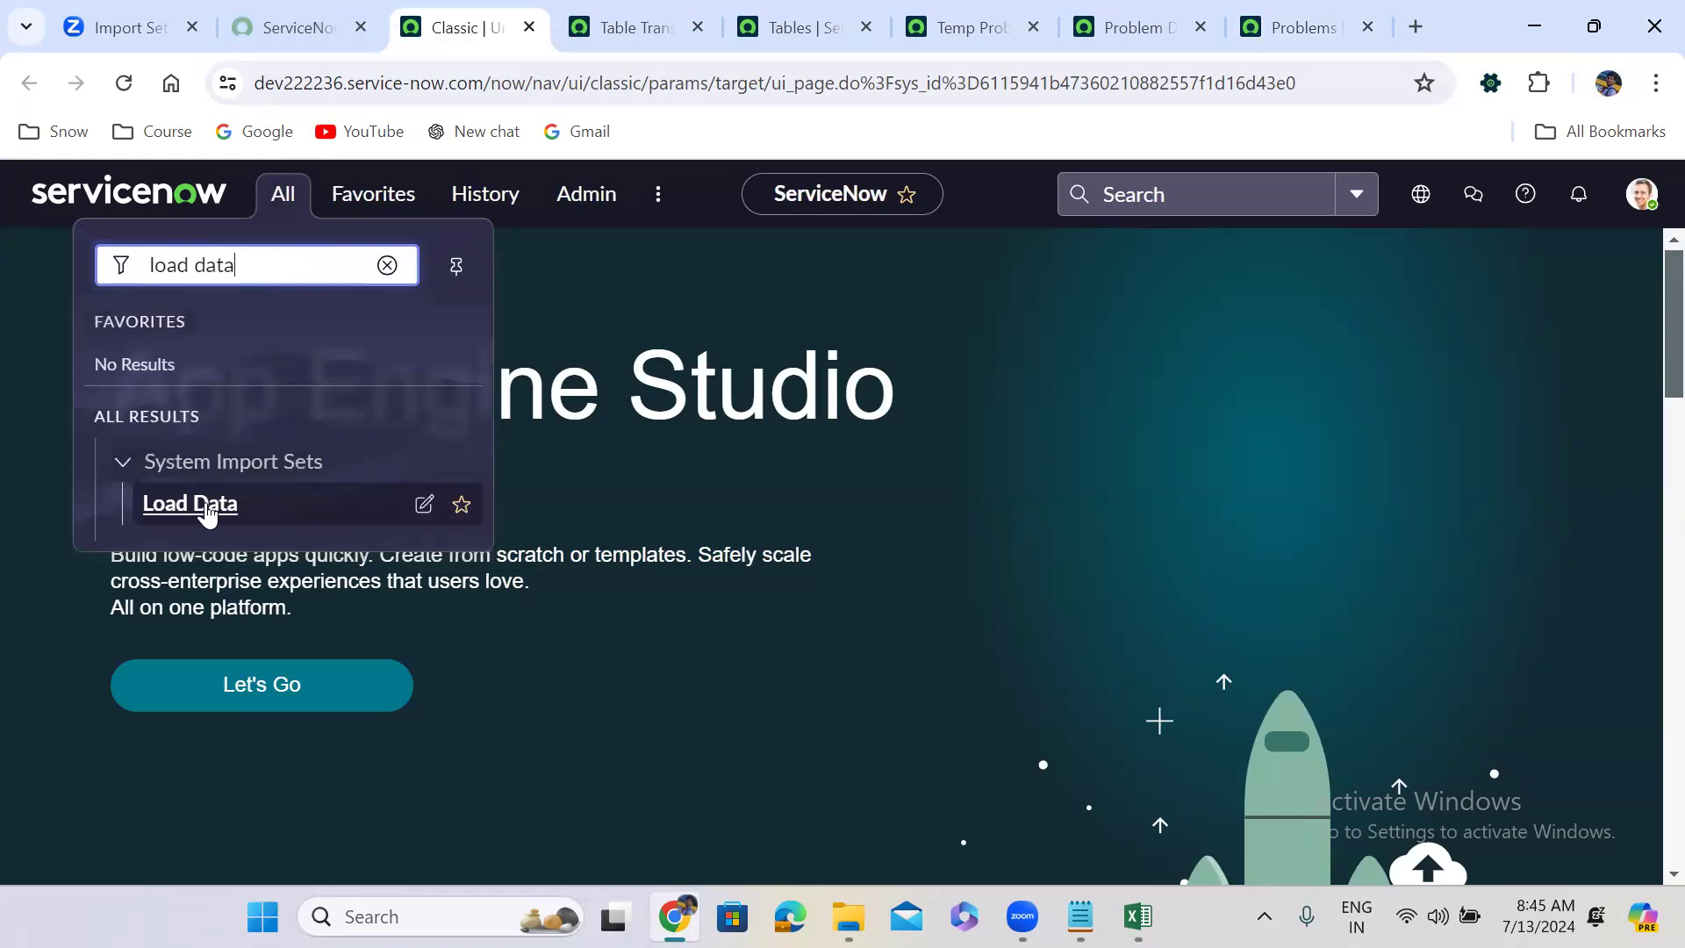
pyautogui.click(201, 502)
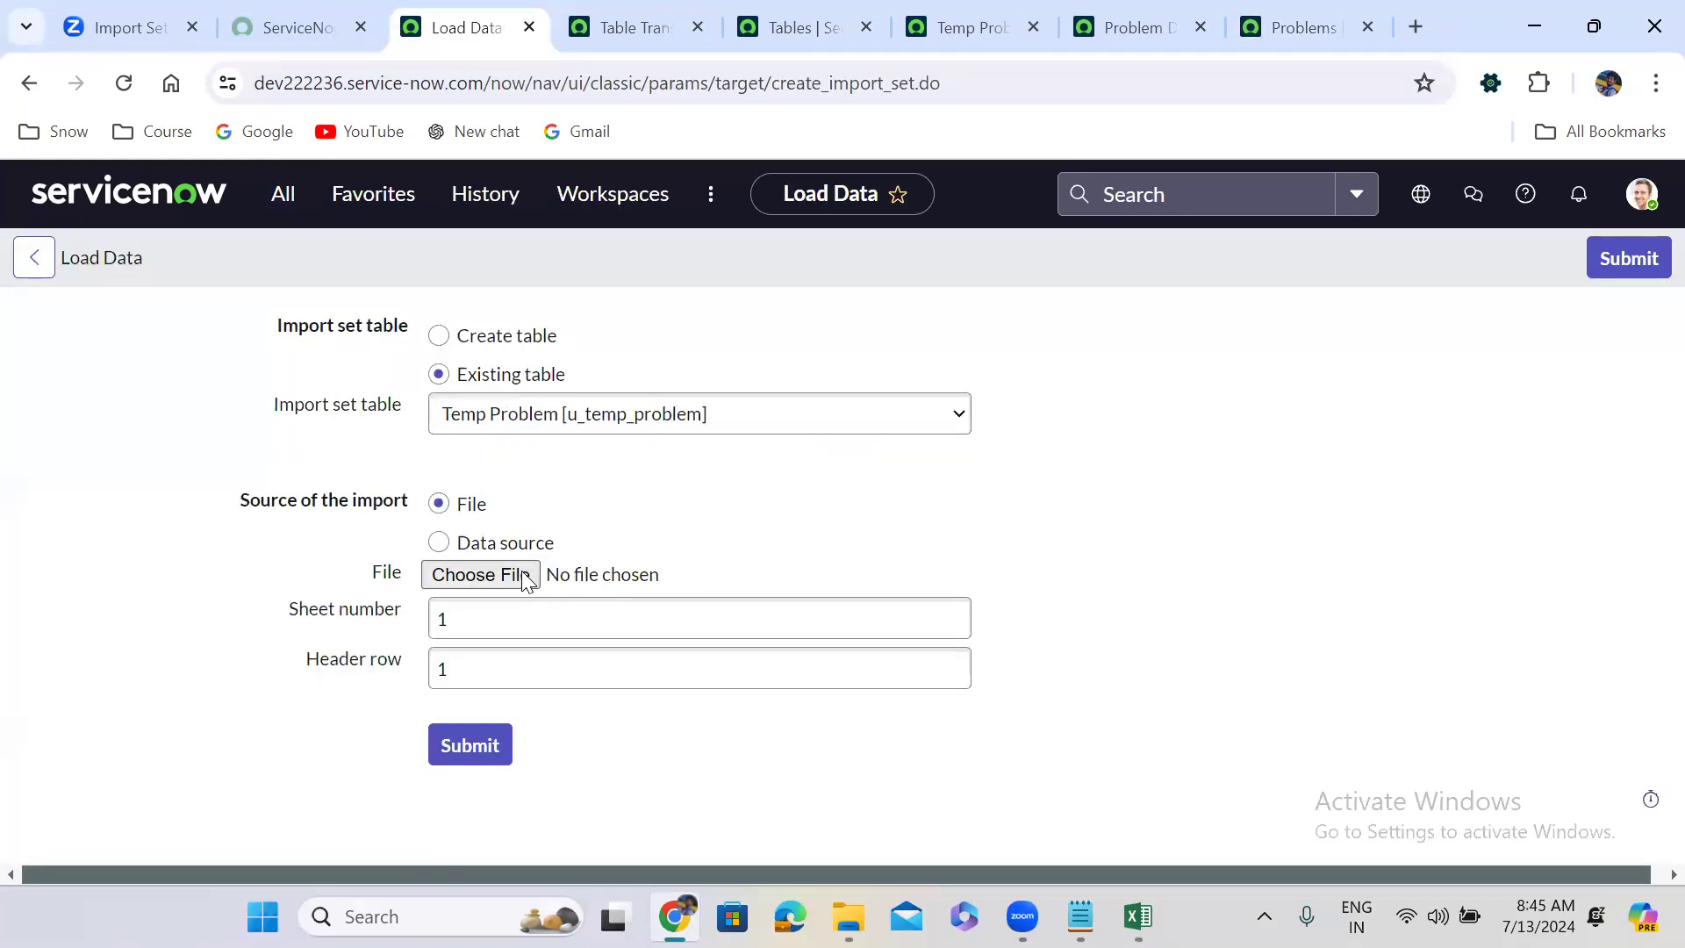
pyautogui.click(512, 576)
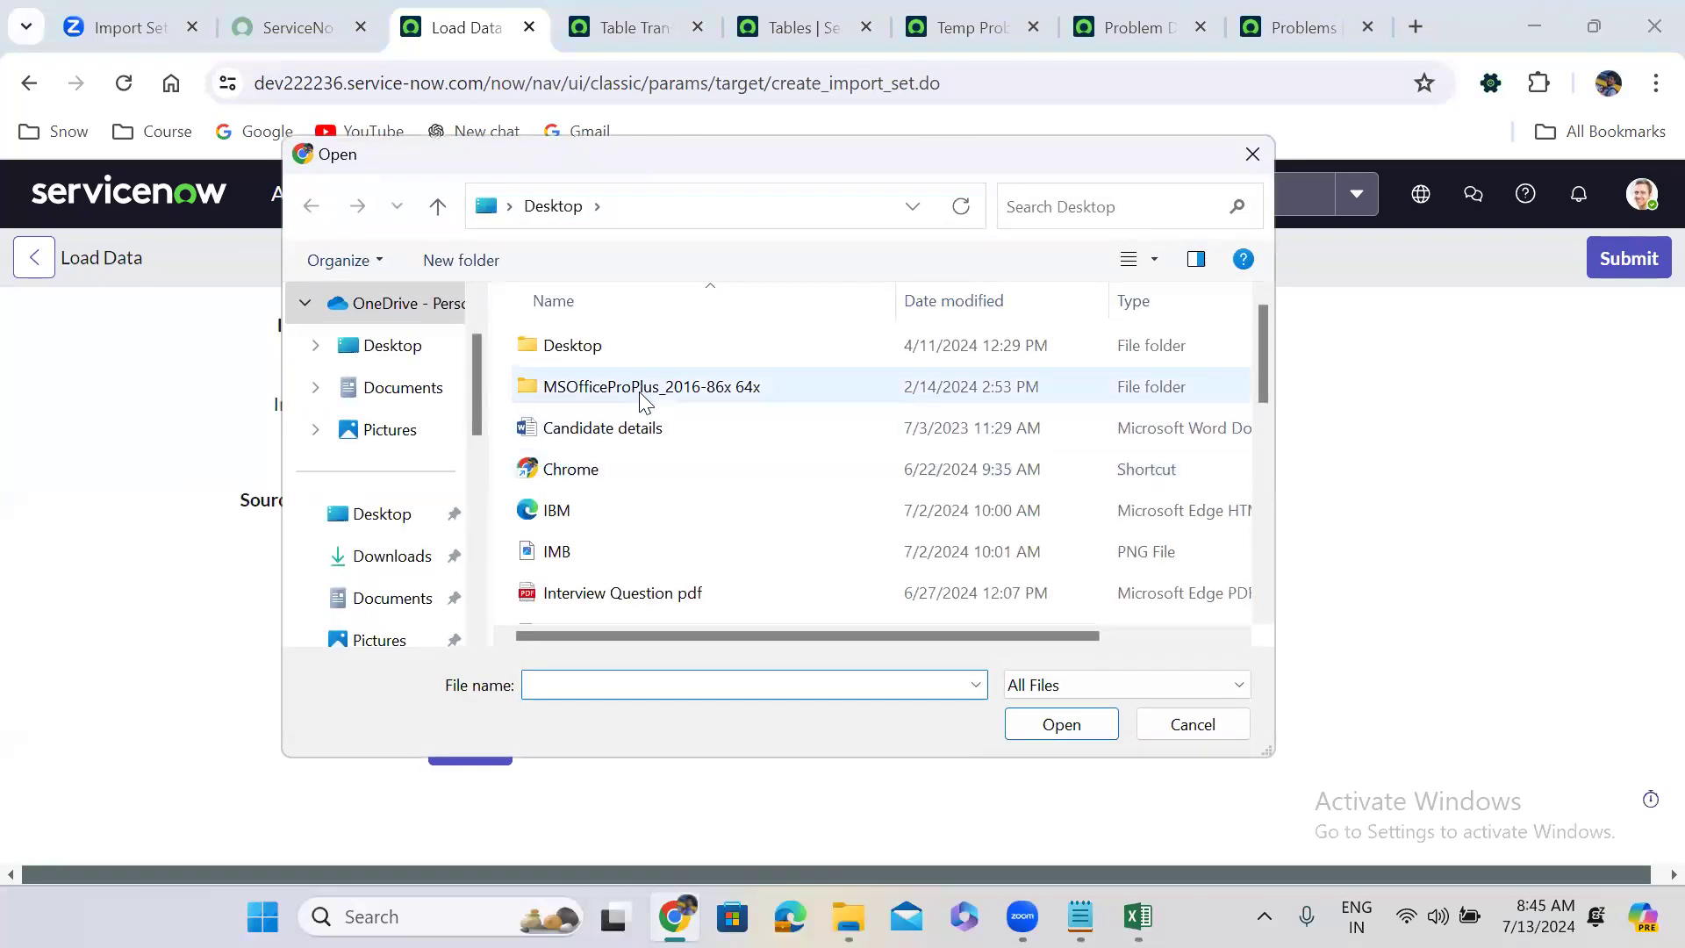
pyautogui.click(1266, 508)
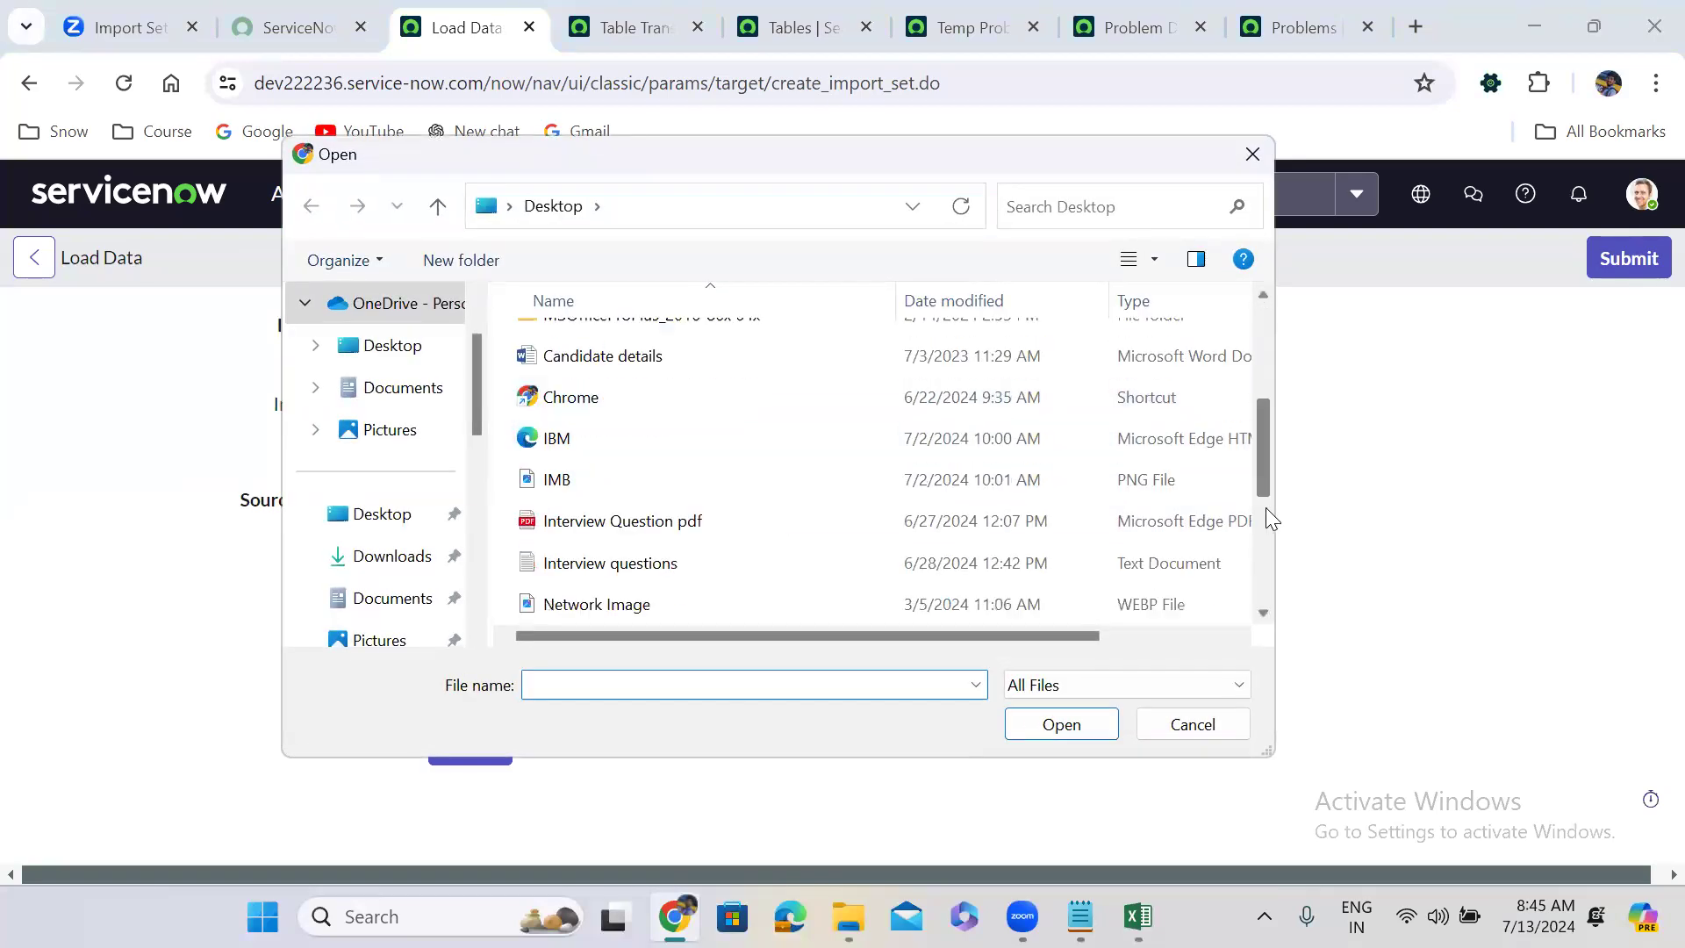
pyautogui.click(688, 464)
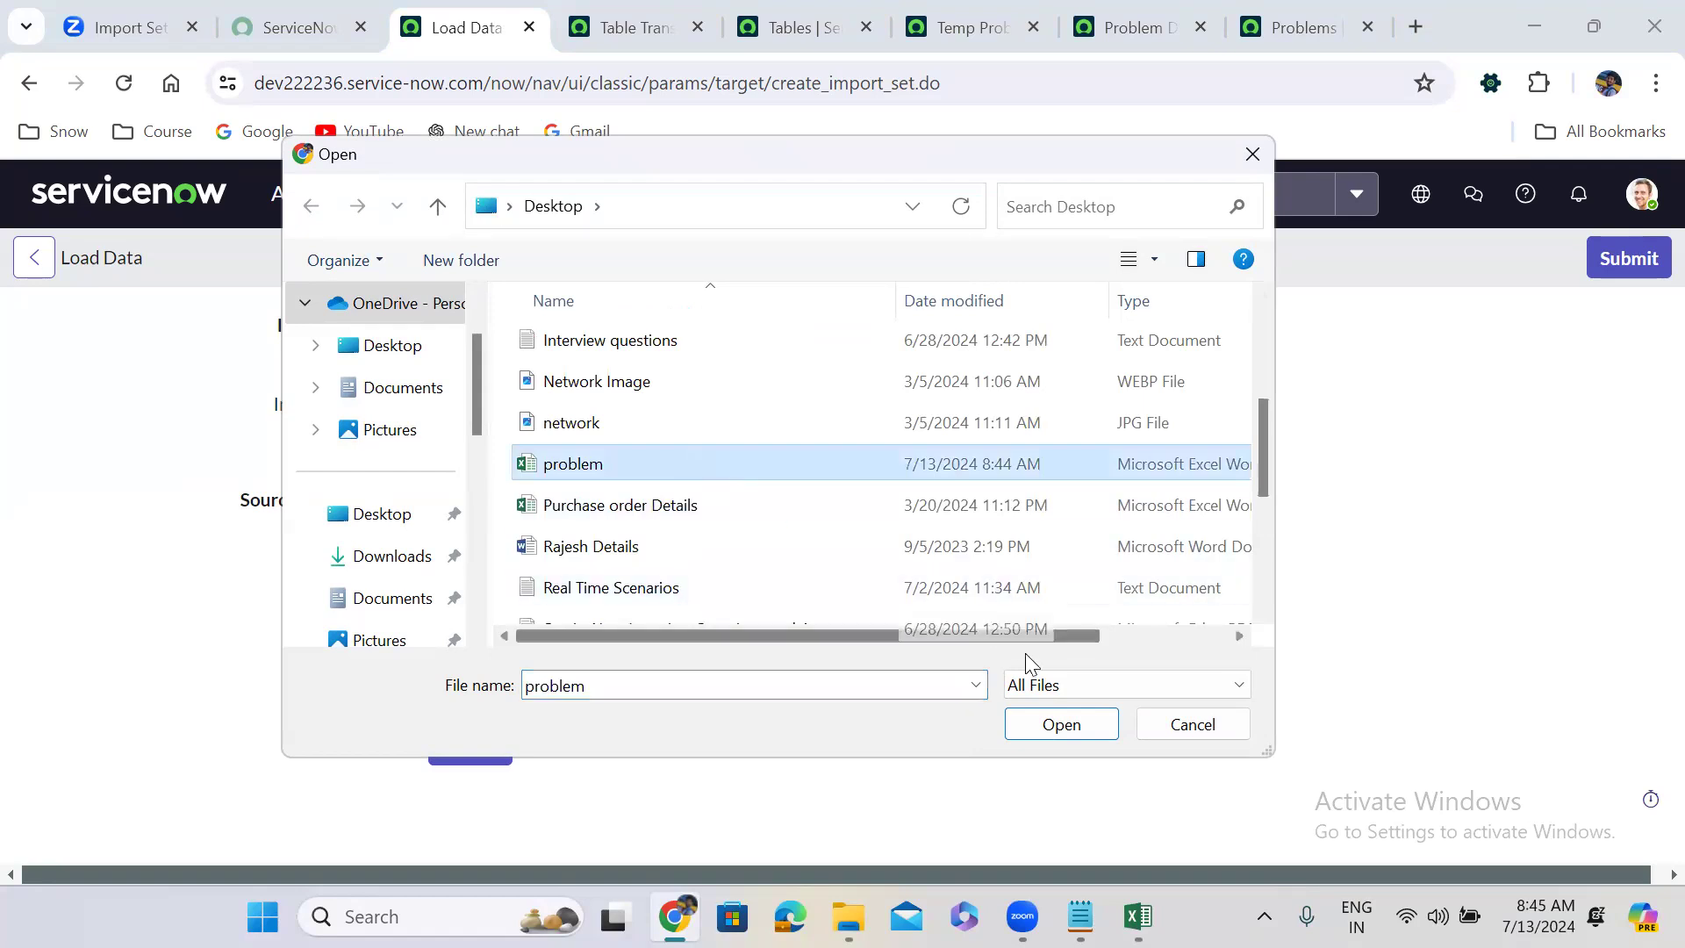
pyautogui.click(1062, 725)
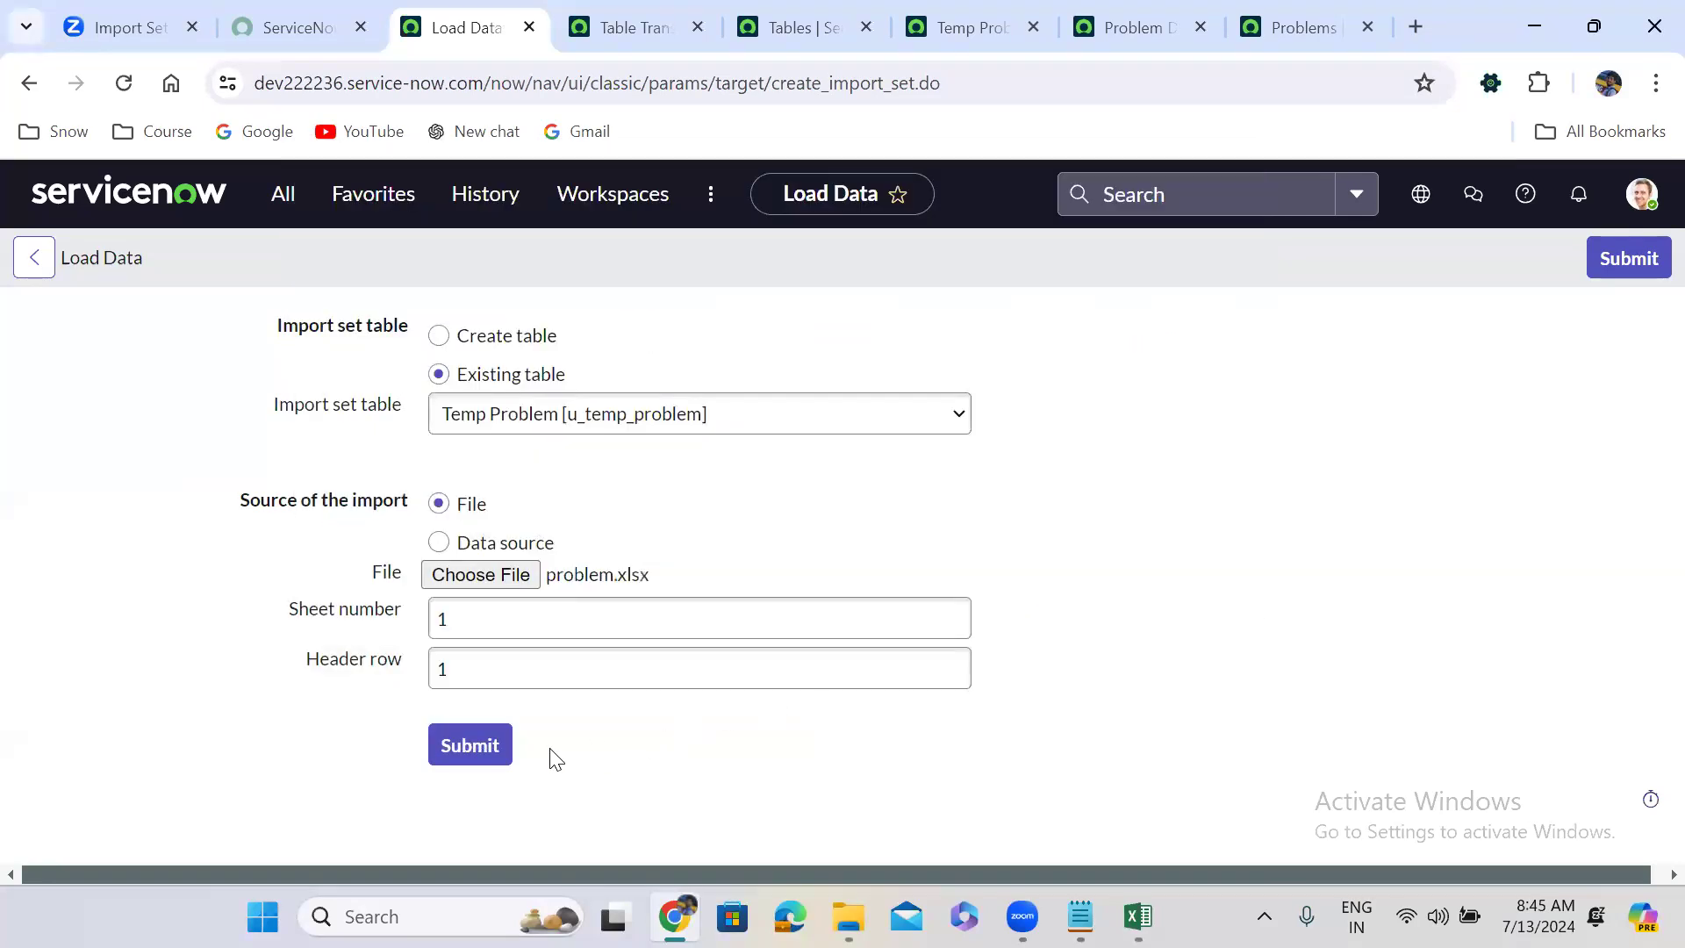
pyautogui.click(493, 748)
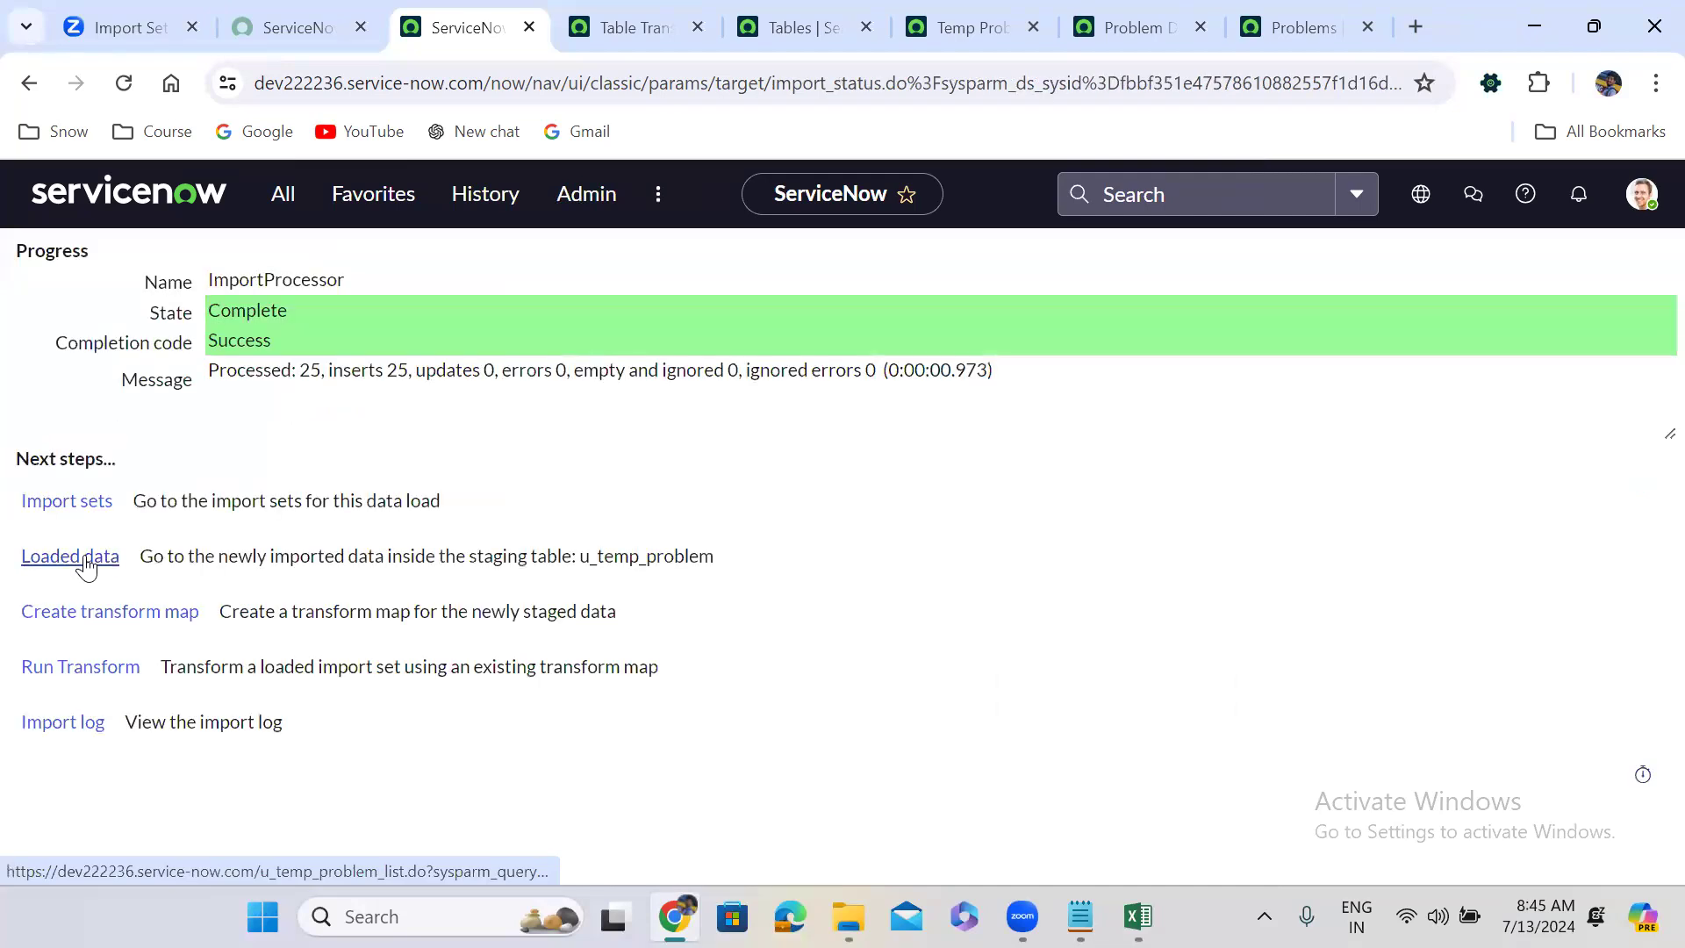
# Run Auto Map Matching Fields on Problem Data load to add fix_notes and cause_notes mappings.
pyautogui.click(1128, 17)
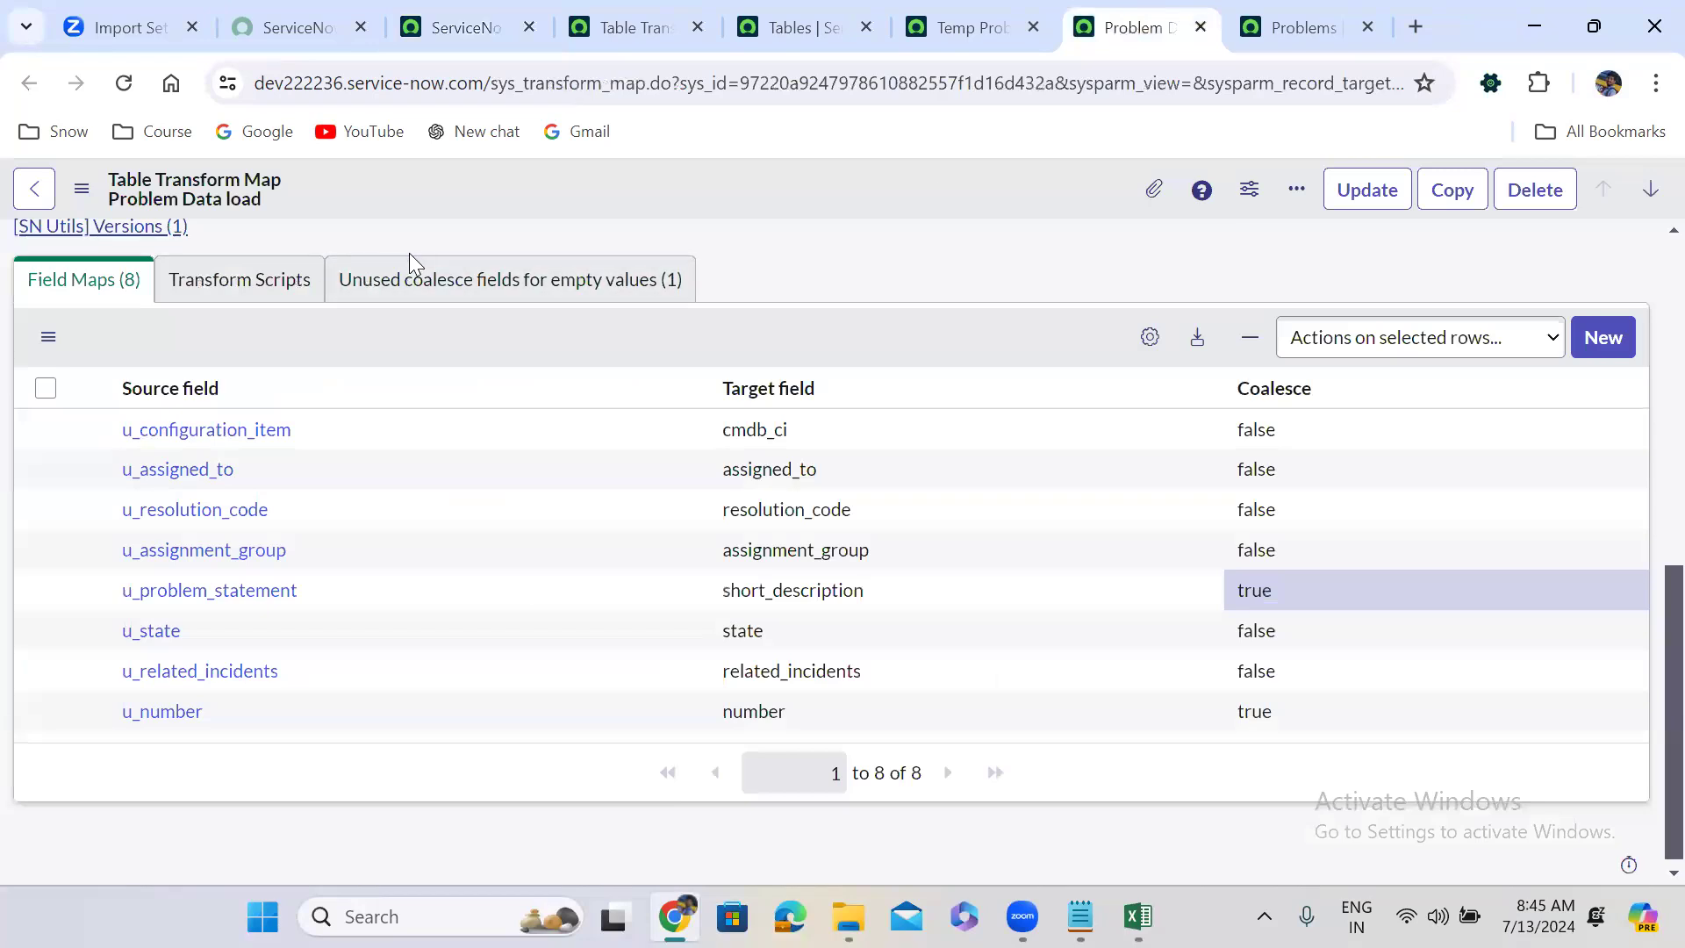
pyautogui.scroll(2, 409, 252)
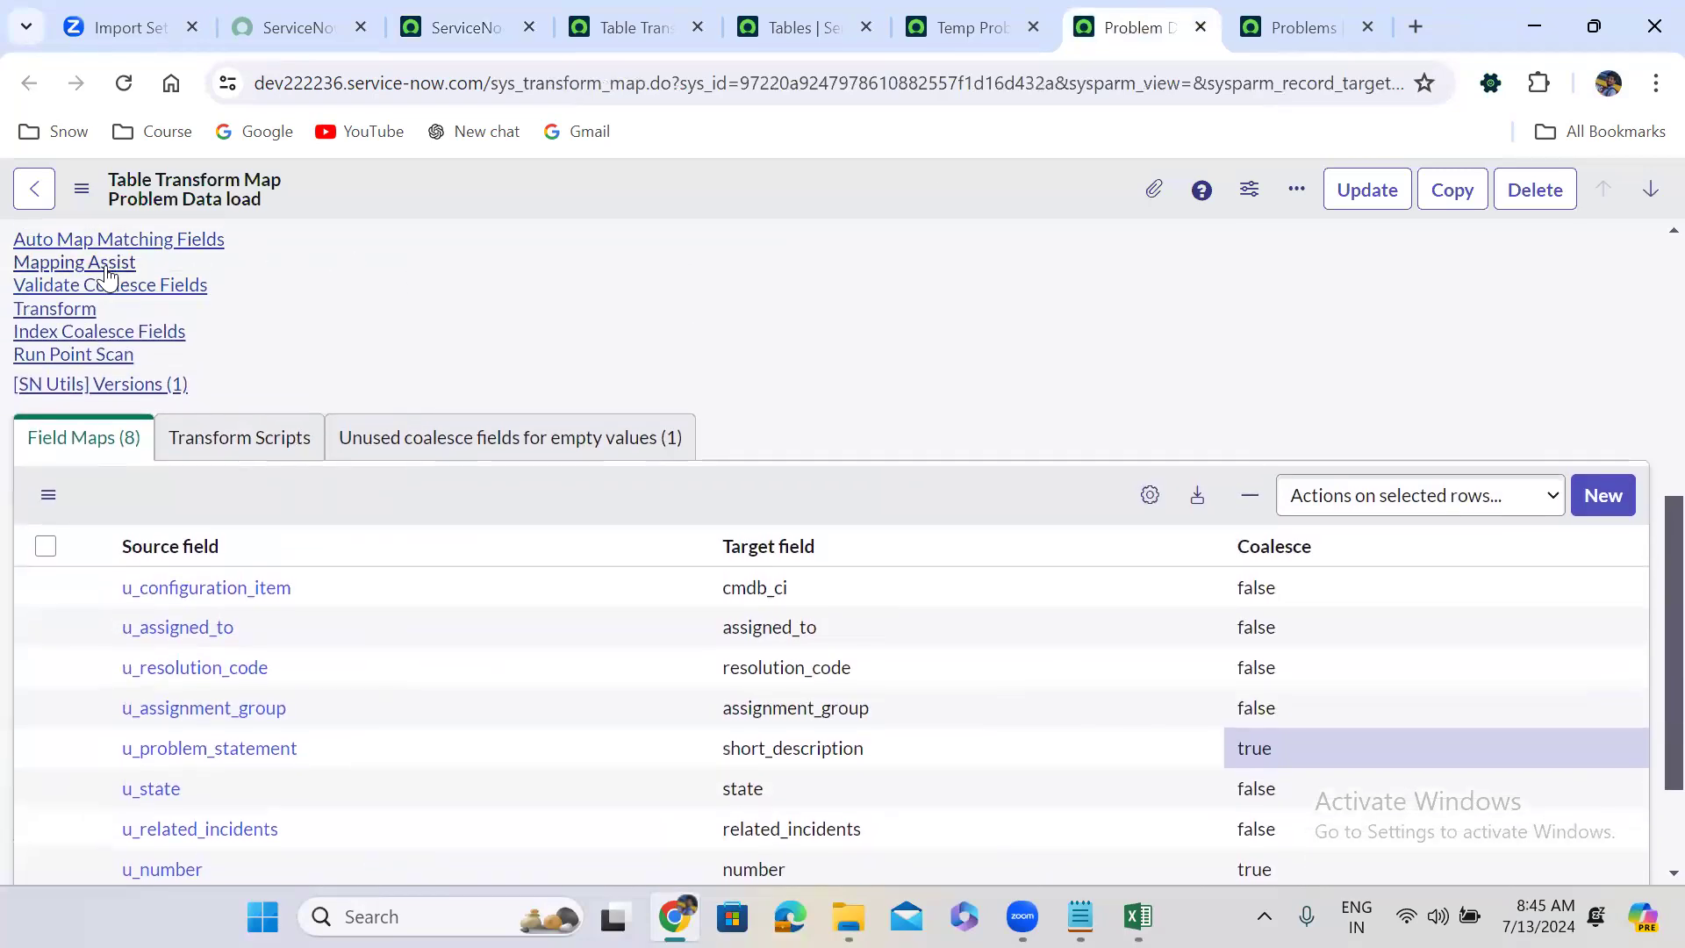
pyautogui.click(96, 243)
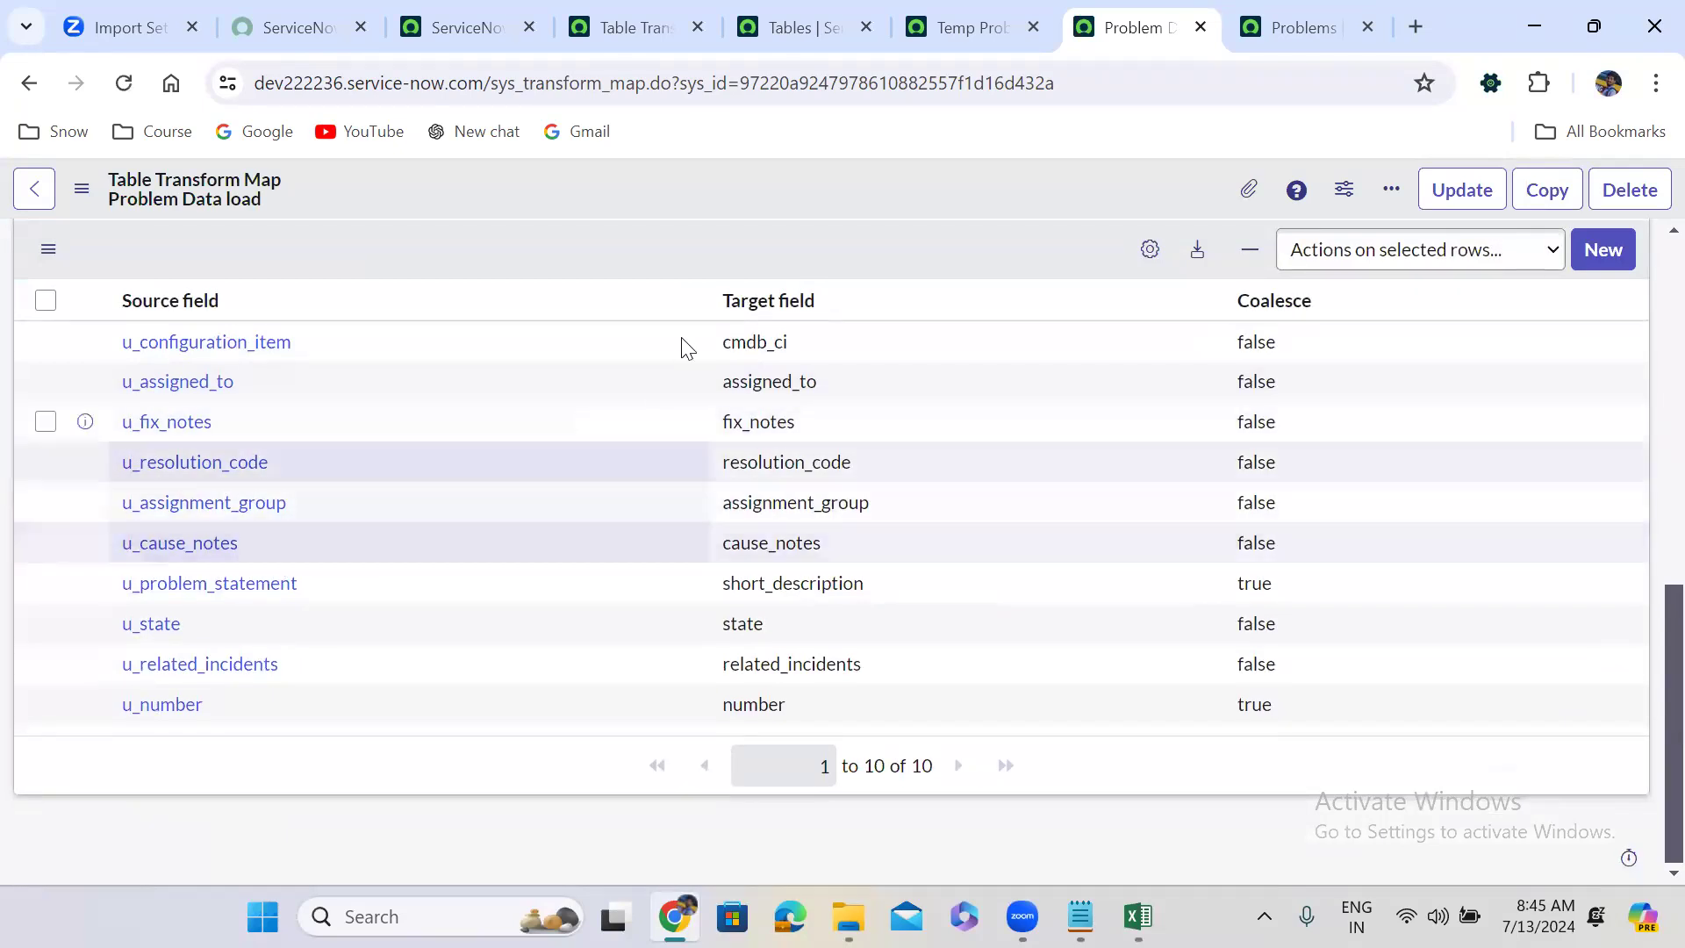
pyautogui.scroll(10, 633, 249)
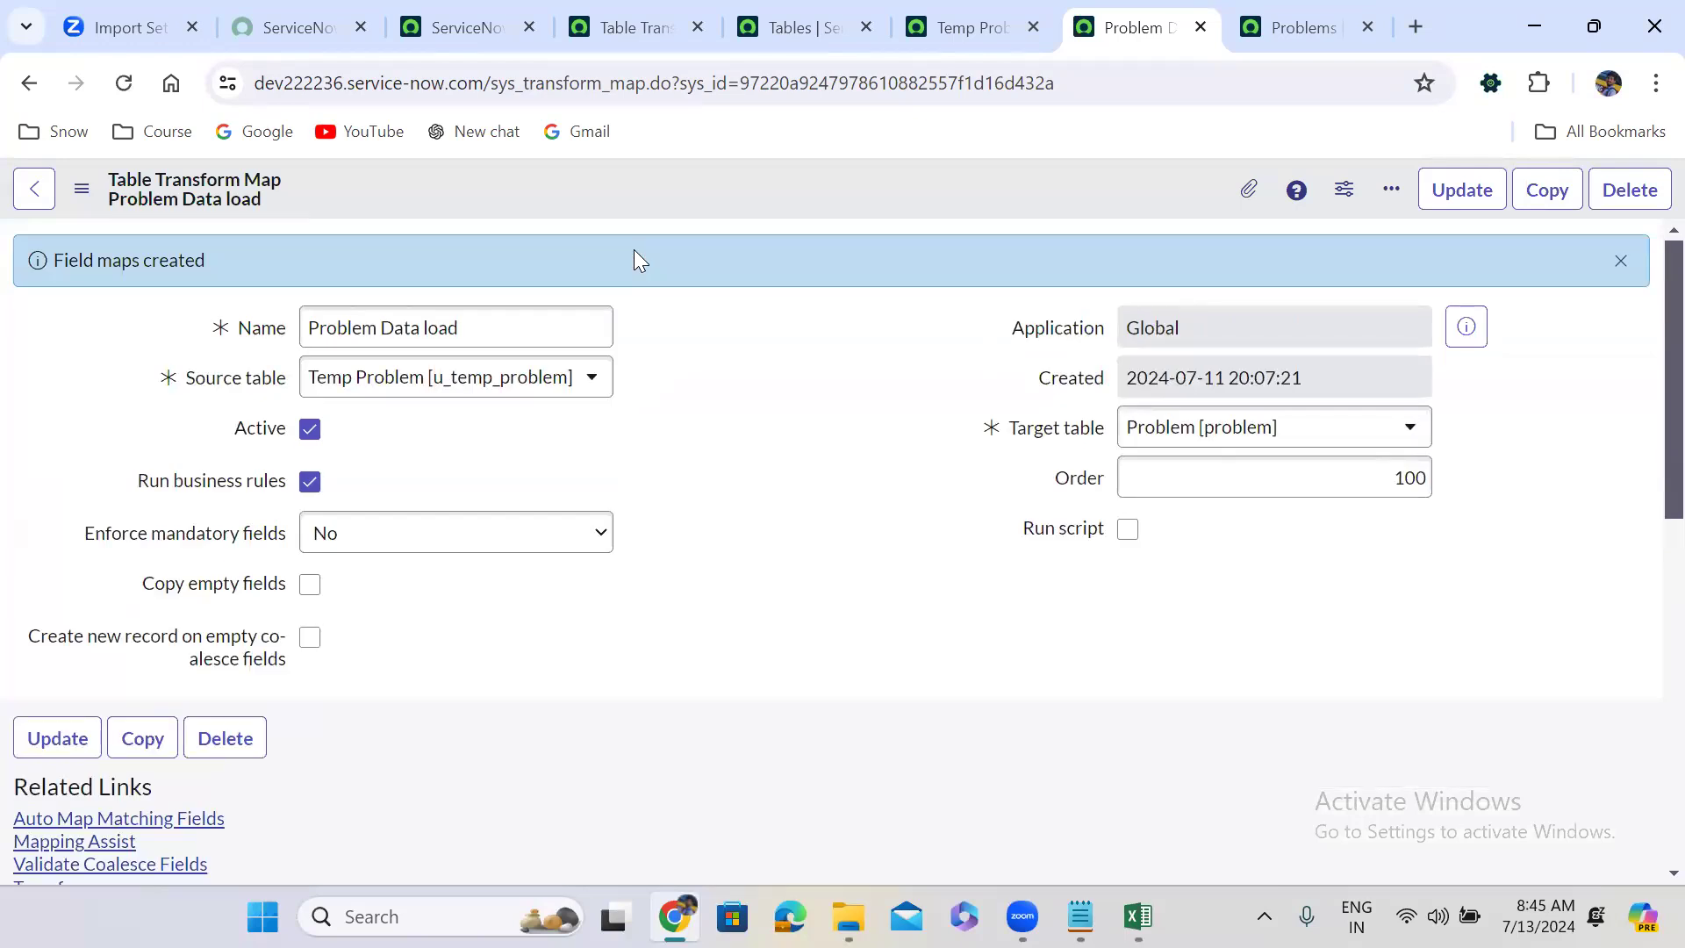
pyautogui.click(616, 21)
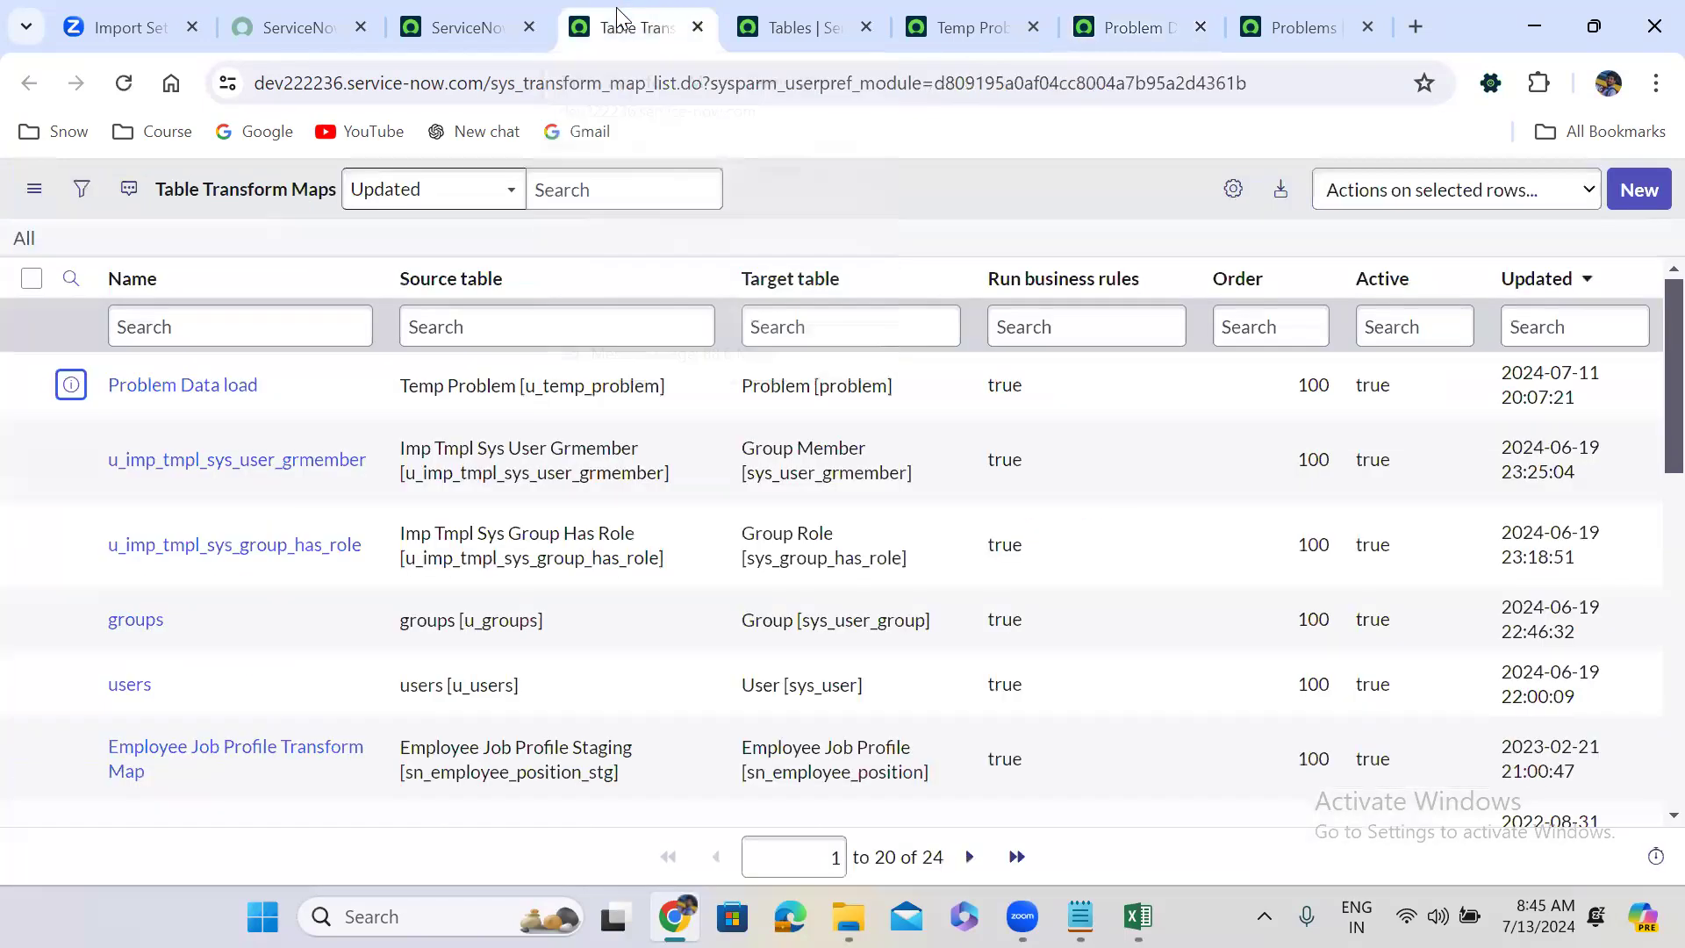
# Return to the import progress page, then restore the Excel problem workbook.
pyautogui.click(436, 14)
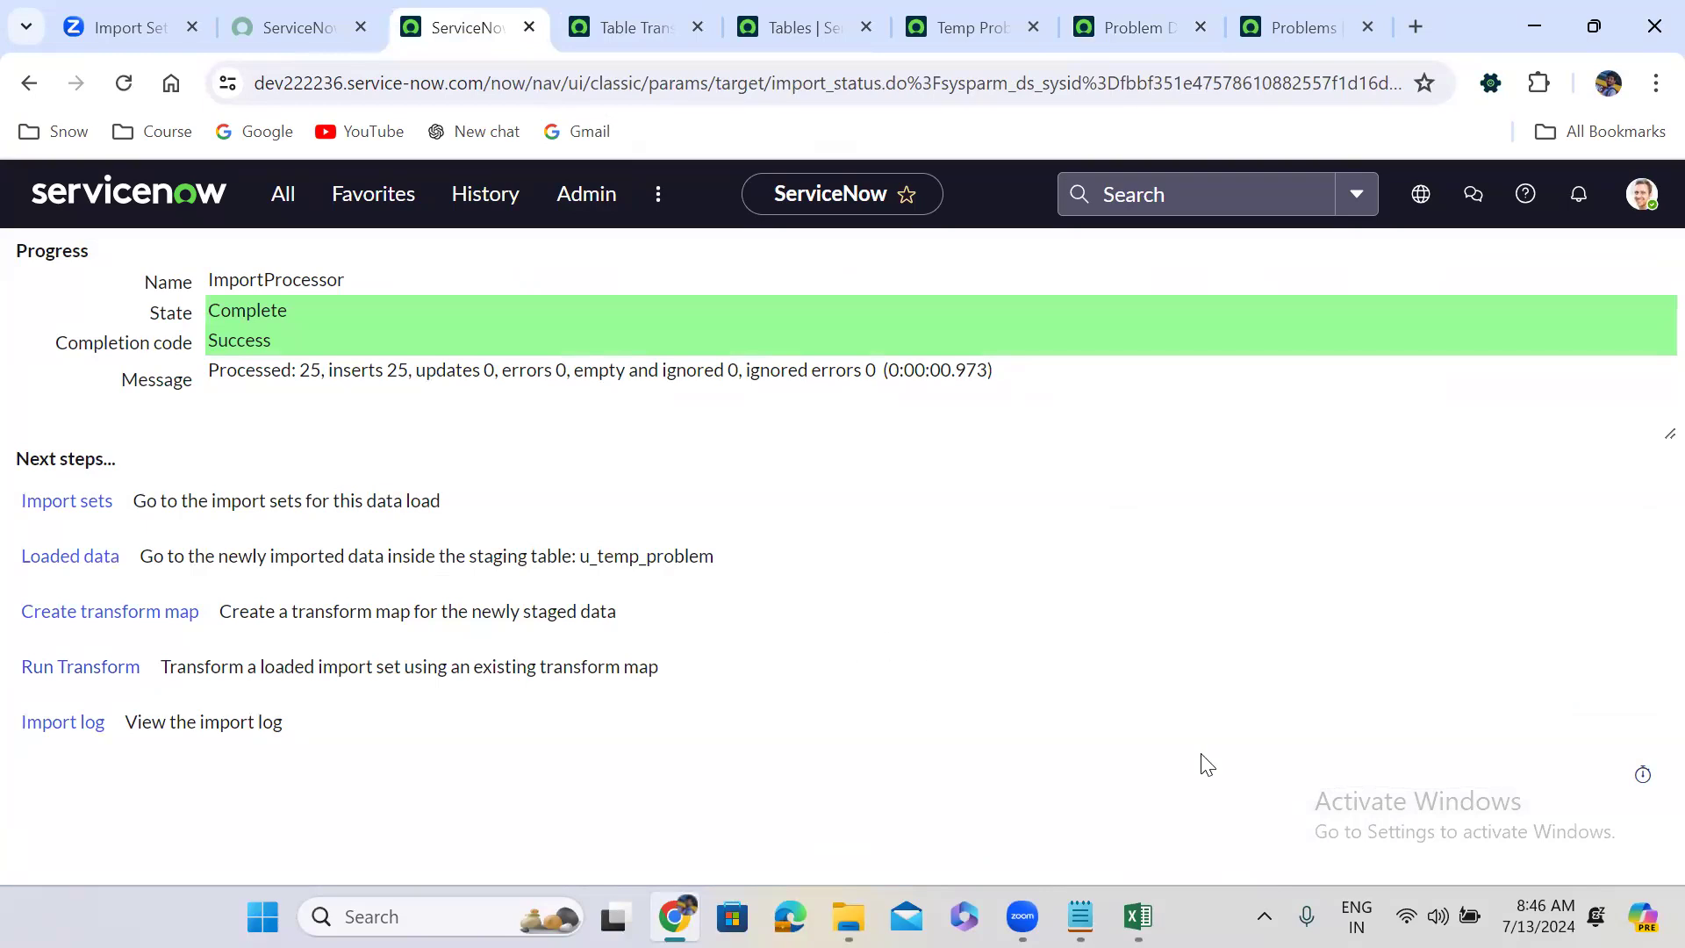
pyautogui.click(1137, 916)
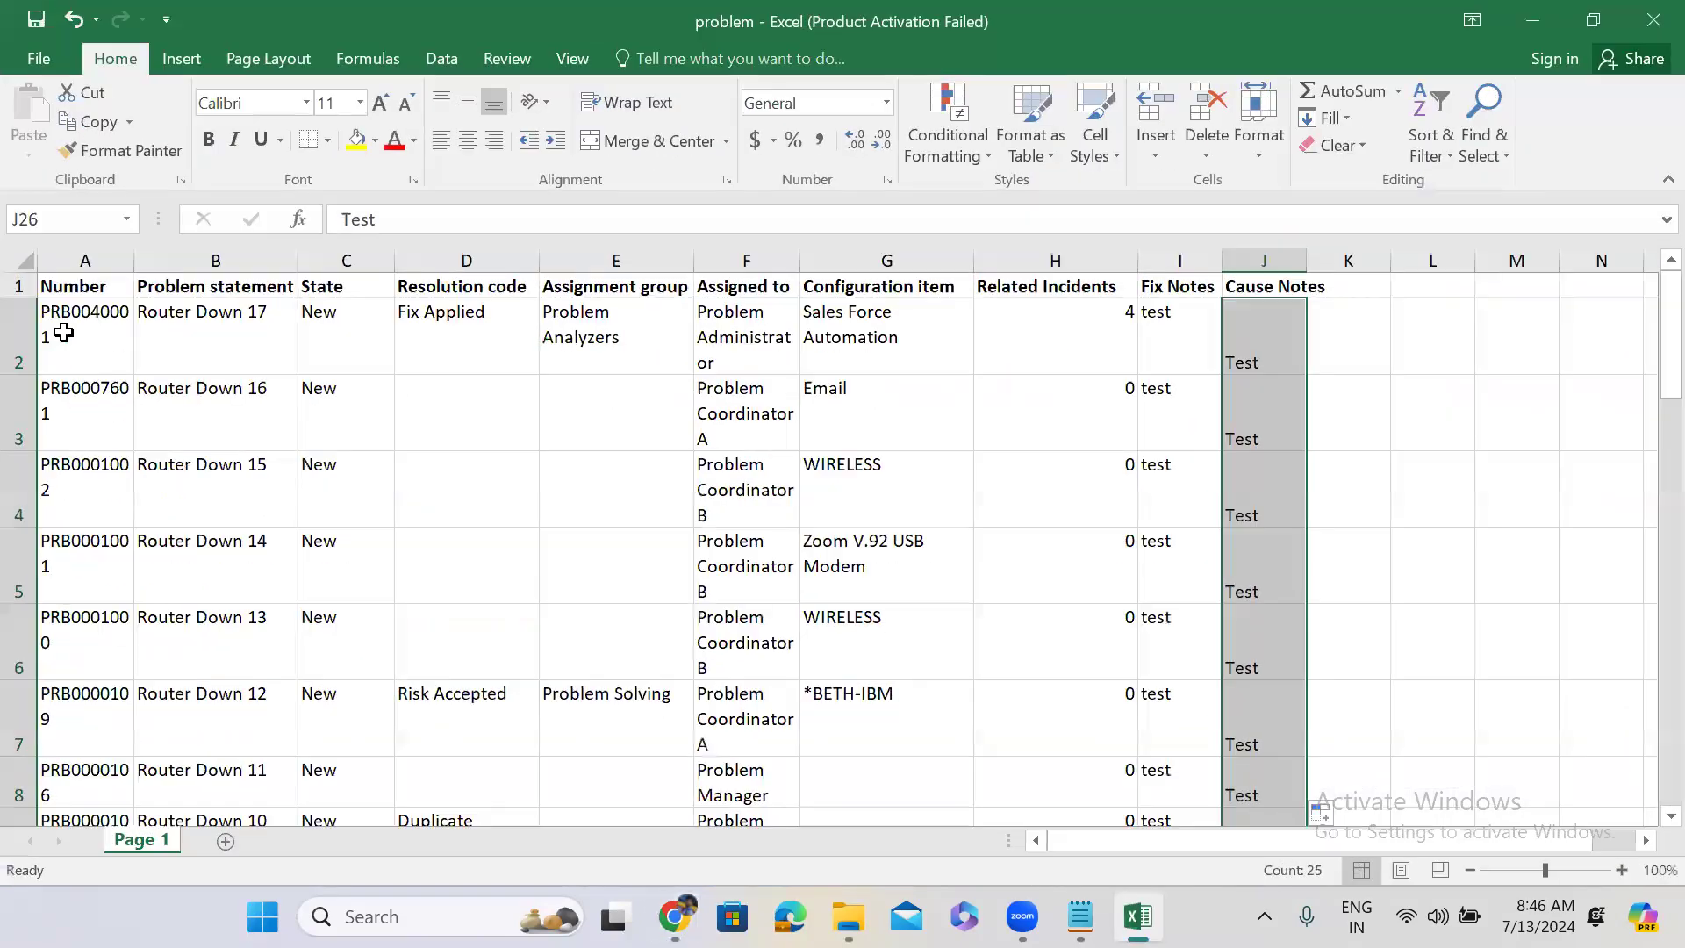
# Check the first record's number and Router Down 17 statement cells, then minimize Excel.
pyautogui.click(64, 334)
pyautogui.click(195, 343)
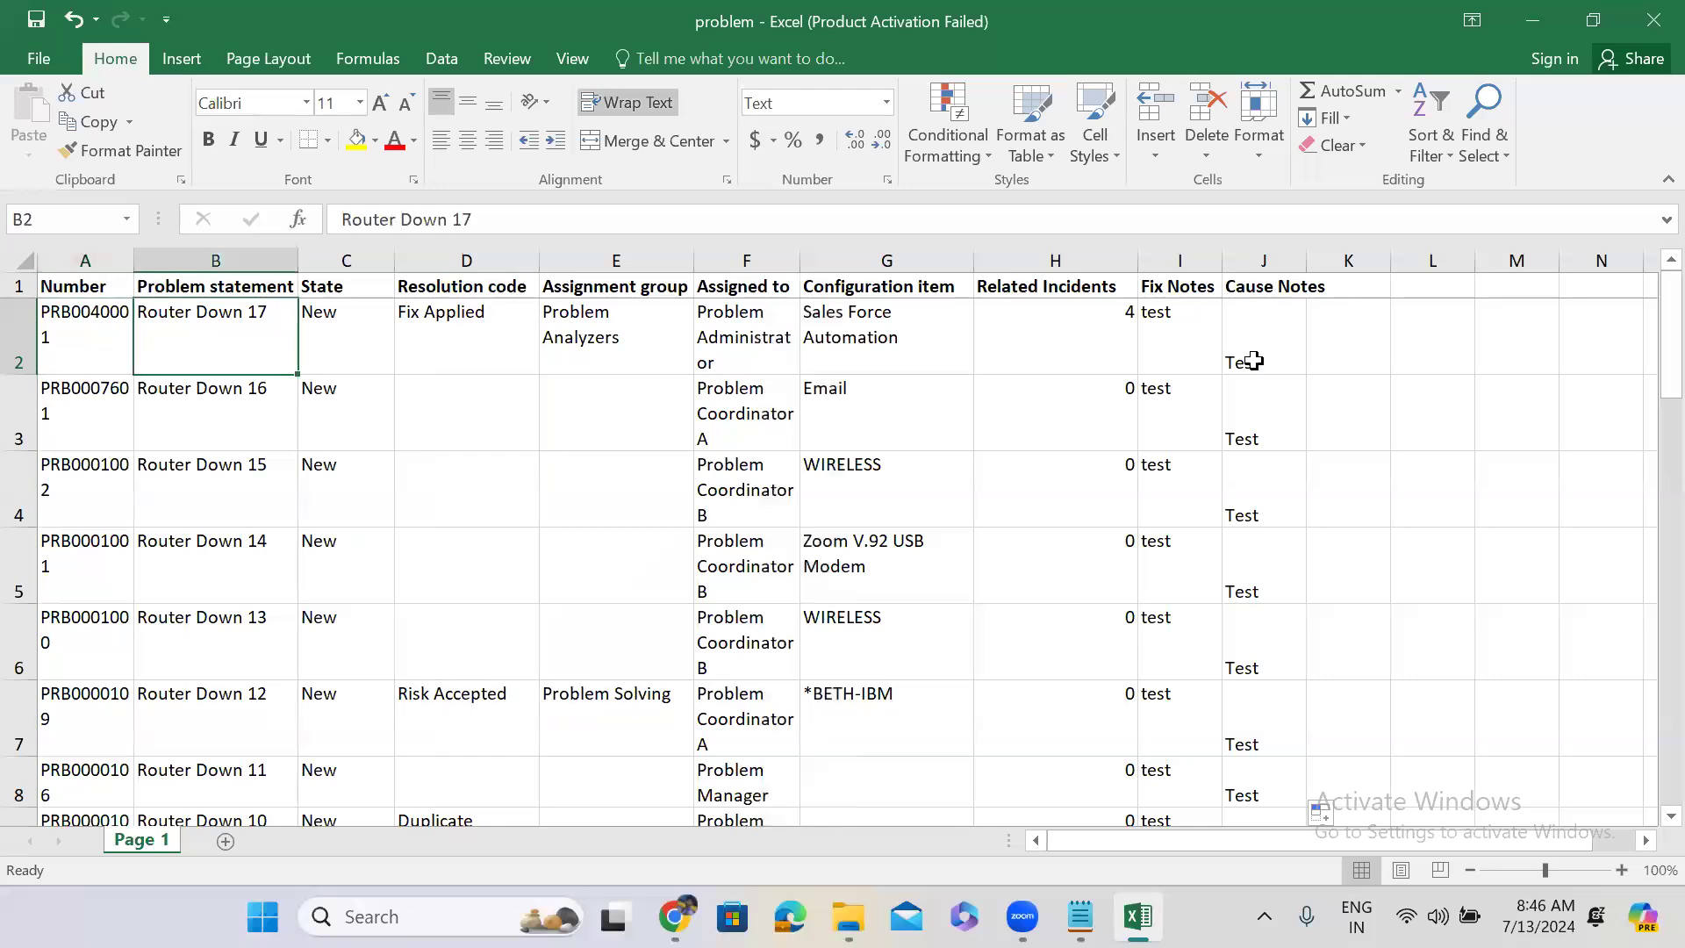
pyautogui.click(103, 330)
pyautogui.click(251, 330)
pyautogui.click(1532, 21)
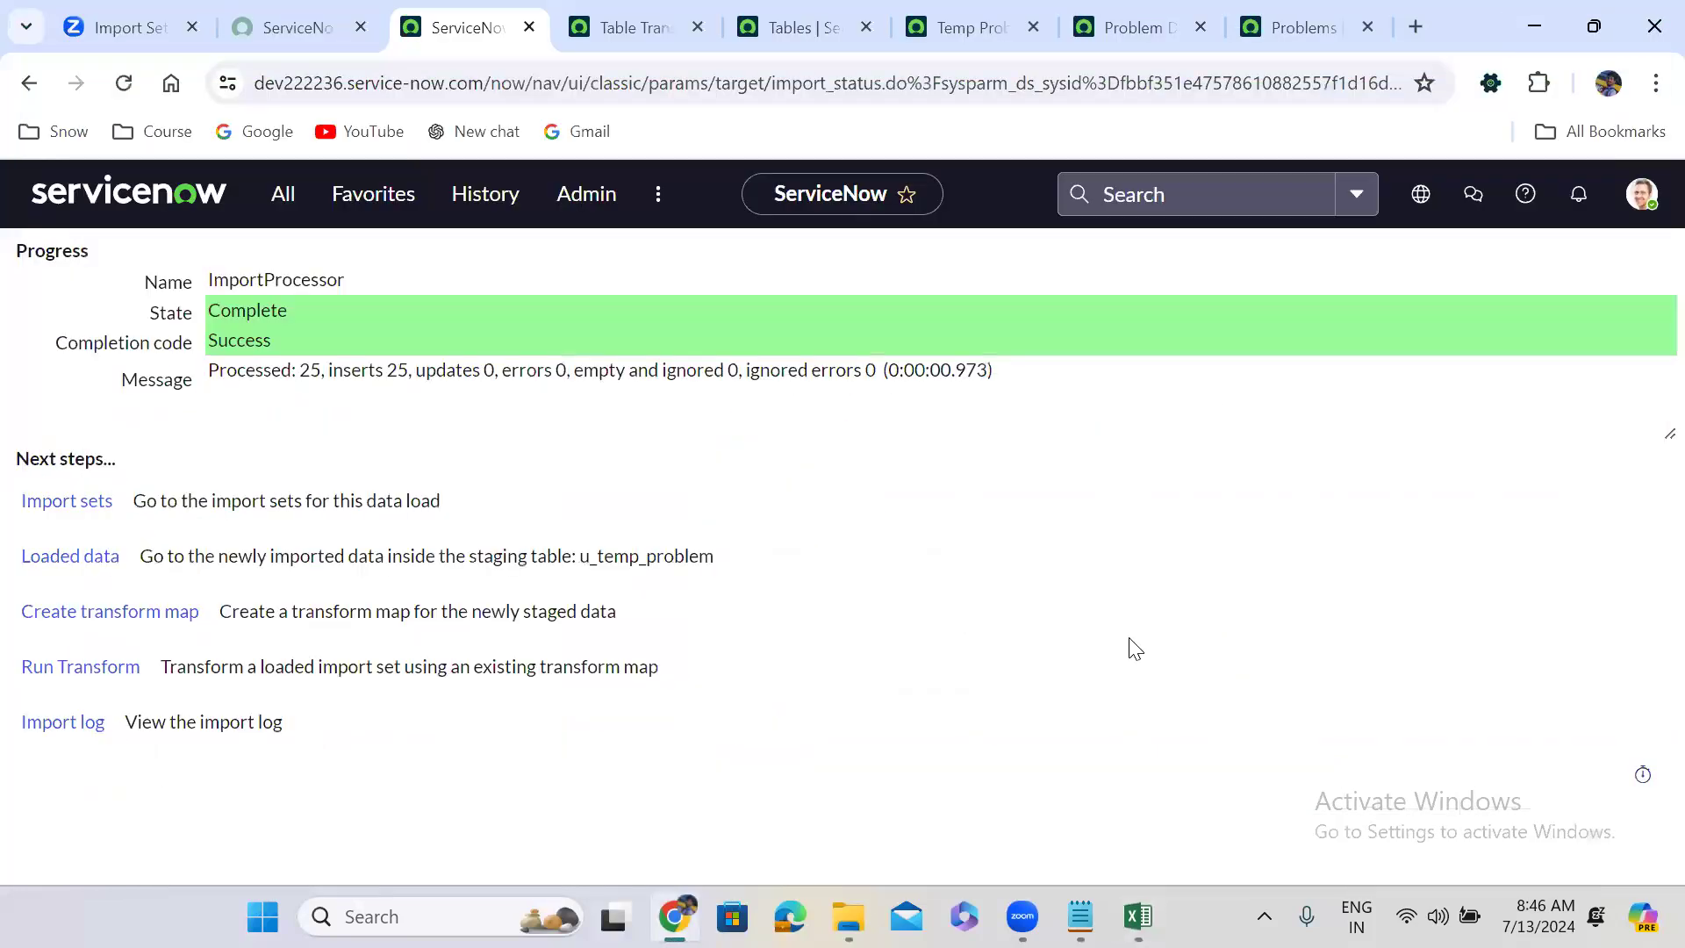
# Review the Problem Data load field maps, then bring the problem workbook back up.
pyautogui.click(1140, 21)
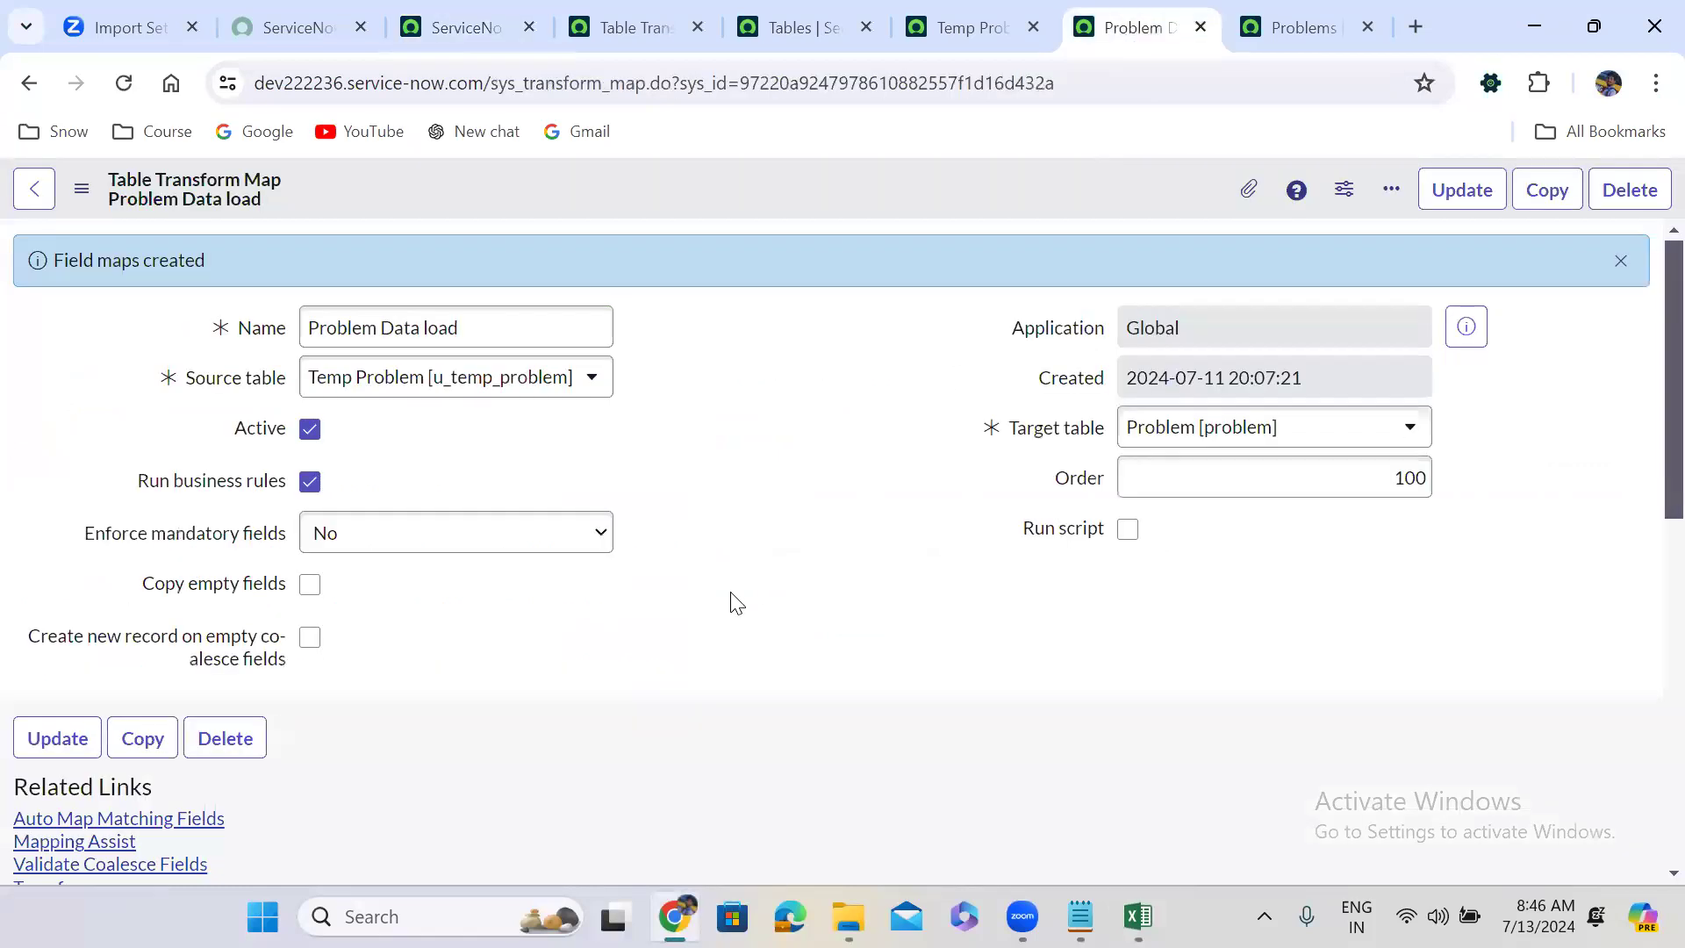
pyautogui.scroll(-10, 732, 597)
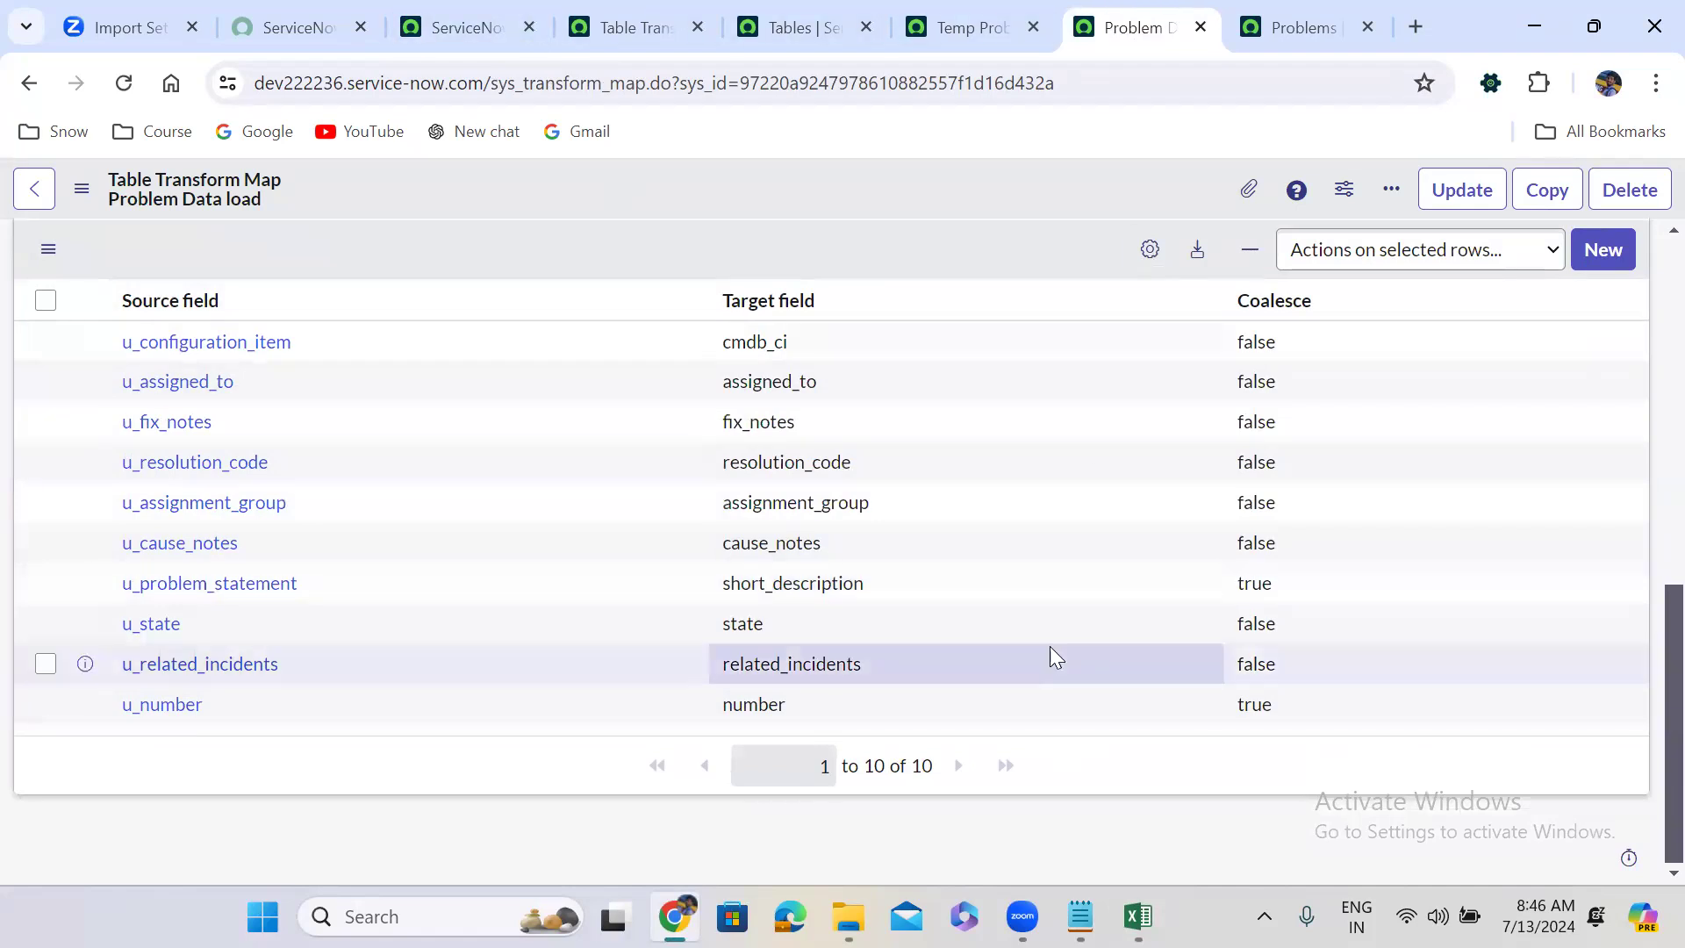
pyautogui.click(1138, 916)
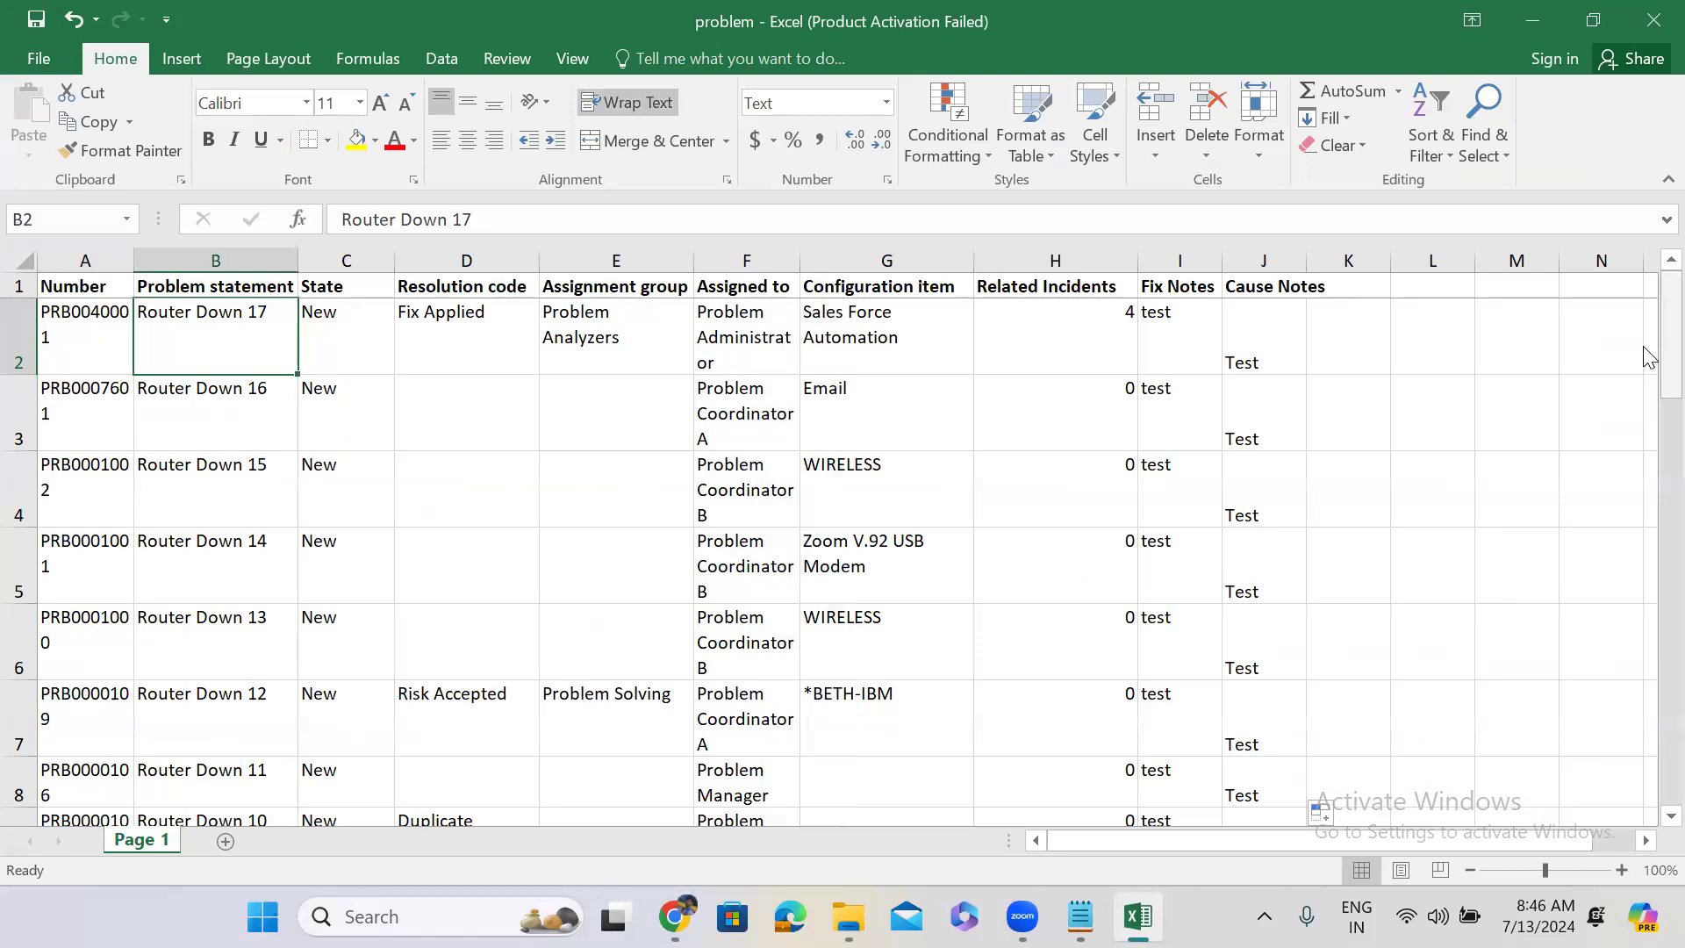
# Fill Problem statements Router Down 176 through Router Down 200 into rows 2–26 and save.
pyautogui.moveTo(1644, 347); pyautogui.dragTo(1644, 299)
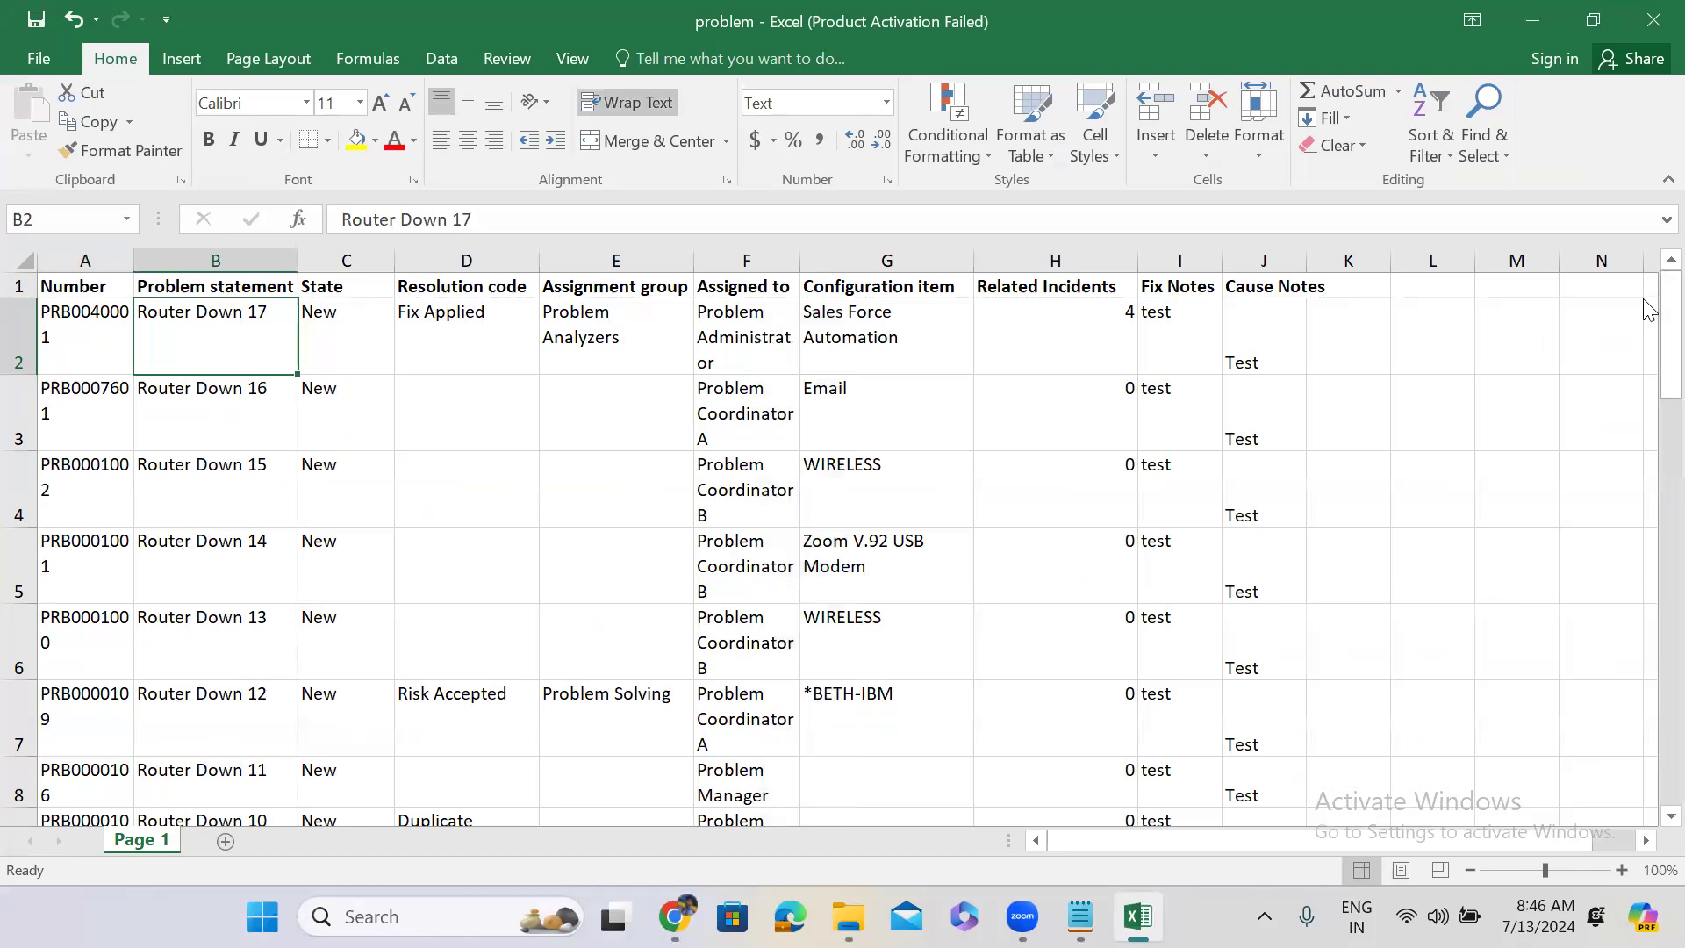
pyautogui.doubleClick(271, 317)
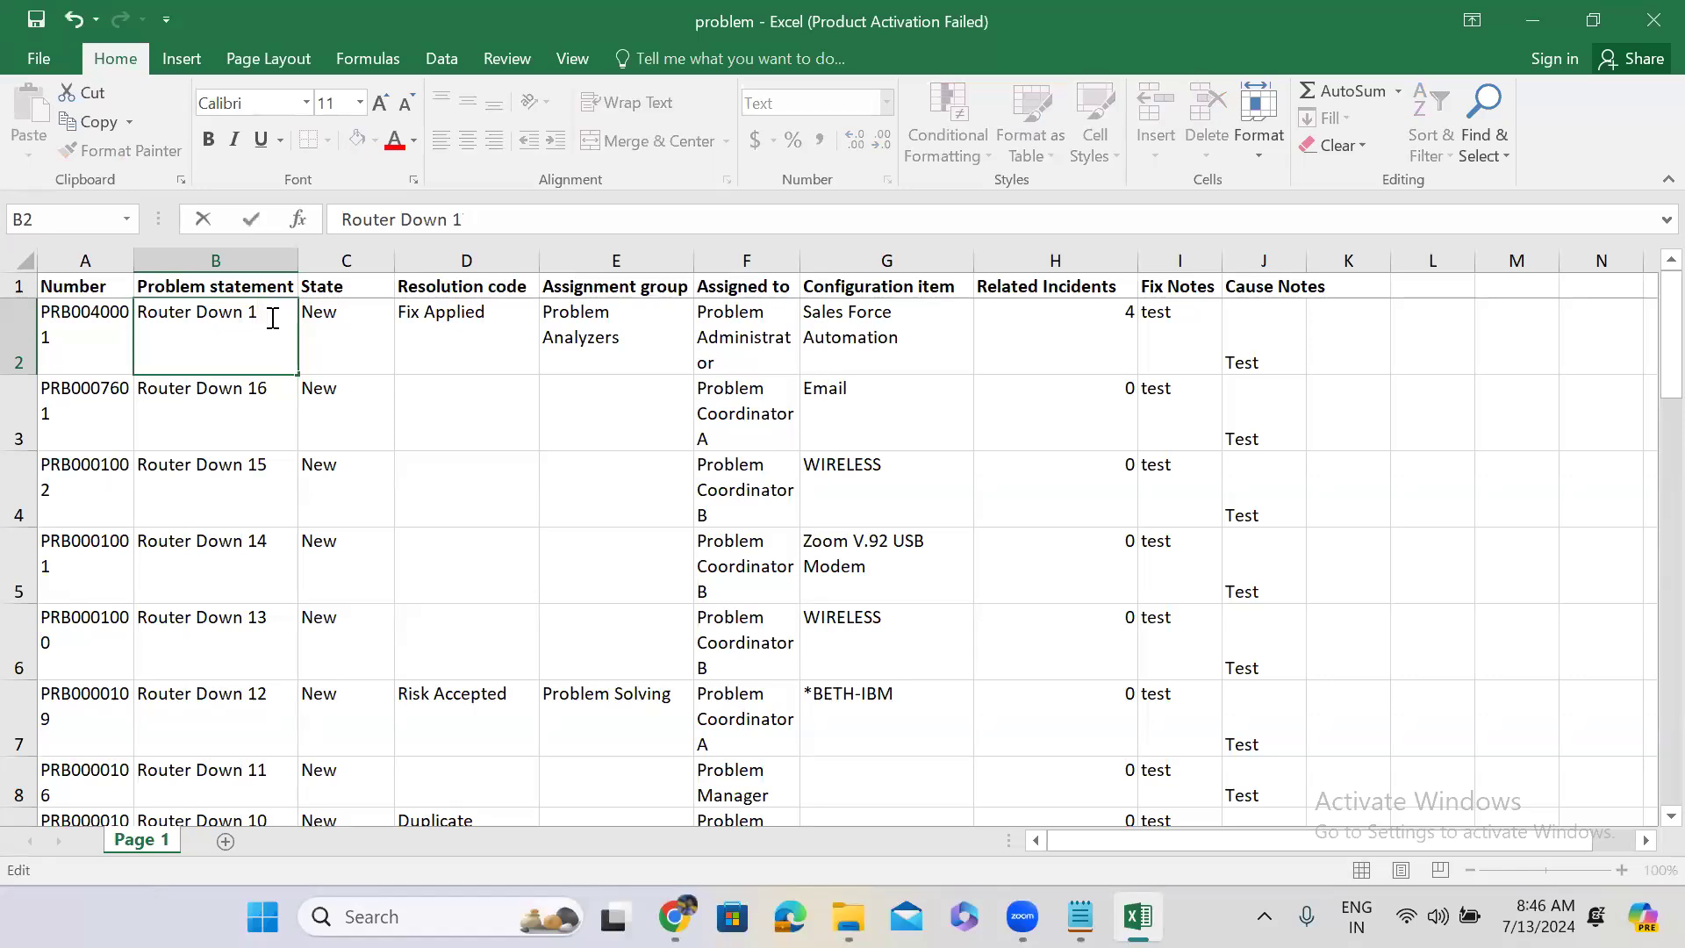
pyautogui.click(333, 337)
pyautogui.click(248, 343)
pyautogui.moveTo(297, 375)
pyautogui.mouseDown()
pyautogui.moveTo(298, 843)
pyautogui.moveTo(298, 702)
pyautogui.moveTo(299, 746)
pyautogui.moveTo(320, 727)
pyautogui.mouseUp()
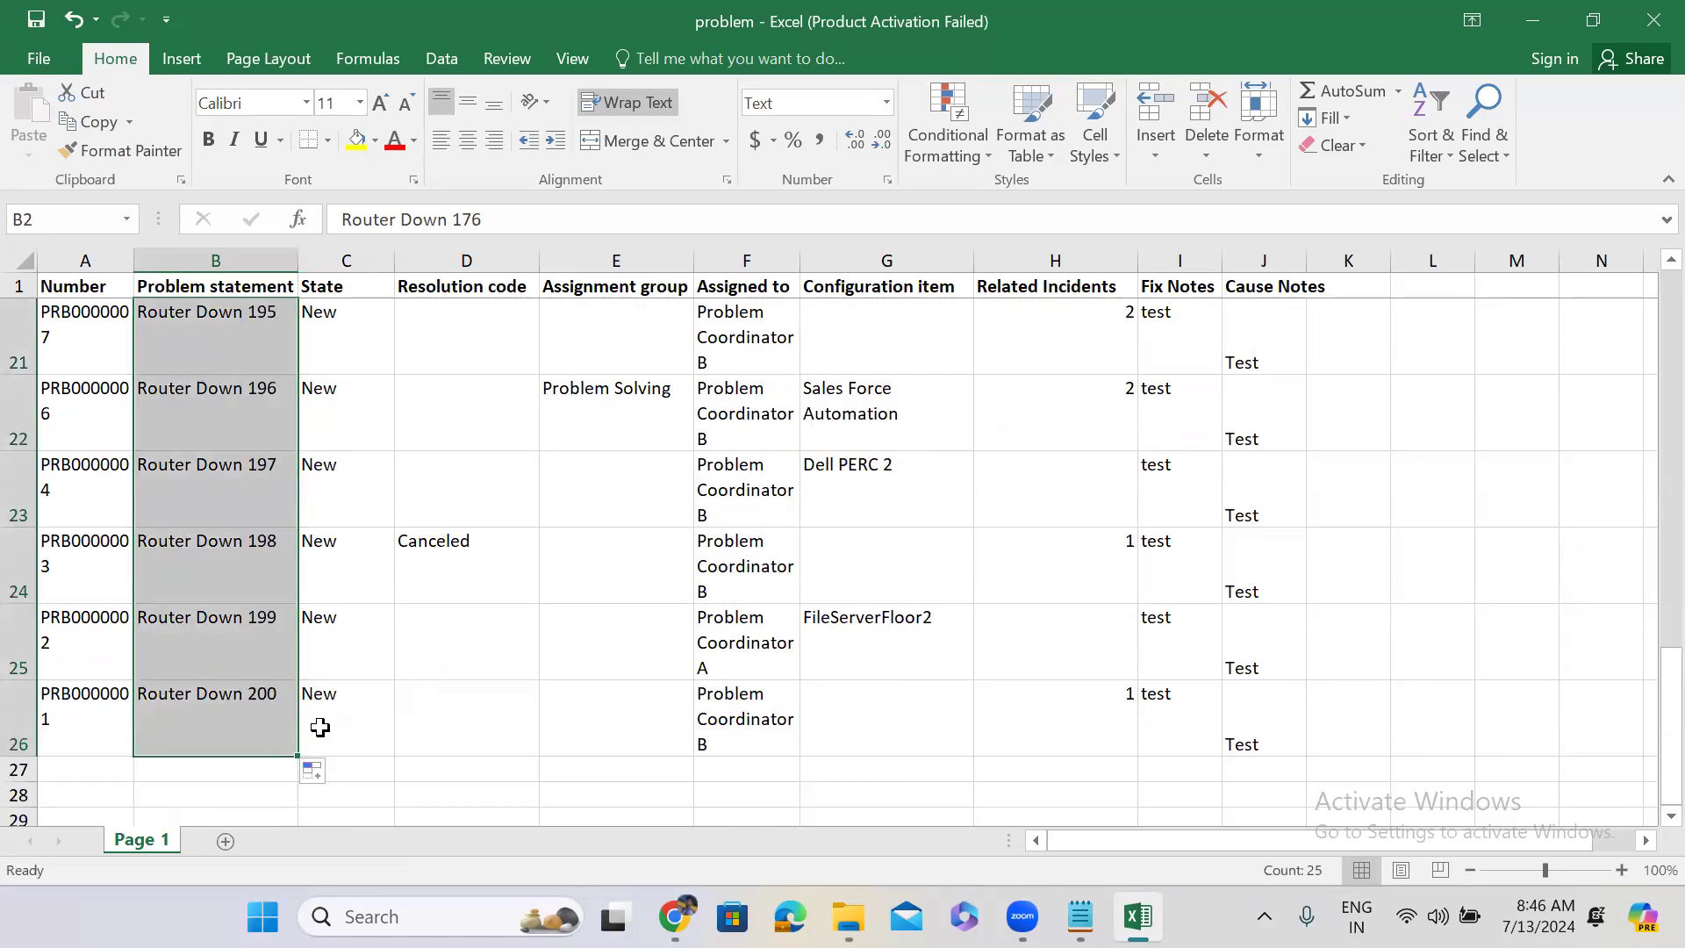
pyautogui.press('Up')
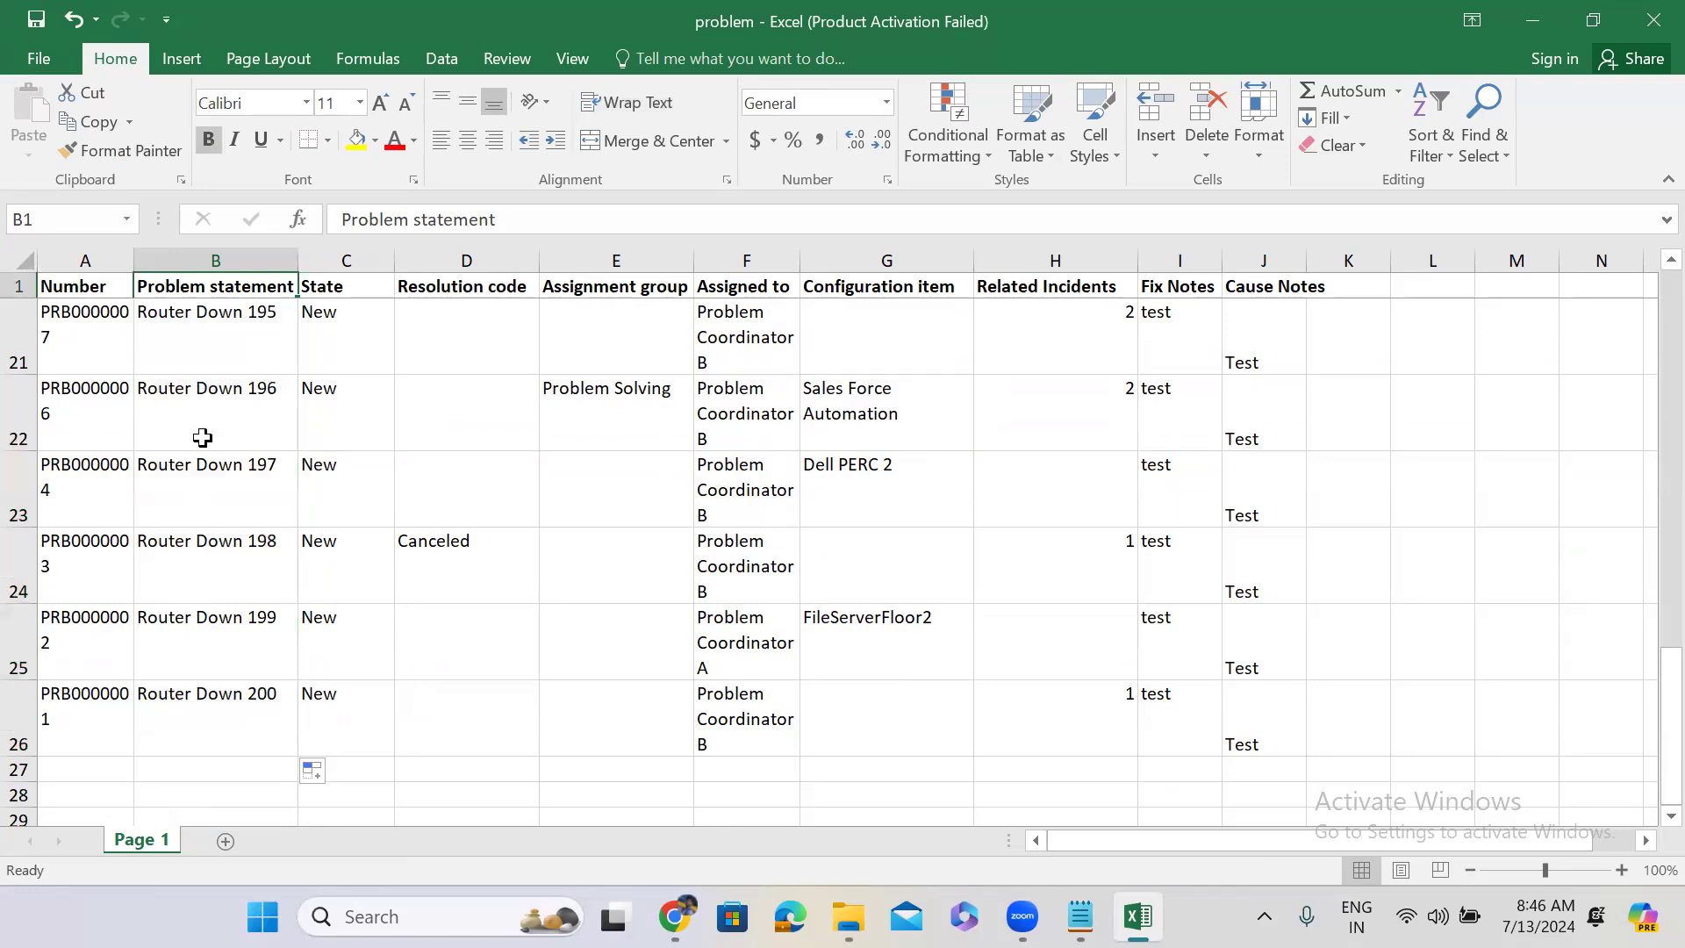
pyautogui.click(203, 437)
pyautogui.press('Up')
pyautogui.press('Up')
pyautogui.press('Up')
pyautogui.press('Up')
pyautogui.press('Up')
pyautogui.press('Up')
pyautogui.press('Up')
pyautogui.press('Up')
pyautogui.press('Up')
pyautogui.press('Up')
pyautogui.press('Up')
pyautogui.press('Up')
pyautogui.press('Up')
pyautogui.press('Up')
pyautogui.press('Up')
pyautogui.press('Up')
pyautogui.press('Up')
pyautogui.press('Up')
pyautogui.press('Up')
pyautogui.press('Up')
pyautogui.press('Up')
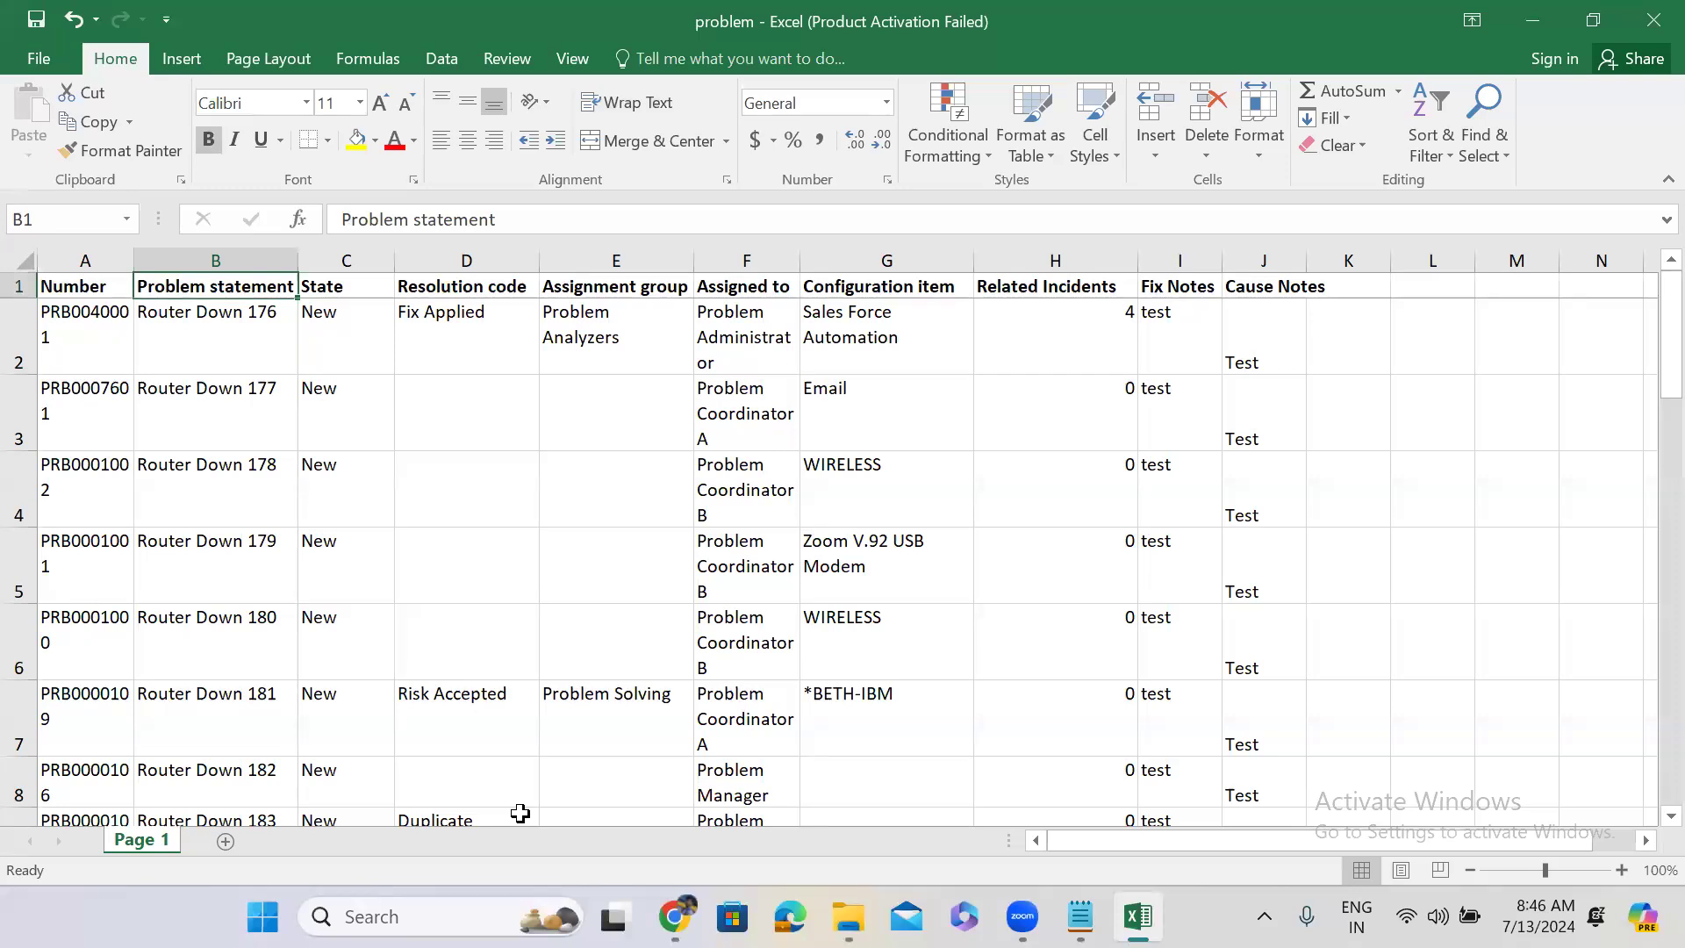
pyautogui.hotkey('alt', 'Tab')
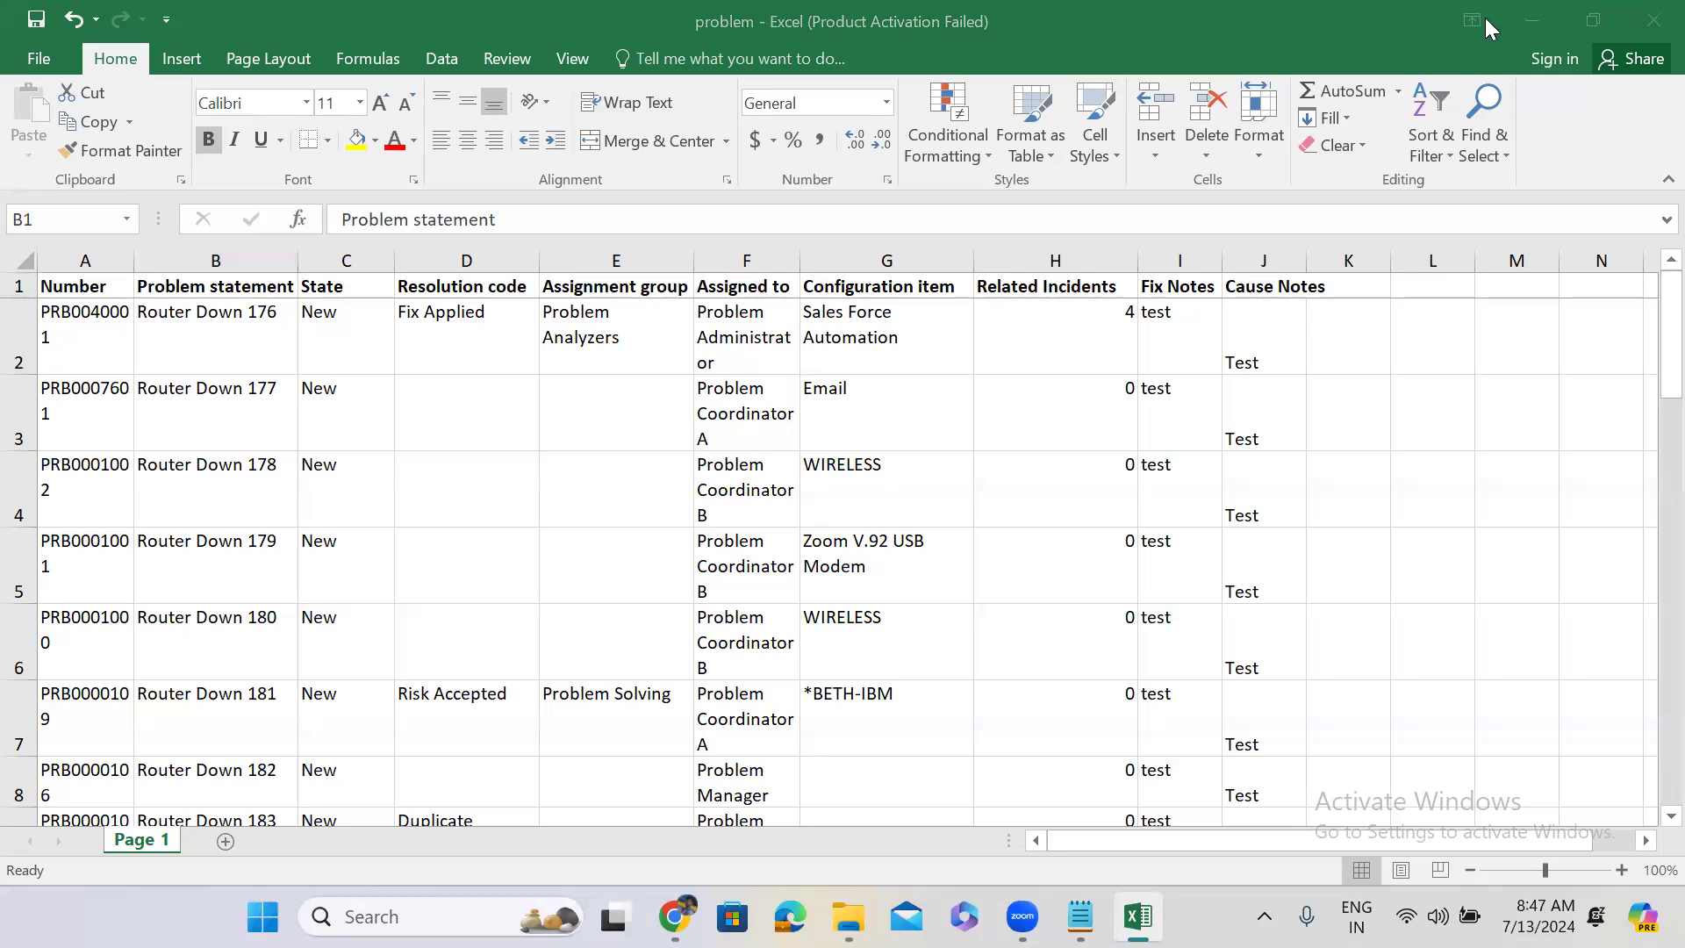
pyautogui.hotkey('alt', 'Tab')
pyautogui.hotkey('alt', 'Tab')
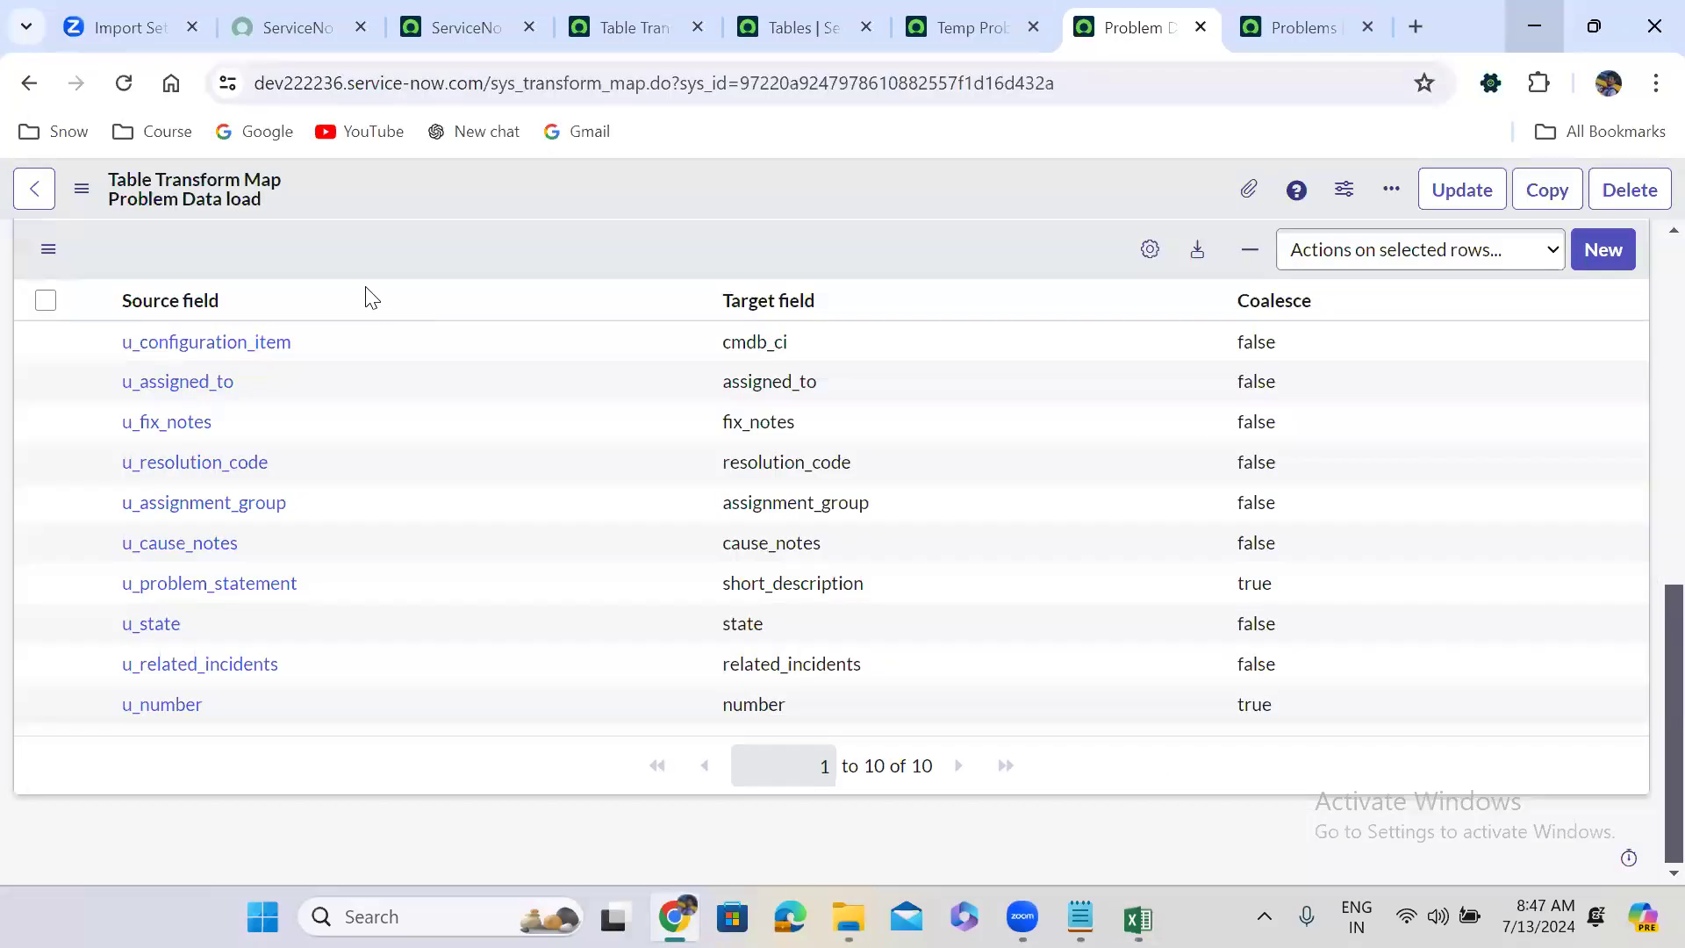
# Load problem.xlsx into the existing Temp Problem import table, inserting 25 rows.
pyautogui.click(472, 14)
pyautogui.click(281, 197)
pyautogui.click(182, 509)
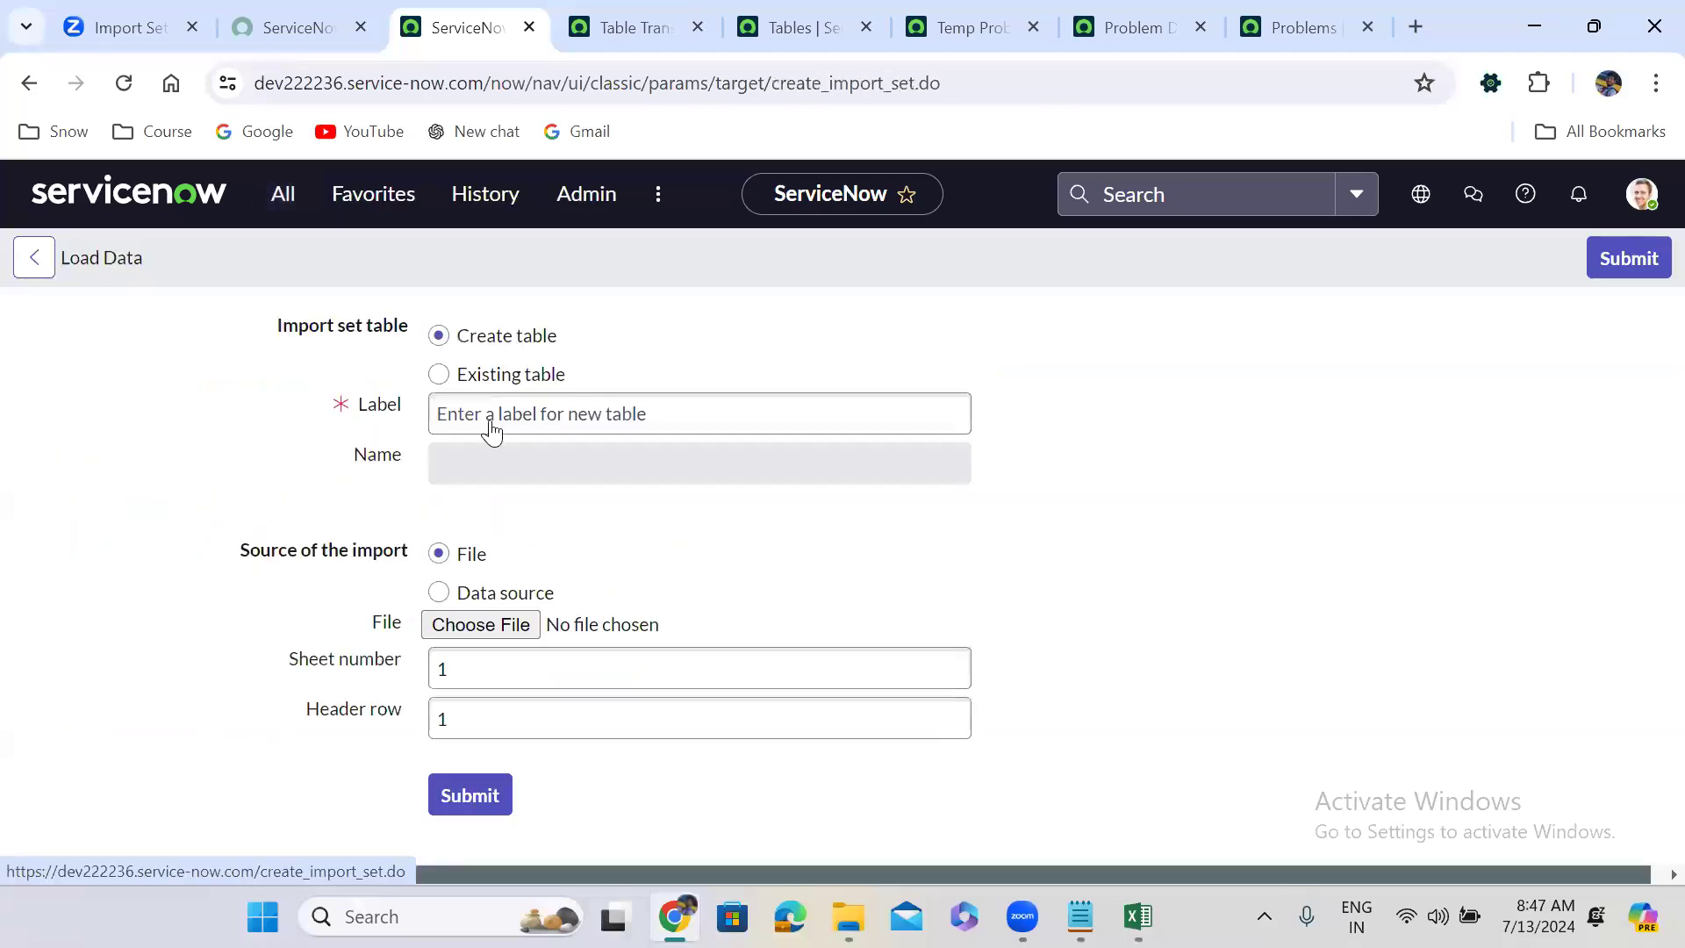
pyautogui.click(488, 575)
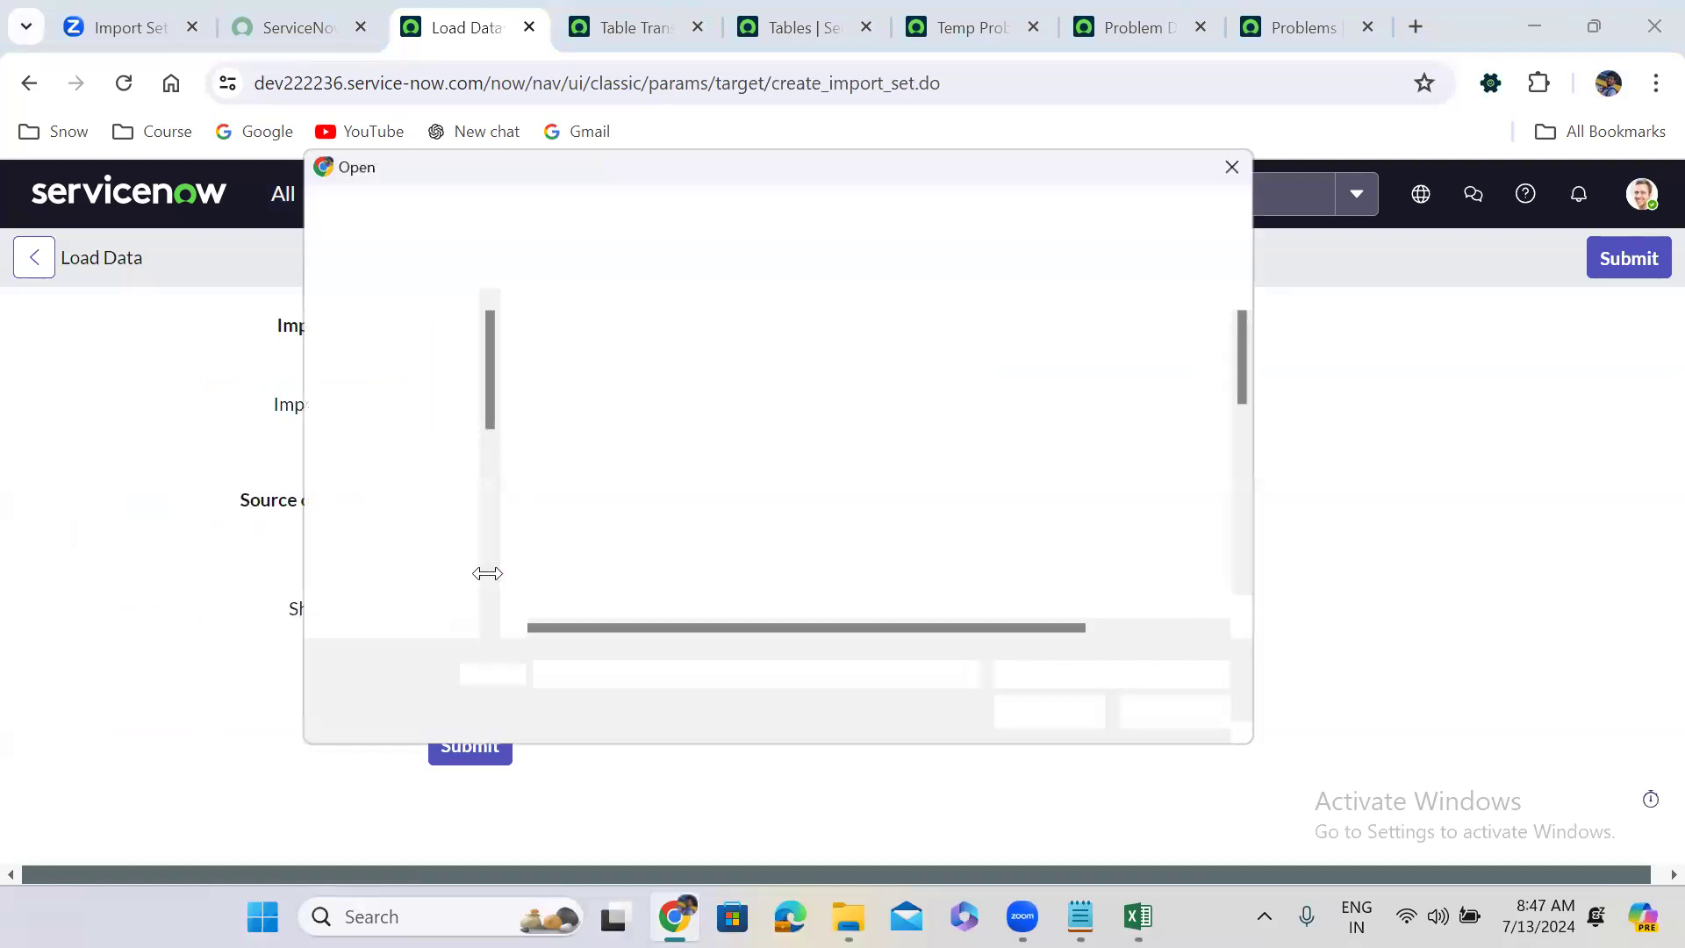
pyautogui.click(1264, 465)
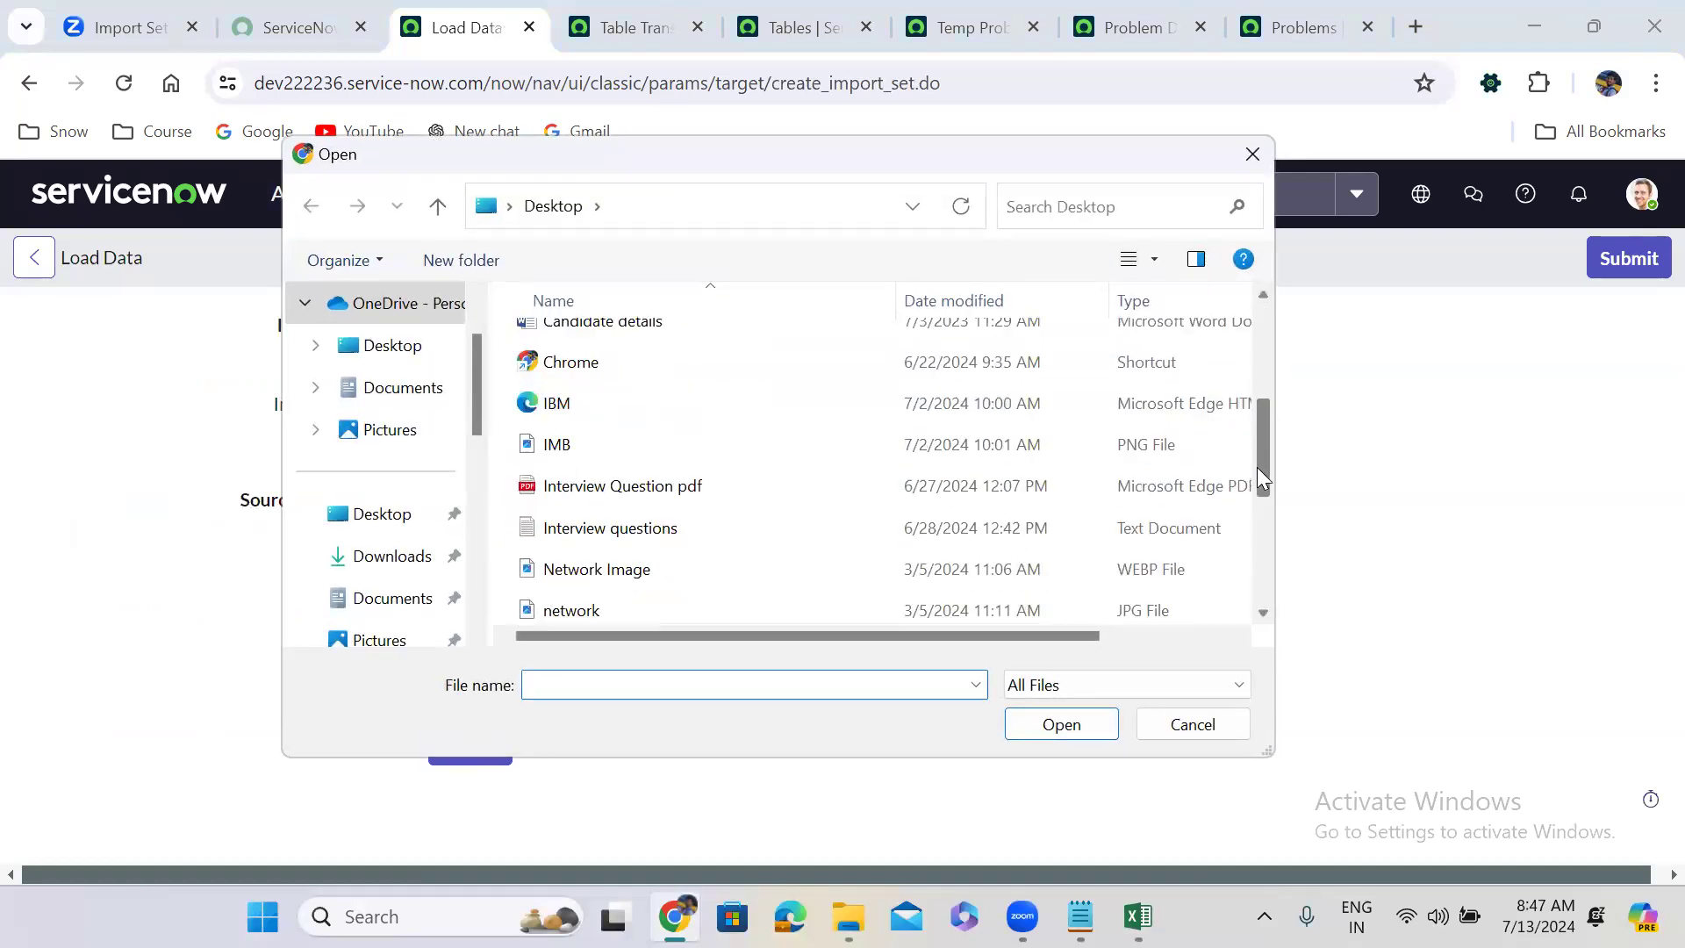
pyautogui.click(628, 474)
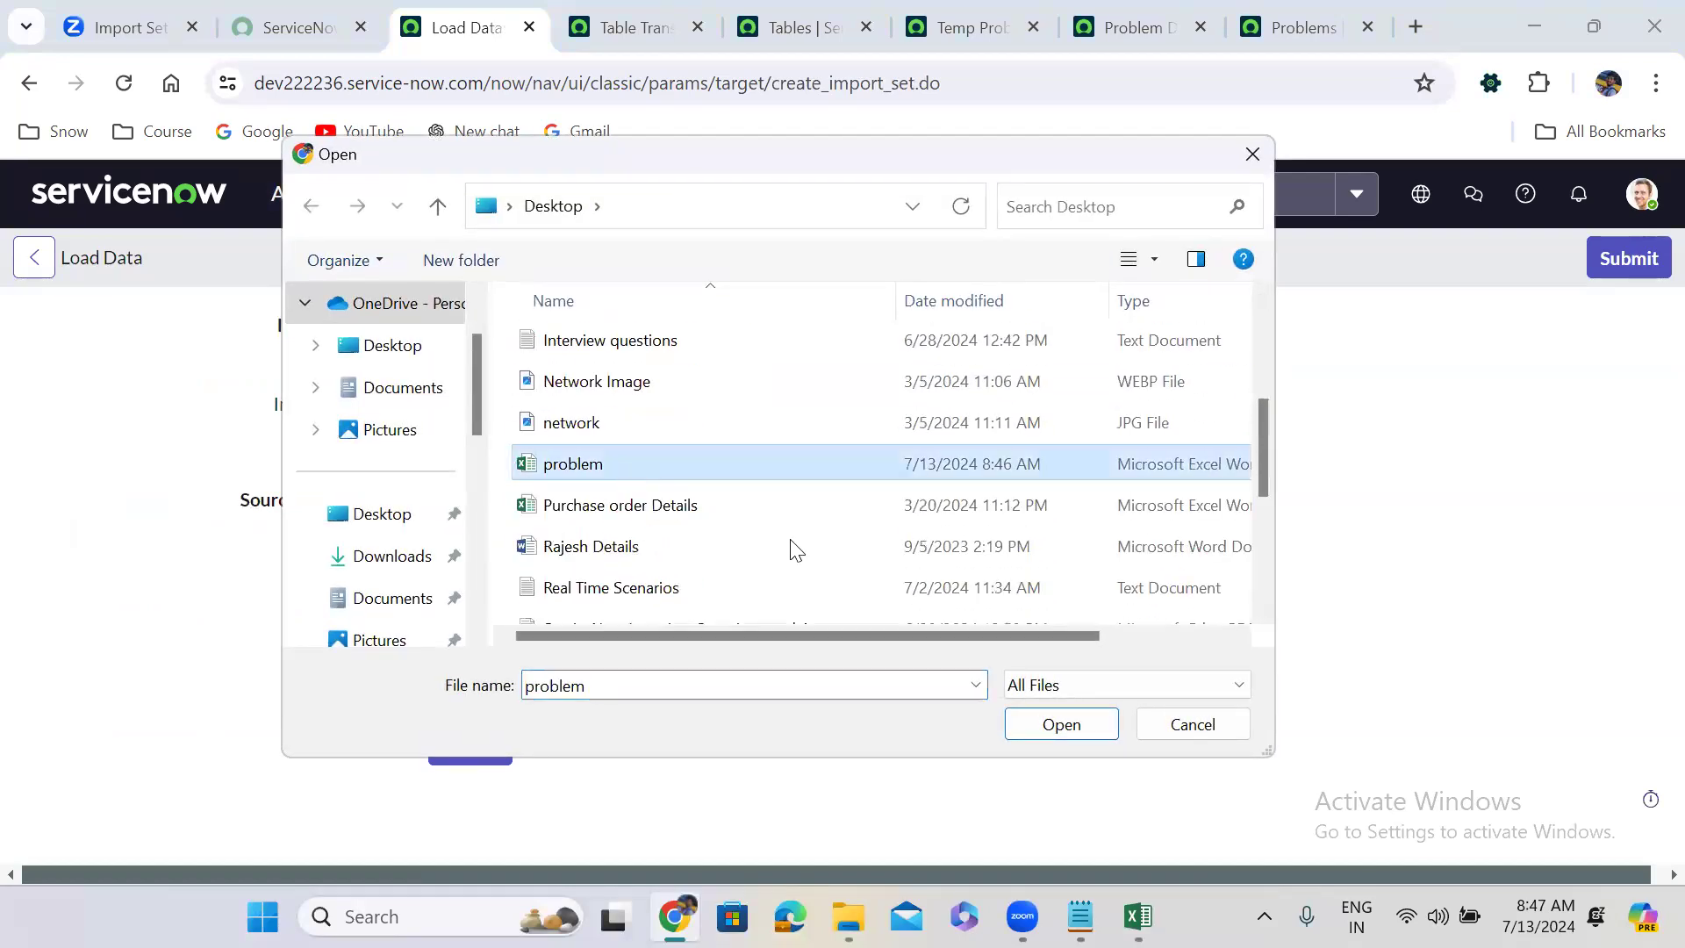
pyautogui.click(1062, 735)
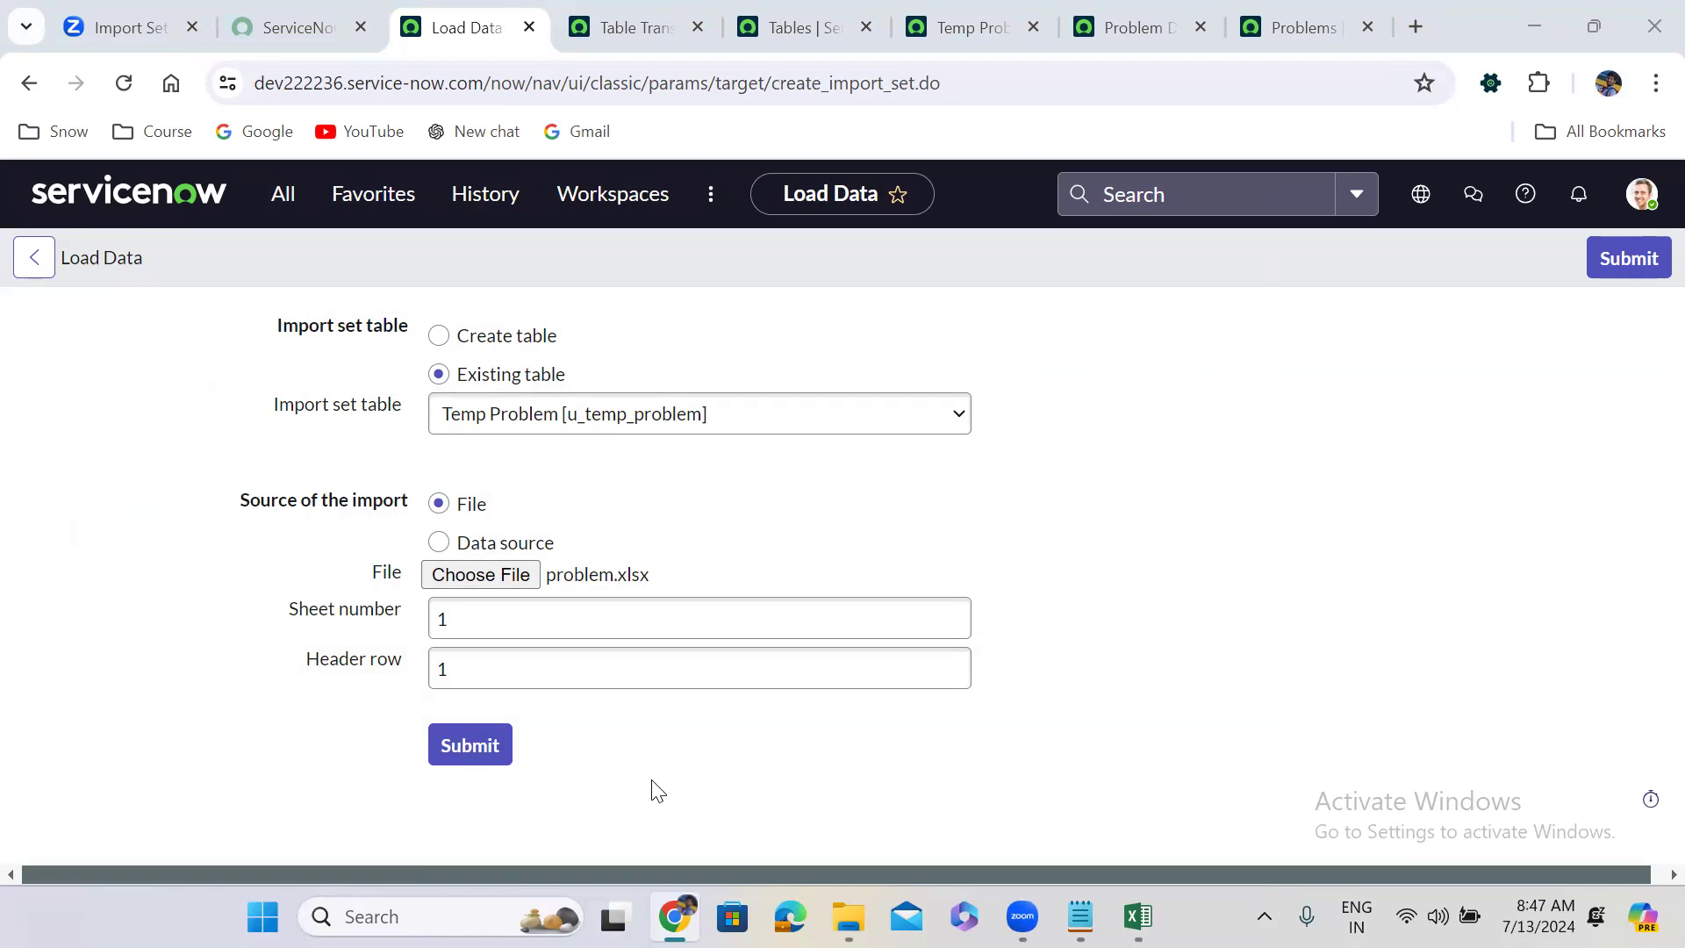
pyautogui.click(471, 746)
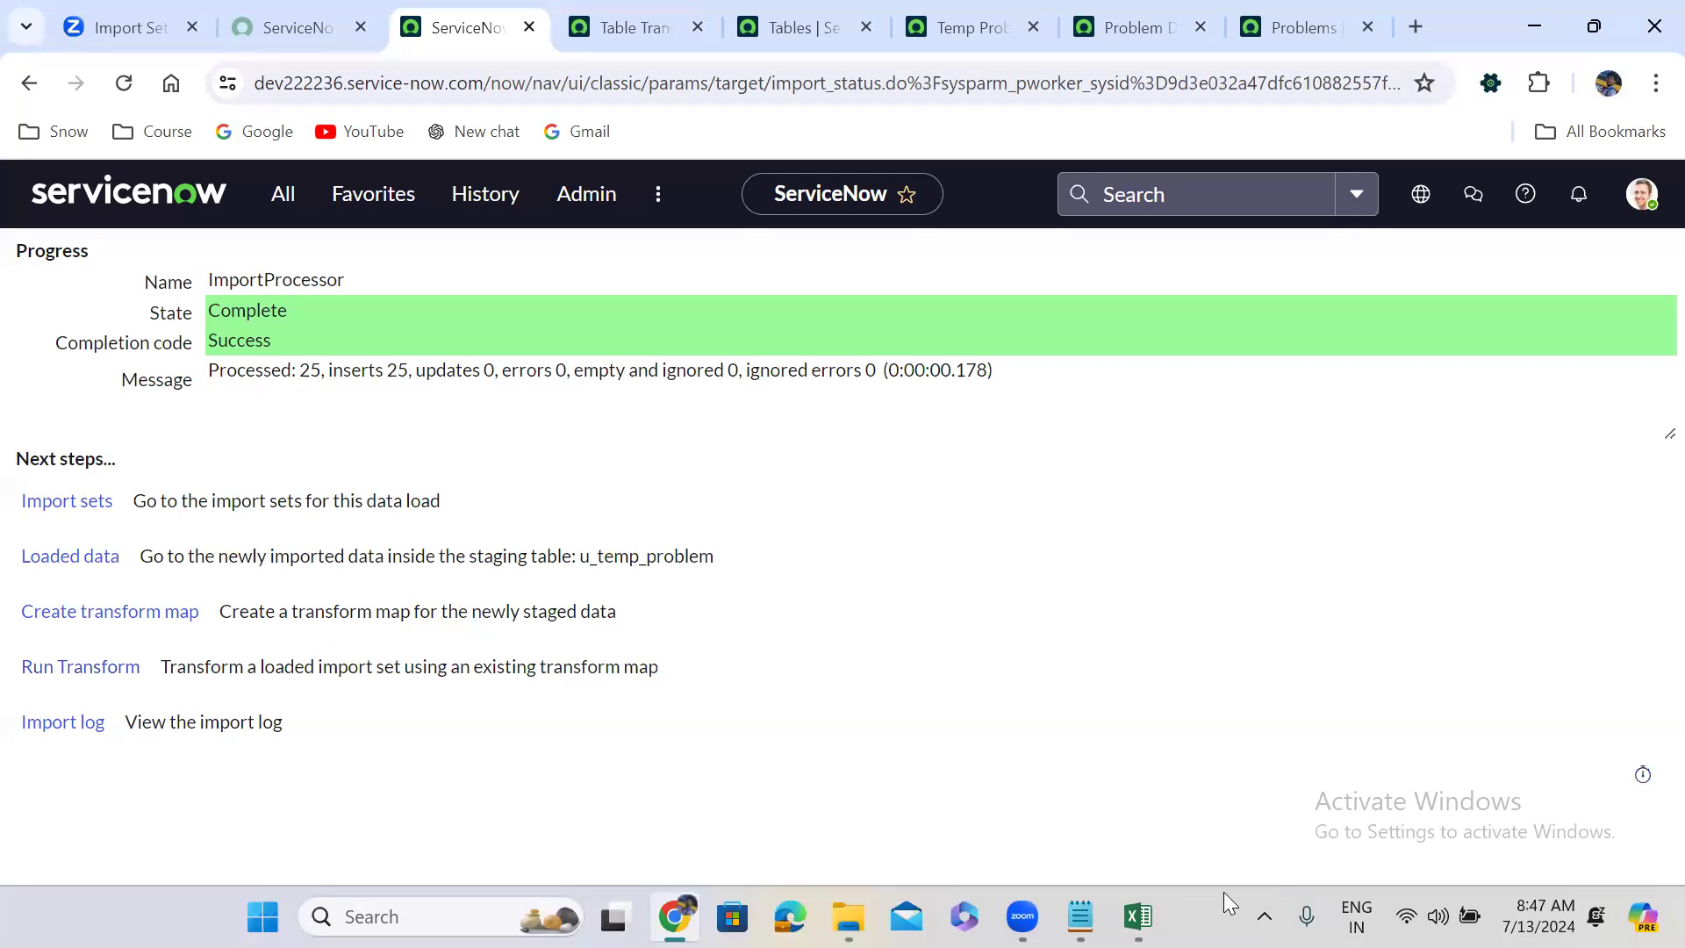
pyautogui.click(1137, 916)
# Copy problem number PRB0040001 from the workbook and go to the Problems list.
pyautogui.click(92, 320)
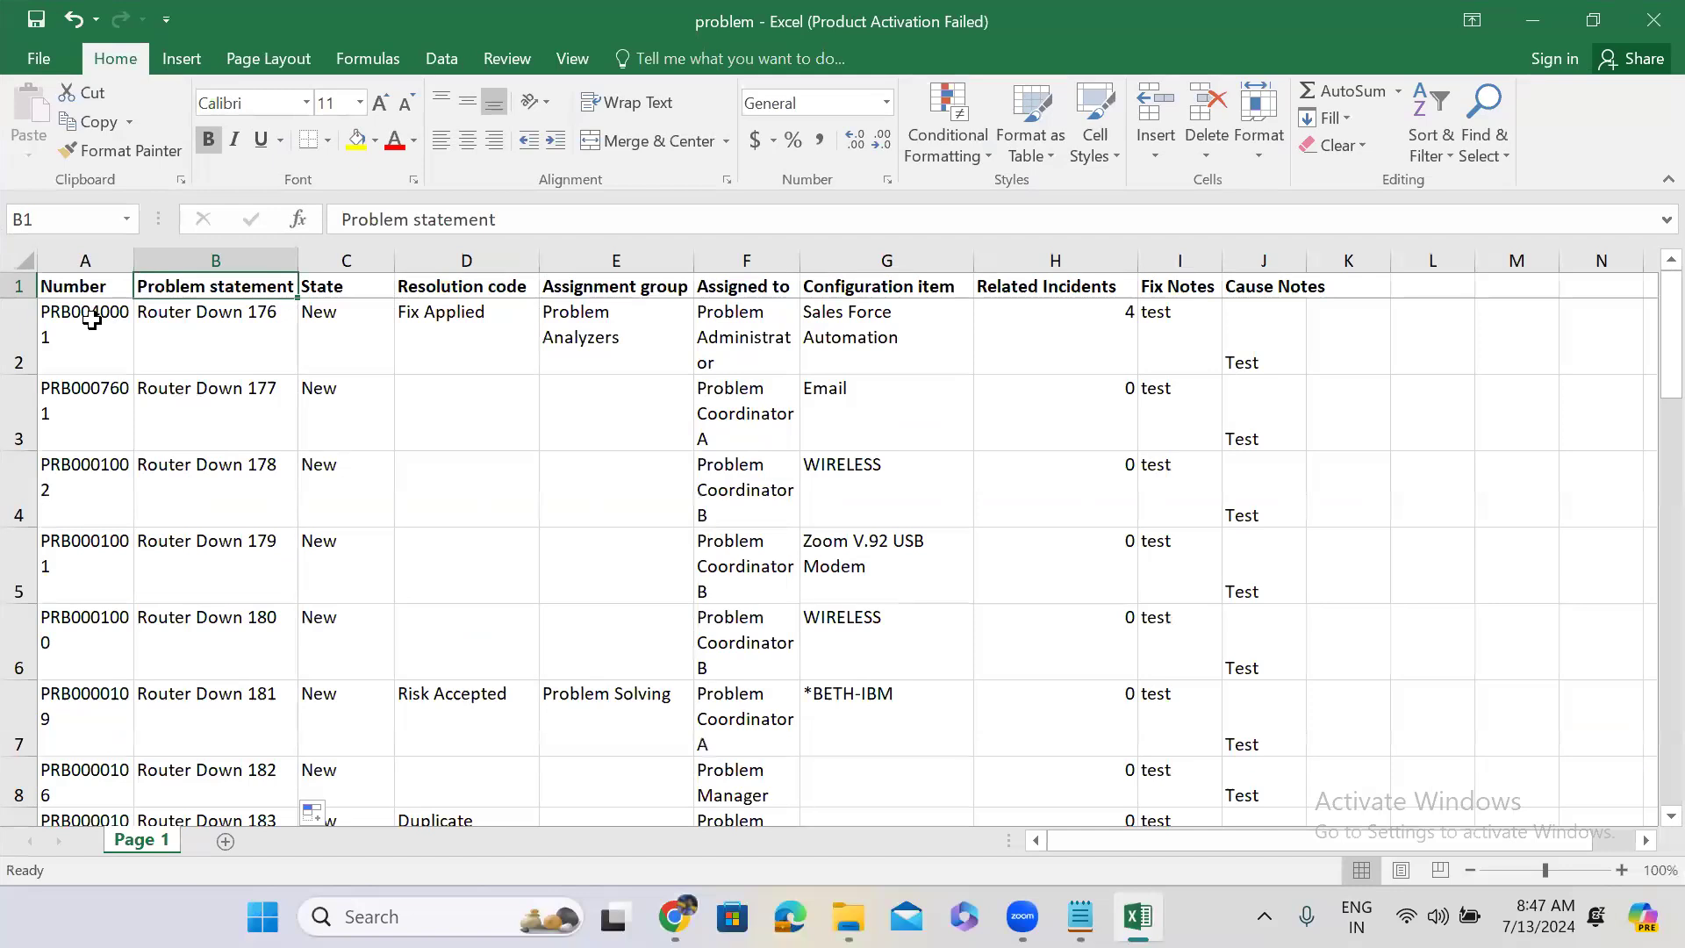
pyautogui.click(224, 325)
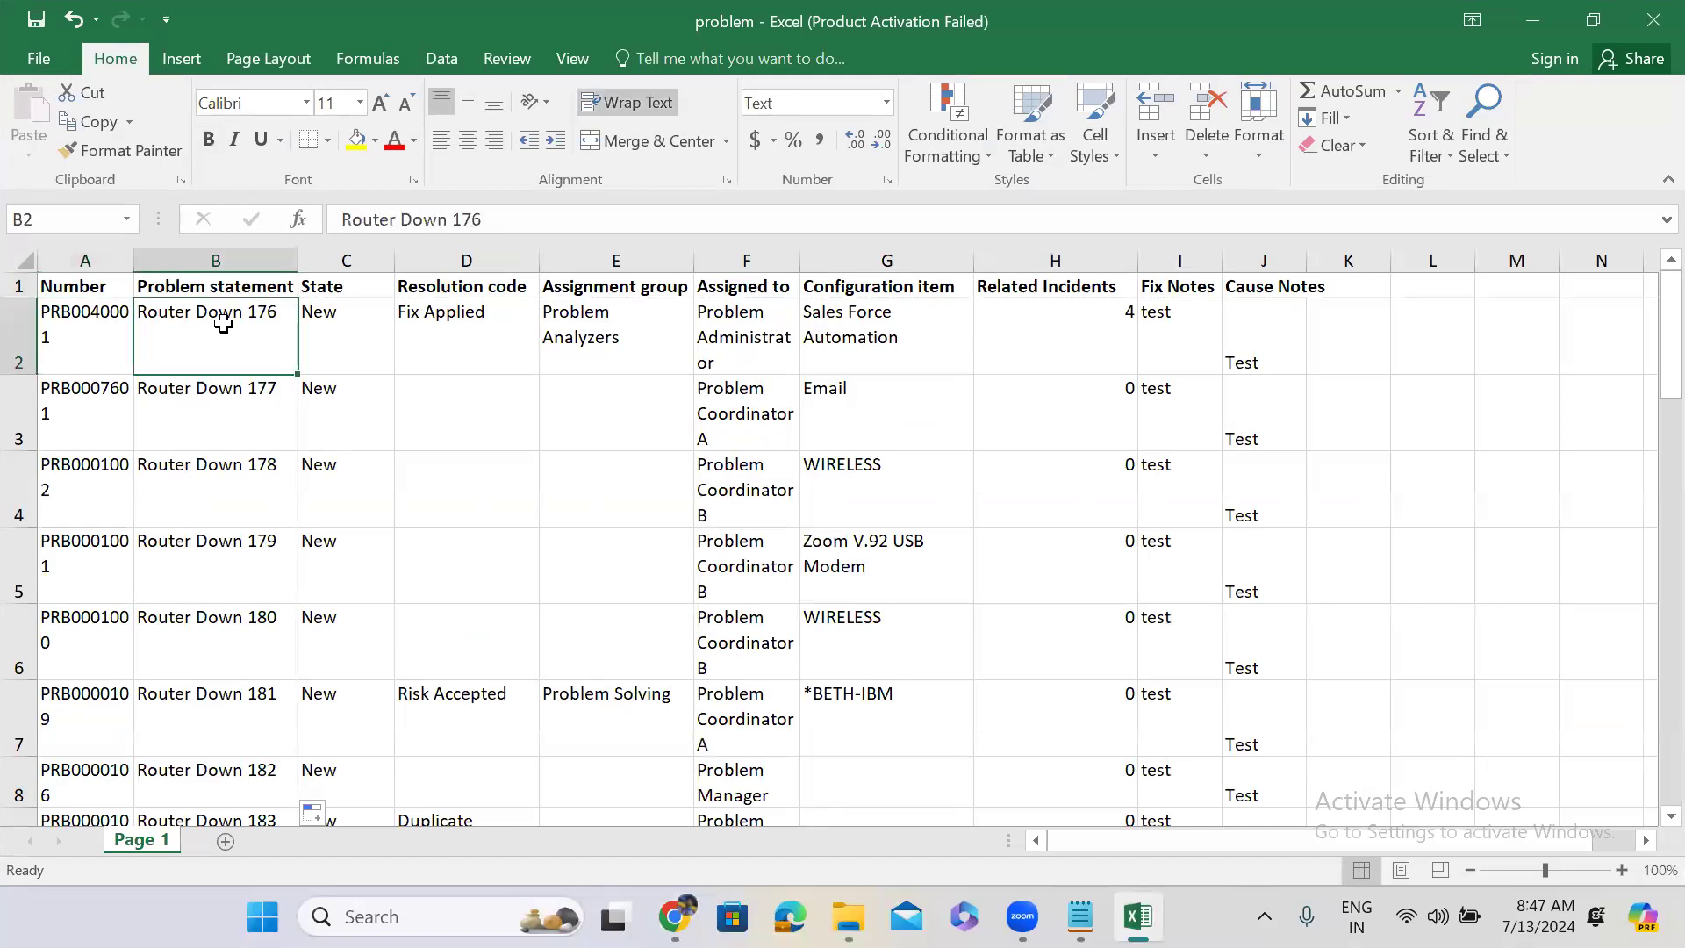
pyautogui.click(79, 316)
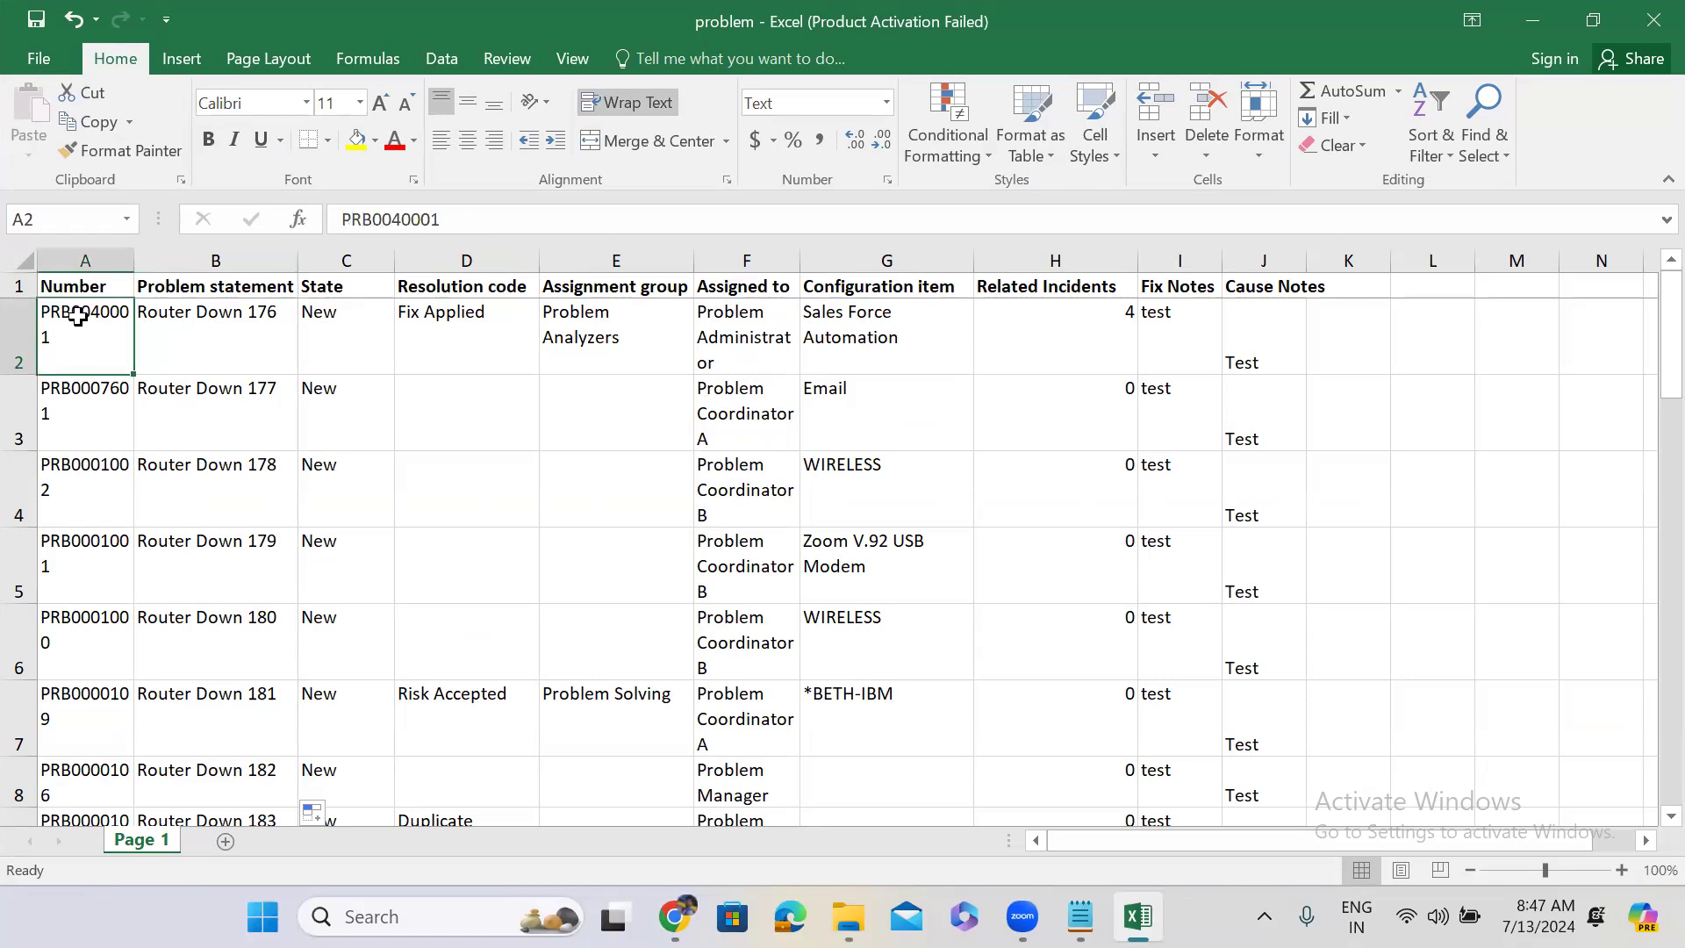
pyautogui.click(203, 313)
pyautogui.click(102, 329)
pyautogui.hotkey('ctrl', 'c')
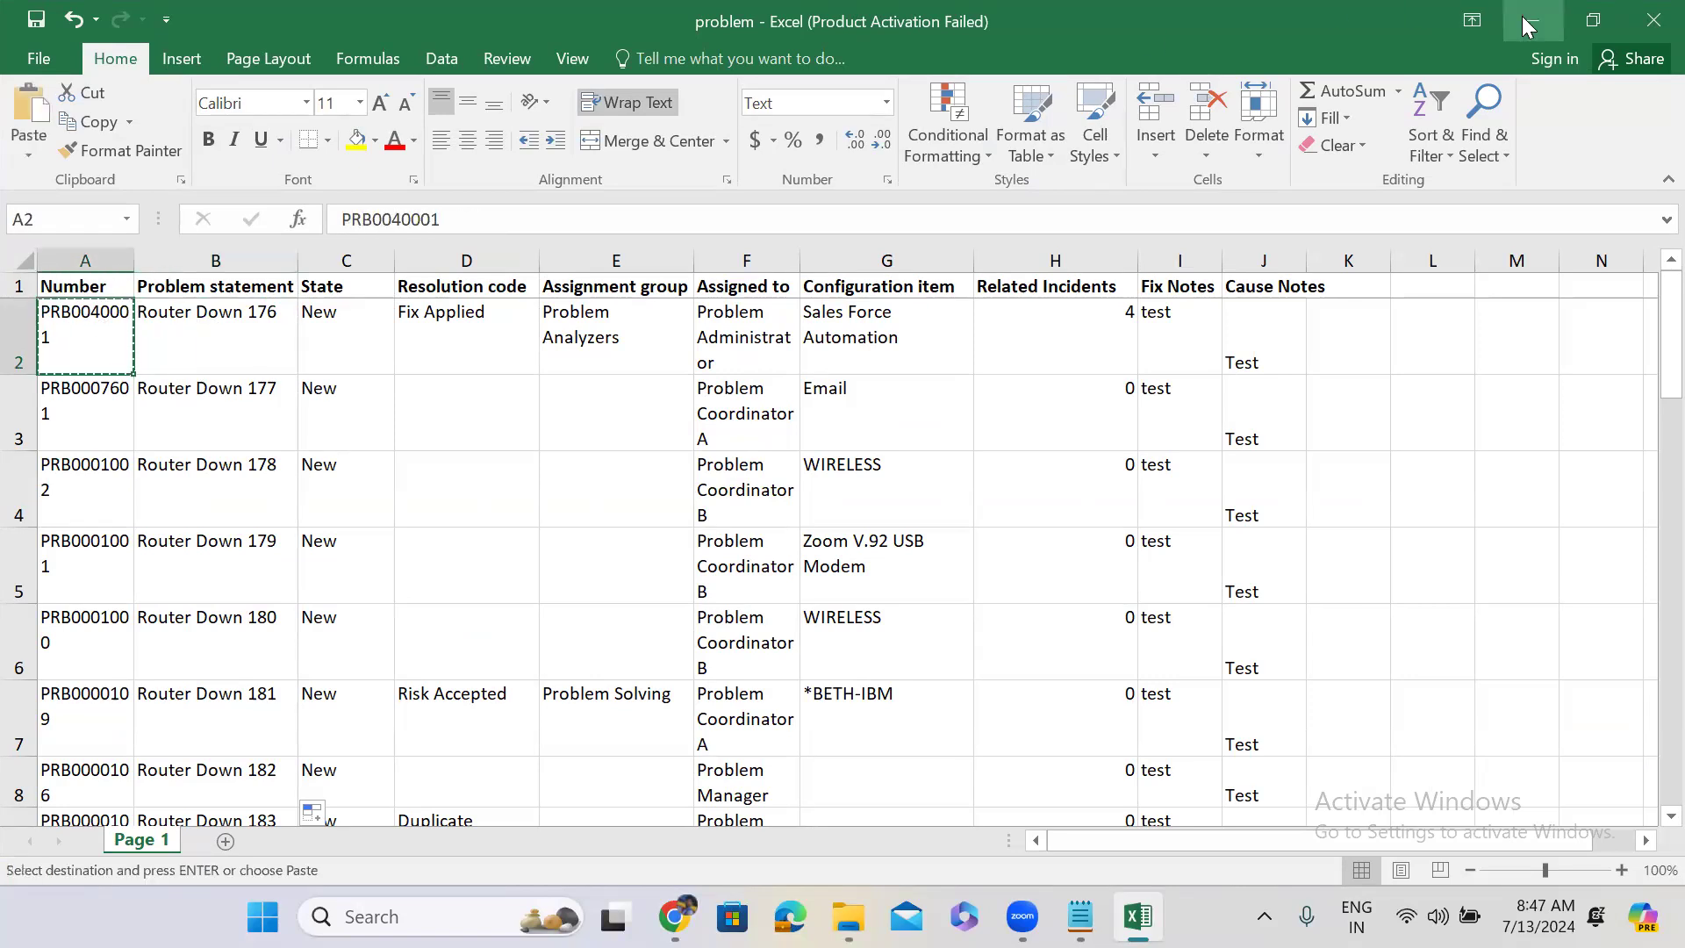
pyautogui.click(1528, 27)
pyautogui.click(1297, 14)
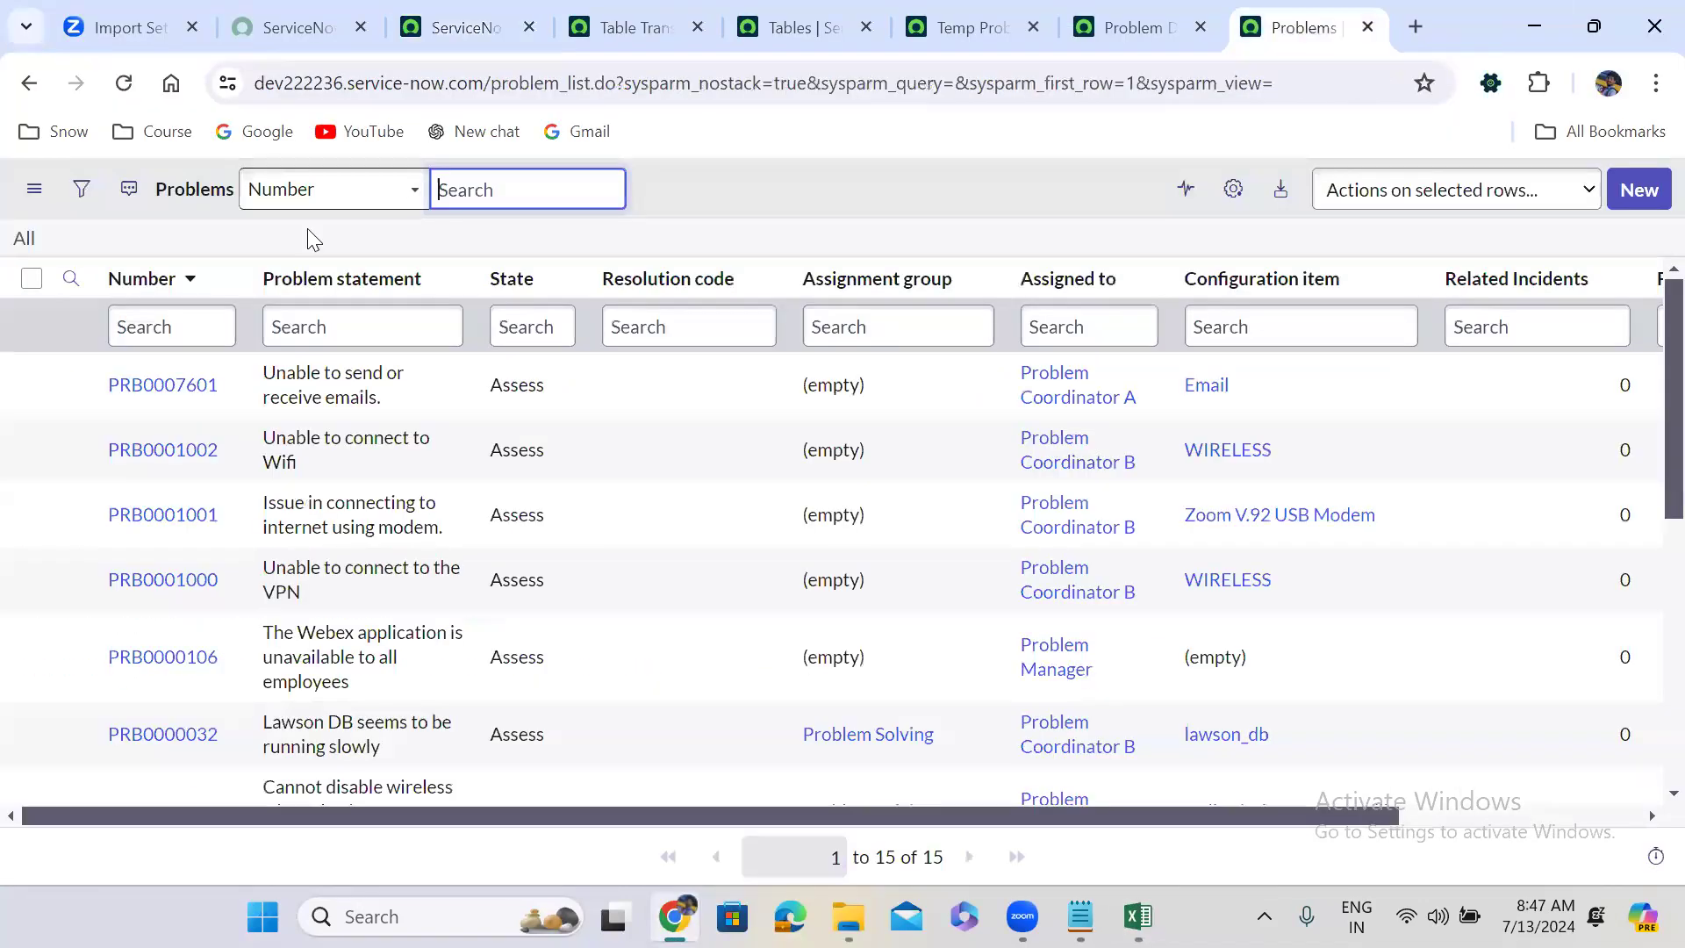
# Filter the Problems list on Number PRB0040001 and add a second condition.
pyautogui.click(81, 190)
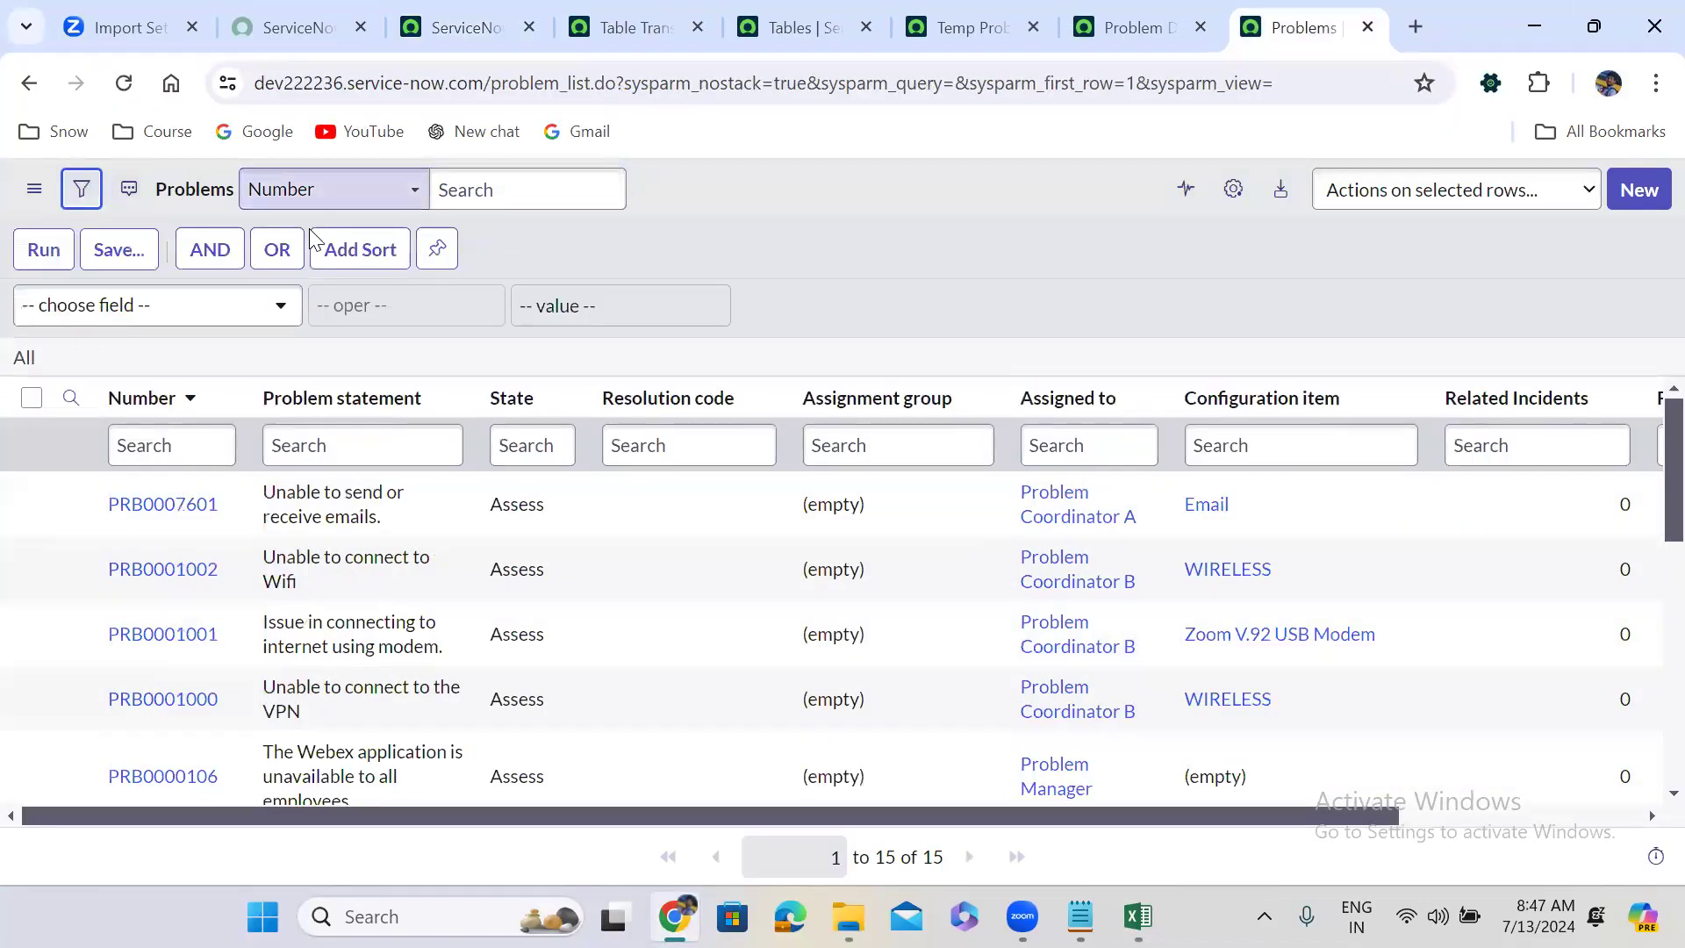
pyautogui.click(122, 314)
pyautogui.write('num')
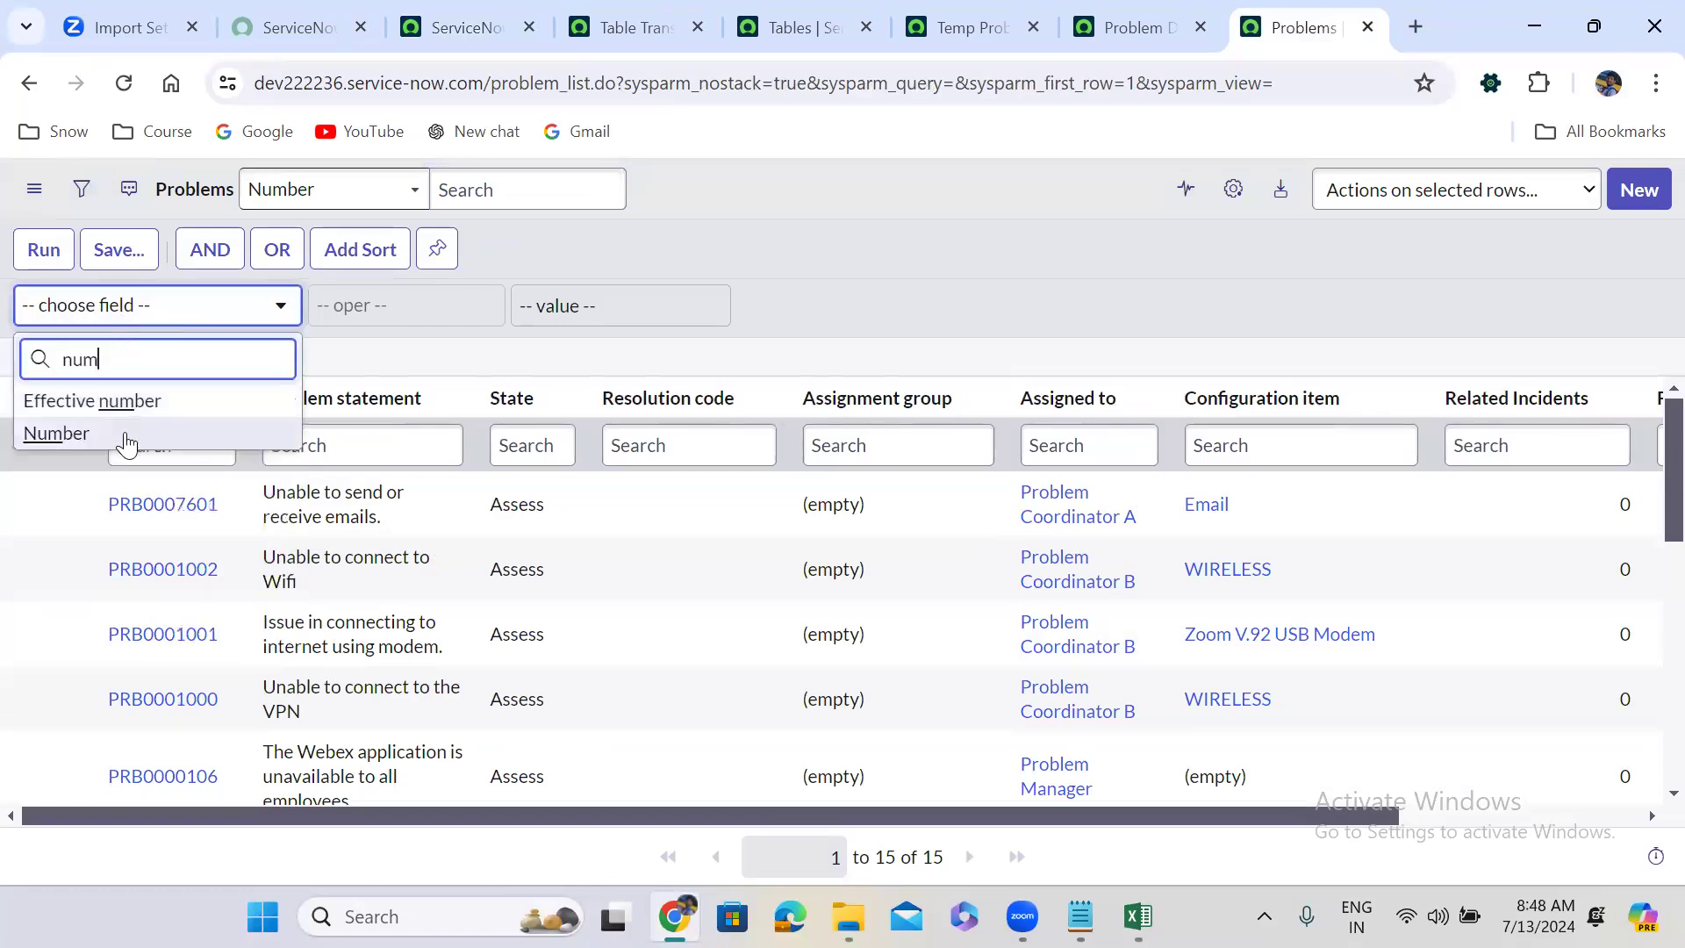
pyautogui.click(122, 434)
pyautogui.click(559, 296)
pyautogui.hotkey('ctrl', 'v')
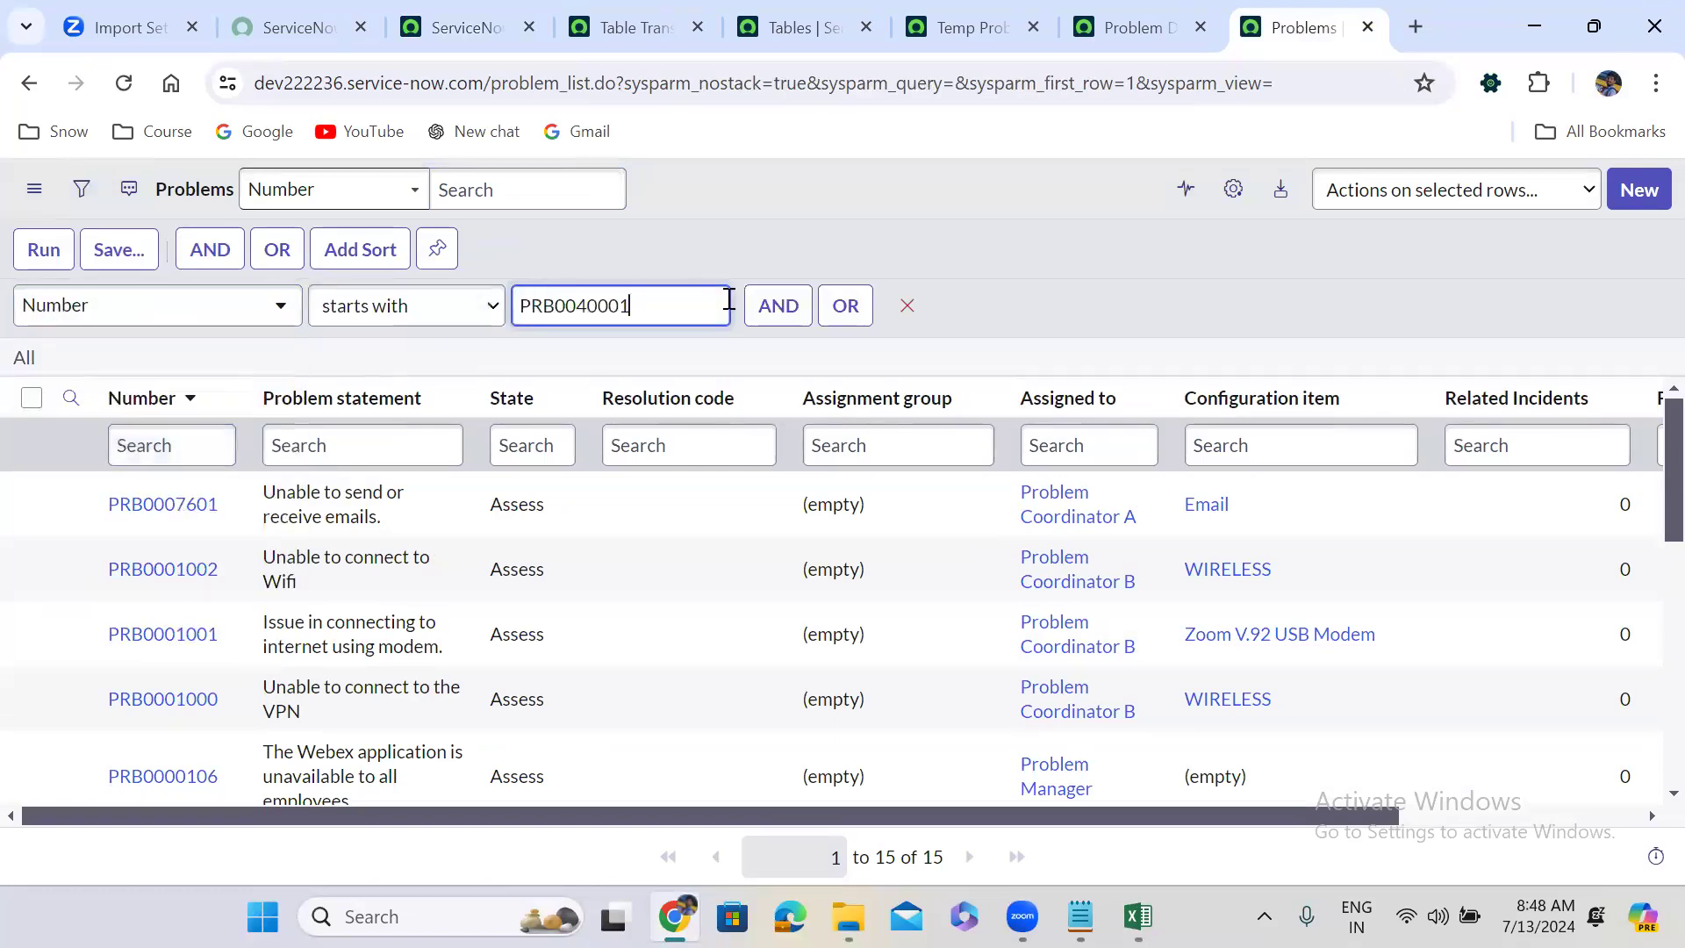
pyautogui.click(799, 306)
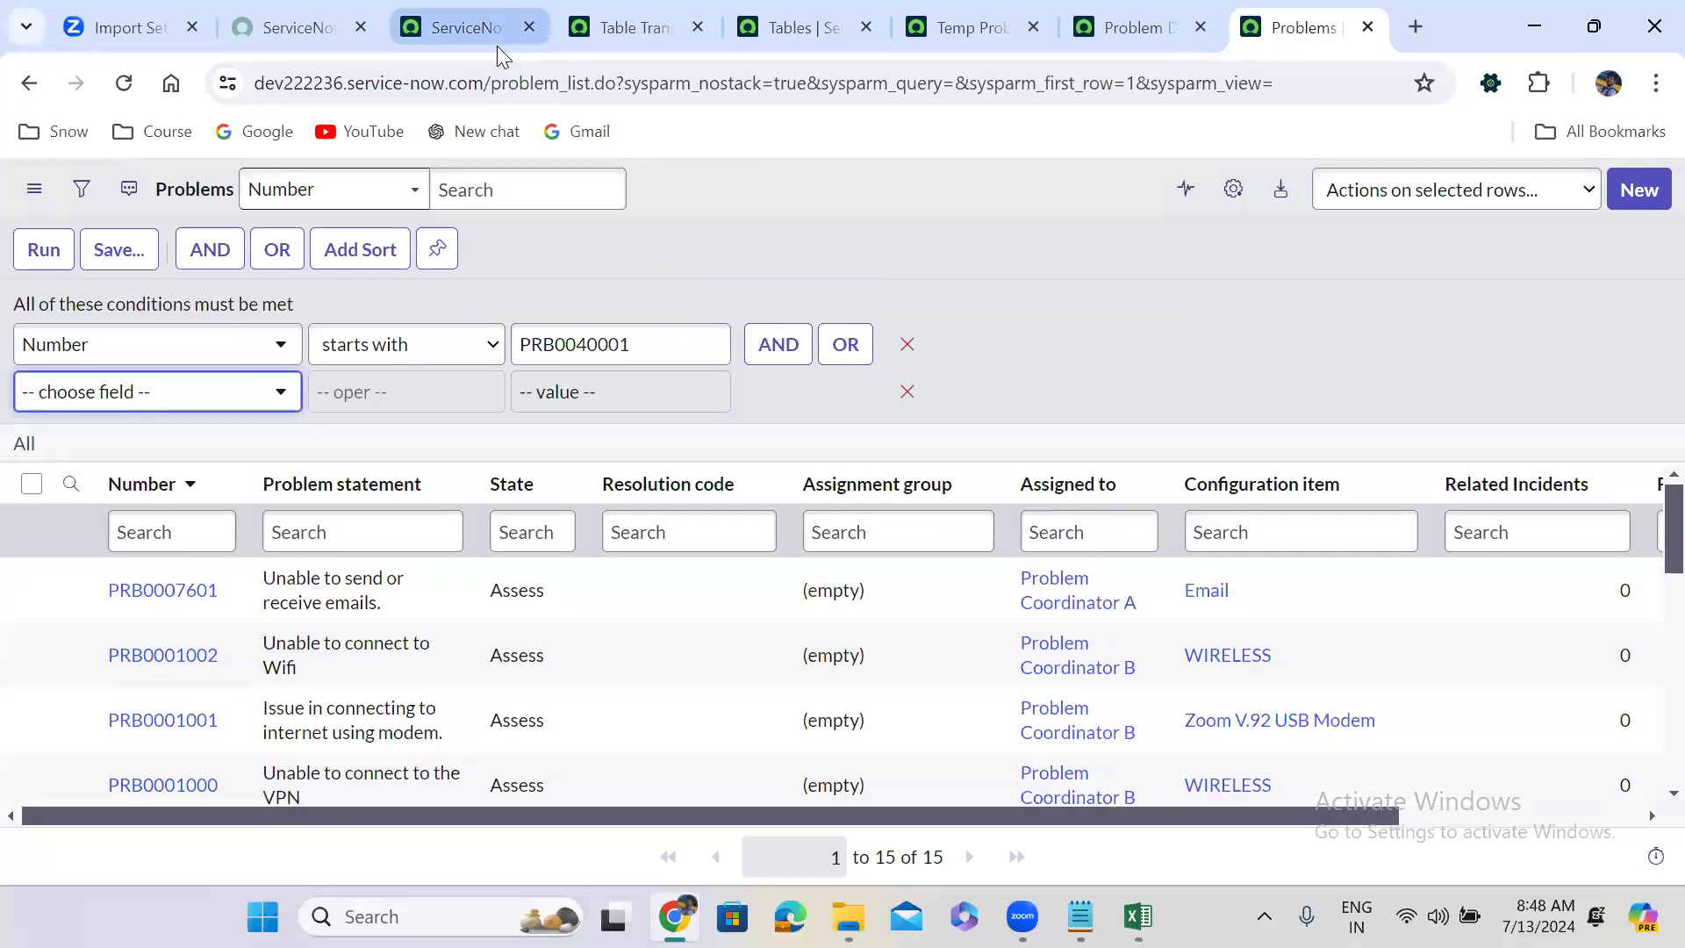
# Add a Problem statement condition of Router Down 176 and run the filter.
pyautogui.click(1137, 917)
pyautogui.press('super+Up')
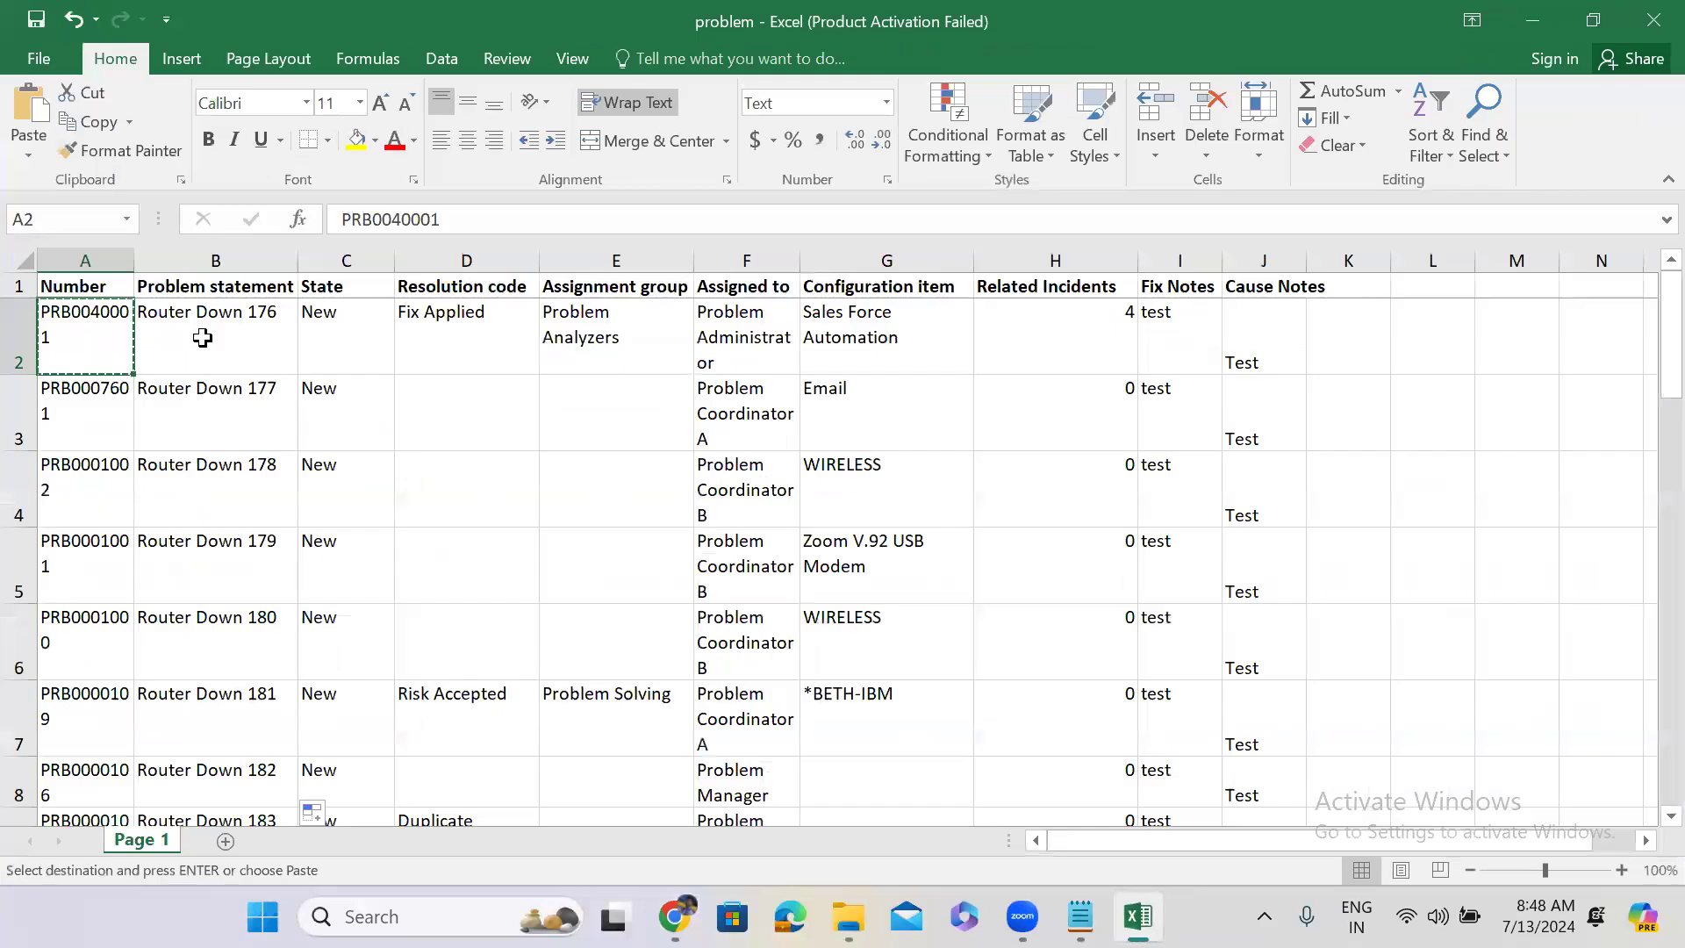
pyautogui.click(198, 337)
pyautogui.hotkey('ctrl', 'c')
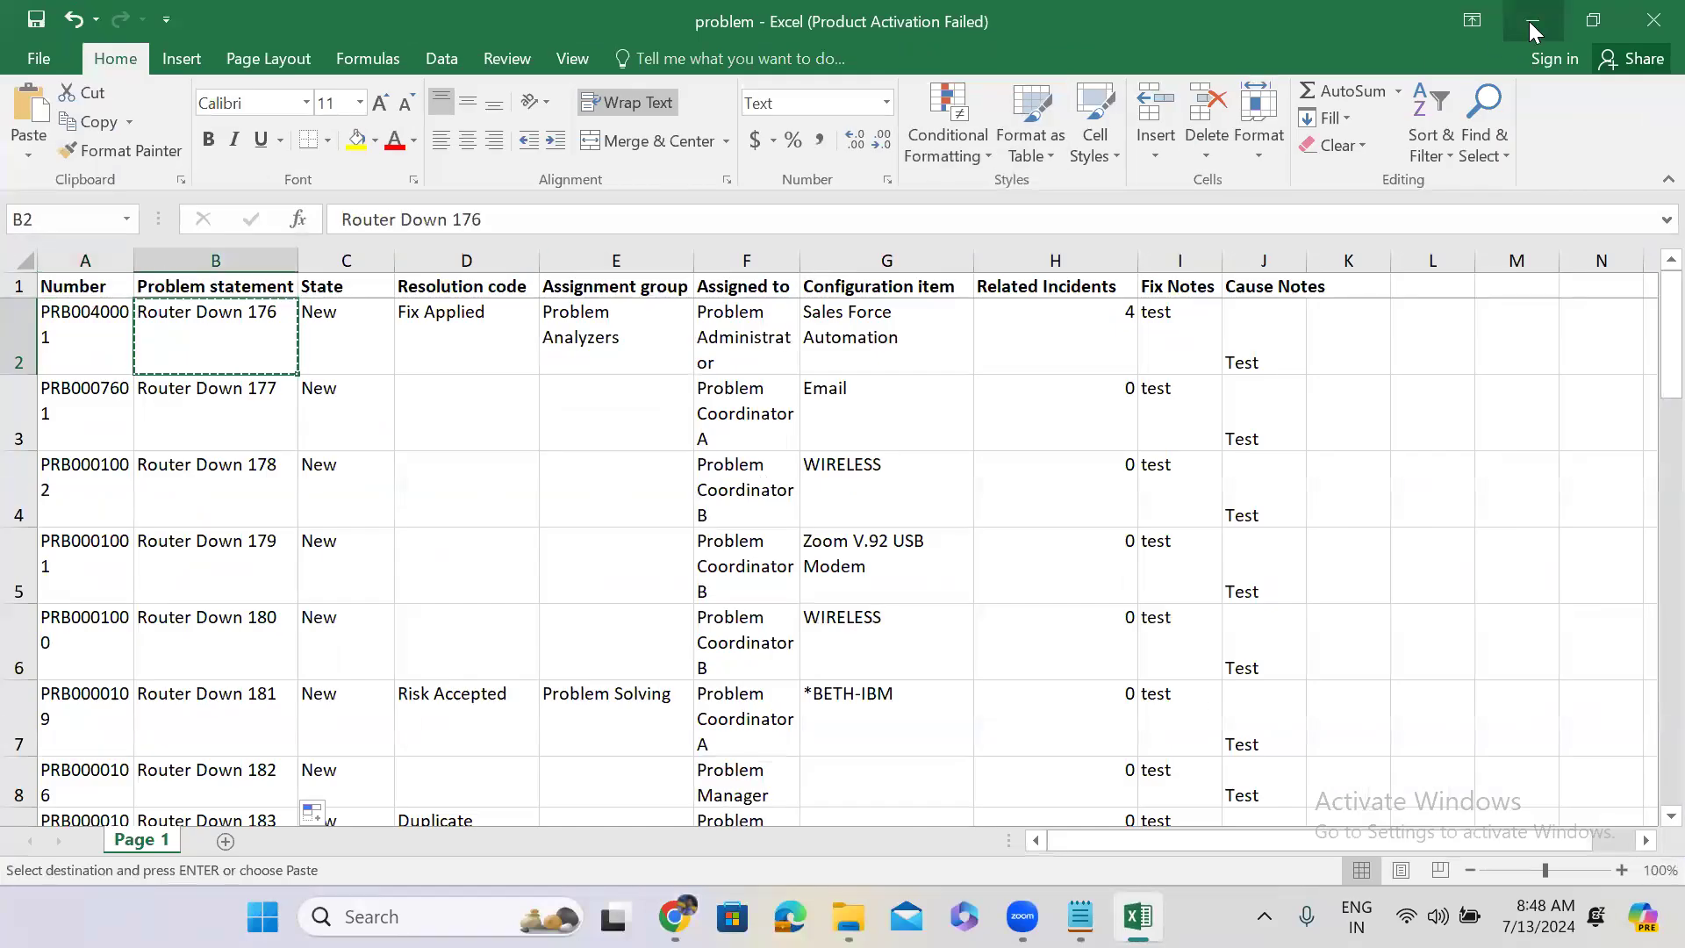
pyautogui.click(1532, 19)
pyautogui.click(217, 403)
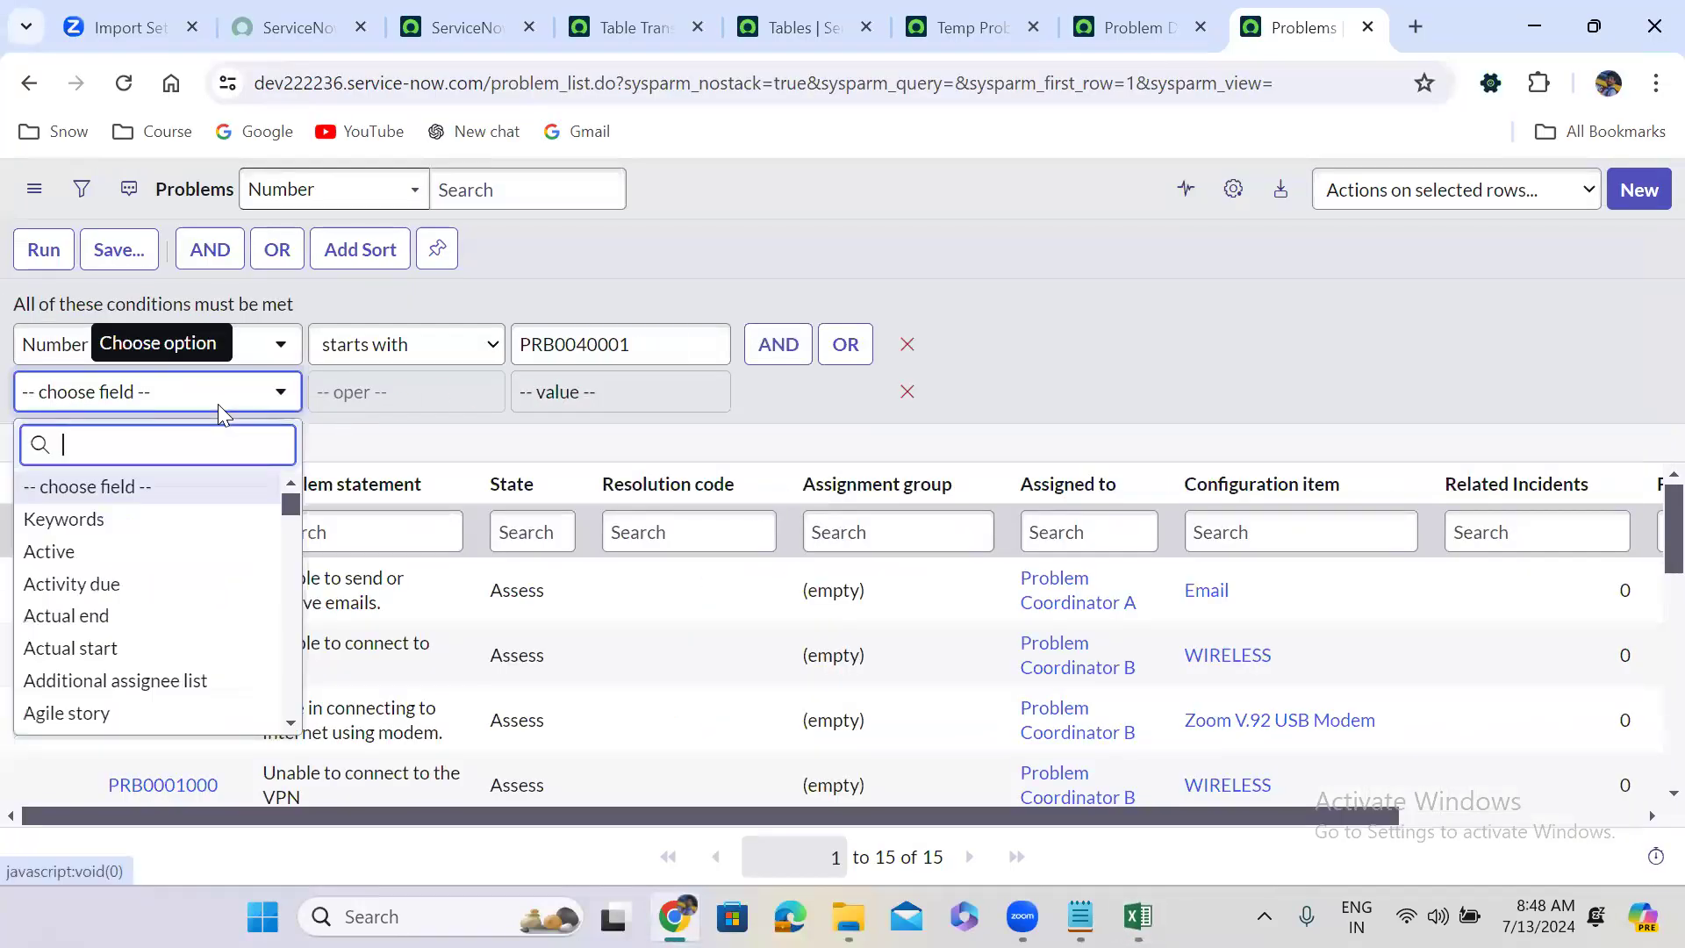
pyautogui.write('sh')
pyautogui.press('BackSpace')
pyautogui.press('BackSpace')
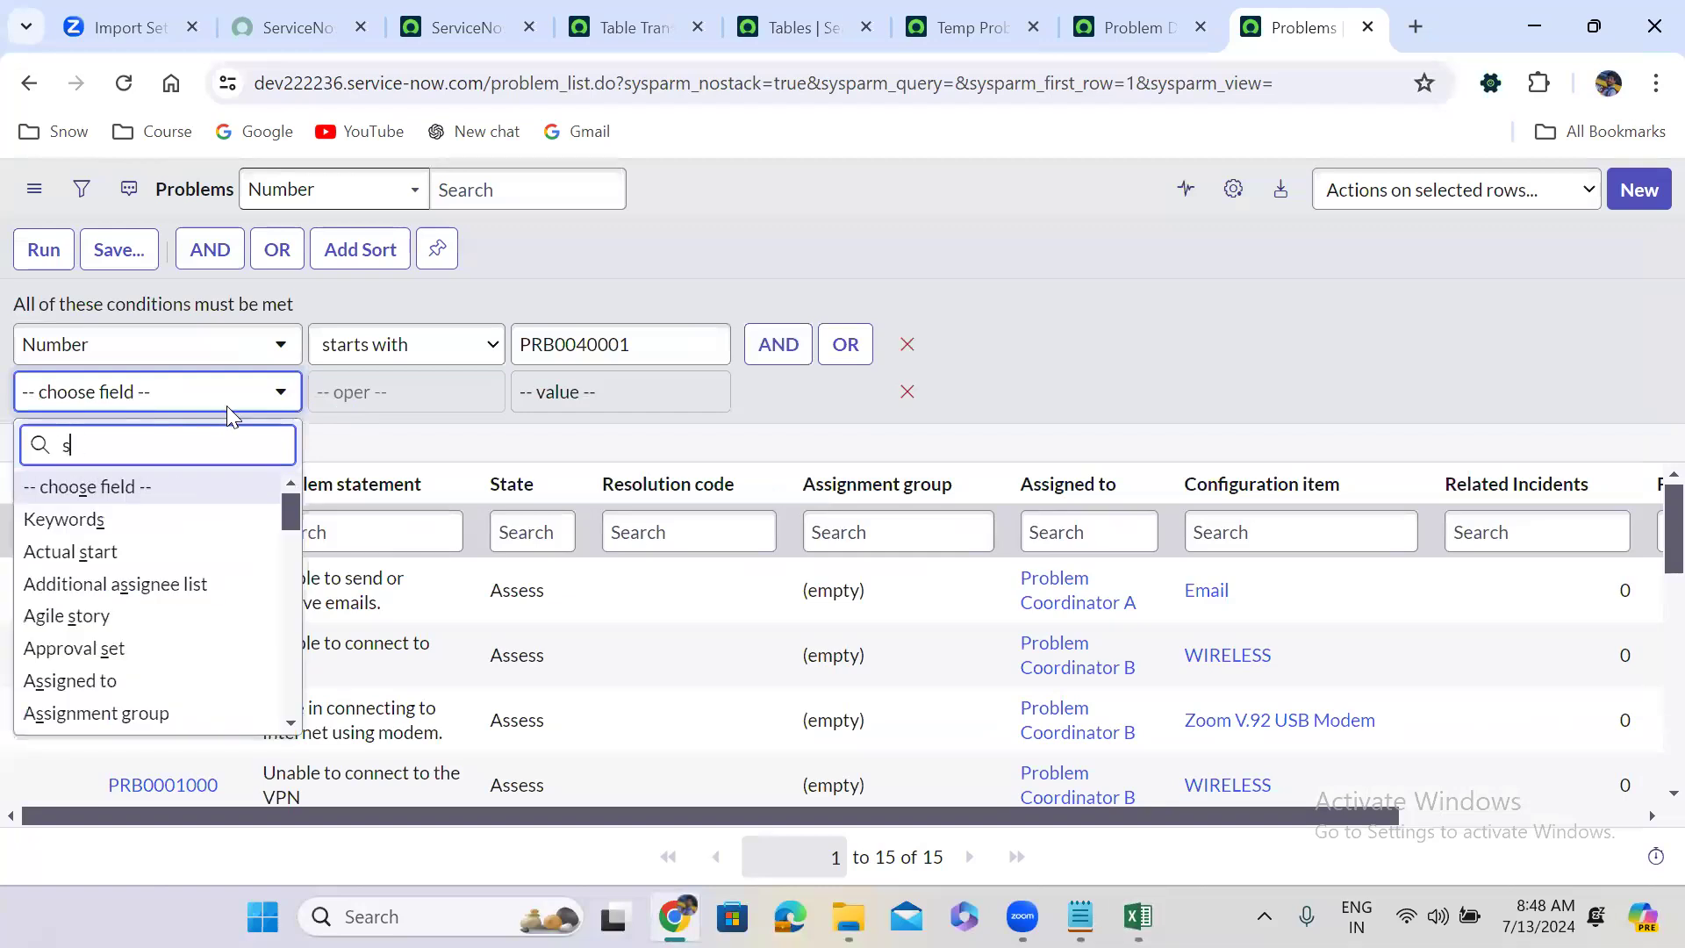
pyautogui.write('pr')
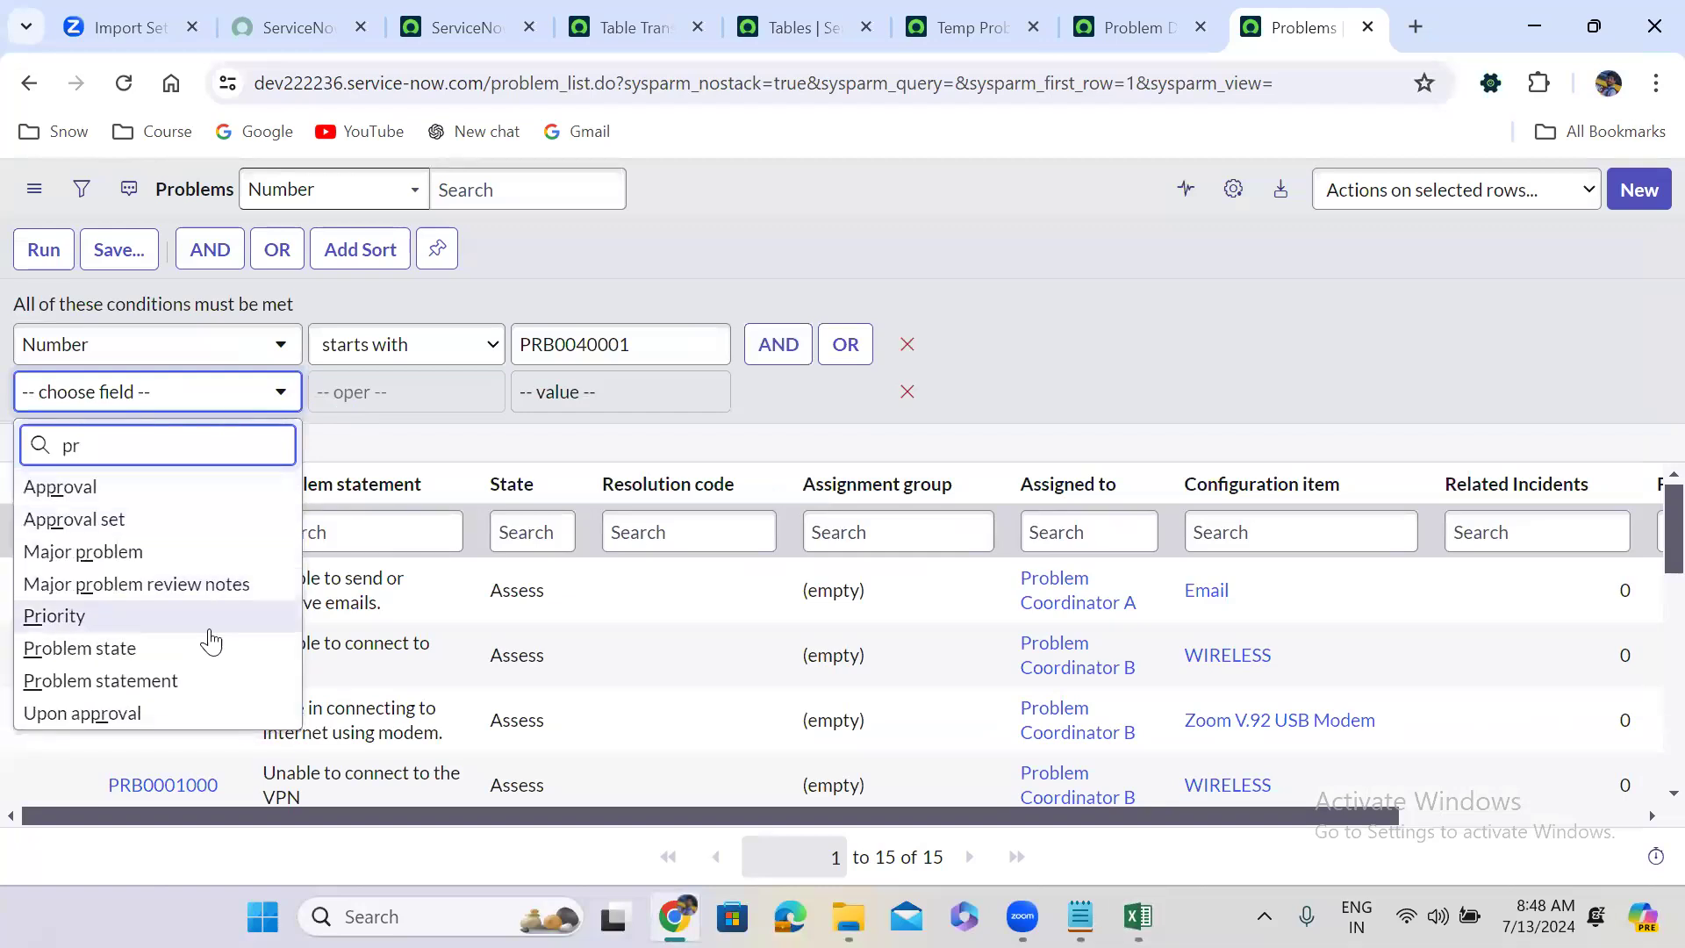
pyautogui.click(185, 679)
pyautogui.click(598, 399)
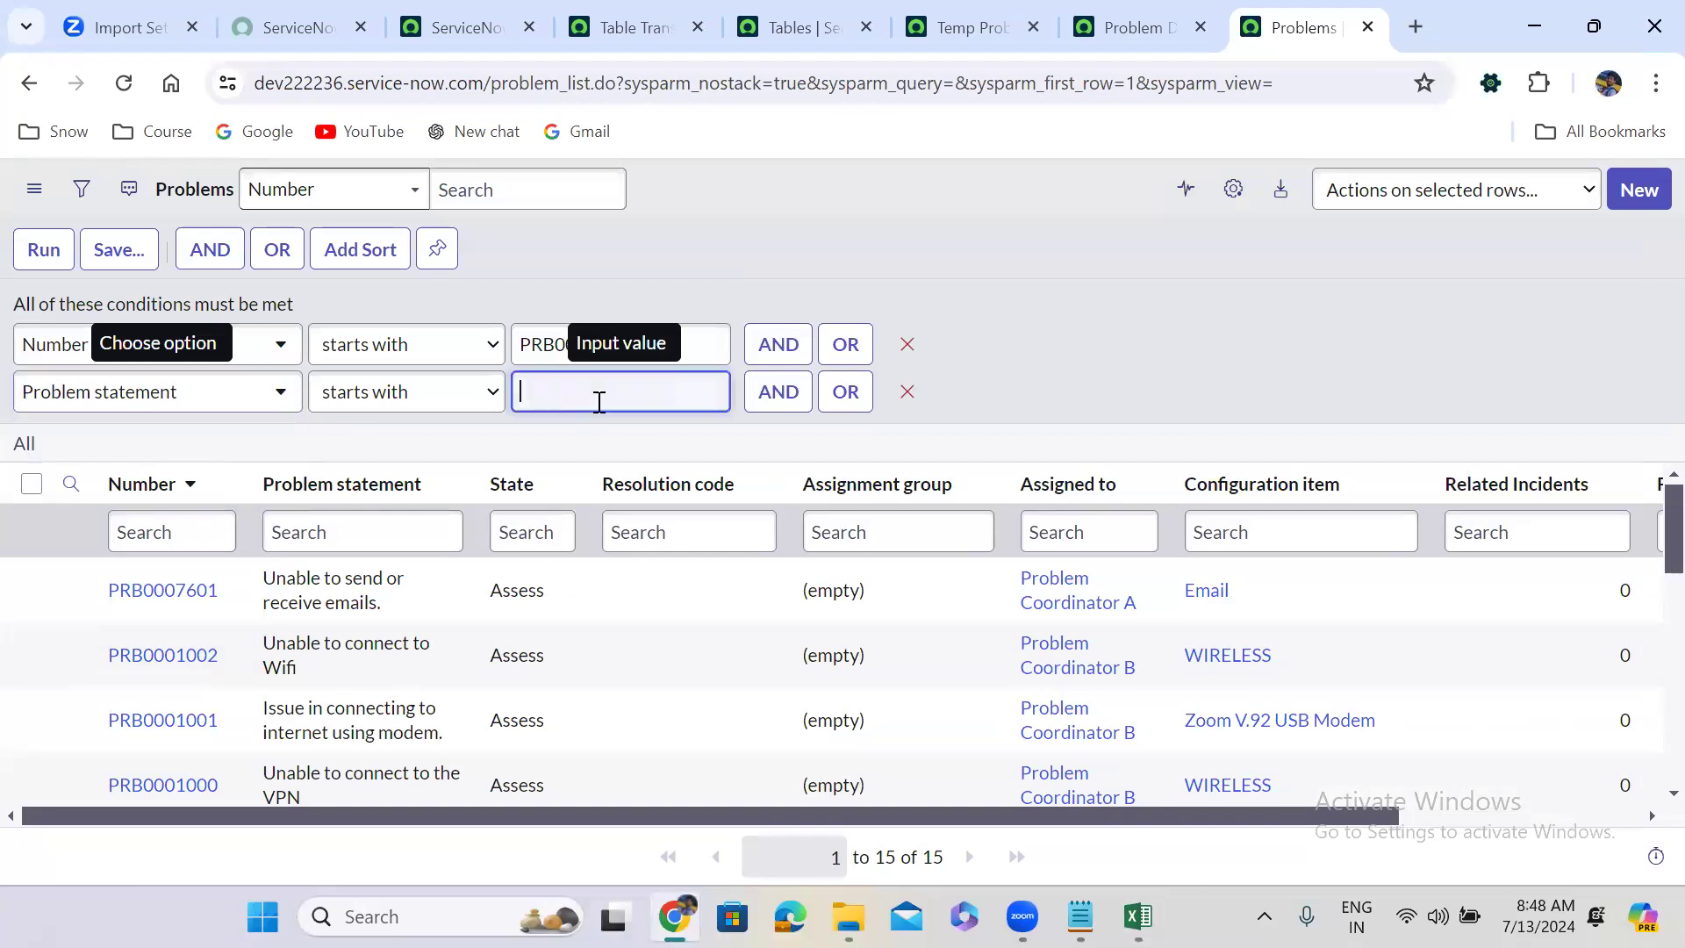
pyautogui.hotkey('ctrl', 'v')
pyautogui.click(41, 249)
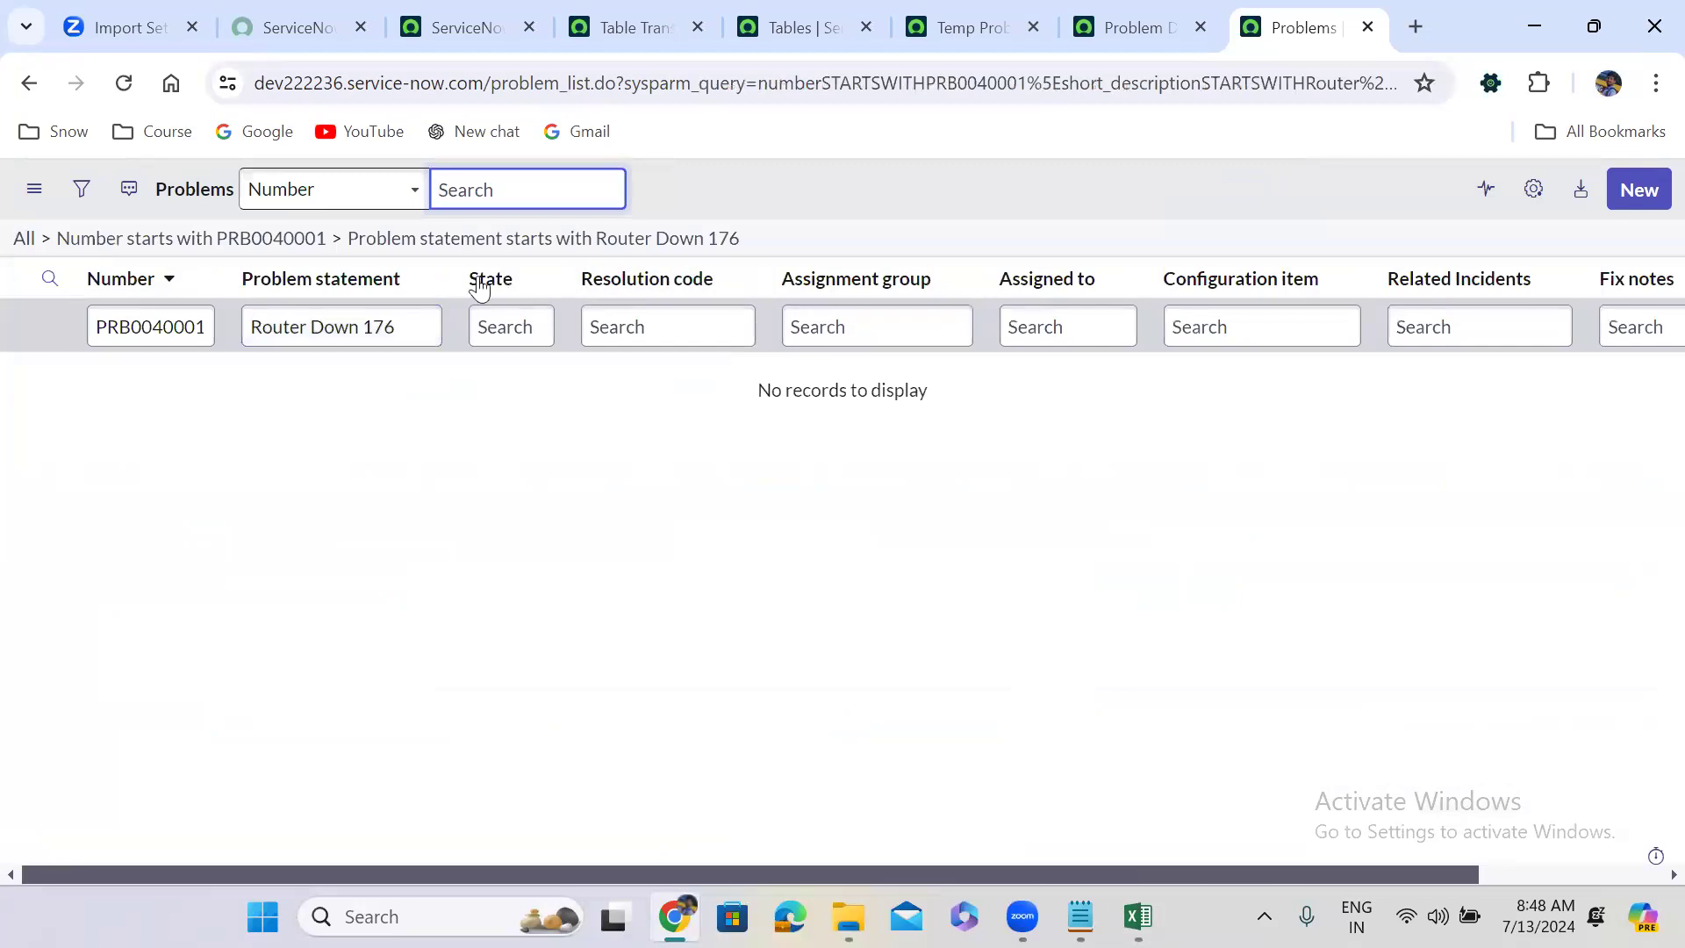
# Remove both filter conditions to show all 15 problems.
pyautogui.click(285, 240)
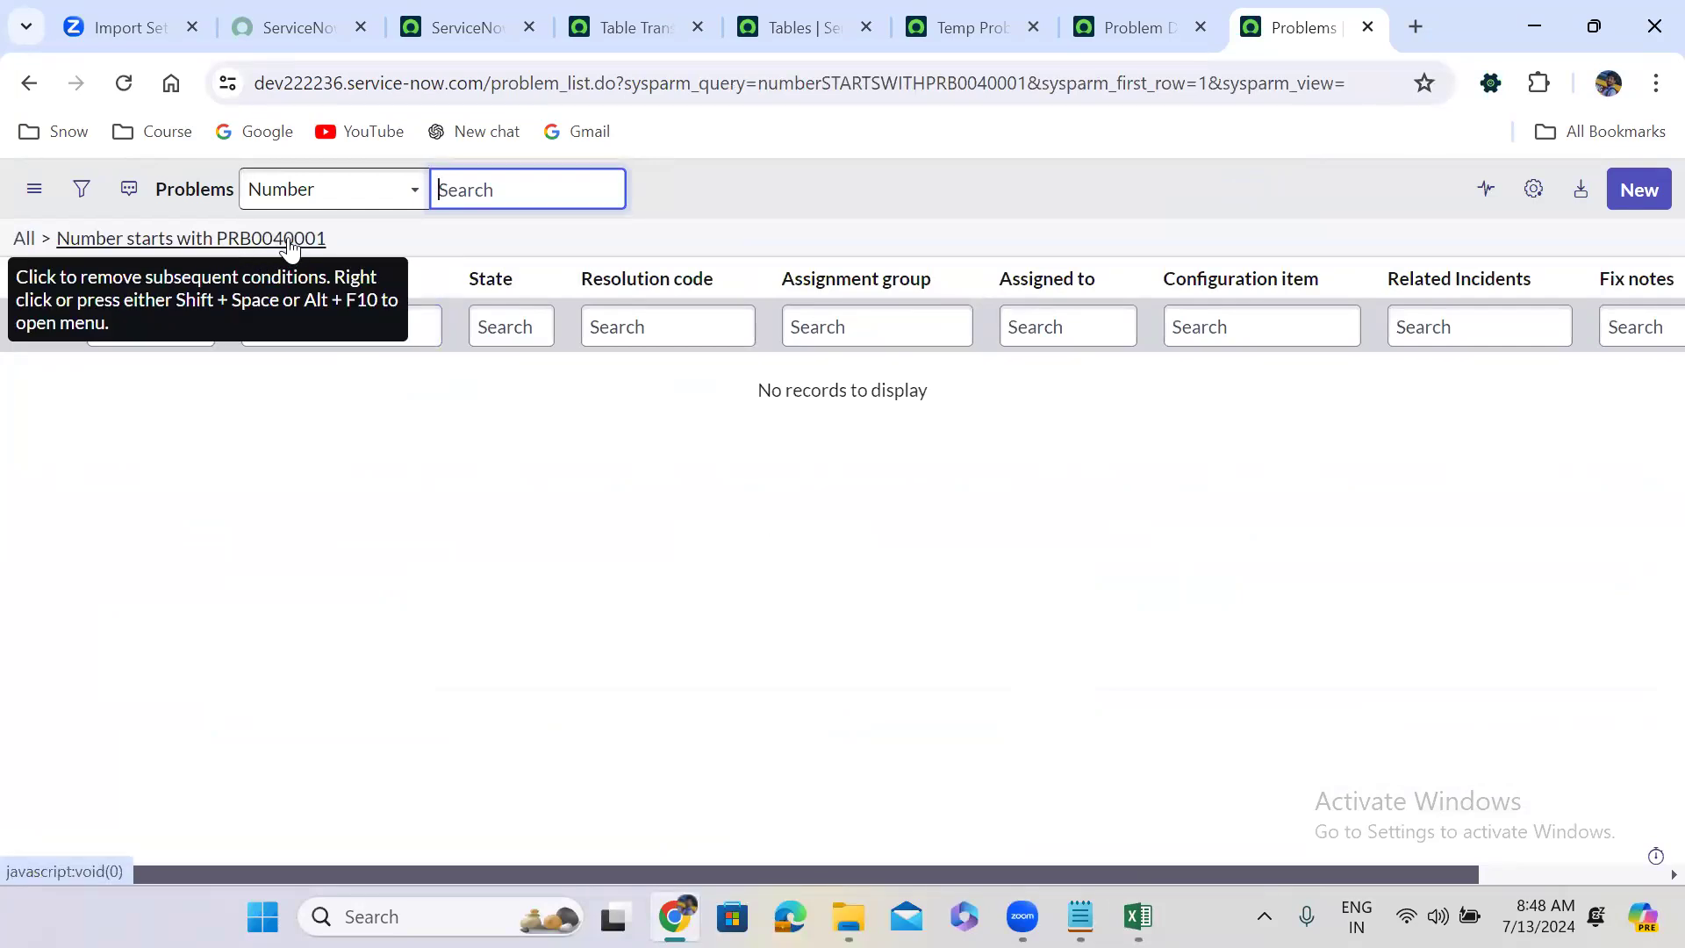
pyautogui.click(24, 238)
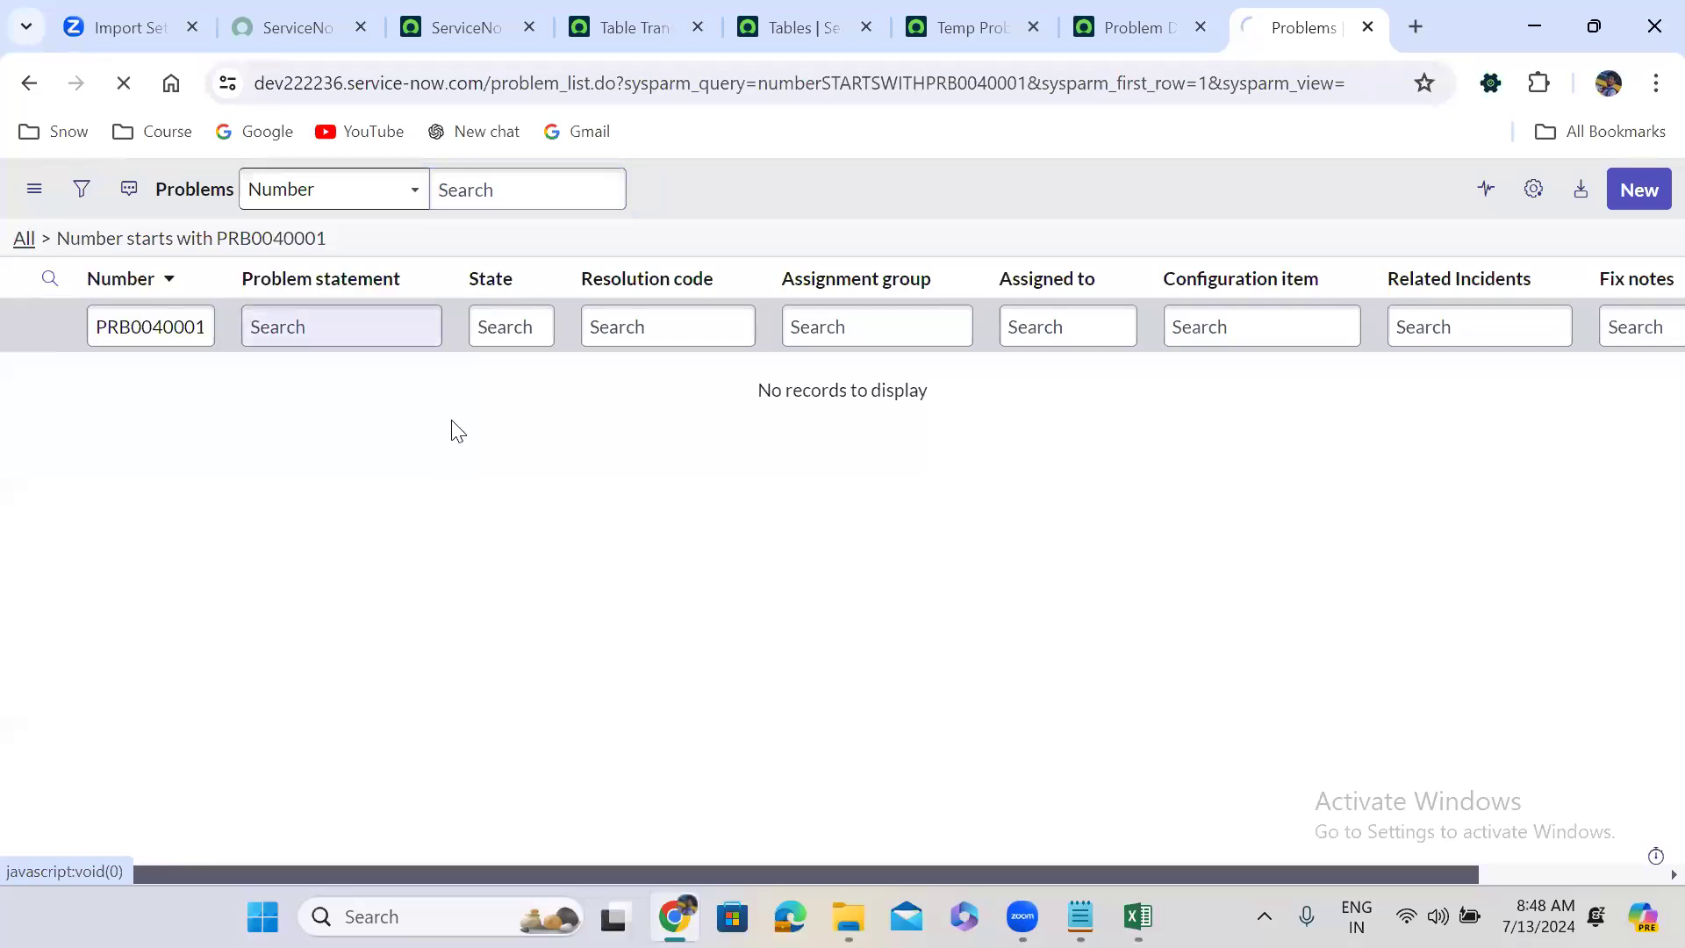
pyautogui.moveTo(230, 453); pyautogui.dragTo(95, 460)
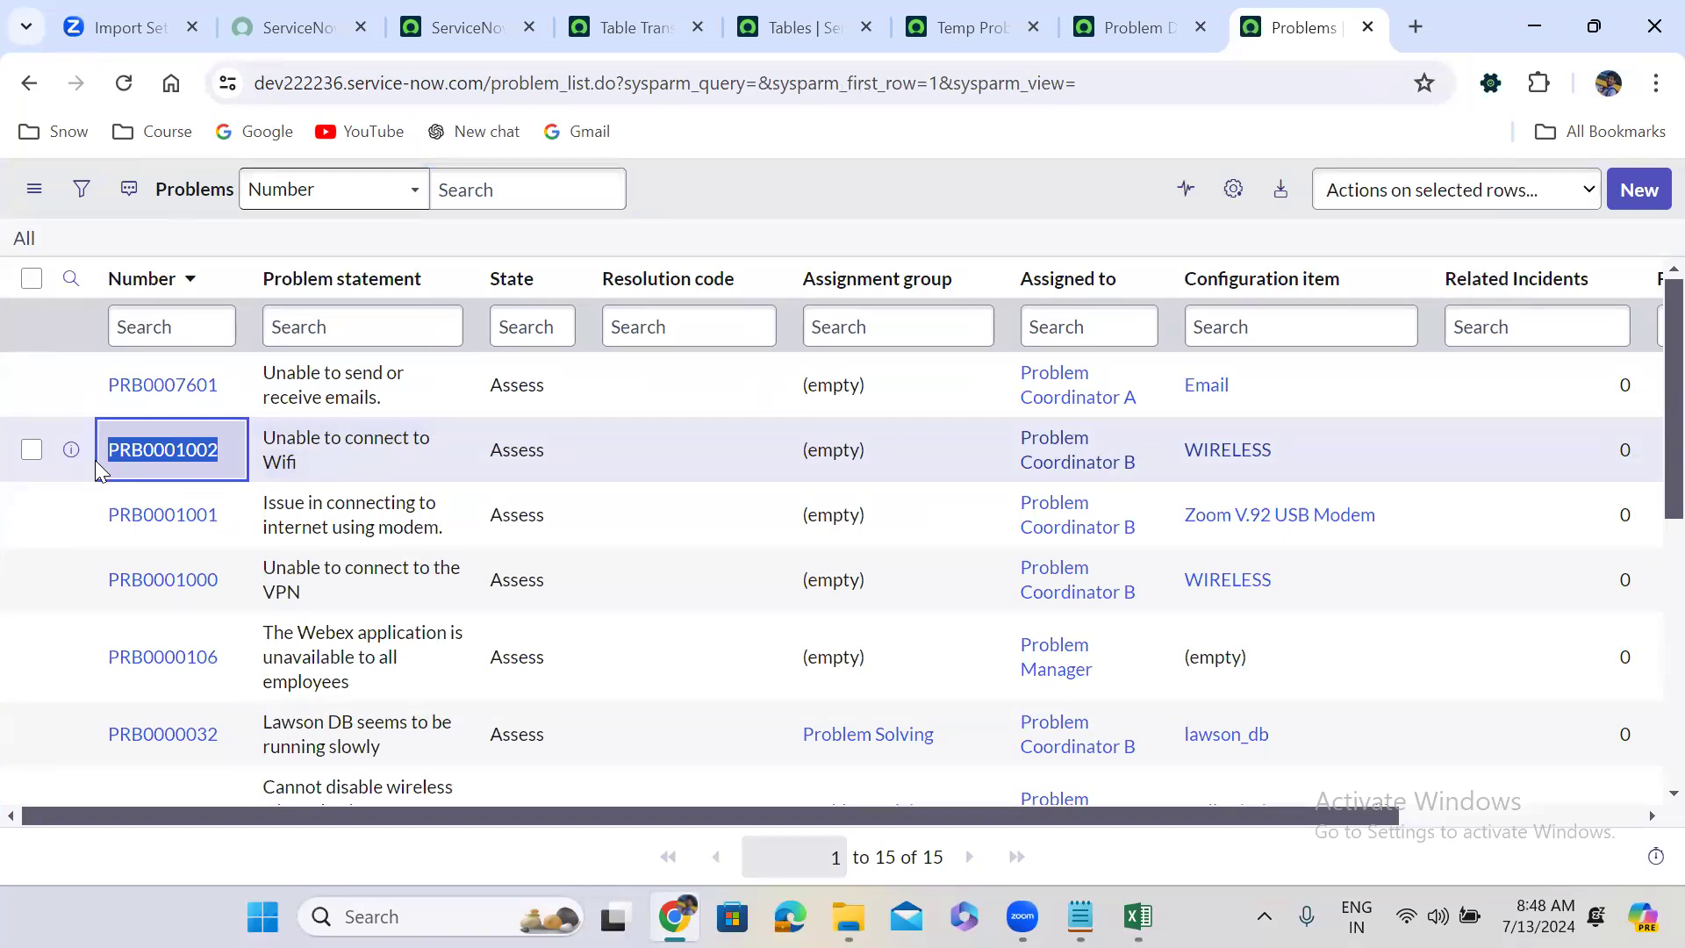
# Search the Problems list number column for PRB0001002 copied from the workbook.
pyautogui.click(1138, 917)
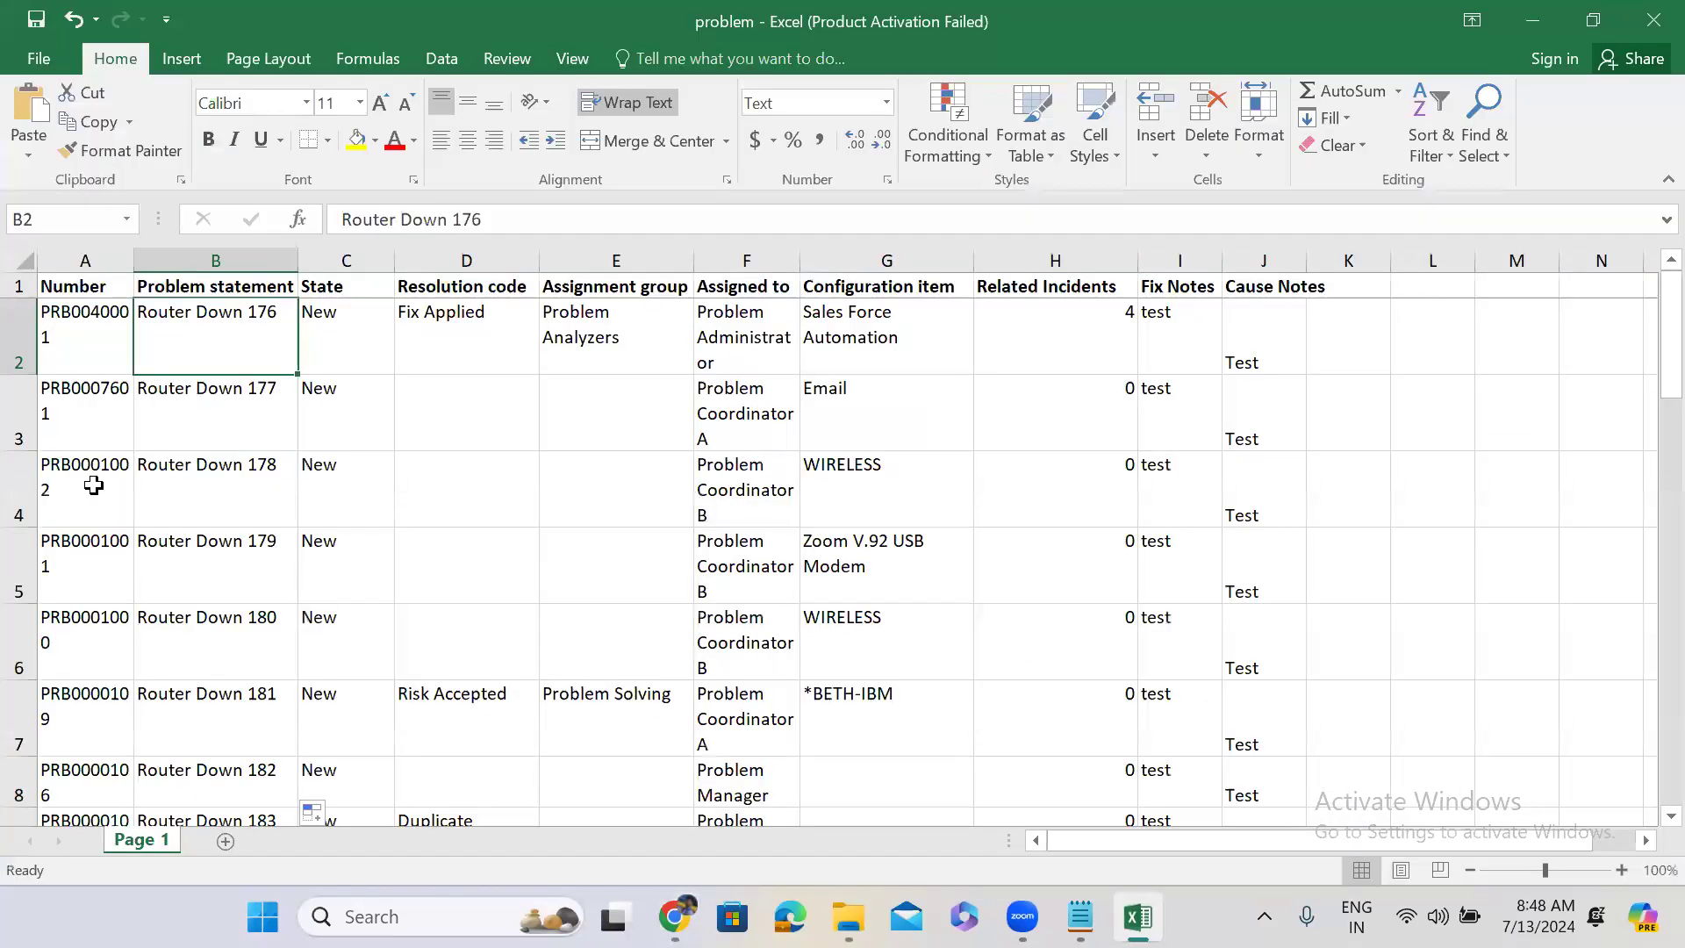
pyautogui.click(94, 486)
pyautogui.hotkey('ctrl', 'c')
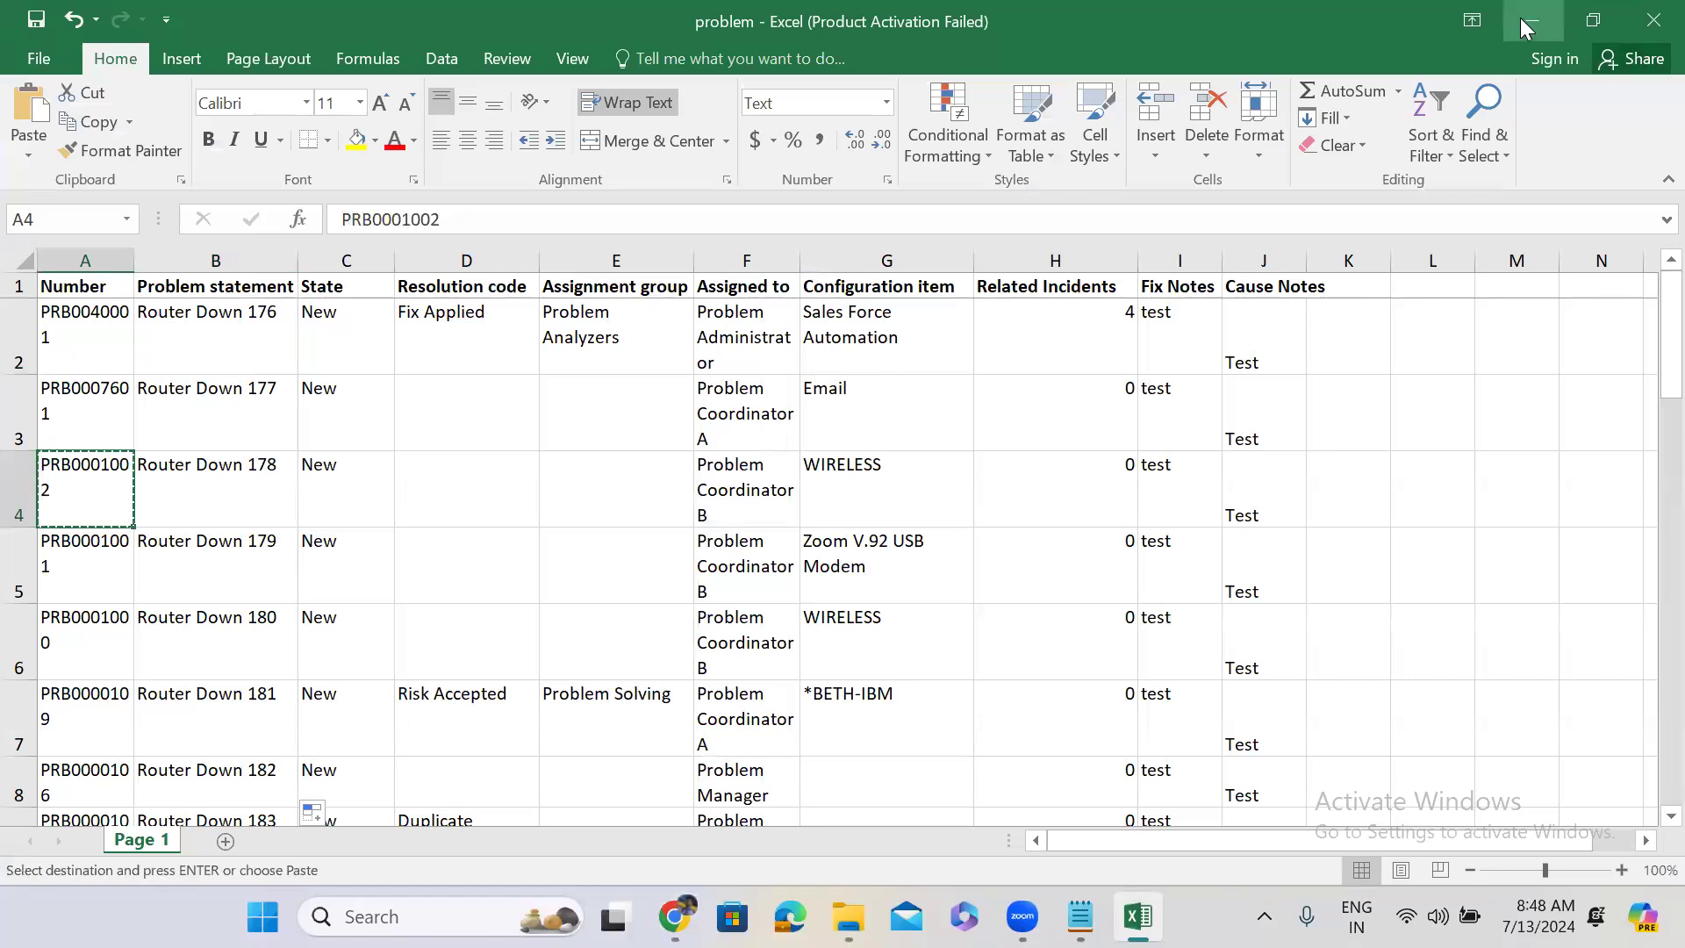
pyautogui.click(184, 337)
pyautogui.hotkey('ctrl', 'v')
pyautogui.press('Return')
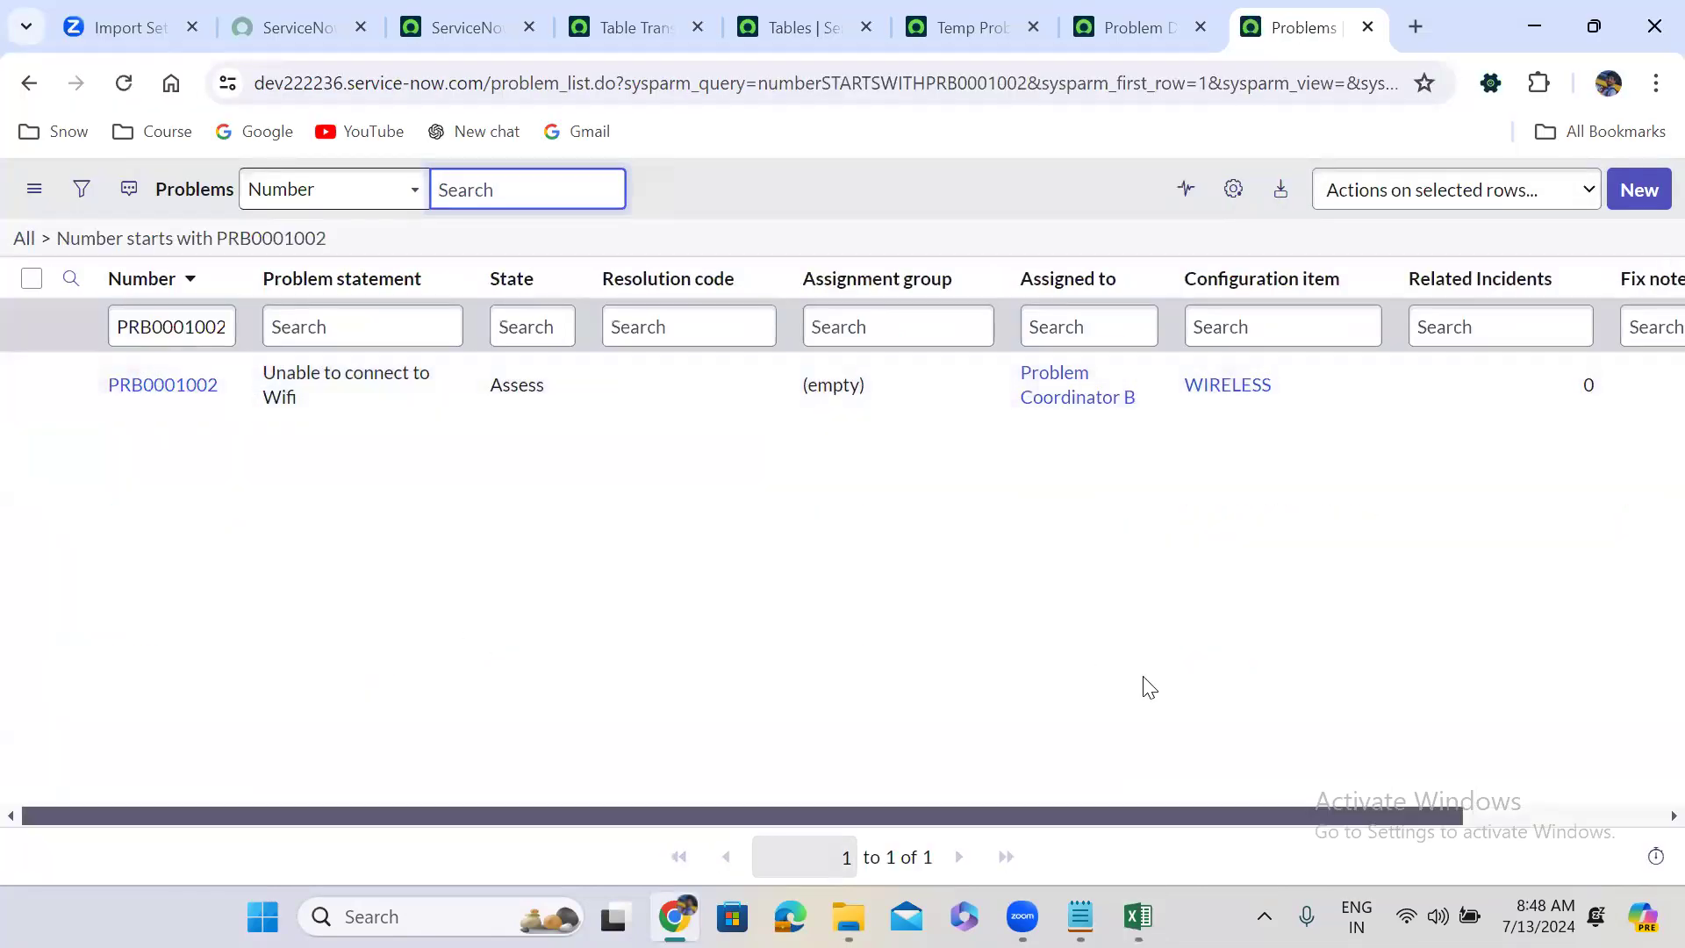
# Add a problem statement search for =Router Down 178 and check the results.
pyautogui.click(1139, 917)
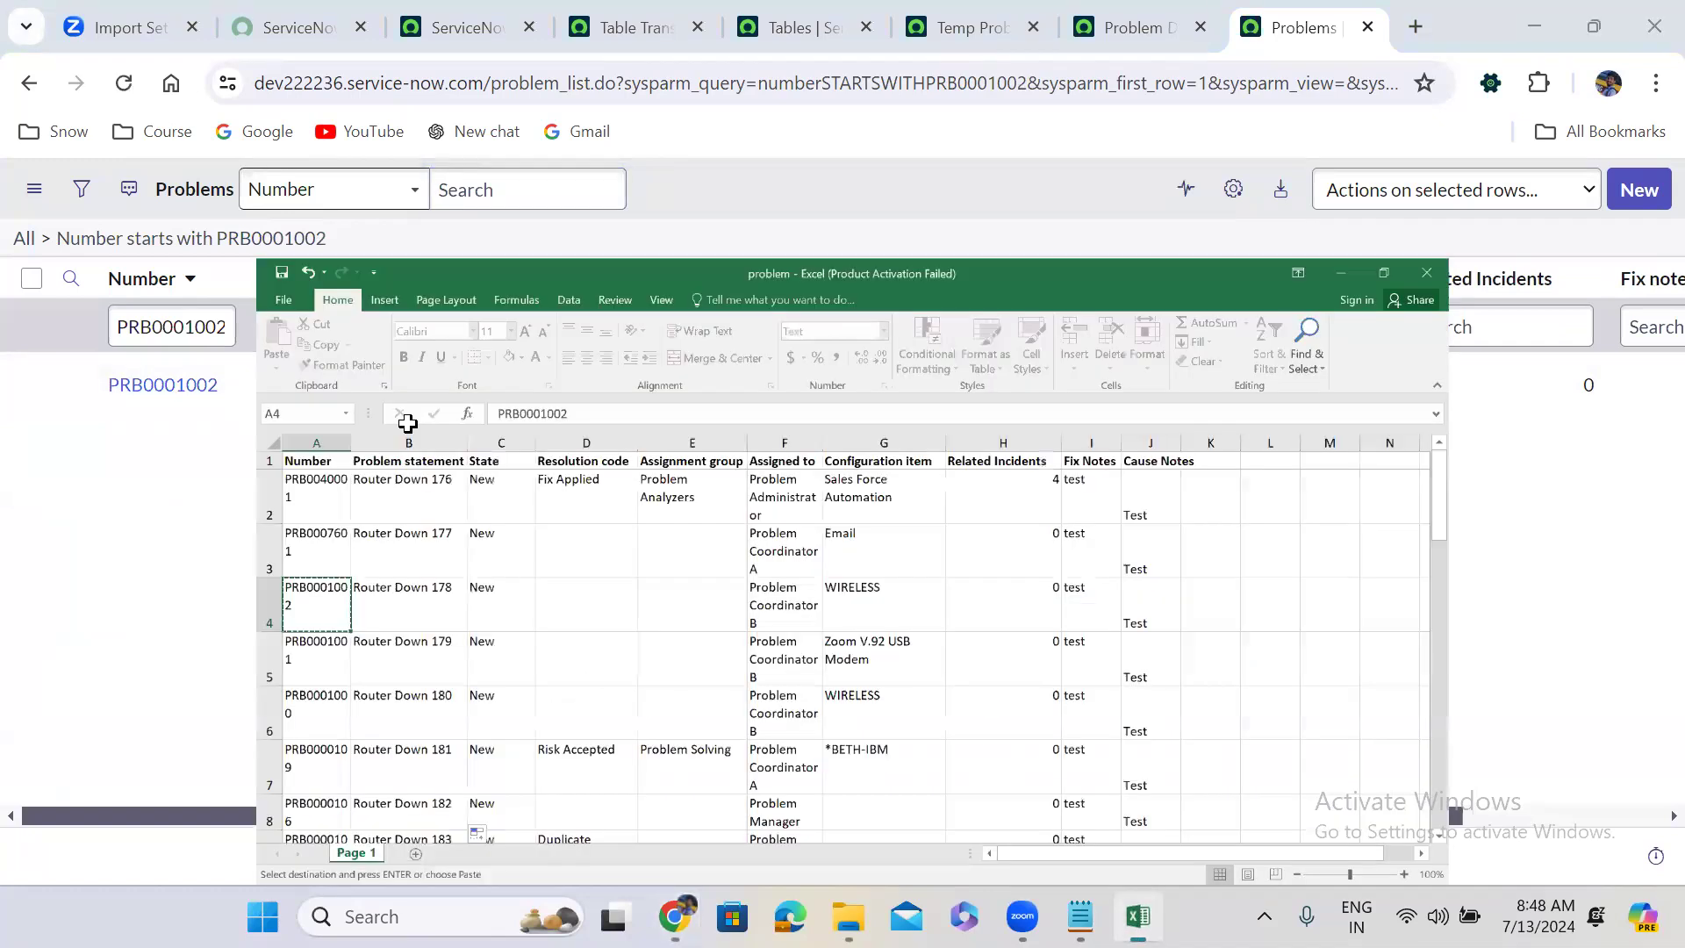
pyautogui.click(196, 477)
pyautogui.hotkey('ctrl', 'c')
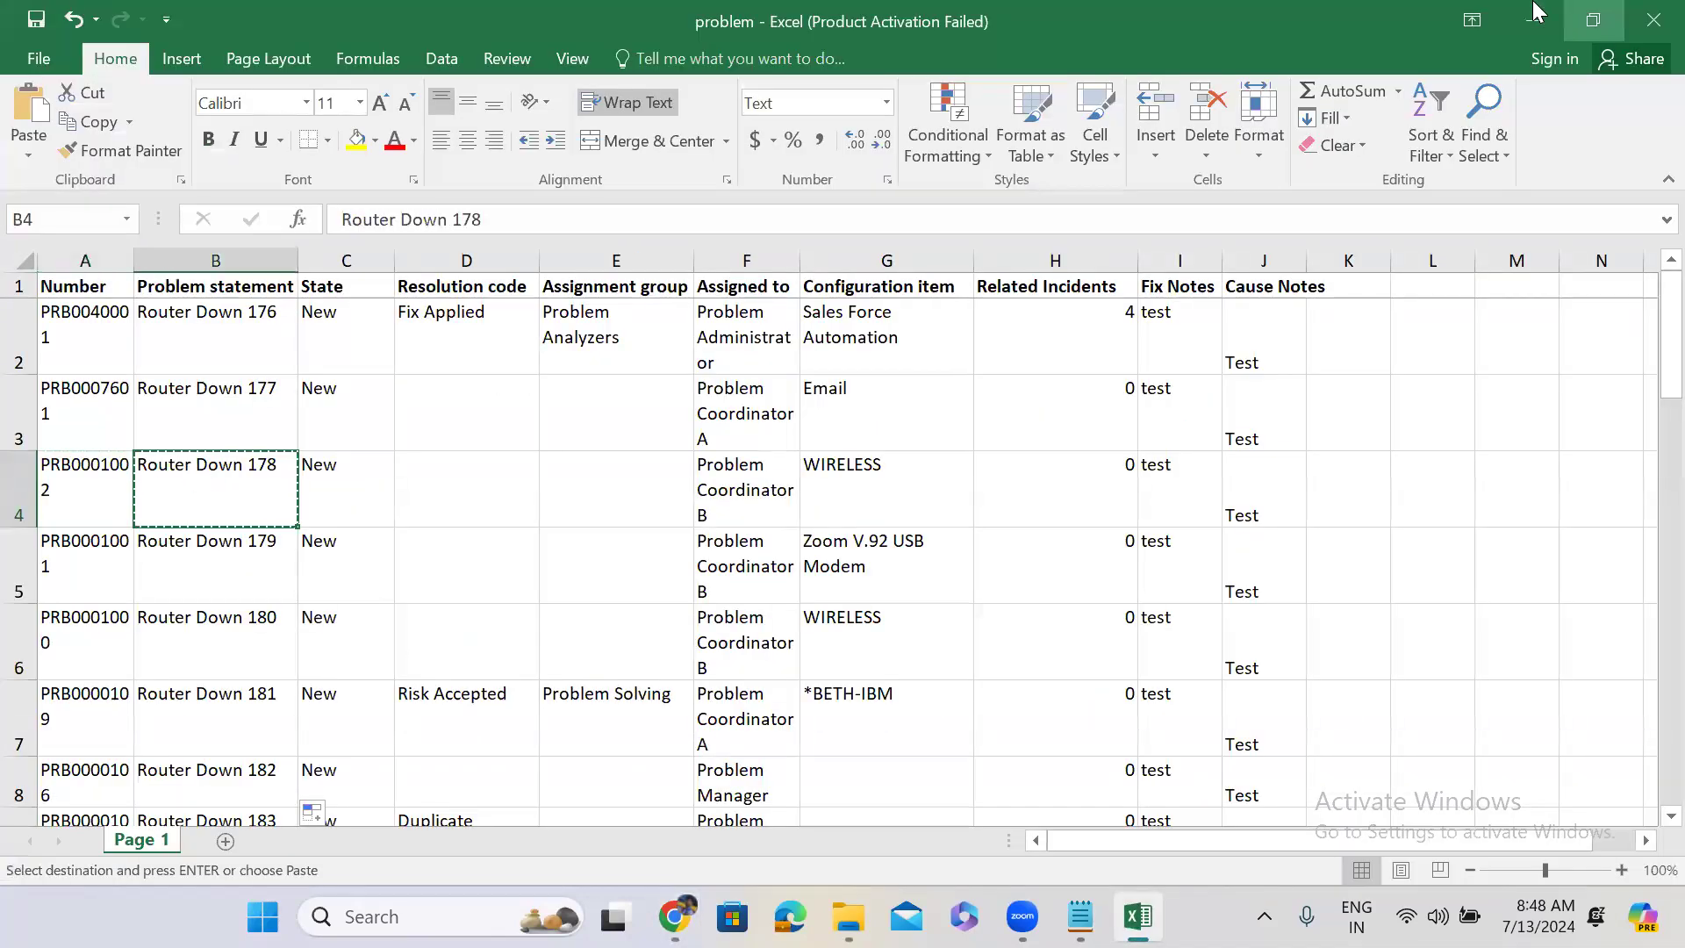
pyautogui.click(1535, 22)
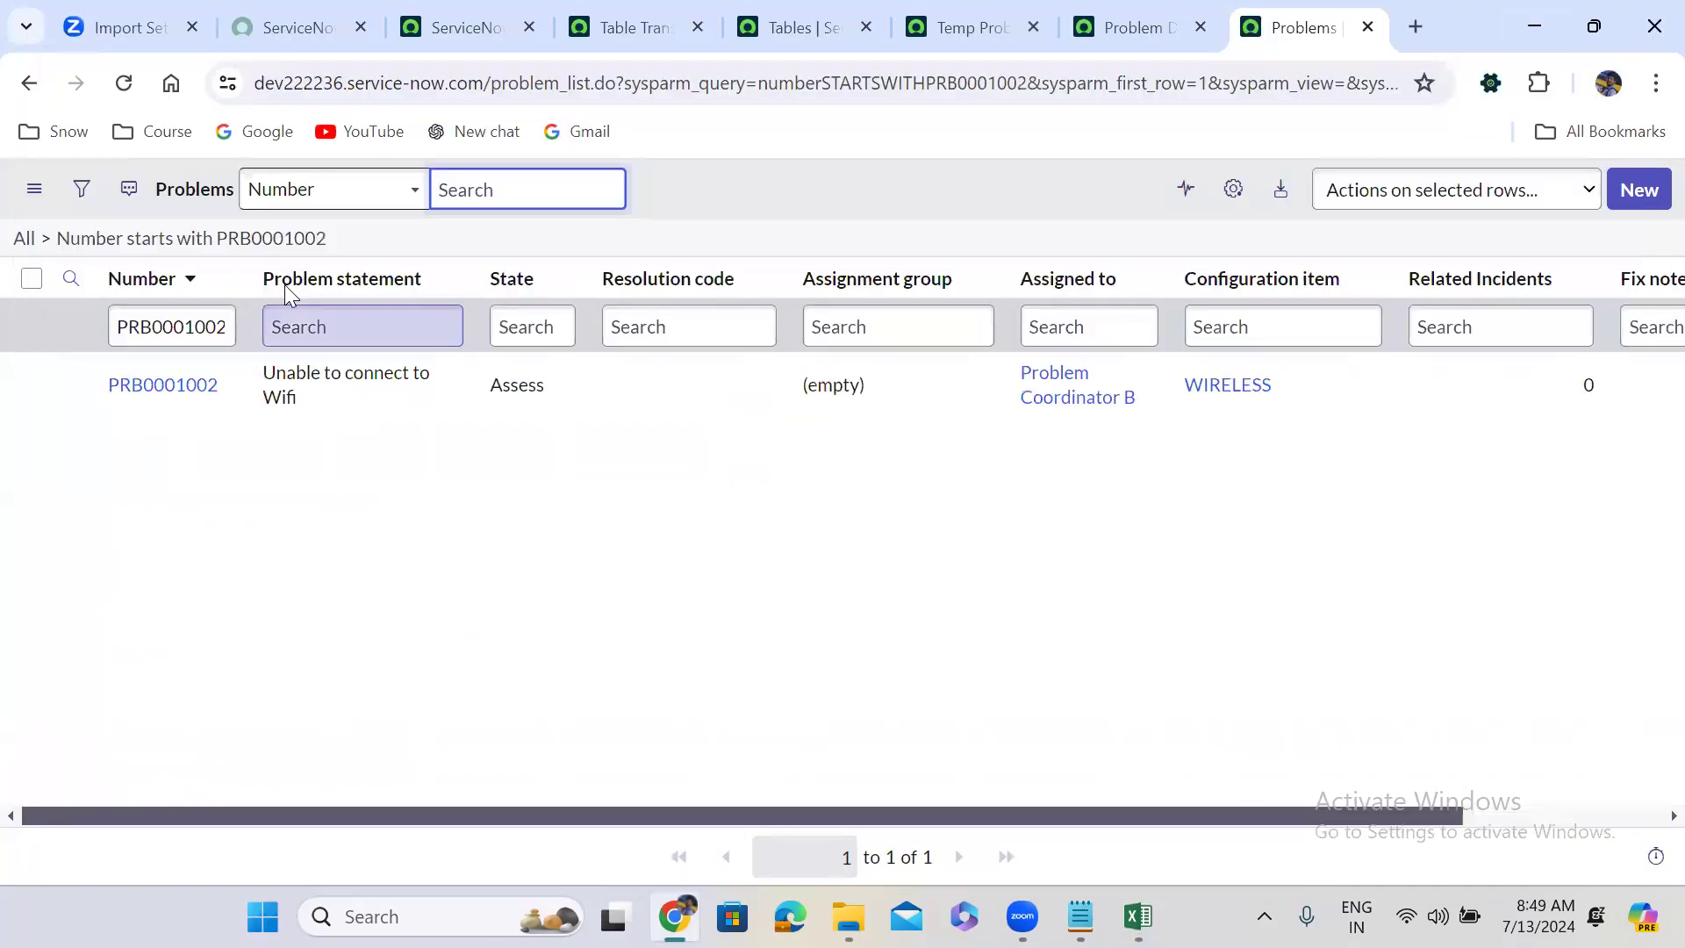
pyautogui.click(327, 337)
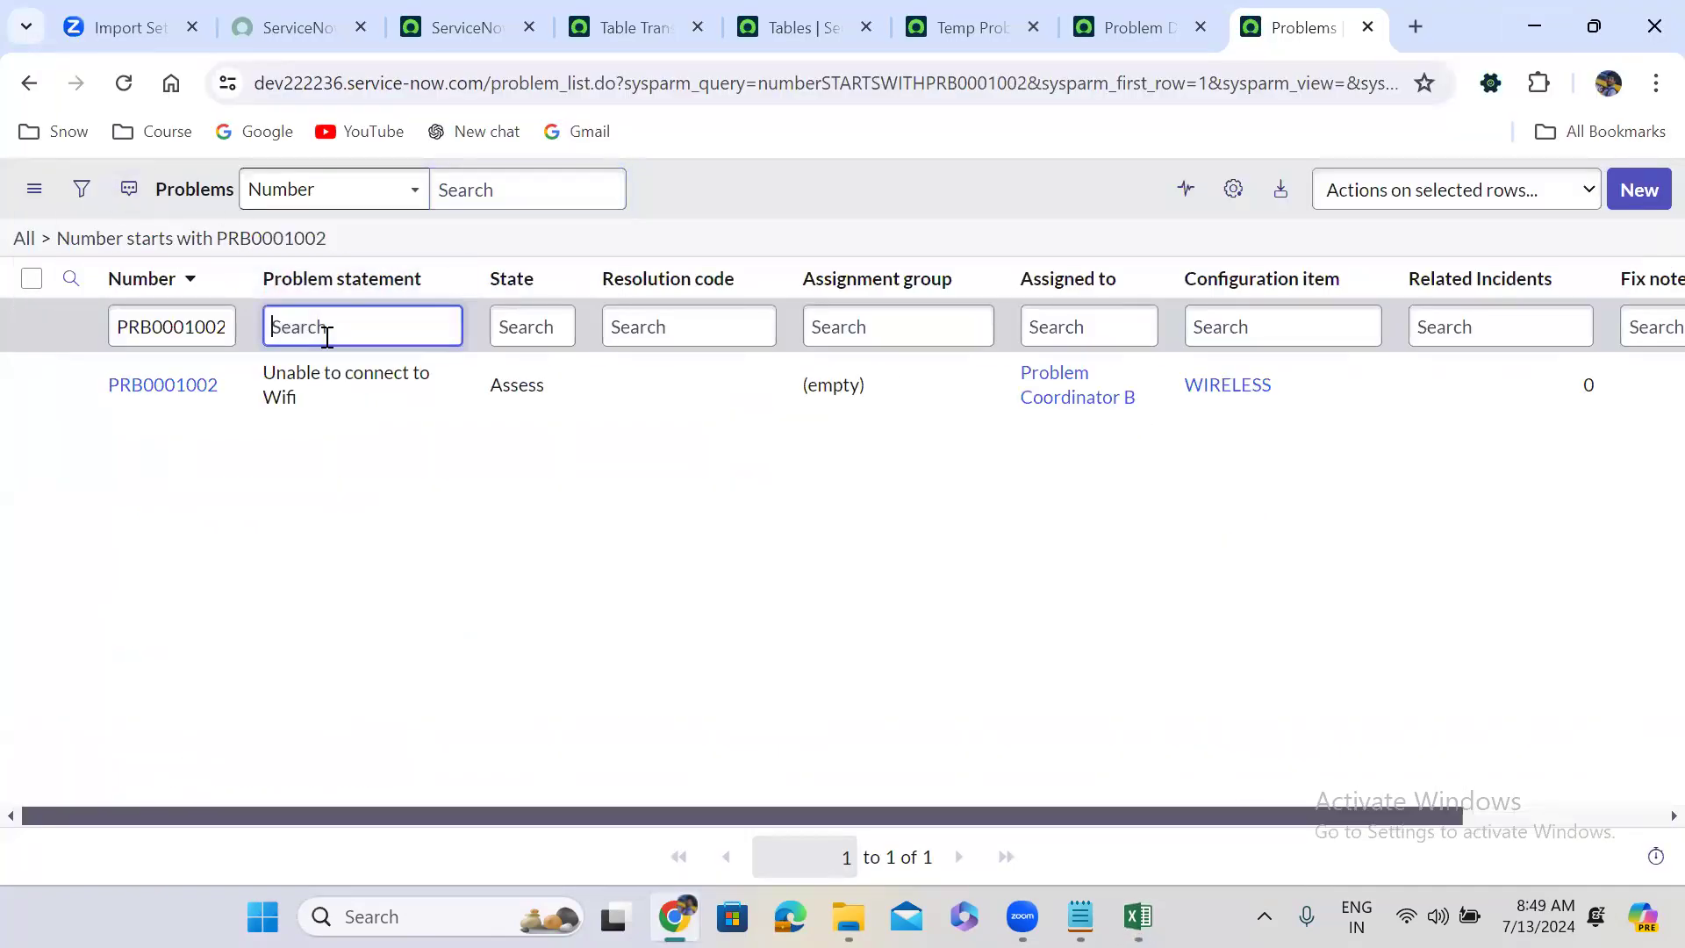
pyautogui.write('=')
pyautogui.hotkey('ctrl', 'v')
pyautogui.press('Return')
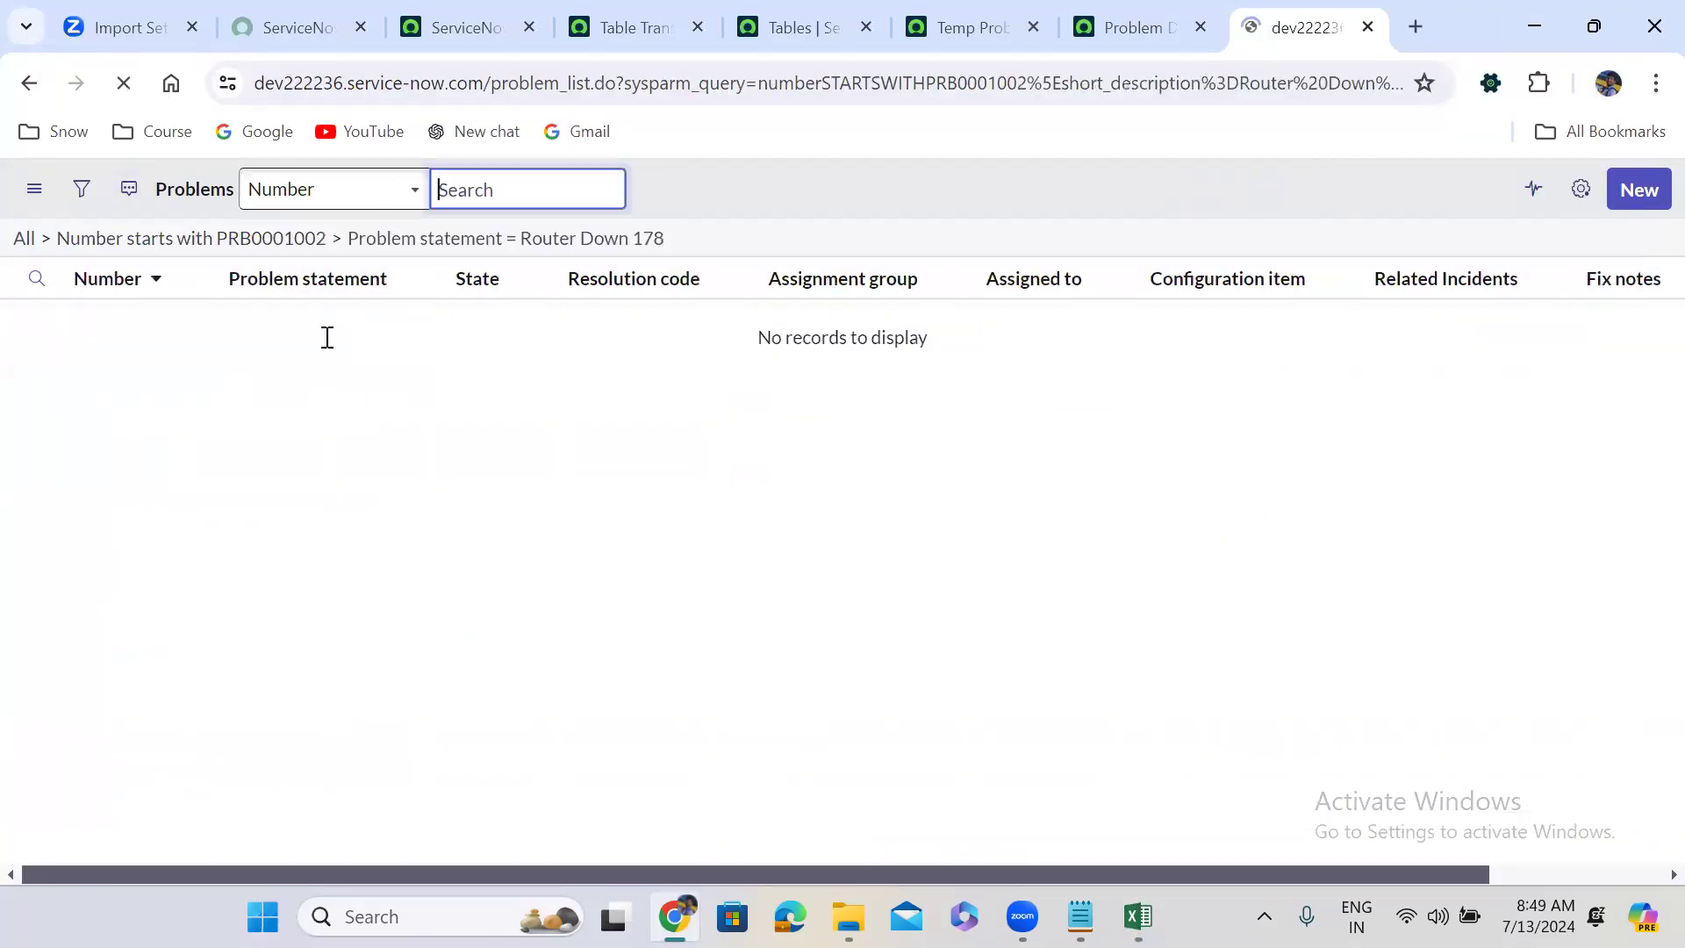
pyautogui.click(377, 318)
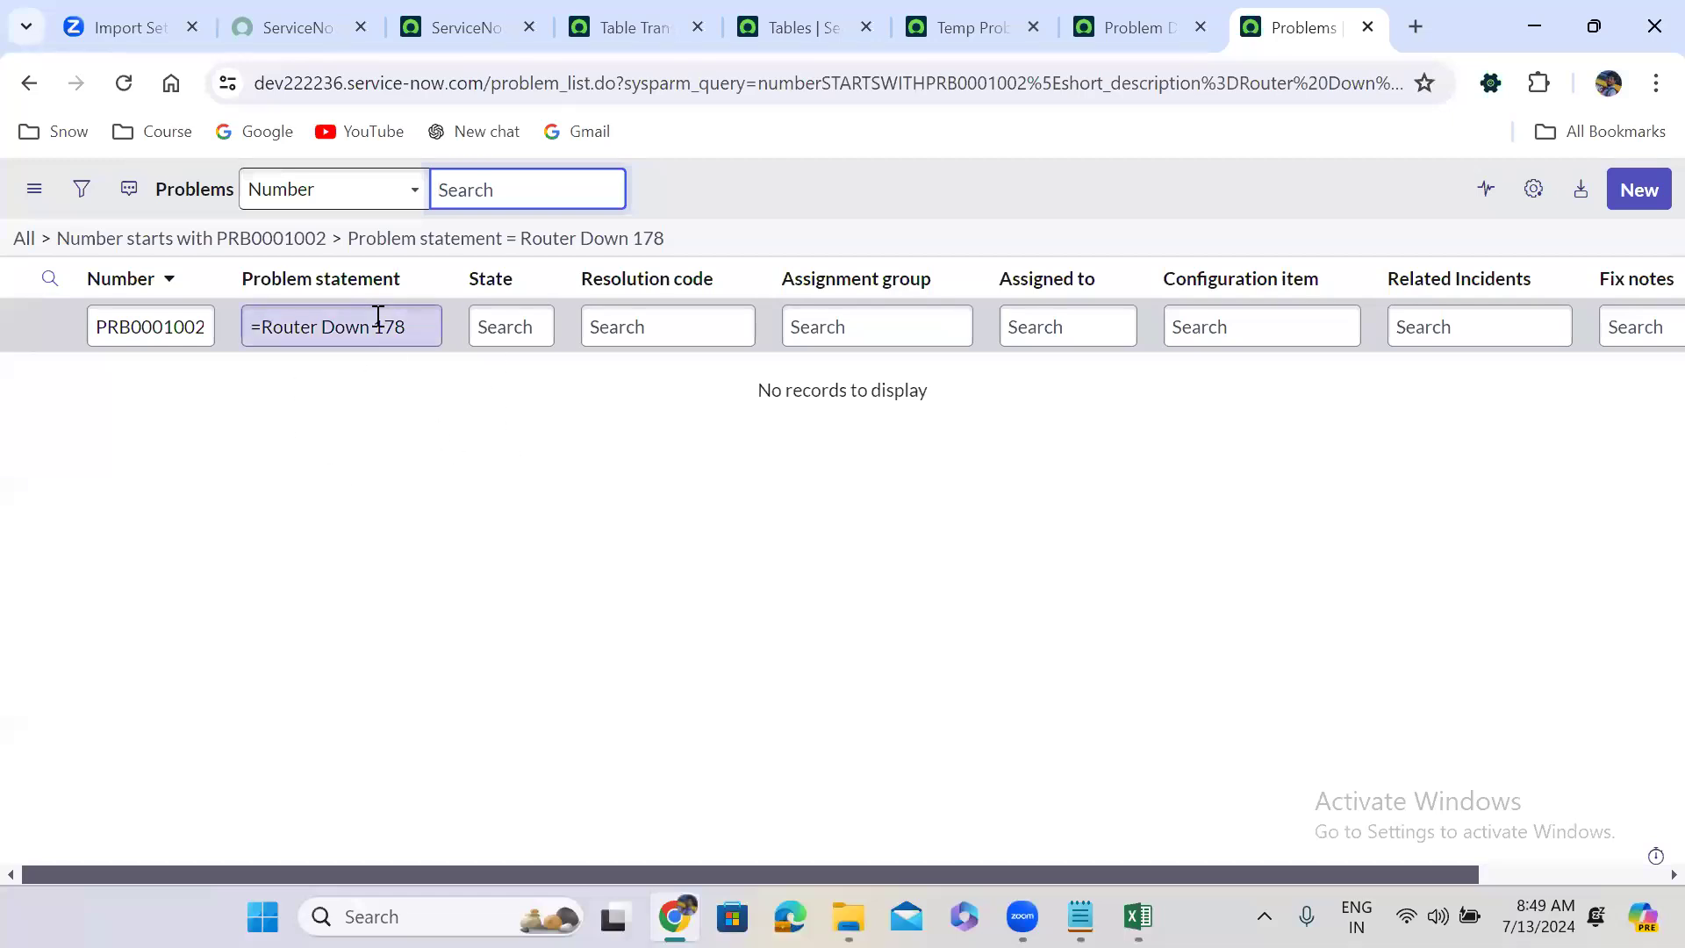
pyautogui.click(93, 332)
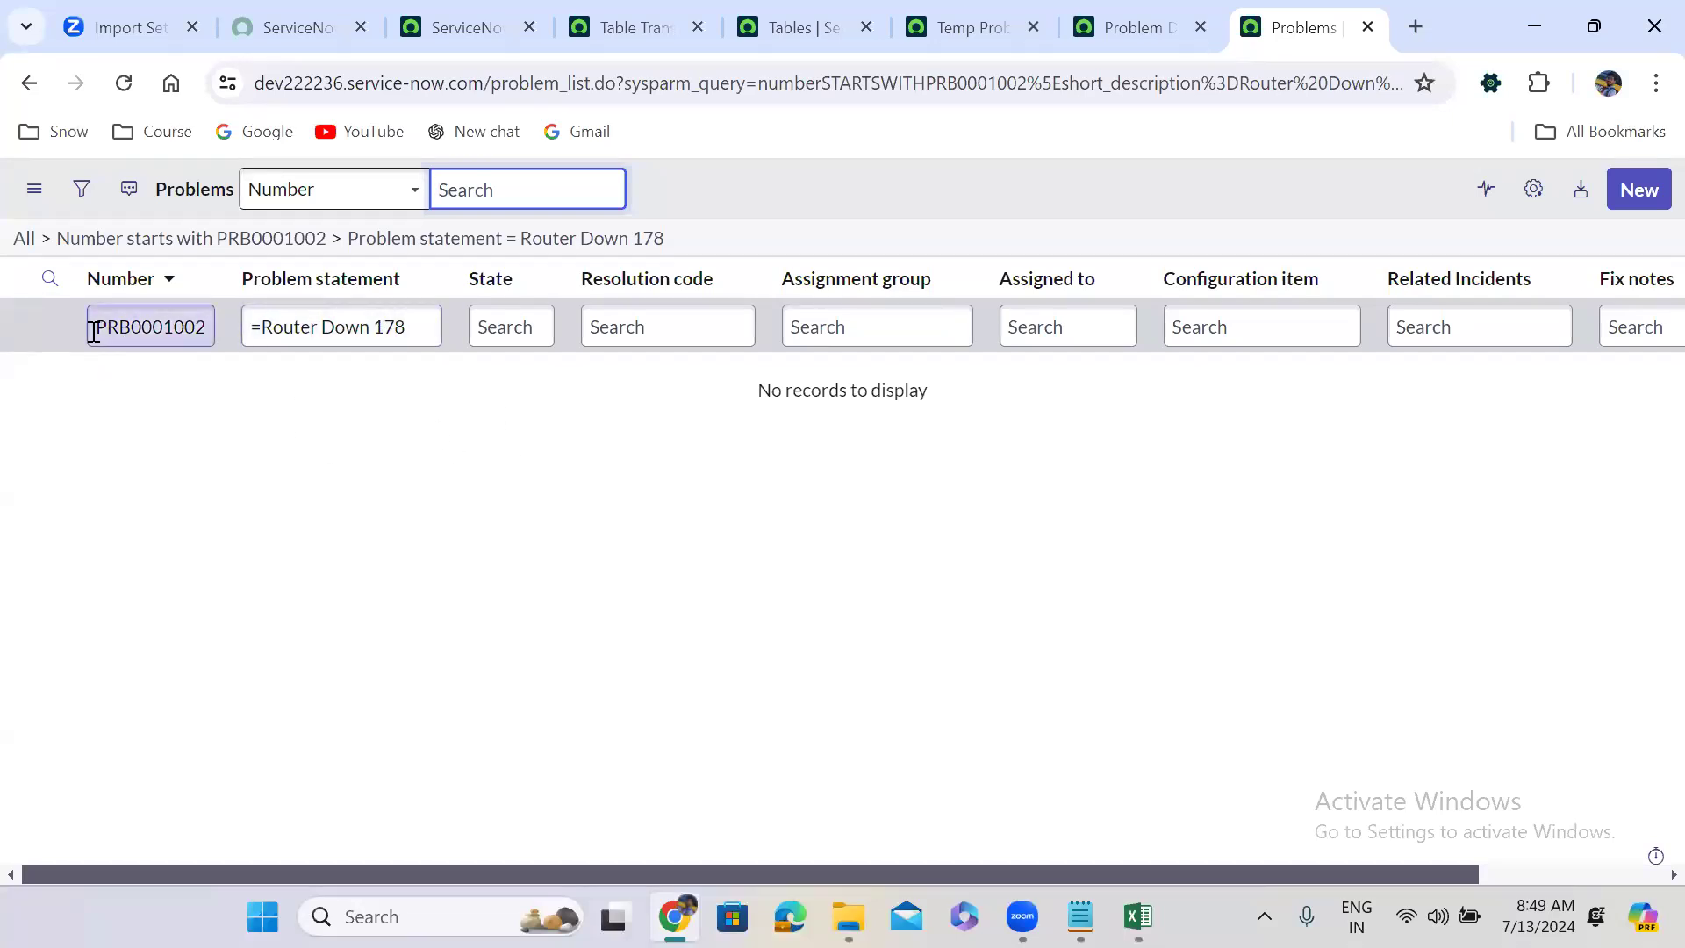
pyautogui.click(265, 341)
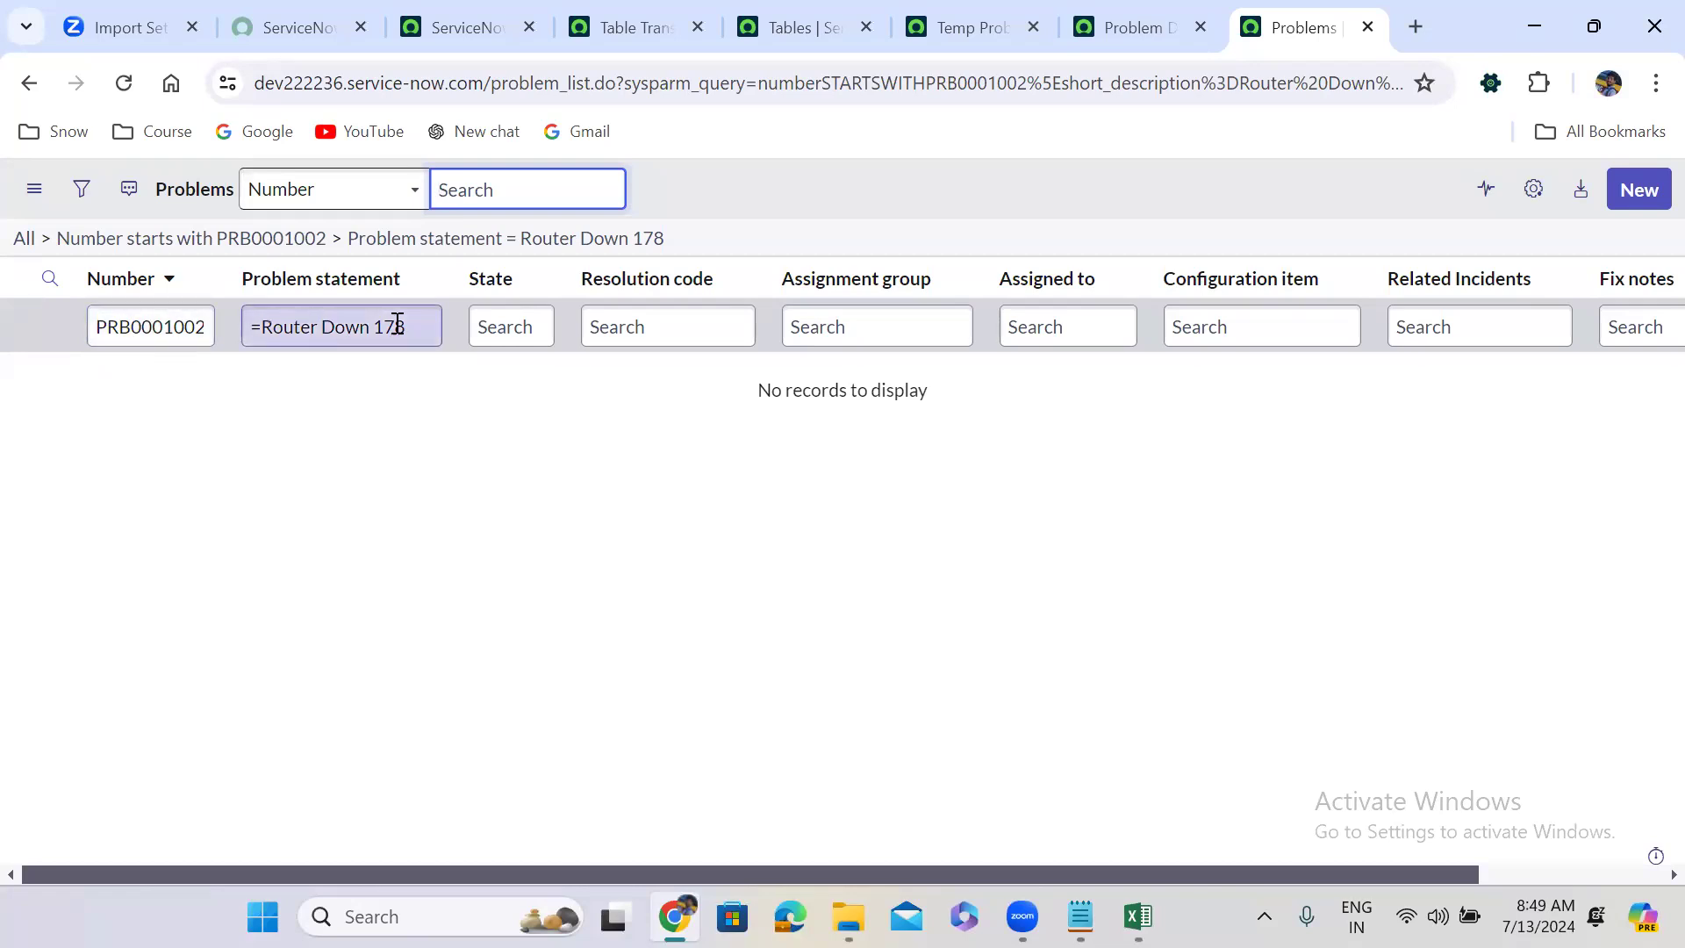
pyautogui.click(470, 406)
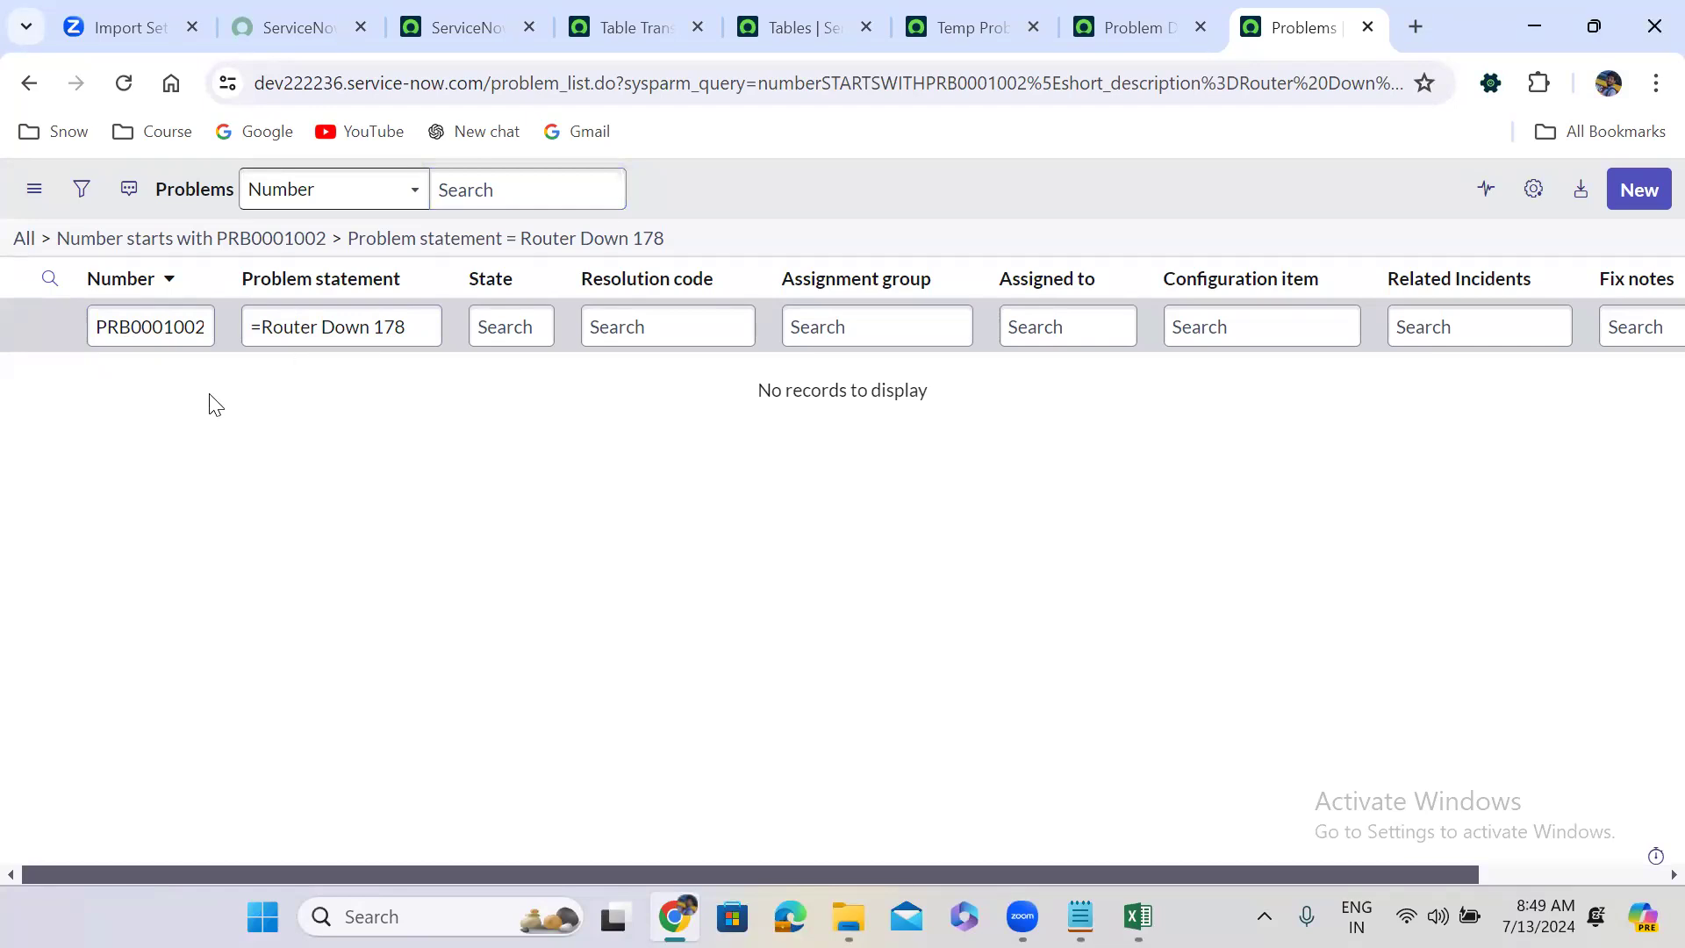
# Clear the problem statement search and return to the Problem Data load map.
pyautogui.click(407, 328)
pyautogui.moveTo(412, 327); pyautogui.dragTo(231, 325)
pyautogui.press('BackSpace')
pyautogui.press('Return')
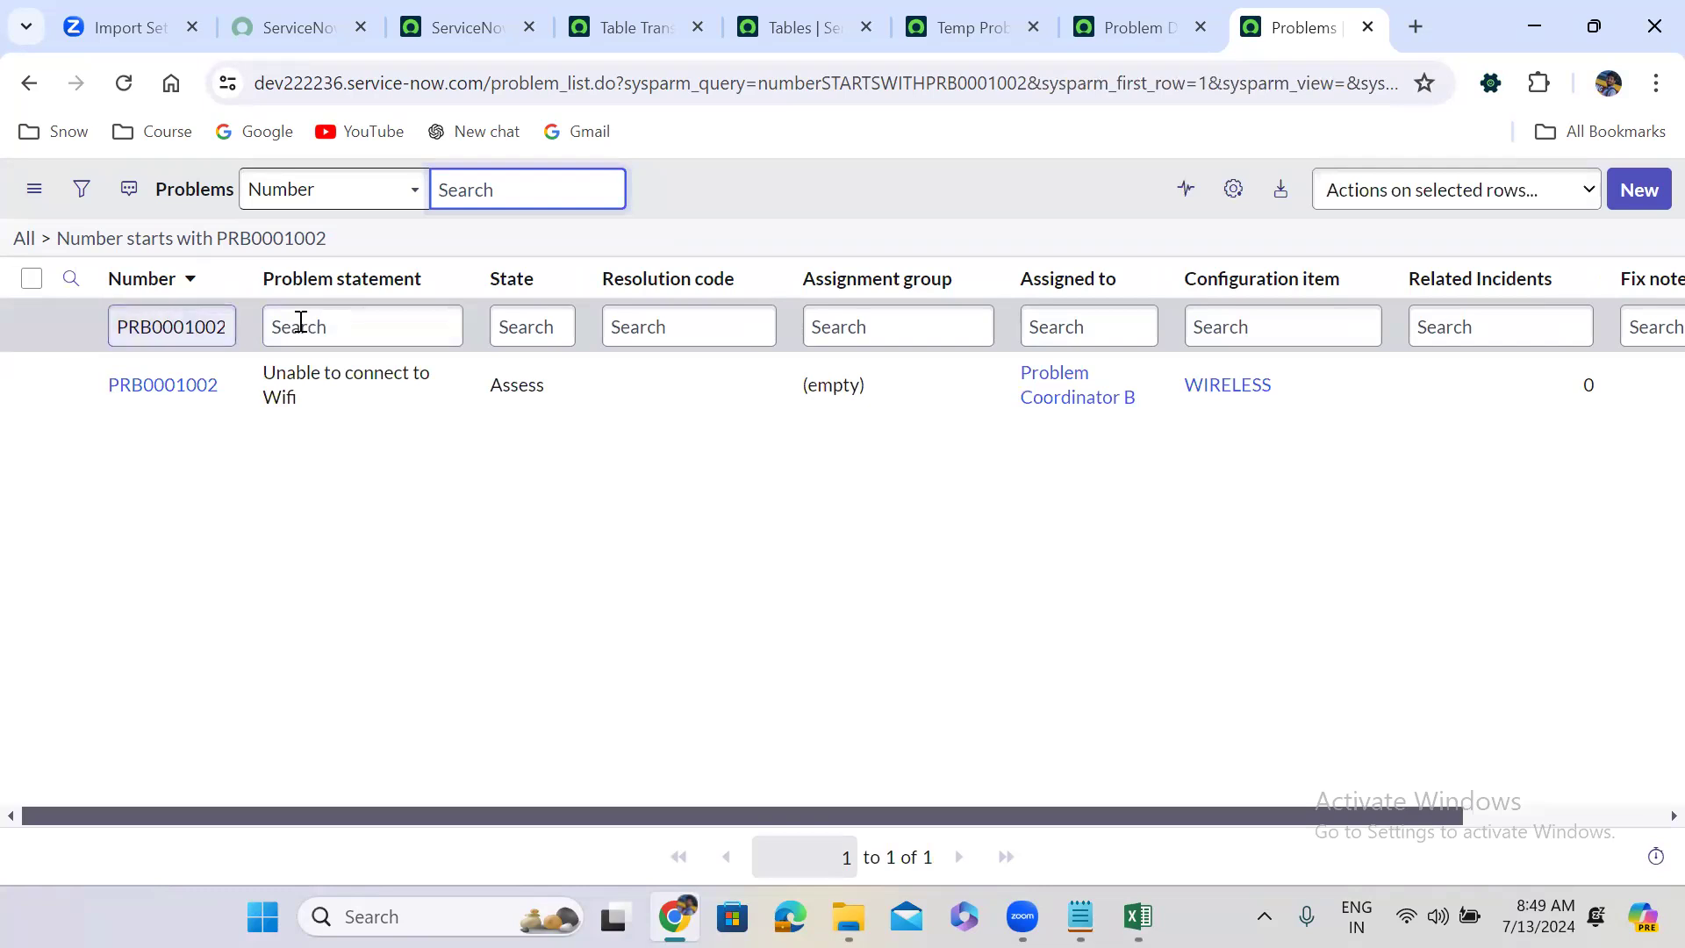
pyautogui.click(1116, 11)
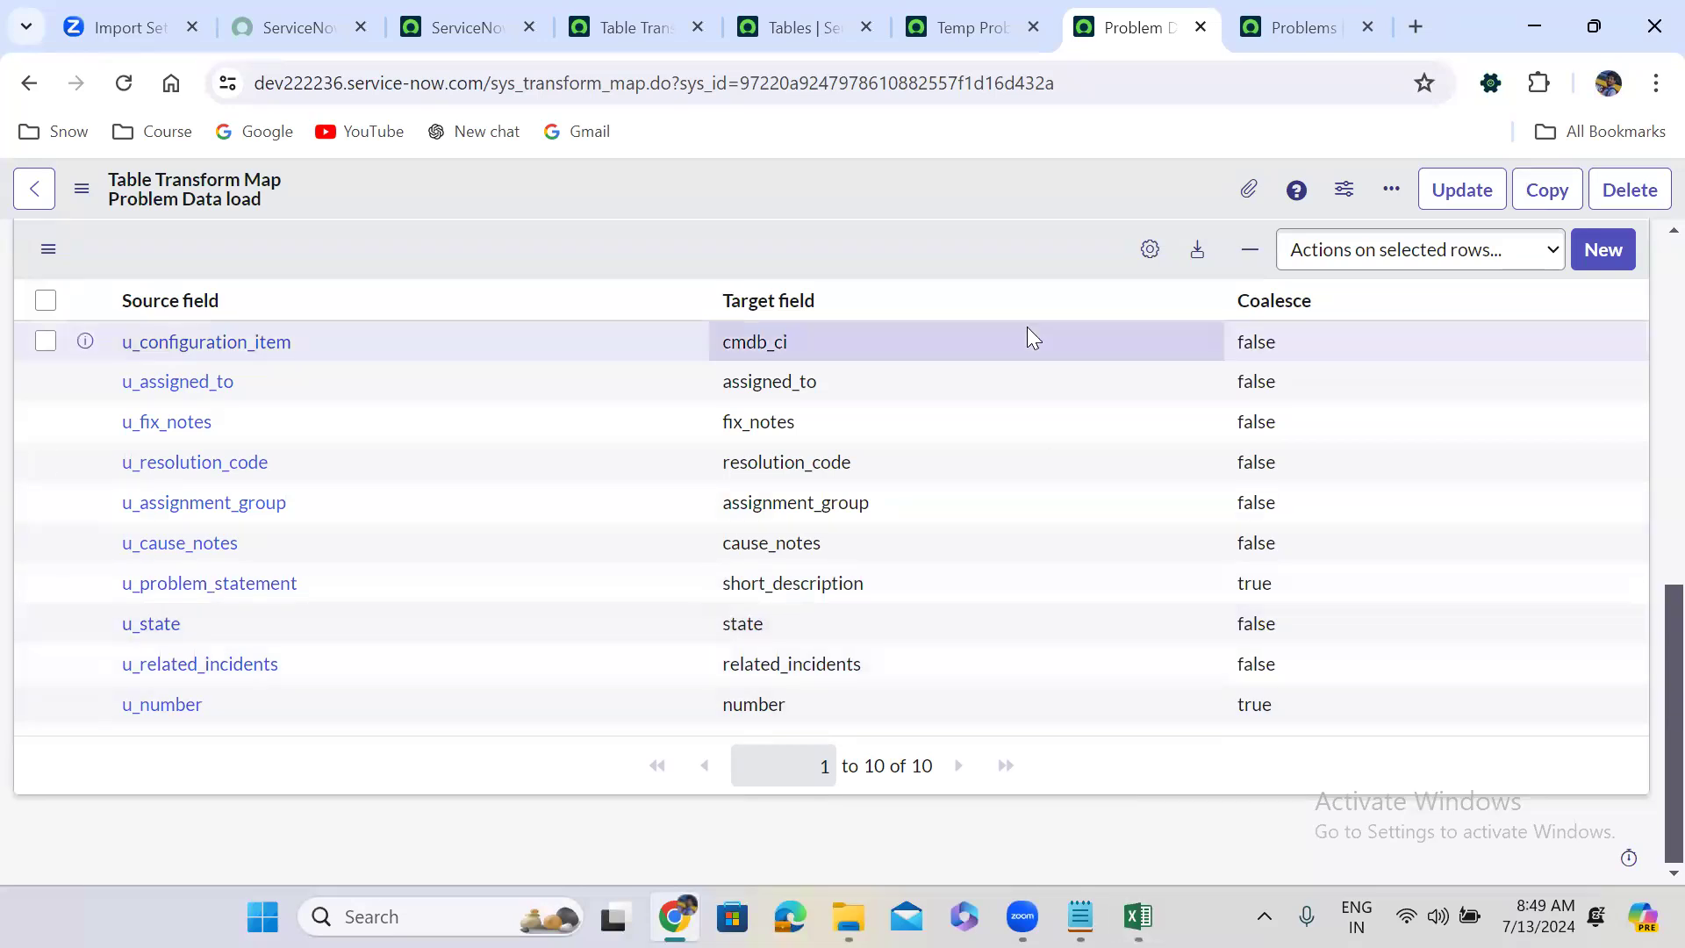
# Rerun the Problem Data load transform and inspect import set ISET0010015's rows (21 inserts, 0 updates).
pyautogui.click(485, 24)
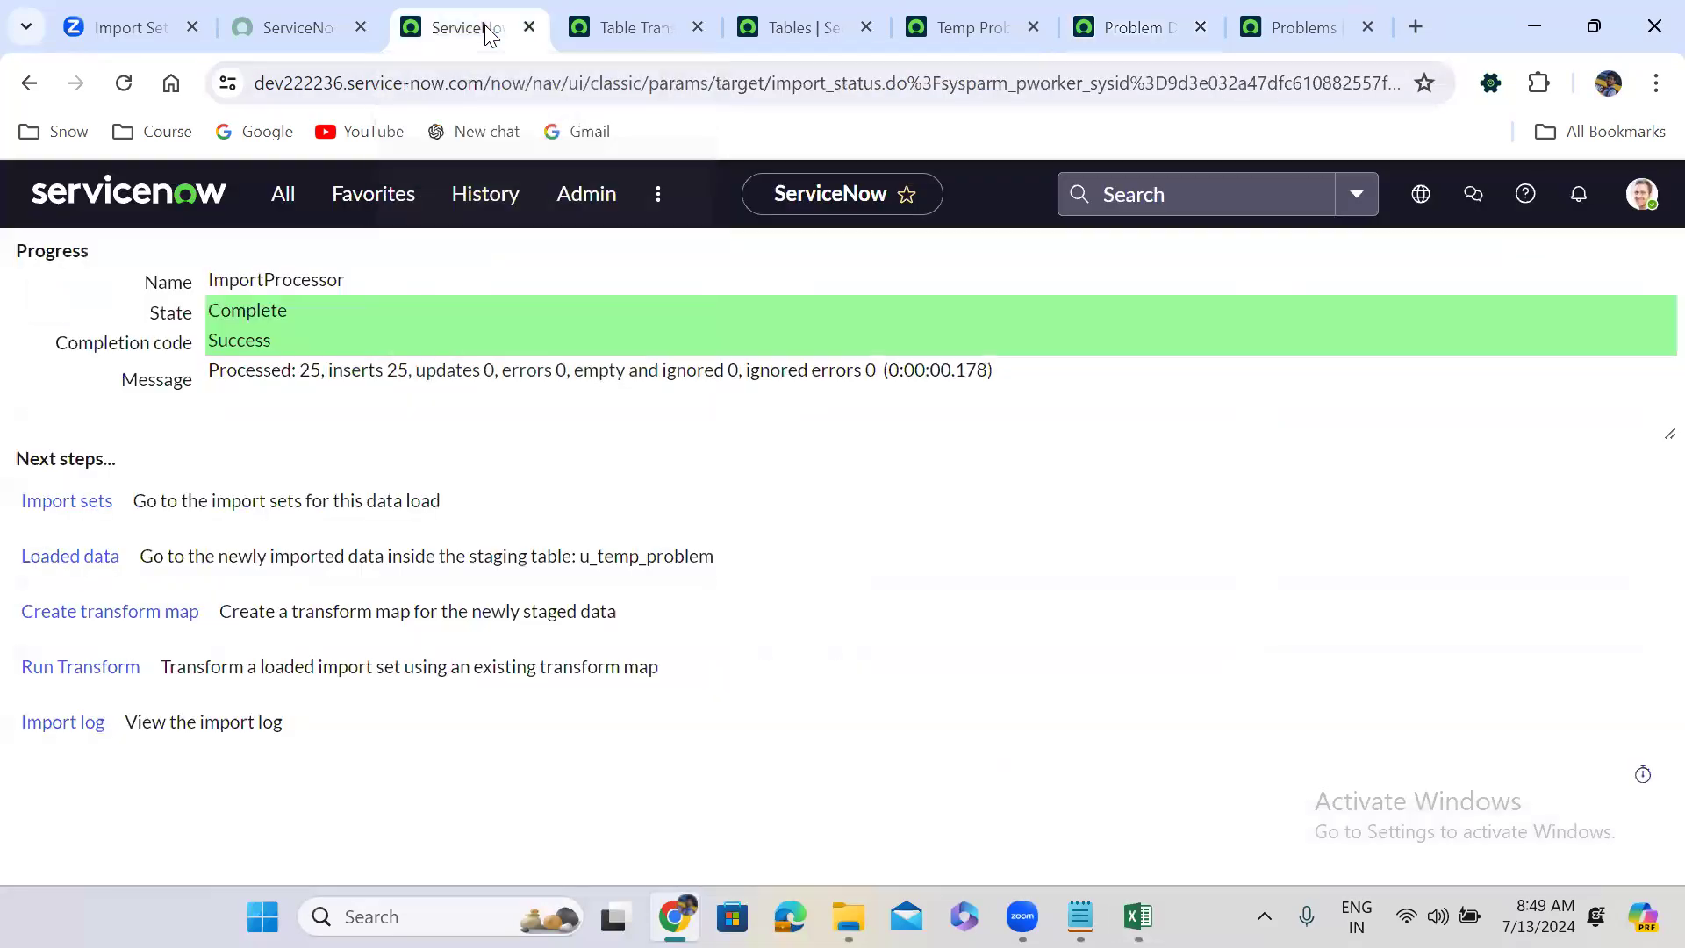
pyautogui.click(85, 671)
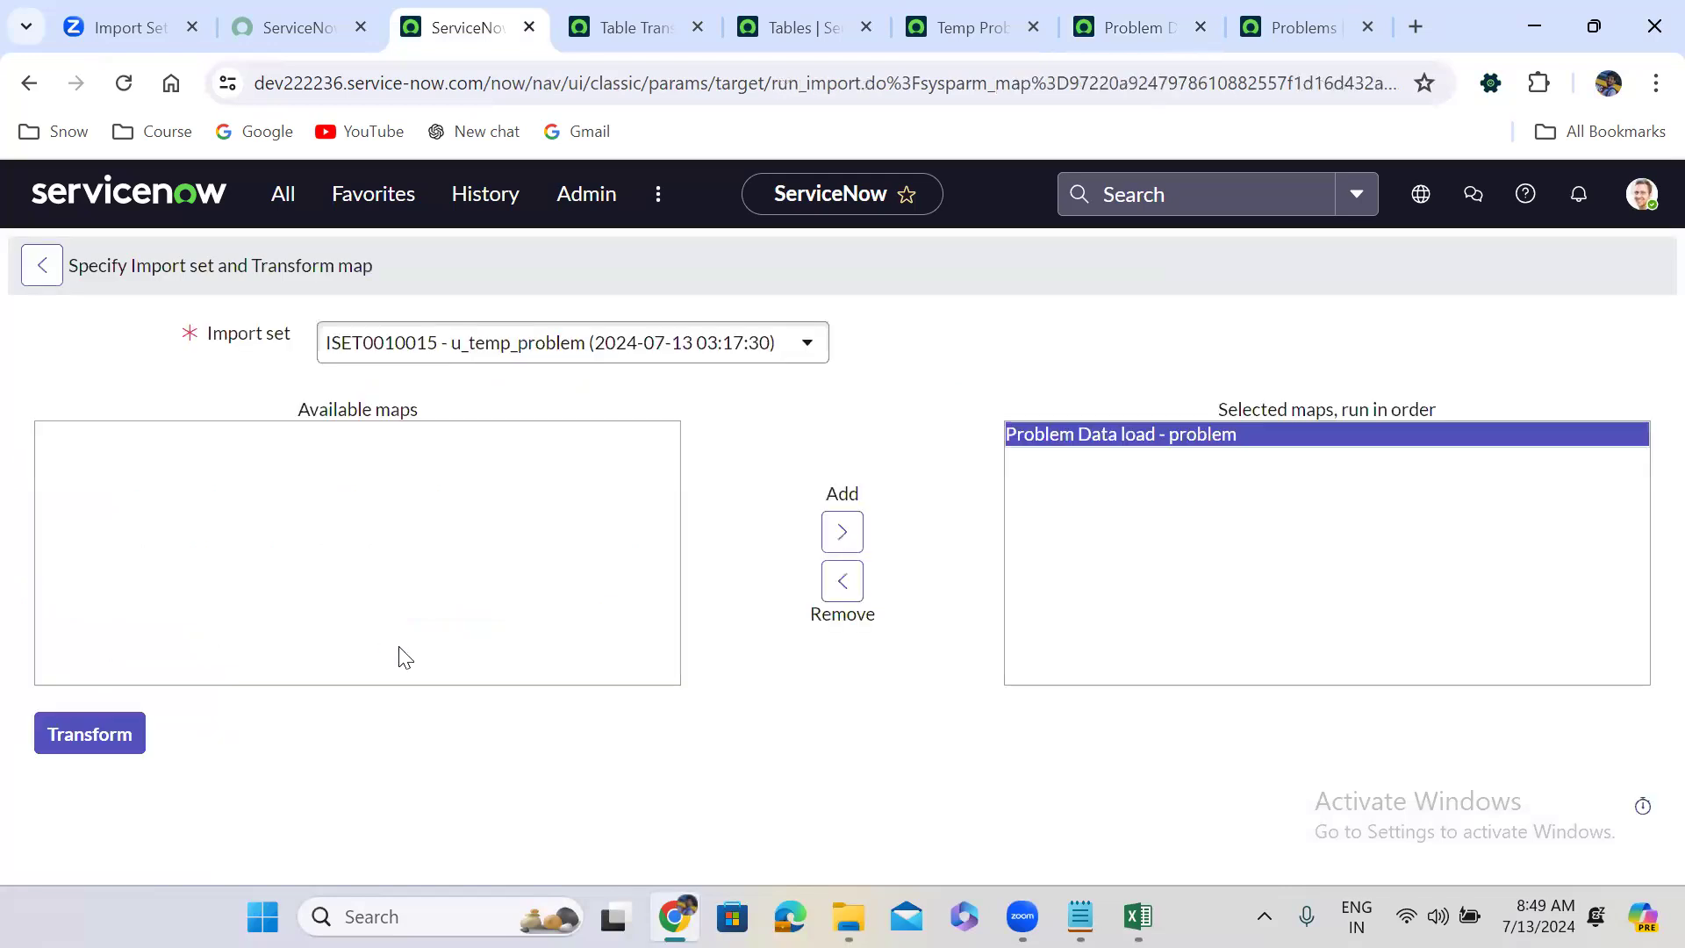
pyautogui.click(109, 737)
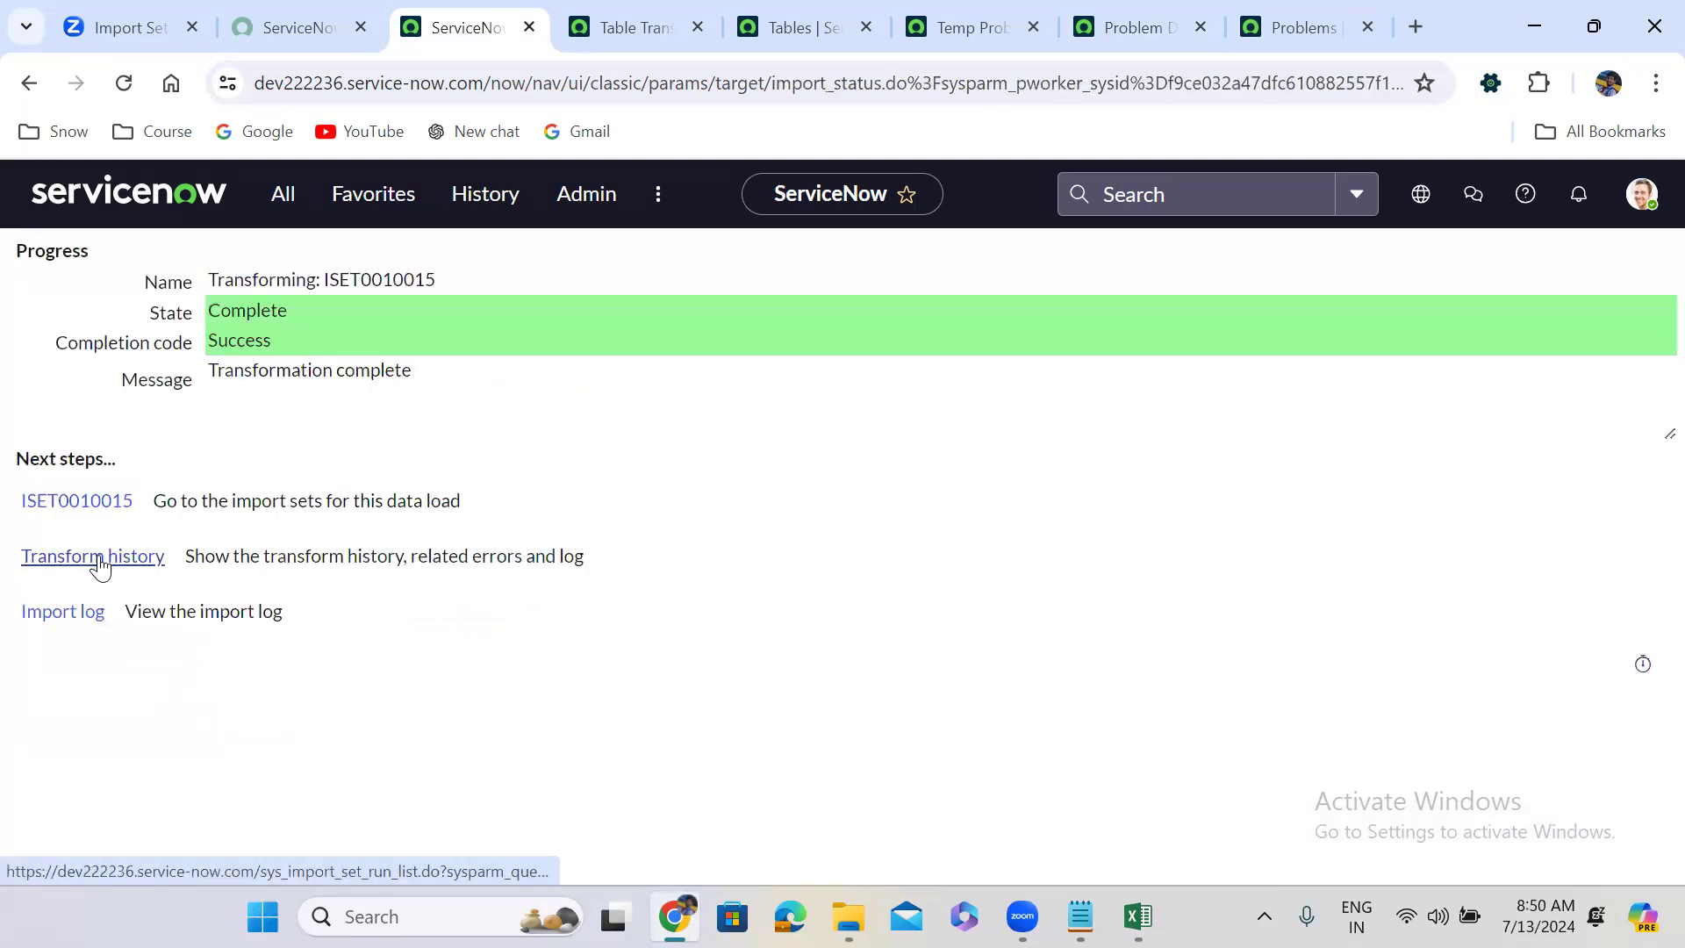
pyautogui.click(99, 562)
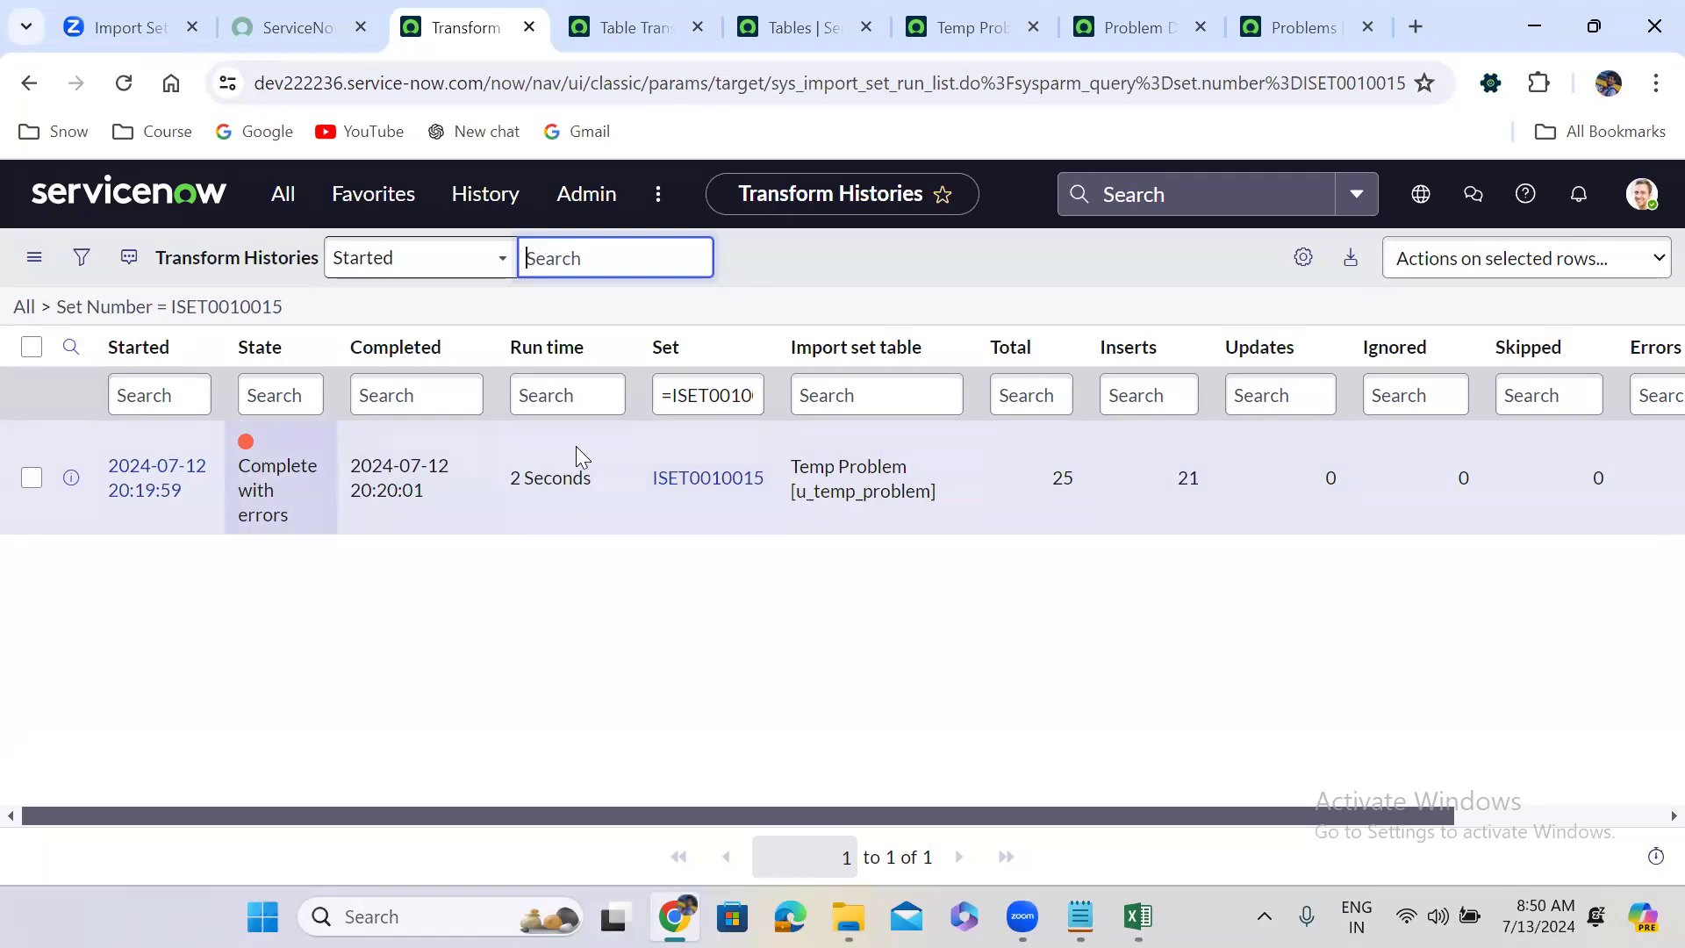
pyautogui.click(718, 482)
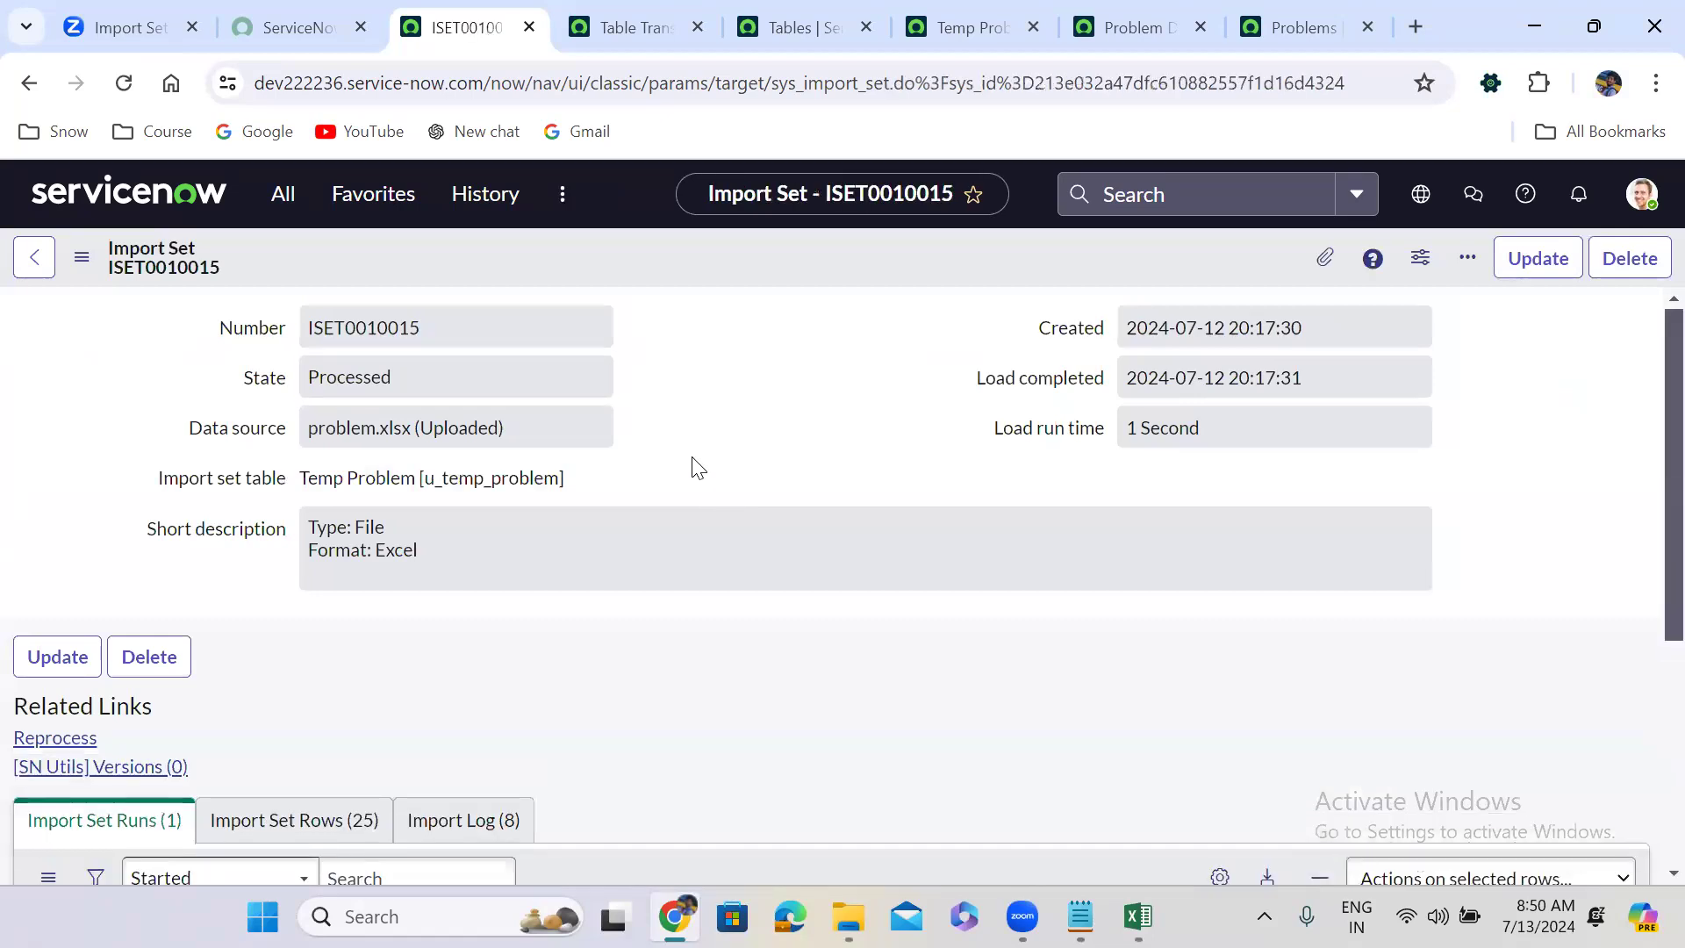
pyautogui.scroll(-4, 699, 468)
pyautogui.click(318, 421)
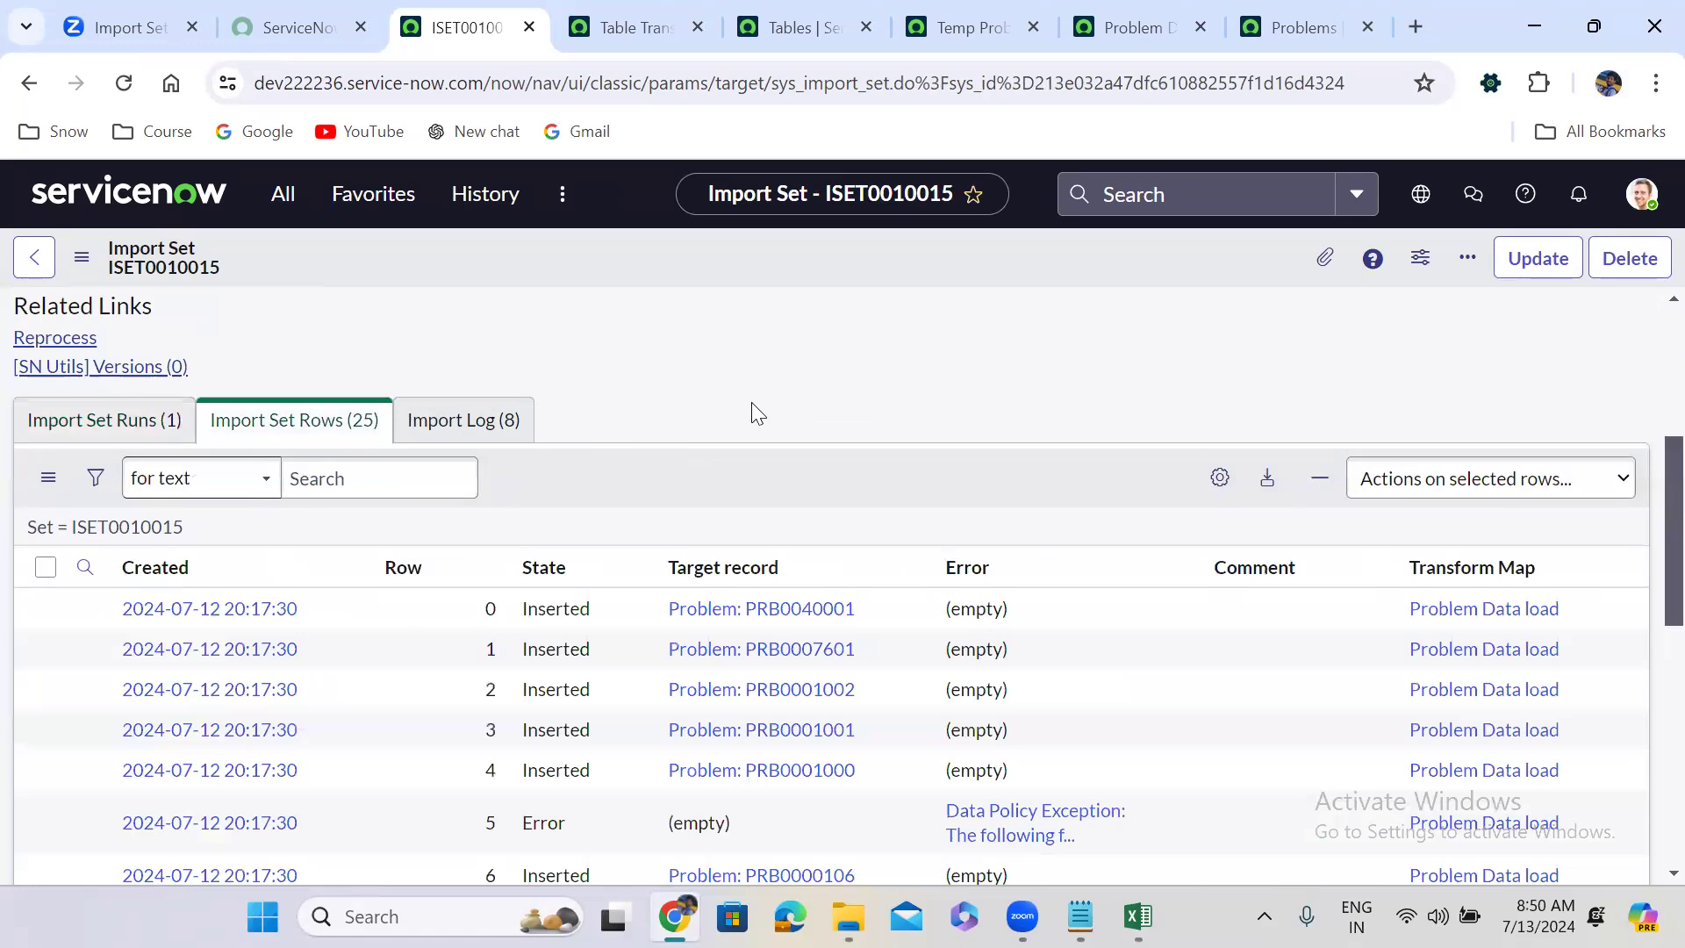
pyautogui.scroll(-2, 751, 402)
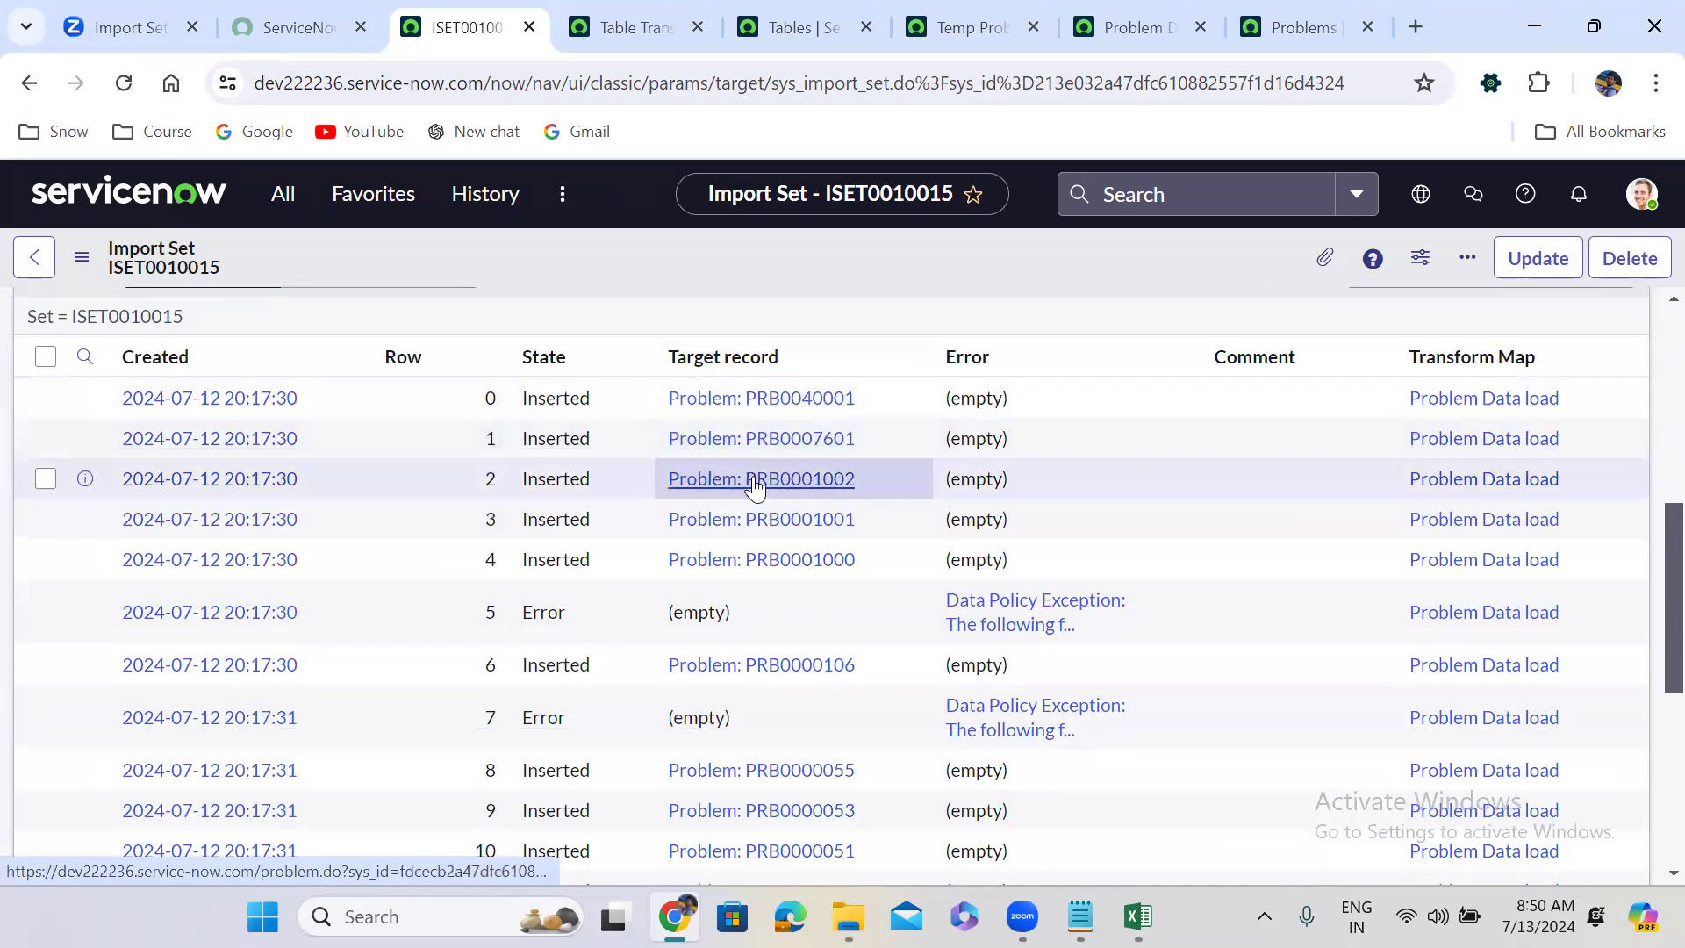
pyautogui.click(1293, 22)
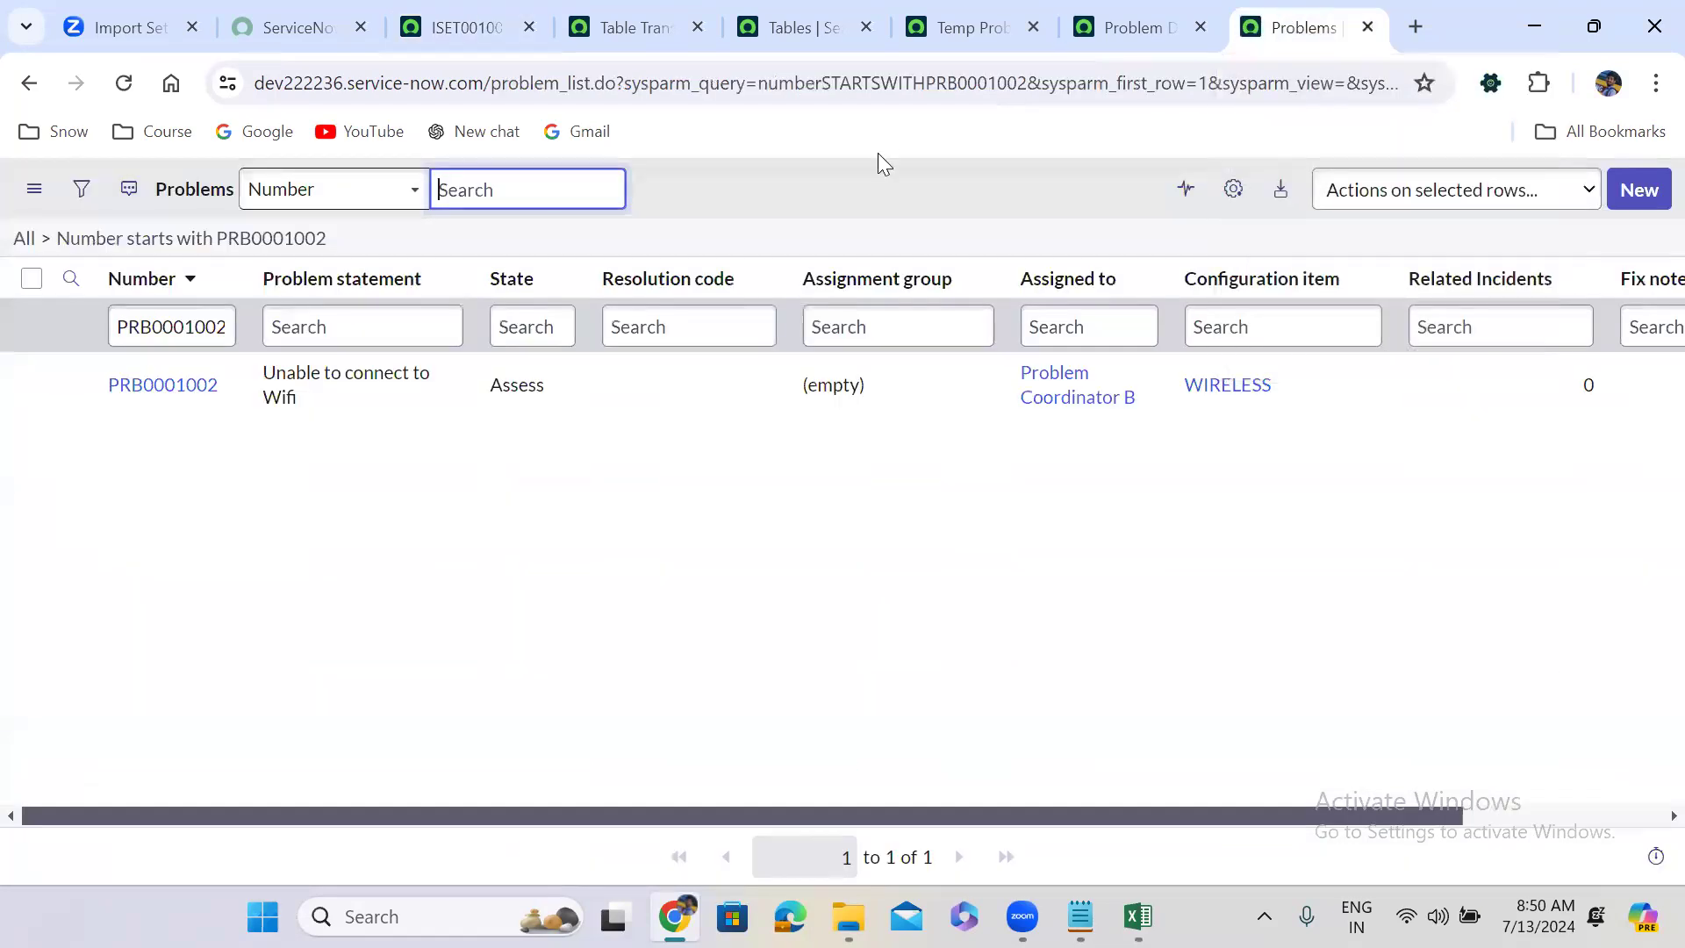
# Filter the Problems list to records Created before today.
pyautogui.click(25, 245)
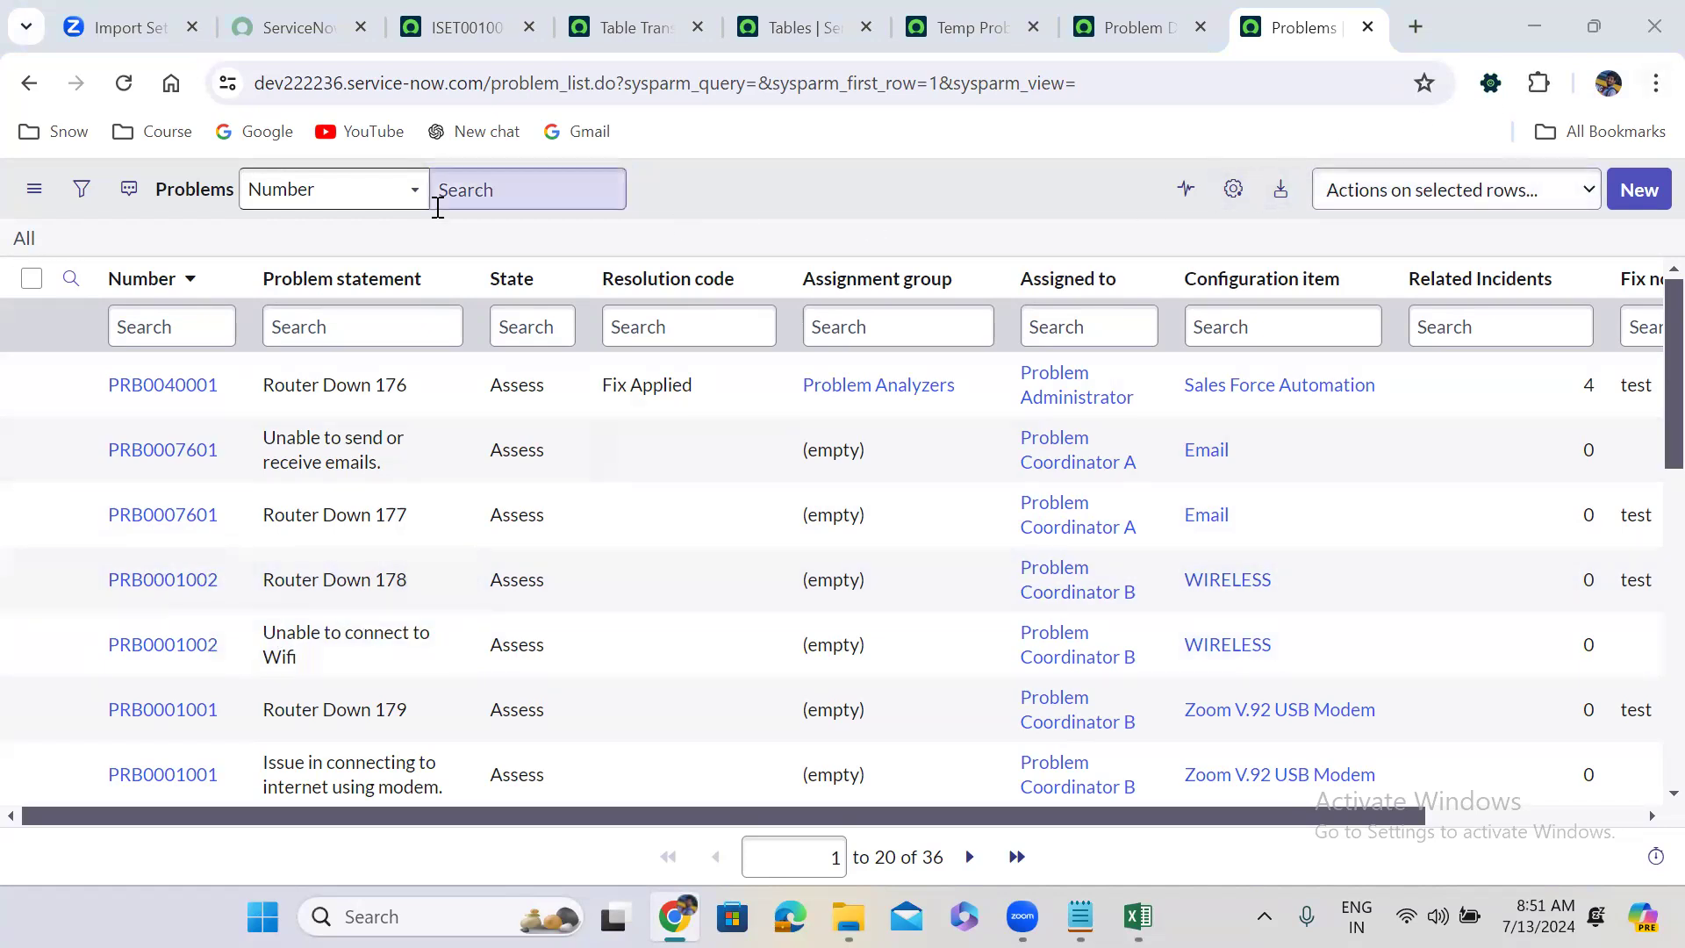
pyautogui.click(91, 193)
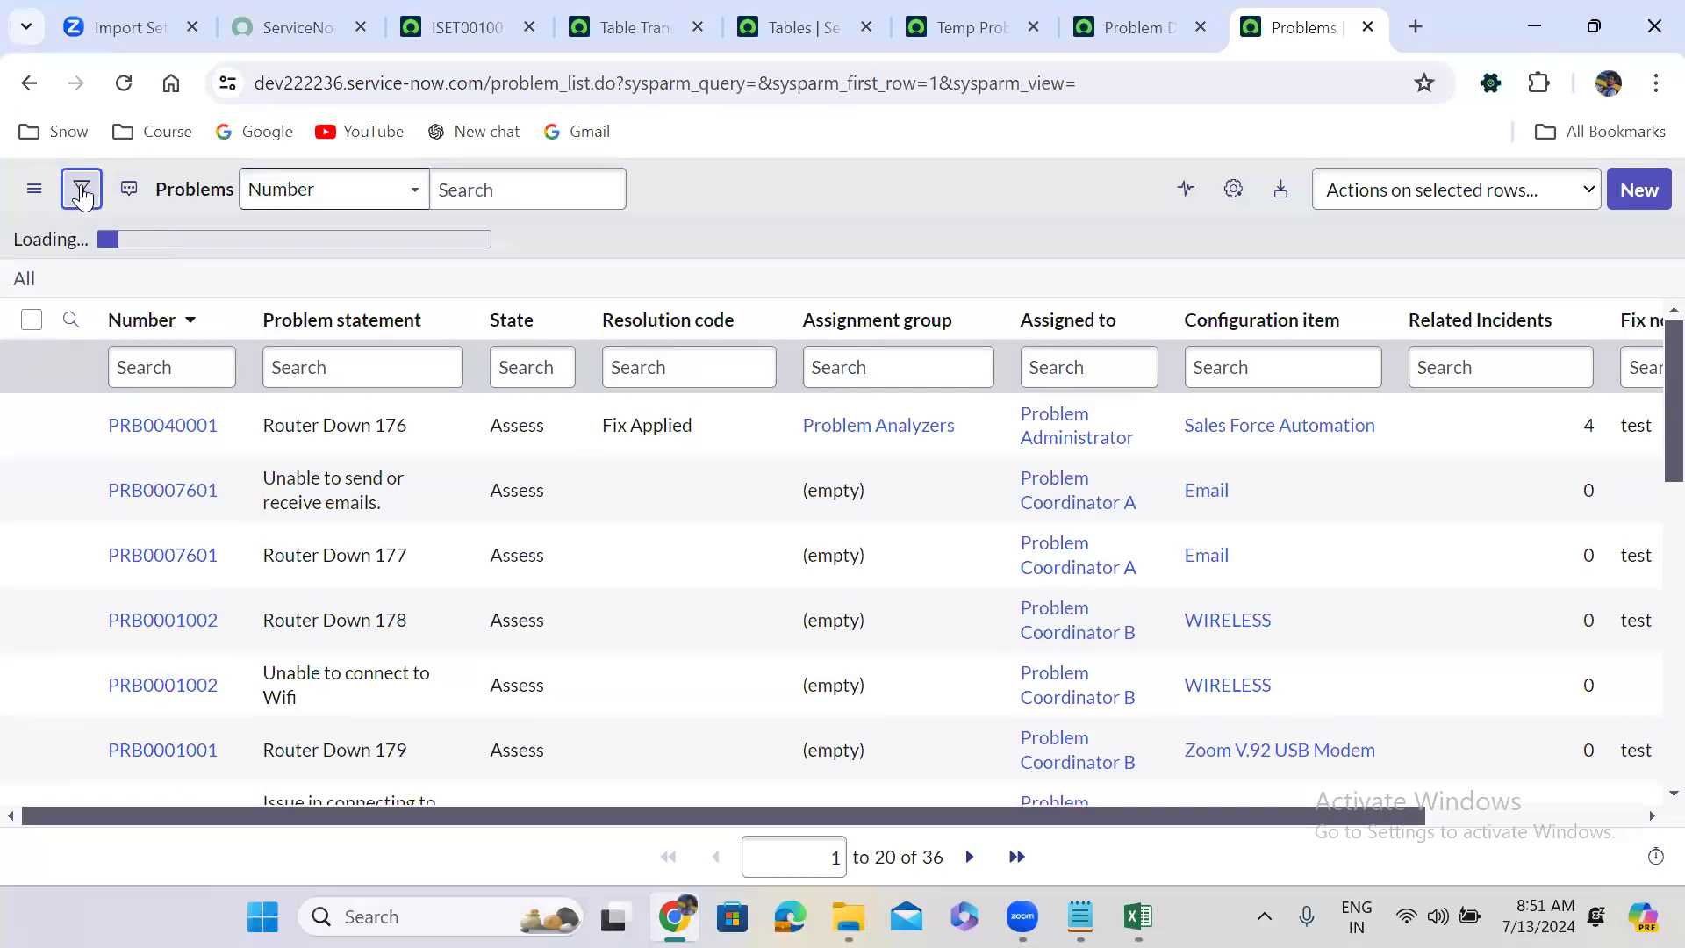
pyautogui.click(186, 307)
pyautogui.write('creA')
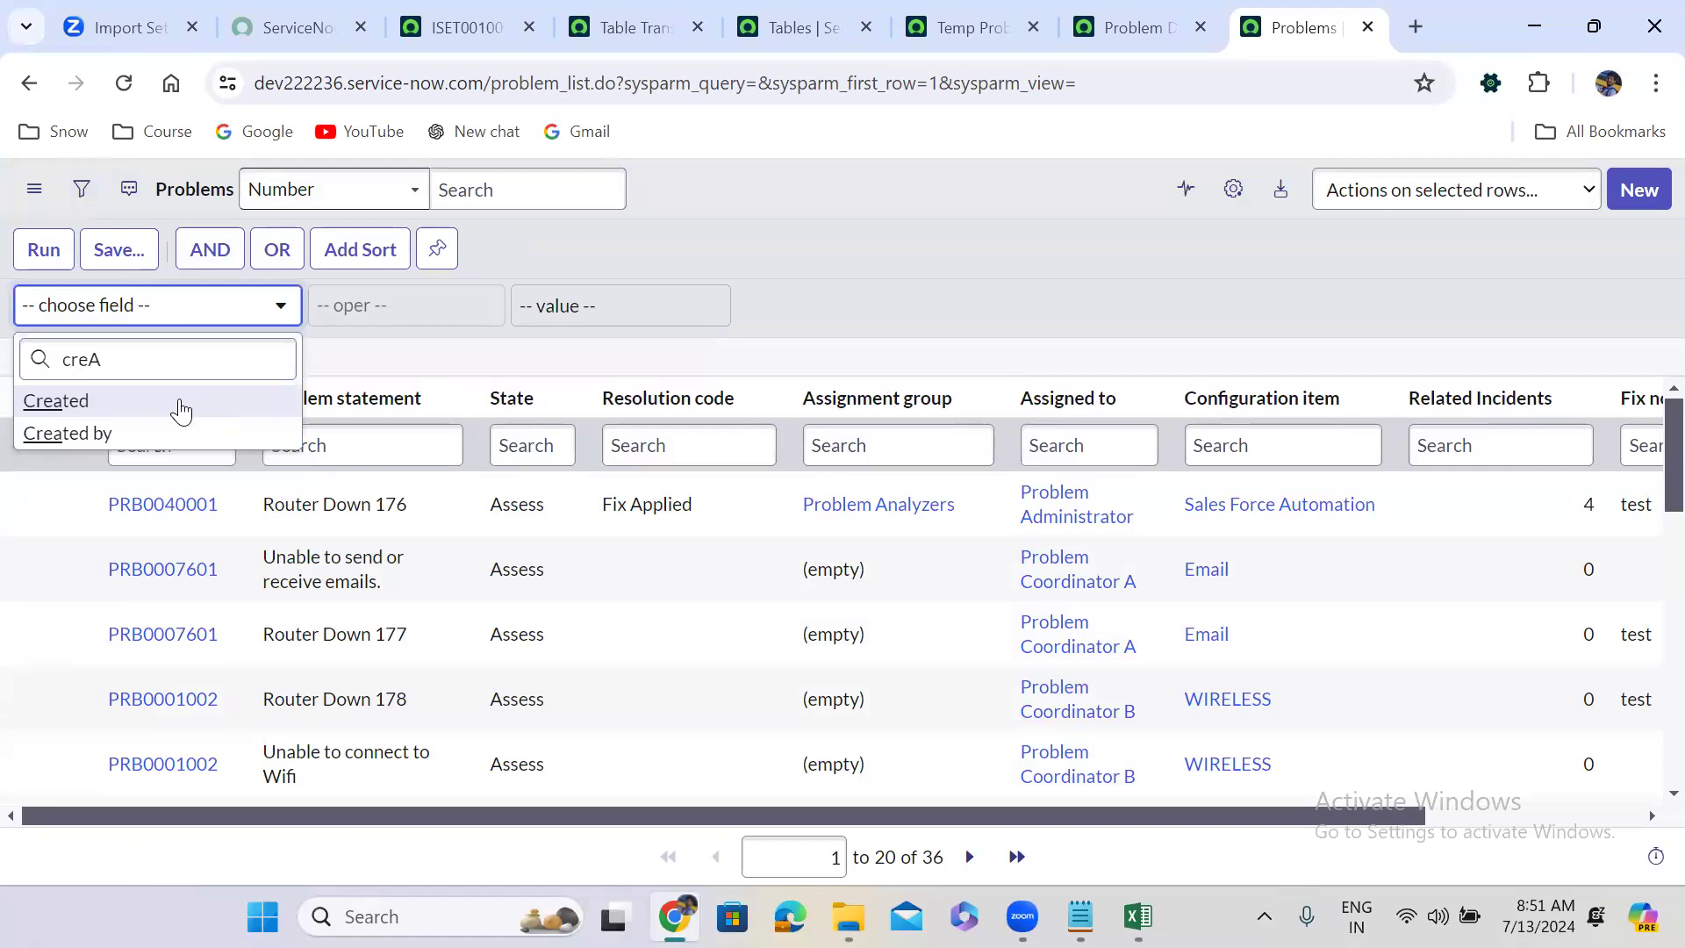
pyautogui.click(179, 400)
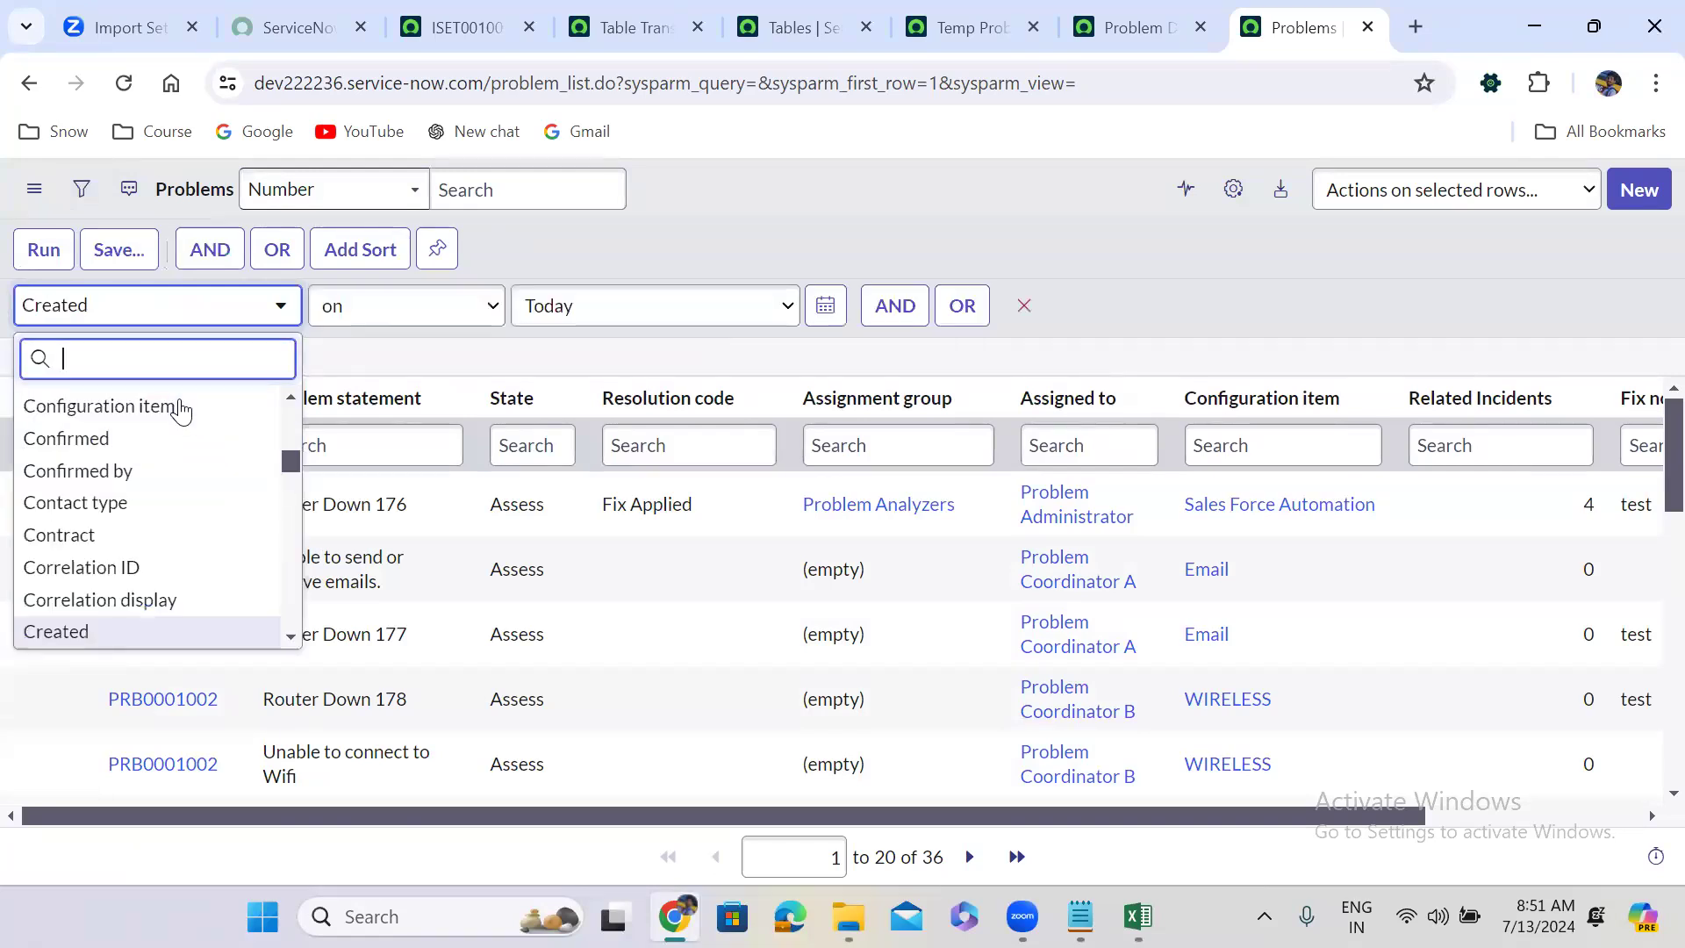
pyautogui.click(419, 307)
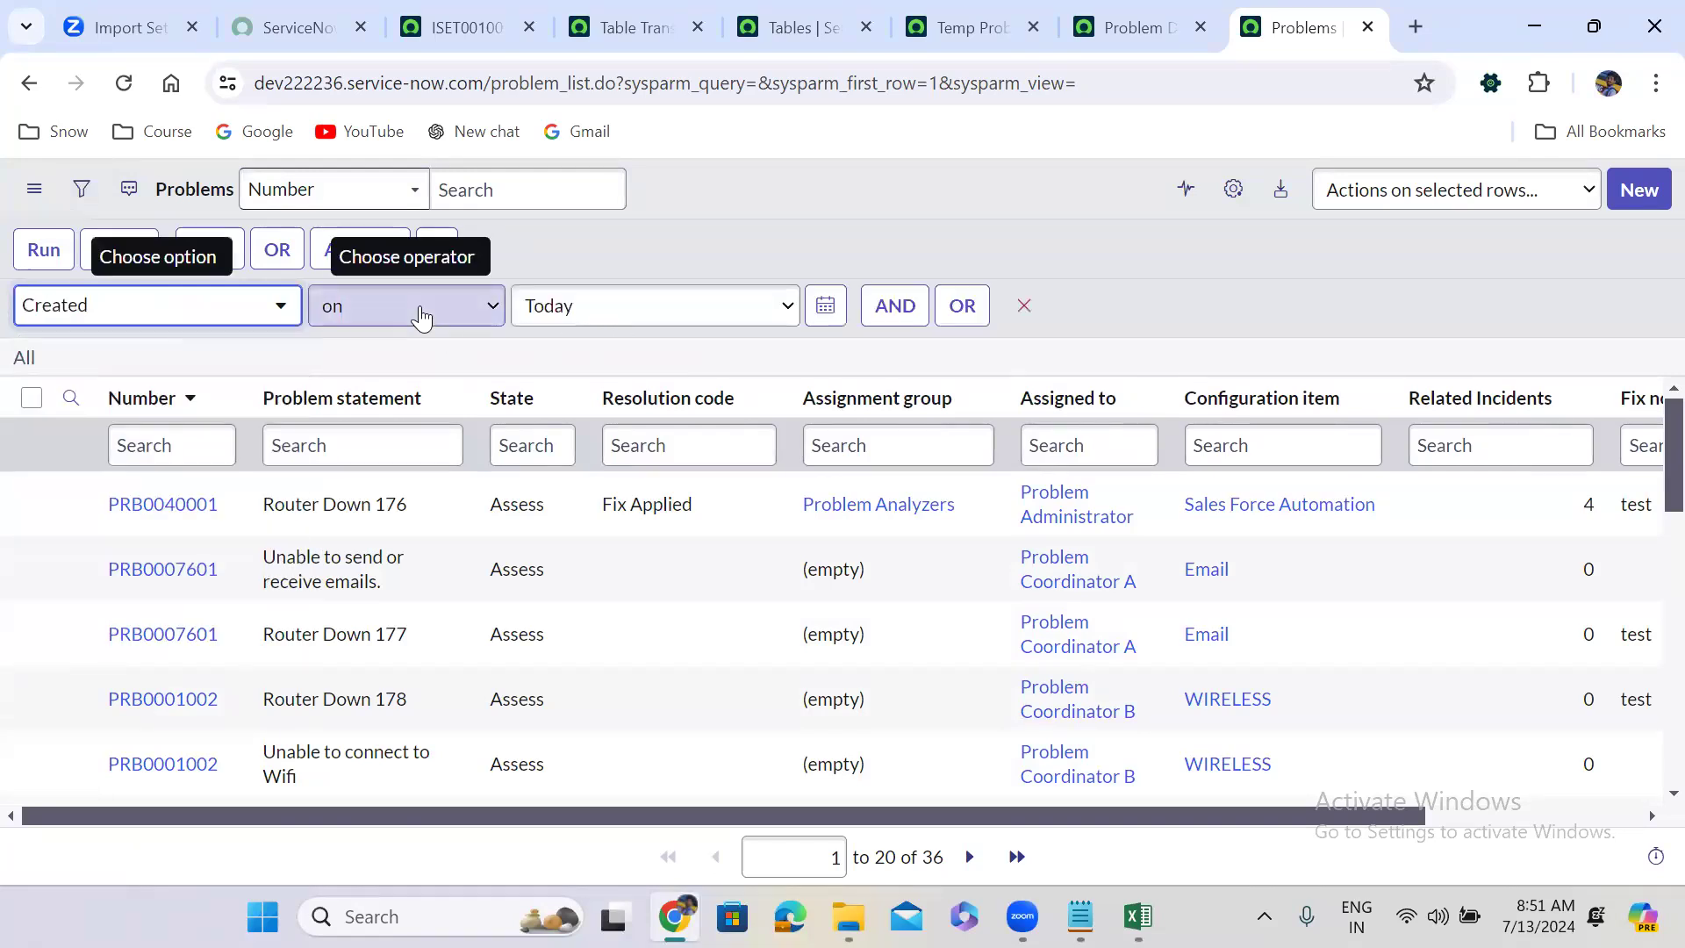
pyautogui.click(419, 307)
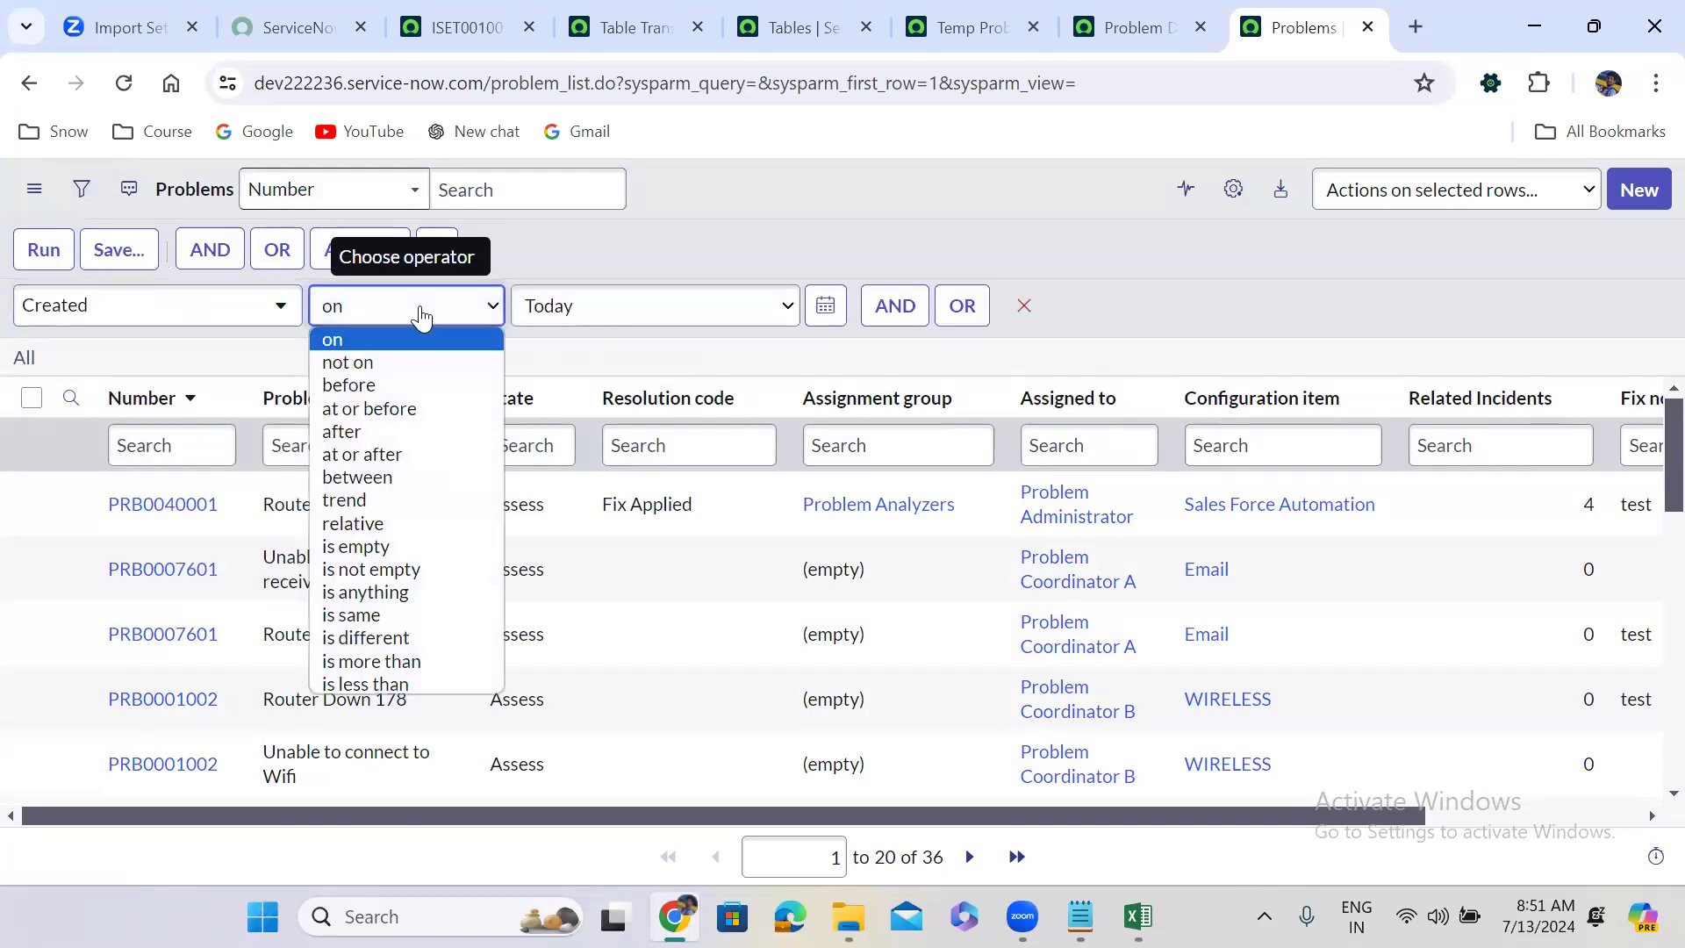
pyautogui.click(405, 382)
pyautogui.click(44, 251)
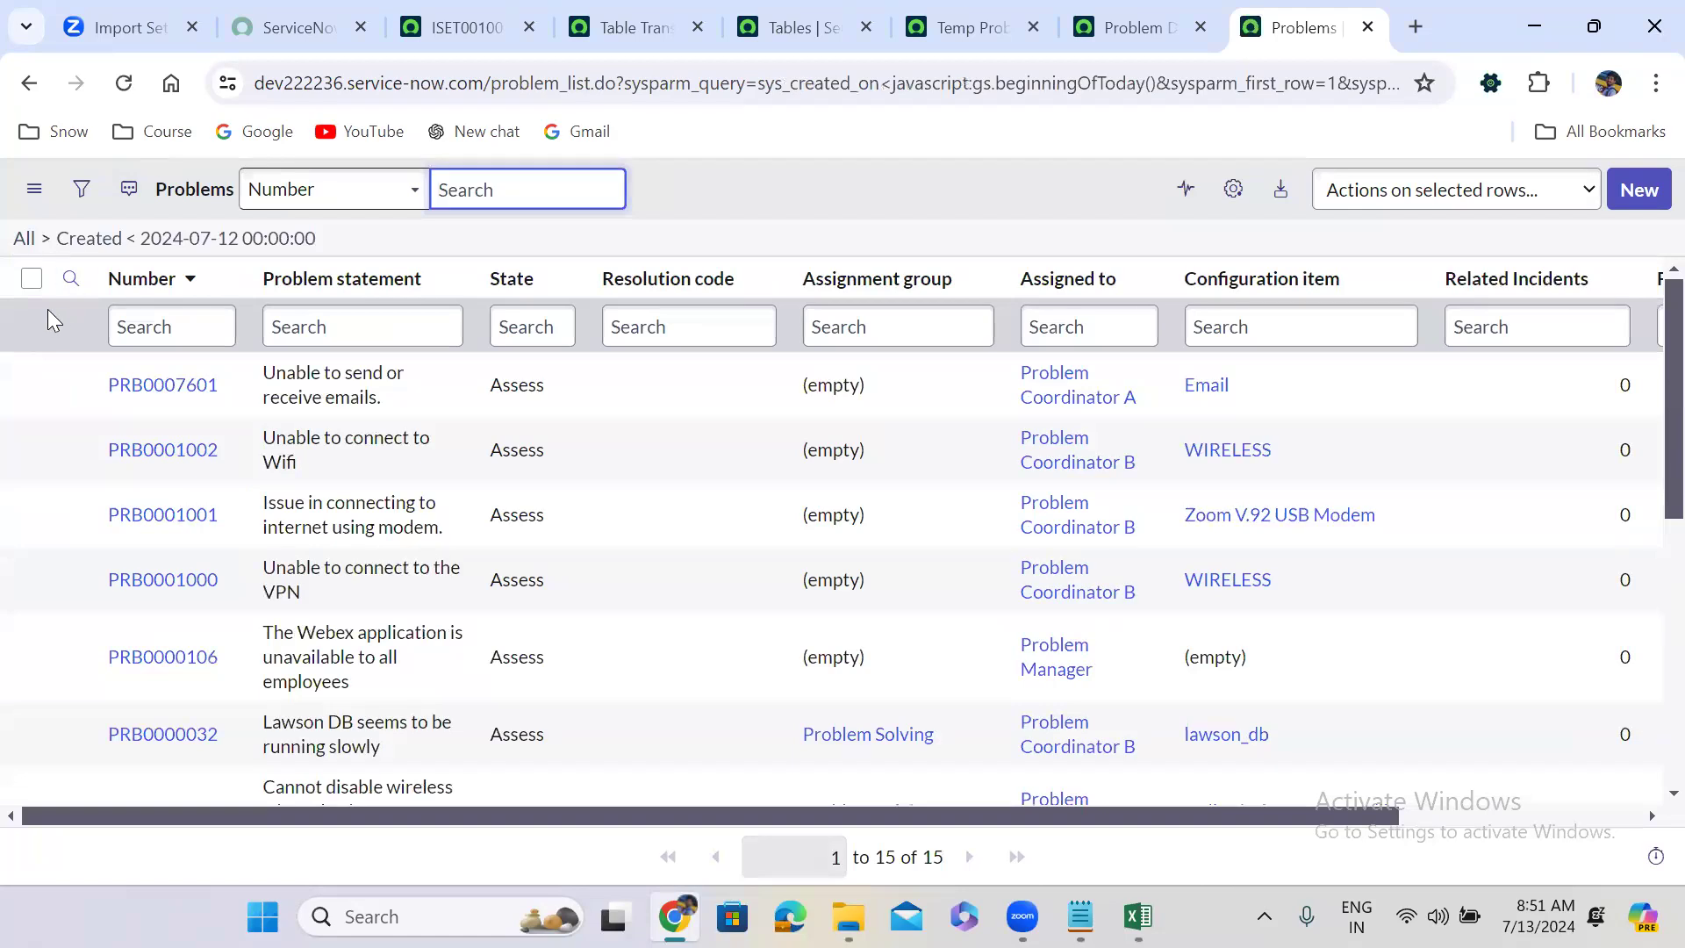
# Delete all 15 older problems and clear the filter, leaving 21 records.
pyautogui.click(31, 280)
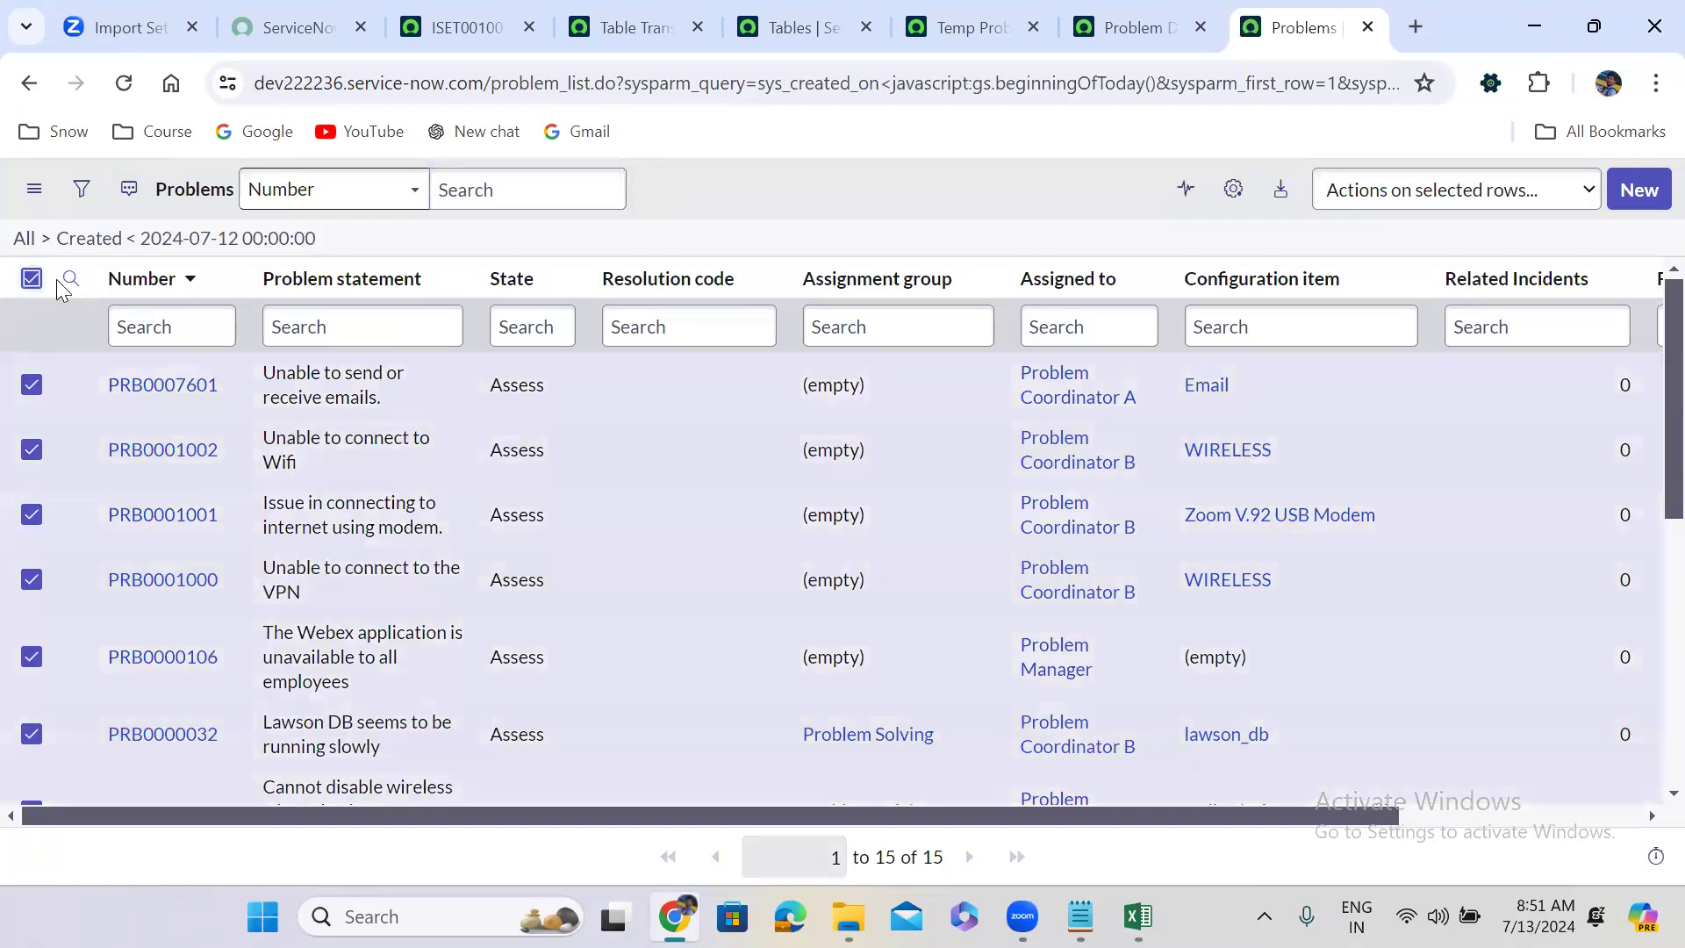
pyautogui.click(1425, 204)
pyautogui.click(1417, 251)
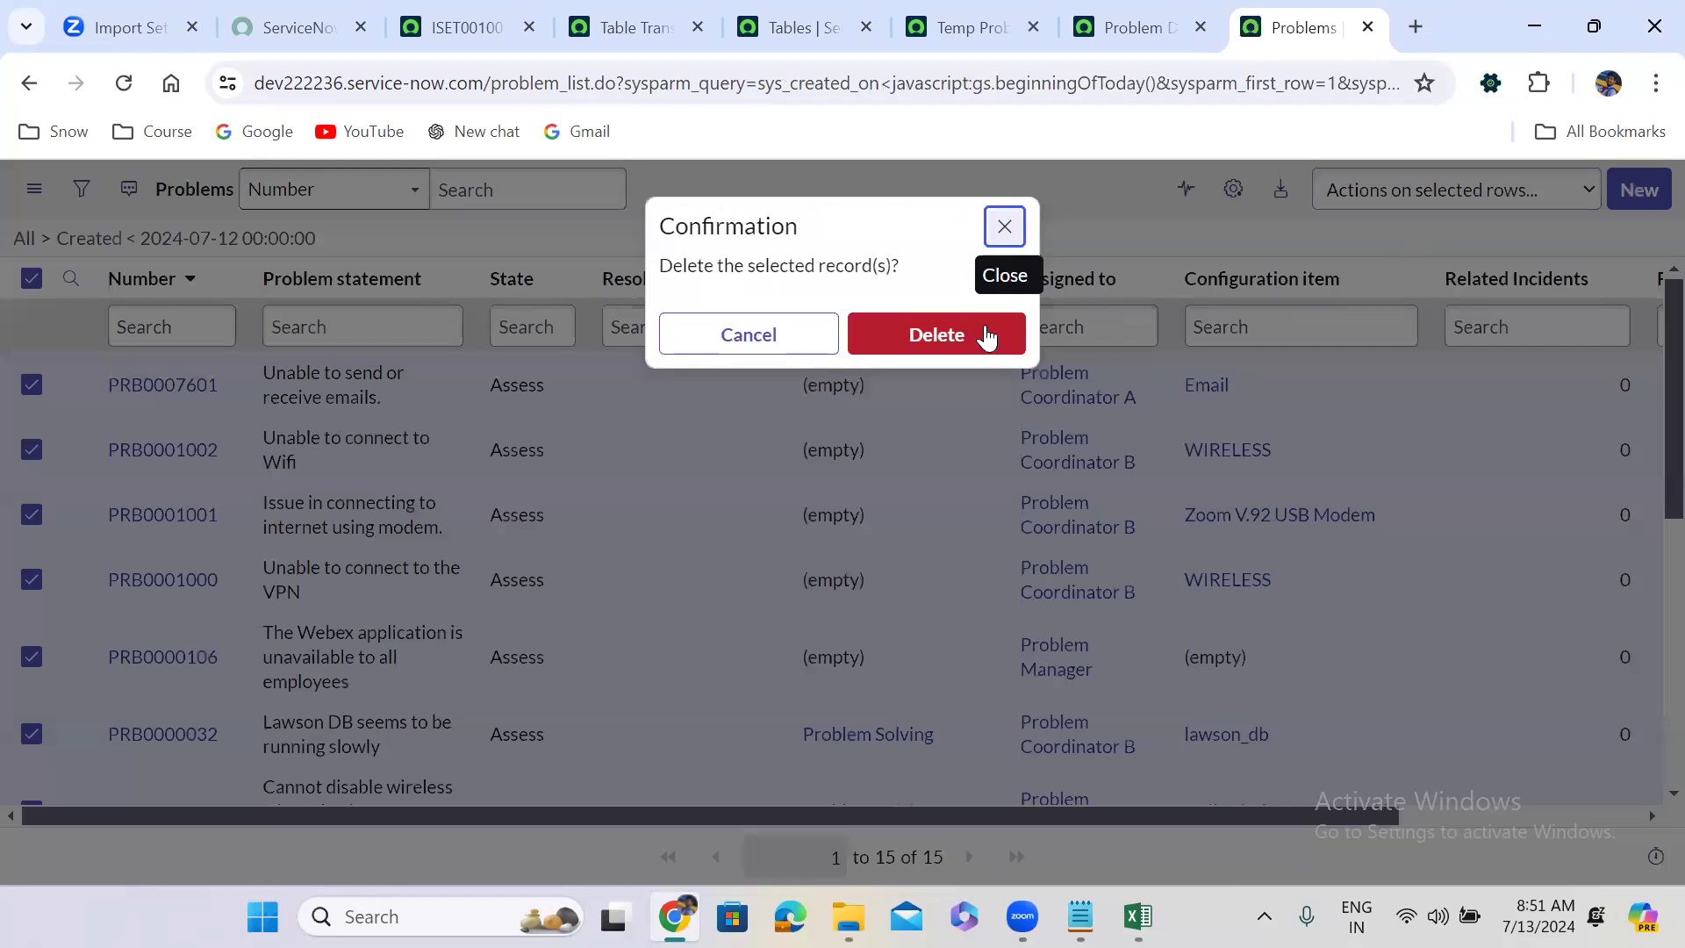
pyautogui.click(946, 332)
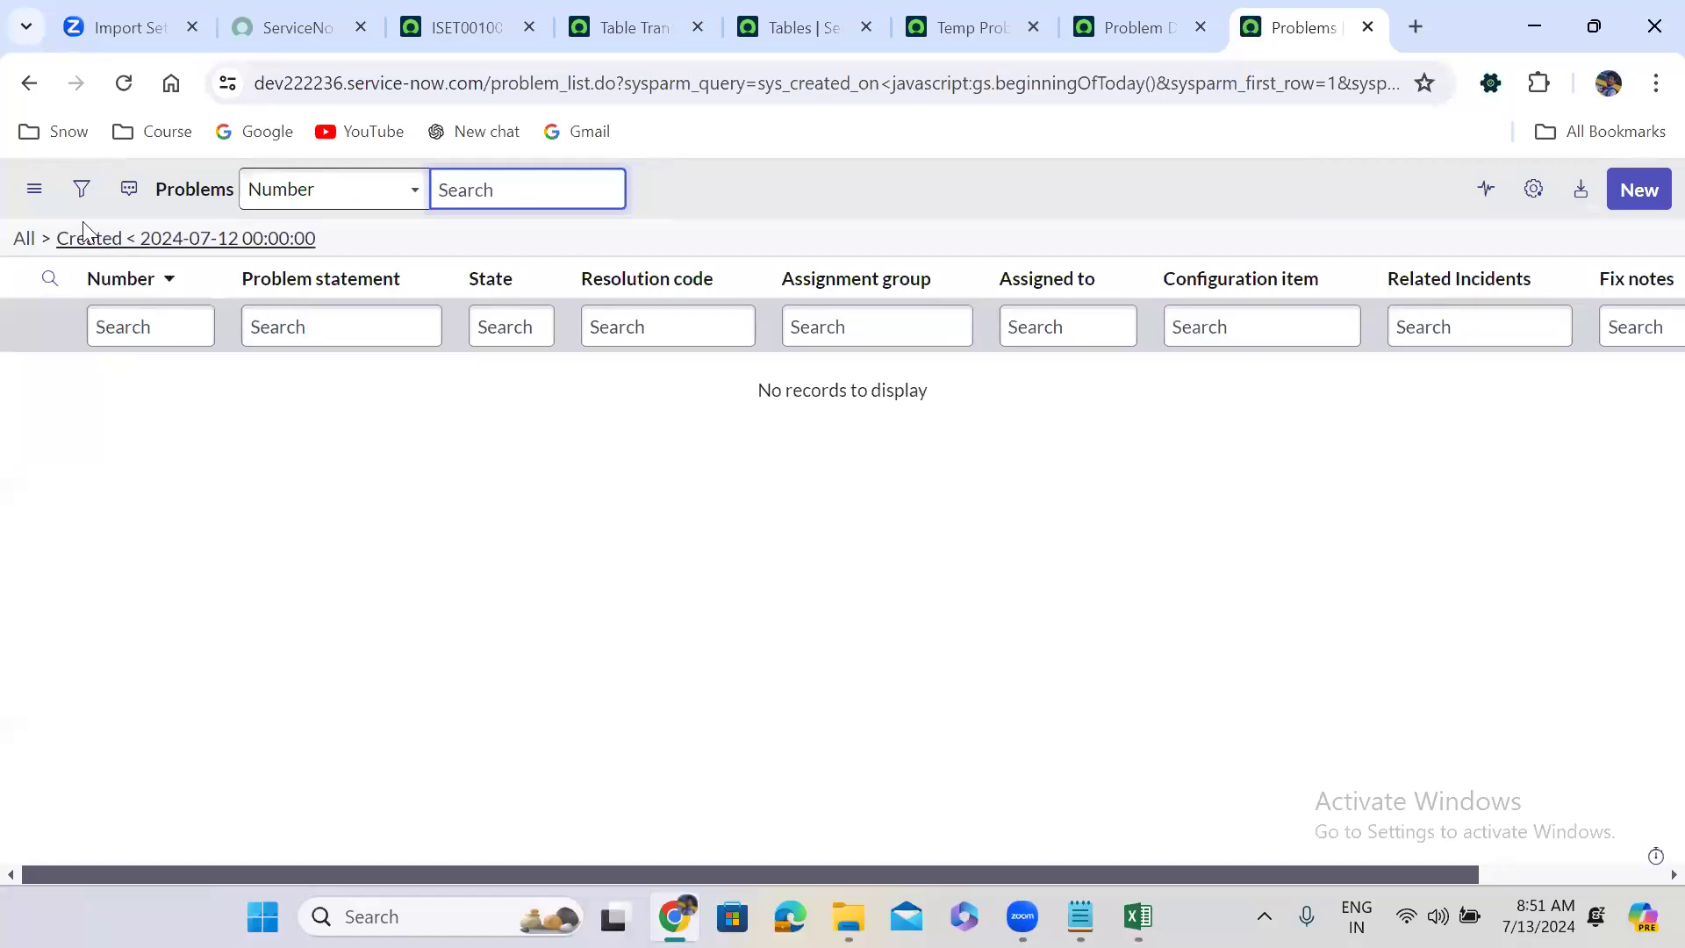
pyautogui.click(25, 243)
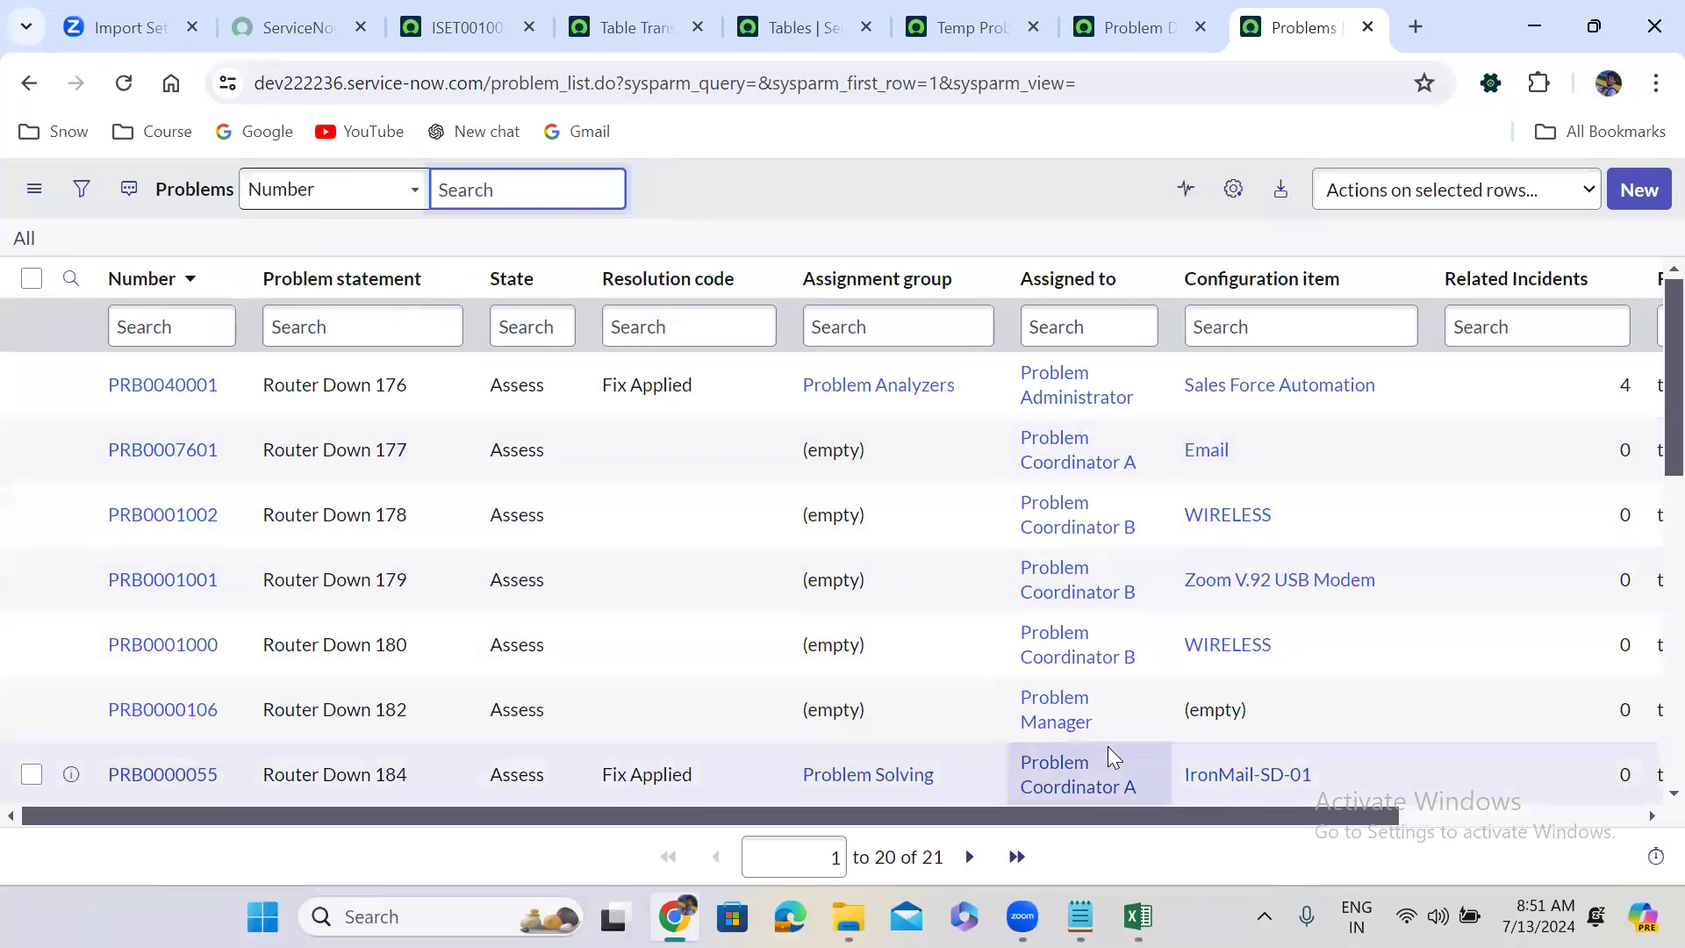
pyautogui.click(1138, 916)
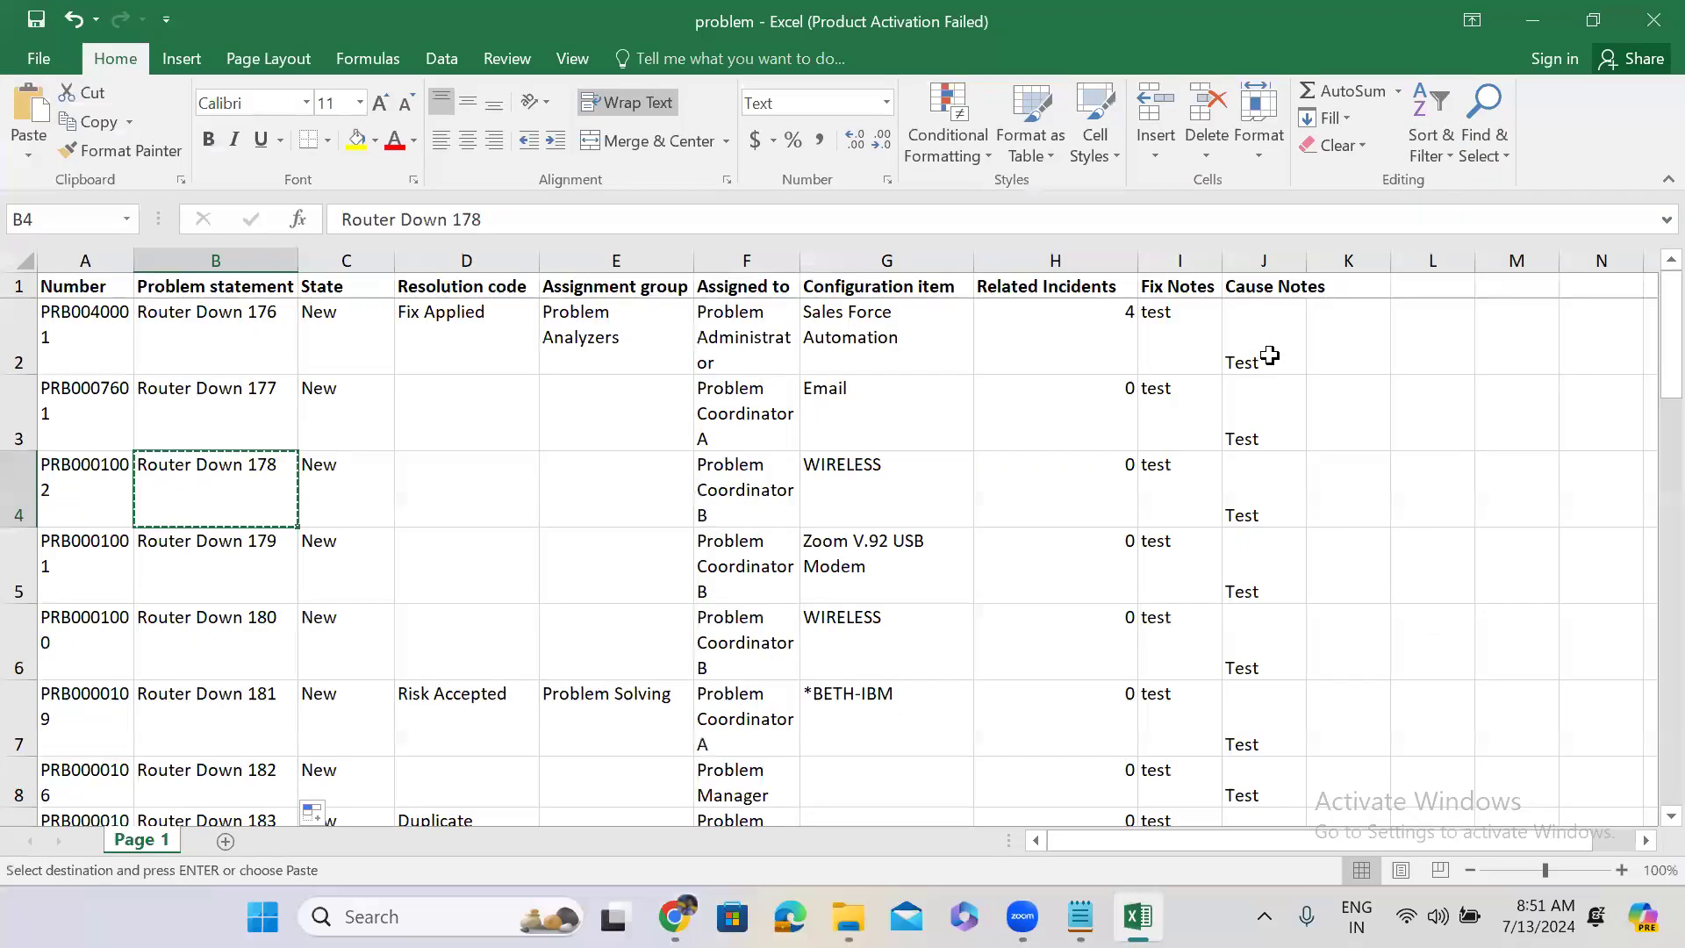
# Set J2 to Test 45678, fill Cause Notes down to Test 45702 in row 26, and save.
pyautogui.doubleClick(1270, 355)
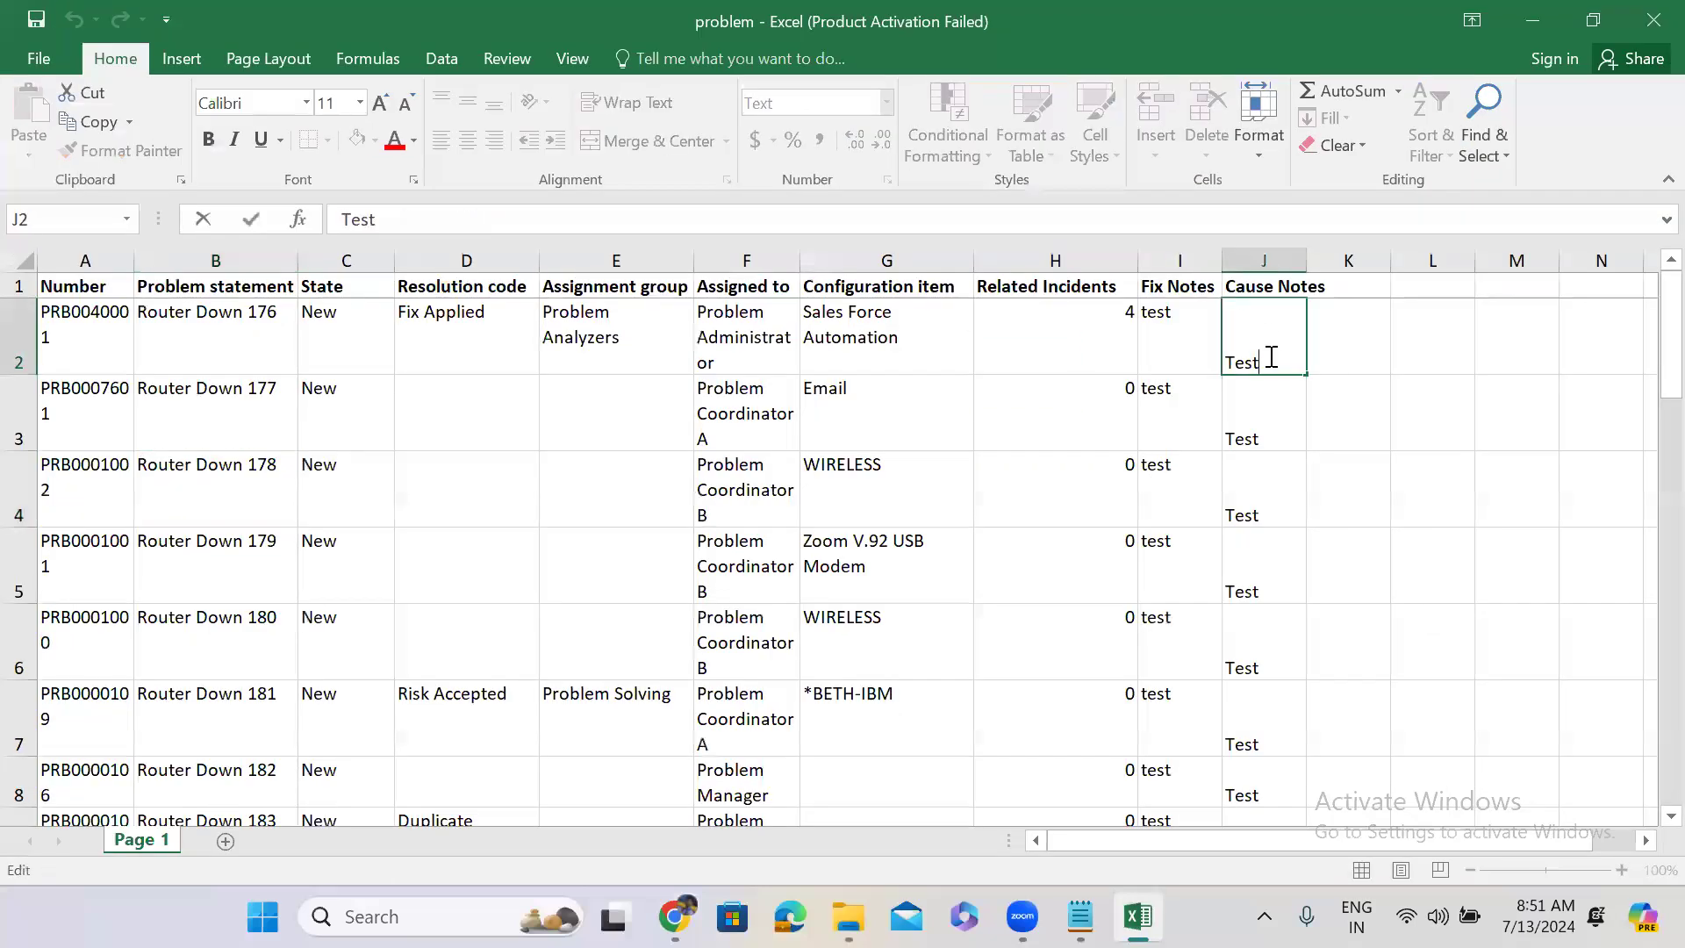
pyautogui.write('45678')
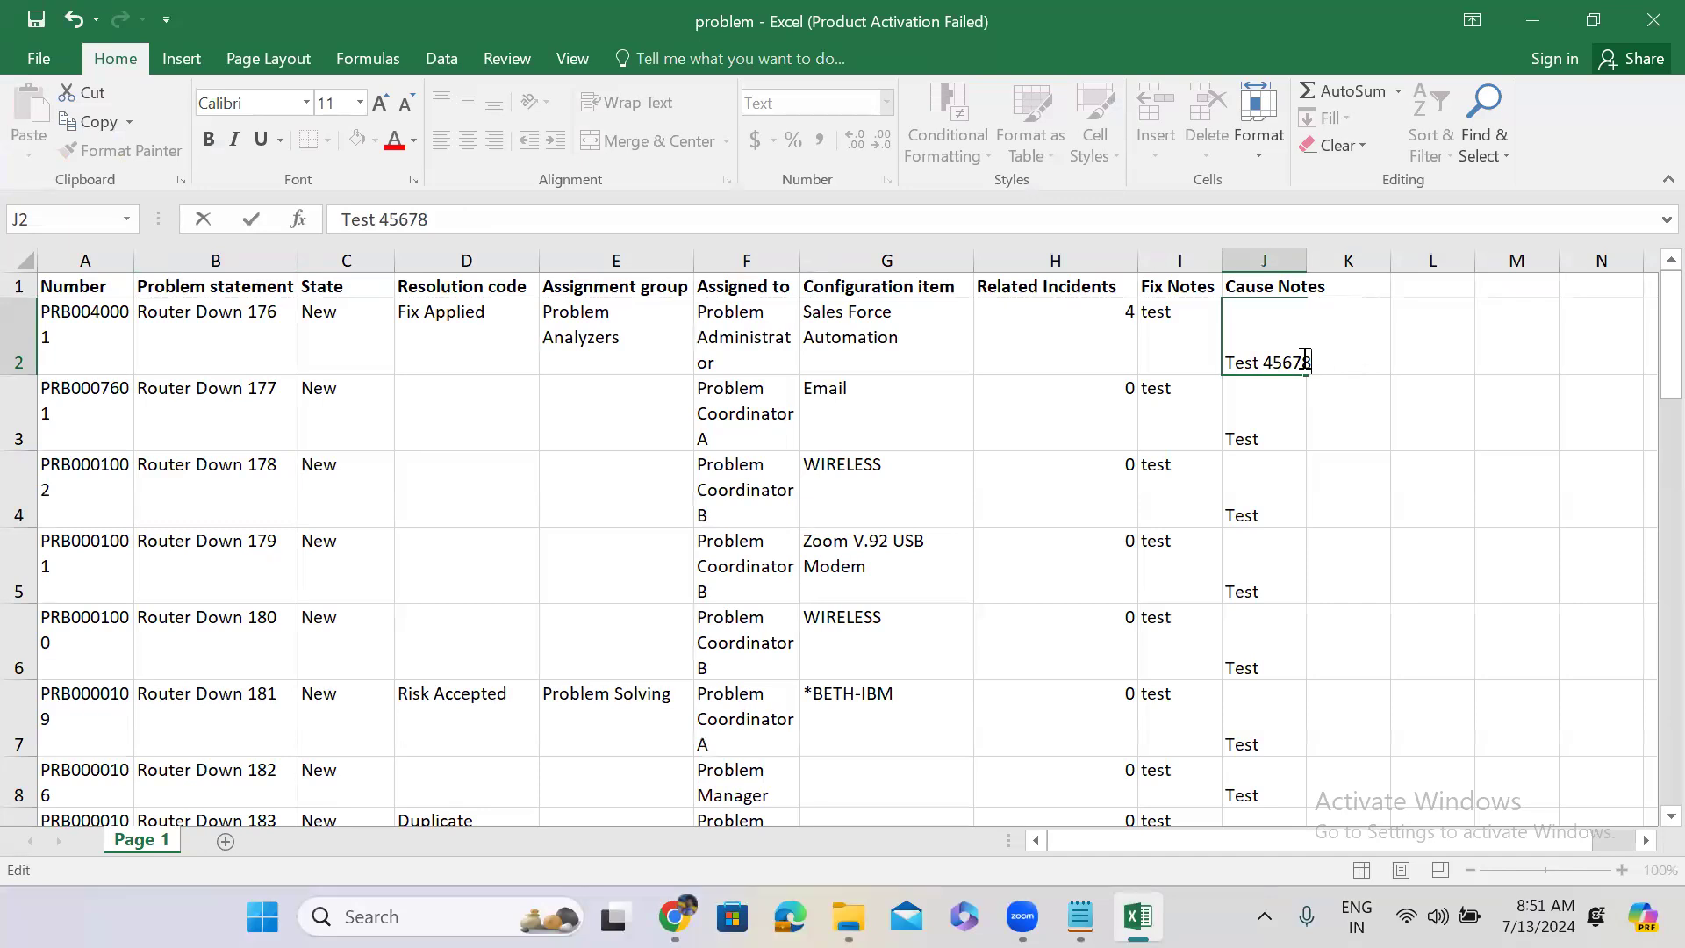
pyautogui.click(1279, 400)
pyautogui.click(1279, 361)
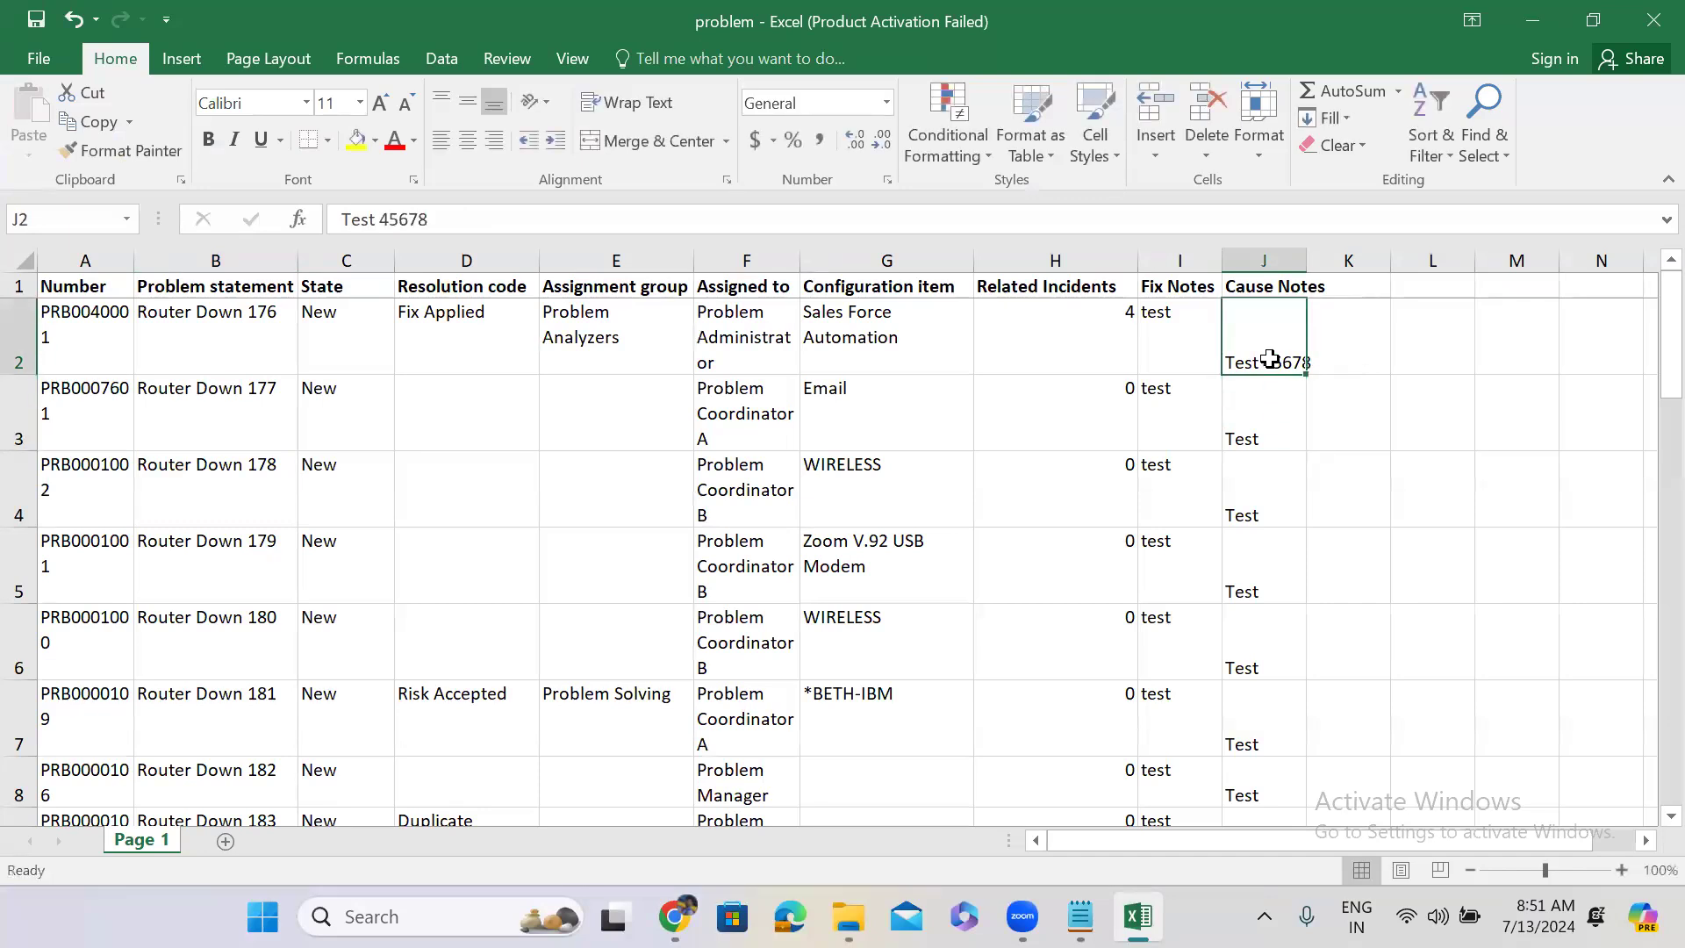
pyautogui.moveTo(1305, 375); pyautogui.dragTo(1249, 650)
pyautogui.hotkey('ctrl', 's')
pyautogui.hotkey('ctrl', 's')
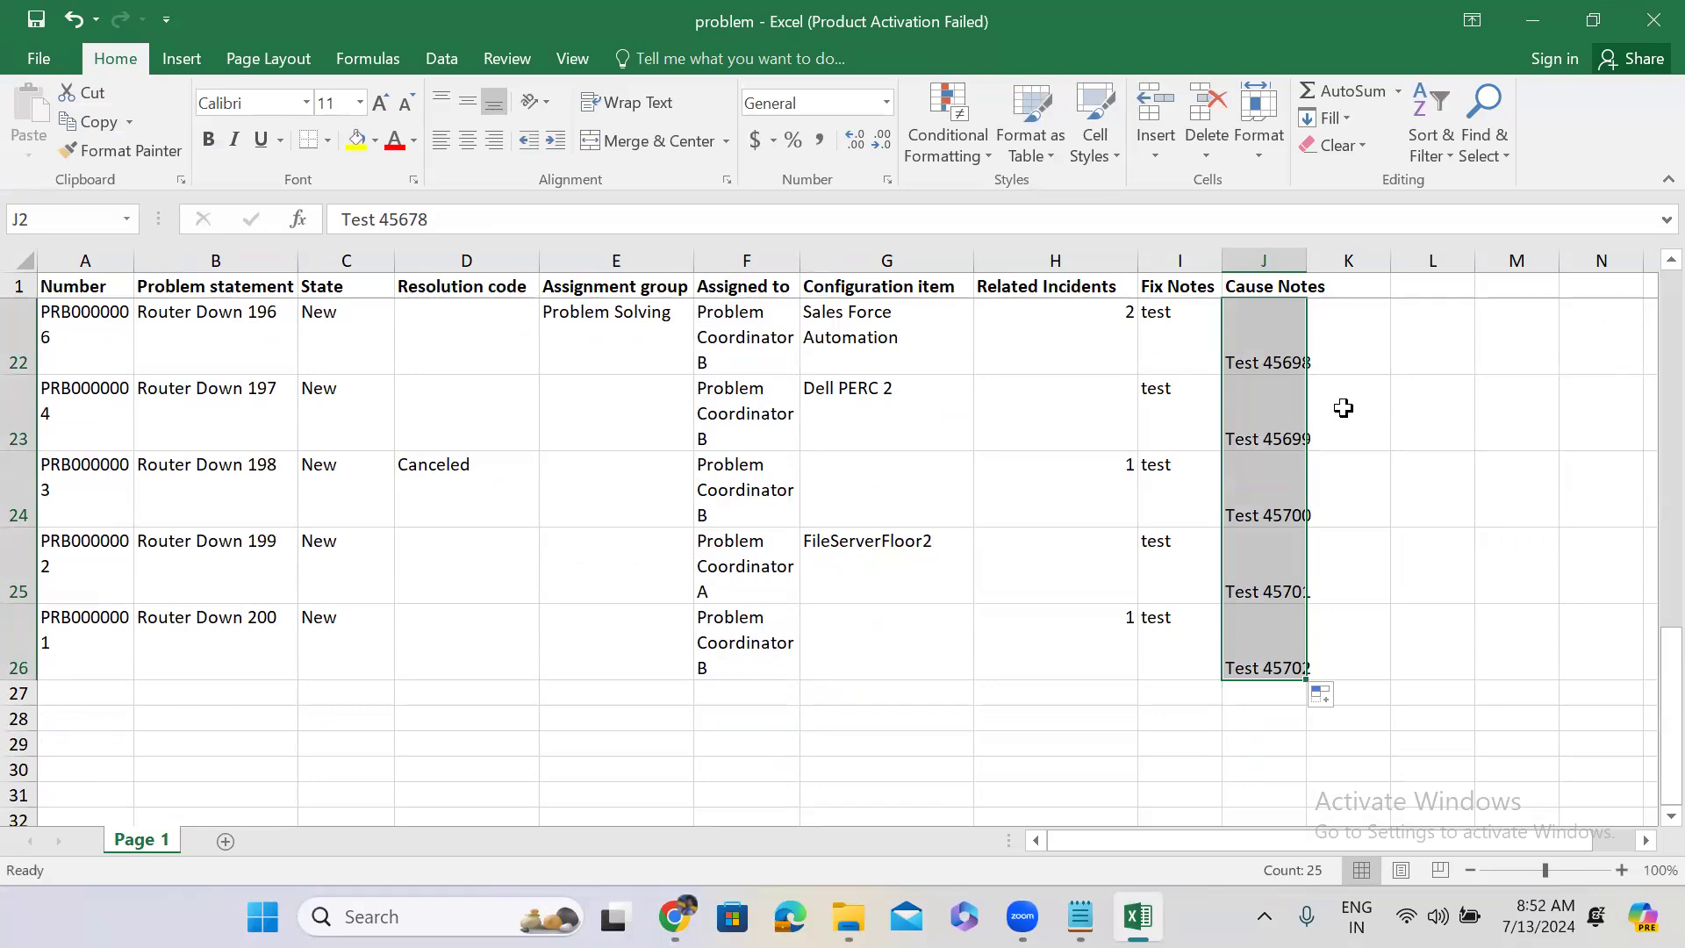
# Check the last row's problem number and its Router Down 200 statement.
pyautogui.click(83, 614)
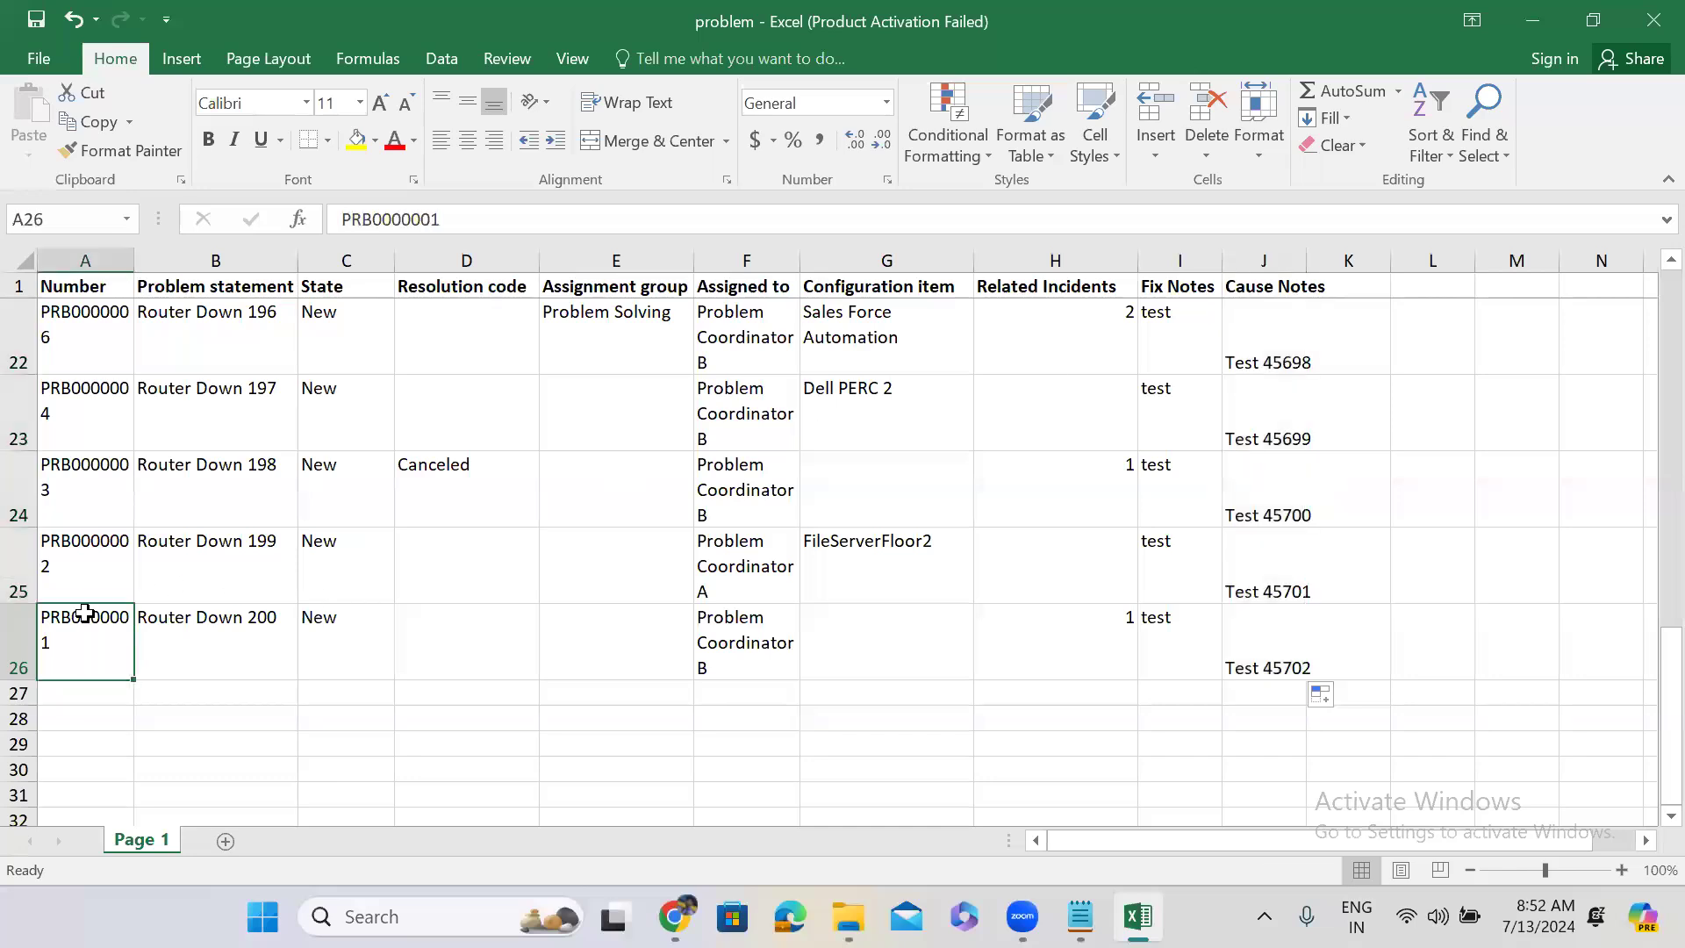
pyautogui.click(171, 626)
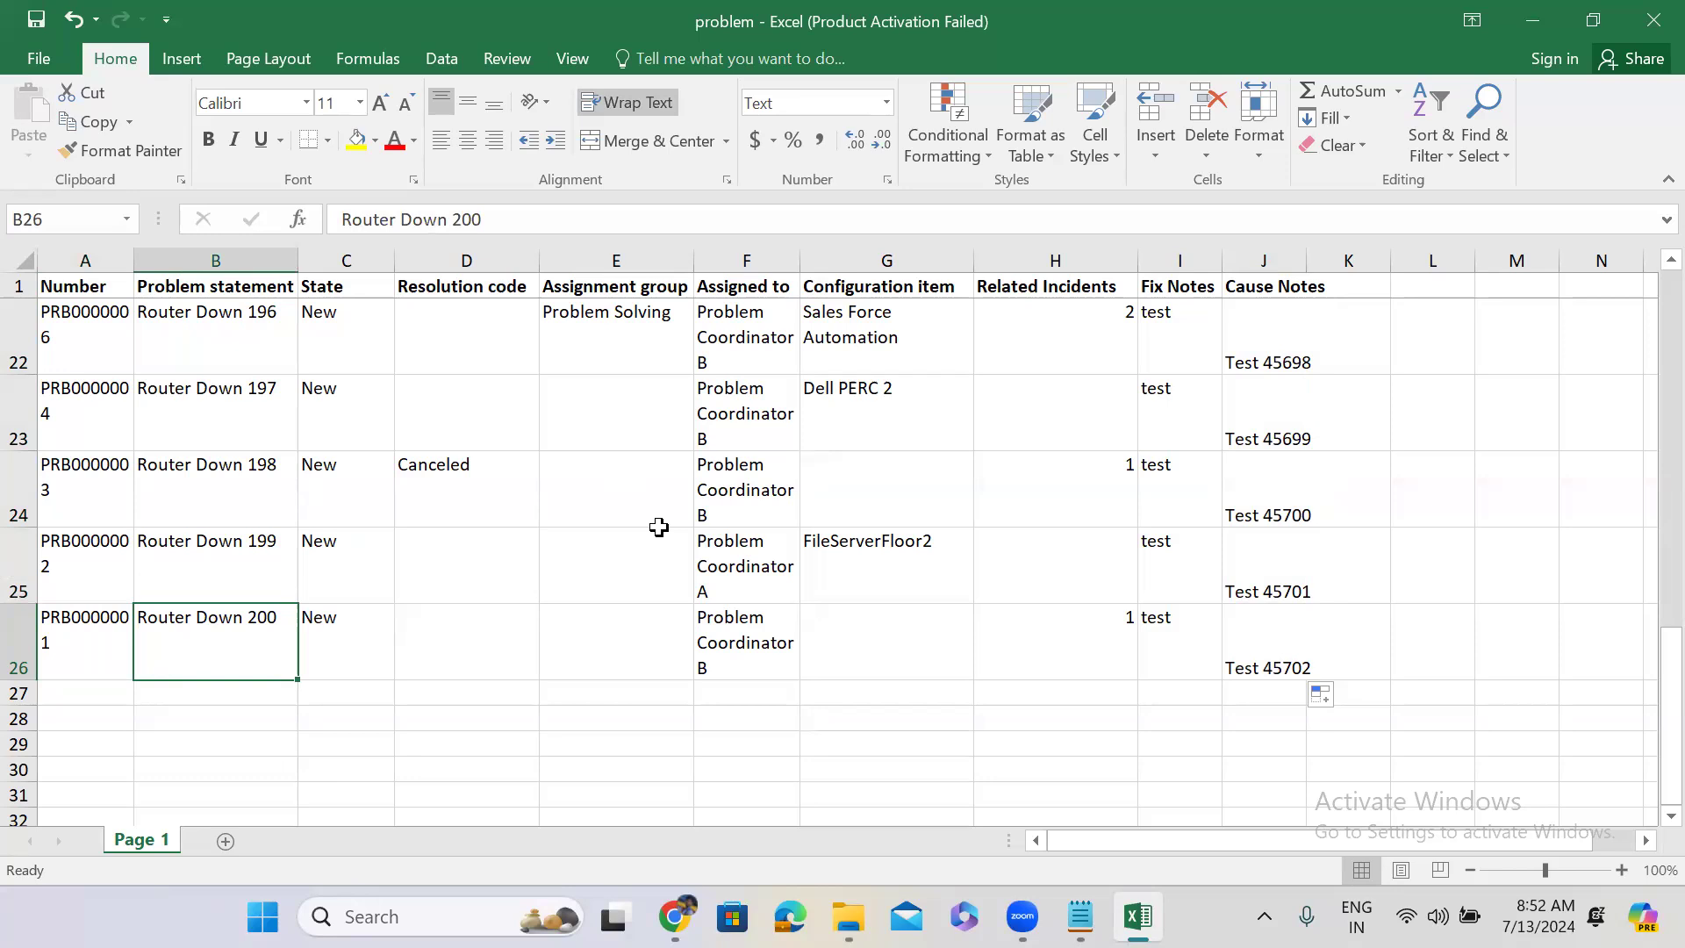
pyautogui.click(94, 638)
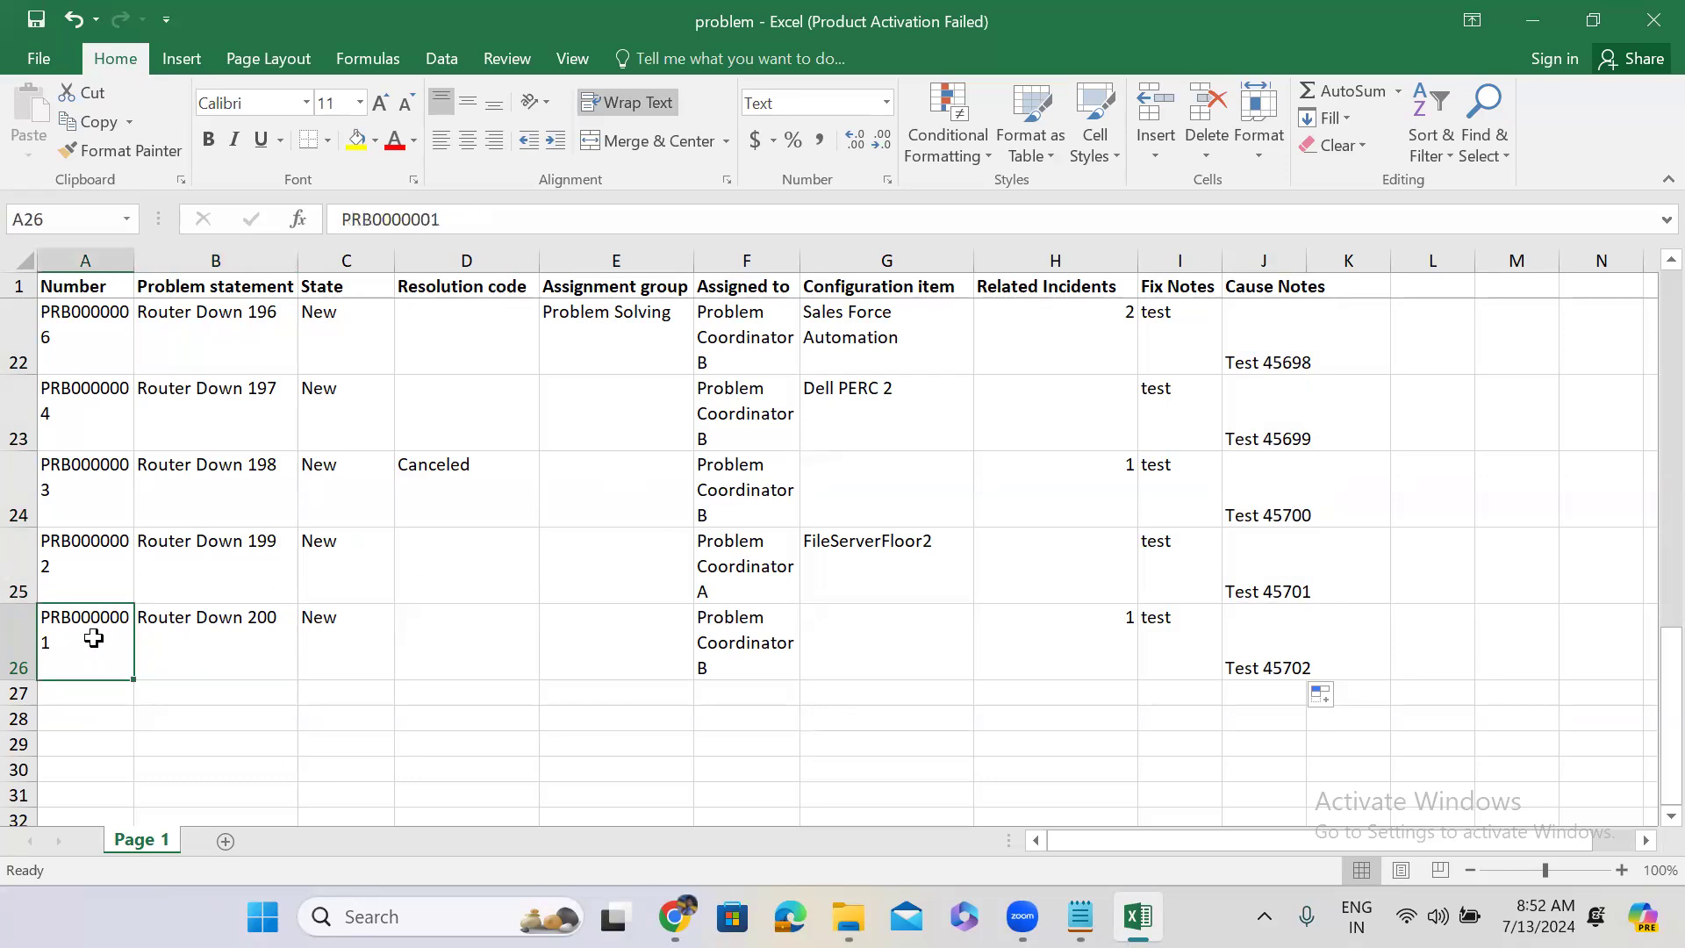
pyautogui.click(242, 643)
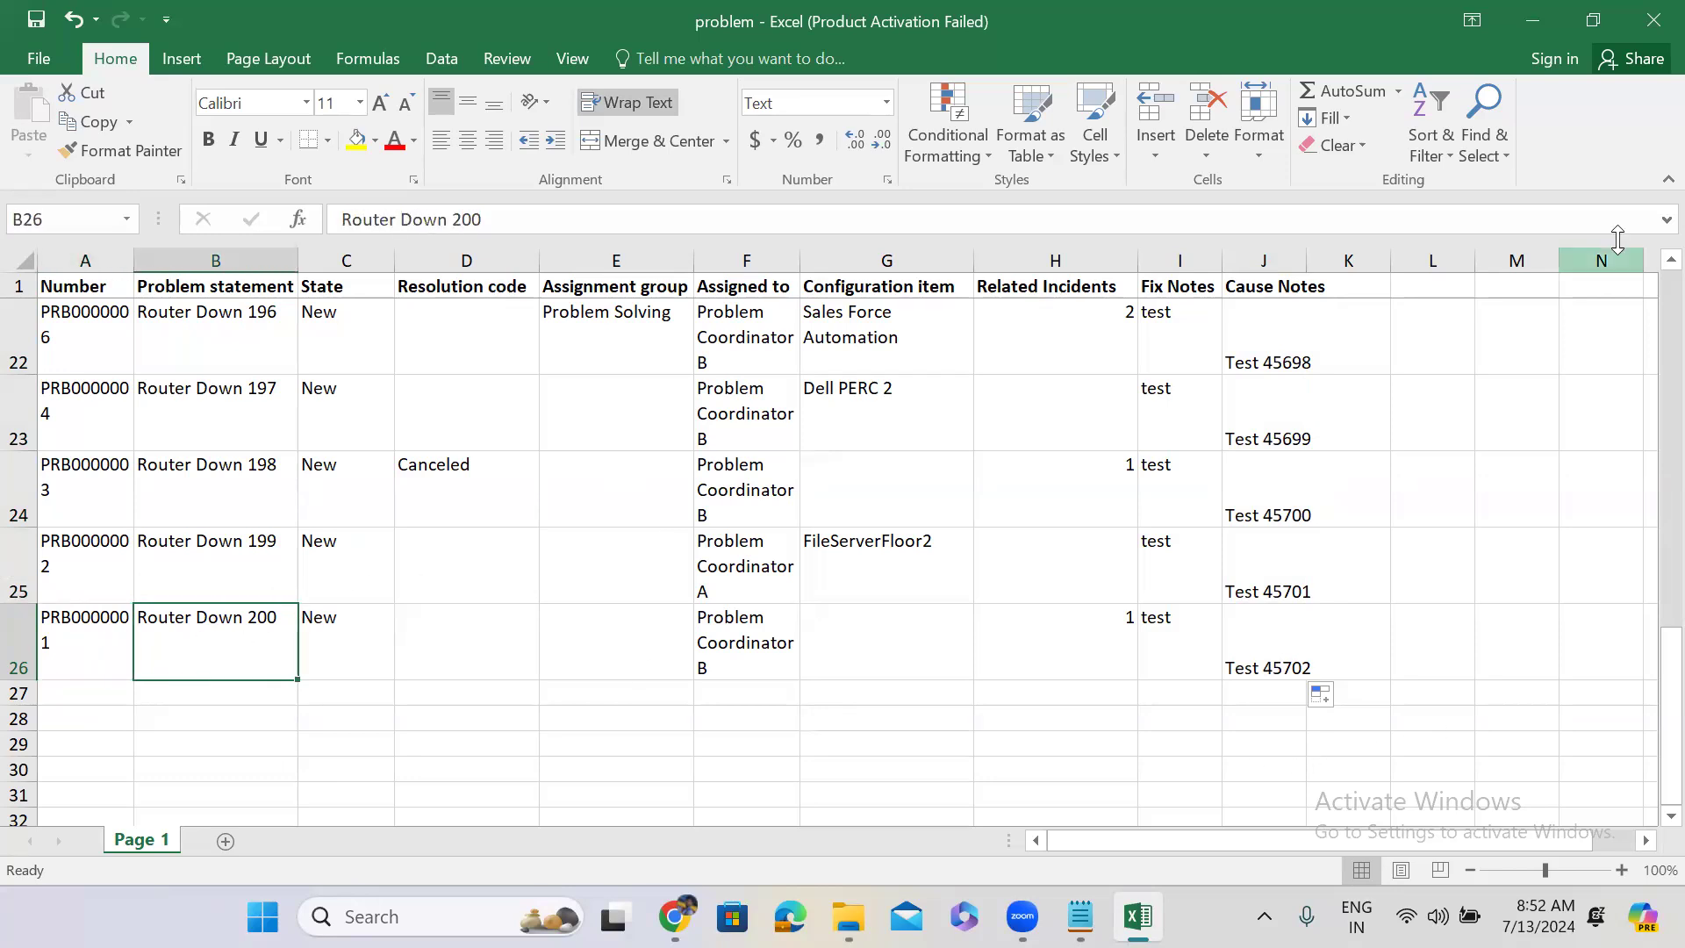
pyautogui.click(1535, 15)
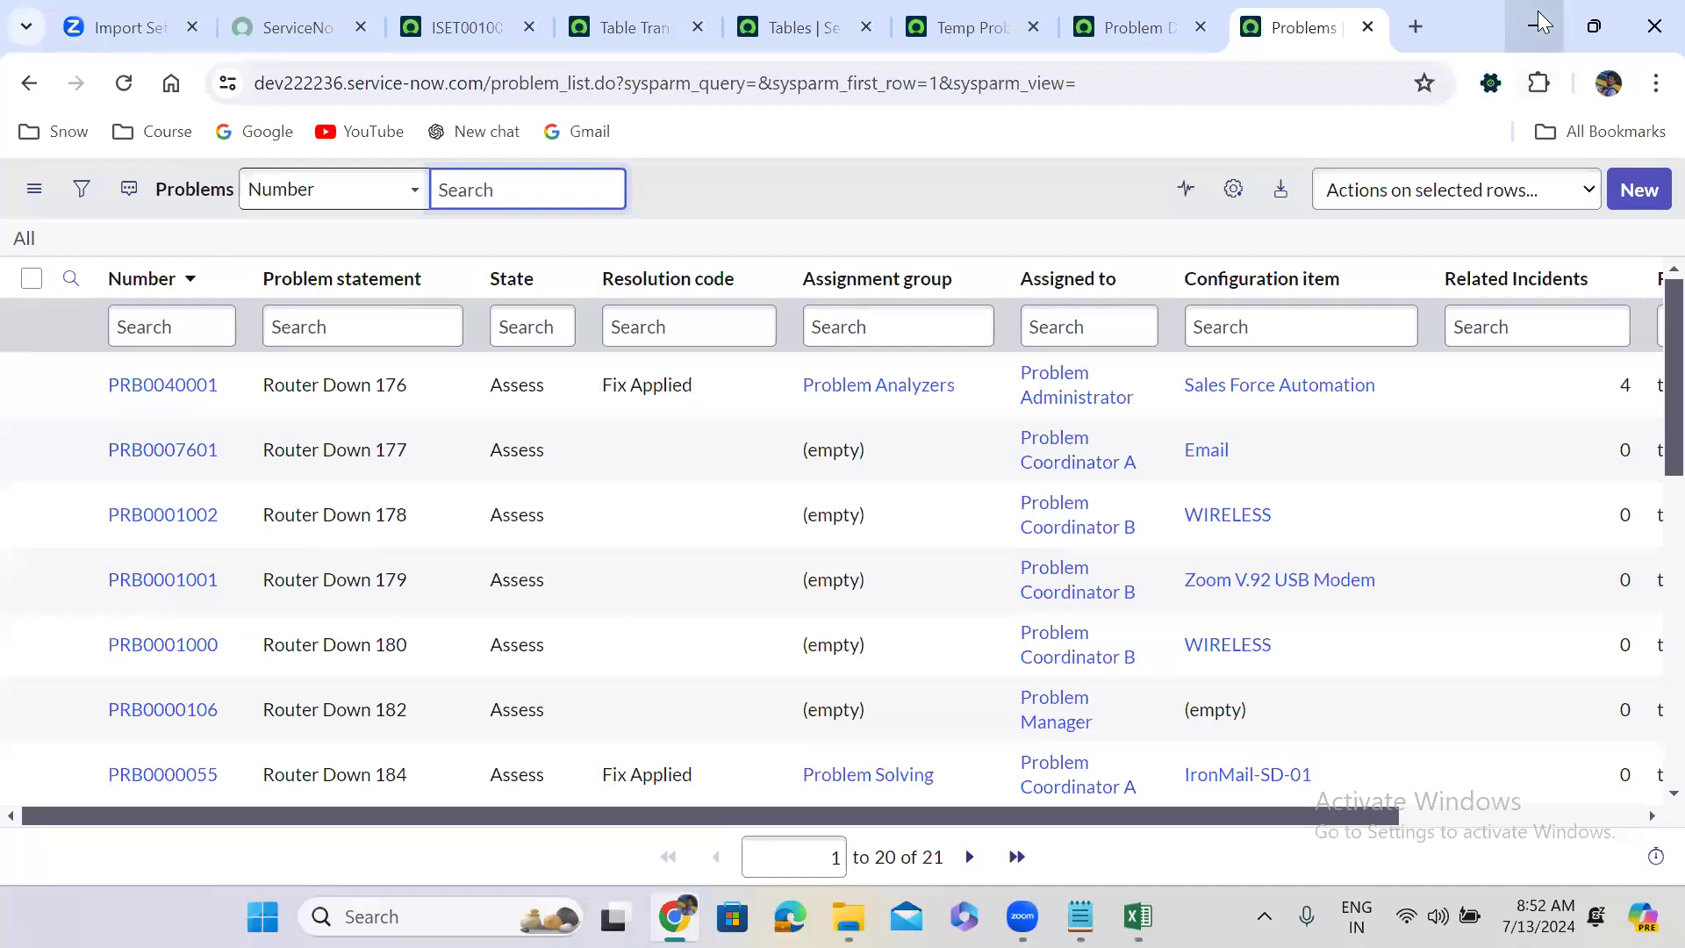
# Check PRB0001002's Router Down 178 statement, then minimize Excel.
pyautogui.press('super+d')
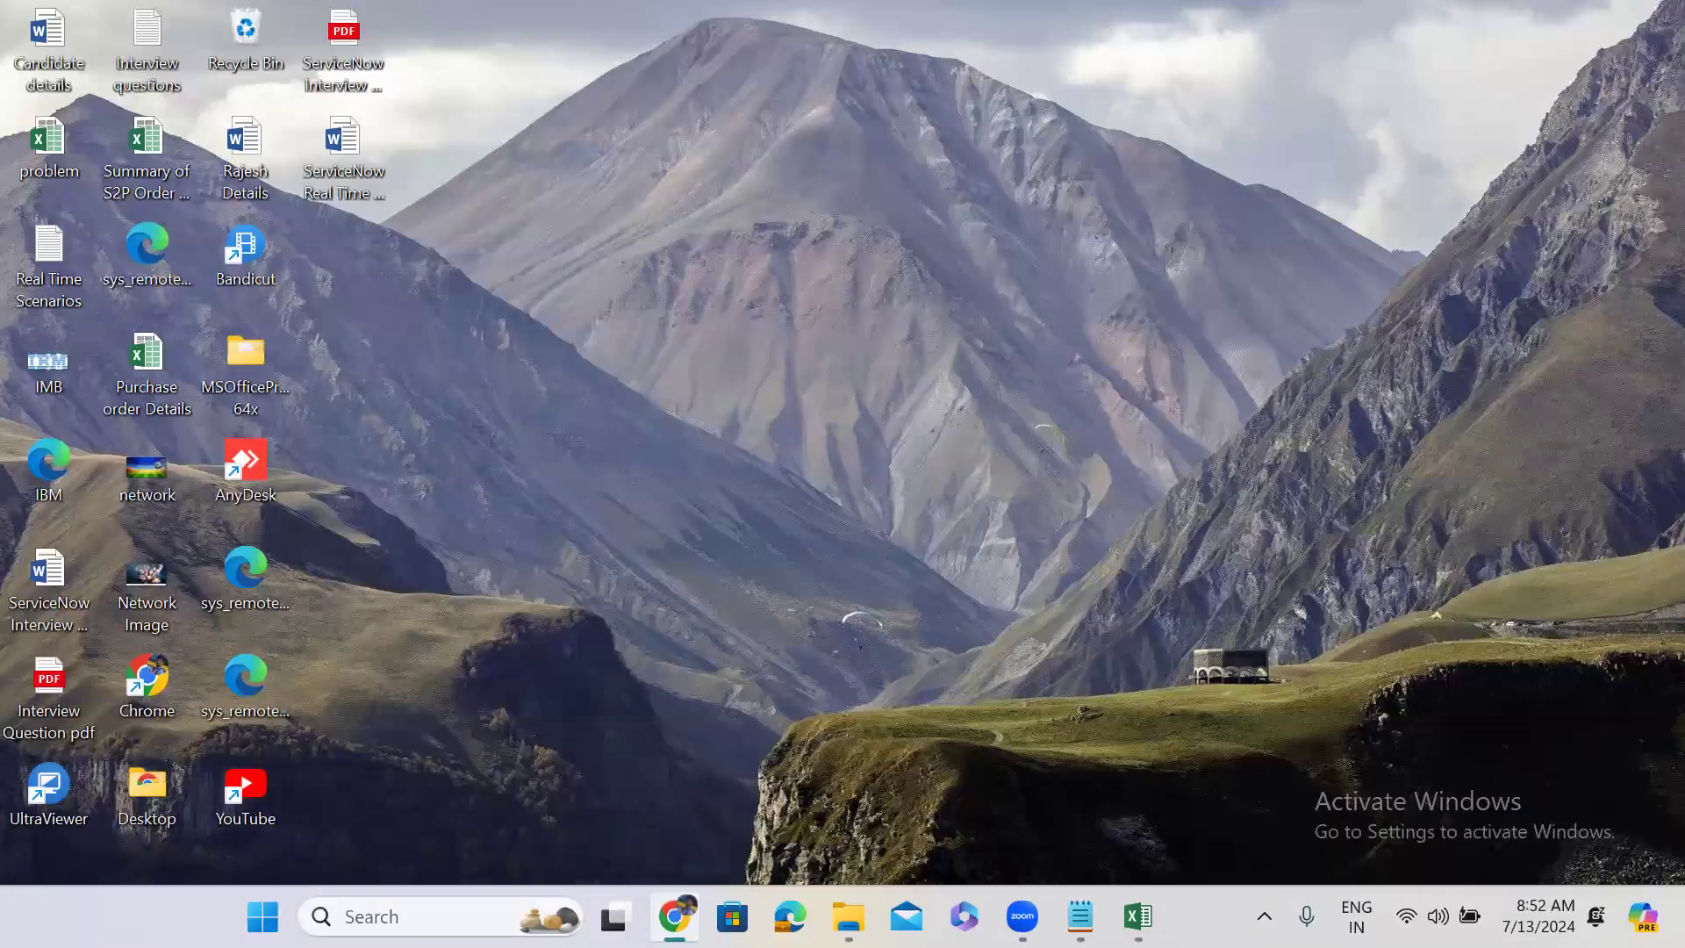
pyautogui.click(1137, 917)
pyautogui.moveTo(1670, 702); pyautogui.dragTo(1617, 376)
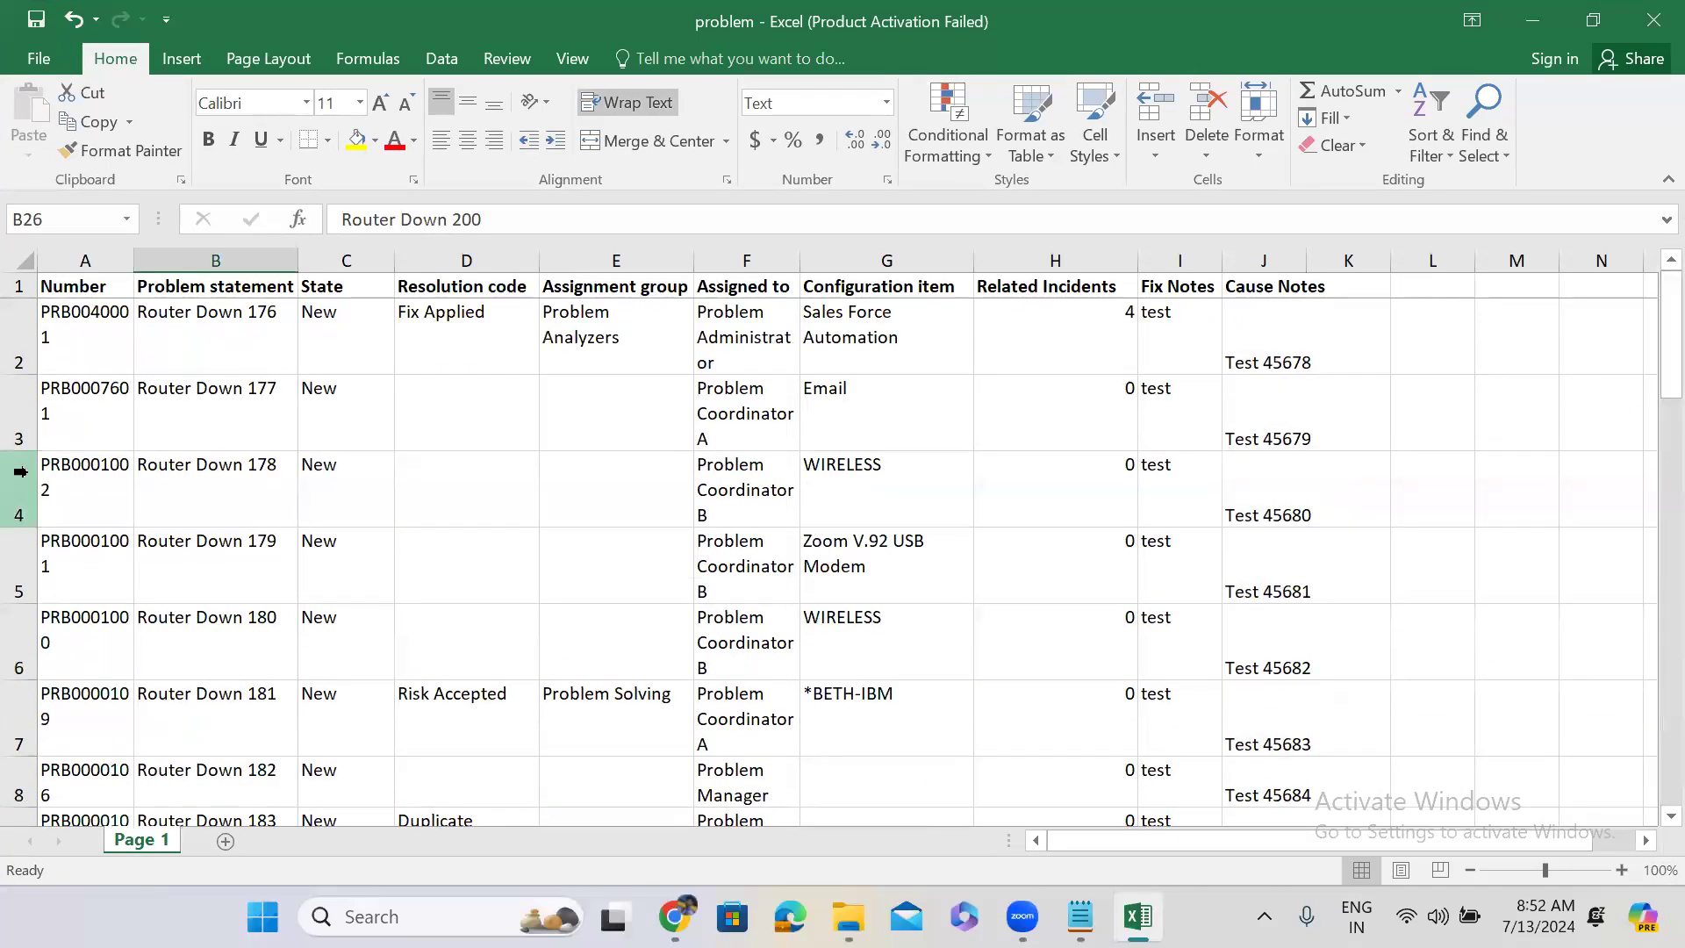
pyautogui.click(55, 478)
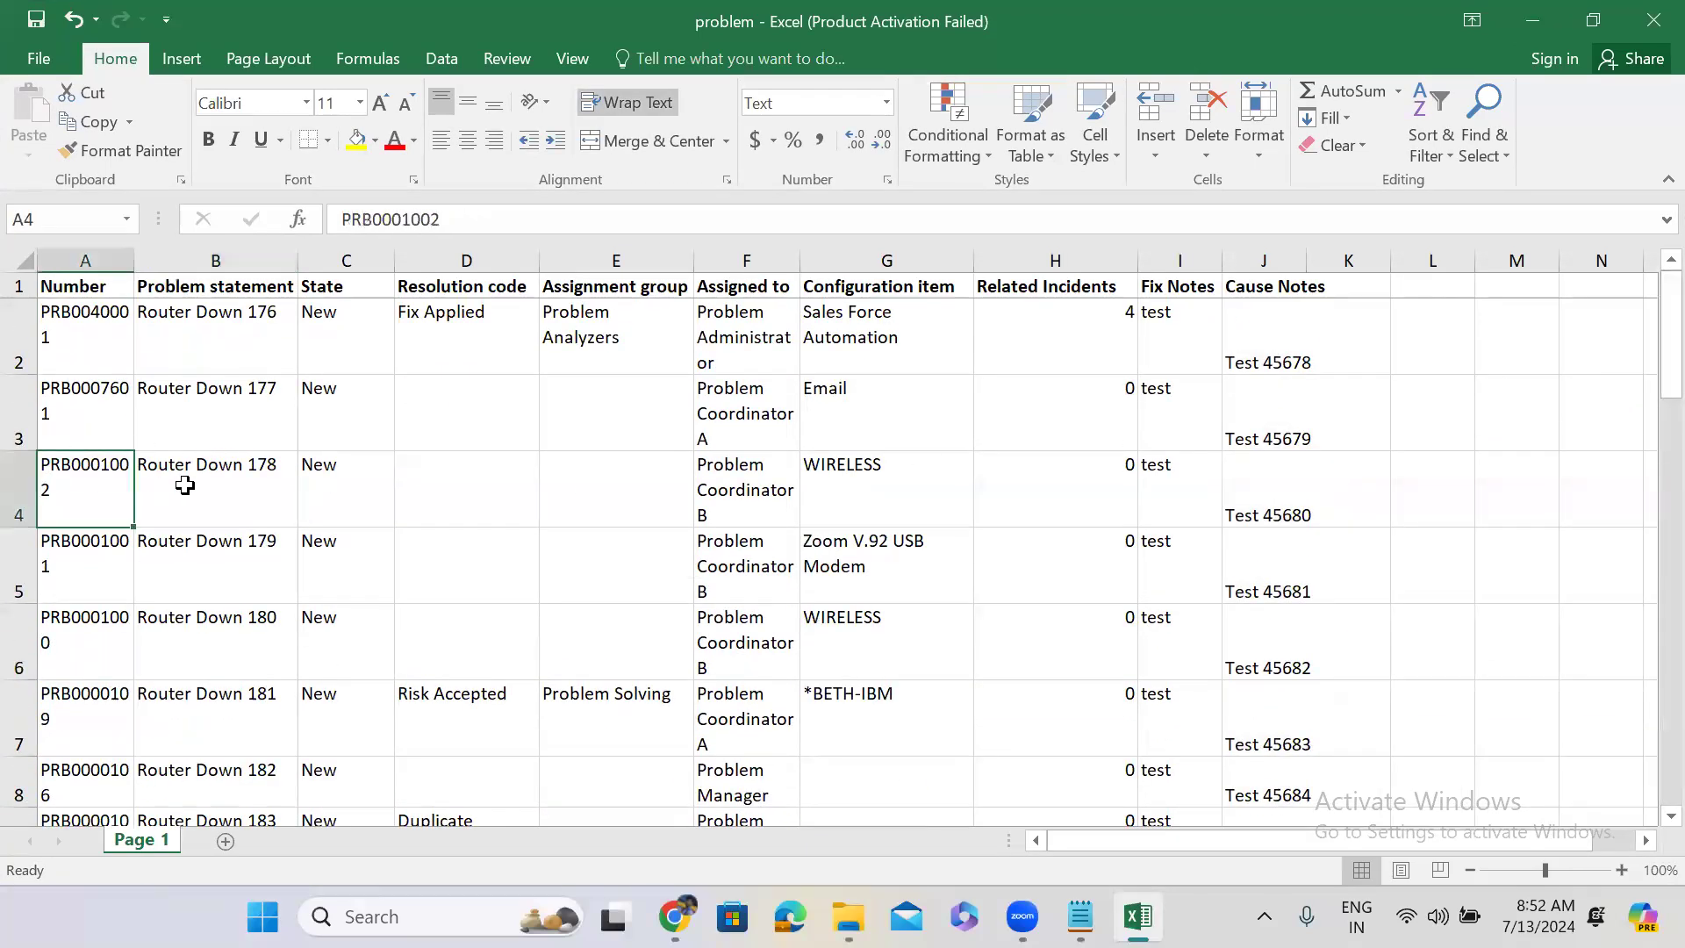
pyautogui.click(185, 485)
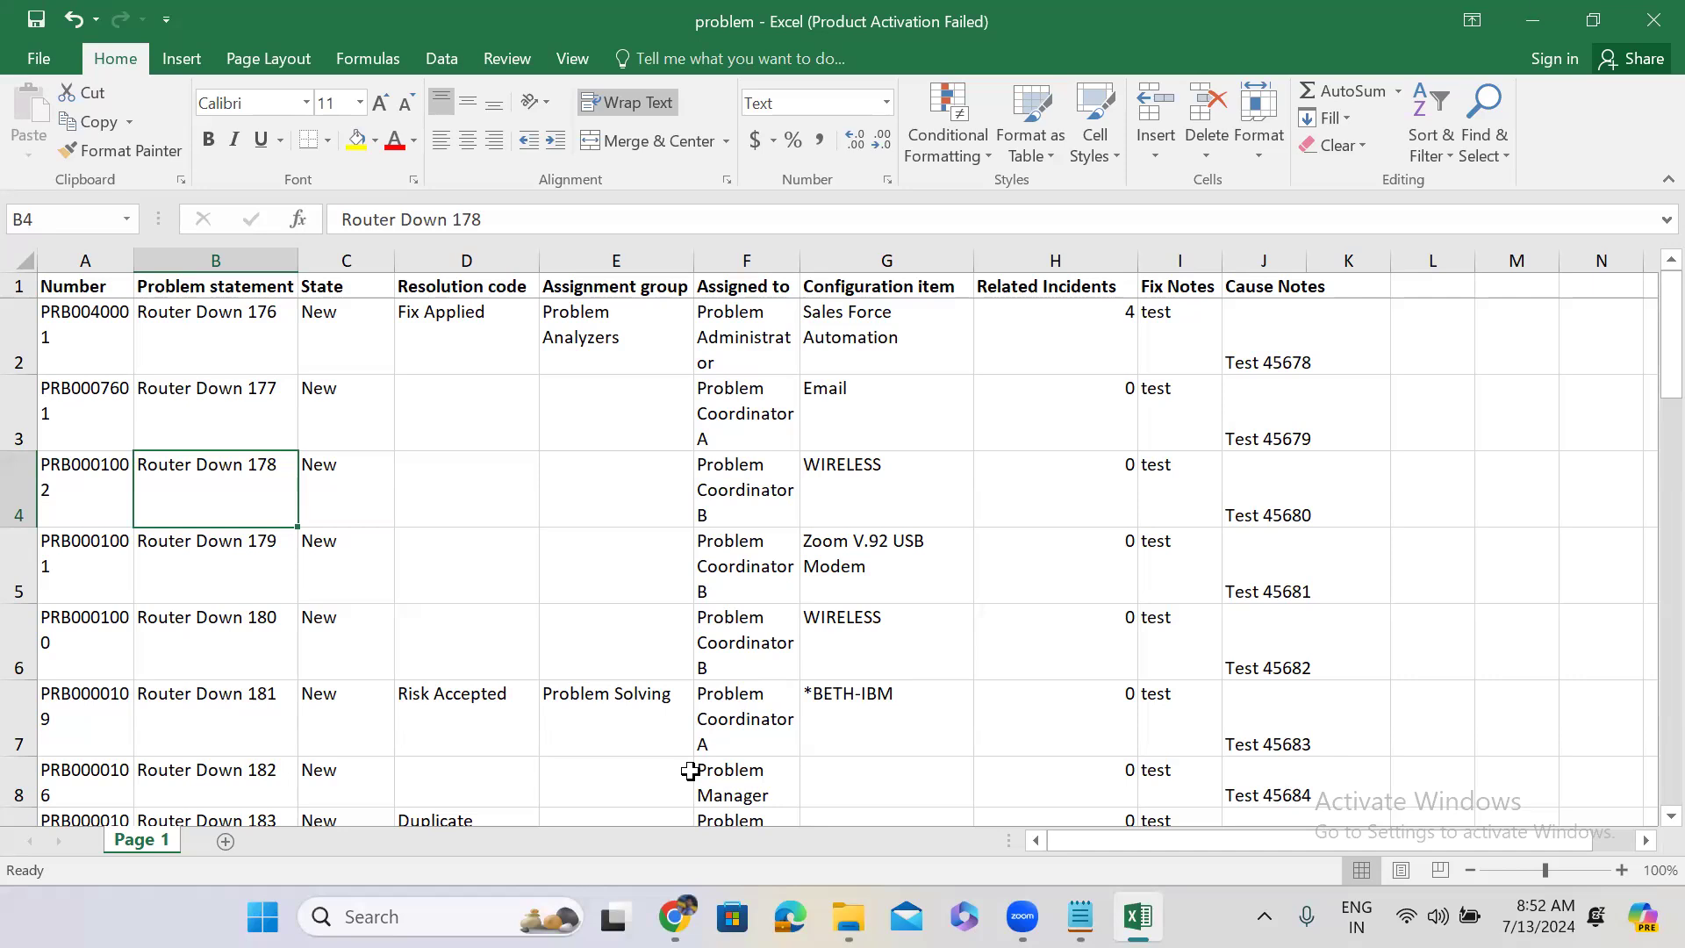
pyautogui.click(1593, 19)
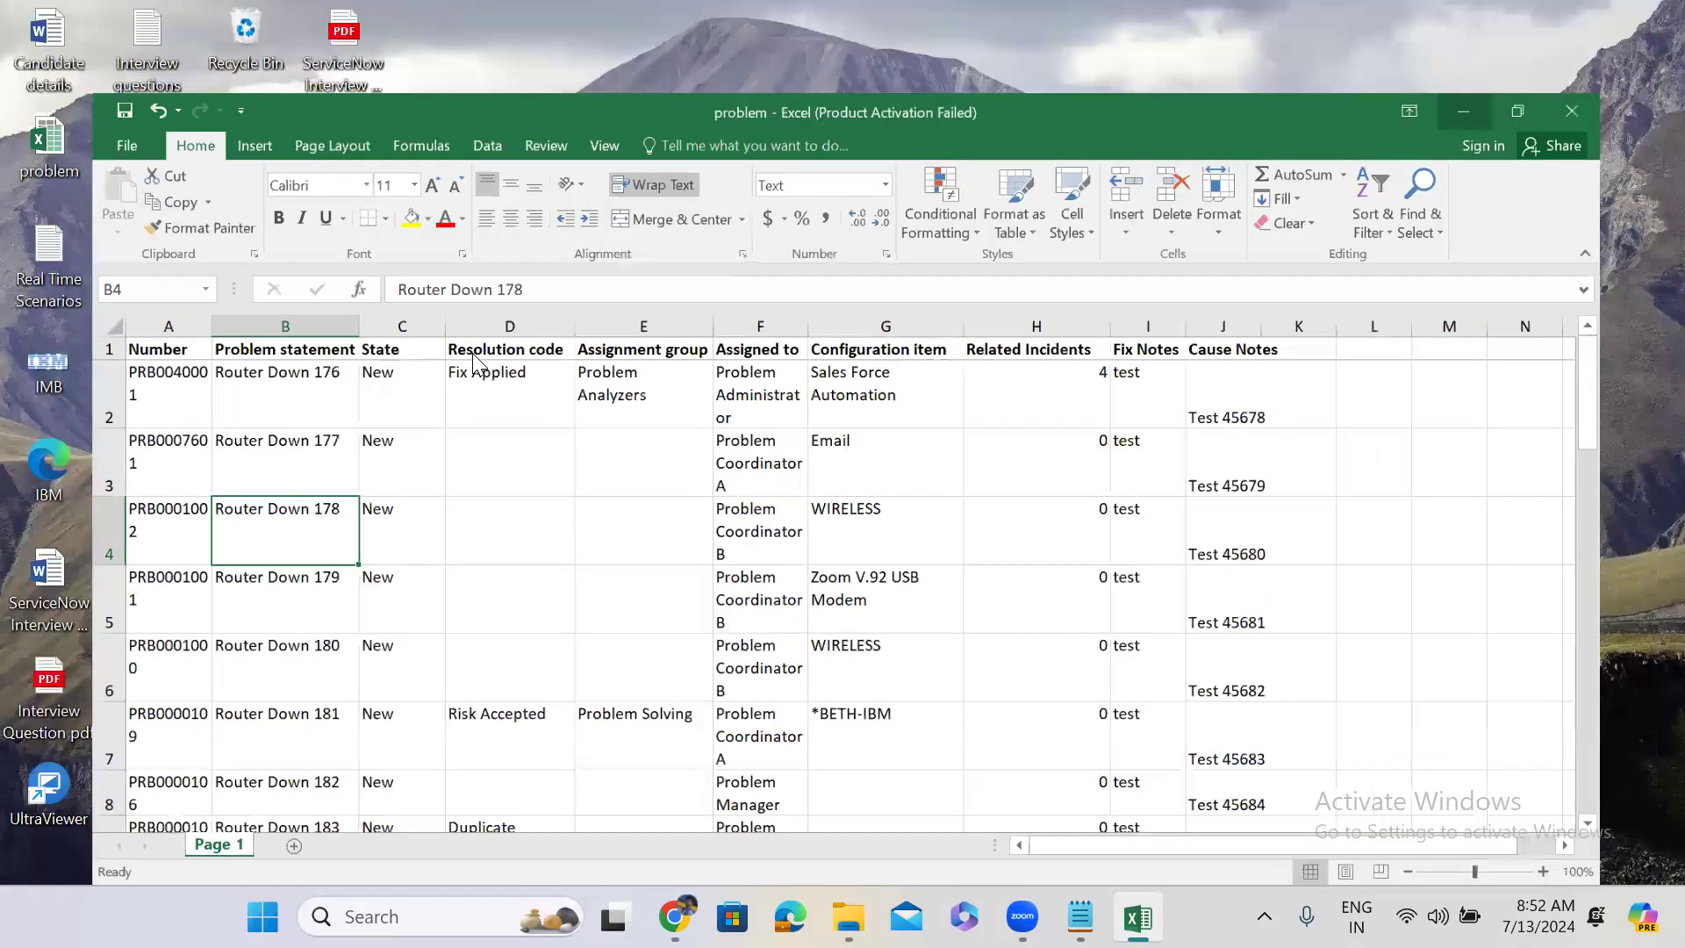
pyautogui.press('super+d')
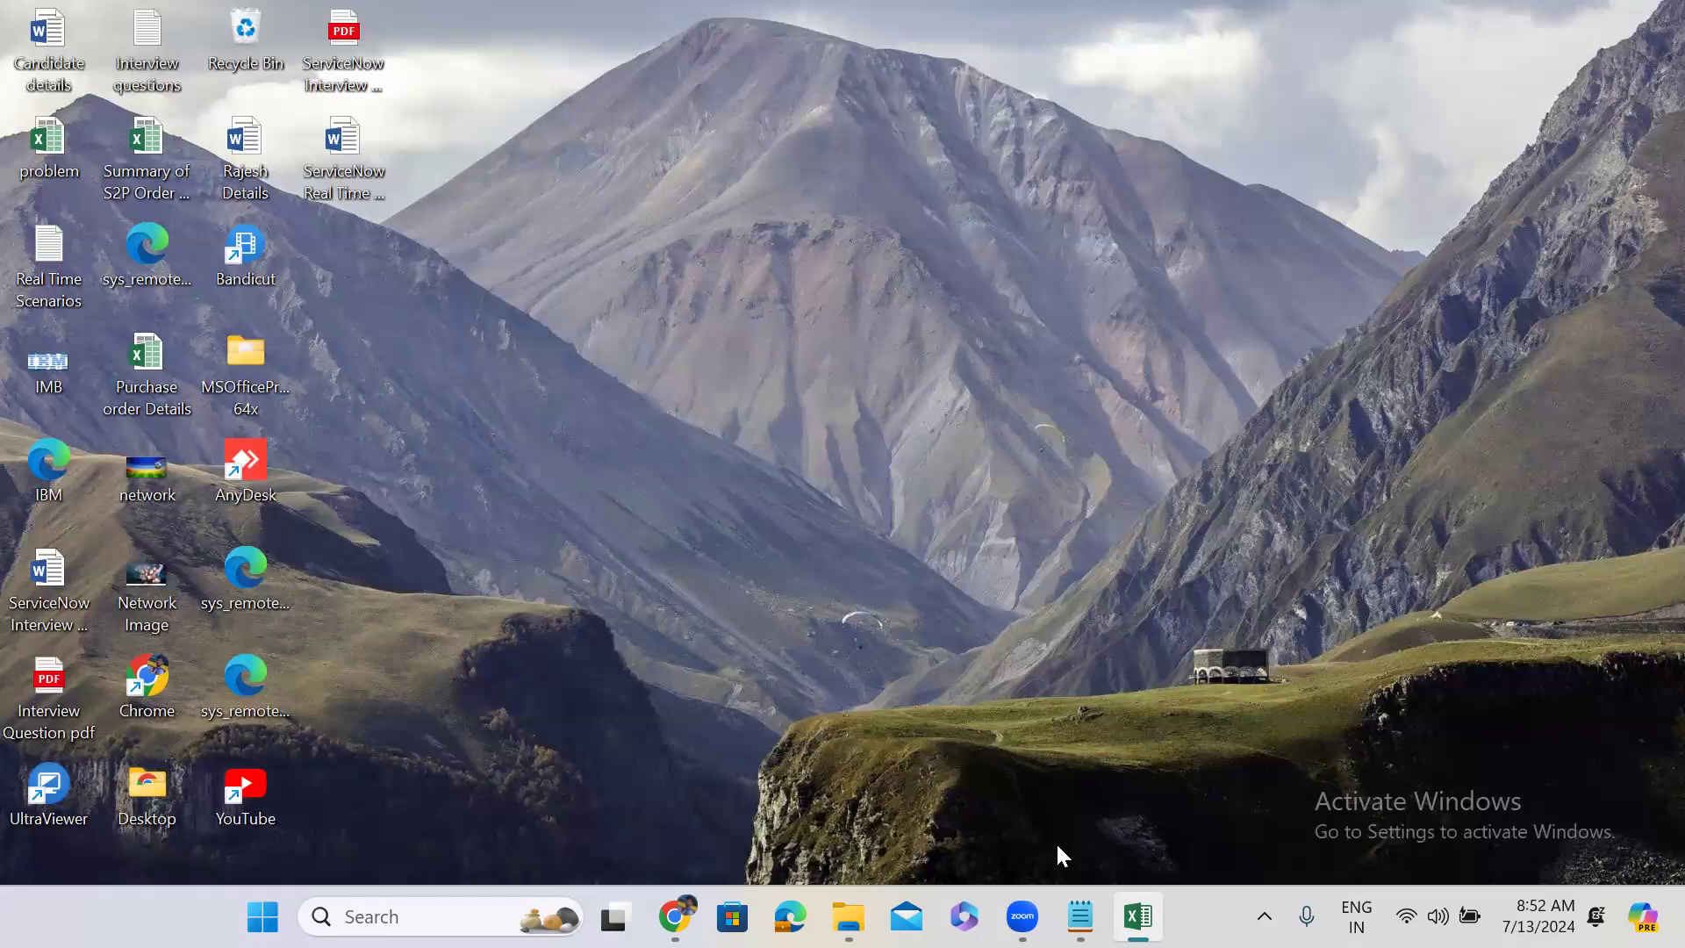
pyautogui.press('super+d')
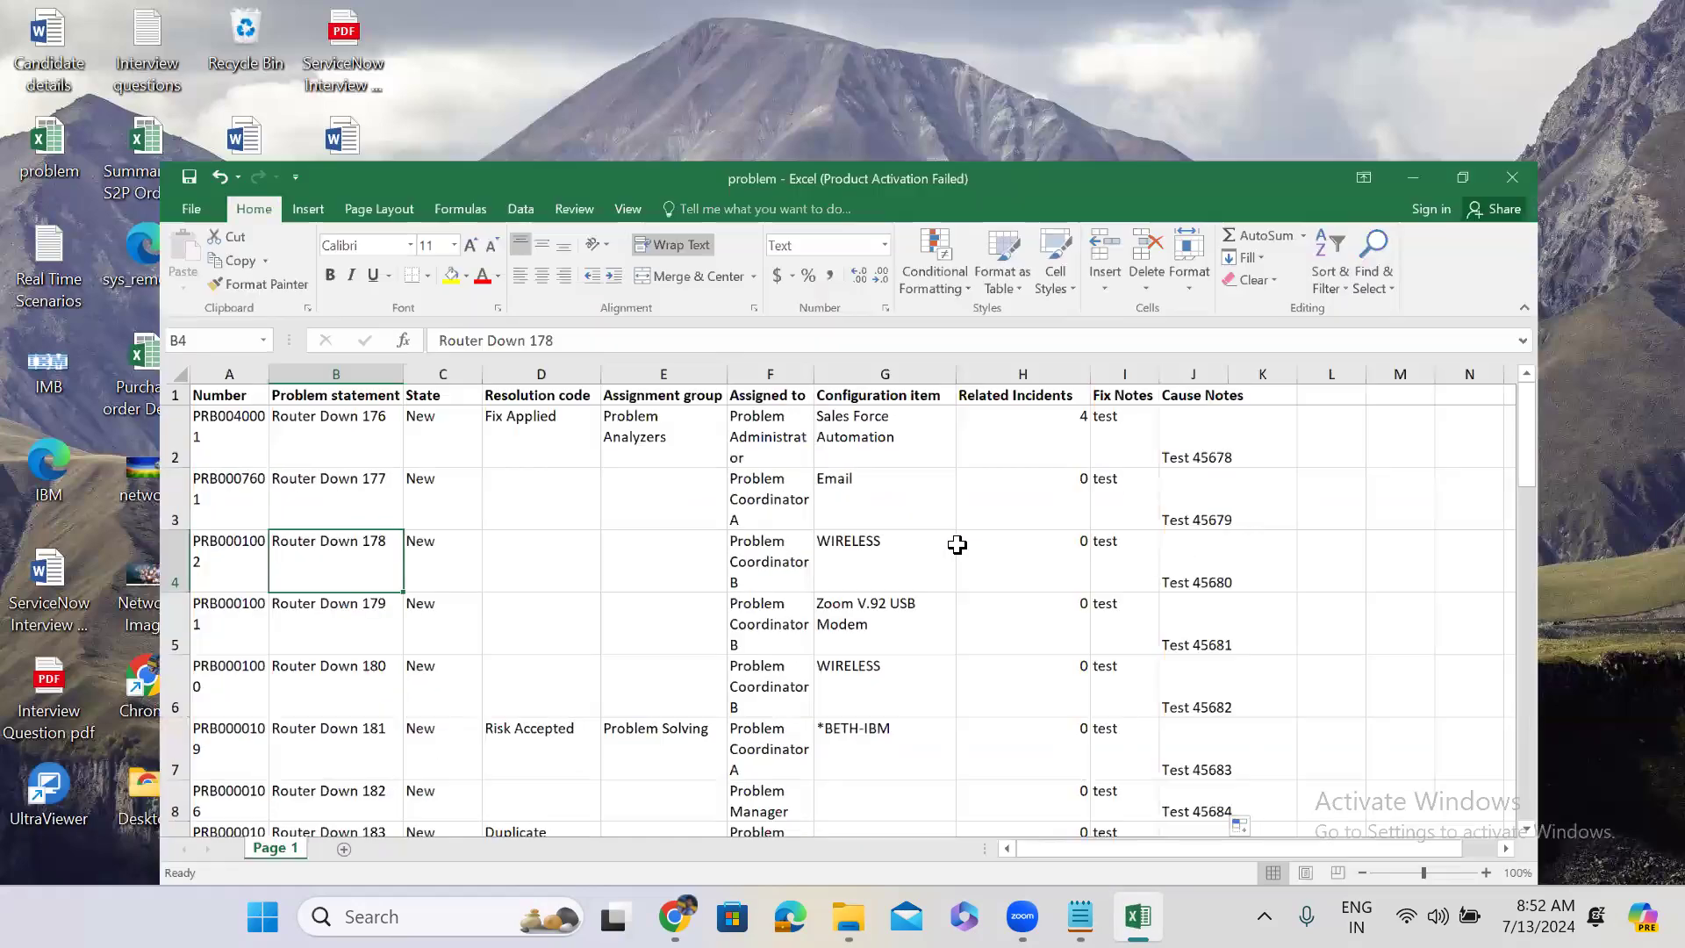
pyautogui.press('super+Up')
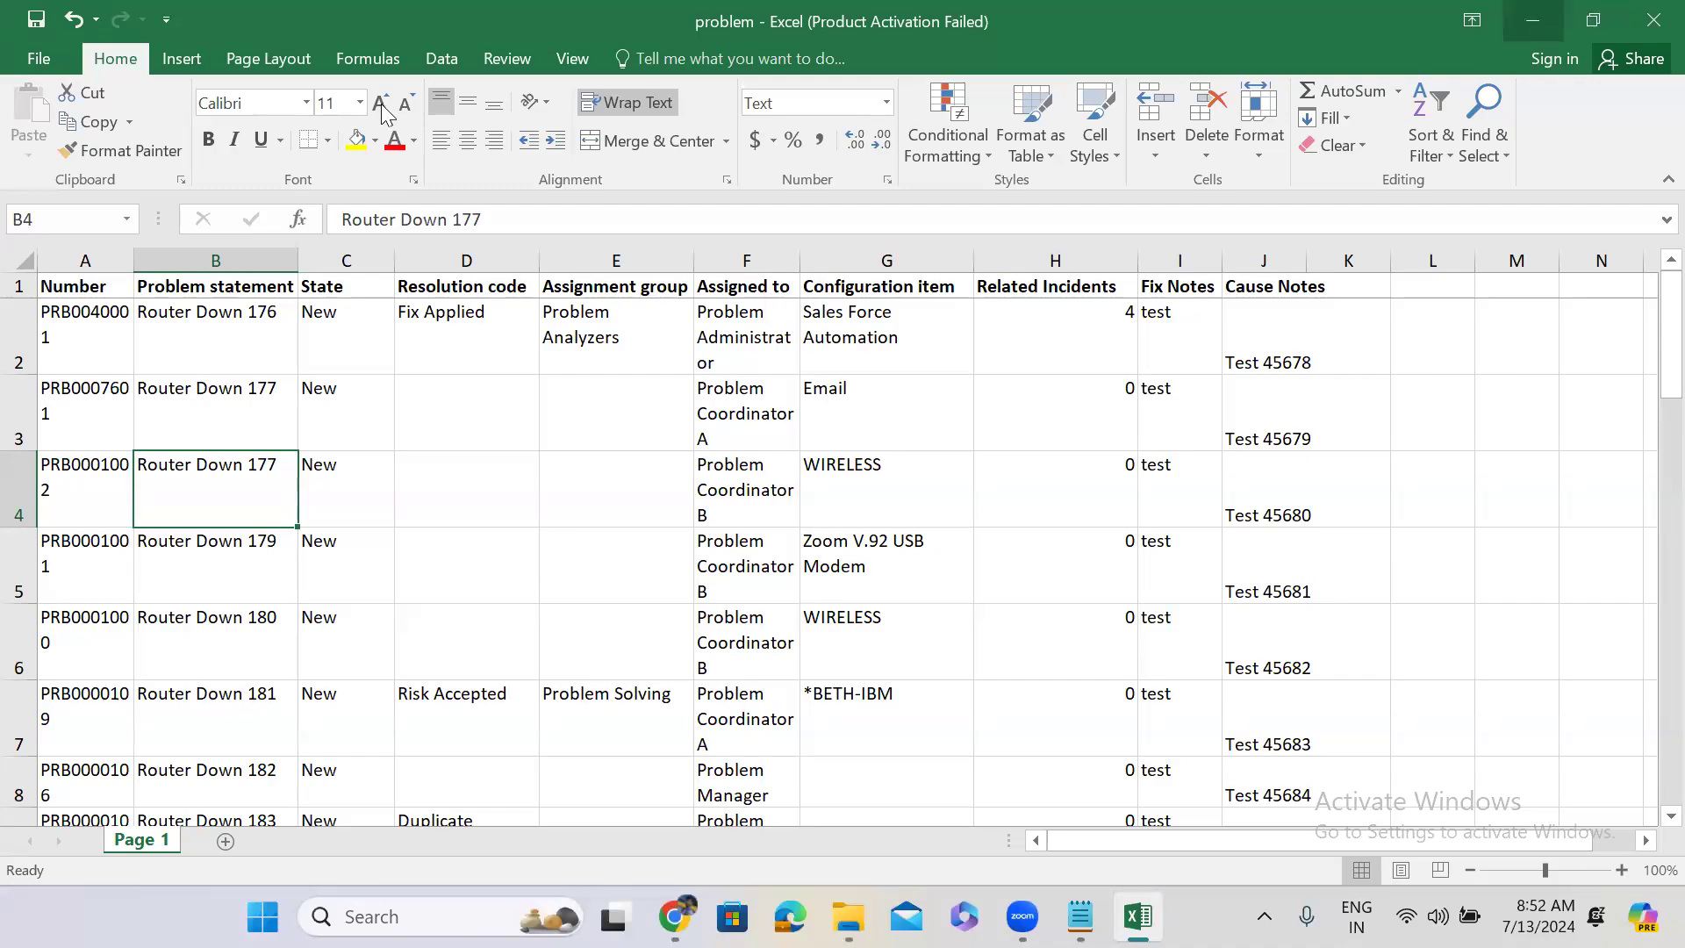
pyautogui.press('super+d')
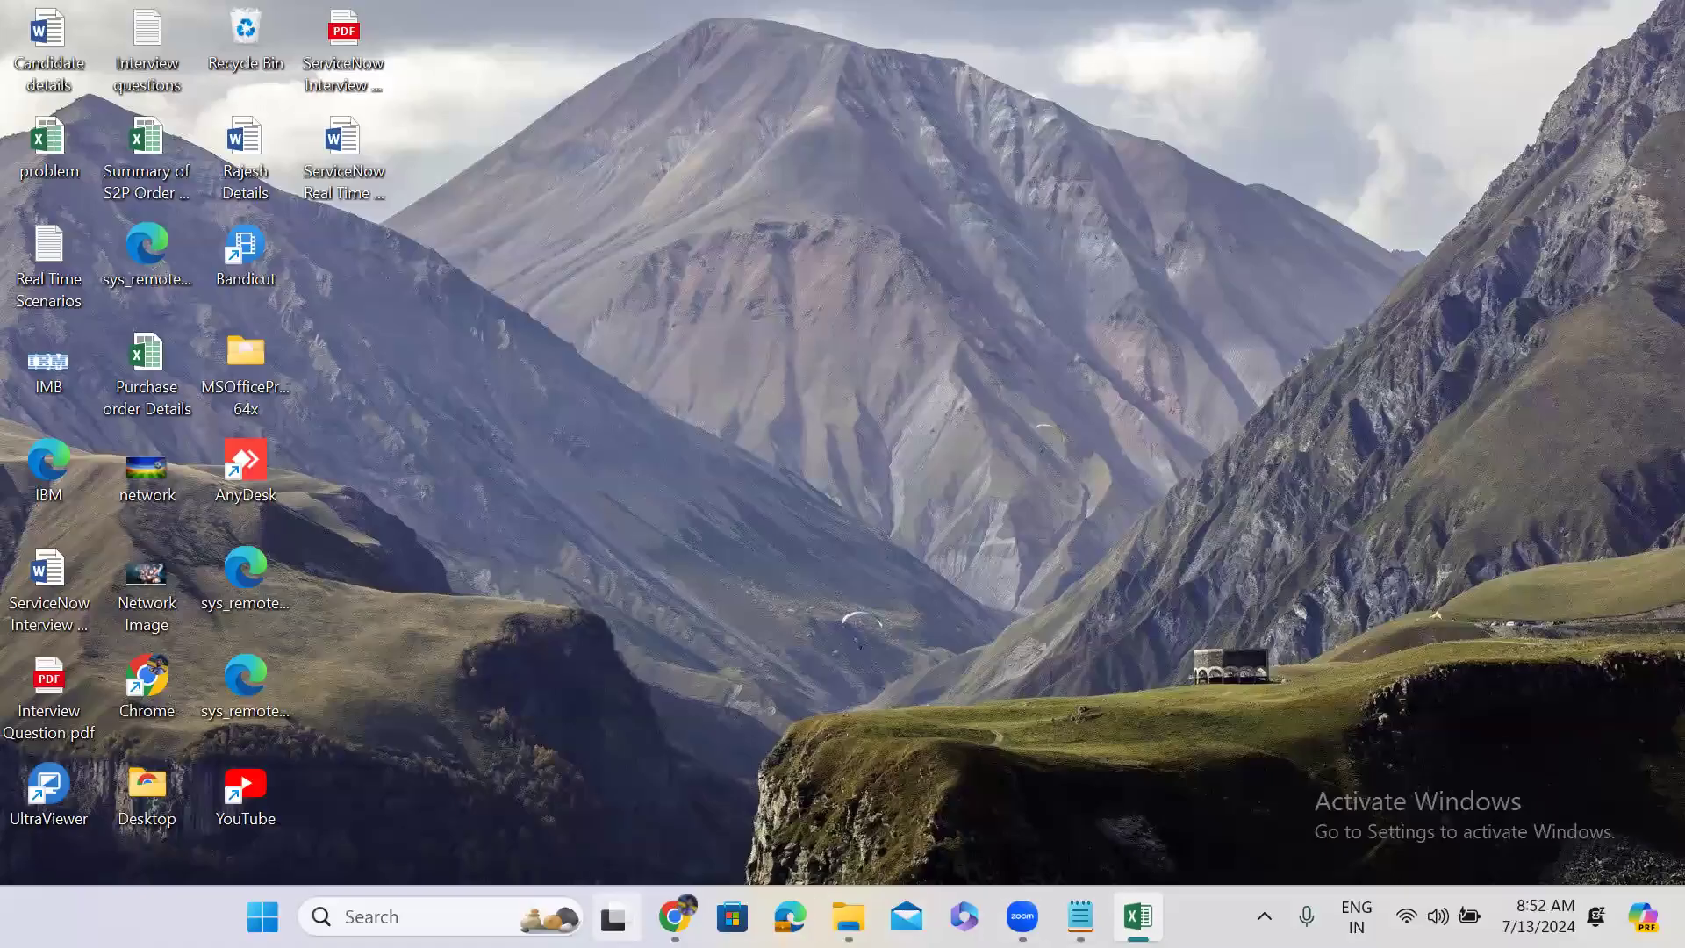
# Load the edited problem.xlsx into Temp Problem as import set ISET0010016.
pyautogui.click(675, 916)
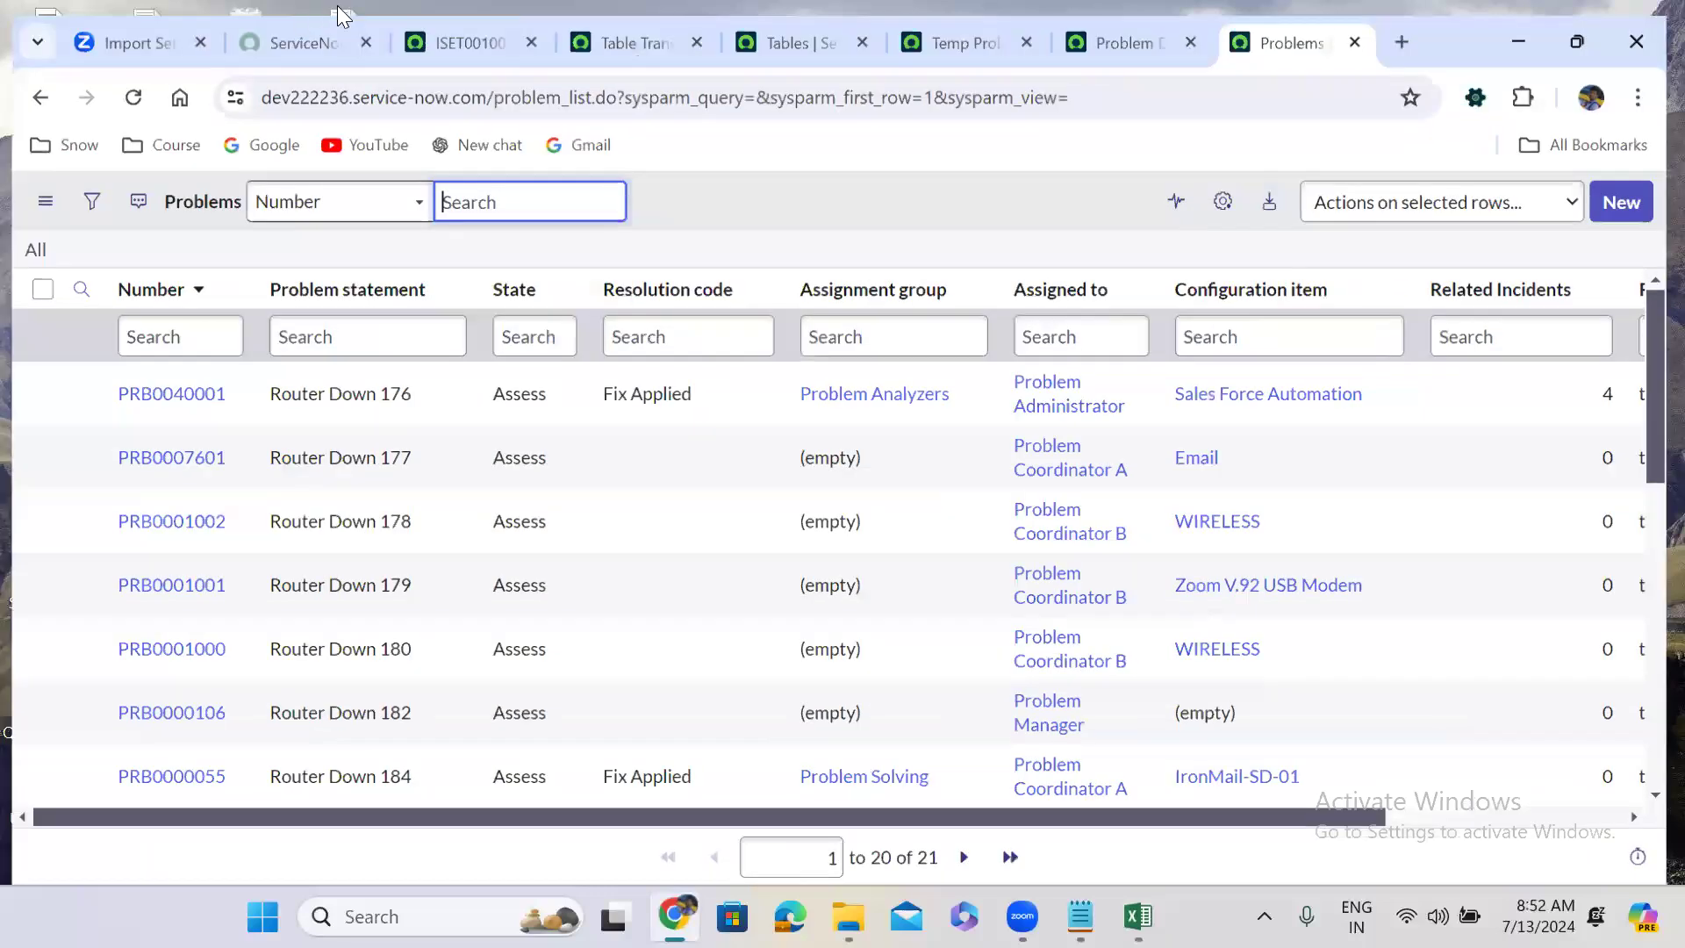
pyautogui.hotkey('ctrl', '3')
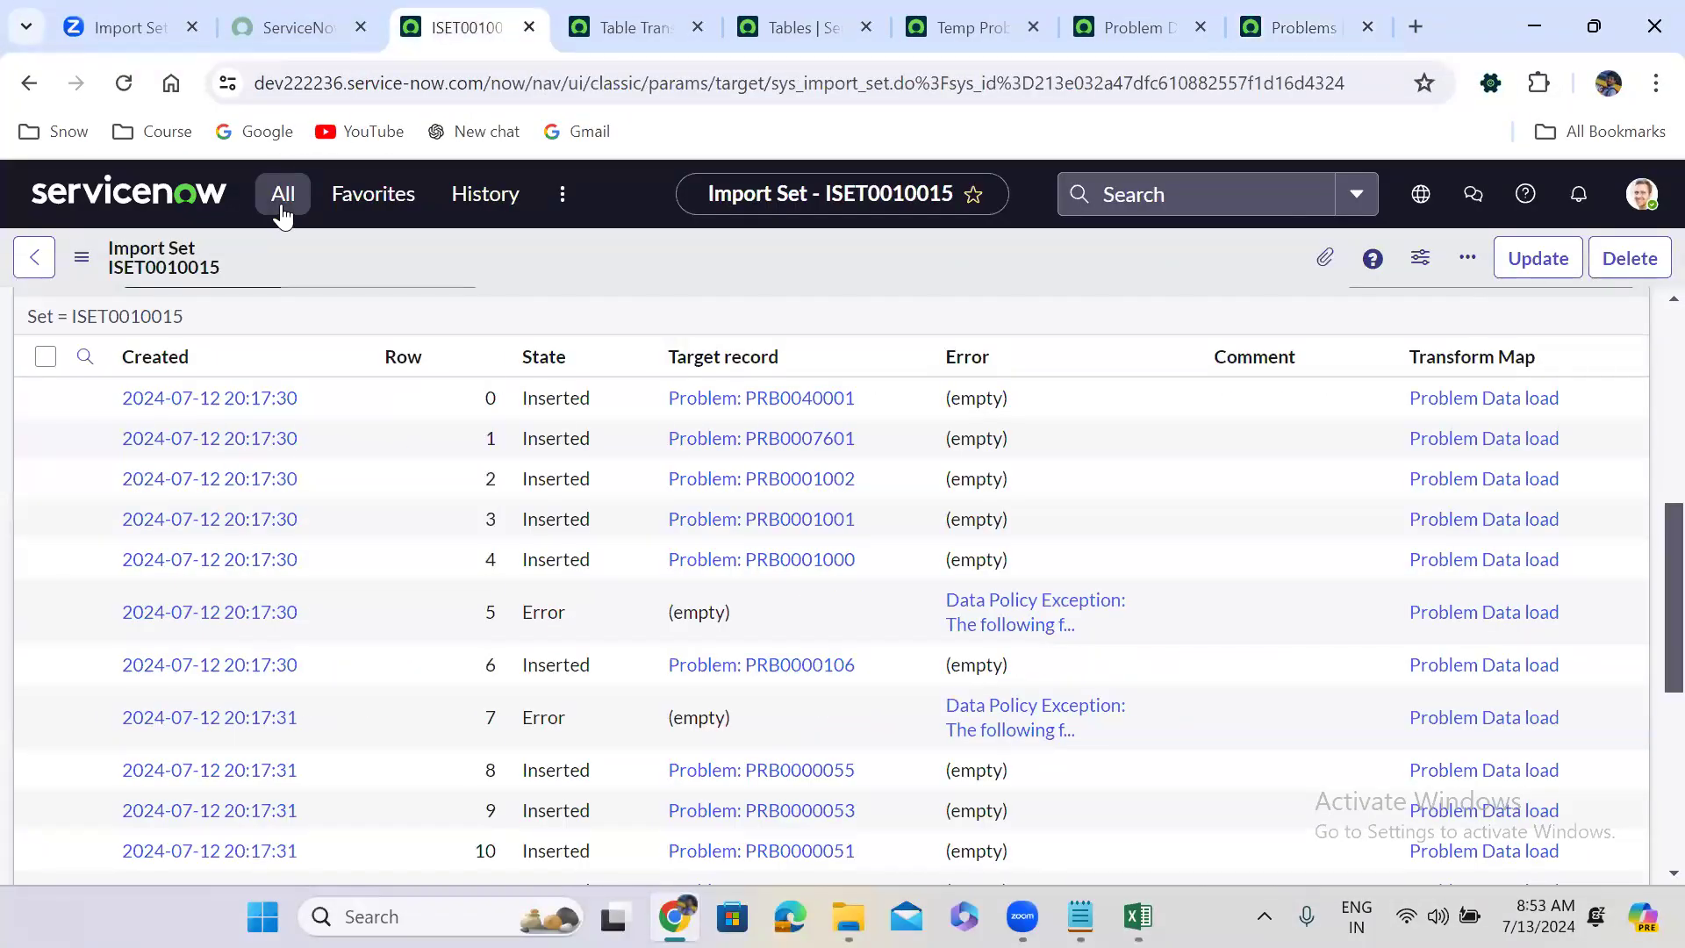
pyautogui.click(283, 193)
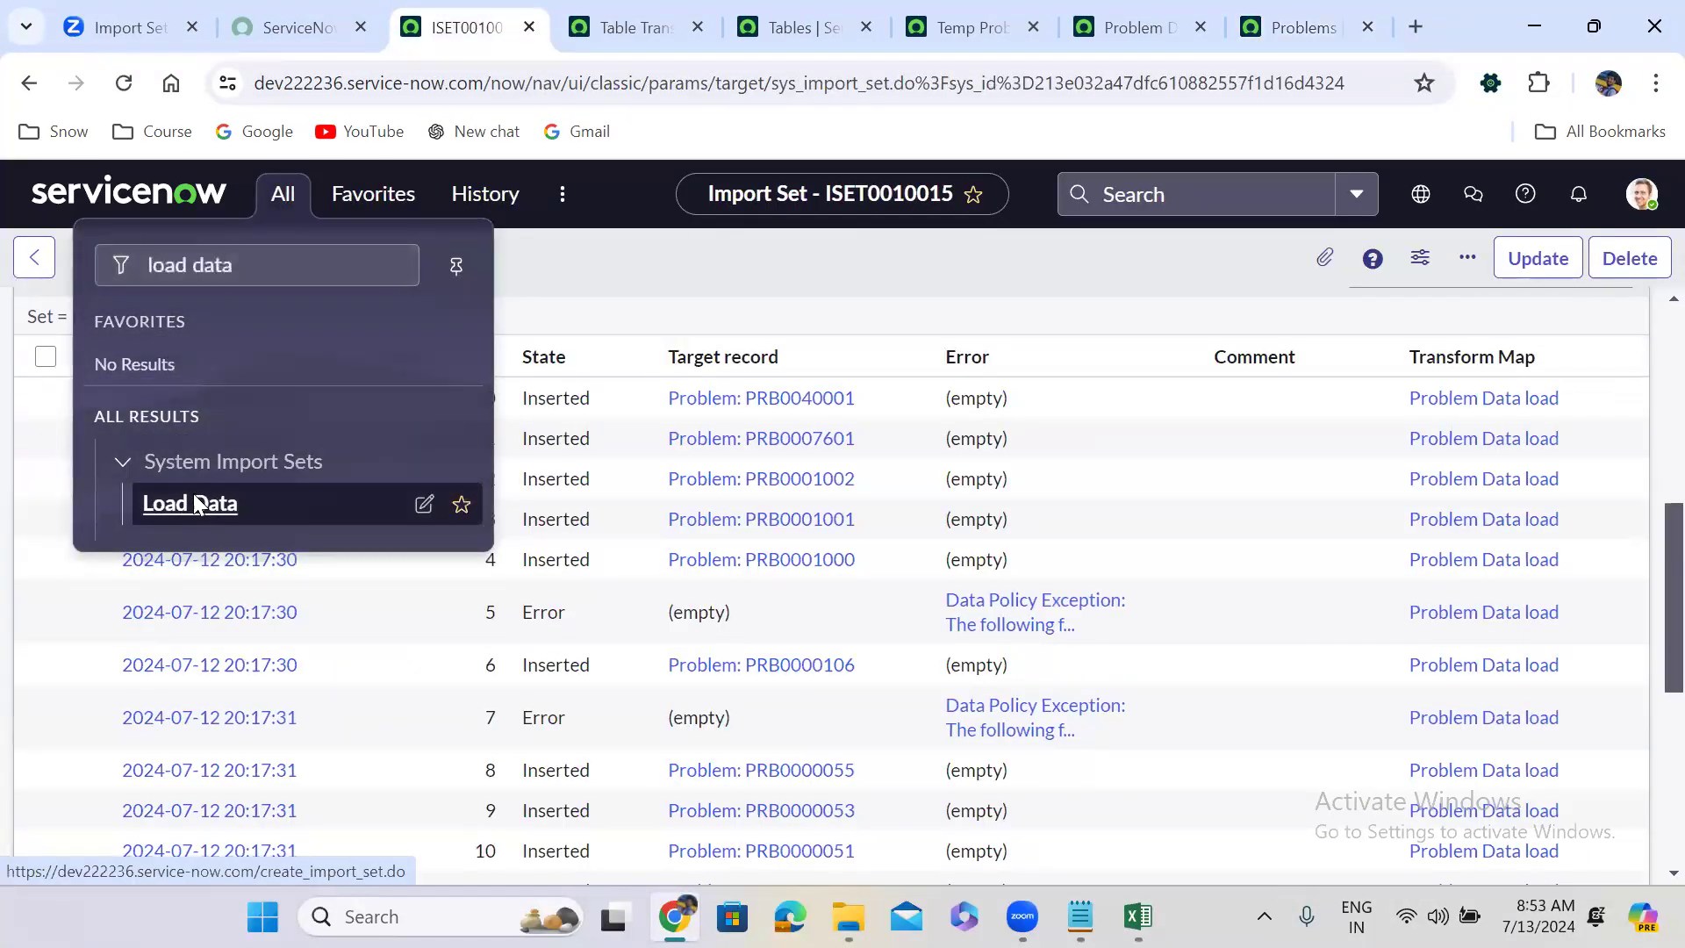
pyautogui.click(195, 498)
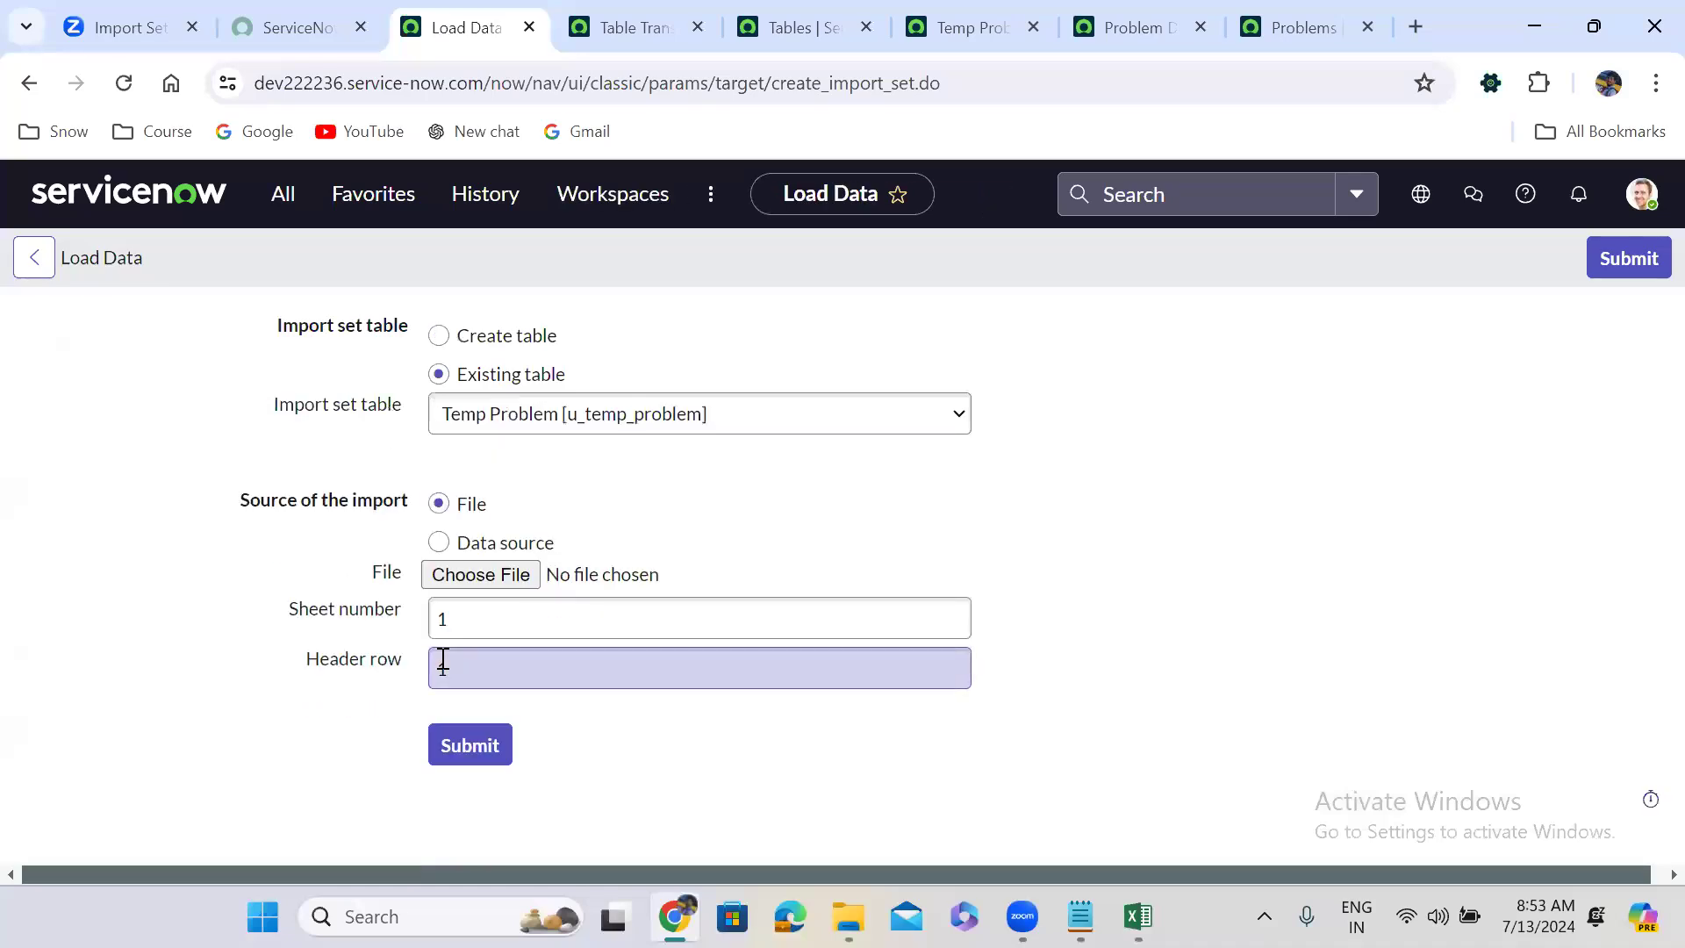
pyautogui.click(481, 575)
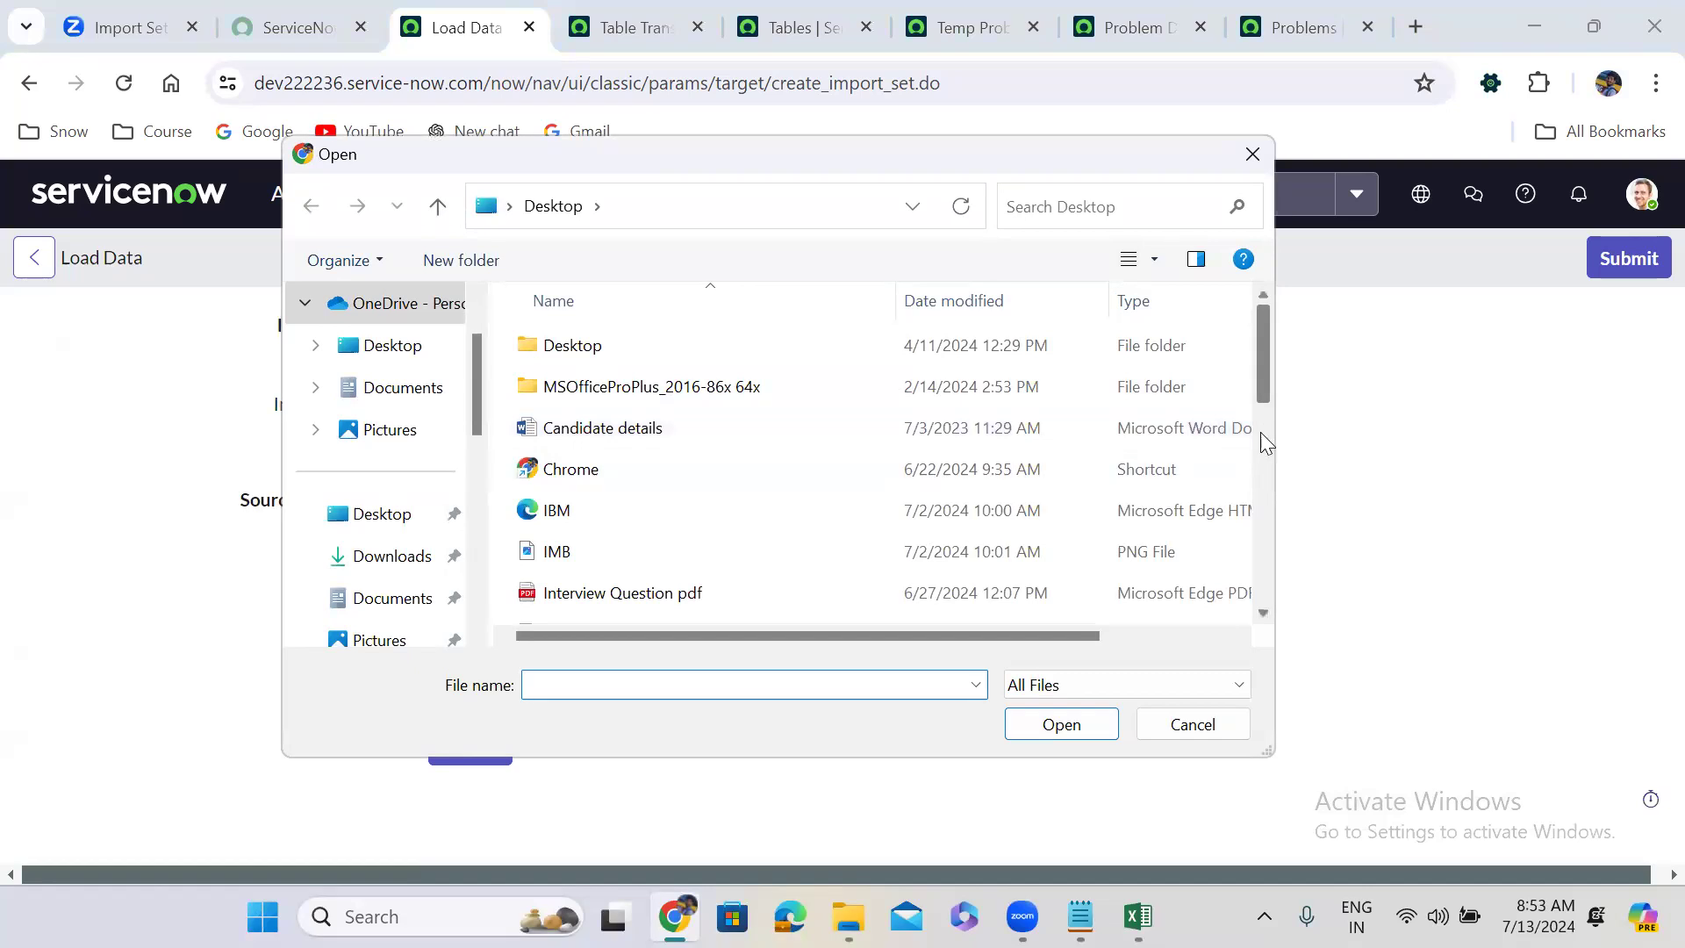
pyautogui.click(1260, 434)
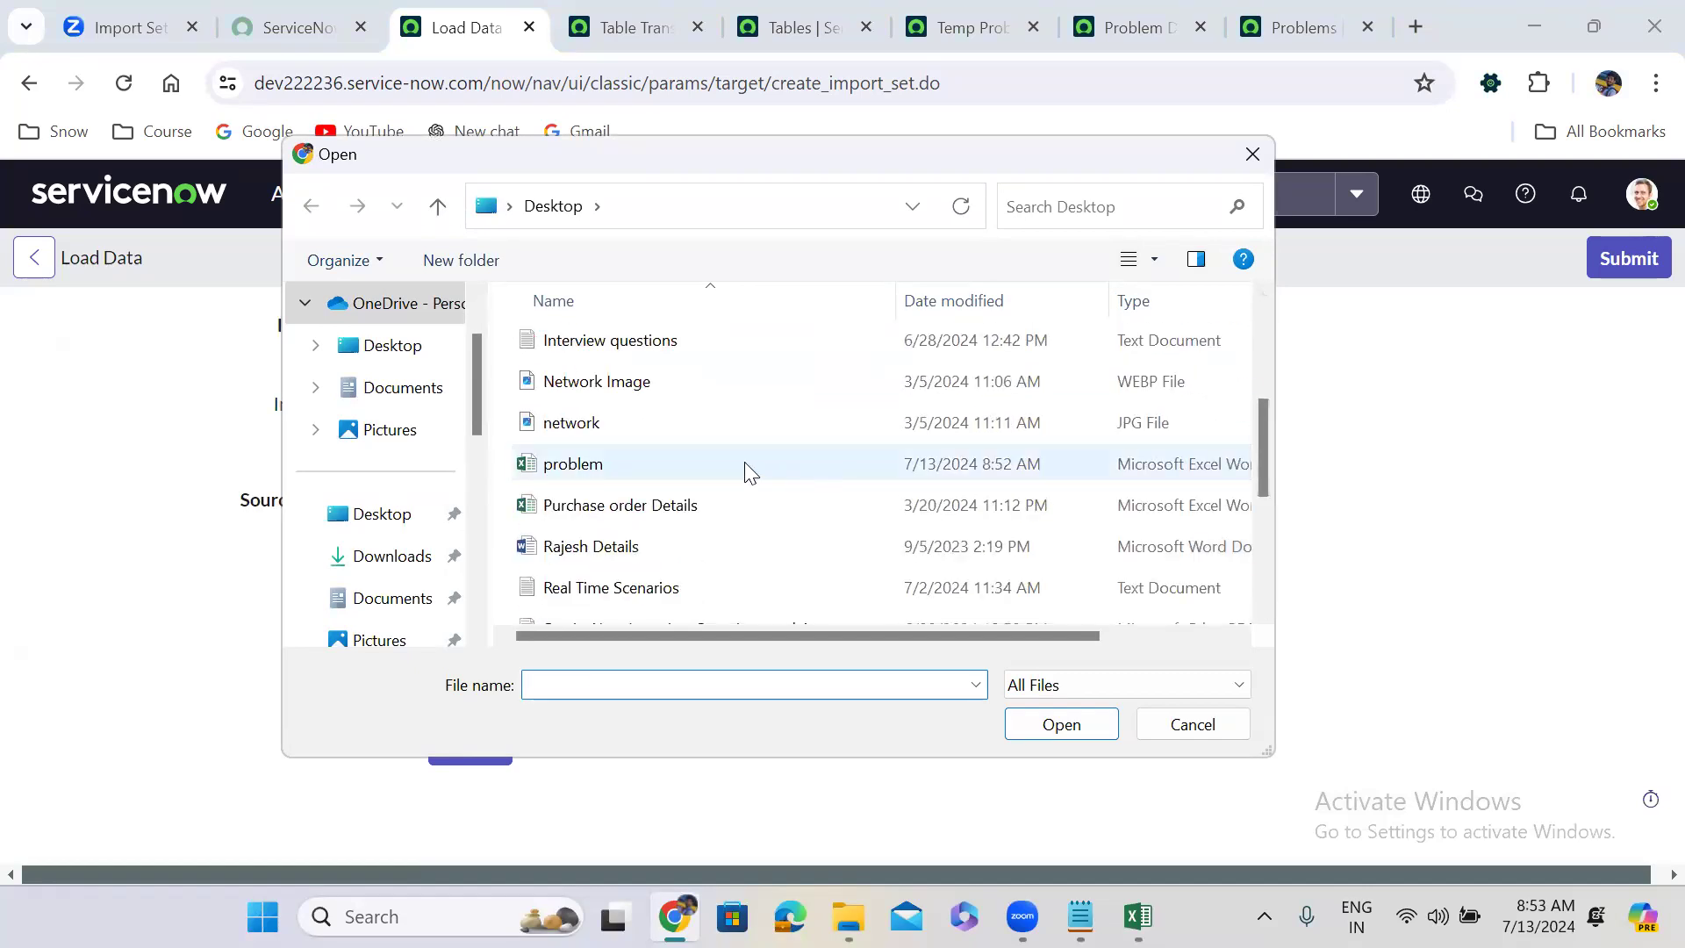
pyautogui.click(745, 464)
pyautogui.click(1067, 733)
pyautogui.click(491, 749)
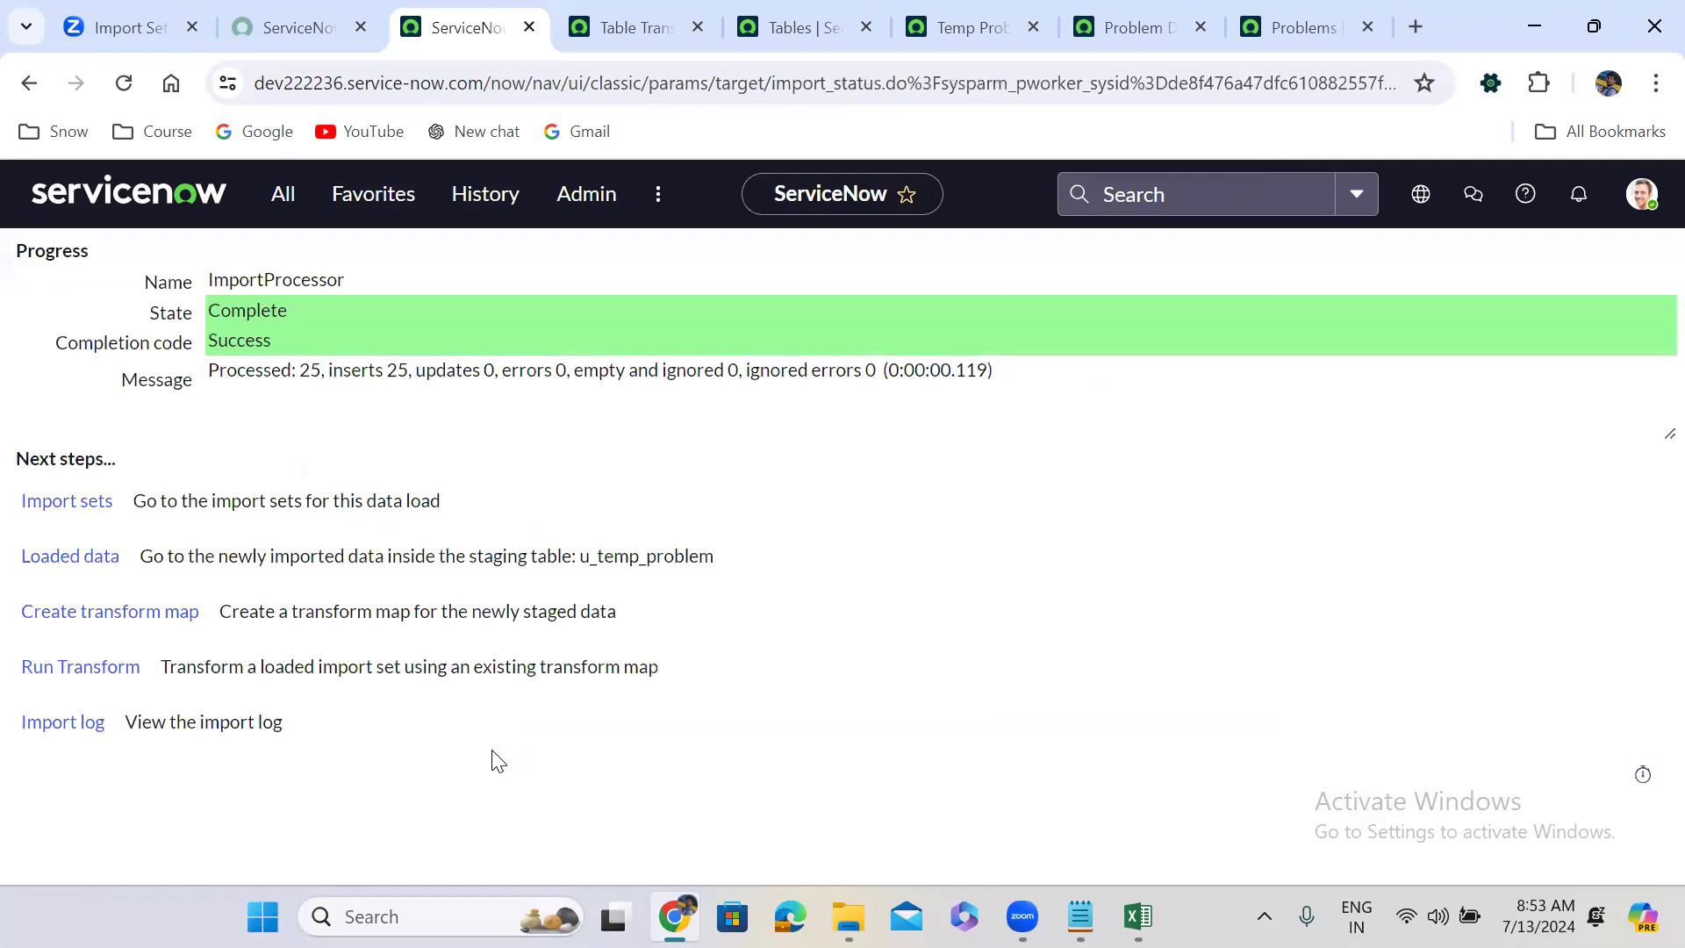
# Transform ISET0010016 with the Problem Data load map: 1 insert, 0 updates.
pyautogui.click(96, 675)
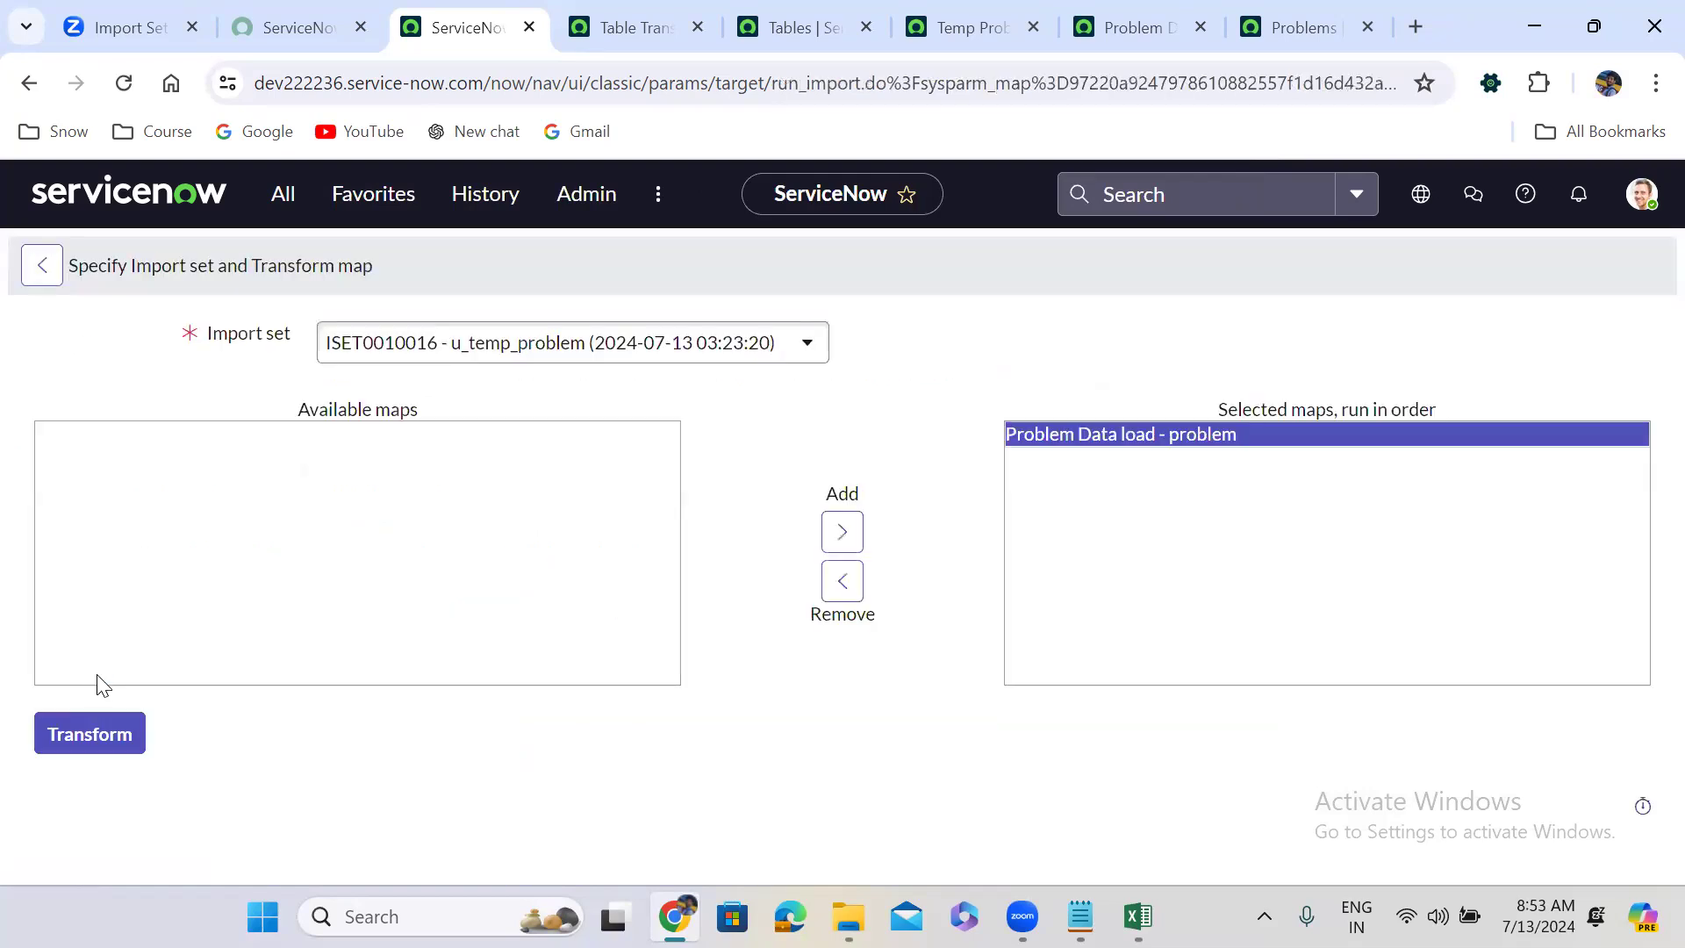
pyautogui.click(107, 737)
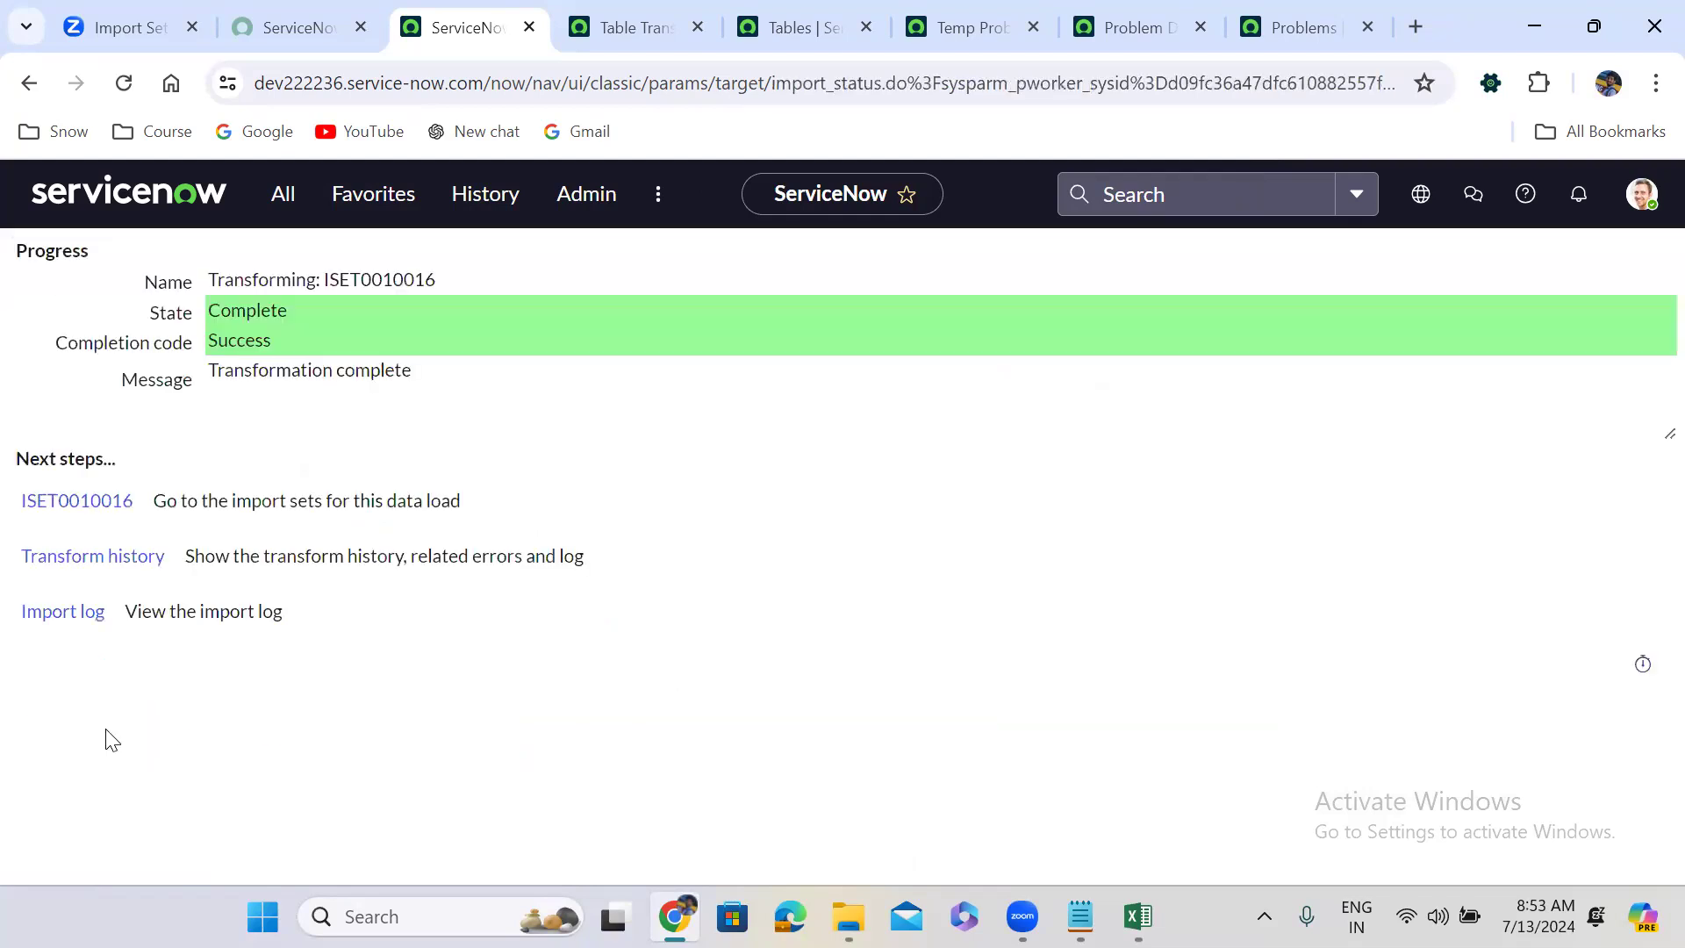
pyautogui.click(86, 569)
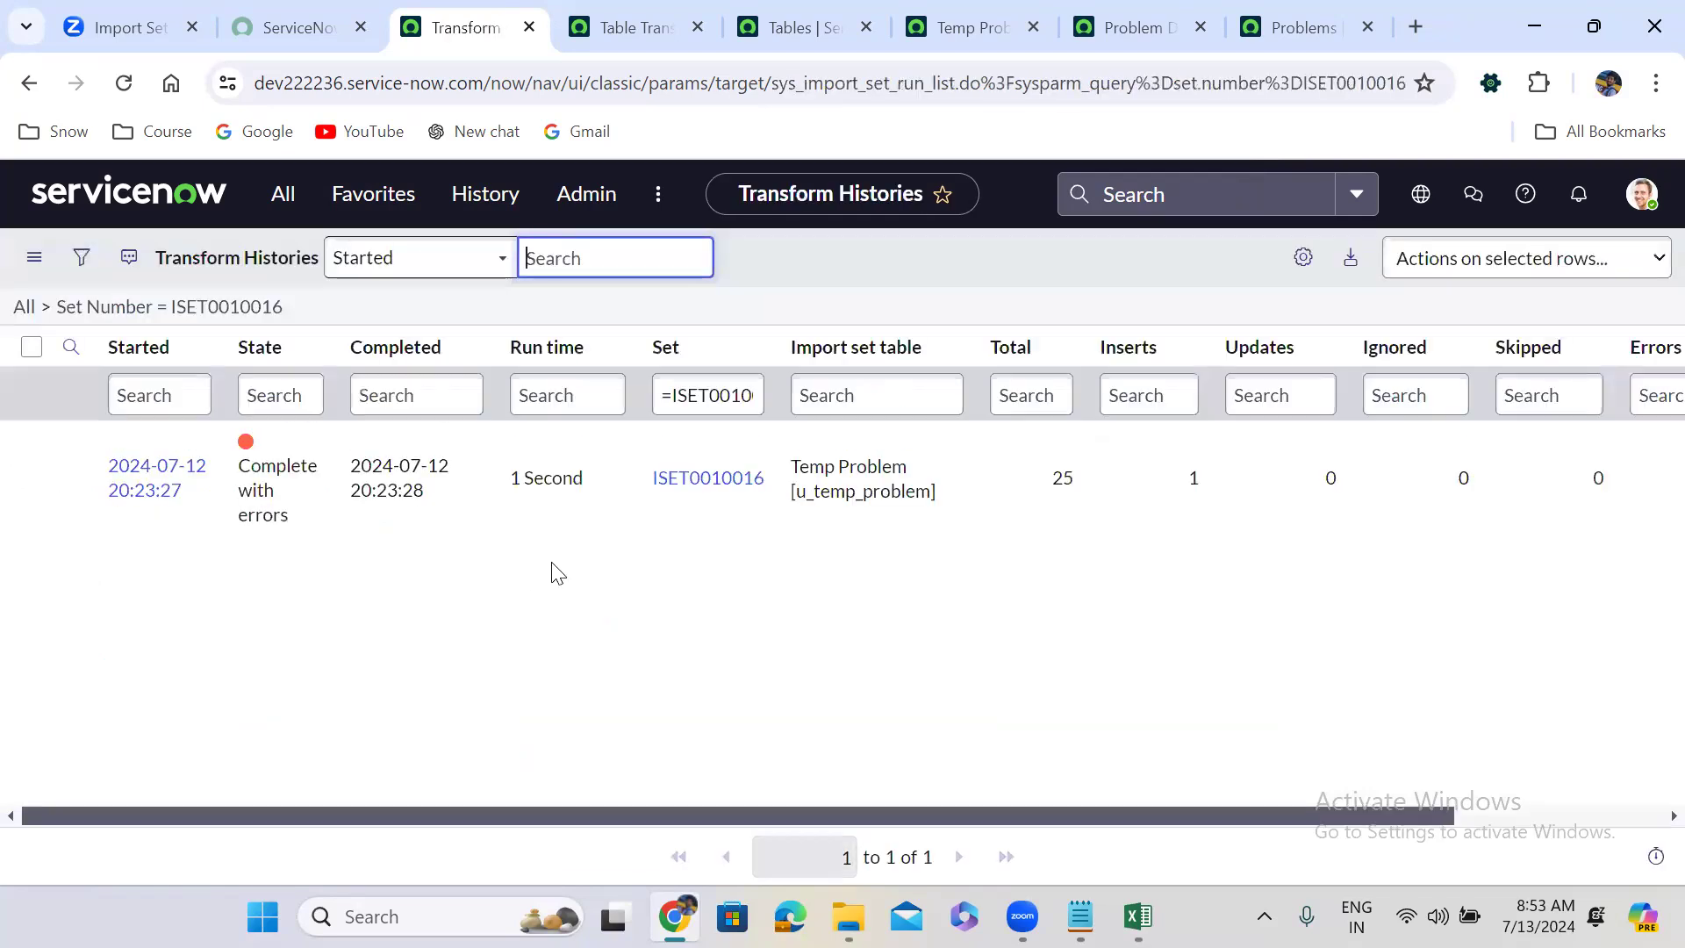
# Open import set ISET0010016 and scroll its rows to review the invalid state transition errors.
pyautogui.moveTo(1422, 816); pyautogui.dragTo(1632, 817)
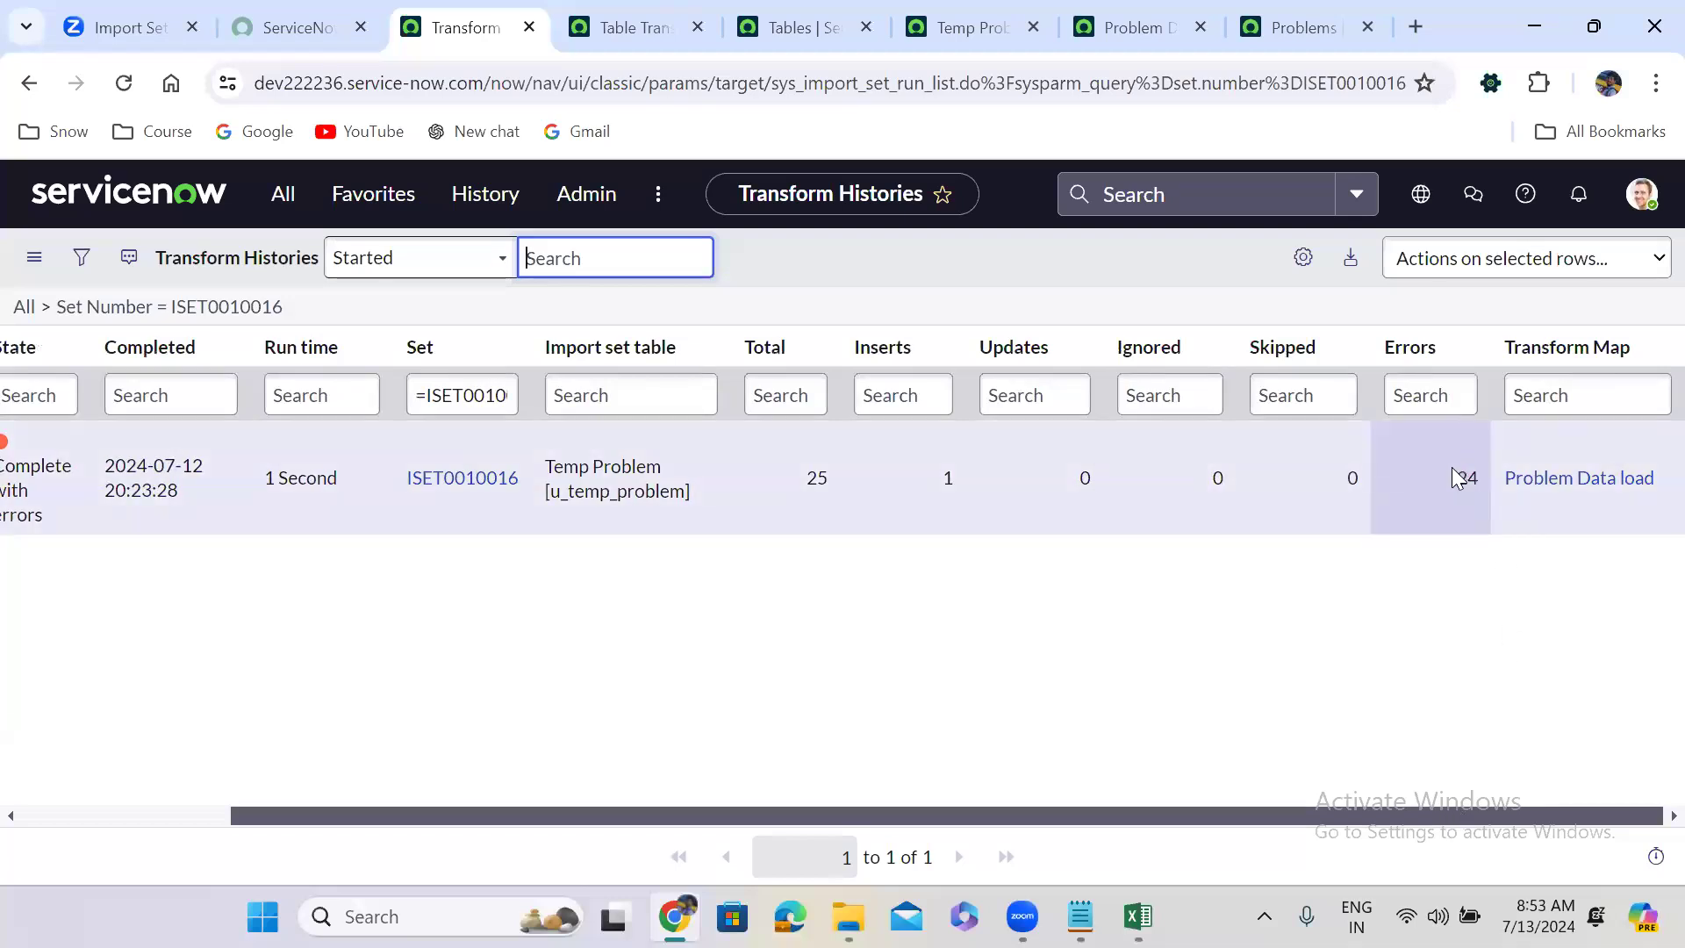
pyautogui.moveTo(856, 807); pyautogui.dragTo(502, 797)
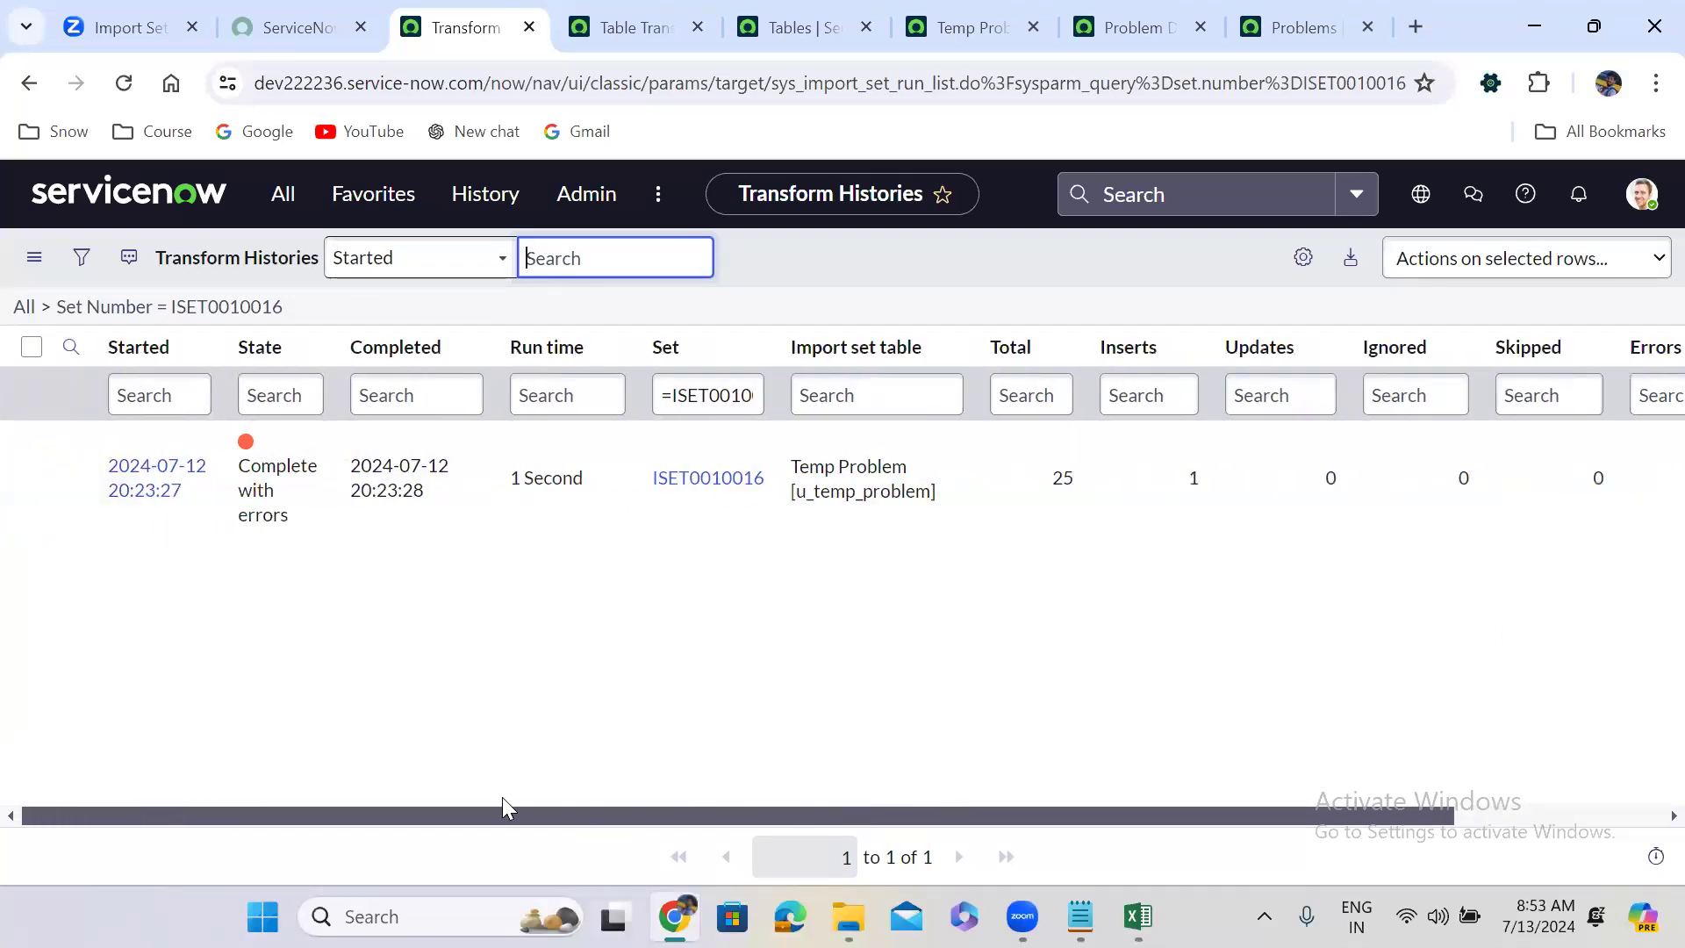
pyautogui.click(694, 479)
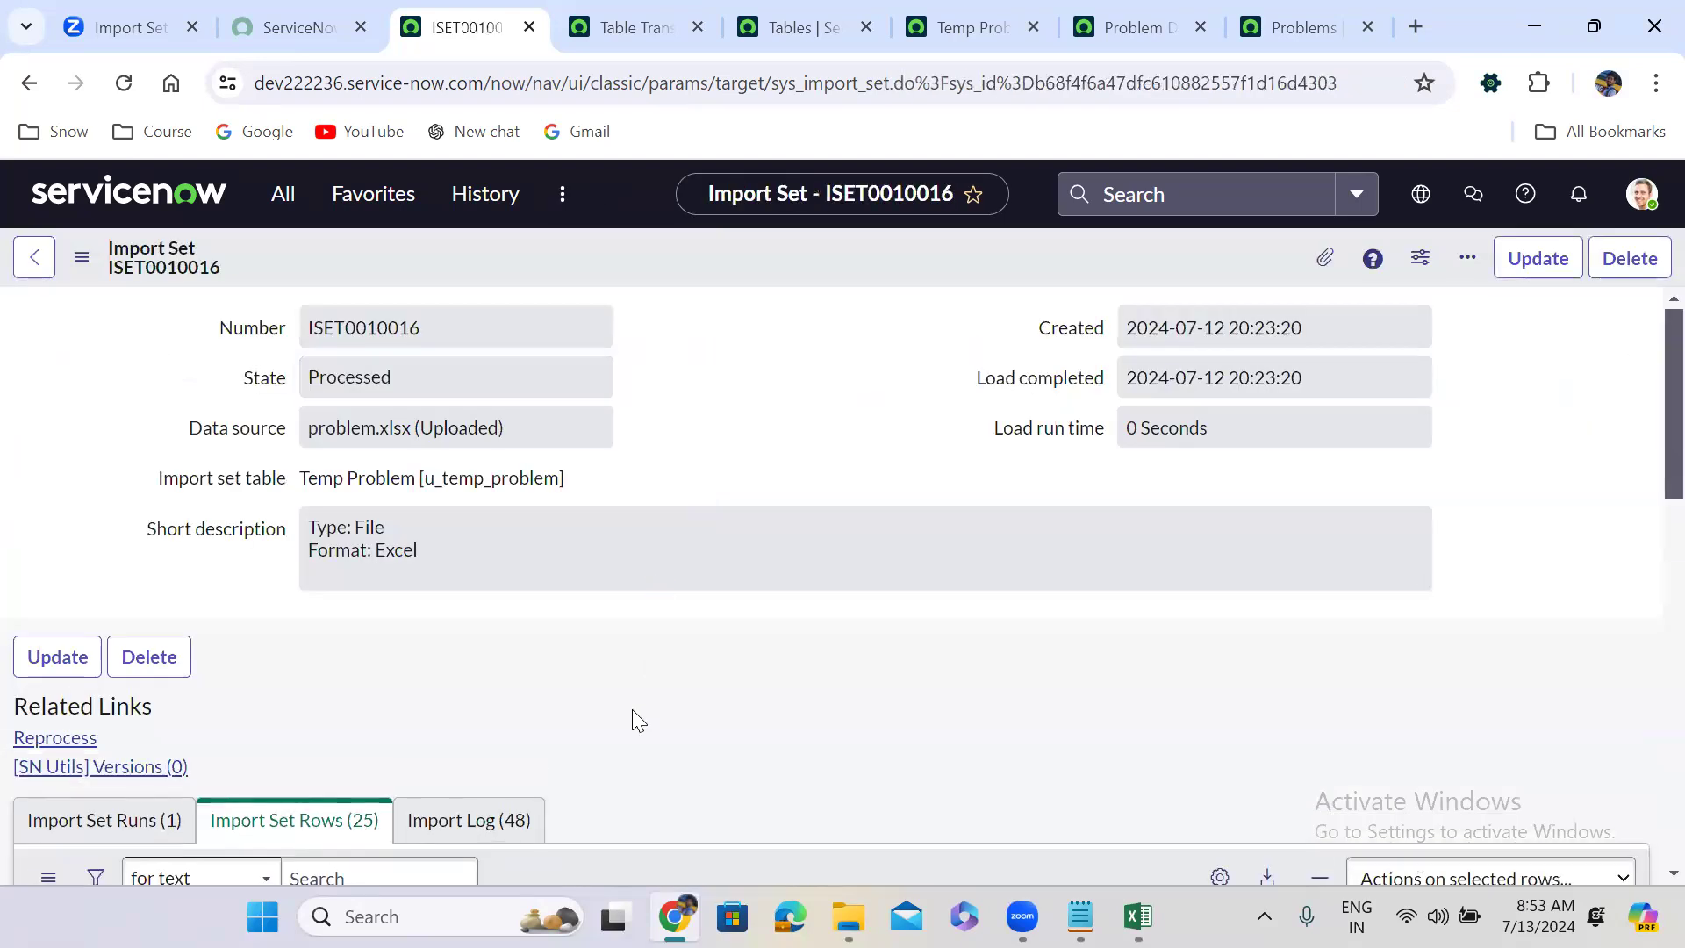
pyautogui.scroll(-10, 637, 720)
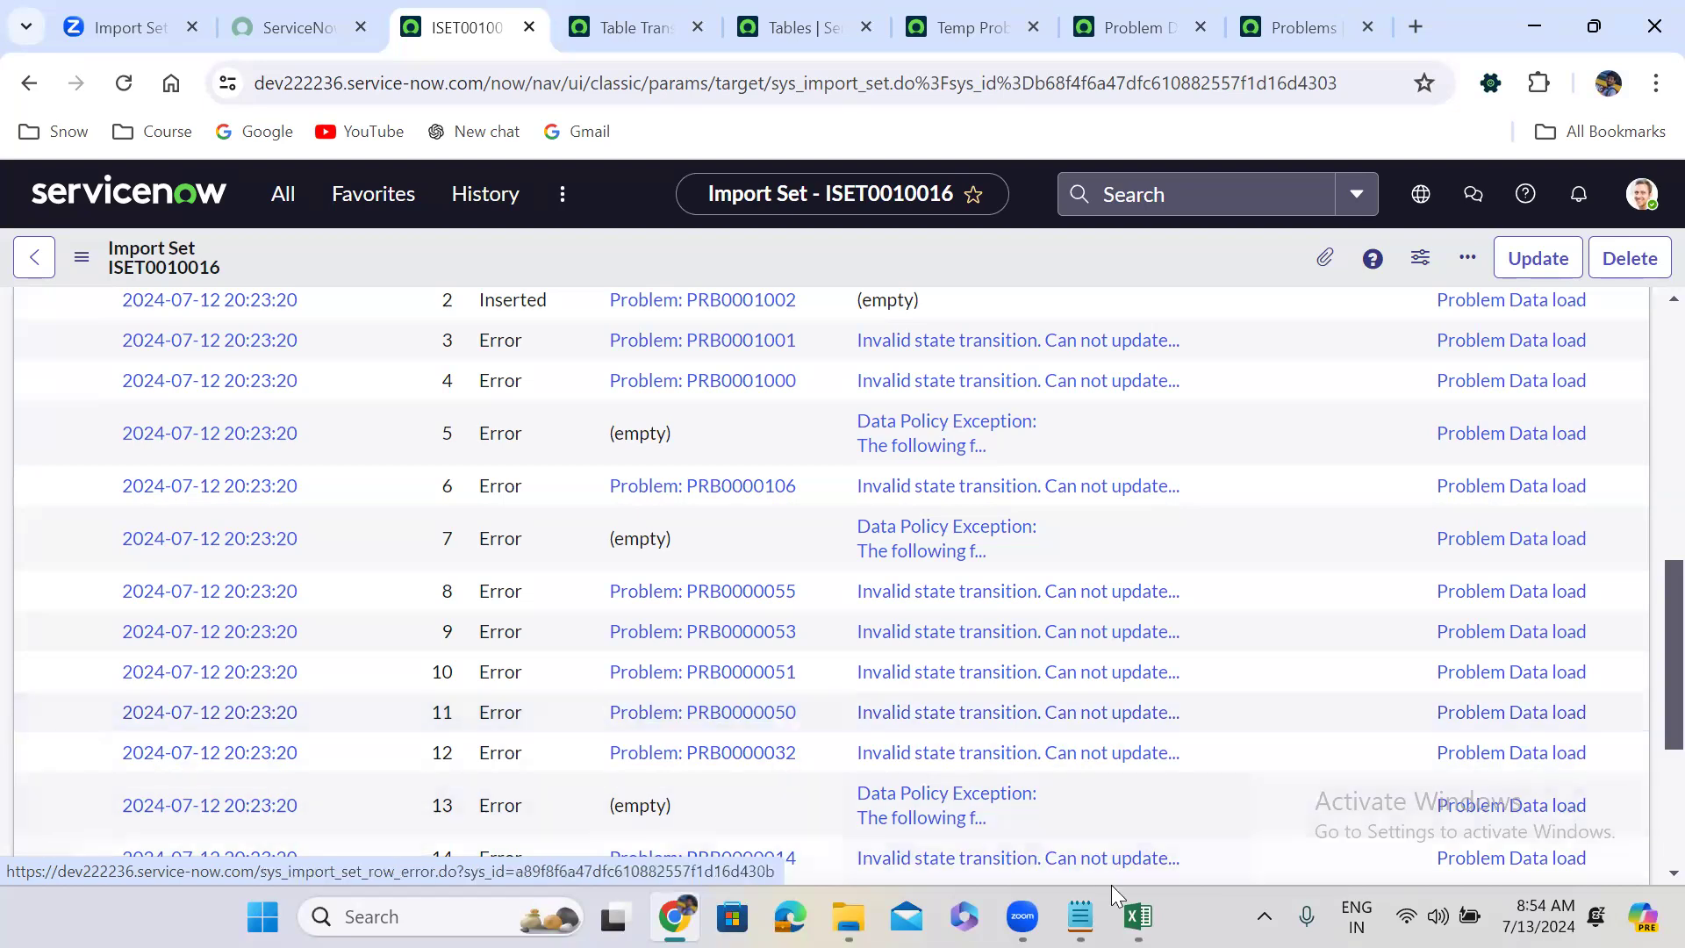
pyautogui.click(1137, 917)
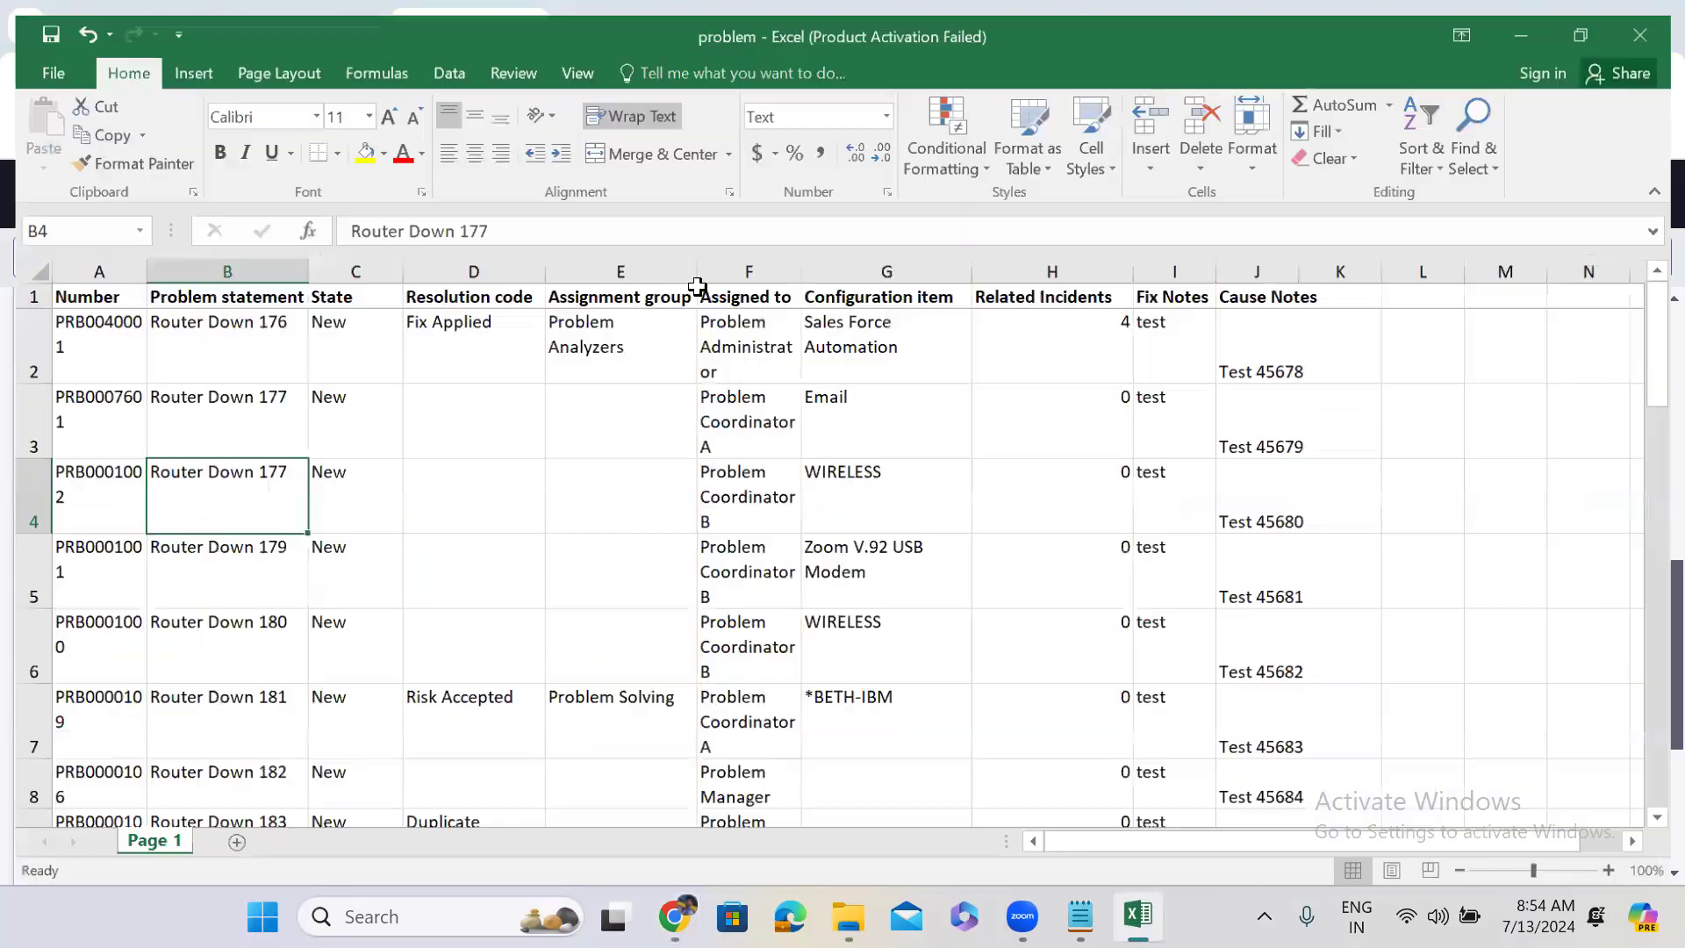
pyautogui.click(326, 324)
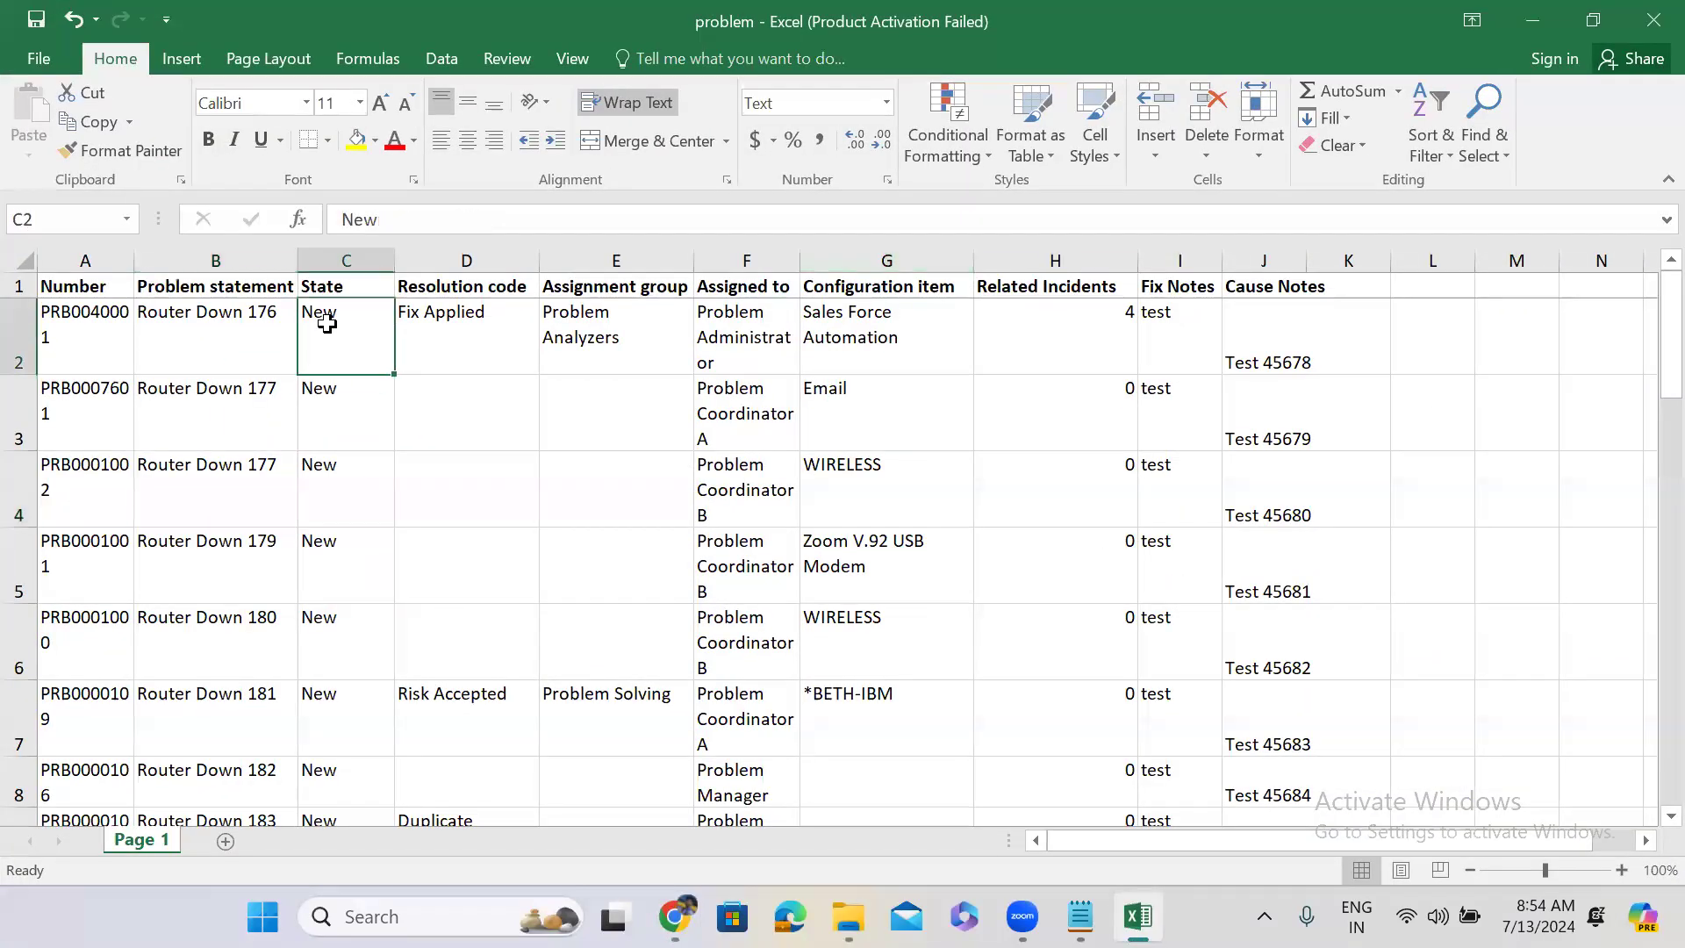
pyautogui.click(1532, 25)
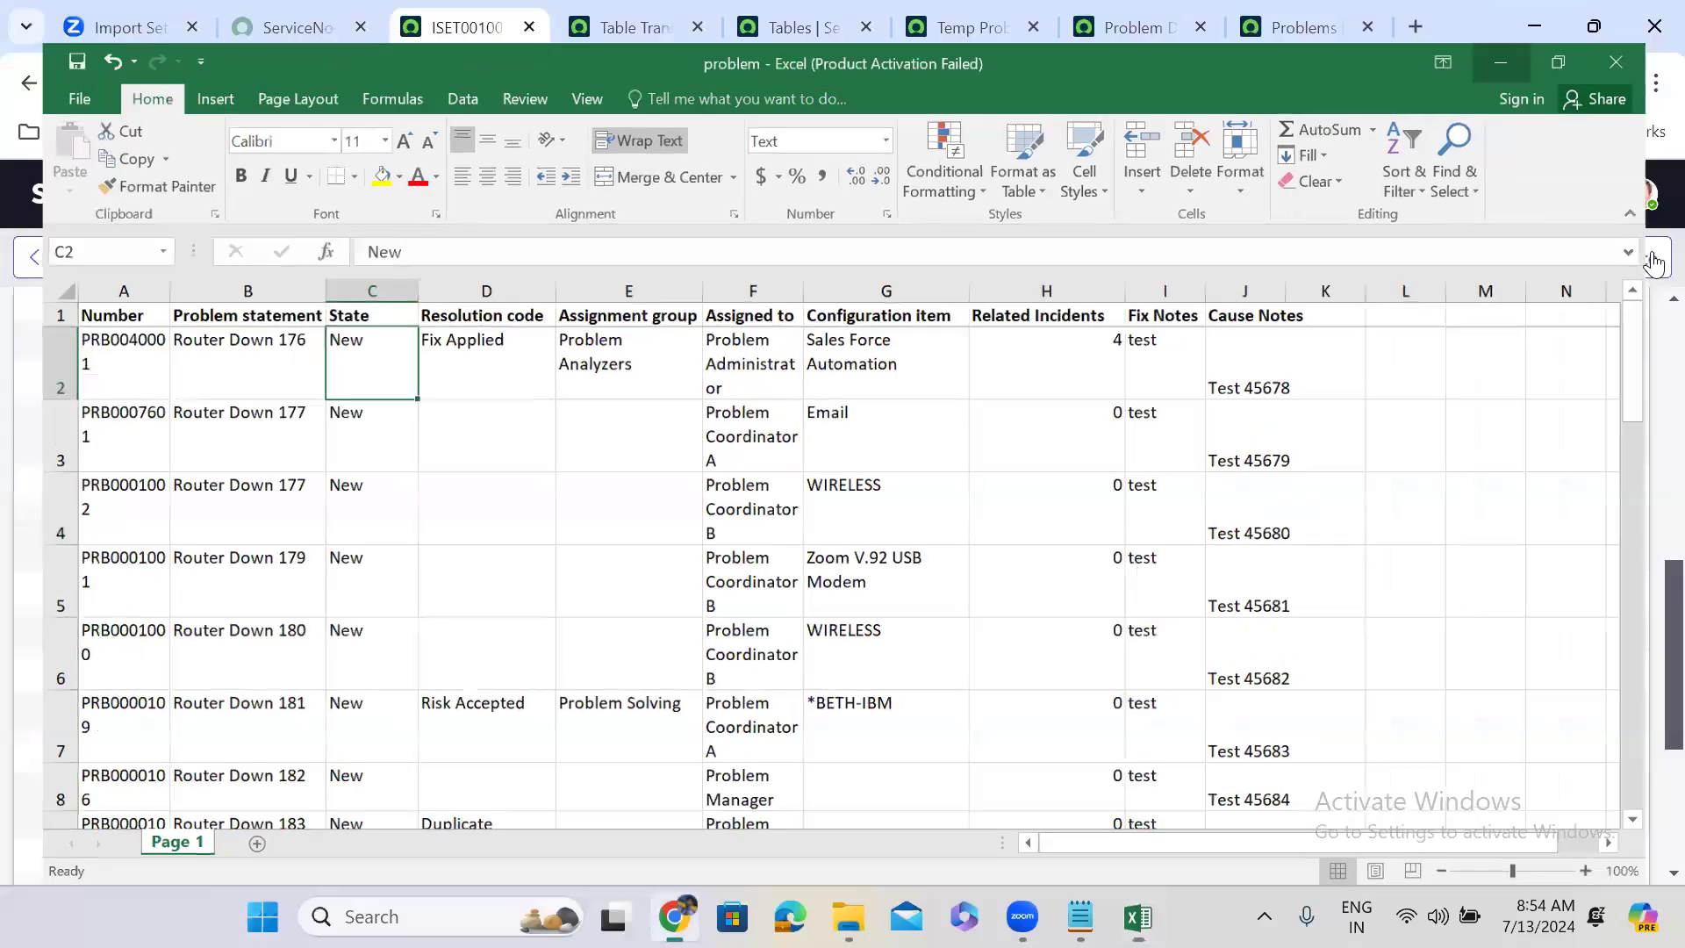
pyautogui.scroll(10, 1643, 330)
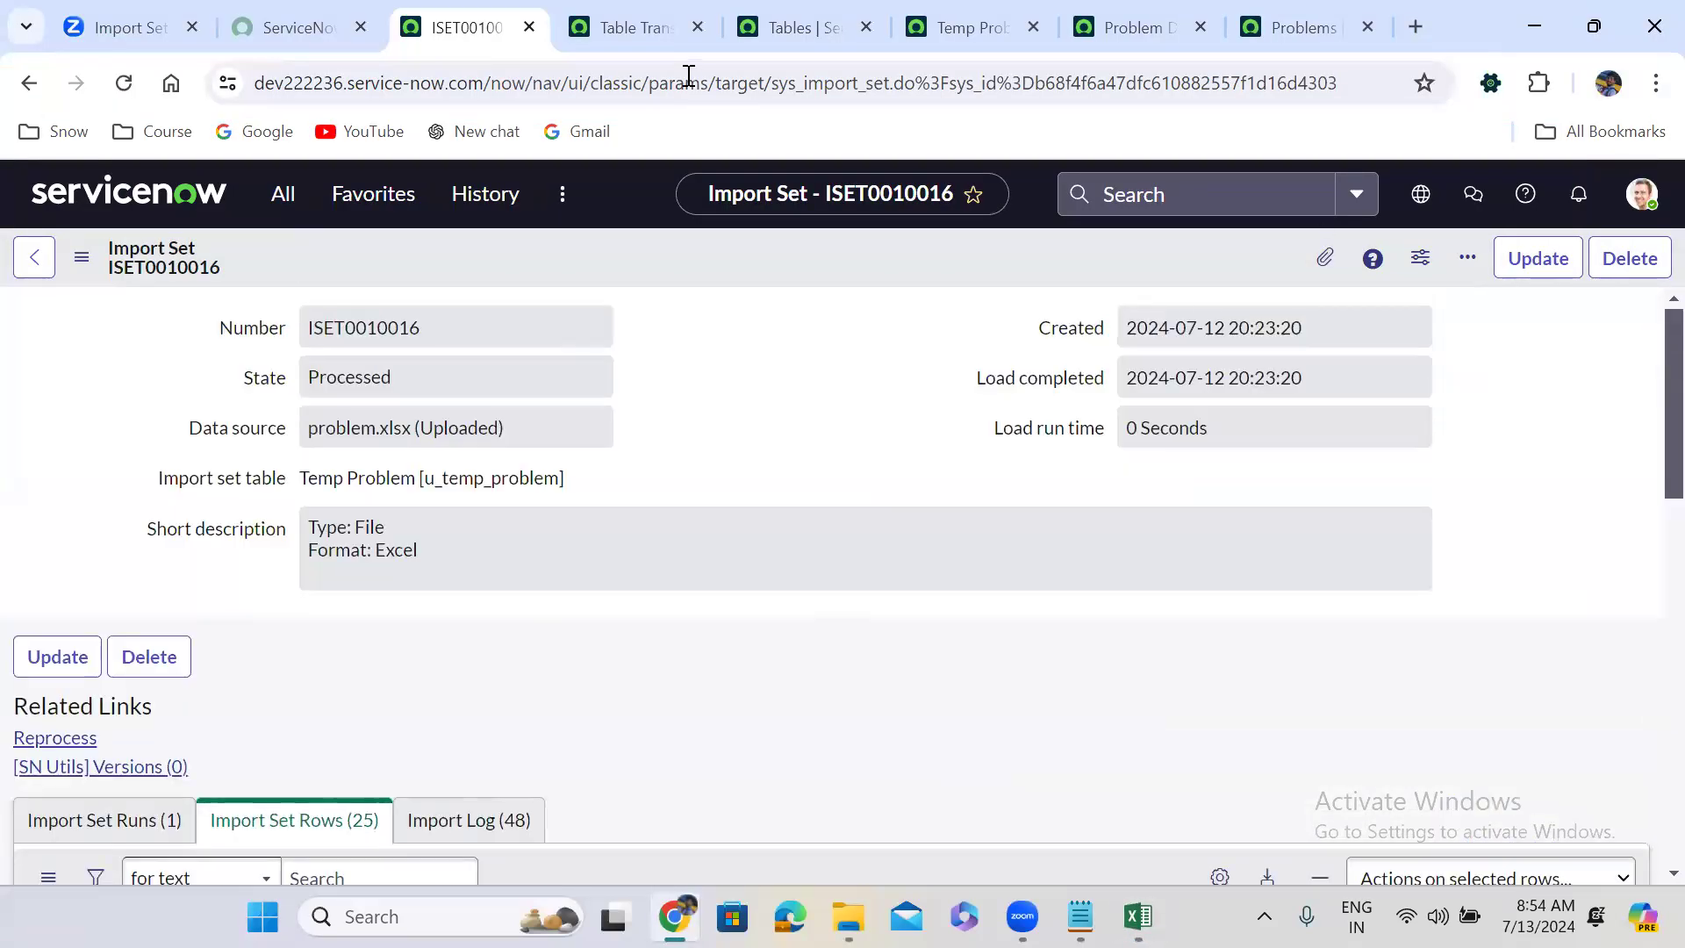
# Open PRB0040001 (Router Down 176) in a new tab, copy its Root Cause Analysis label, and maximize Excel.
pyautogui.click(1262, 15)
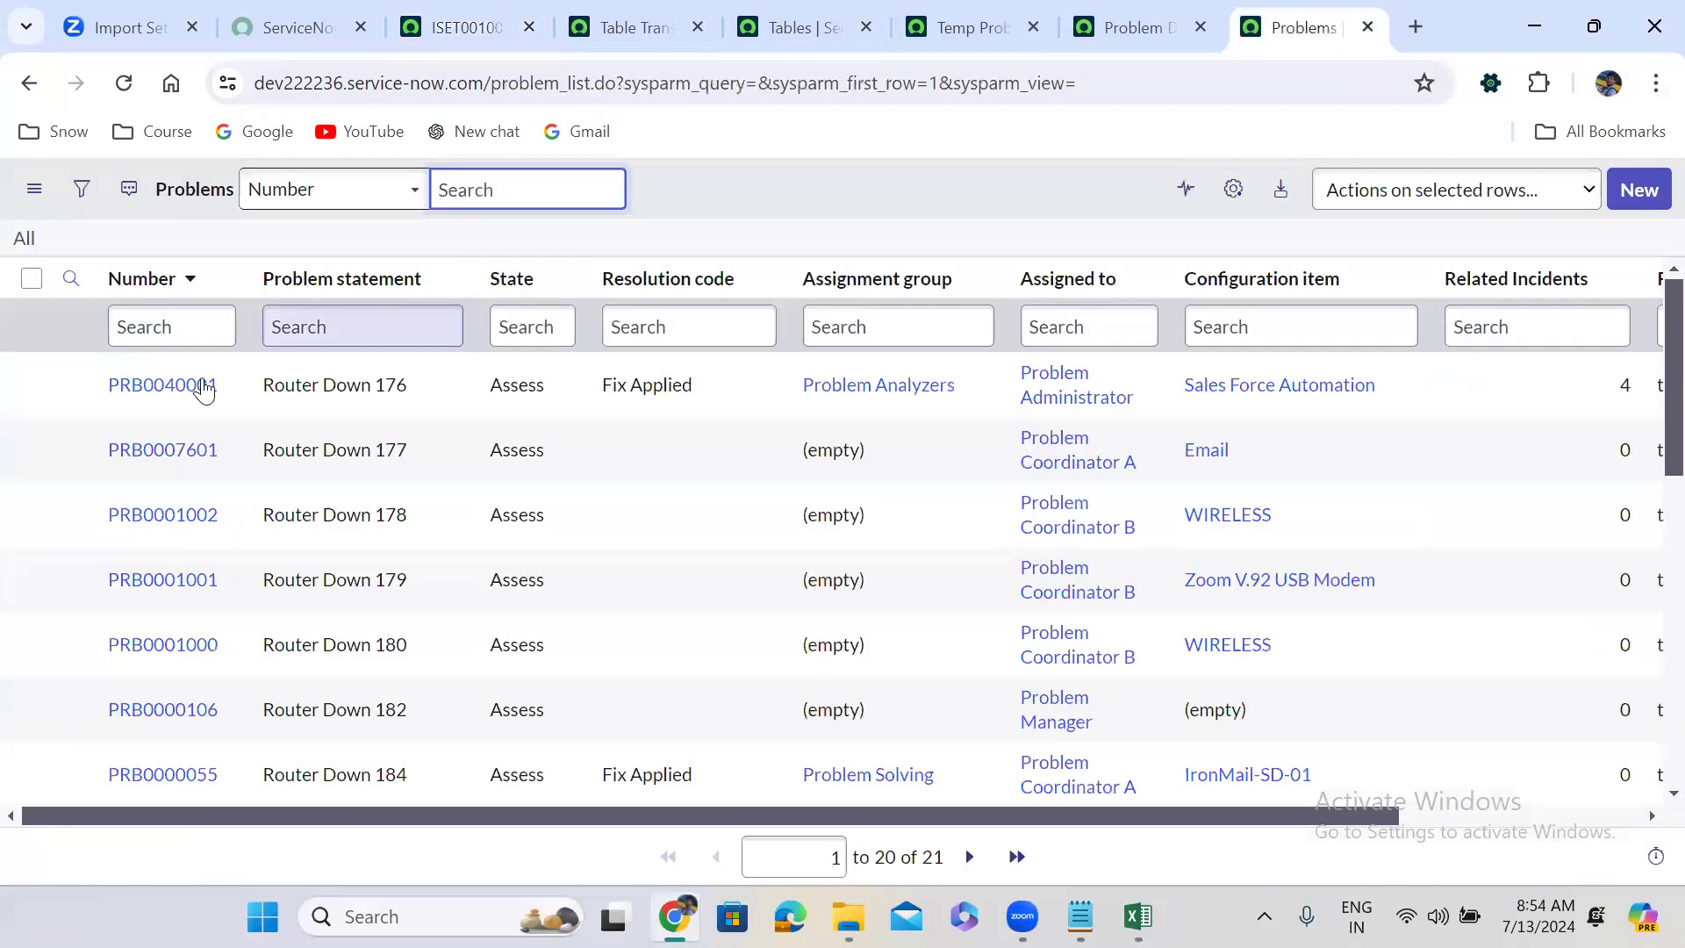
pyautogui.rightClick(73, 386)
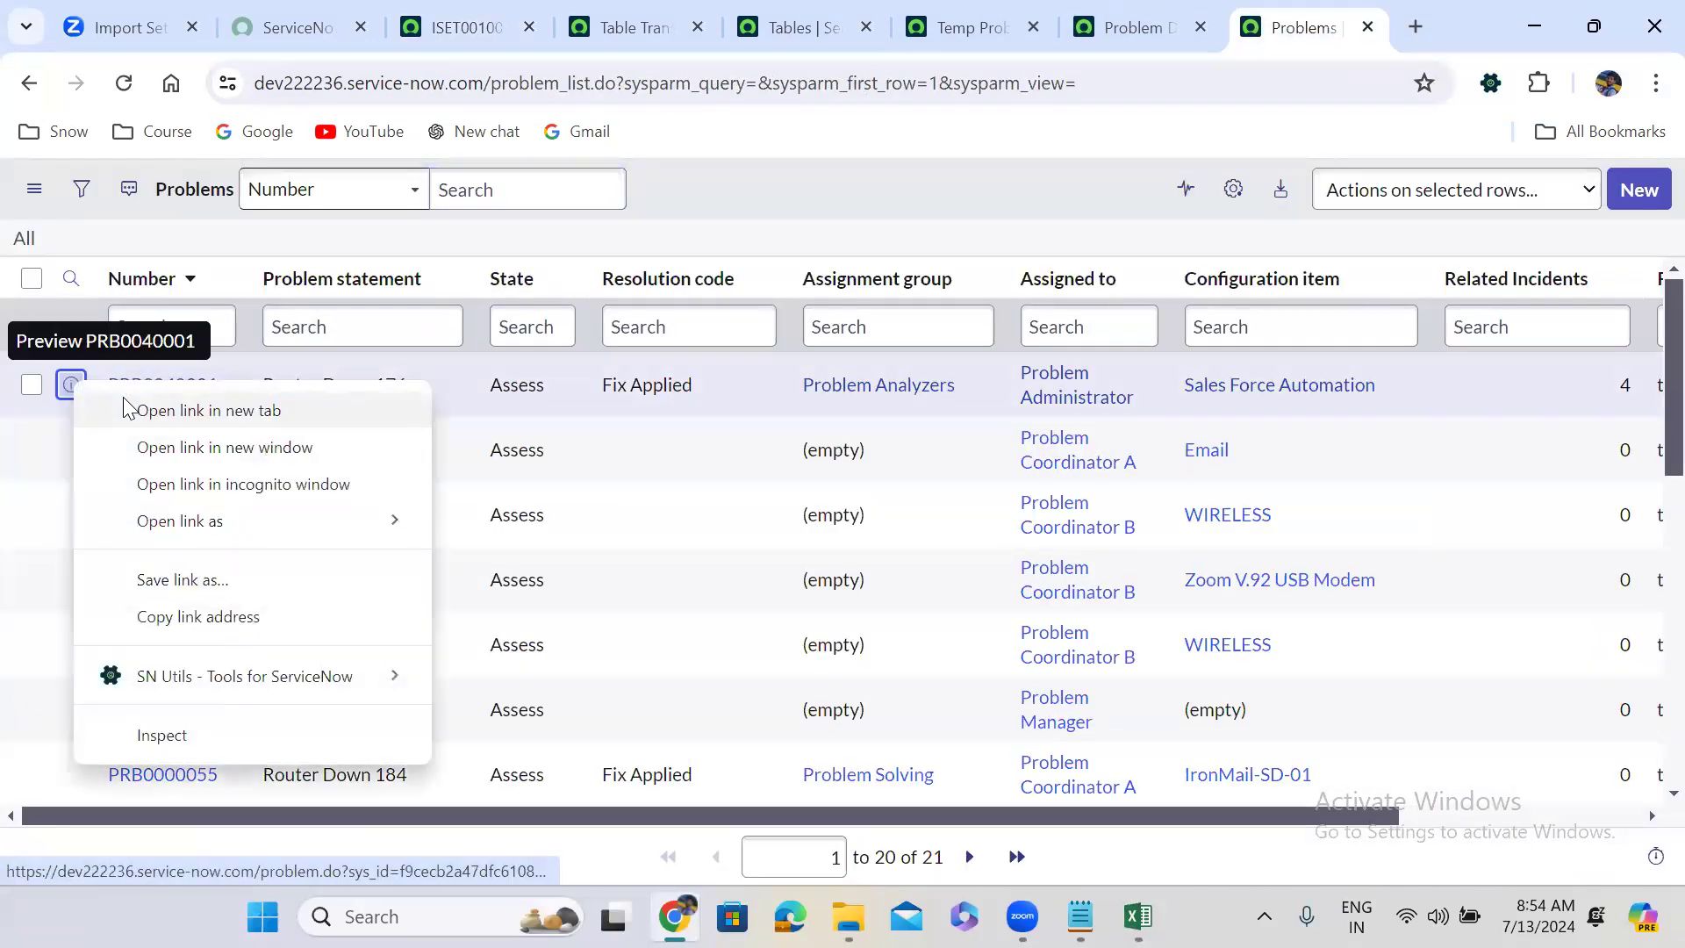
pyautogui.click(204, 409)
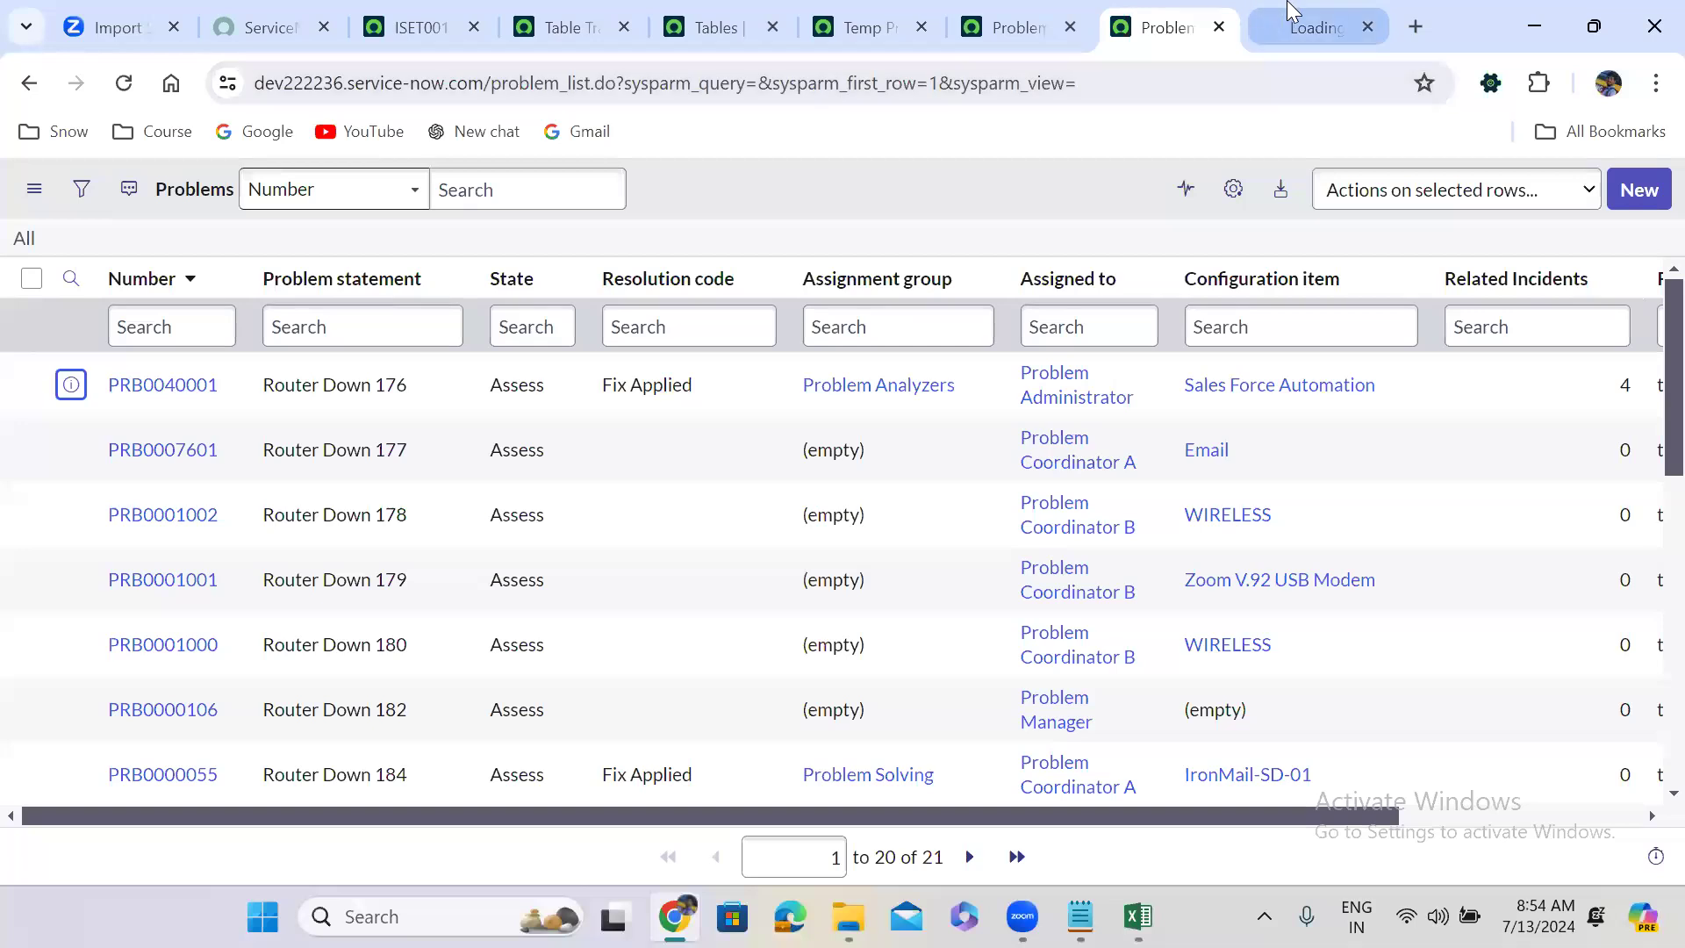
pyautogui.click(1292, 16)
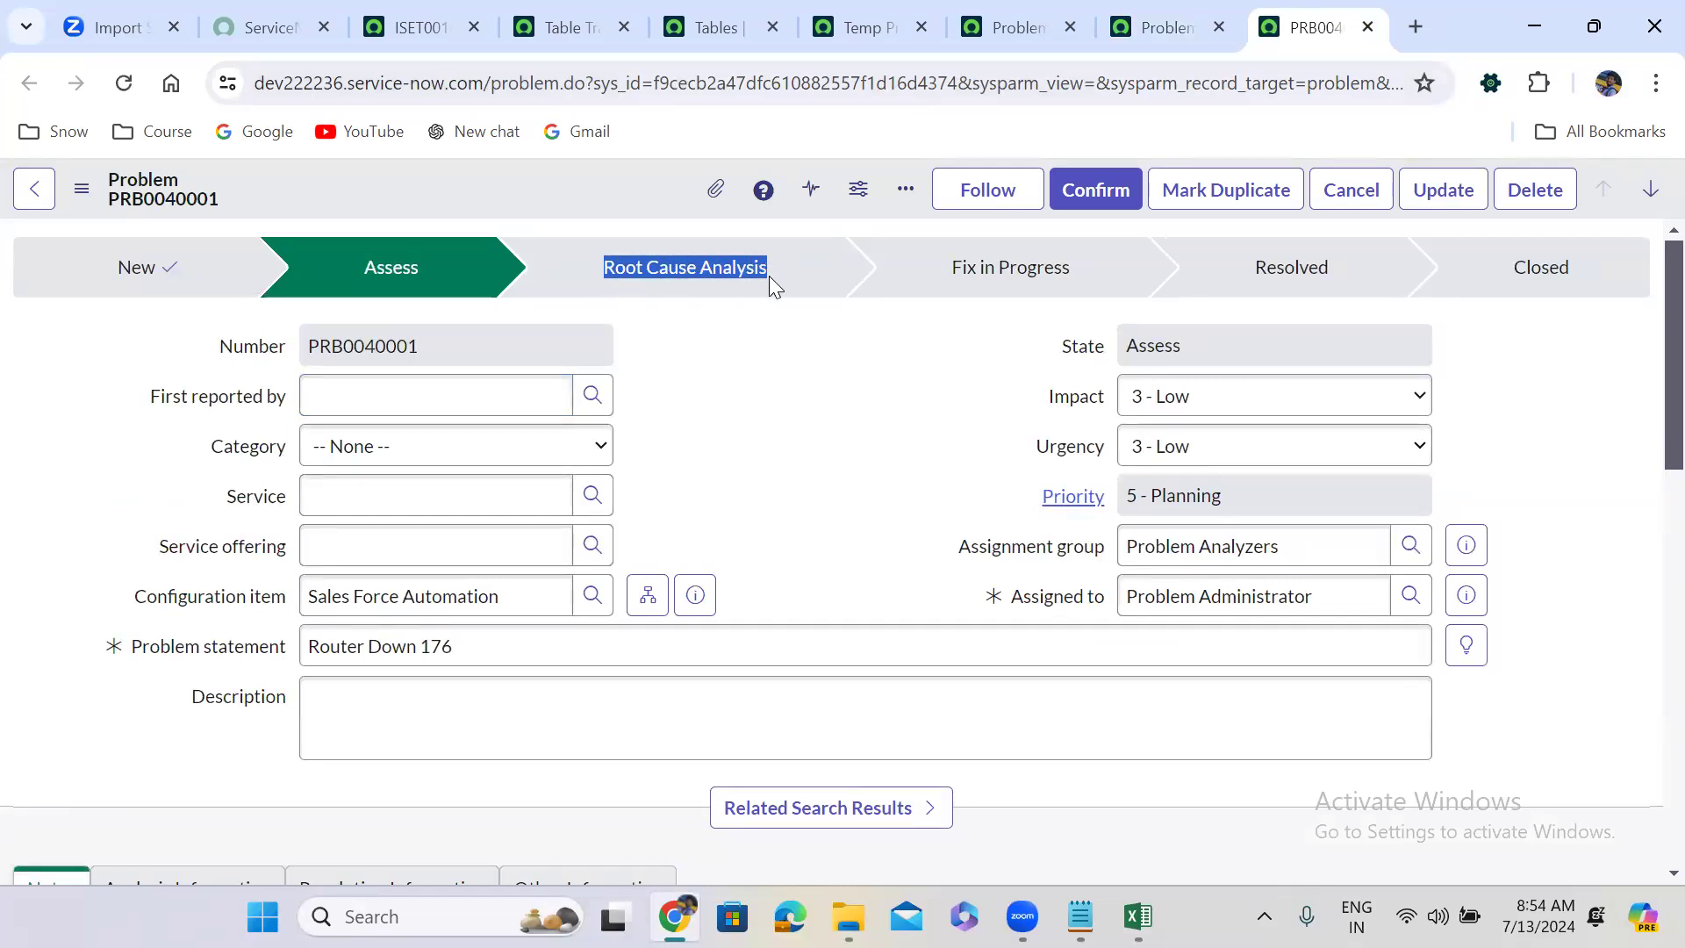
pyautogui.click(1139, 916)
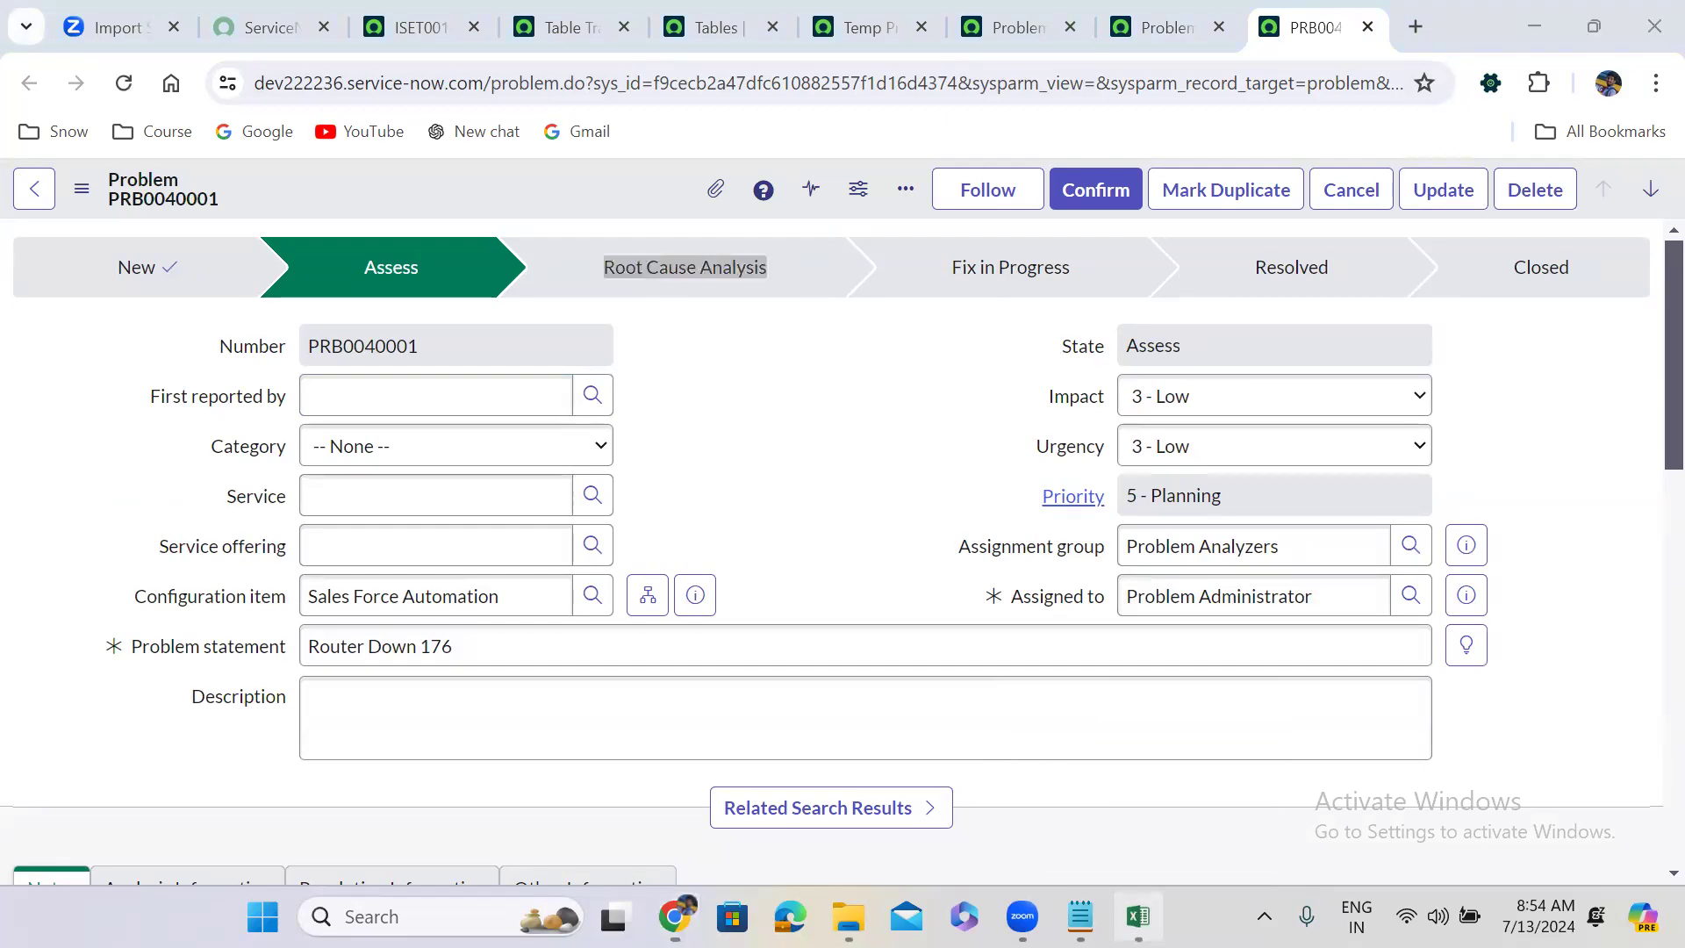
pyautogui.press('super+Up')
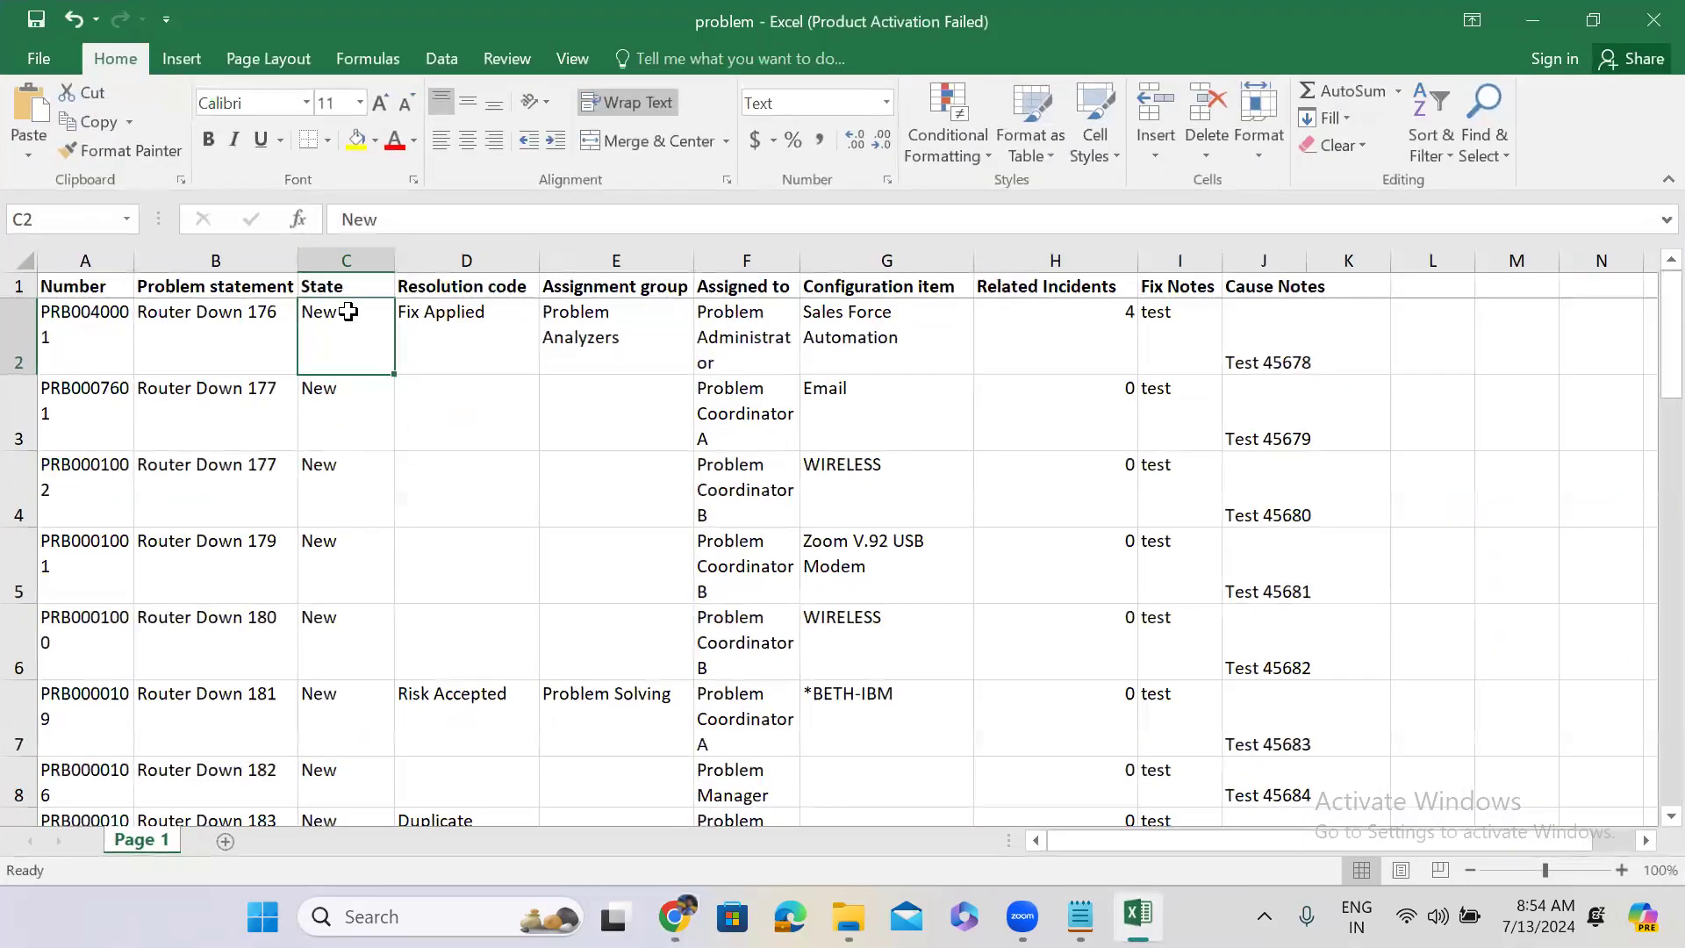
# Paste Root Cause Analysis into State cell C2, fill it down to C26, and return to the browser.
pyautogui.write('Root Cause Analysis')
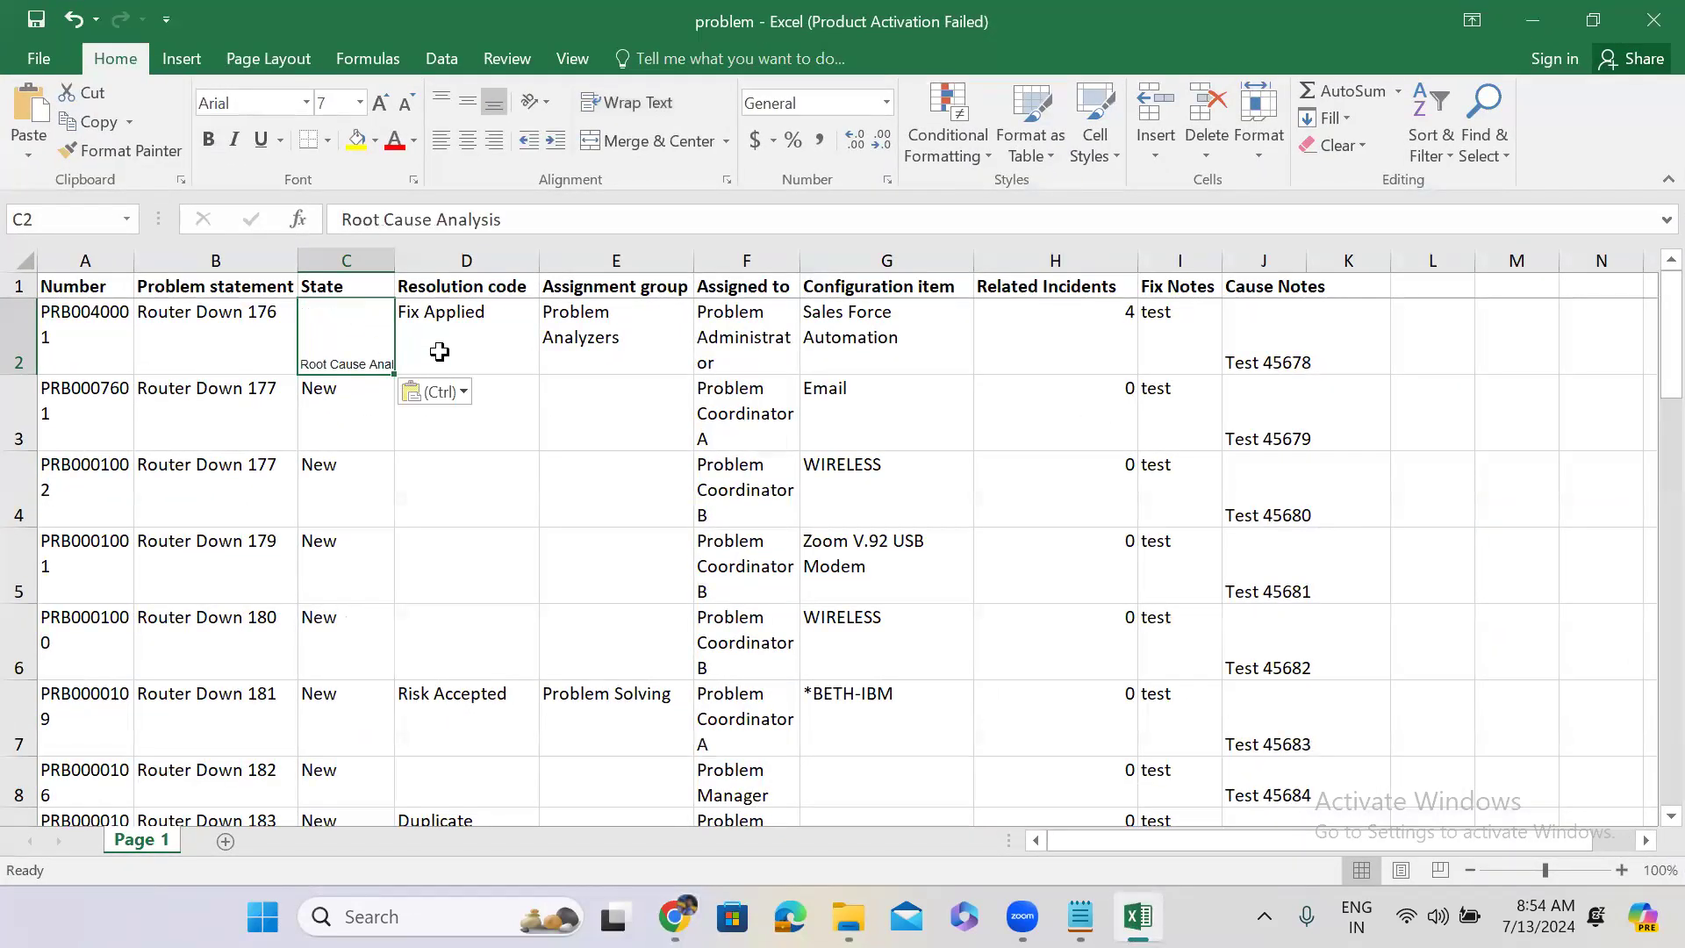
pyautogui.click(439, 351)
pyautogui.click(360, 355)
pyautogui.moveTo(390, 373); pyautogui.dragTo(393, 741)
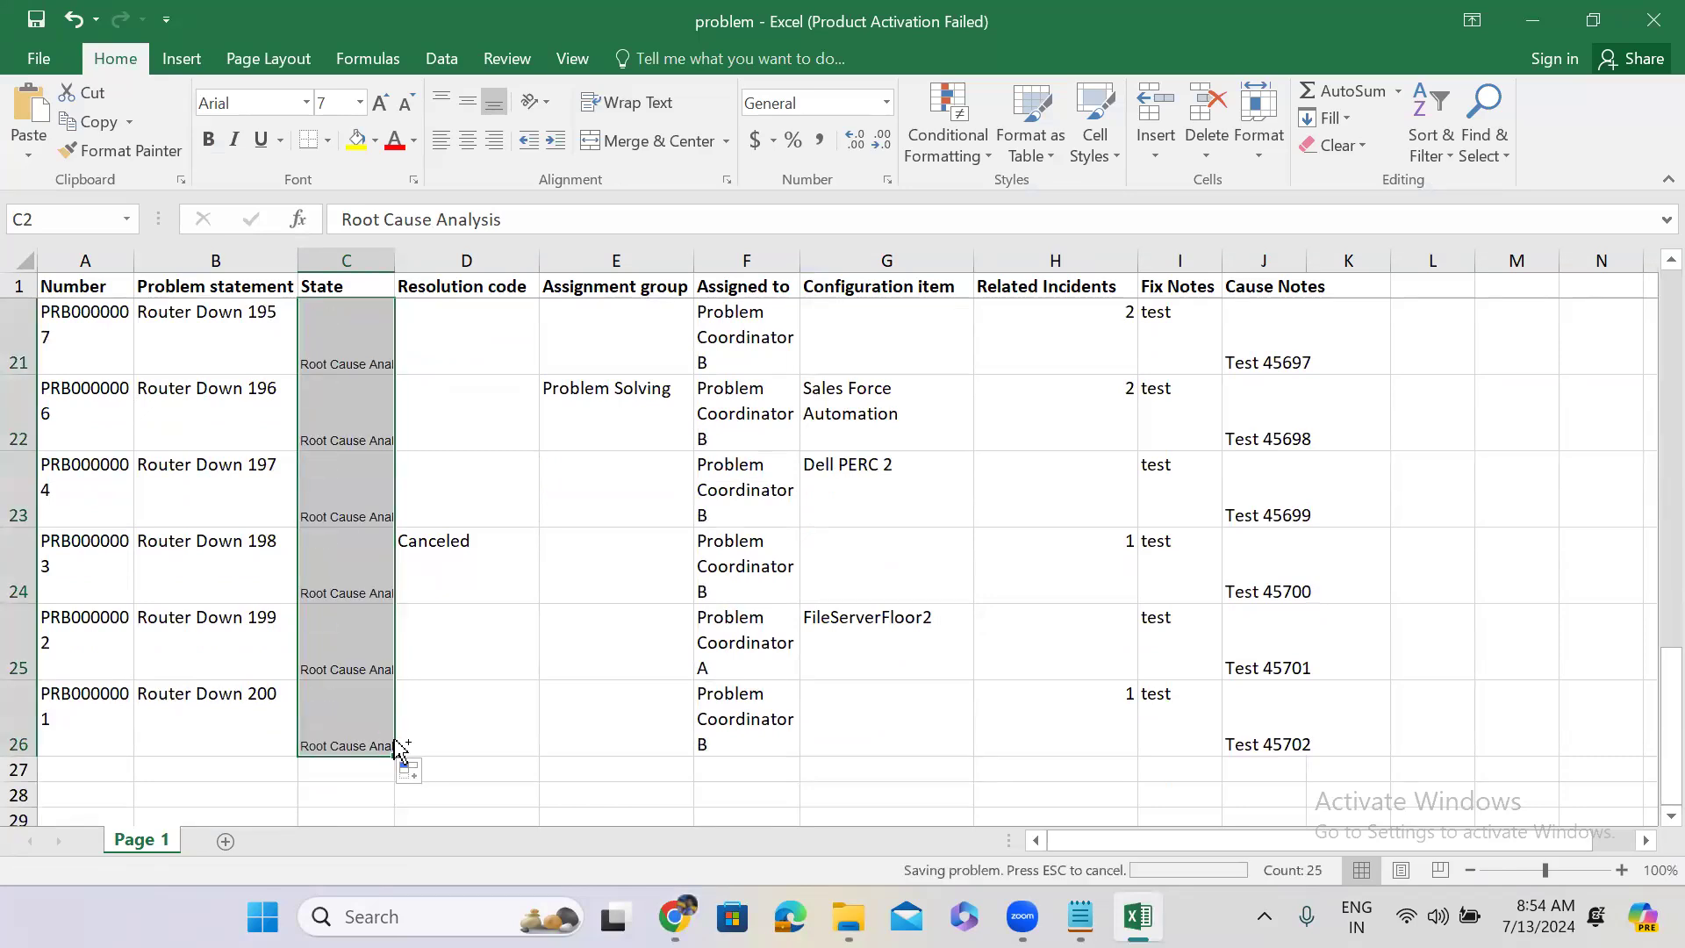
pyautogui.click(1593, 20)
pyautogui.click(386, 12)
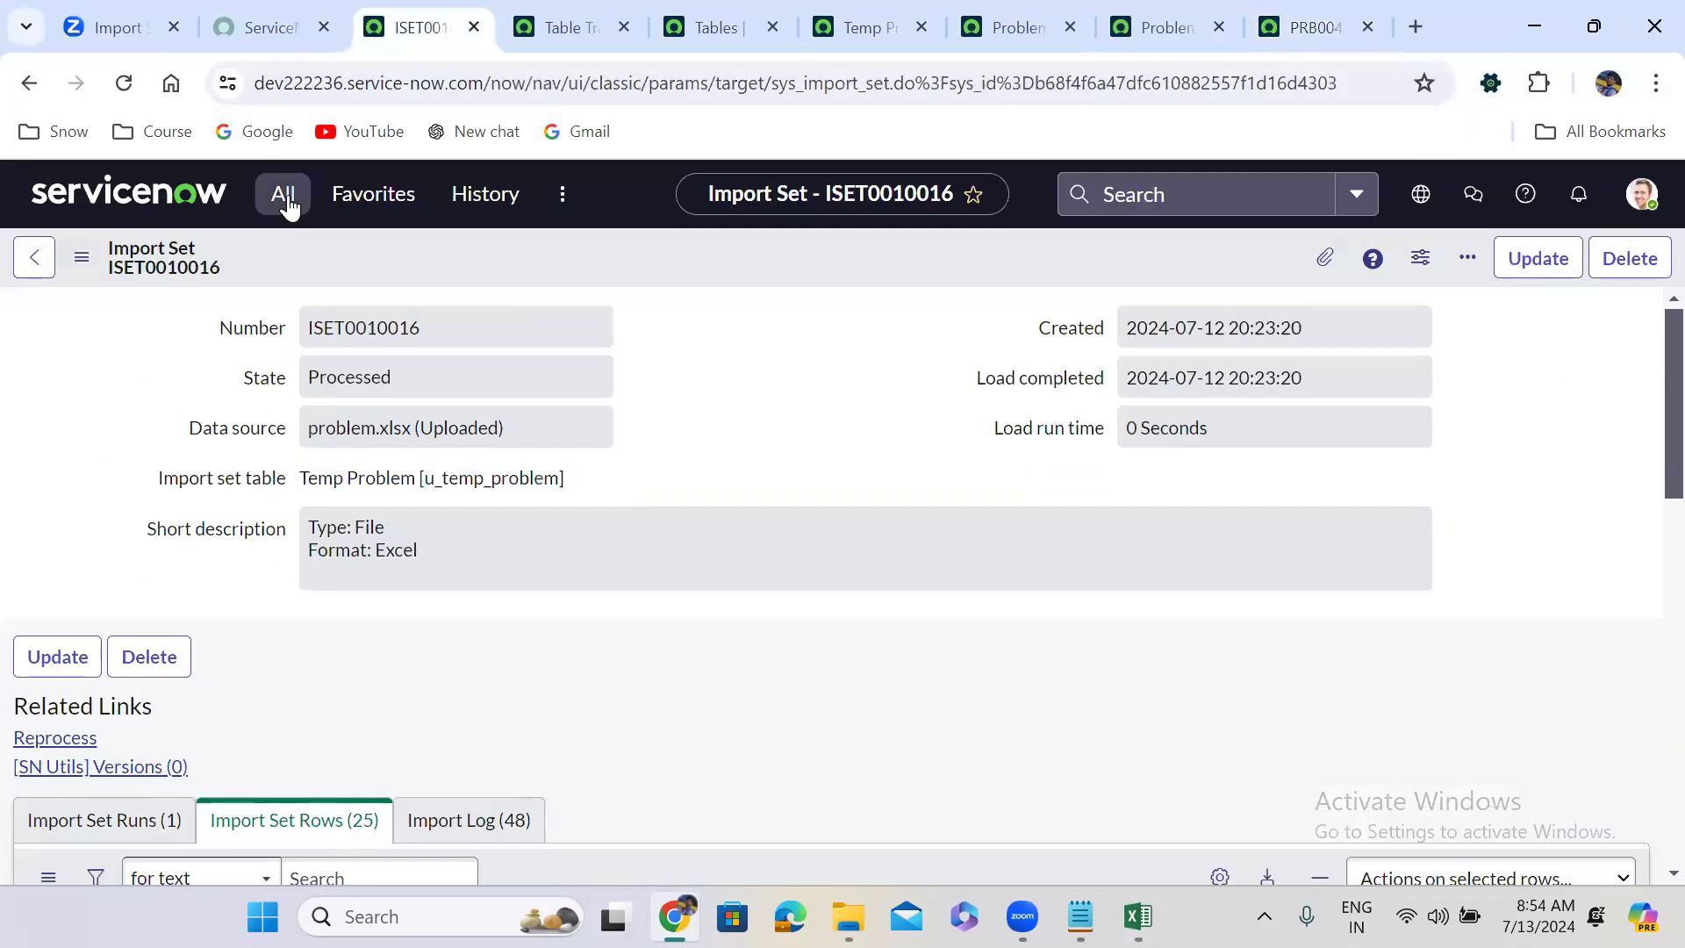
# Upload the edited problem.xlsx through Load Data to create import set ISET0010017.
pyautogui.click(286, 219)
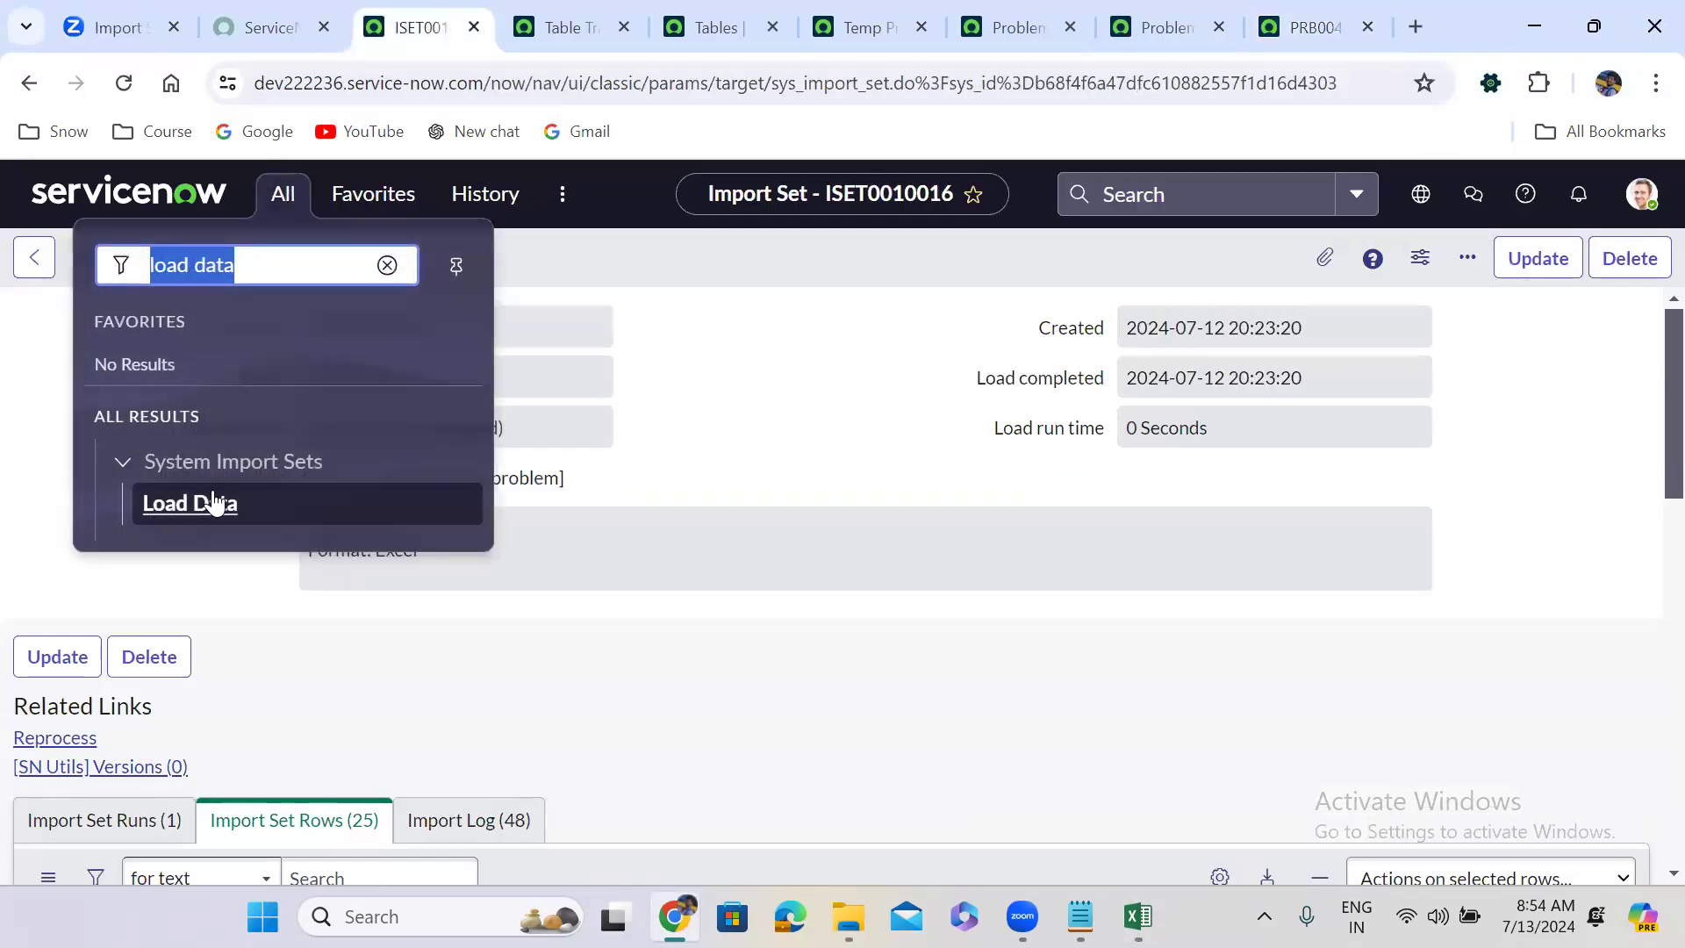
pyautogui.click(189, 512)
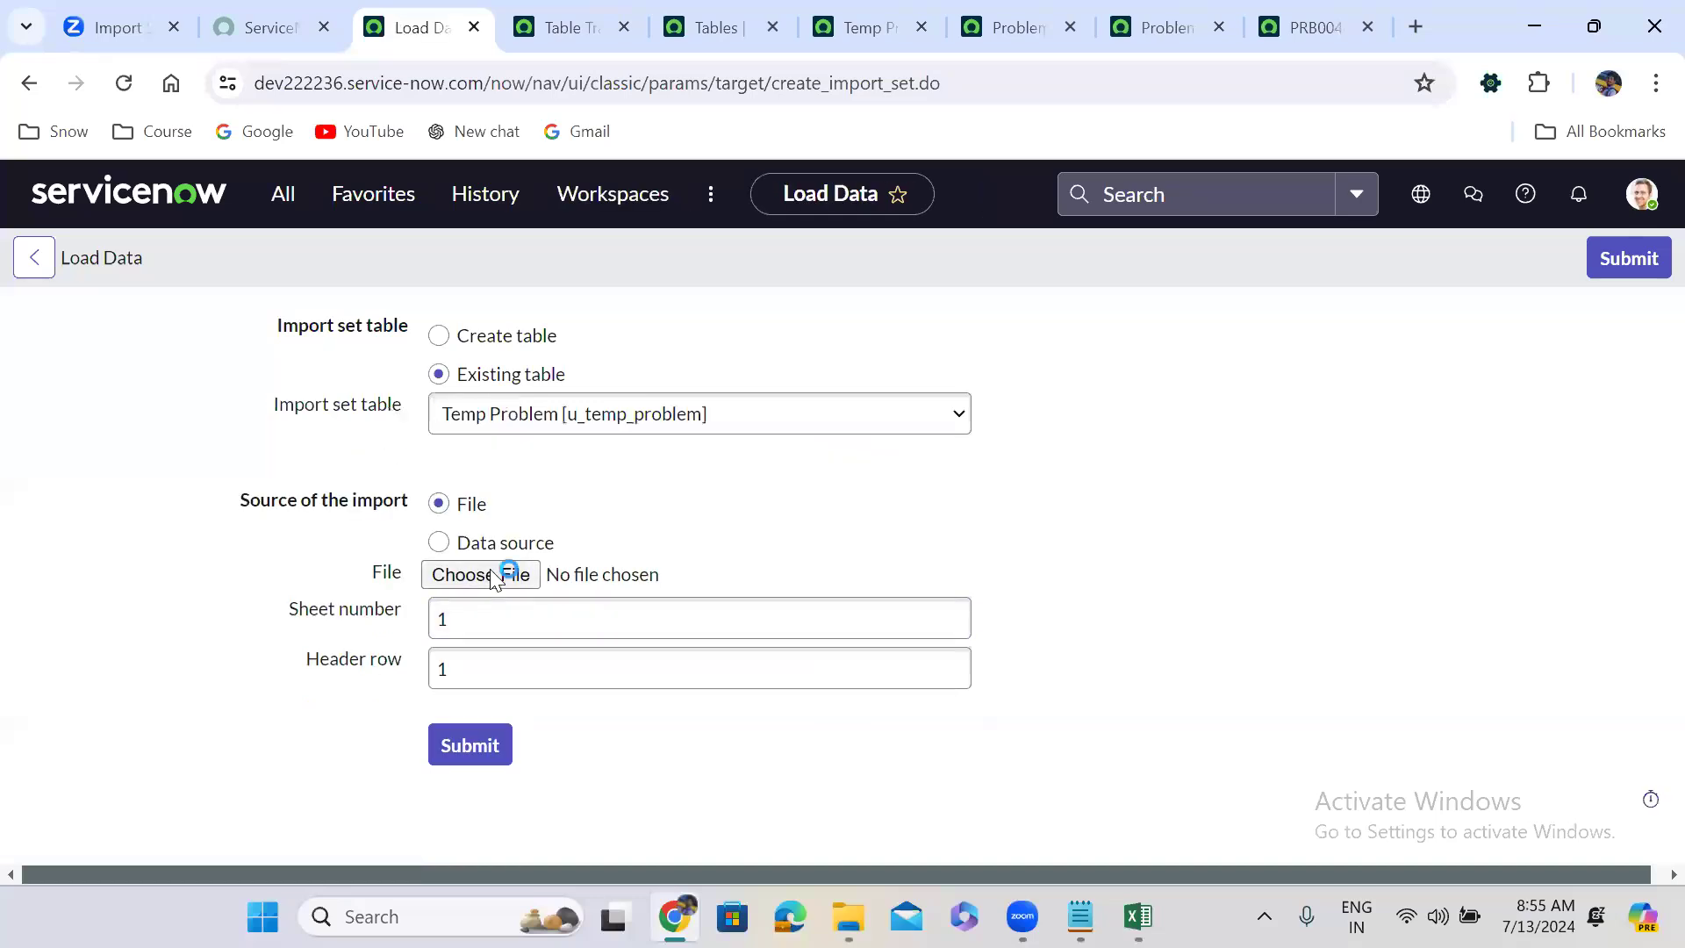
pyautogui.click(481, 574)
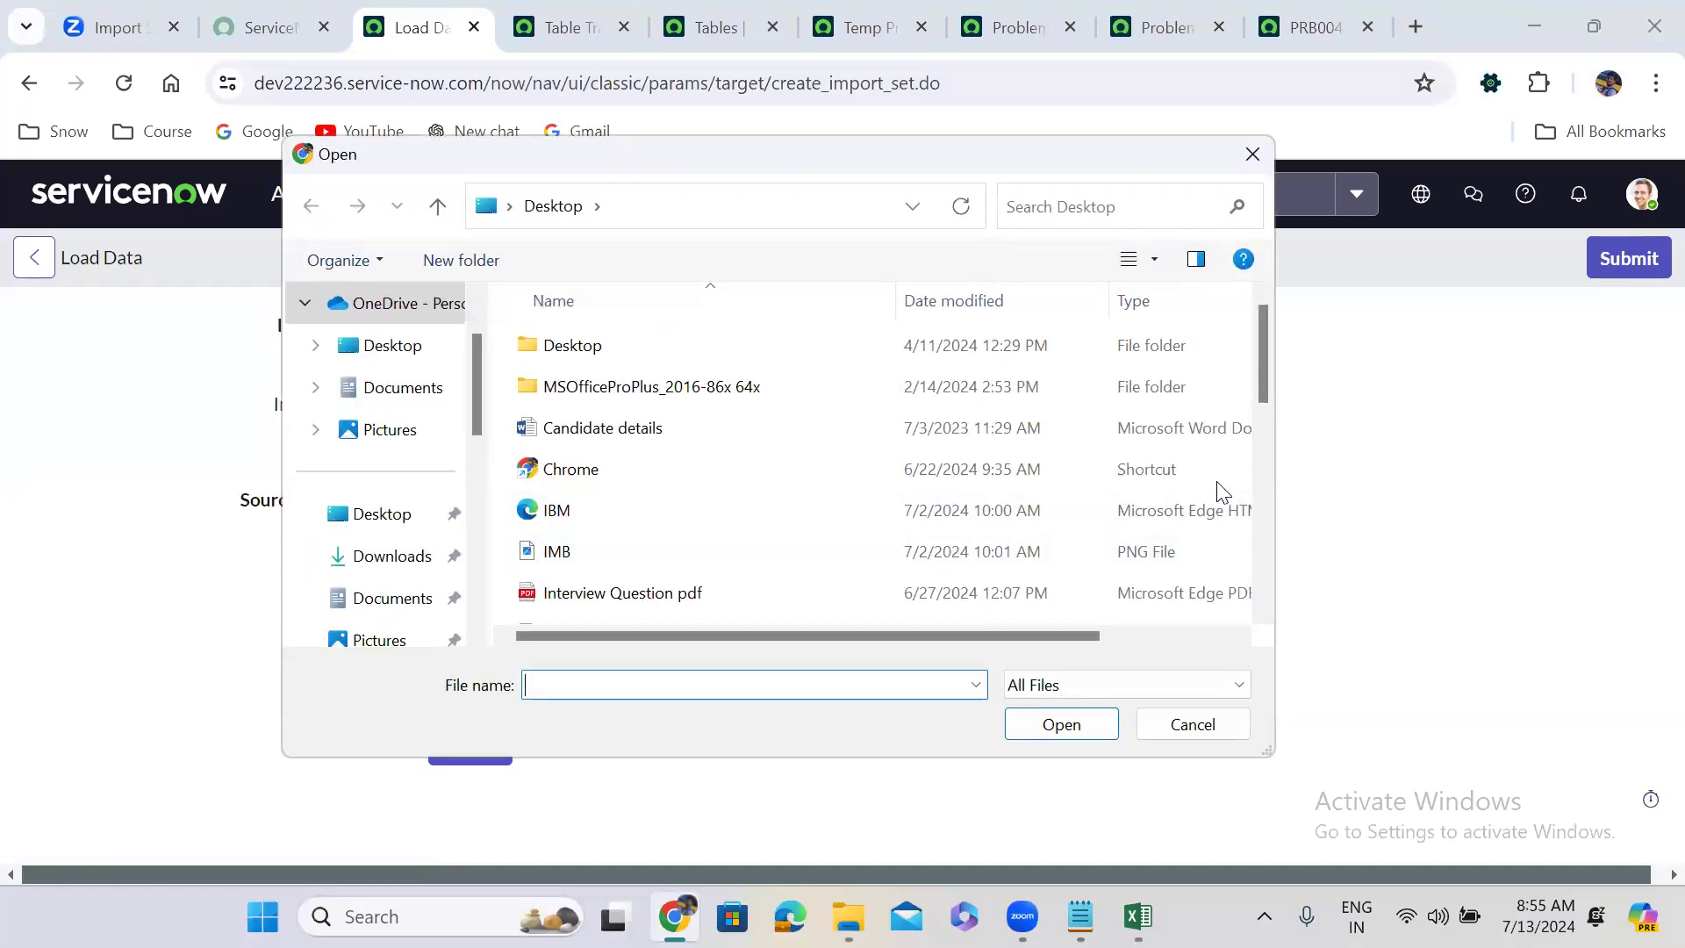
pyautogui.scroll(-3, 1260, 474)
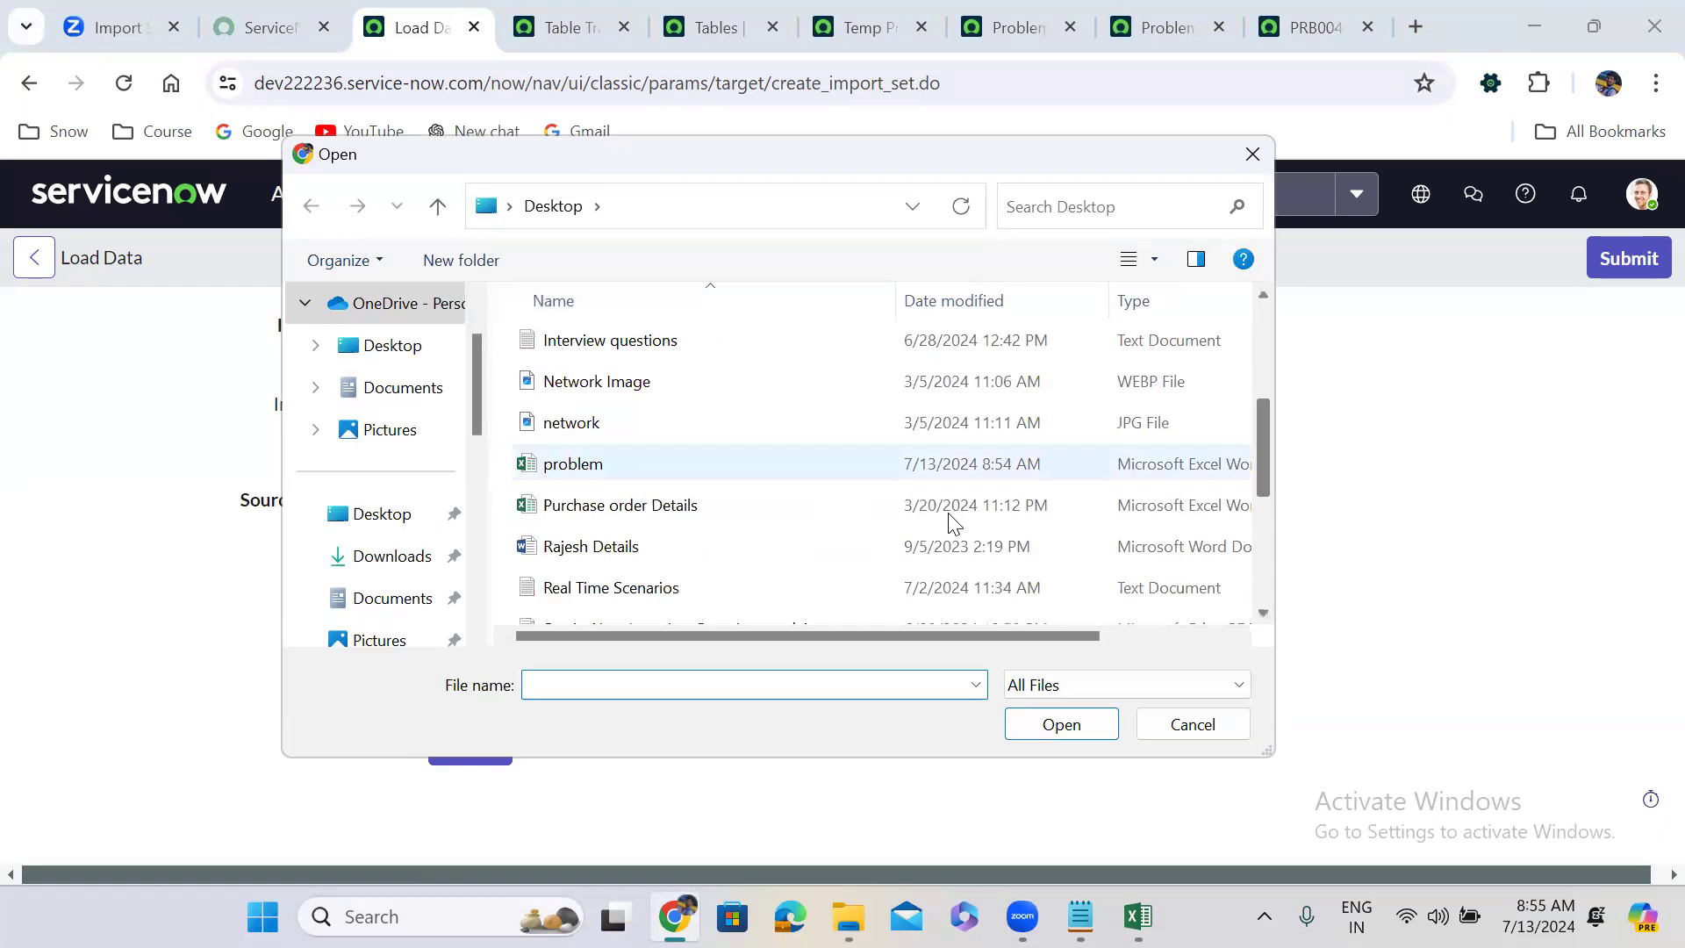
pyautogui.click(649, 463)
pyautogui.click(1072, 726)
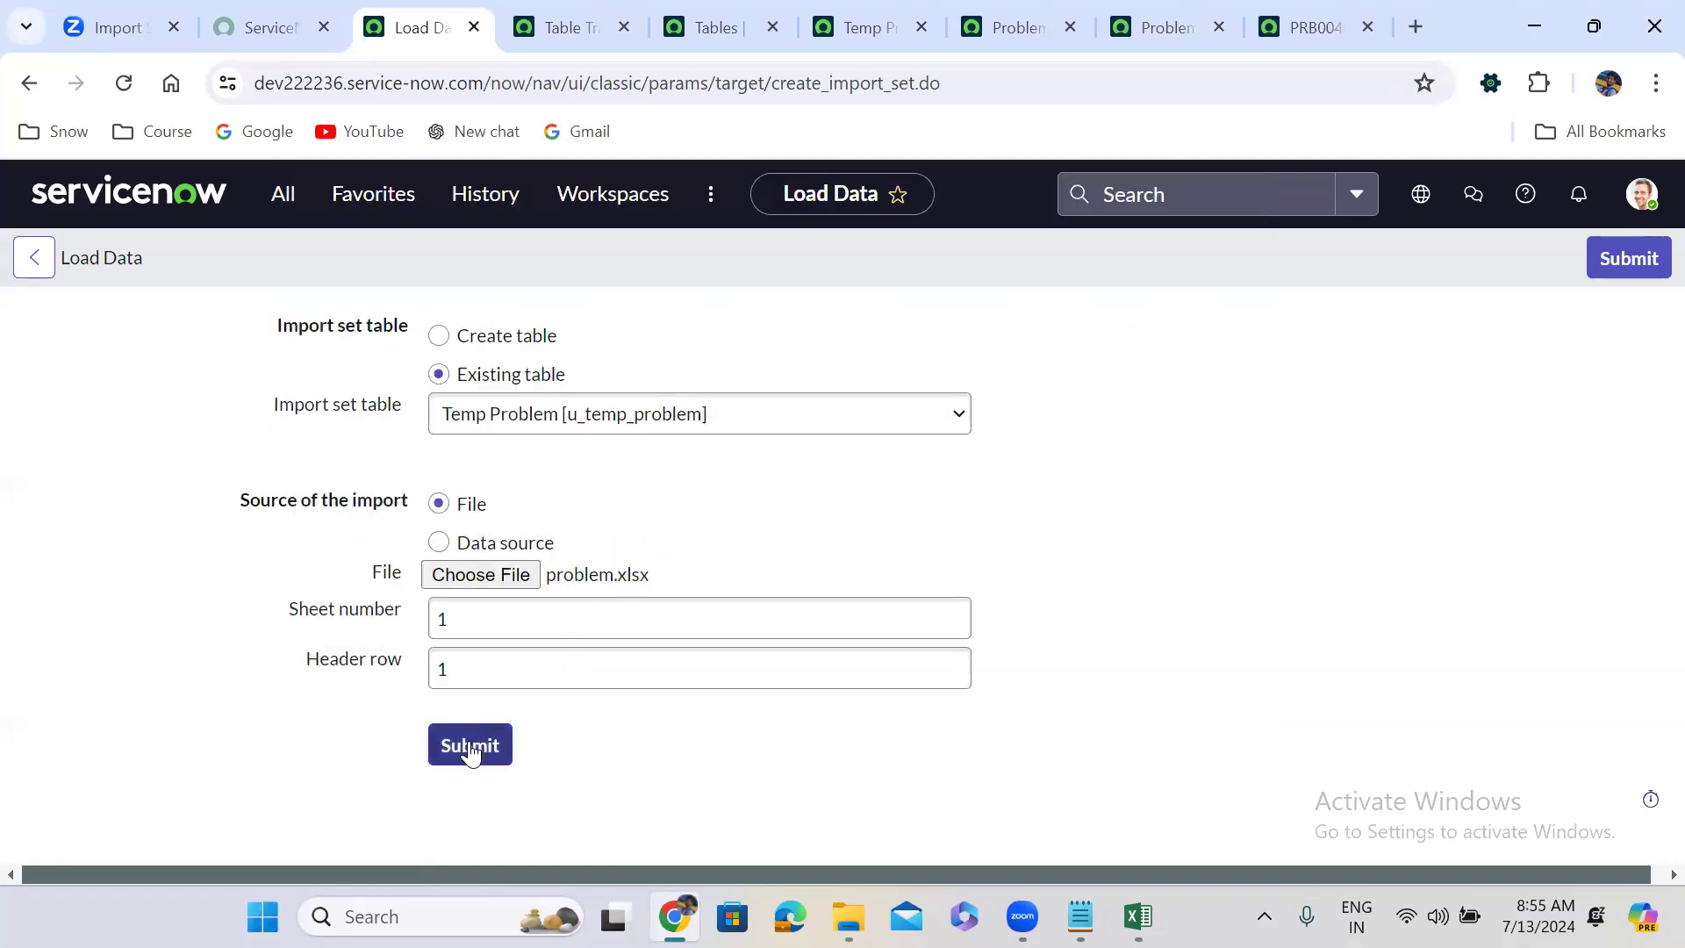
pyautogui.click(470, 745)
# Transform the import set with the Problem Data load map and view its transform history.
pyautogui.click(87, 669)
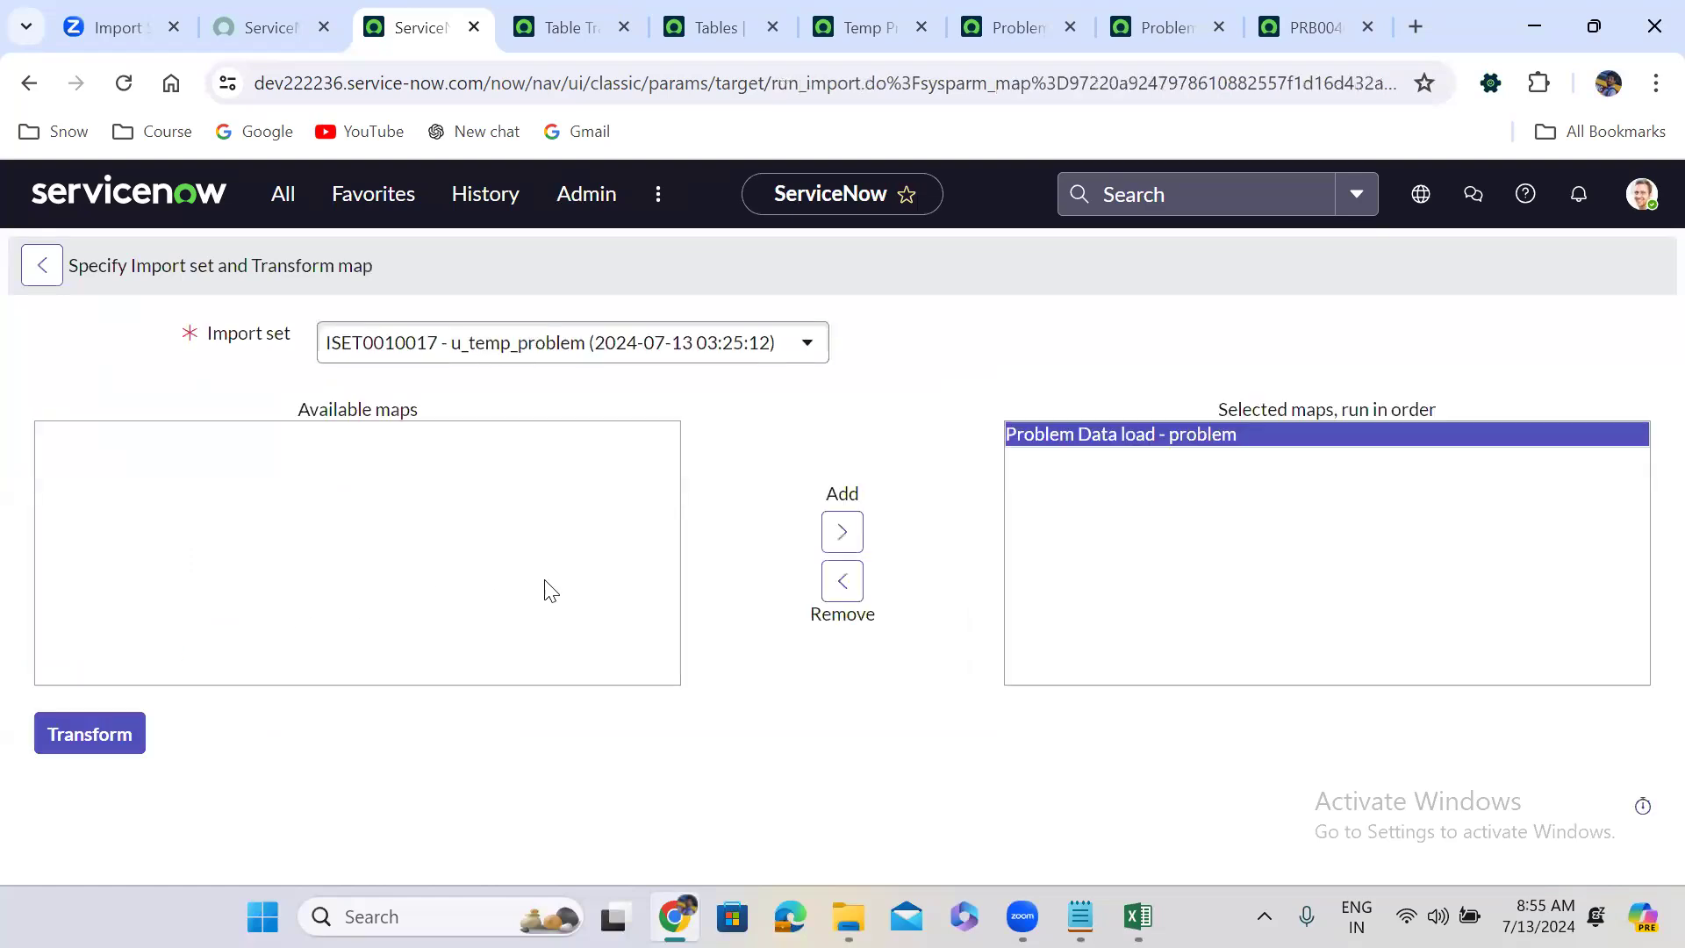
pyautogui.click(93, 730)
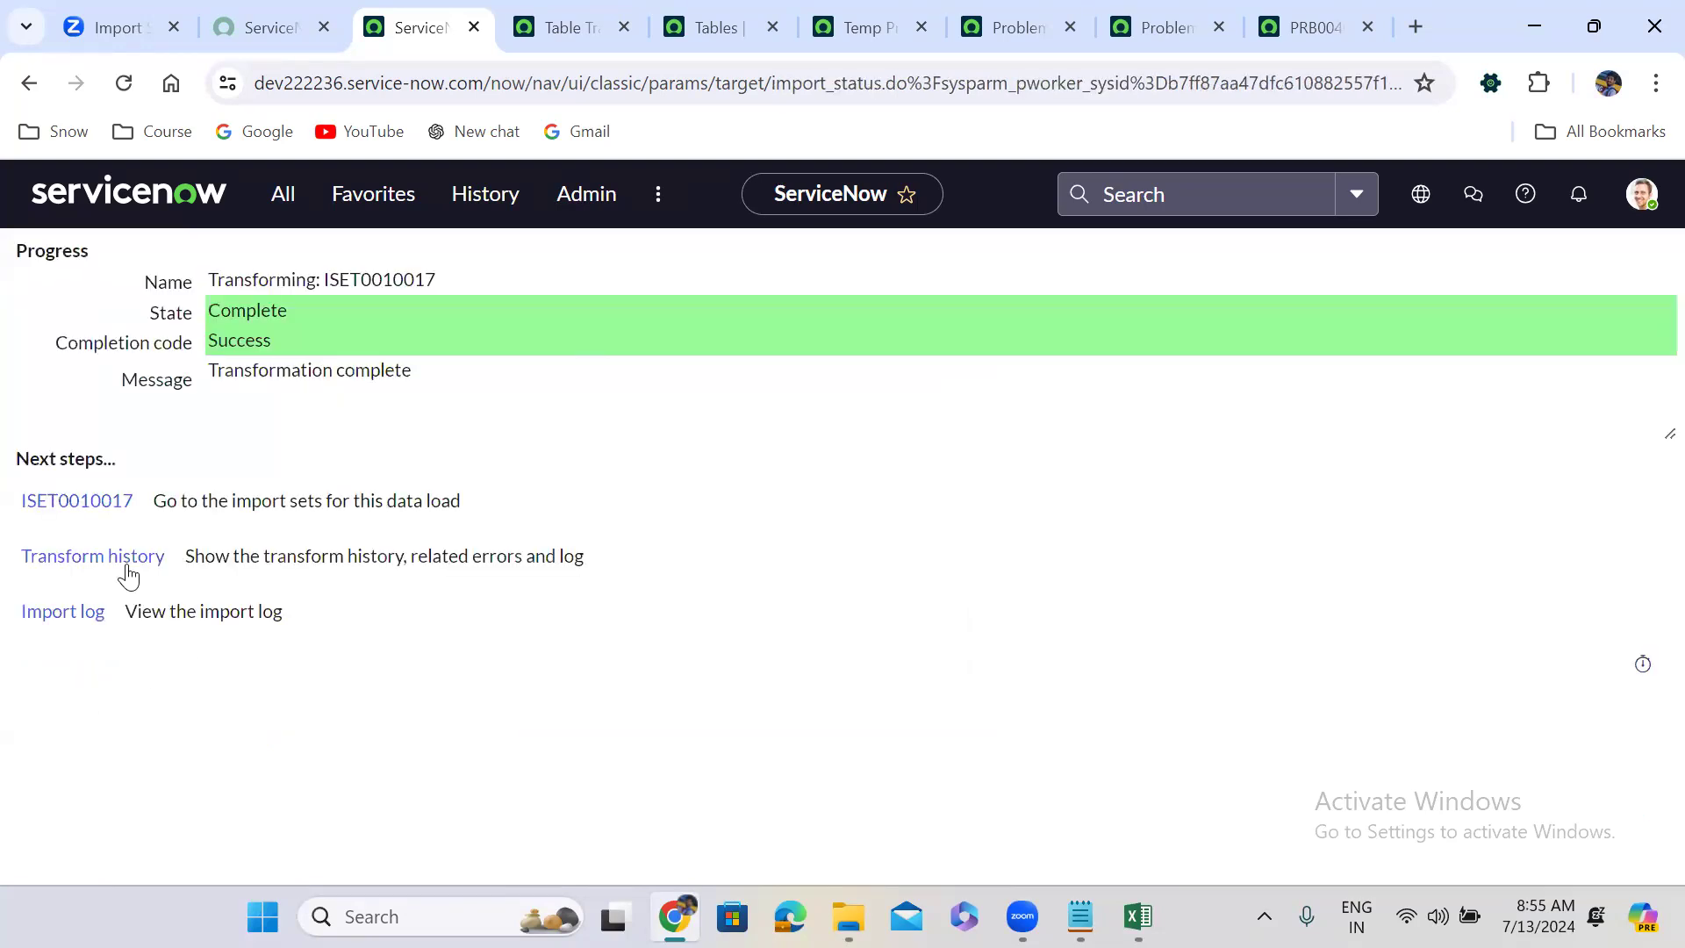
pyautogui.click(105, 560)
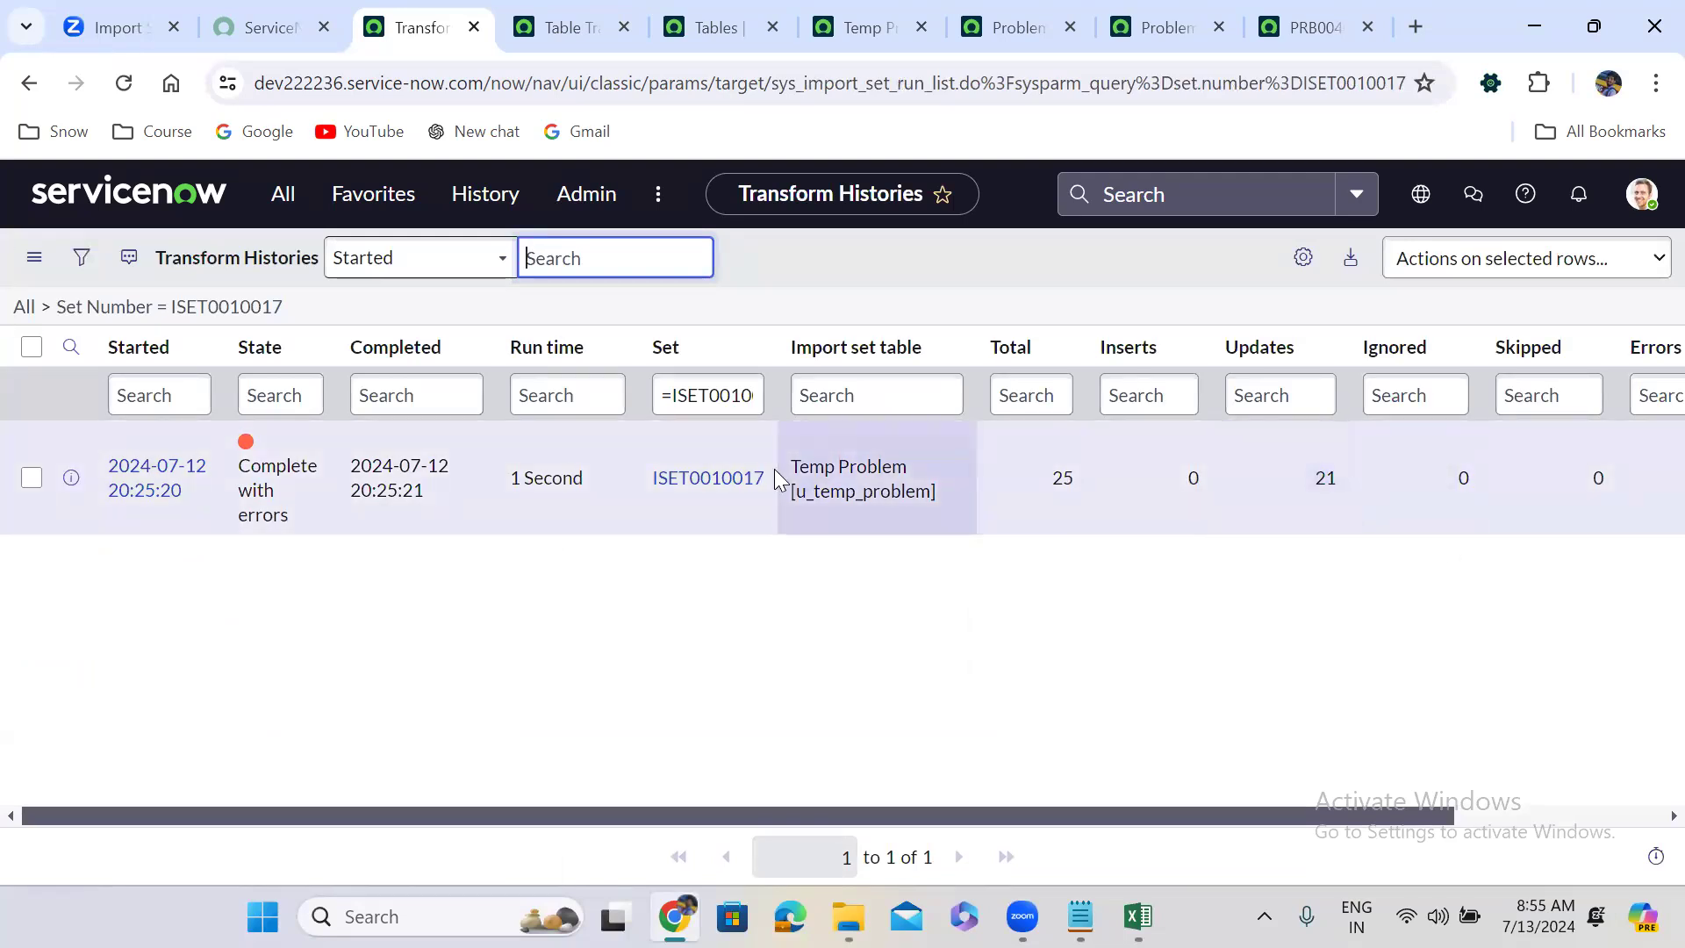
# Review import set ISET0010017's rows, then refresh the Problems list with the All breadcrumb.
pyautogui.click(718, 478)
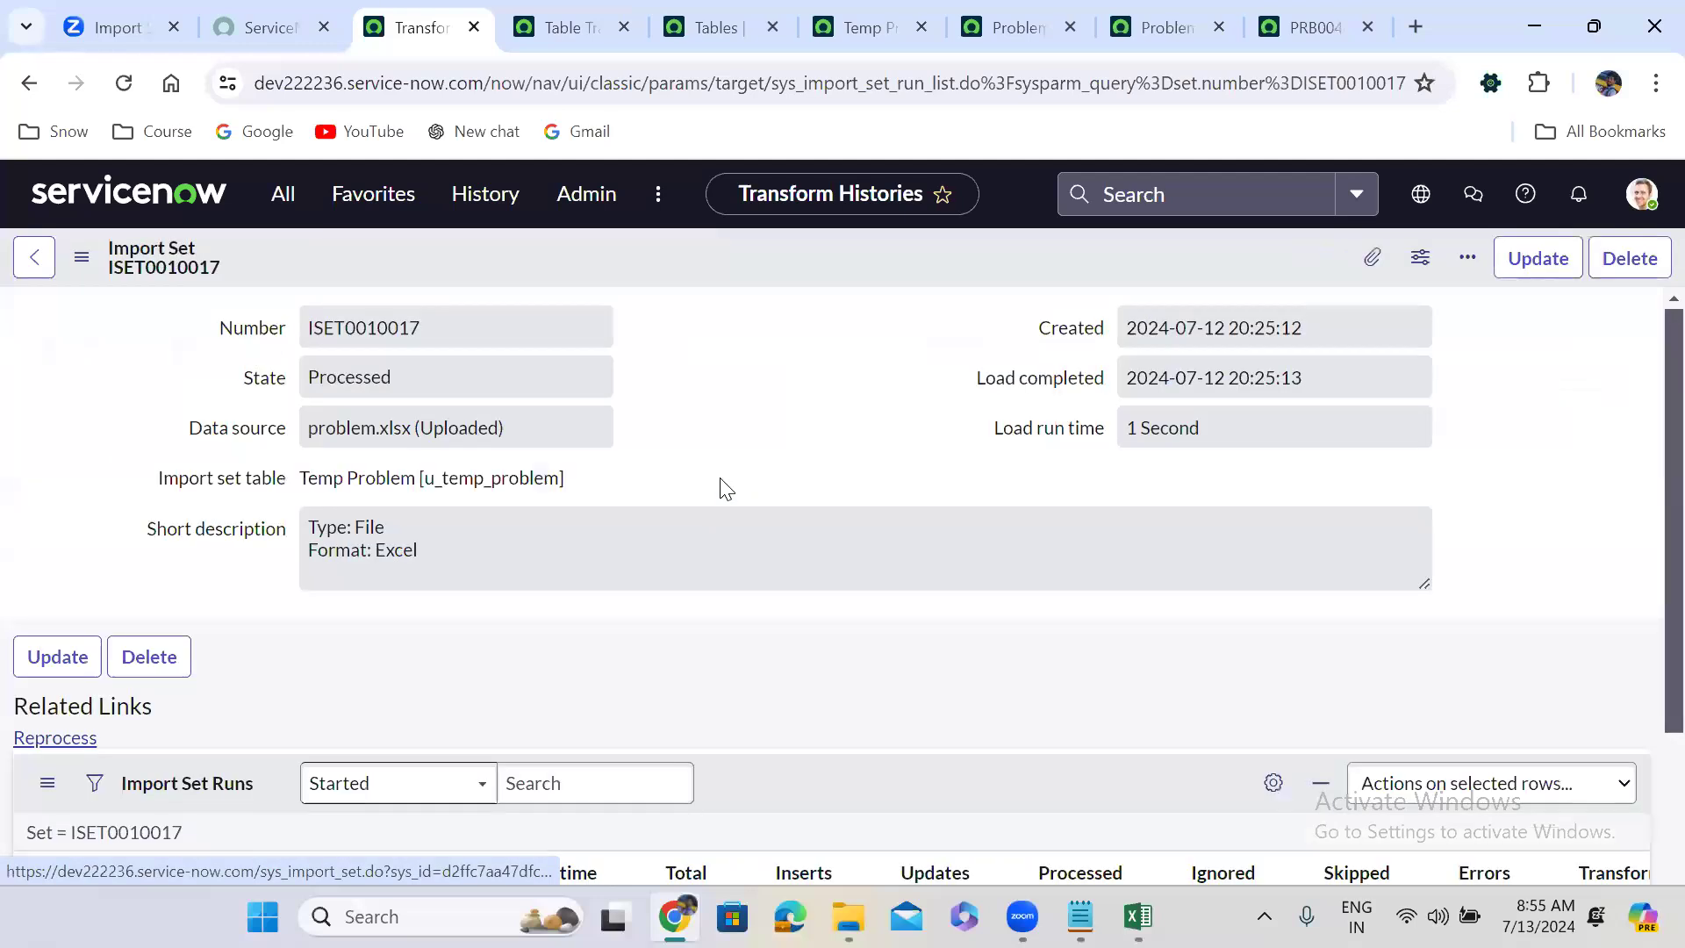
pyautogui.scroll(-1, 626, 670)
pyautogui.scroll(-7, 626, 670)
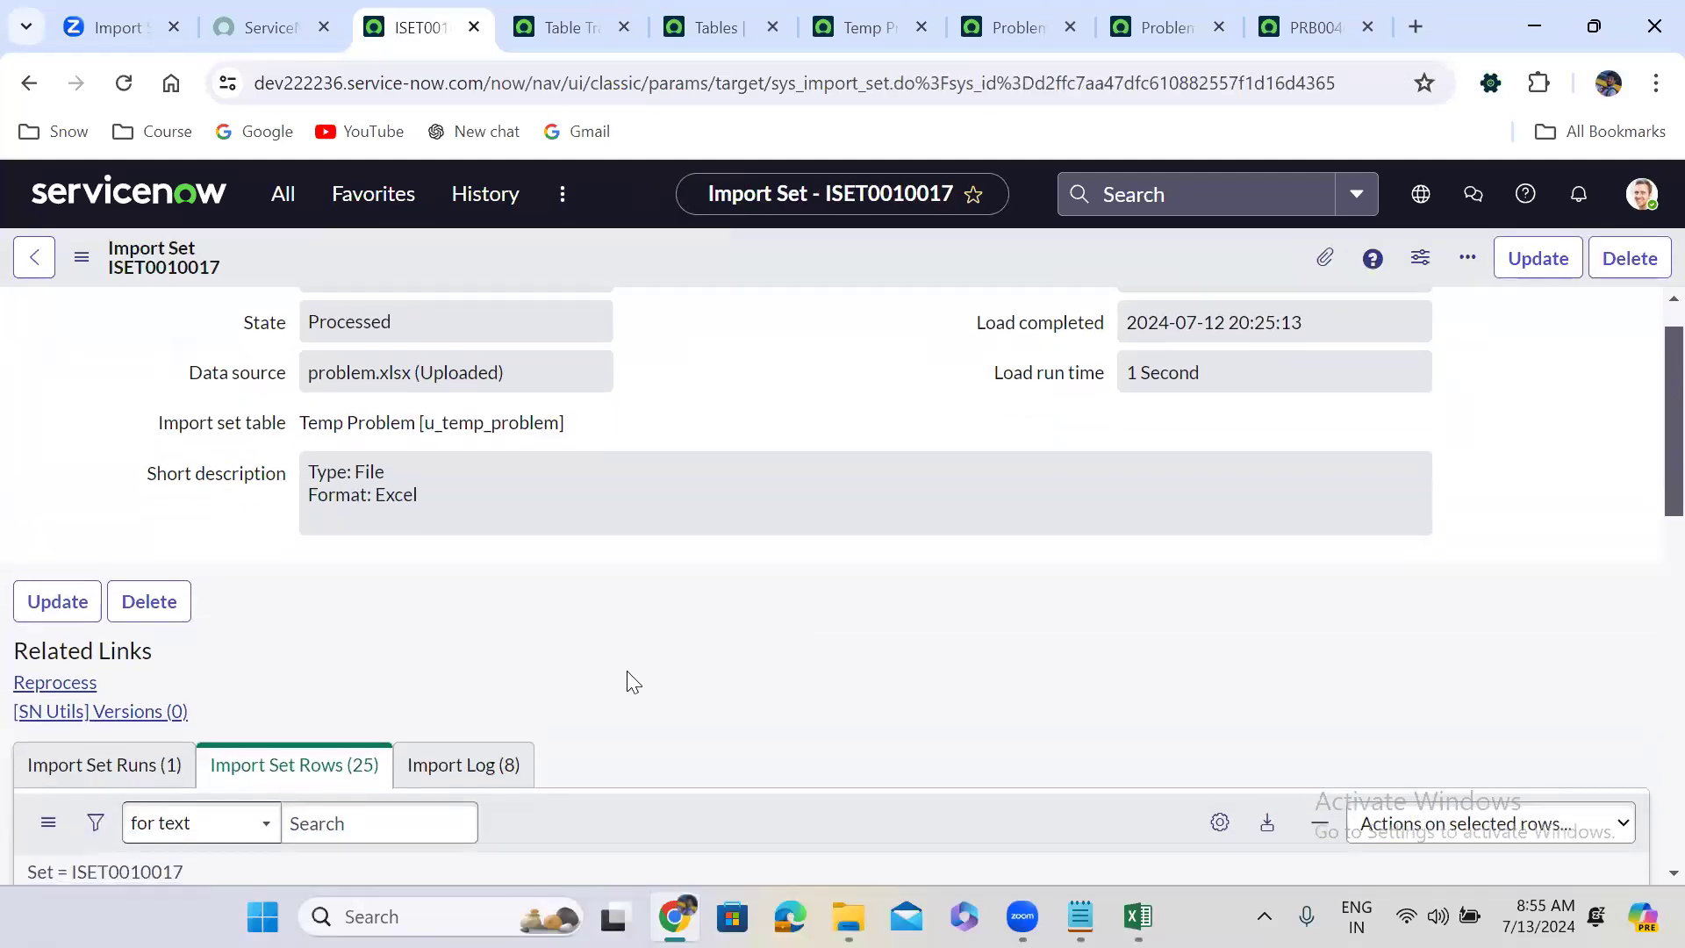
pyautogui.scroll(2, 627, 670)
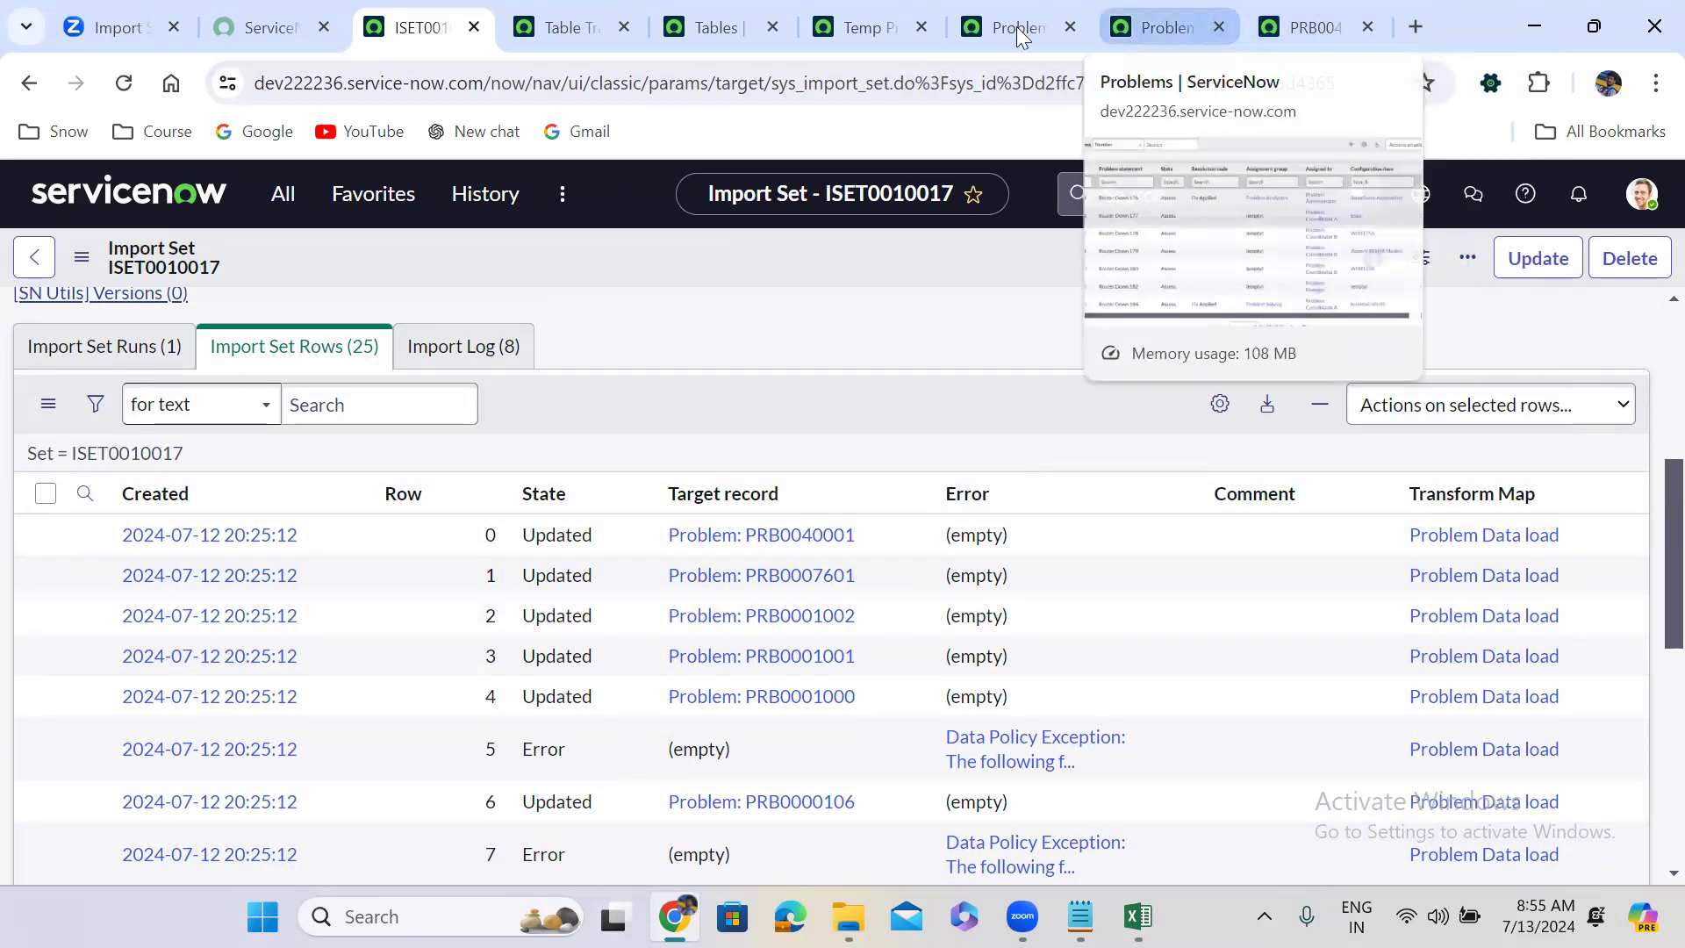
pyautogui.click(1168, 27)
pyautogui.click(23, 238)
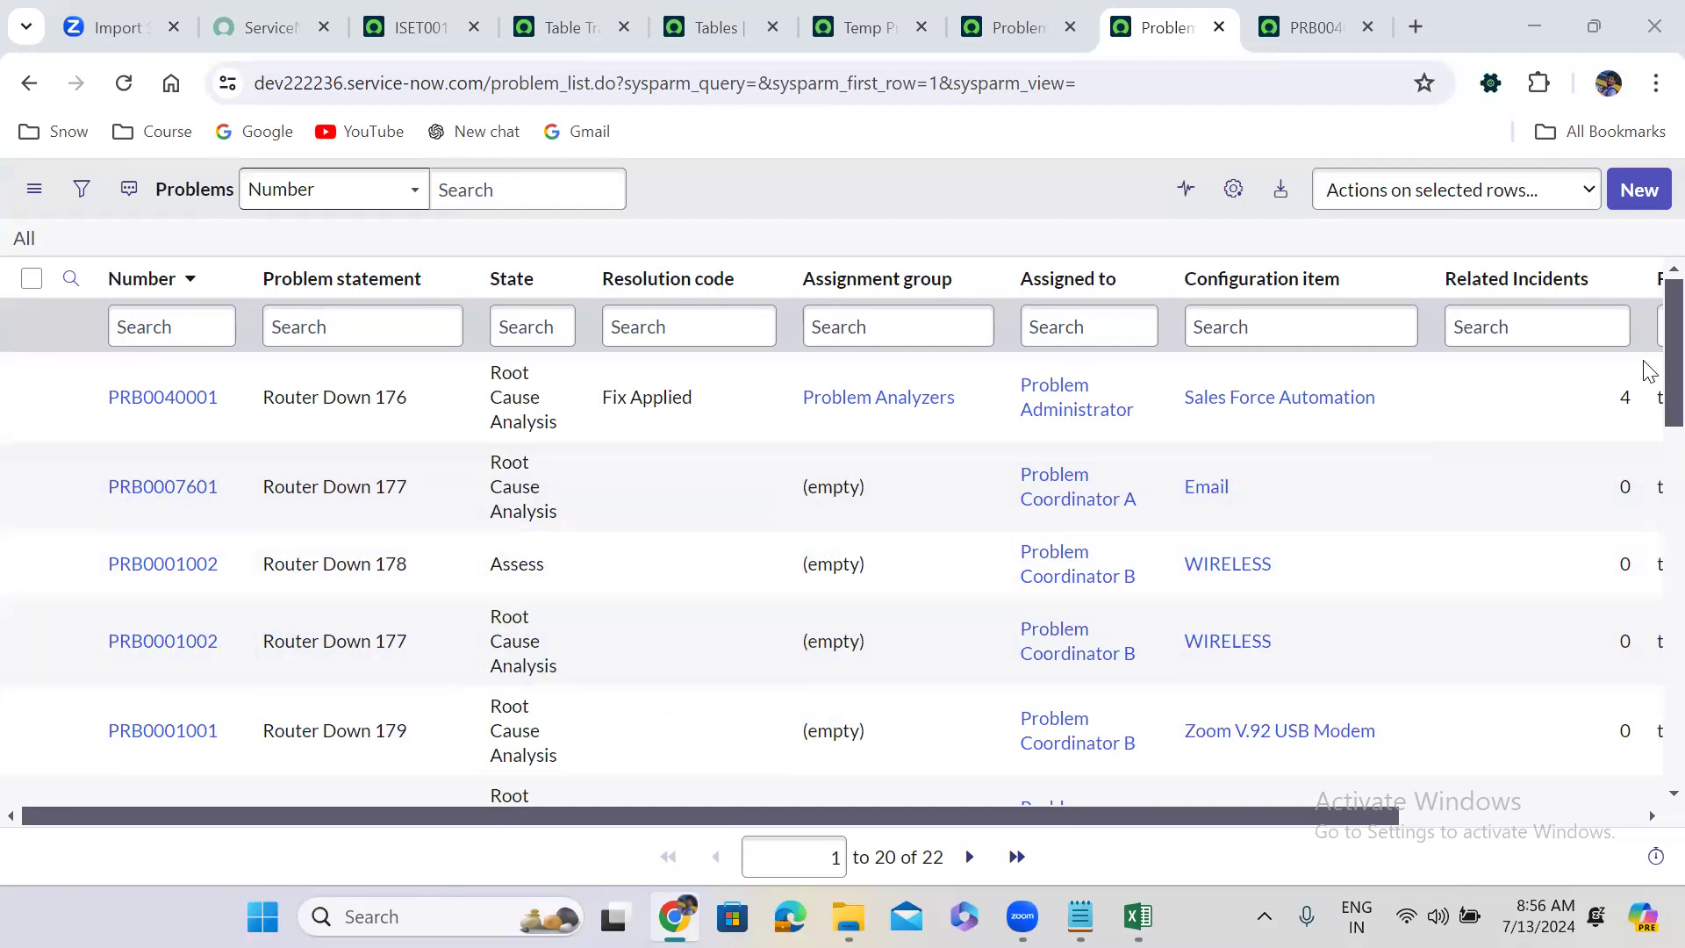
pyautogui.scroll(-2, 1648, 395)
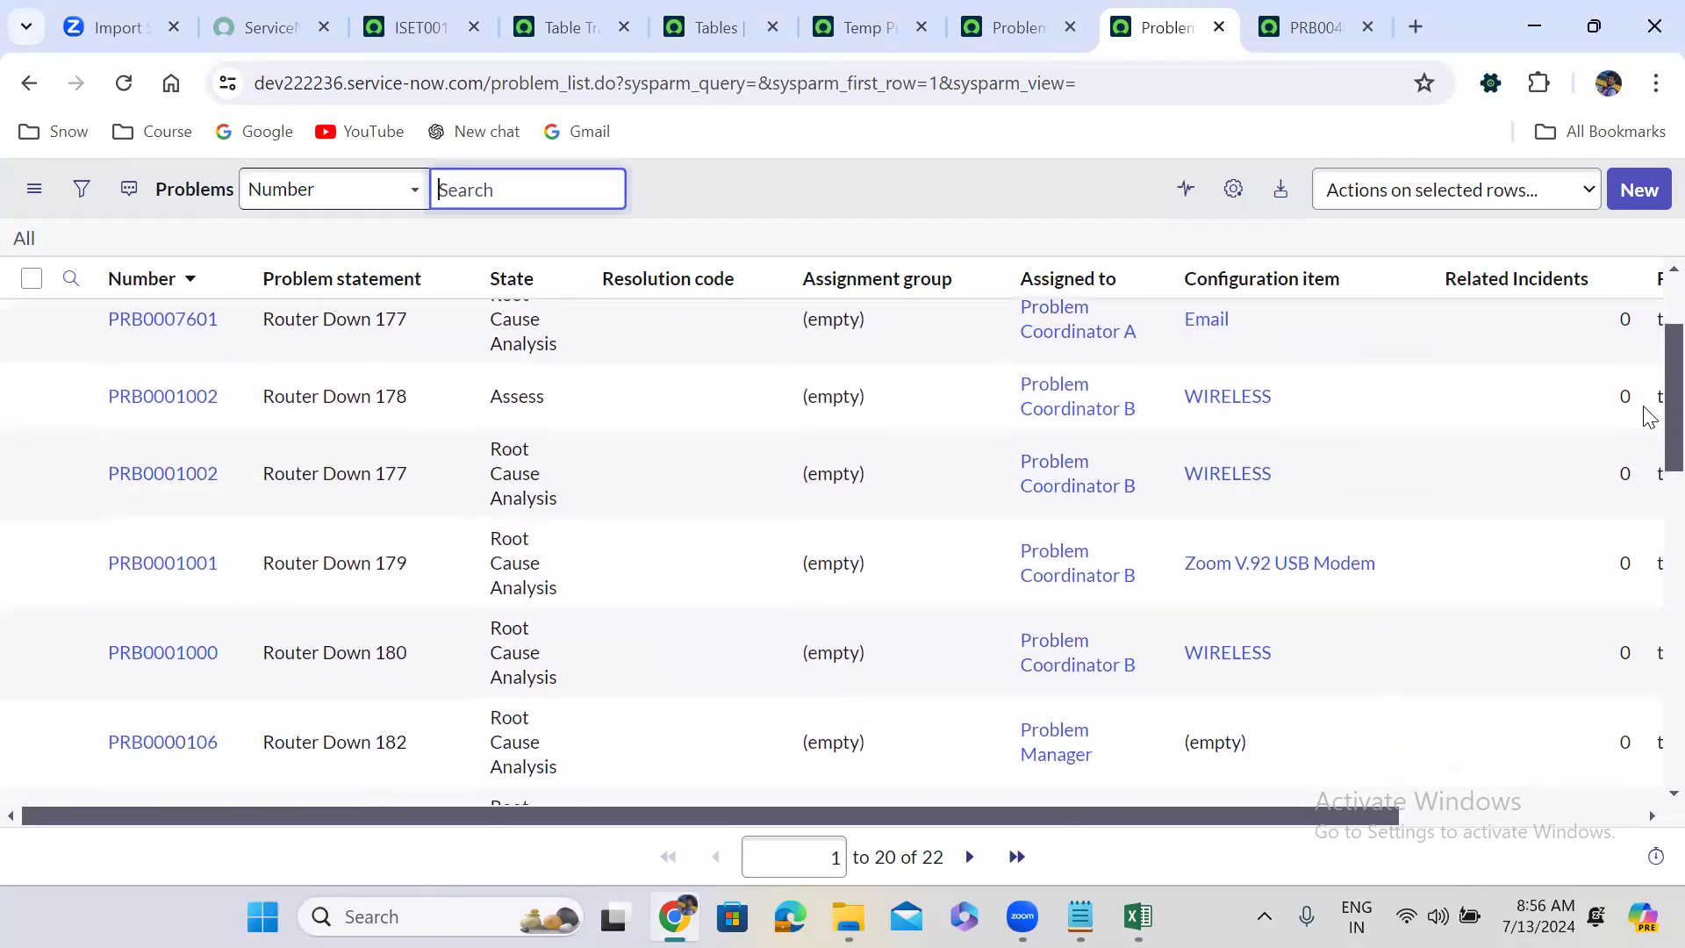
pyautogui.scroll(3, 1648, 412)
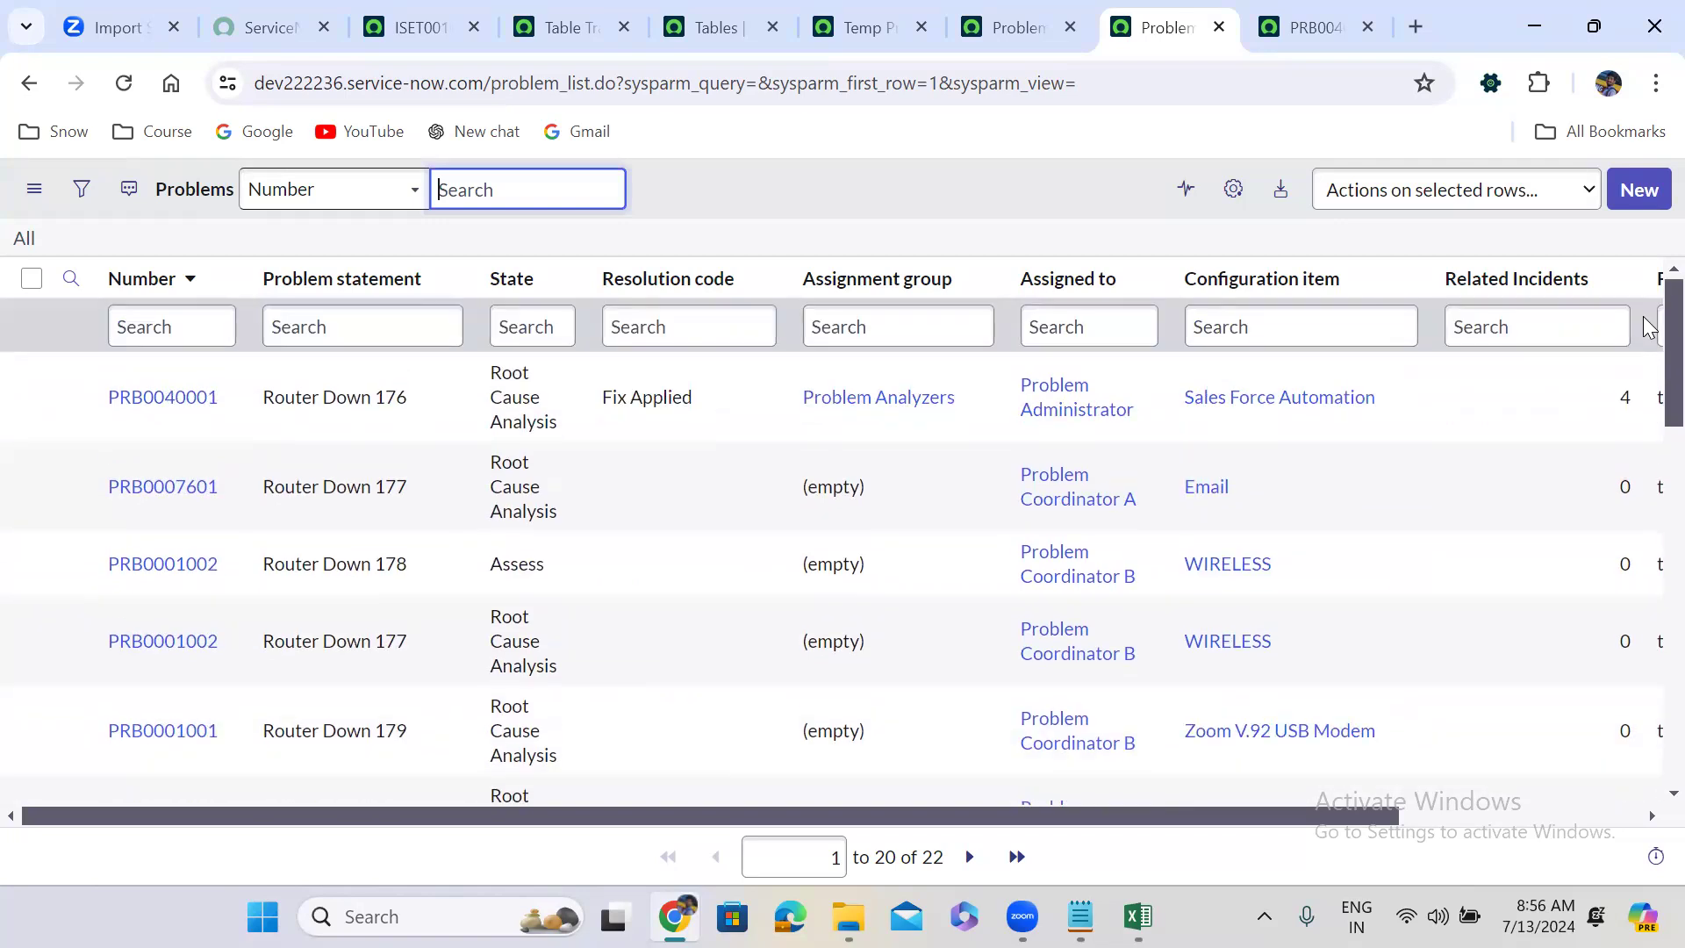
pyautogui.scroll(-3, 1649, 390)
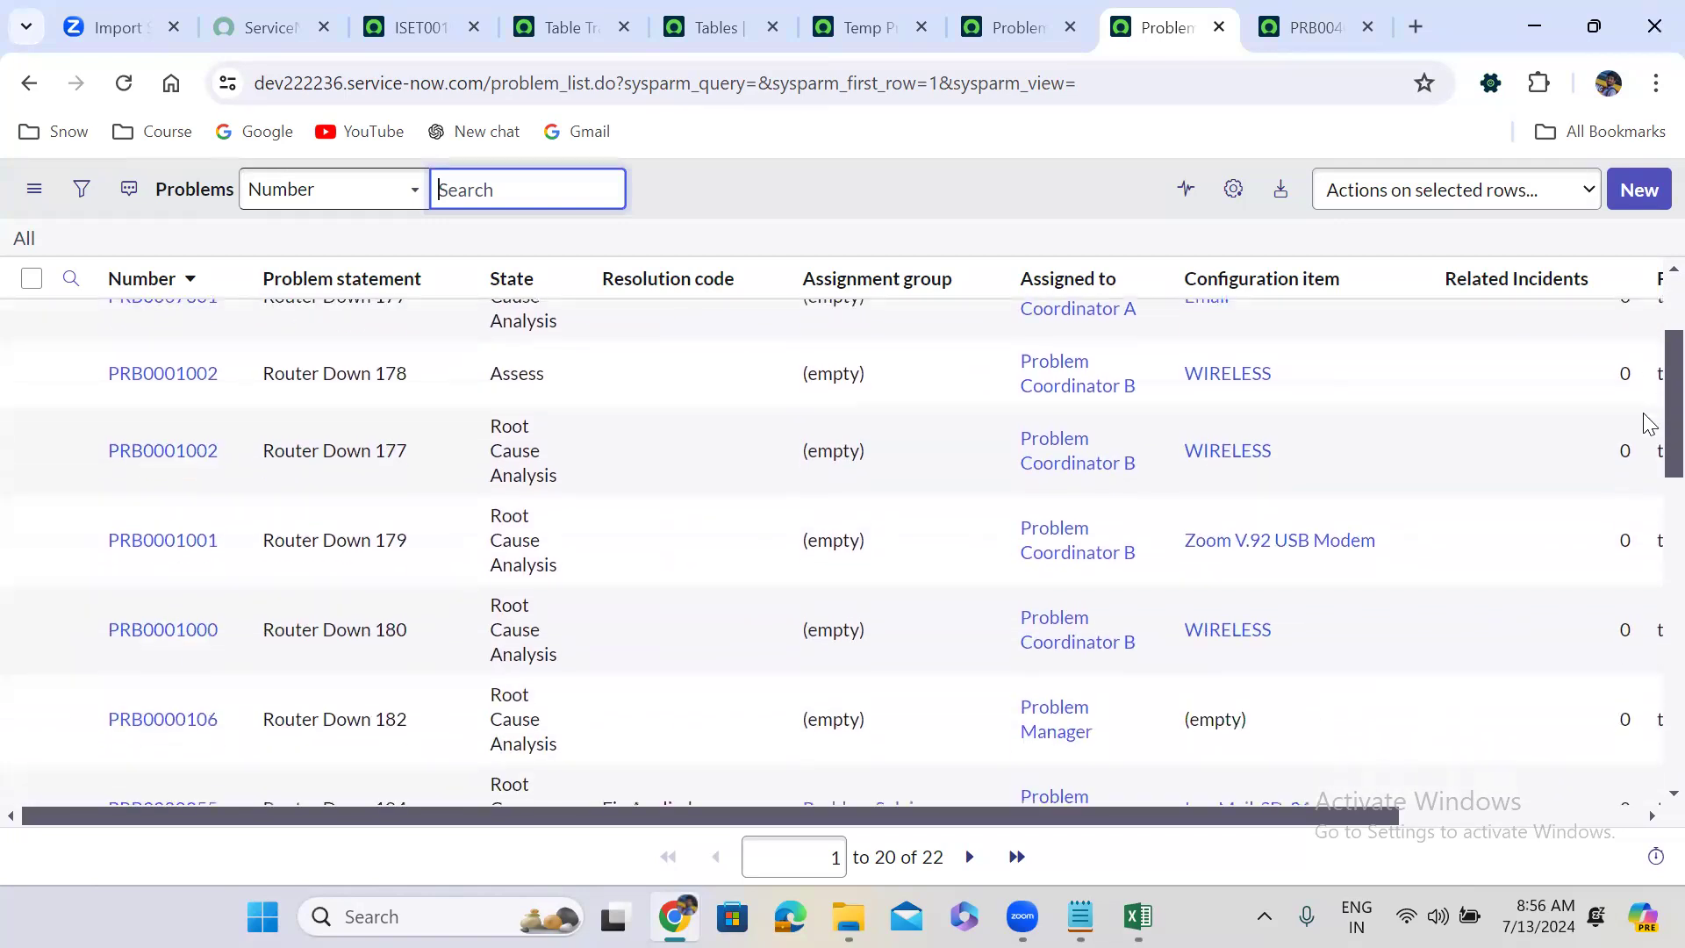
pyautogui.scroll(3, 1649, 393)
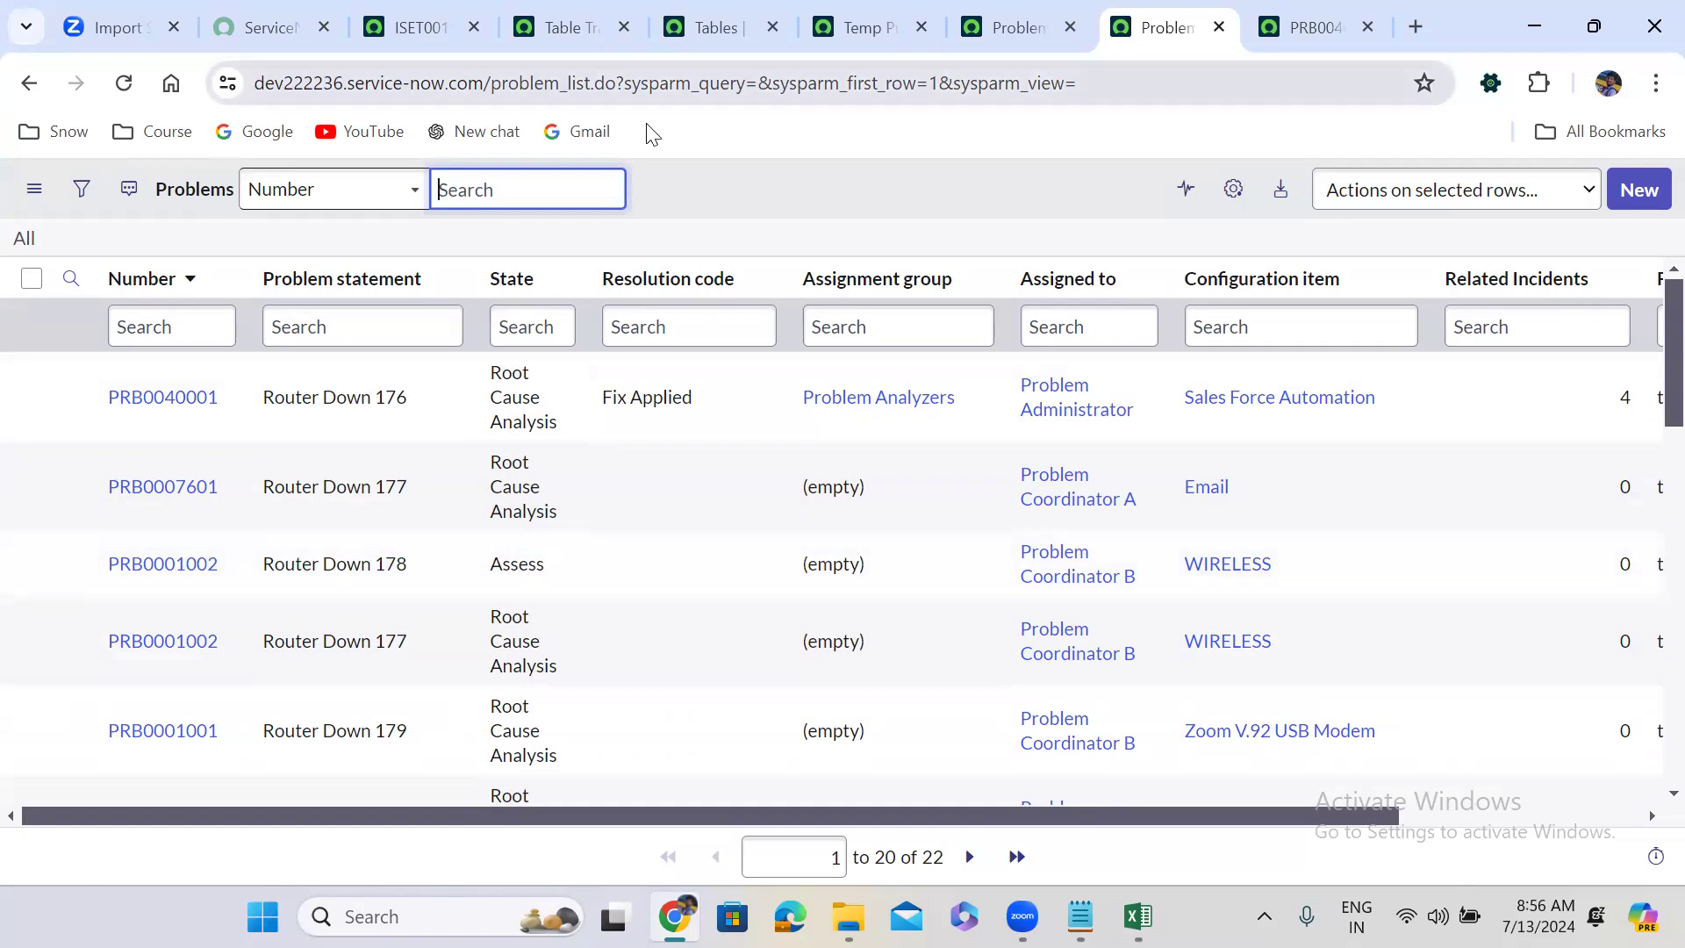
pyautogui.hotkey('alt', 'Tab')
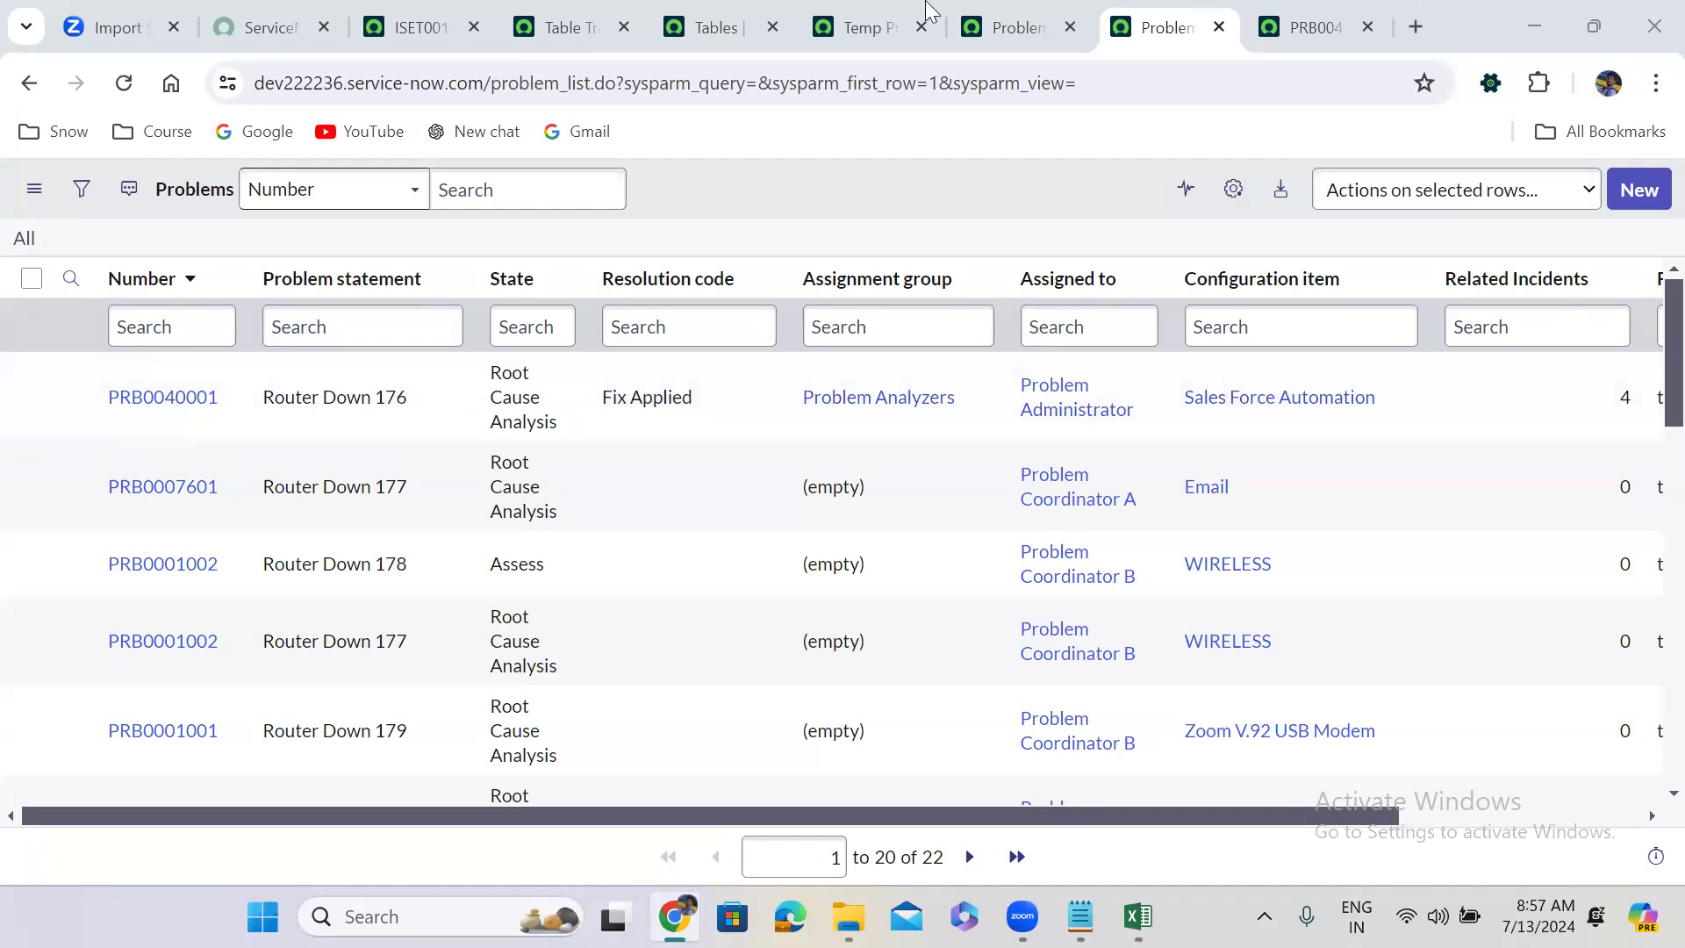
# Review the Temp Problems and Problems lists and the Problem Data load map's 10 field mappings.
pyautogui.click(878, 21)
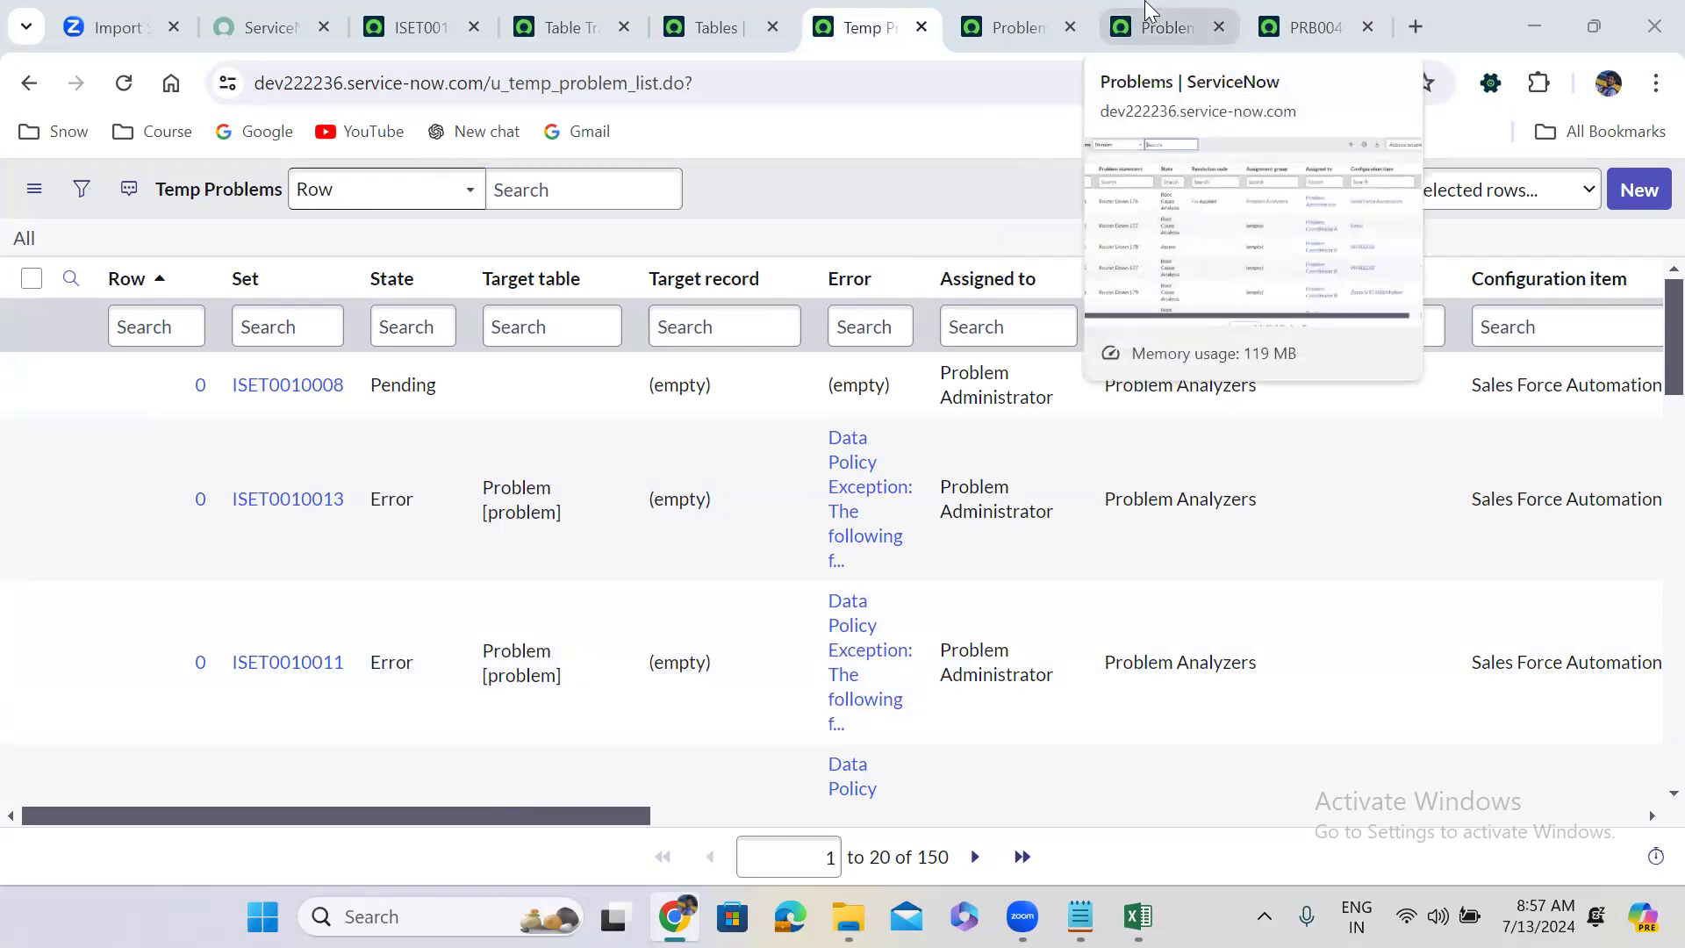
pyautogui.click(1147, 13)
pyautogui.click(893, 169)
pyautogui.click(992, 40)
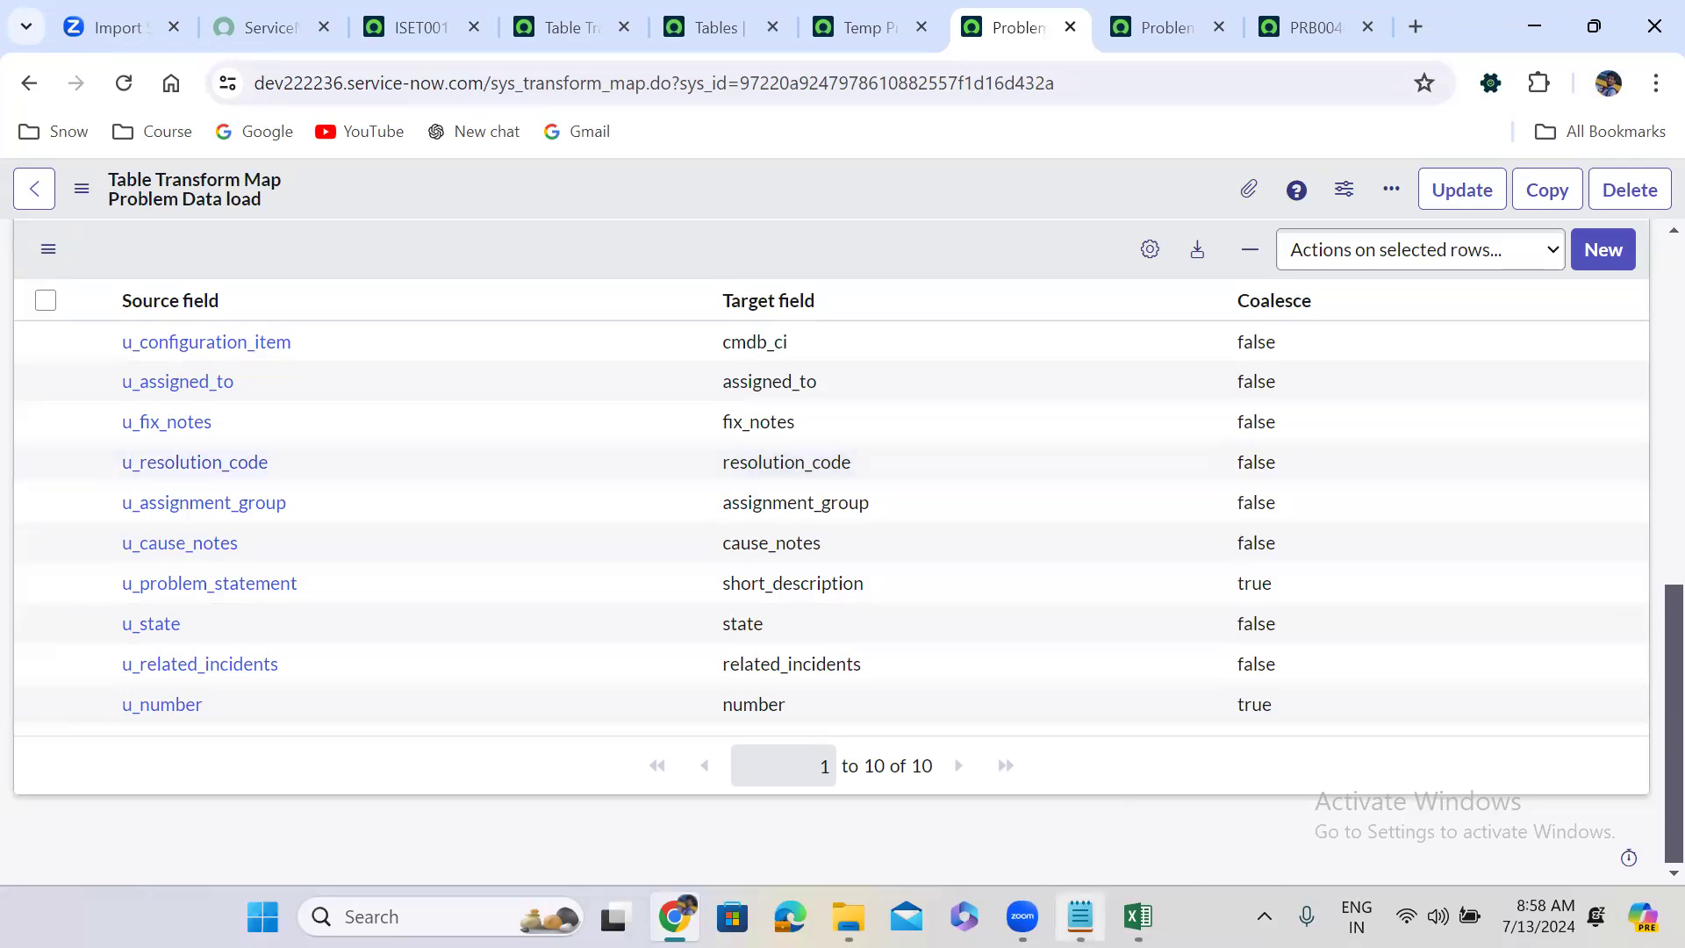
pyautogui.click(1137, 917)
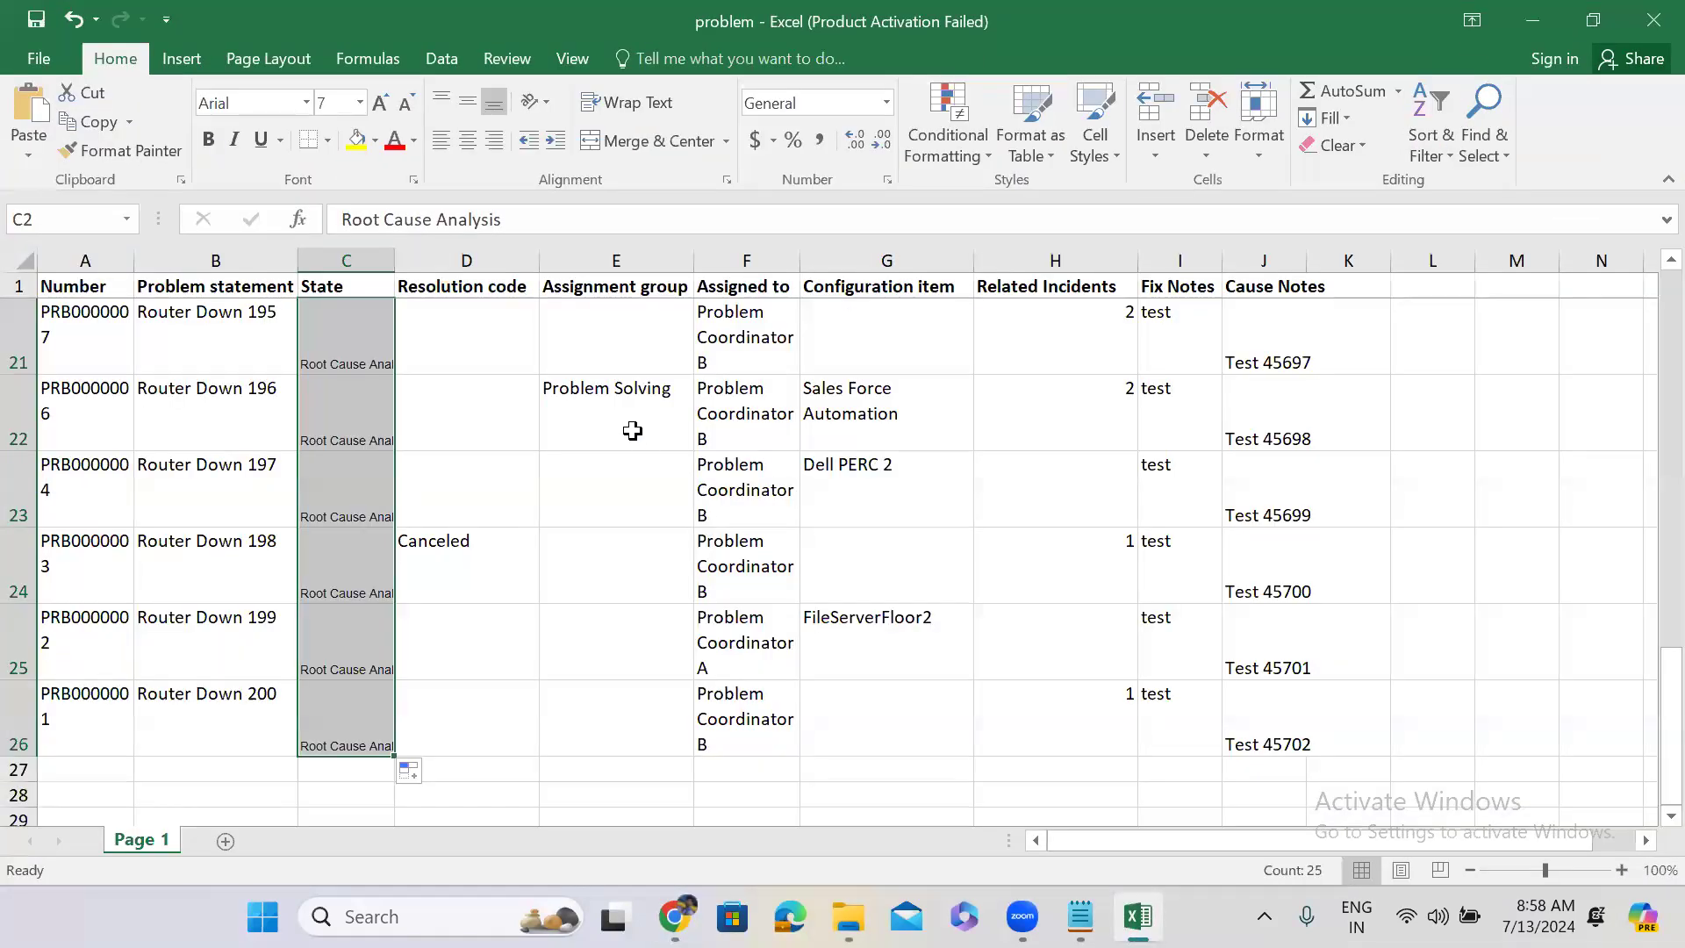
# Replace Problem Analyzers in E2 with ABC Group and fill it down to E6.
pyautogui.click(633, 428)
pyautogui.press('Up')
pyautogui.press('Up')
pyautogui.press('Up')
pyautogui.press('Up')
pyautogui.press('Up')
pyautogui.press('Up')
pyautogui.press('Up')
pyautogui.press('Up')
pyautogui.press('Up')
pyautogui.press('Up')
pyautogui.press('Up')
pyautogui.press('Up')
pyautogui.press('Up')
pyautogui.press('Up')
pyautogui.press('Up')
pyautogui.press('Up')
pyautogui.press('Up')
pyautogui.press('Up')
pyautogui.press('Up')
pyautogui.press('Up')
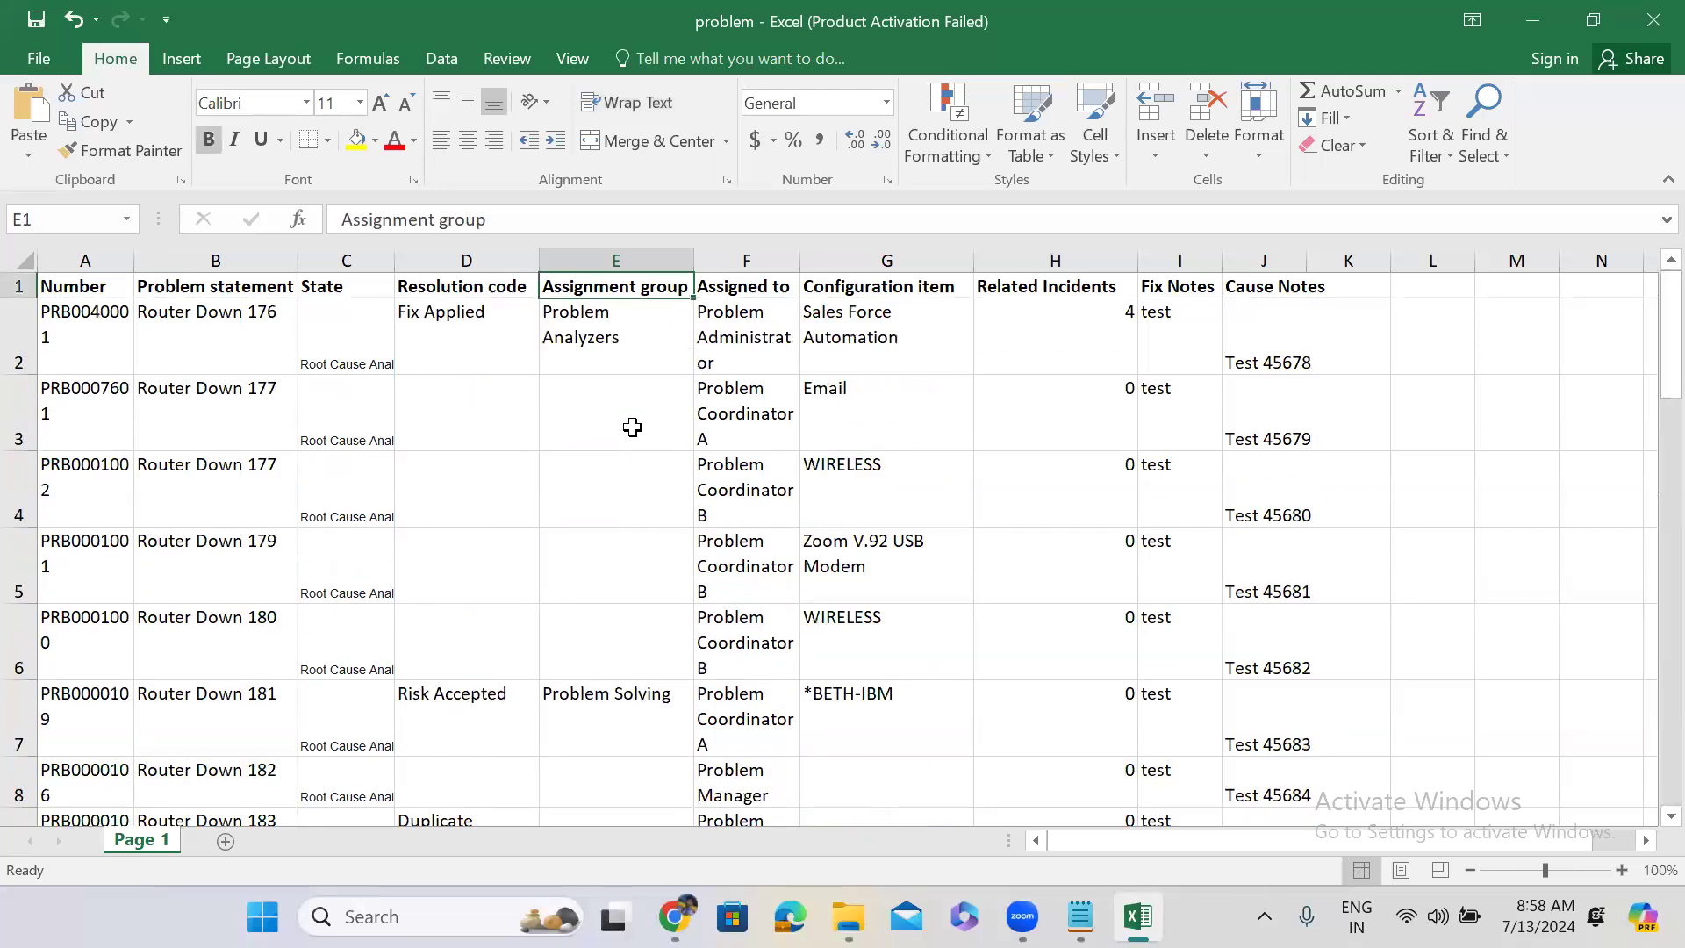
pyautogui.click(601, 319)
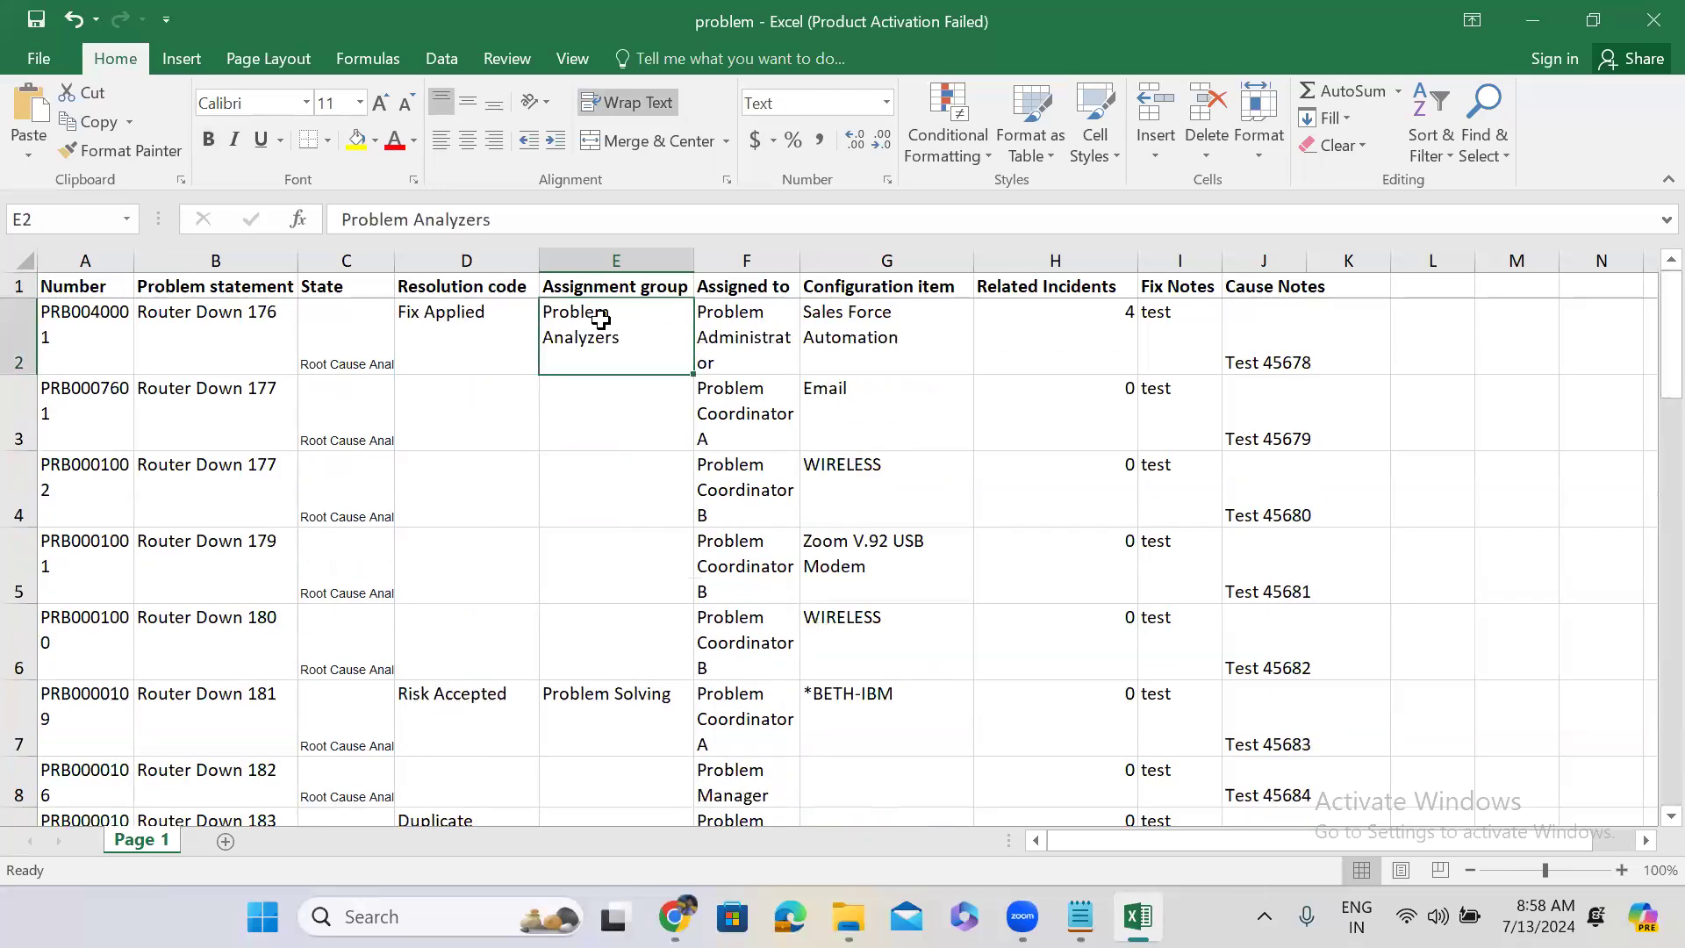
pyautogui.doubleClick(544, 312)
pyautogui.moveTo(544, 311); pyautogui.dragTo(720, 309)
pyautogui.write('ABC Gr')
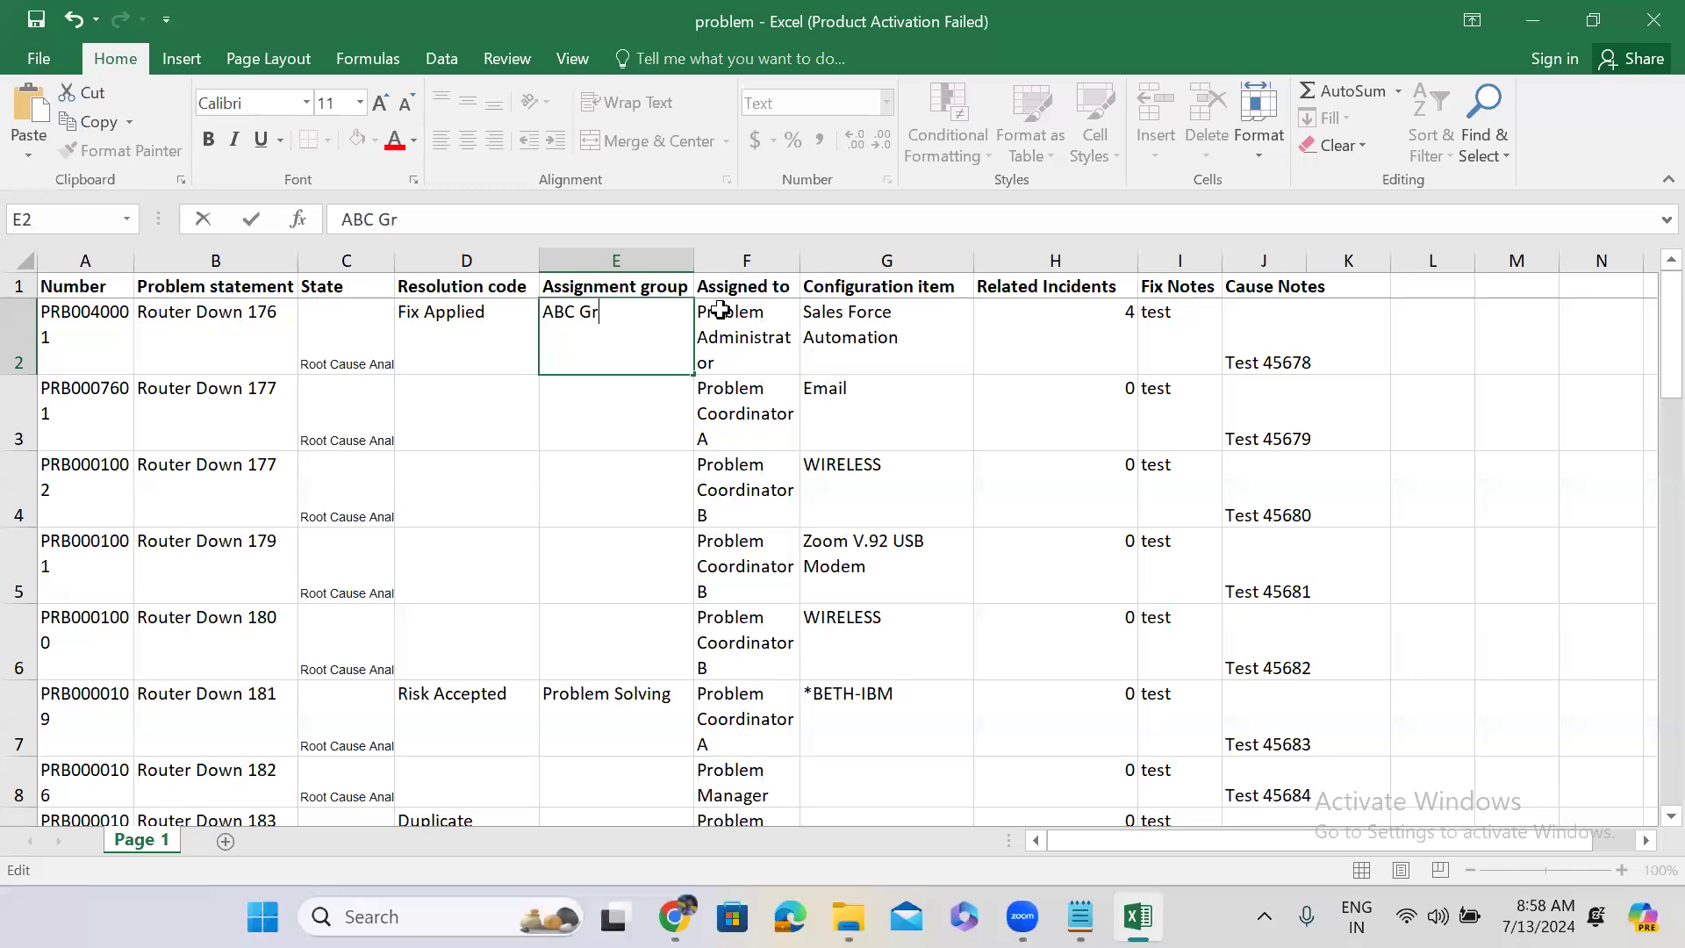
pyautogui.write('oup')
pyautogui.click(647, 406)
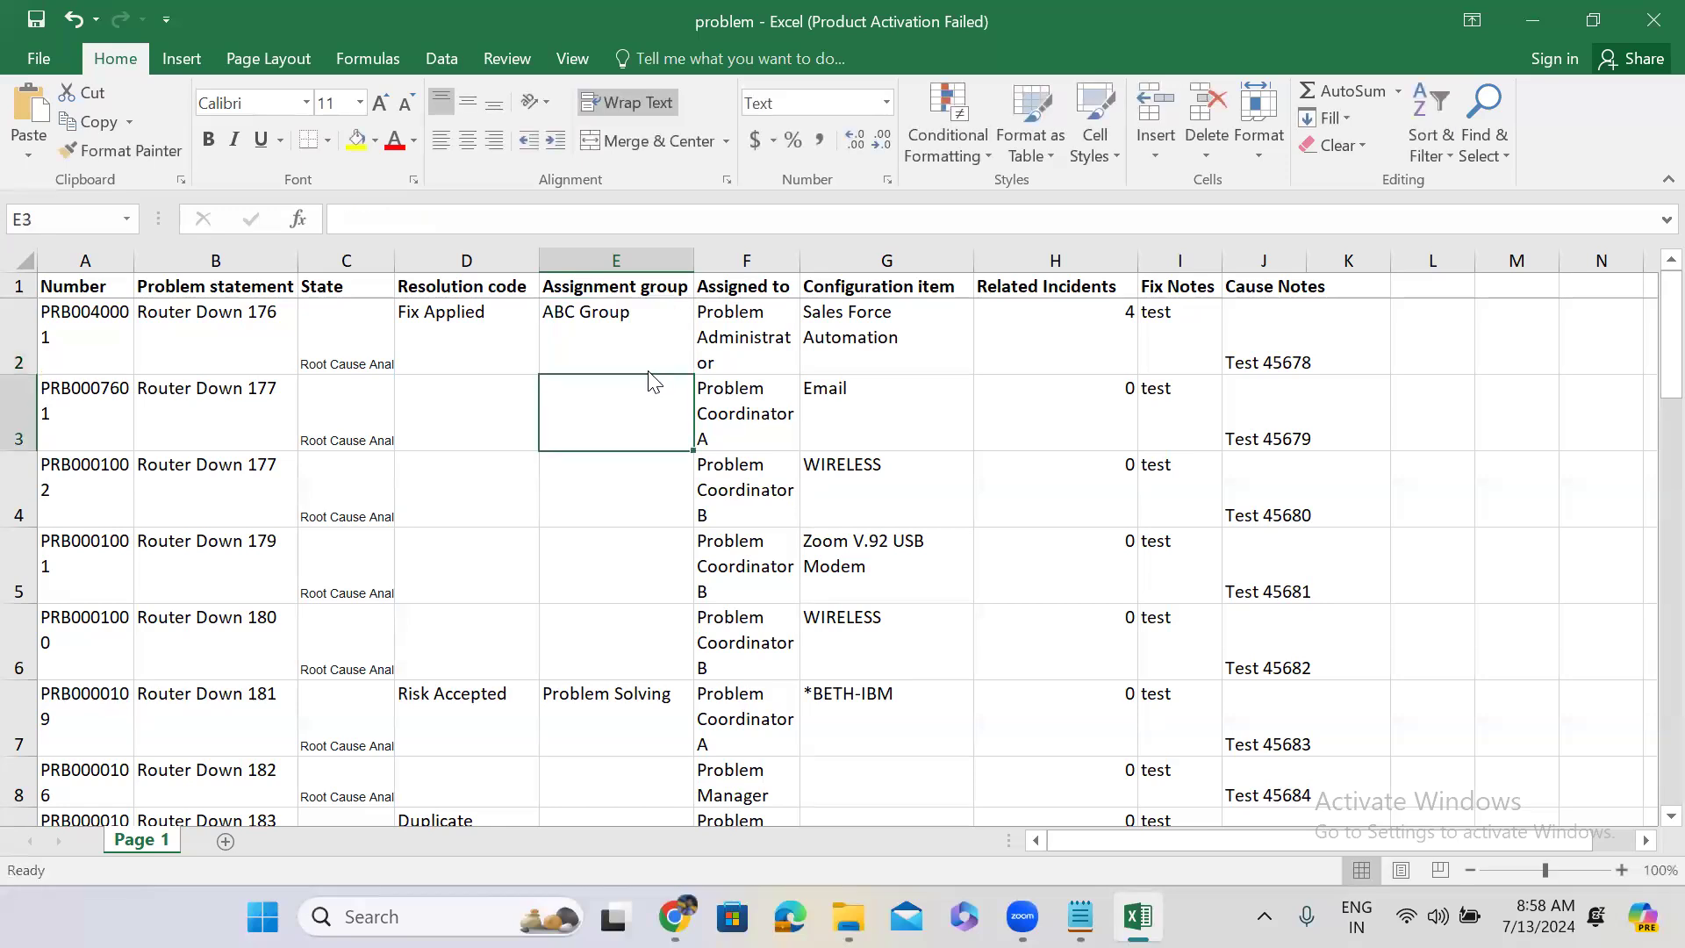
pyautogui.click(647, 355)
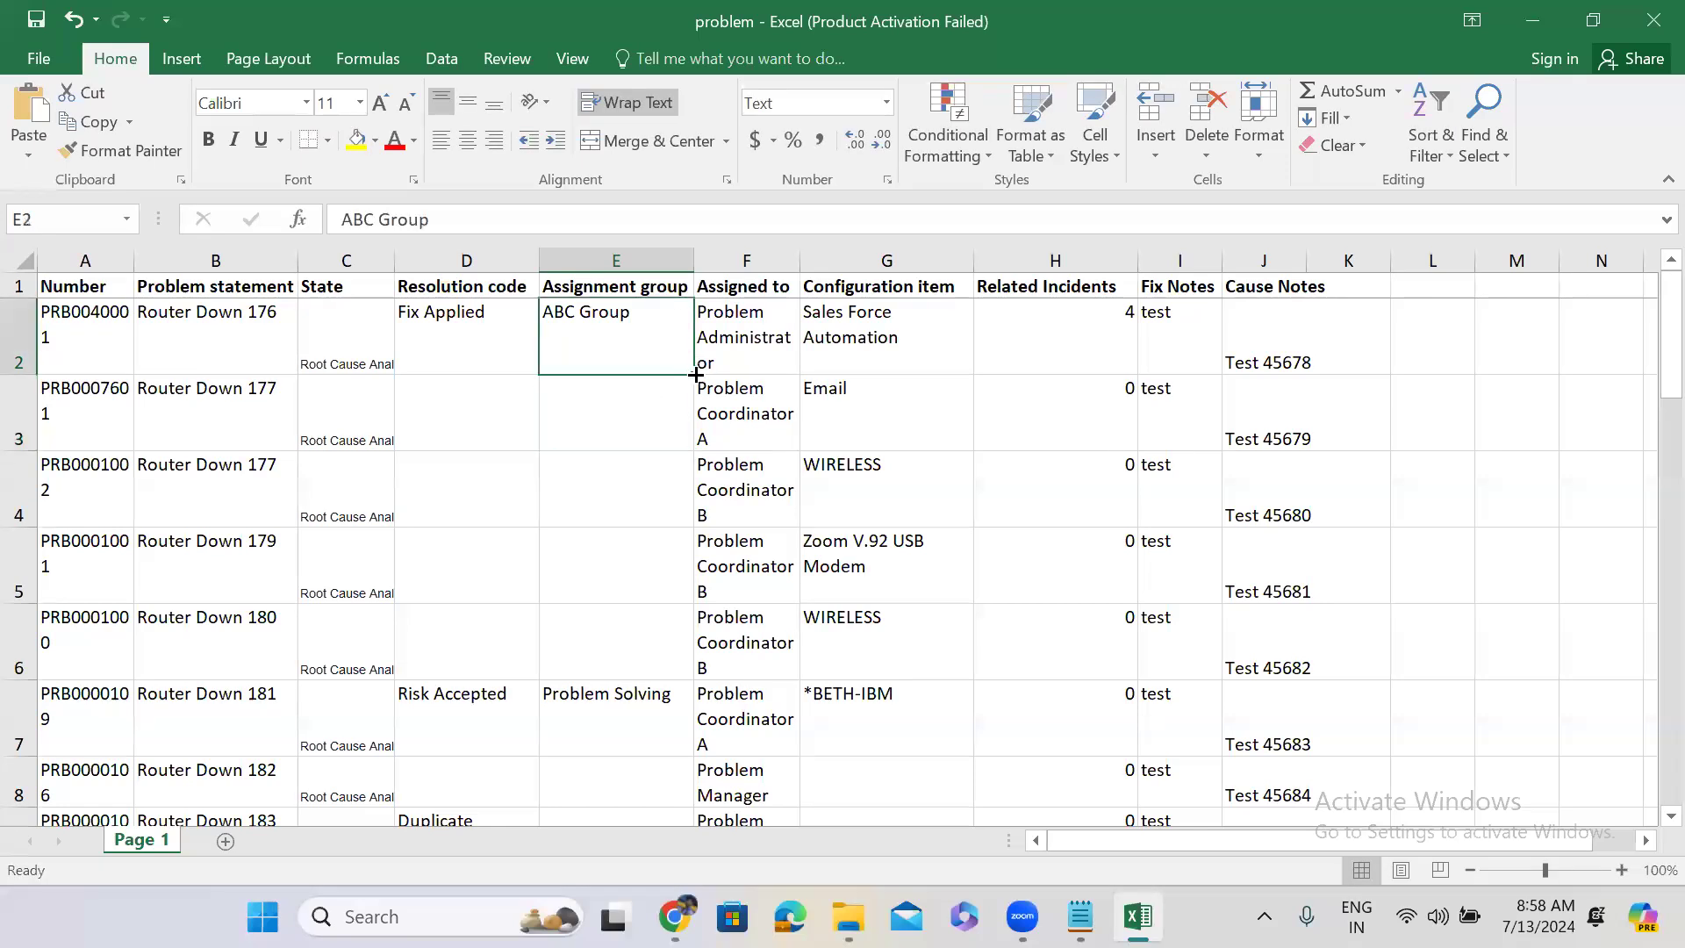
pyautogui.moveTo(693, 375); pyautogui.dragTo(678, 652)
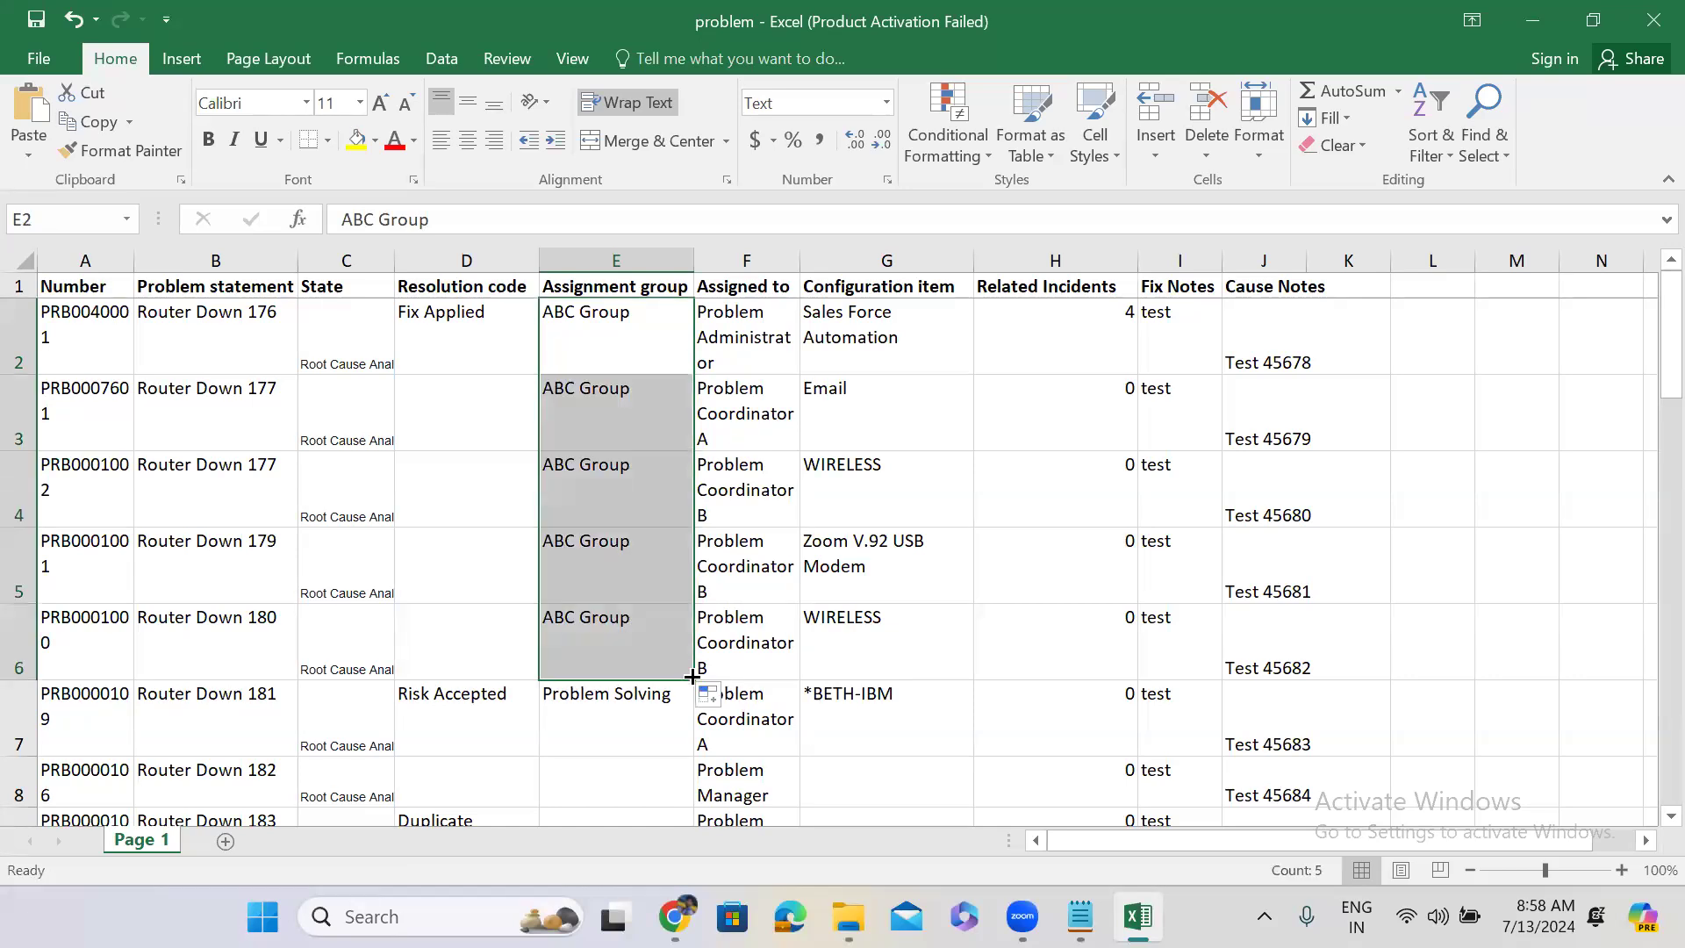
# Copy ABC Group into E8, fill it down to E26, and save the workbook.
pyautogui.click(598, 784)
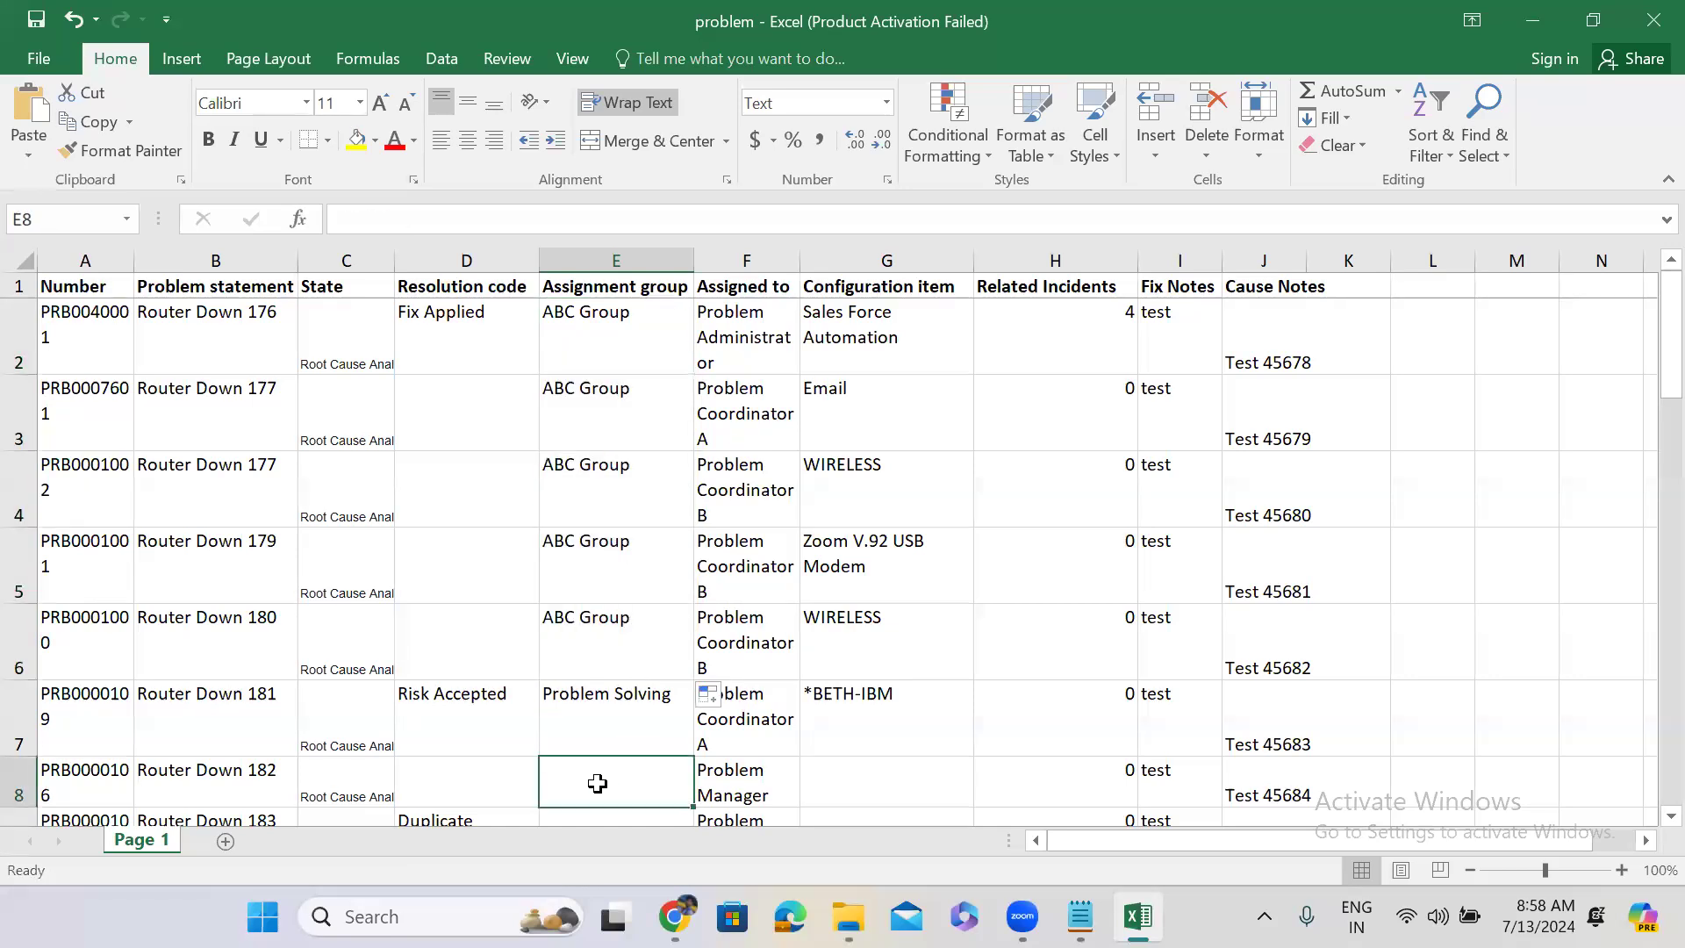
pyautogui.click(635, 632)
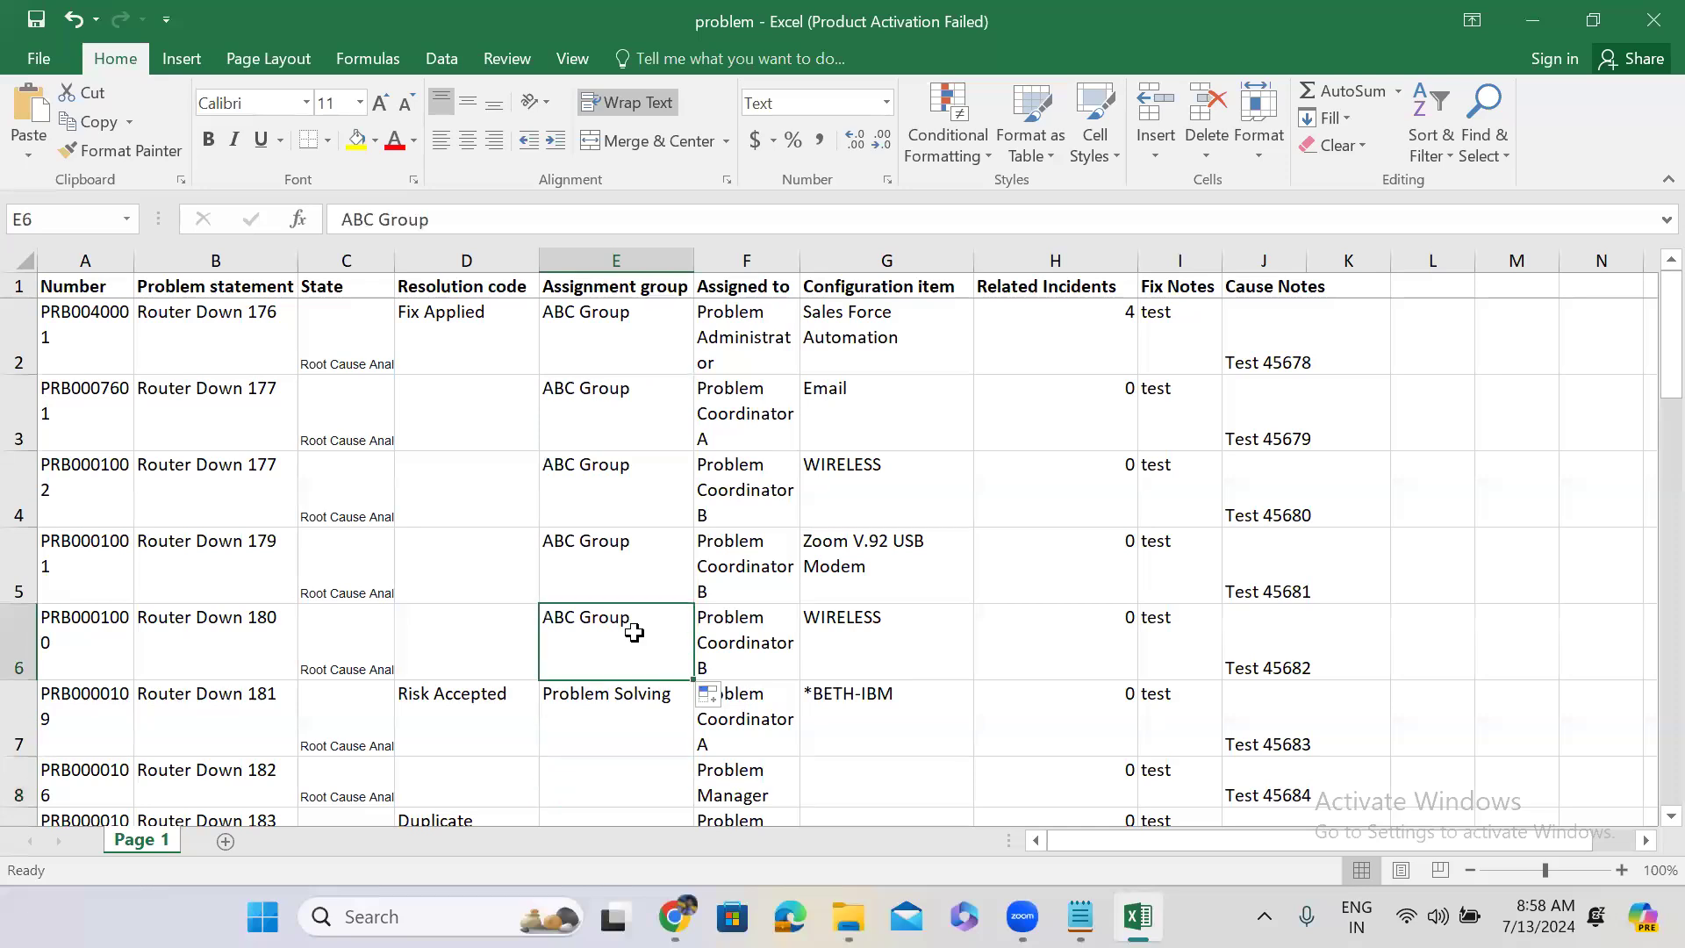
pyautogui.hotkey('ctrl', 'c')
pyautogui.click(600, 765)
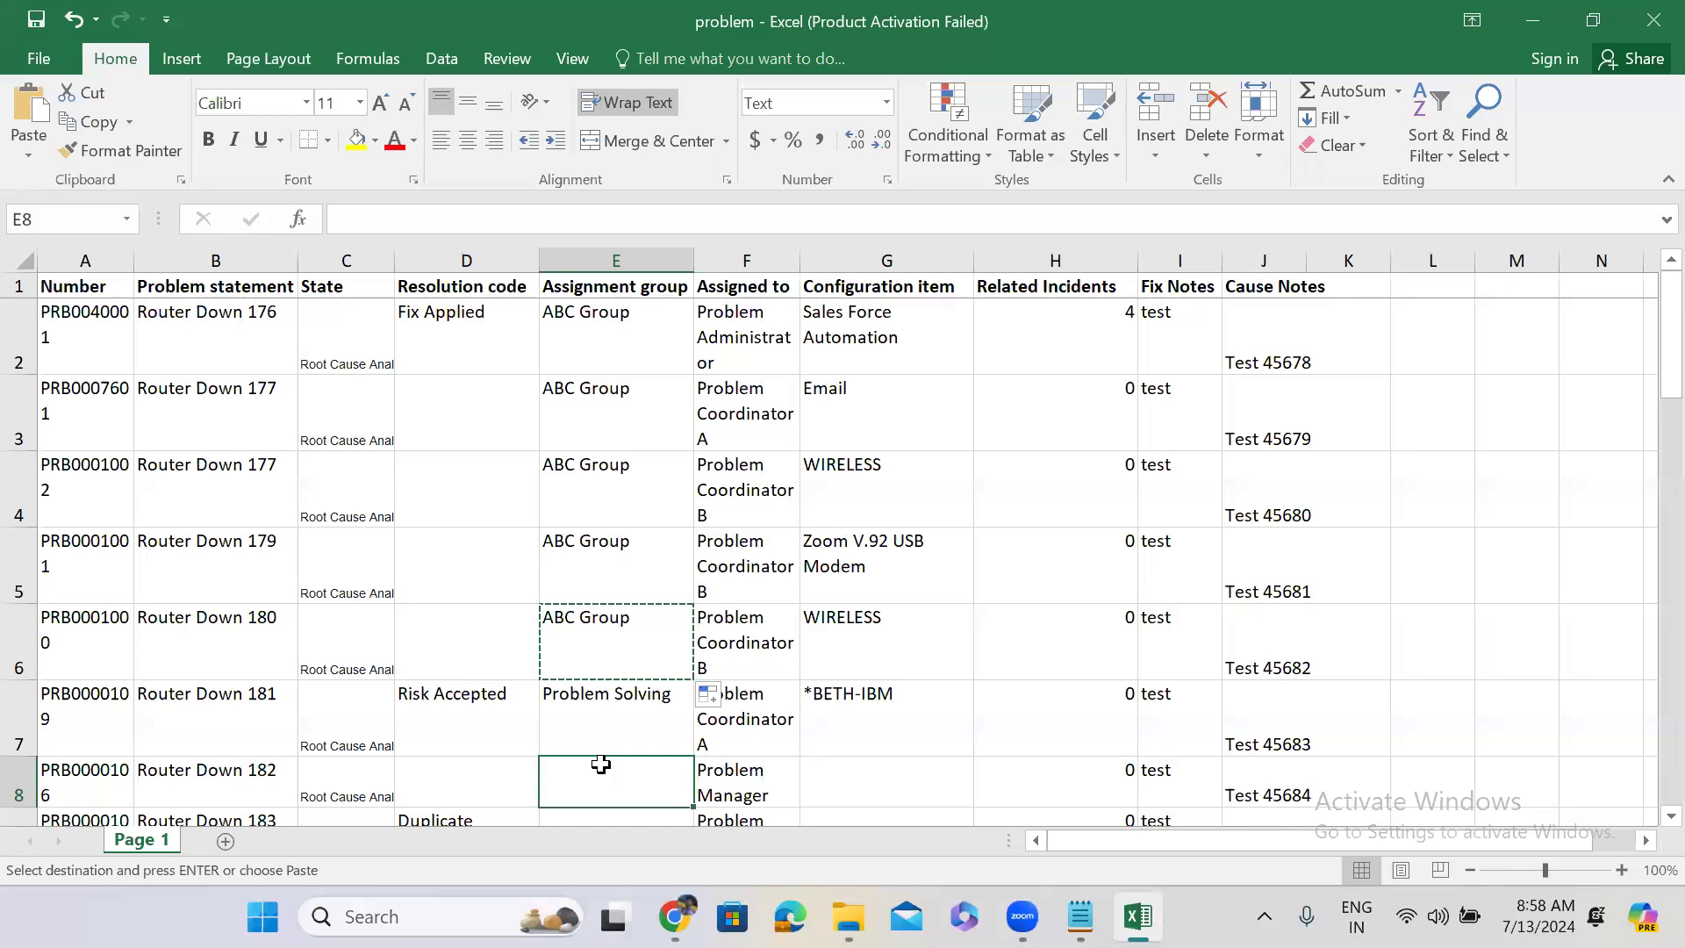
pyautogui.hotkey('ctrl', 'v')
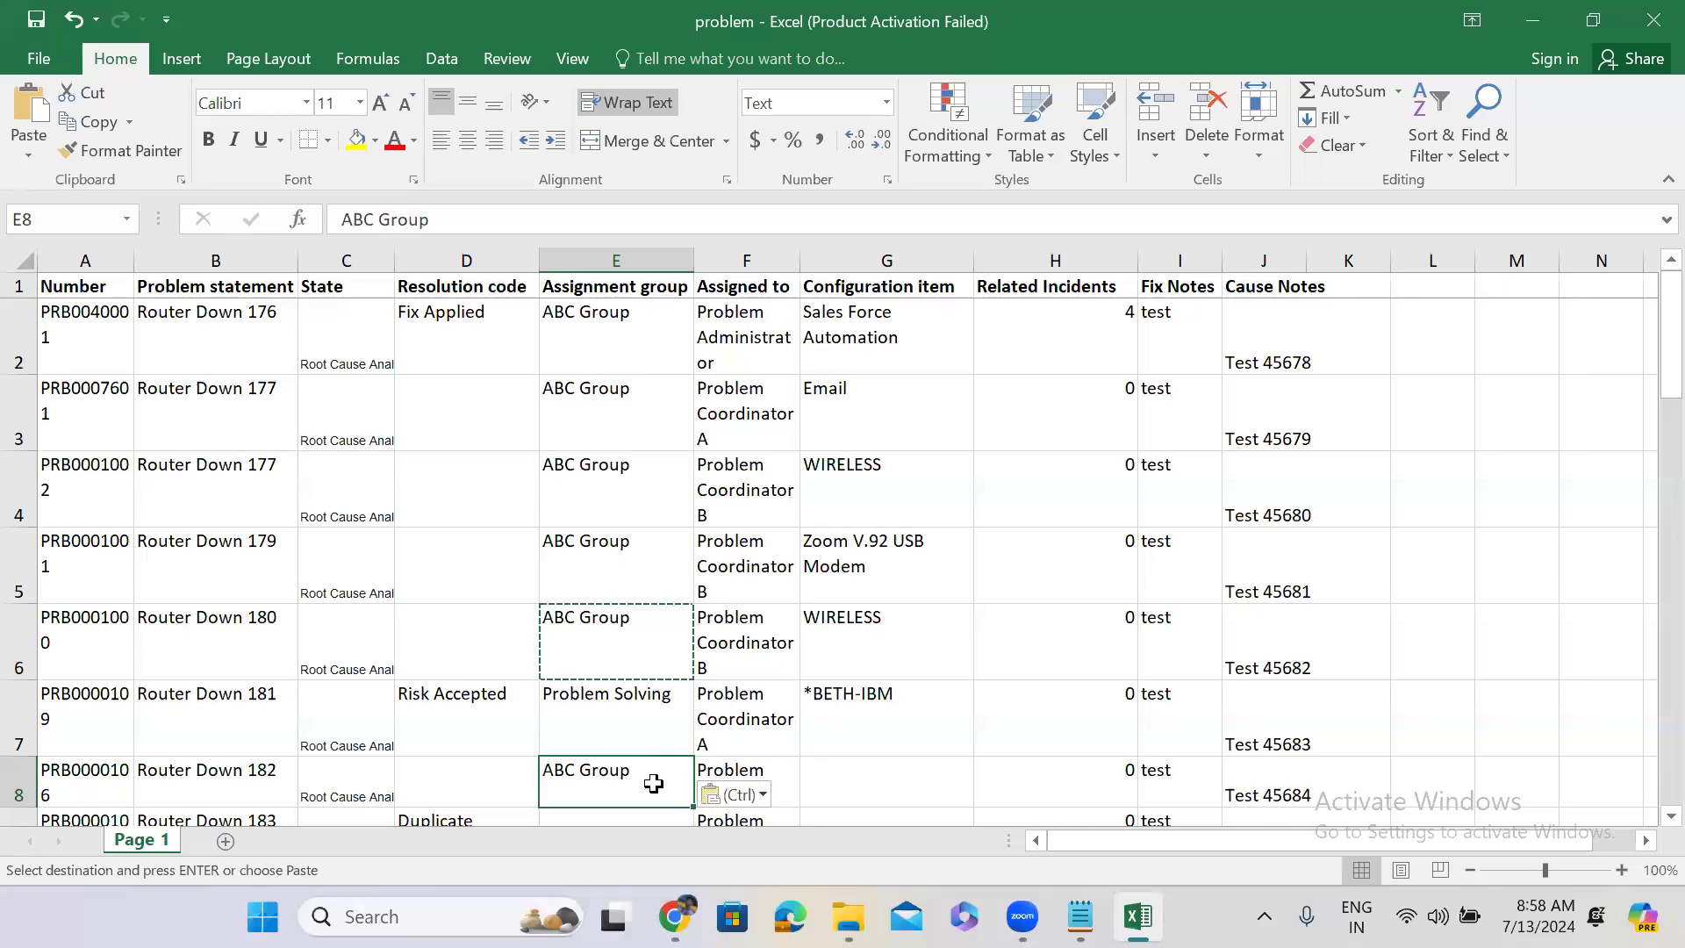
pyautogui.press('Down')
pyautogui.press('Down')
pyautogui.press('Down')
pyautogui.press('Down')
pyautogui.press('Down')
pyautogui.press('Down')
pyautogui.press('Down')
pyautogui.press('Down')
pyautogui.press('Down')
pyautogui.press('Down')
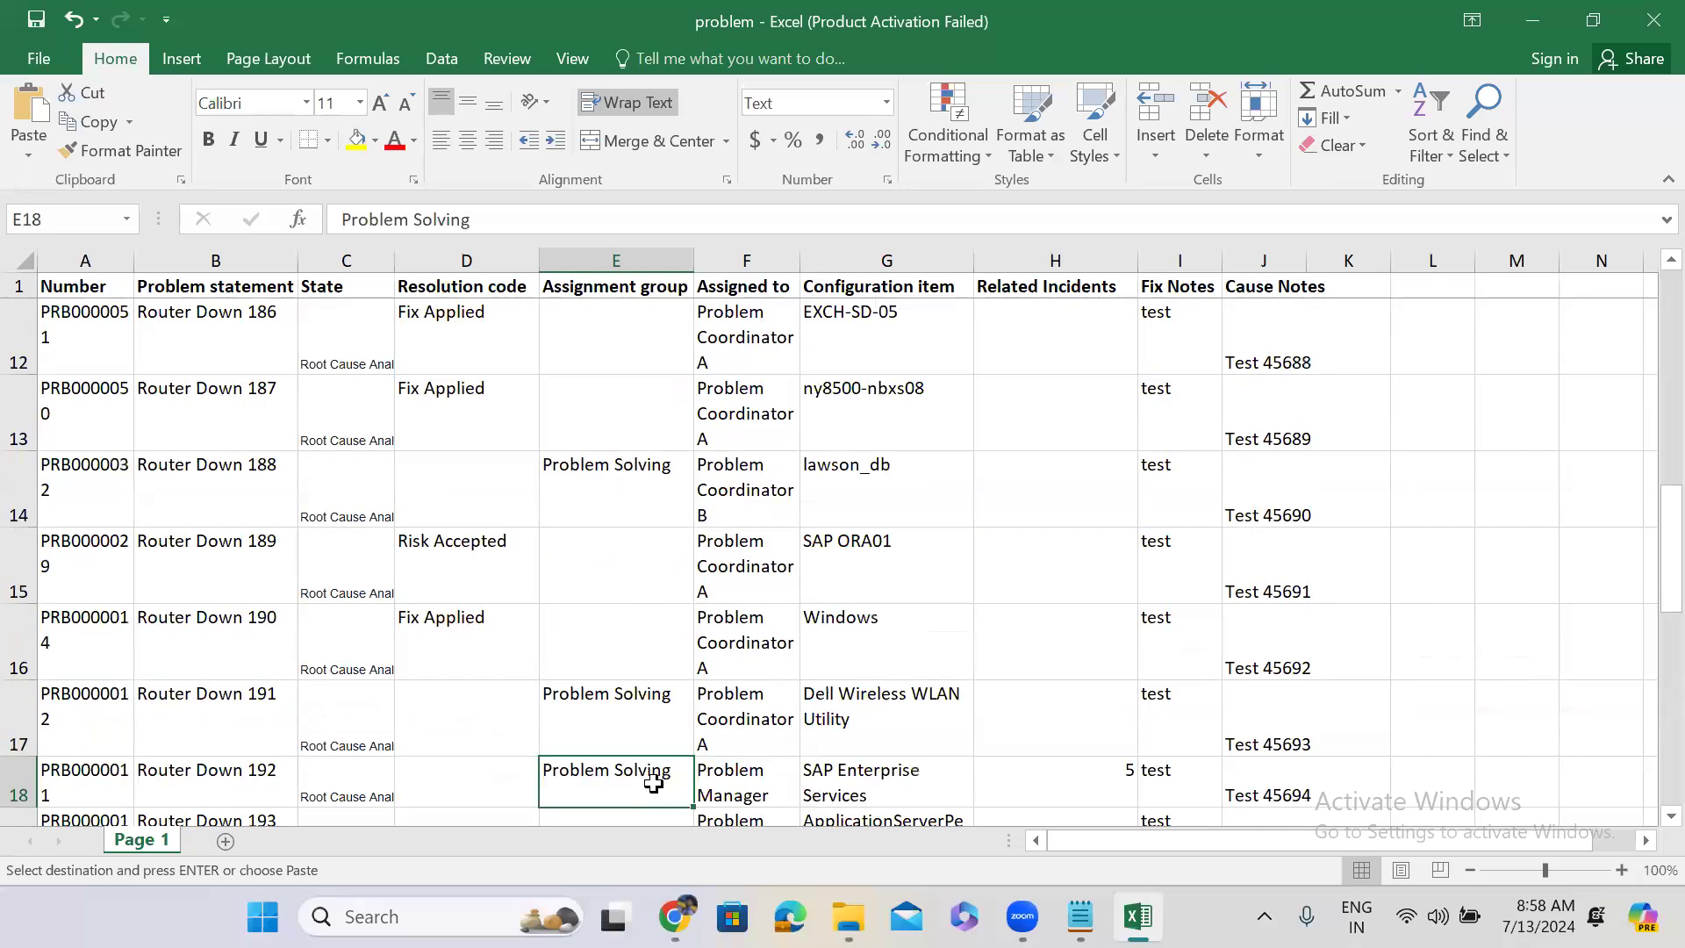
pyautogui.press('Up')
pyautogui.press('Up')
pyautogui.press('Up')
pyautogui.press('Up')
pyautogui.press('Up')
pyautogui.press('Up')
pyautogui.press('Up')
pyautogui.press('Up')
pyautogui.press('Up')
pyautogui.press('Up')
pyautogui.press('Up')
pyautogui.press('Up')
pyautogui.press('Up')
pyautogui.press('Up')
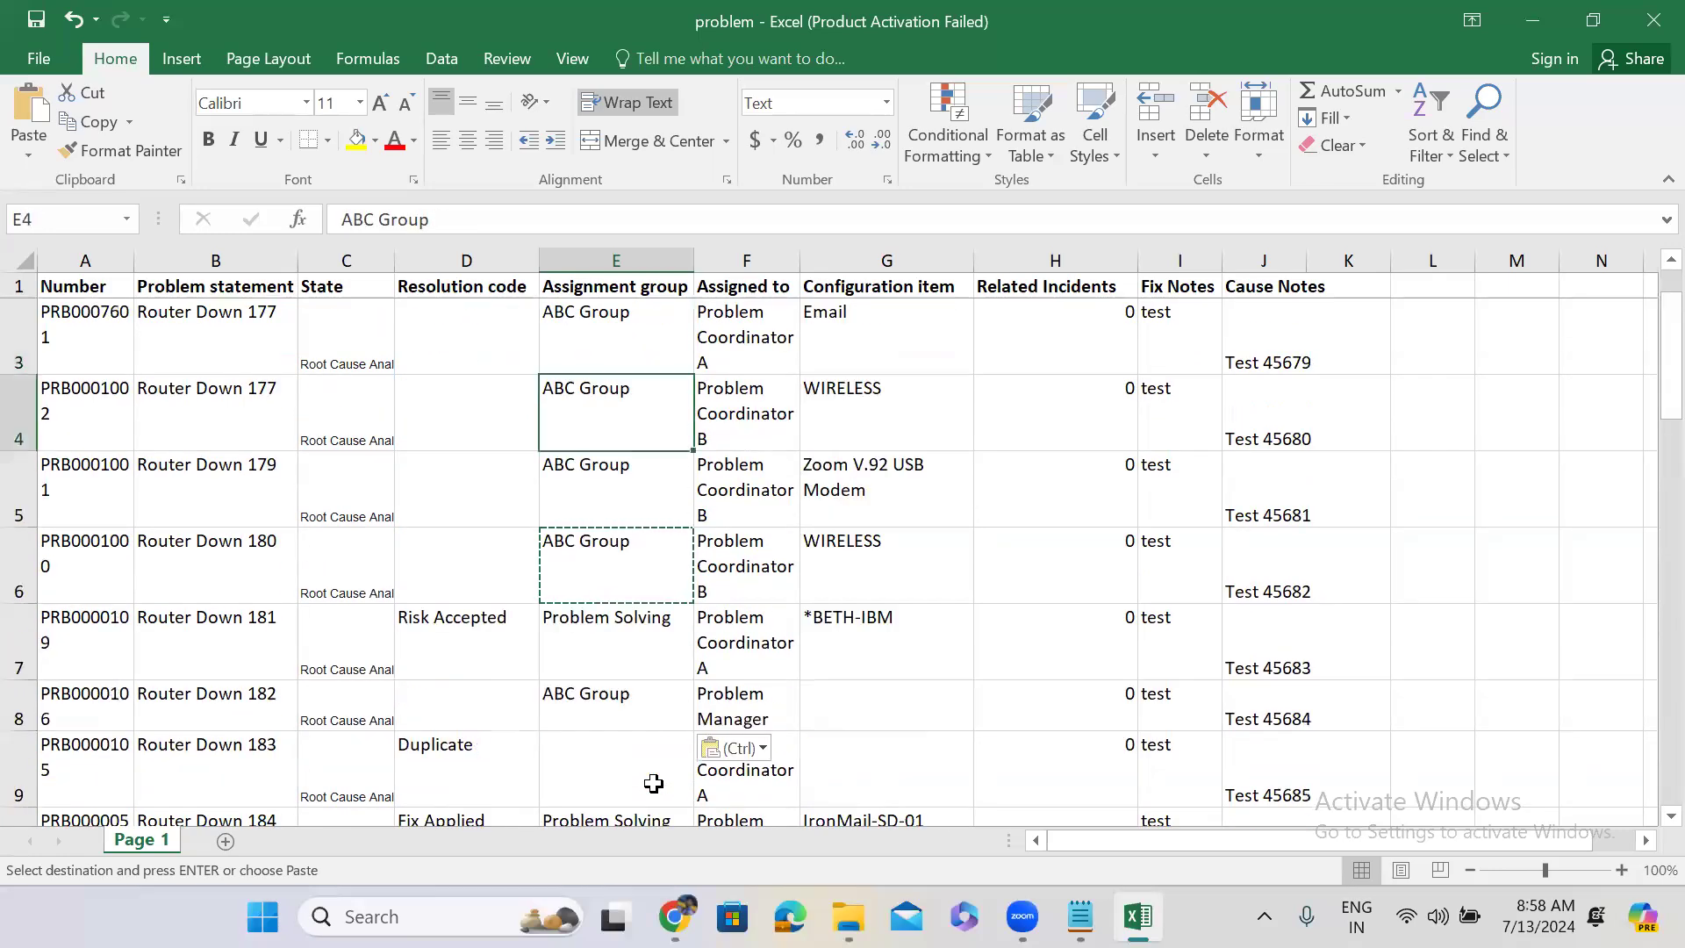
pyautogui.click(659, 702)
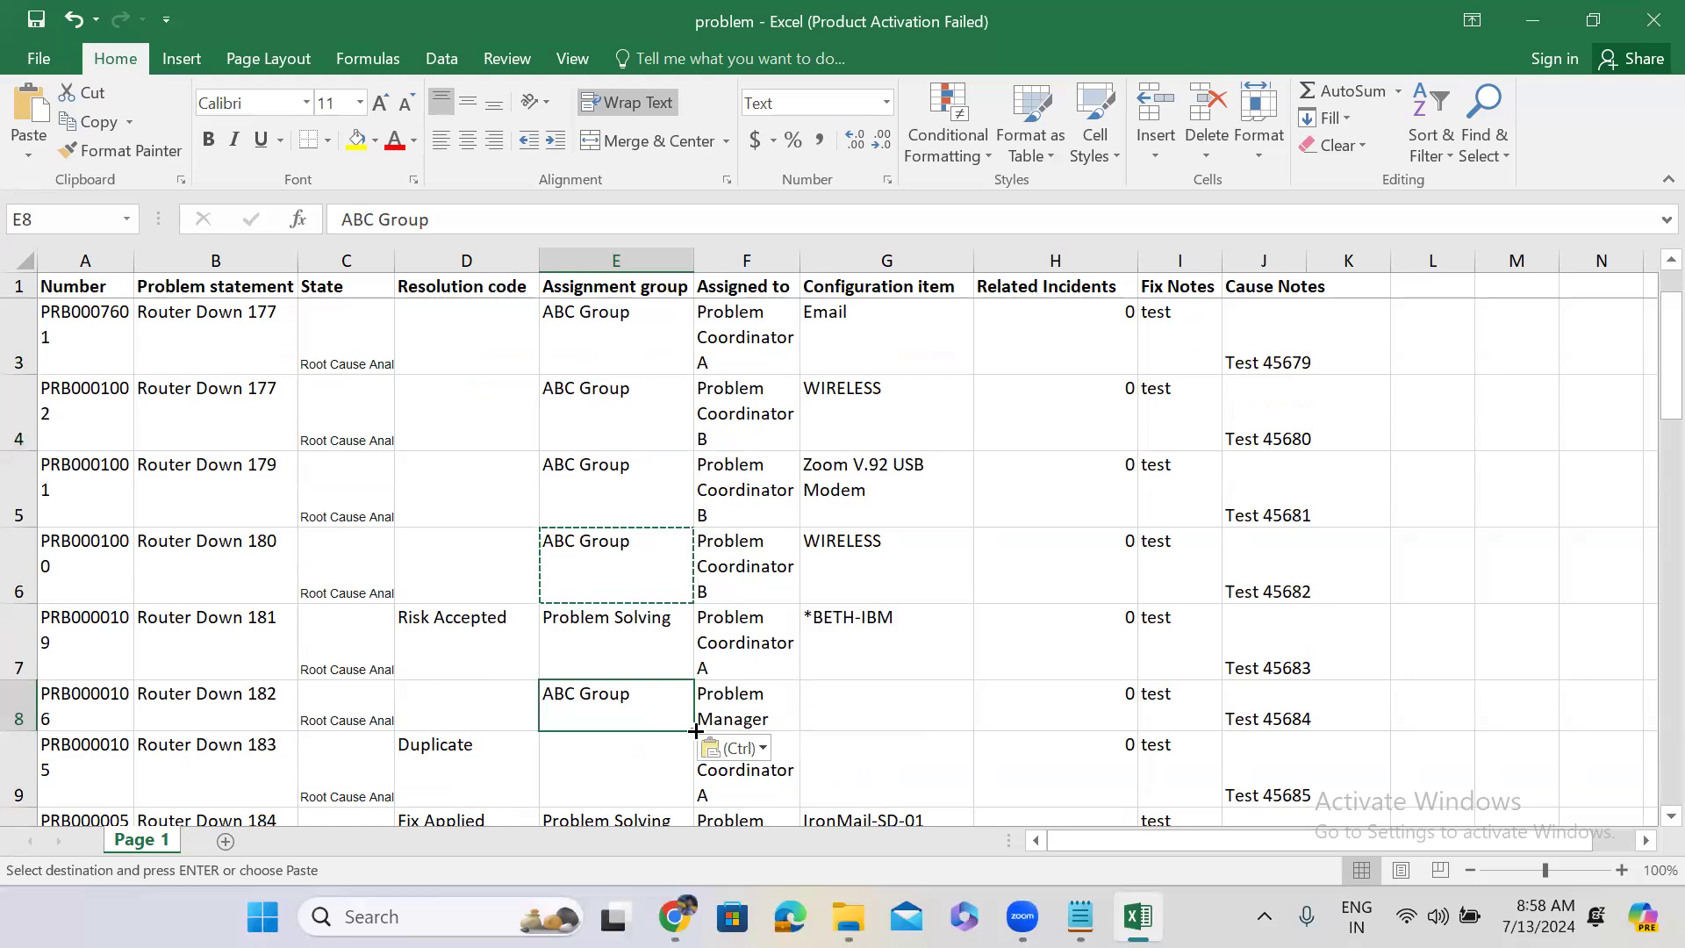
pyautogui.moveTo(695, 731); pyautogui.dragTo(657, 605)
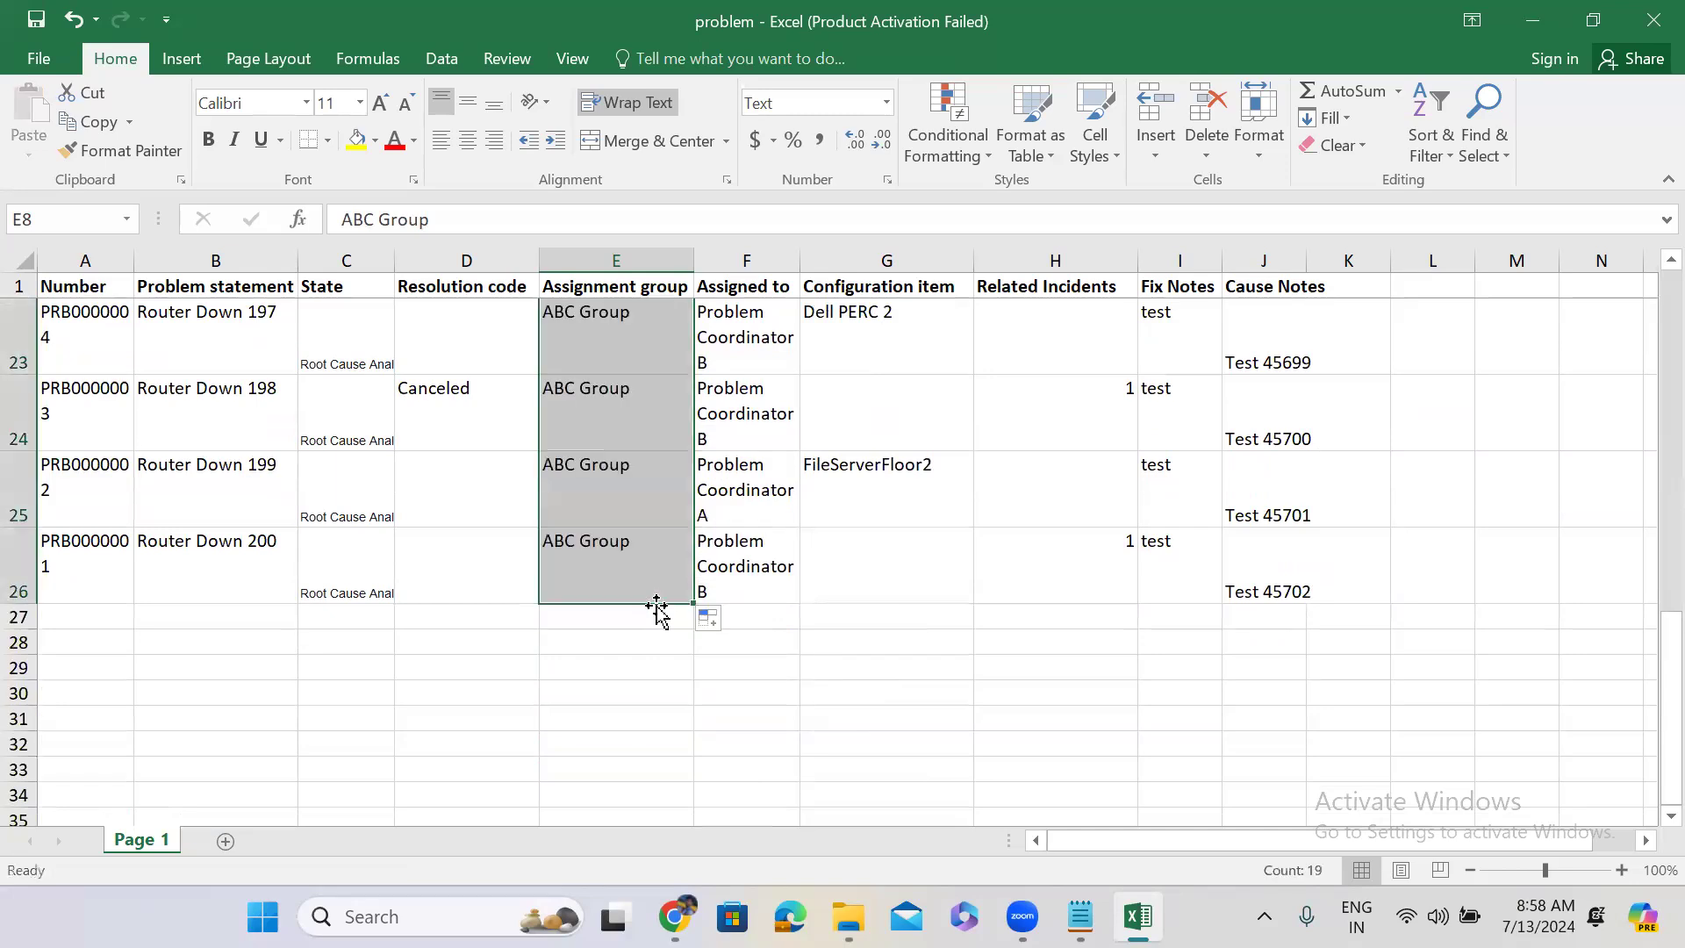
pyautogui.hotkey('ctrl', 's')
pyautogui.hotkey('ctrl', 's')
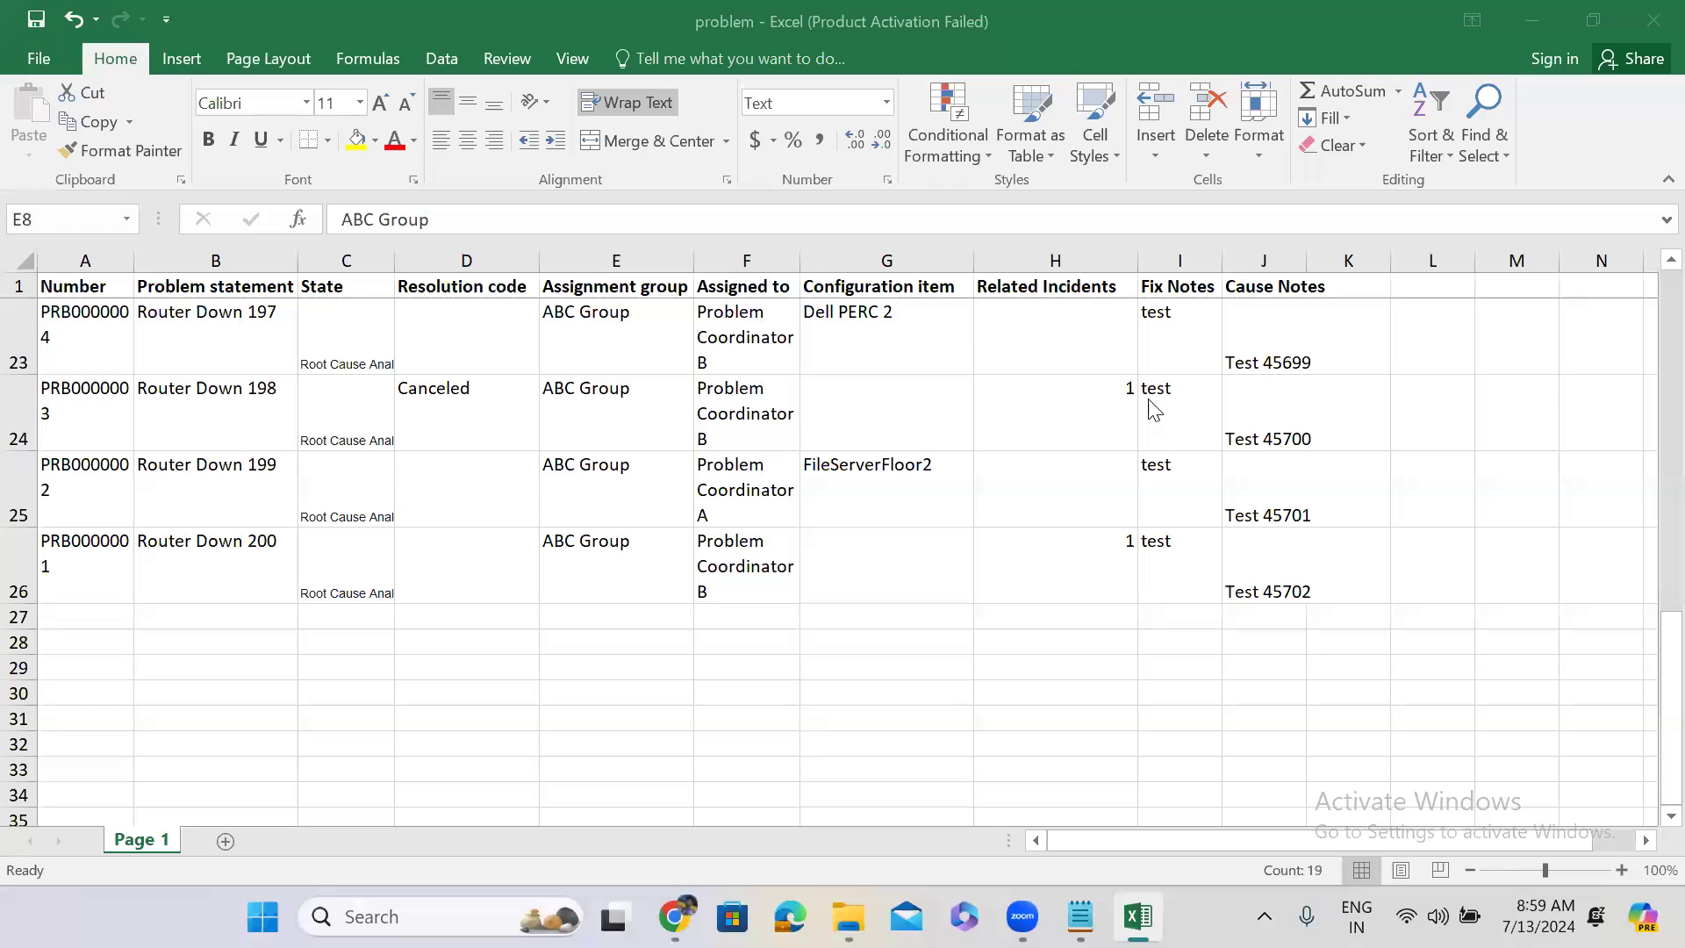
# From problem PRB0040001's assignment group lookup, copy the sys_user_group table name.
pyautogui.click(1547, 37)
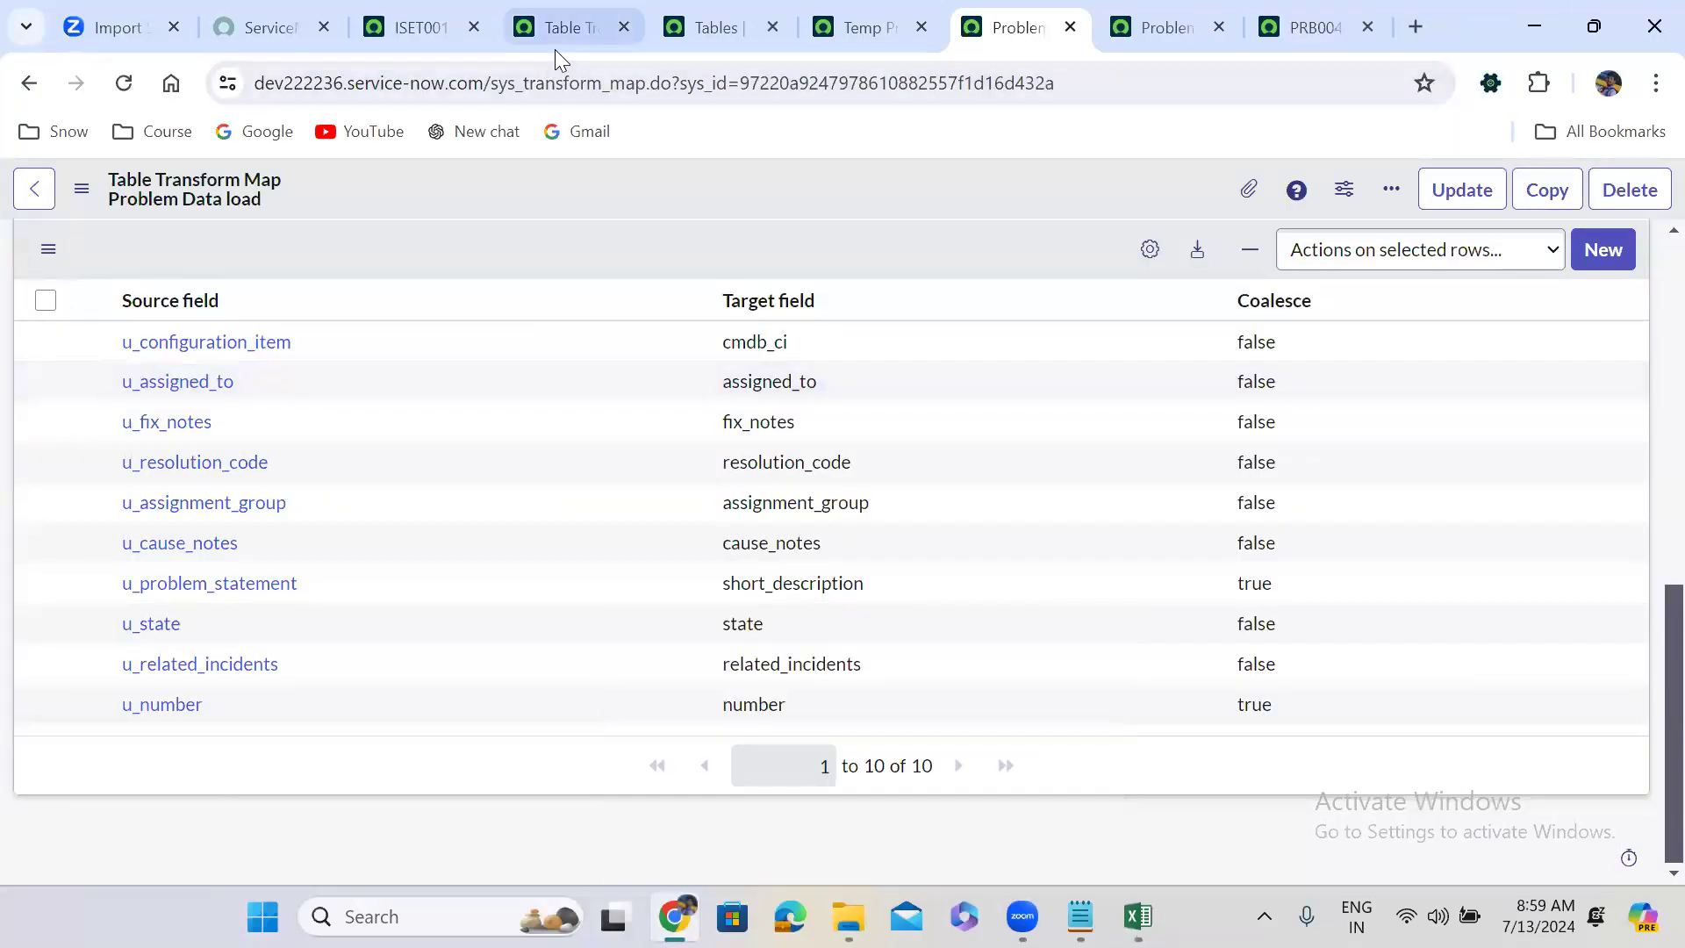
pyautogui.click(423, 14)
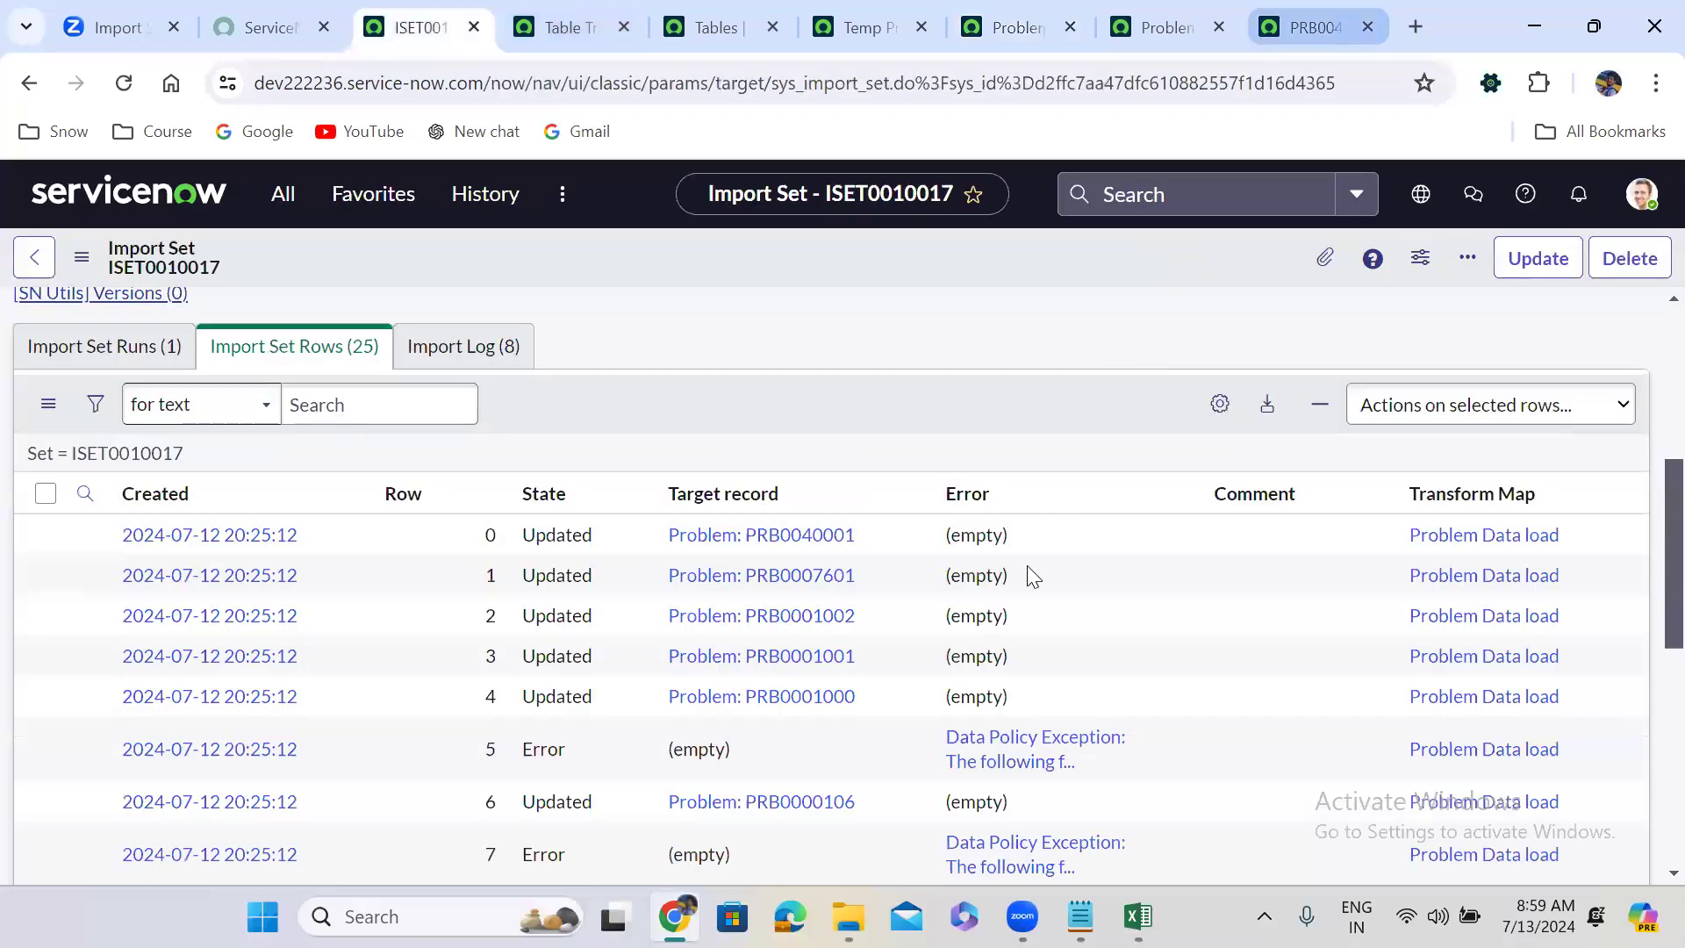
pyautogui.click(1314, 28)
pyautogui.click(1421, 556)
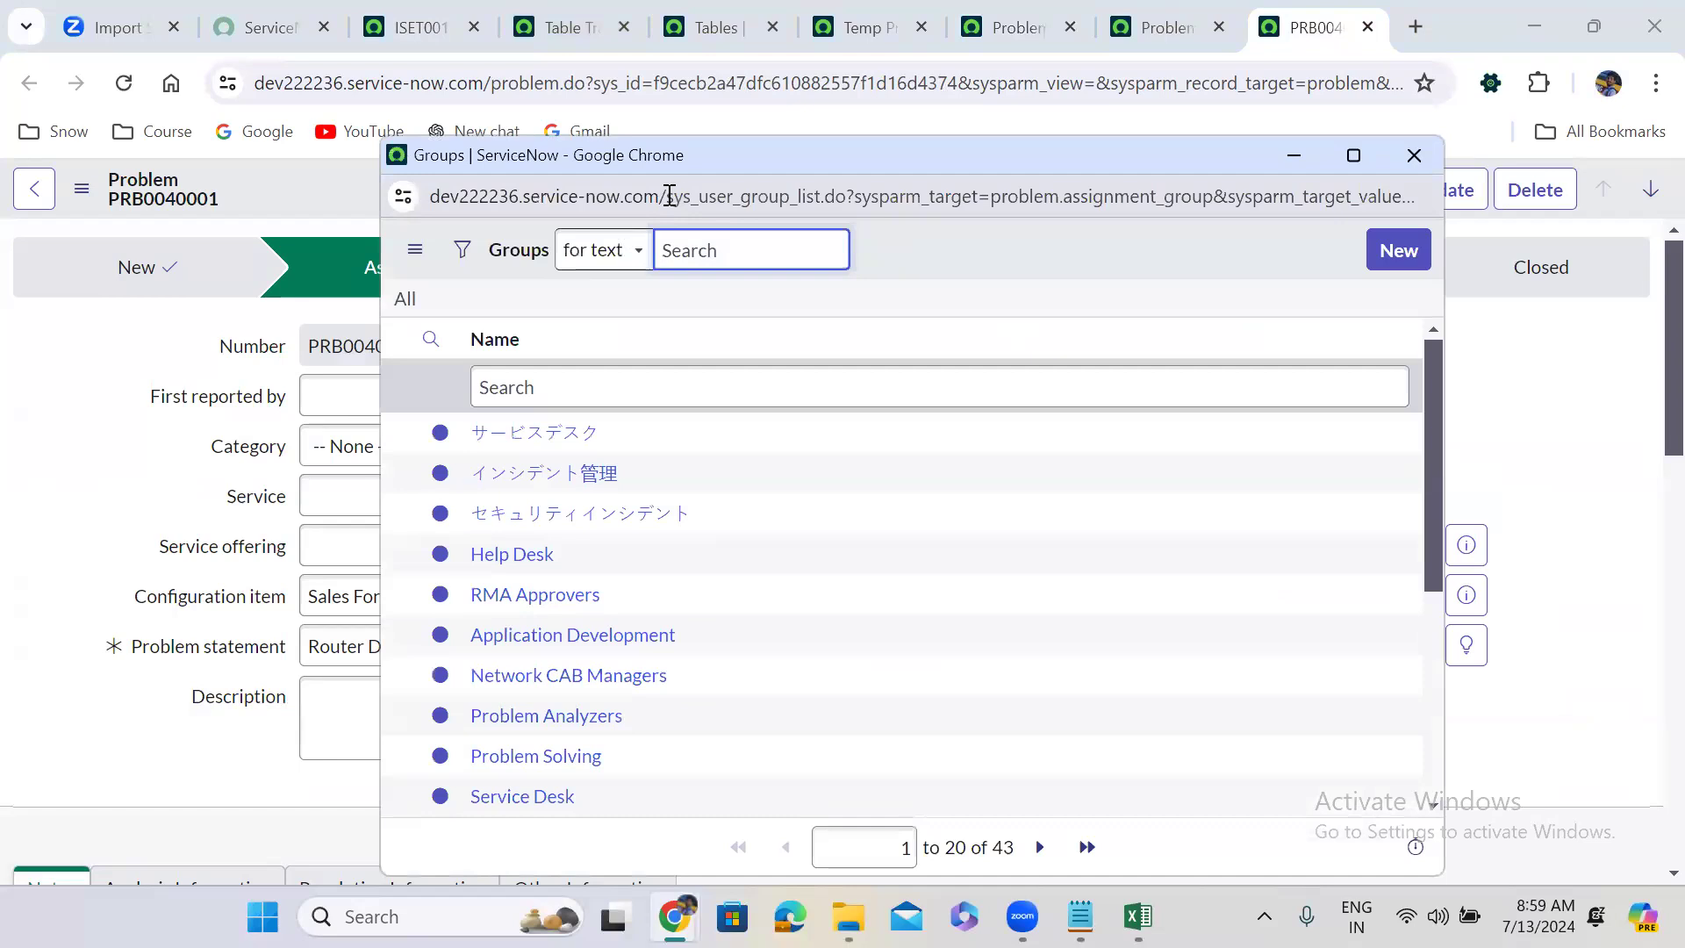
pyautogui.moveTo(669, 194); pyautogui.dragTo(788, 202)
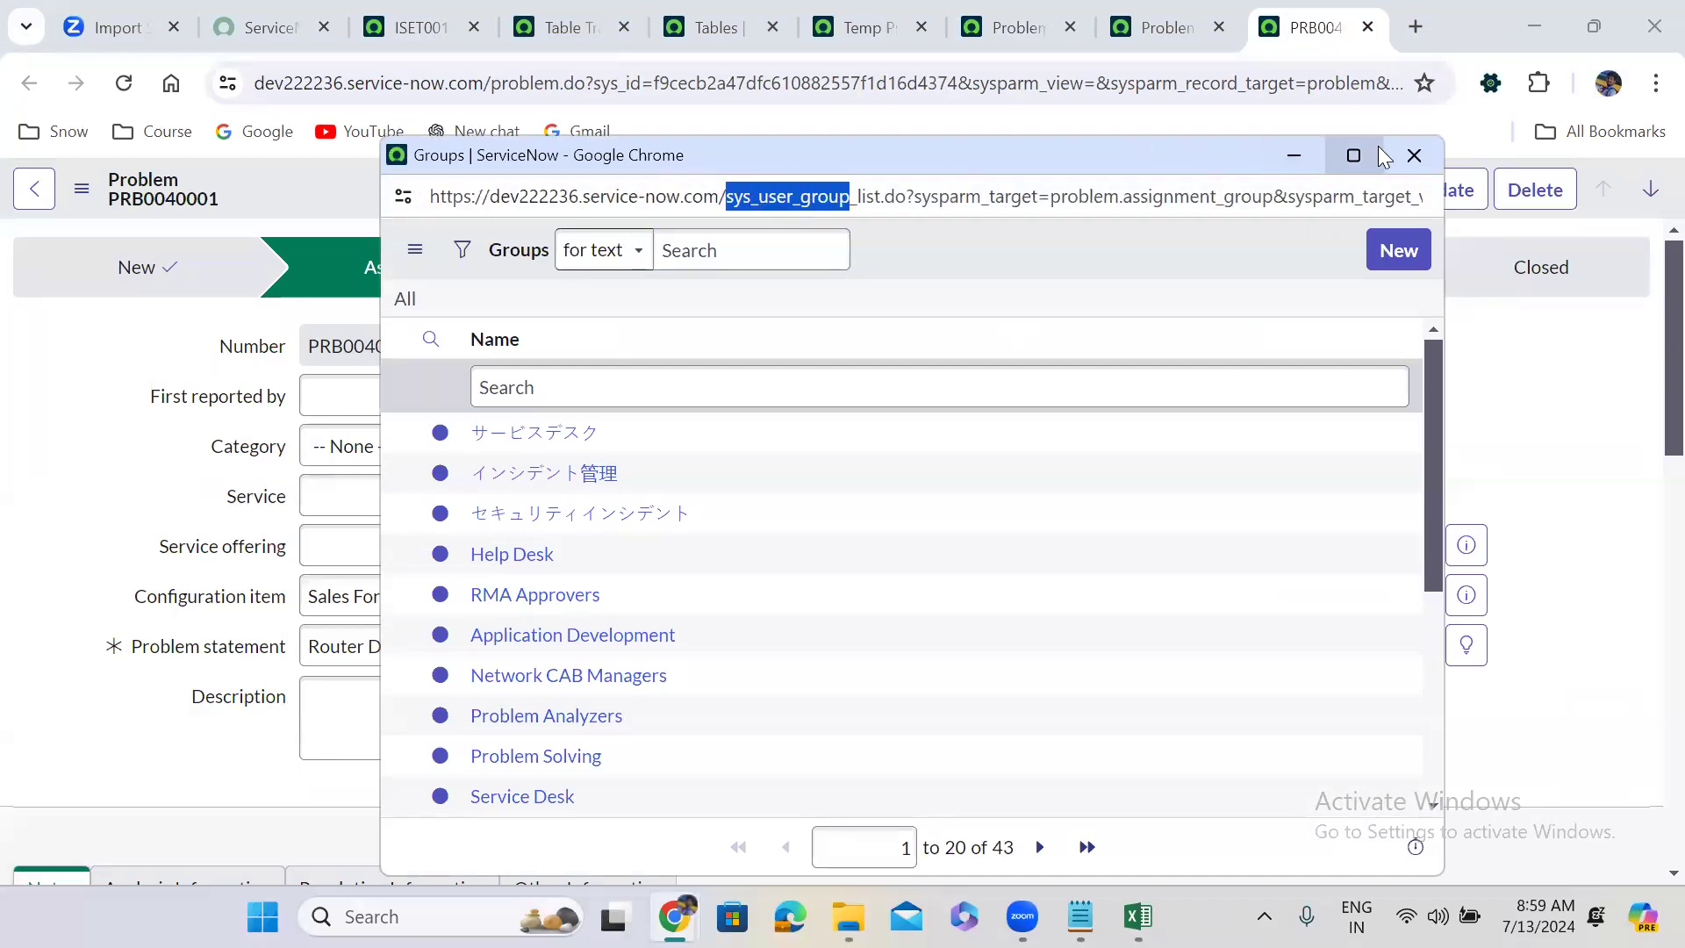
# Open the full Groups list by entering sys_user_group.LIST in the navigator.
pyautogui.click(417, 9)
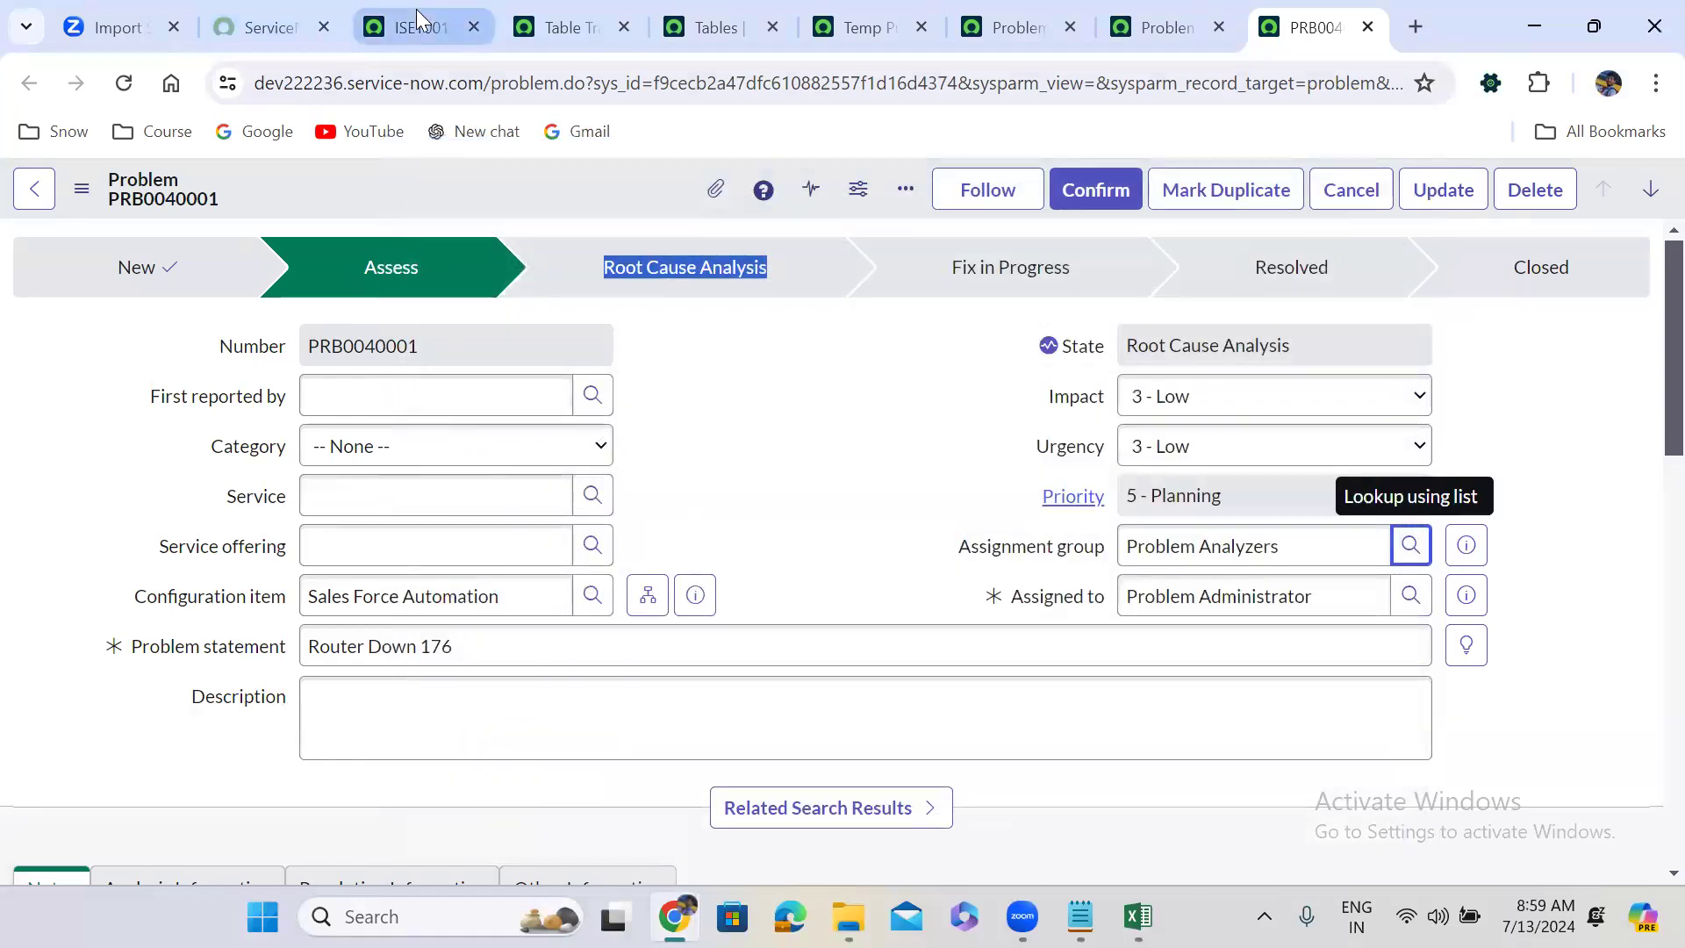
pyautogui.click(416, 9)
pyautogui.click(281, 196)
pyautogui.hotkey('ctrl', 'v')
pyautogui.write('.LIST')
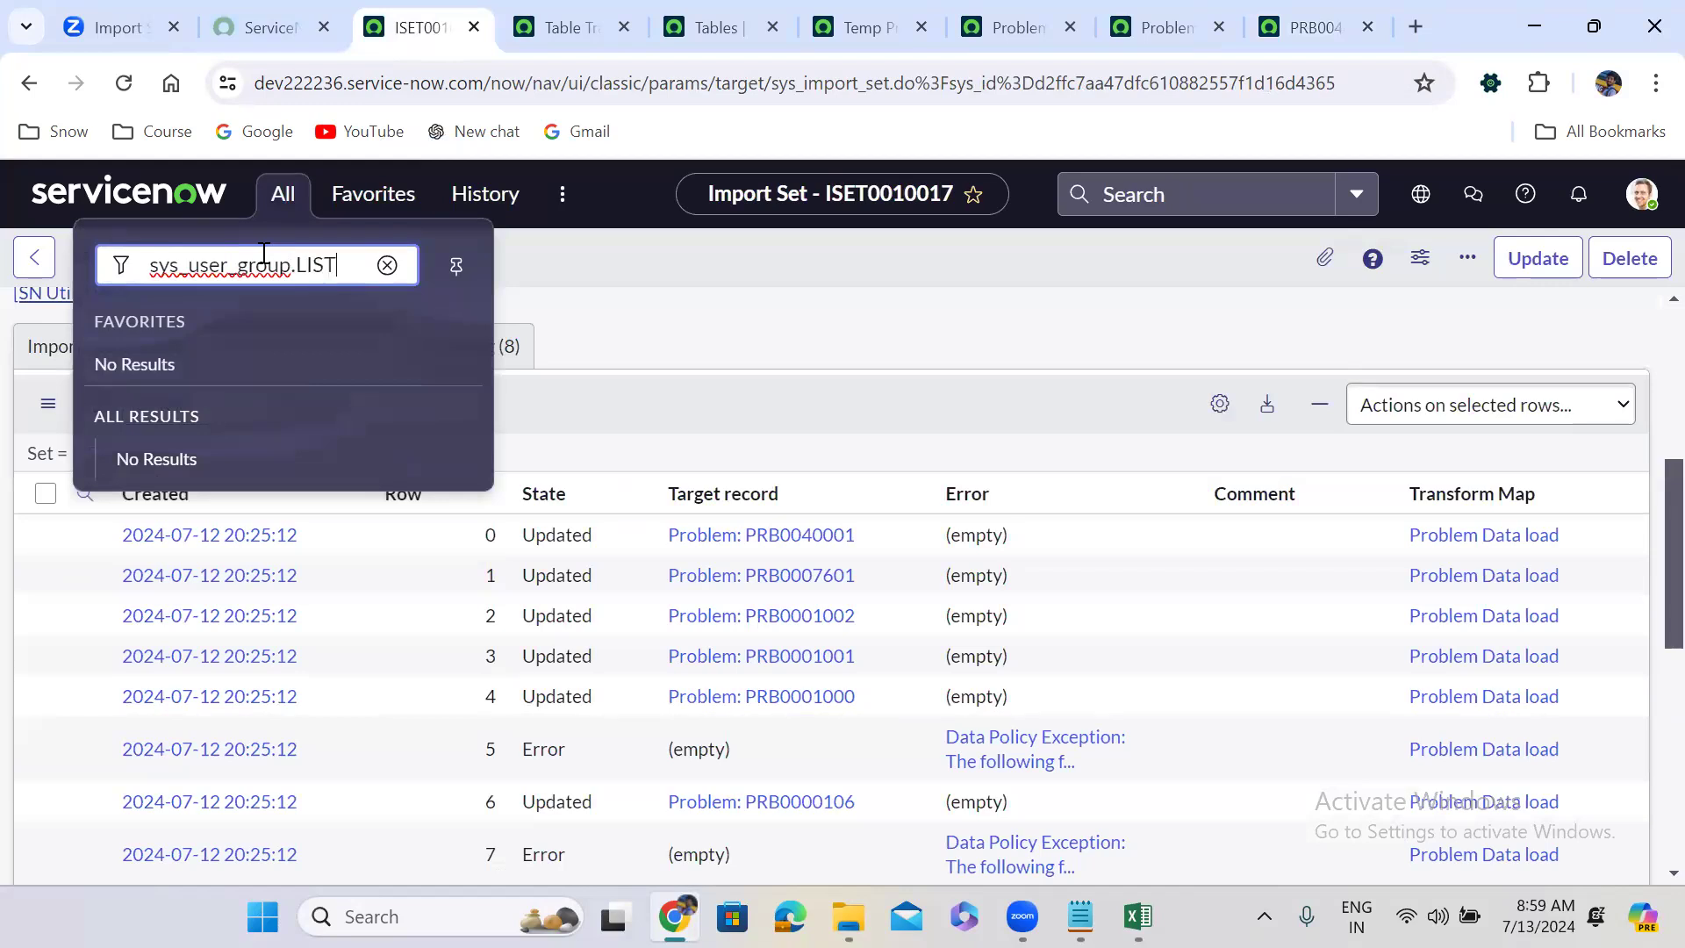
pyautogui.press('Return')
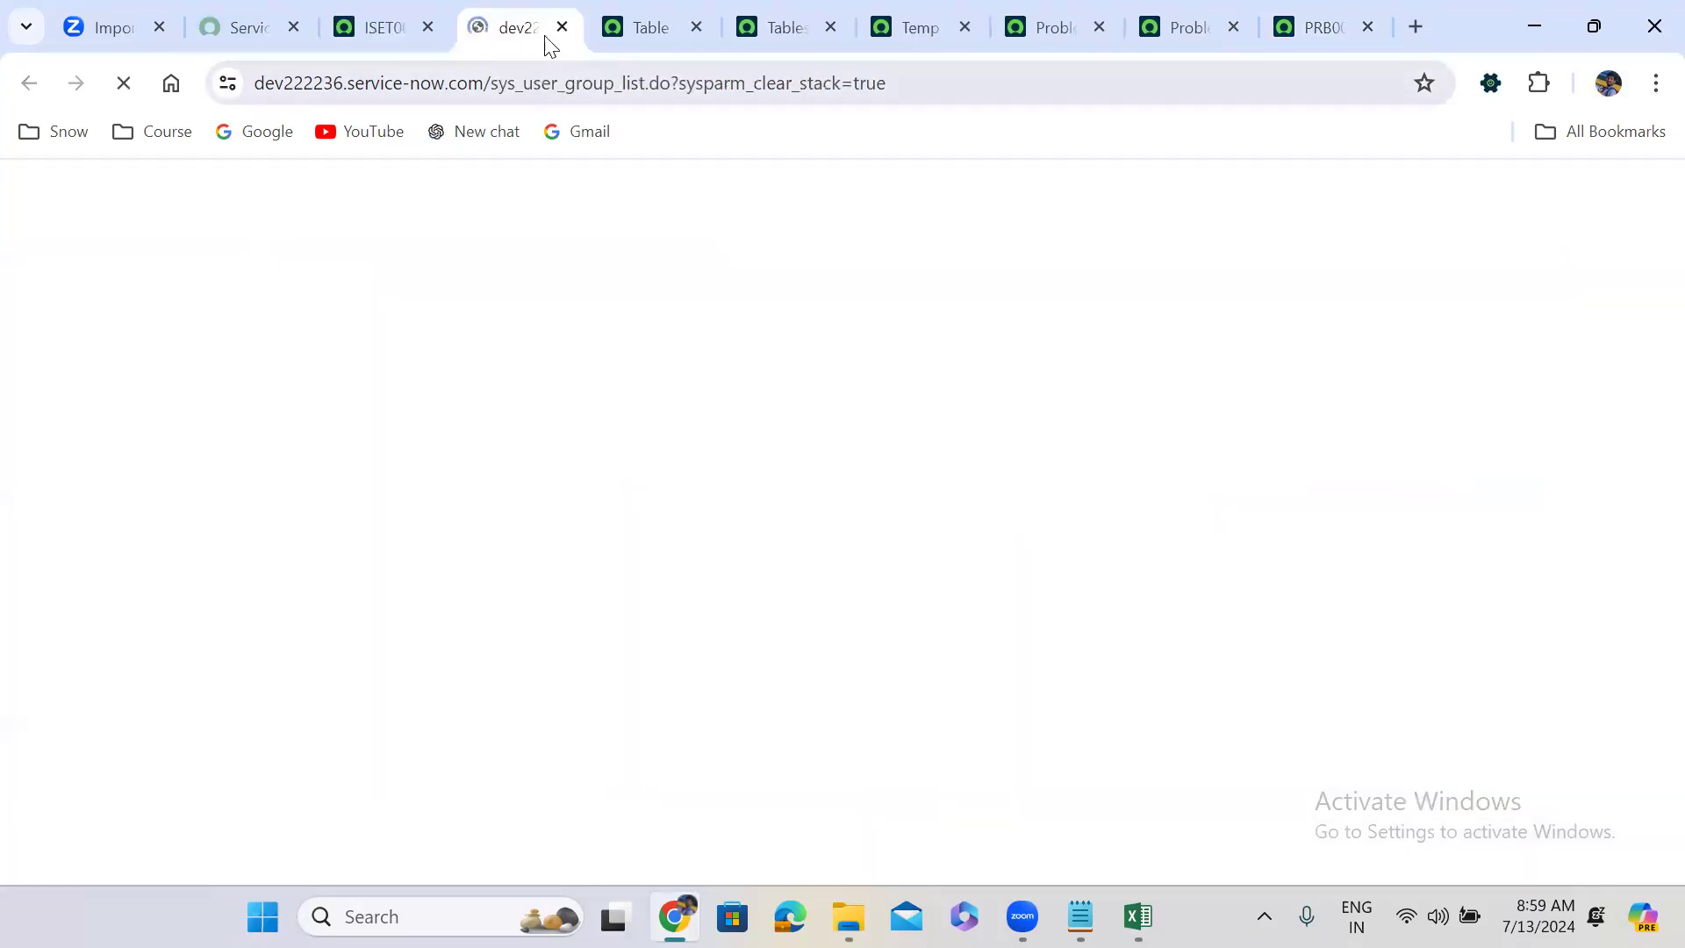
pyautogui.moveTo(527, 27); pyautogui.dragTo(1145, 4)
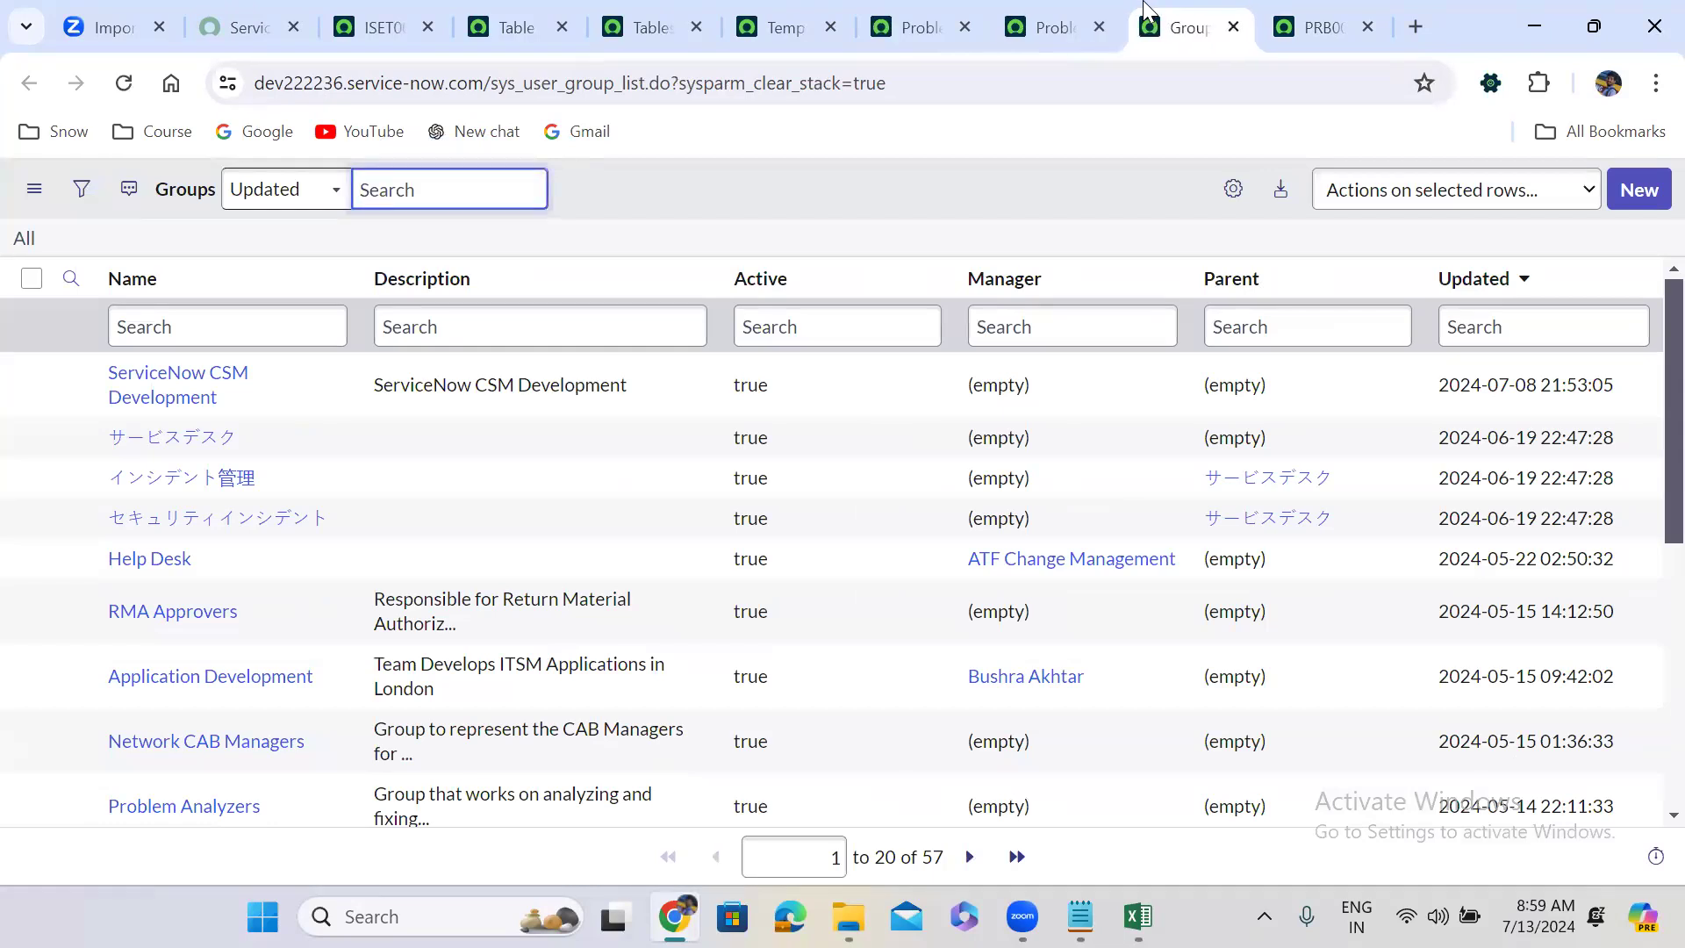
# Search groups for ABC Group, find no match, and clear the filter to show all 57.
pyautogui.click(219, 324)
pyautogui.write('A')
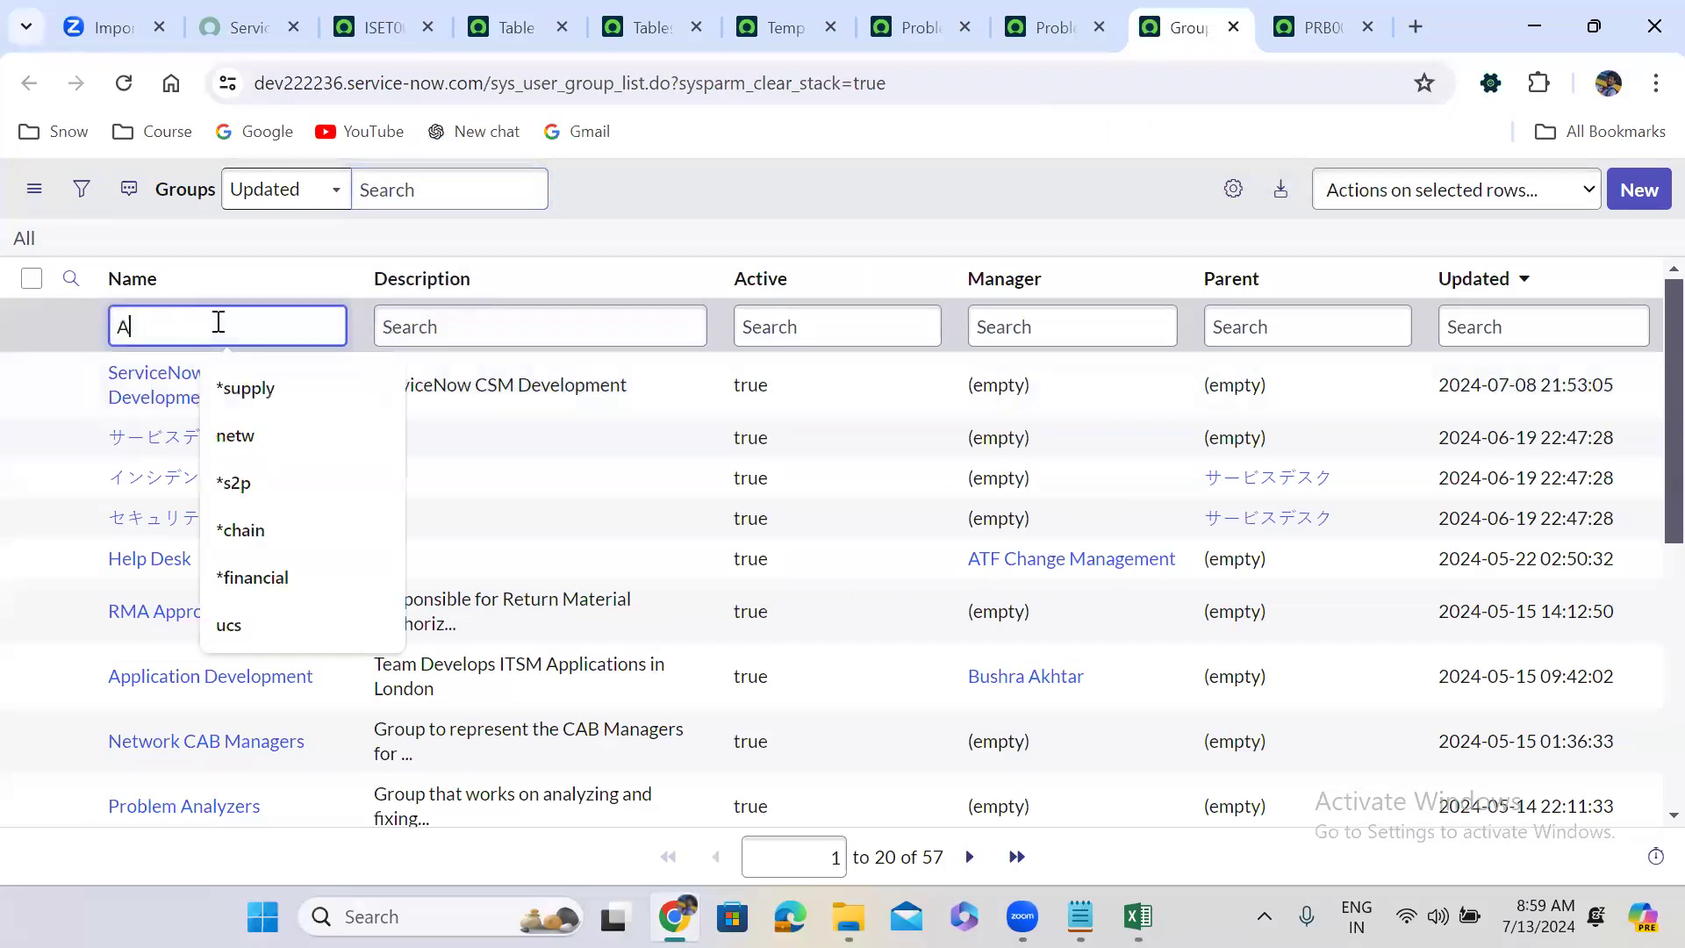
pyautogui.write('BC Group')
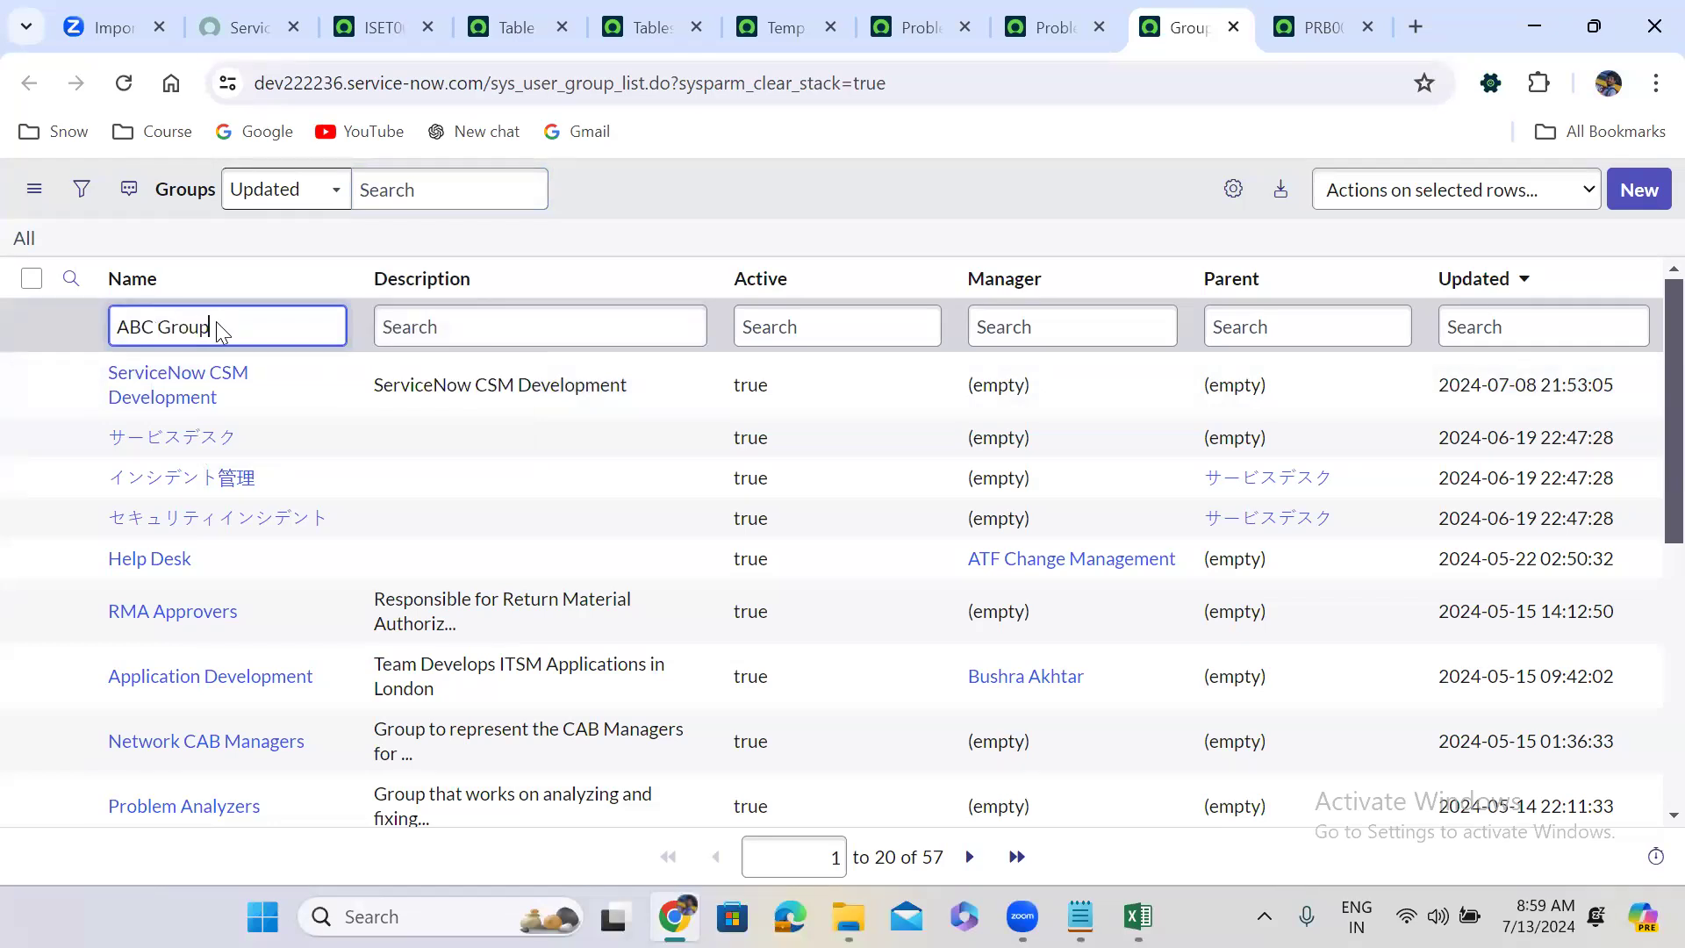
pyautogui.press('Return')
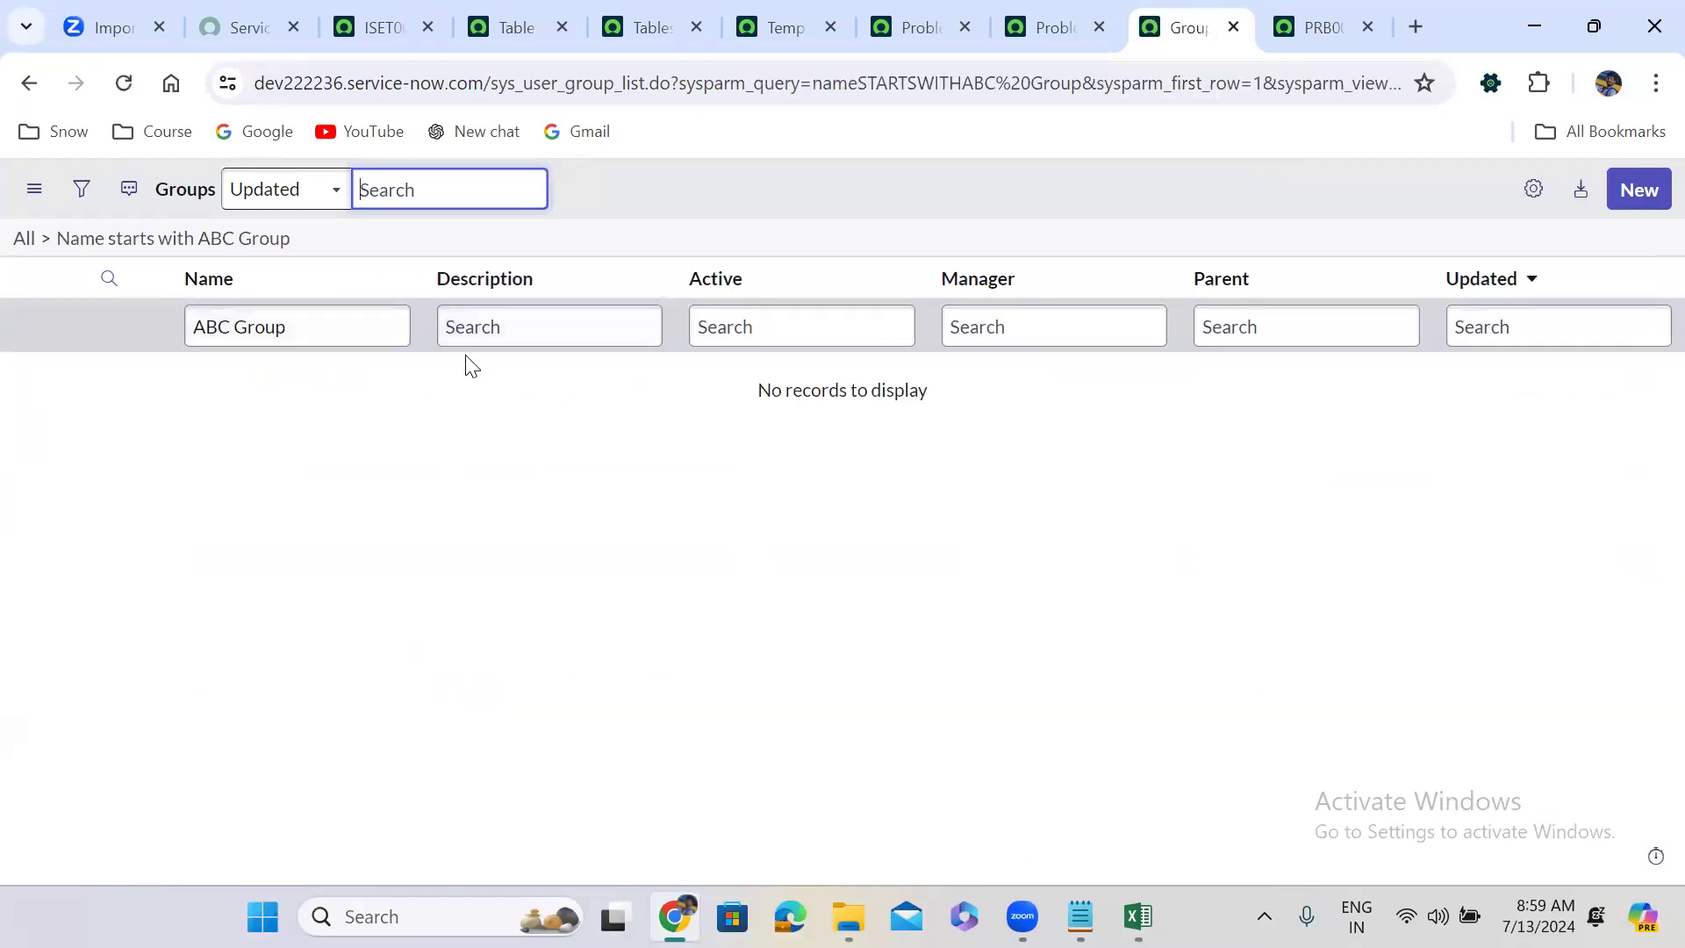
pyautogui.click(23, 239)
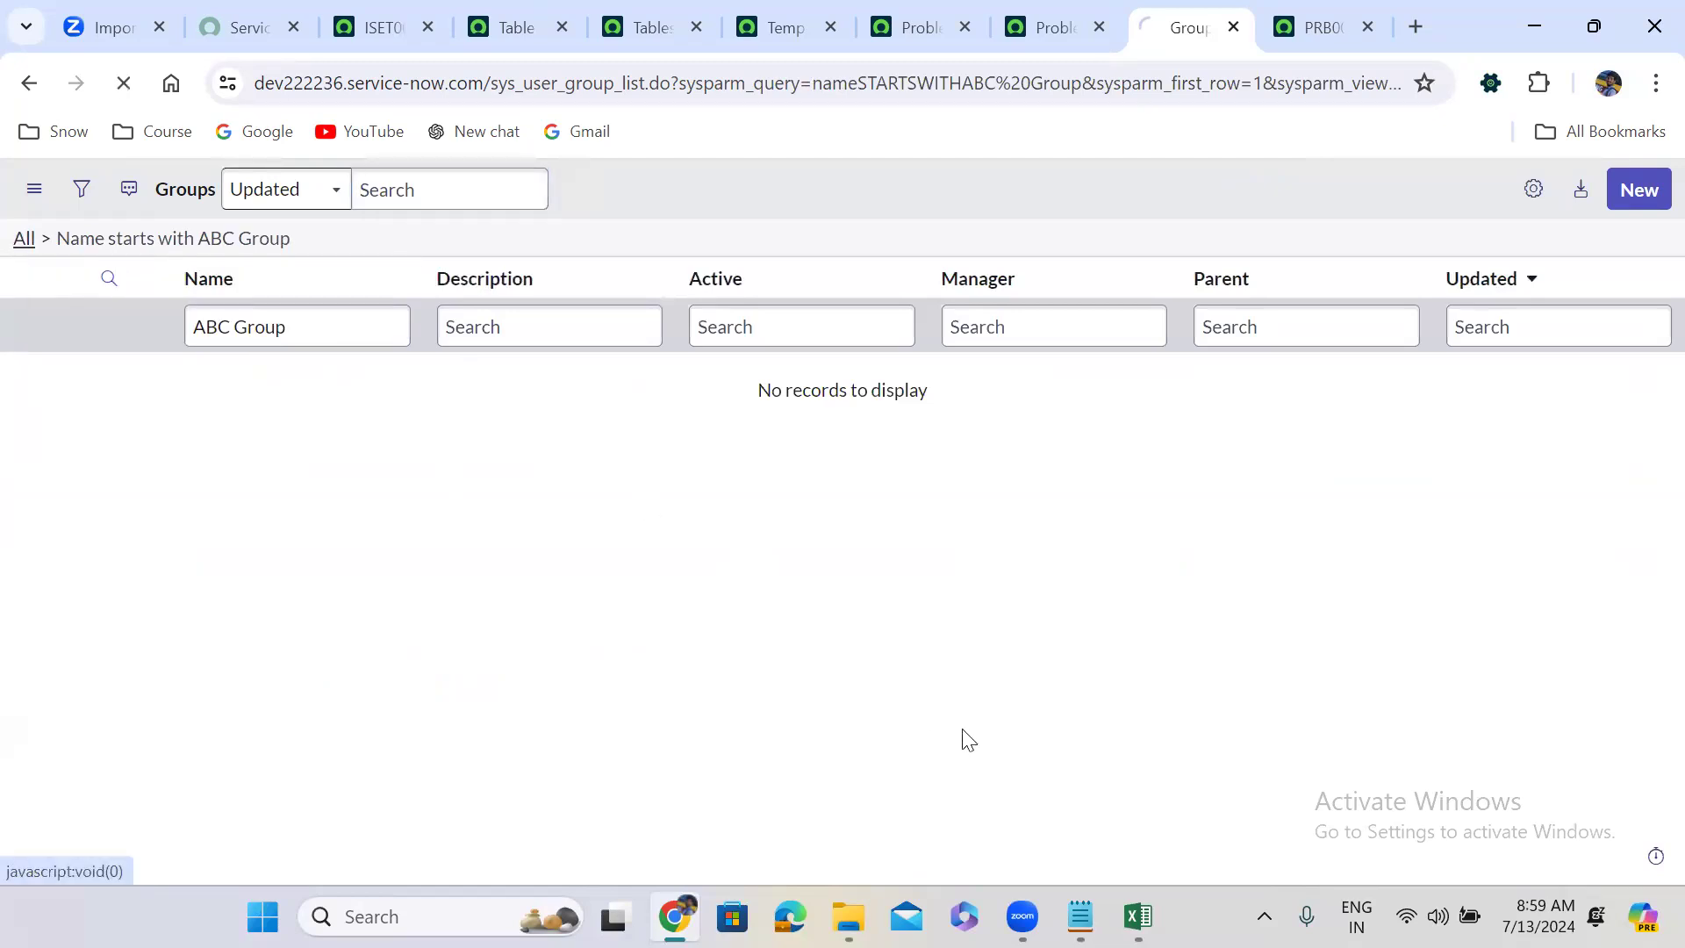
pyautogui.click(1138, 916)
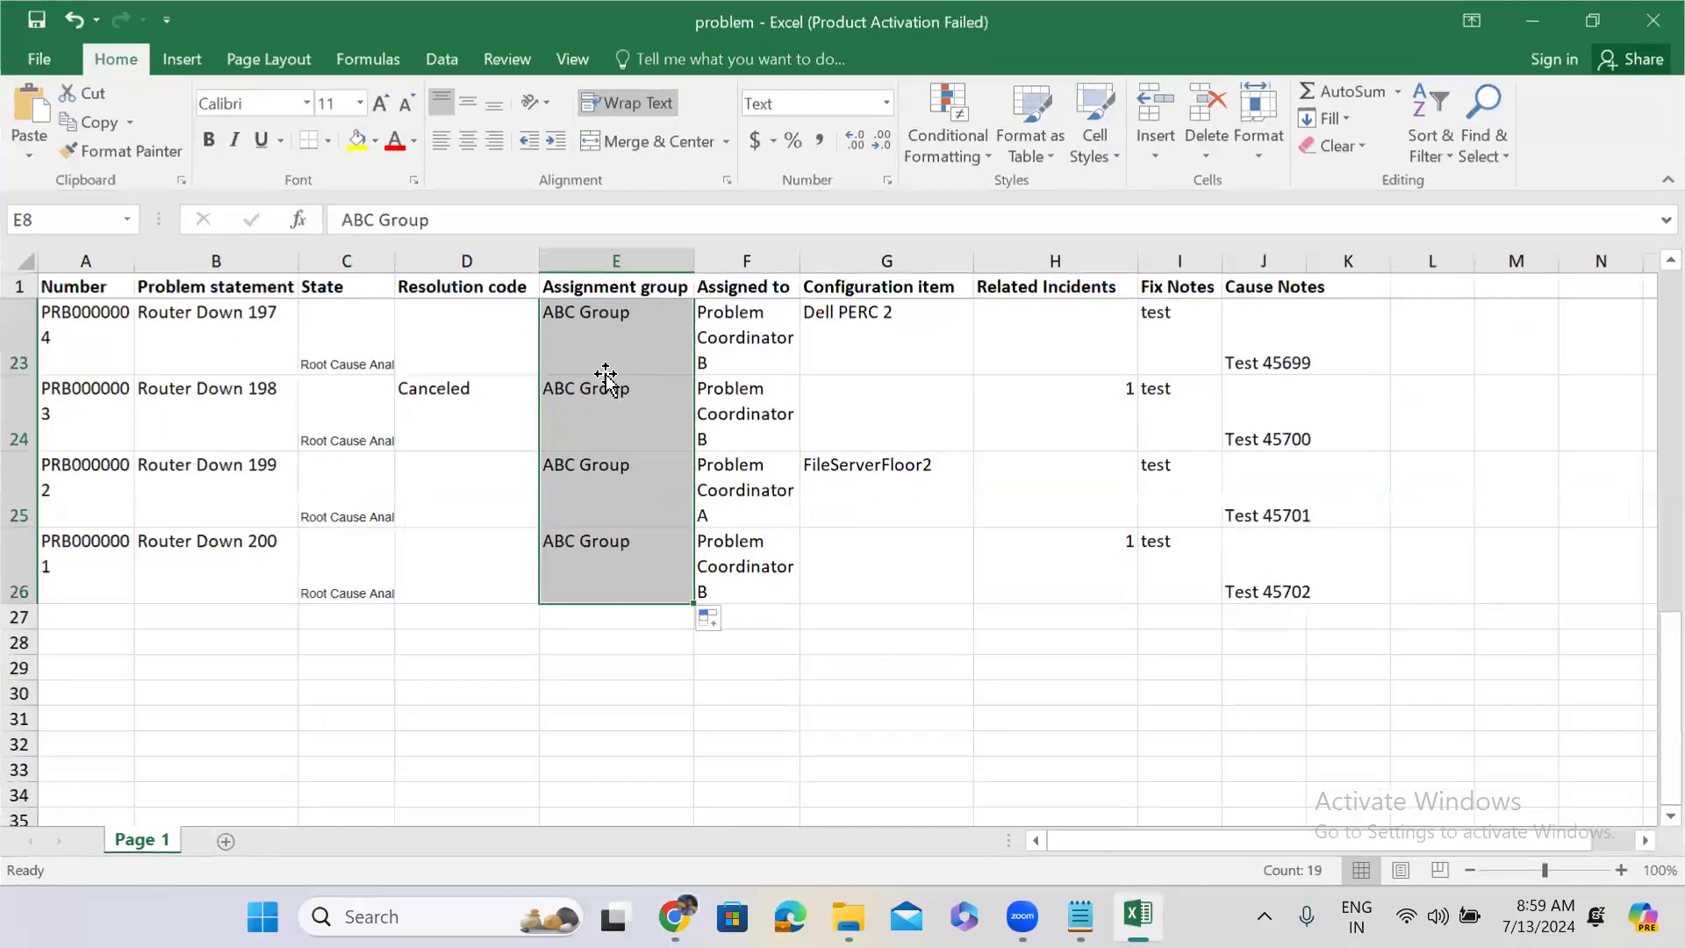
# Check that the column E Assignment group values read ABC Group, then minimize Excel.
pyautogui.click(606, 375)
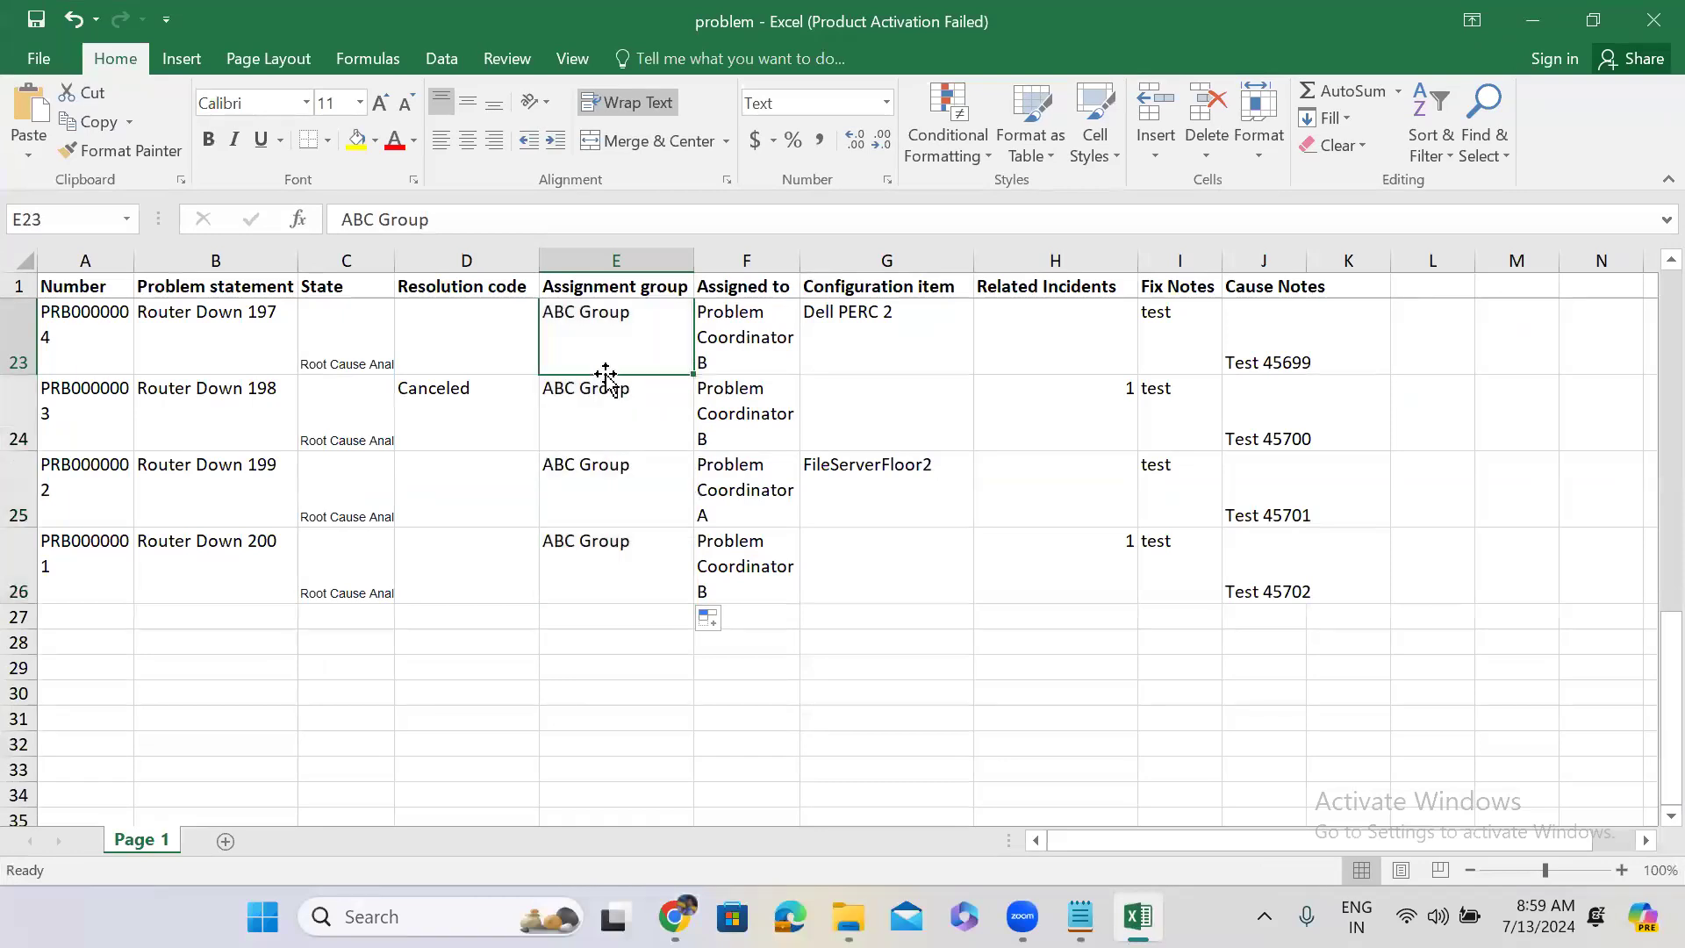
pyautogui.press('Up')
pyautogui.press('Up')
pyautogui.press('Up')
pyautogui.press('Up')
pyautogui.press('Up')
pyautogui.press('Up')
pyautogui.press('Up')
pyautogui.press('Up')
pyautogui.press('Up')
pyautogui.press('Up')
pyautogui.press('Up')
pyautogui.press('Up')
pyautogui.press('Up')
pyautogui.press('Up')
pyautogui.press('Up')
pyautogui.press('Up')
pyautogui.press('Up')
pyautogui.press('Up')
pyautogui.press('Up')
pyautogui.press('Up')
pyautogui.press('Up')
pyautogui.press('Up')
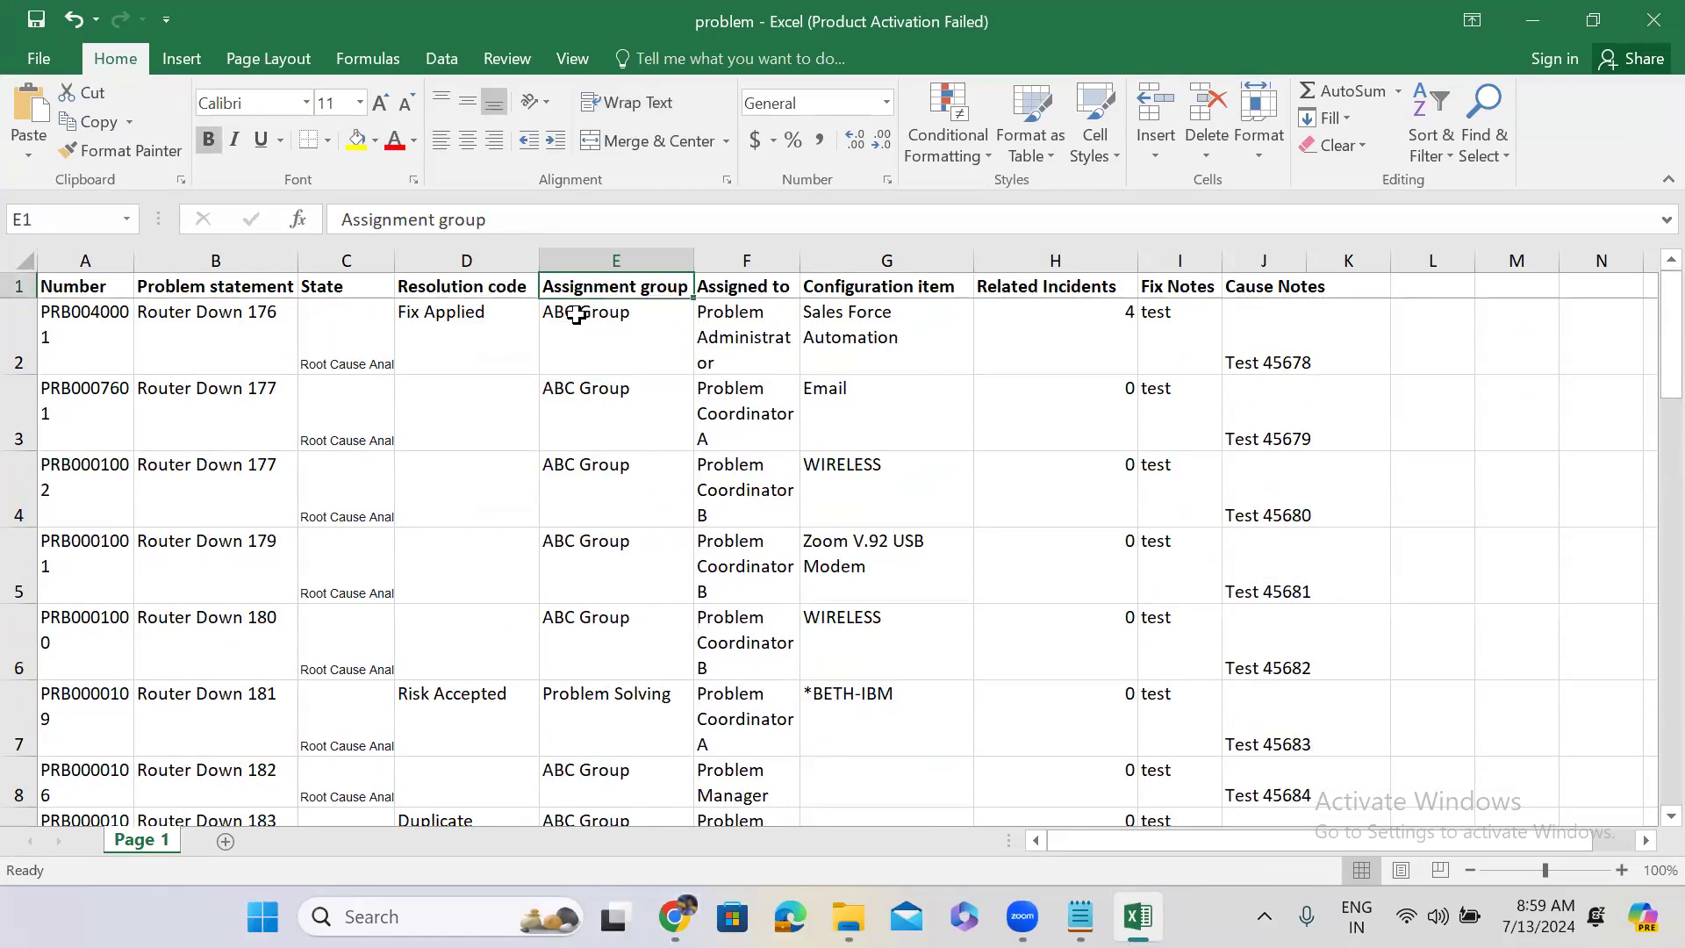
pyautogui.click(623, 341)
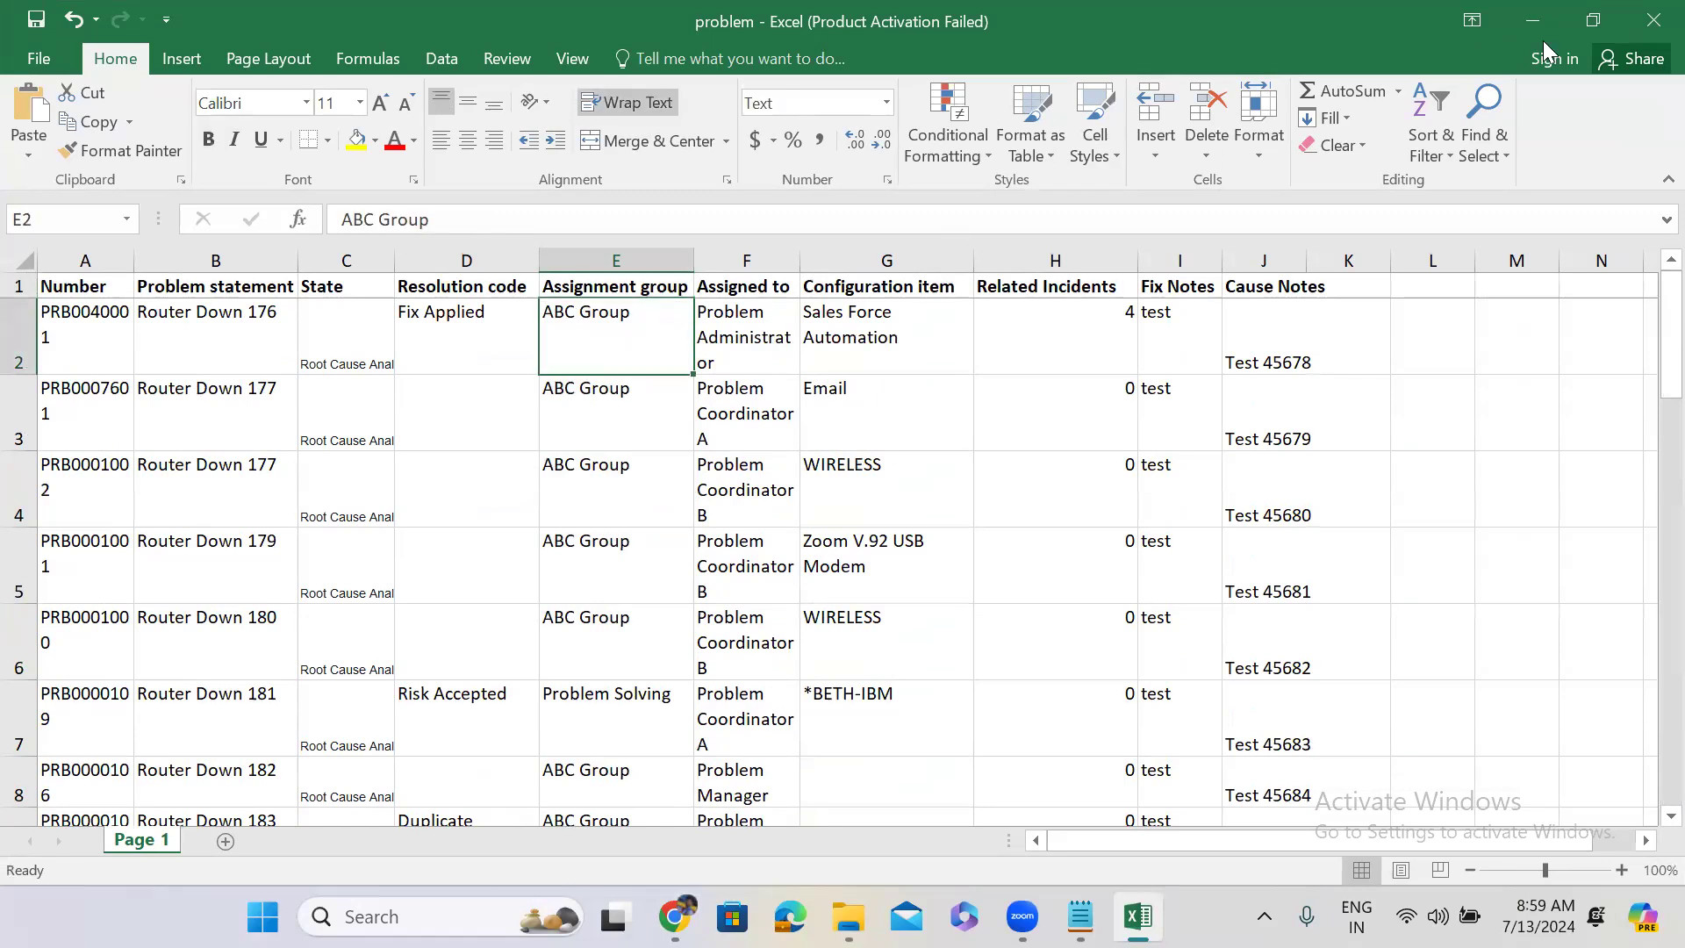
pyautogui.click(1520, 13)
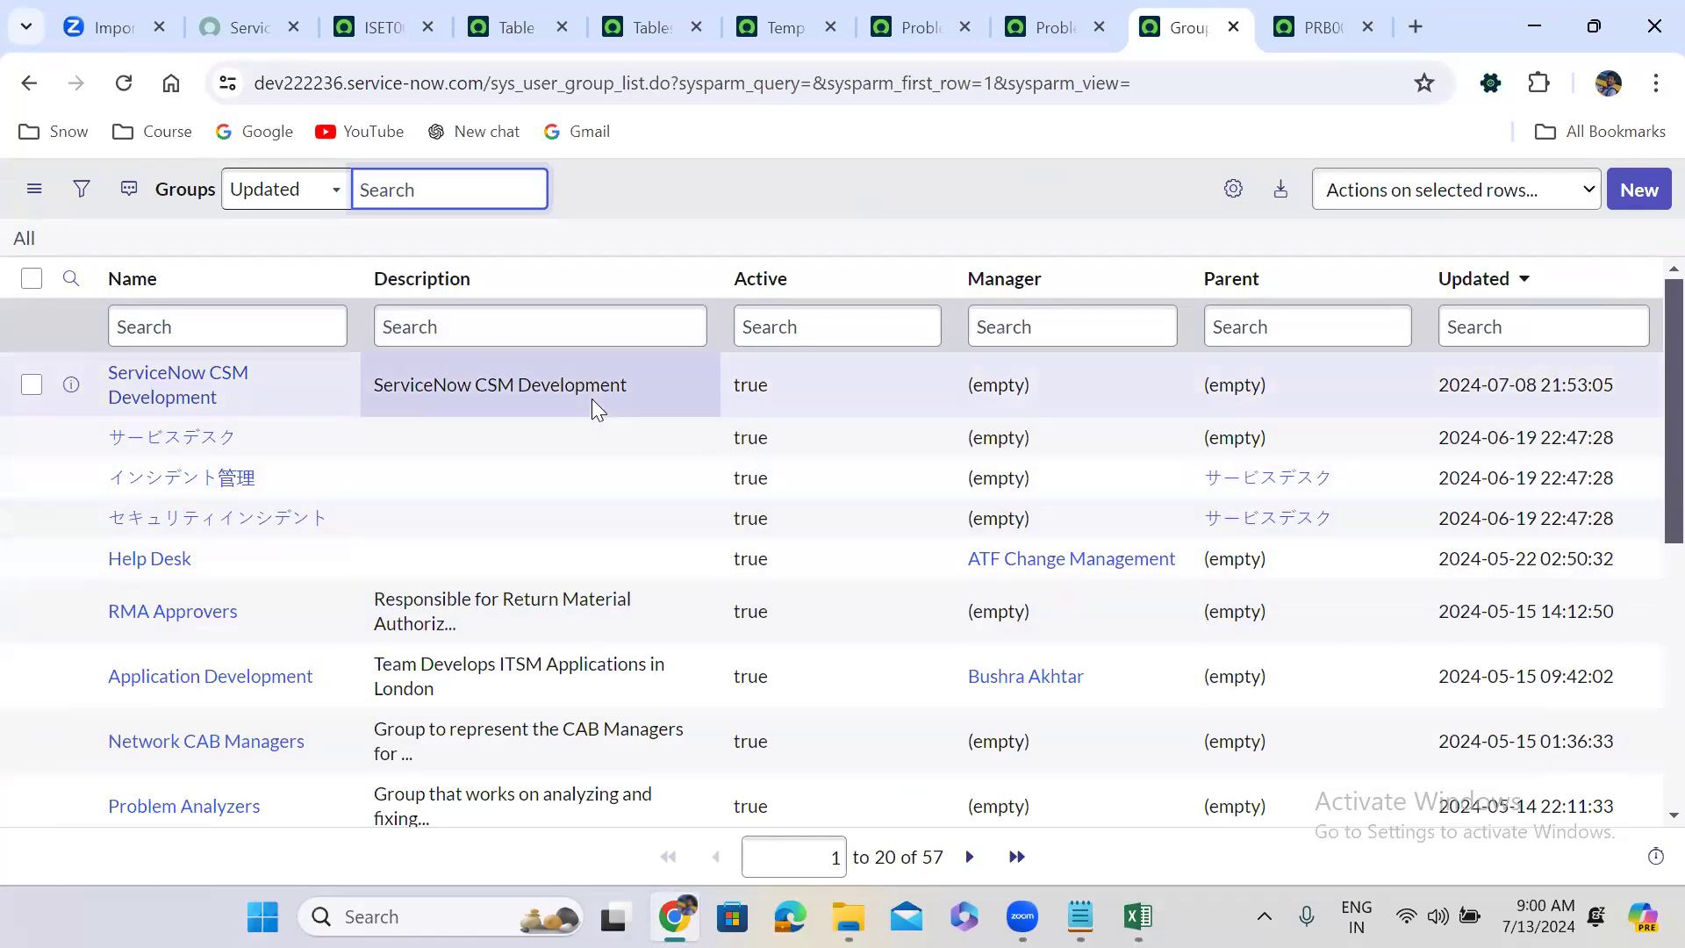
# Open the u_assignment_group field map of the Problem Data load map in a new tab.
pyautogui.click(835, 196)
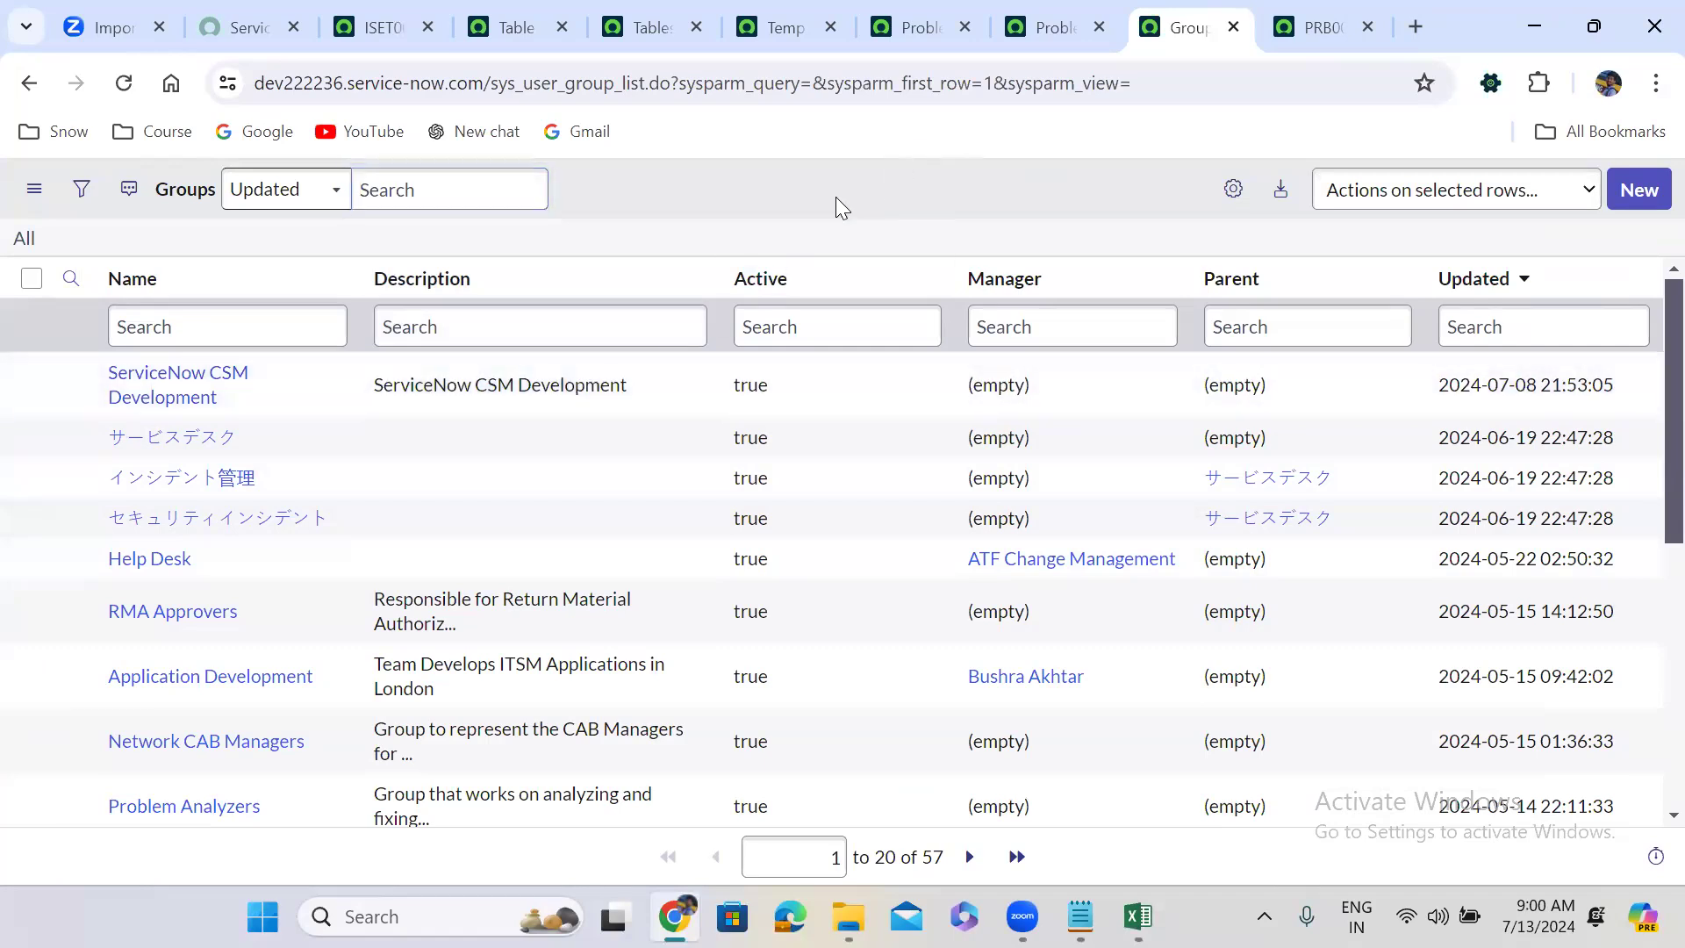
pyautogui.click(918, 27)
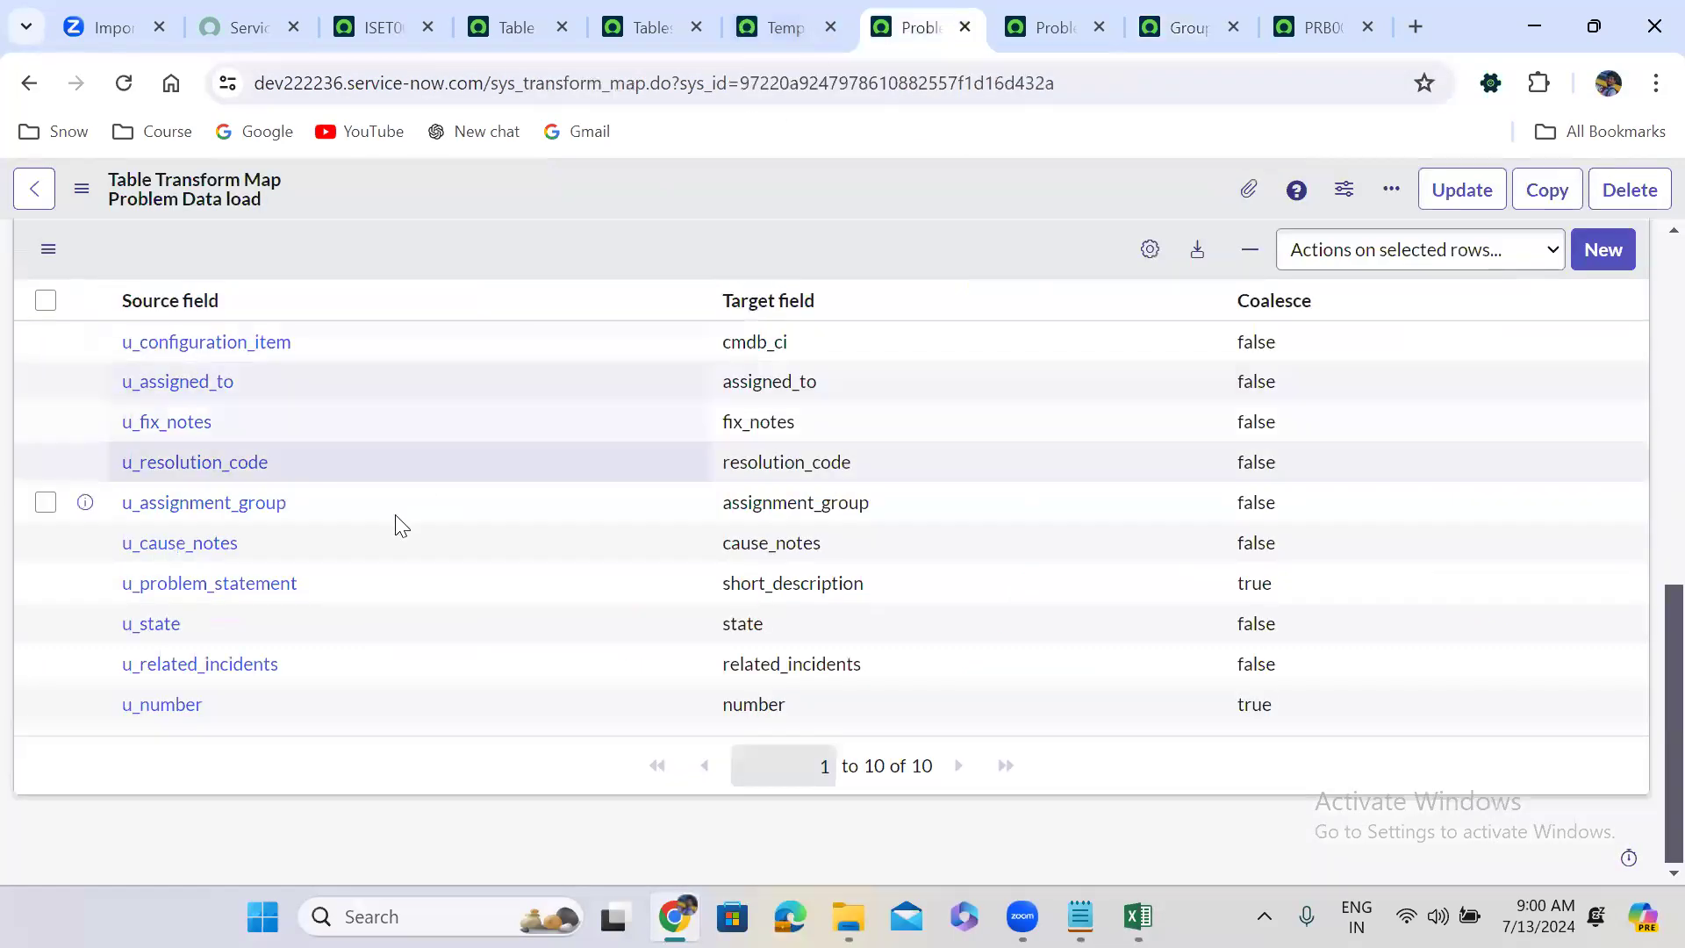
pyautogui.rightClick(82, 500)
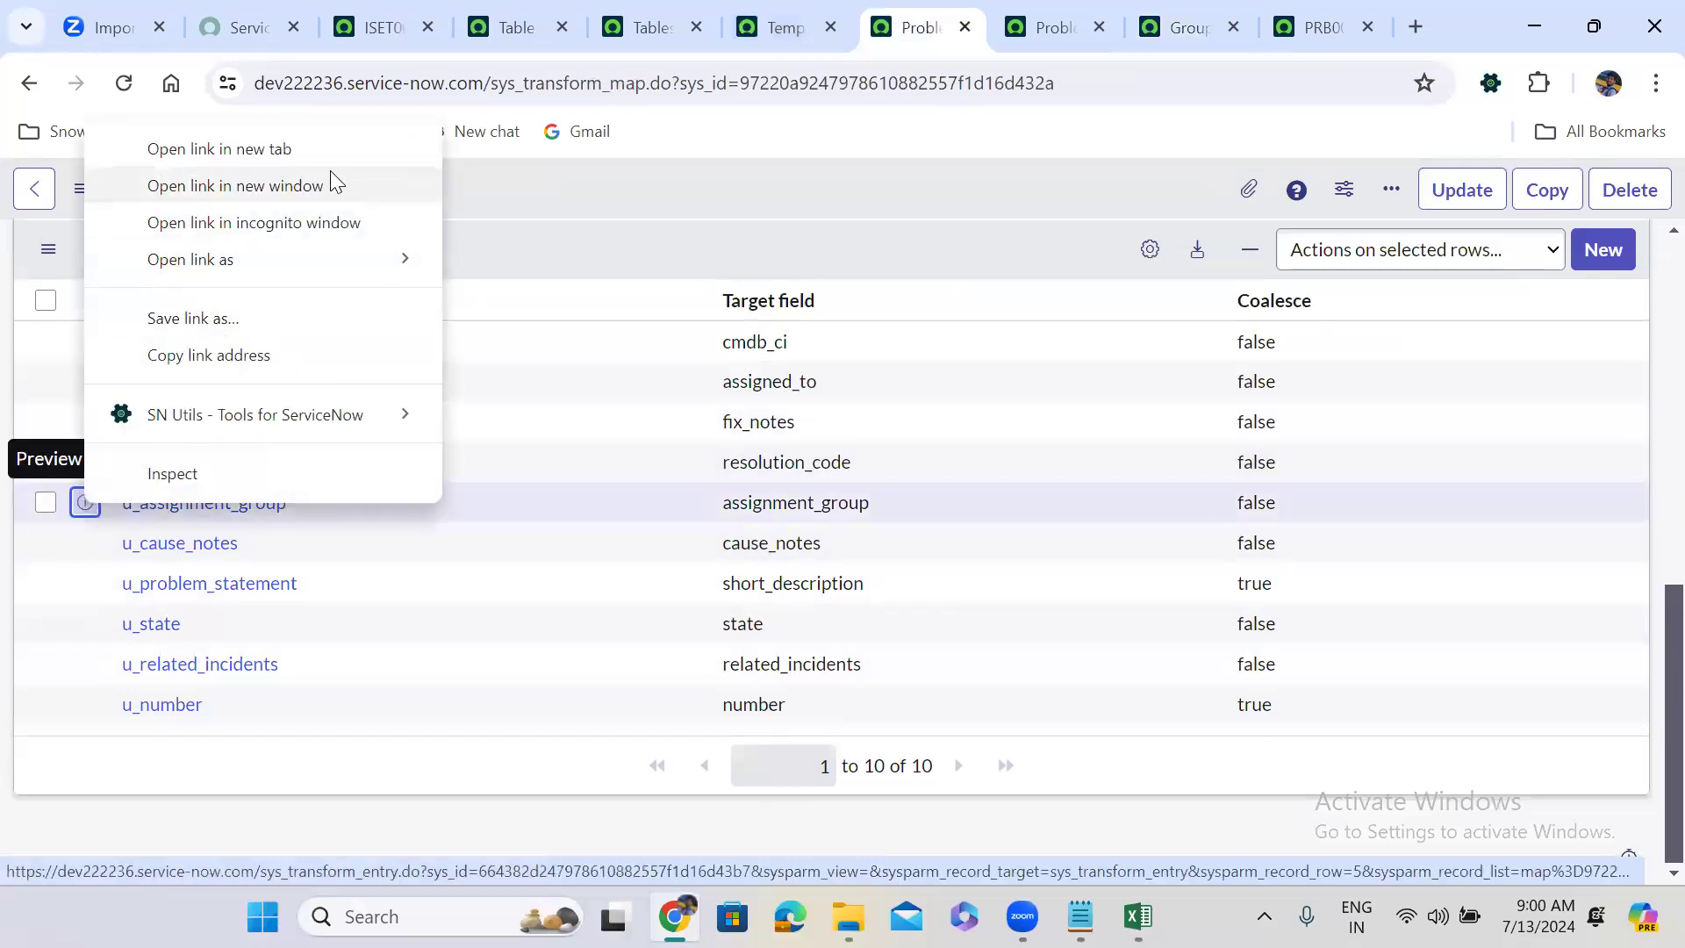
pyautogui.click(304, 149)
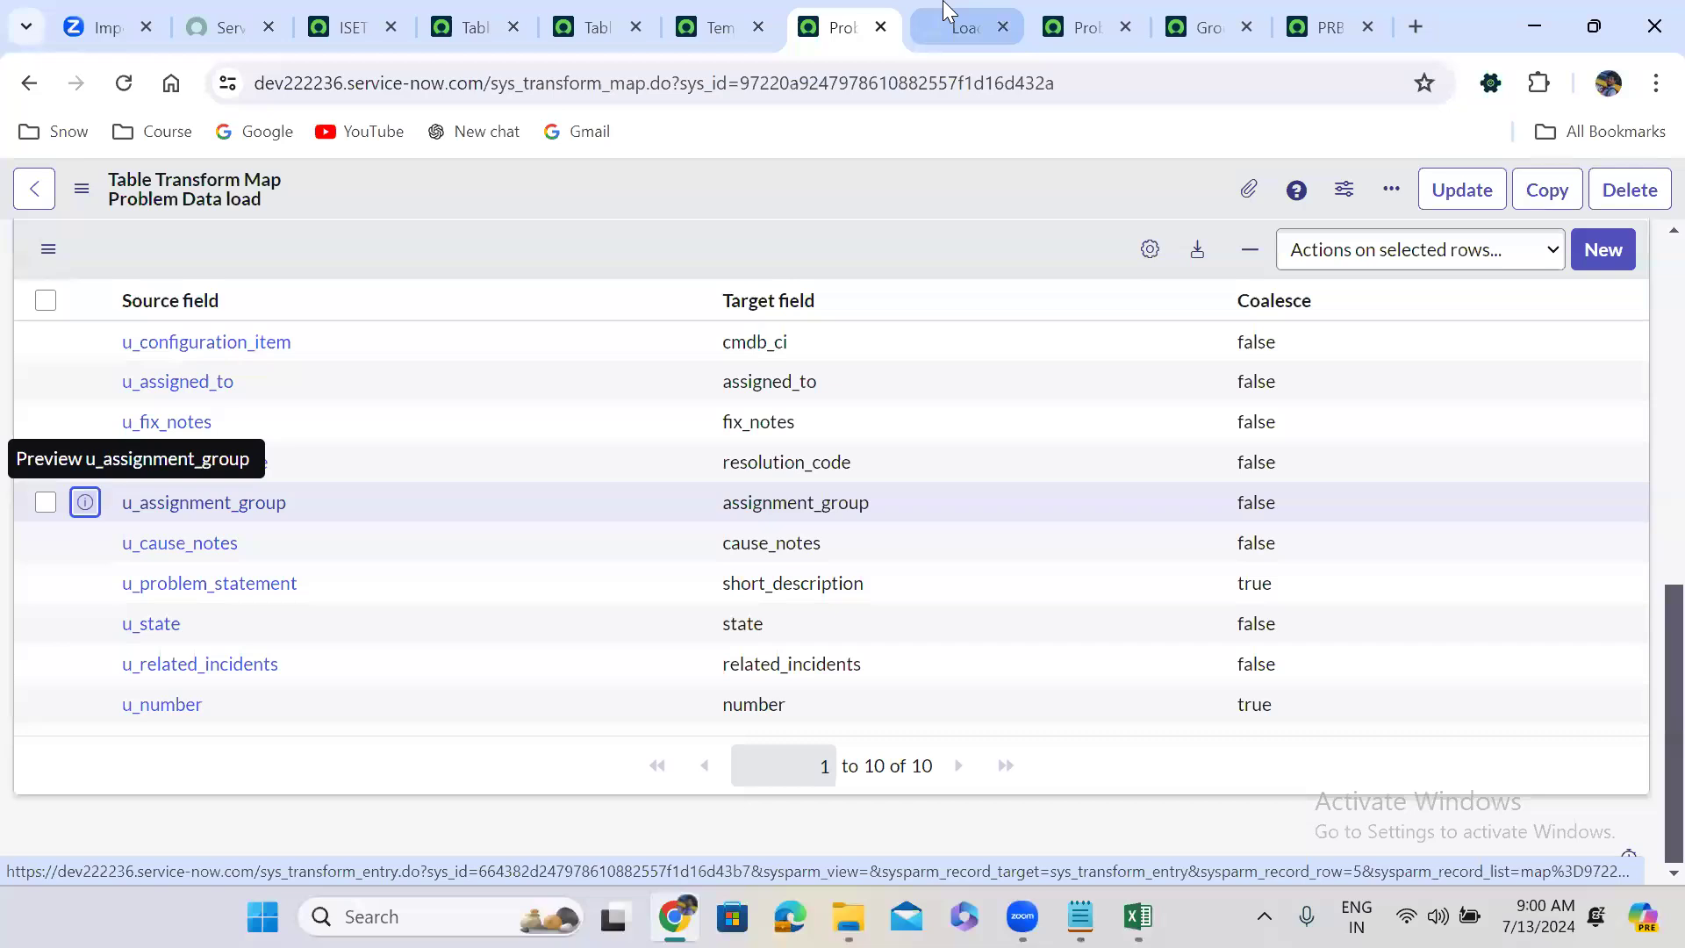
pyautogui.click(946, 12)
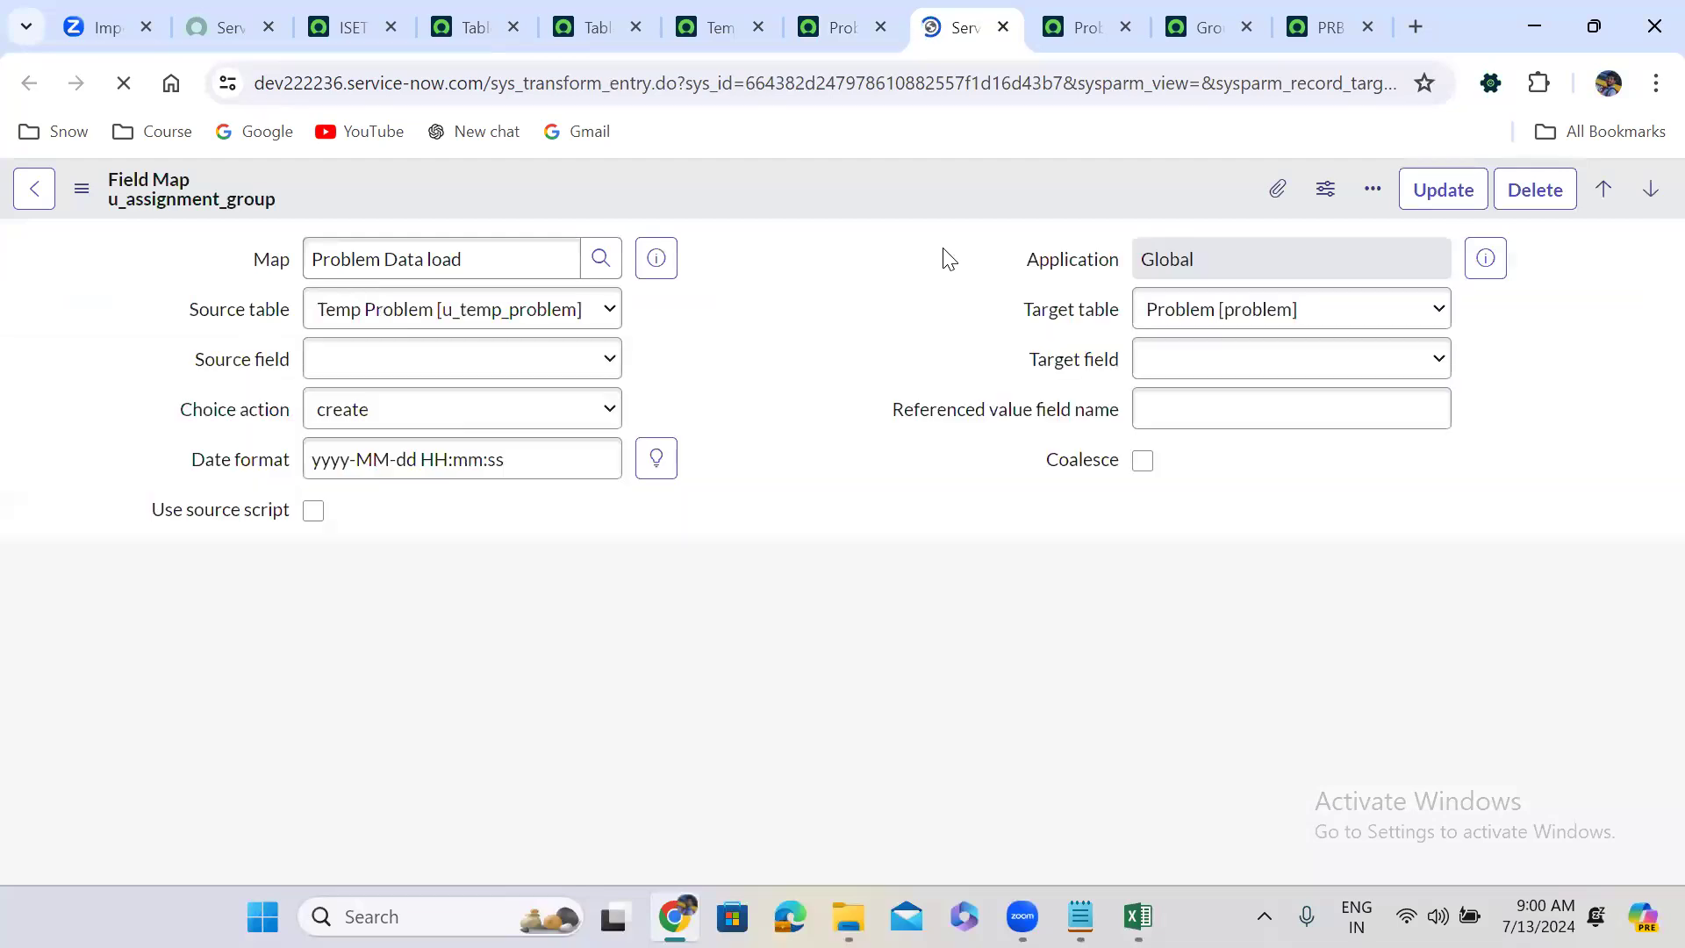
# Inspect the field map's Choice action options, leaving it set to create.
pyautogui.click(740, 384)
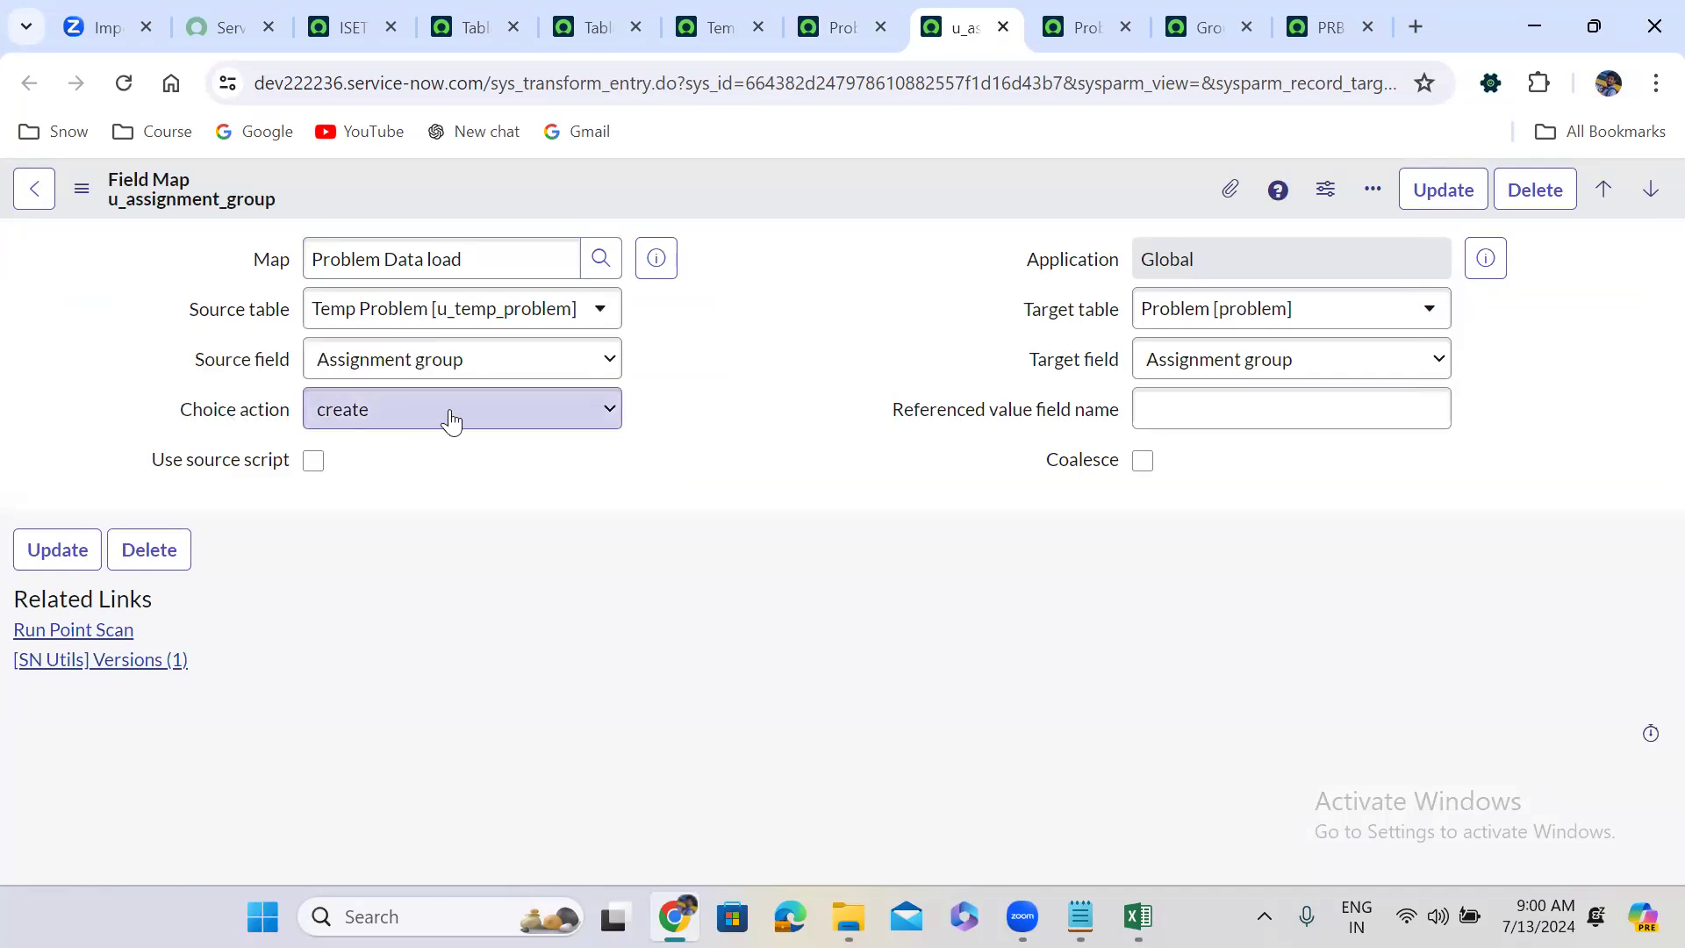
pyautogui.click(332, 431)
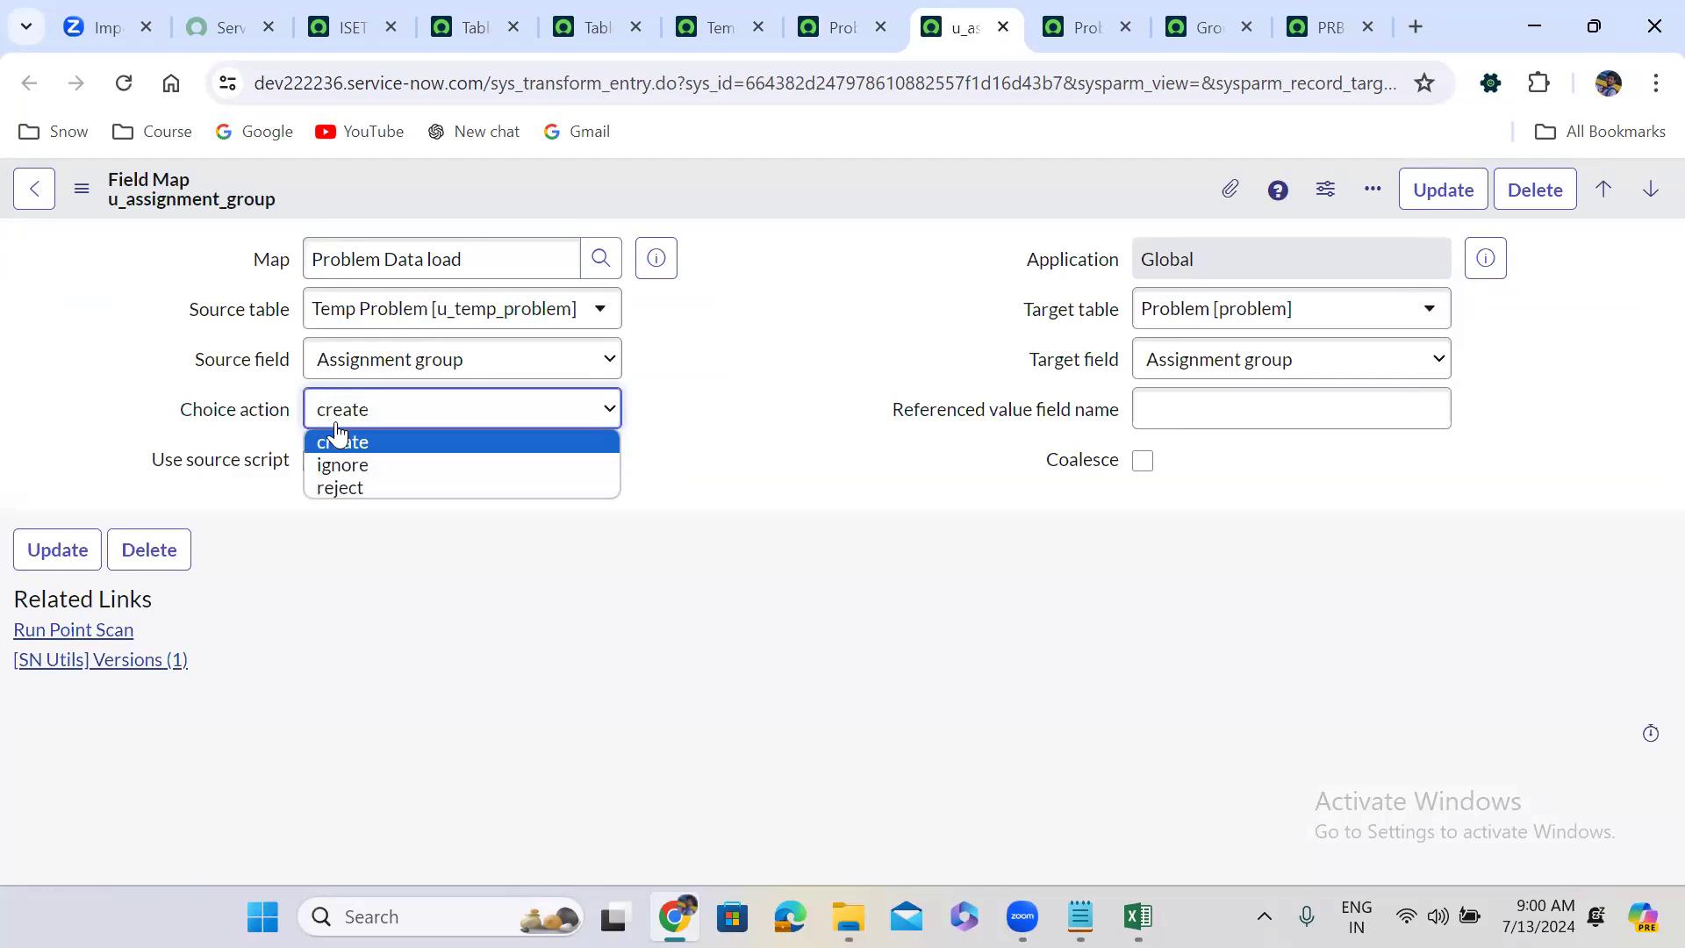
pyautogui.click(388, 444)
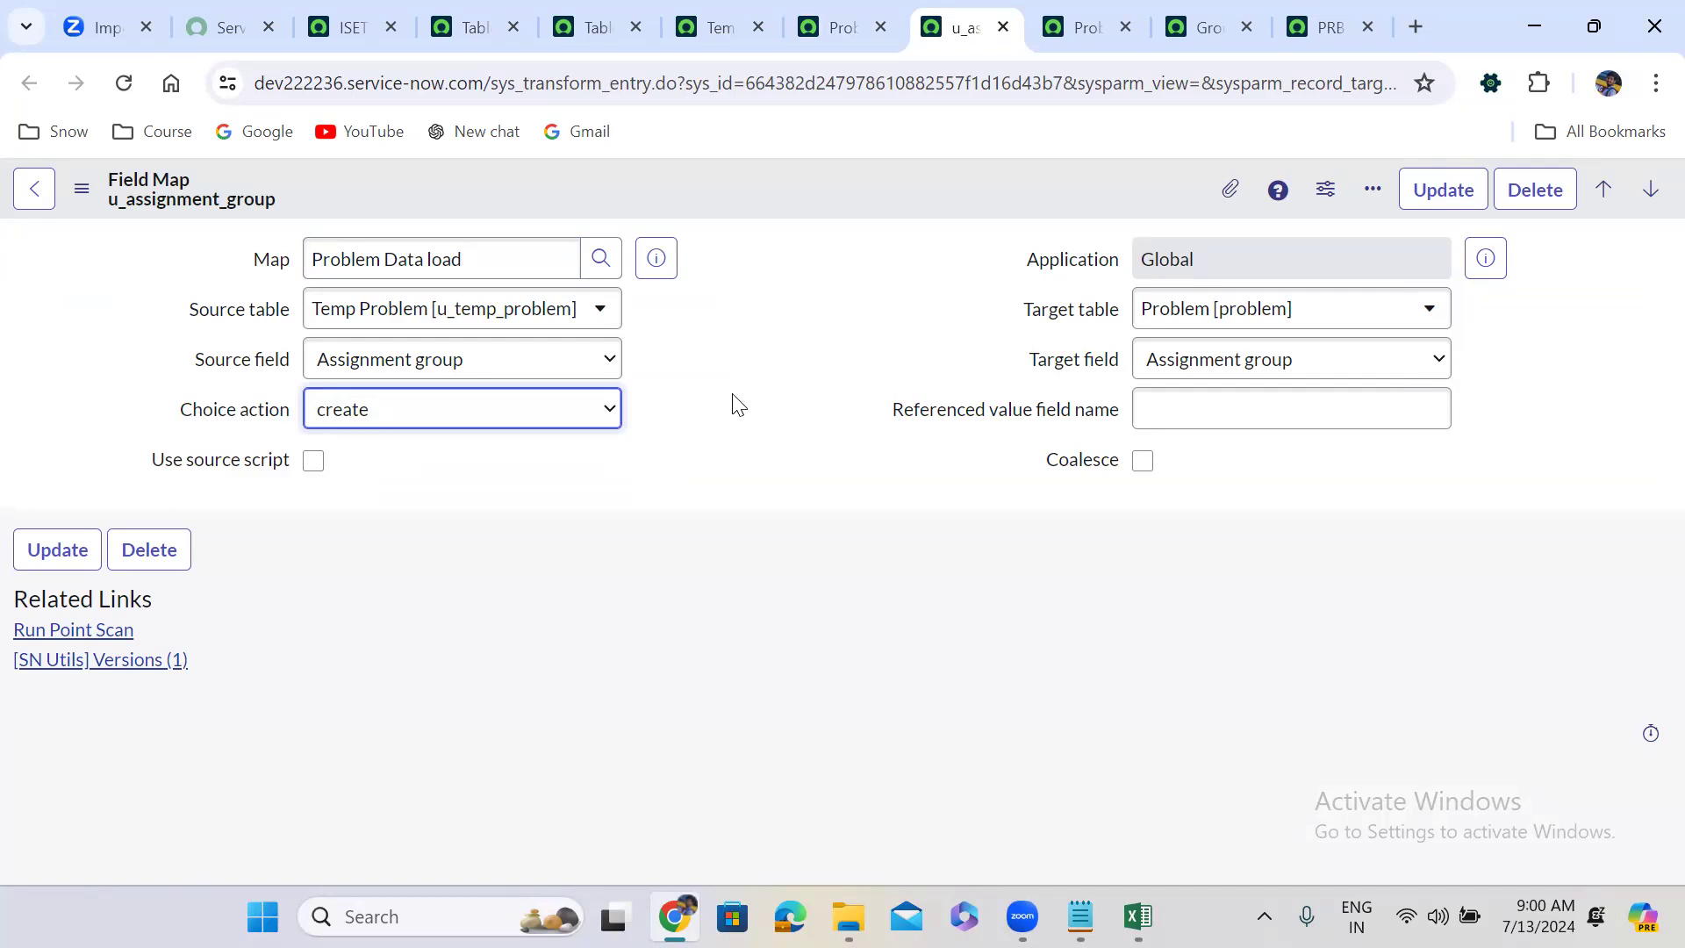
pyautogui.click(355, 424)
pyautogui.click(355, 424)
# Toggle the Choice action to ignore and back to create, then save the field map.
pyautogui.click(432, 420)
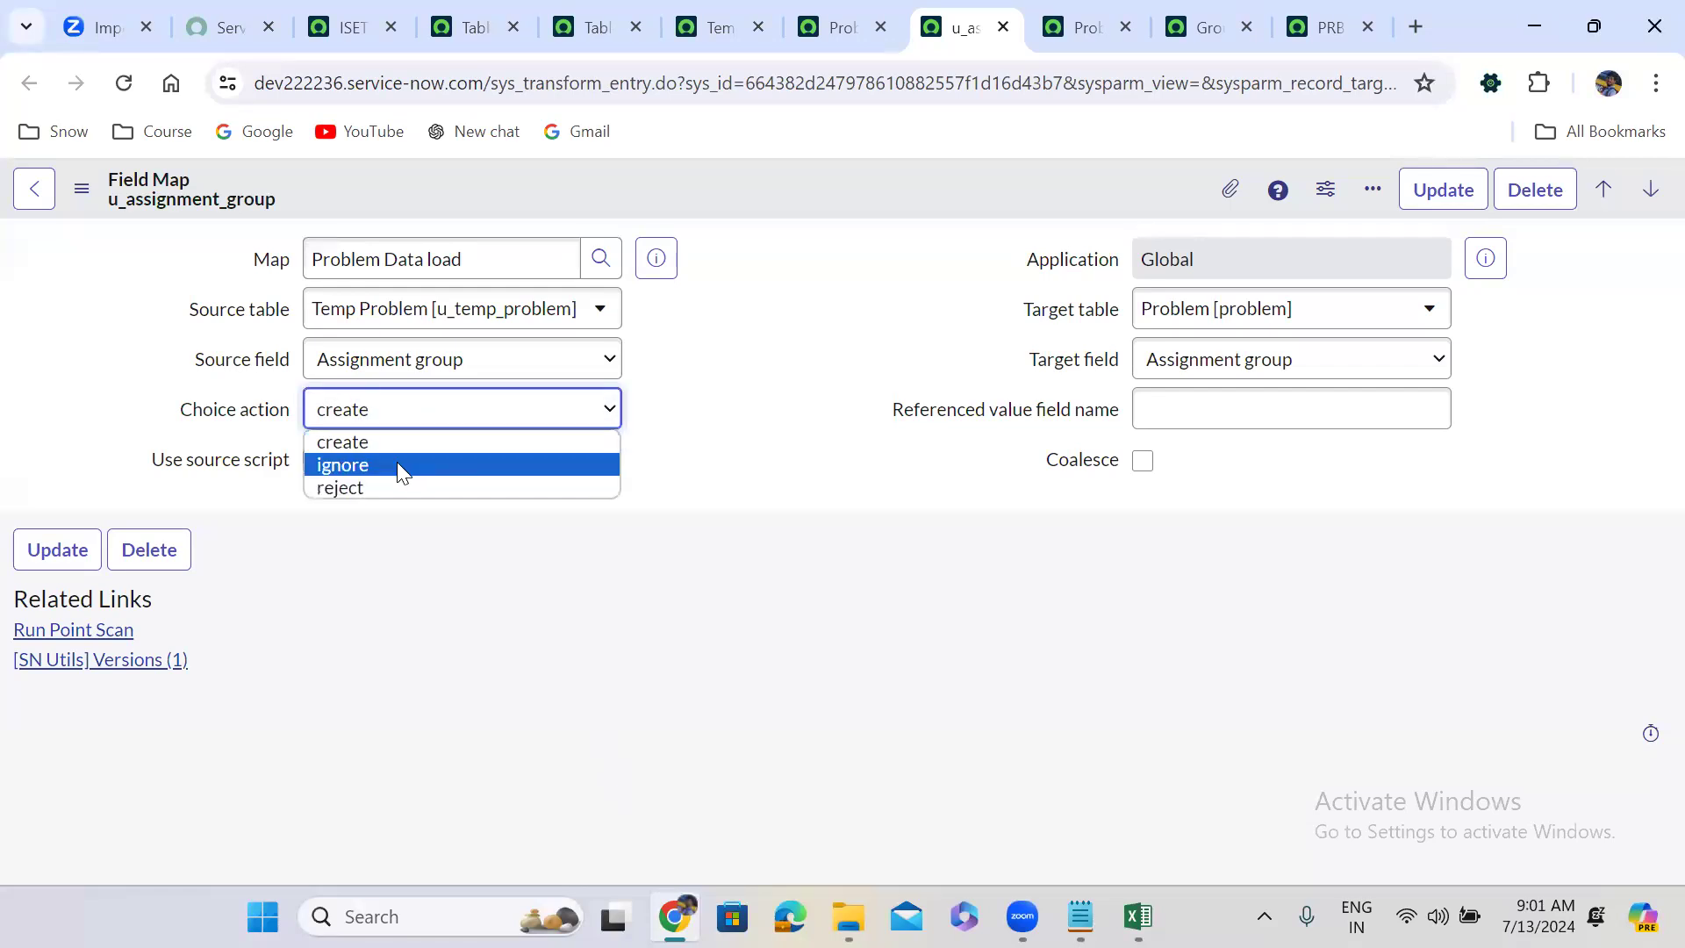
pyautogui.click(399, 465)
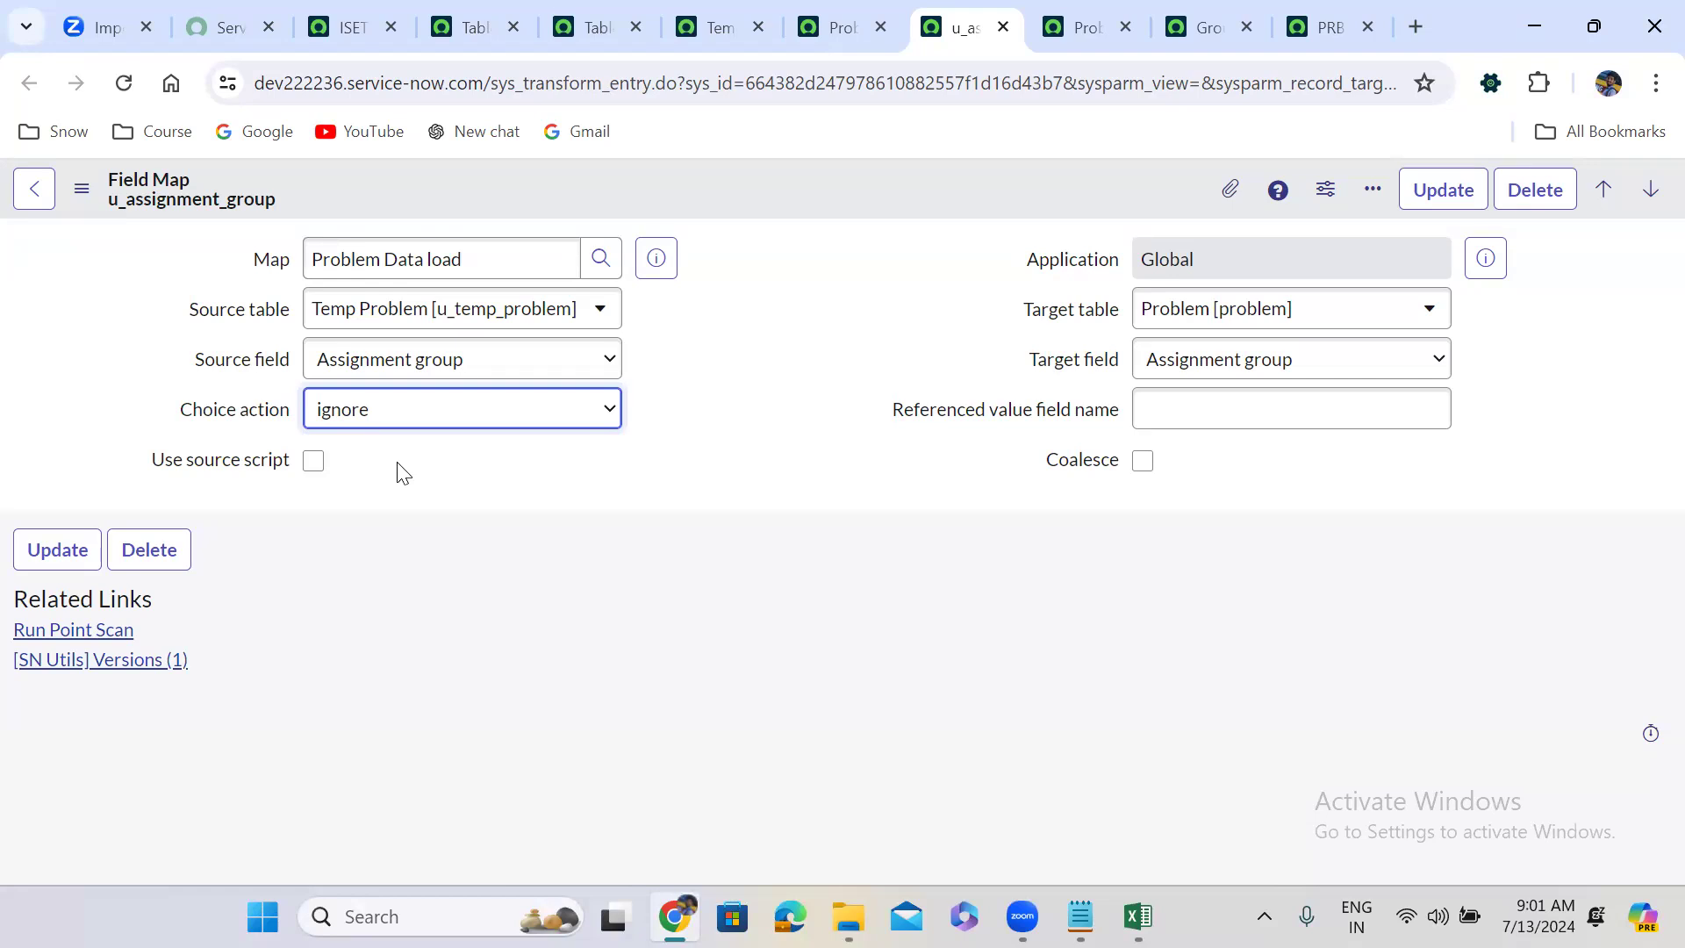
pyautogui.click(363, 405)
pyautogui.press('Return')
pyautogui.rightClick(762, 197)
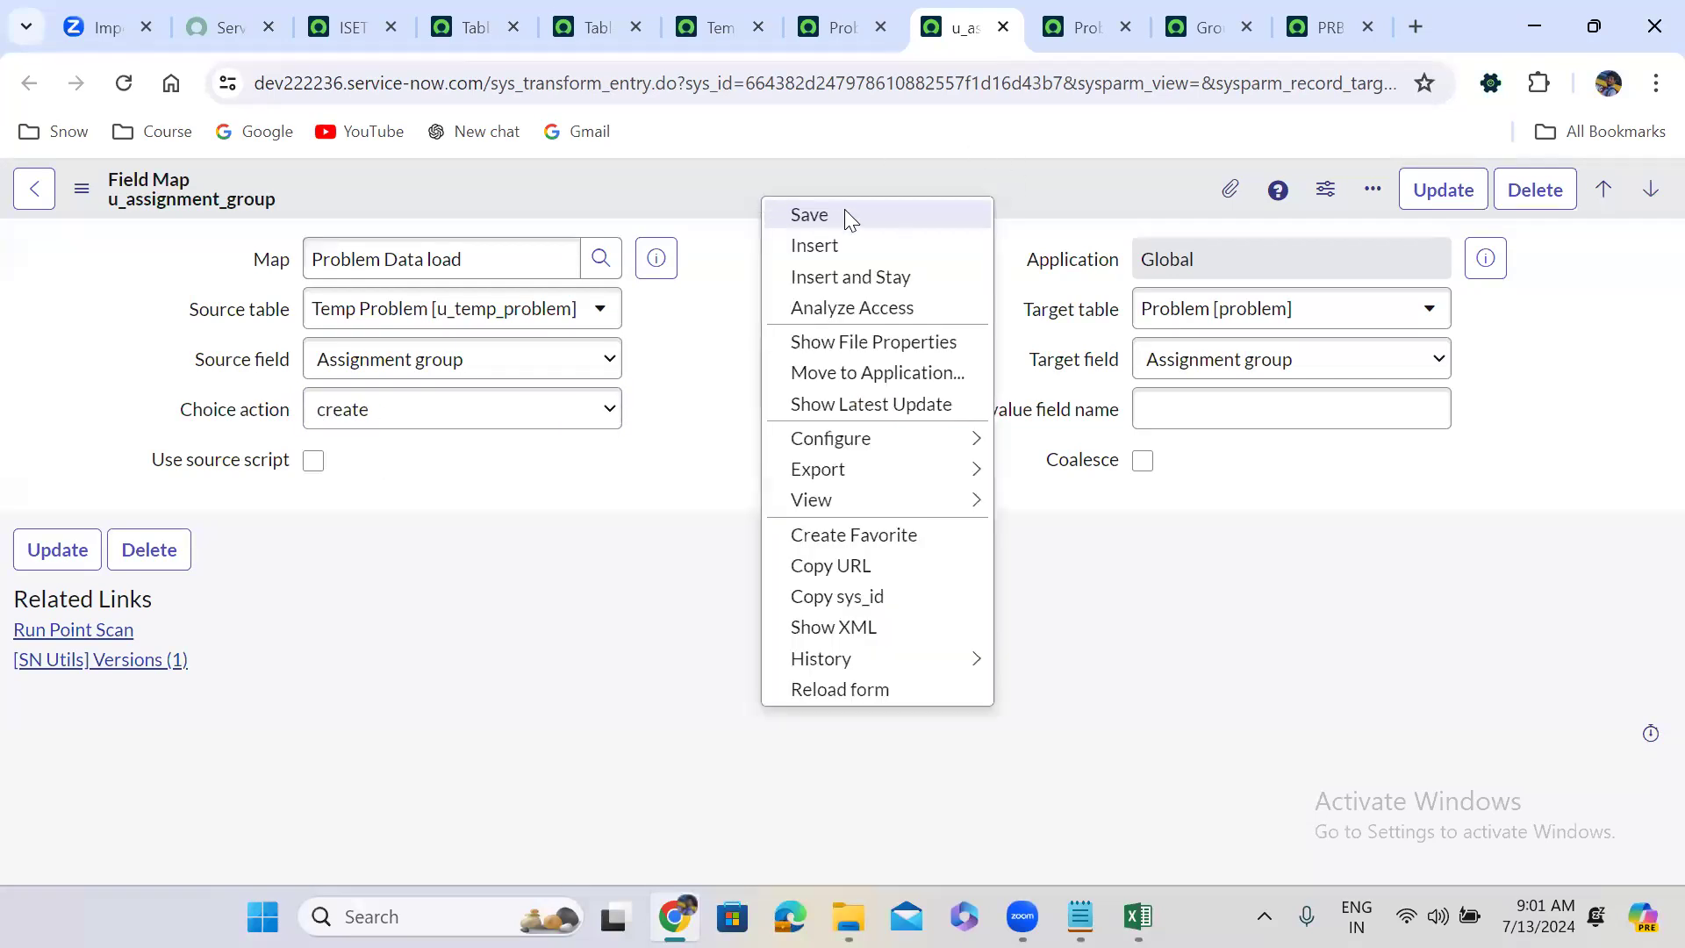
pyautogui.click(844, 214)
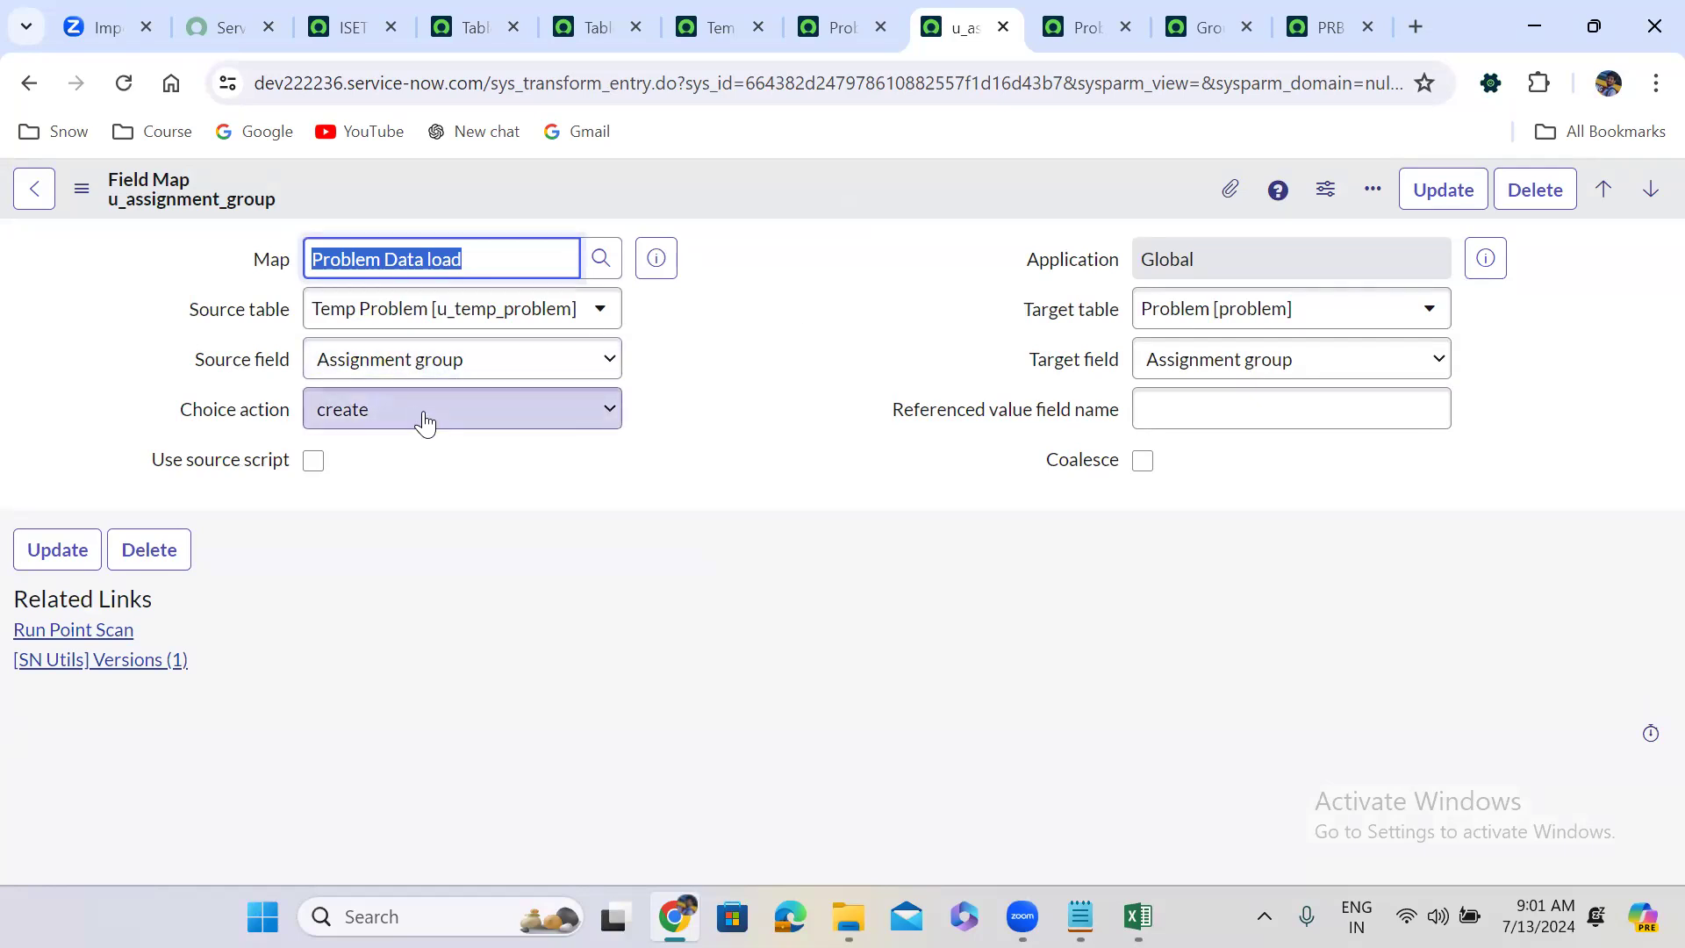
# Briefly bring up the problem workbook, then return to import set ISET0010017.
pyautogui.click(770, 586)
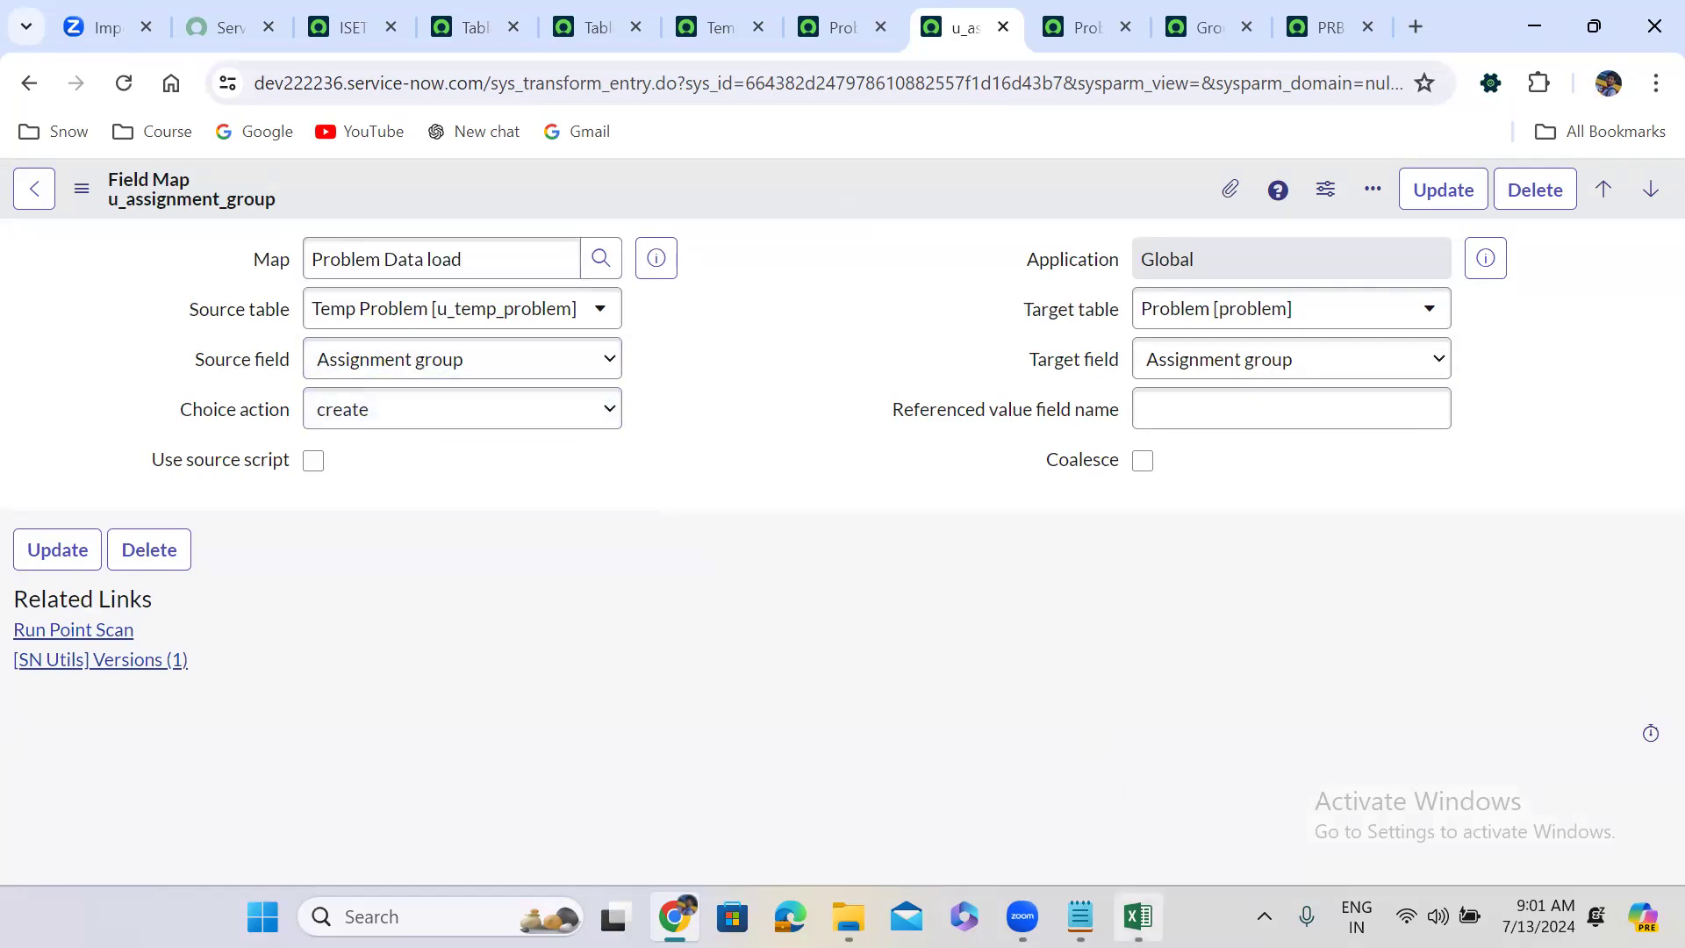
pyautogui.click(1139, 916)
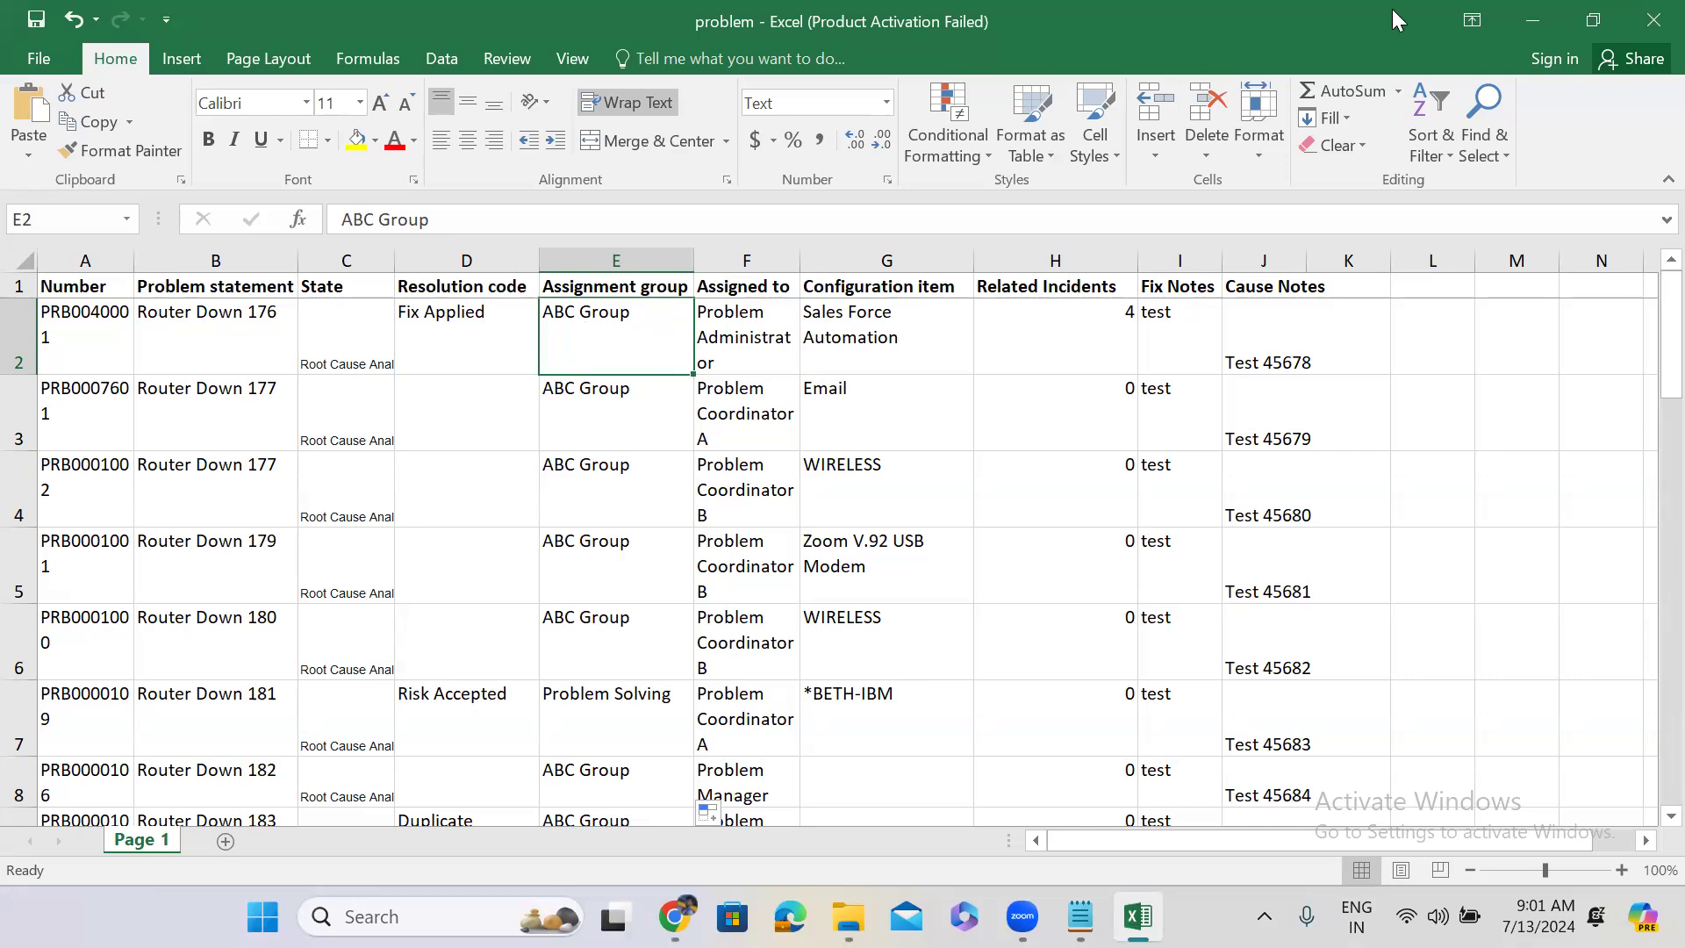
pyautogui.click(1534, 19)
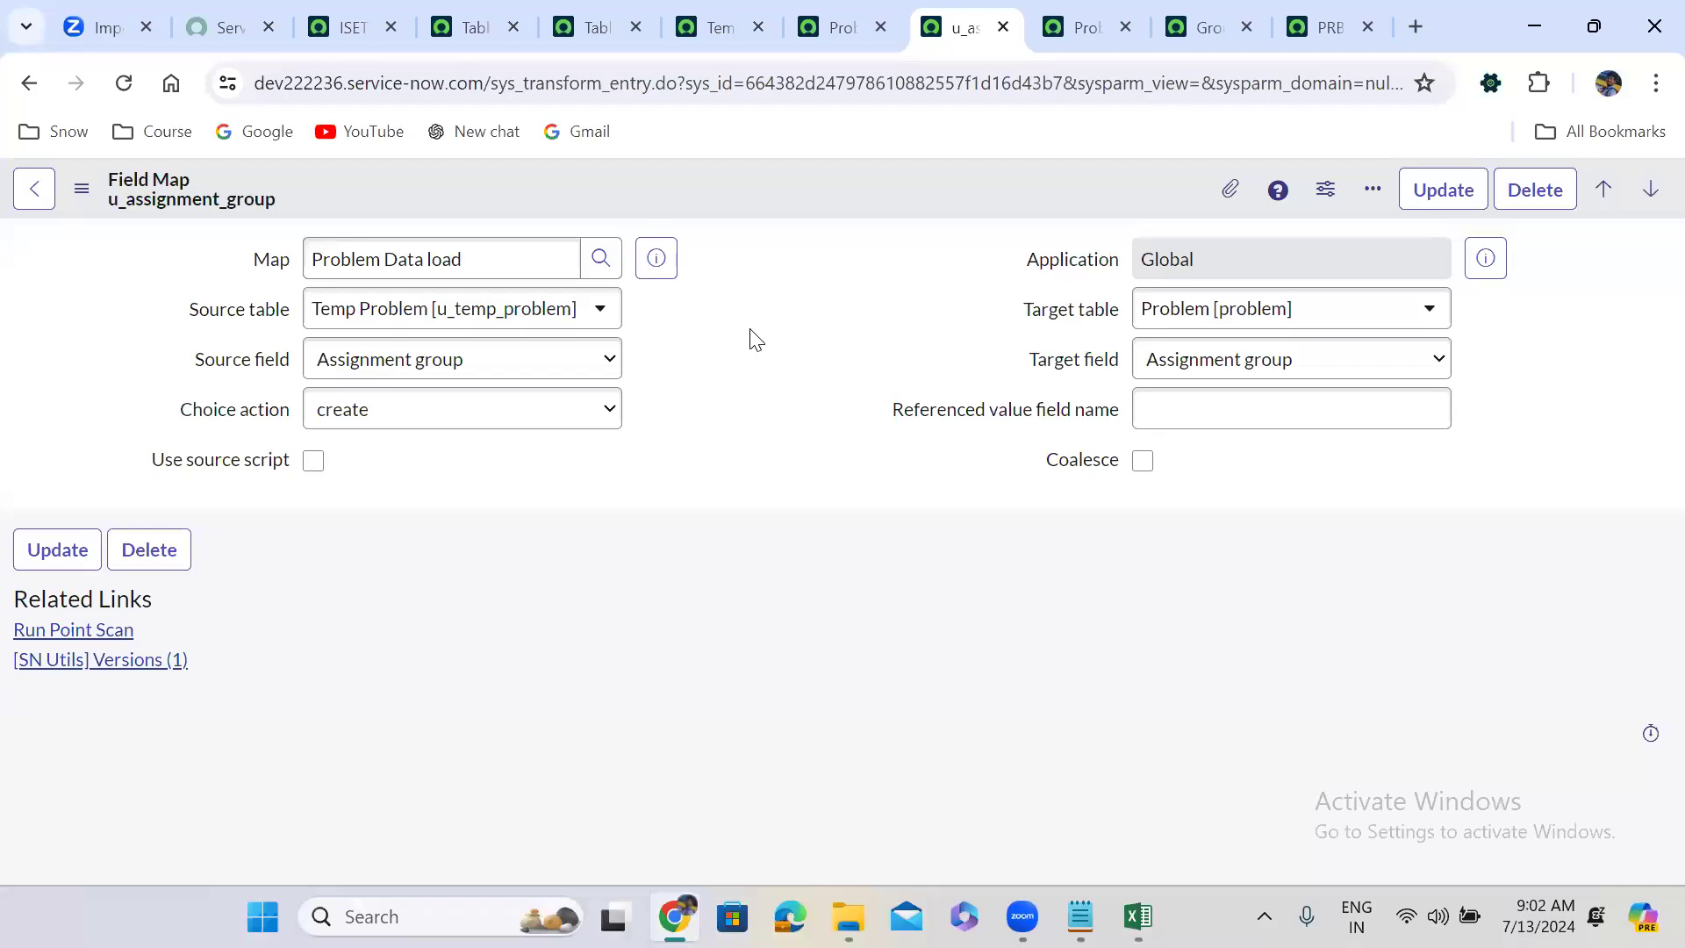
pyautogui.click(348, 17)
# Open the Load Data module from the application navigator.
pyautogui.click(282, 195)
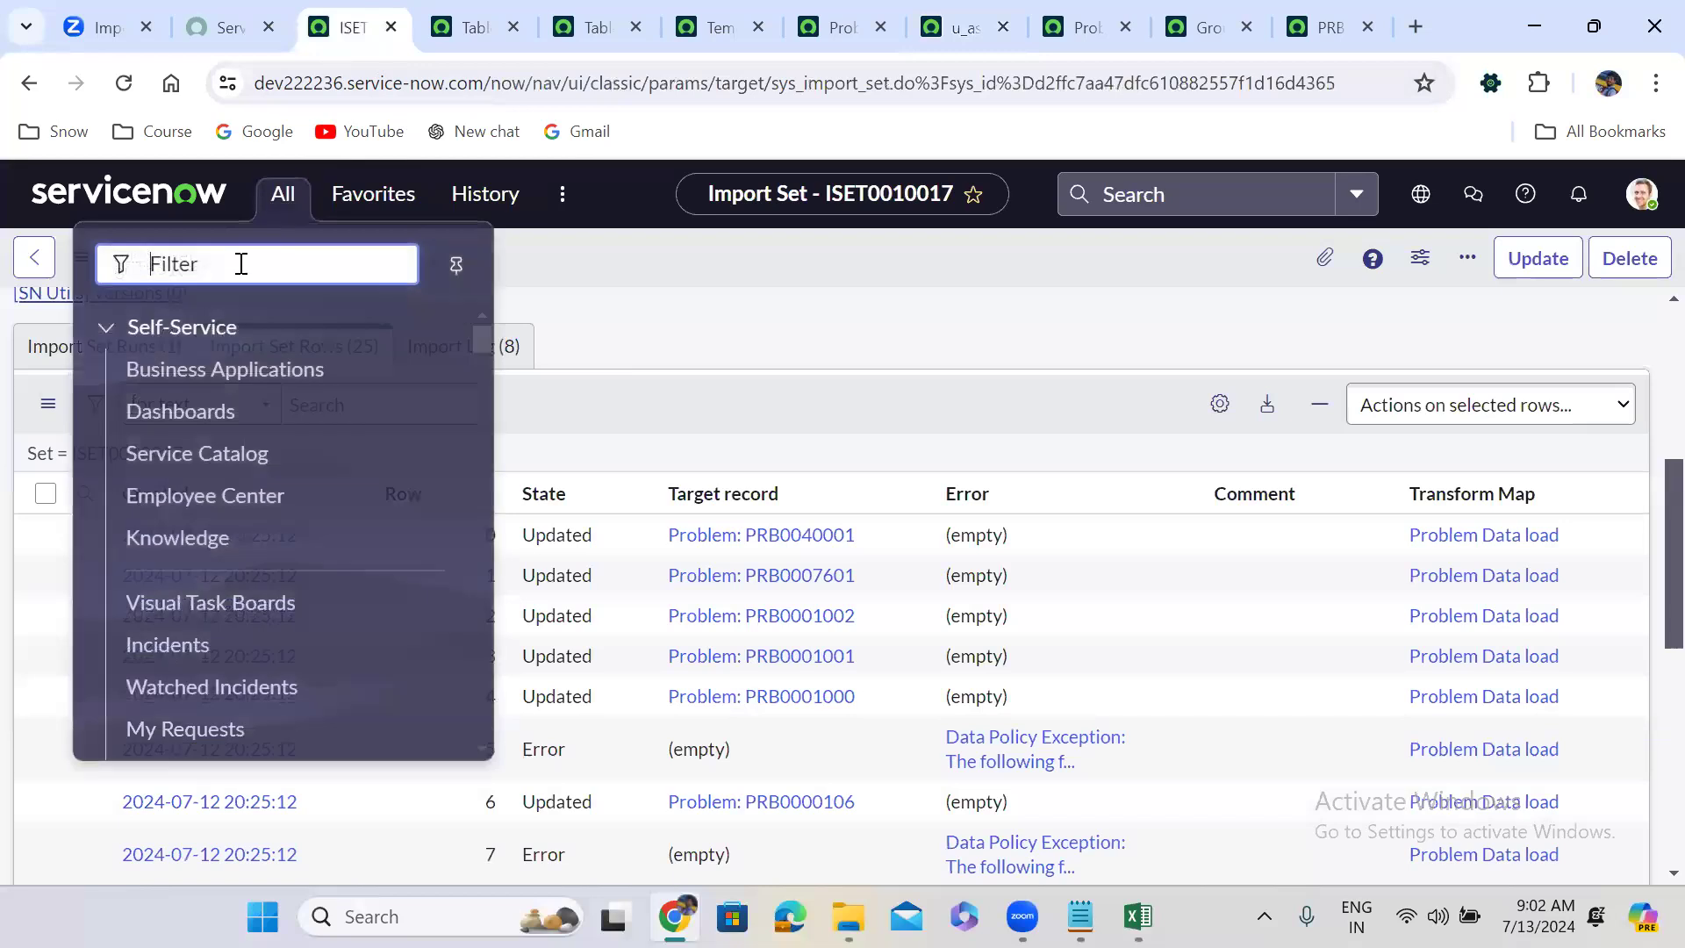
pyautogui.write('lodad')
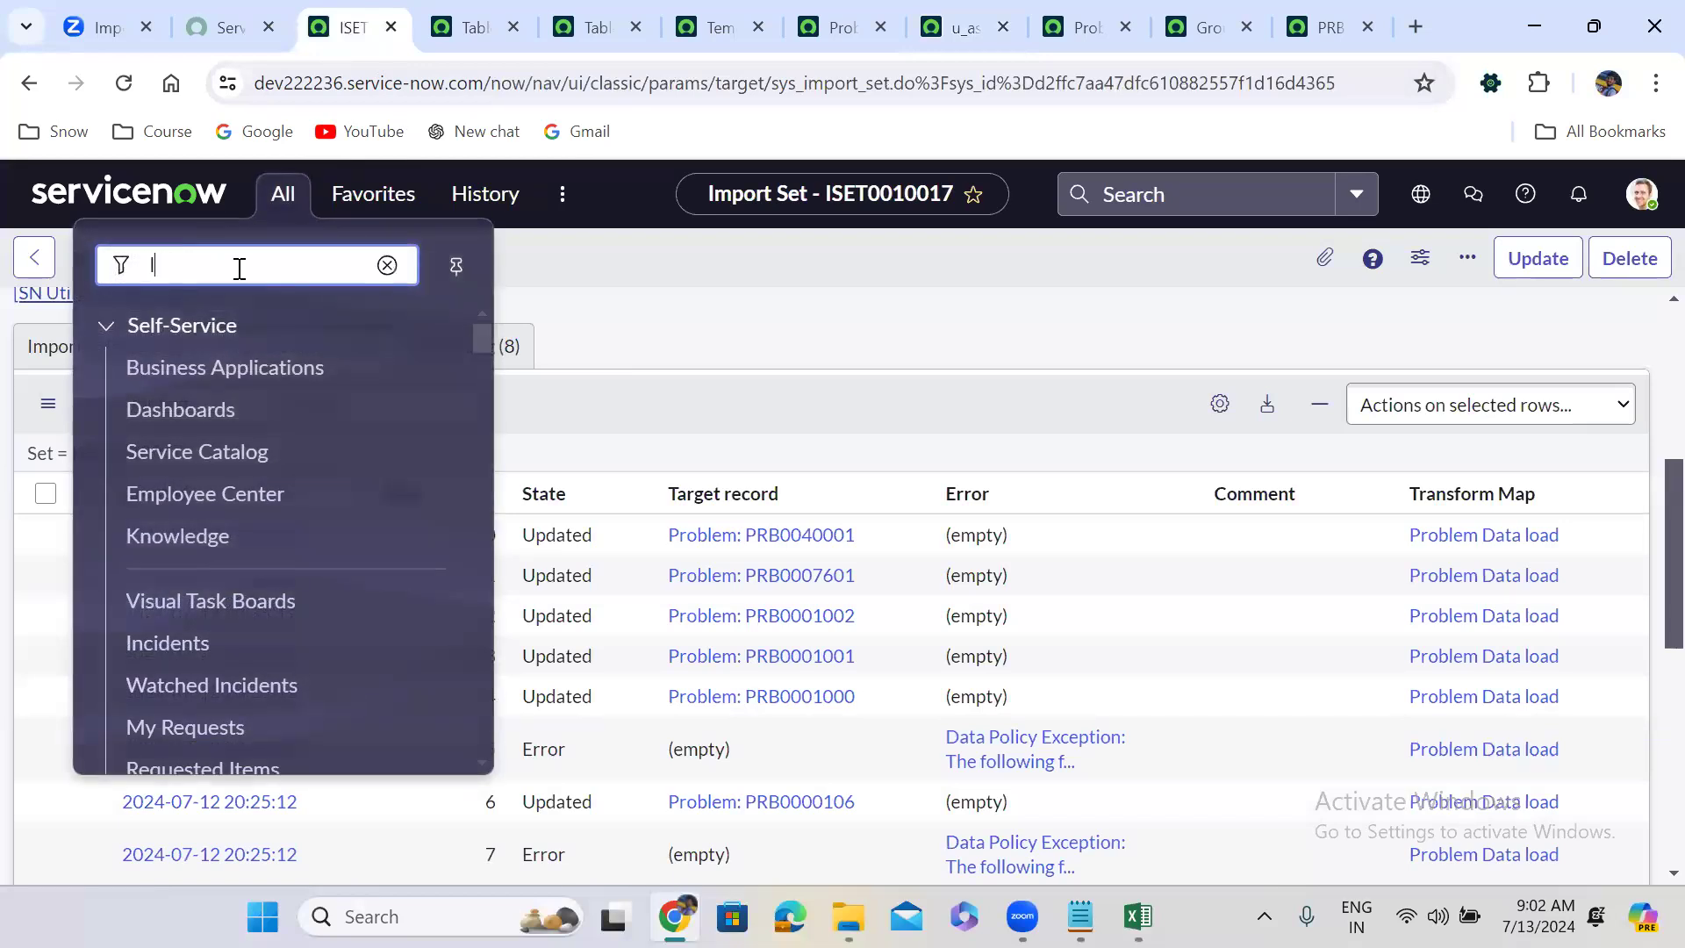
pyautogui.press('BackSpace')
pyautogui.press('BackSpace')
pyautogui.press('BackSpace')
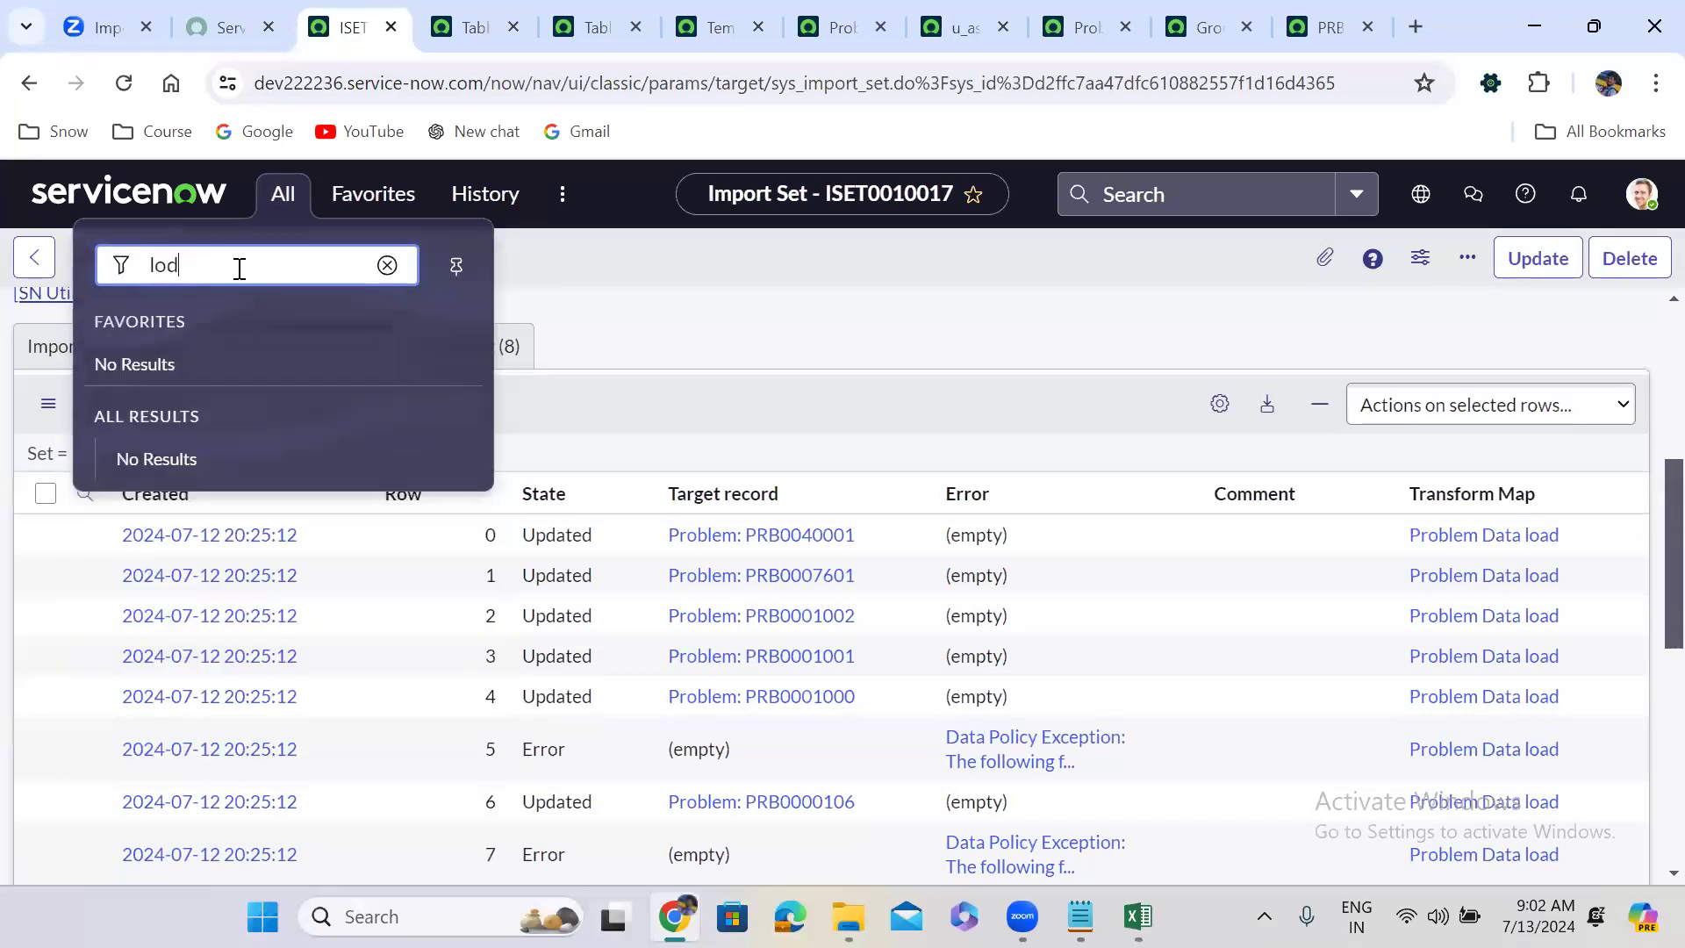
pyautogui.write('ad data')
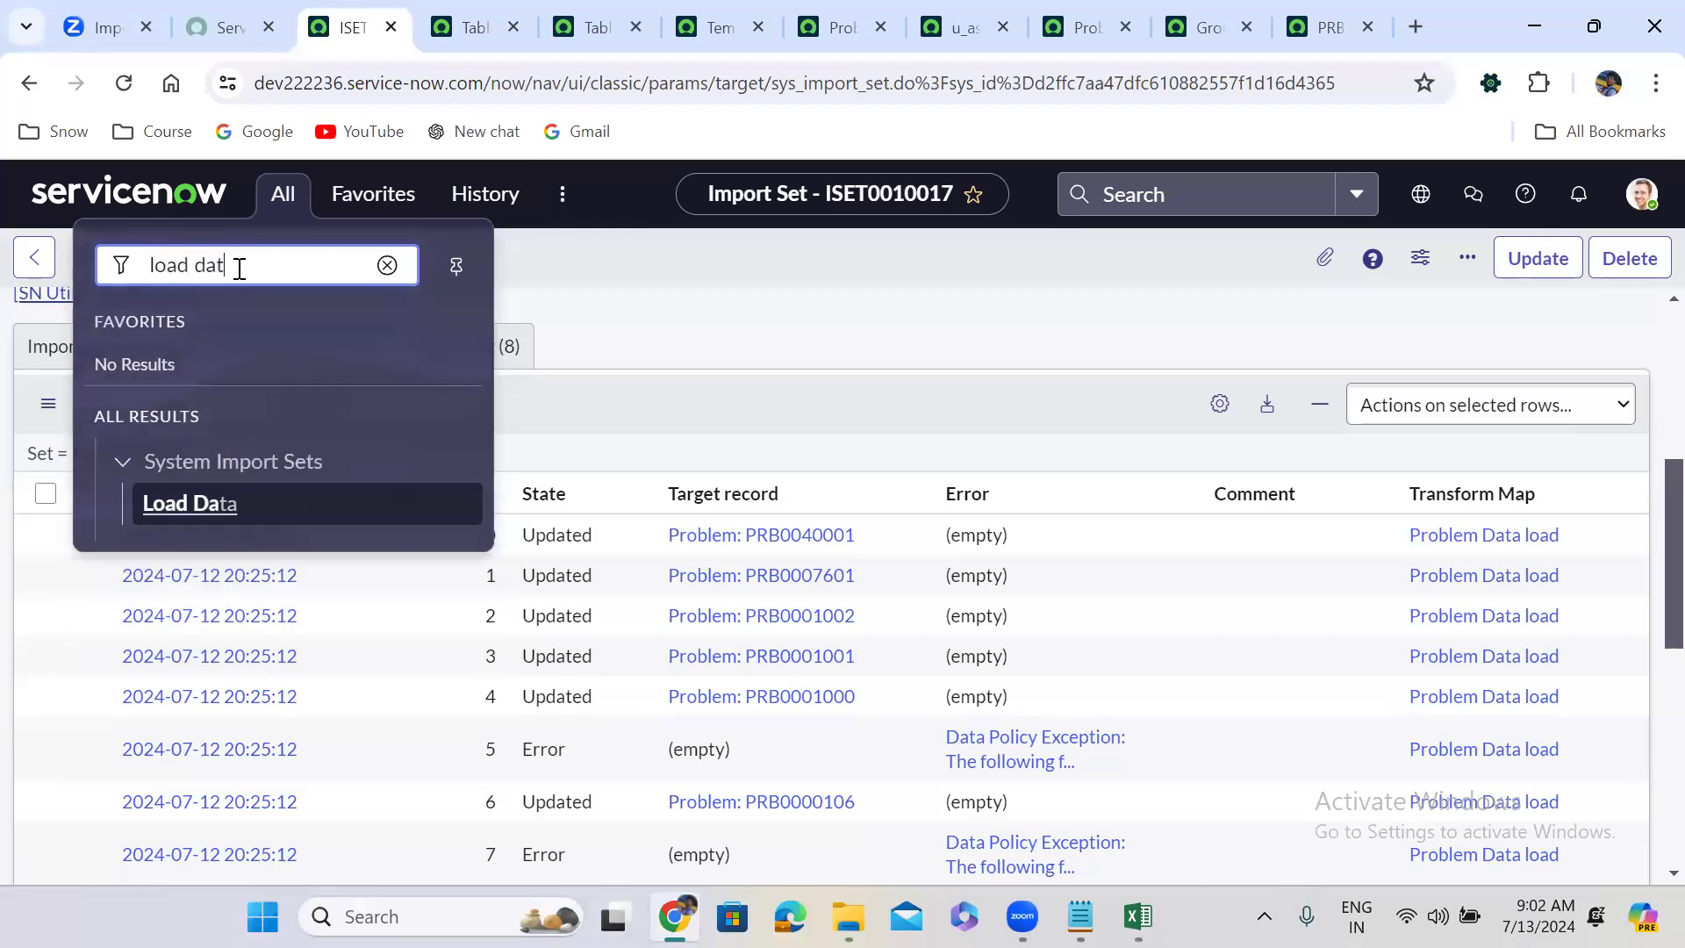
pyautogui.click(185, 506)
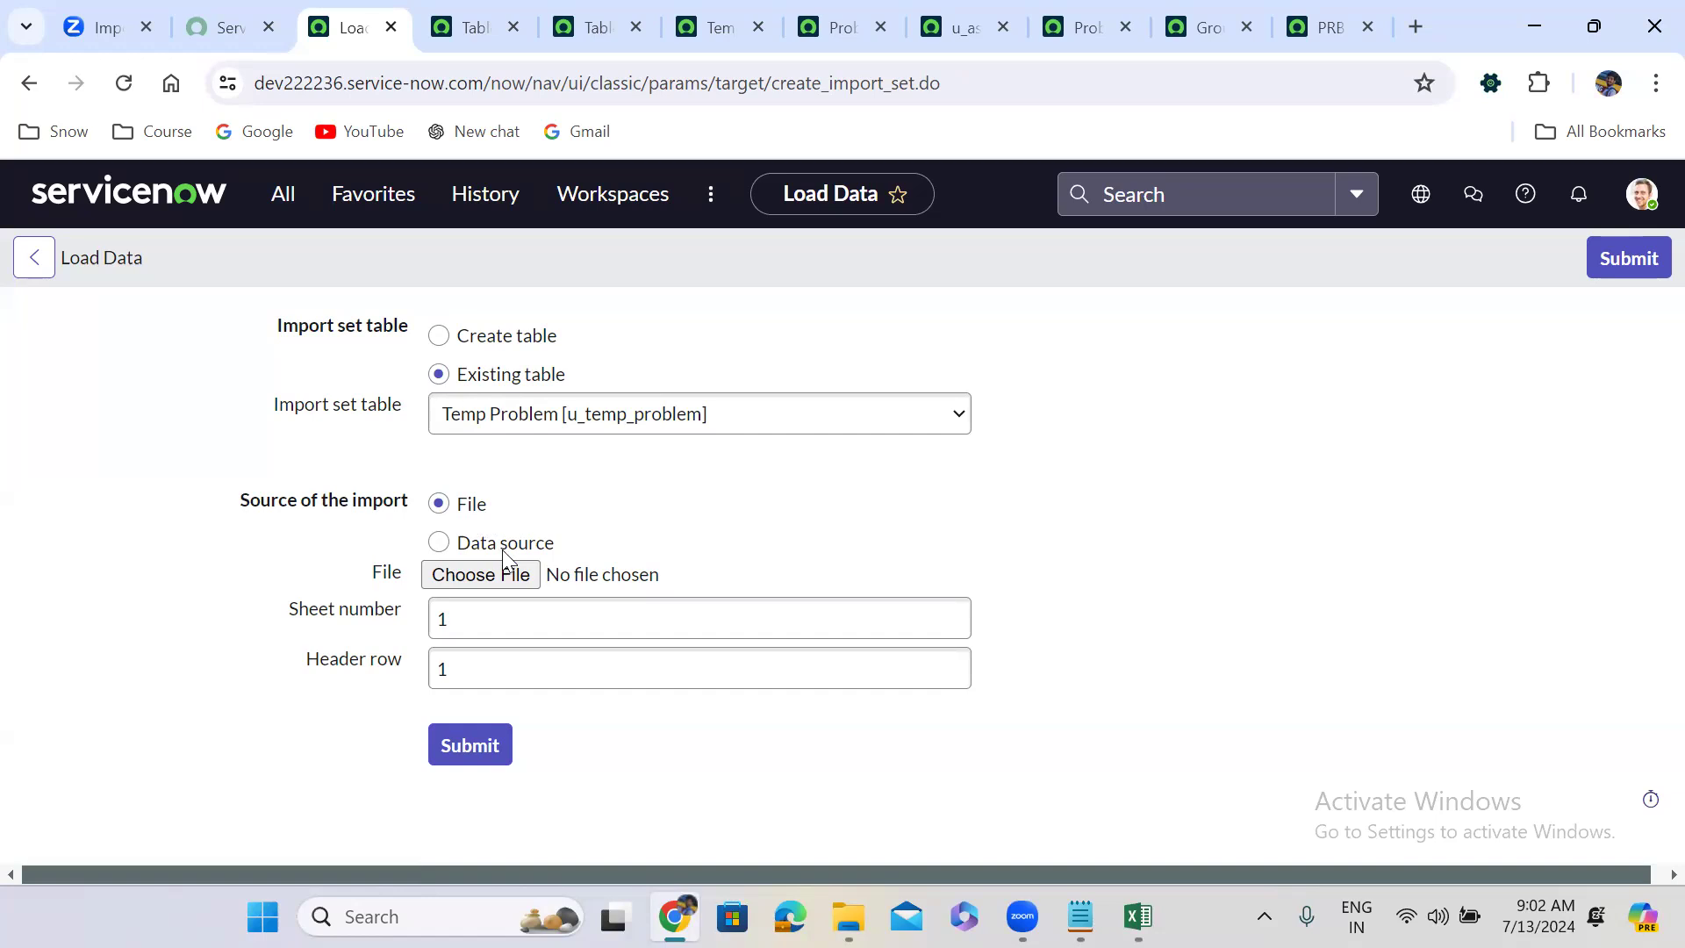
# Load problem.xlsx into Temp Problem as ISET0010018 and transform it with Problem Data load.
pyautogui.click(503, 577)
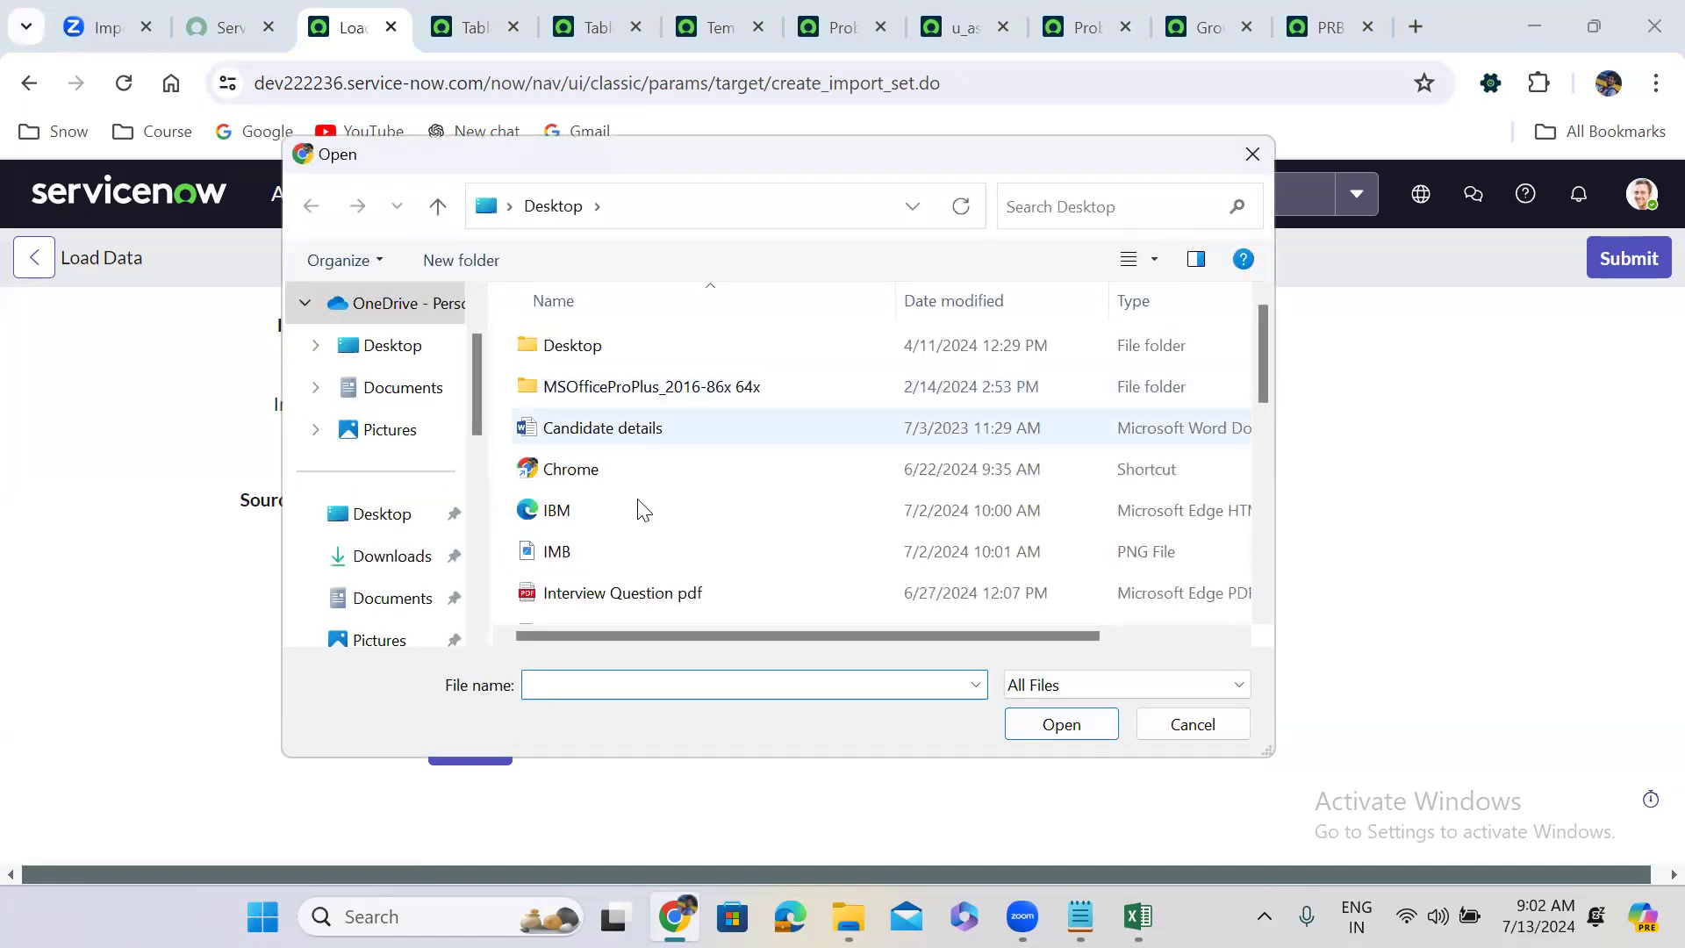
pyautogui.click(1266, 455)
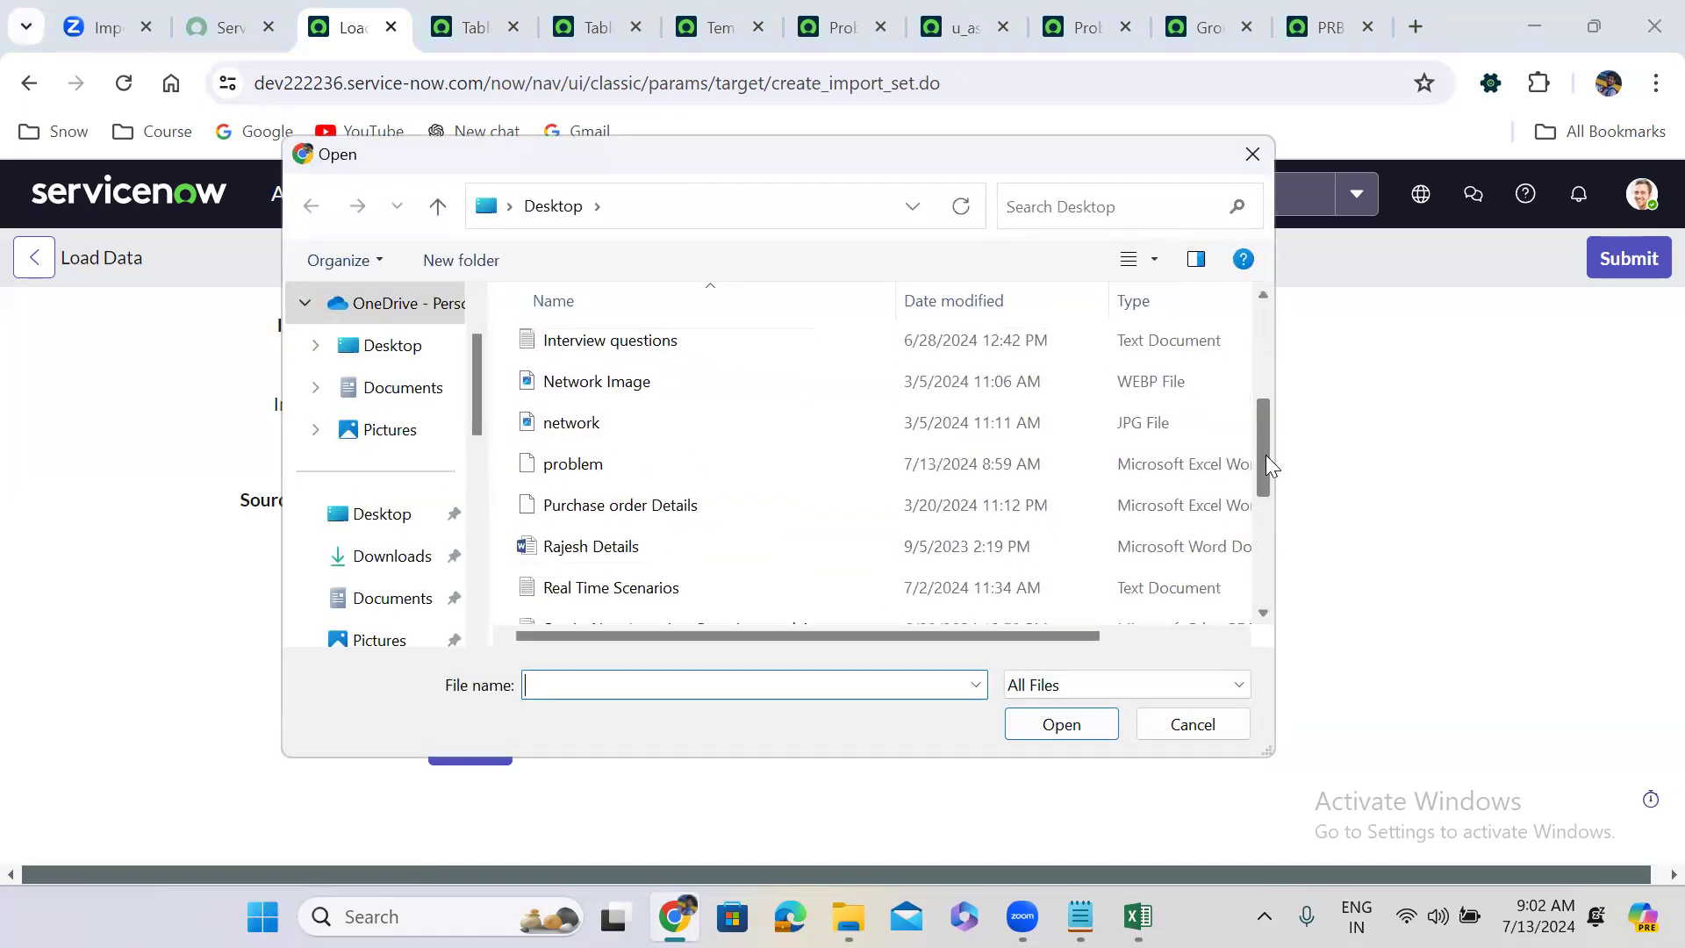
pyautogui.click(602, 467)
pyautogui.click(1080, 728)
pyautogui.click(472, 748)
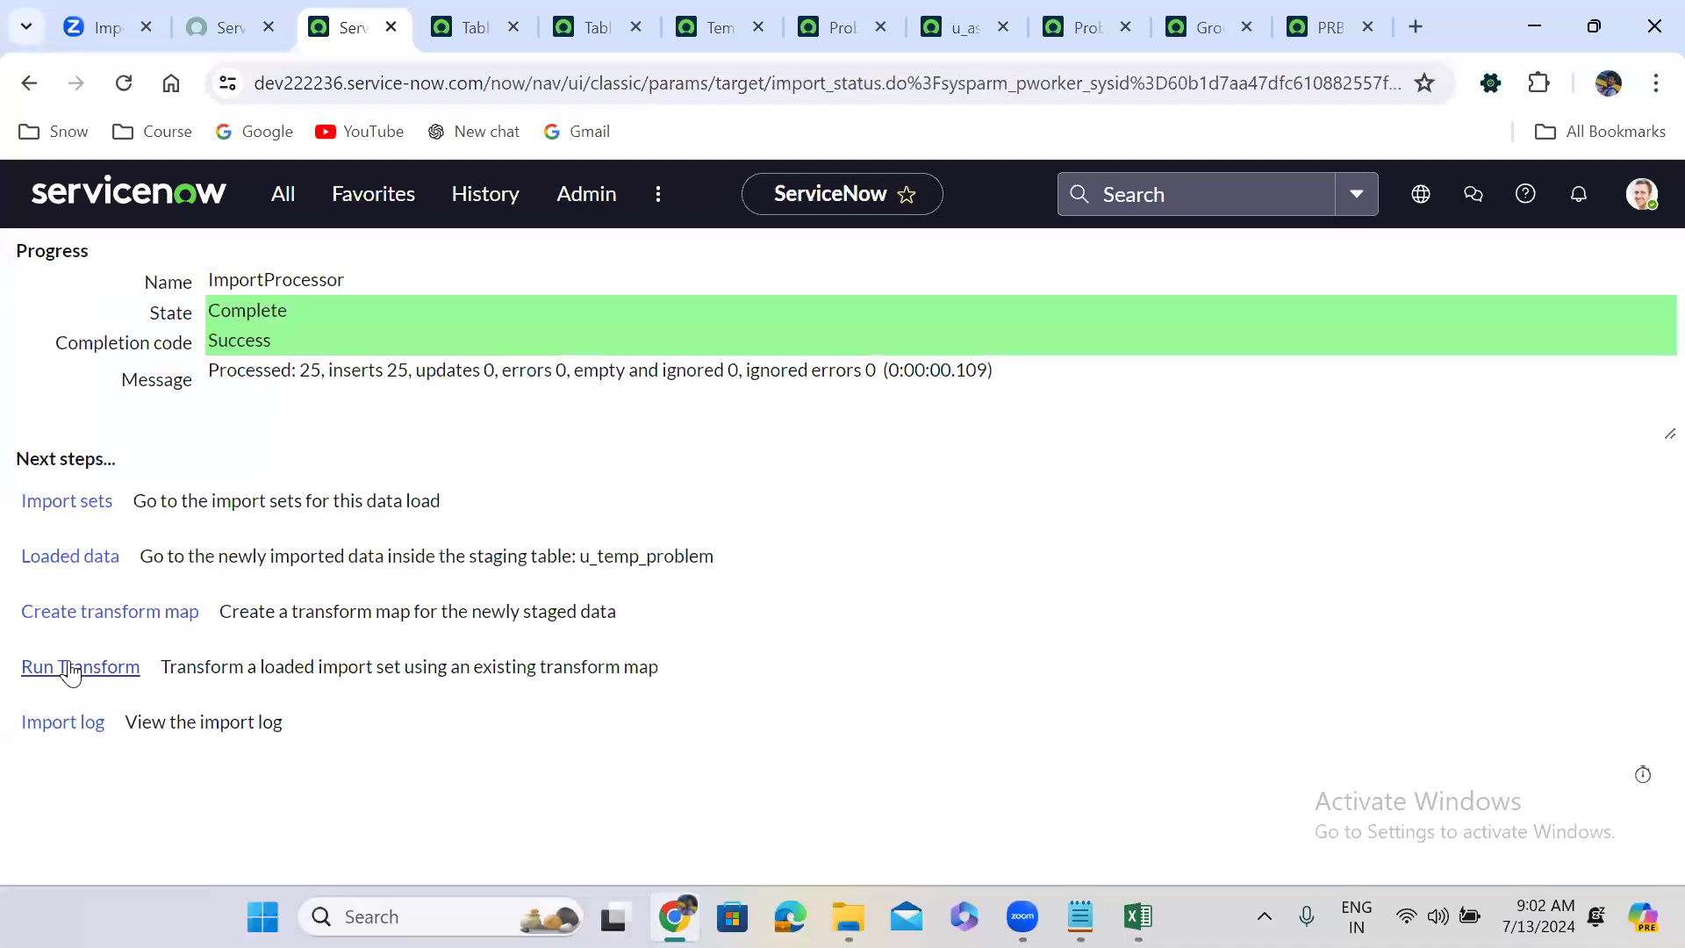
pyautogui.click(72, 669)
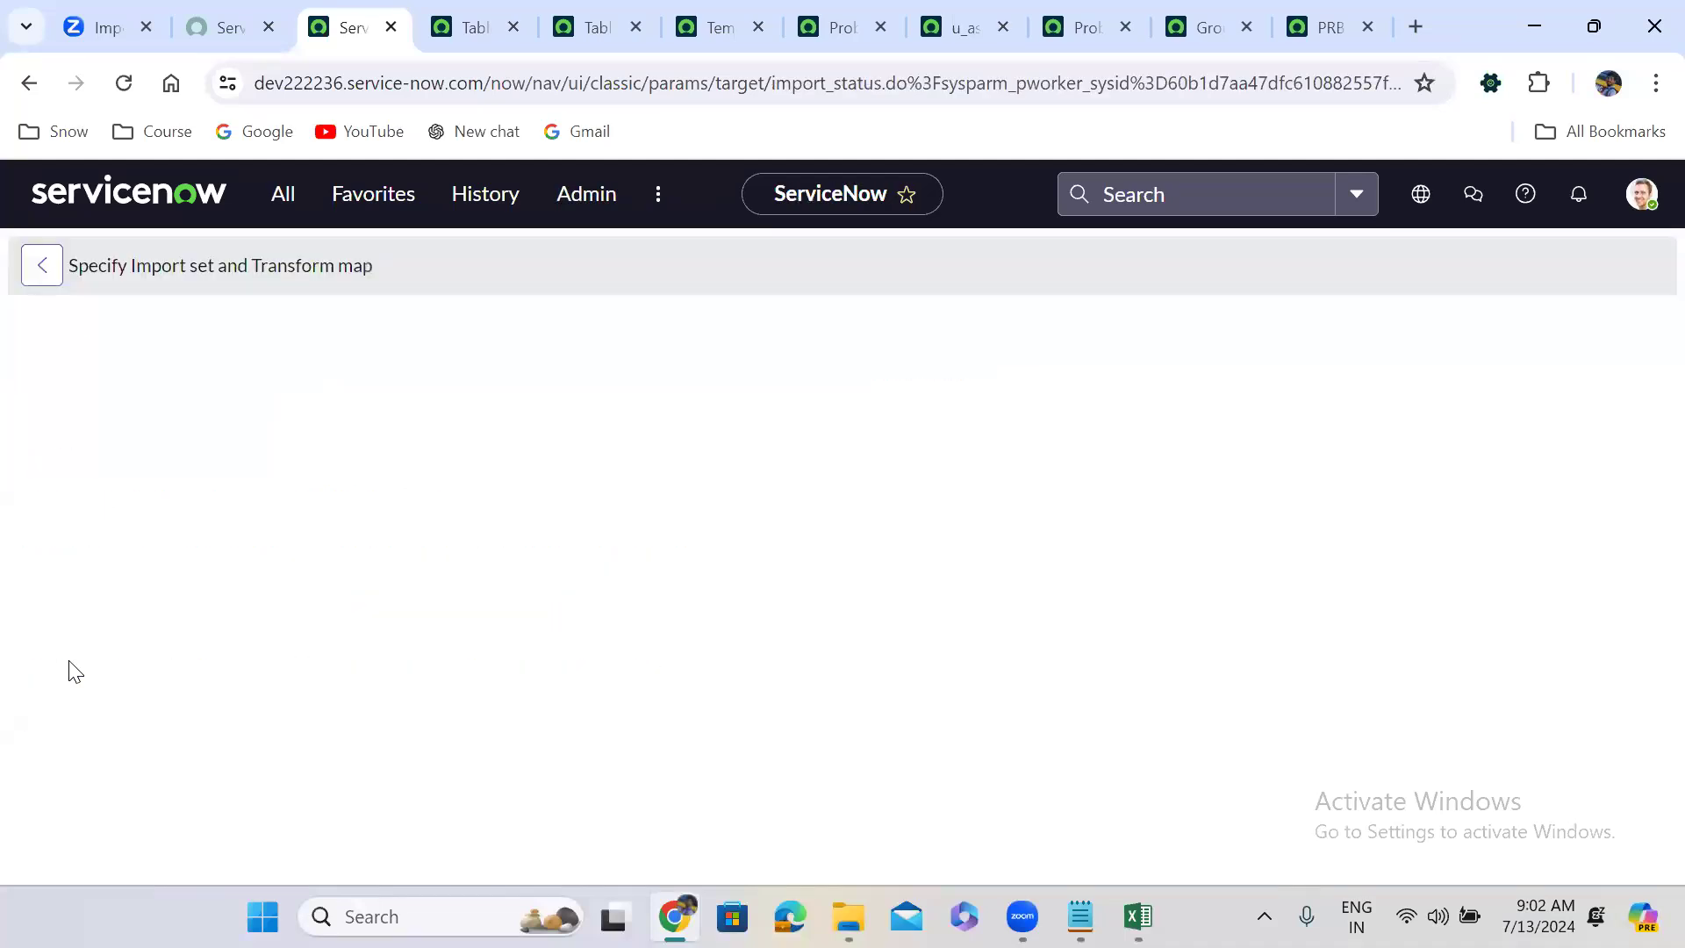
pyautogui.click(91, 740)
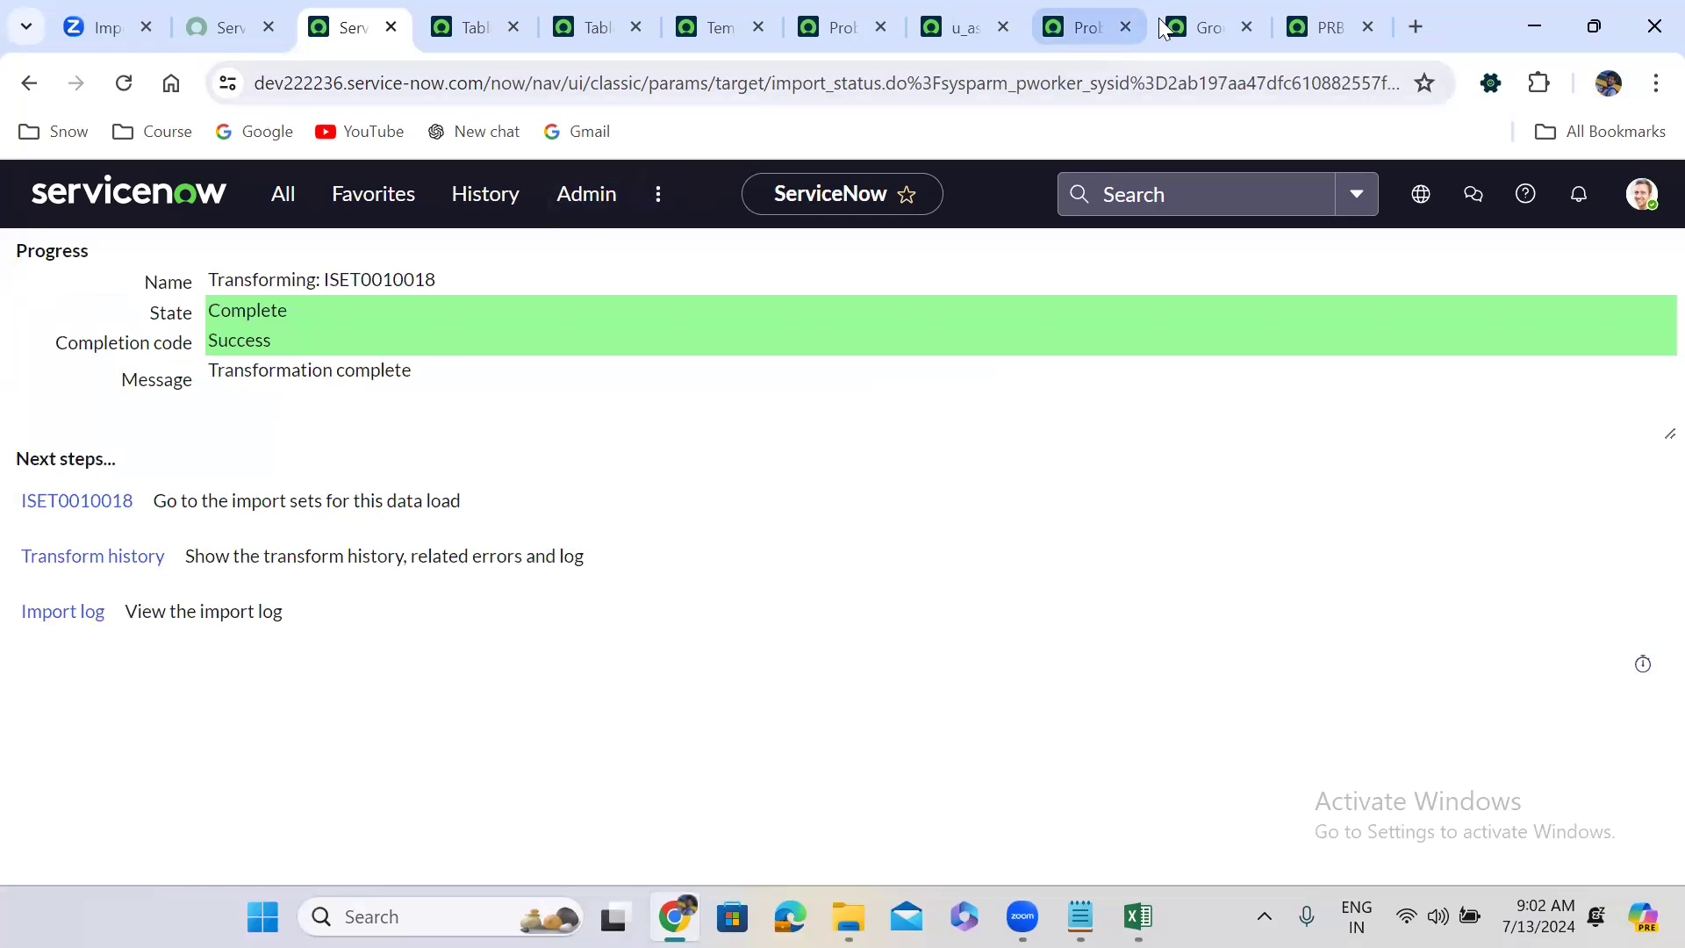
# Filter the Groups list by name ABC to show only ABC Group, then return to the field map.
pyautogui.click(1187, 13)
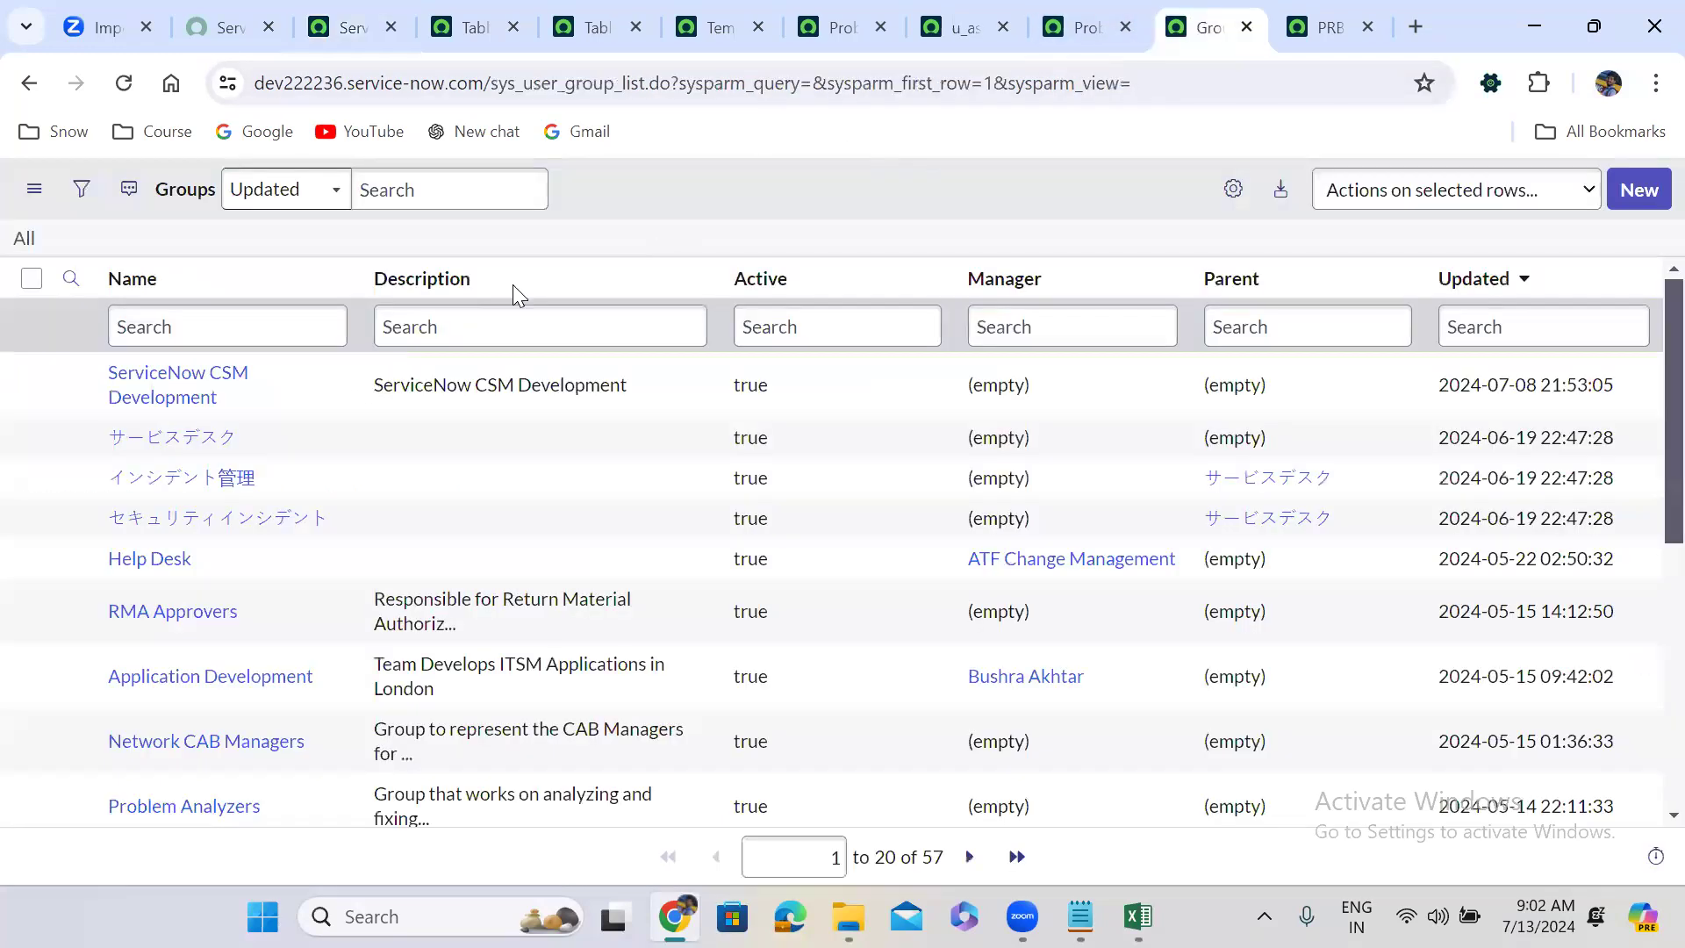
pyautogui.click(286, 313)
pyautogui.write('ABC')
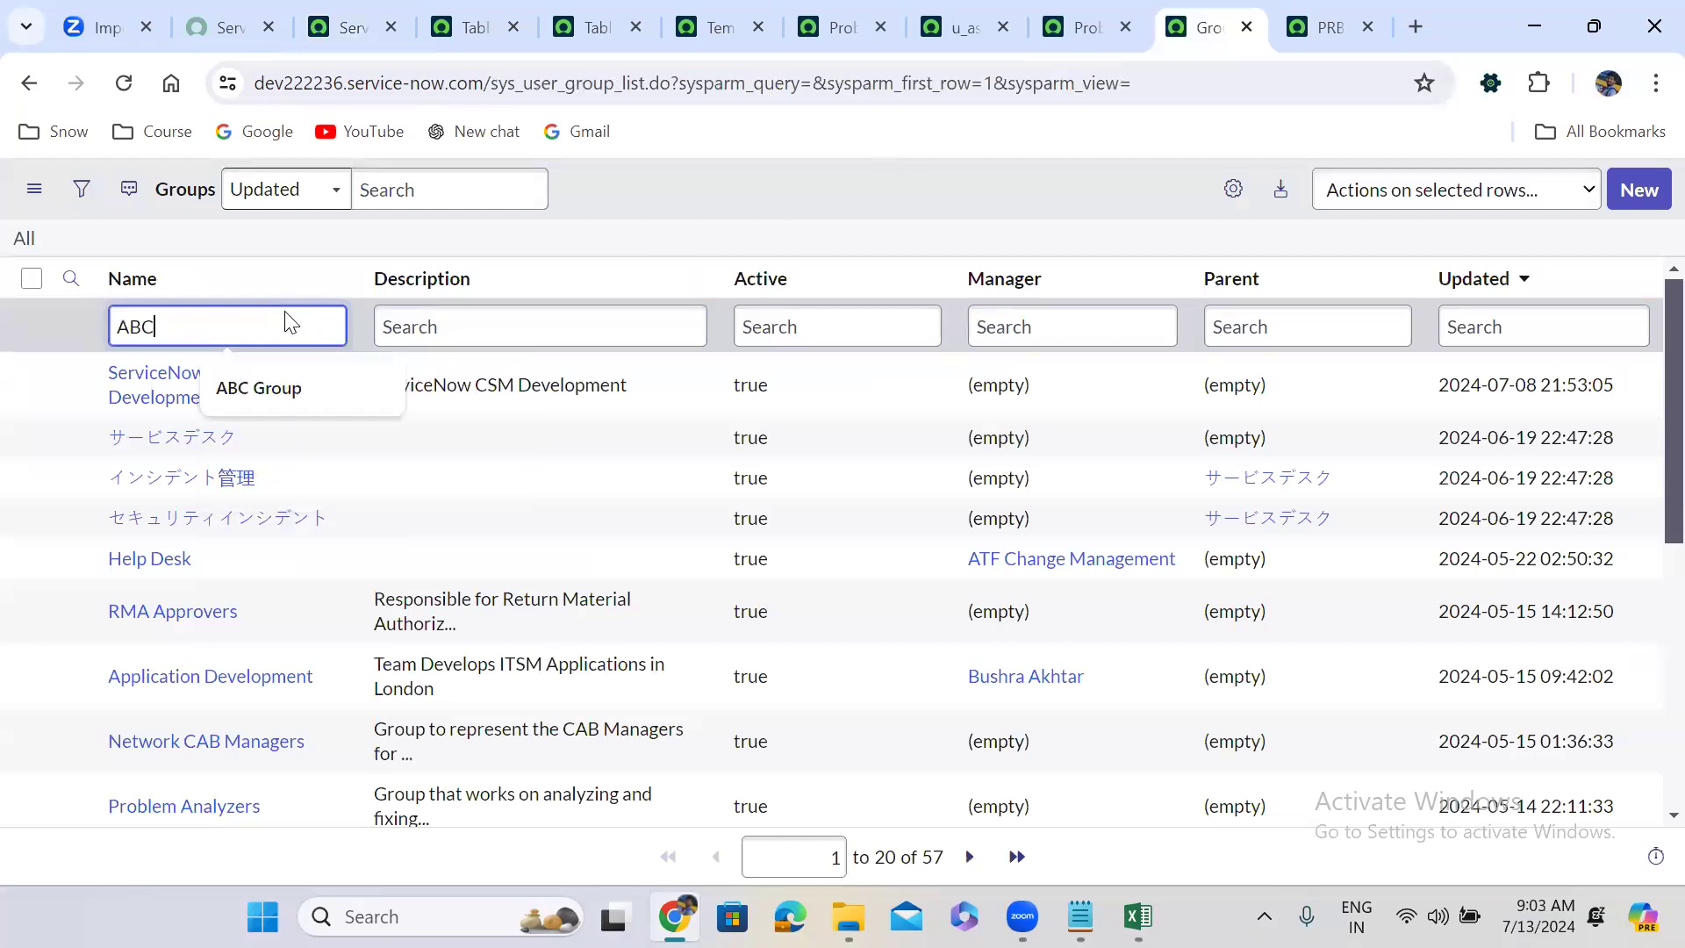
pyautogui.press('Return')
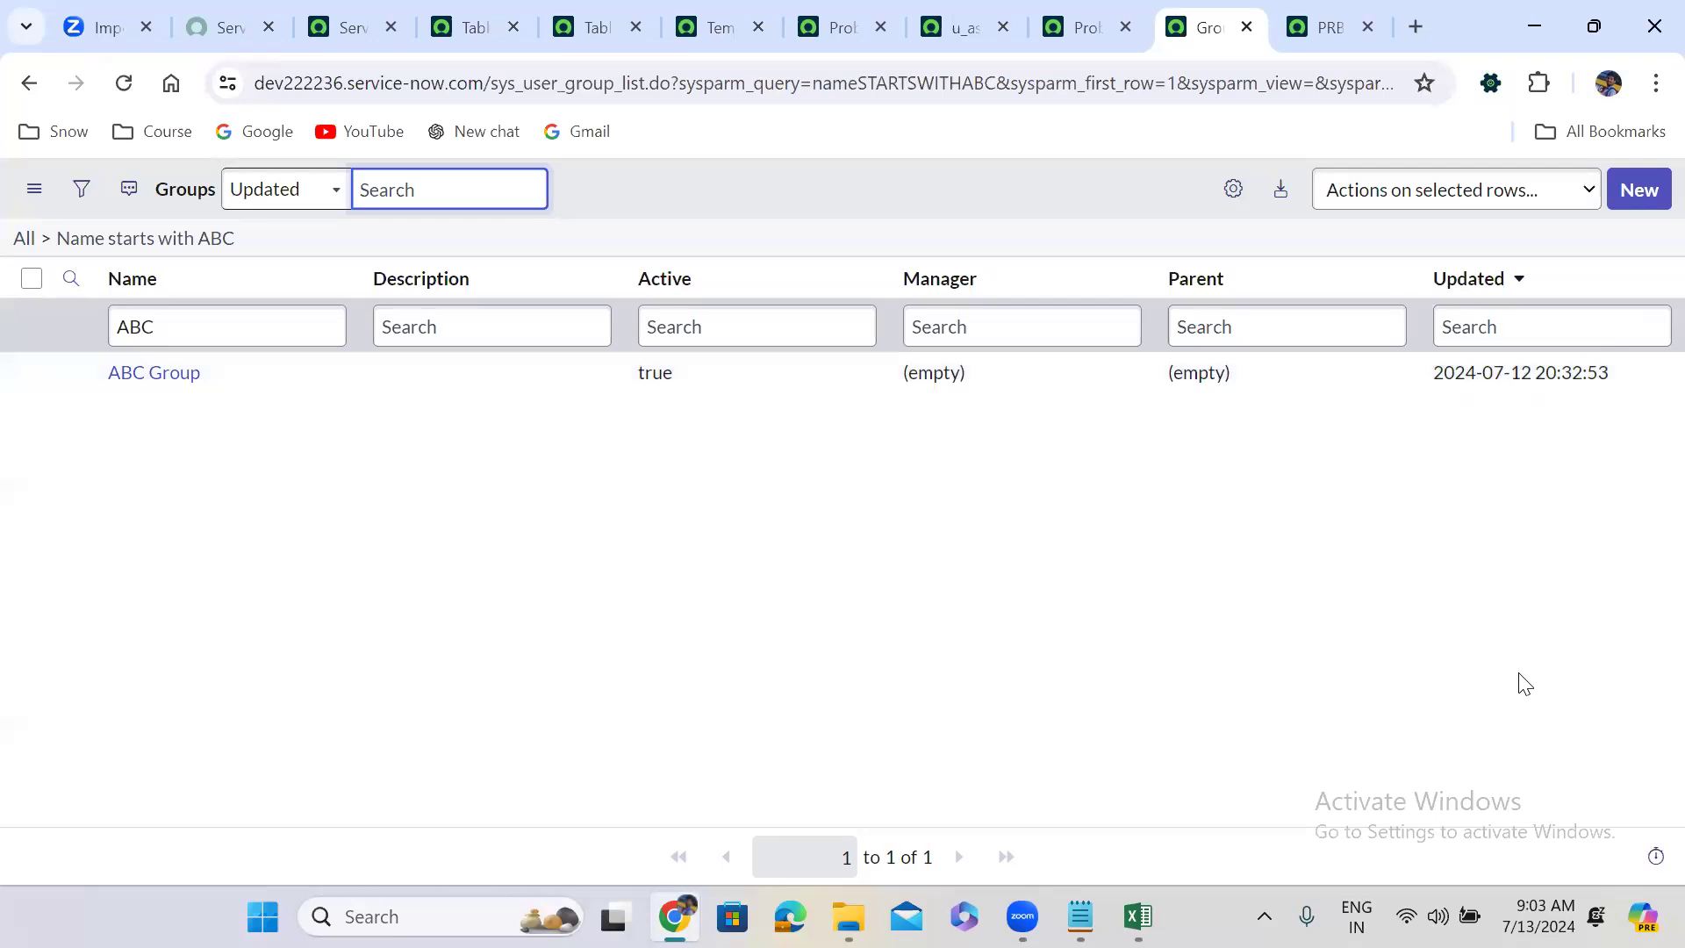
pyautogui.hotkey('alt', 'Tab')
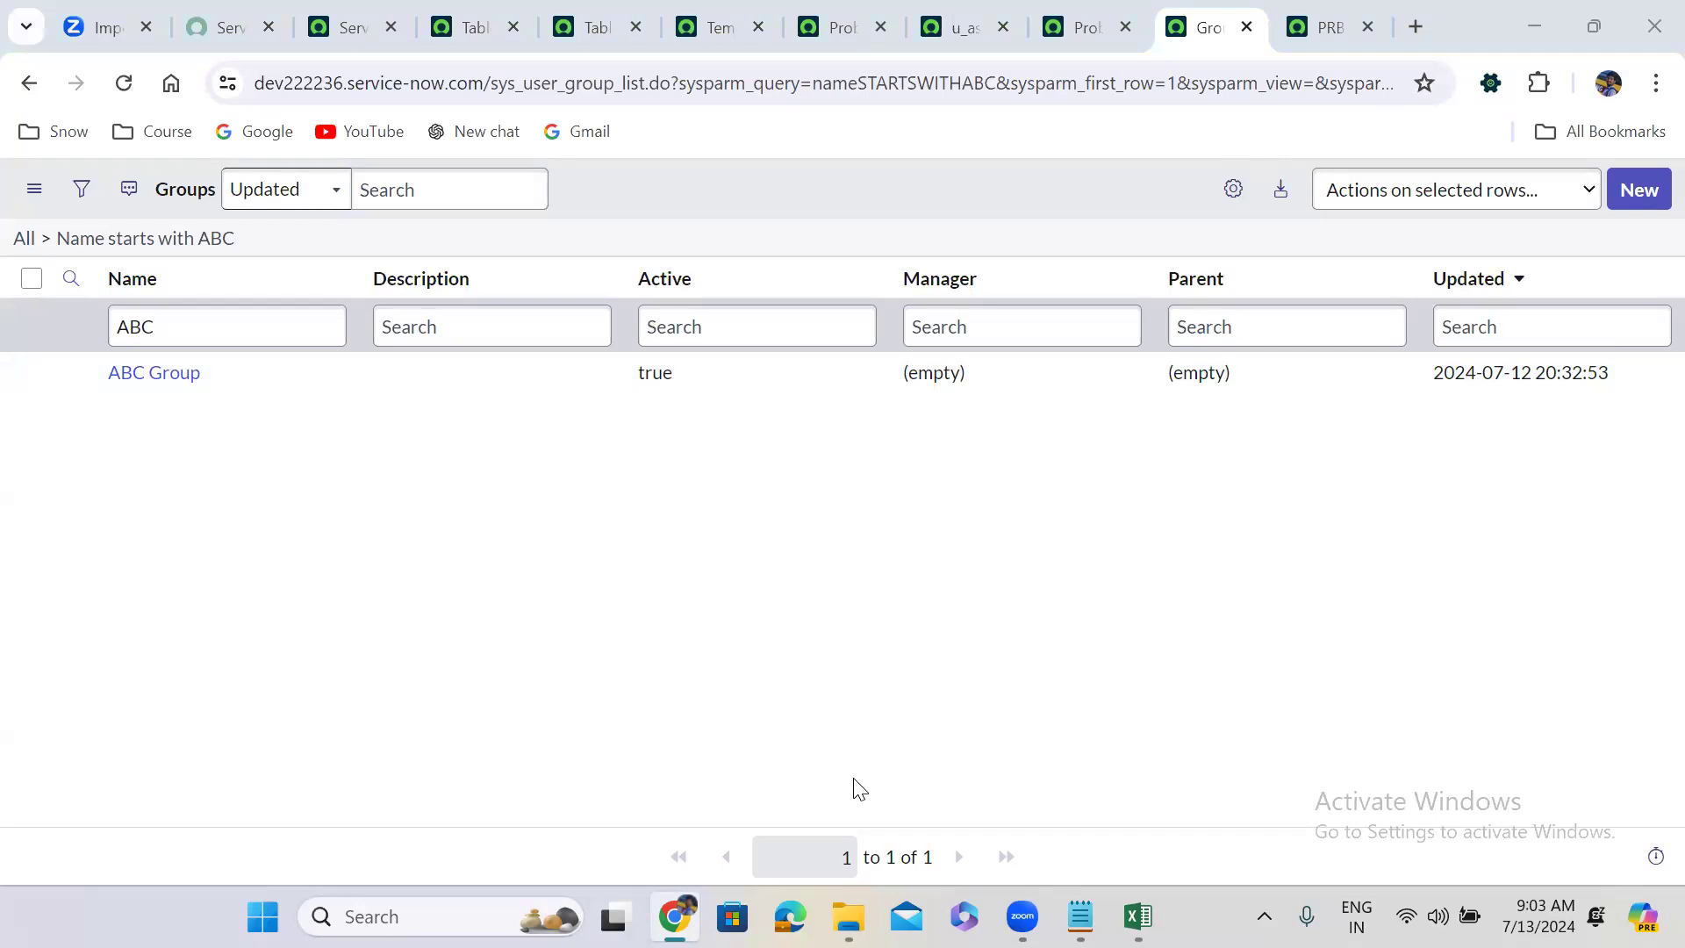
pyautogui.click(961, 22)
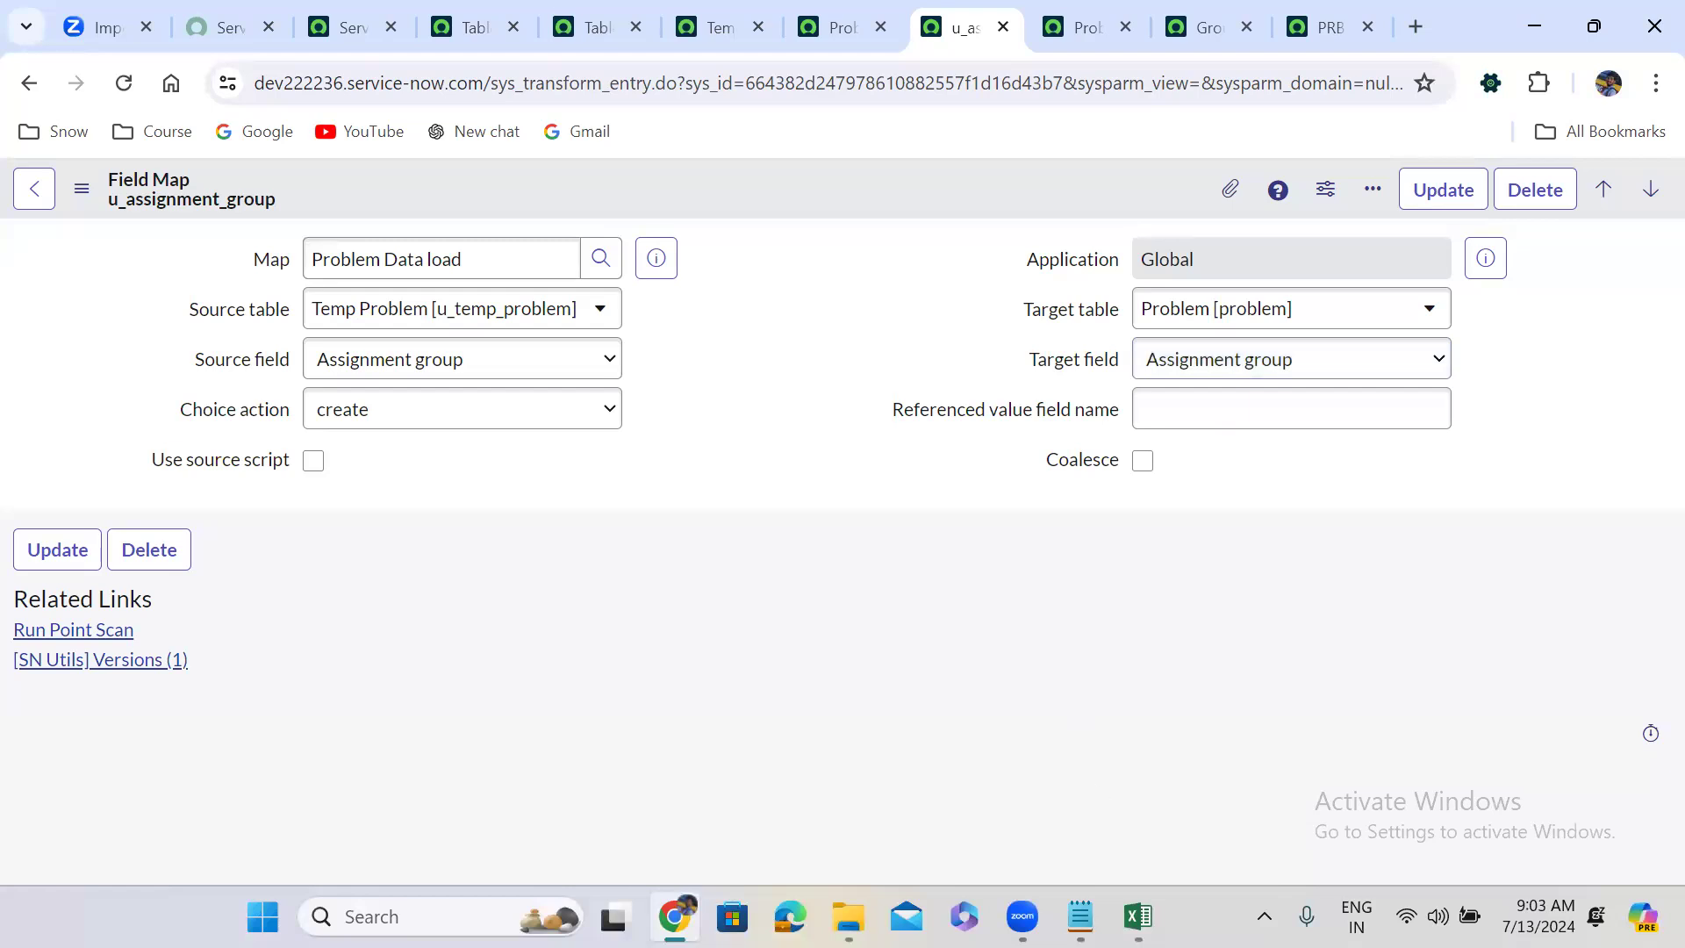
# Change E2 to XYZ Group and fill it down the Assignment group column through E26.
pyautogui.click(1137, 917)
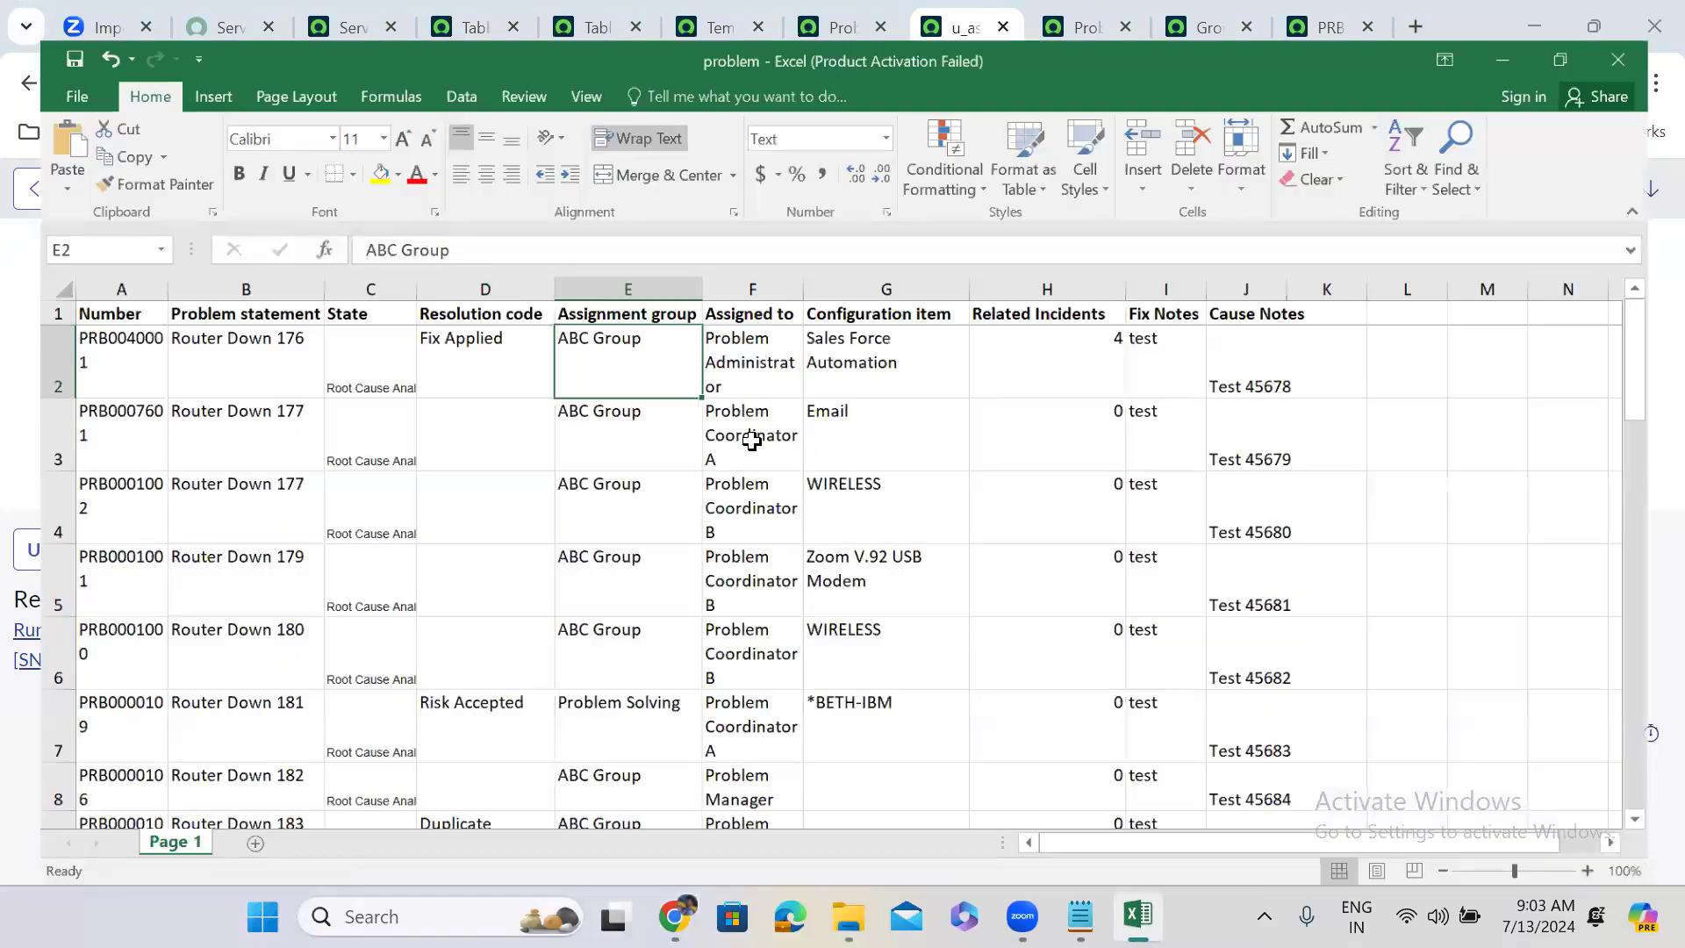
pyautogui.doubleClick(563, 314)
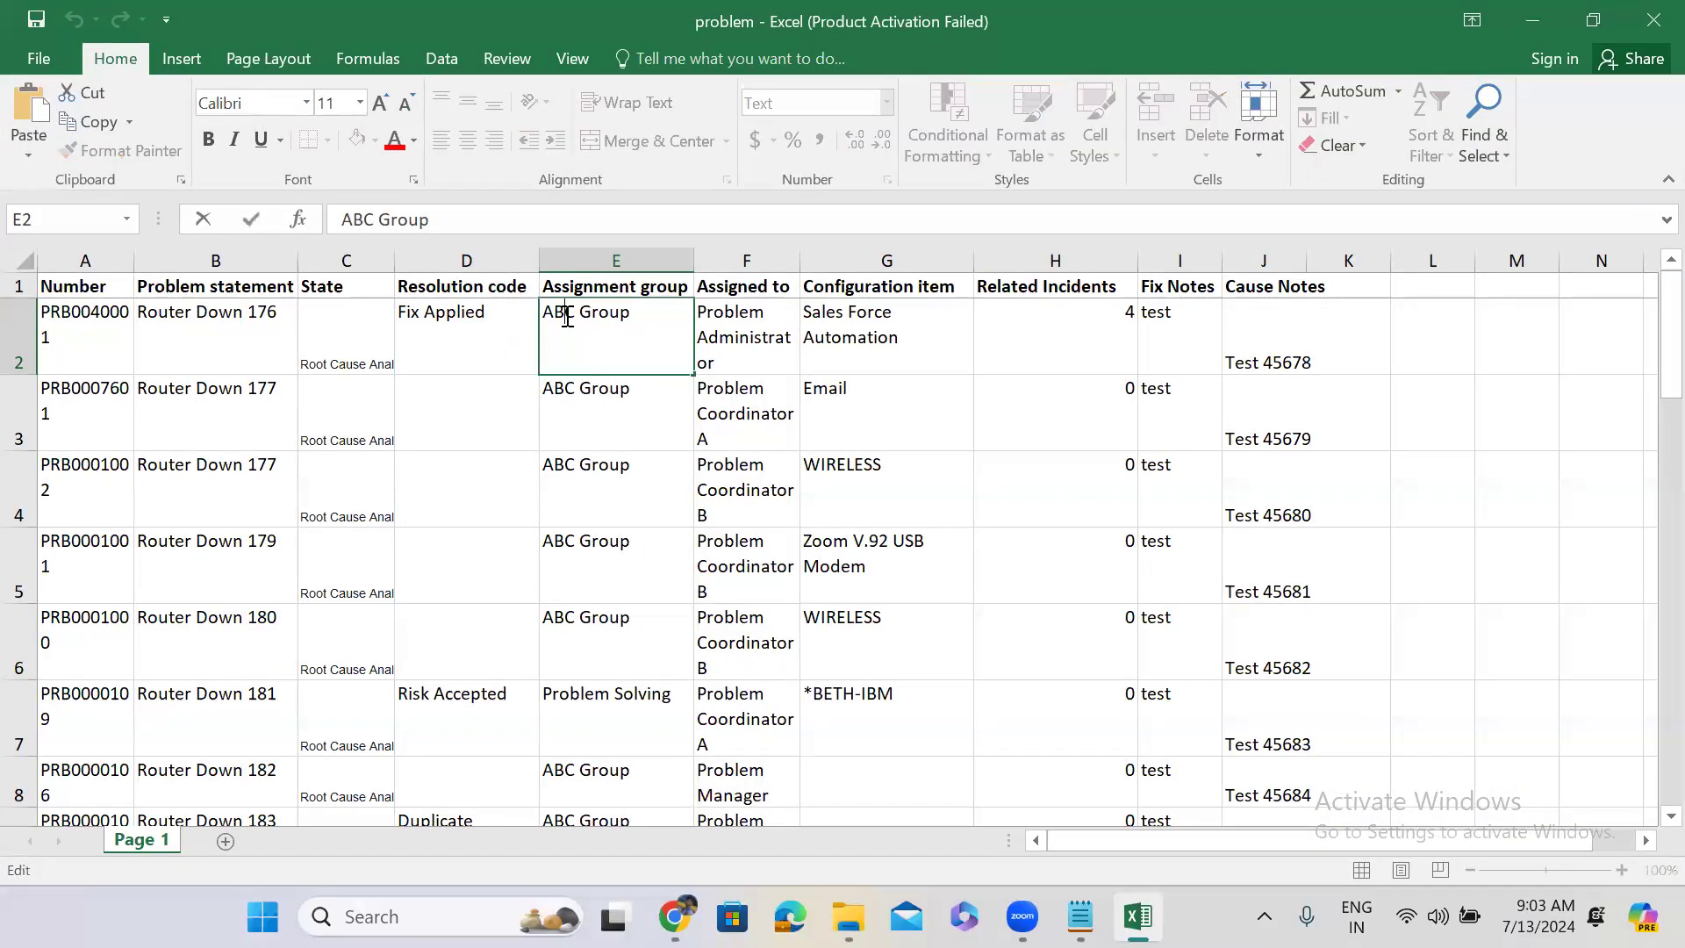
pyautogui.doubleClick(566, 315)
pyautogui.write('XYX')
pyautogui.press('BackSpace')
pyautogui.write('X')
pyautogui.press('BackSpace')
pyautogui.write('Z')
pyautogui.click(623, 411)
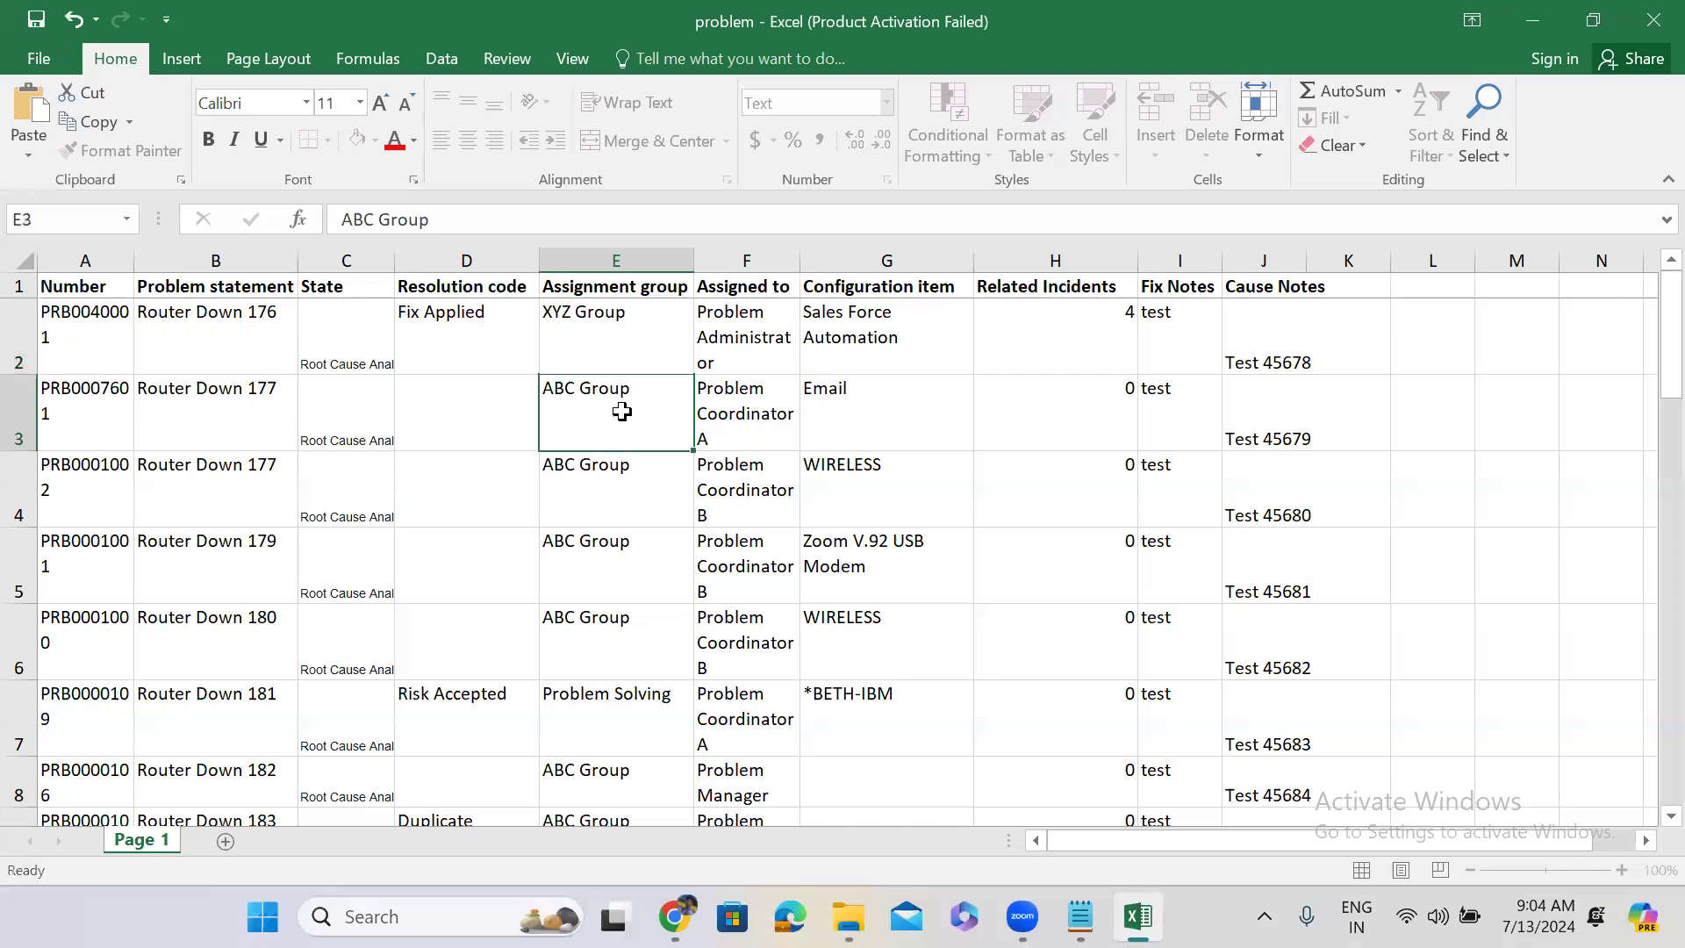
pyautogui.click(629, 339)
pyautogui.moveTo(695, 377); pyautogui.dragTo(698, 747)
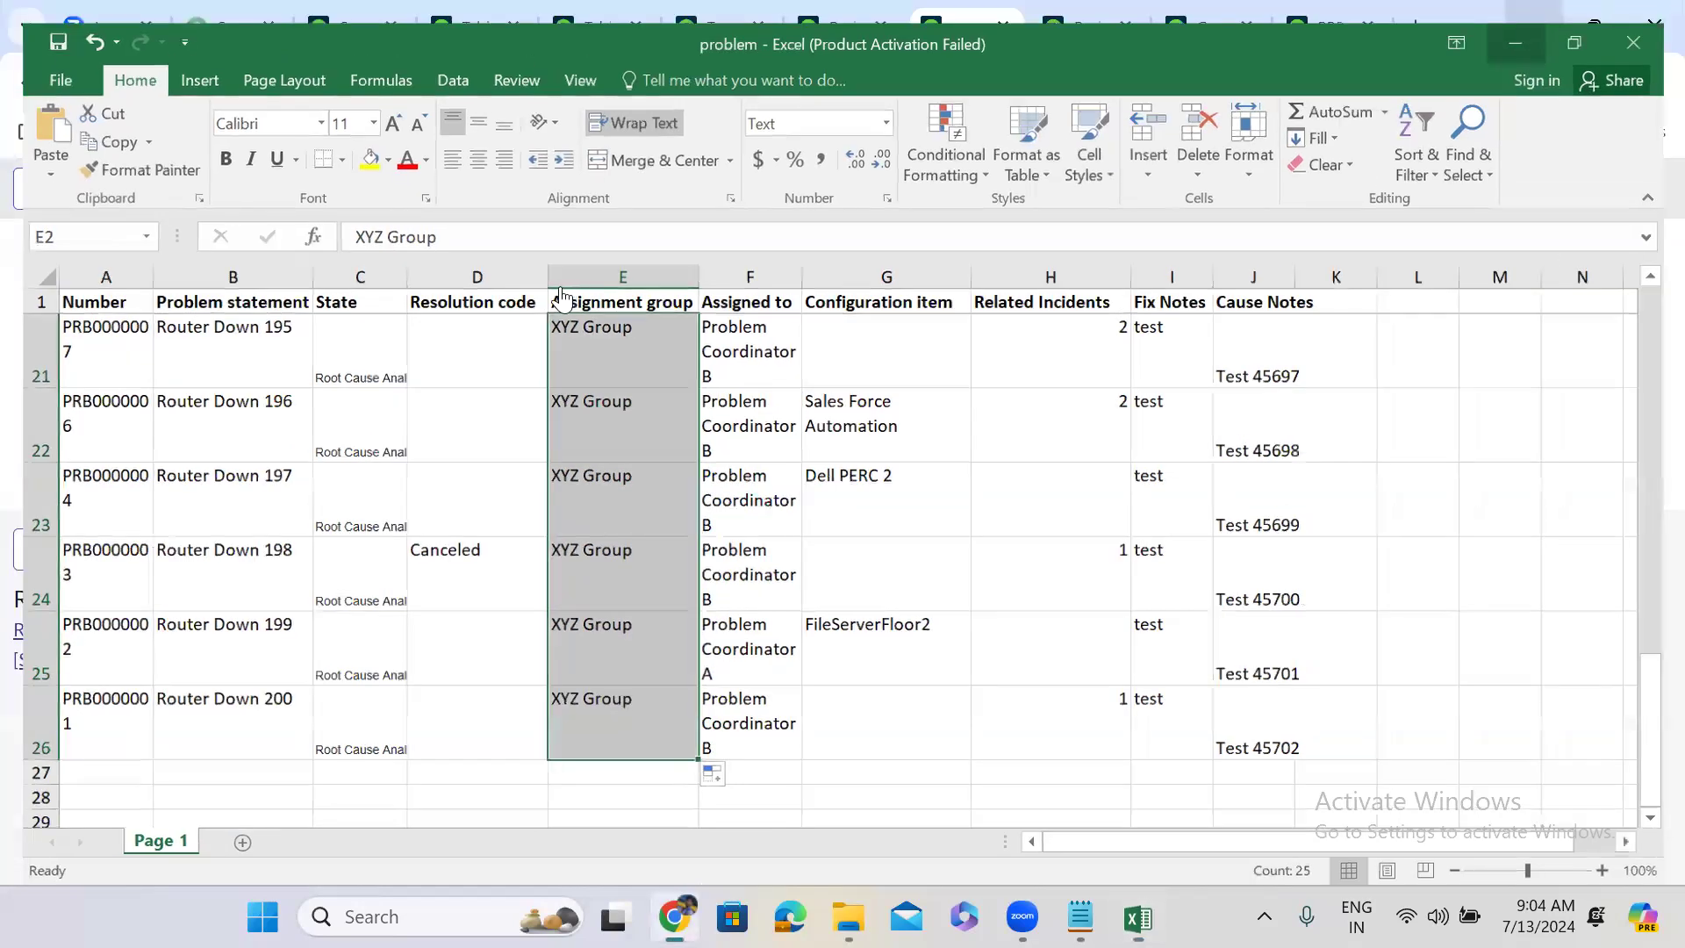
pyautogui.click(1543, 21)
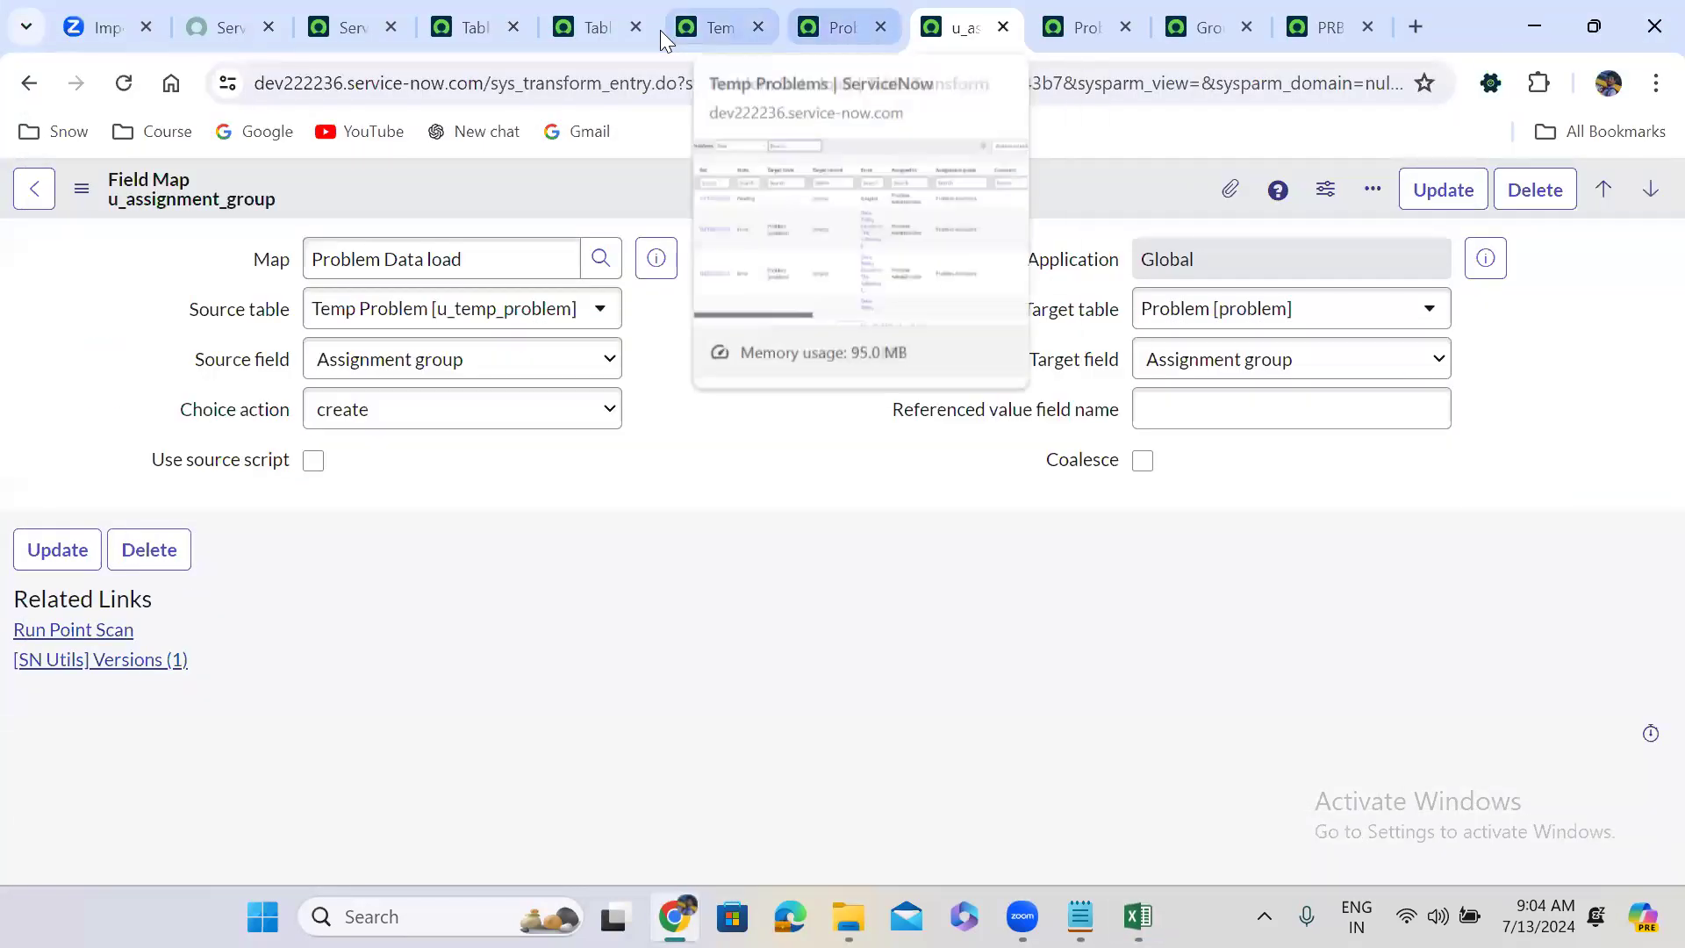
# Filter the Groups list by name XYZ, confirming no such group exists.
pyautogui.click(1207, 28)
pyautogui.click(136, 324)
pyautogui.doubleClick(137, 323)
pyautogui.write('XYZ')
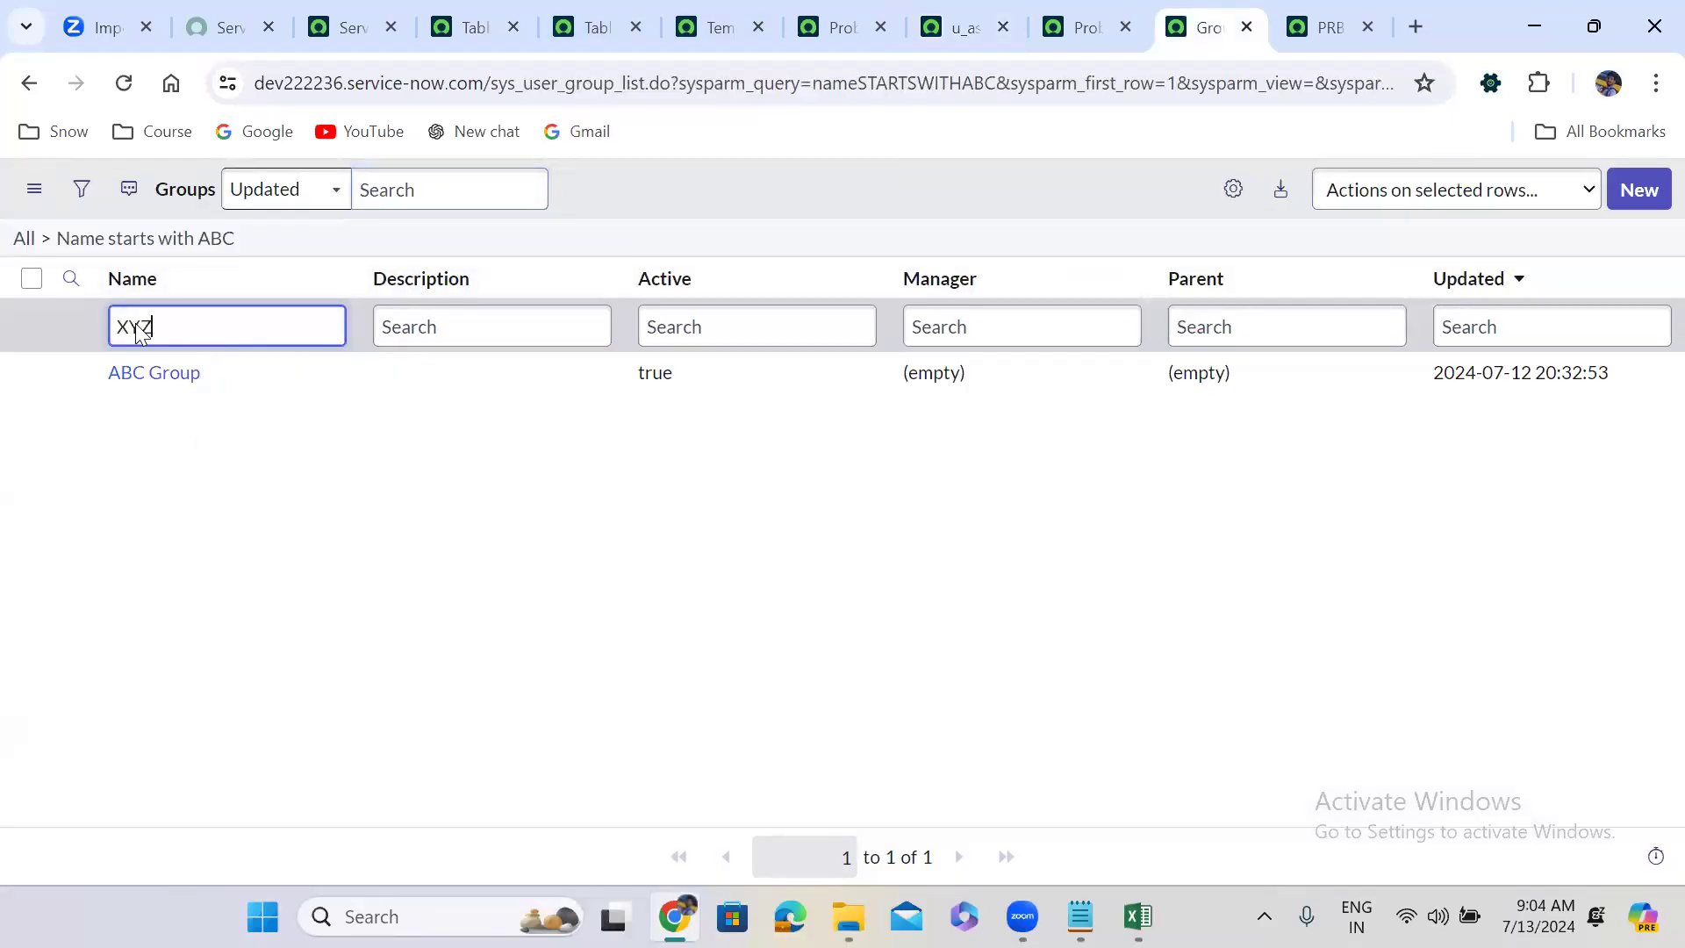
pyautogui.press('Return')
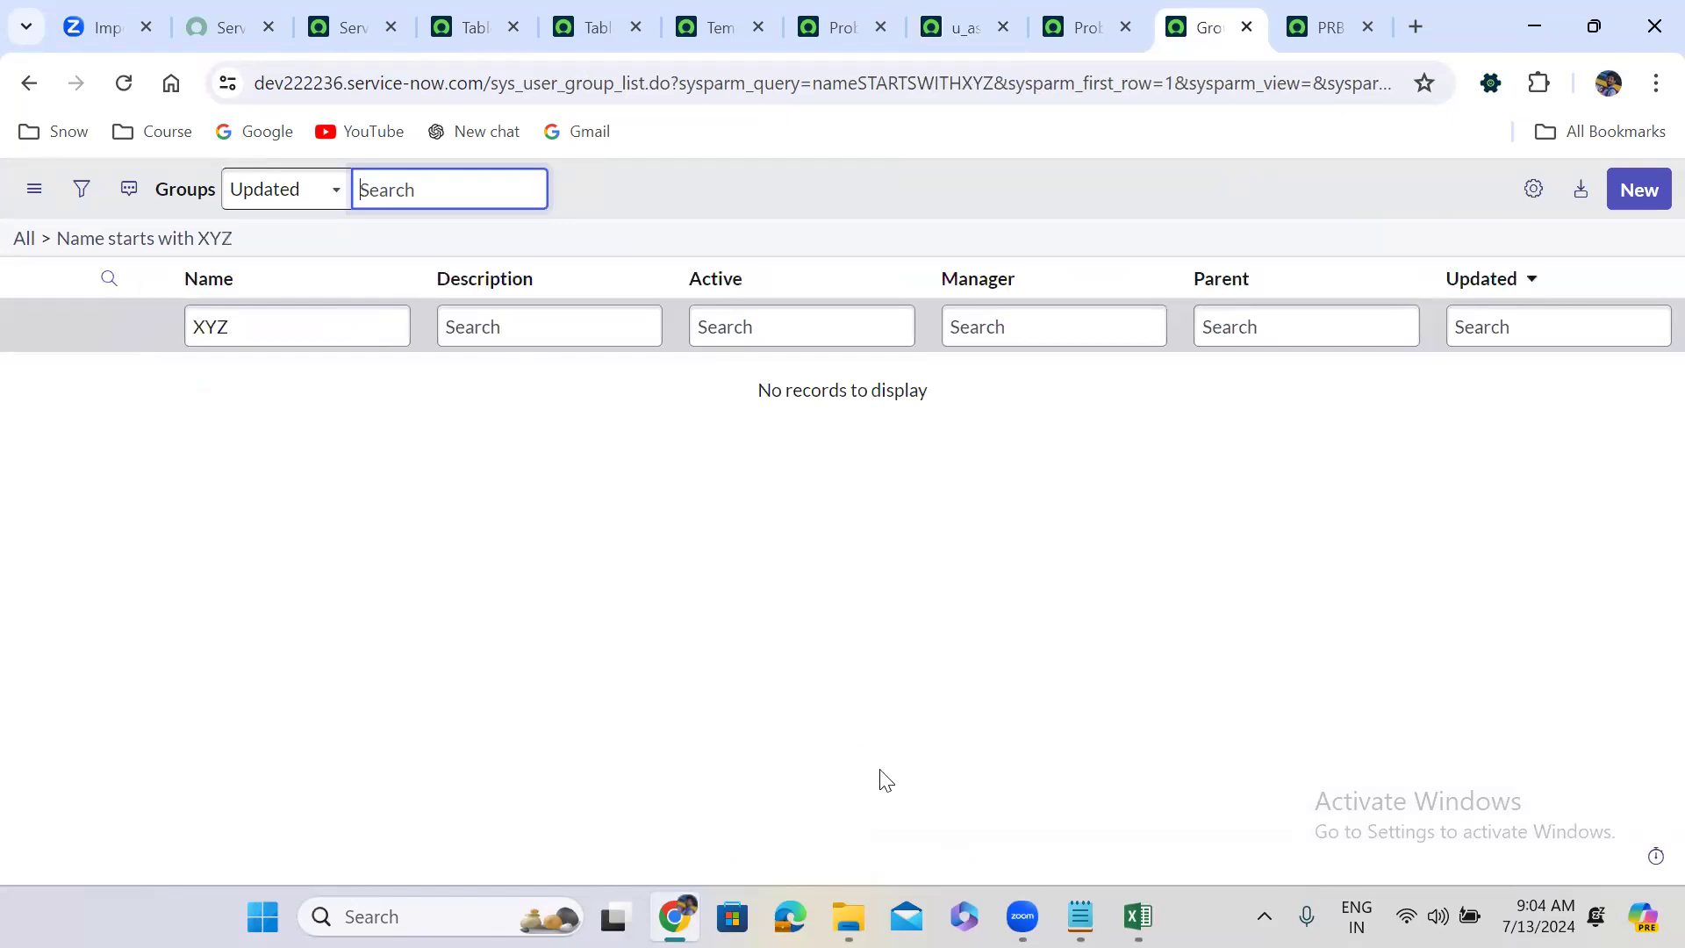
pyautogui.click(1137, 916)
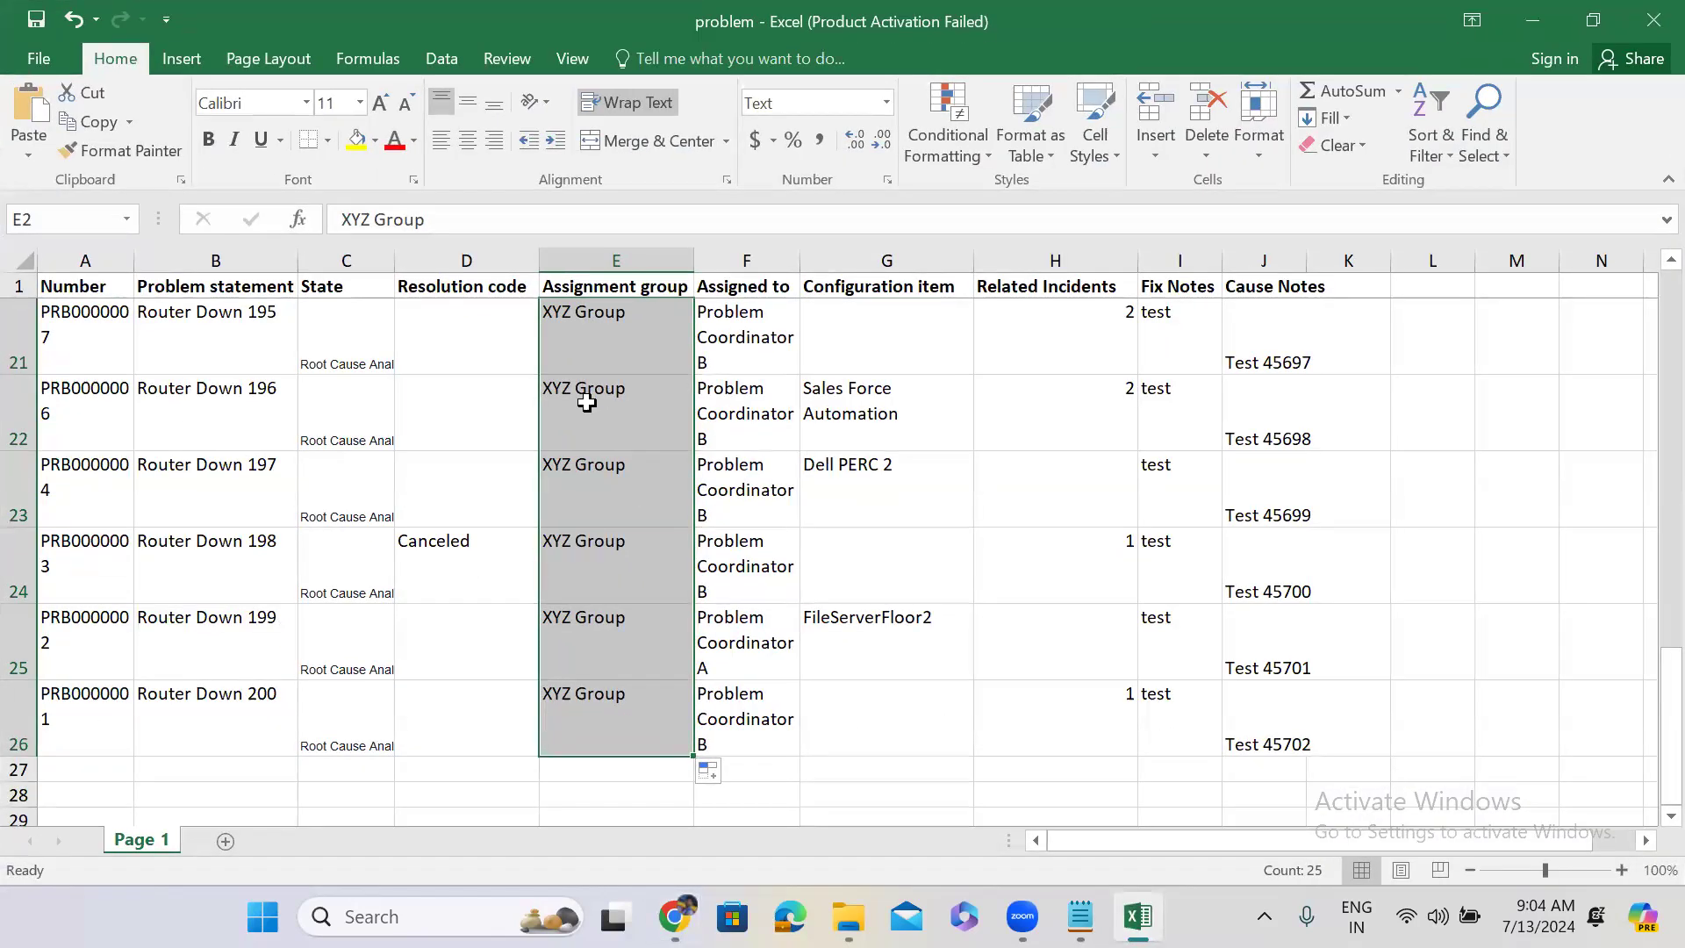
pyautogui.click(605, 347)
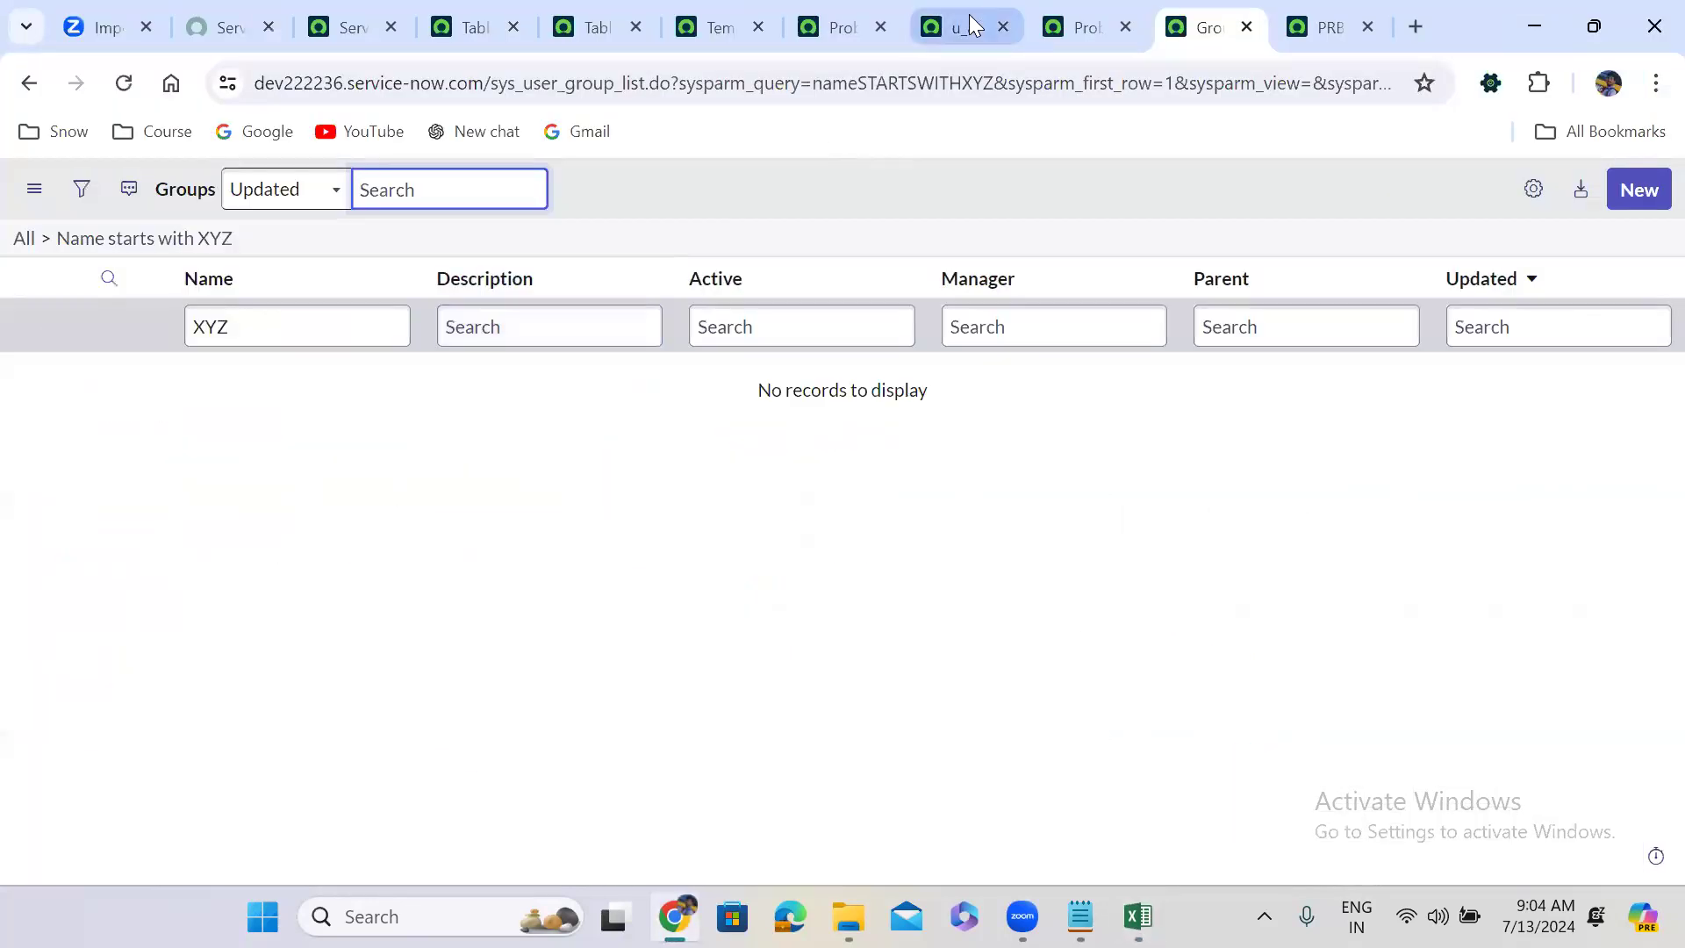
# Set the assignment group field map's Choice action to ignore and save it.
pyautogui.click(965, 27)
pyautogui.click(387, 409)
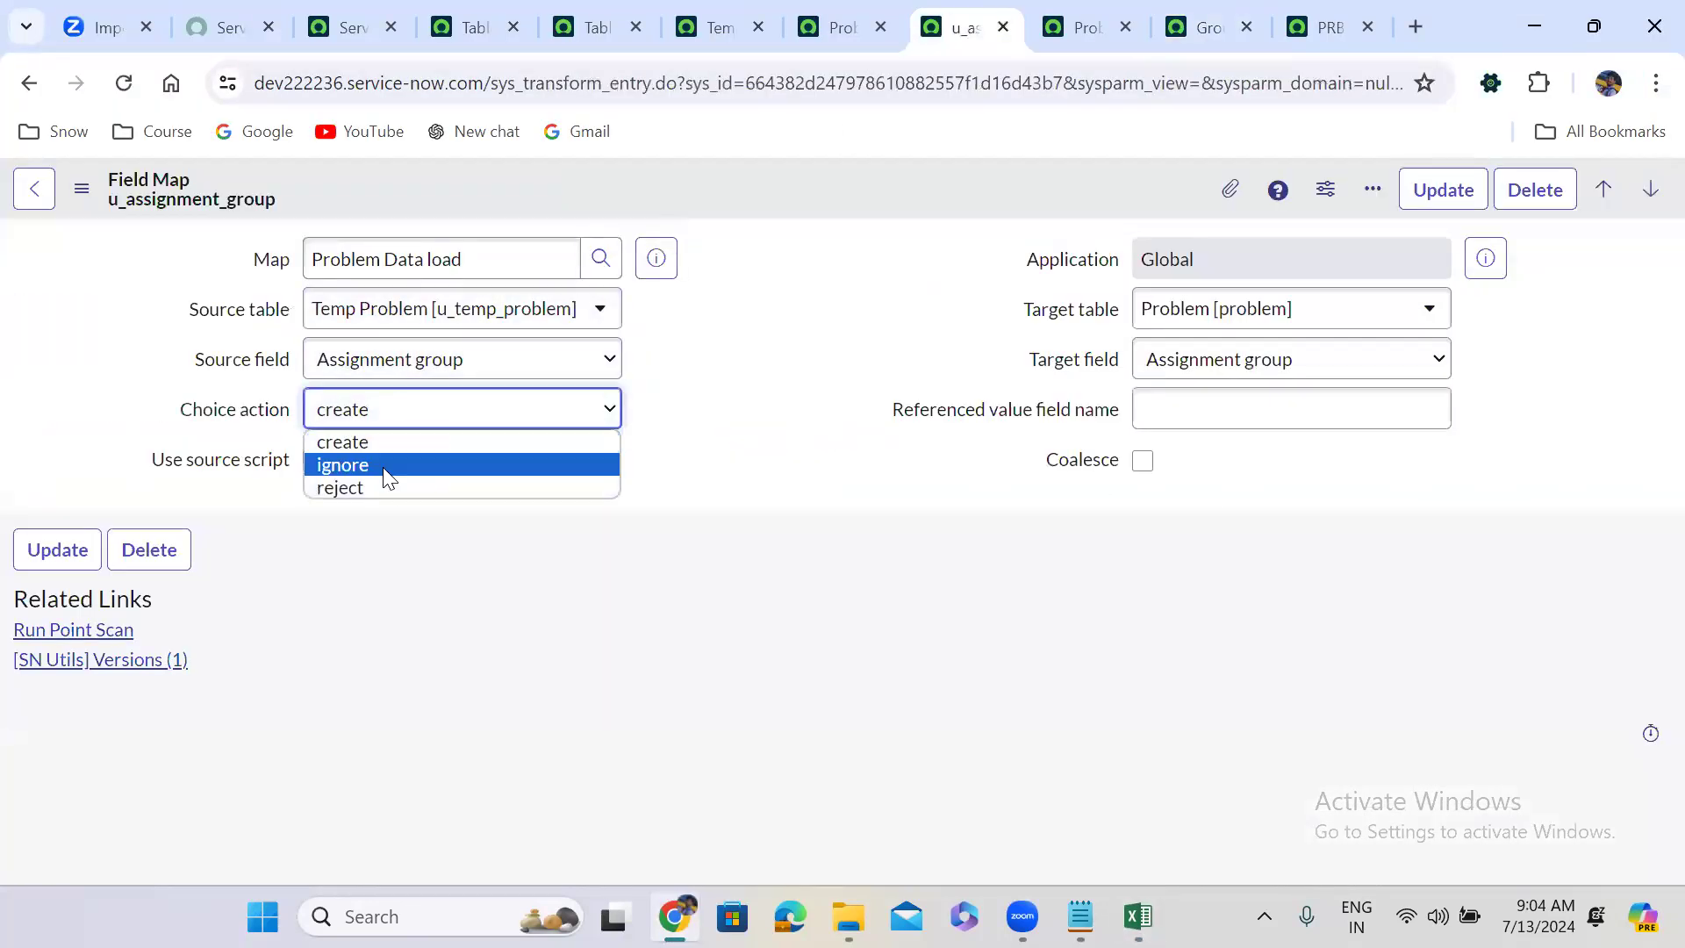
pyautogui.click(387, 465)
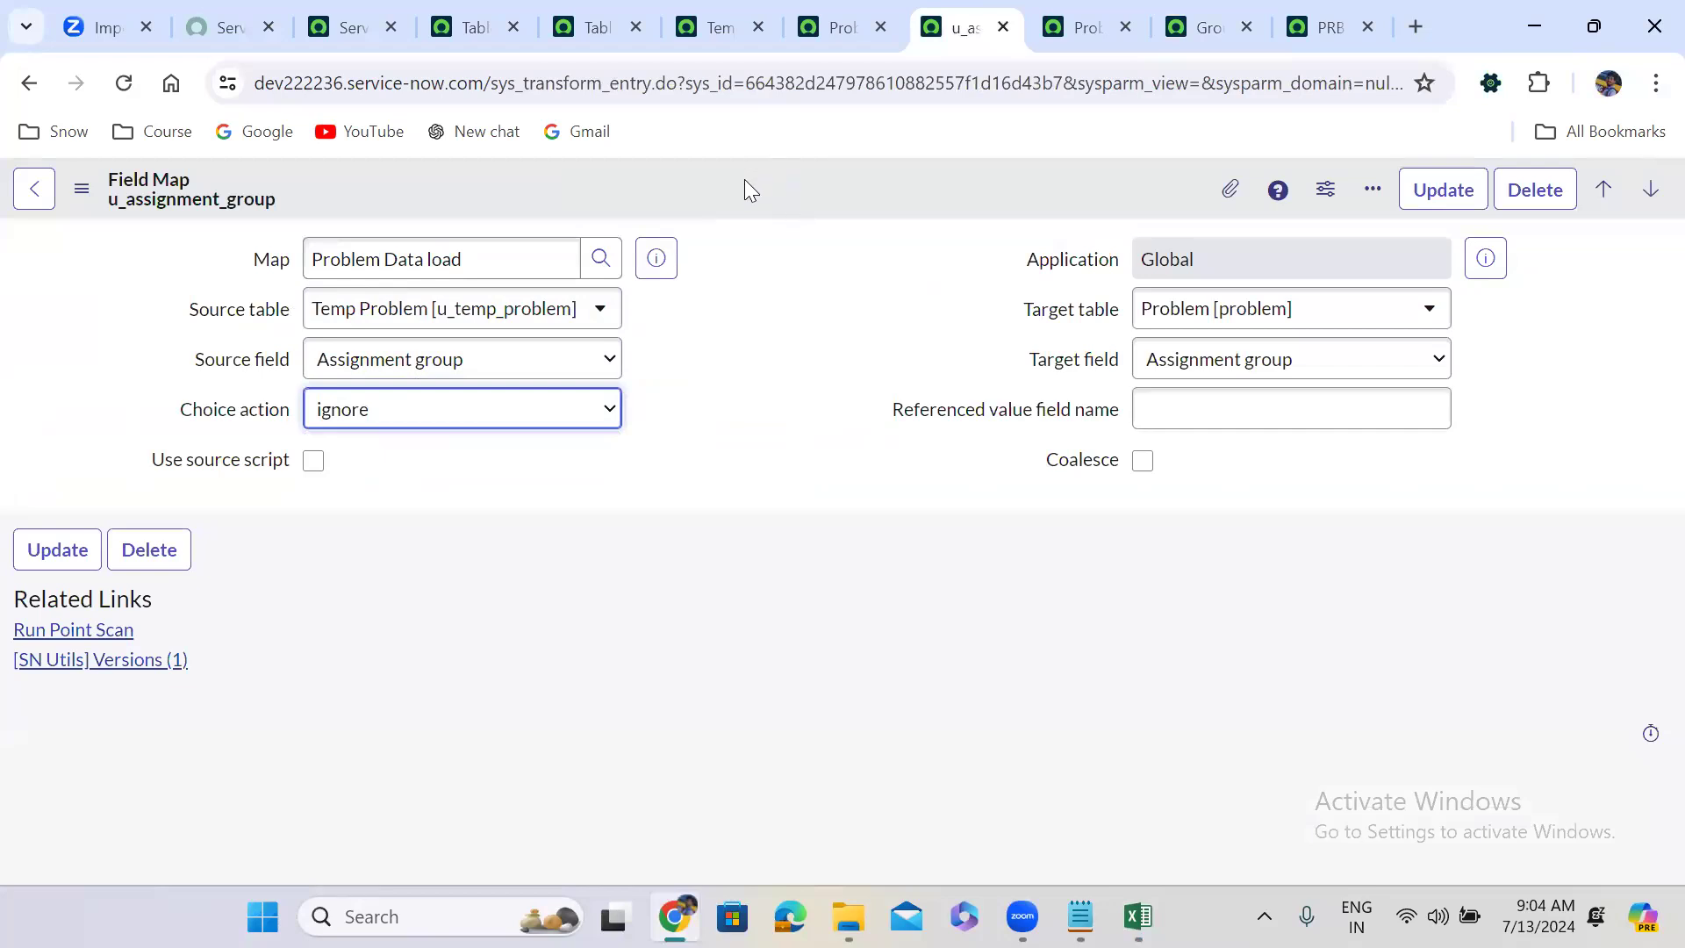
pyautogui.rightClick(744, 179)
pyautogui.click(795, 196)
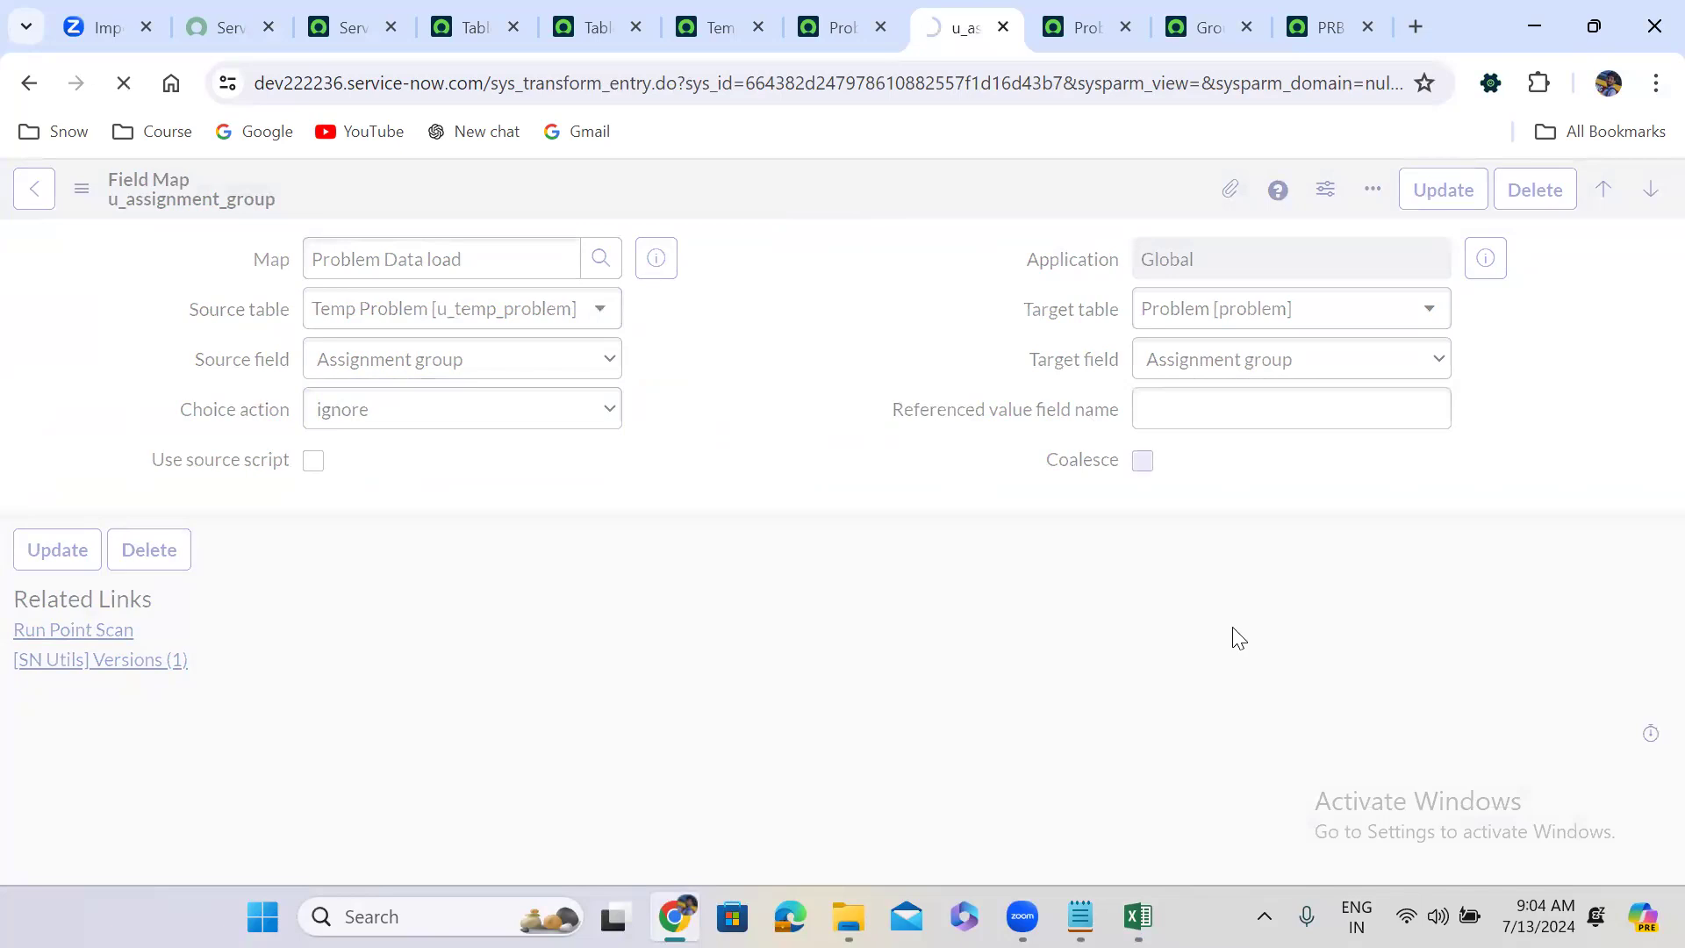
pyautogui.click(1138, 917)
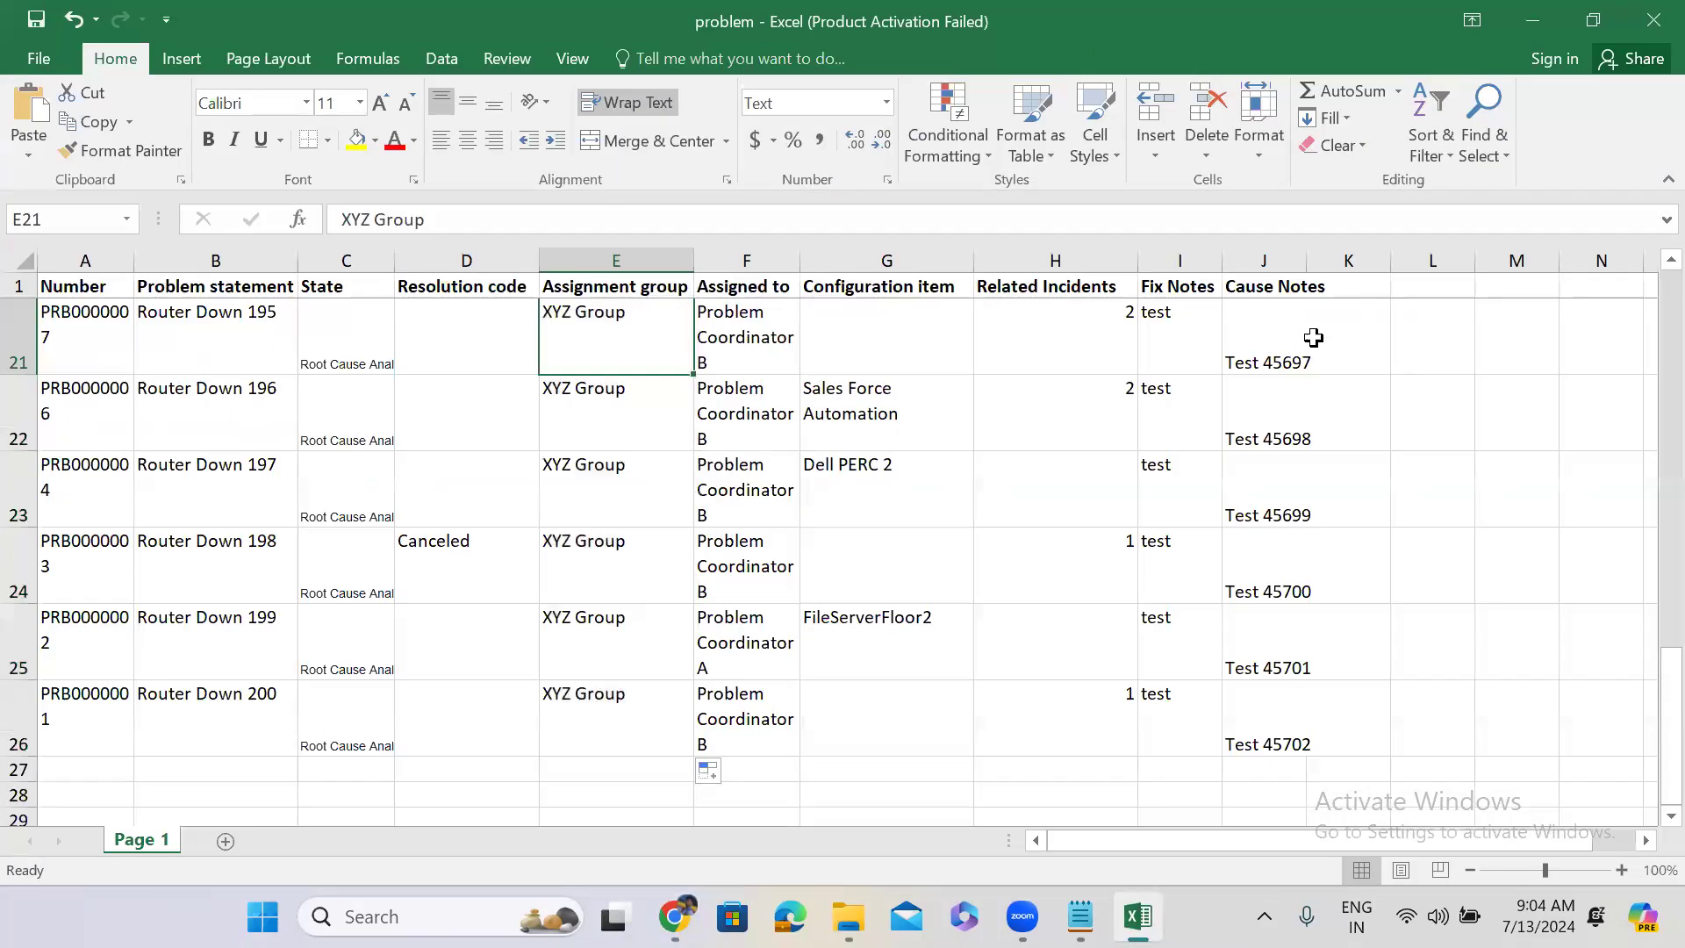
# Change J2 to Test 456789 and fill Cause Notes down to Test 456813 in row 26.
pyautogui.click(1322, 333)
pyautogui.press('Up')
pyautogui.press('Up')
pyautogui.press('Up')
pyautogui.press('Up')
pyautogui.press('Up')
pyautogui.press('Up')
pyautogui.press('Up')
pyautogui.press('Up')
pyautogui.press('Up')
pyautogui.press('Up')
pyautogui.press('Up')
pyautogui.press('Up')
pyautogui.press('Up')
pyautogui.press('Up')
pyautogui.press('Up')
pyautogui.press('Up')
pyautogui.press('Up')
pyautogui.press('Up')
pyautogui.press('Up')
pyautogui.press('Up')
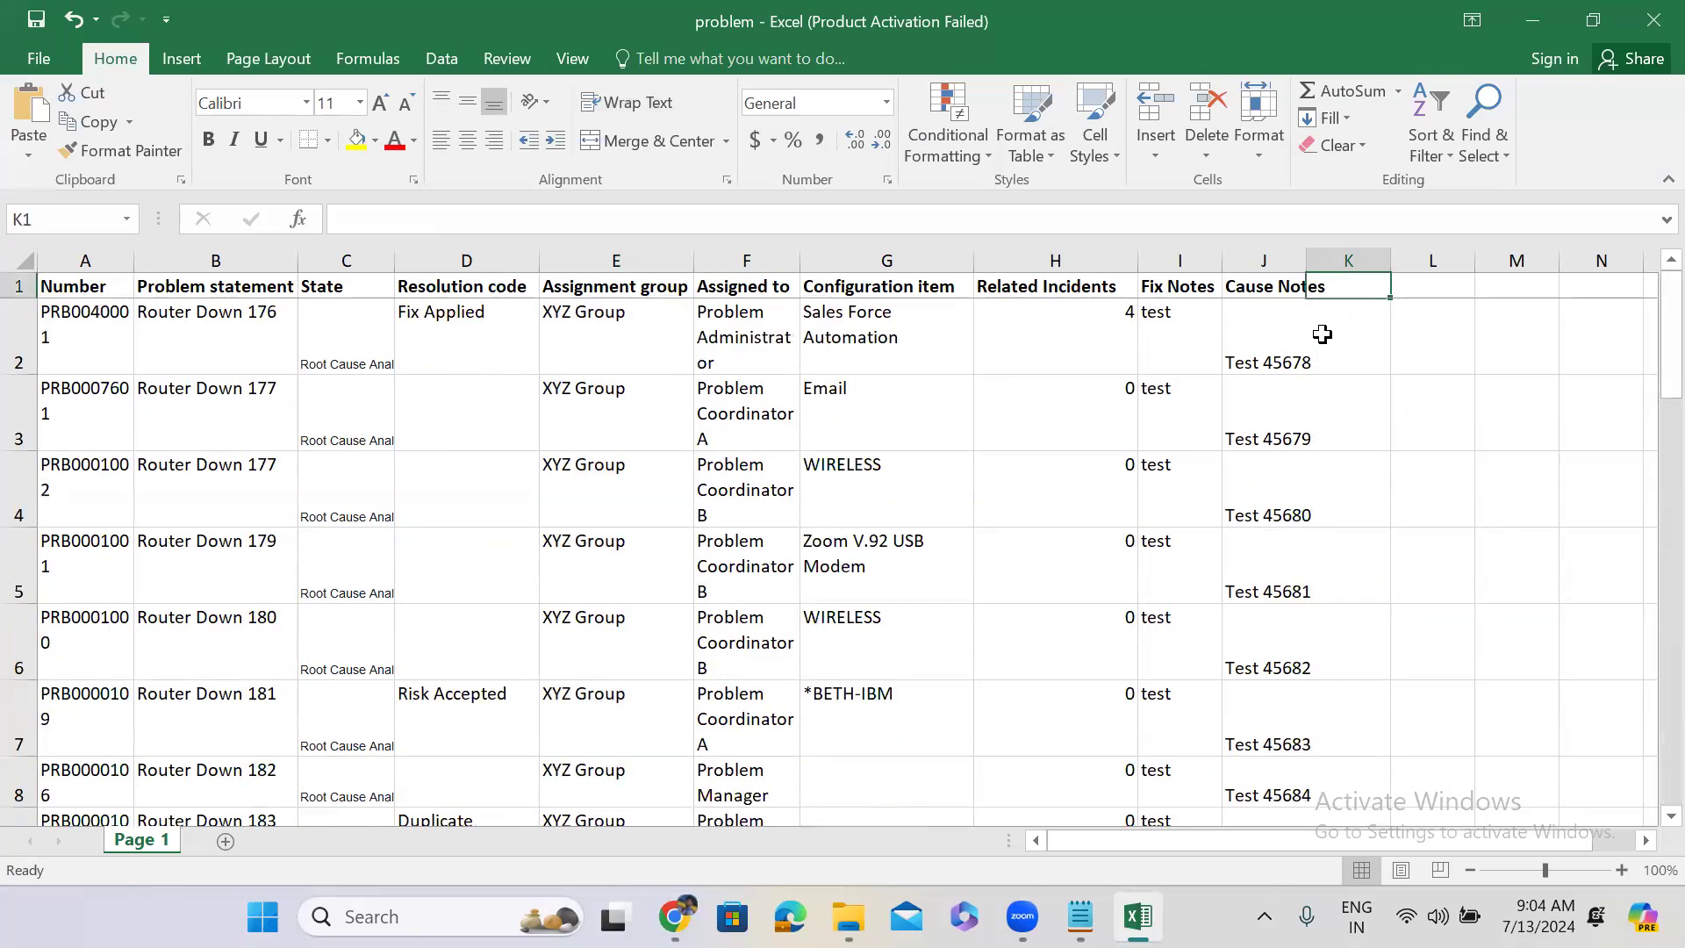
pyautogui.click(1262, 350)
pyautogui.doubleClick(1261, 349)
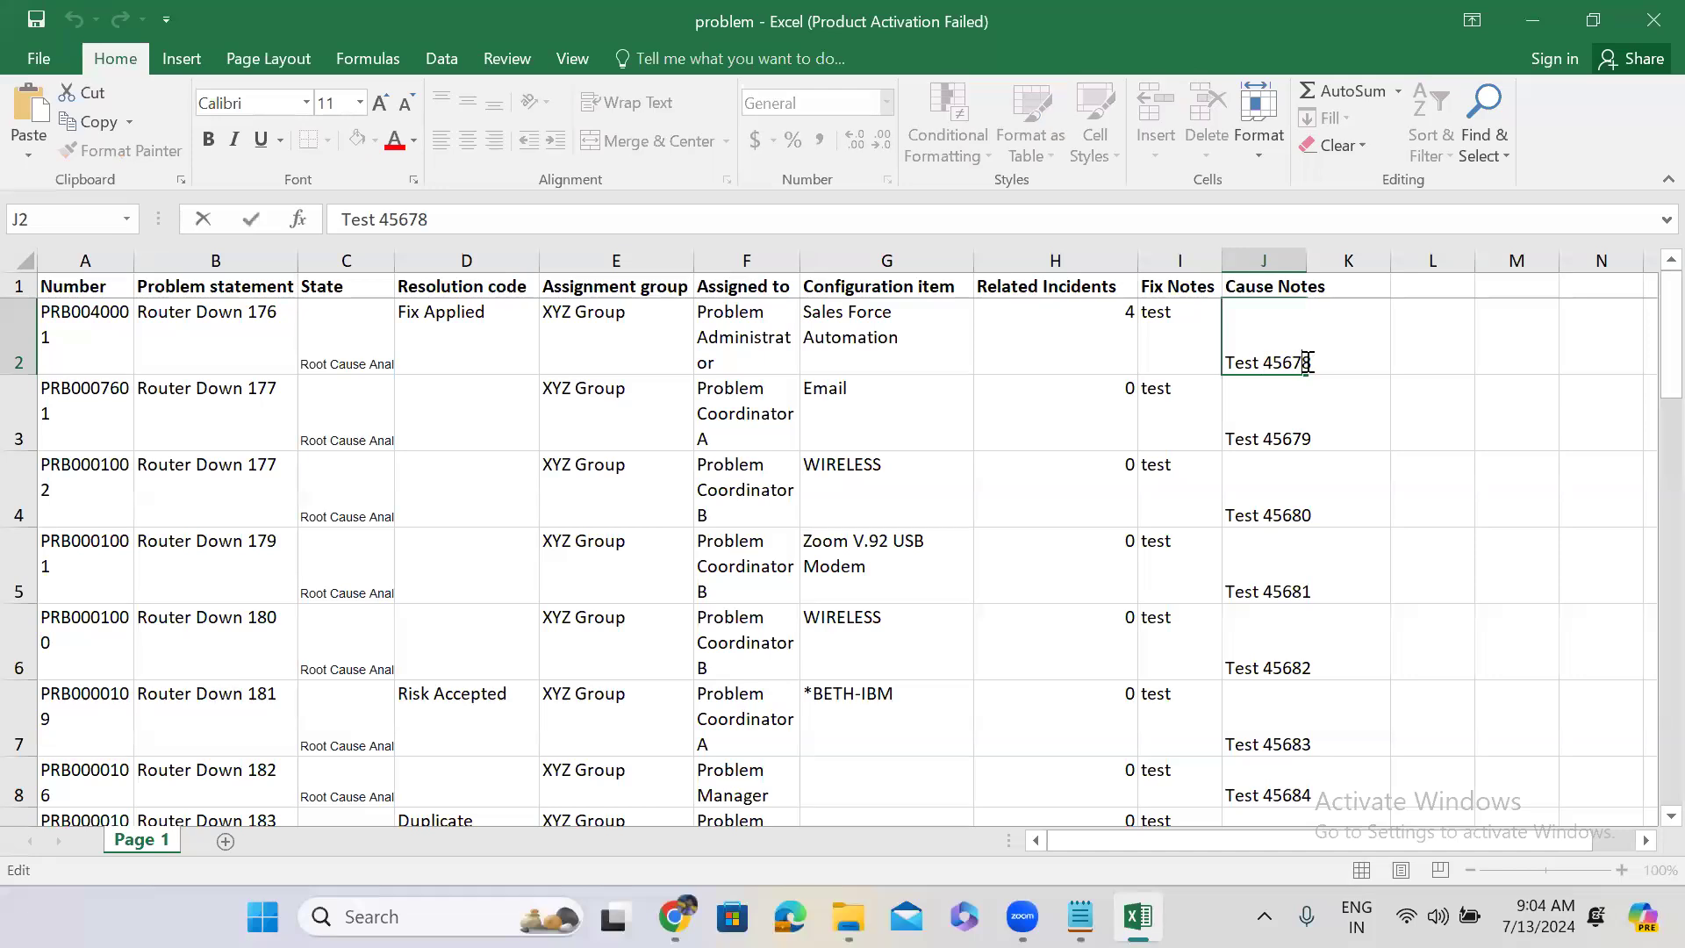
pyautogui.write('9')
pyautogui.click(1446, 347)
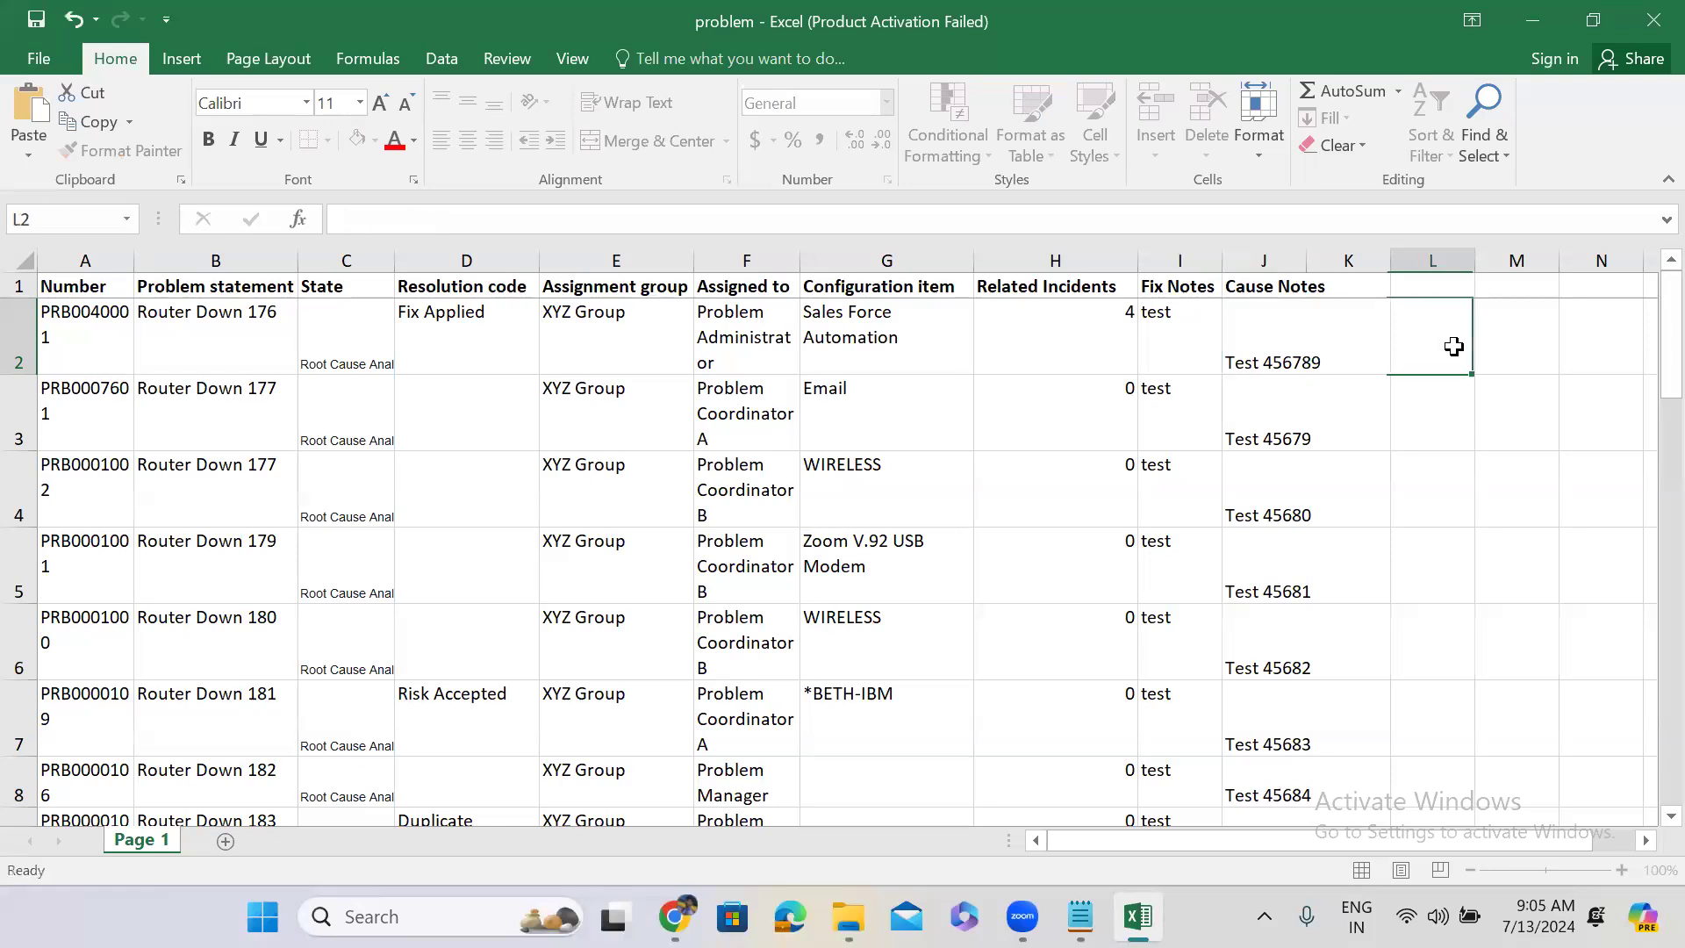
pyautogui.click(1245, 347)
pyautogui.moveTo(1305, 370); pyautogui.dragTo(1308, 672)
pyautogui.moveTo(1307, 753)
pyautogui.mouseDown()
pyautogui.moveTo(1308, 580)
pyautogui.moveTo(1308, 746)
pyautogui.moveTo(1268, 688)
pyautogui.moveTo(1279, 255)
pyautogui.moveTo(1279, 438)
pyautogui.mouseUp()
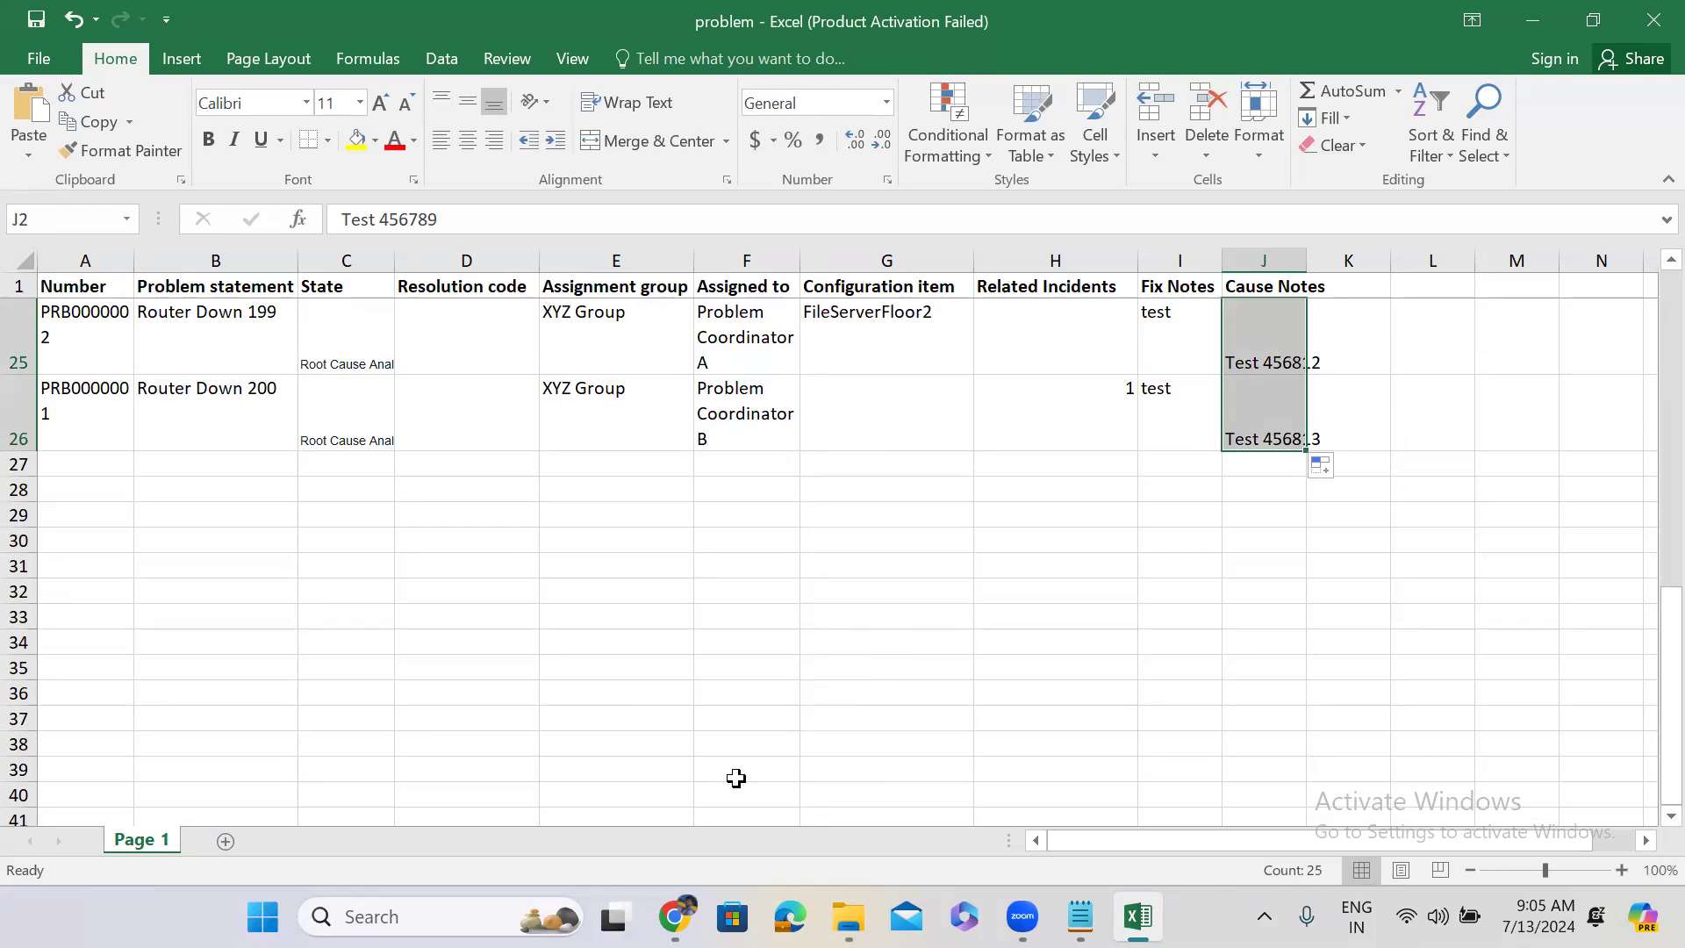
# Widen column J to show the full Cause Notes and save the workbook with Ctrl+S.
pyautogui.click(1534, 21)
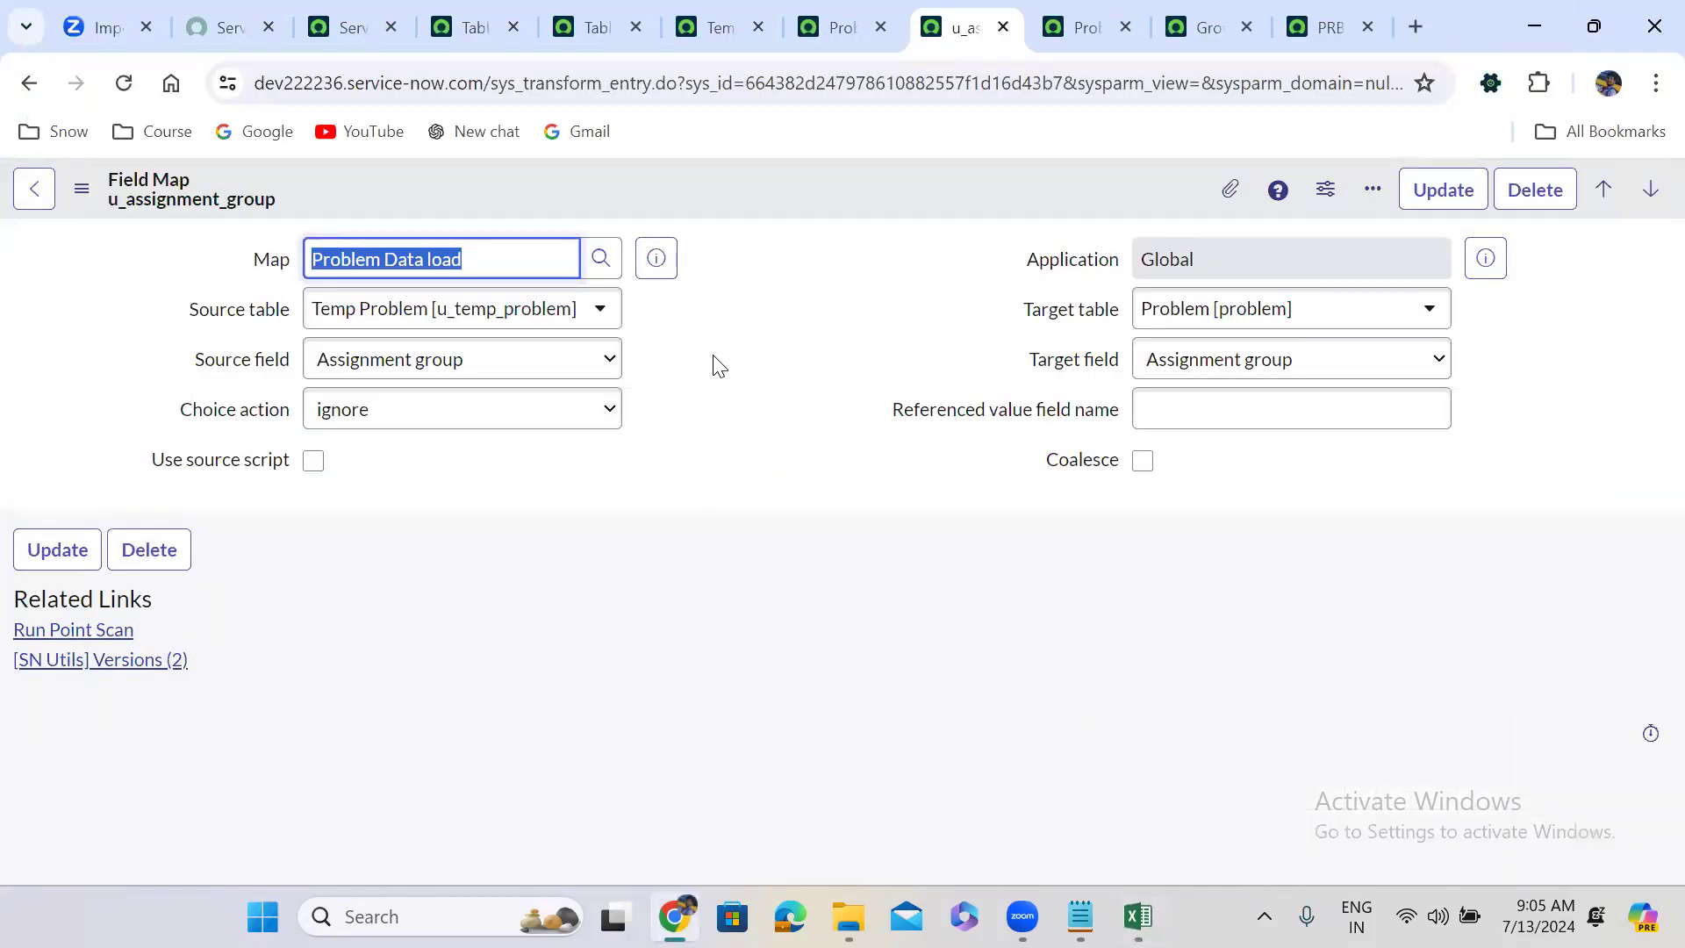
pyautogui.click(716, 362)
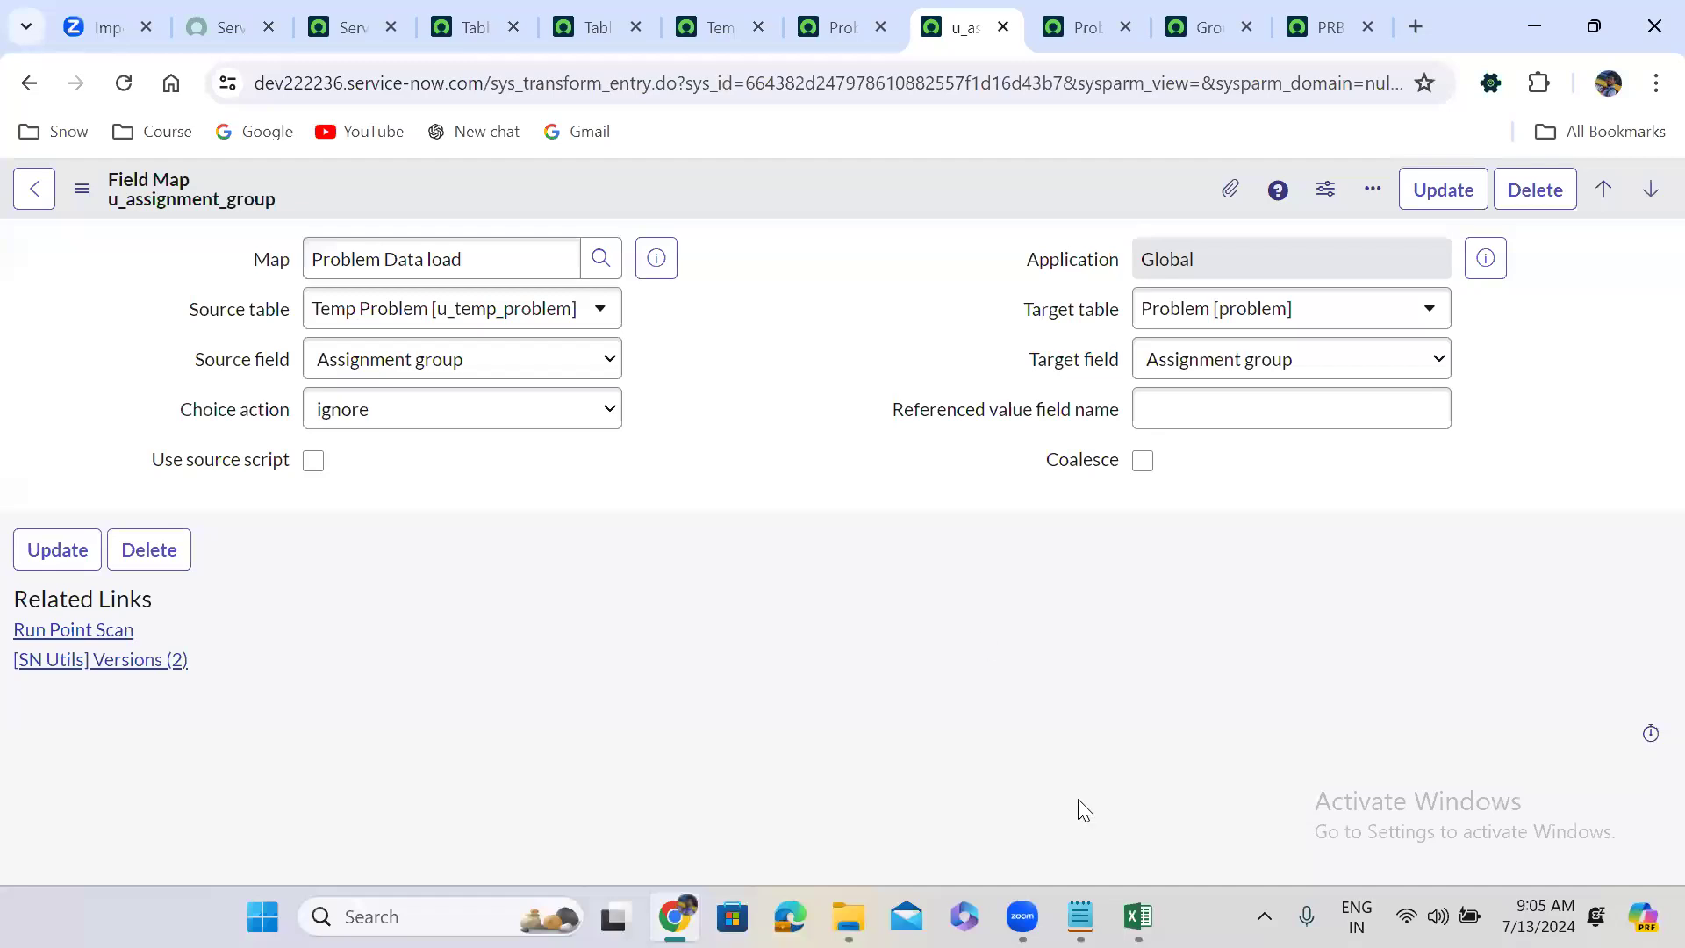
pyautogui.click(1138, 916)
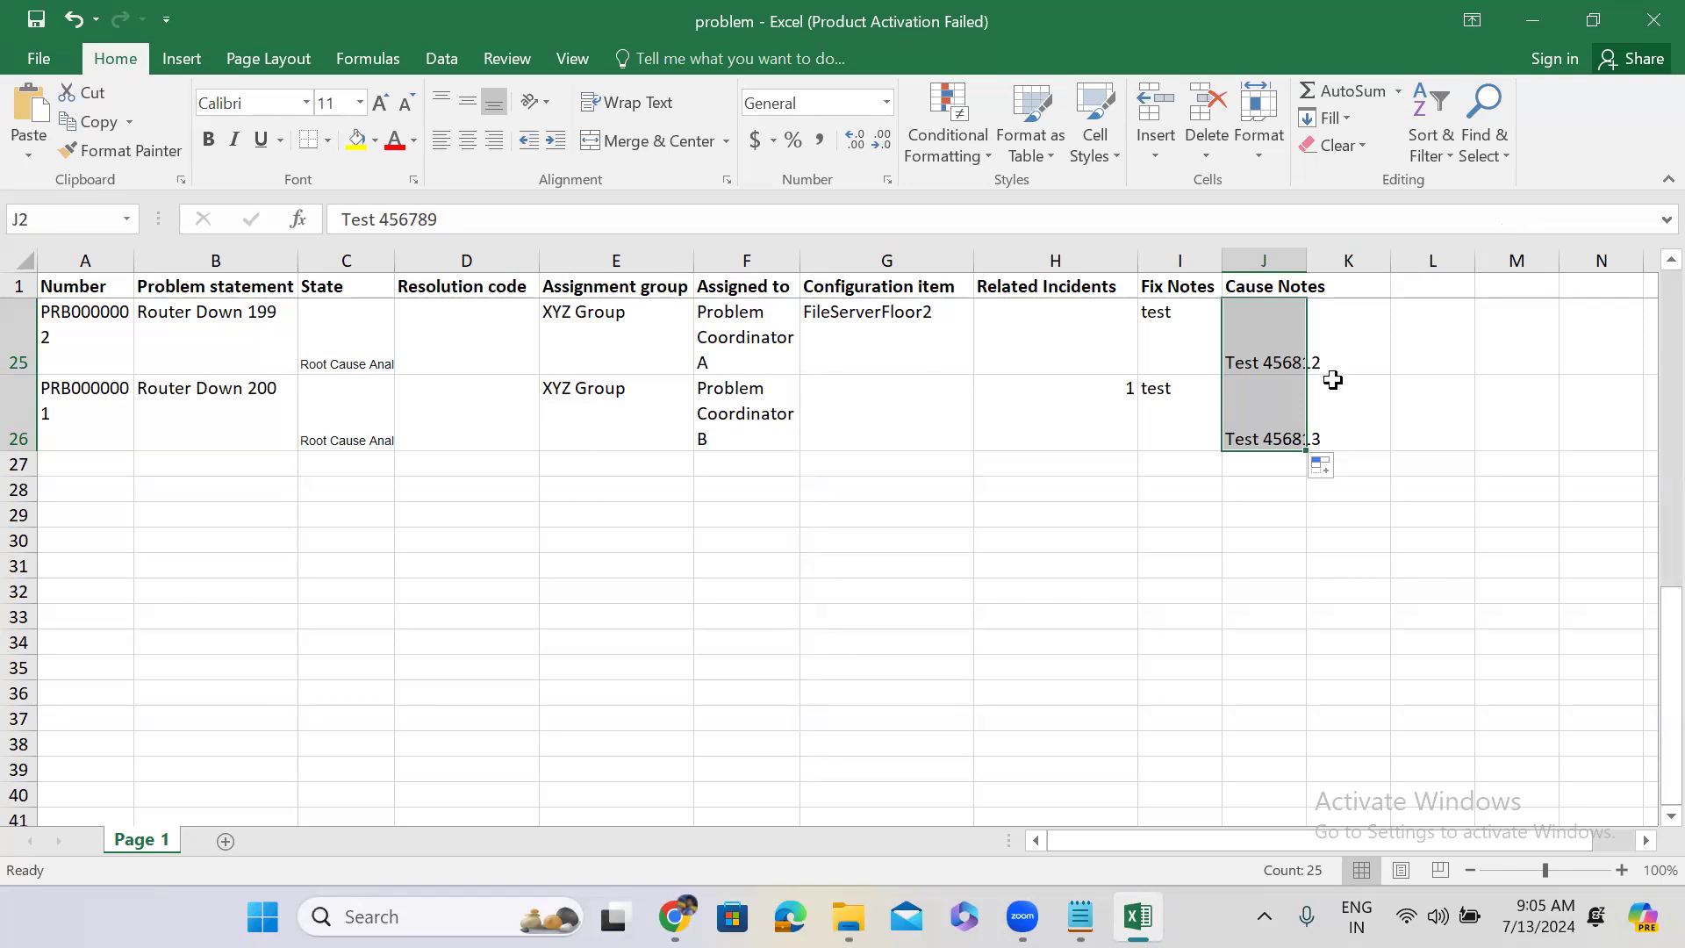
pyautogui.moveTo(1300, 254); pyautogui.dragTo(1330, 253)
pyautogui.hotkey('ctrl', 's')
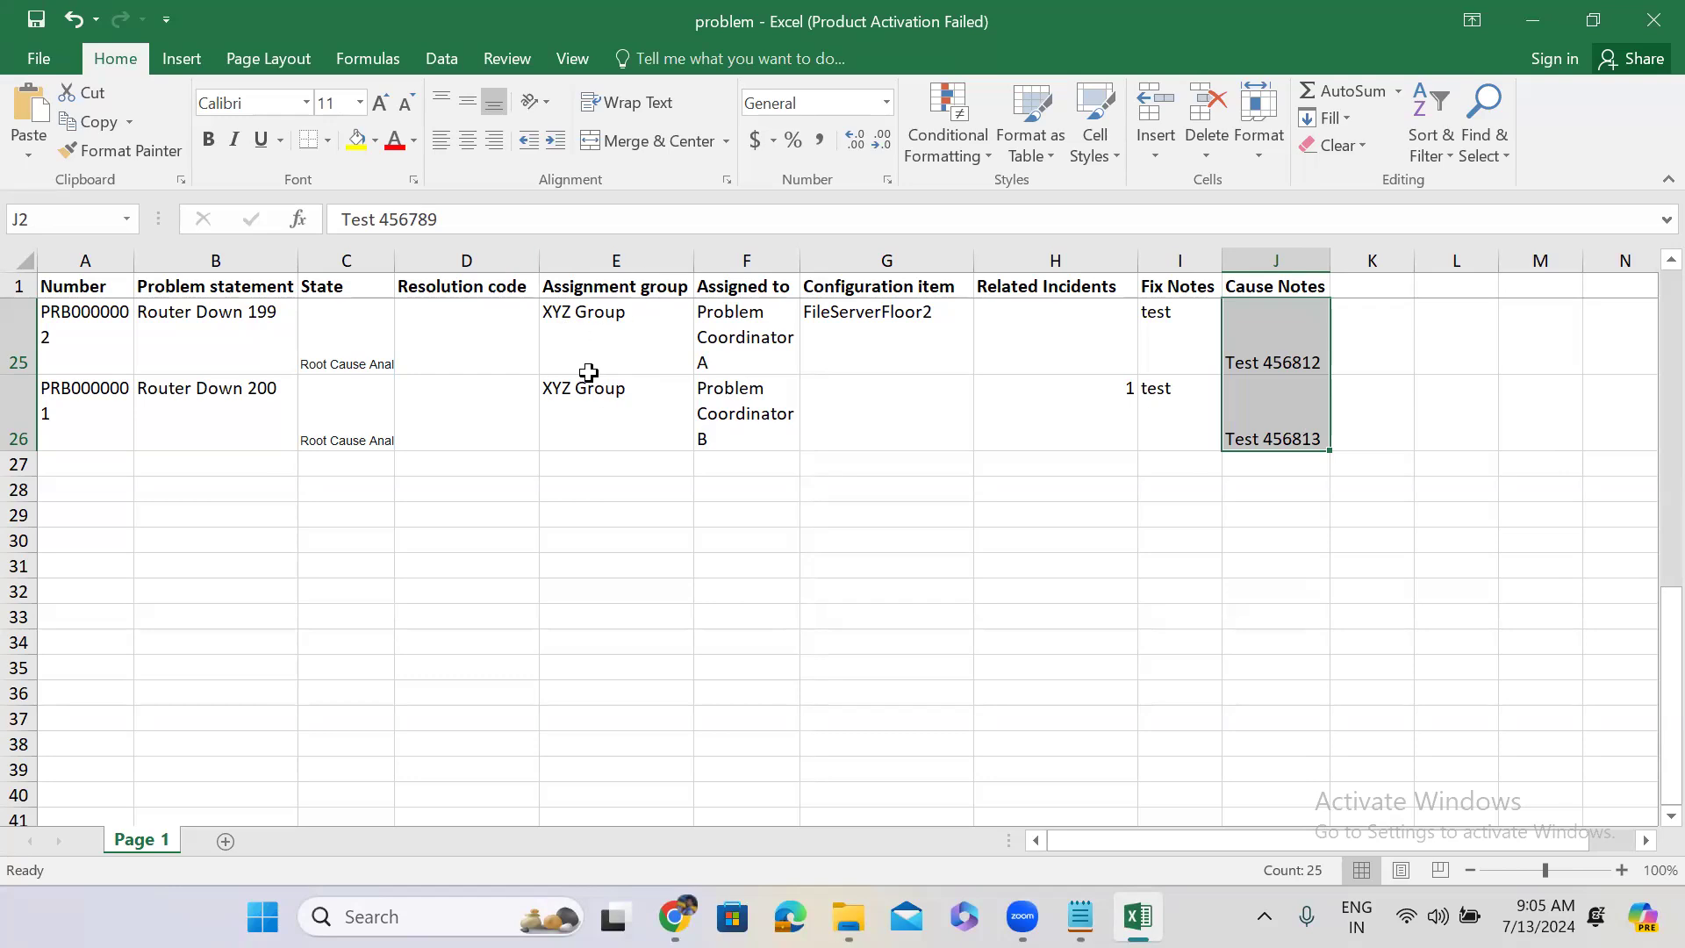
pyautogui.click(1532, 19)
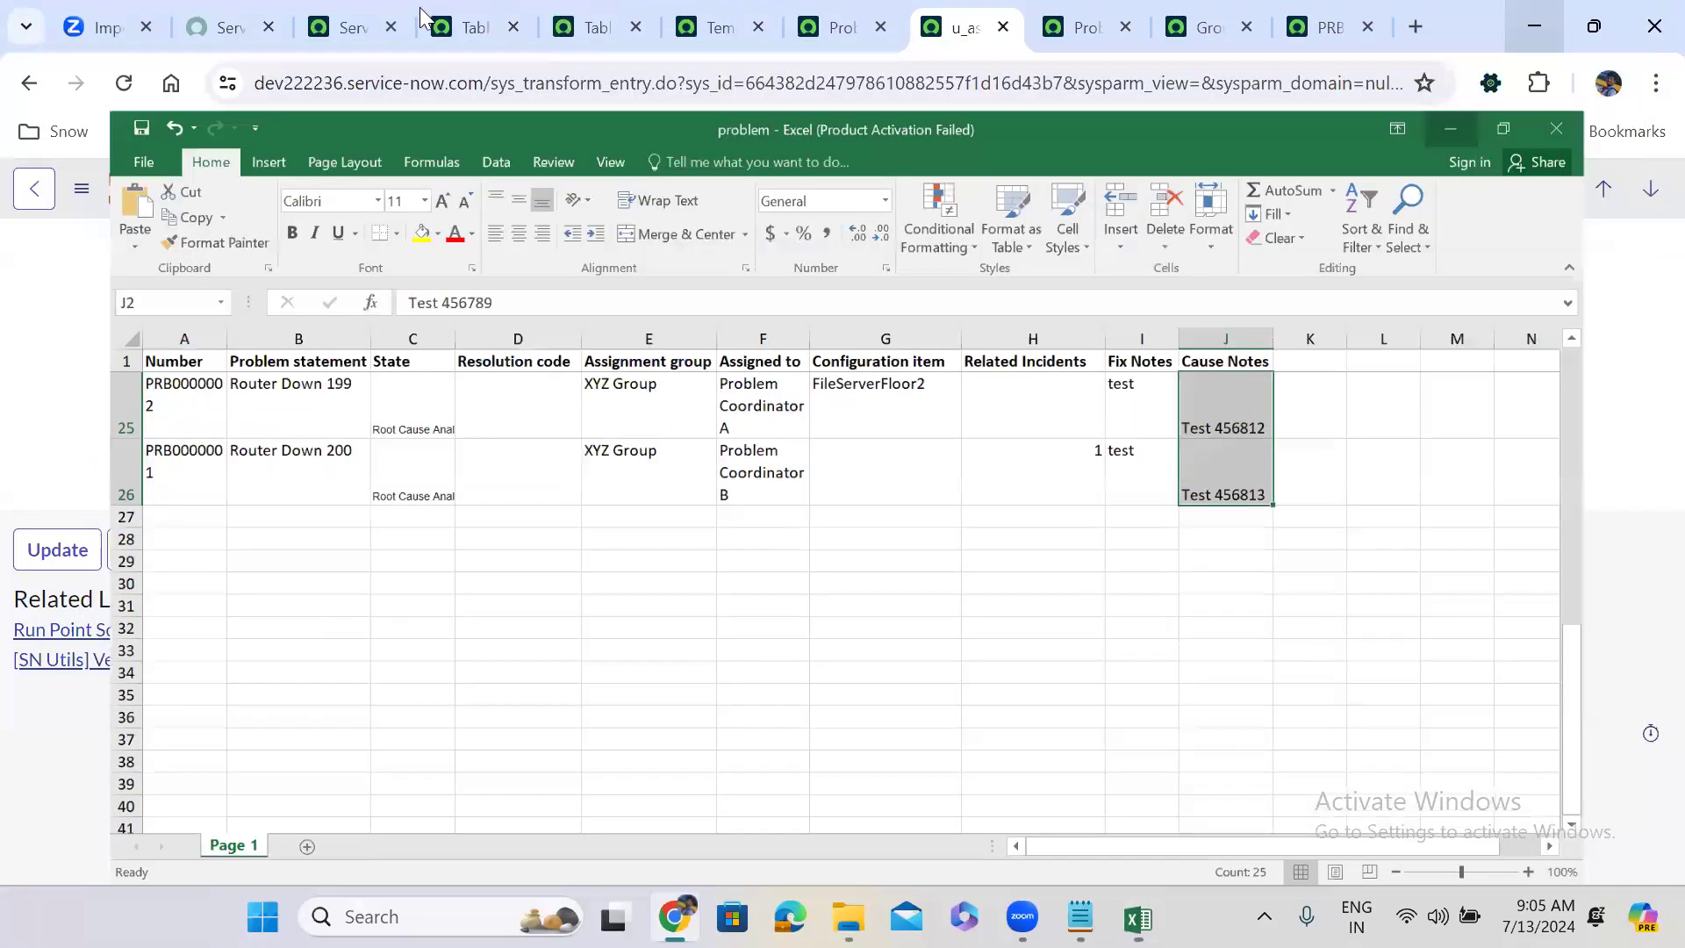
# On the Load Data page, choose problem.xlsx as the import file.
pyautogui.click(351, 13)
pyautogui.click(281, 193)
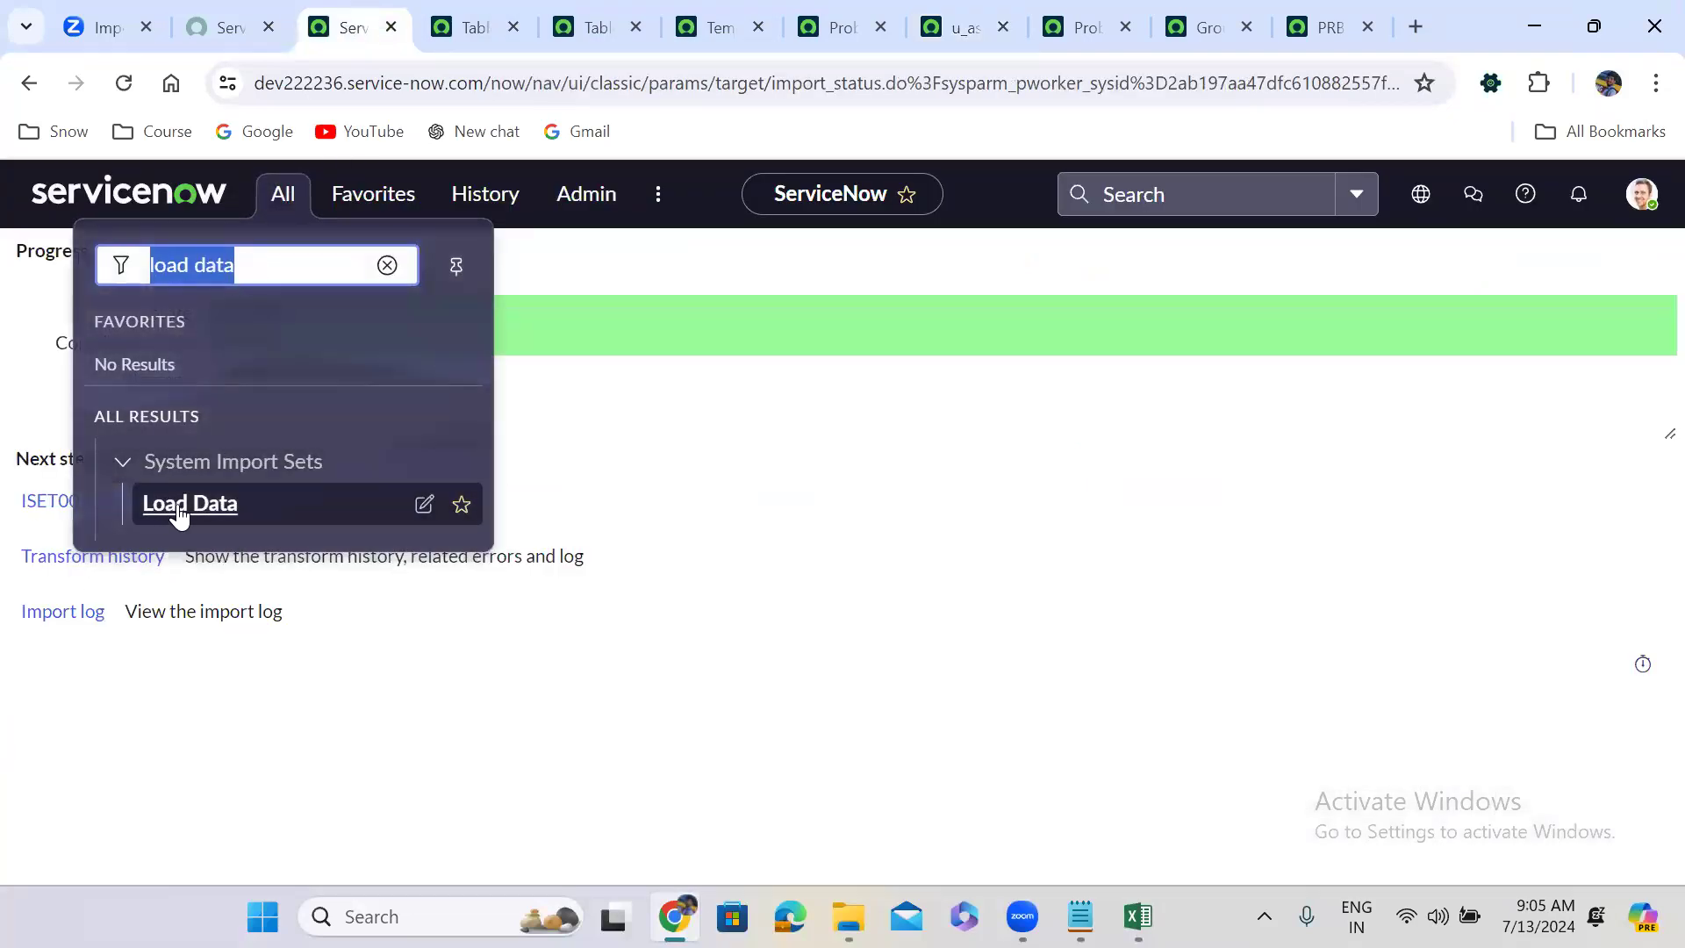
pyautogui.click(186, 507)
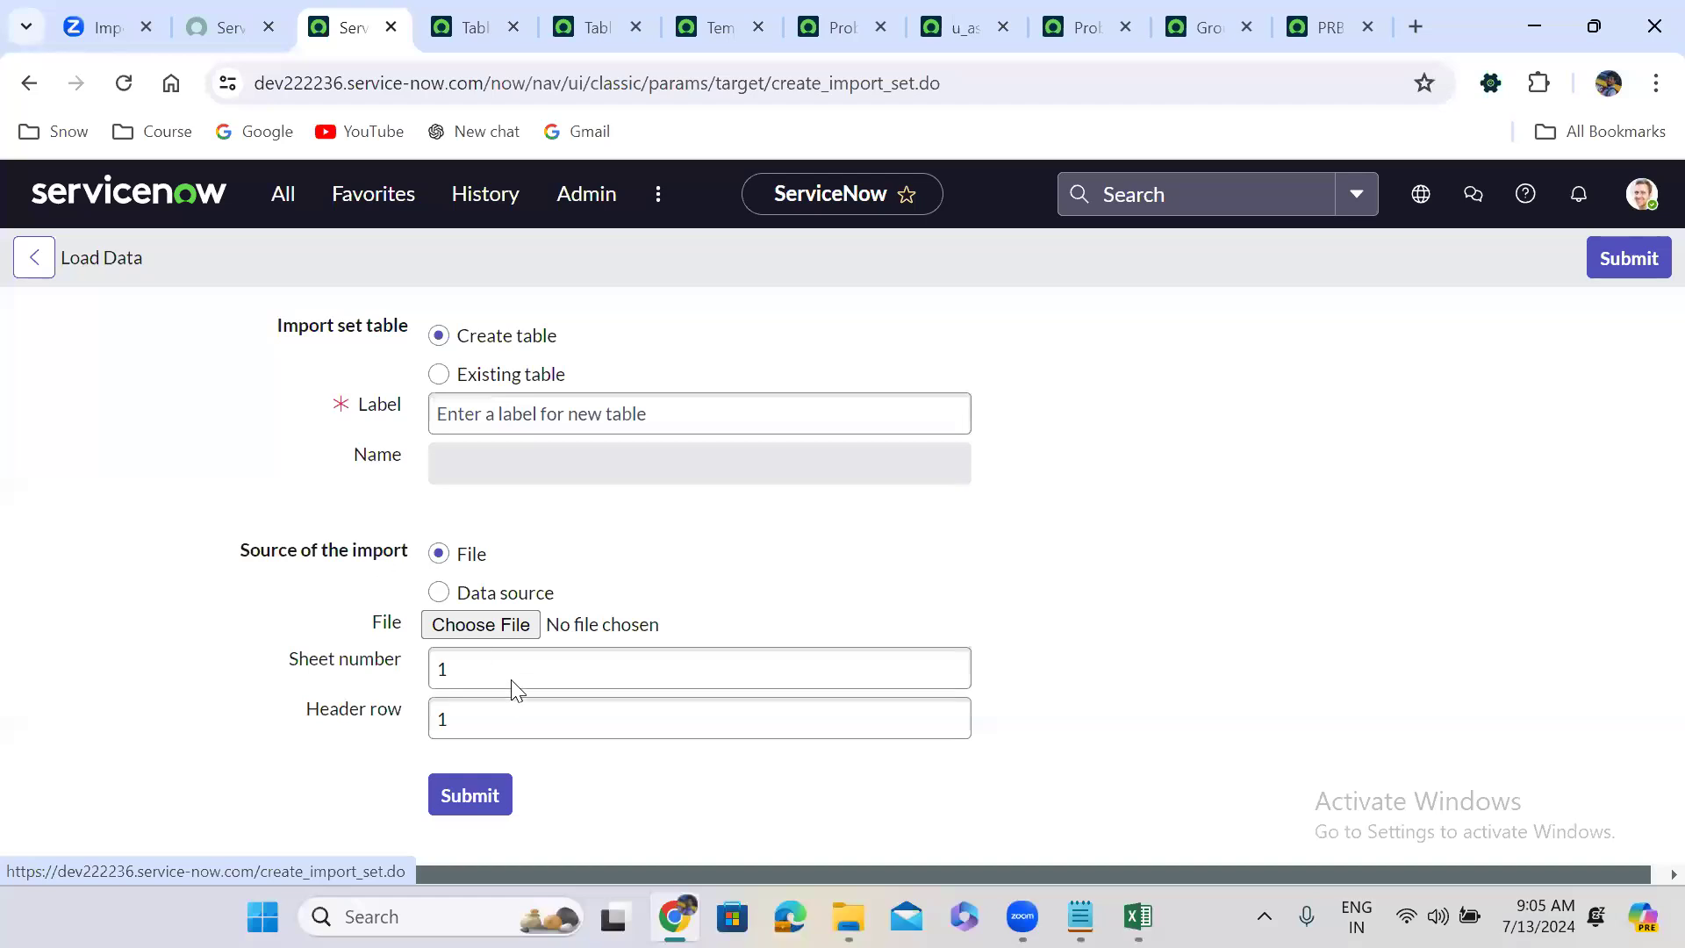
pyautogui.click(494, 572)
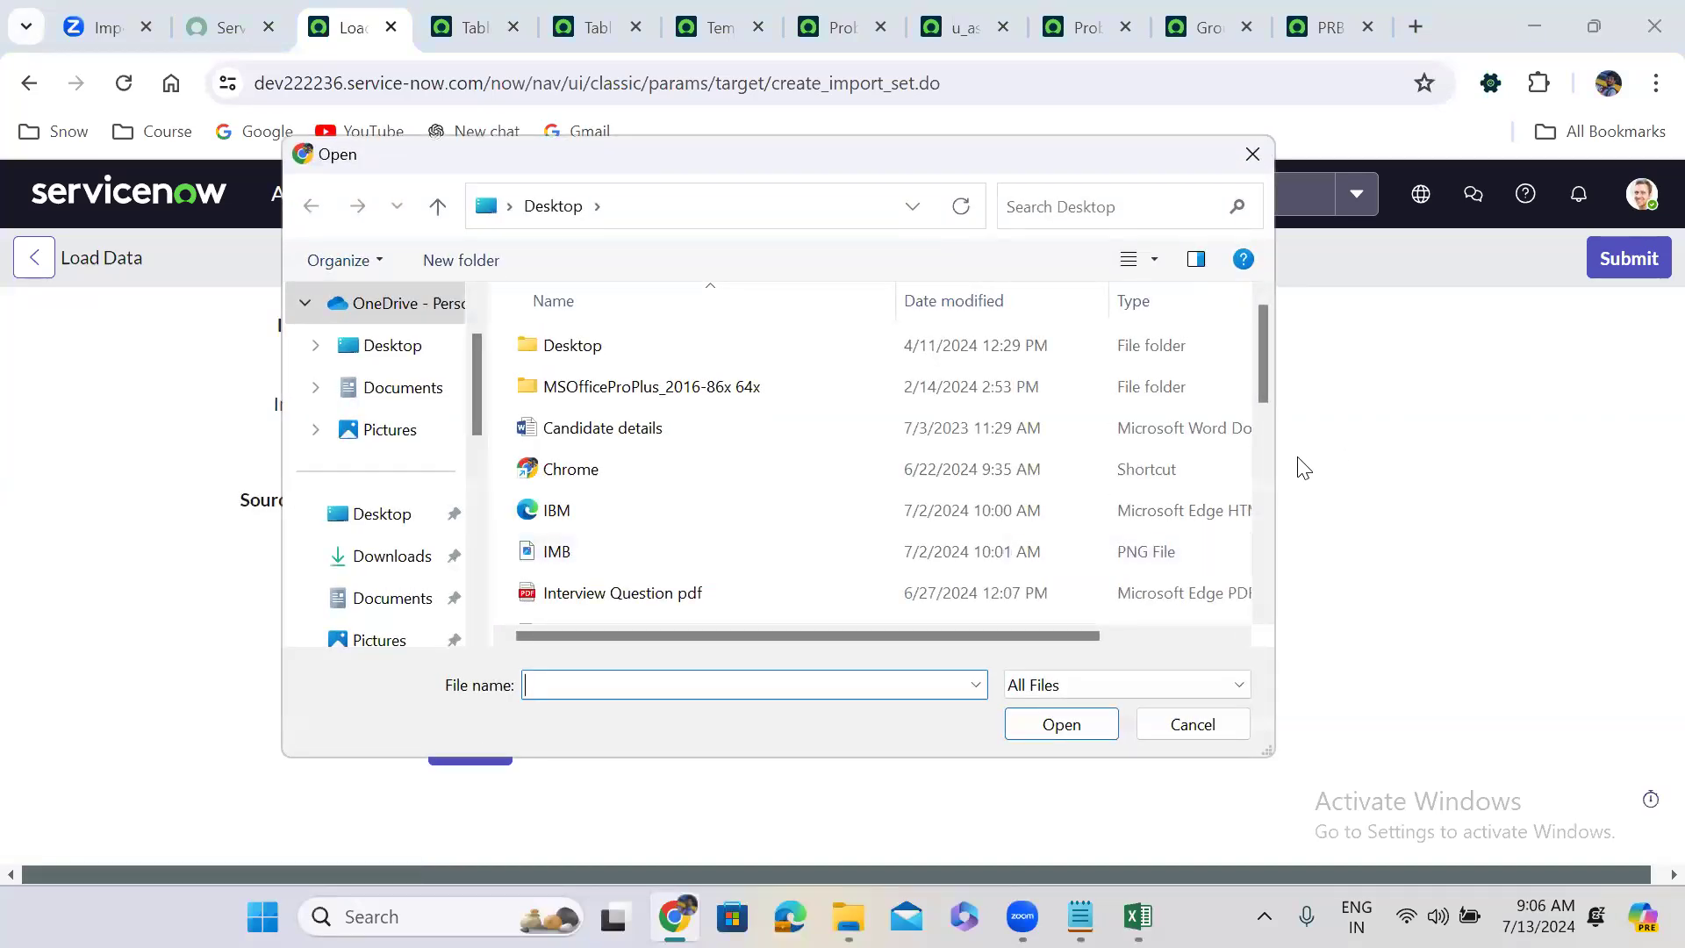
pyautogui.scroll(-2, 1268, 457)
pyautogui.click(615, 465)
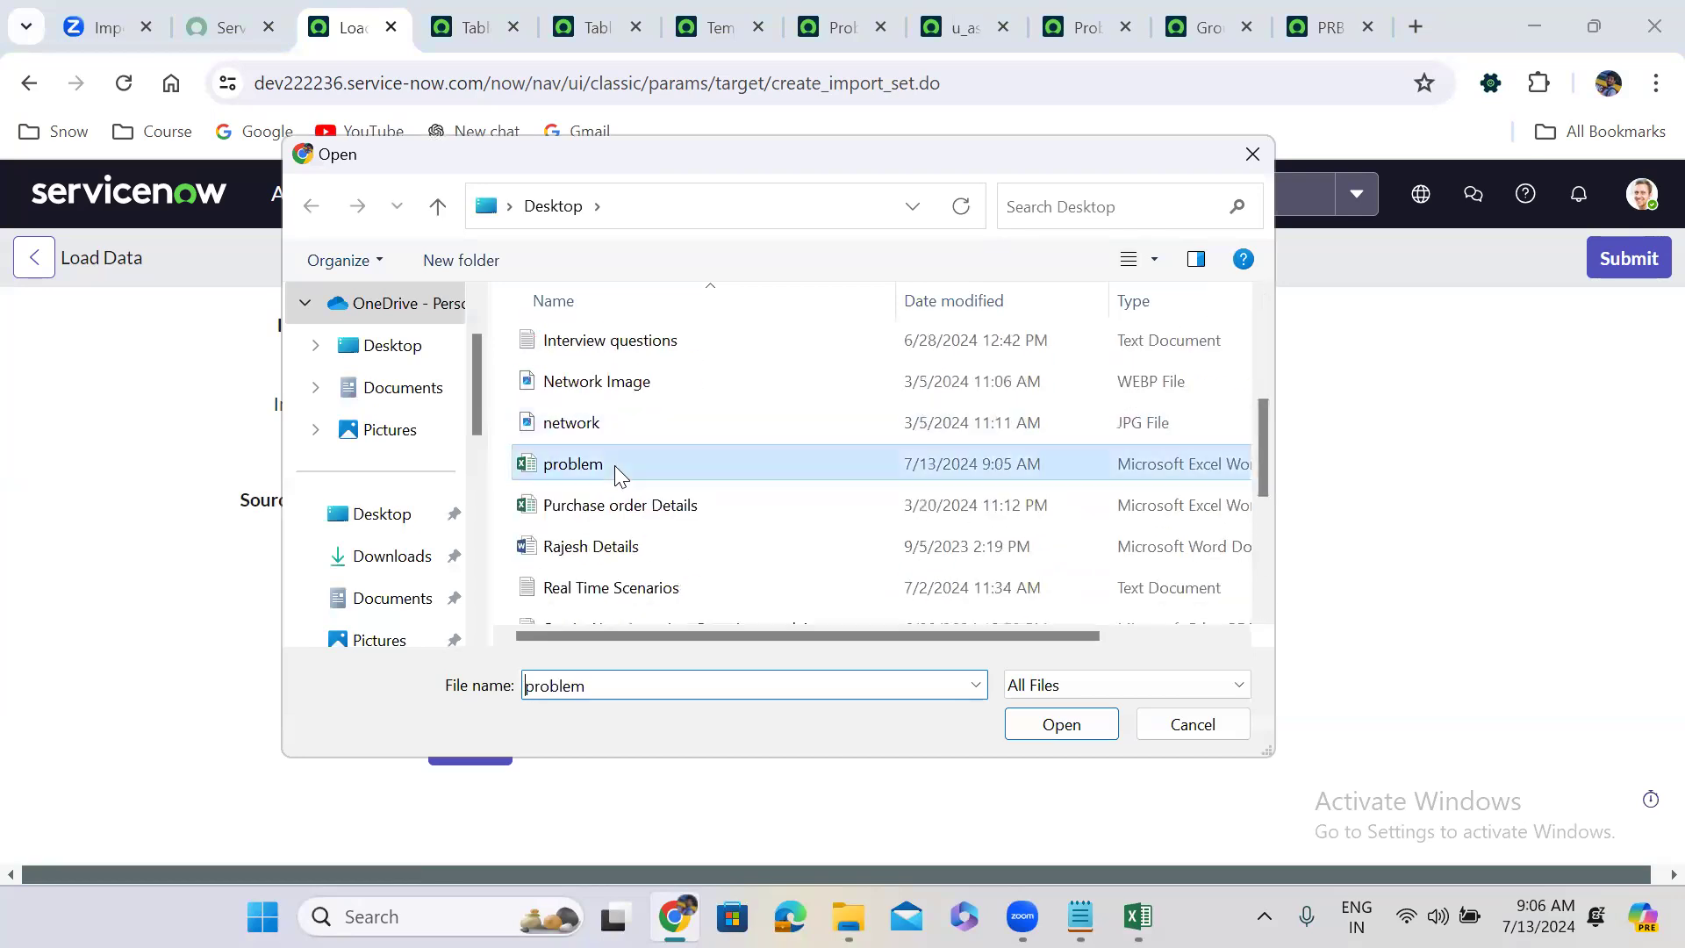
pyautogui.click(1062, 724)
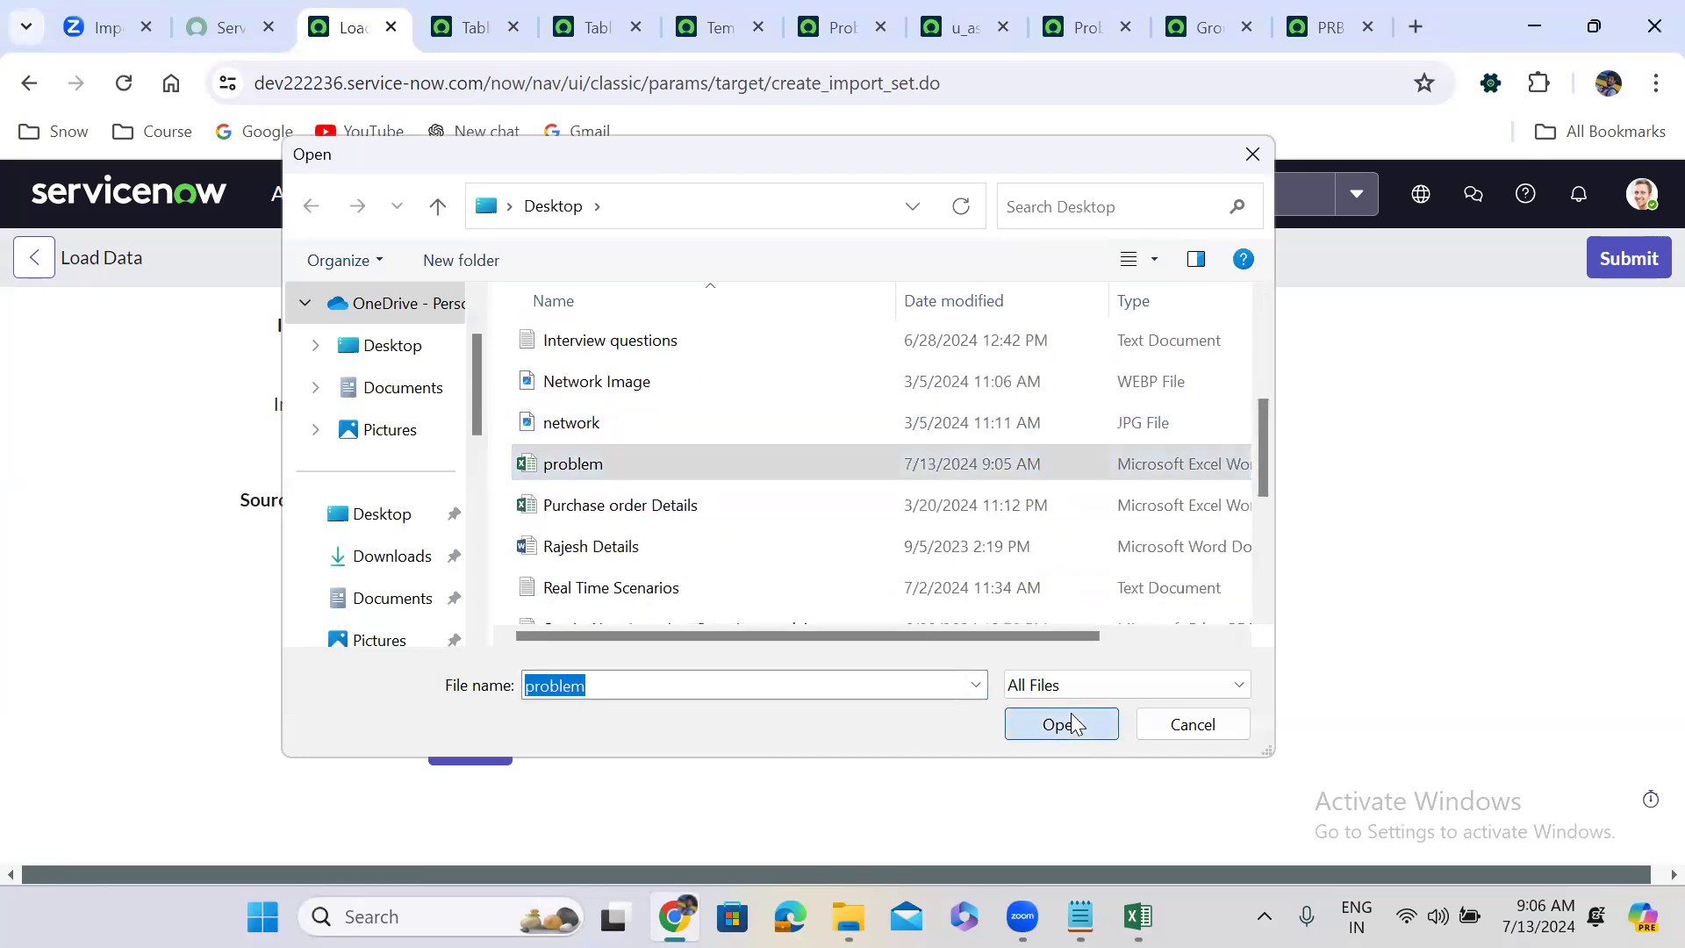
# Save the u_assignment_group field map, then submit problem.xlsx for import.
pyautogui.click(967, 16)
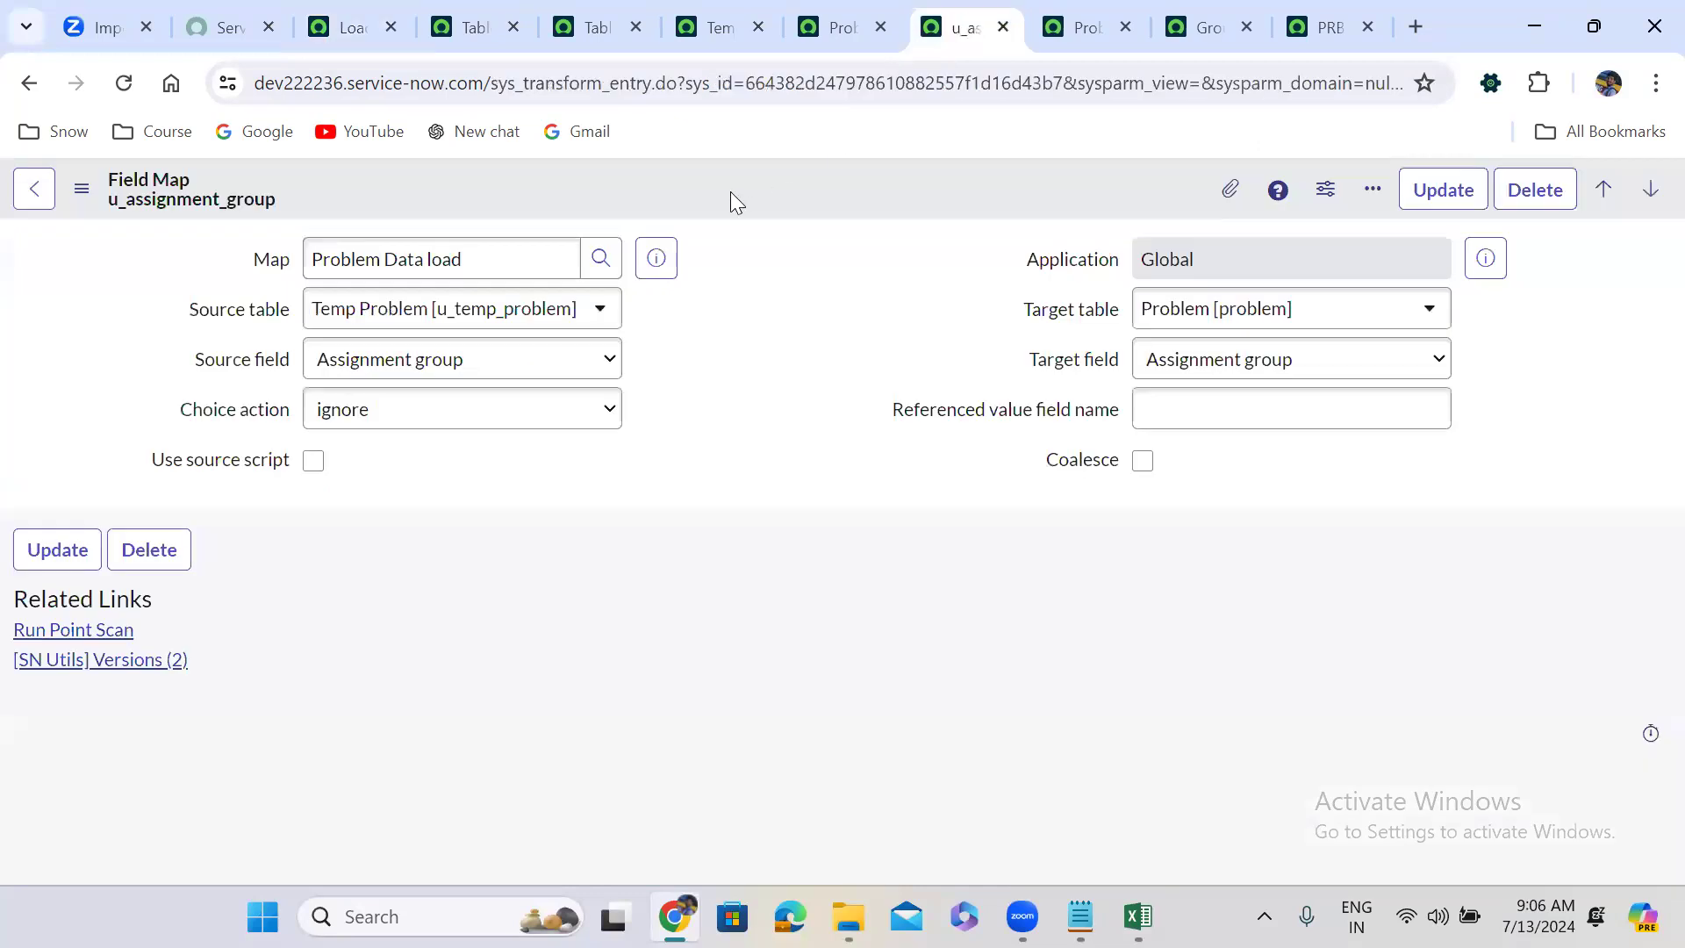
pyautogui.rightClick(777, 172)
pyautogui.click(804, 186)
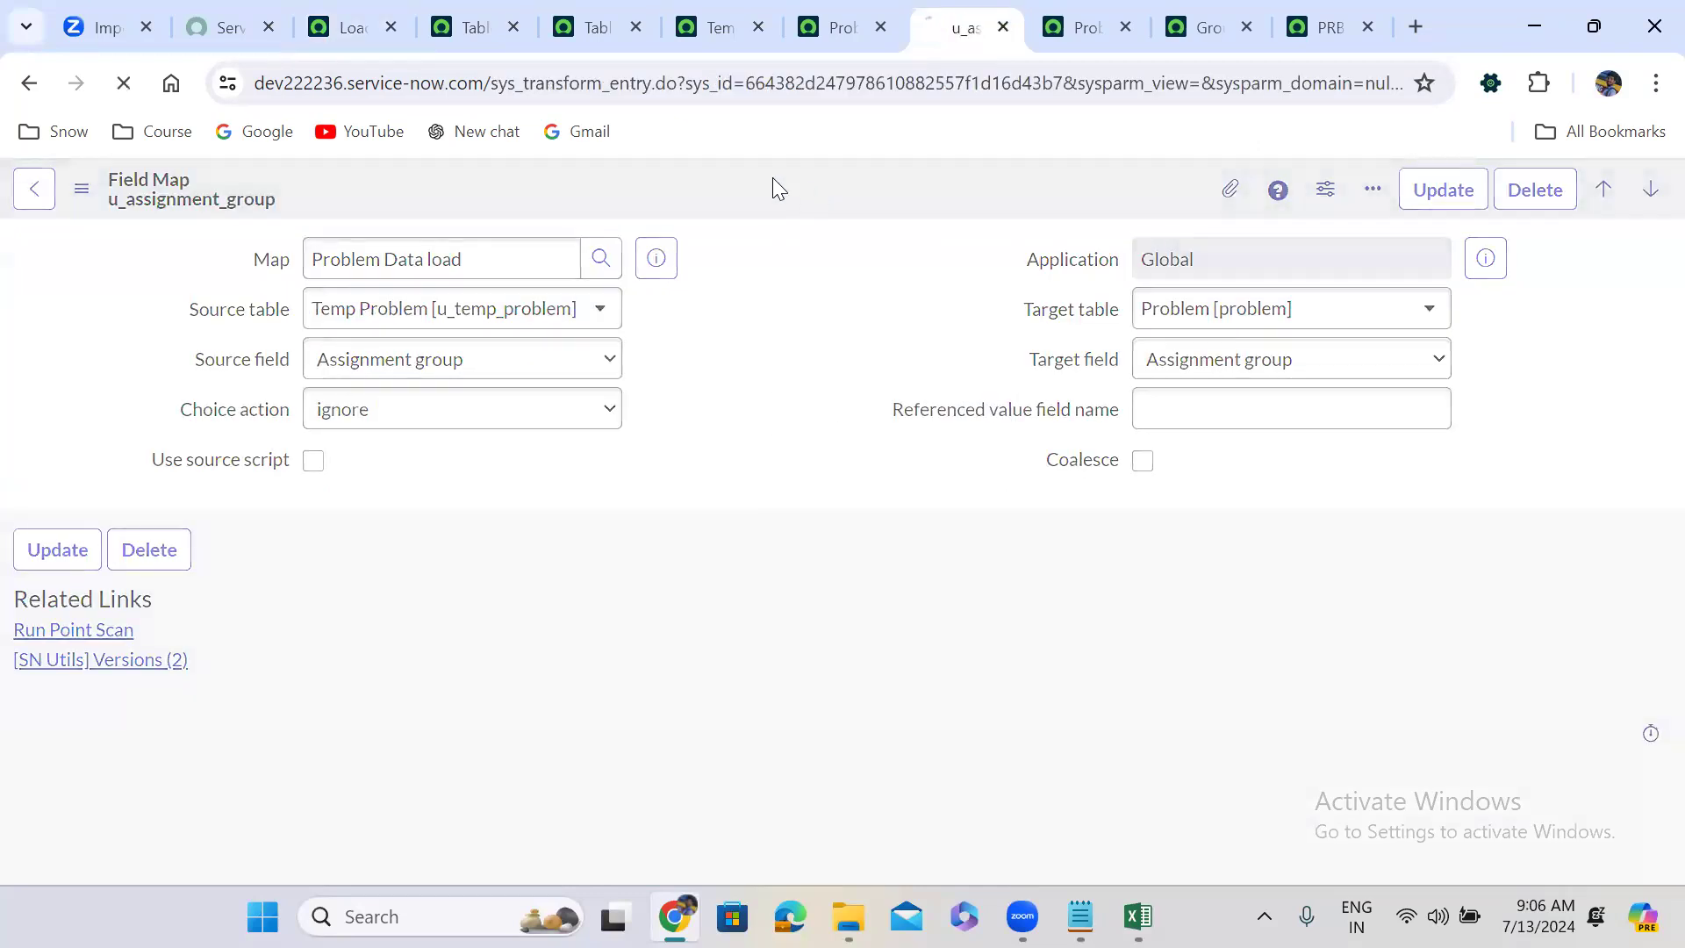
pyautogui.click(375, 12)
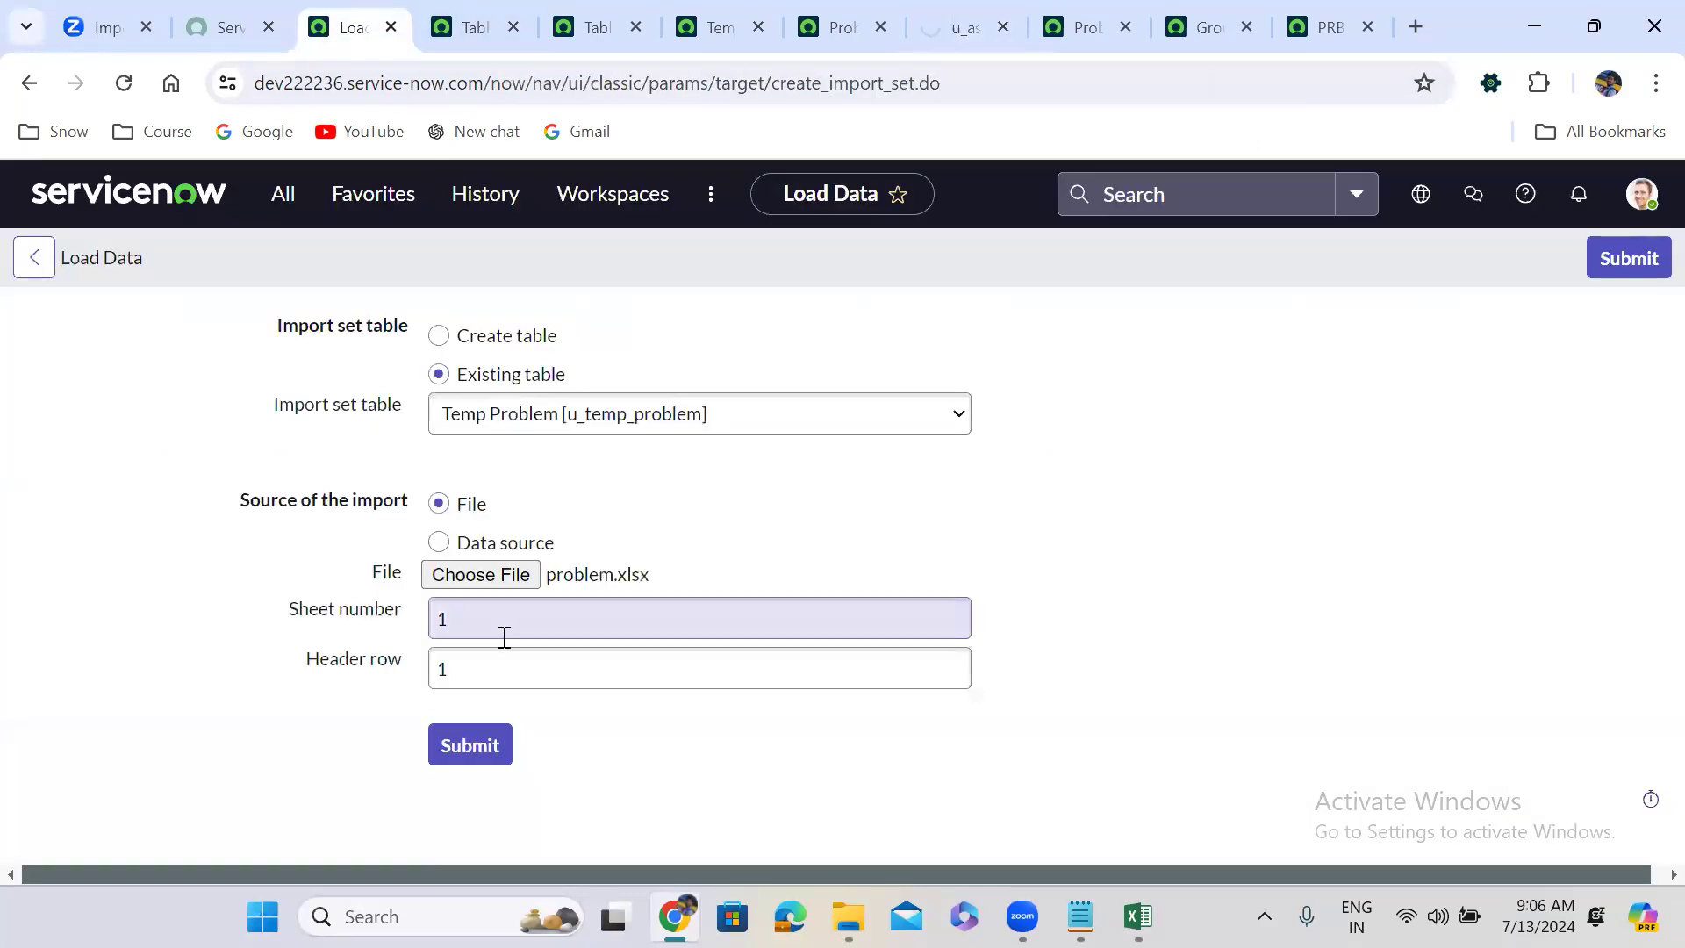
pyautogui.click(472, 748)
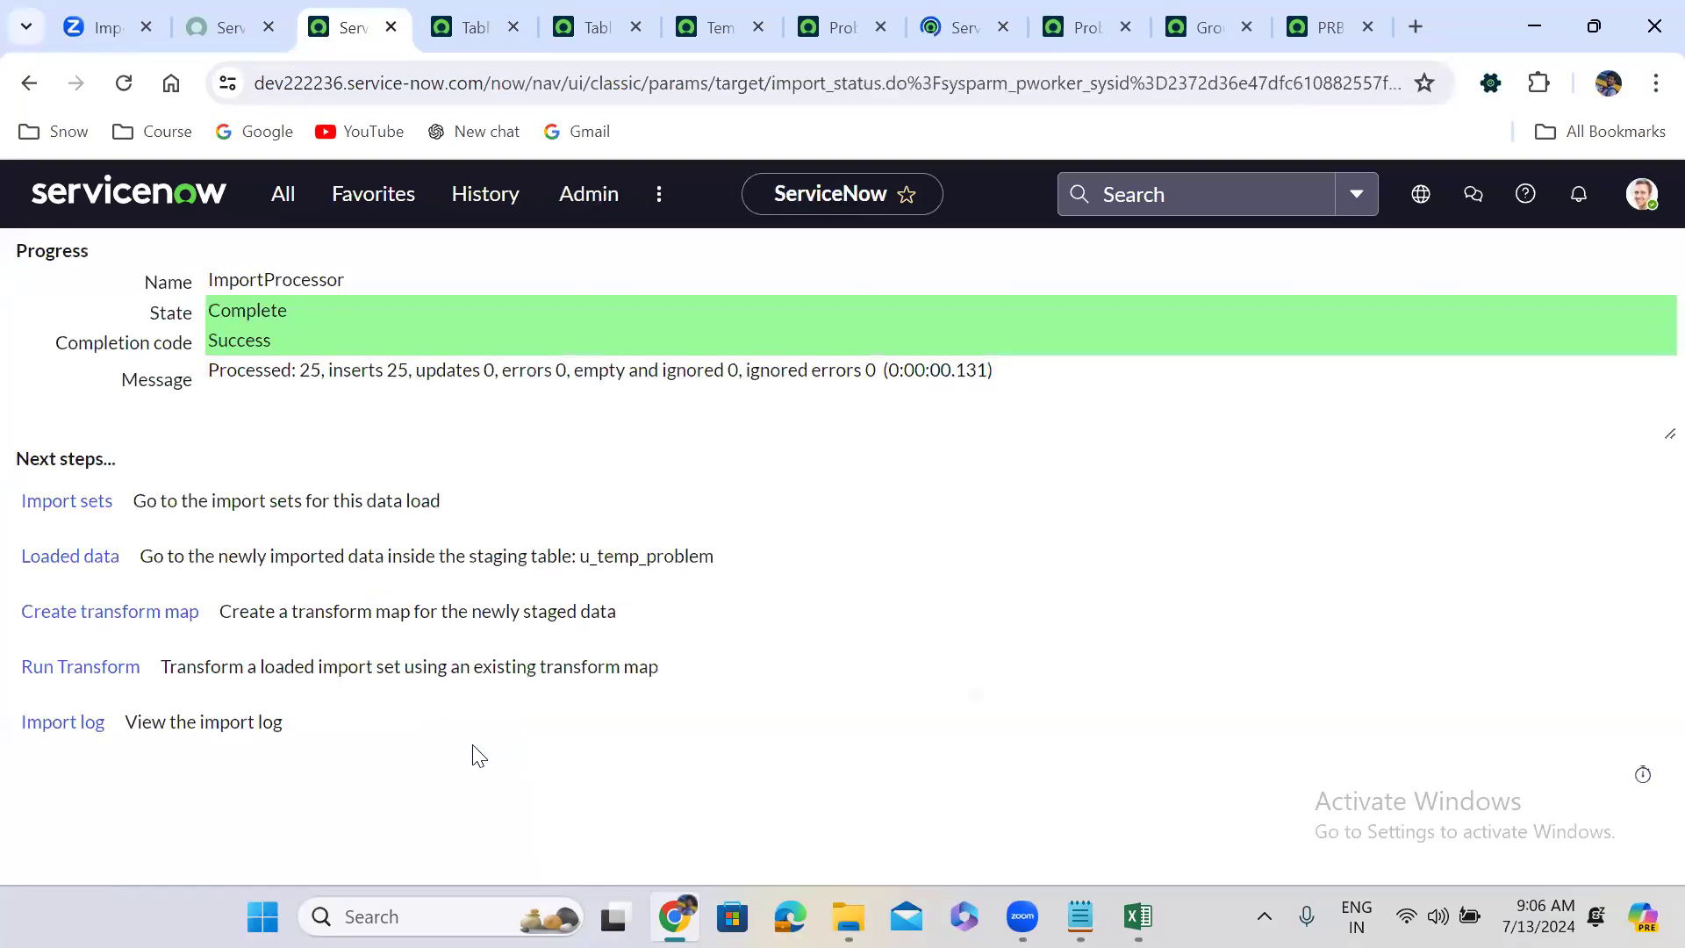
# Transform the loaded data, then open ISET0010019 from Transform history to review its rows.
pyautogui.click(61, 672)
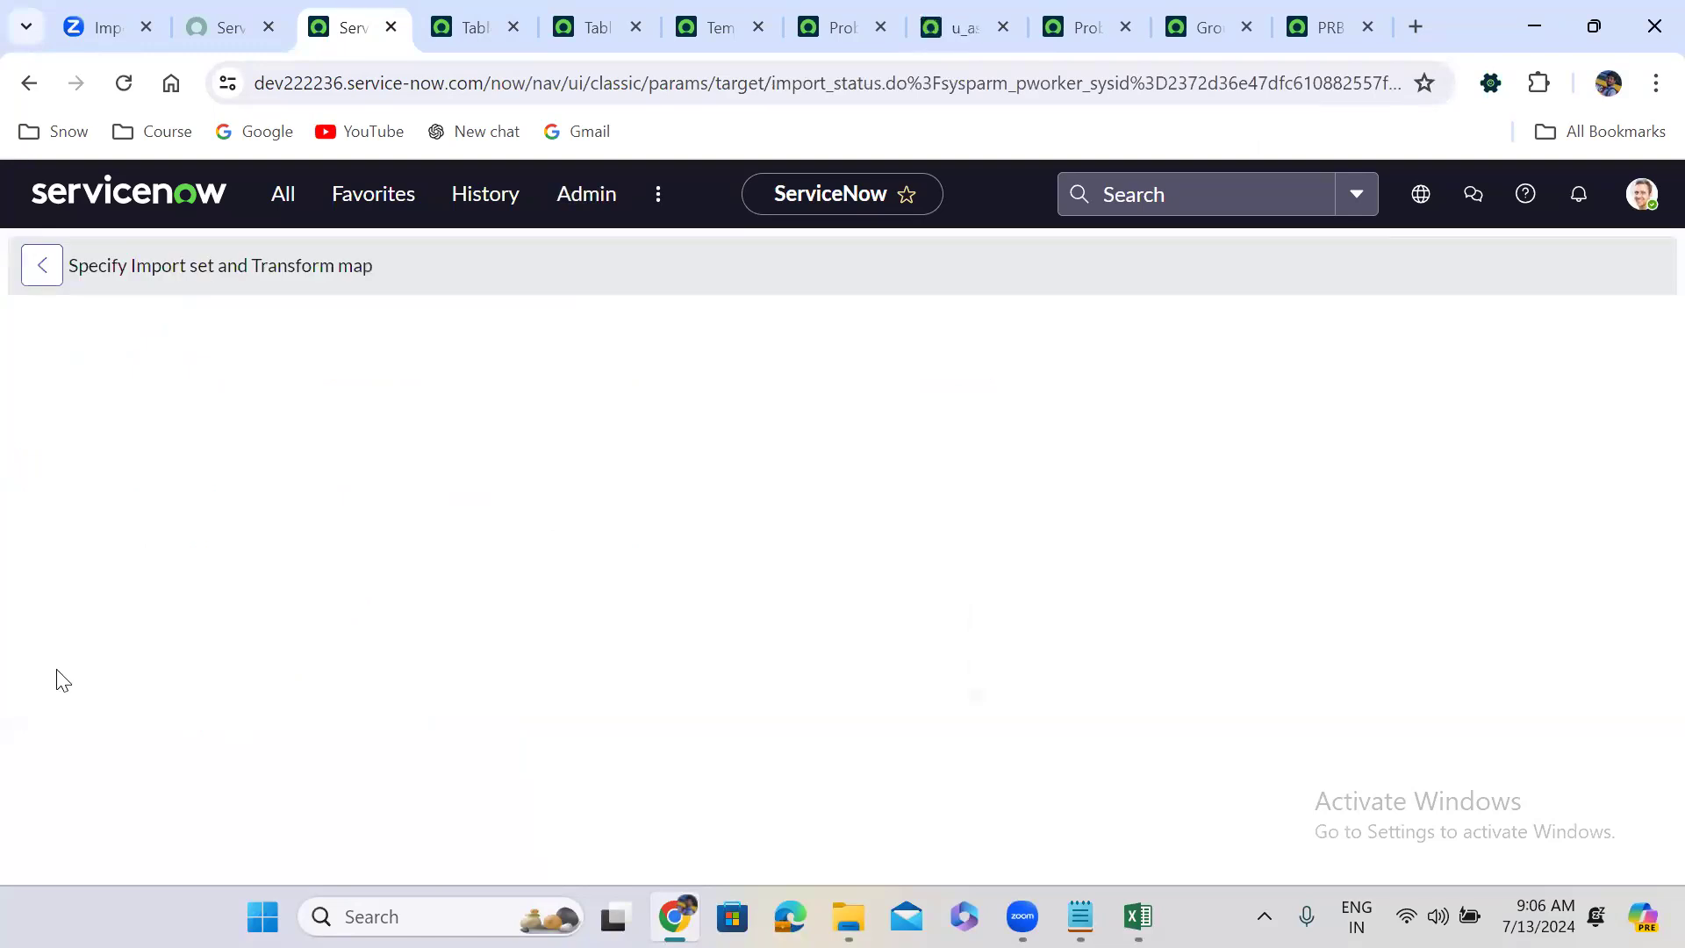
pyautogui.click(101, 738)
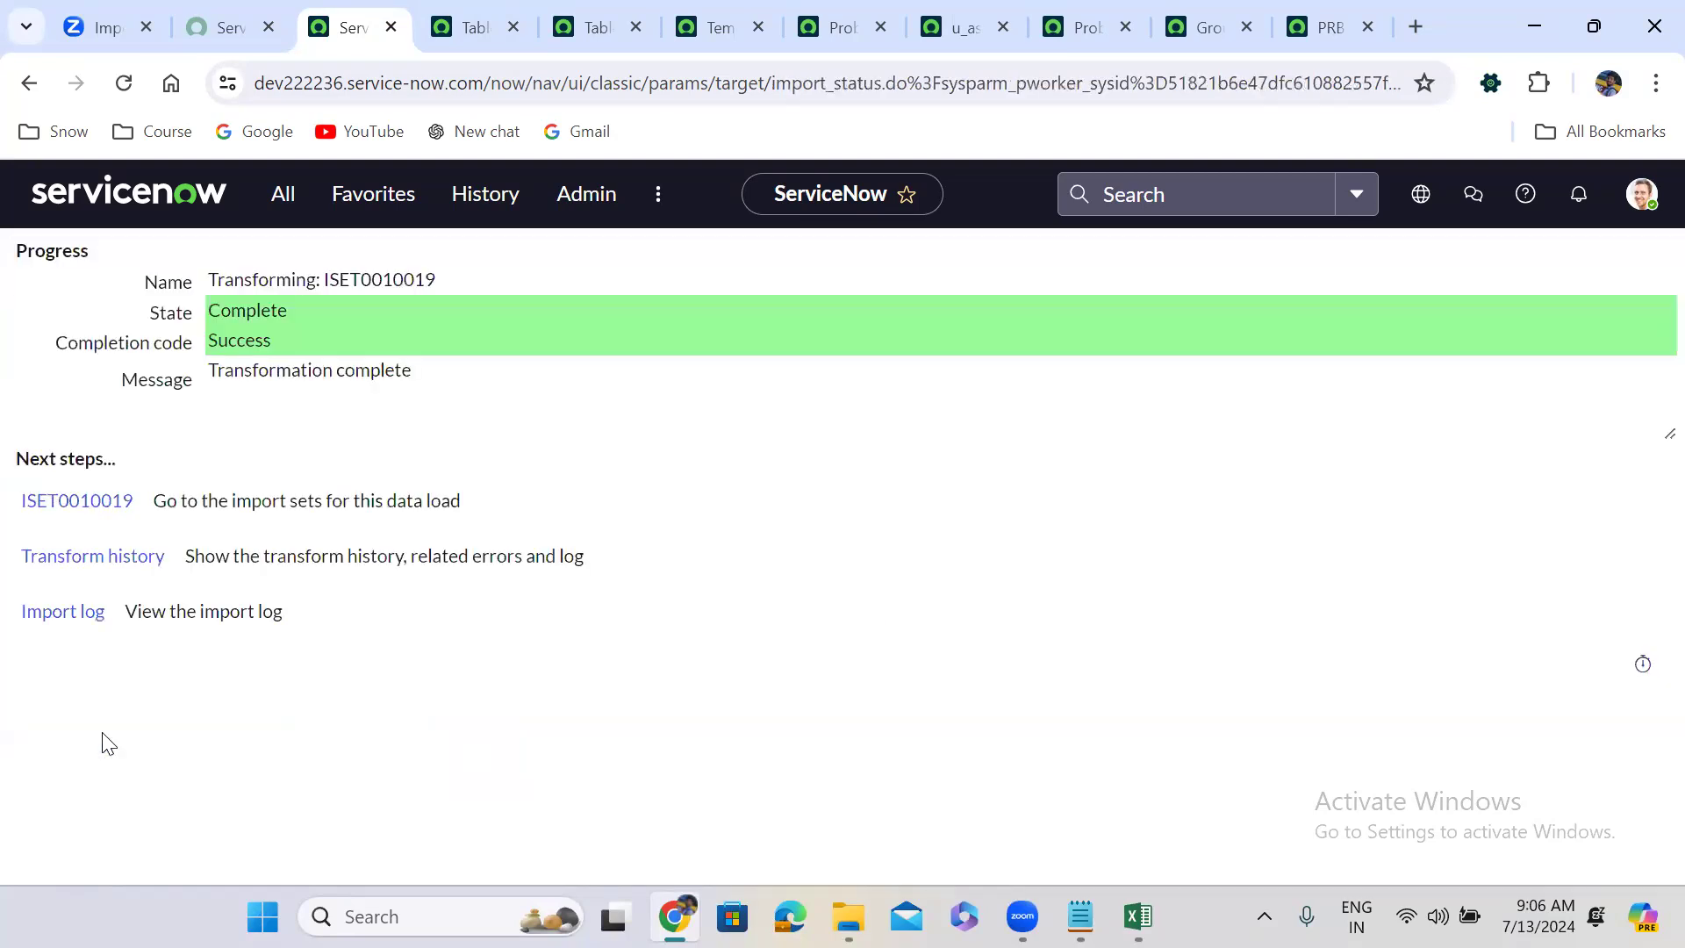
pyautogui.click(123, 568)
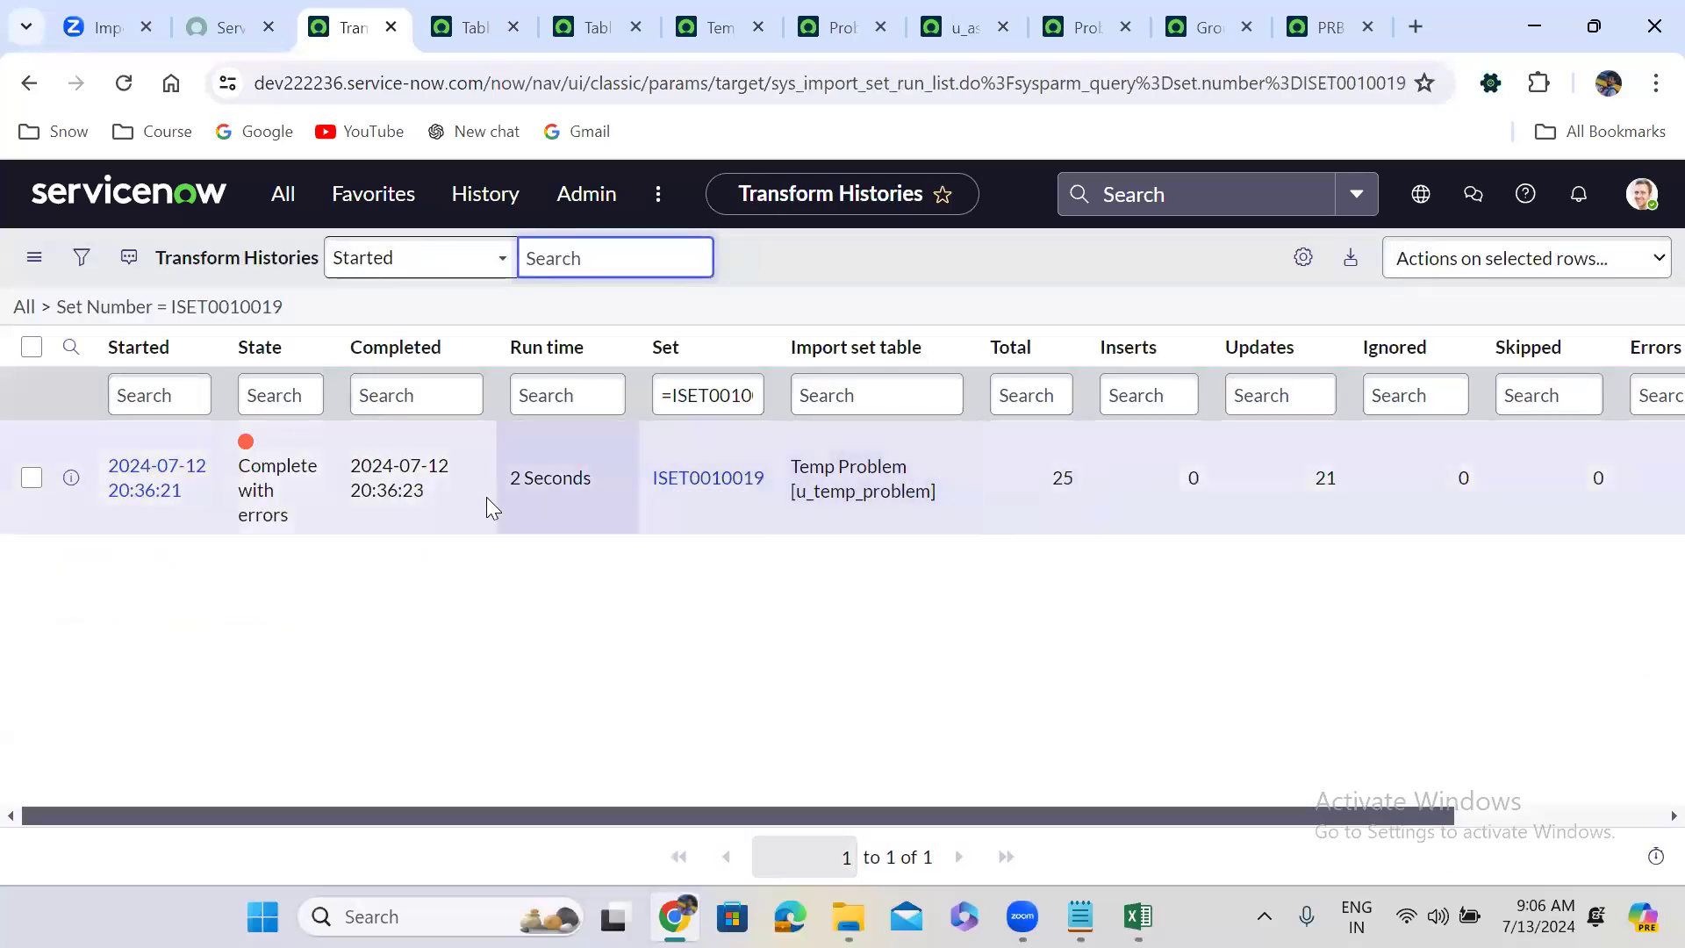
pyautogui.click(711, 478)
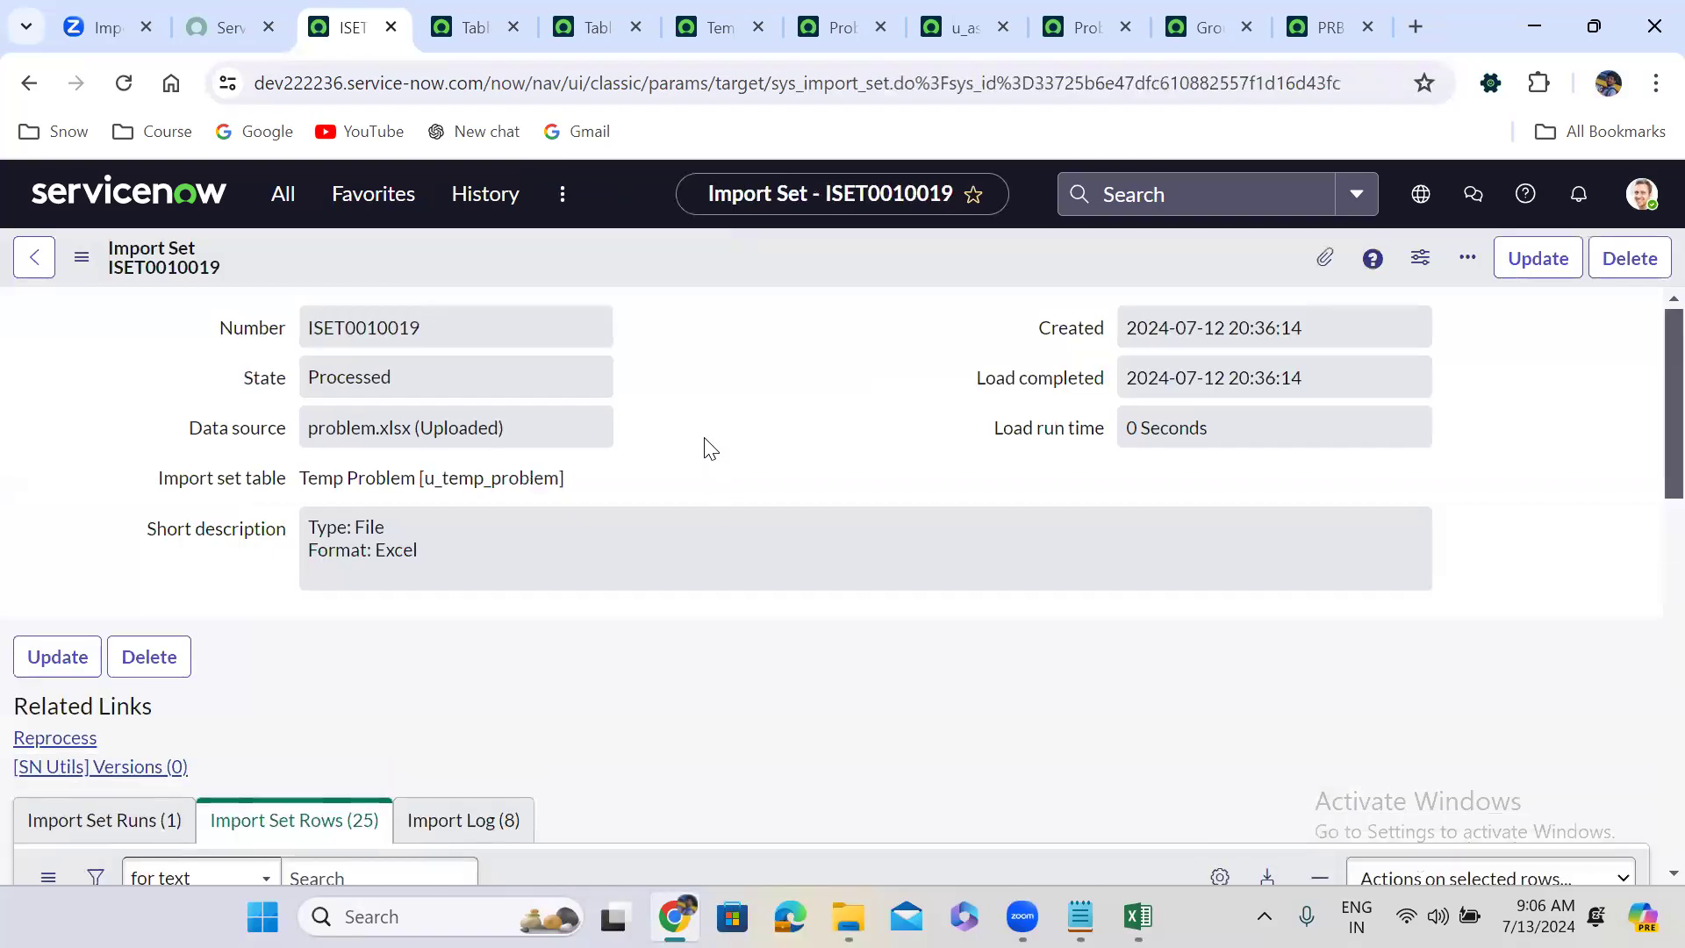
pyautogui.scroll(-6, 711, 449)
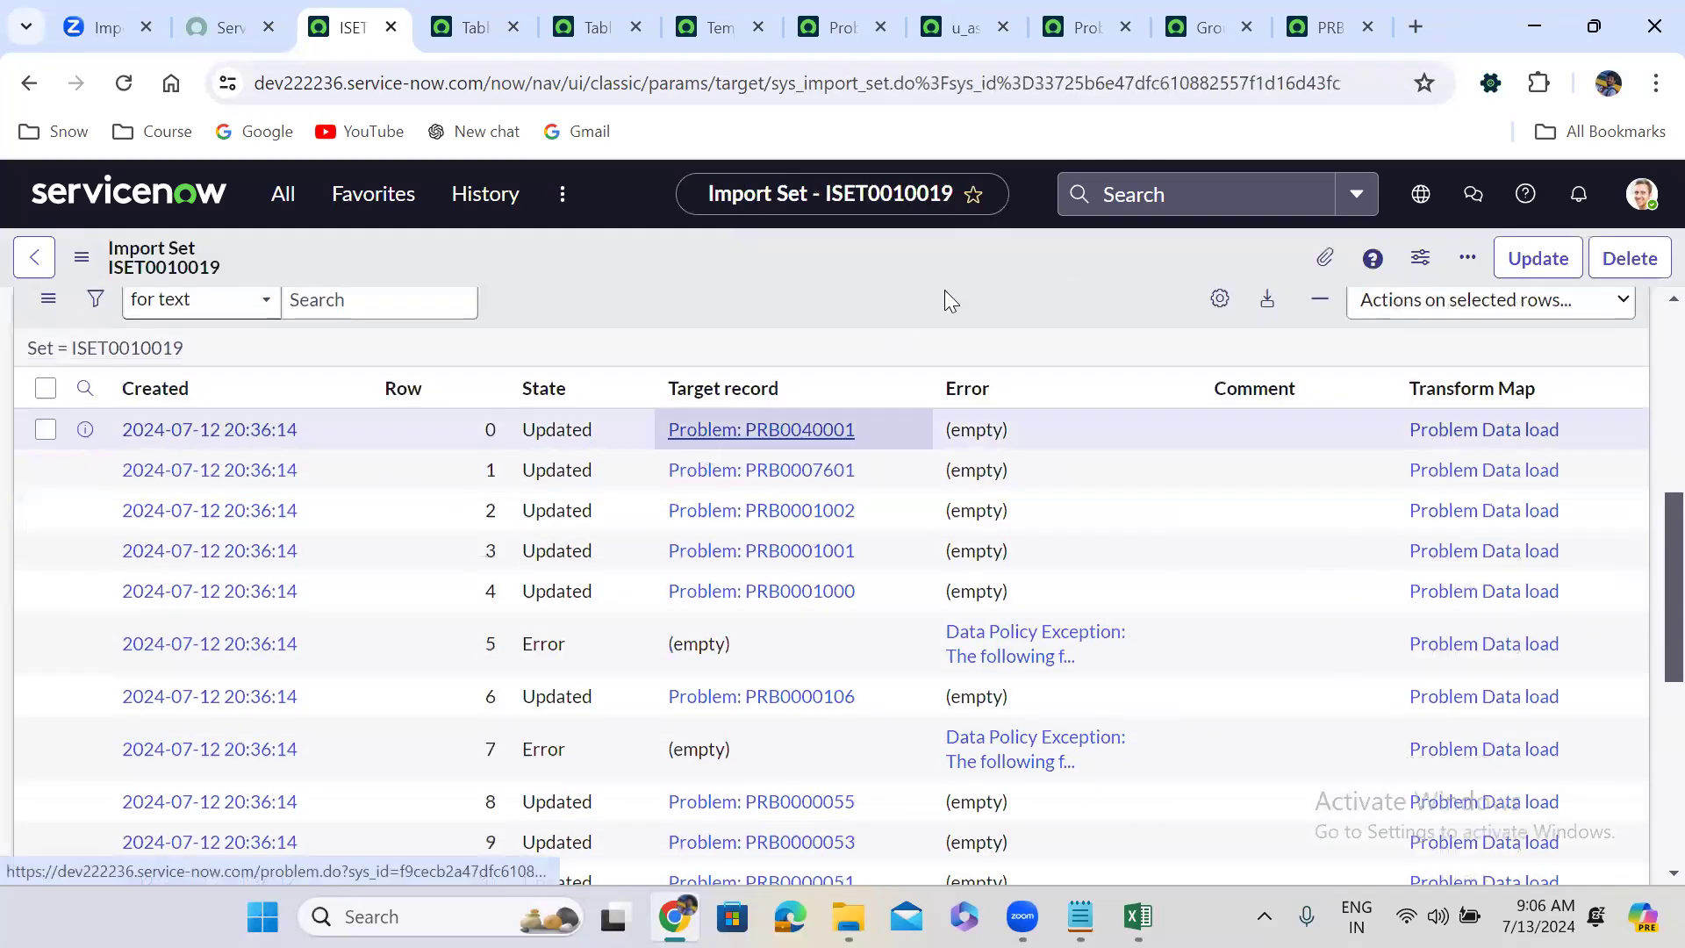
# Bring up the Problems list and scroll through it to check each record's Assignment group.
pyautogui.click(1086, 12)
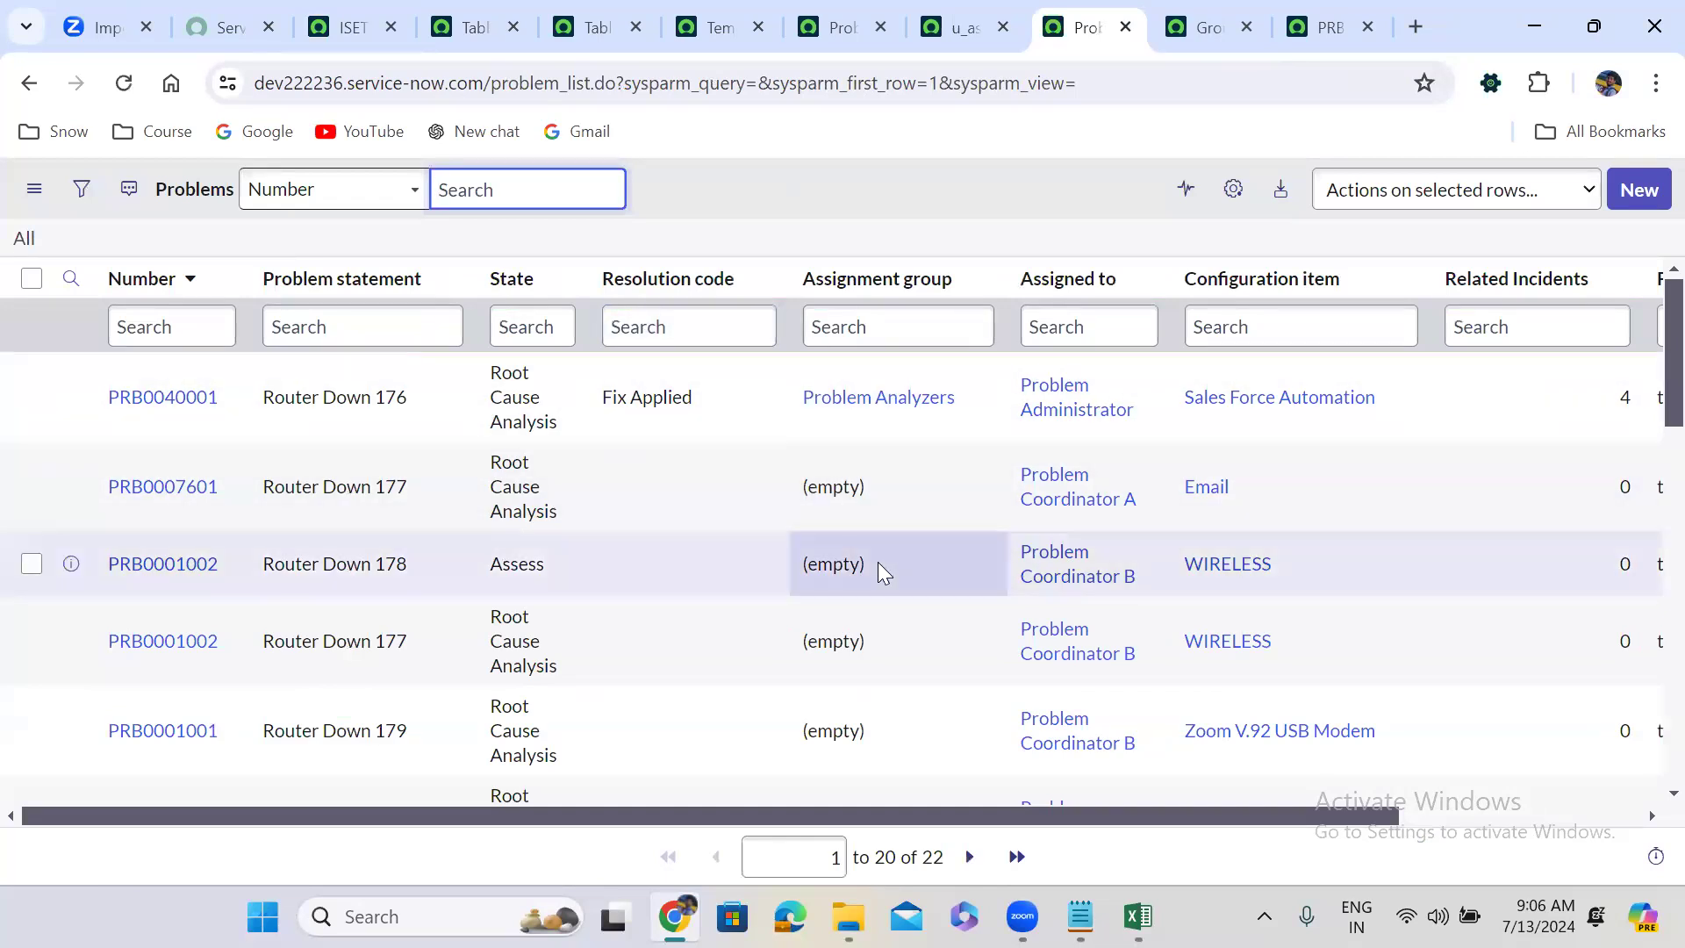
pyautogui.moveTo(1648, 397); pyautogui.dragTo(1648, 338)
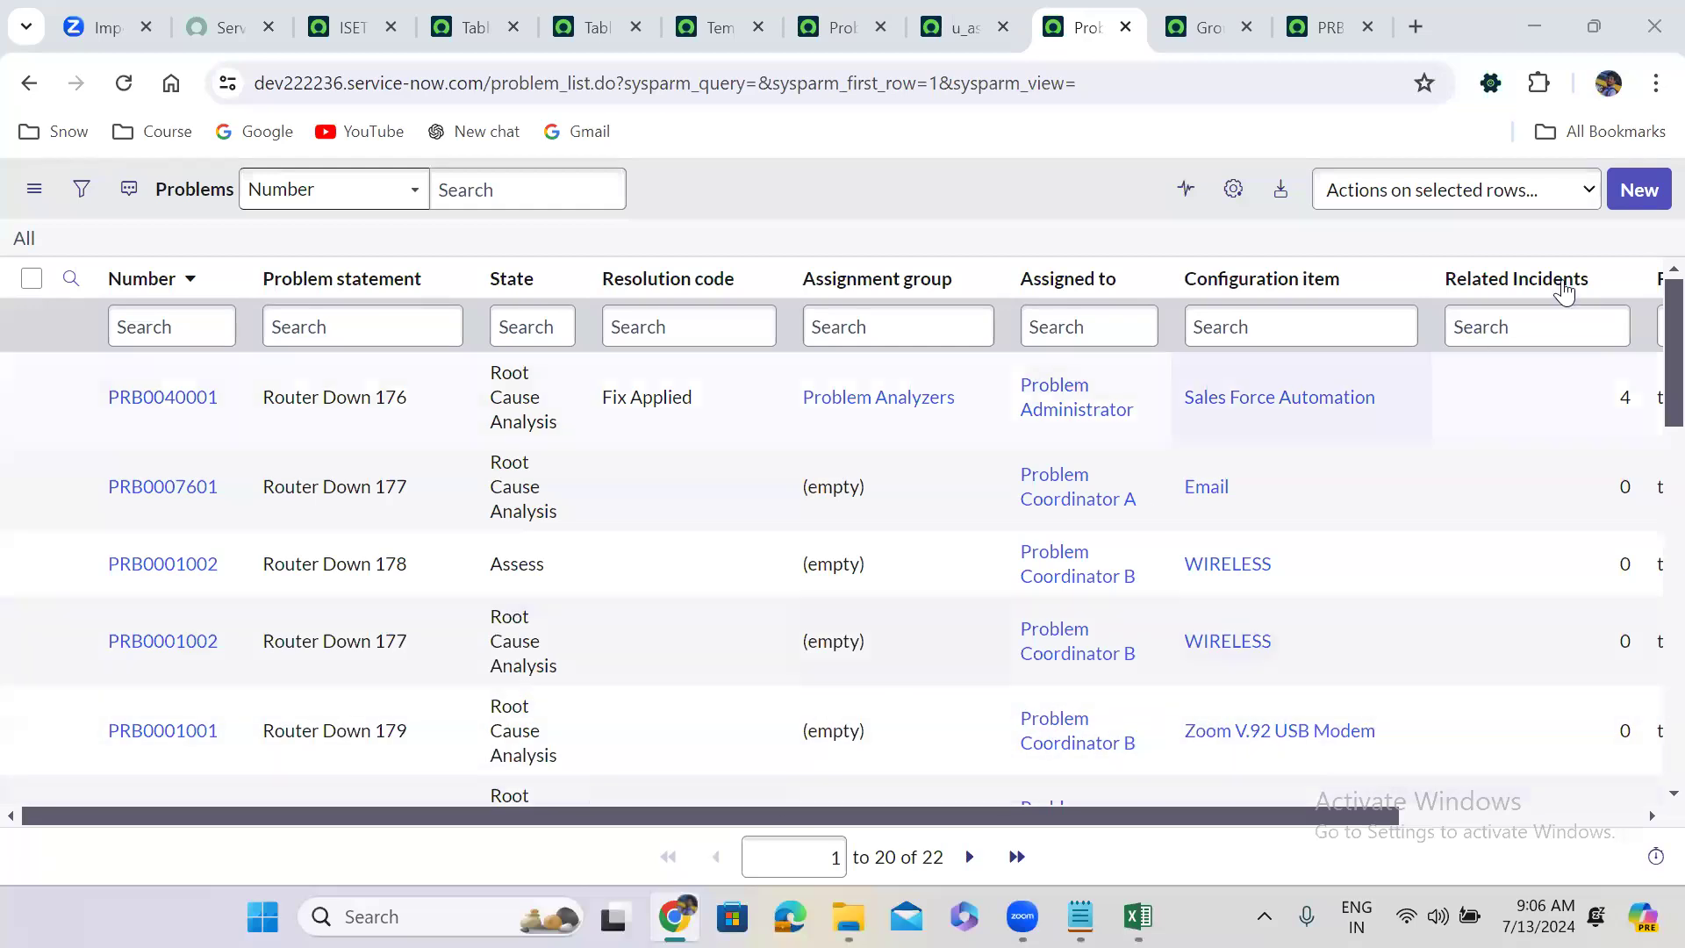
# Add the Cause notes column to the Problems list, placed right after Resolution code.
pyautogui.click(1234, 191)
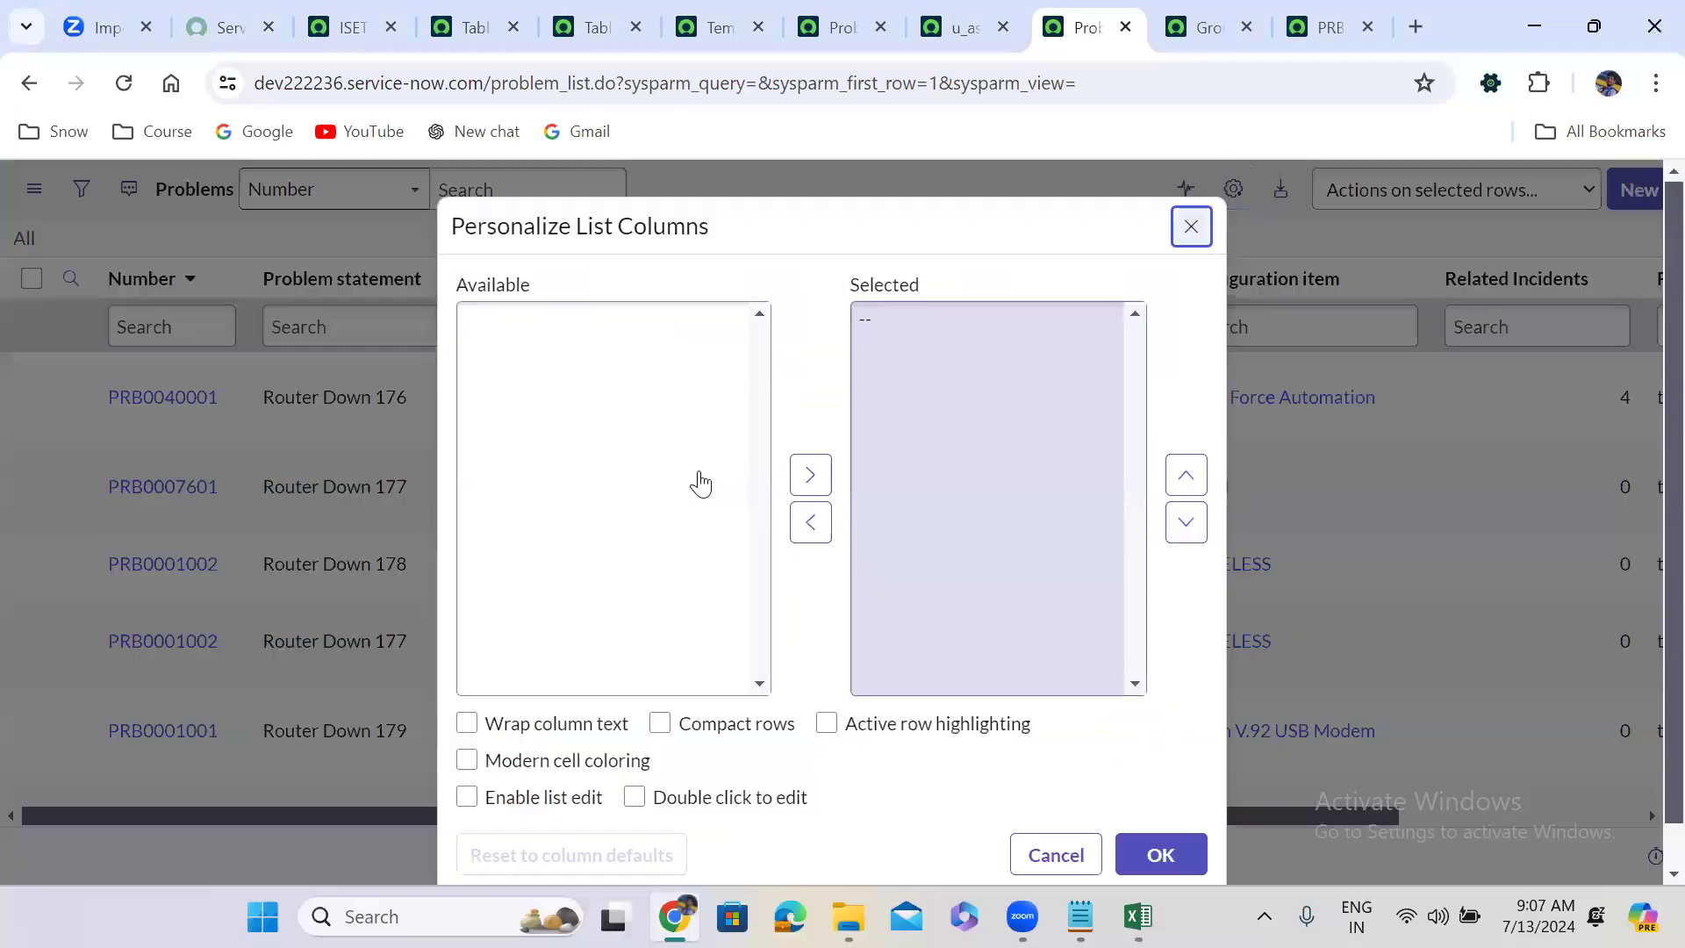
pyautogui.click(604, 505)
pyautogui.press('c')
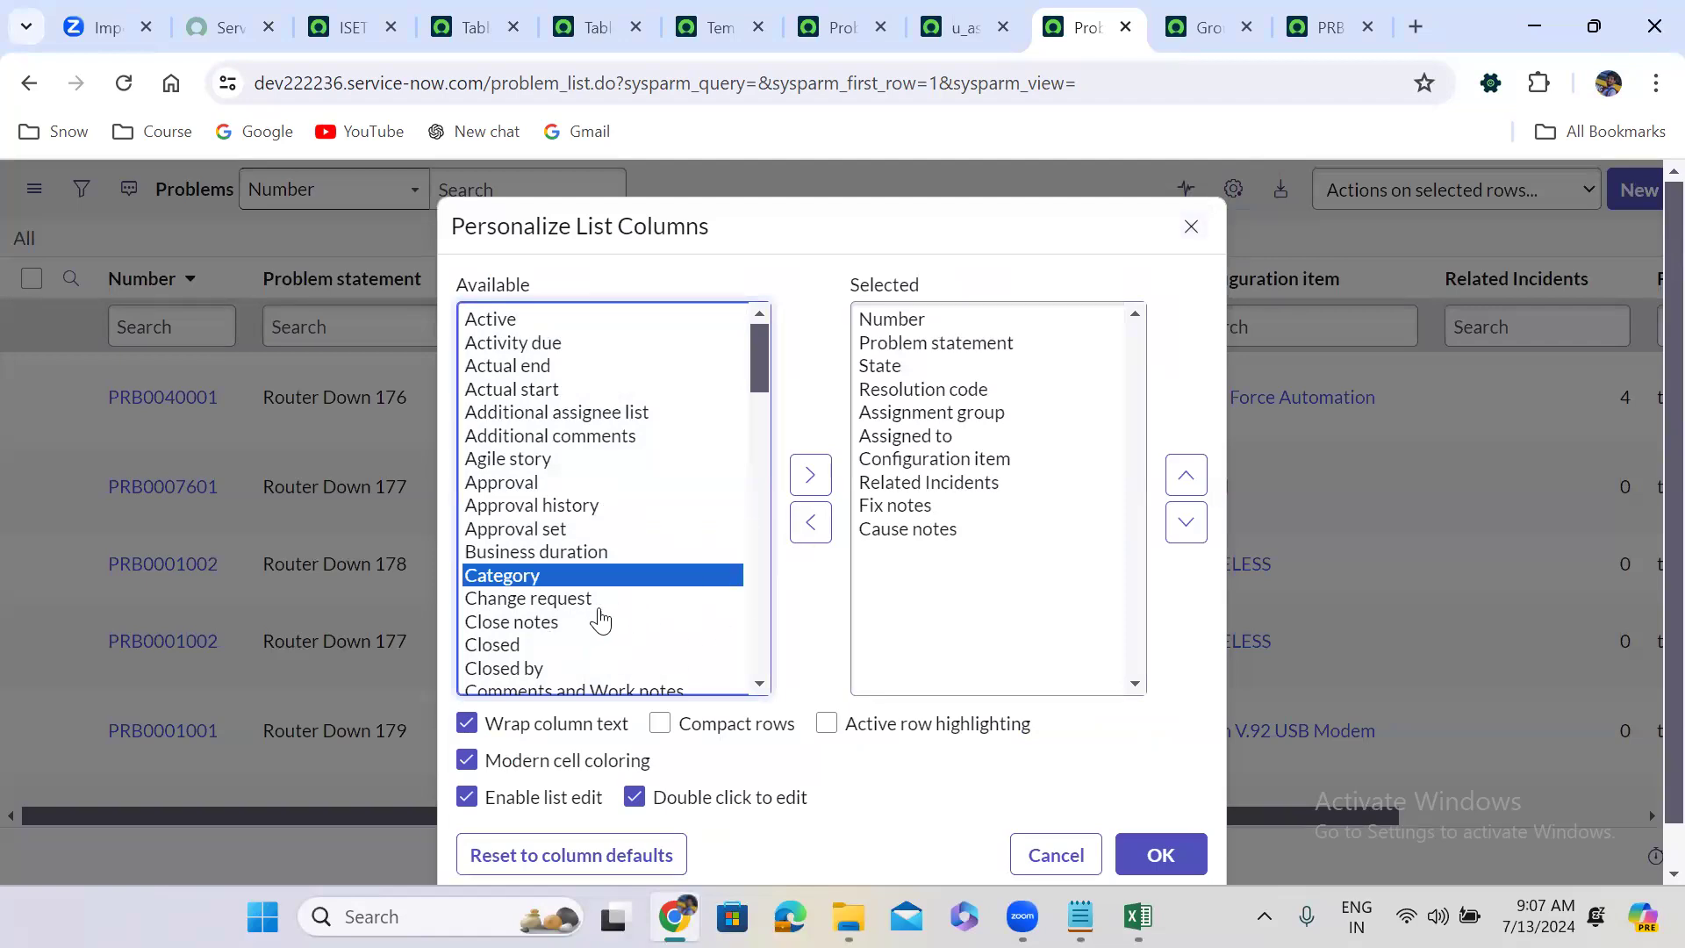
pyautogui.click(909, 536)
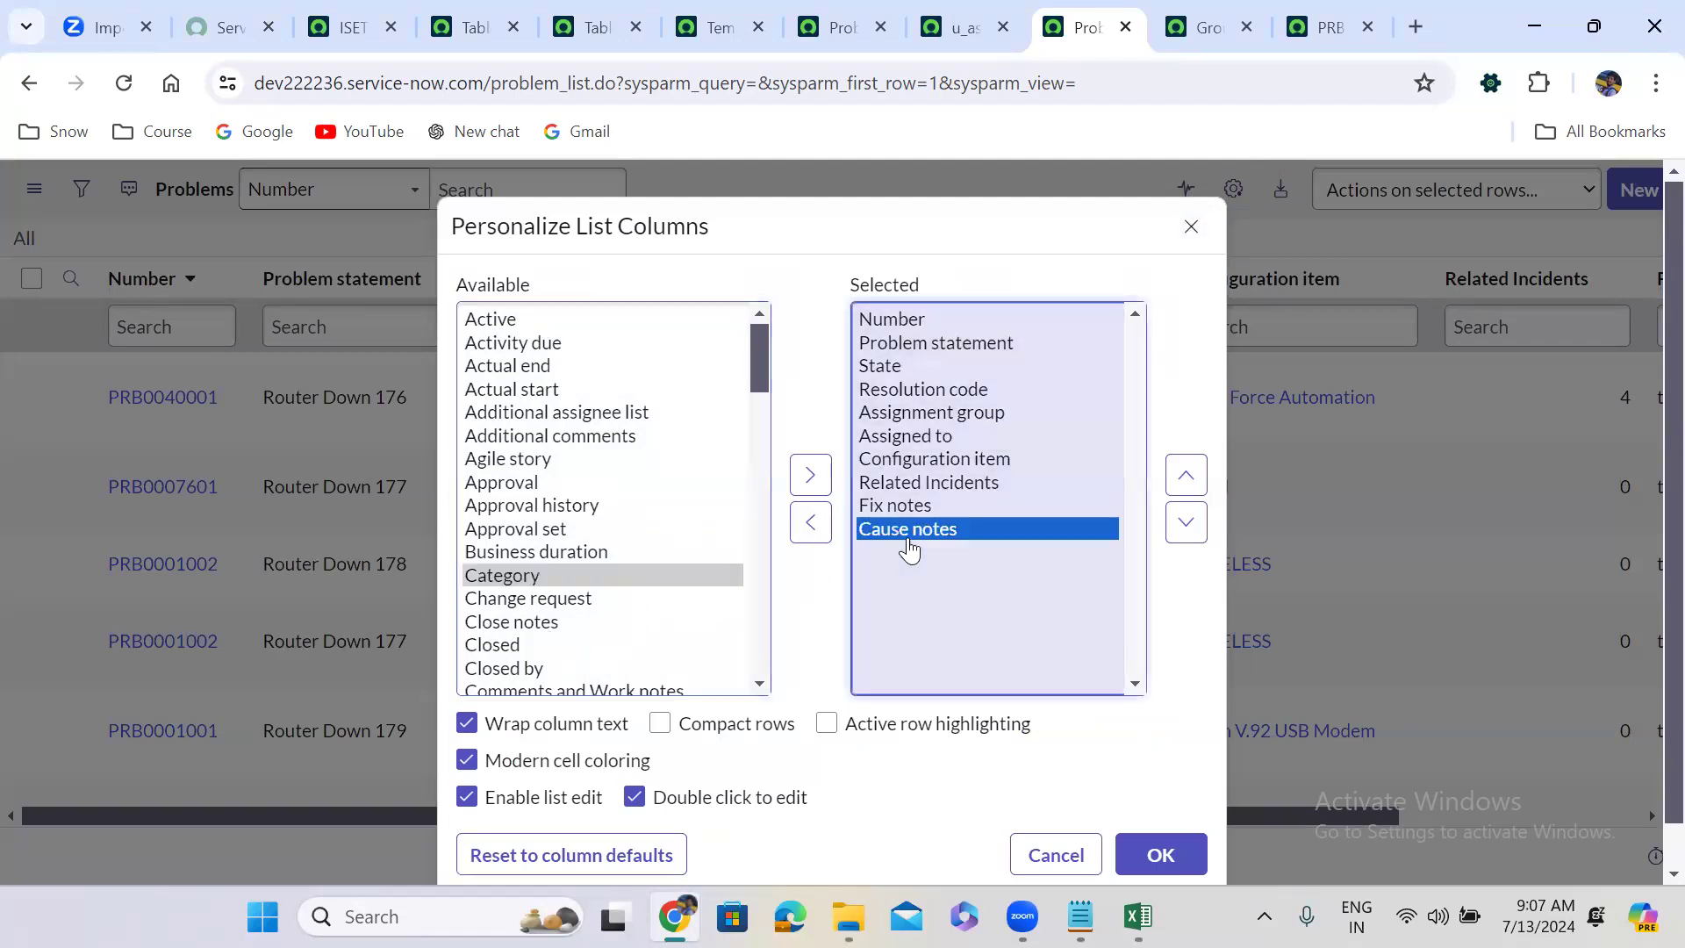
pyautogui.click(1186, 475)
pyautogui.click(1186, 475)
pyautogui.click(1186, 475)
pyautogui.click(1185, 475)
pyautogui.click(1186, 475)
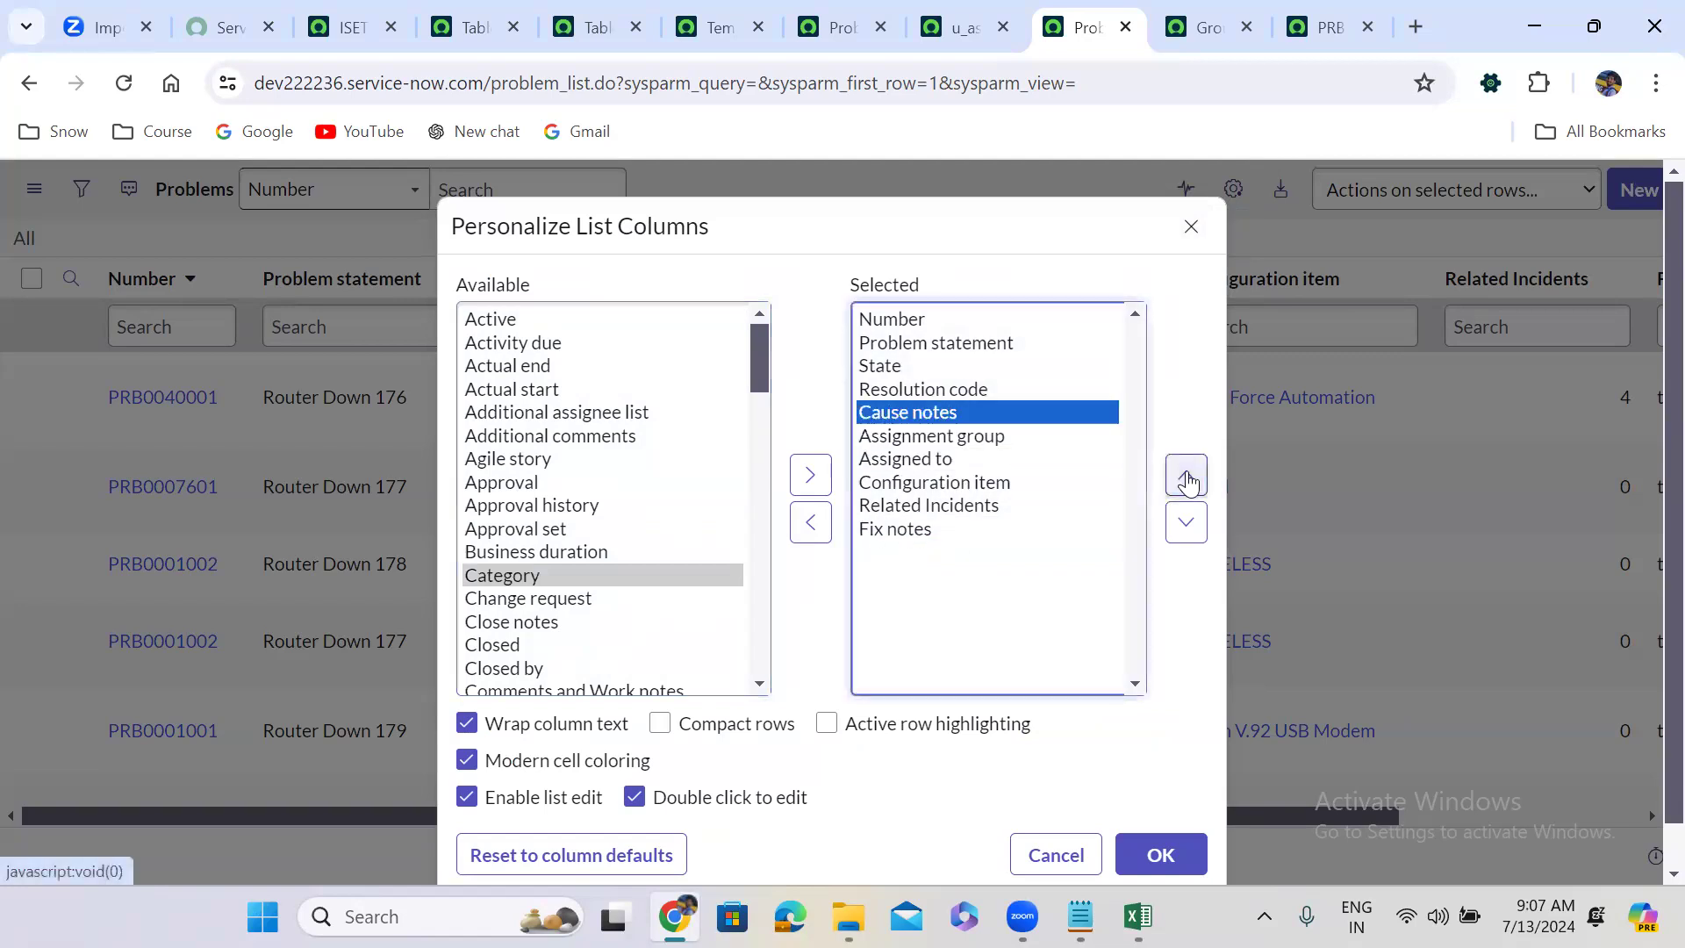
pyautogui.click(1161, 856)
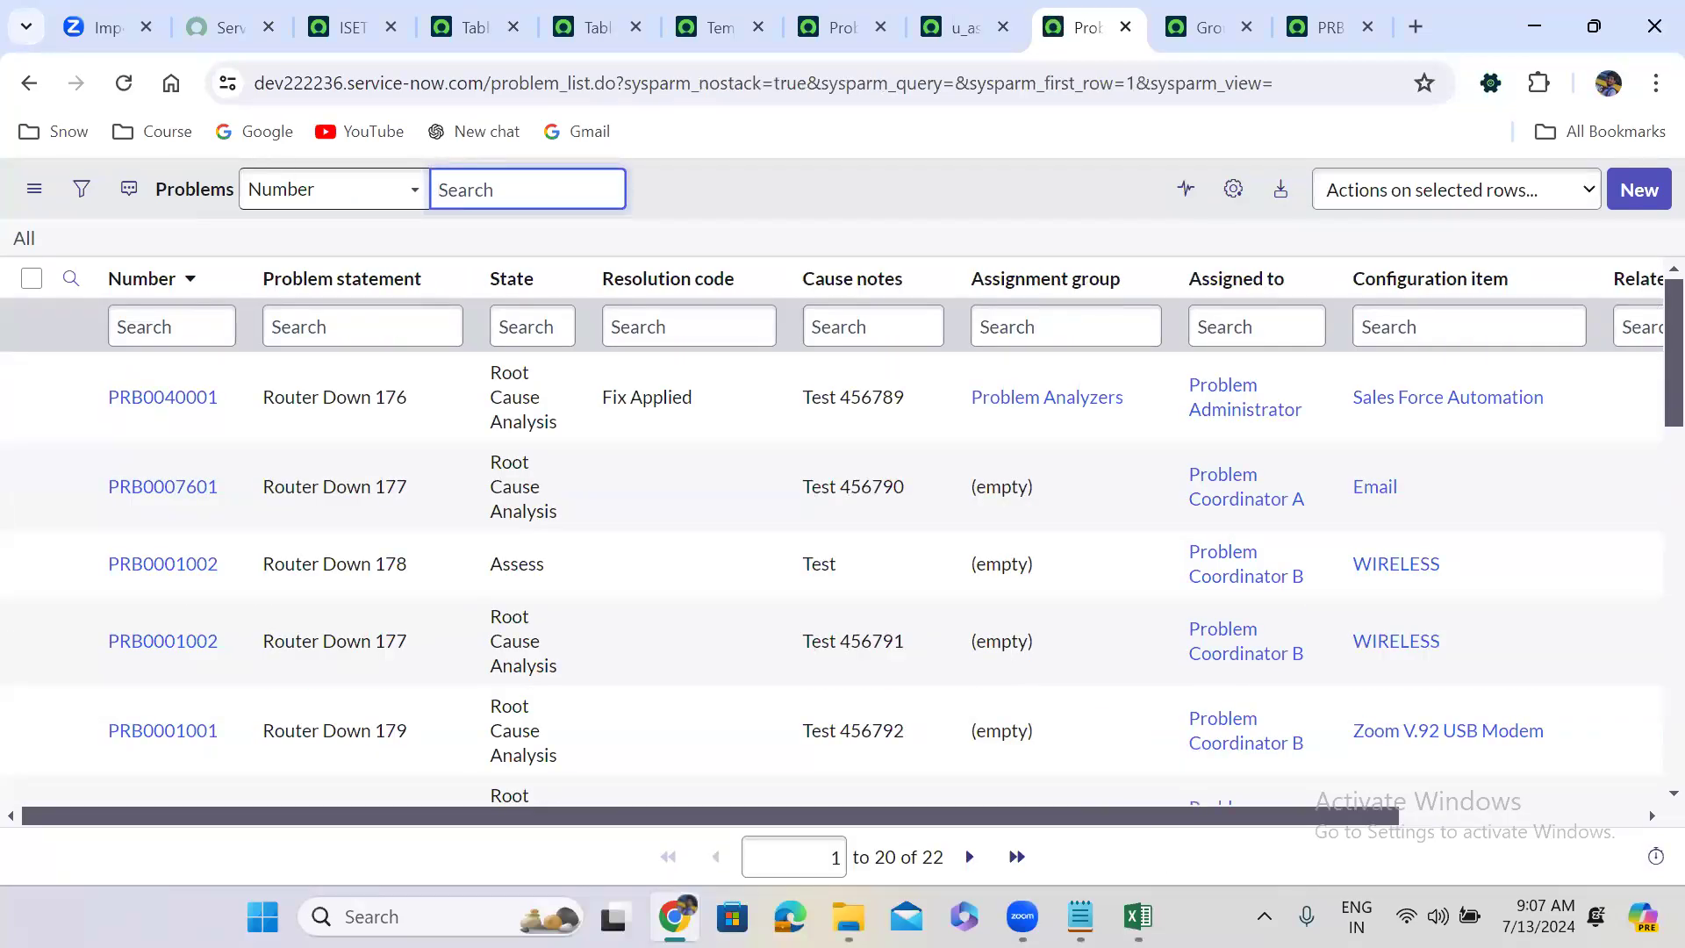
pyautogui.click(830, 520)
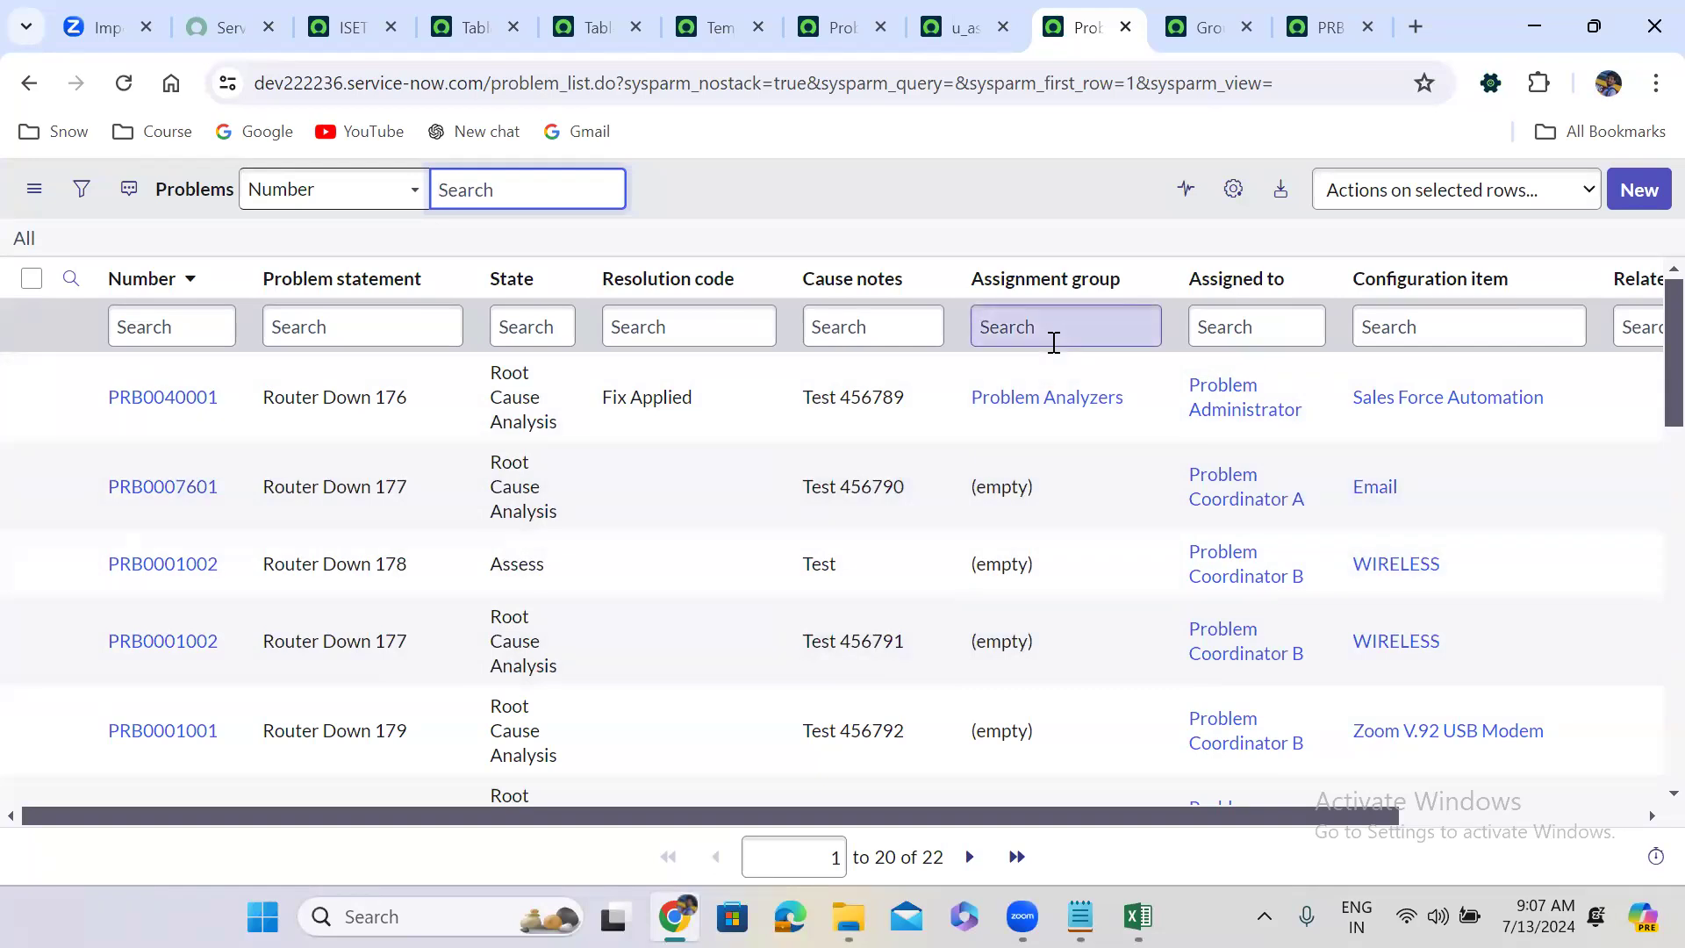
pyautogui.click(1137, 916)
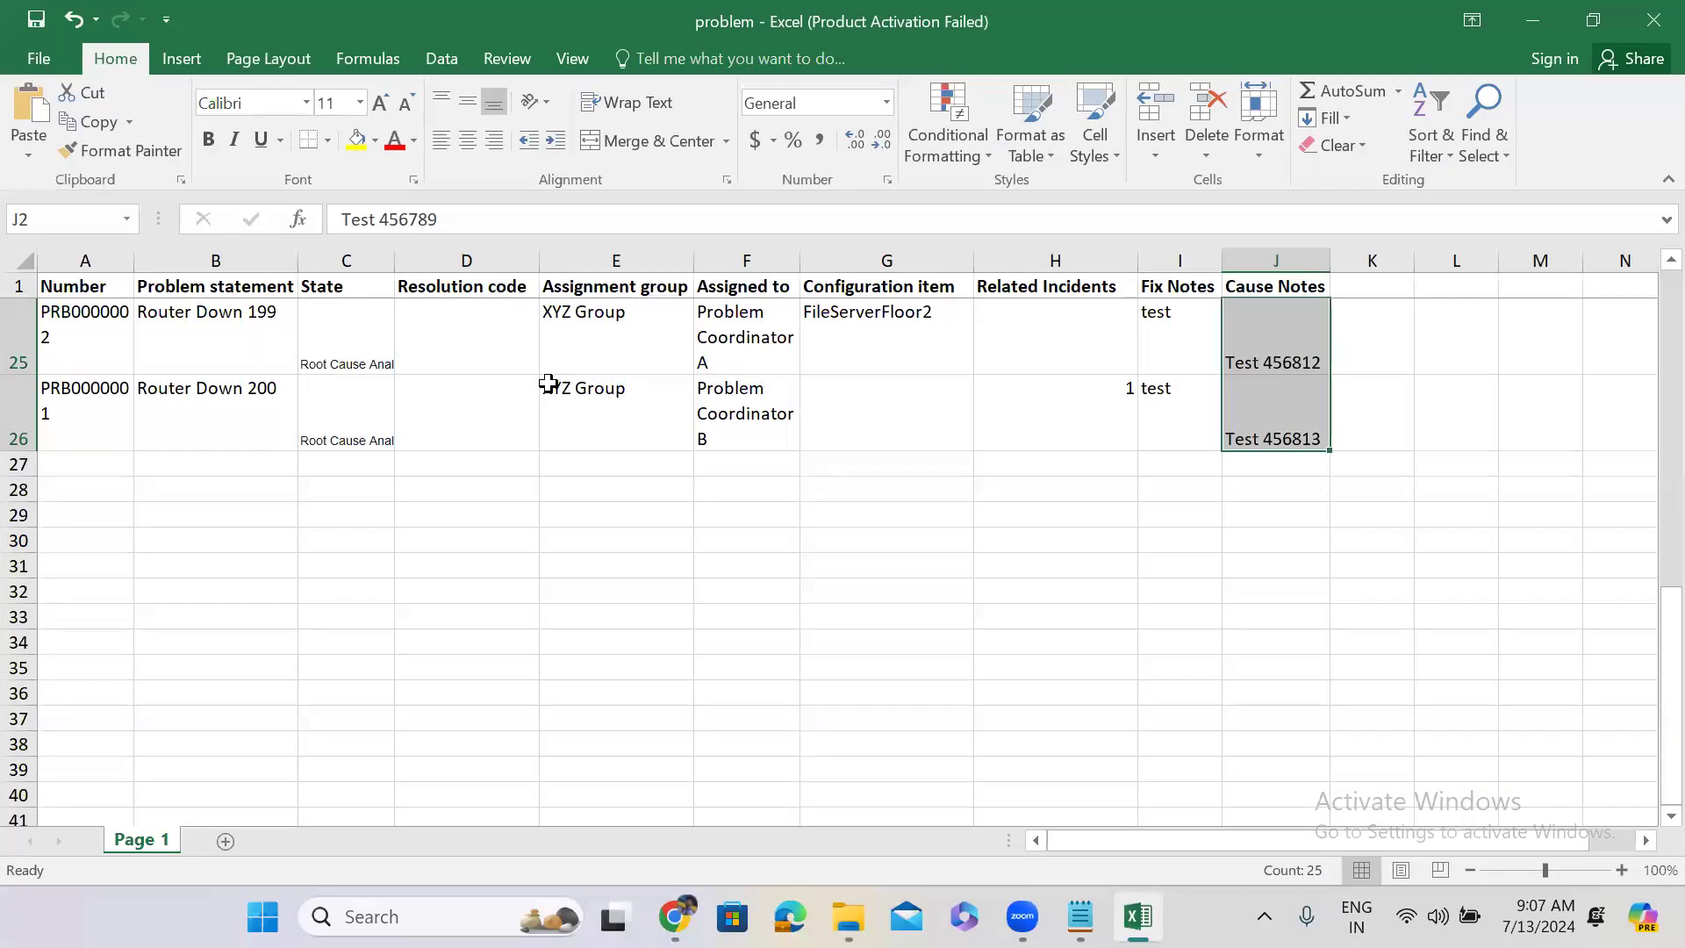
# Change E26 from XYZ Group to ABC Group and fill ABC Group up the Assignment group column.
pyautogui.doubleClick(551, 386)
pyautogui.doubleClick(551, 386)
pyautogui.write('ABC')
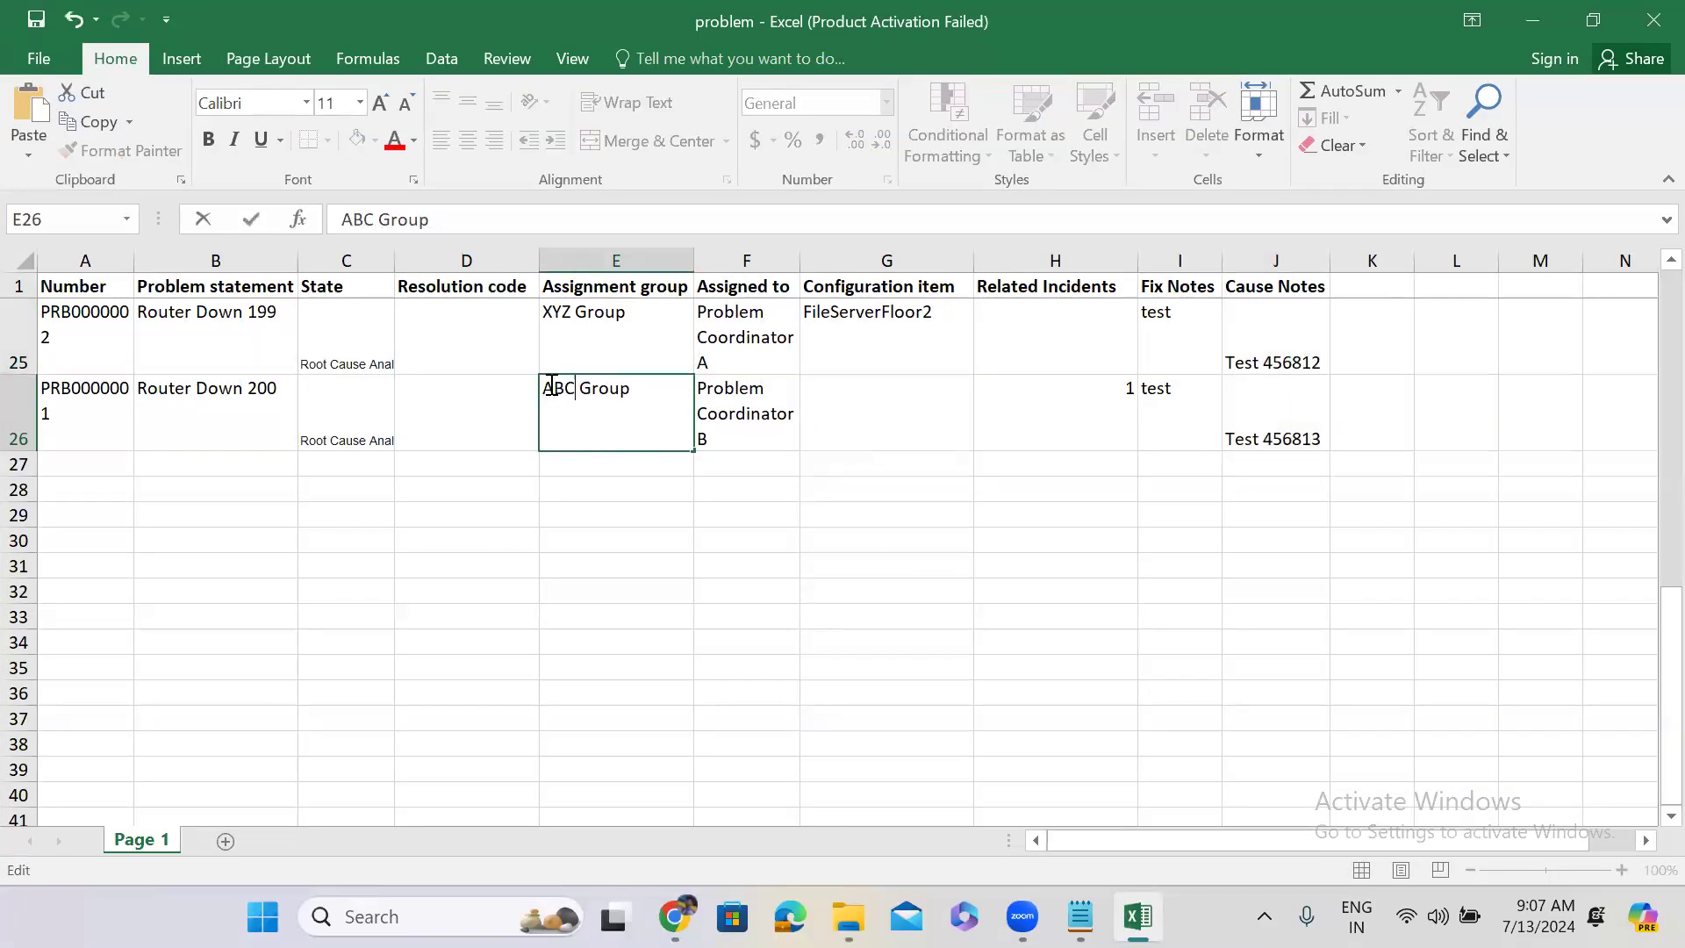
pyautogui.click(639, 360)
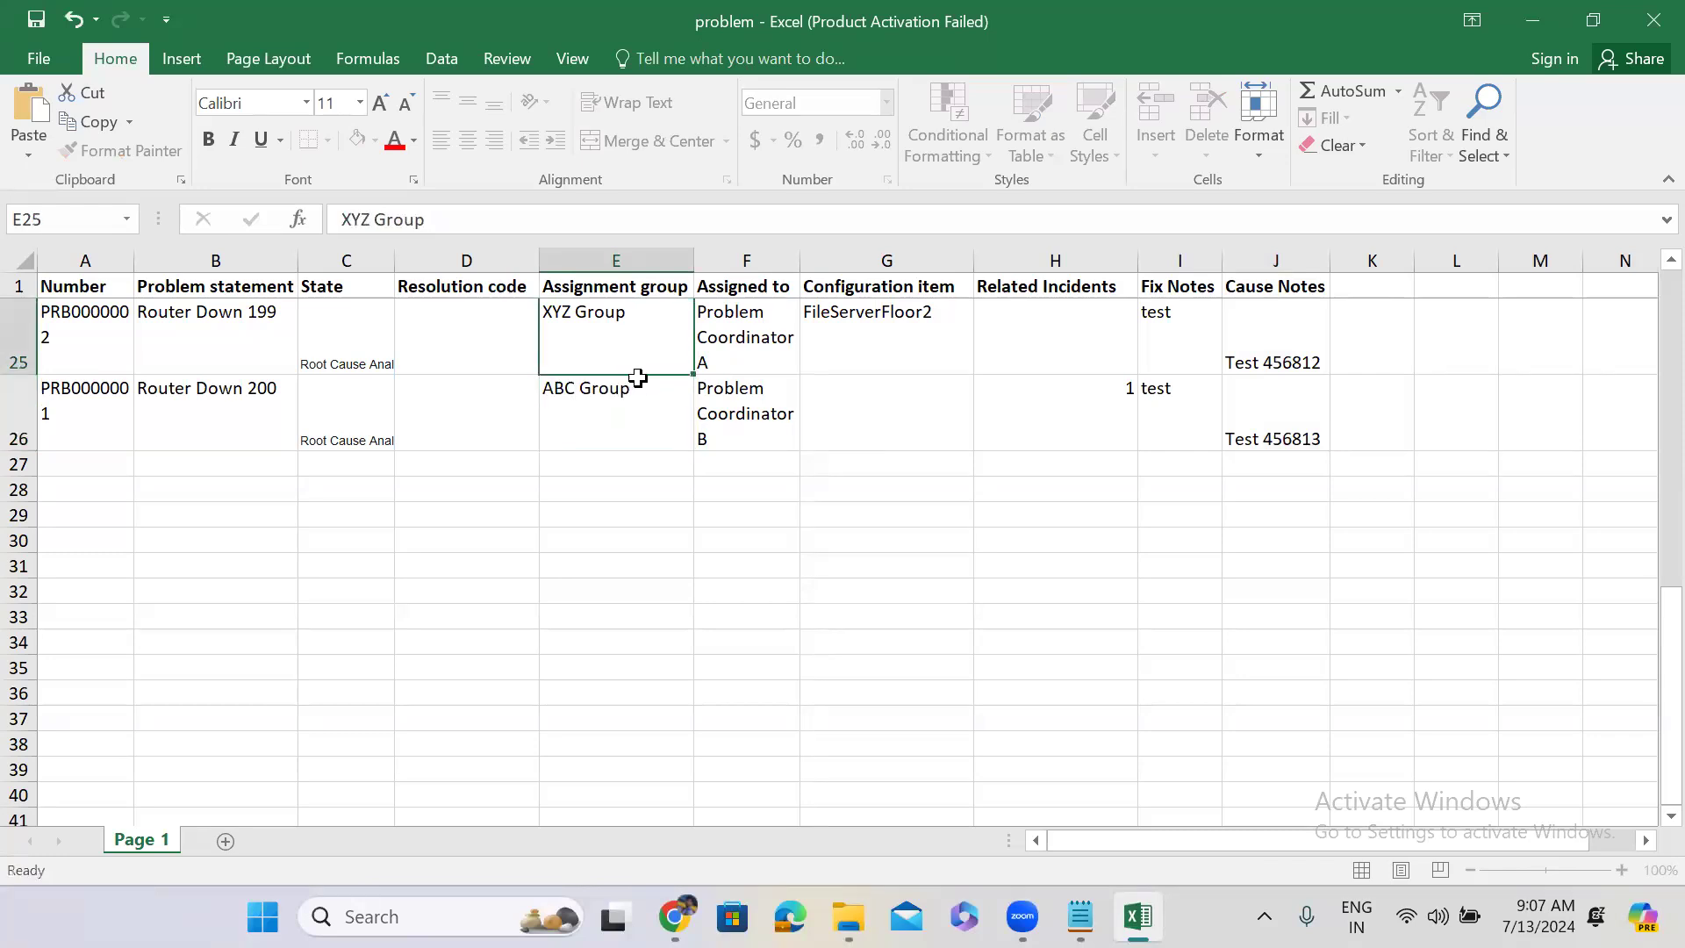
pyautogui.click(647, 413)
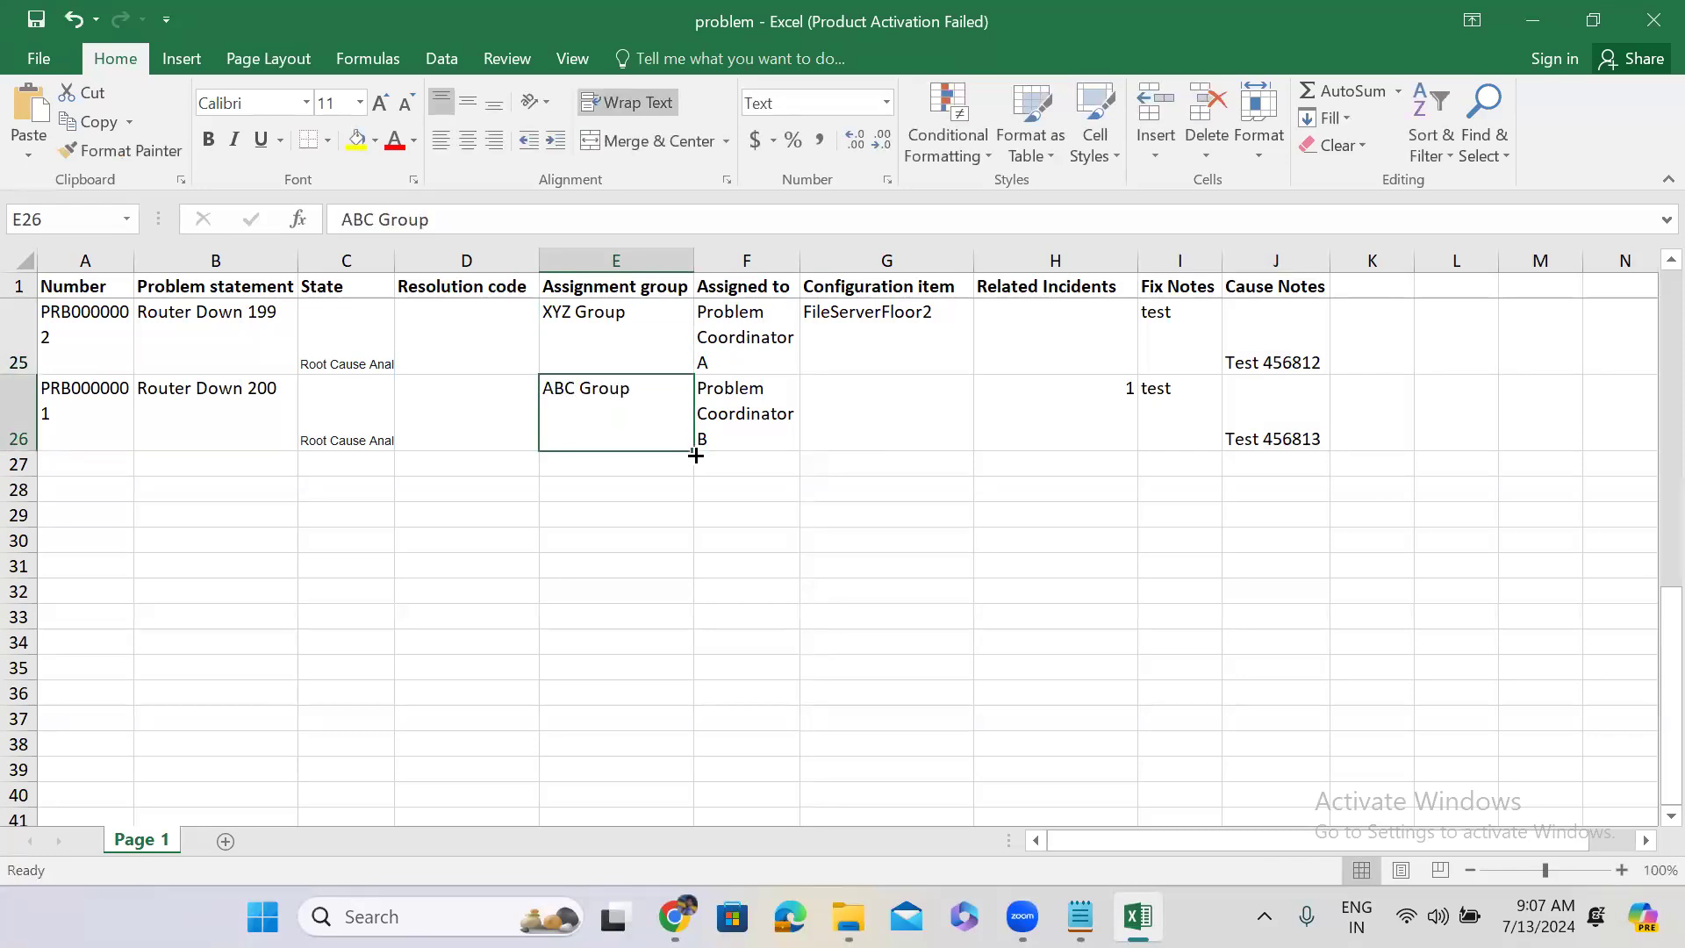
pyautogui.moveTo(695, 455); pyautogui.dragTo(670, 334)
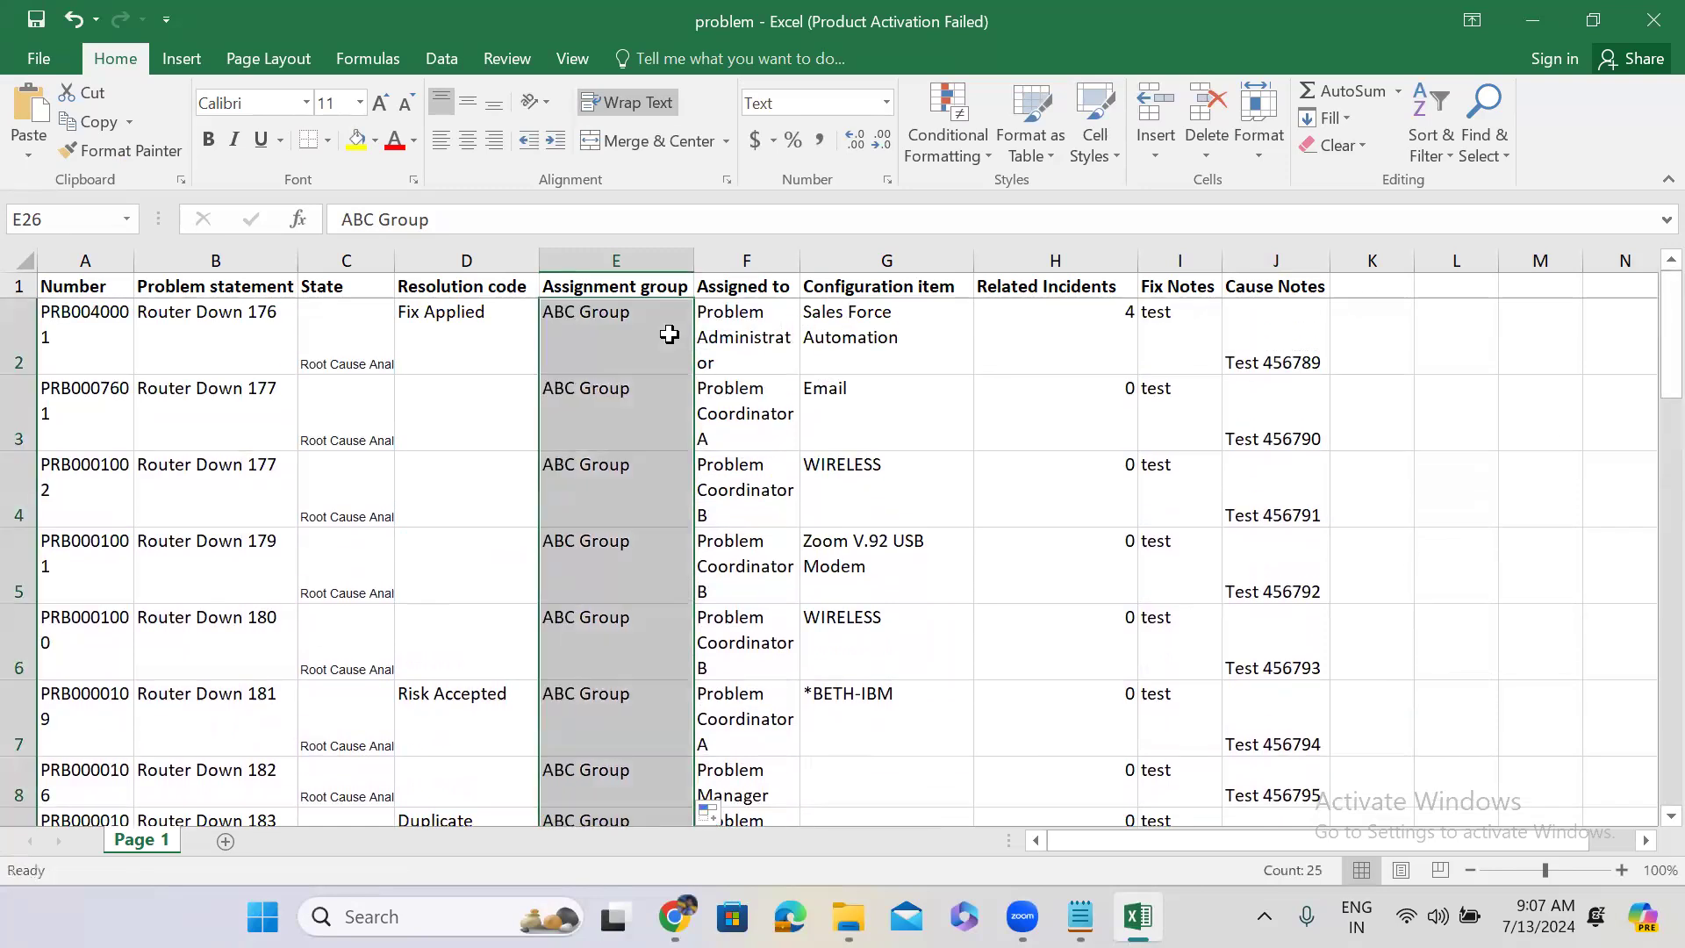
pyautogui.click(1529, 21)
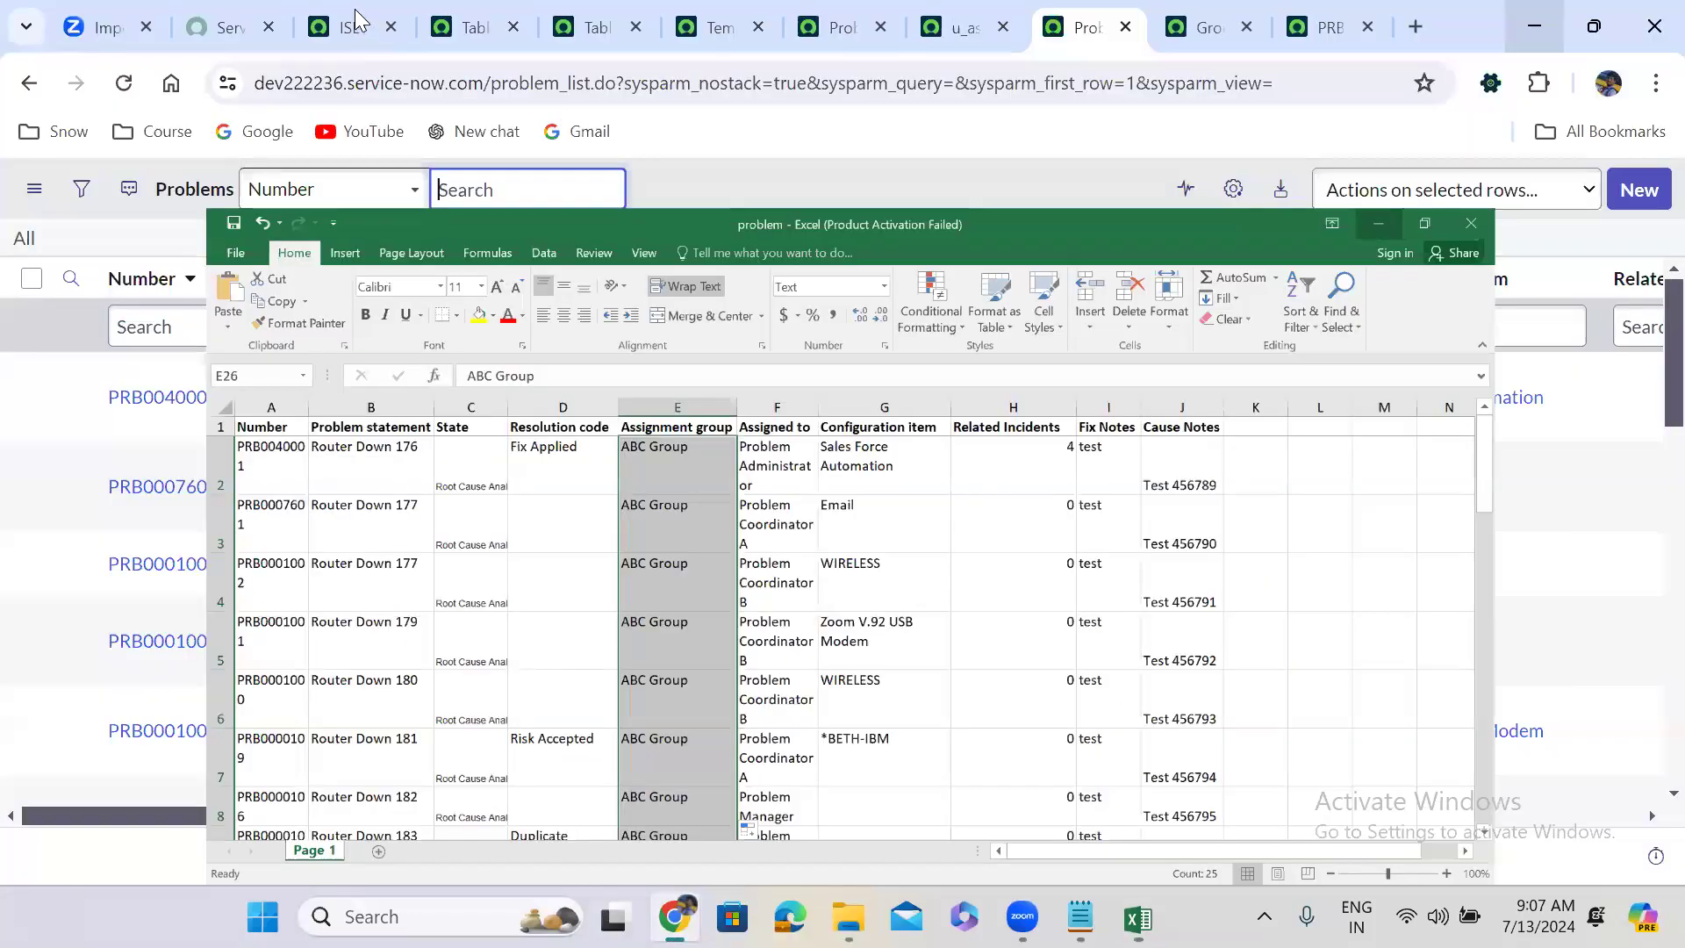
pyautogui.click(356, 16)
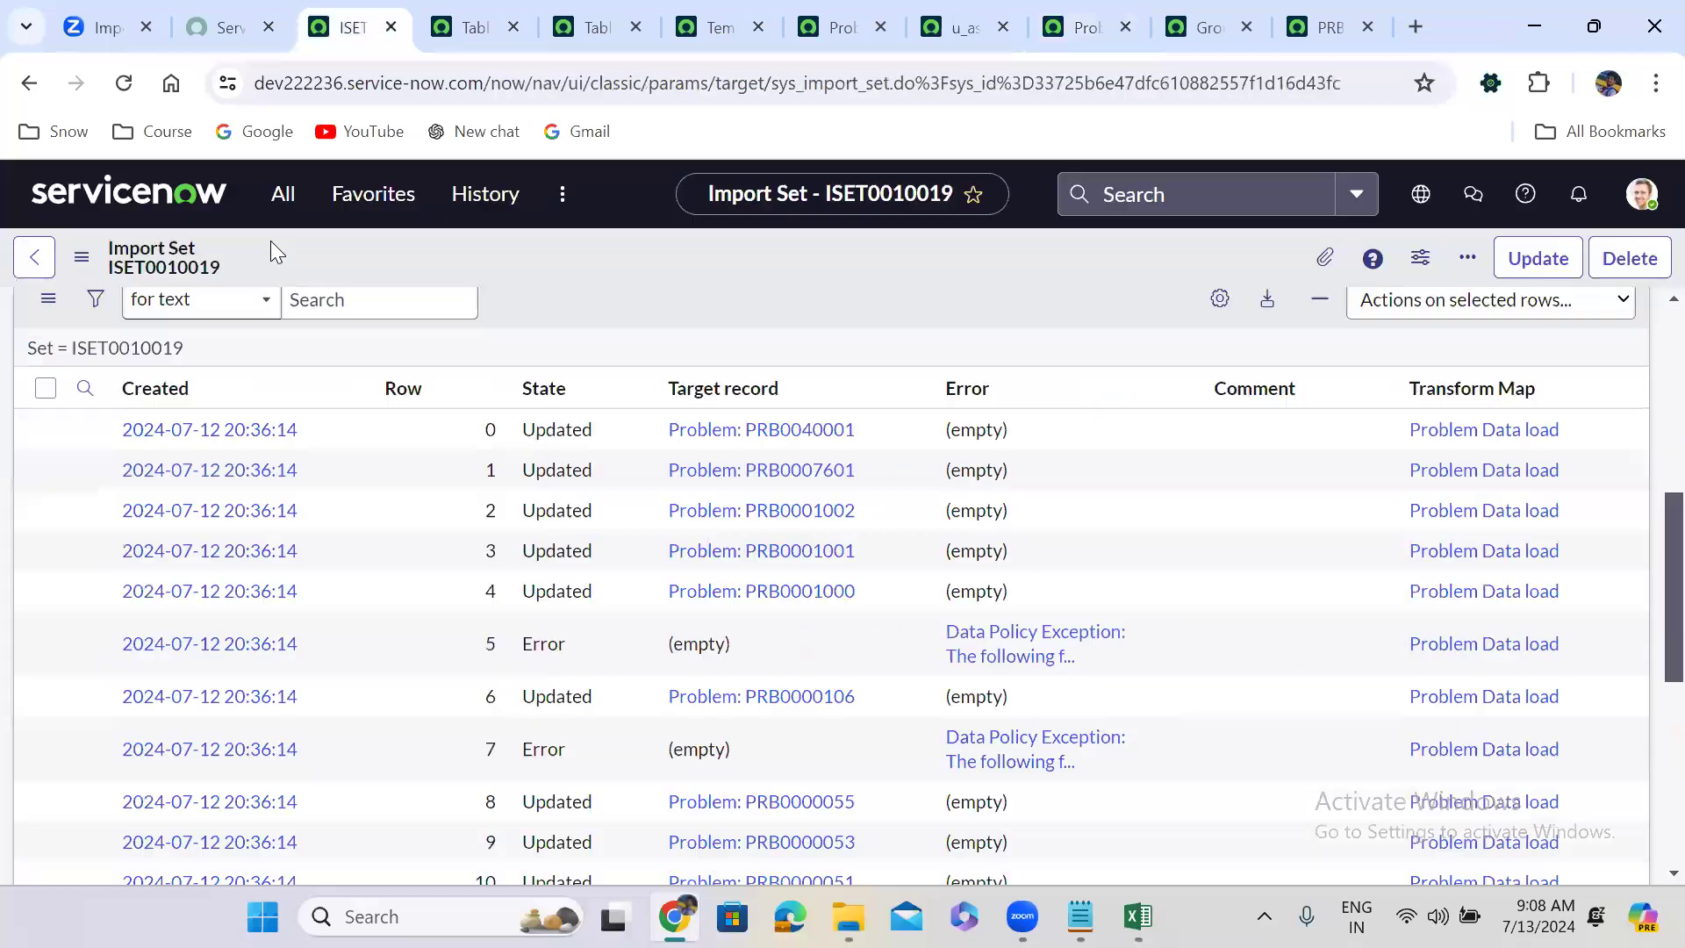
# Select problem.xlsx in the Load Data form and submit it for import.
pyautogui.click(279, 198)
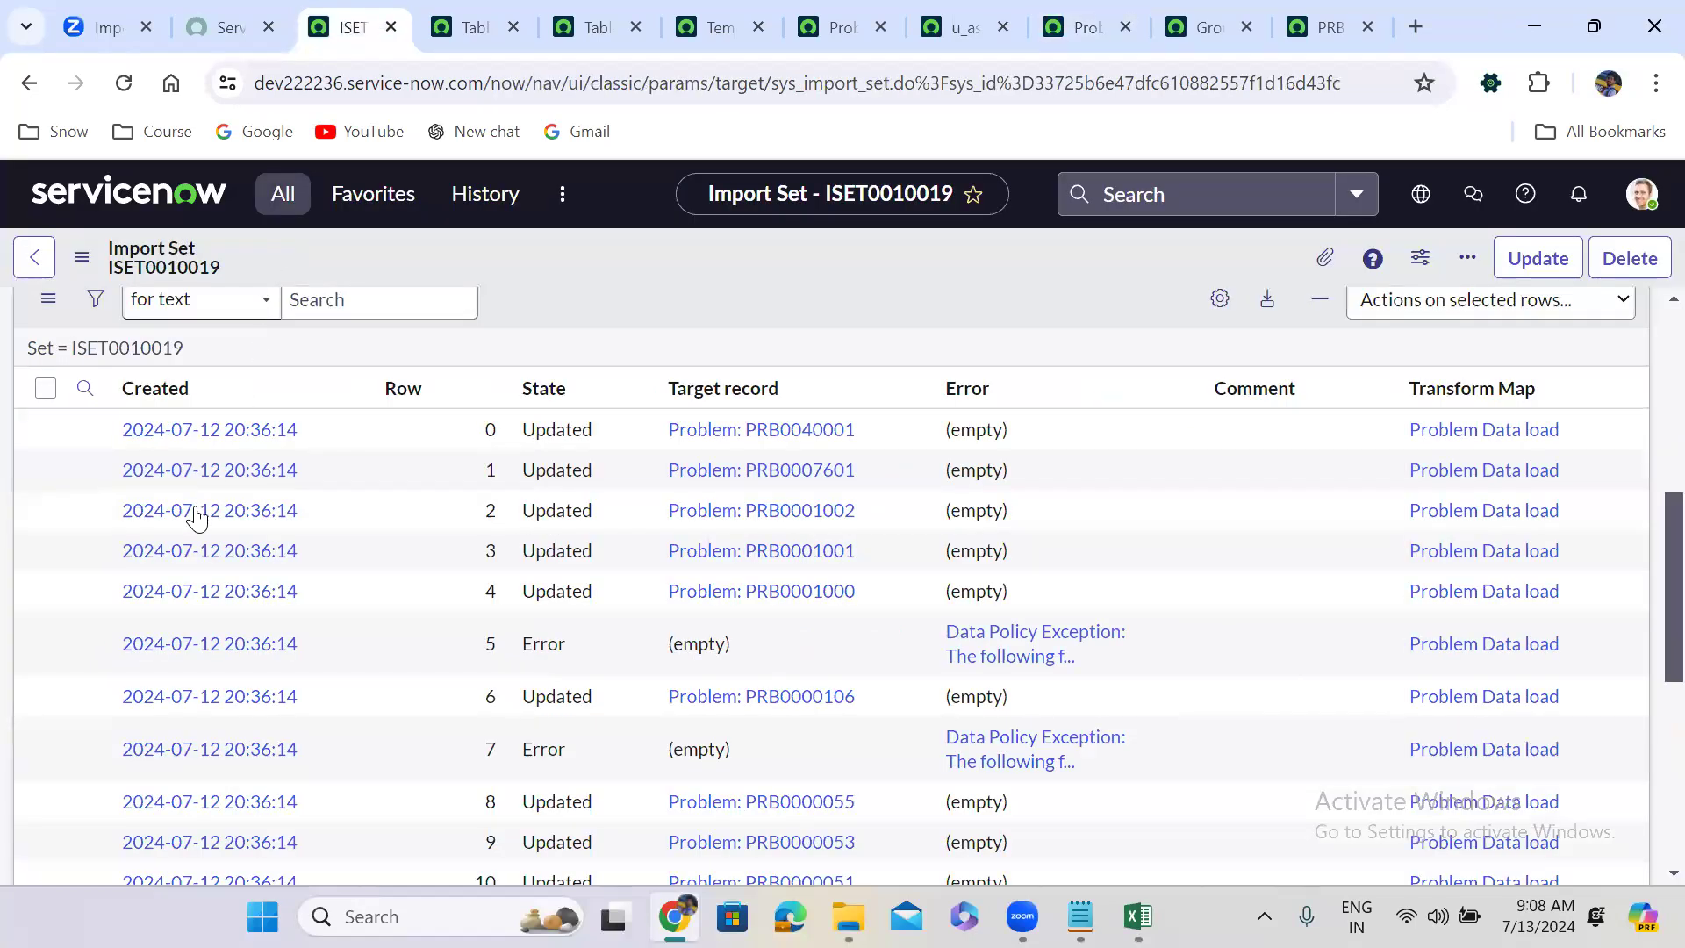
pyautogui.click(294, 513)
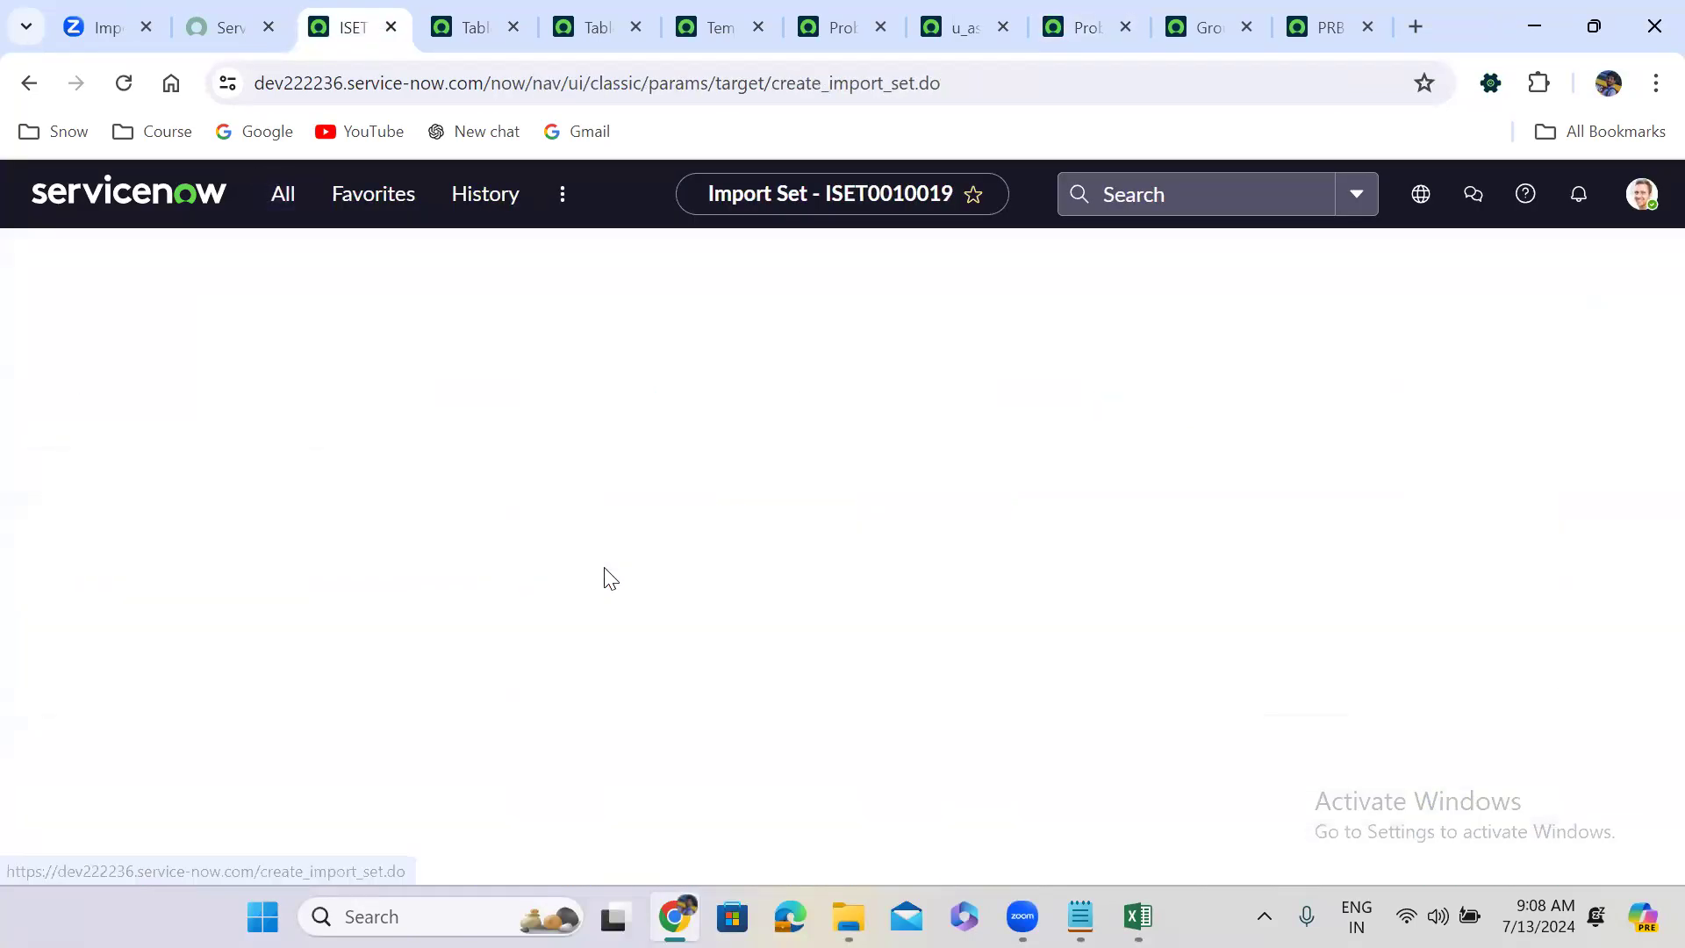
pyautogui.click(512, 577)
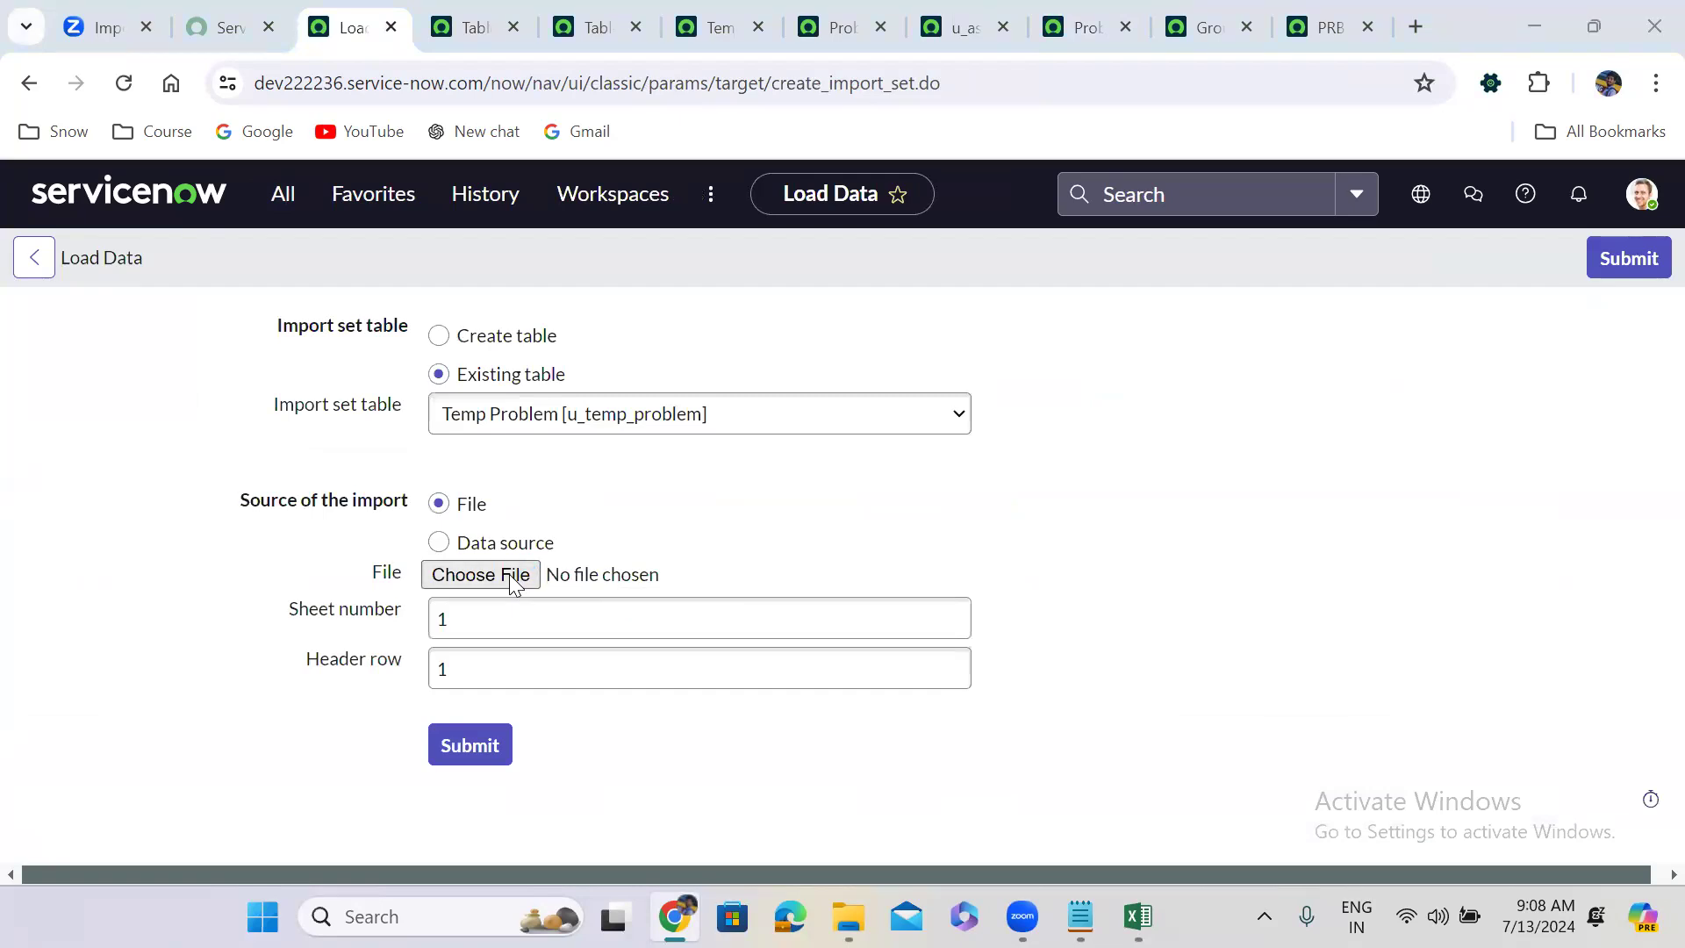
pyautogui.click(1265, 464)
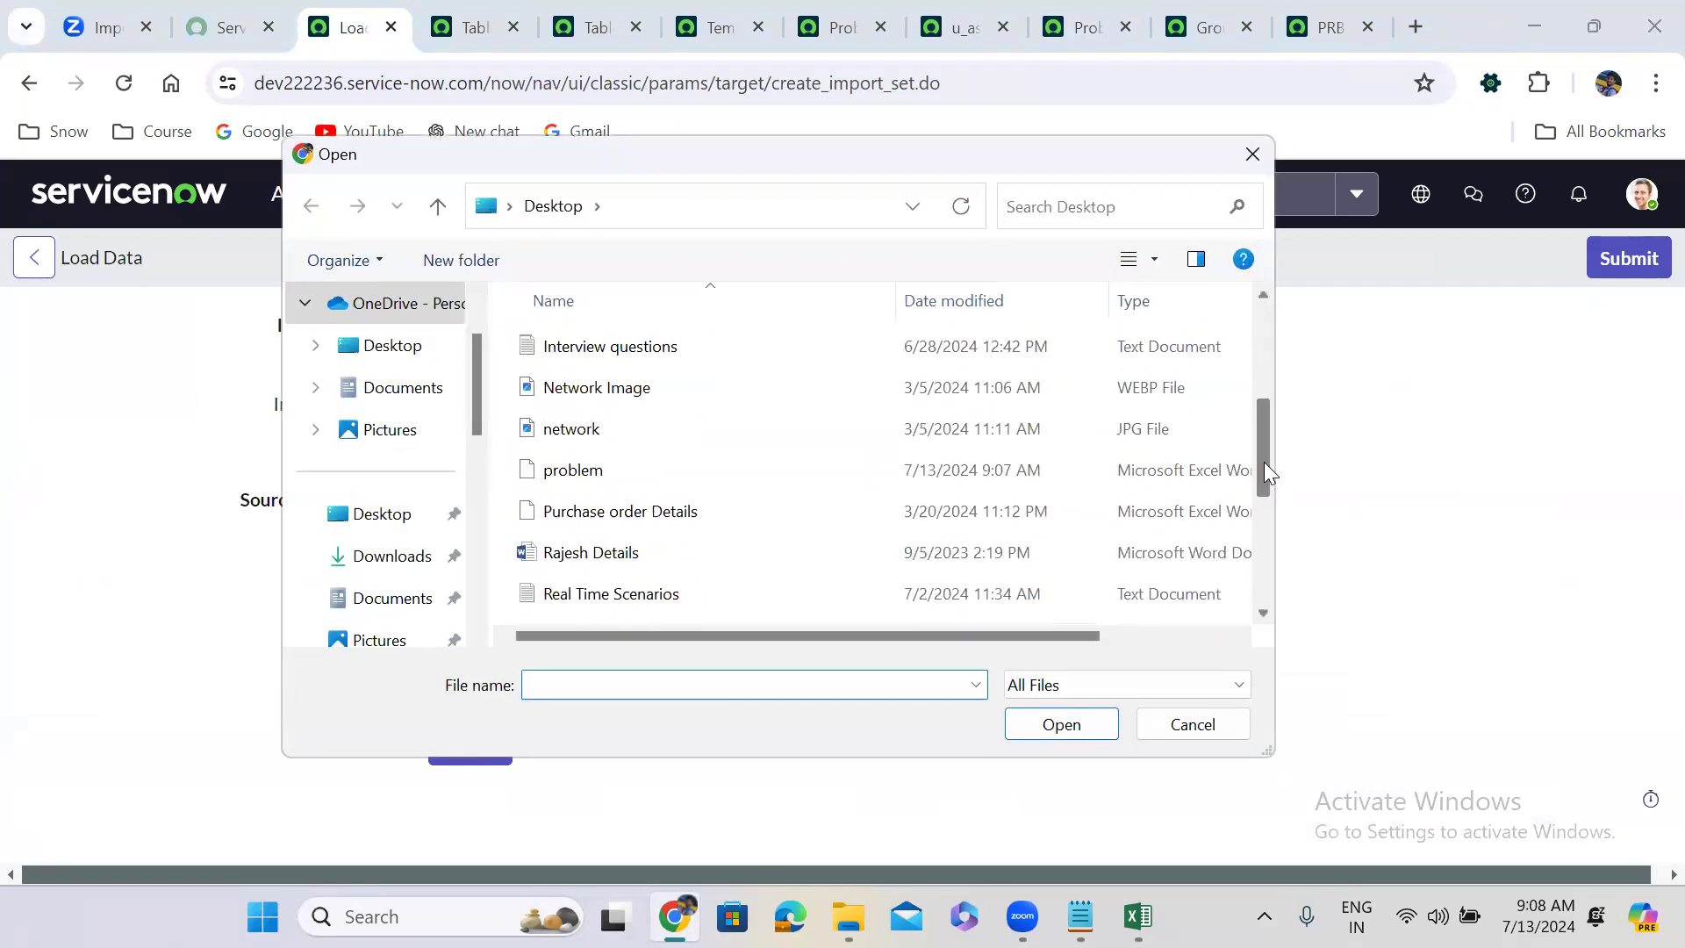
pyautogui.click(647, 467)
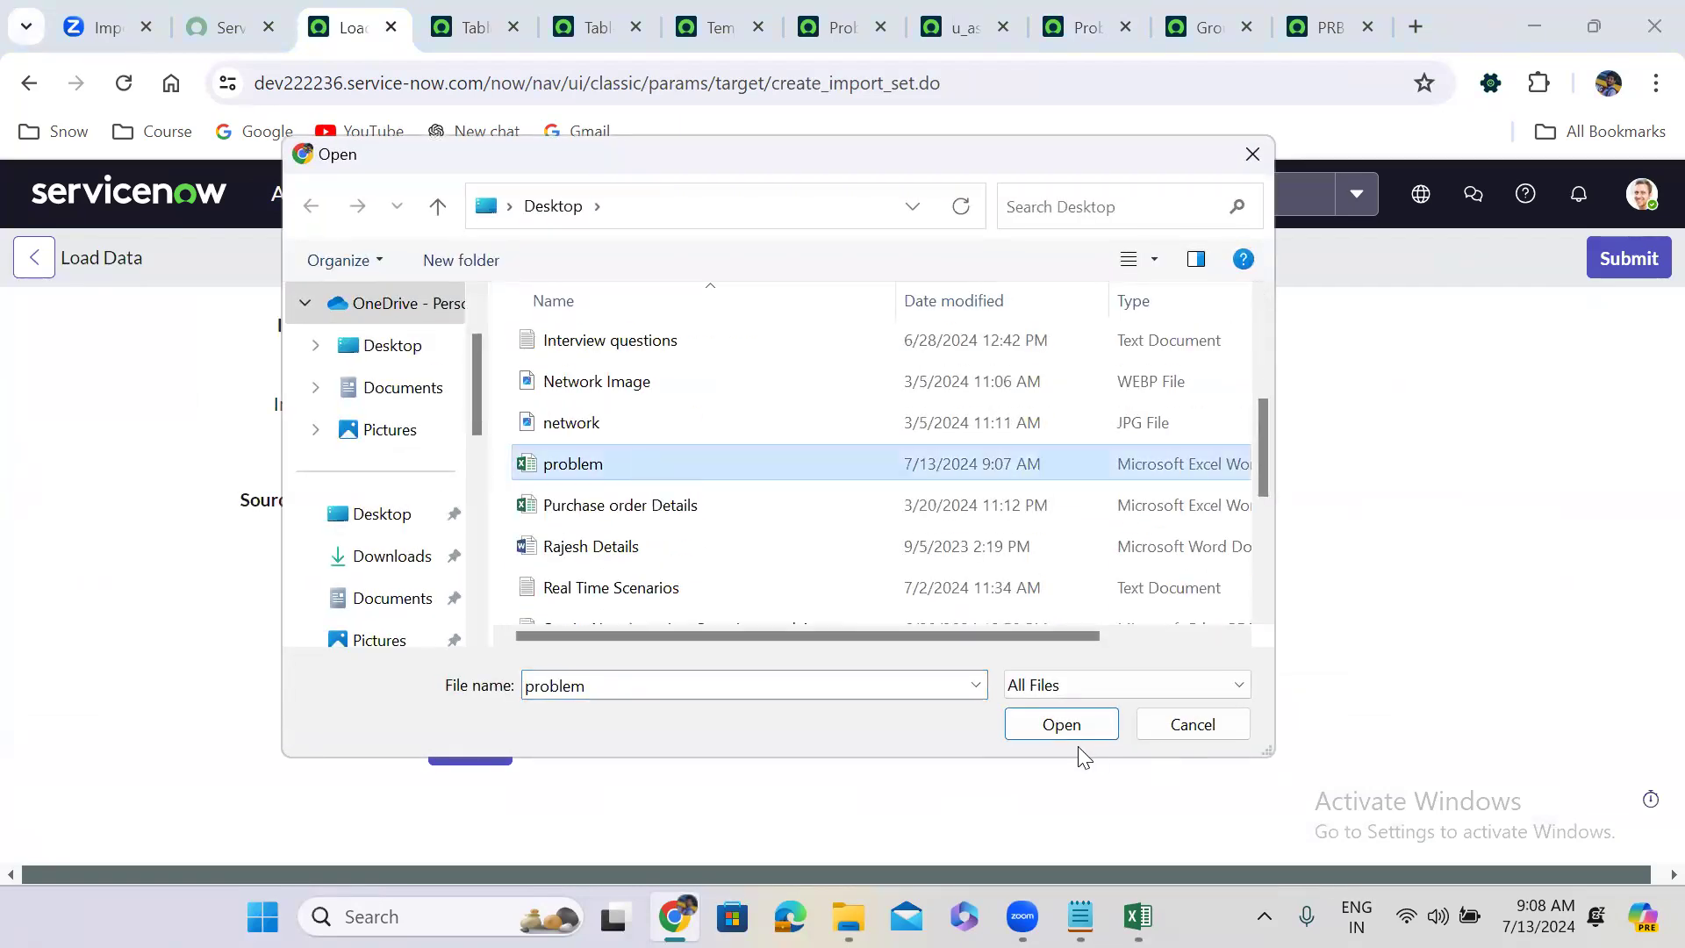
pyautogui.click(1064, 727)
pyautogui.click(452, 752)
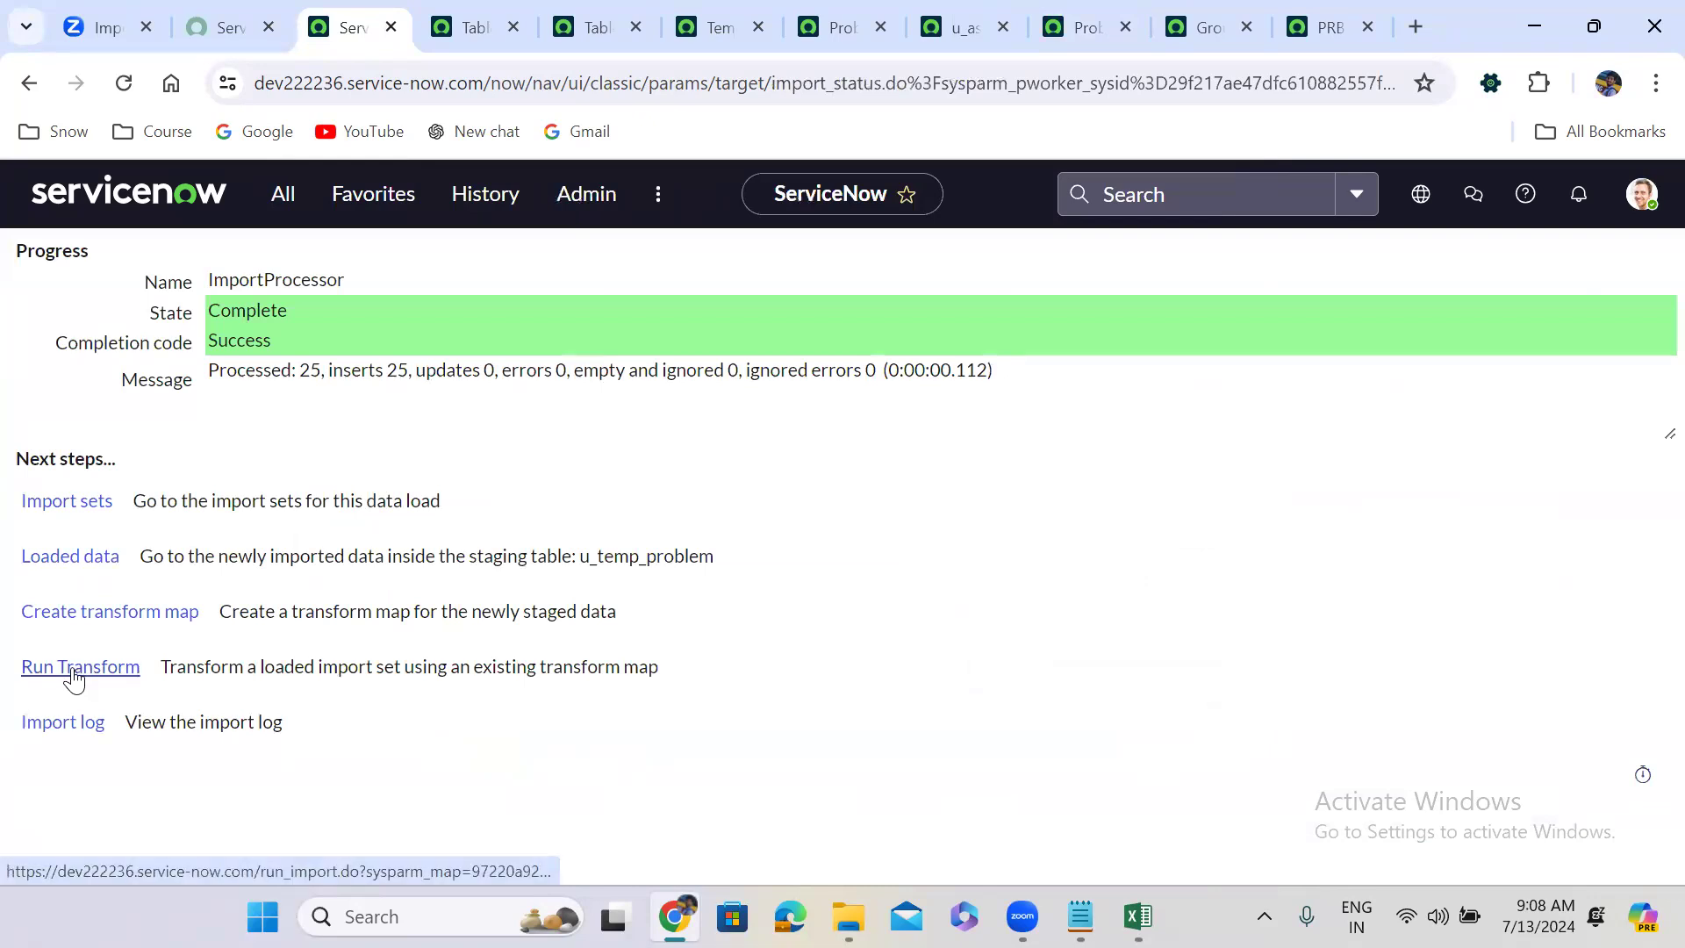
# Transform with the Problem Data load map, then open ISET0010020 to see its row errors.
pyautogui.click(74, 676)
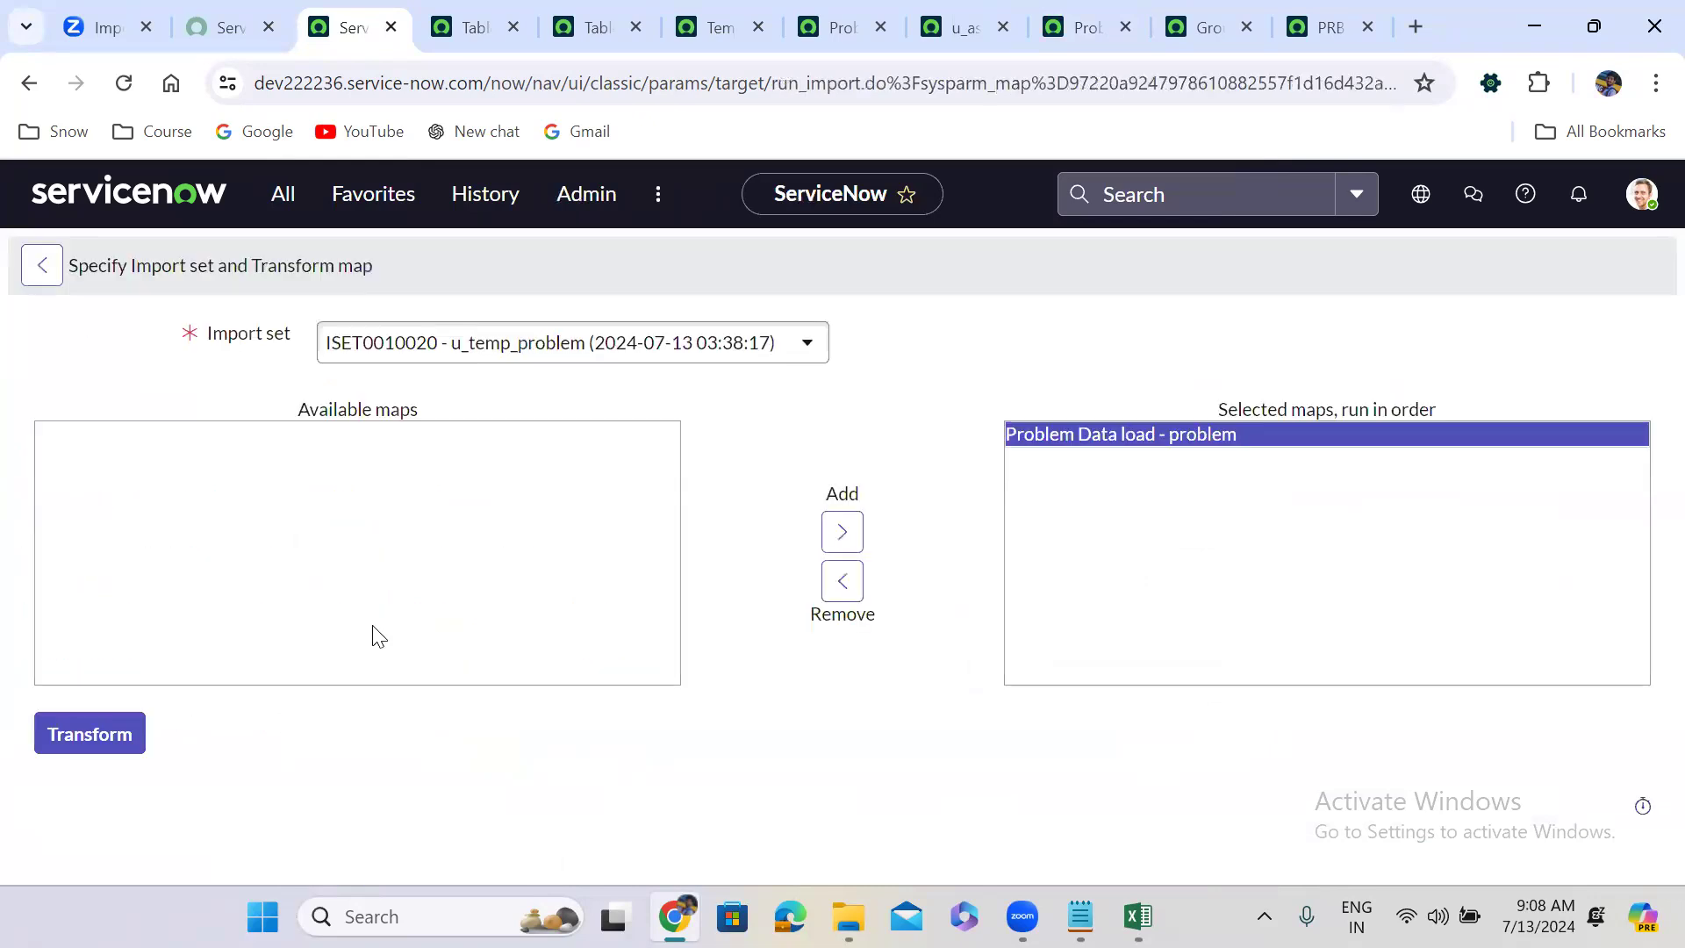
pyautogui.click(116, 734)
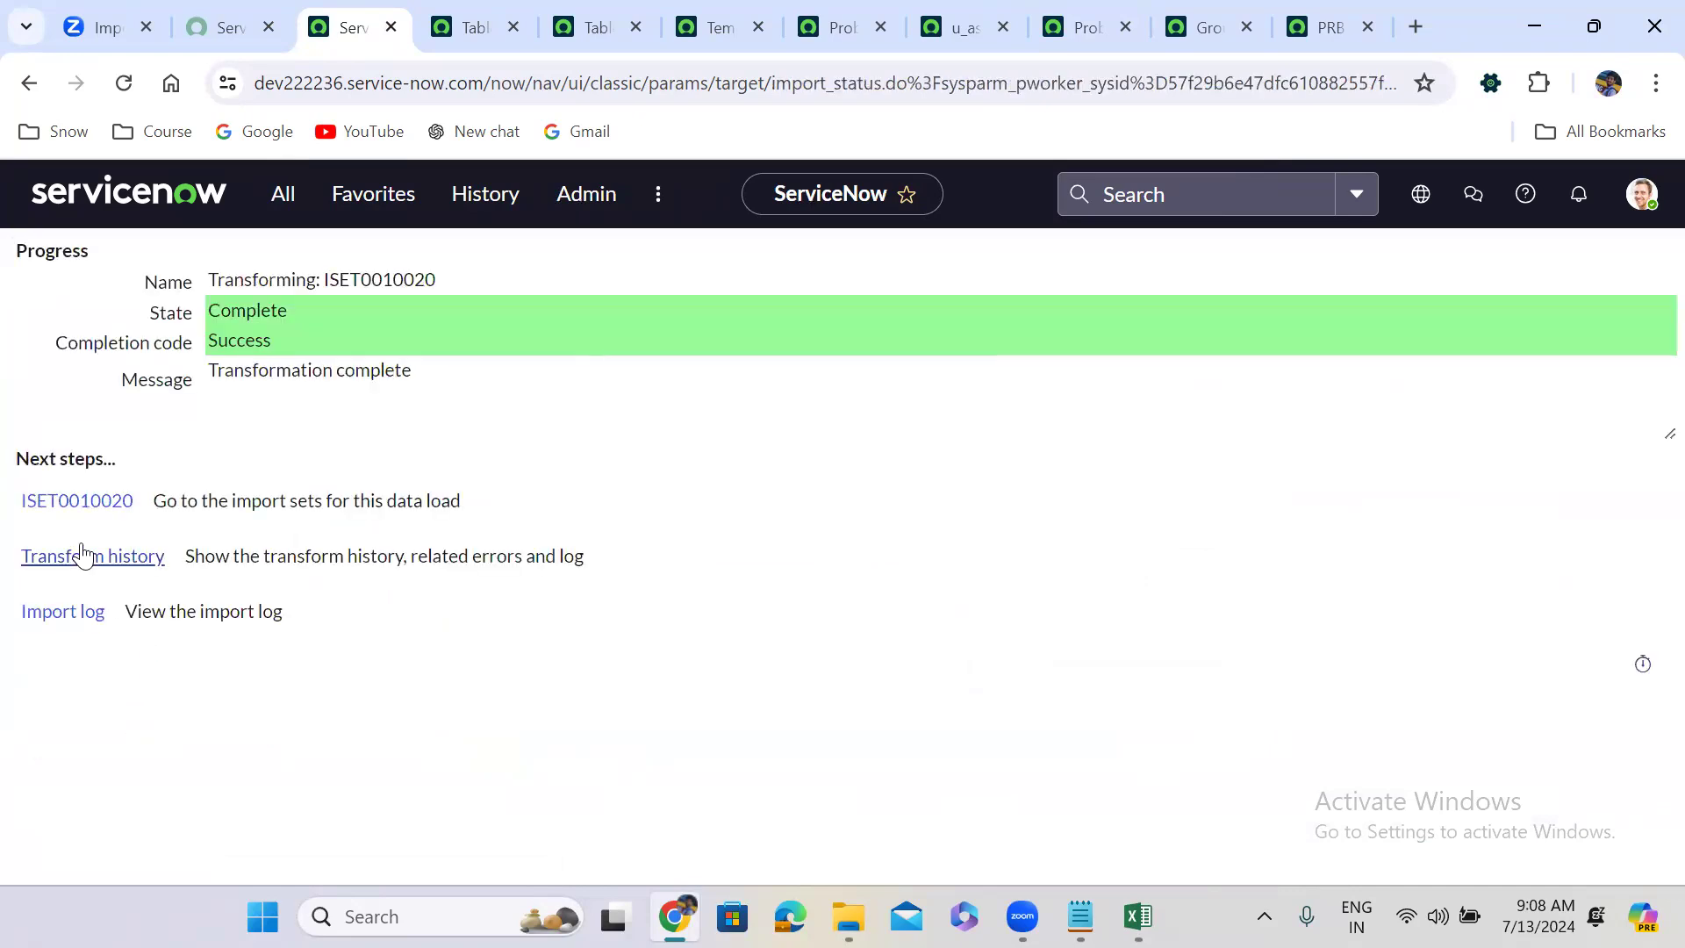
pyautogui.click(92, 558)
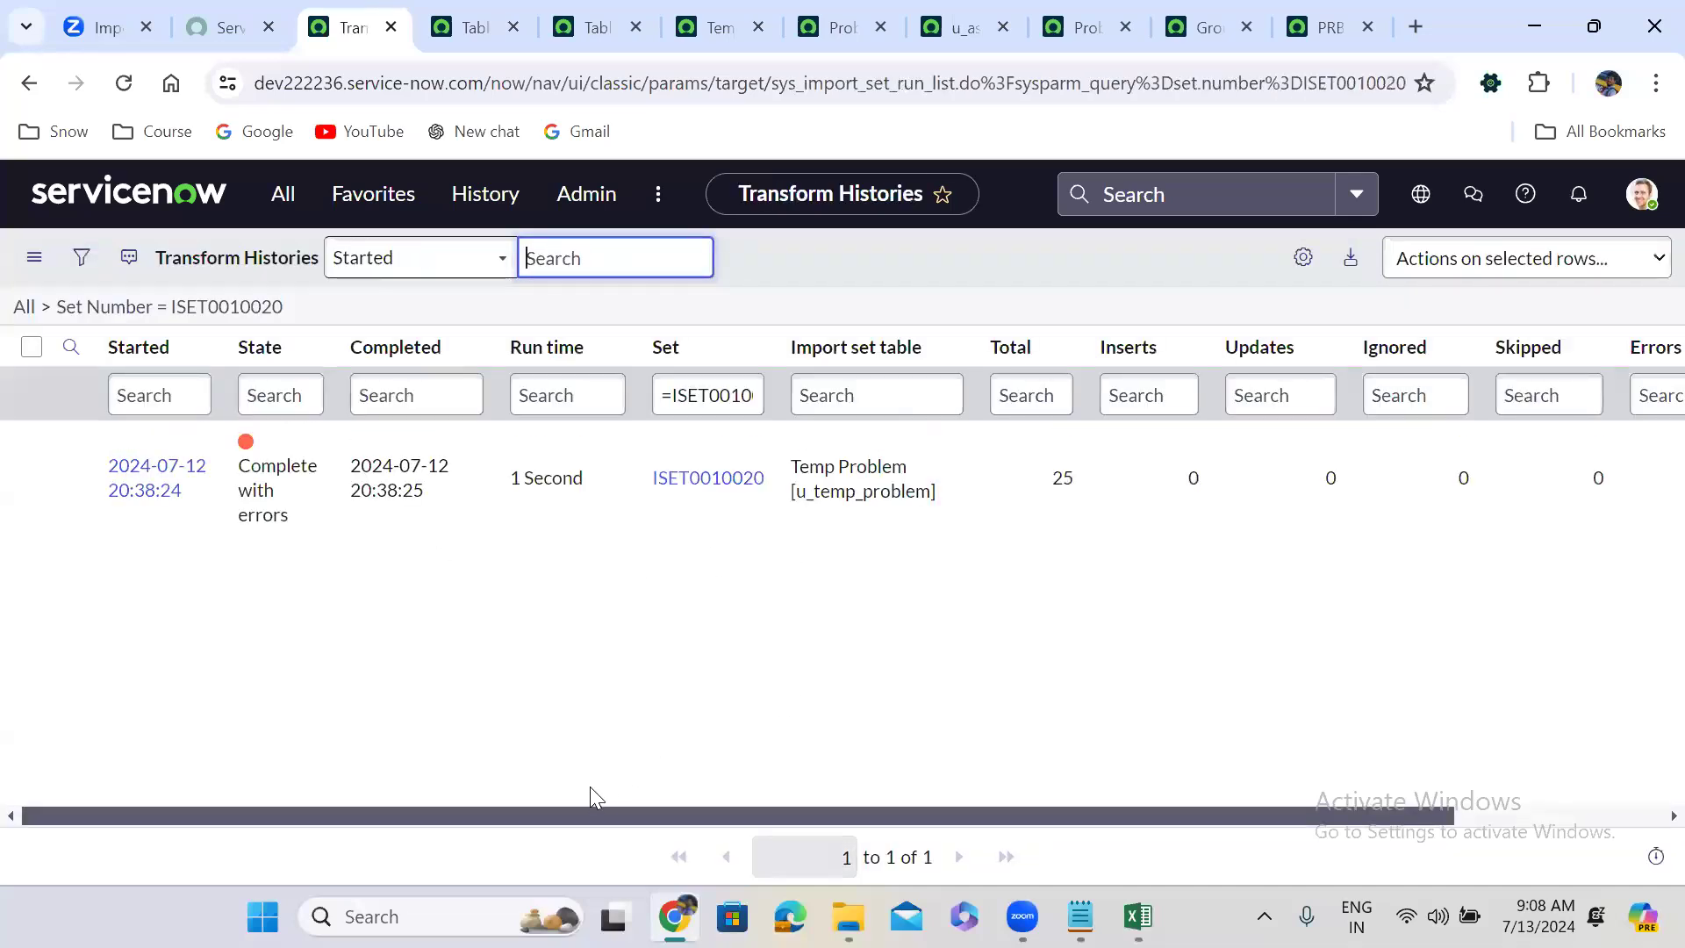
pyautogui.moveTo(529, 816); pyautogui.dragTo(1051, 829)
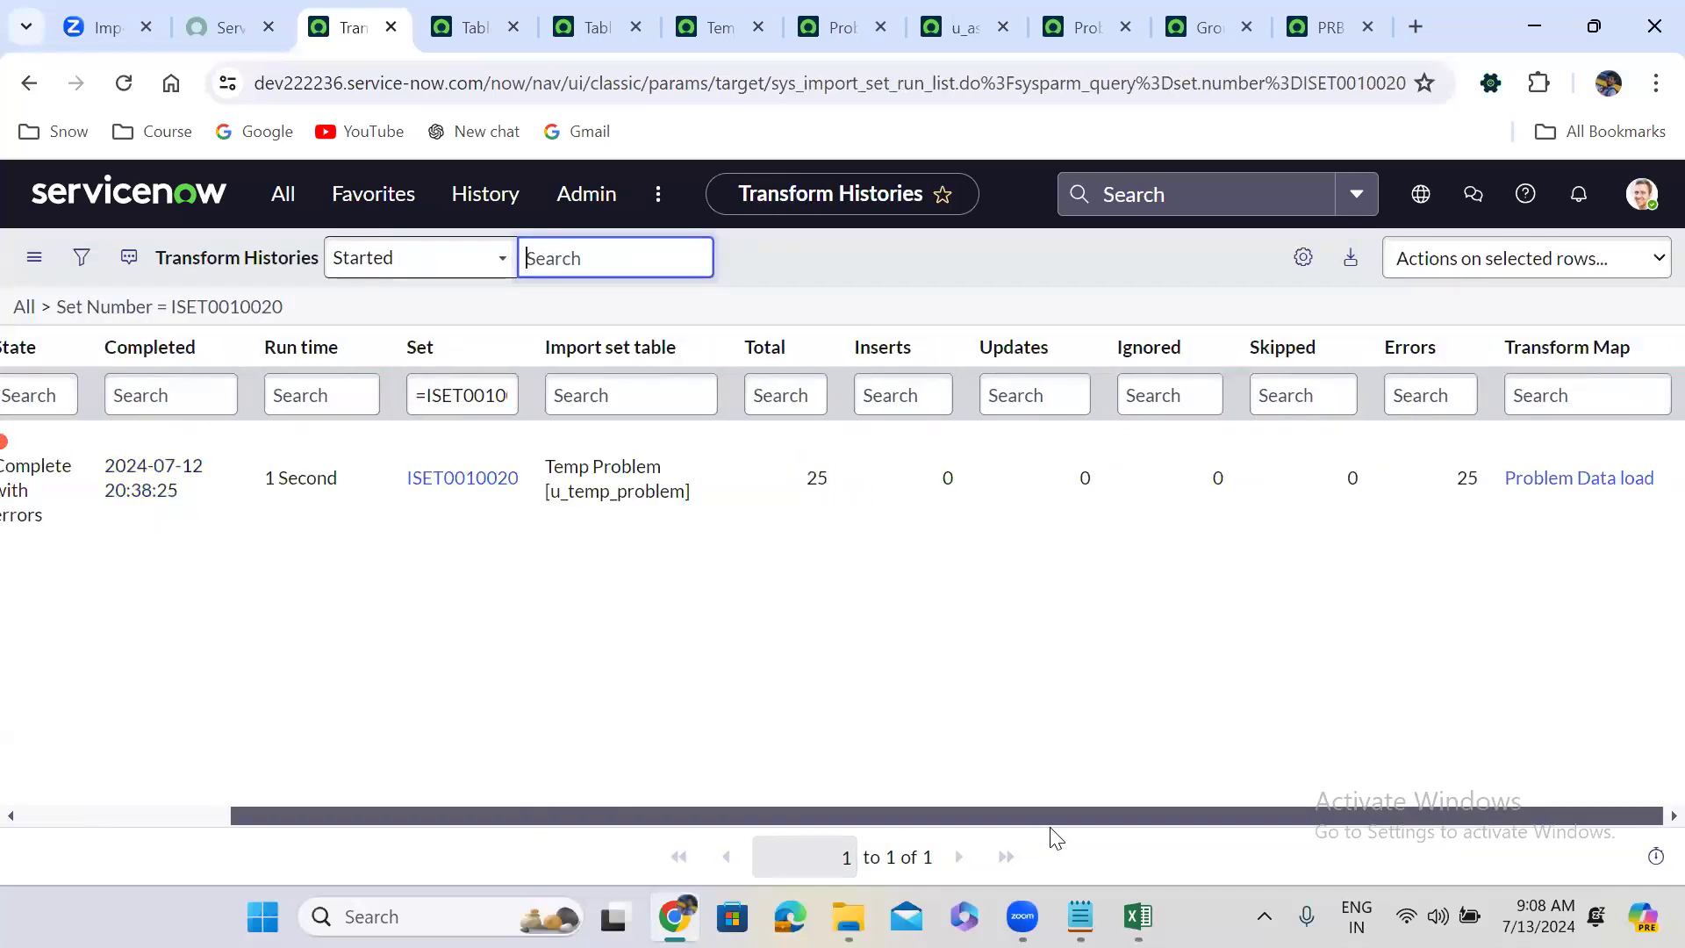
pyautogui.moveTo(877, 827); pyautogui.dragTo(559, 843)
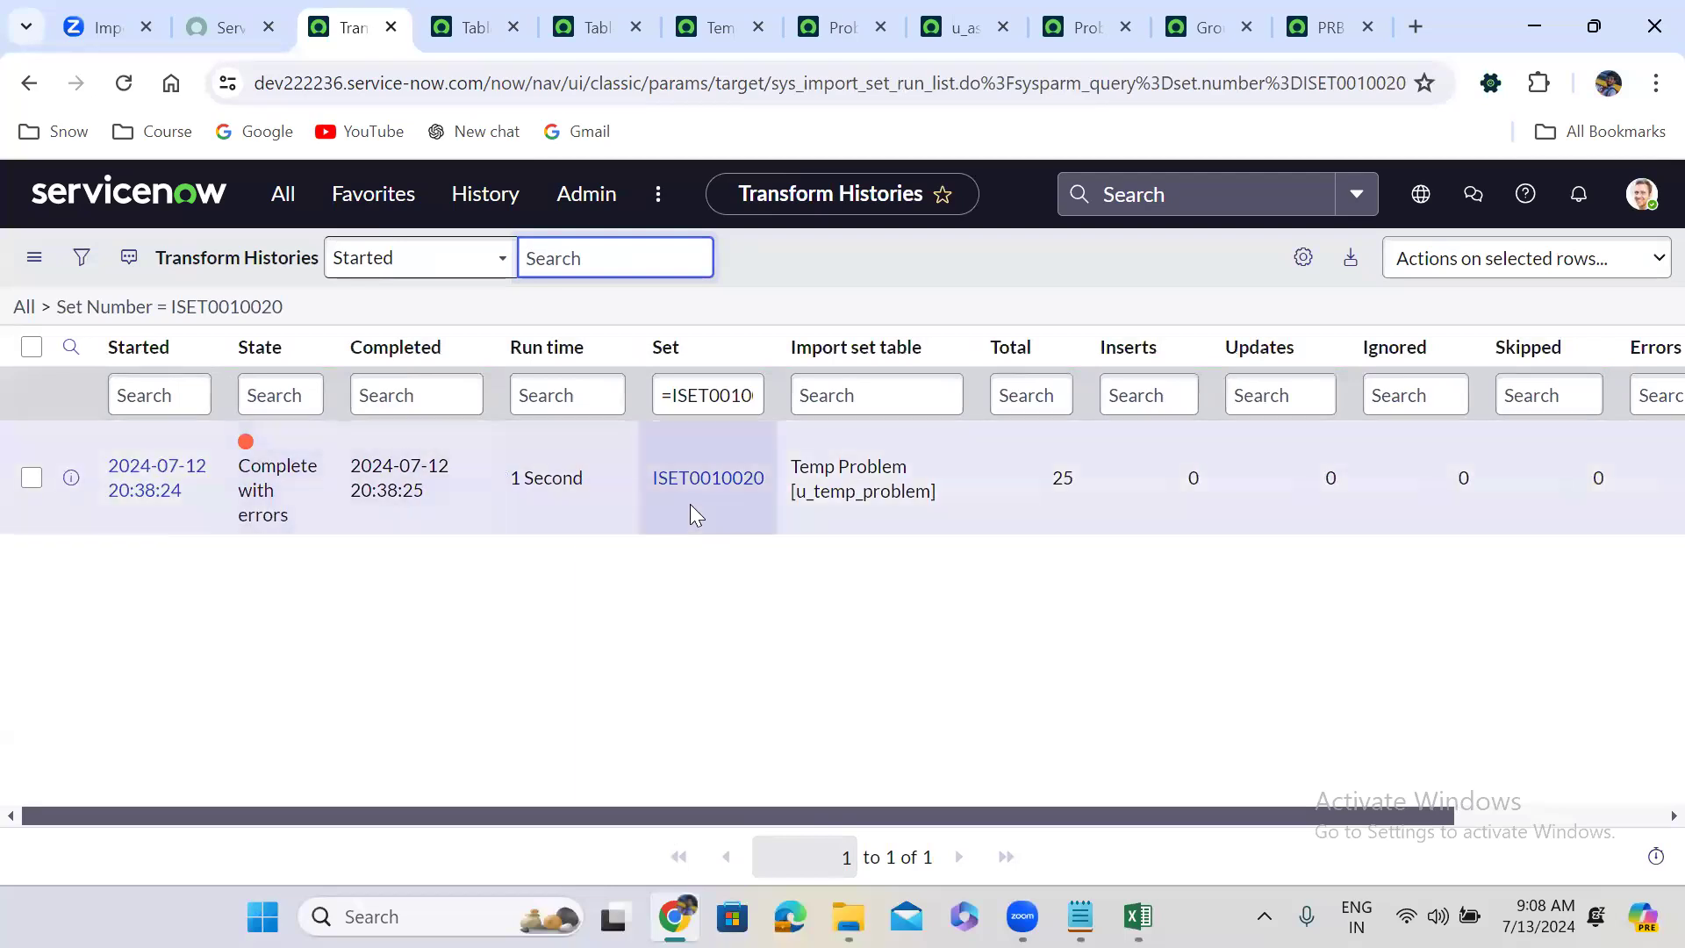
pyautogui.click(694, 485)
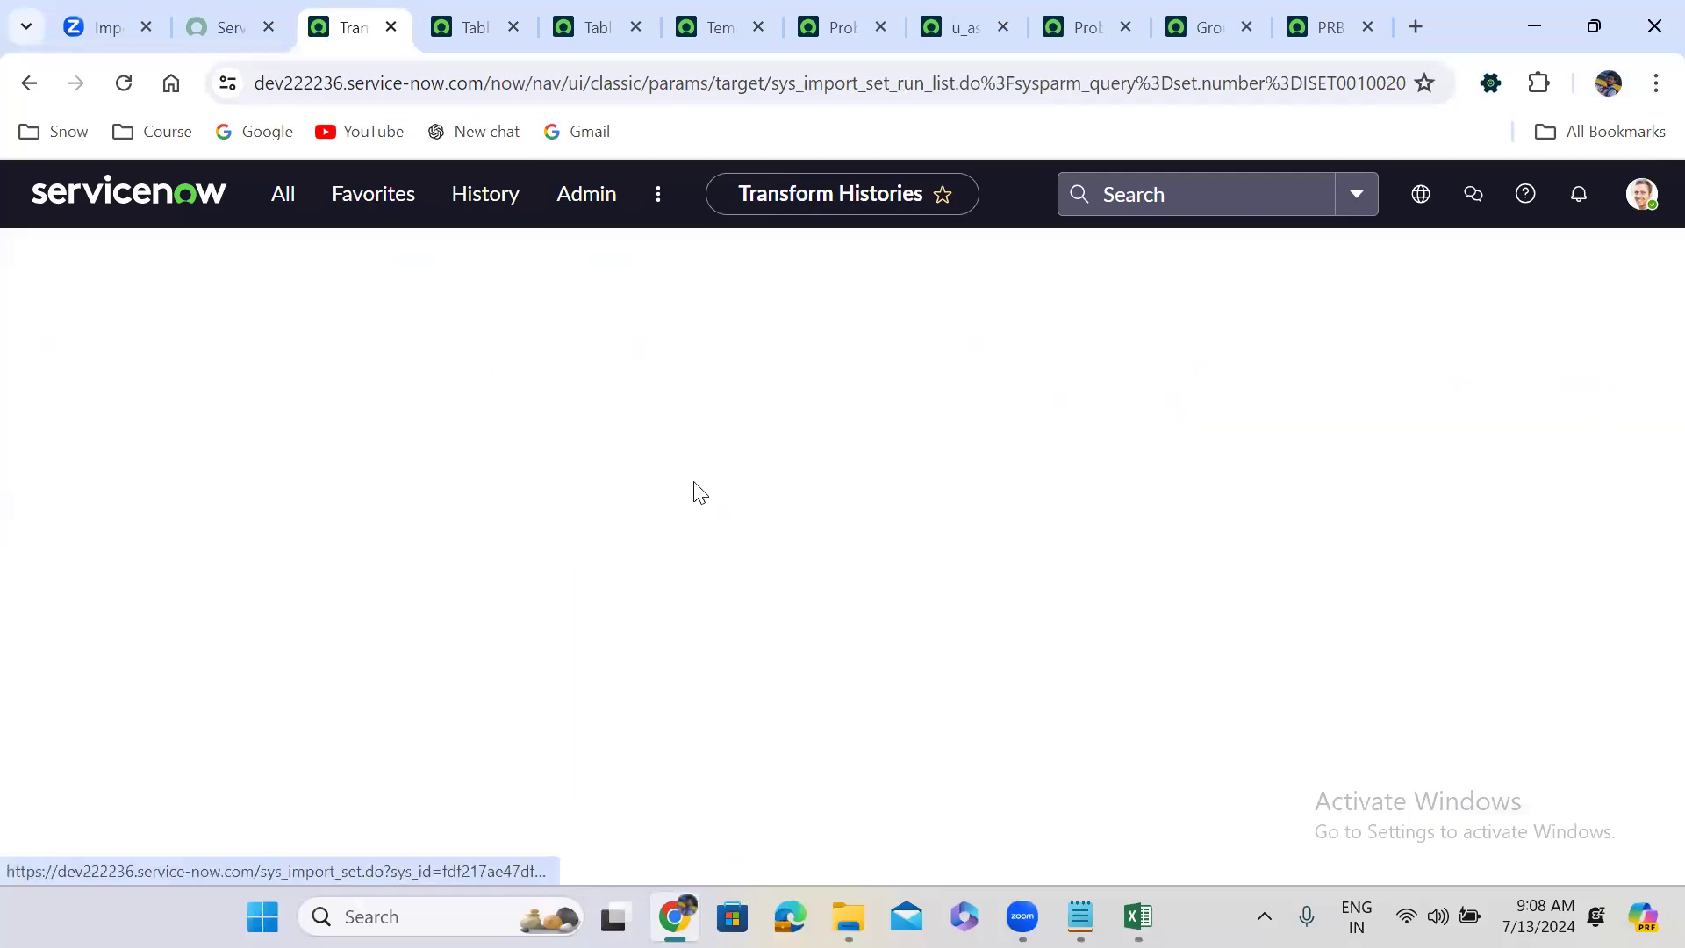
pyautogui.scroll(-1, 696, 454)
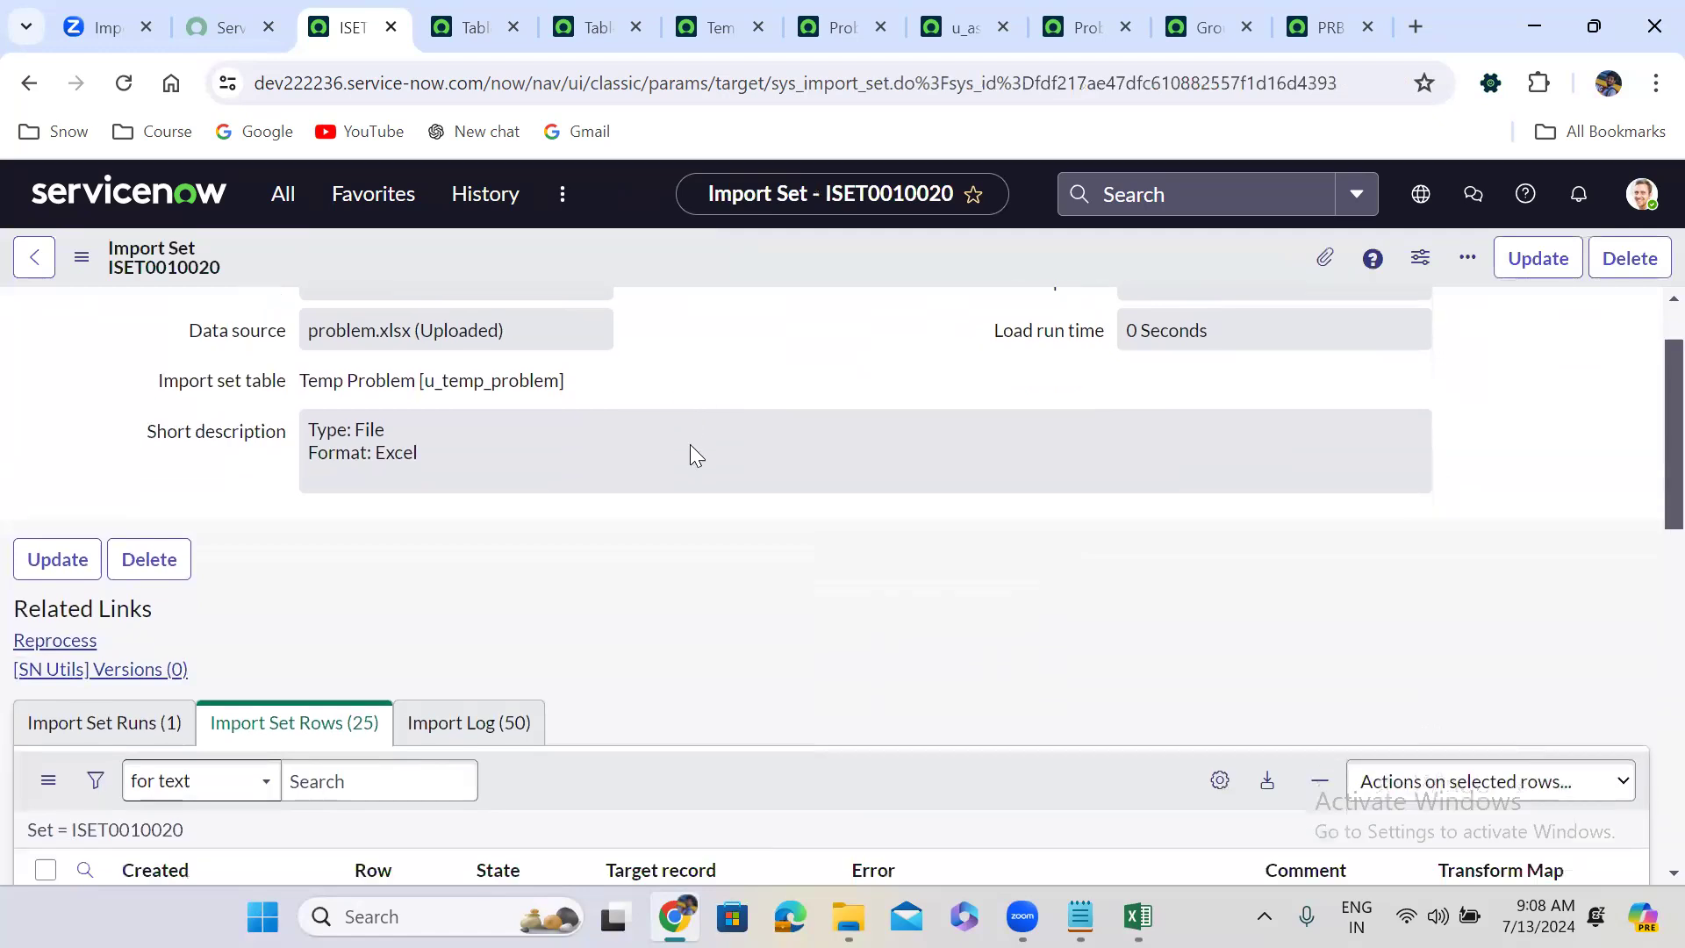
pyautogui.scroll(-6, 693, 452)
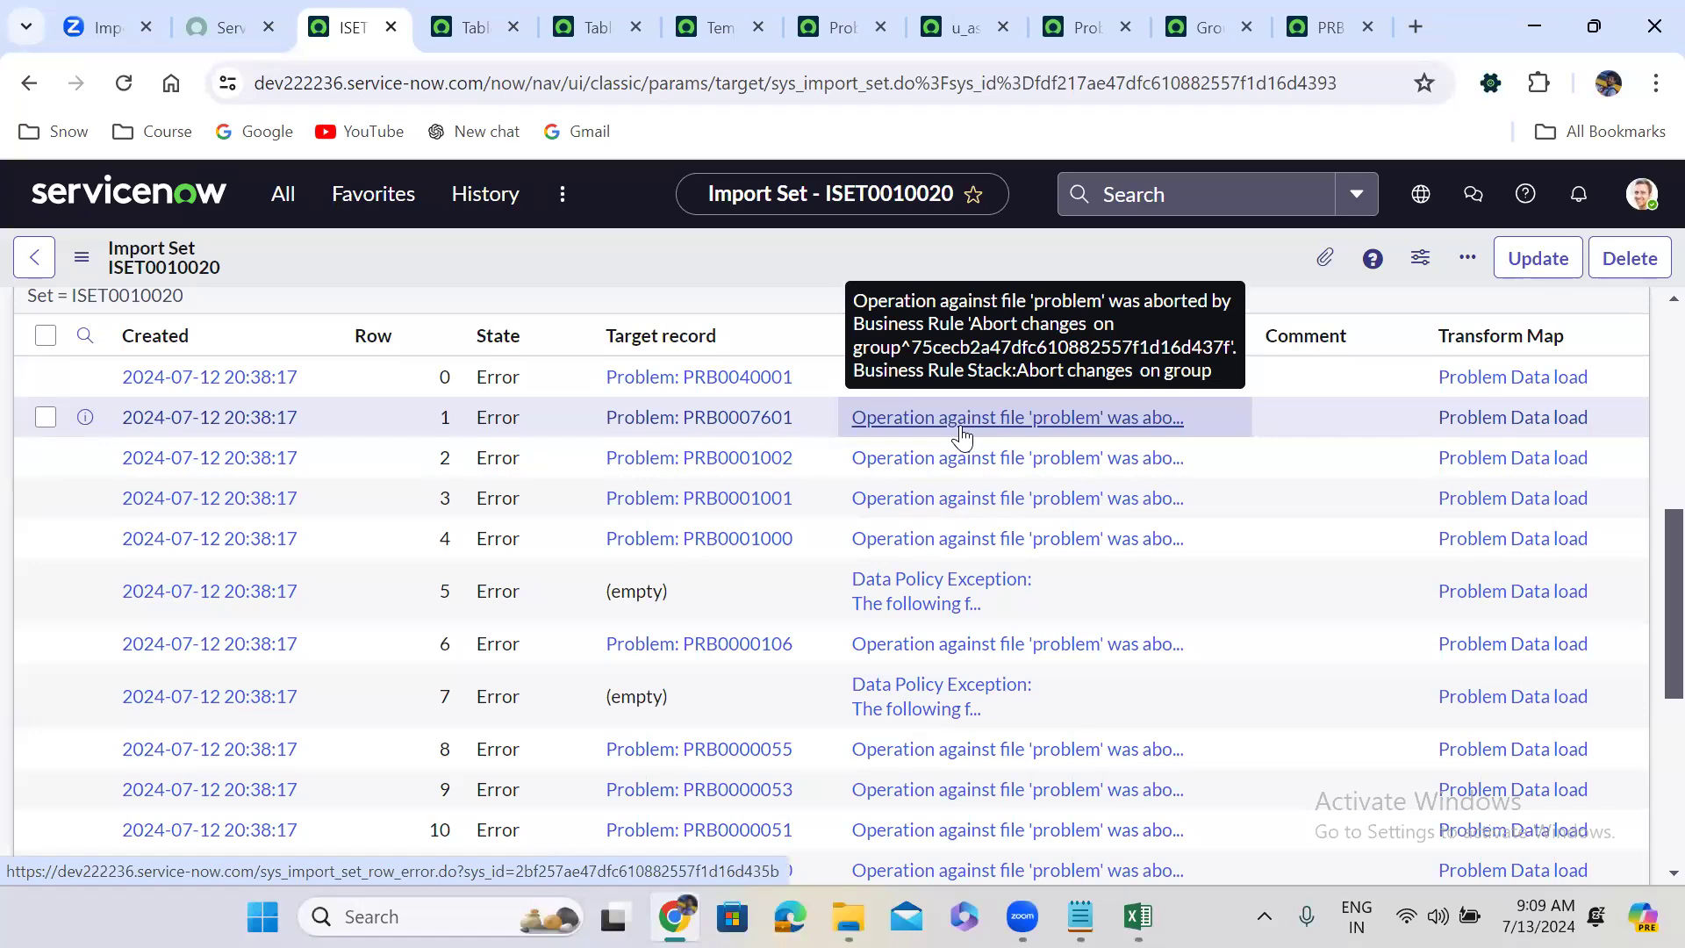
# From the Problem form's business rules, open 'Abort changes on group' and view its script.
pyautogui.click(1314, 23)
pyautogui.rightClick(493, 177)
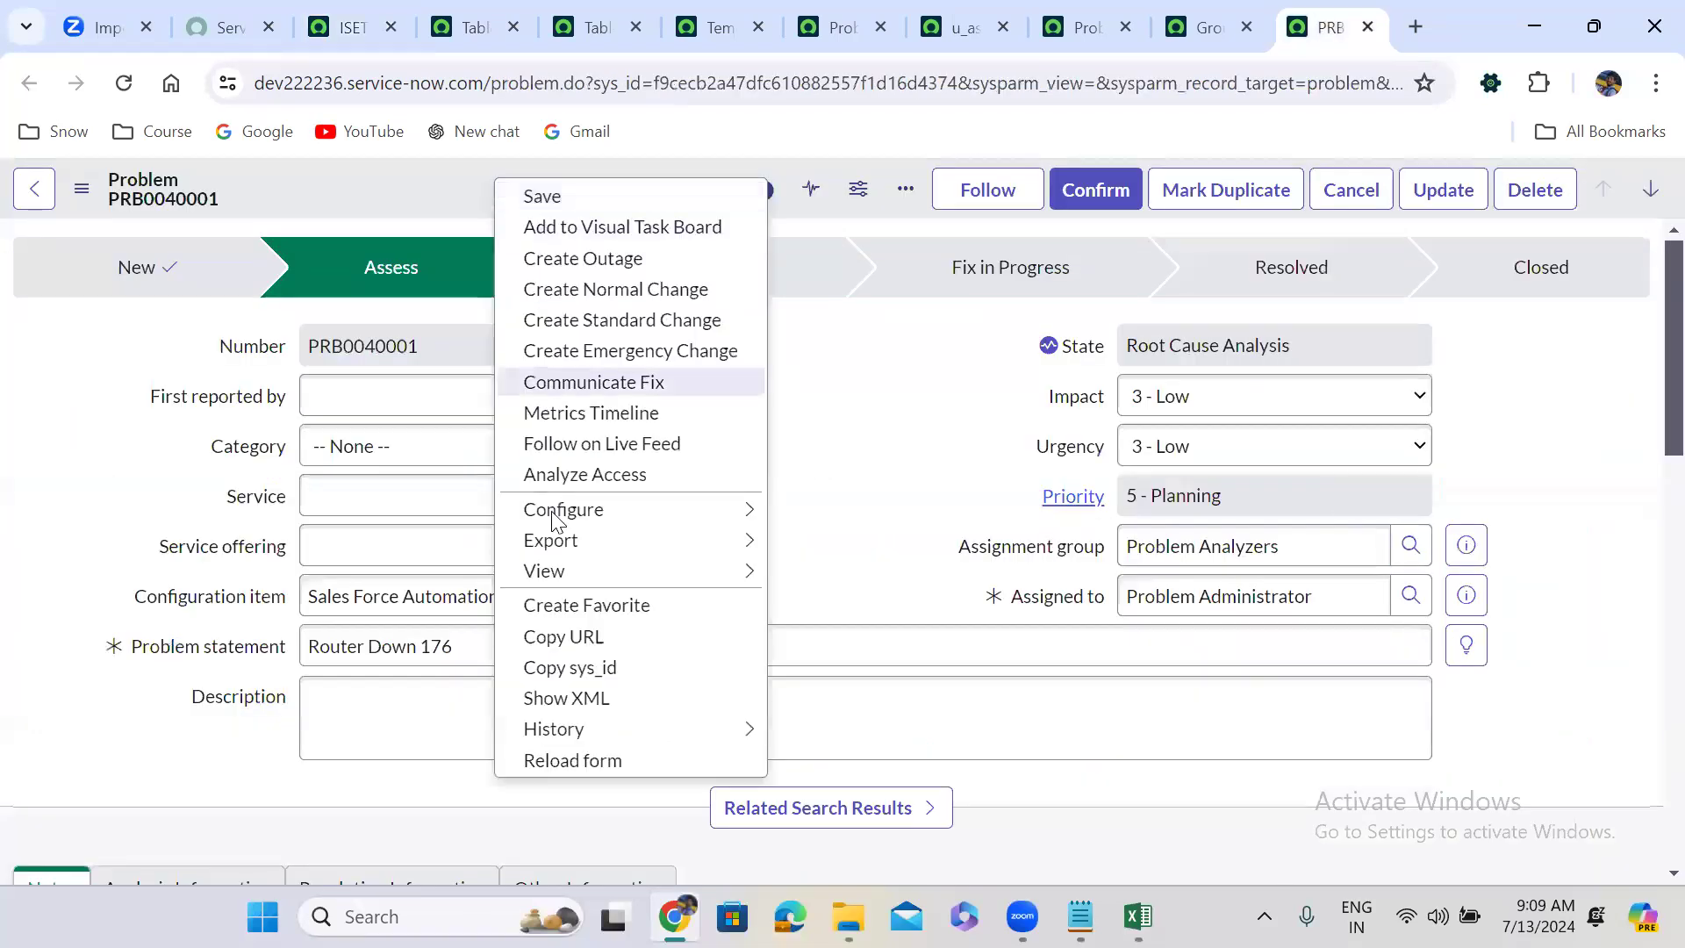
pyautogui.moveTo(553, 525)
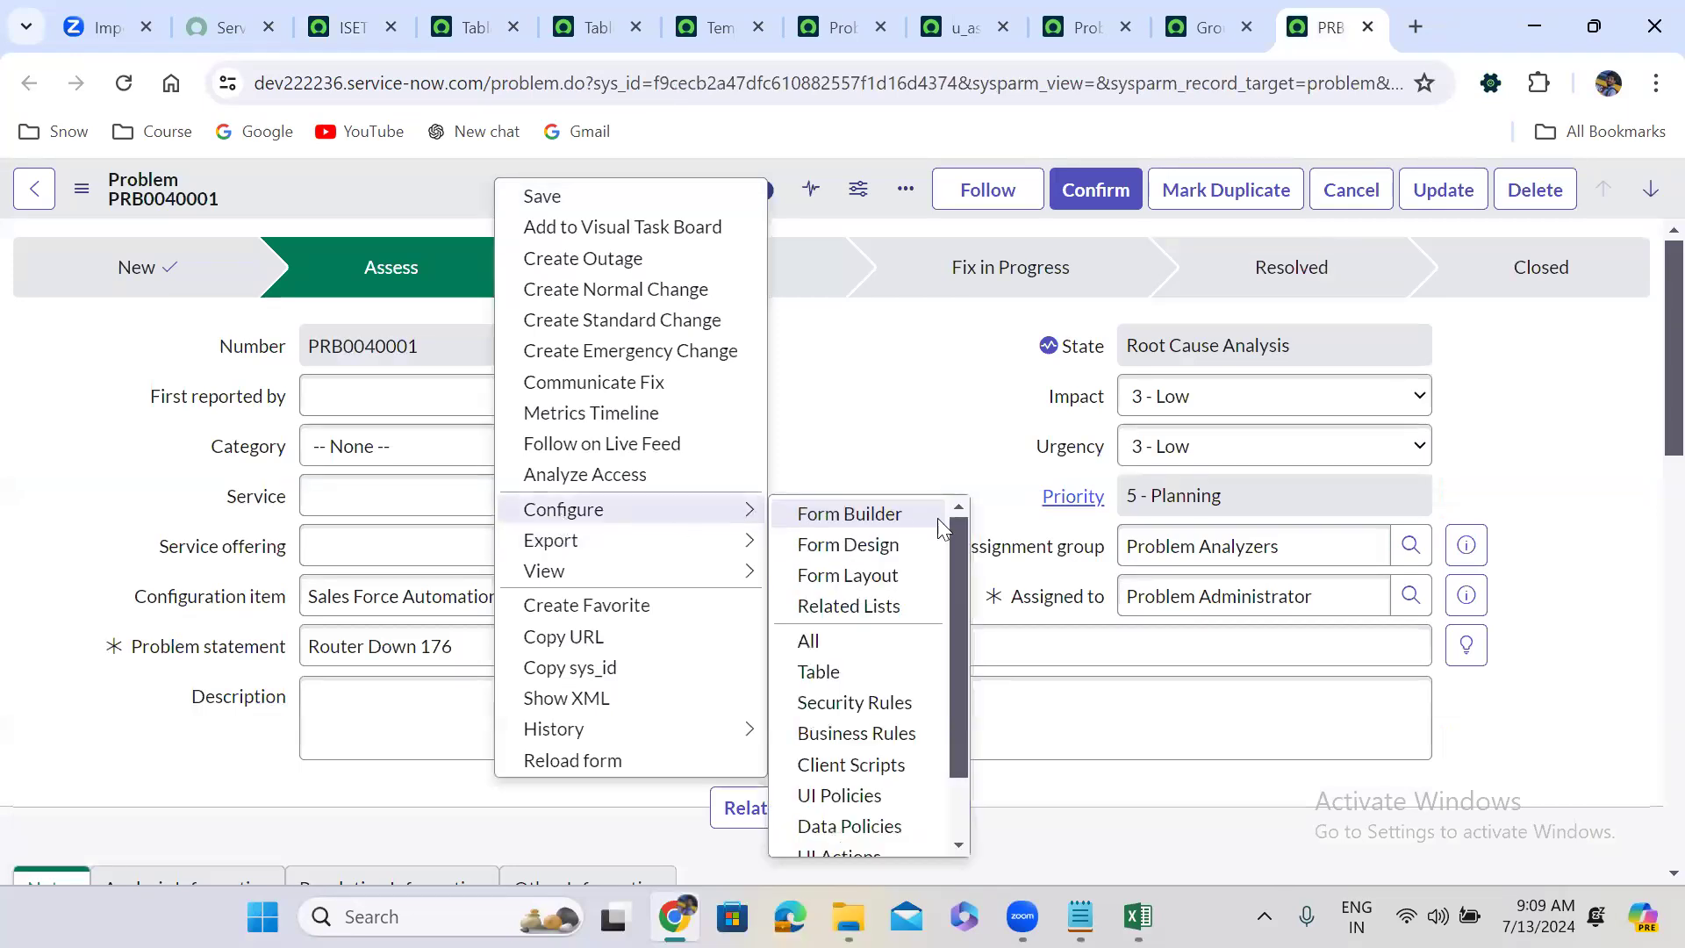
pyautogui.click(885, 734)
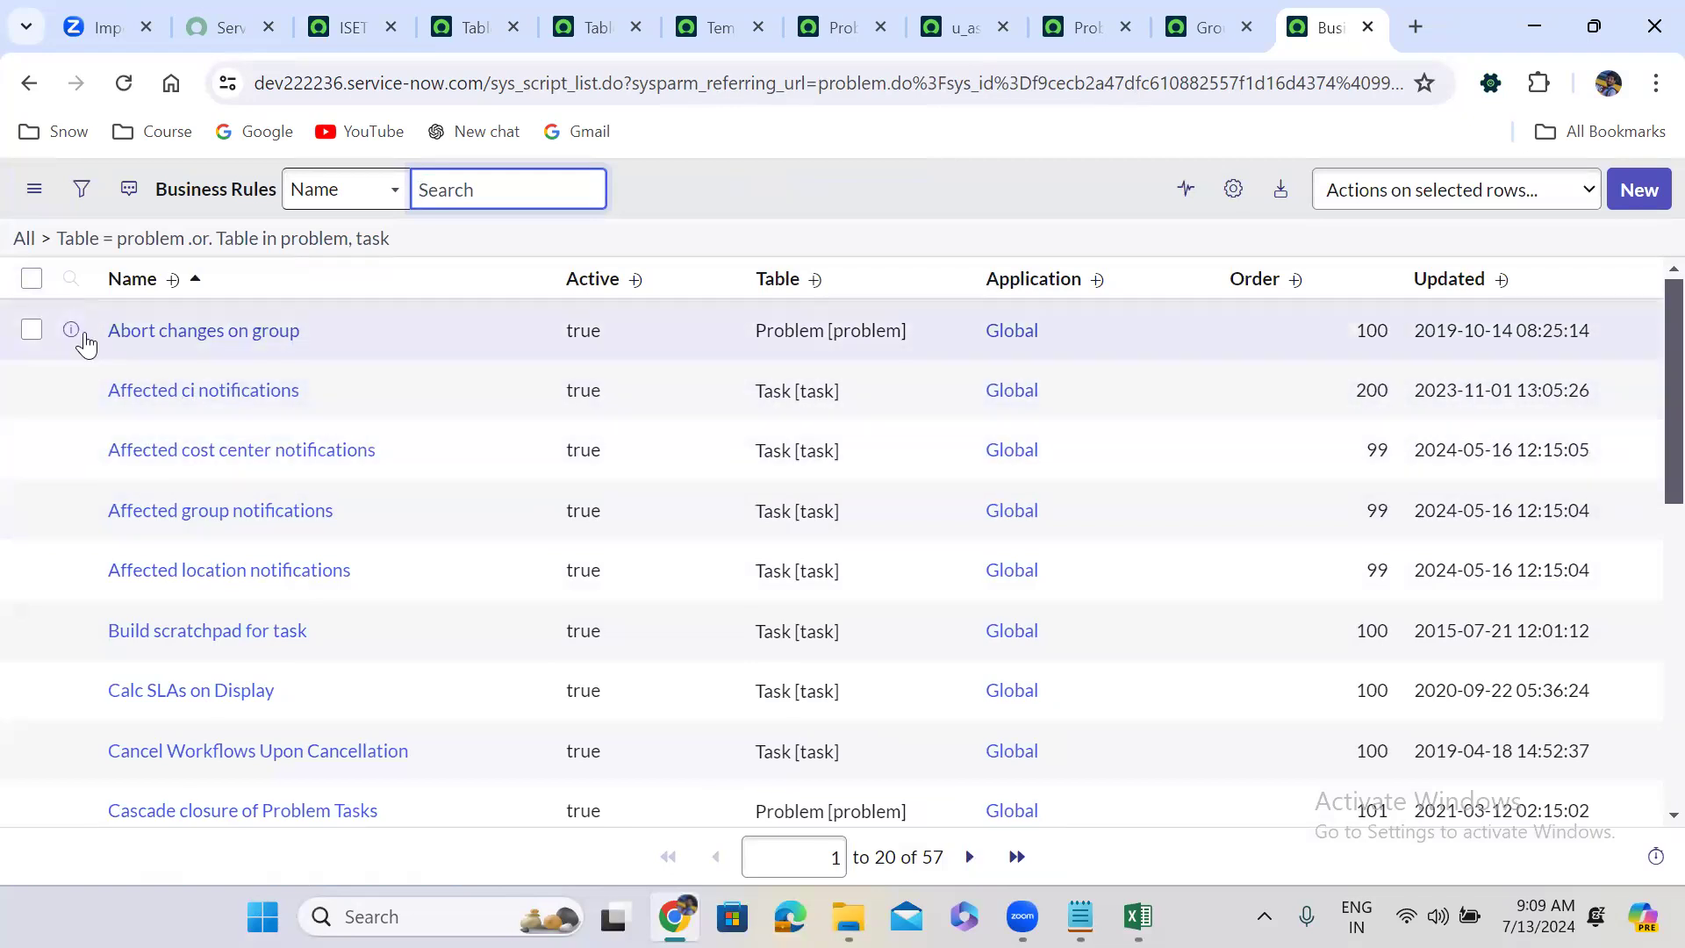
pyautogui.rightClick(67, 334)
pyautogui.click(175, 357)
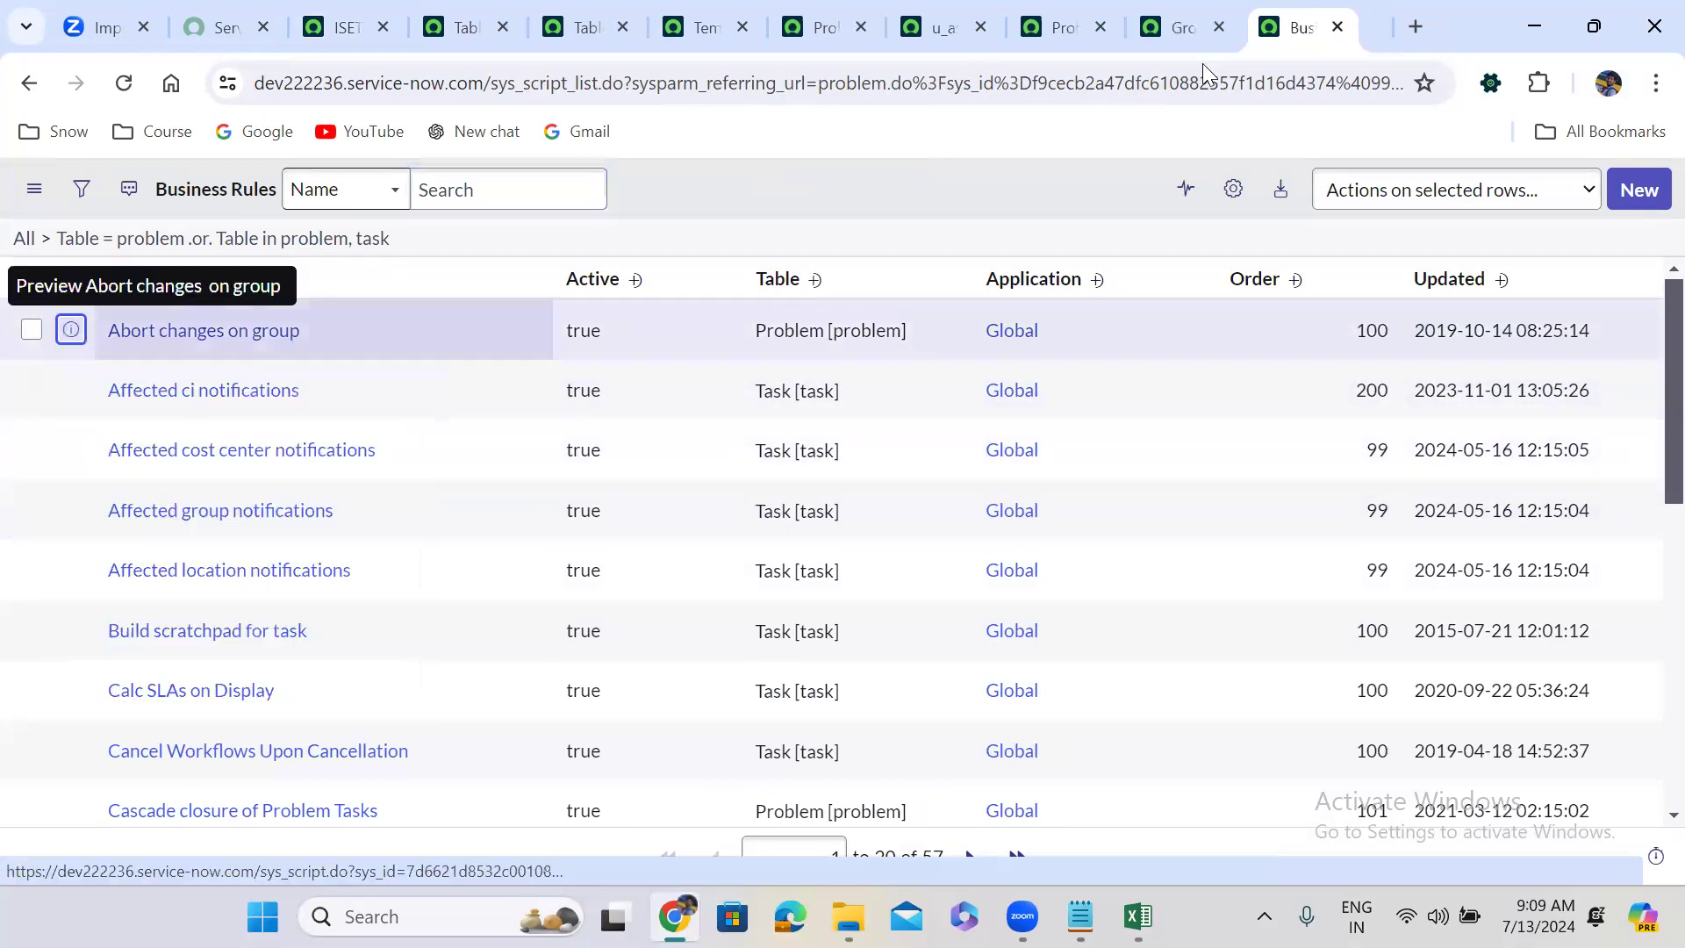
pyautogui.click(1317, 19)
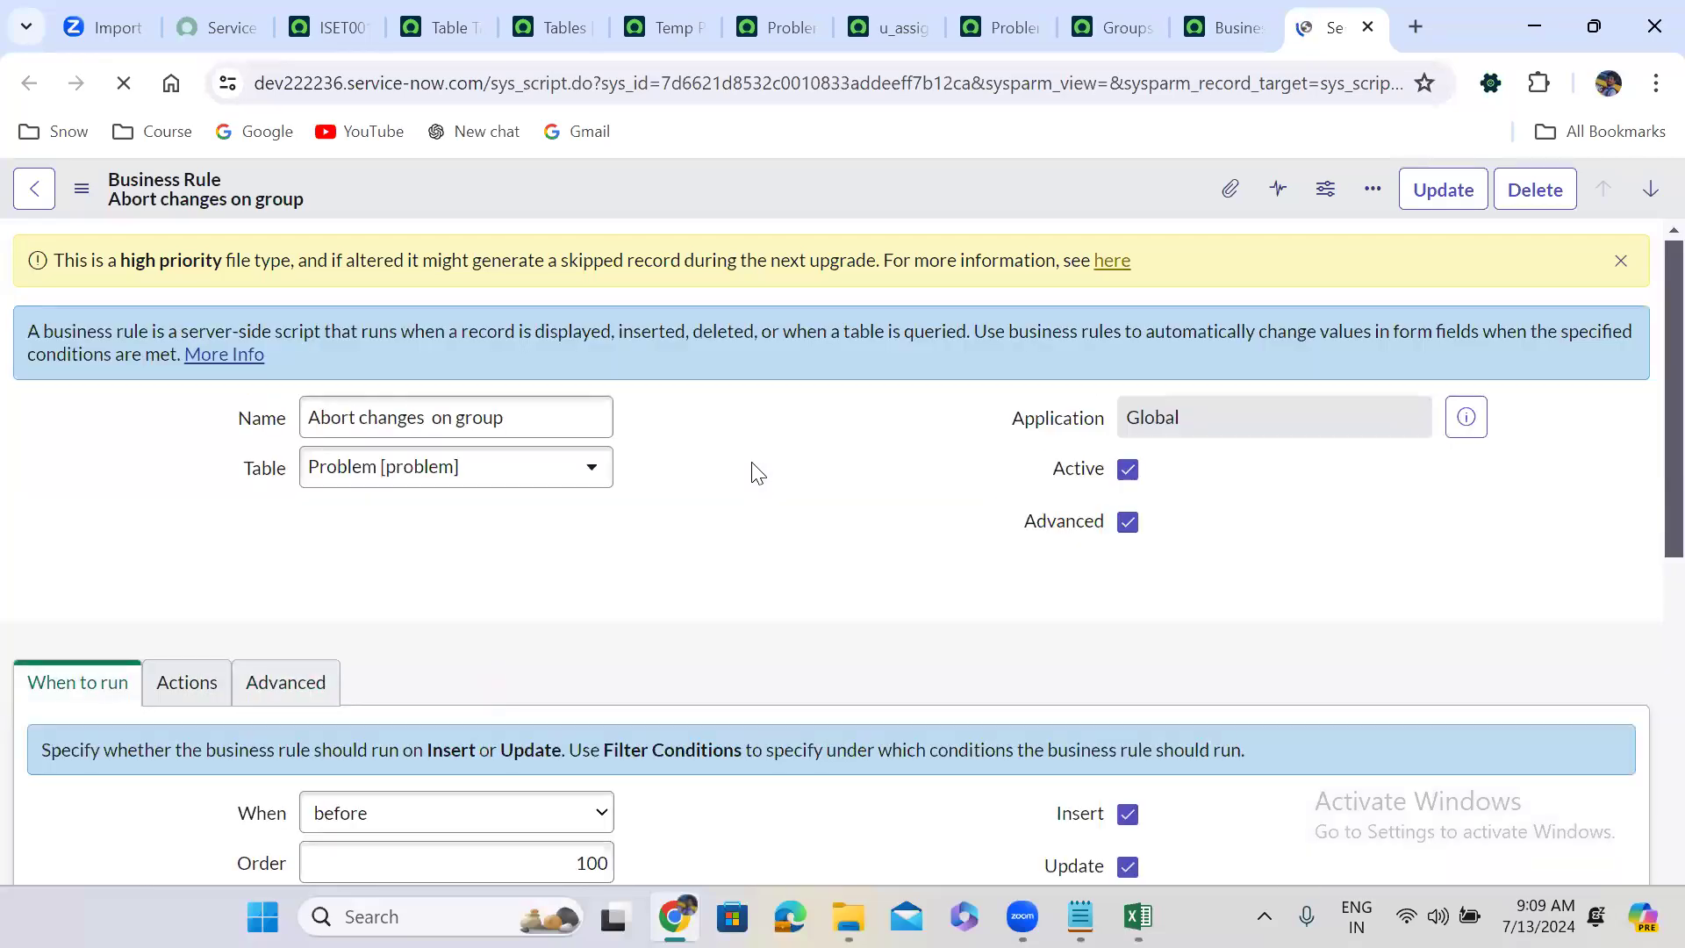
pyautogui.click(282, 531)
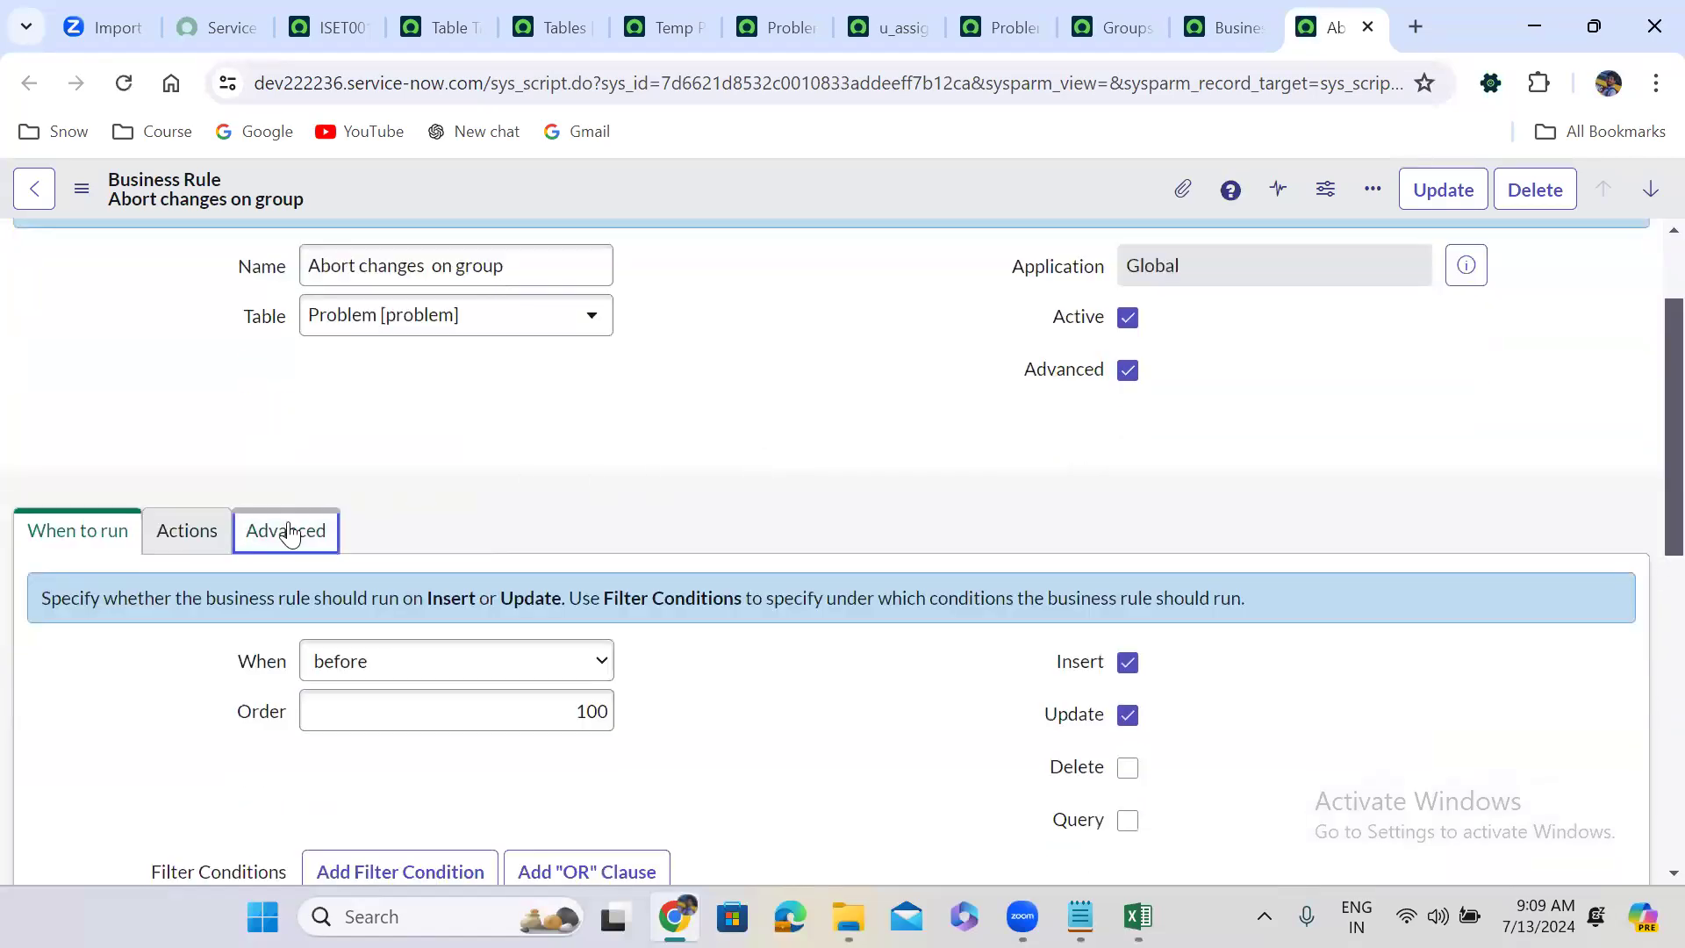
pyautogui.scroll(-4, 598, 480)
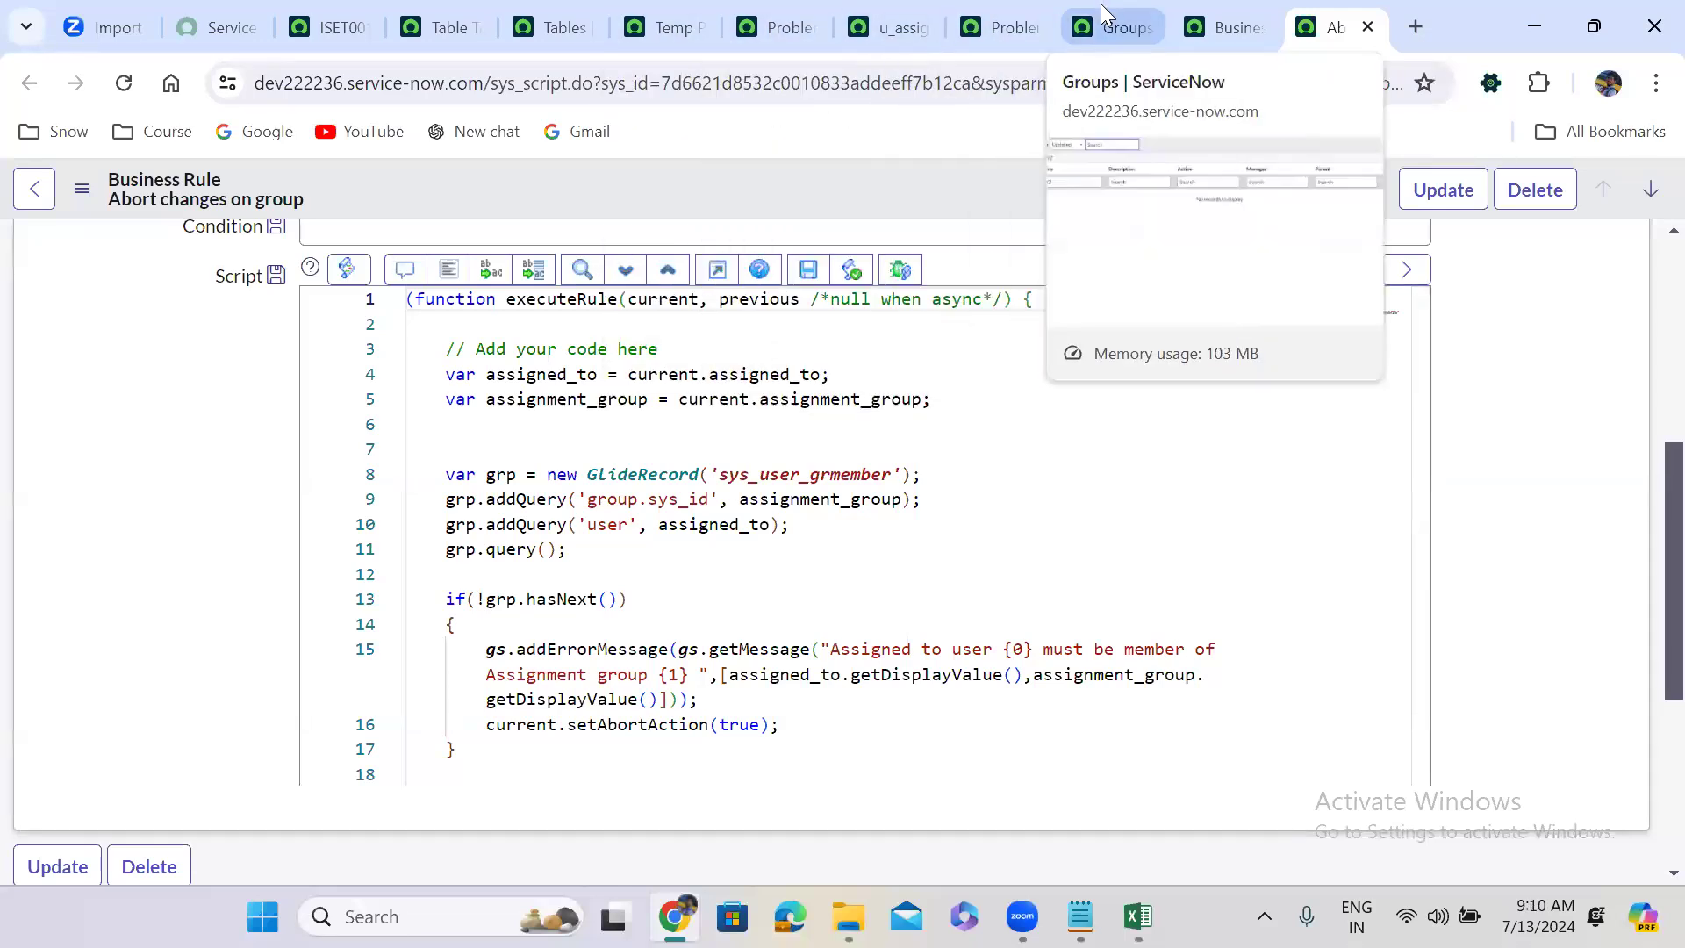
# Filter the Groups list by name ABC and open the ABC Group record.
pyautogui.click(1101, 9)
pyautogui.doubleClick(237, 330)
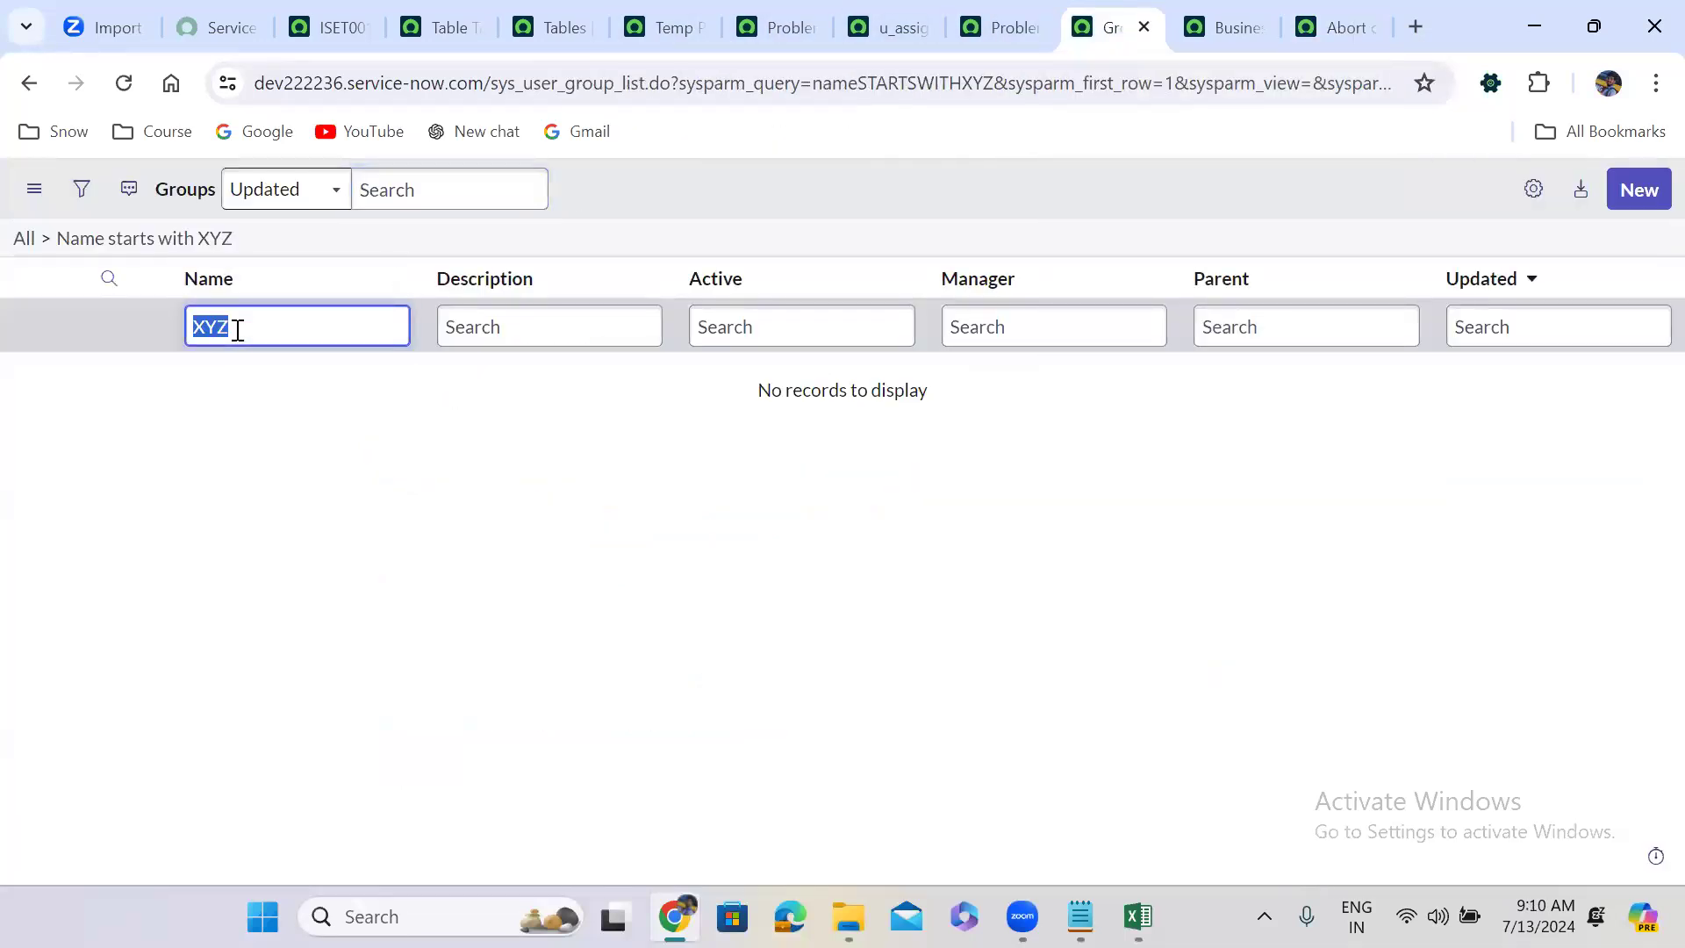
pyautogui.write('ABC')
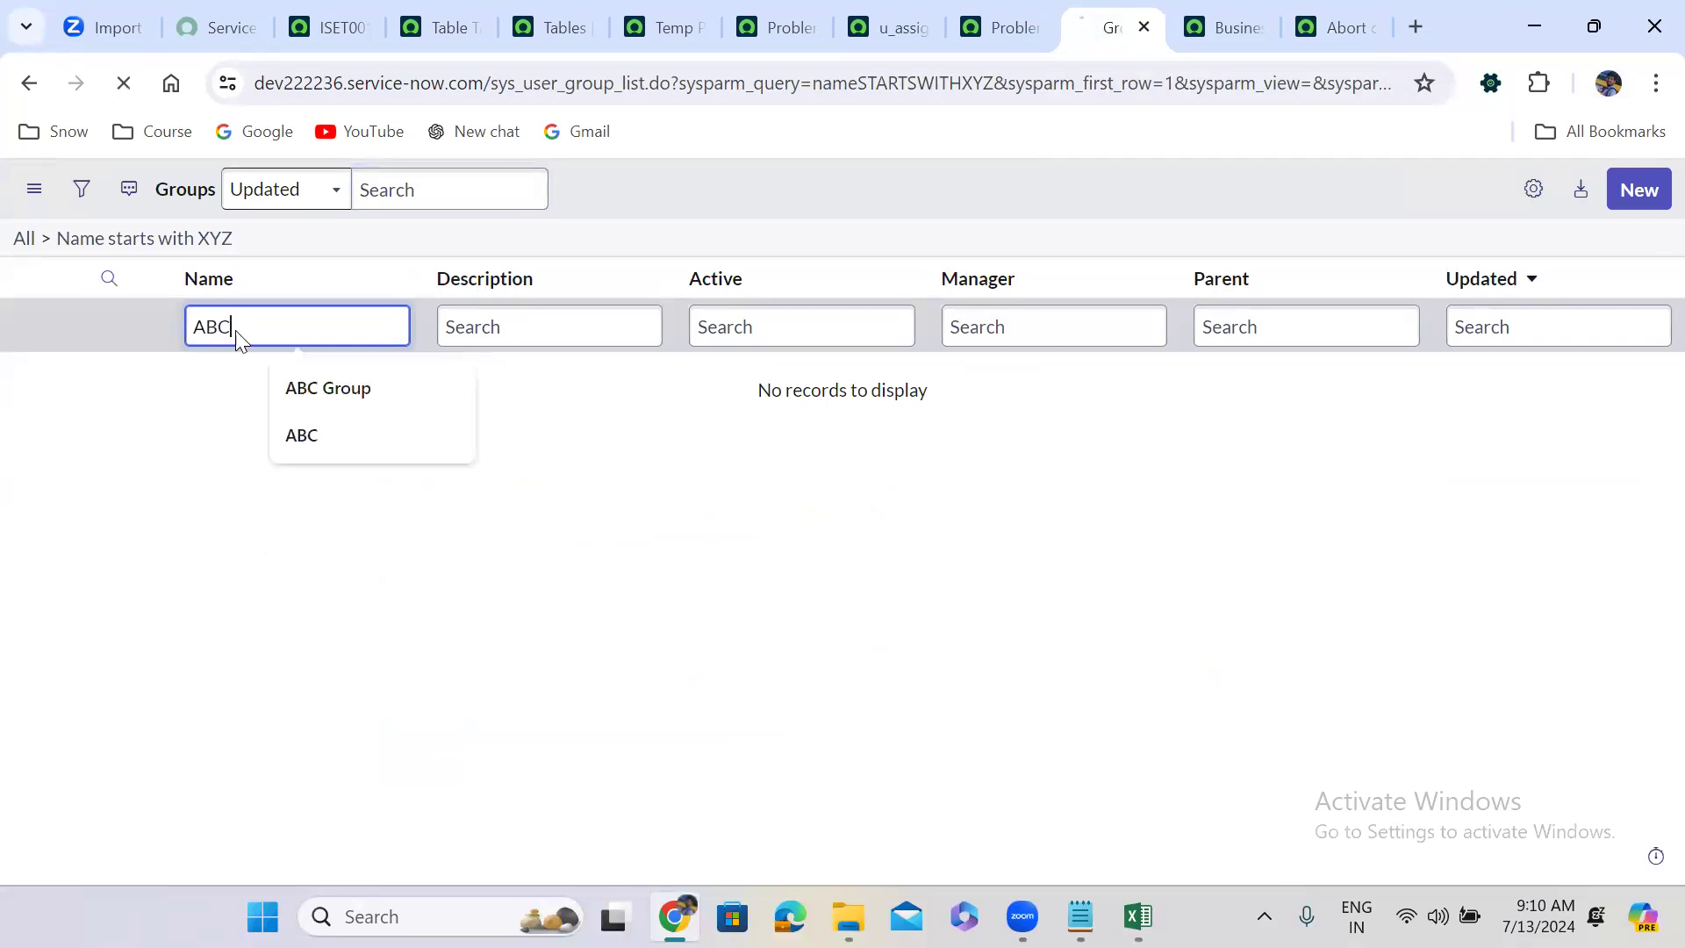
pyautogui.press('Return')
pyautogui.rightClick(71, 375)
pyautogui.click(131, 401)
pyautogui.click(1132, 18)
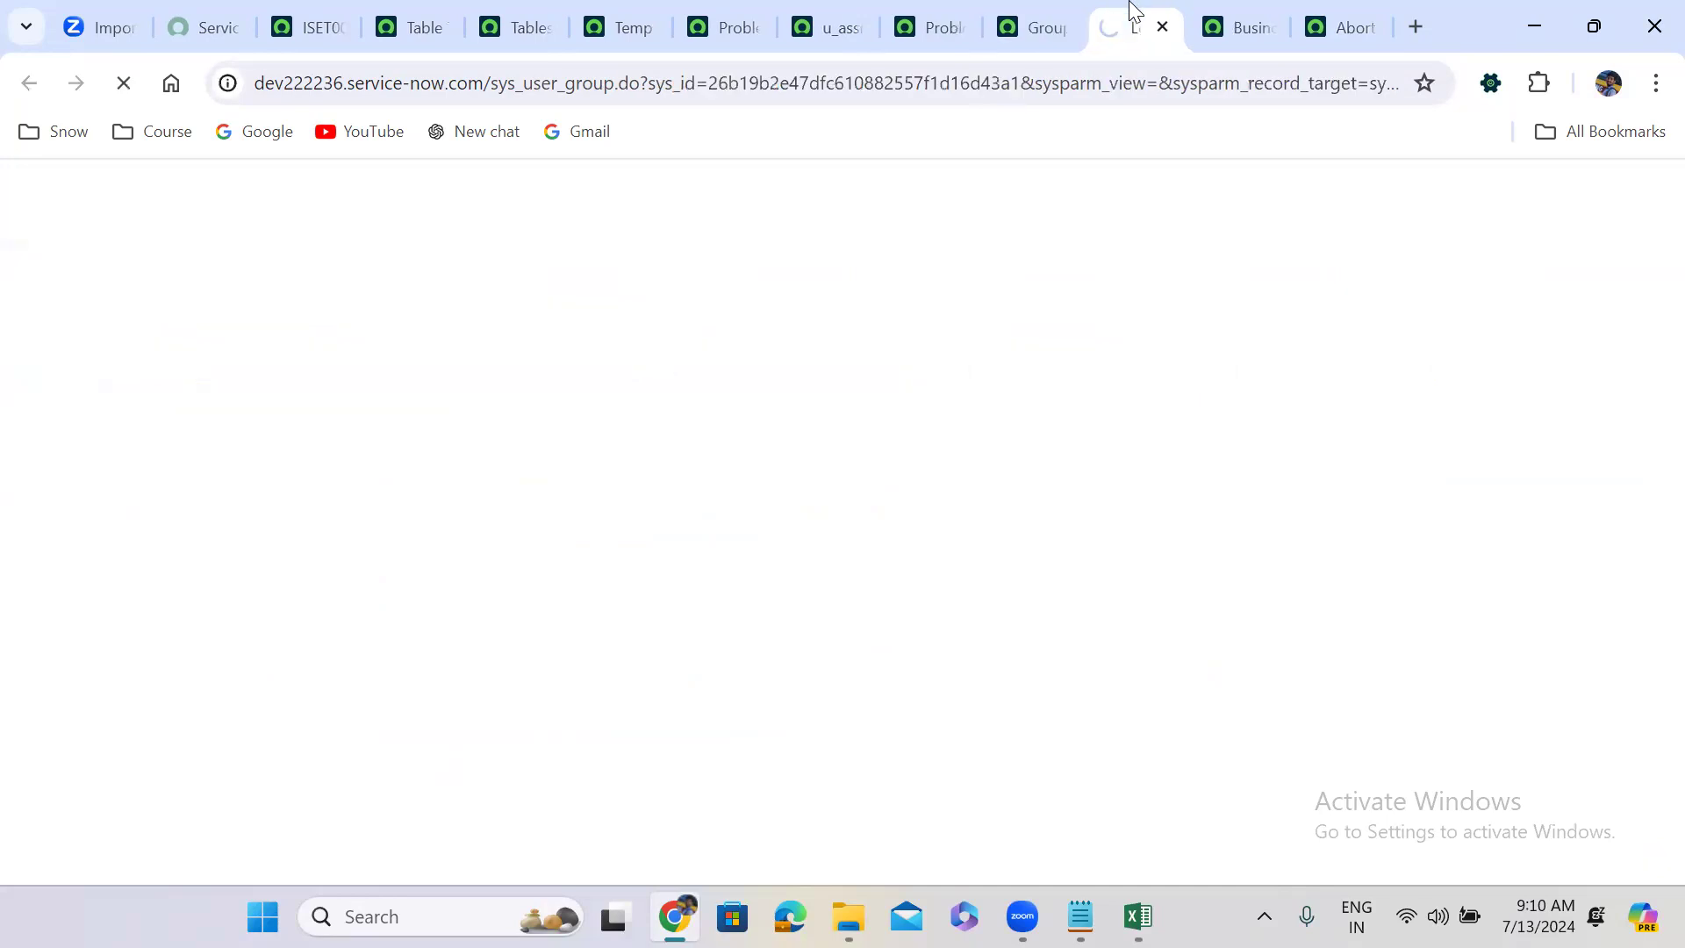
# Add one user to ABC Group's members and save the membership.
pyautogui.click(179, 598)
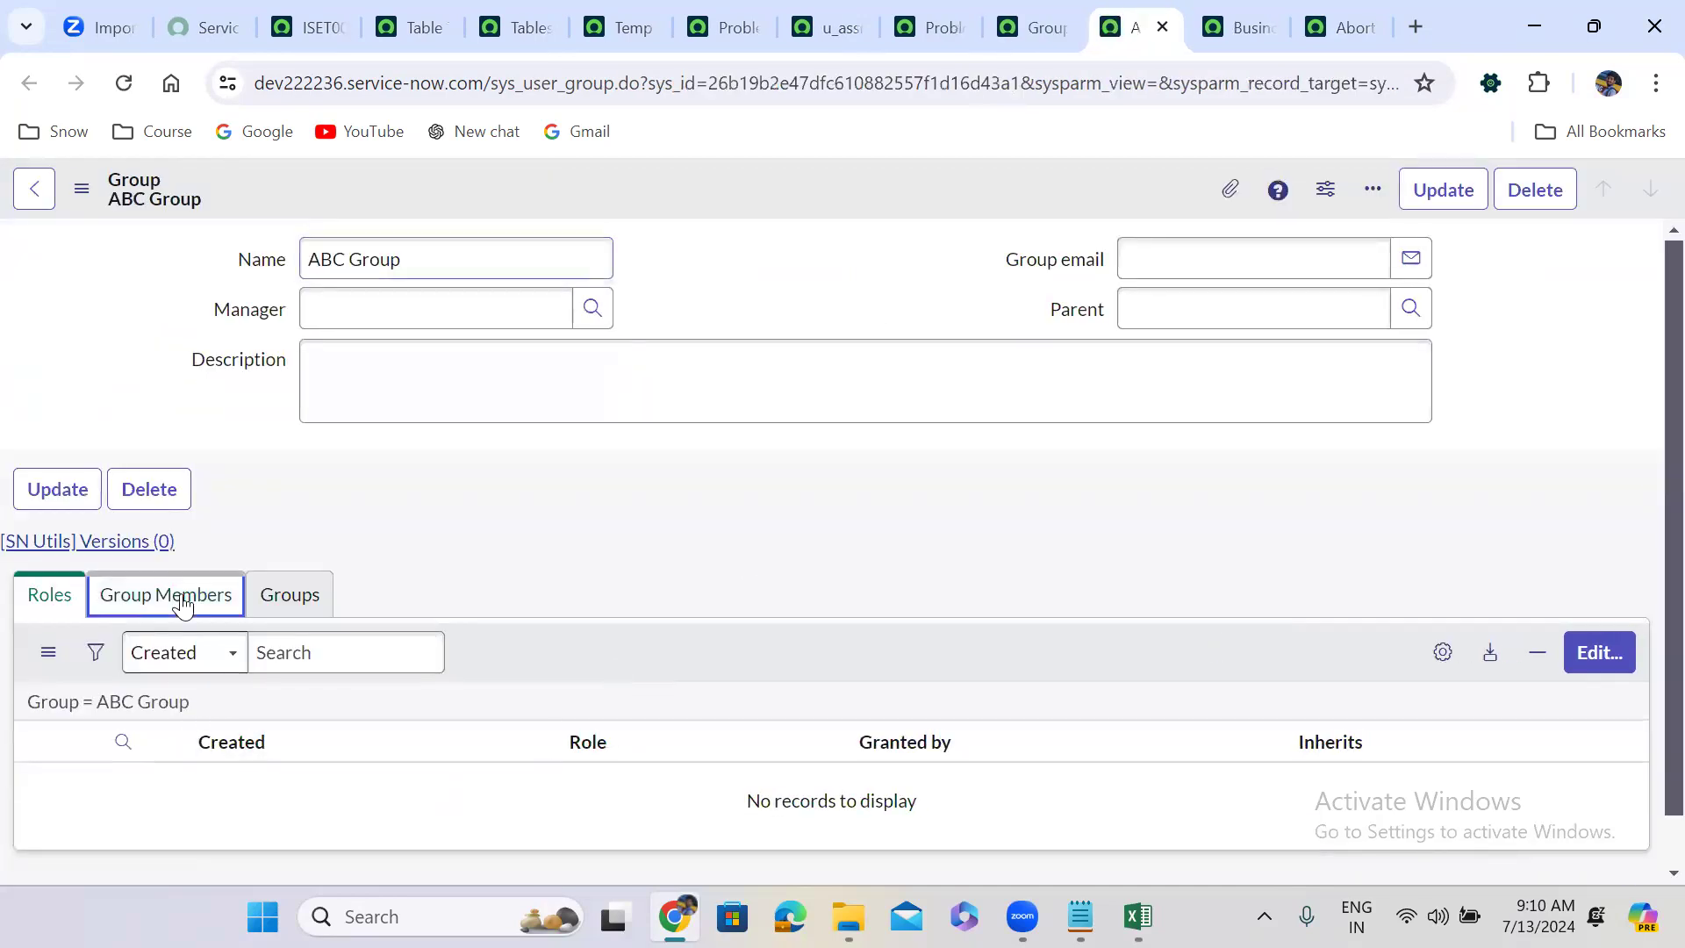
pyautogui.click(1591, 663)
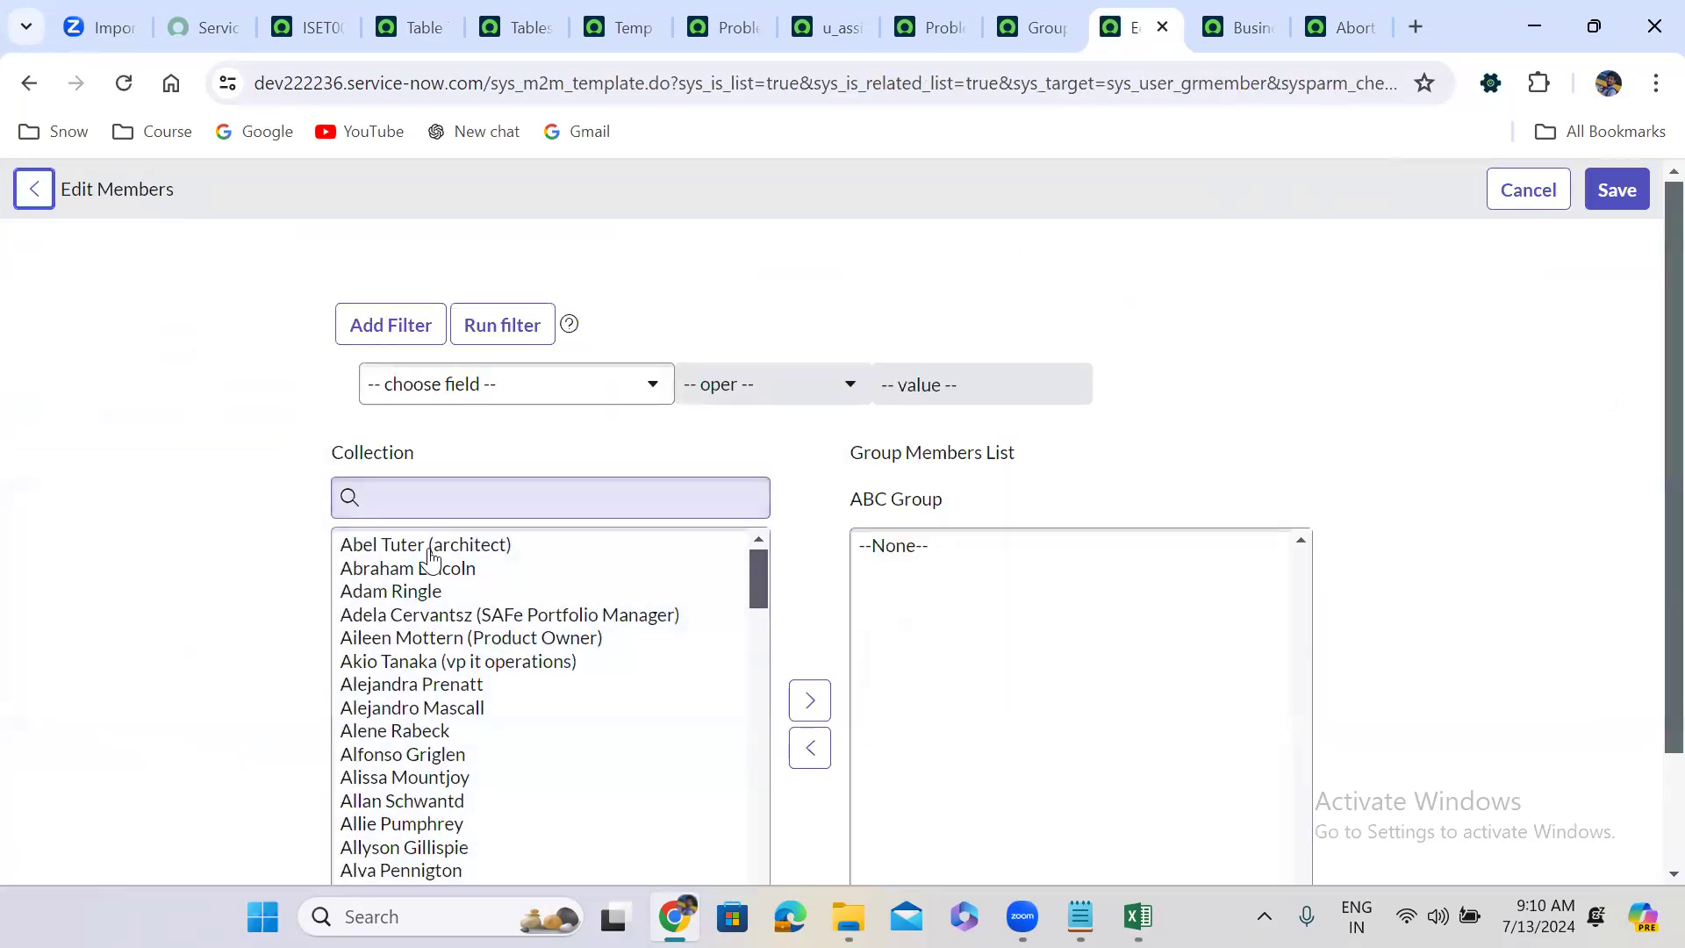
pyautogui.click(430, 571)
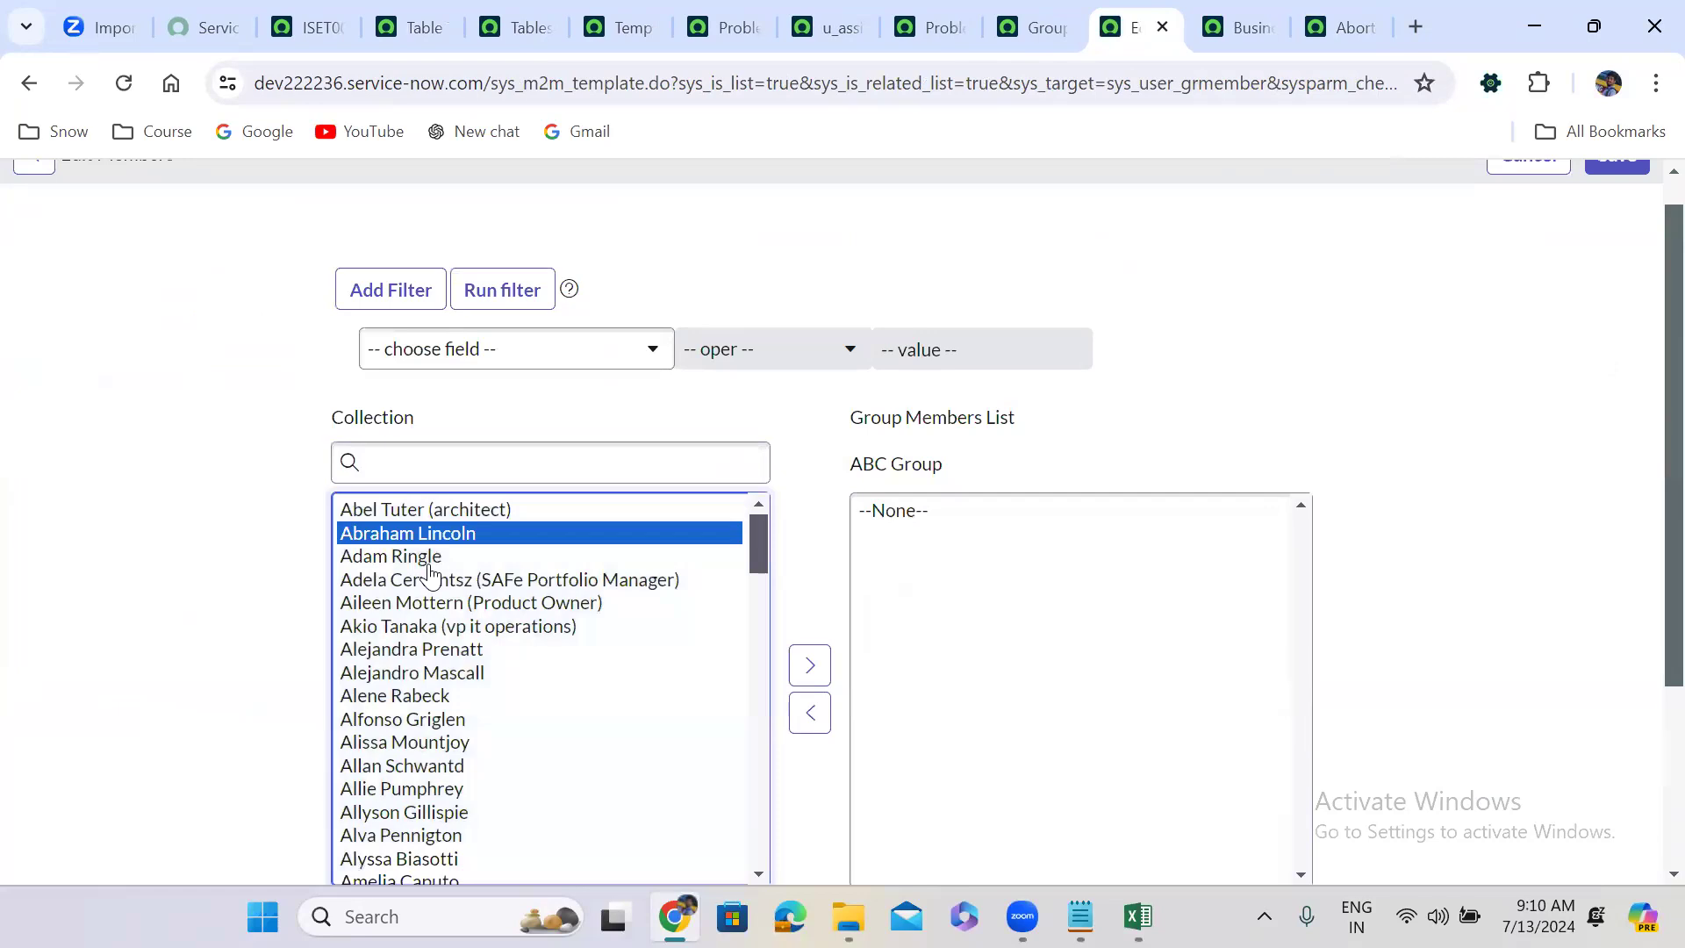
pyautogui.click(798, 667)
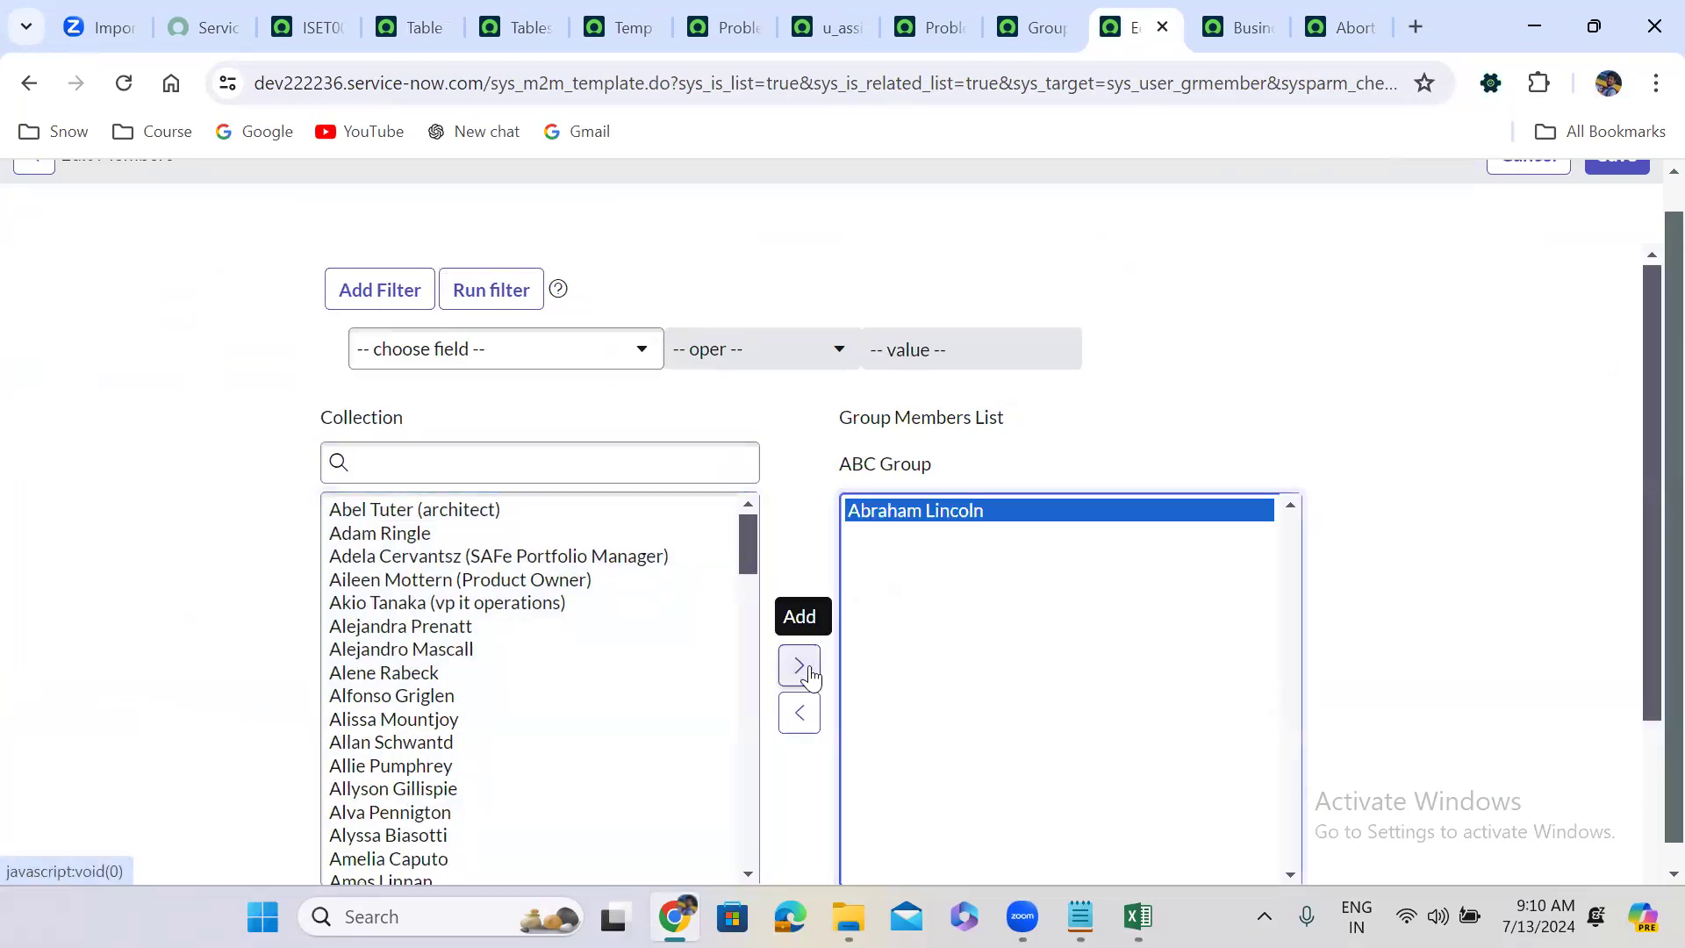
pyautogui.click(1601, 167)
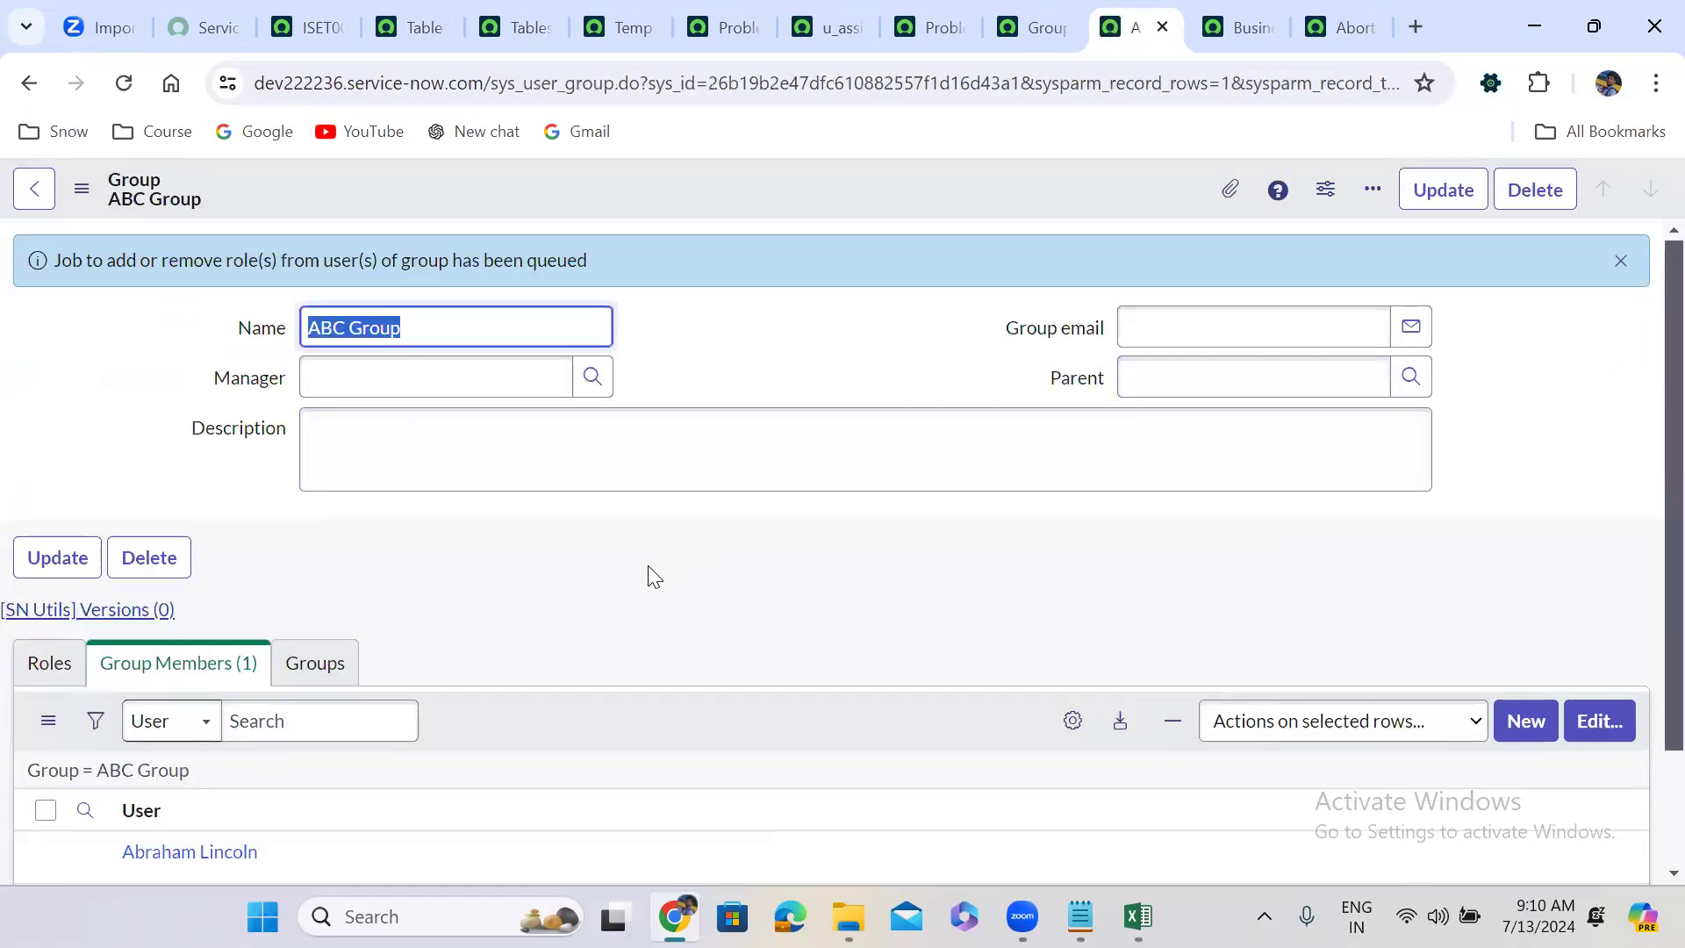
pyautogui.scroll(-1, 650, 572)
pyautogui.scroll(-1, 648, 576)
pyautogui.moveTo(302, 711); pyautogui.dragTo(117, 709)
pyautogui.hotkey('ctrl', 'c')
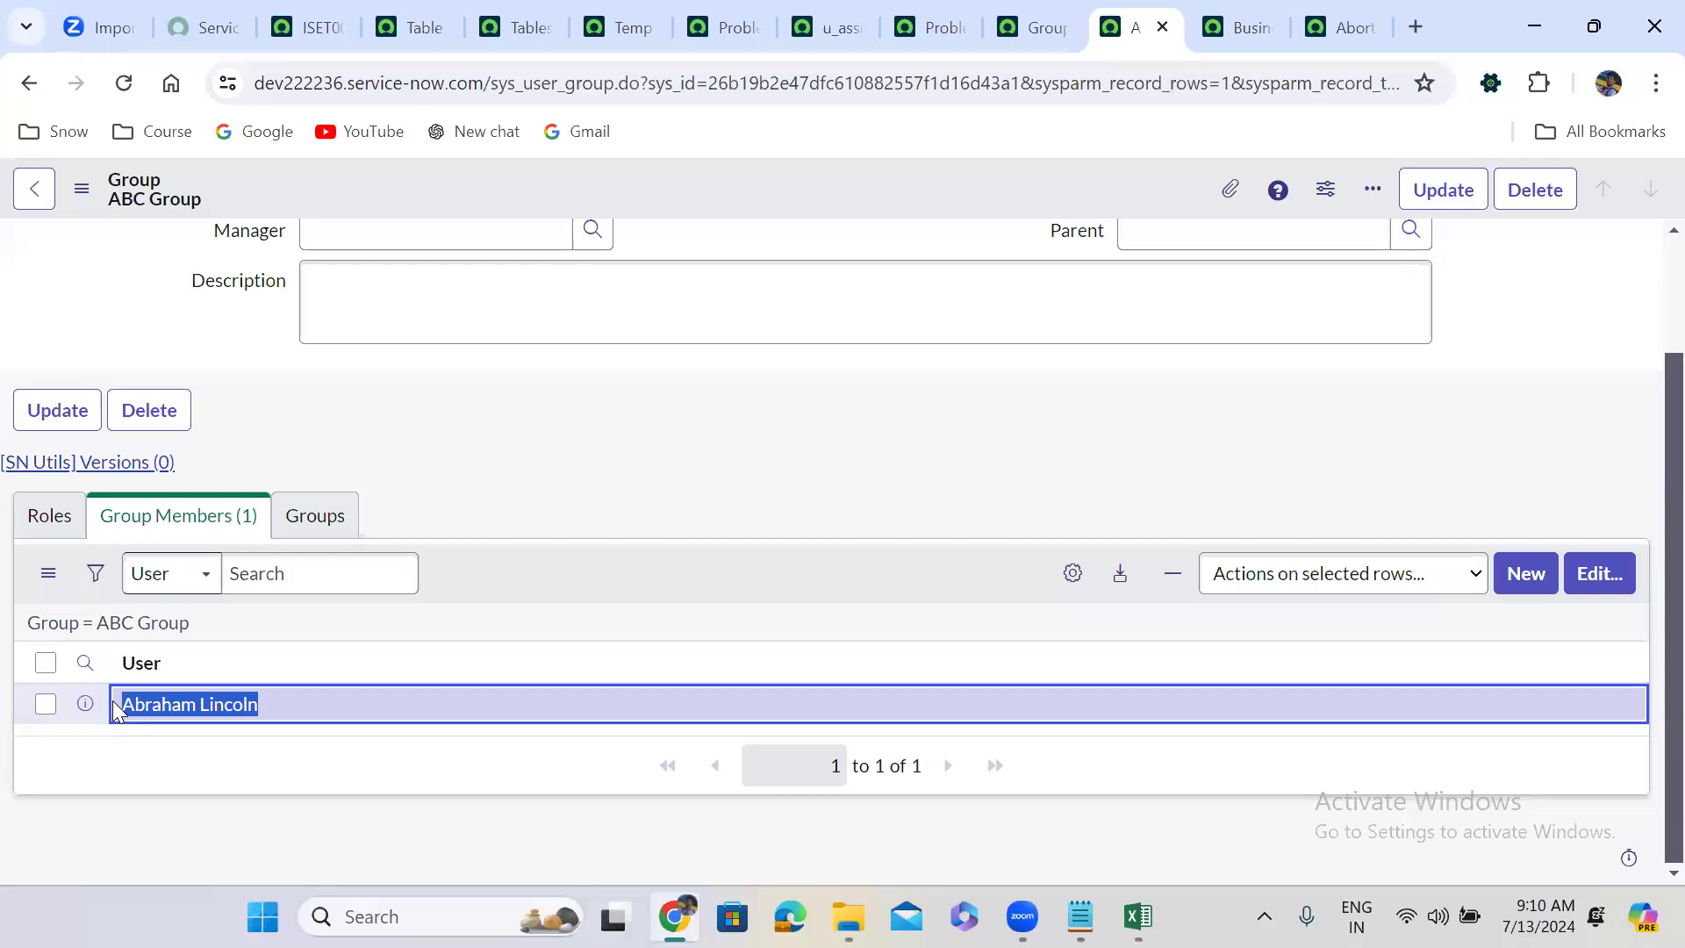
pyautogui.click(1137, 916)
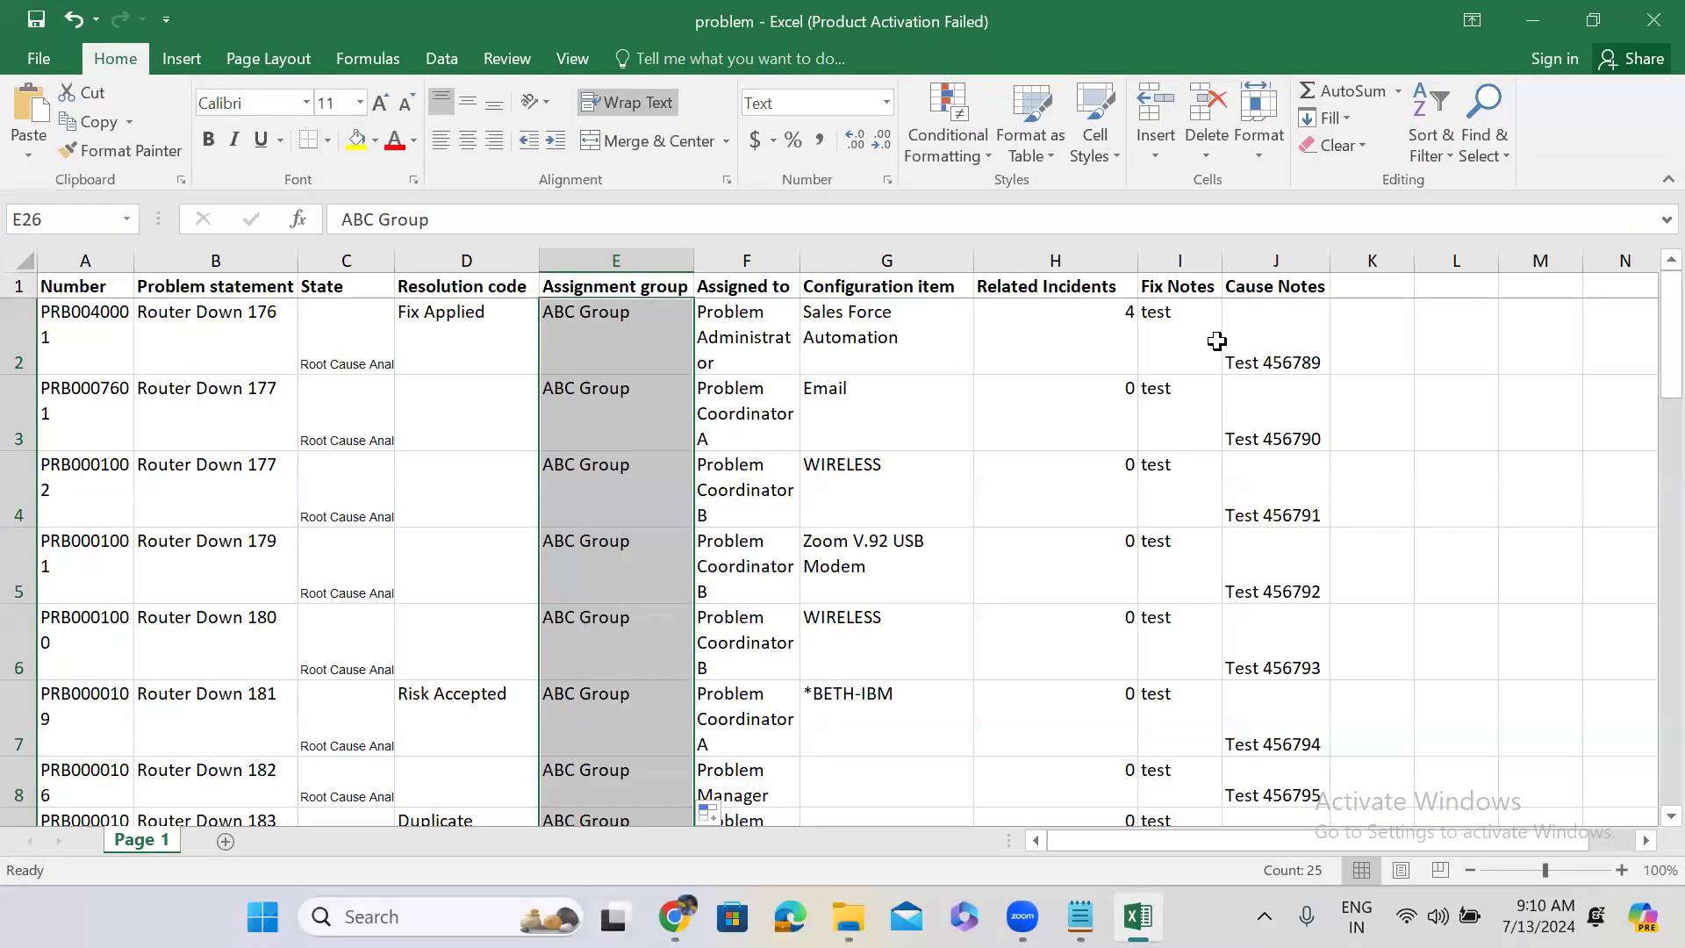
# Fill the Assigned to column with ABC Group's new member through row 26, then return to ISET0010020.
pyautogui.click(742, 338)
pyautogui.hotkey('ctrl', 'v')
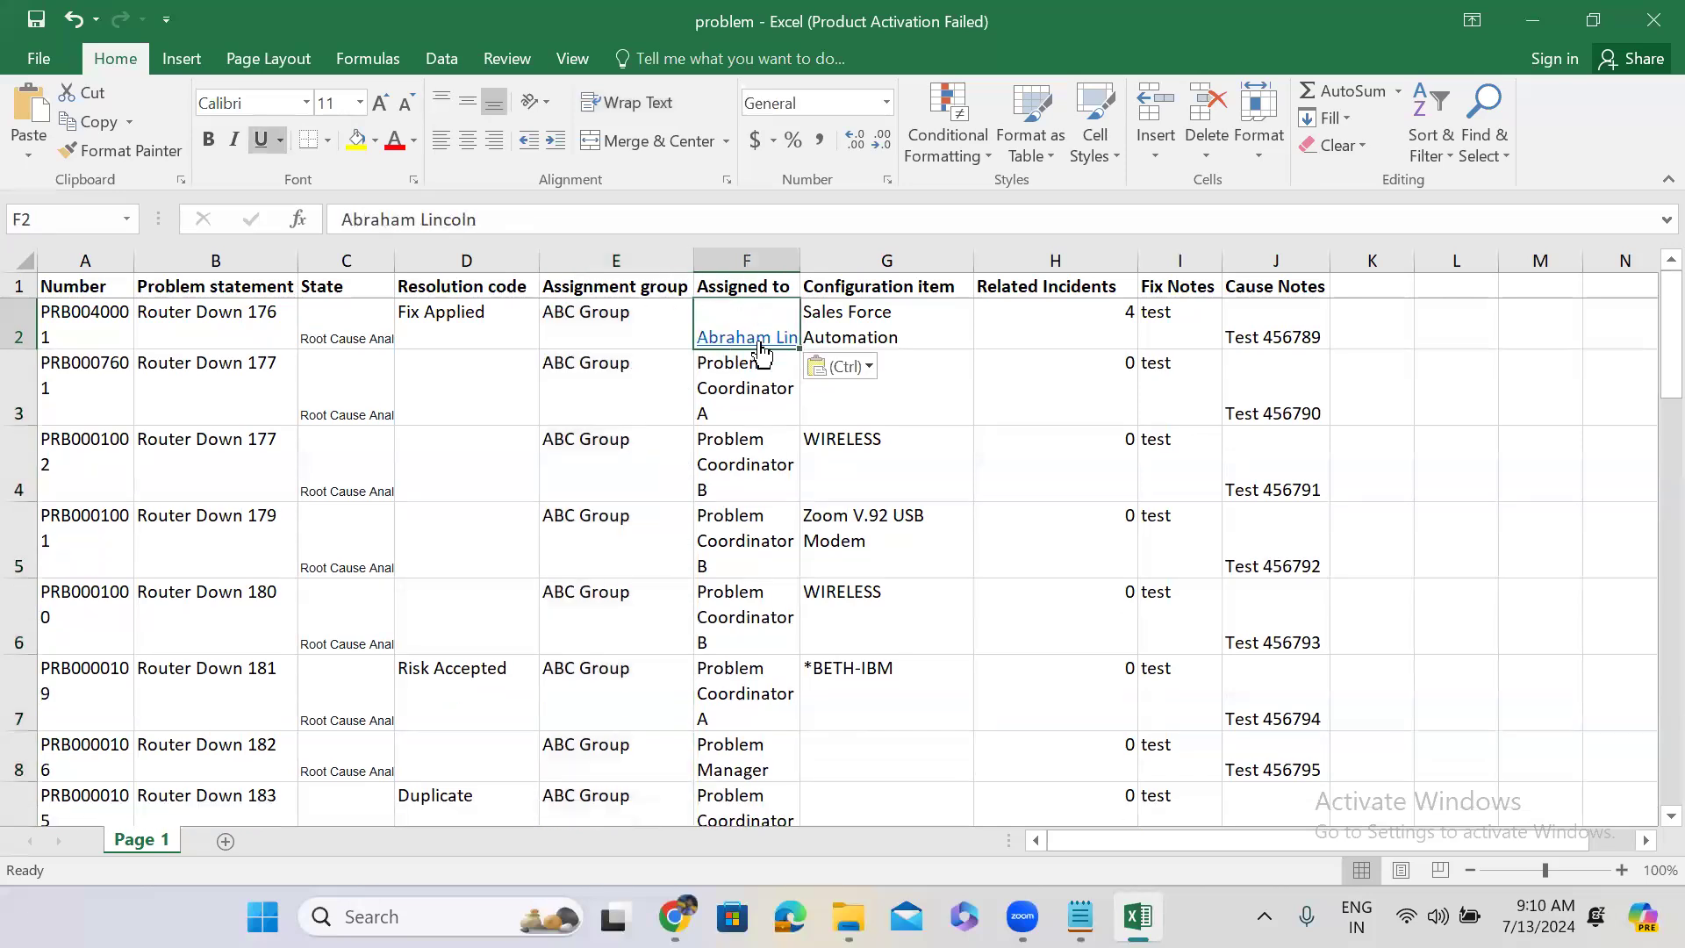
pyautogui.moveTo(799, 349); pyautogui.dragTo(795, 757)
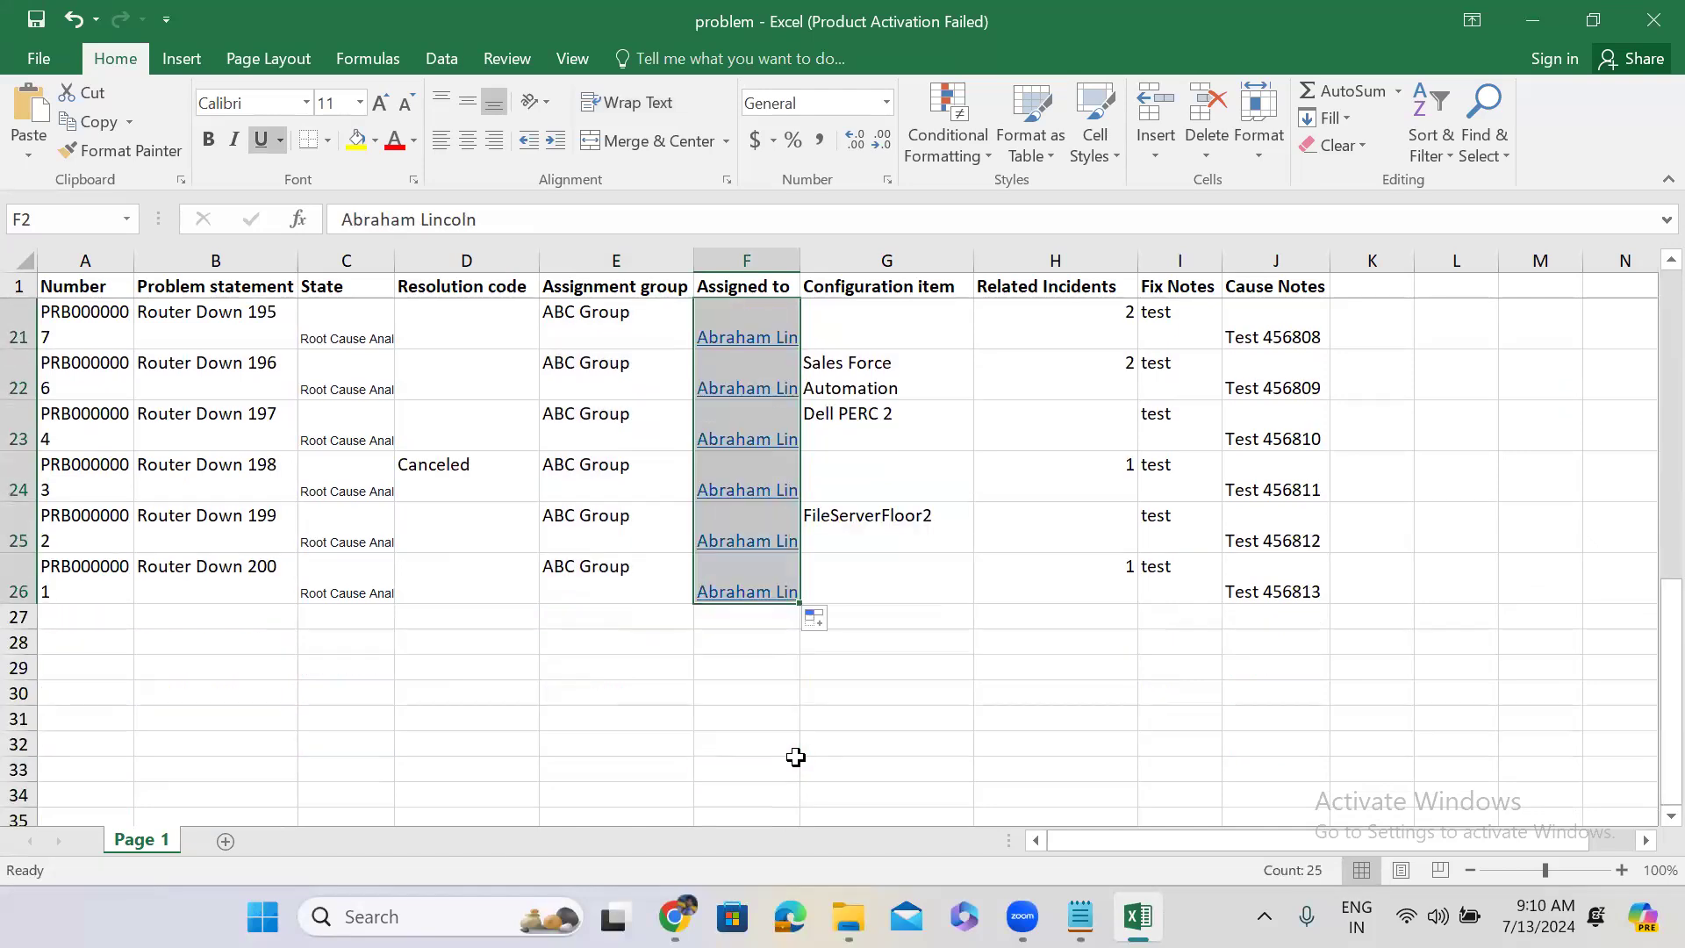
pyautogui.click(1528, 22)
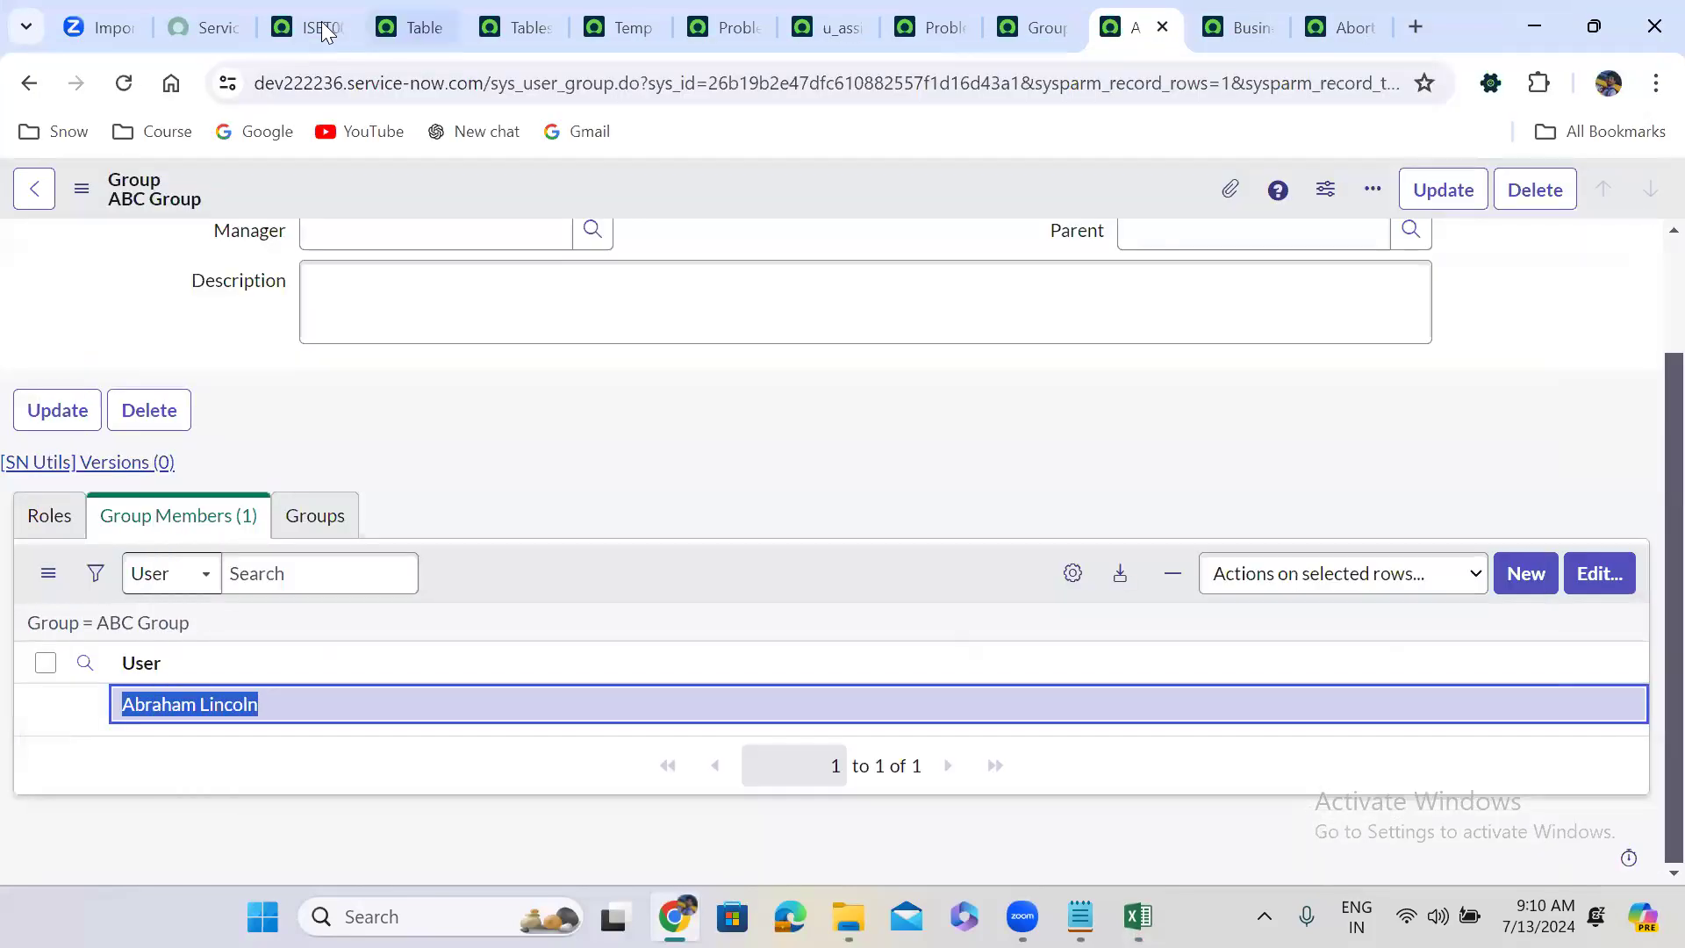
pyautogui.click(321, 27)
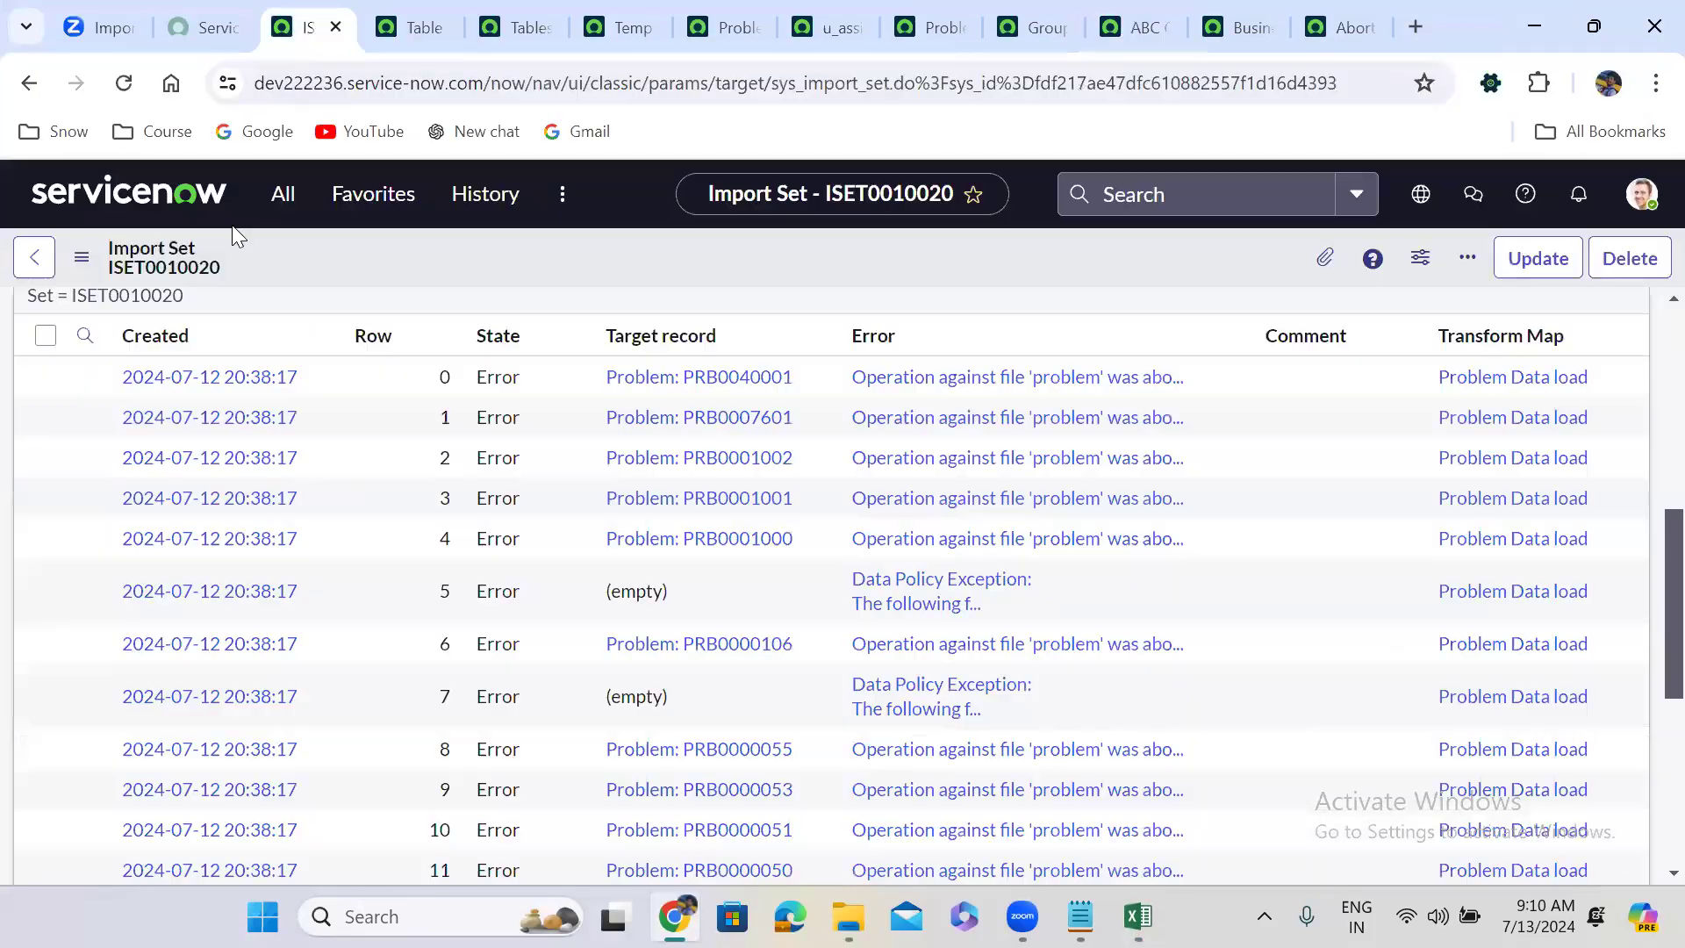
# Open Load Data and choose problem.xlsx as the file to import.
pyautogui.click(295, 193)
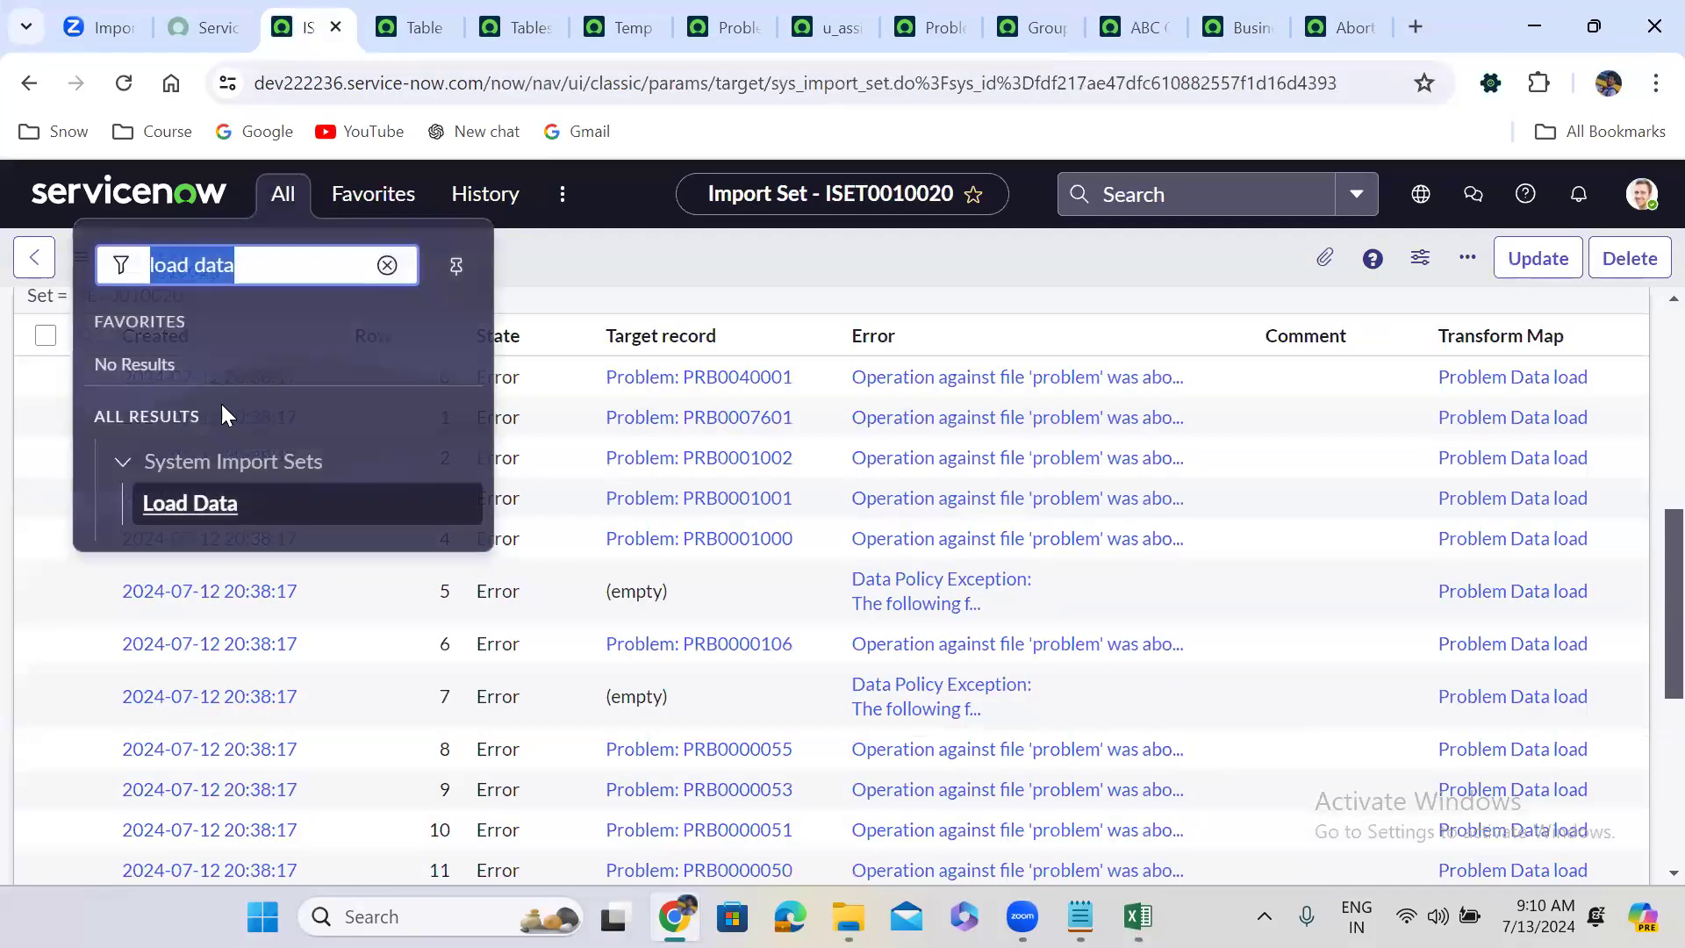
pyautogui.click(192, 508)
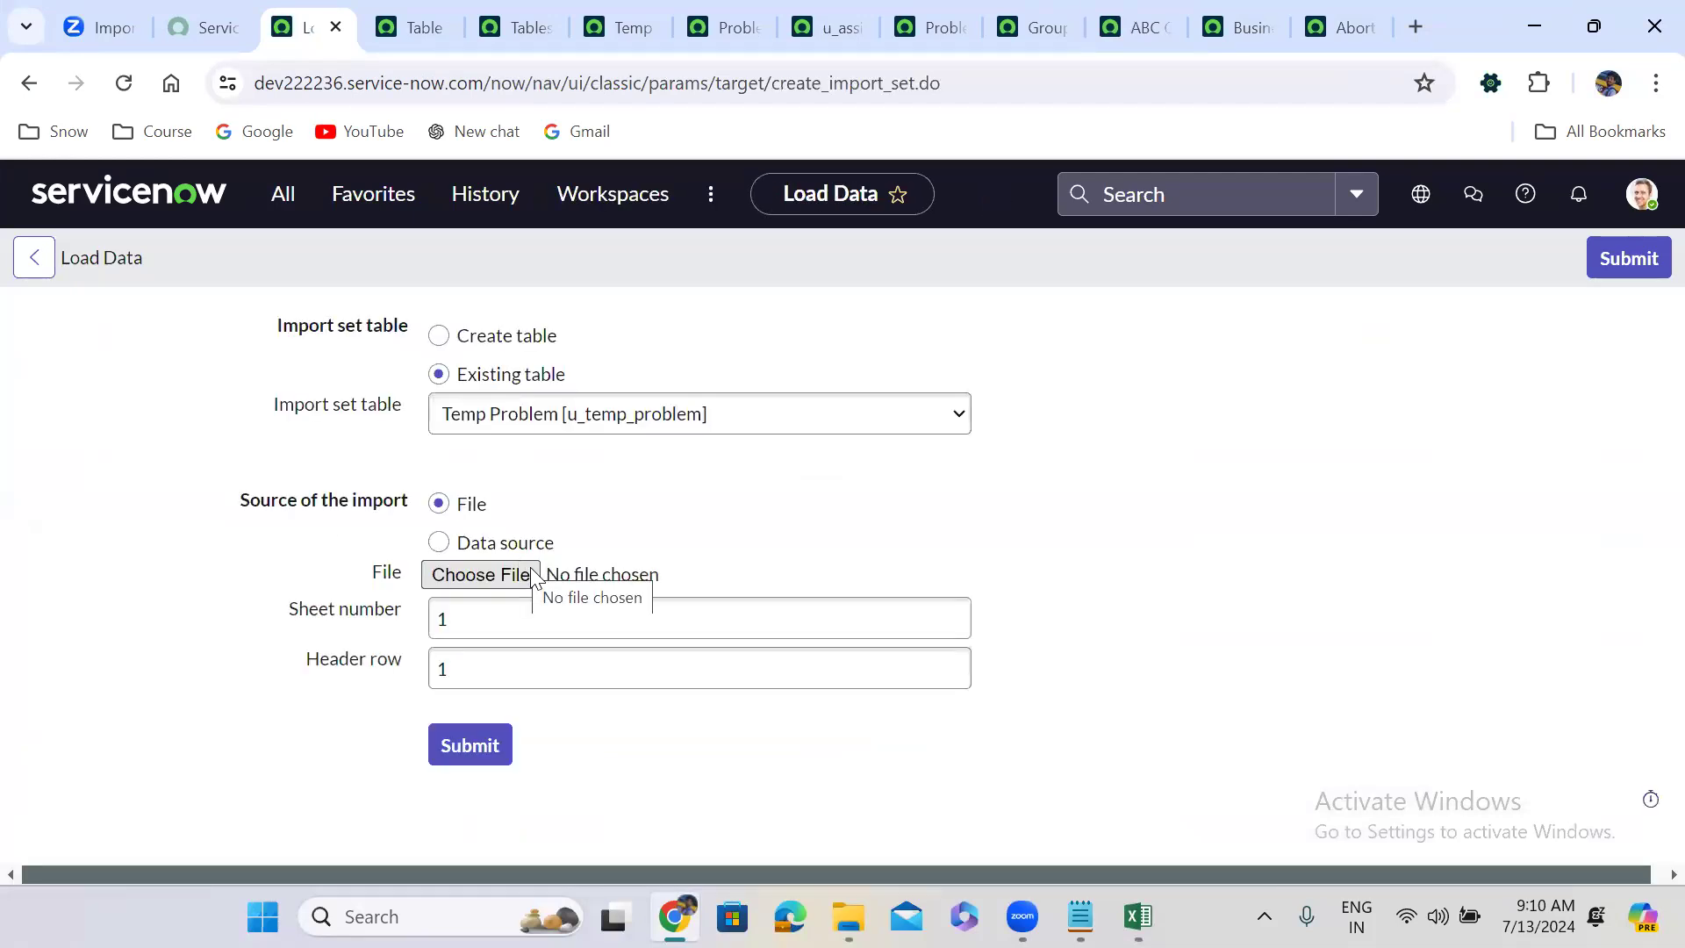
pyautogui.click(488, 583)
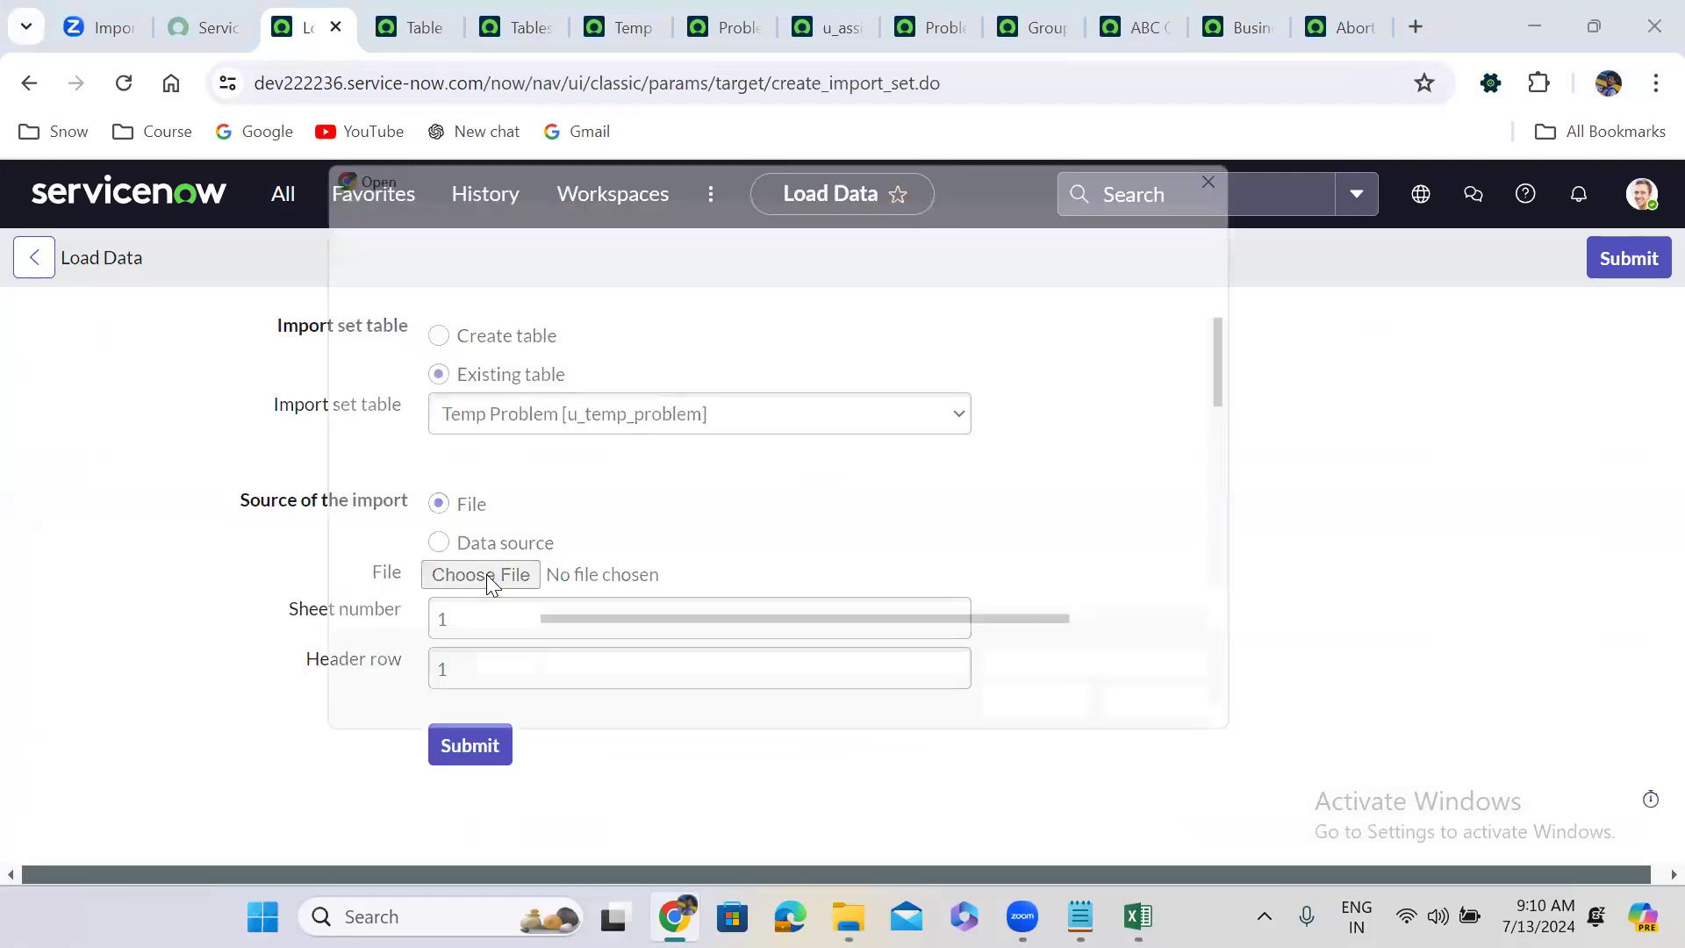
pyautogui.click(1261, 461)
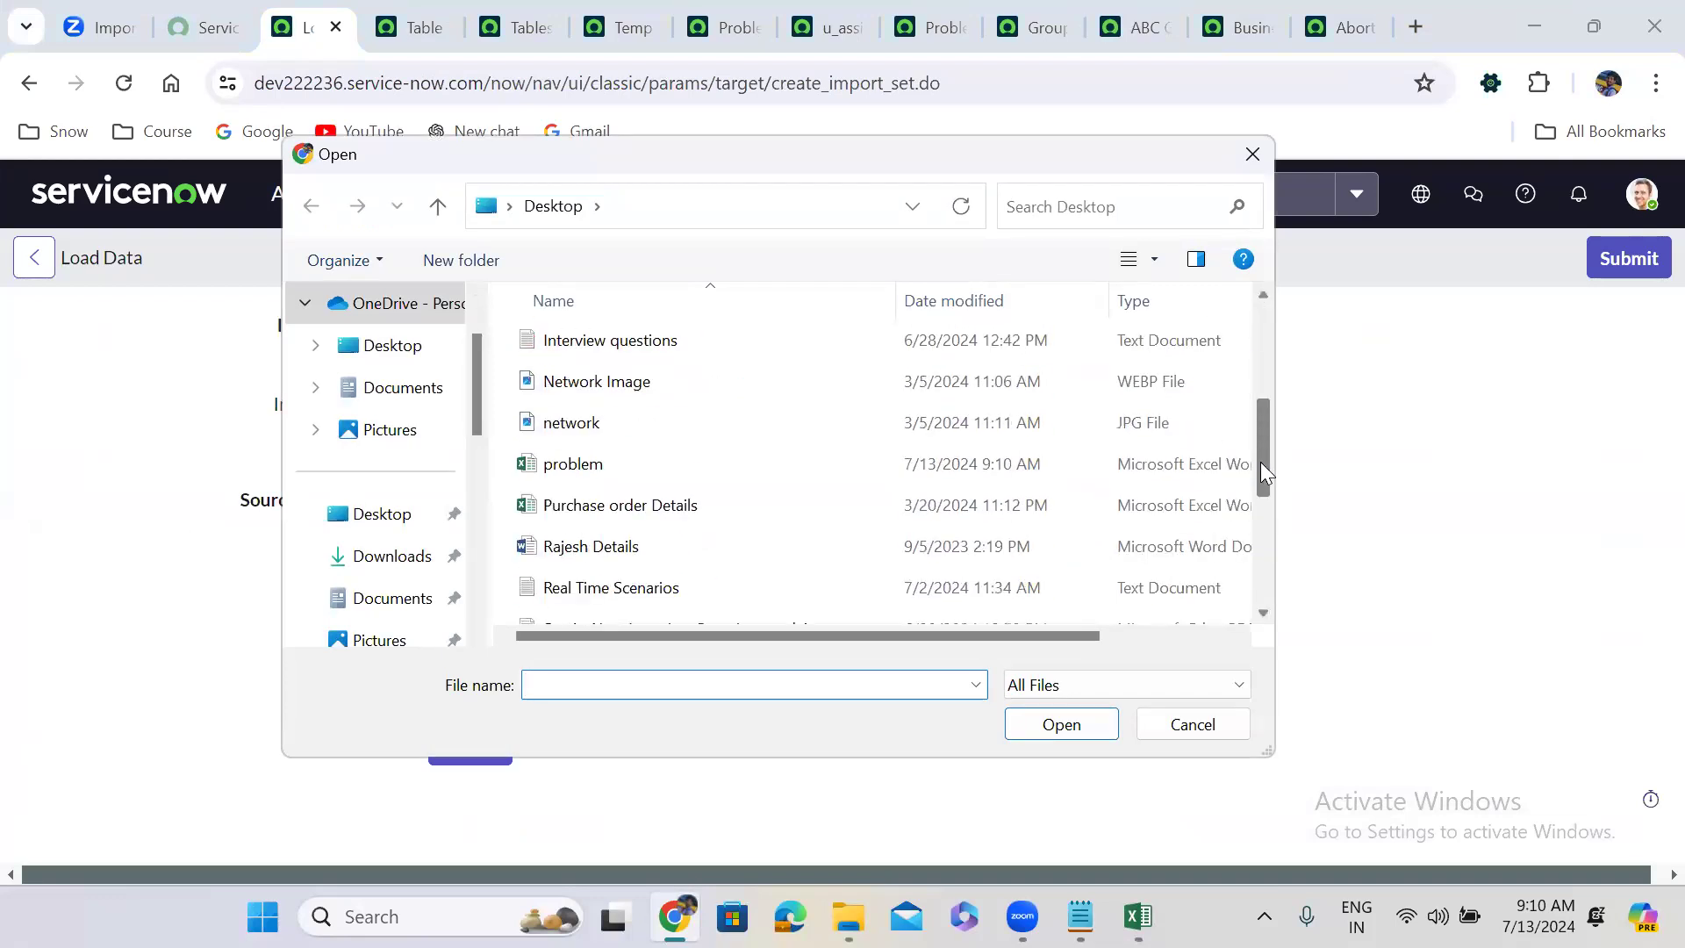
pyautogui.click(614, 465)
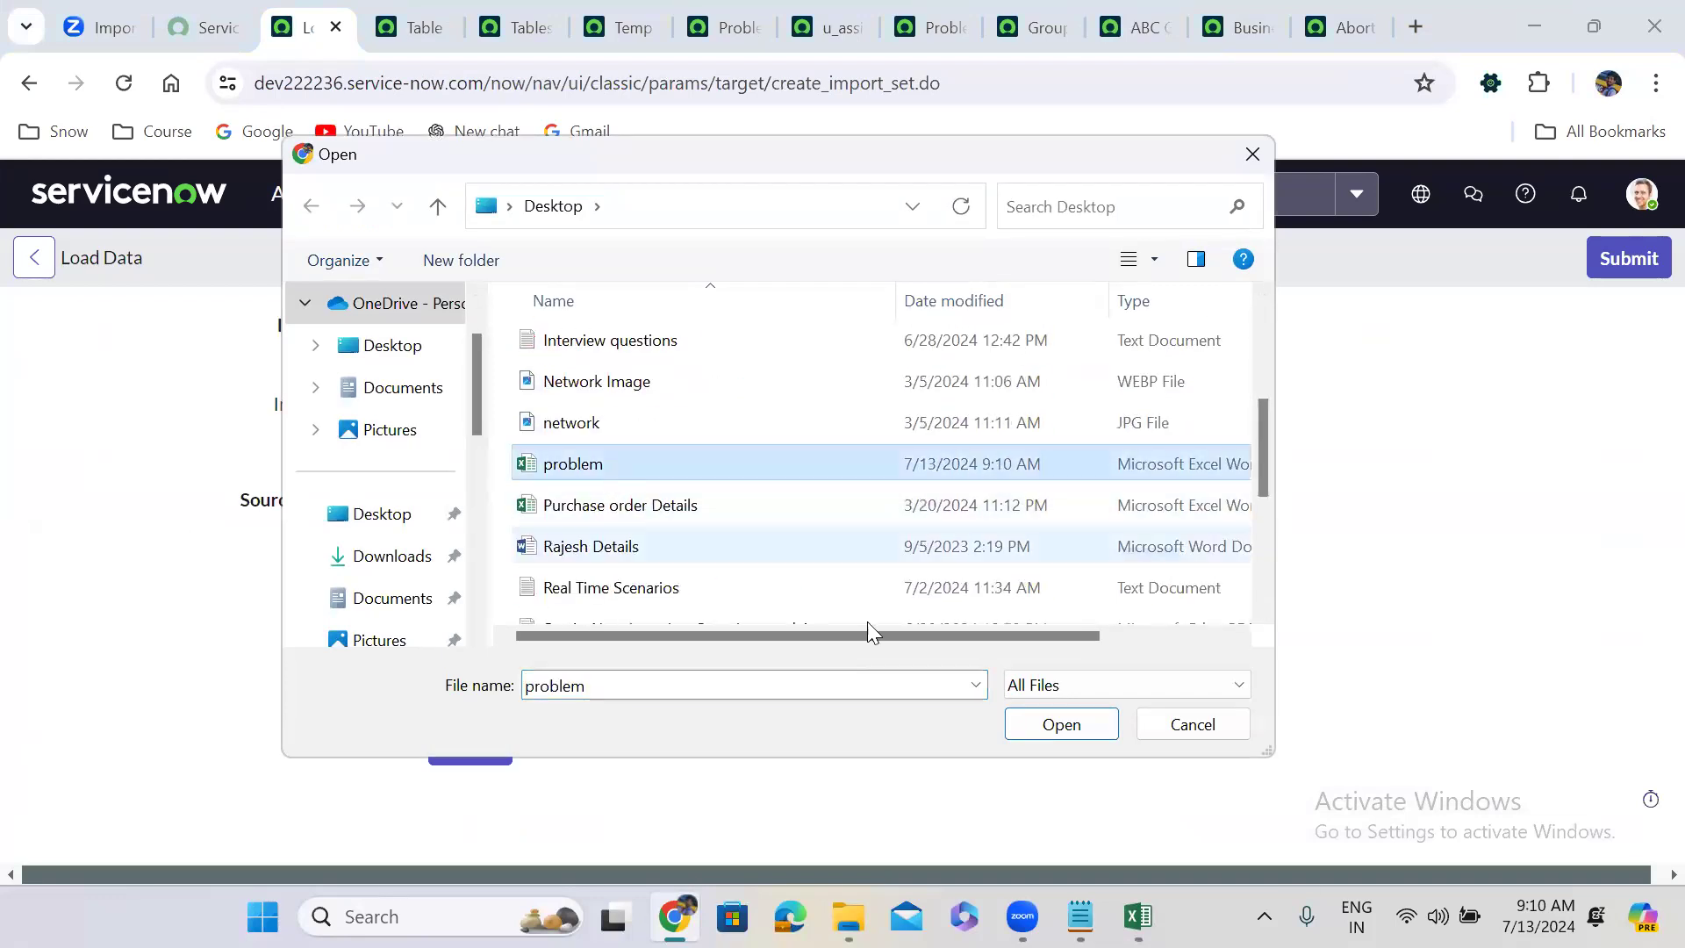
pyautogui.click(1081, 729)
# Submit it as import set ISET0010021 and run the Problem Data load transform.
pyautogui.click(473, 750)
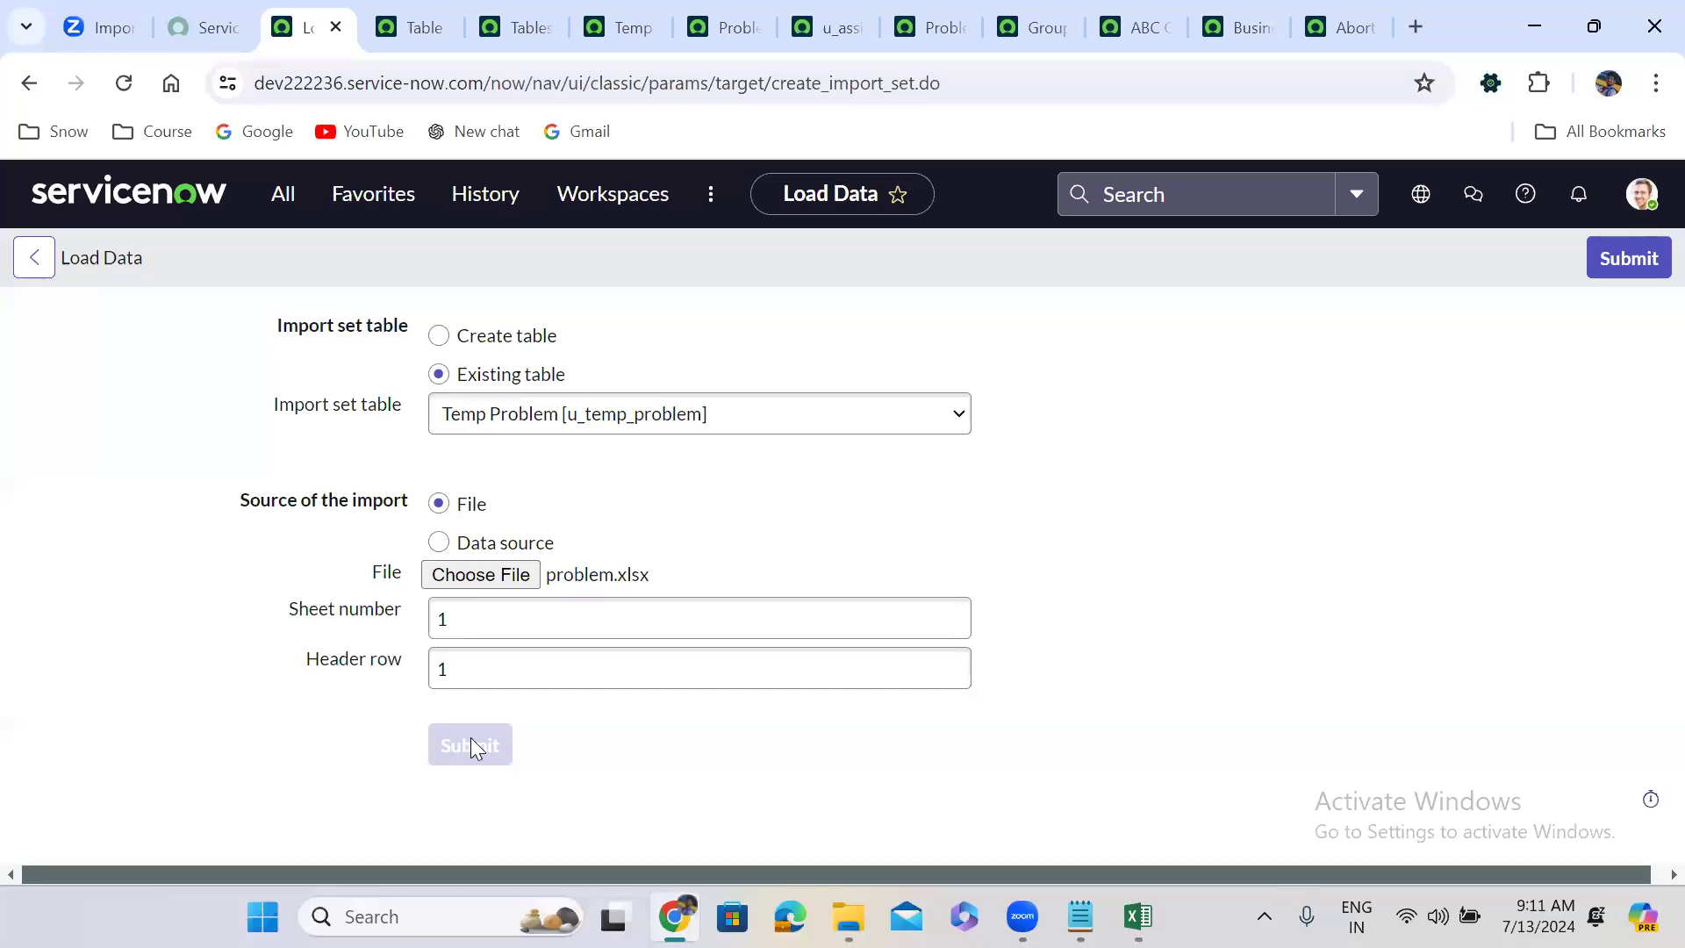
pyautogui.click(50, 668)
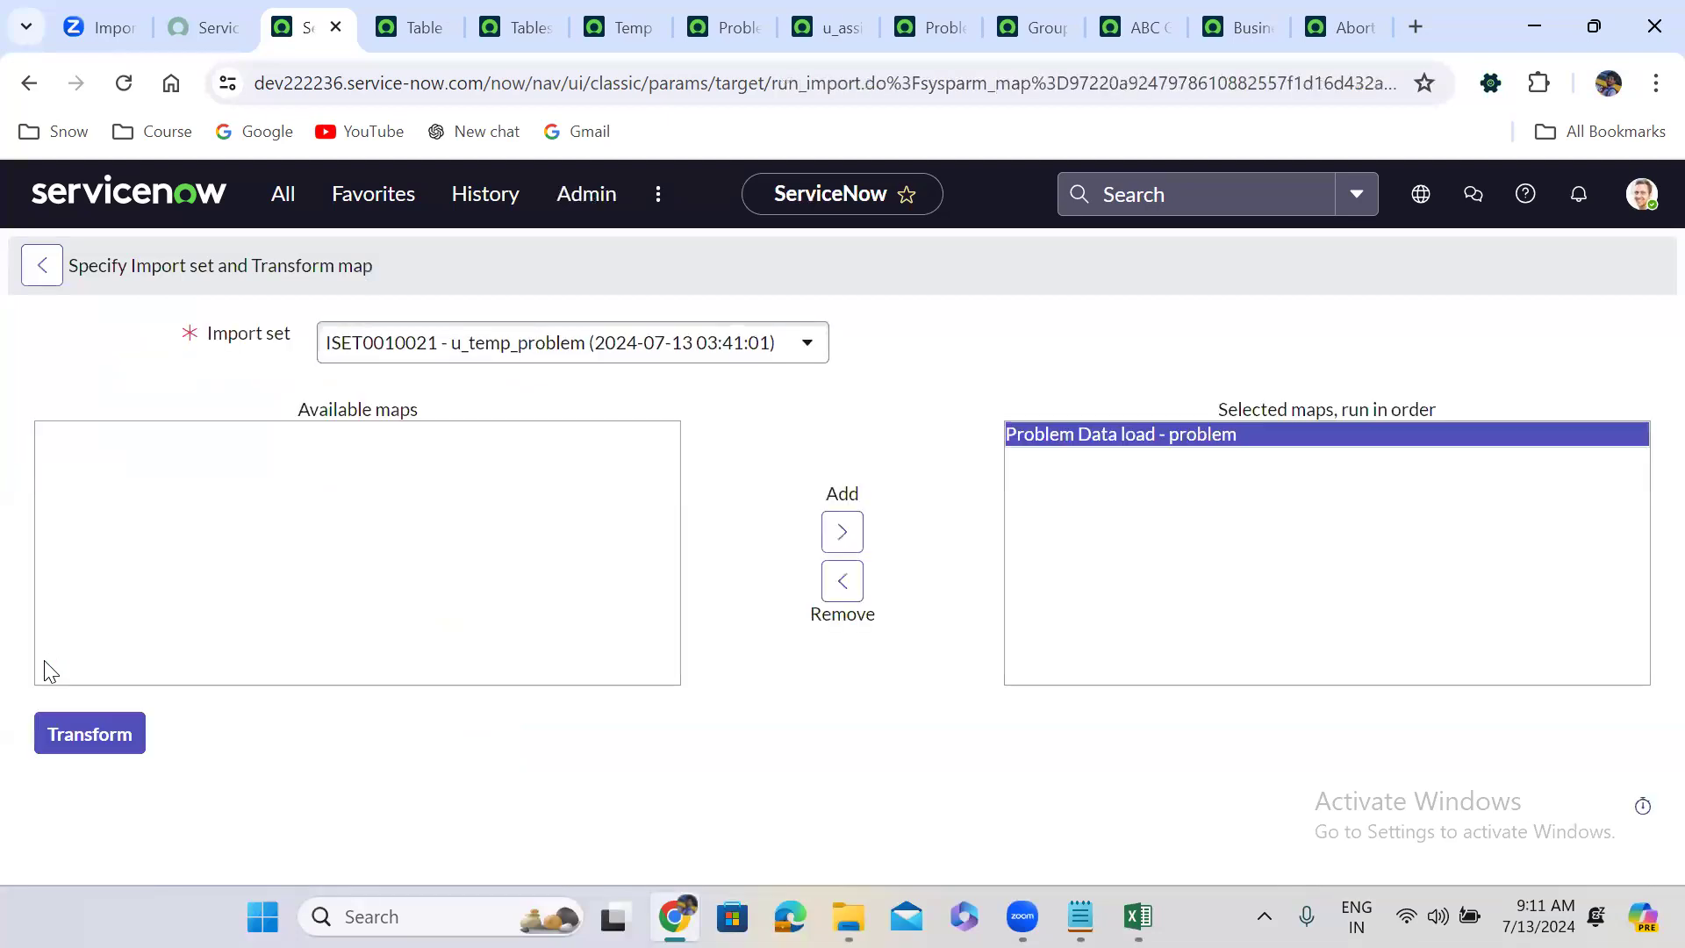
pyautogui.click(108, 737)
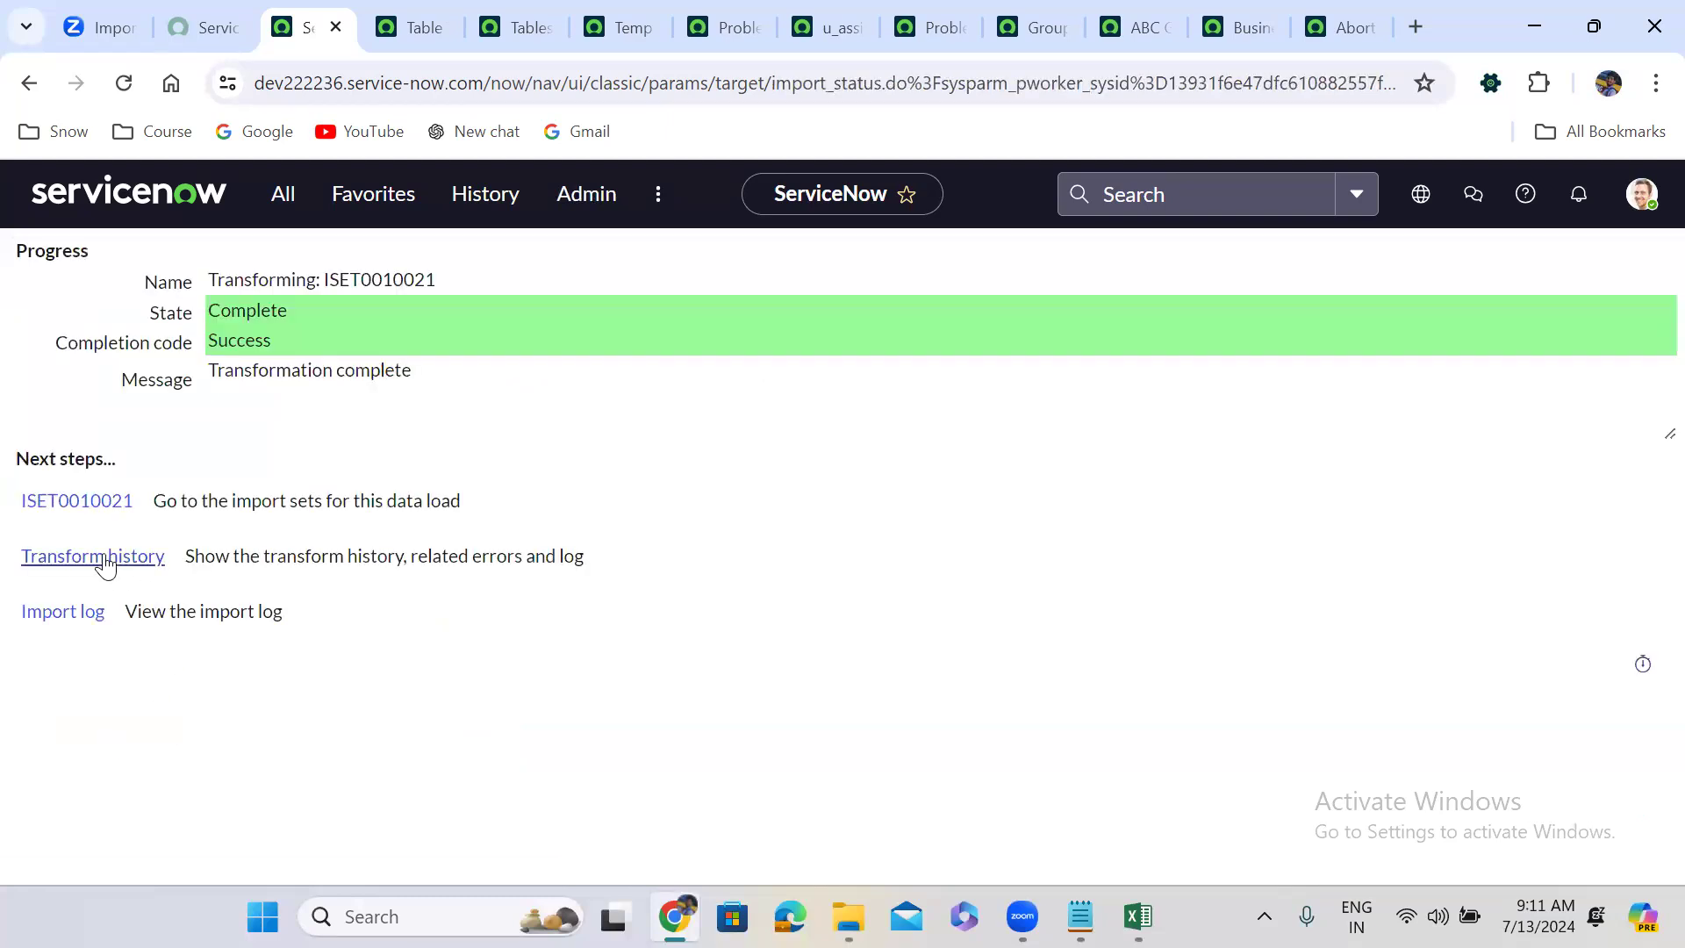
# Open ISET0010021 from the transform history and review its rows, with rows 5 and 7 in Error.
pyautogui.click(103, 558)
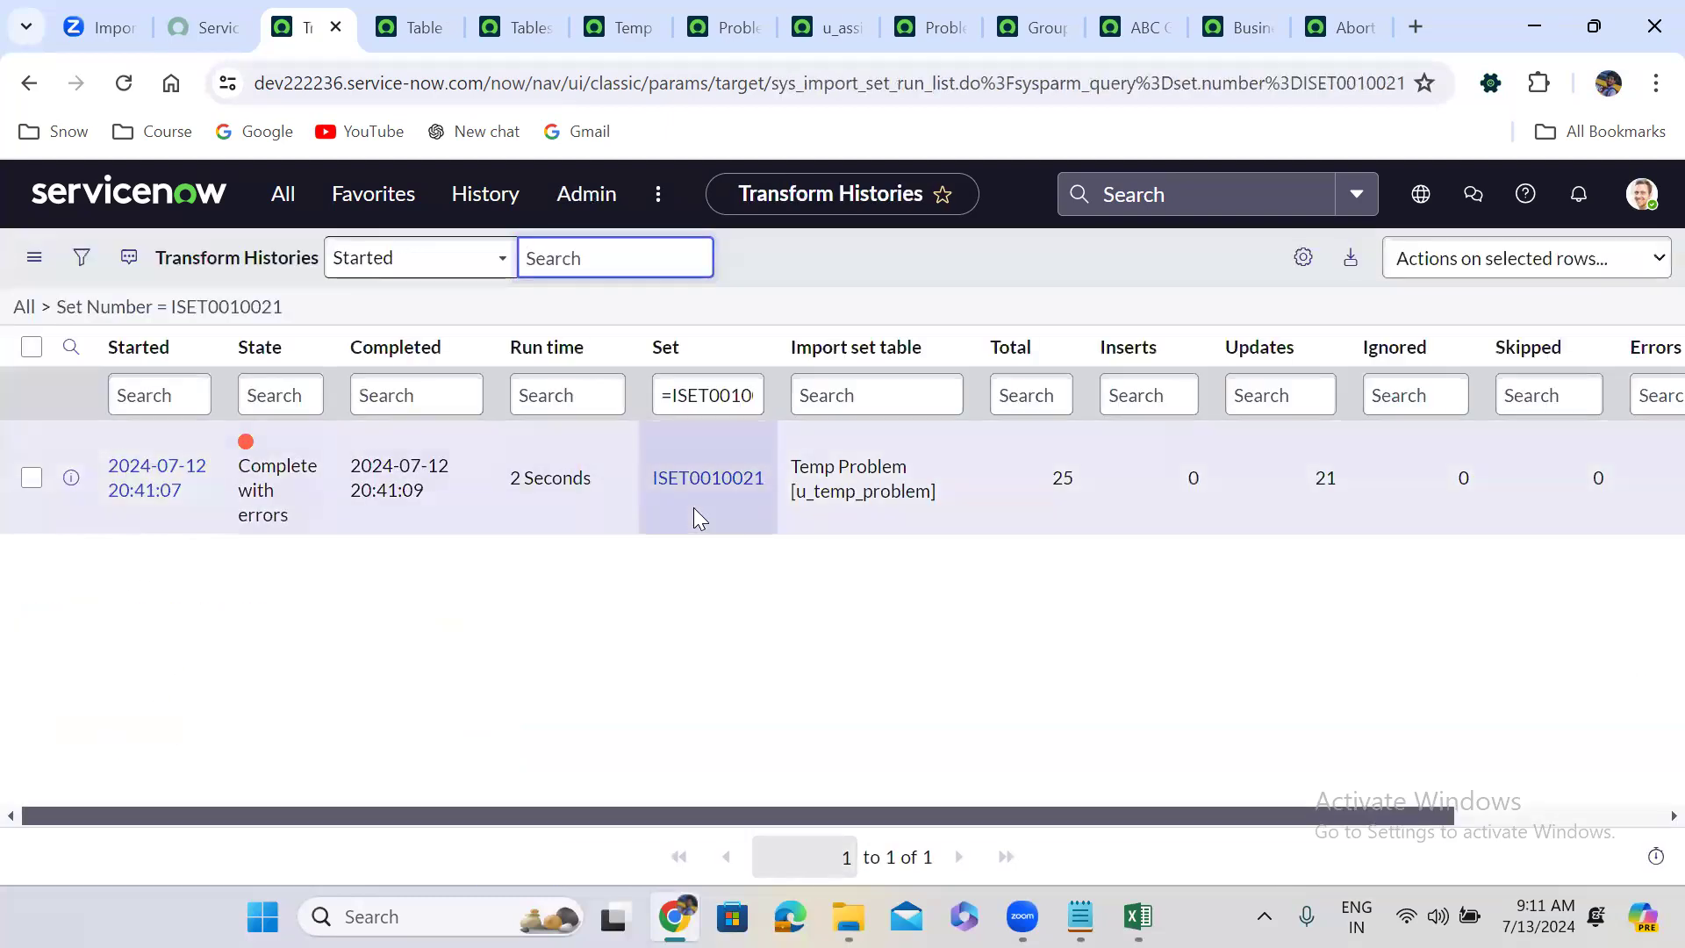
pyautogui.click(709, 479)
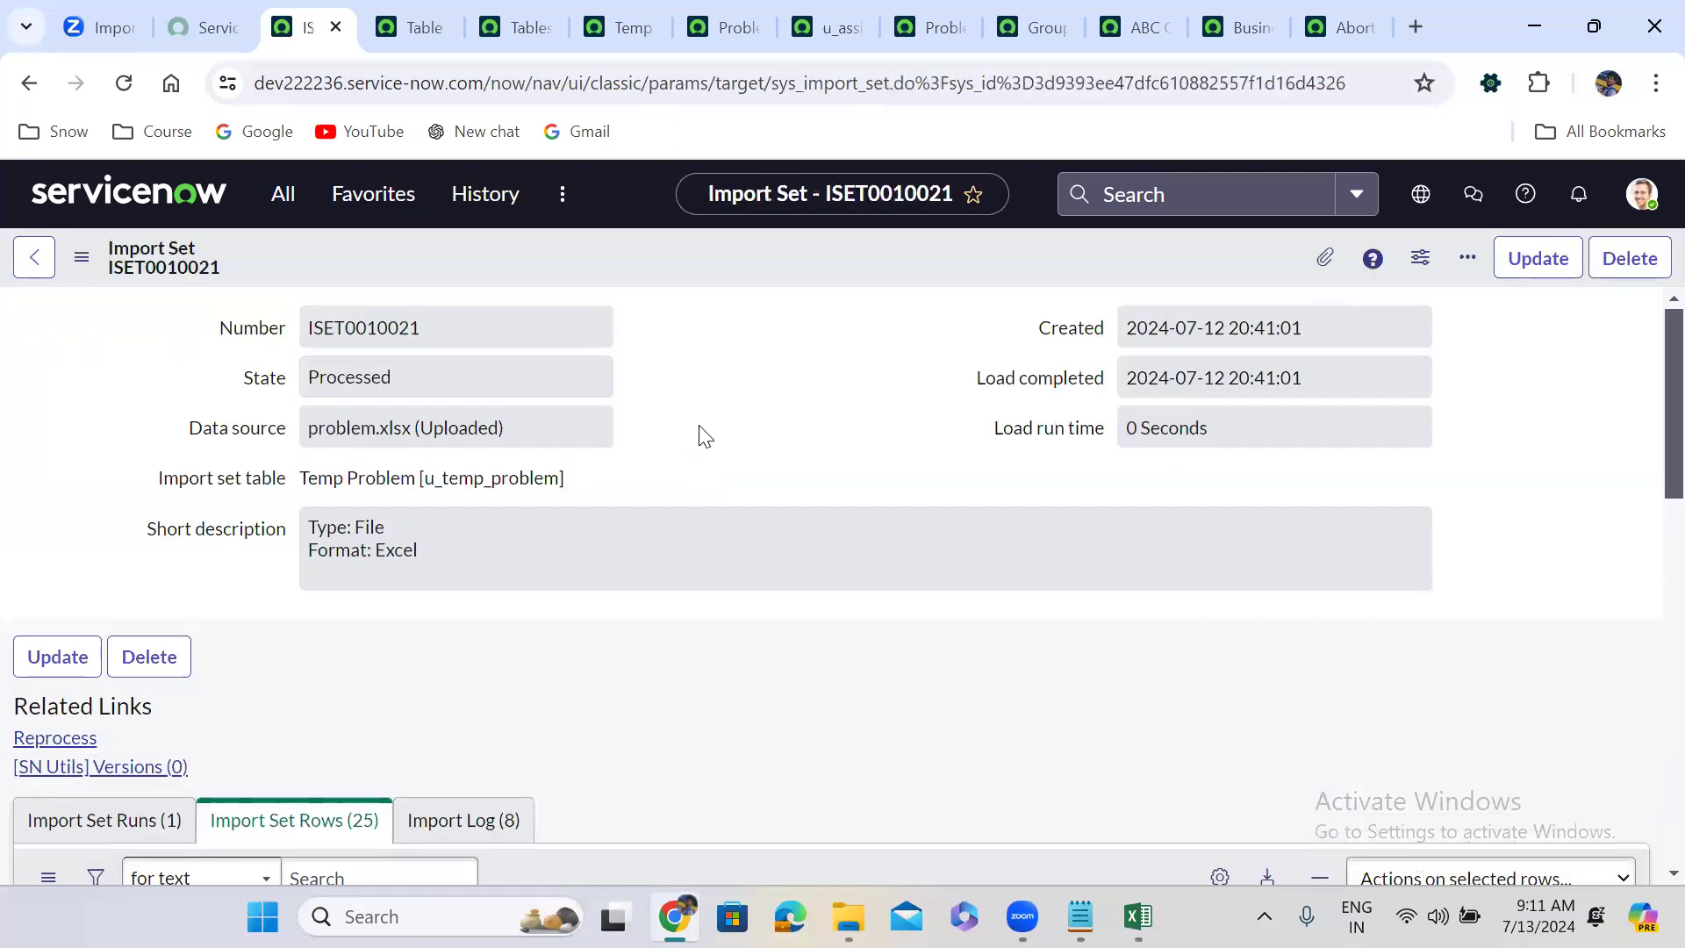
pyautogui.scroll(-6, 706, 436)
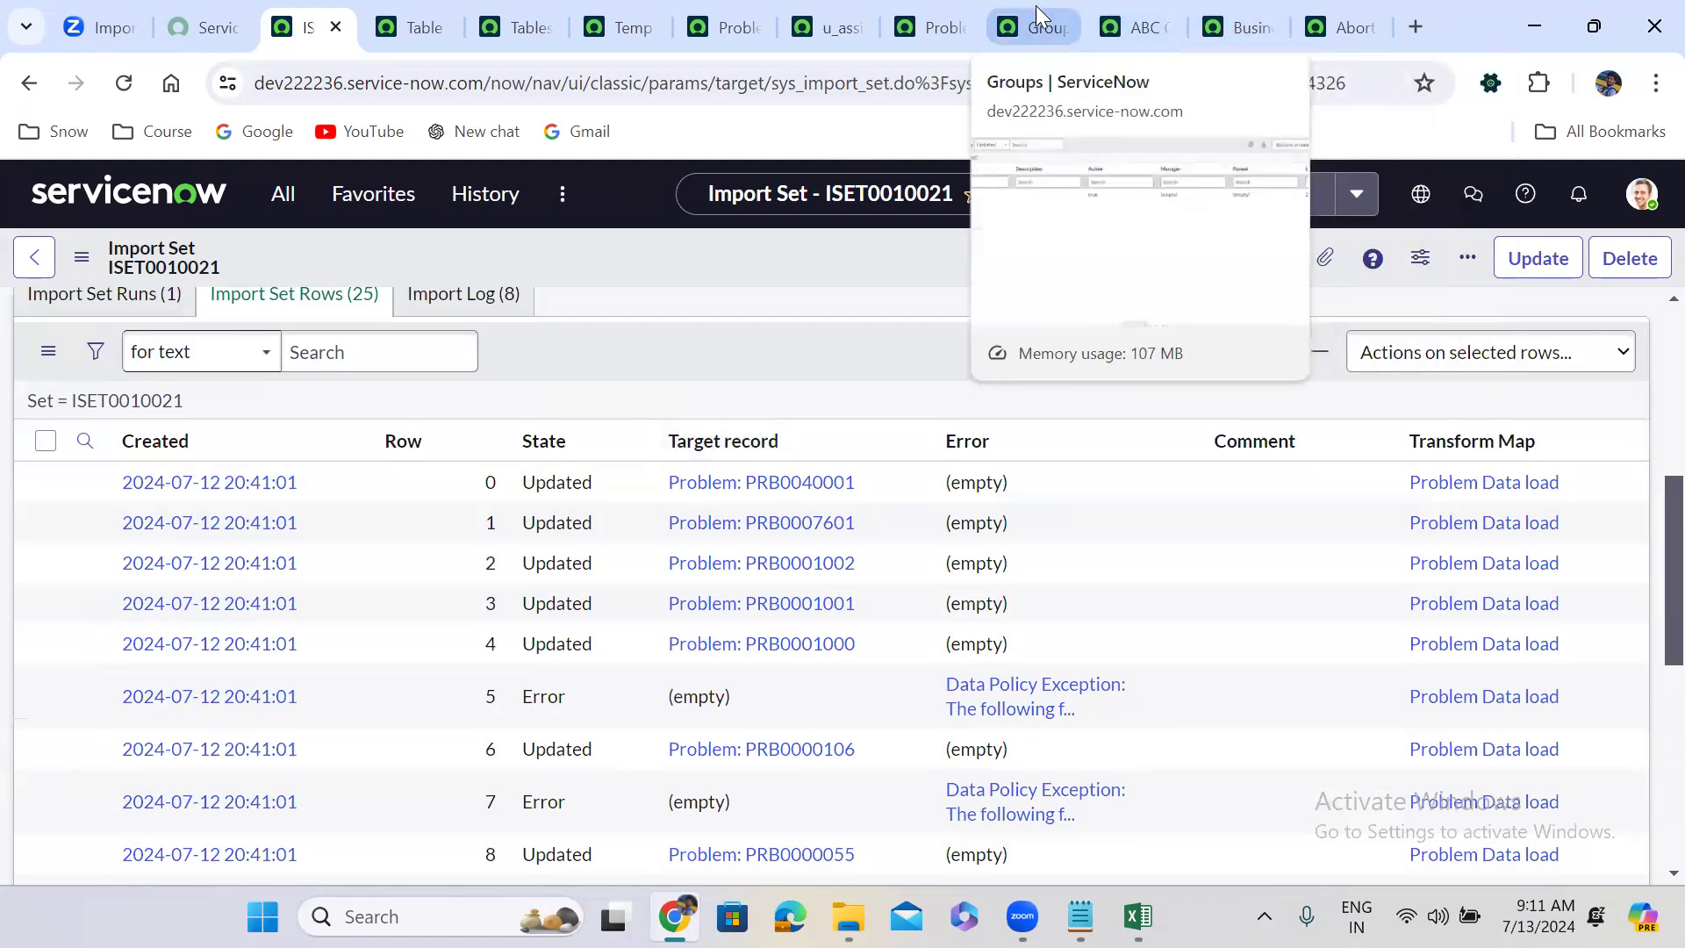
# Refresh the full Problems list to see ABC Group assignments, then return to the u_assignment_group field map.
pyautogui.click(941, 6)
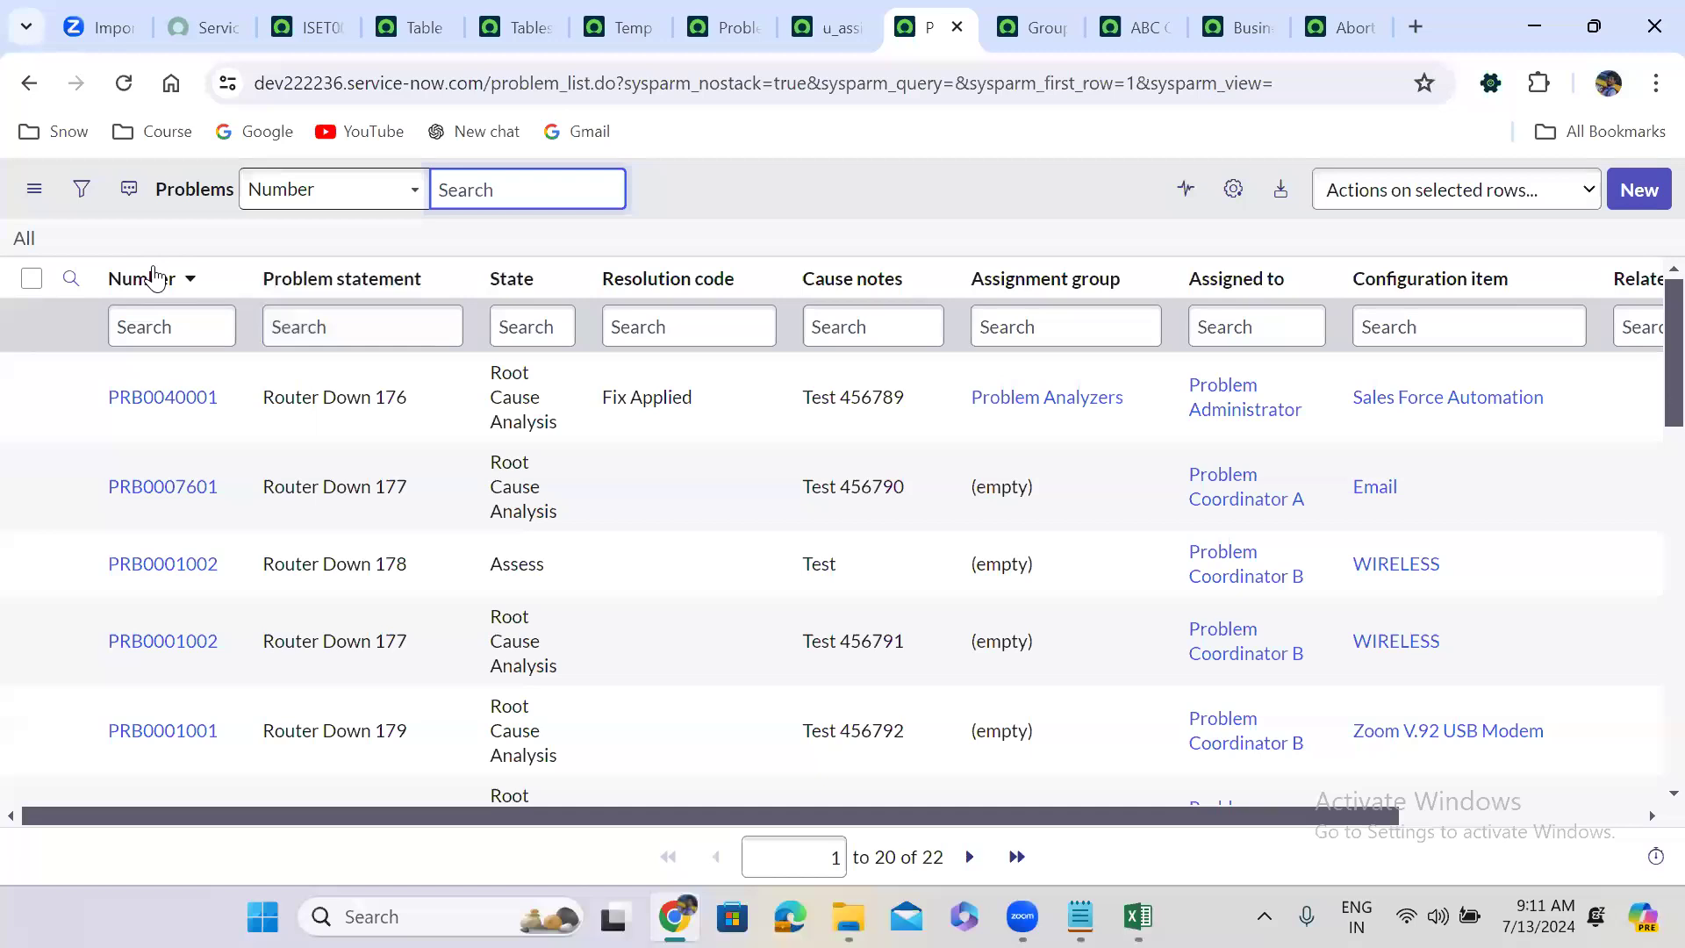
pyautogui.click(24, 239)
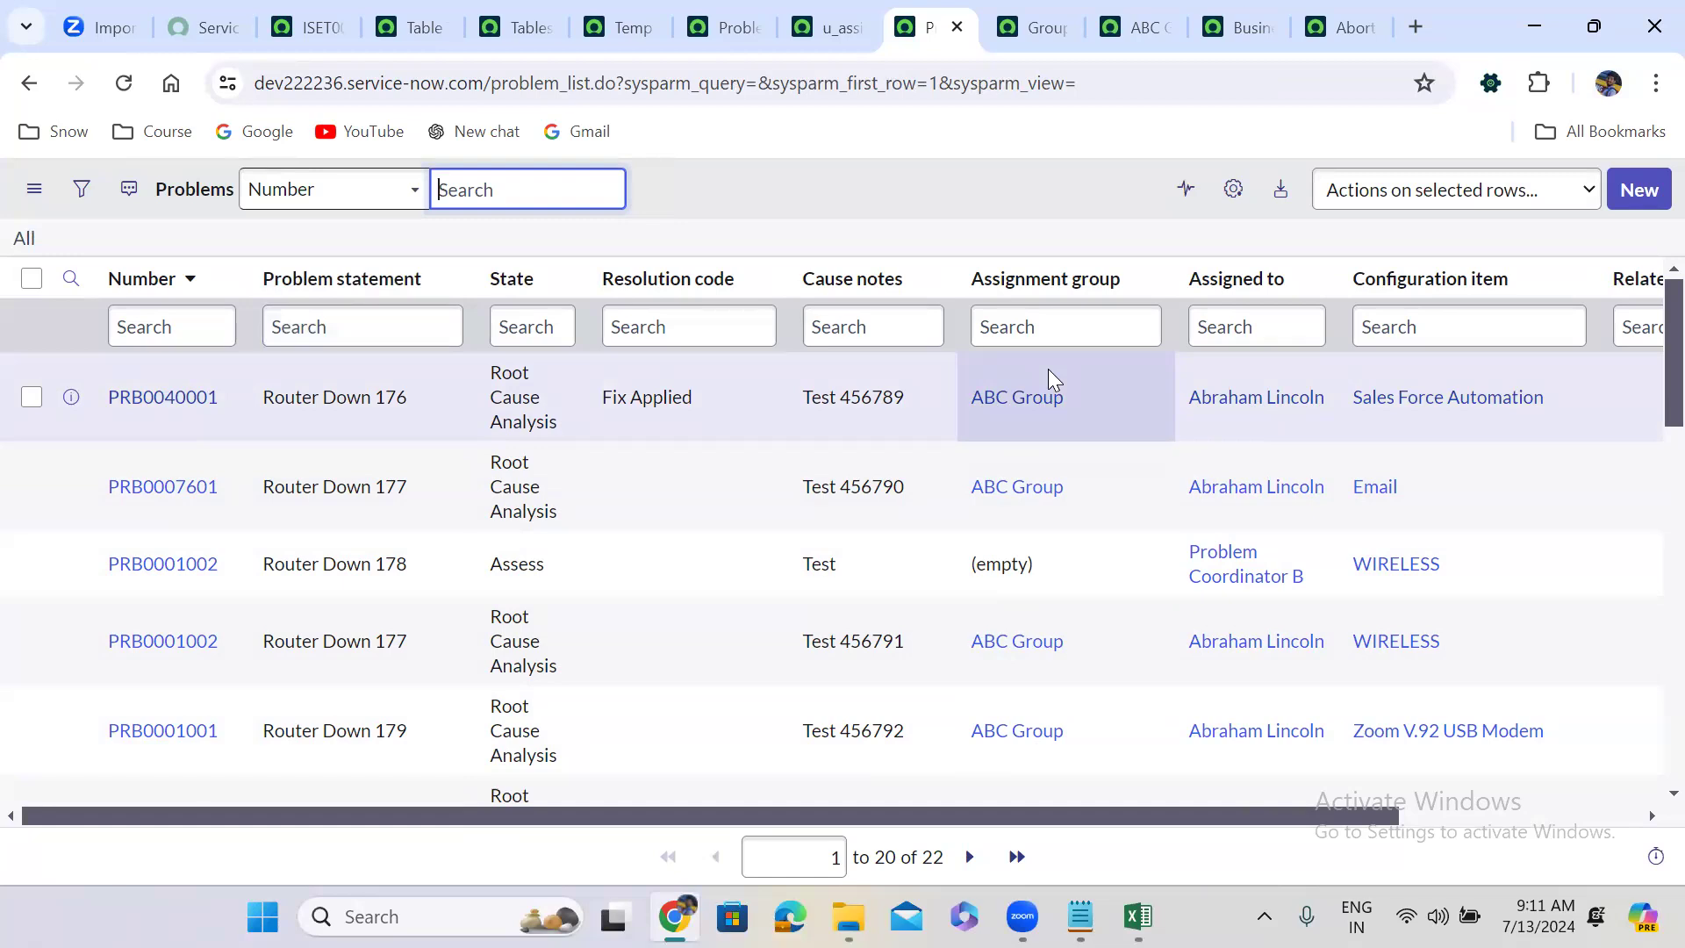
pyautogui.click(816, 17)
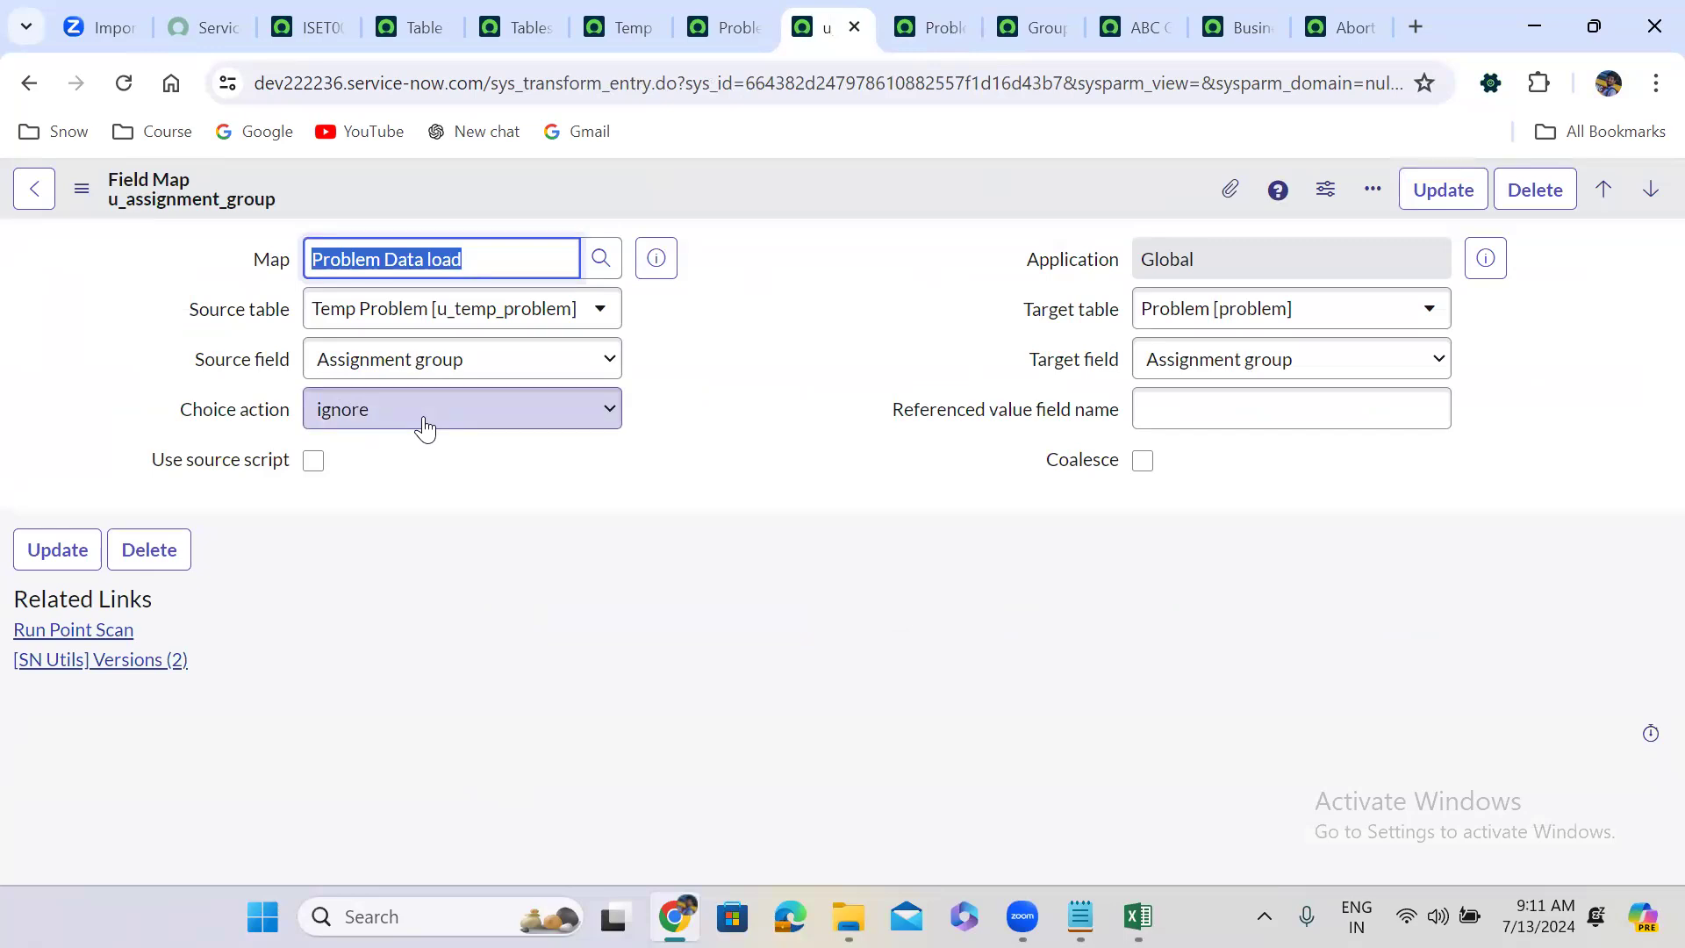
# Change the Assignment group field map's Choice action from ignore to reject, then return to Excel.
pyautogui.click(425, 429)
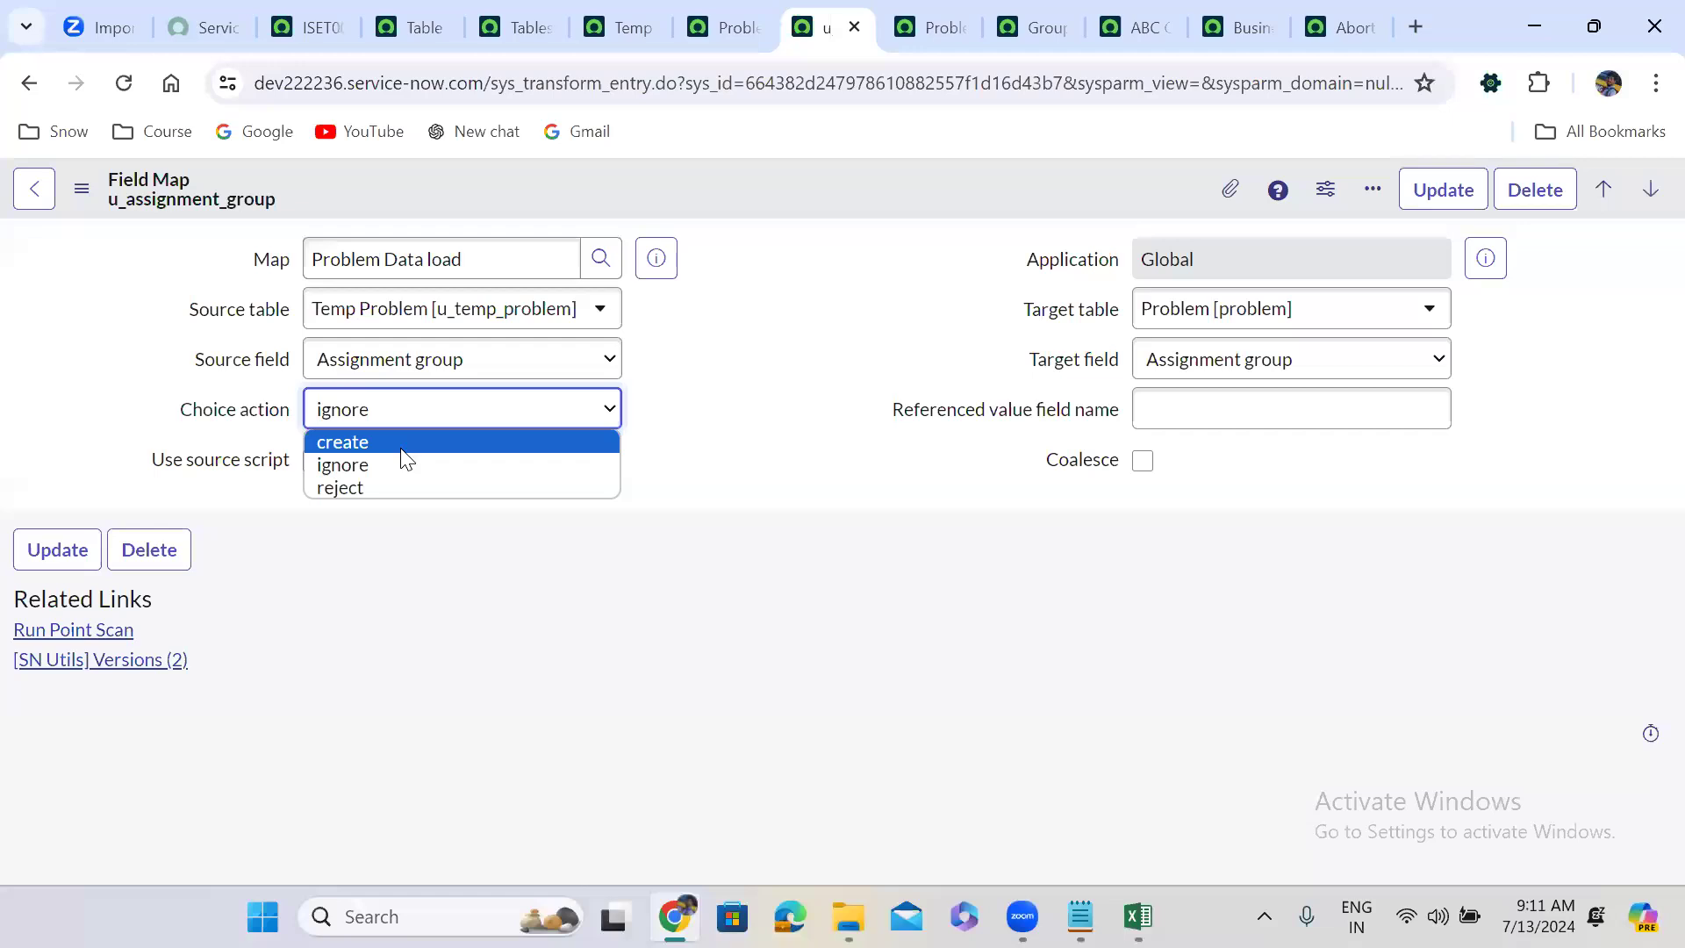
pyautogui.click(406, 472)
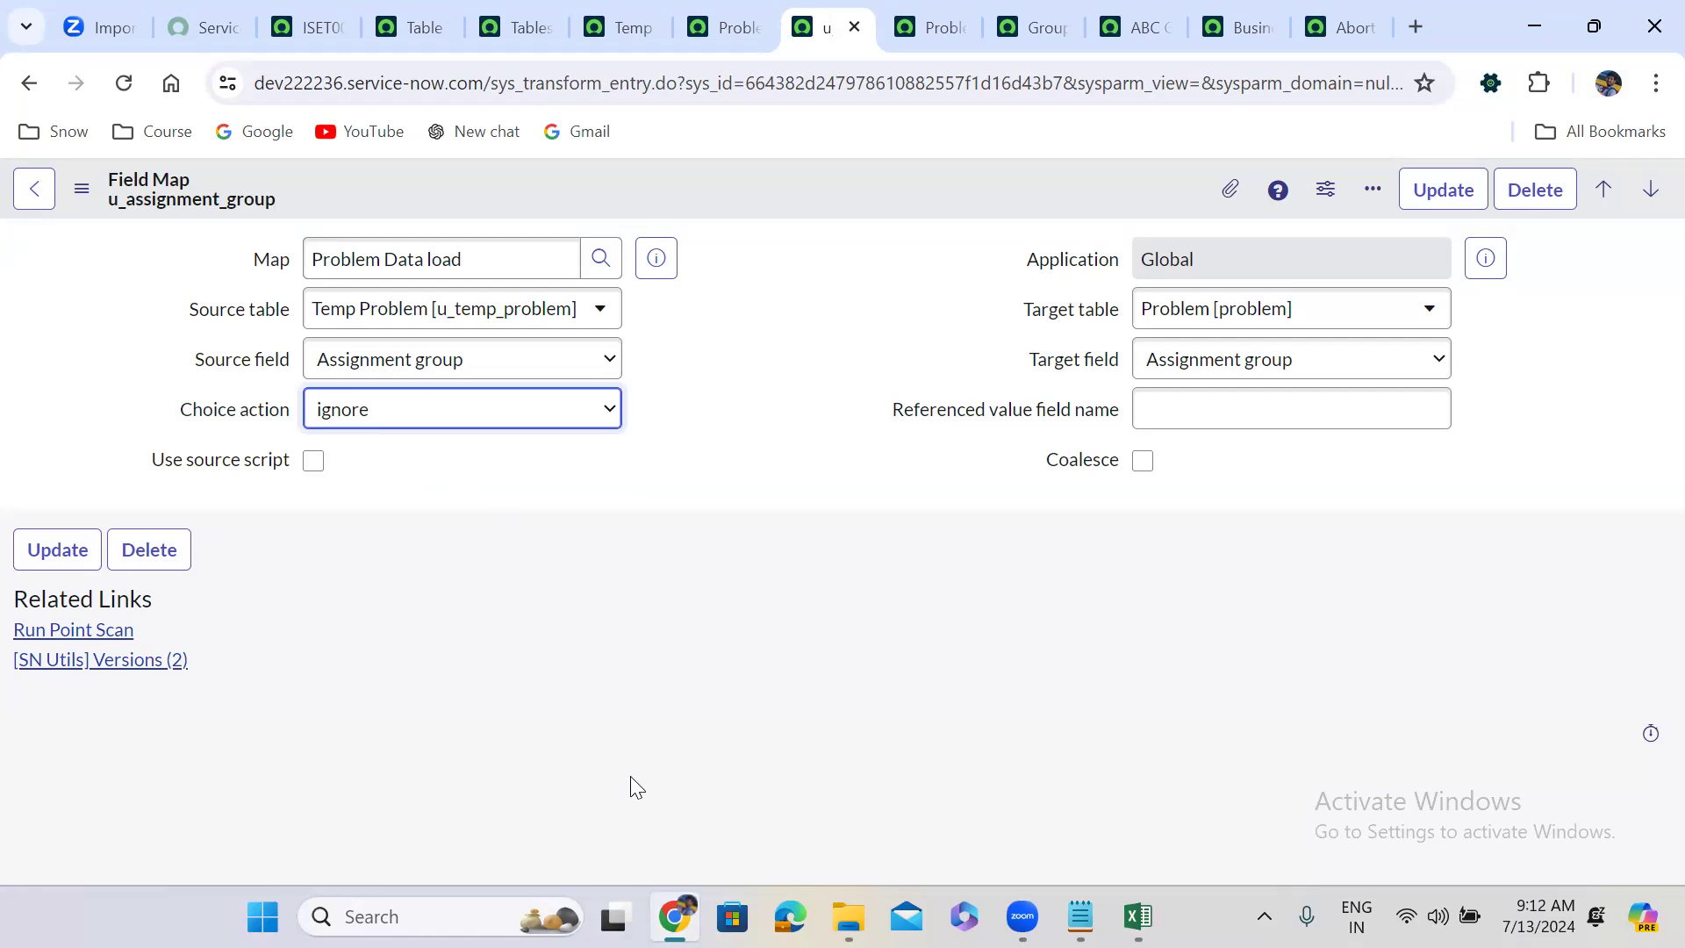
pyautogui.hotkey('alt', 'Tab')
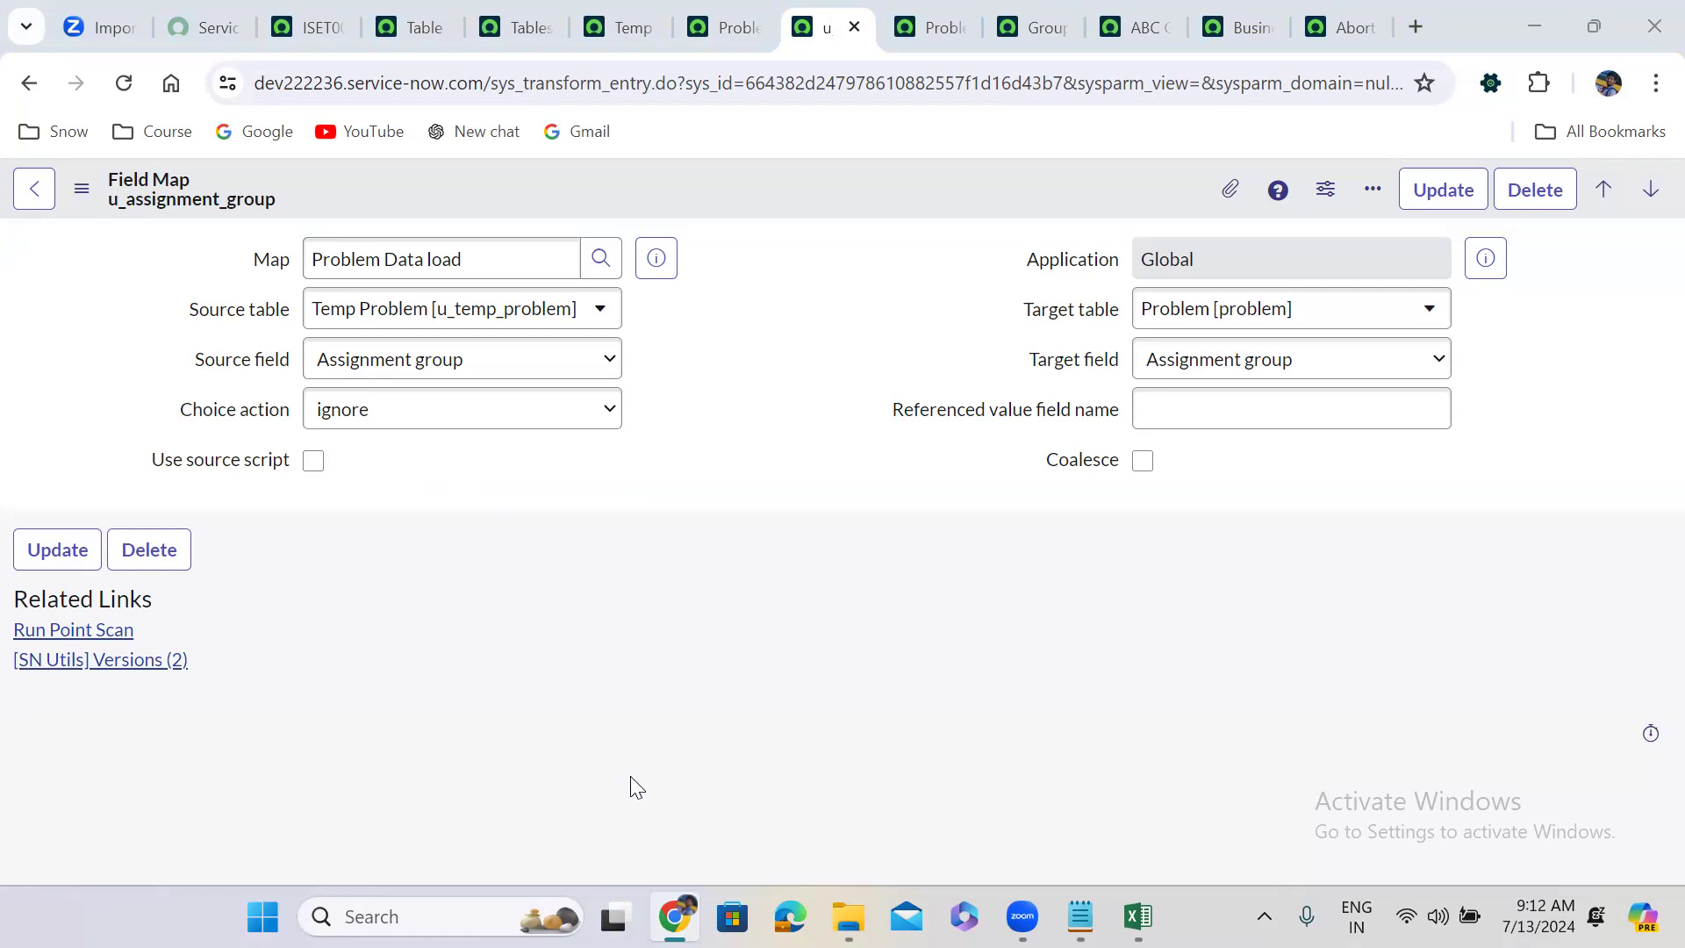
pyautogui.click(365, 414)
pyautogui.click(372, 490)
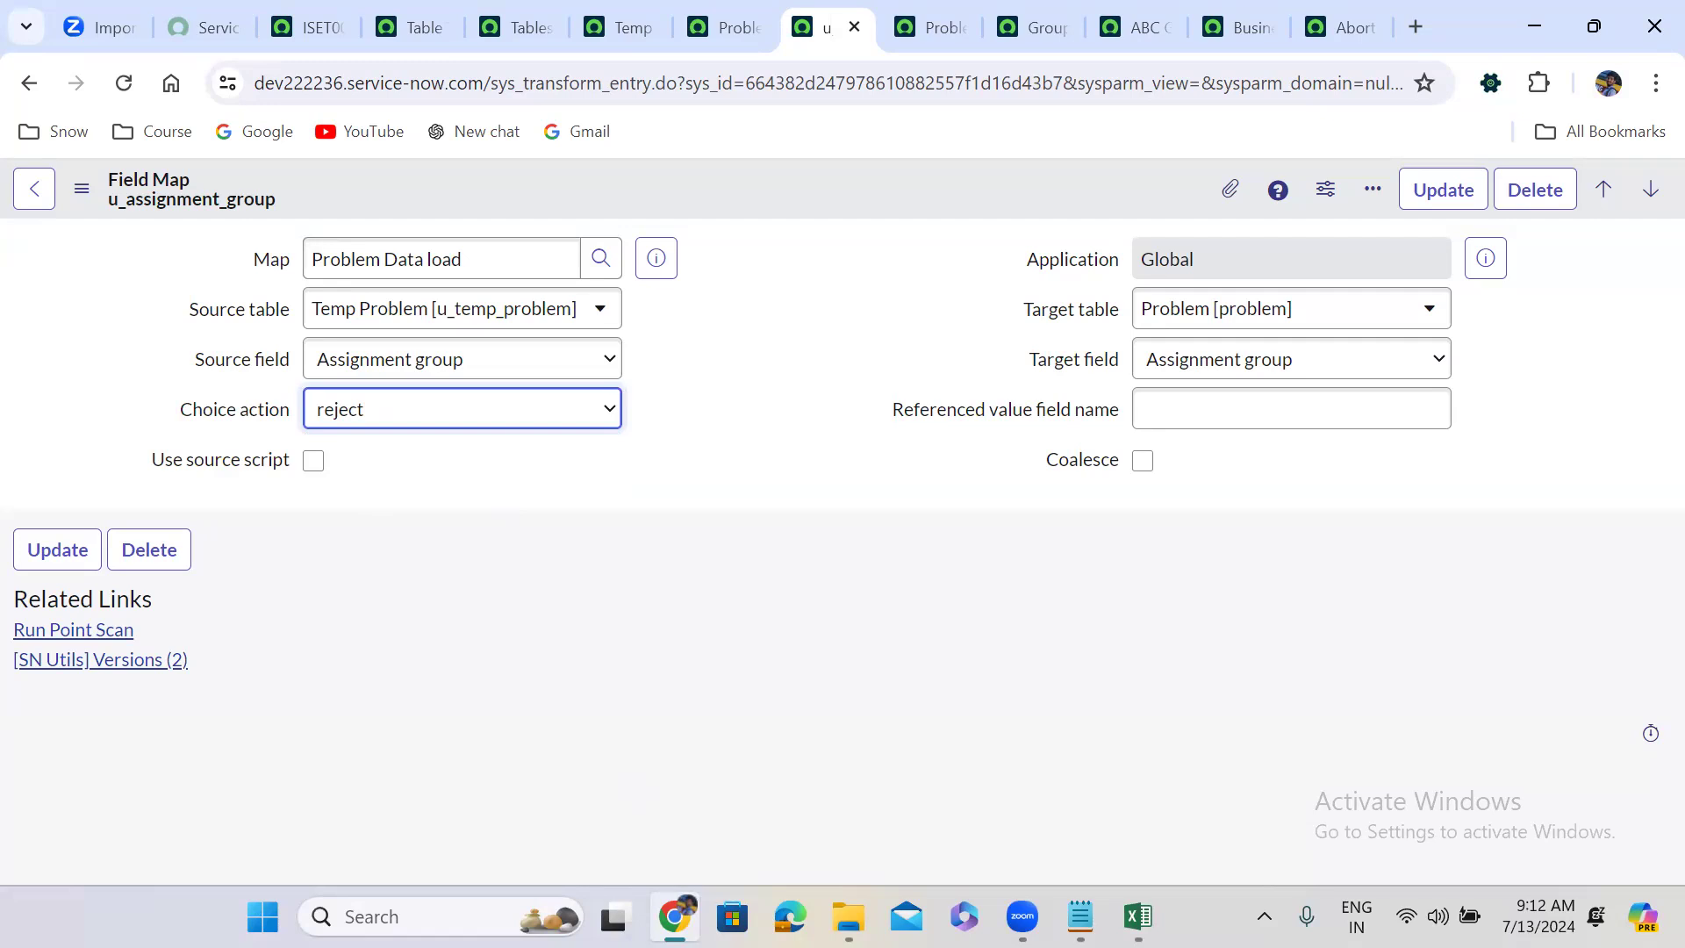
pyautogui.hotkey('alt', 'Tab')
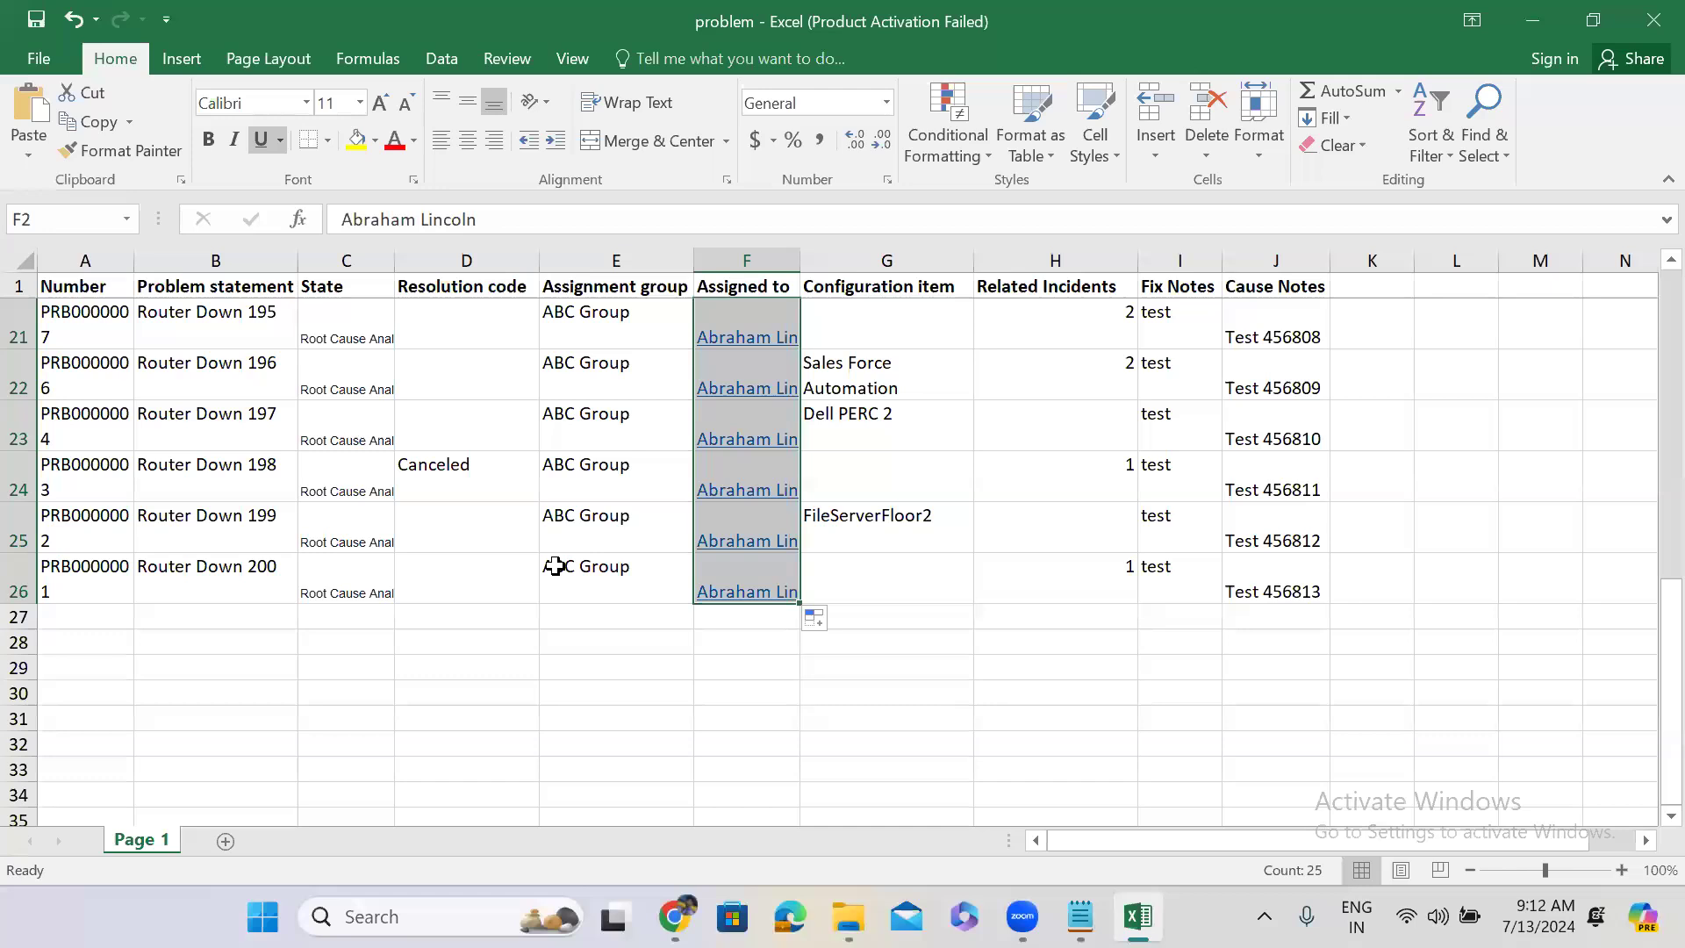
# Change E26 to HELLO Group and copy it up column E to row 2.
pyautogui.doubleClick(559, 568)
pyautogui.doubleClick(558, 568)
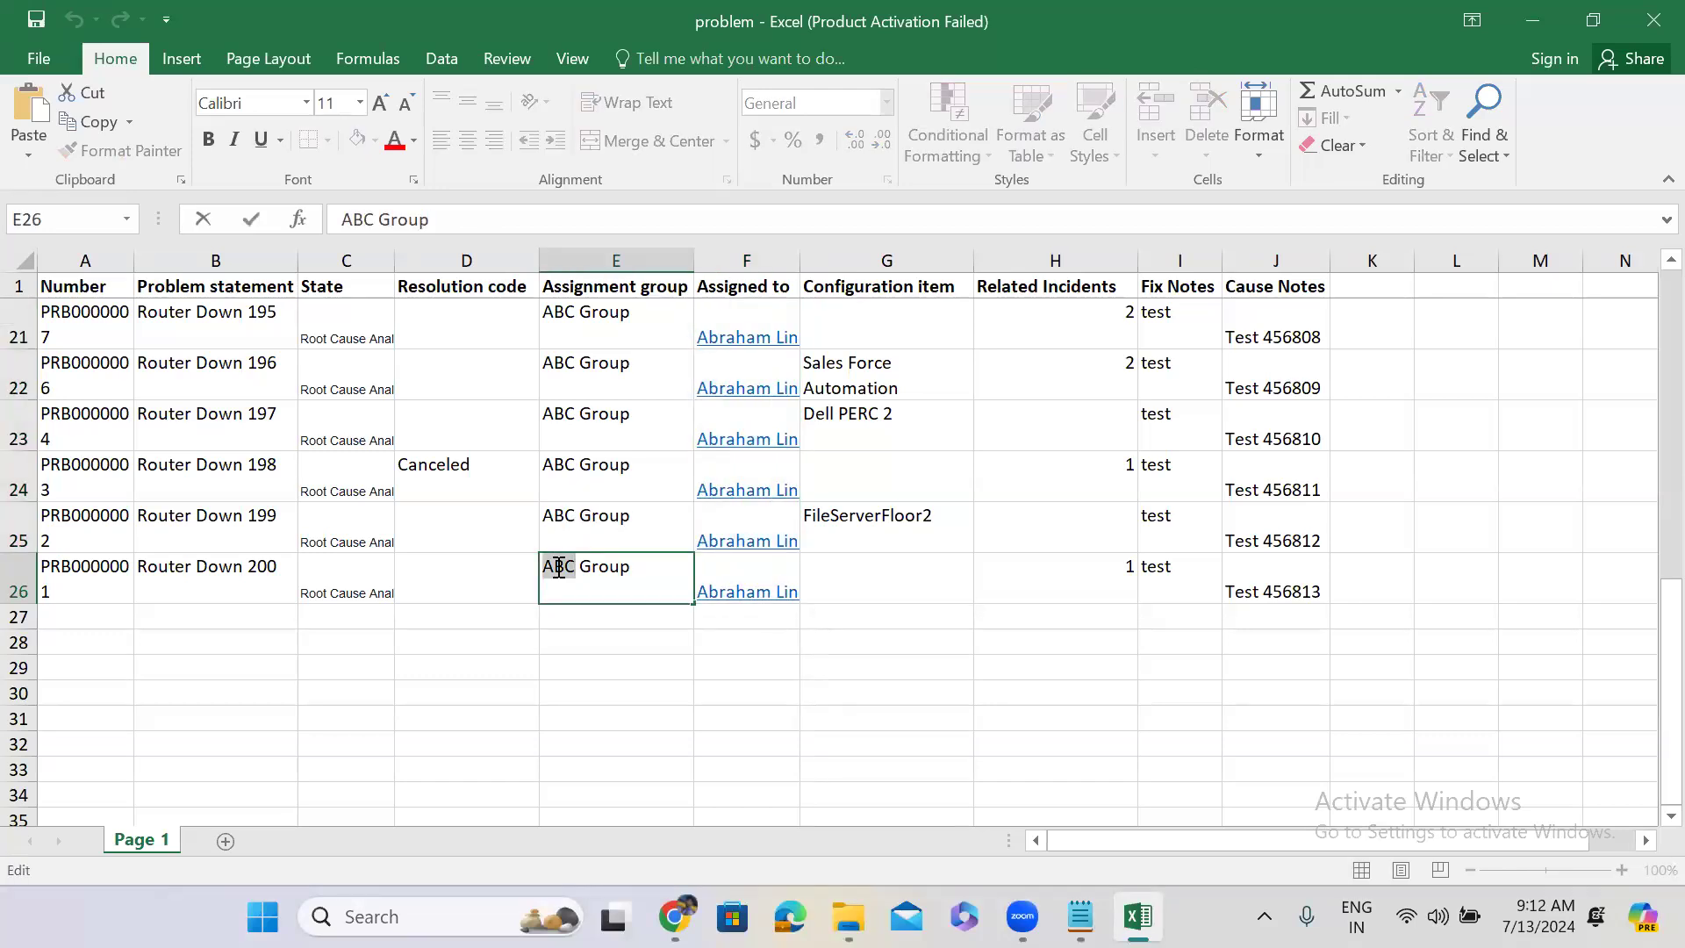
pyautogui.write('HELLO')
pyautogui.click(617, 521)
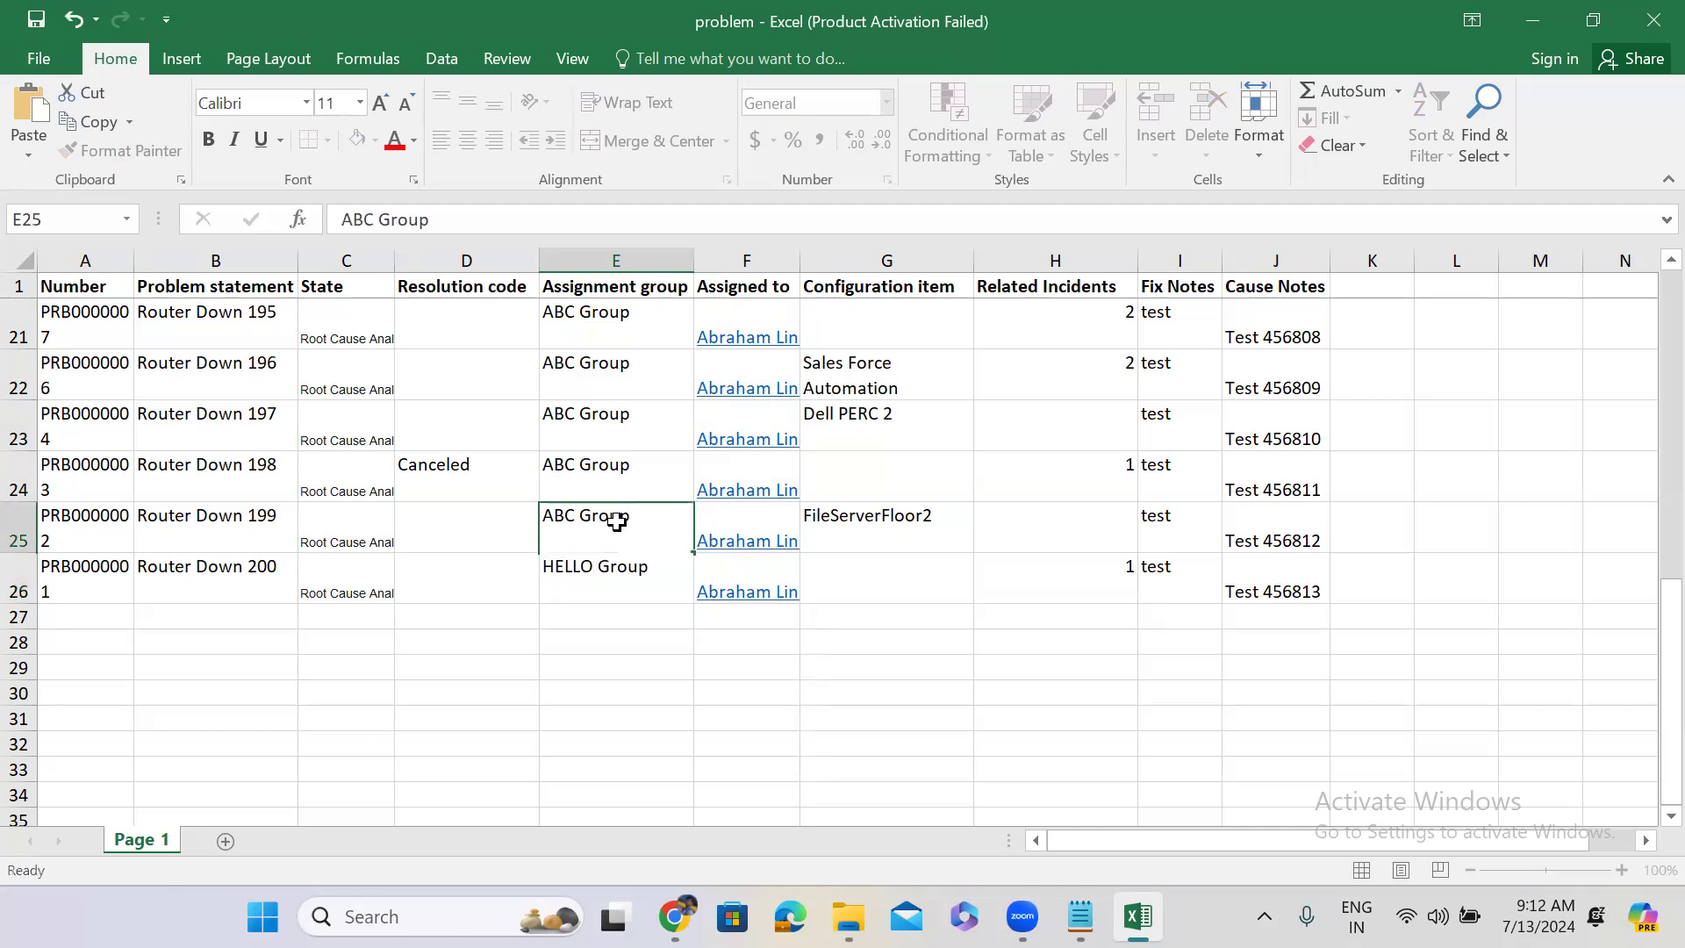
pyautogui.click(632, 575)
pyautogui.moveTo(702, 594); pyautogui.dragTo(634, 308)
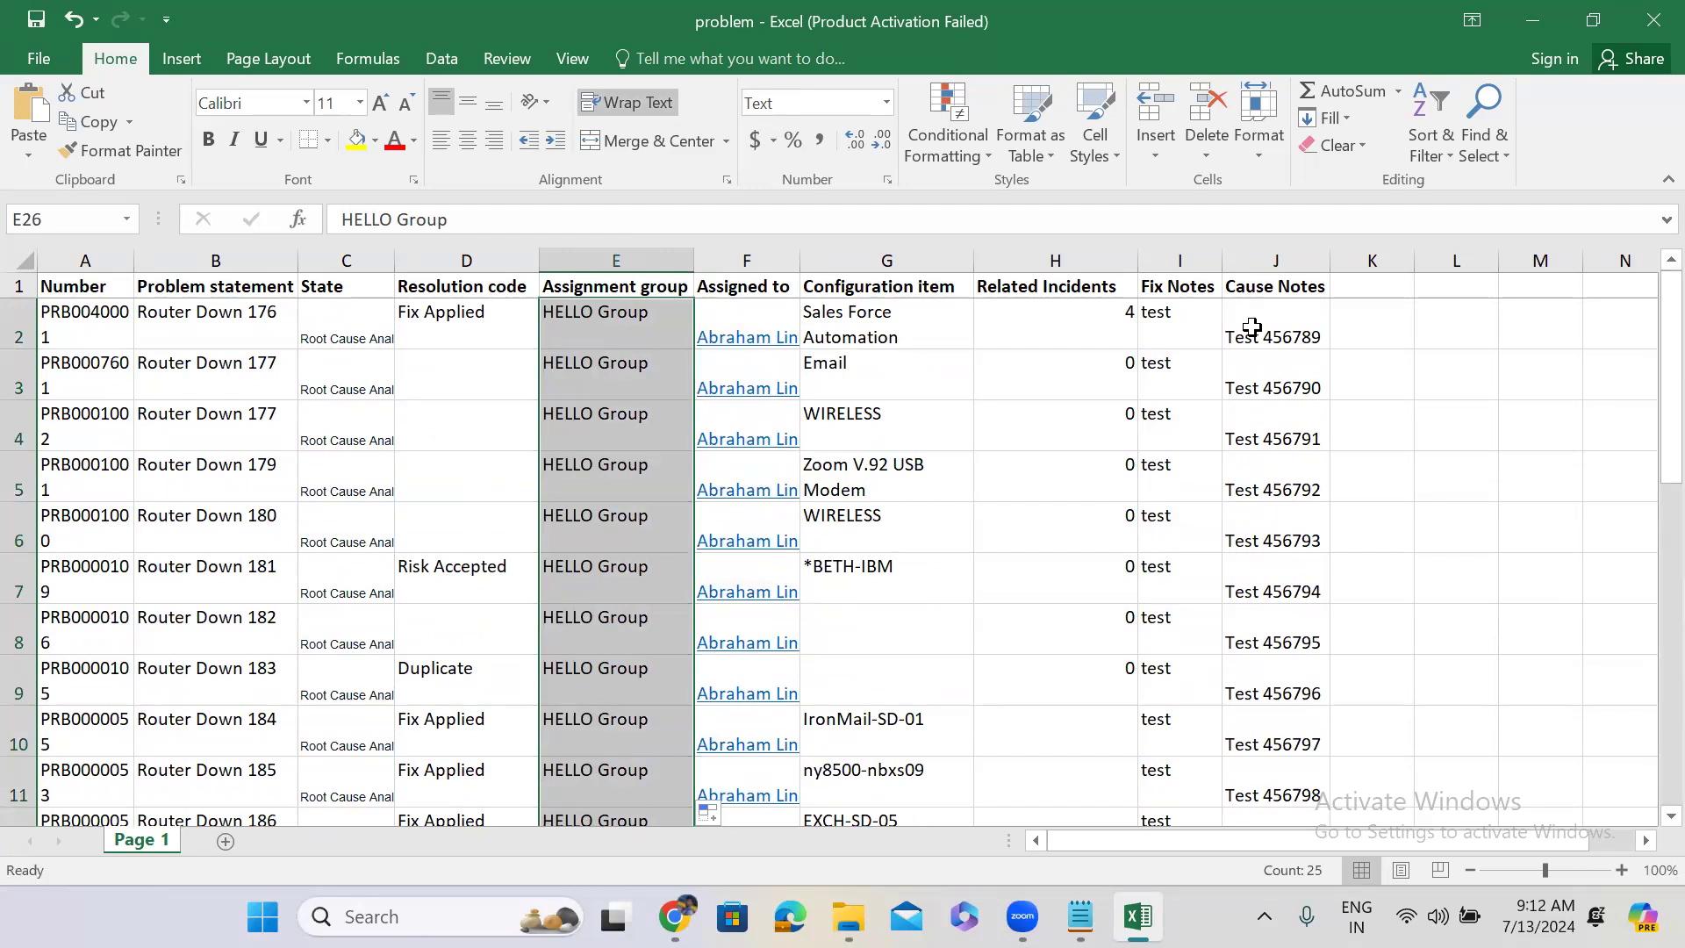
# Make J2 'Test 4567891', fill down to Test 4567915 in J26, and save the workbook.
pyautogui.doubleClick(1310, 333)
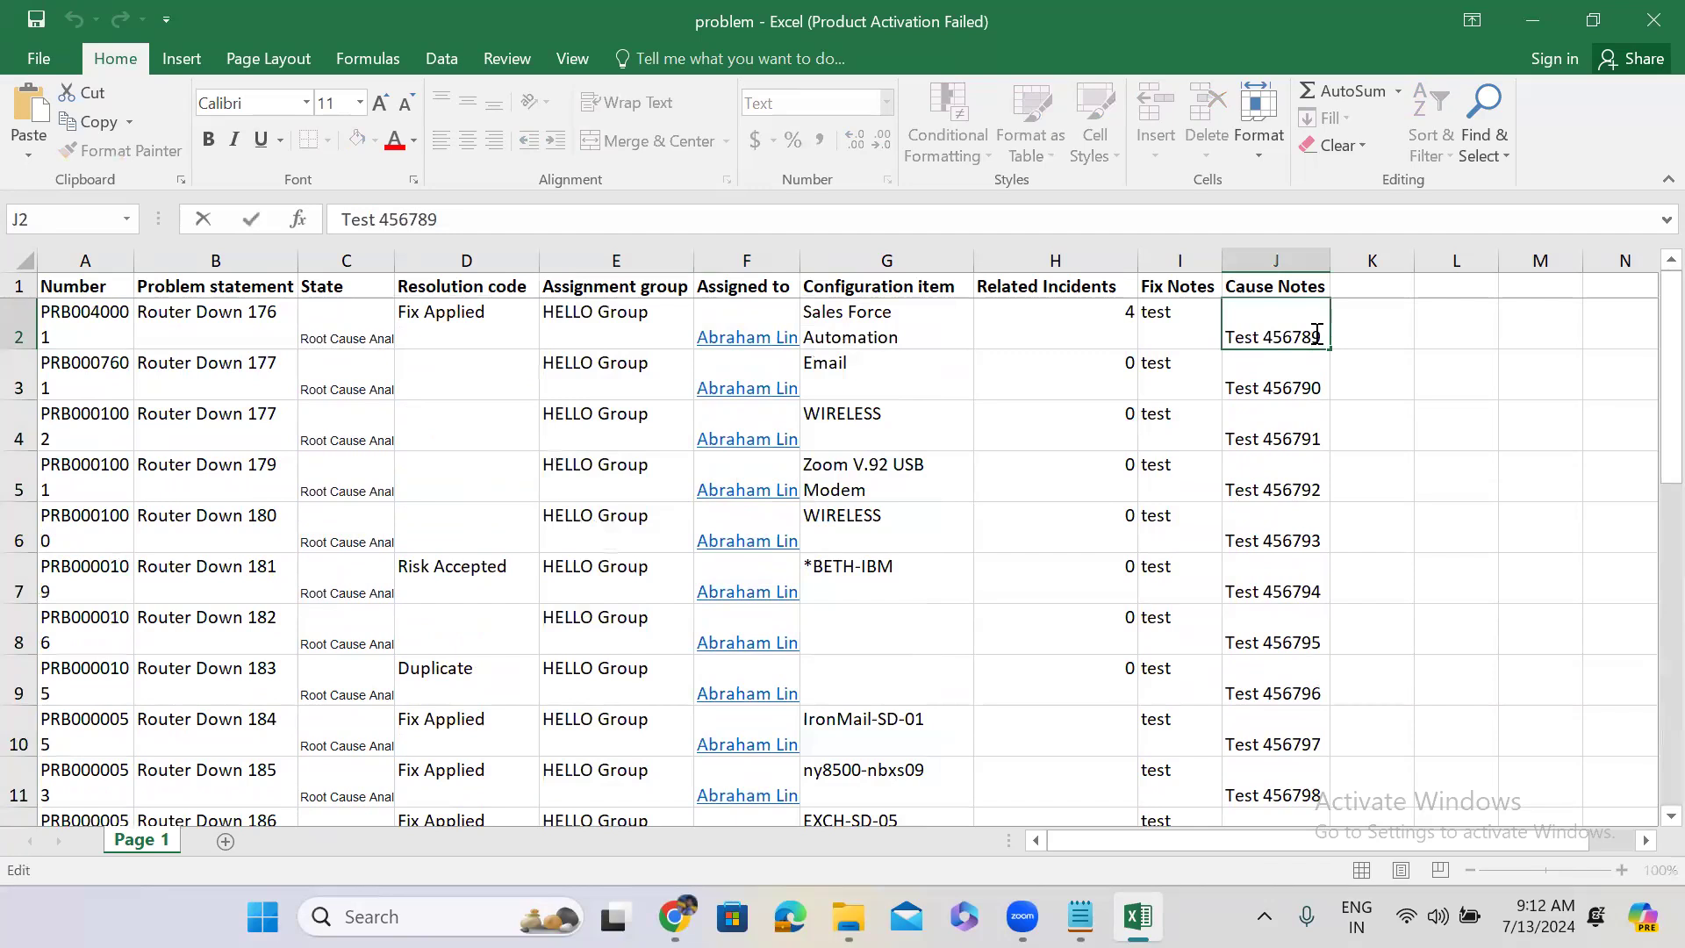
pyautogui.write('1')
pyautogui.click(1282, 376)
pyautogui.click(1279, 321)
pyautogui.moveTo(1329, 348); pyautogui.dragTo(1326, 756)
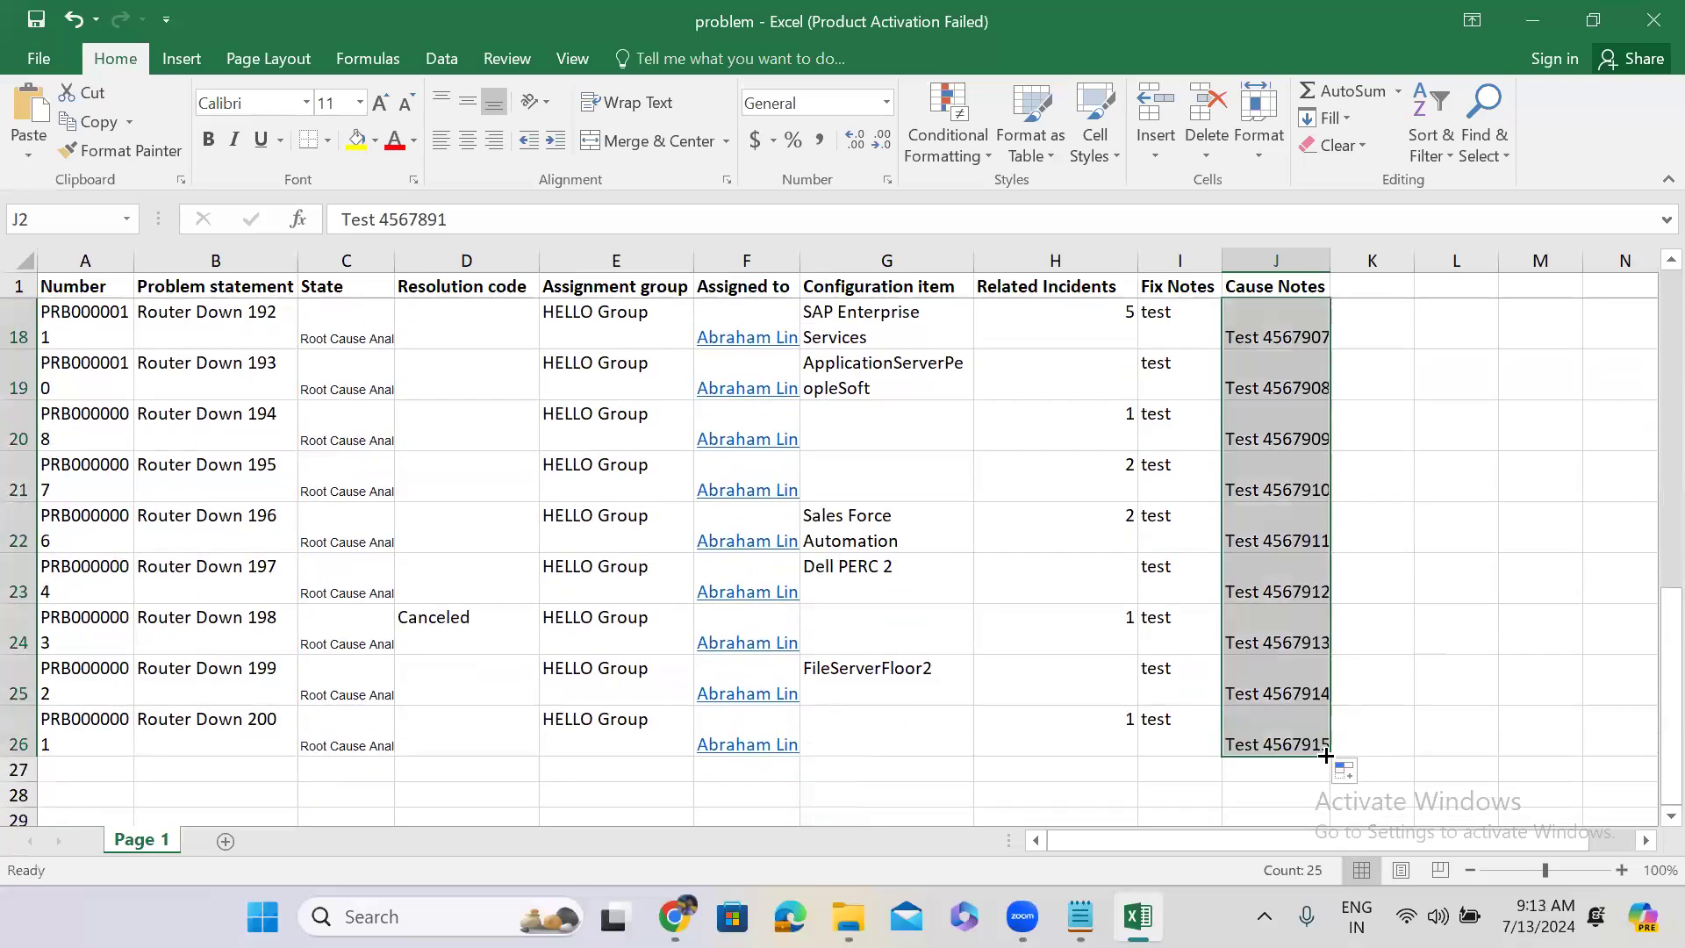
pyautogui.hotkey('ctrl', 's')
# Save the u_assignment_group field map with Choice action reject, then bring Excel back.
pyautogui.click(1530, 19)
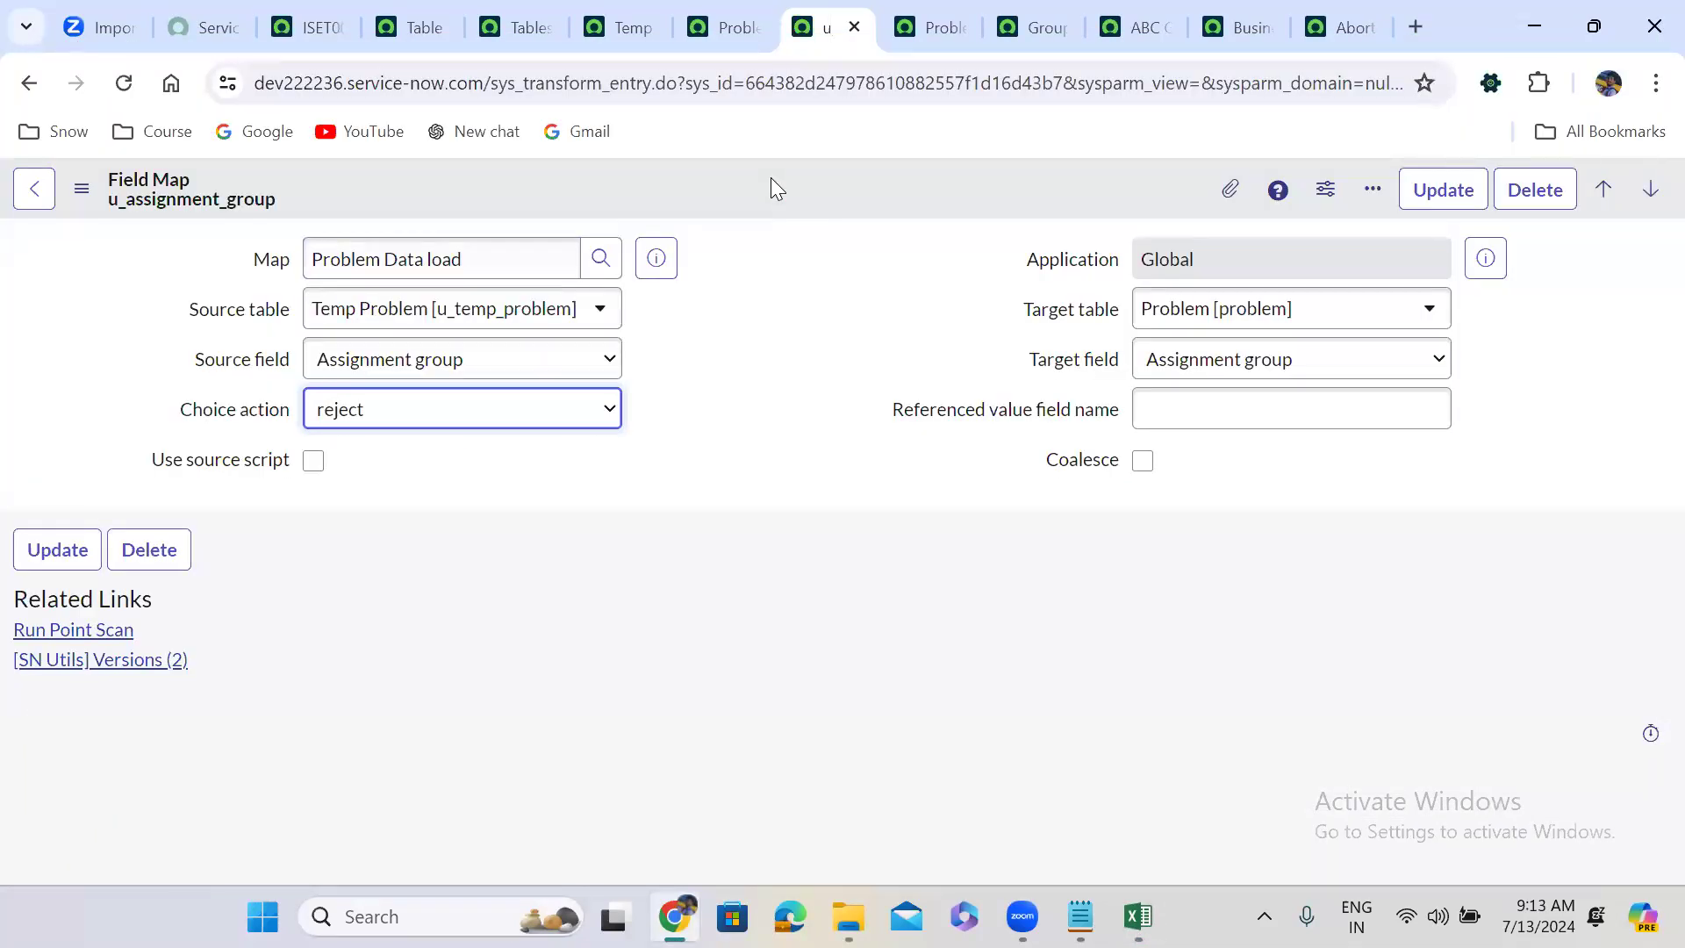
pyautogui.rightClick(771, 178)
pyautogui.click(822, 200)
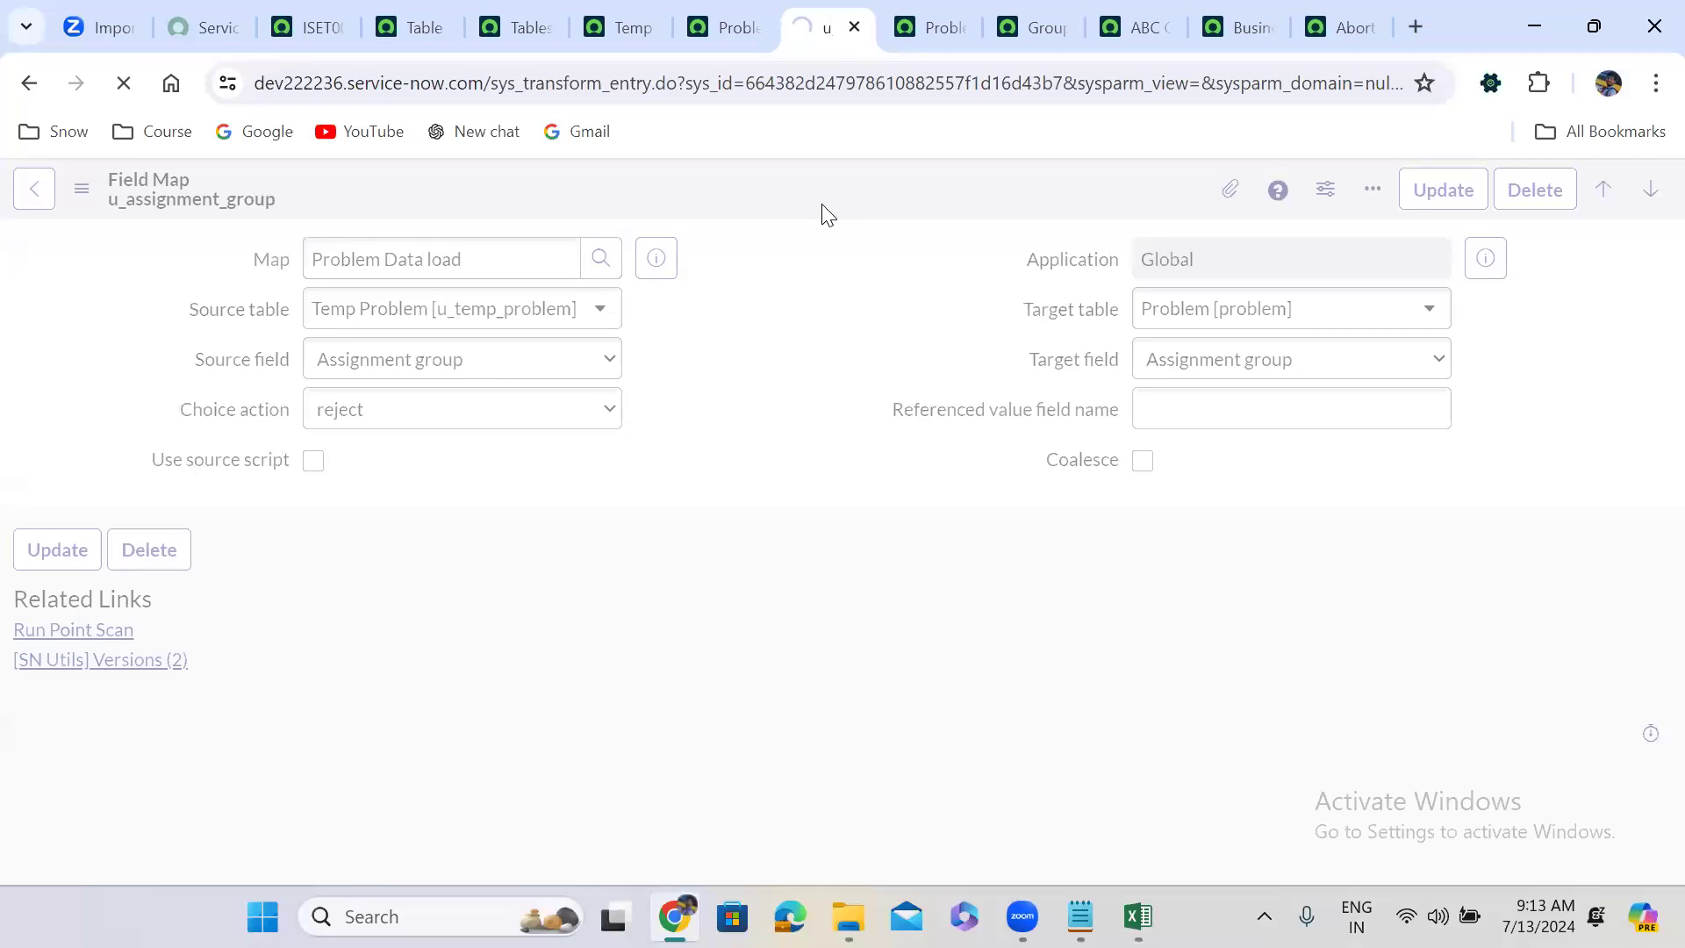
pyautogui.click(1137, 916)
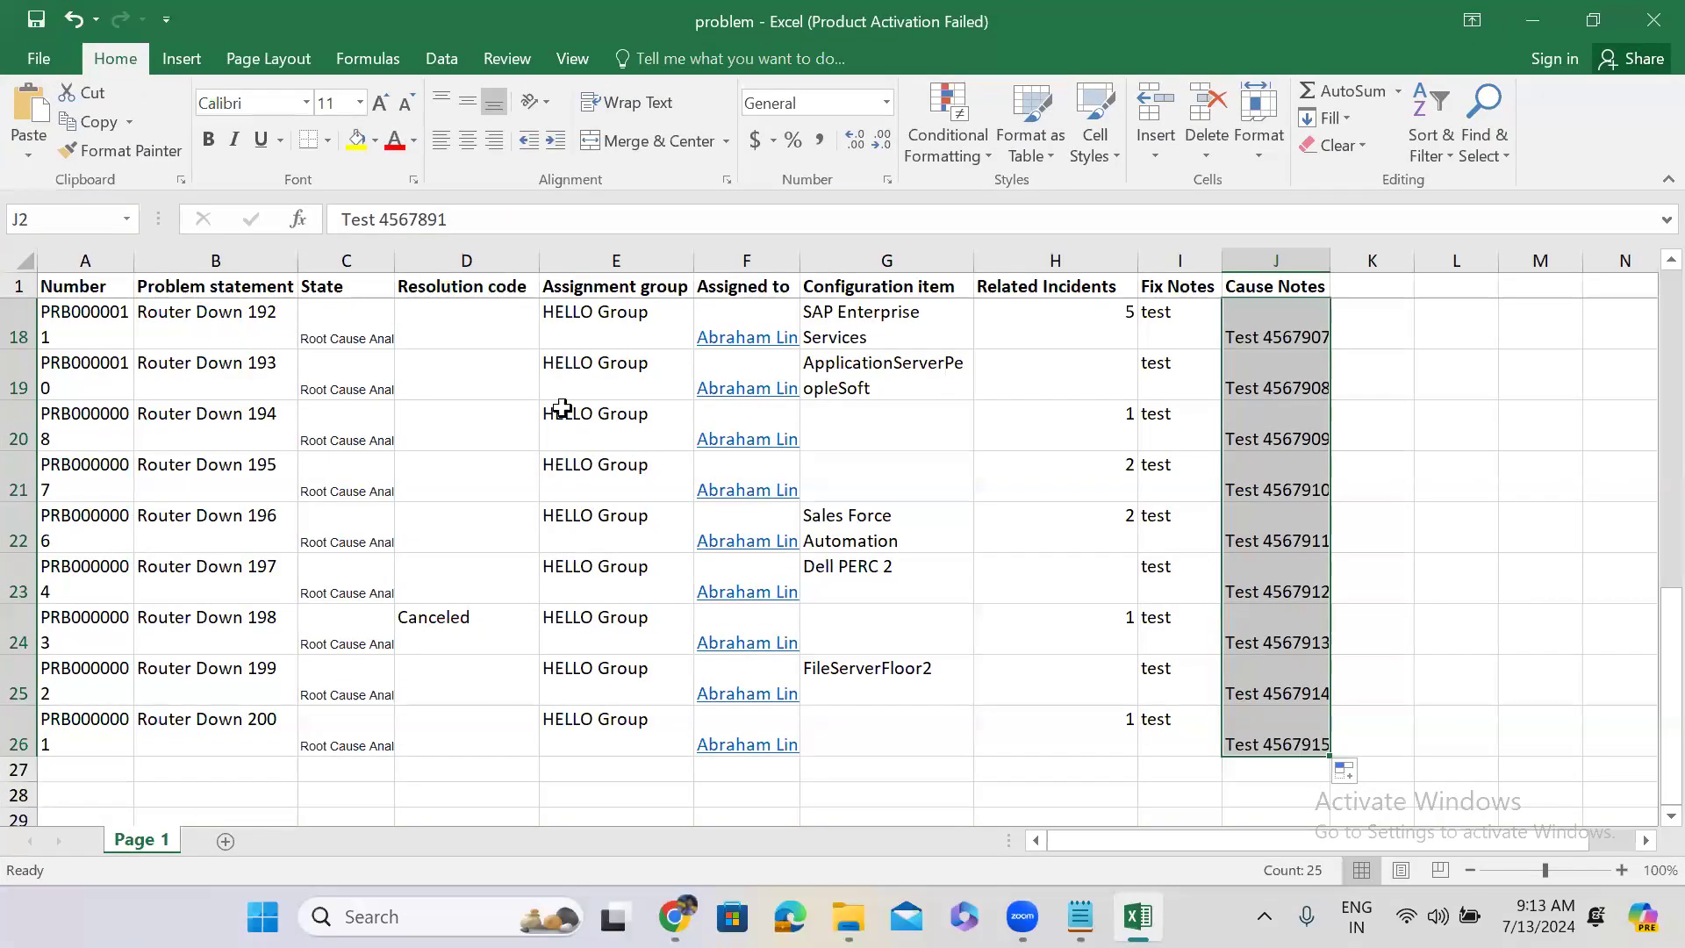
pyautogui.click(561, 409)
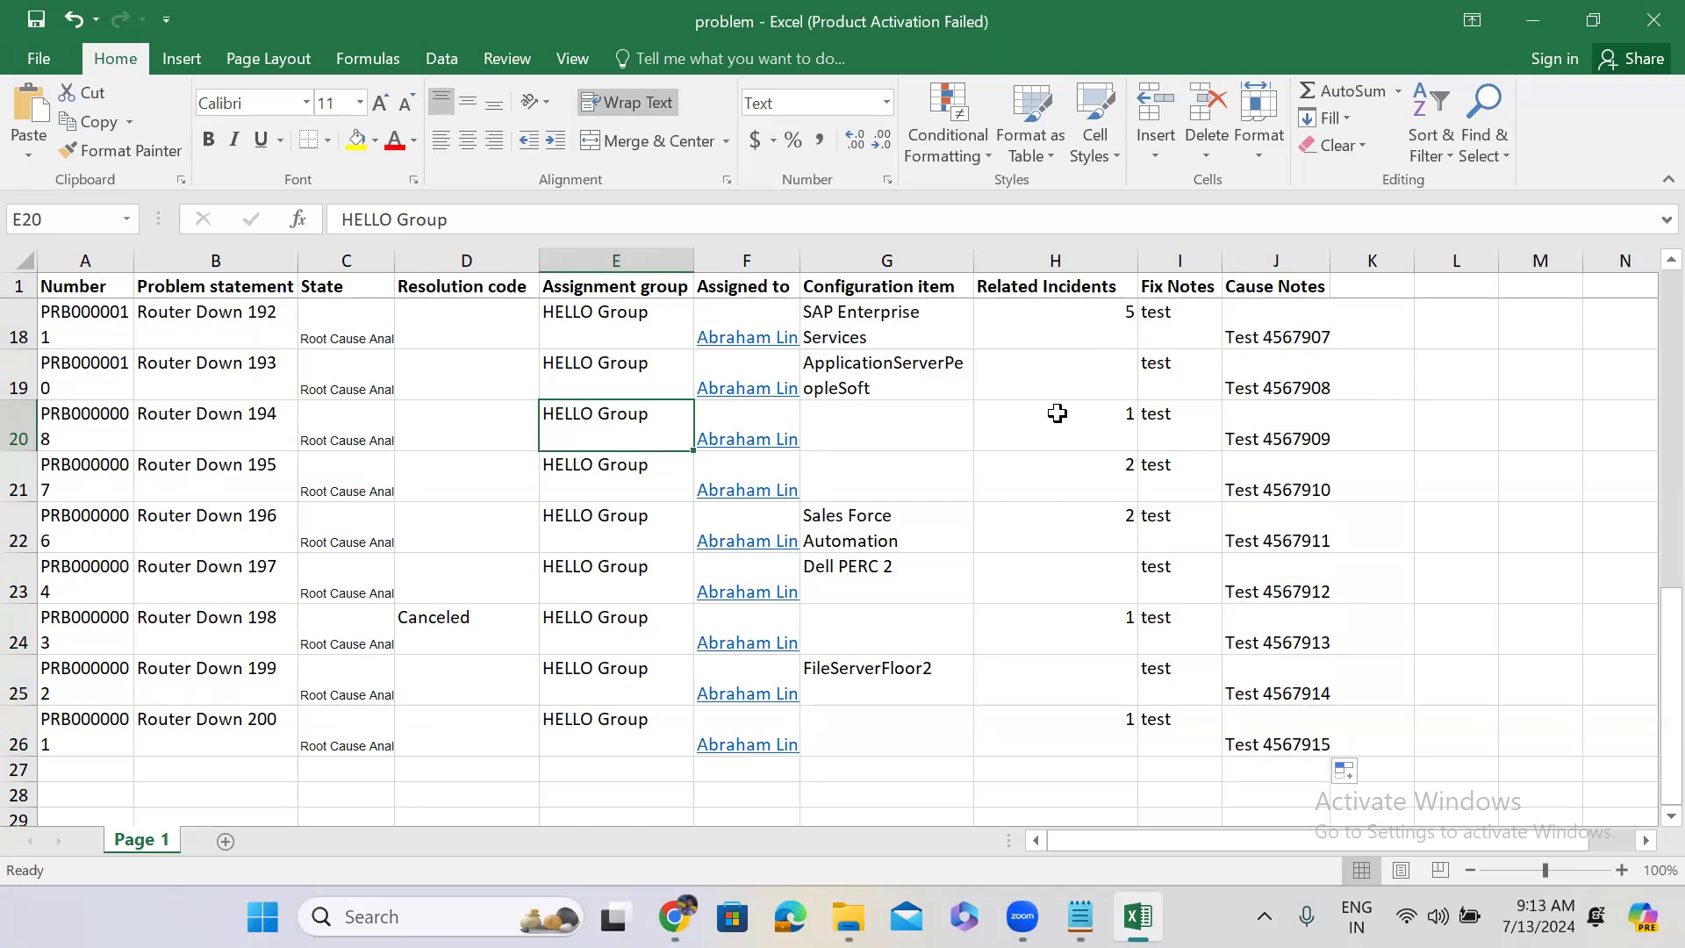
pyautogui.click(1269, 429)
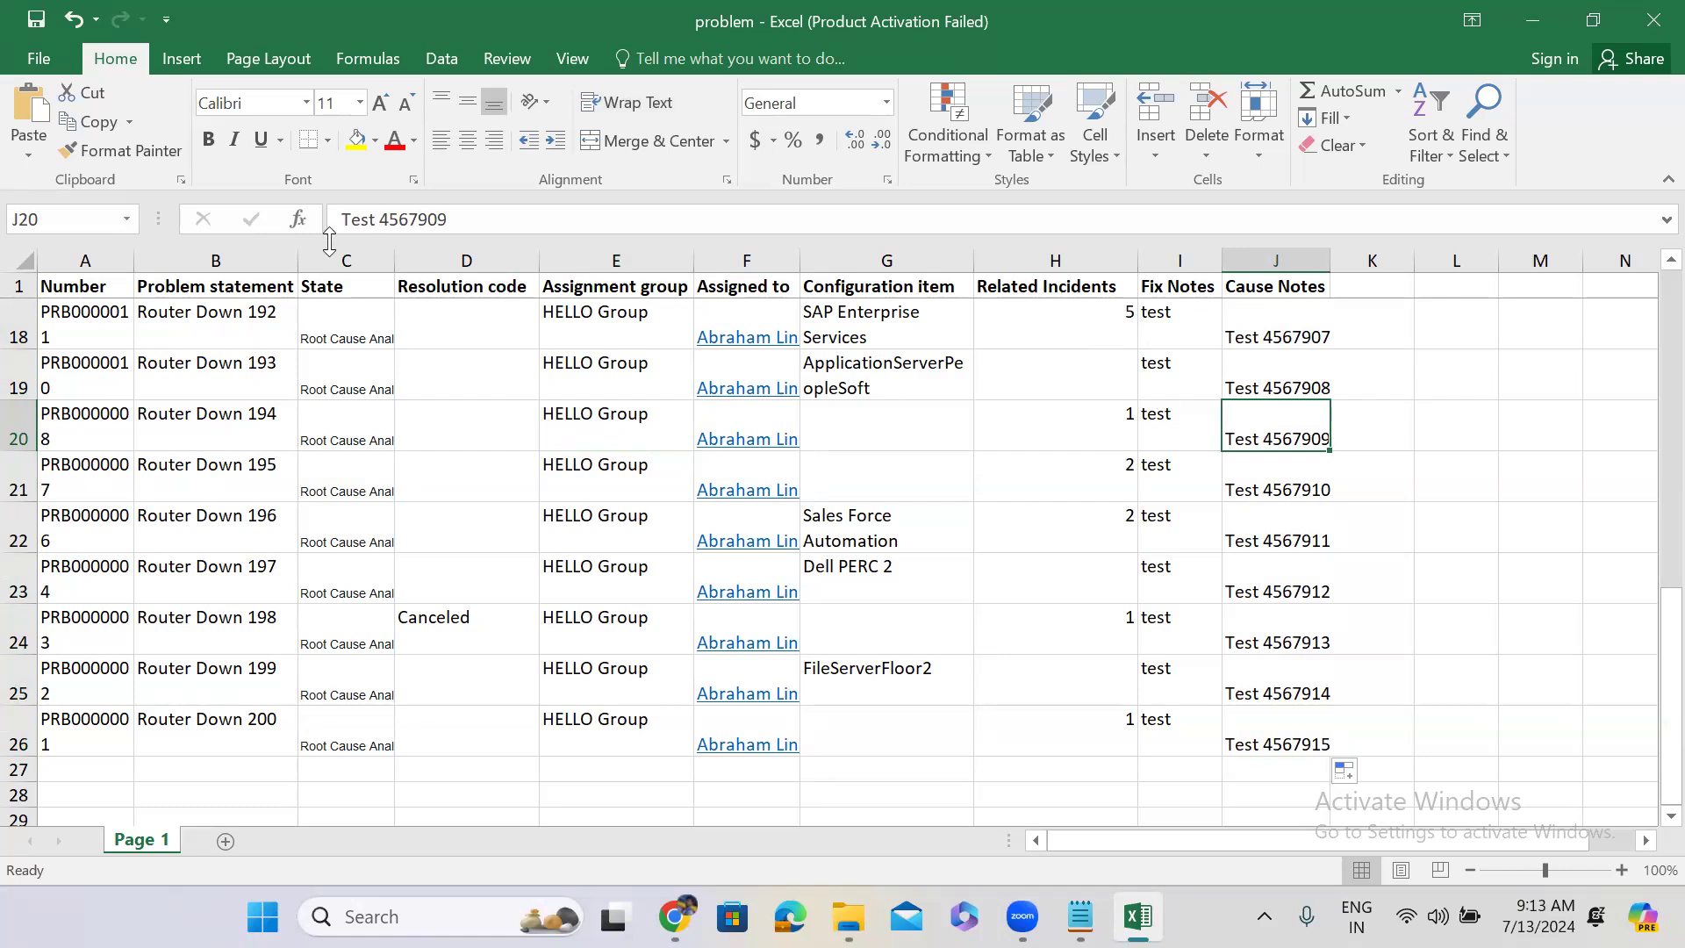
pyautogui.click(643, 446)
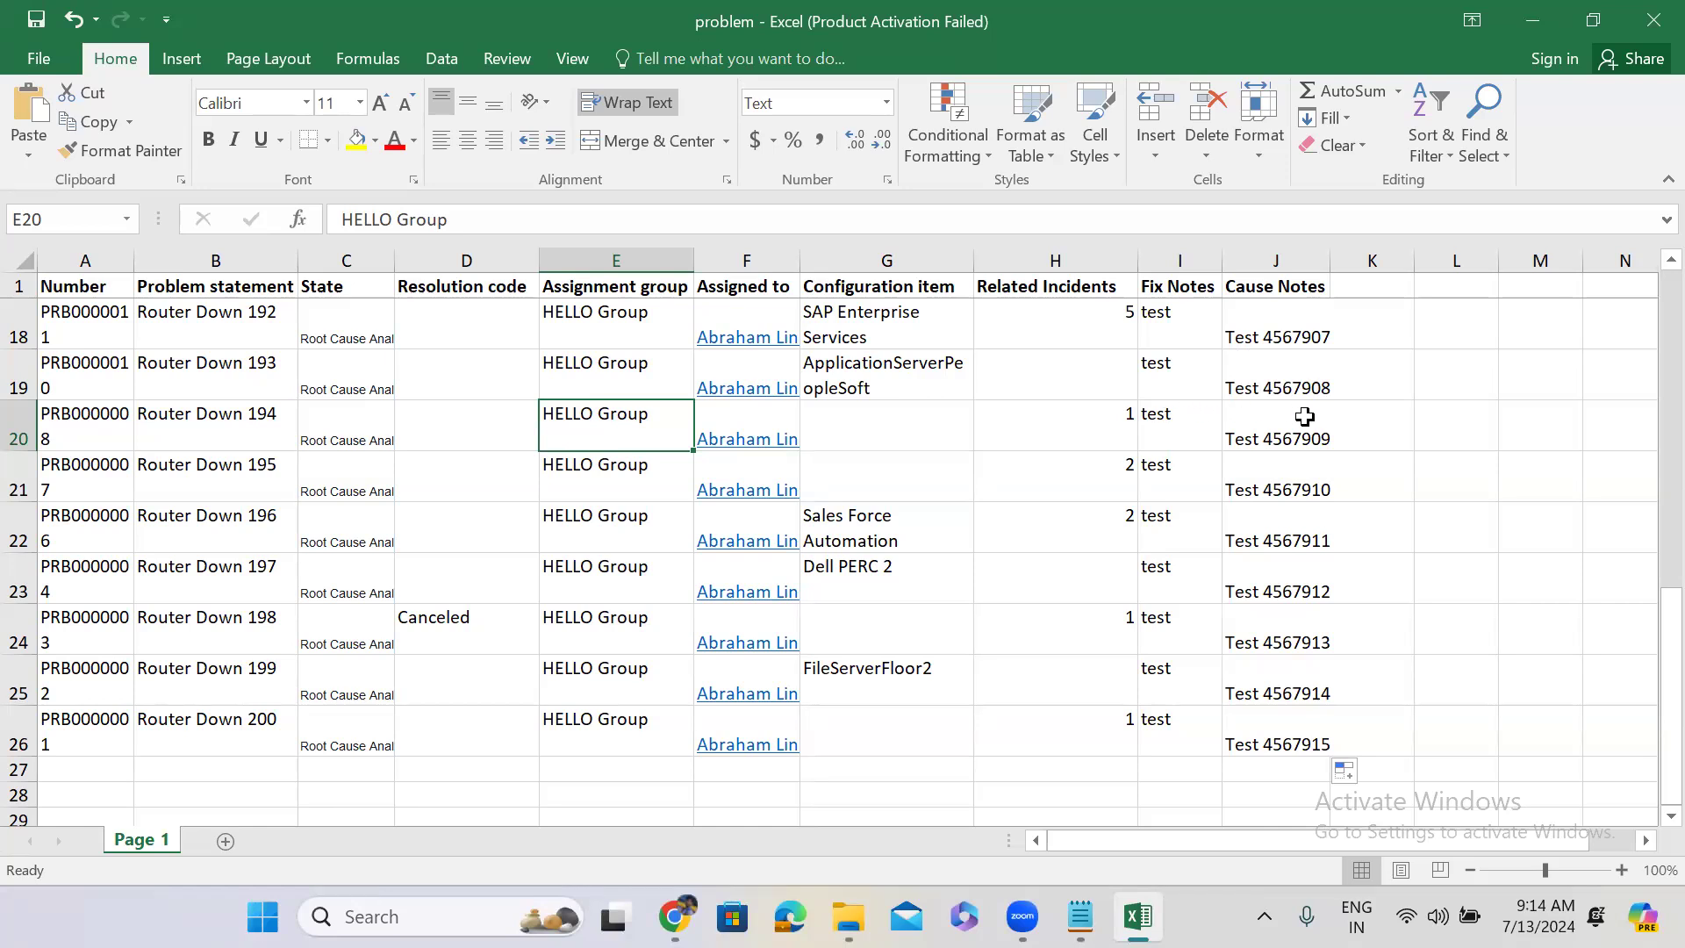
# Check cells J20 and E20, save the workbook, and return to import set ISET0010021.
pyautogui.click(1264, 424)
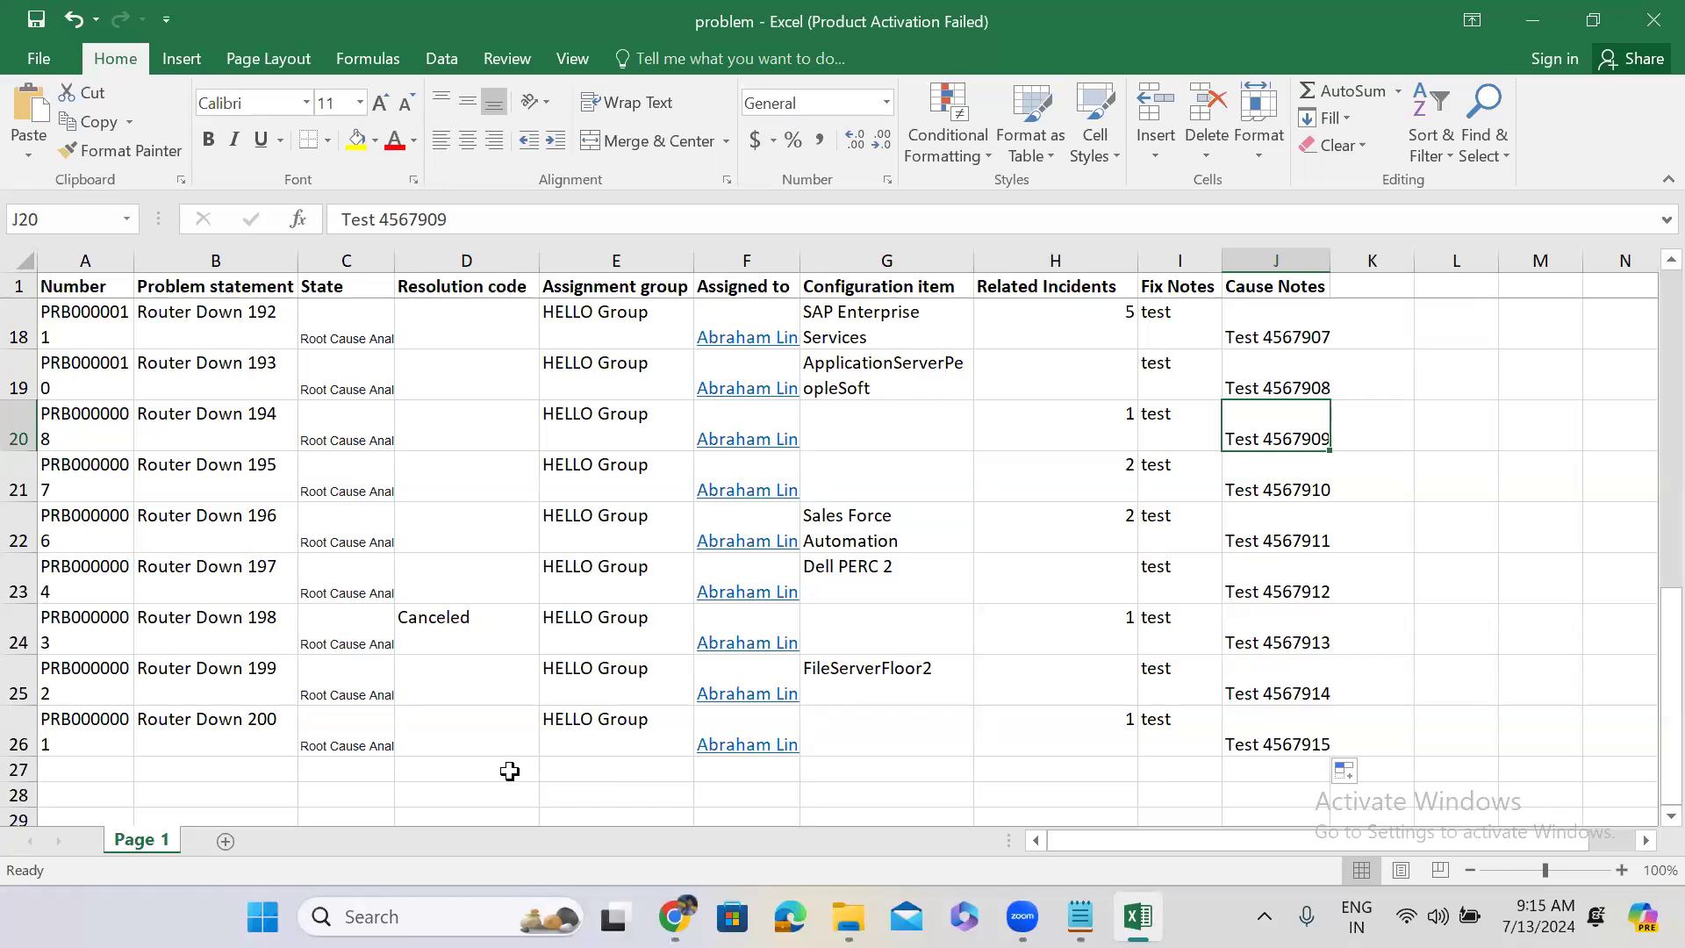
pyautogui.hotkey('ctrl', 's')
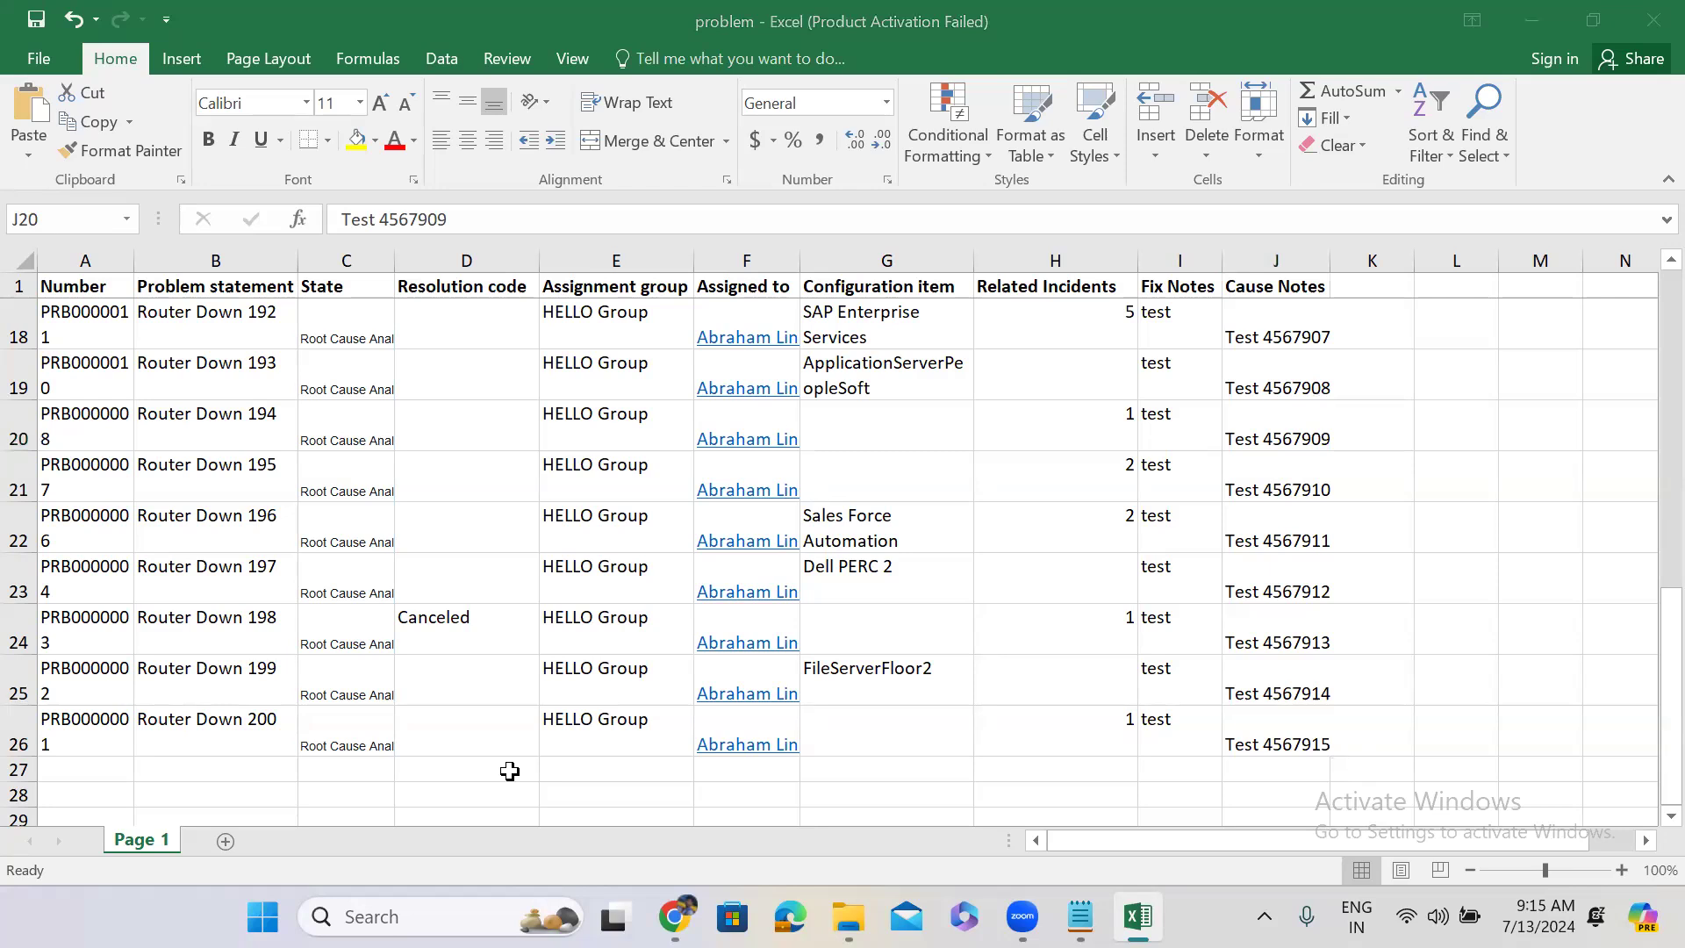
pyautogui.click(586, 424)
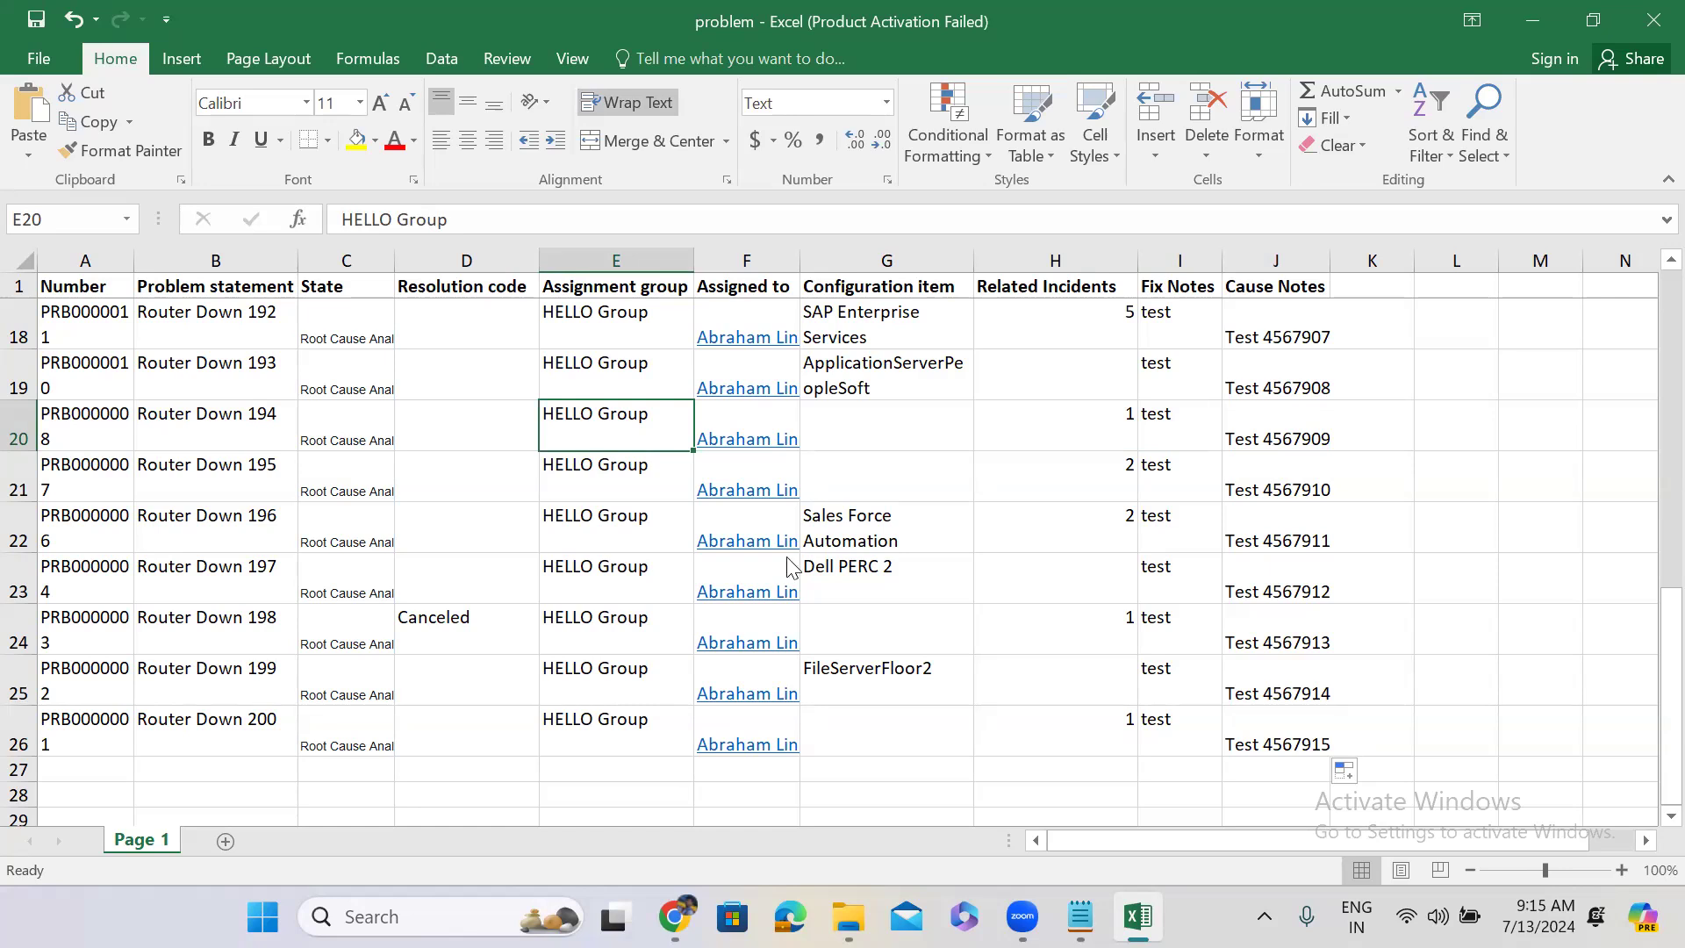
pyautogui.hotkey('alt', 'Tab')
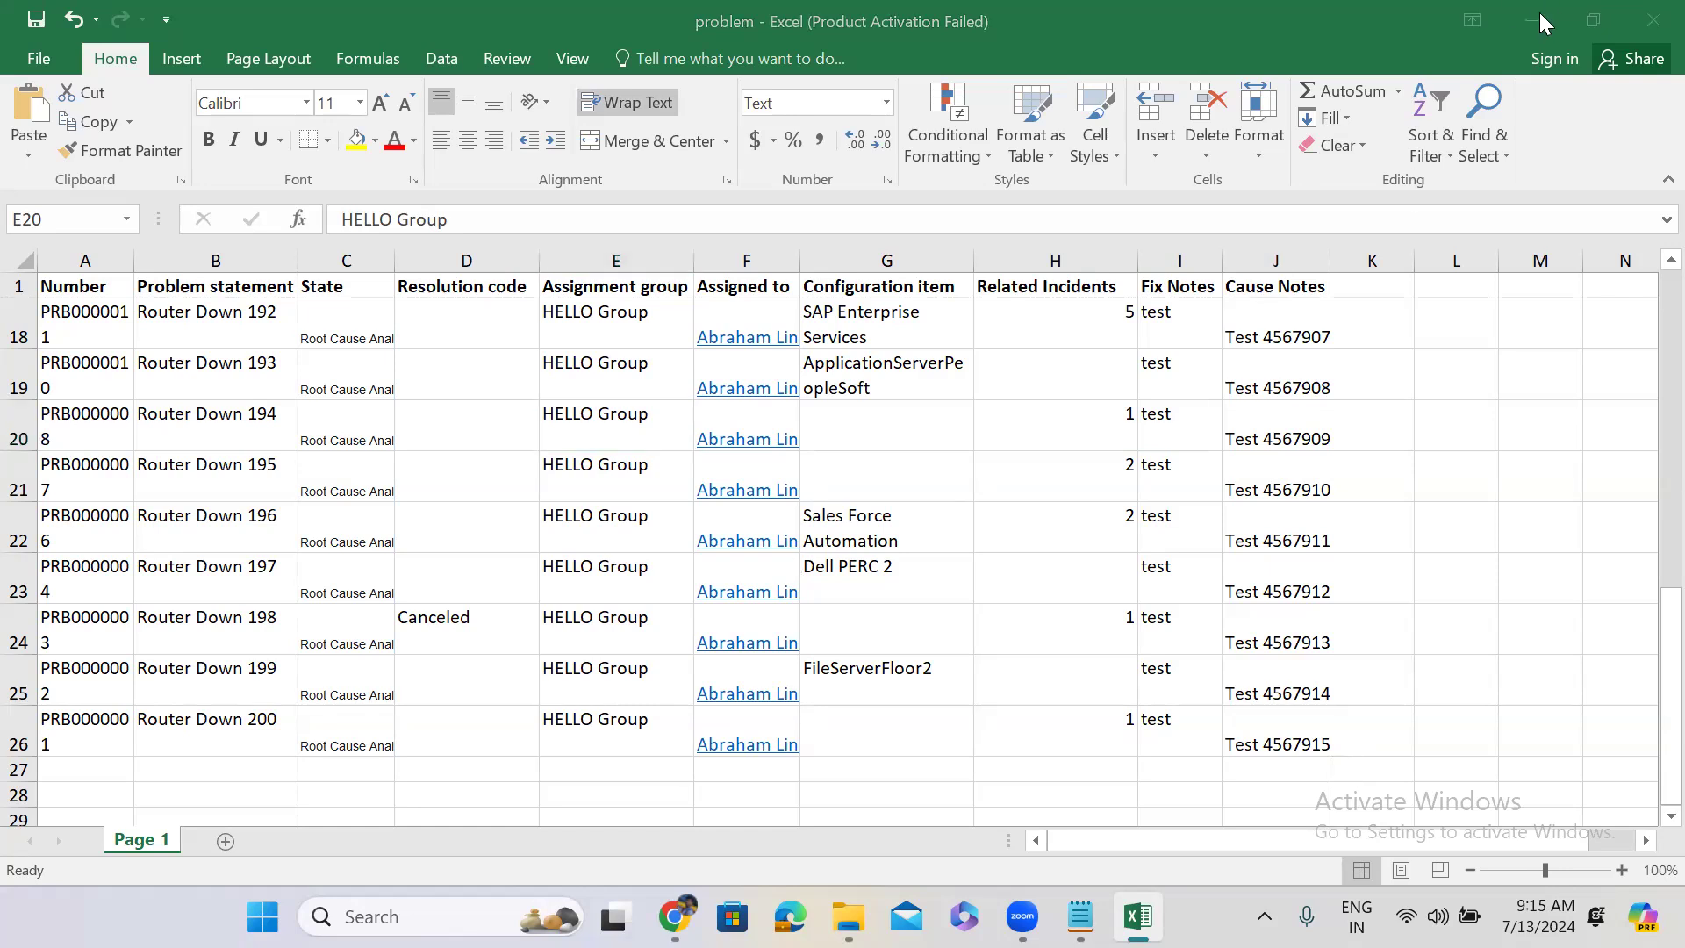
pyautogui.click(1538, 17)
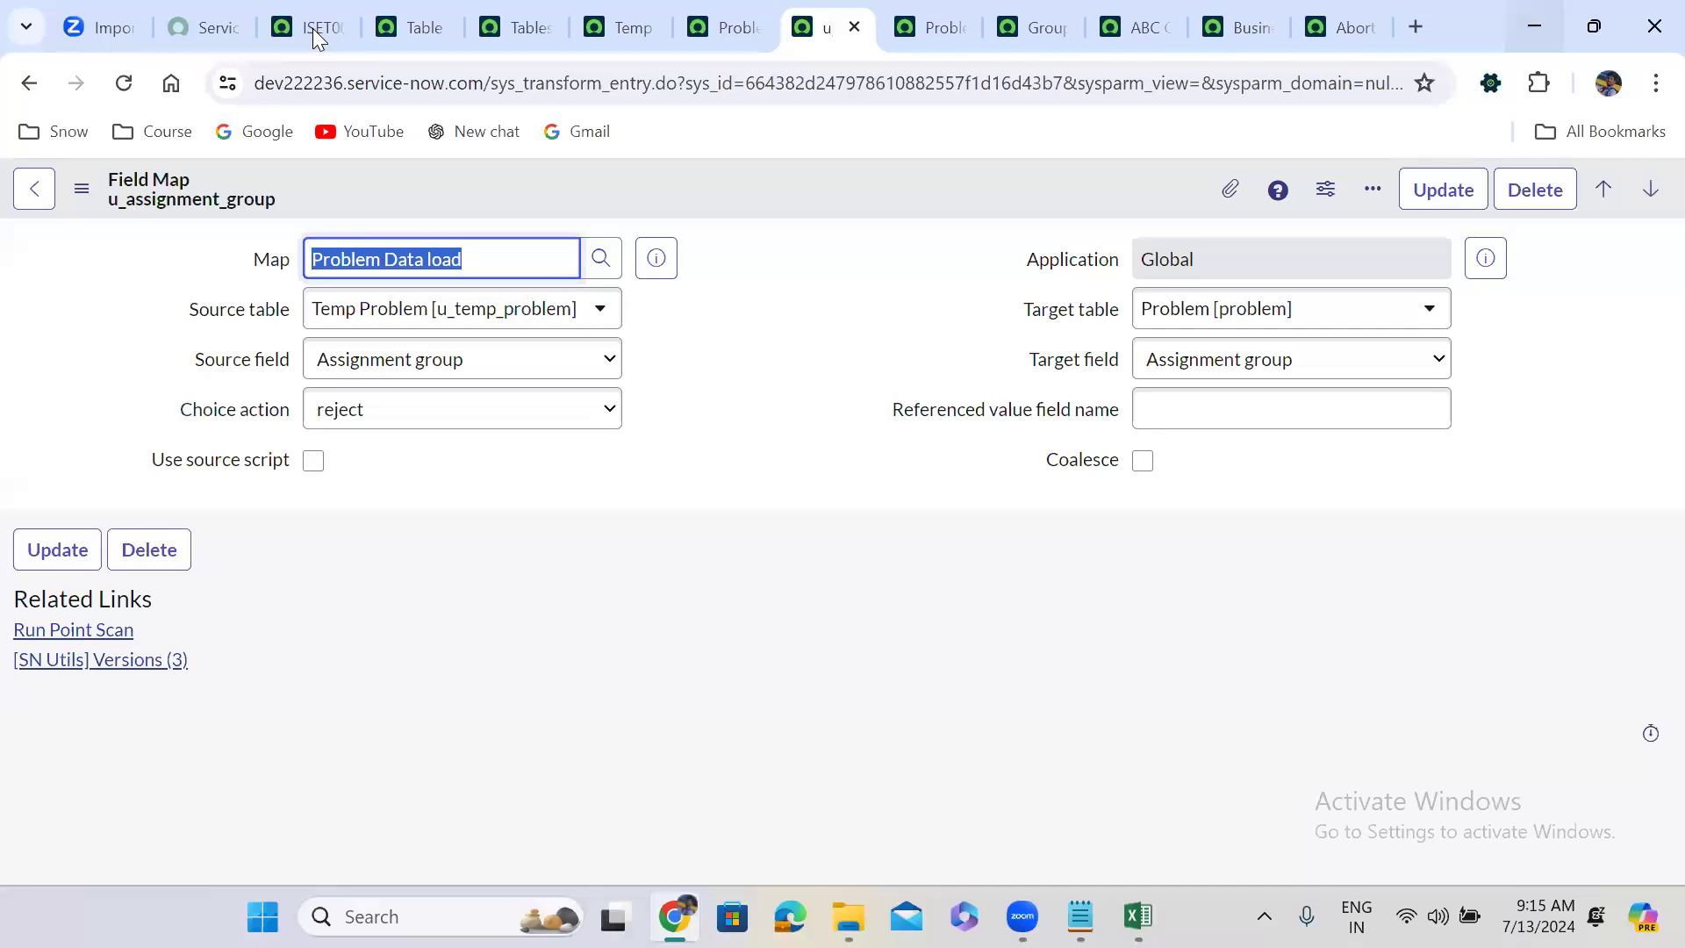
pyautogui.click(312, 28)
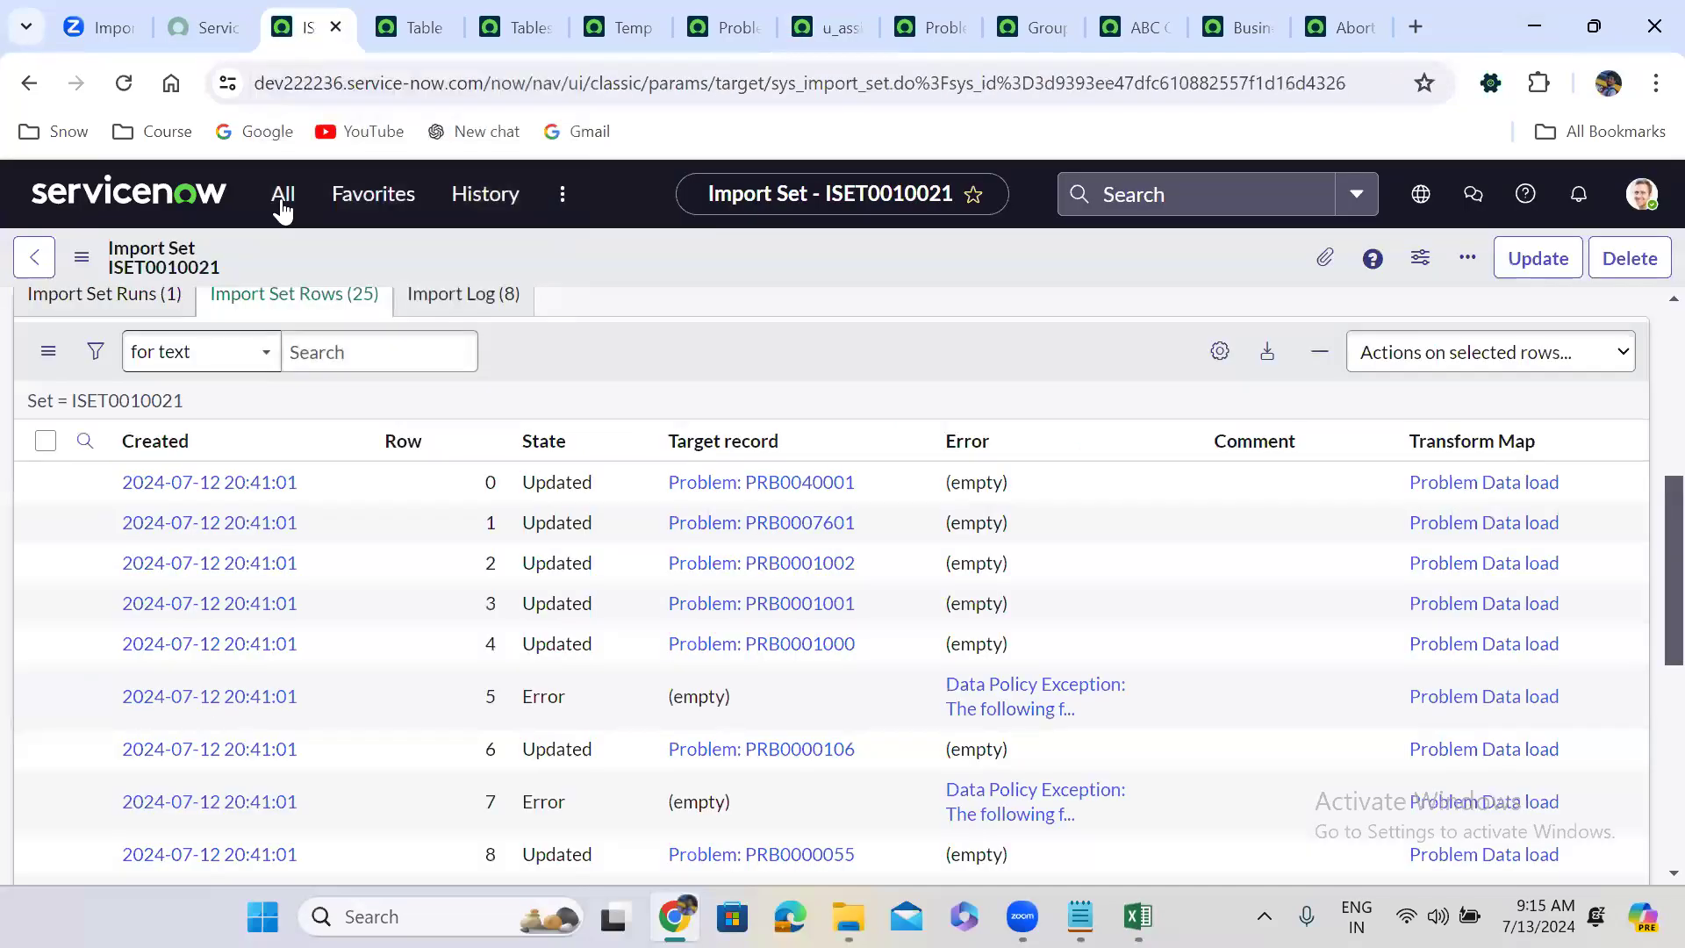
# Reload problem.xlsx into the Temp Problem table, creating import set ISET0010022.
pyautogui.click(282, 194)
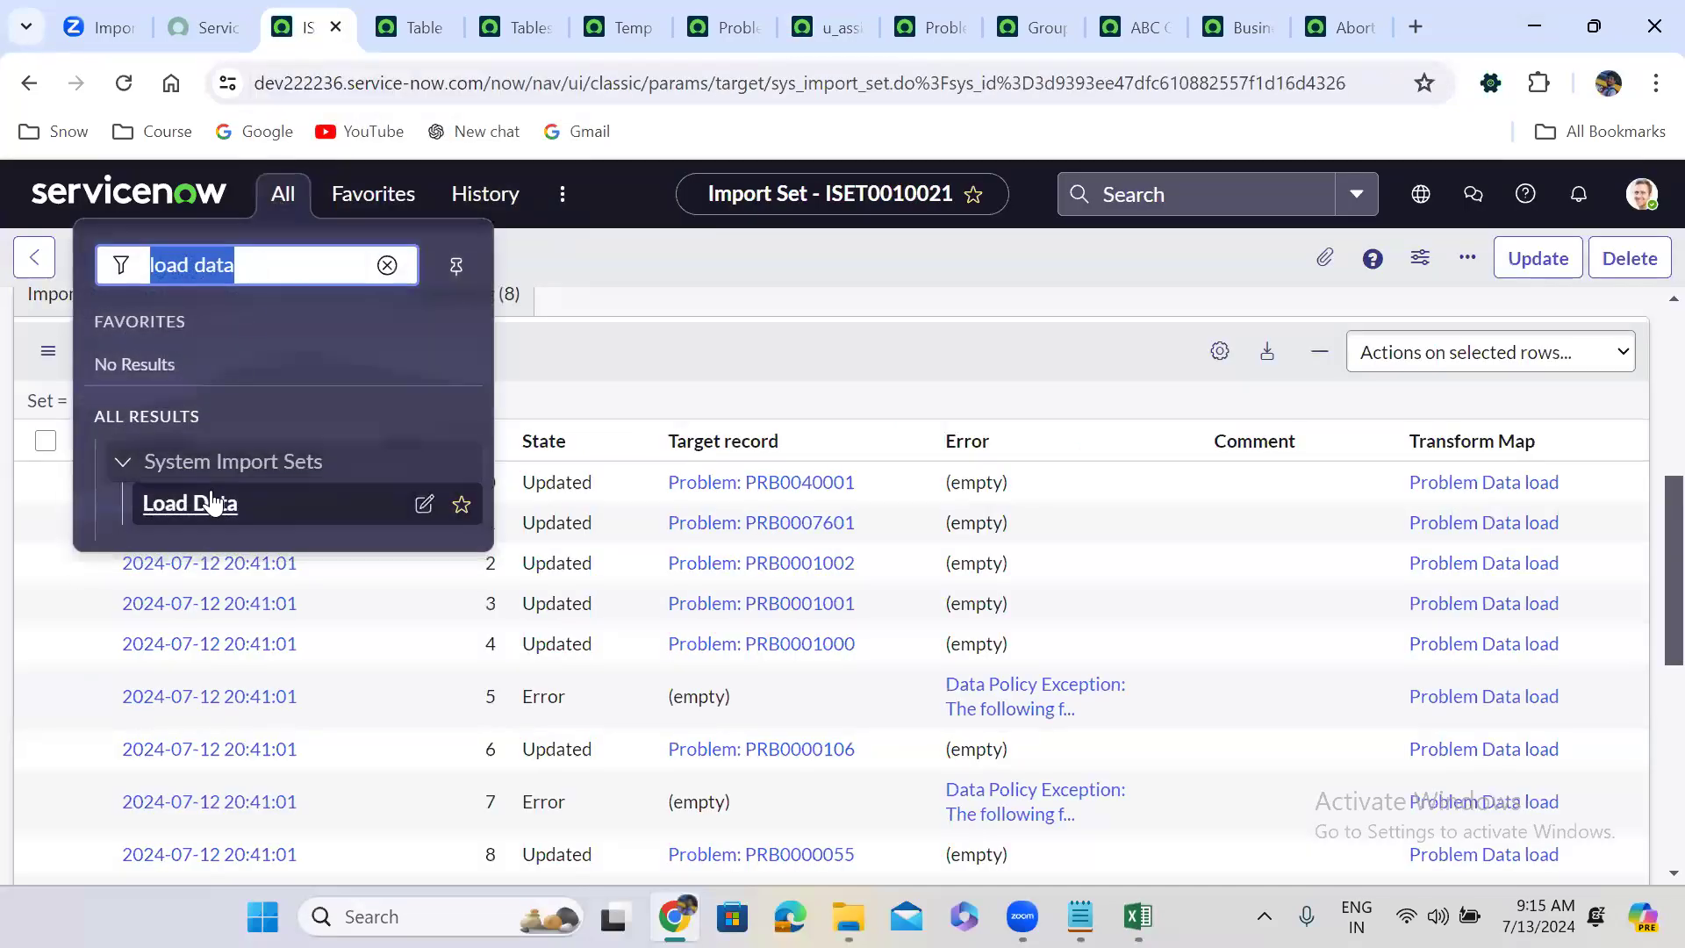
pyautogui.click(207, 510)
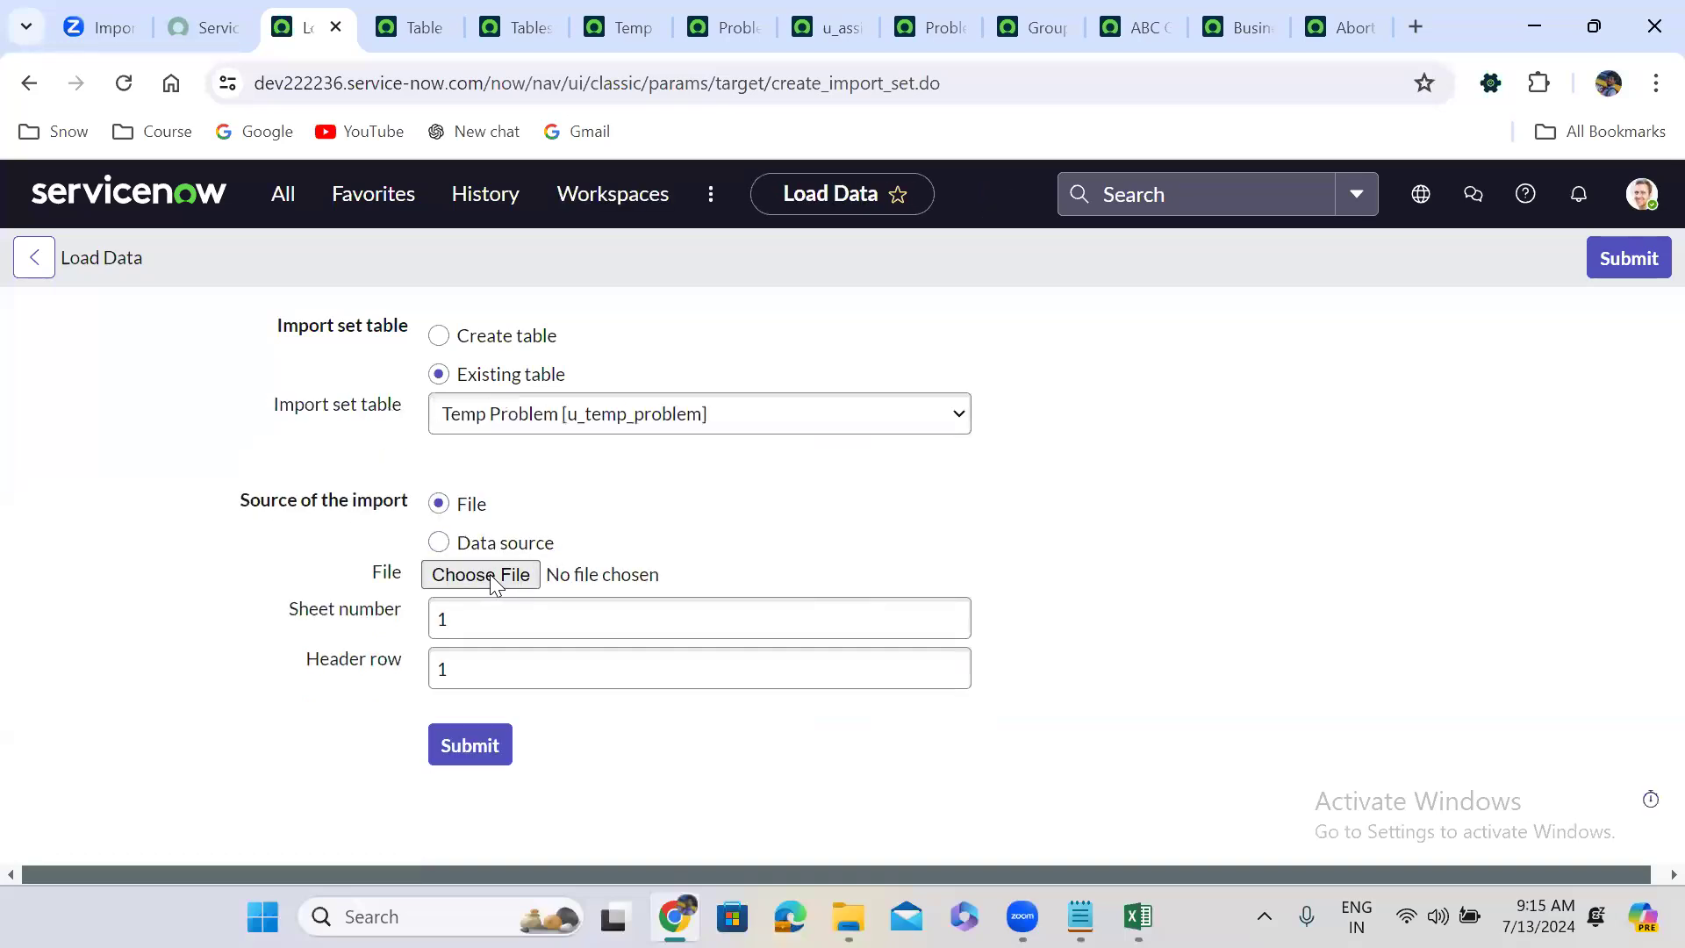
pyautogui.click(490, 574)
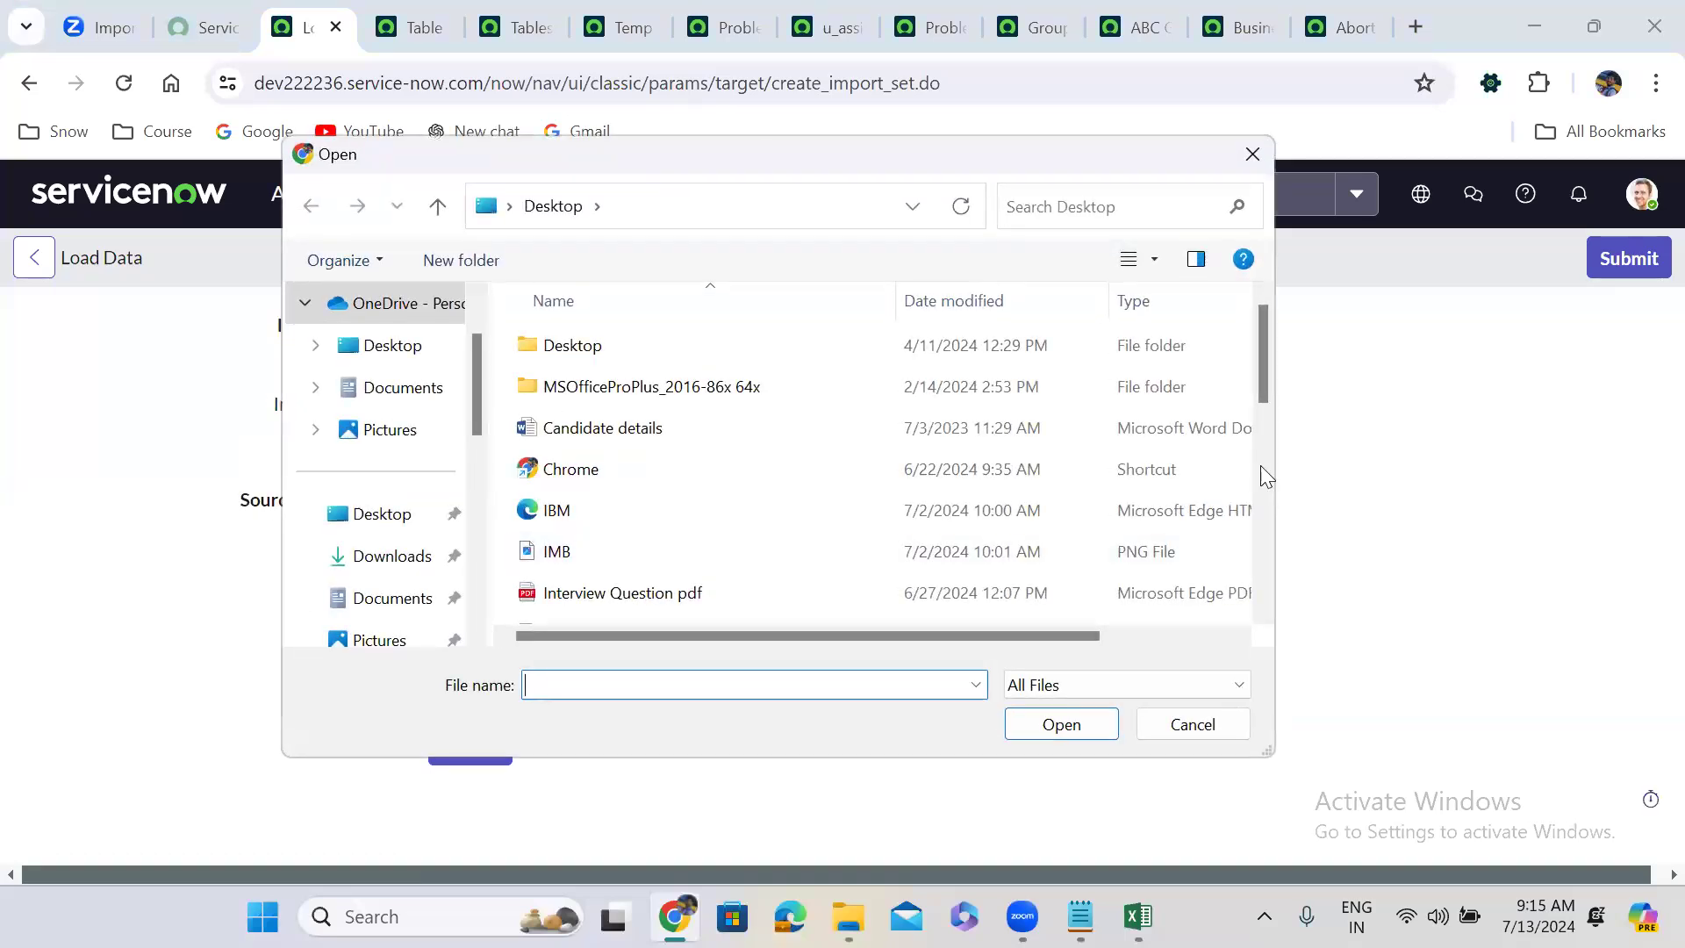
pyautogui.moveTo(1267, 331); pyautogui.dragTo(1269, 416)
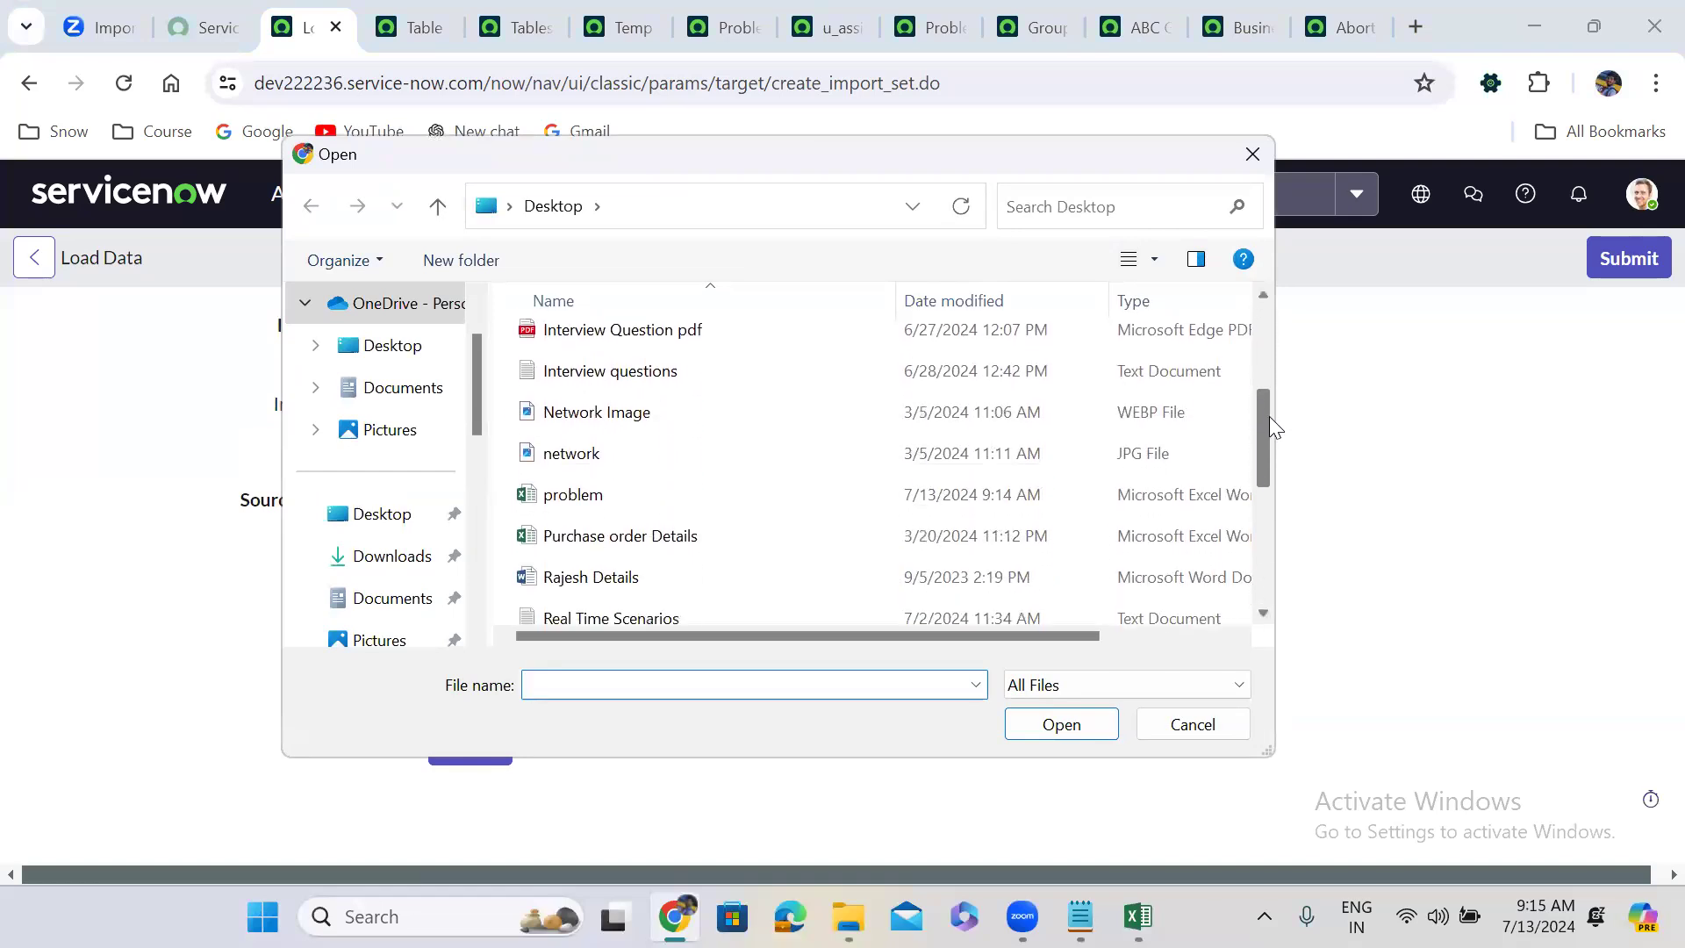
pyautogui.click(612, 492)
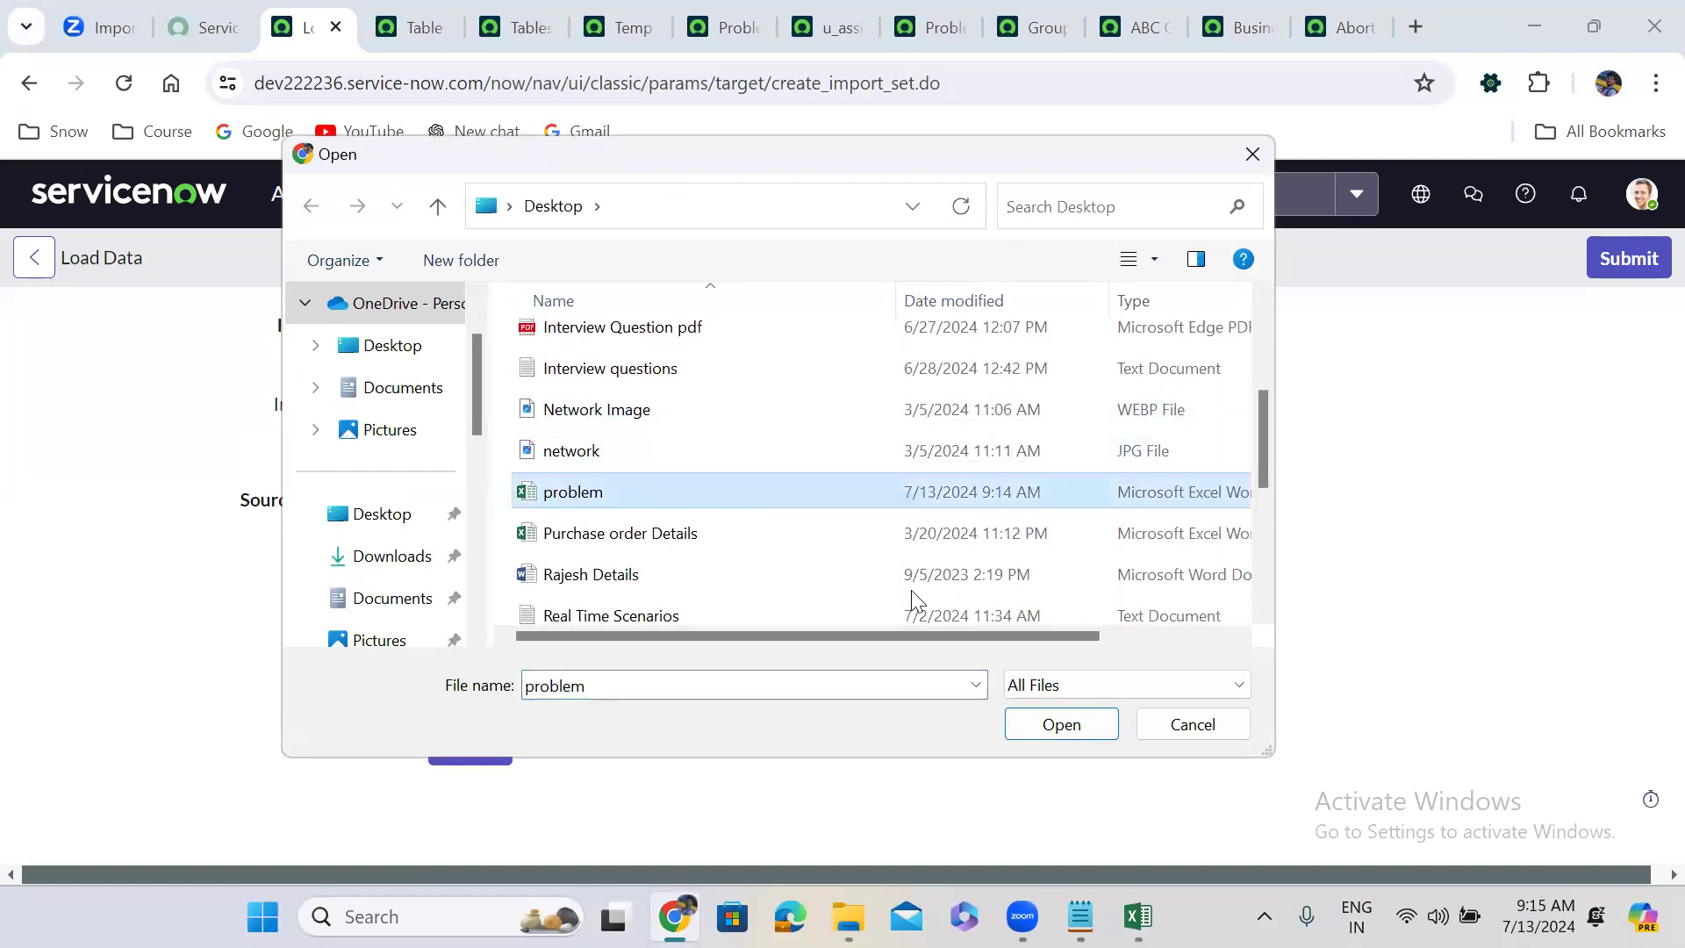
pyautogui.click(1081, 726)
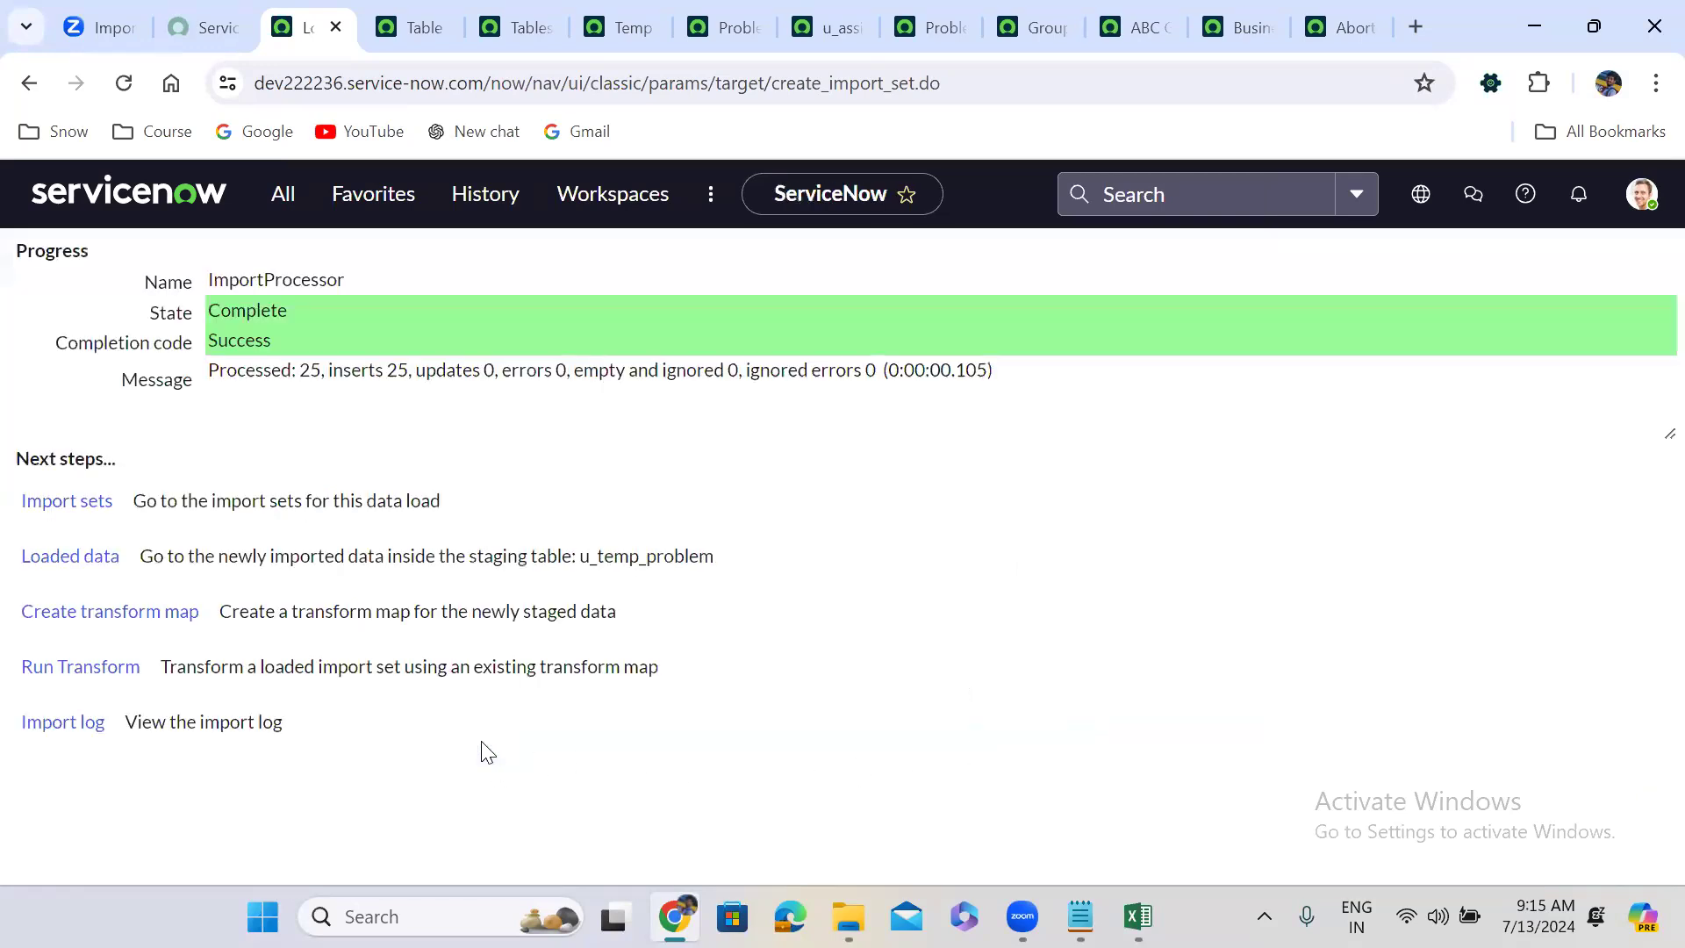
pyautogui.click(96, 679)
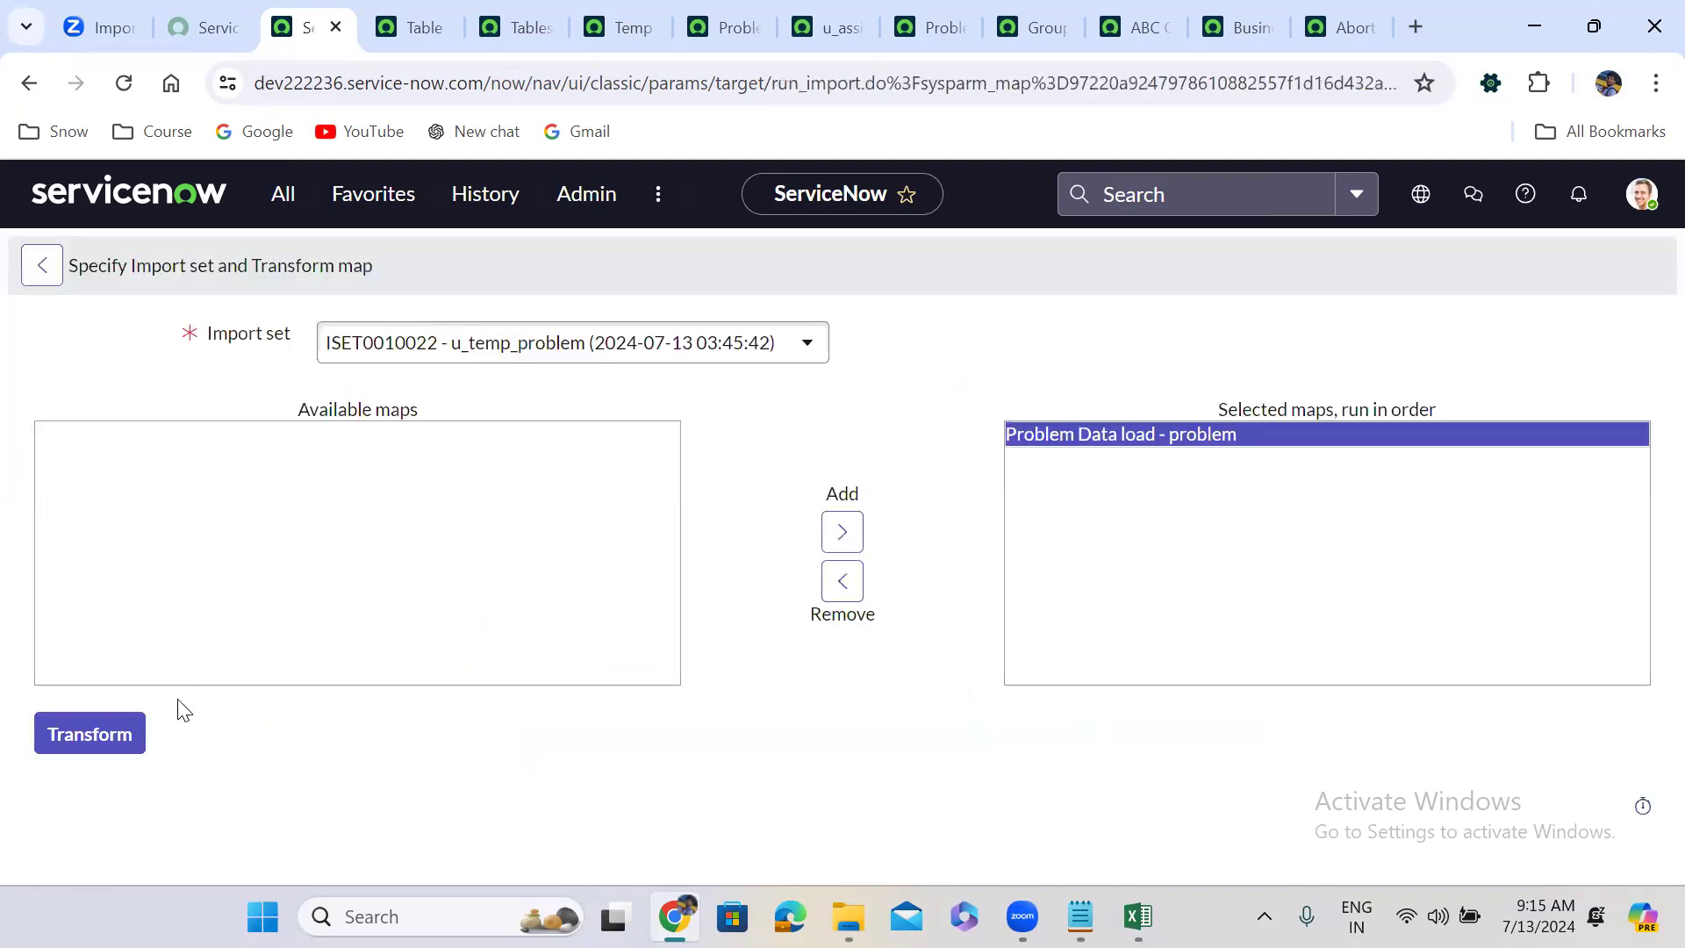
# Transform ISET0010022, review its 25 skipped rows, then show all 22 Problem records.
pyautogui.click(91, 734)
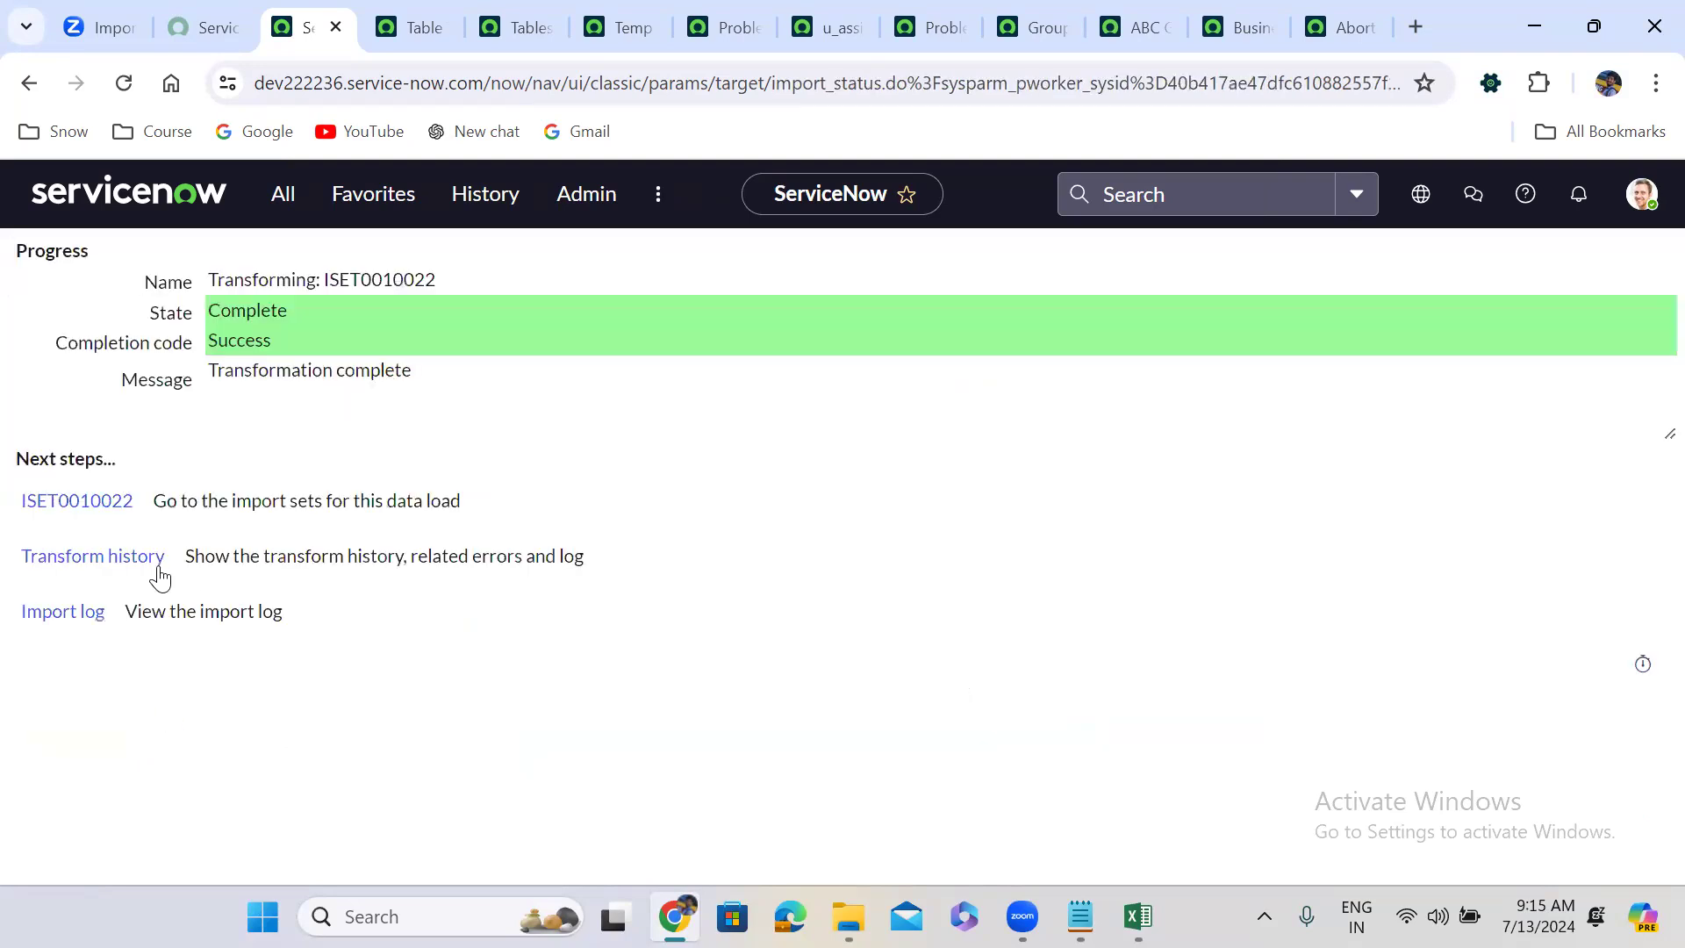
pyautogui.click(128, 558)
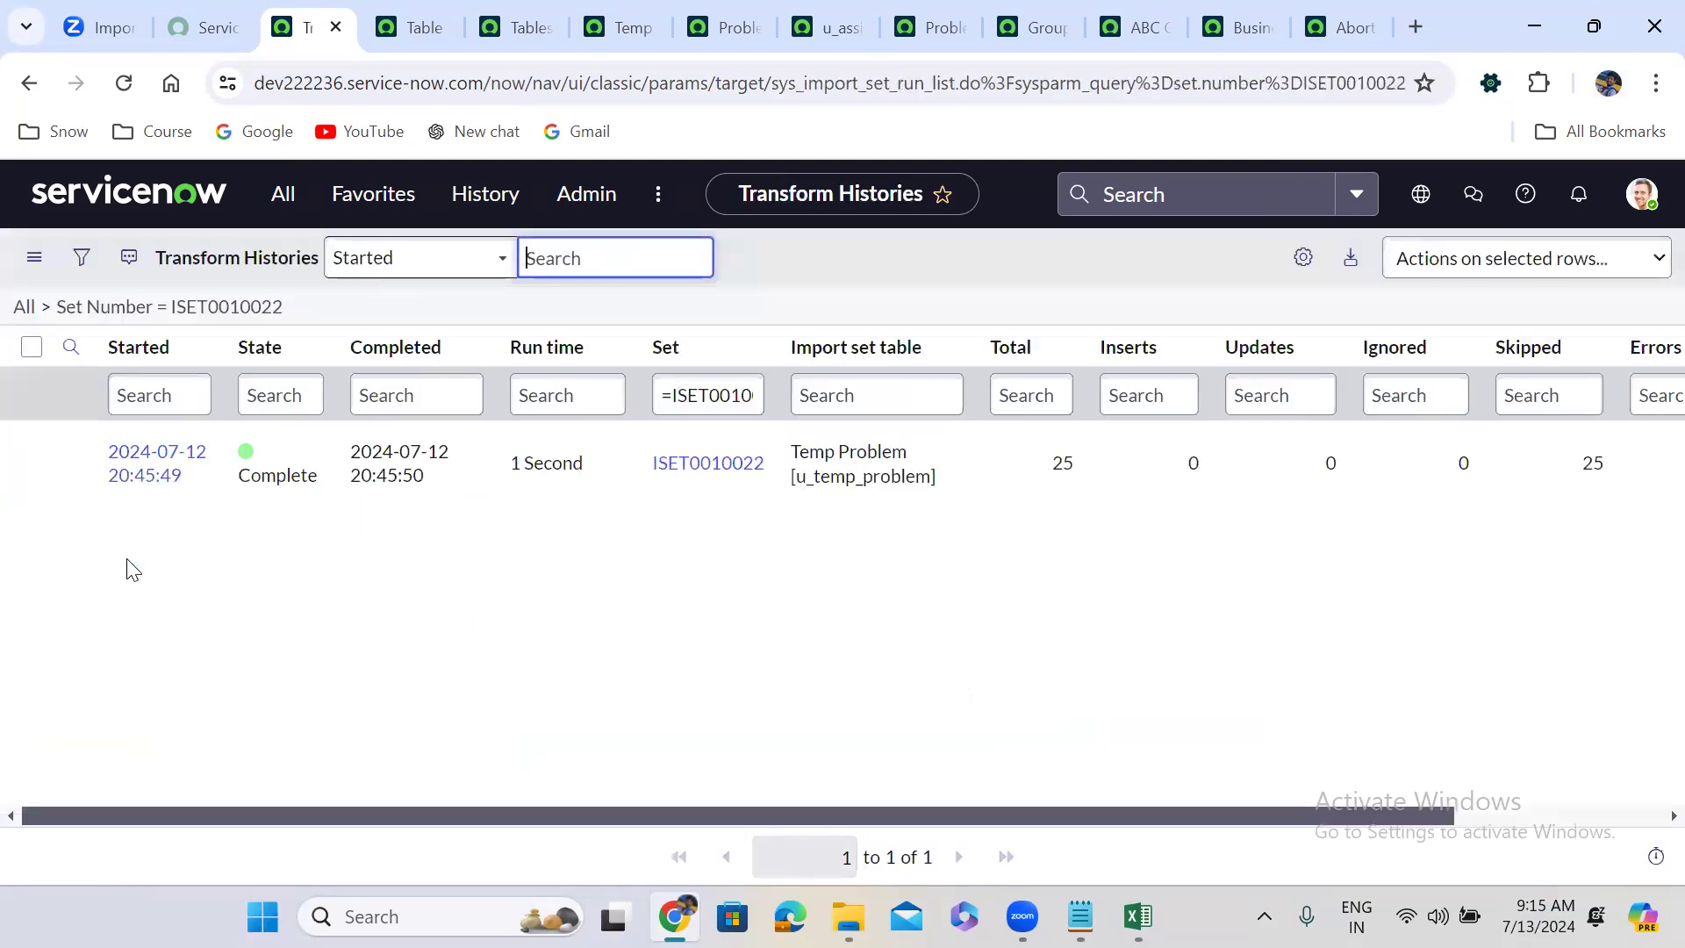
pyautogui.click(711, 461)
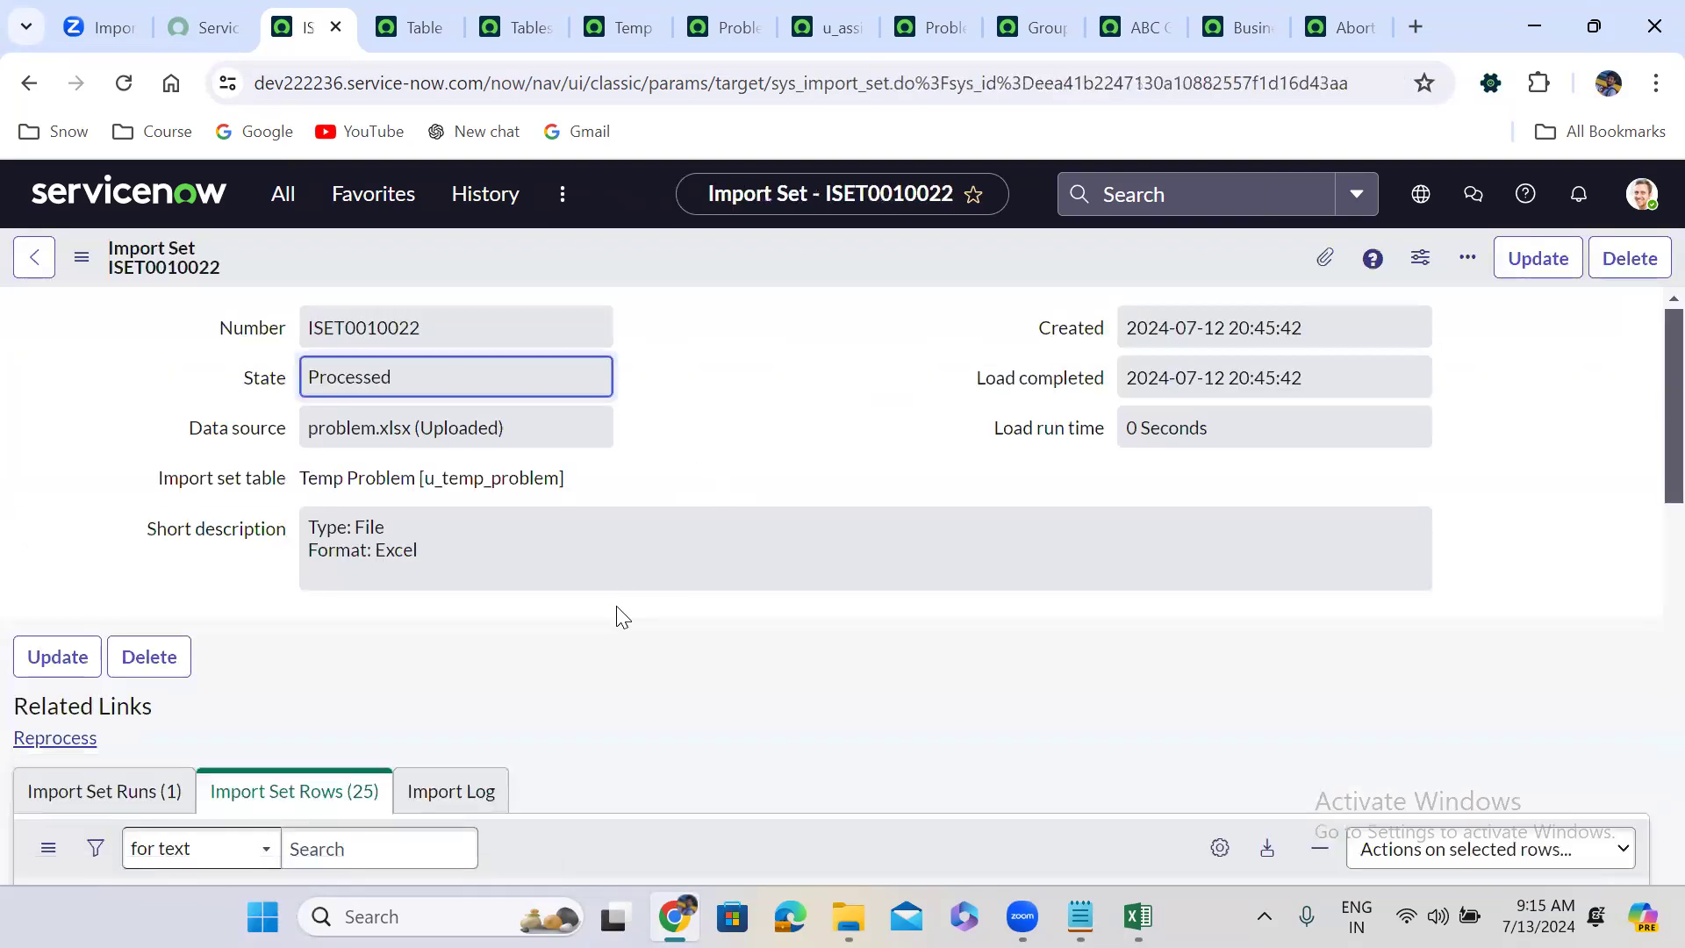
pyautogui.scroll(-1, 620, 615)
pyautogui.scroll(-6, 619, 614)
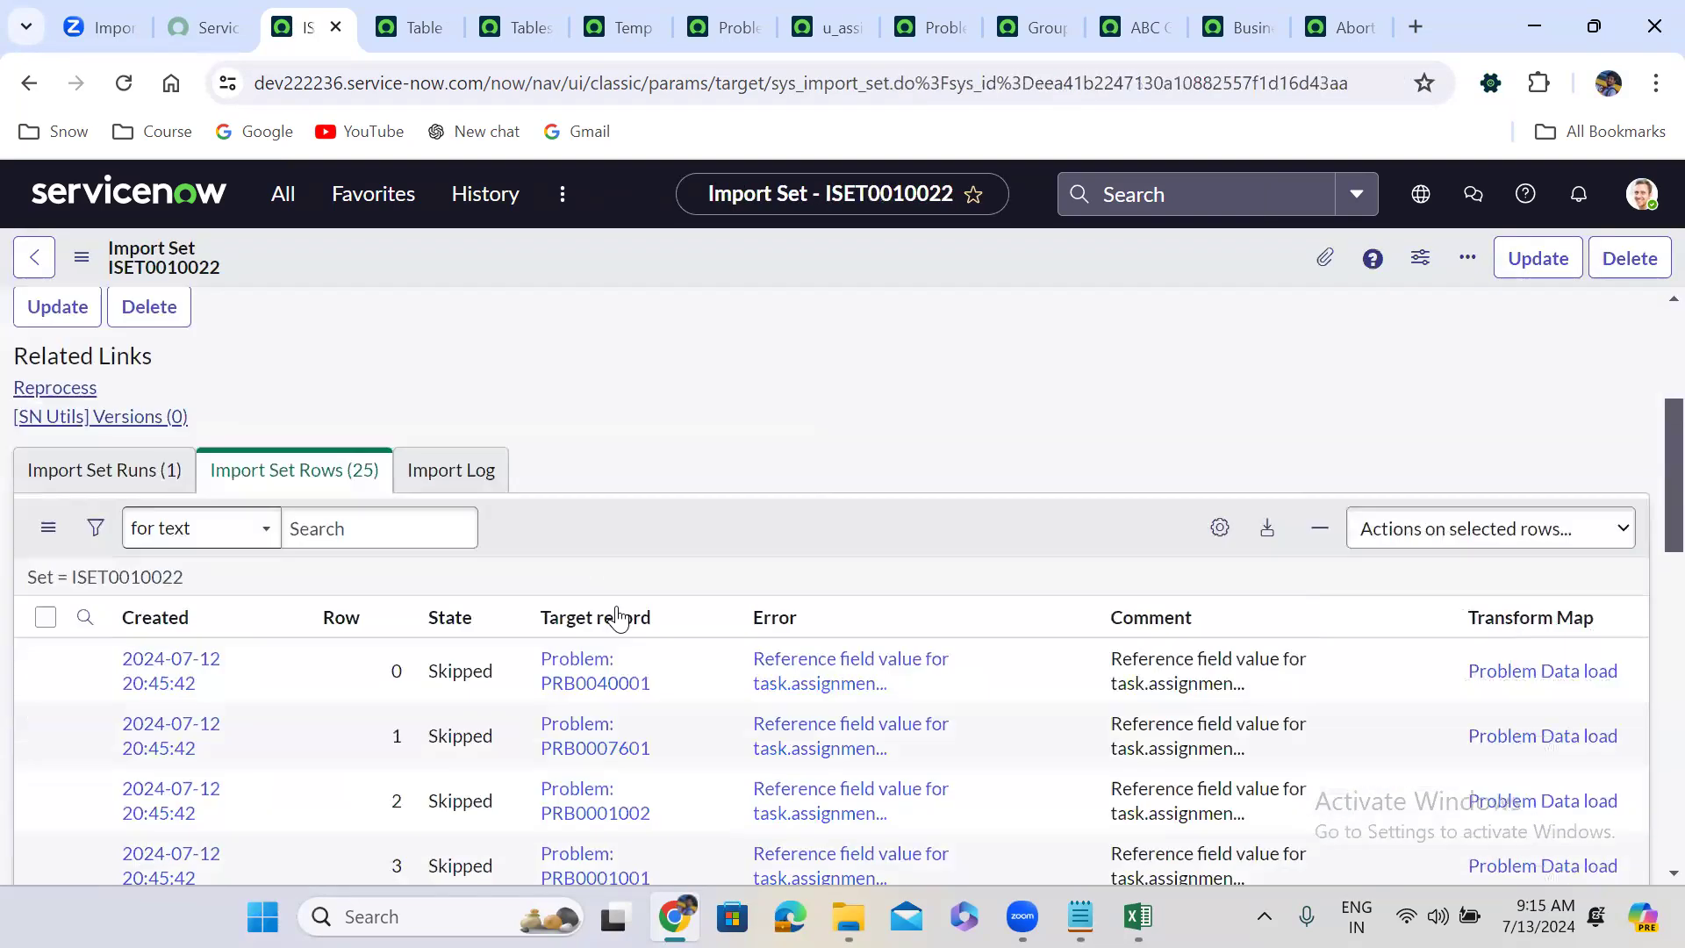
pyautogui.scroll(2, 618, 617)
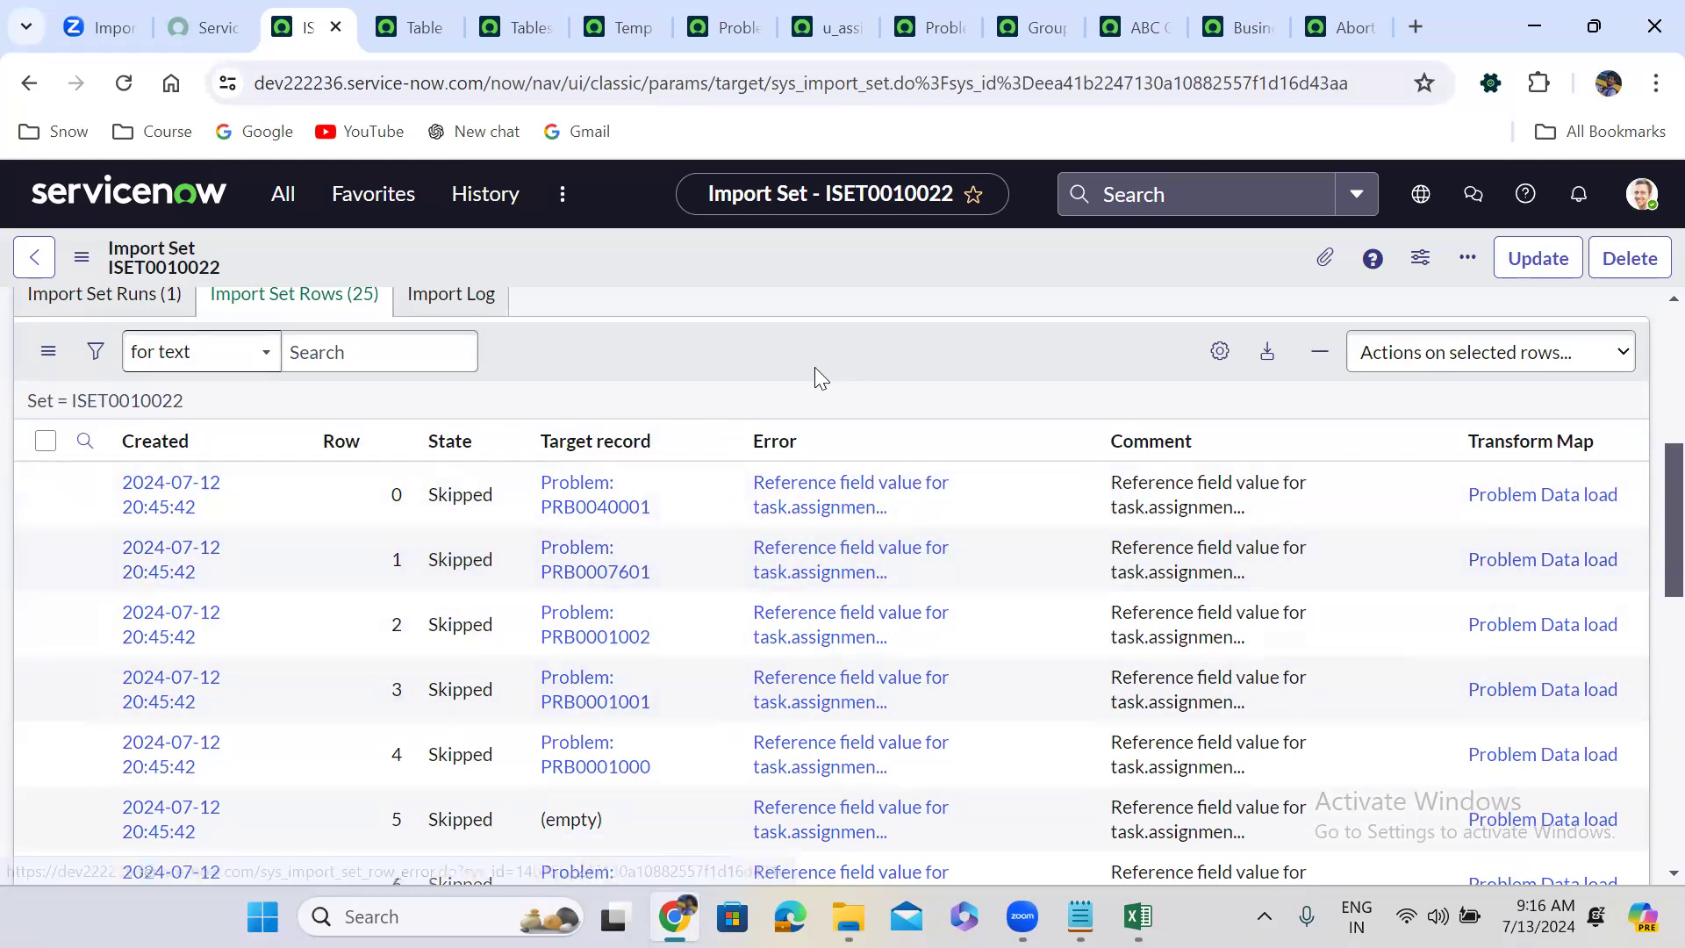
pyautogui.click(956, 18)
pyautogui.click(24, 242)
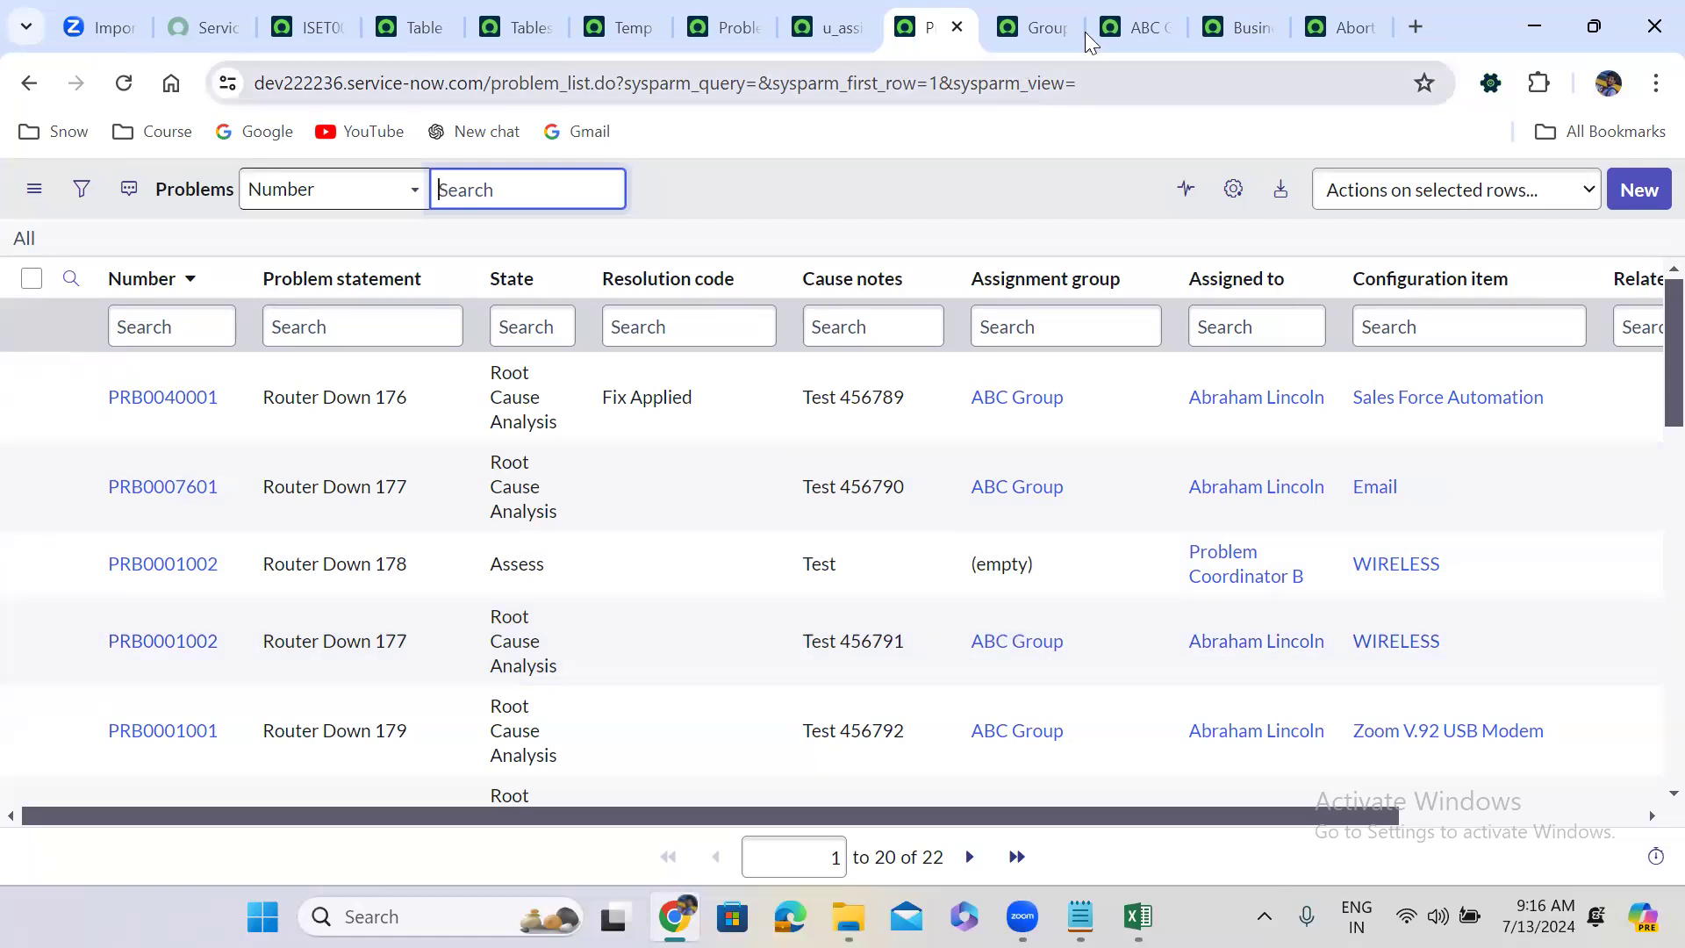
# Set the Assignment group field map's Choice action to create and check the problem workbook.
pyautogui.click(822, 7)
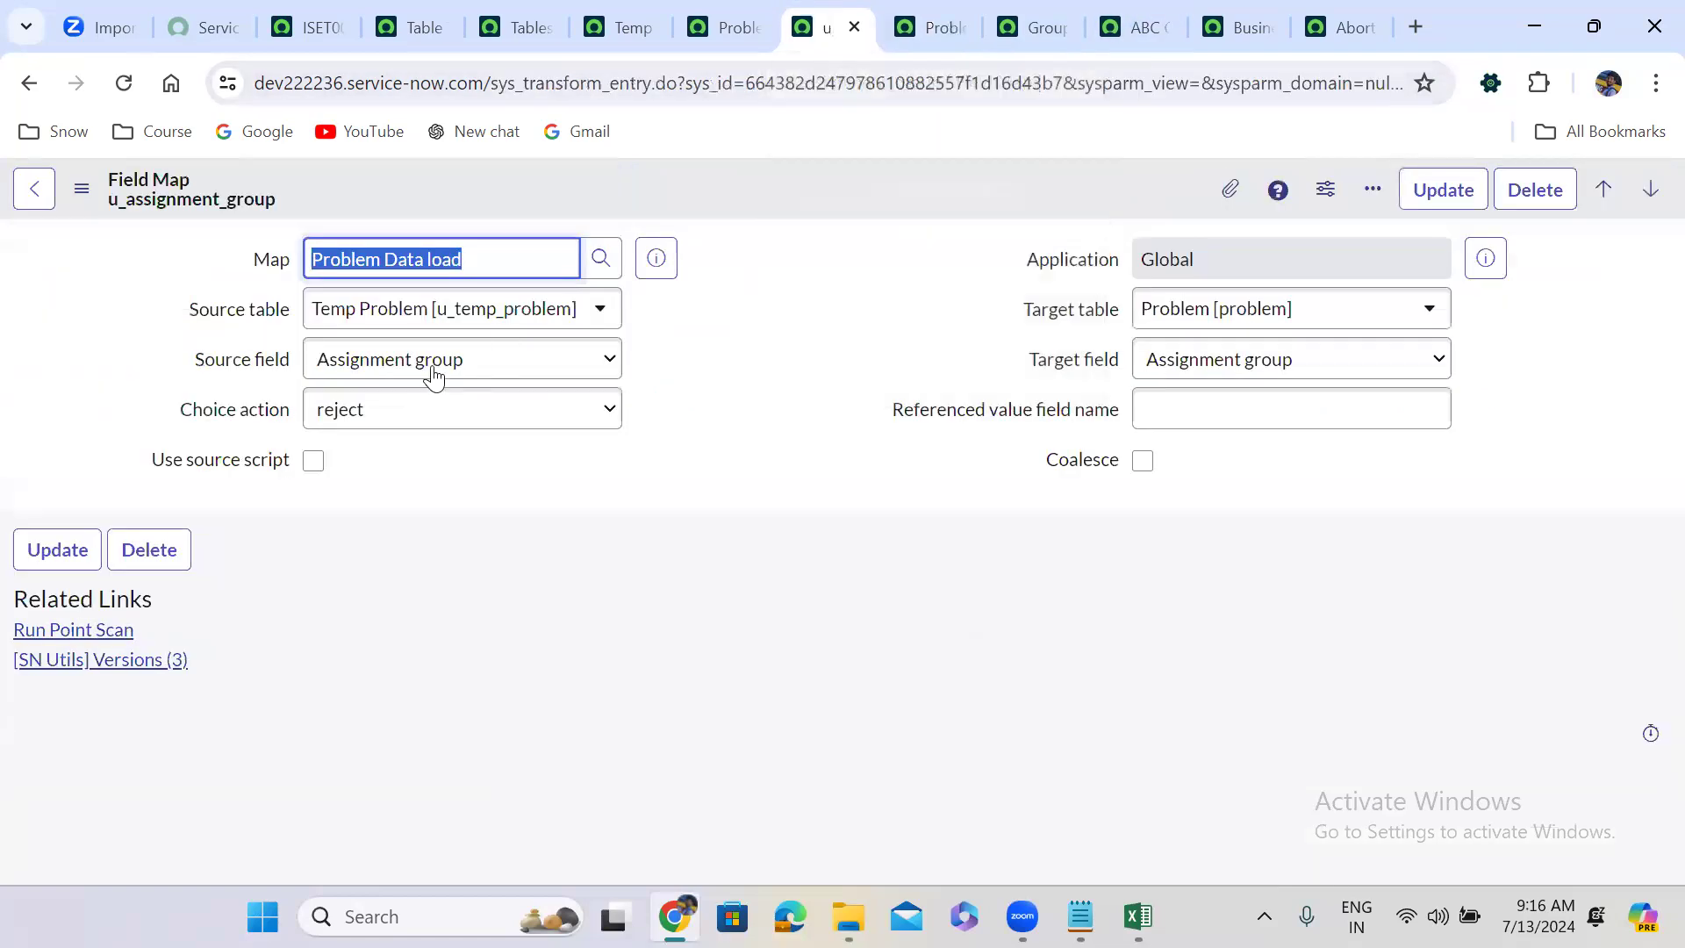
pyautogui.click(391, 405)
pyautogui.click(387, 441)
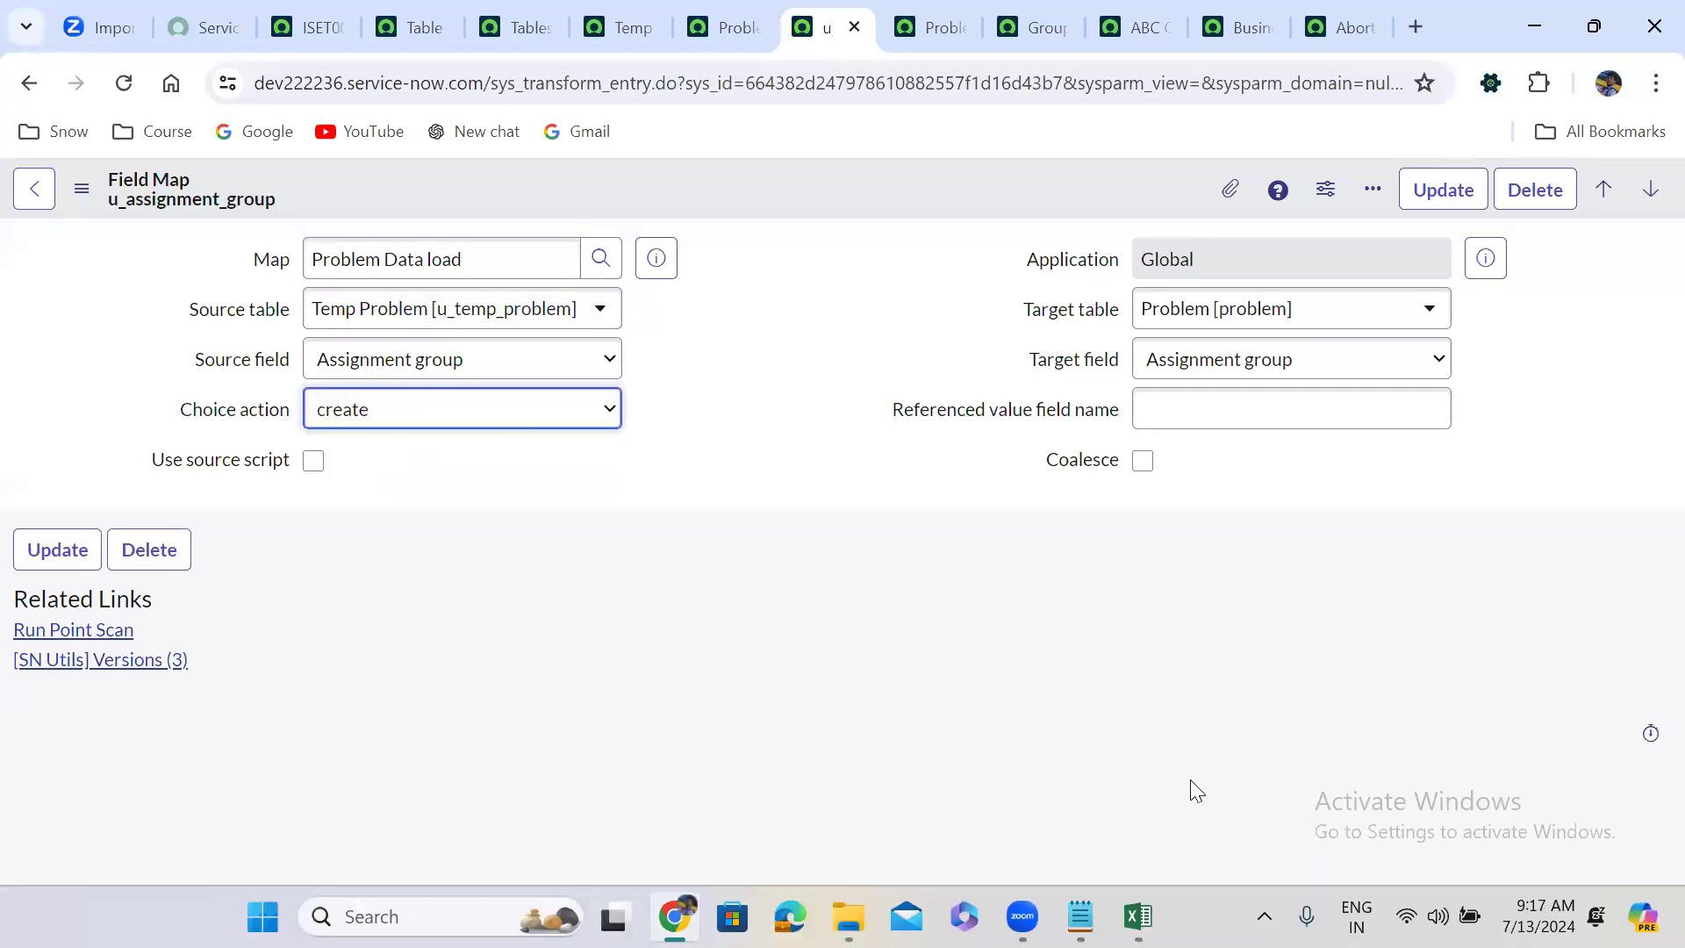
pyautogui.hotkey('alt', 'Tab')
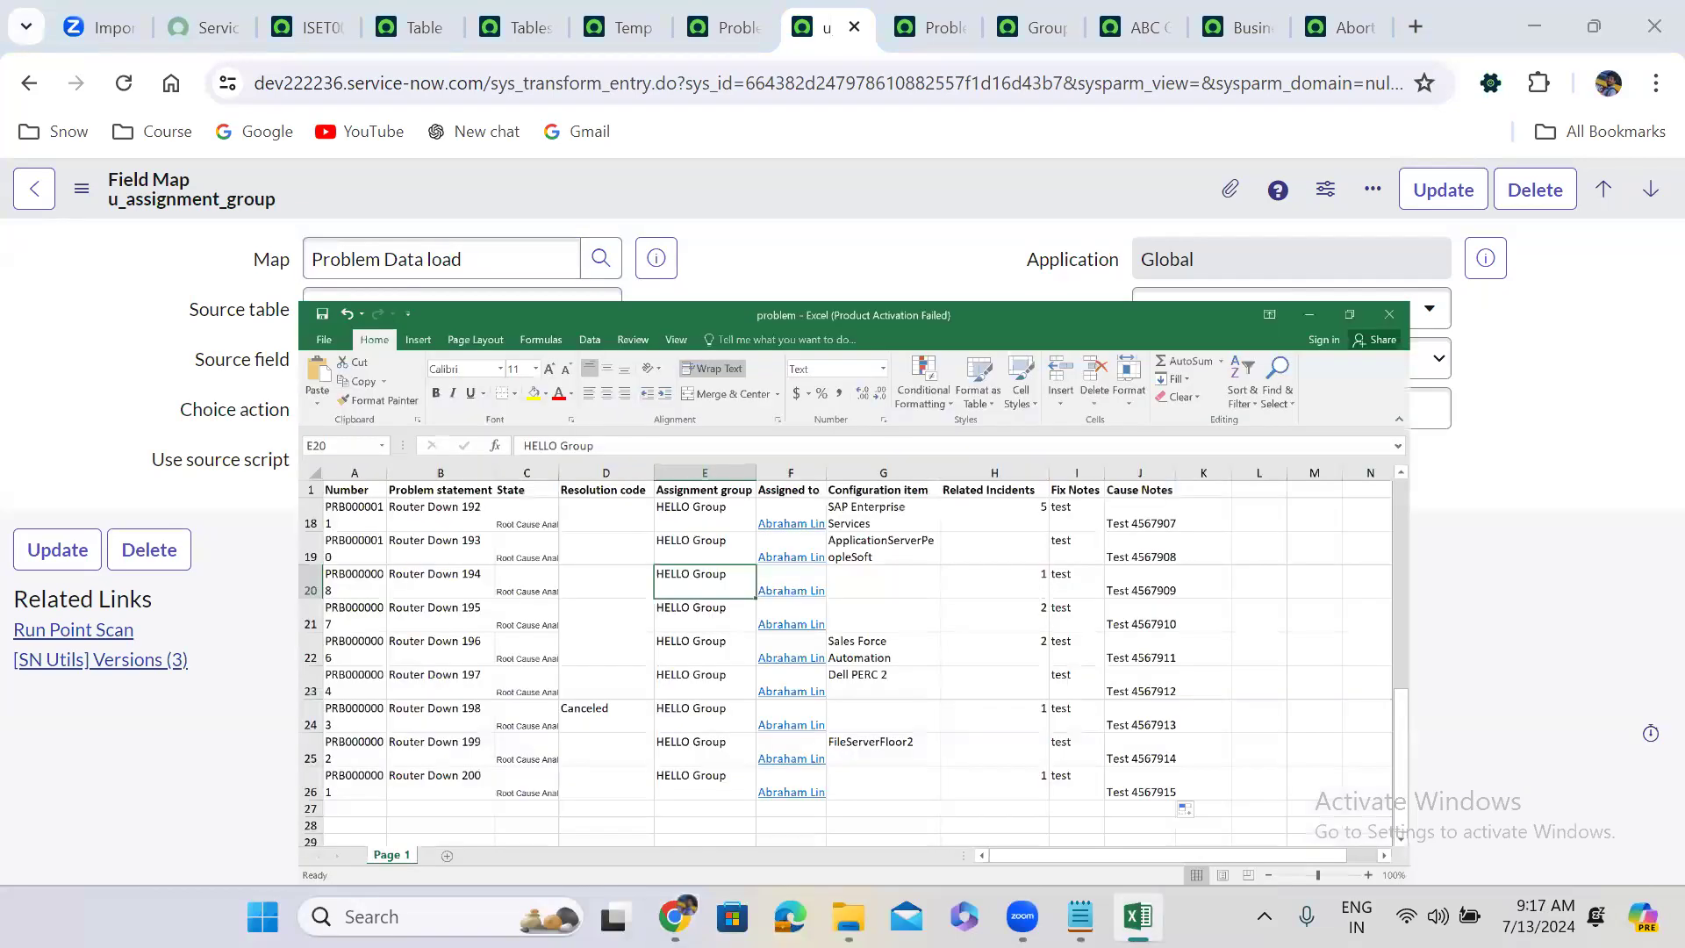
pyautogui.press('super+Up')
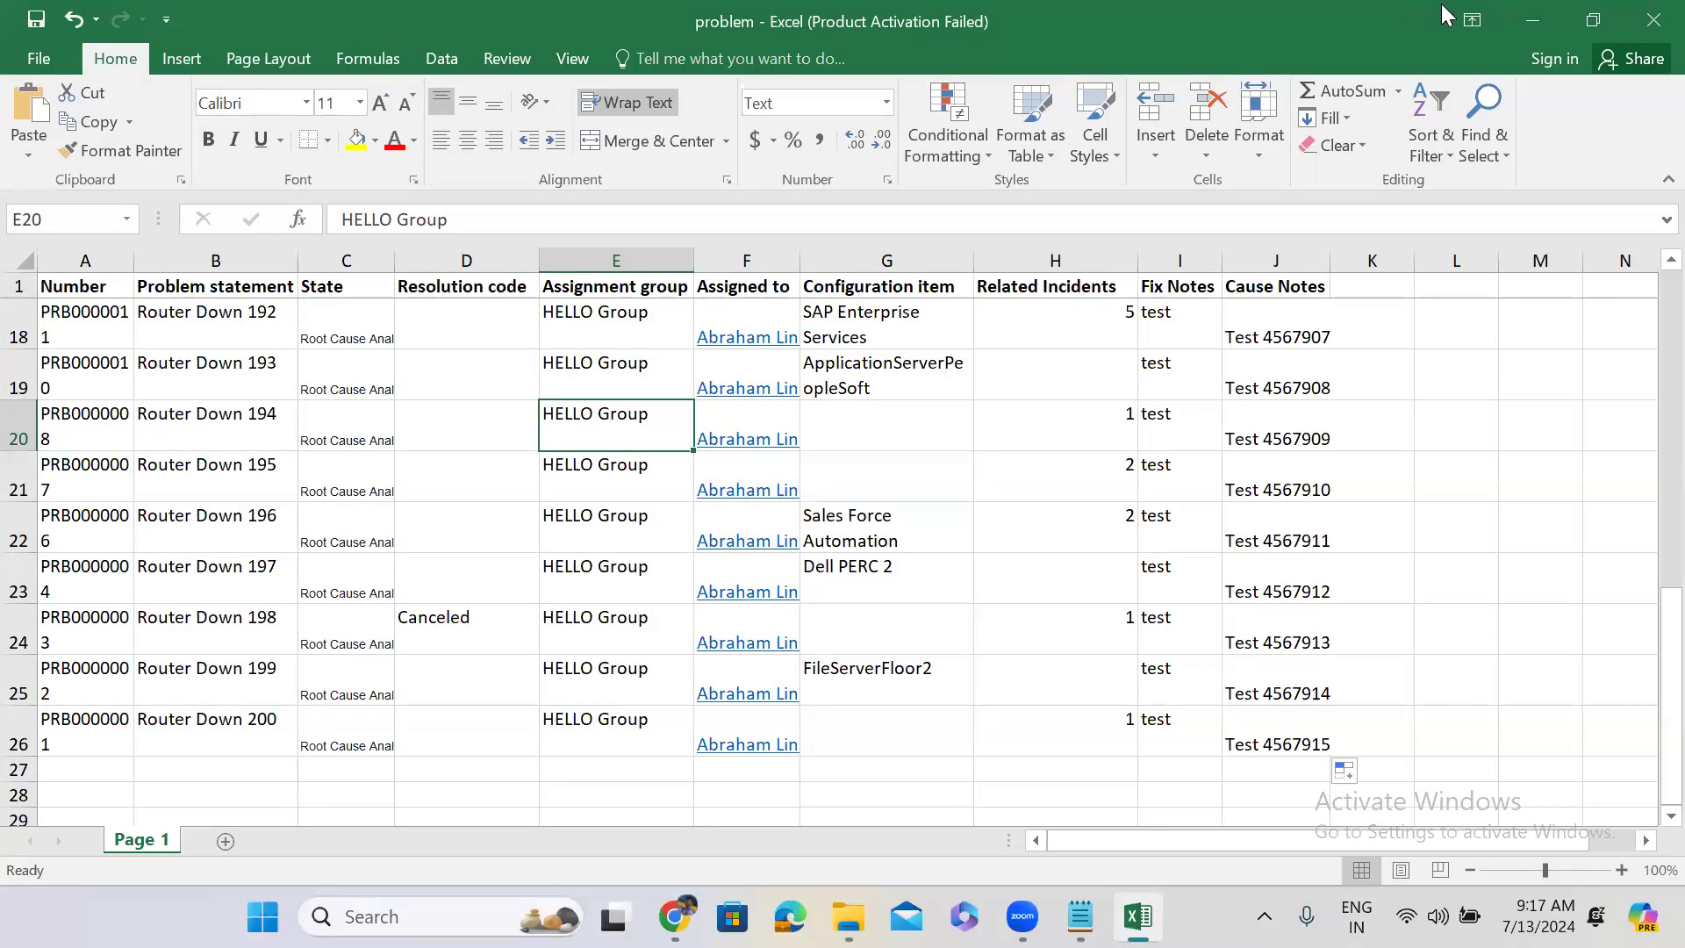
pyautogui.click(1524, 21)
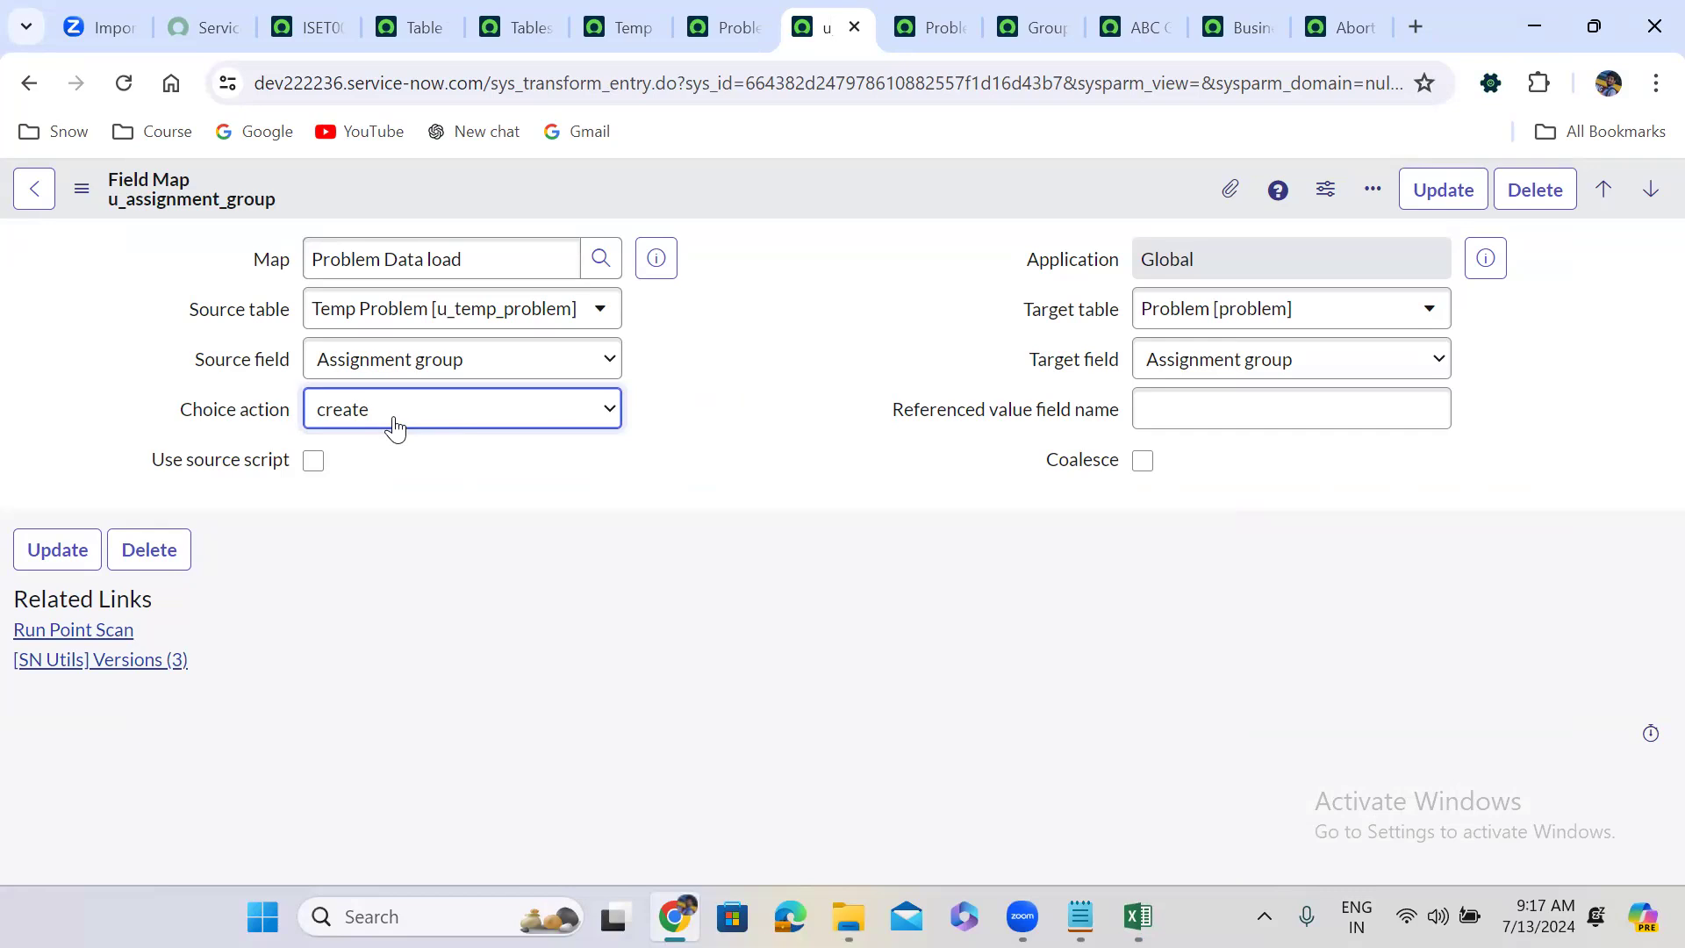
# Change the Choice action to ignore and review the Excel workbook again.
pyautogui.click(395, 425)
pyautogui.click(391, 467)
pyautogui.moveTo(1139, 916)
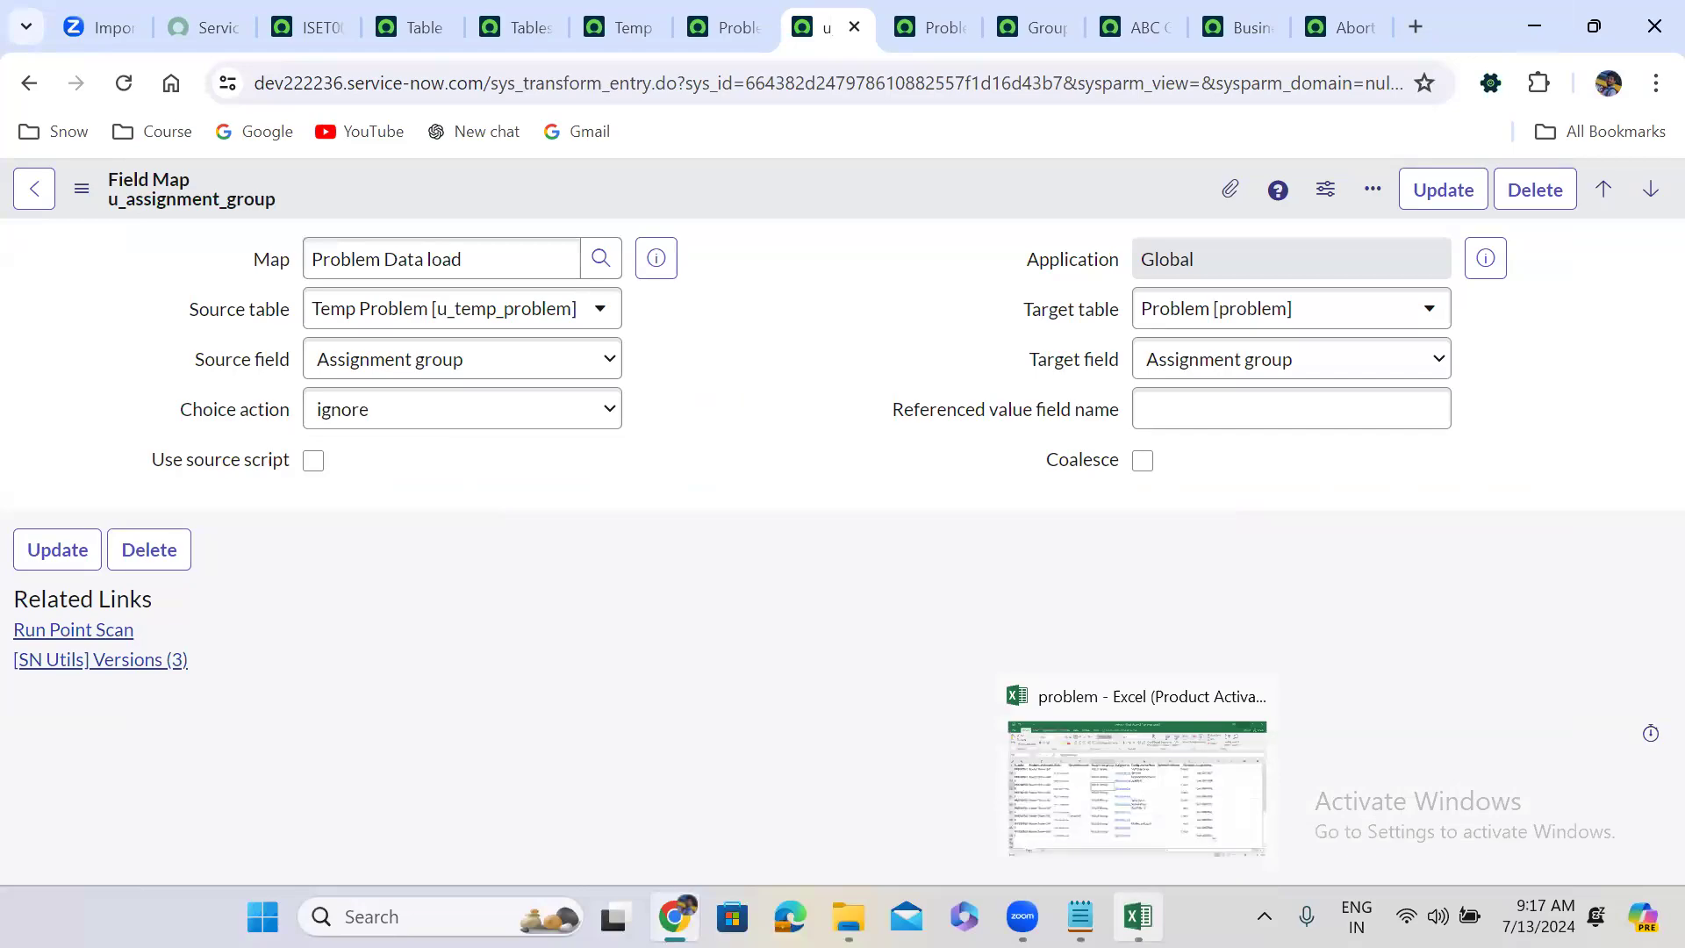
pyautogui.click(1137, 785)
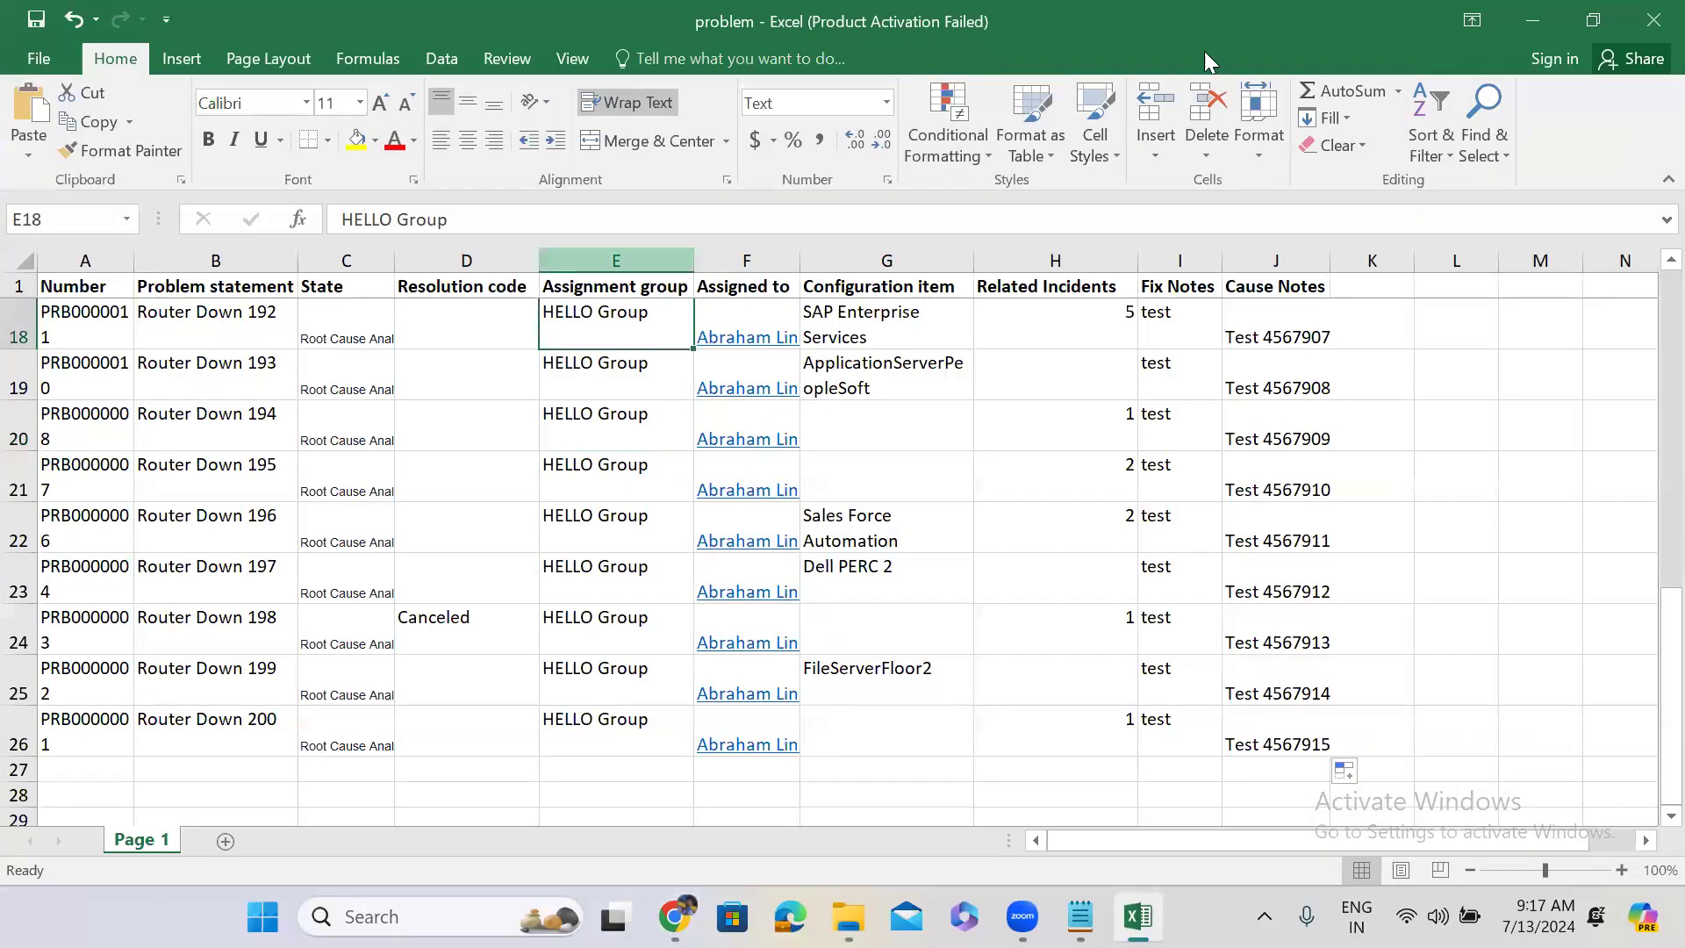
pyautogui.click(1593, 20)
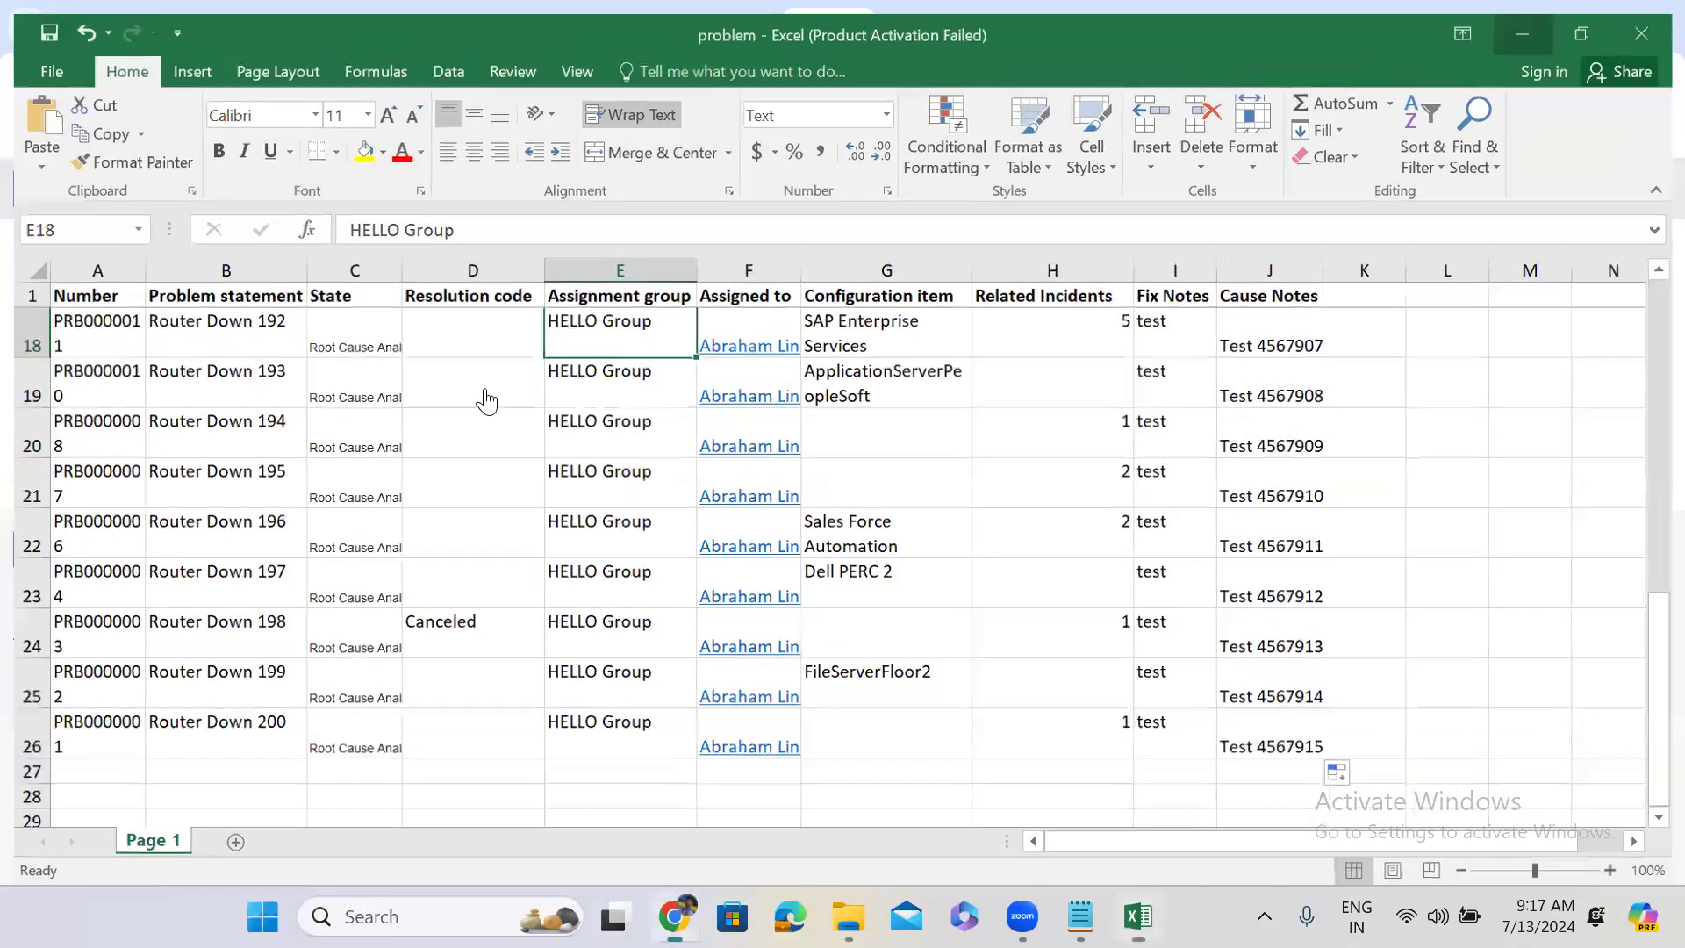
pyautogui.press('super+Down')
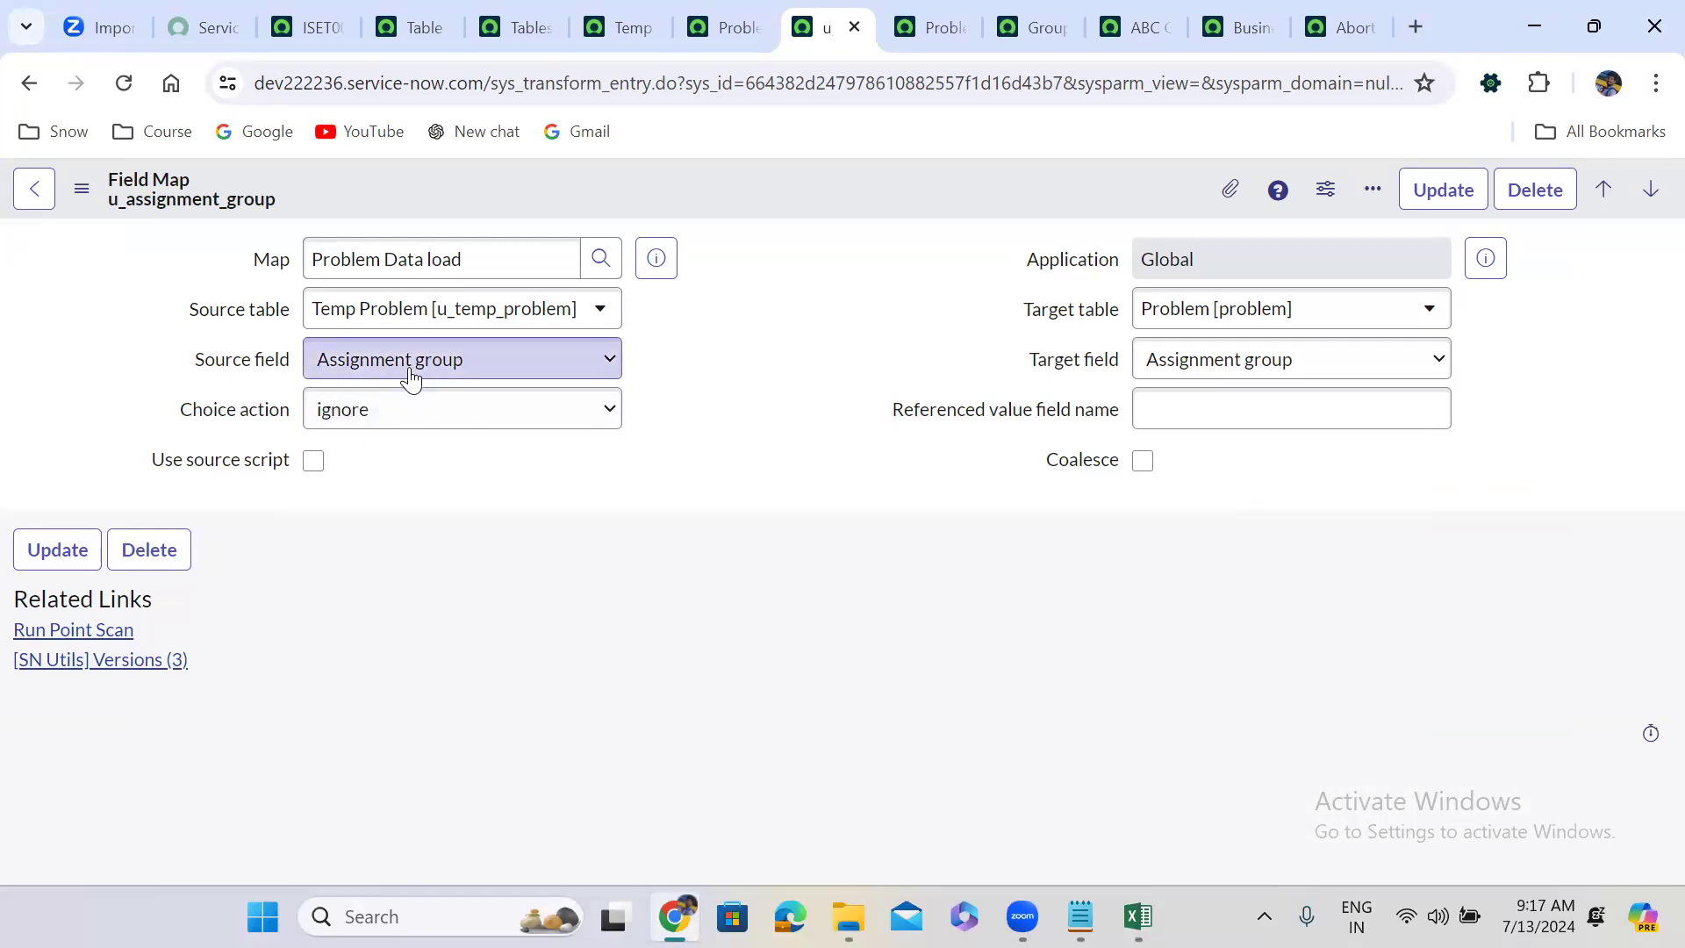
# Switch the Choice action to reject, then glance at the Excel workbook.
pyautogui.click(383, 408)
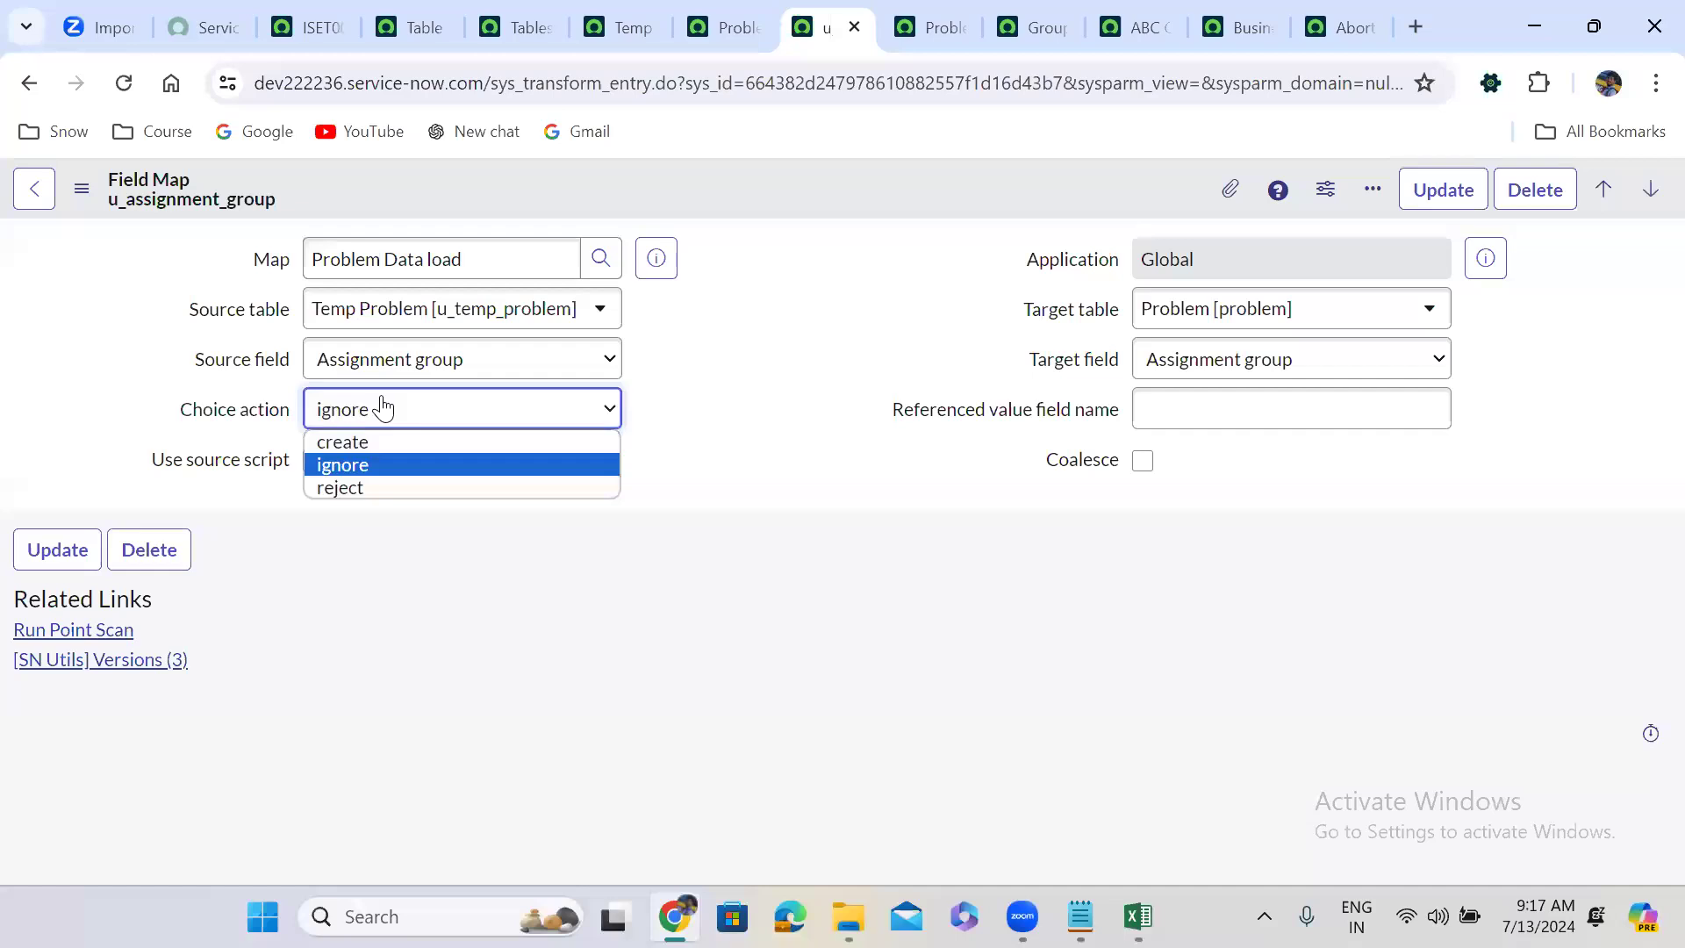
pyautogui.click(374, 490)
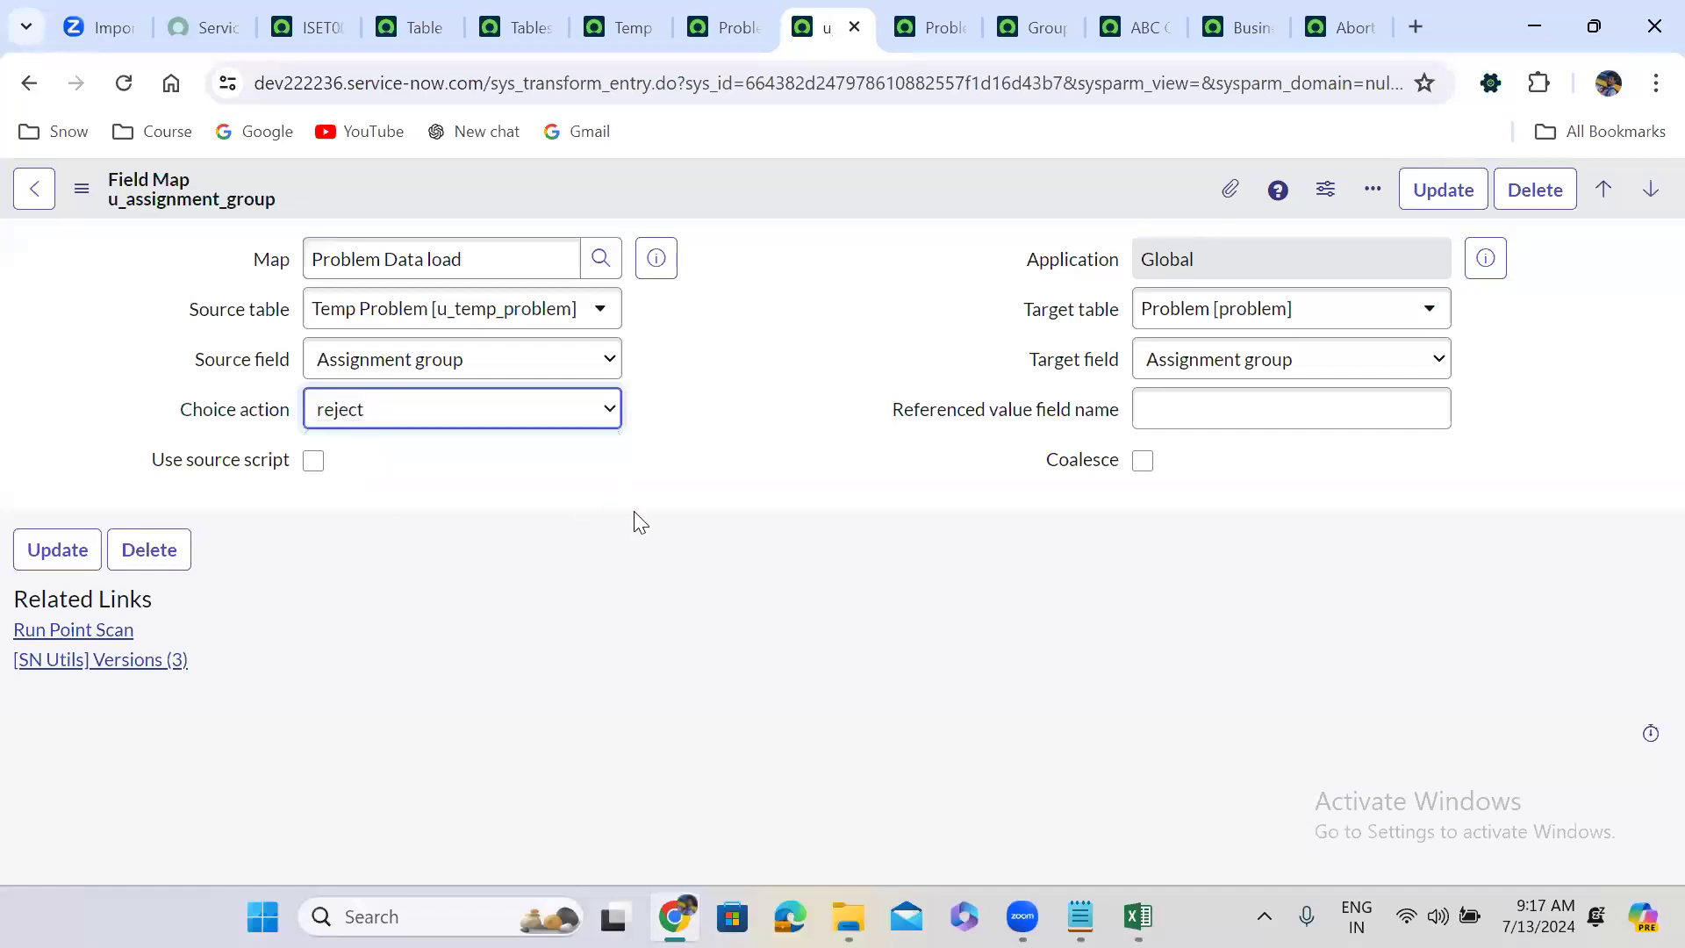
pyautogui.click(1139, 917)
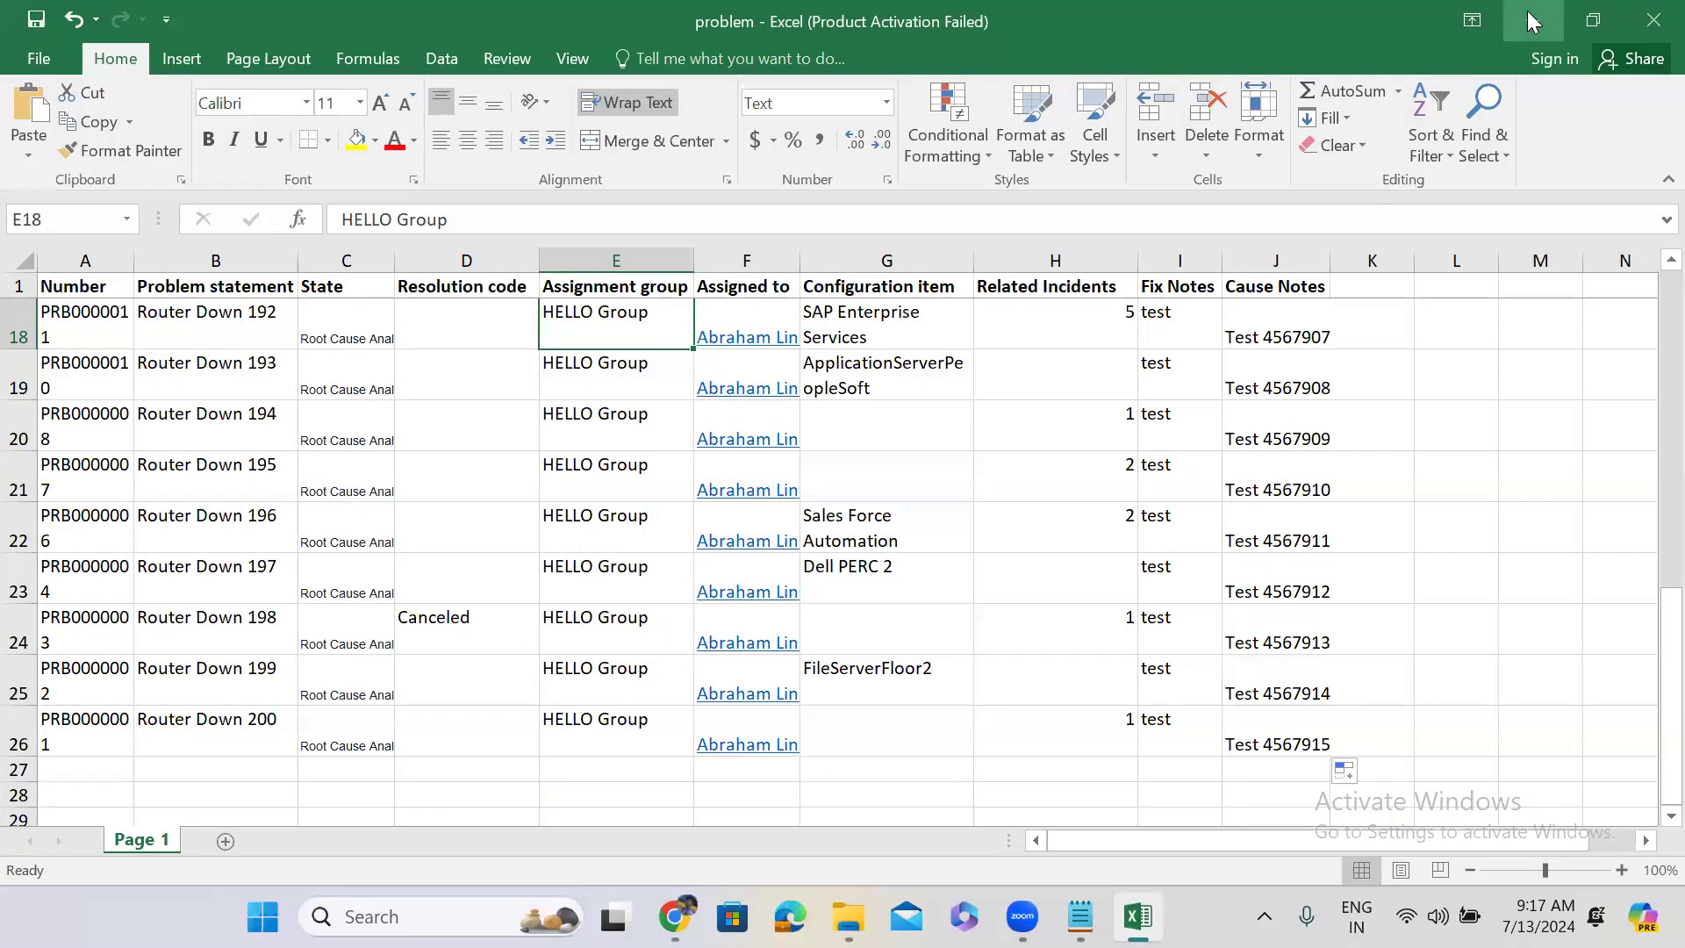
pyautogui.click(1527, 10)
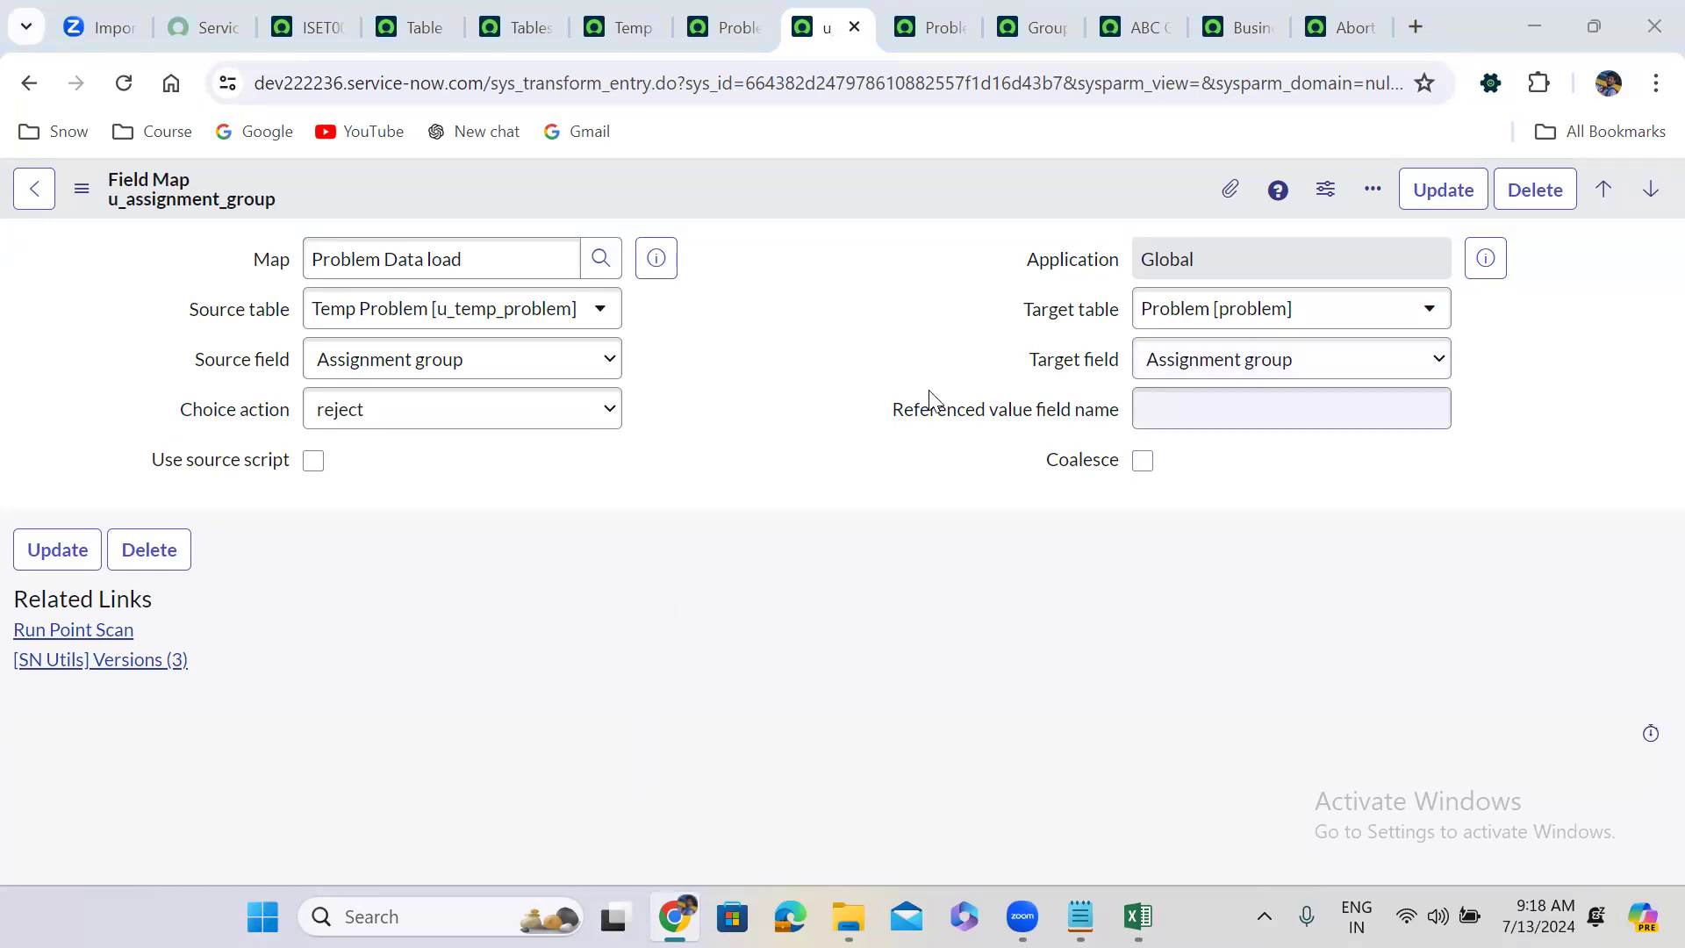
pyautogui.moveTo(1015, 422)
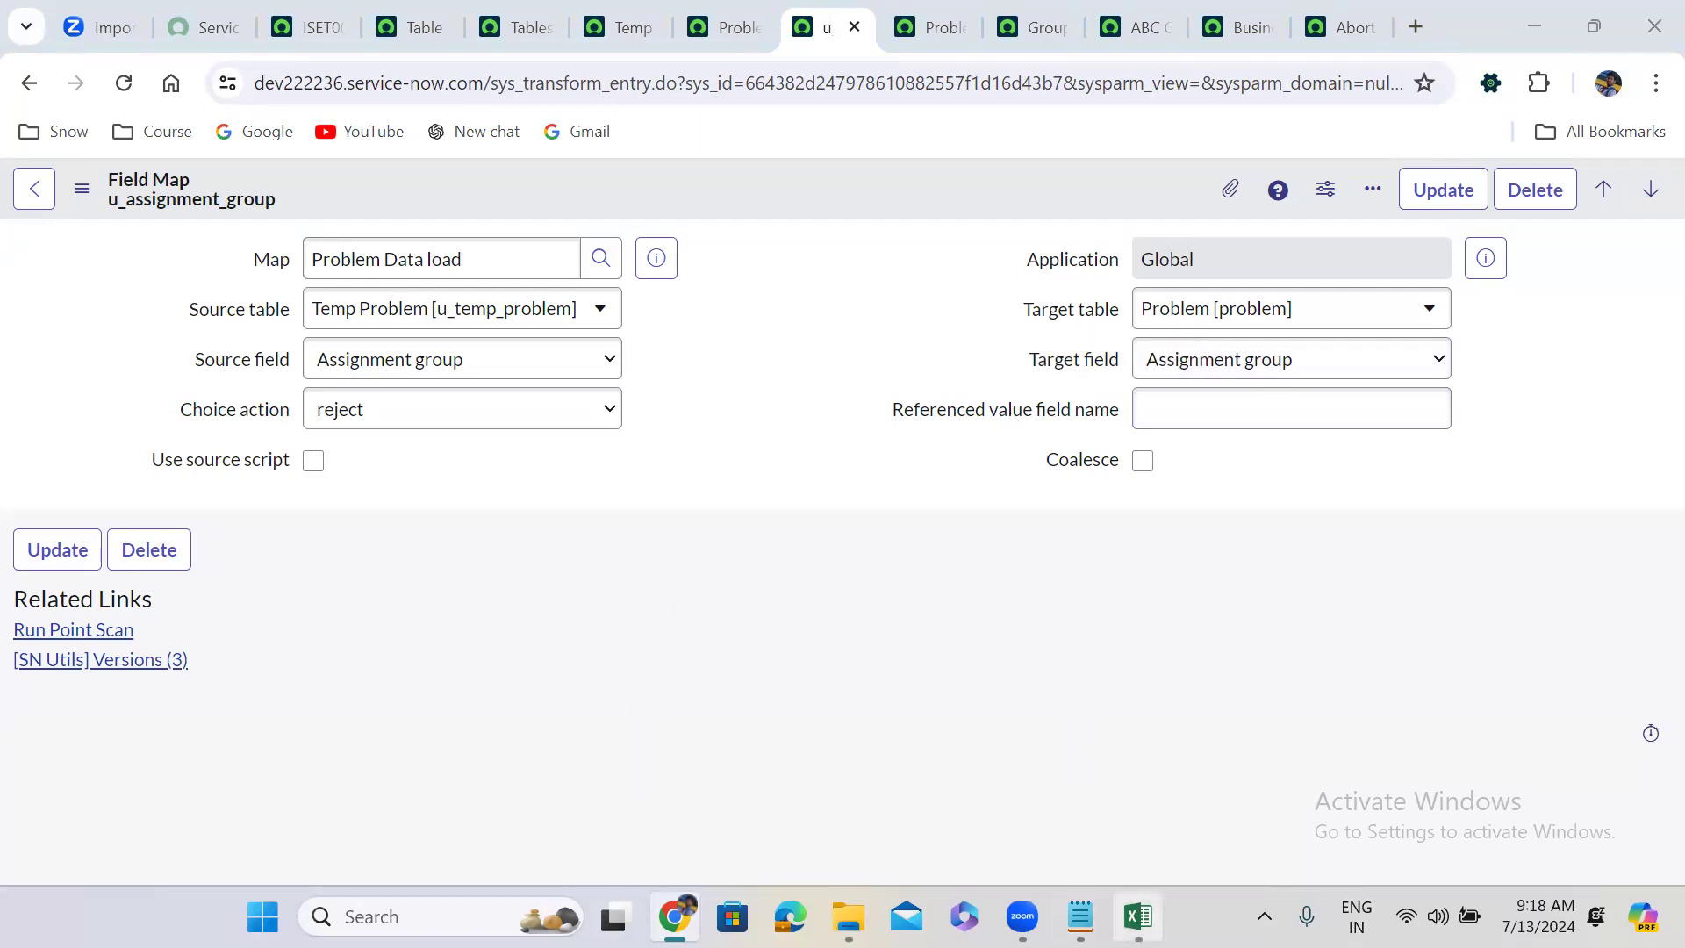
pyautogui.click(1137, 916)
pyautogui.click(601, 350)
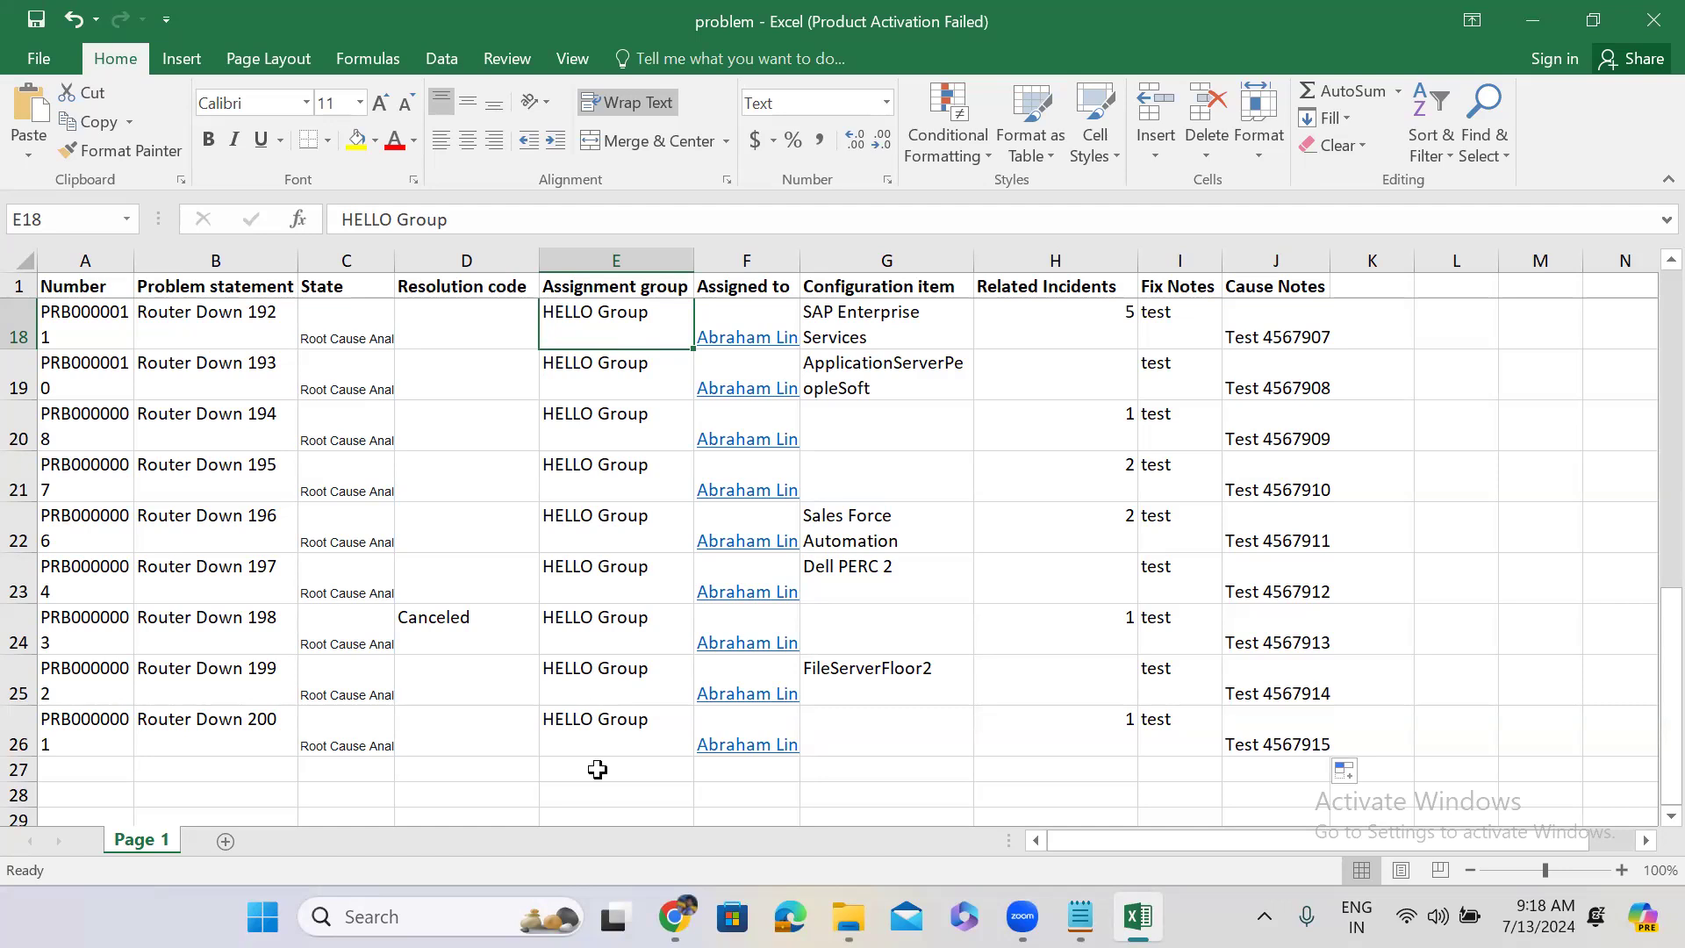
pyautogui.hotkey('ctrl', 's')
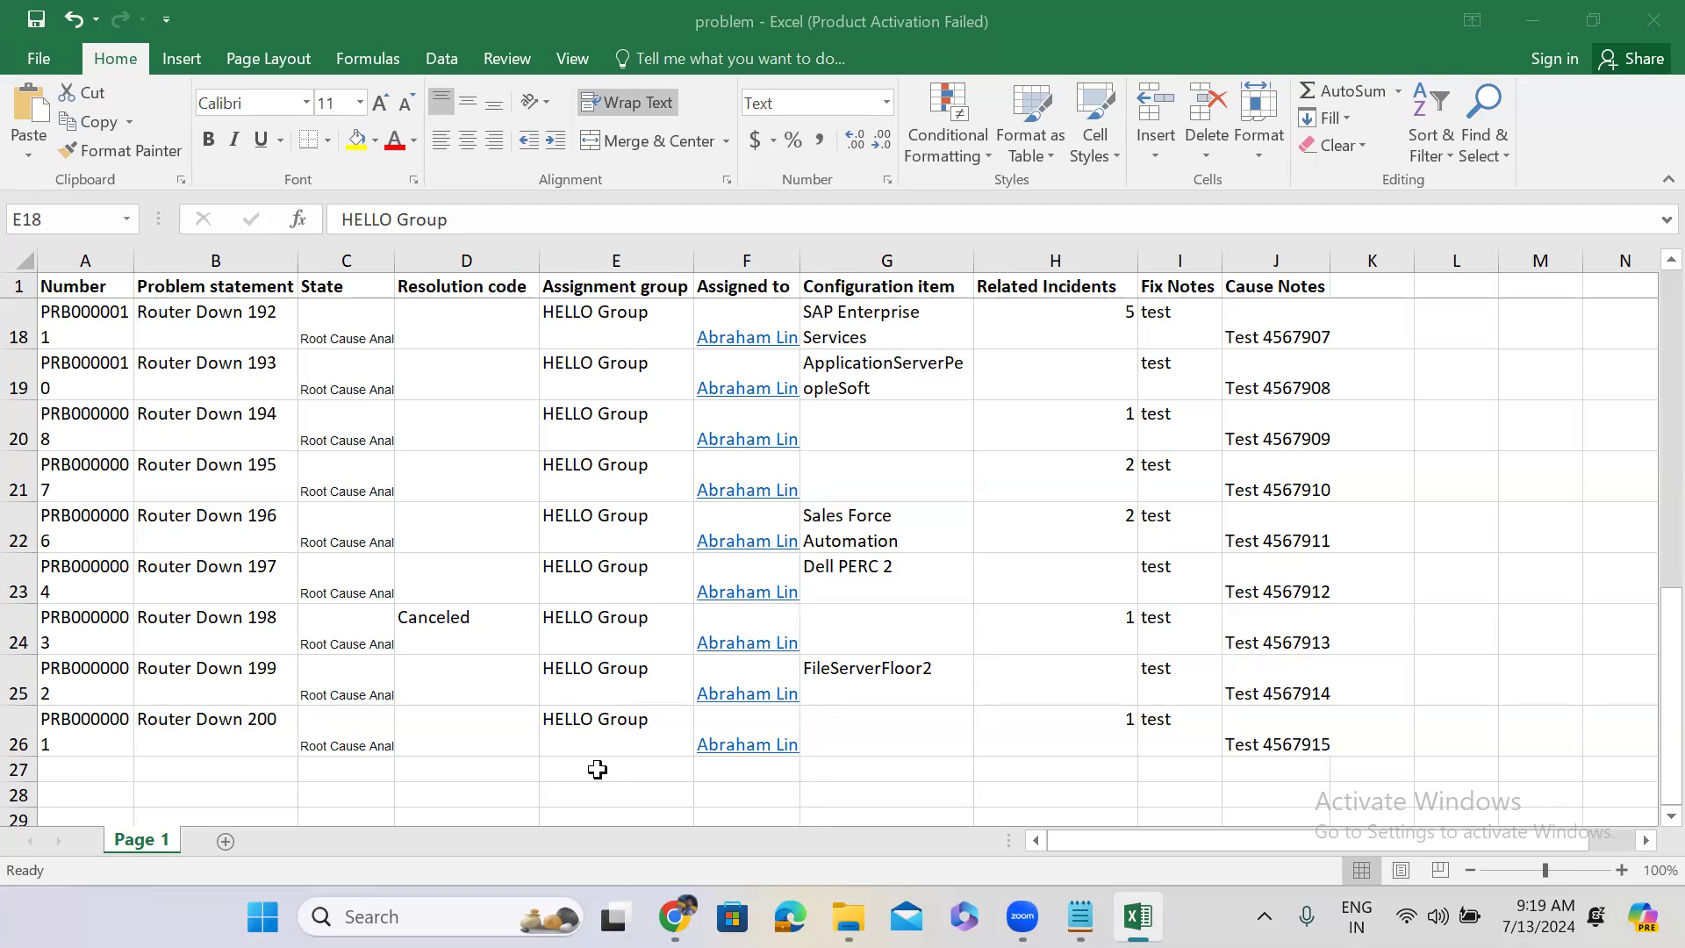
pyautogui.click(1522, 14)
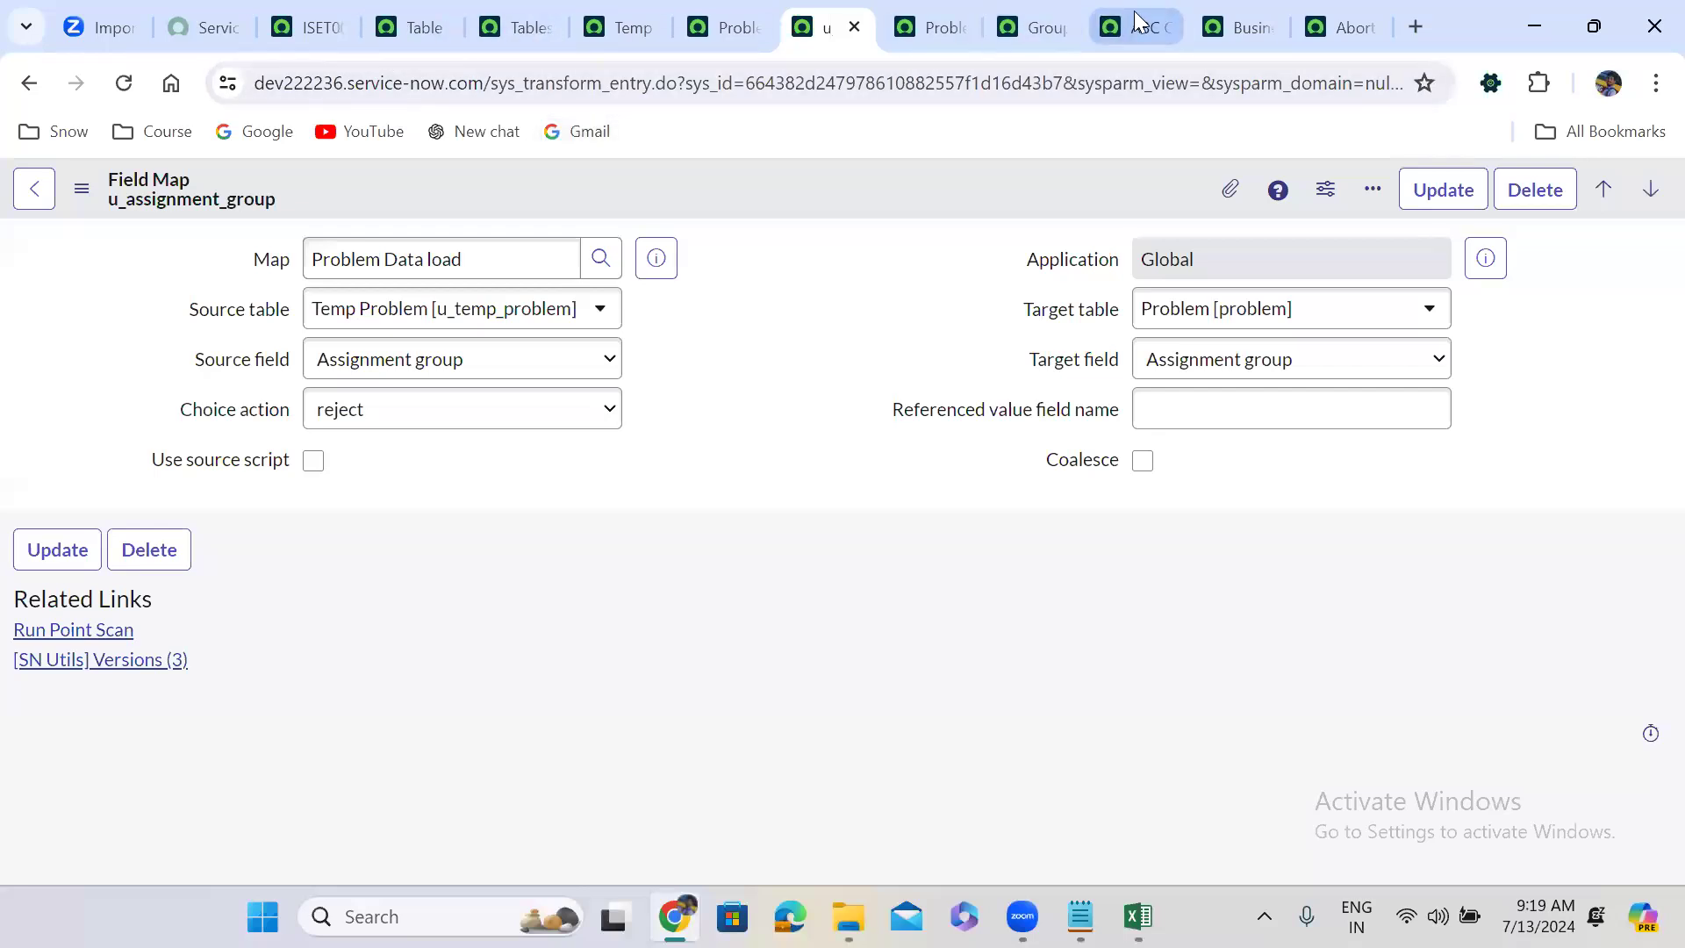
# Add a Group email column to the ABC Groups list, moved up two places to sit after Description.
pyautogui.click(1053, 16)
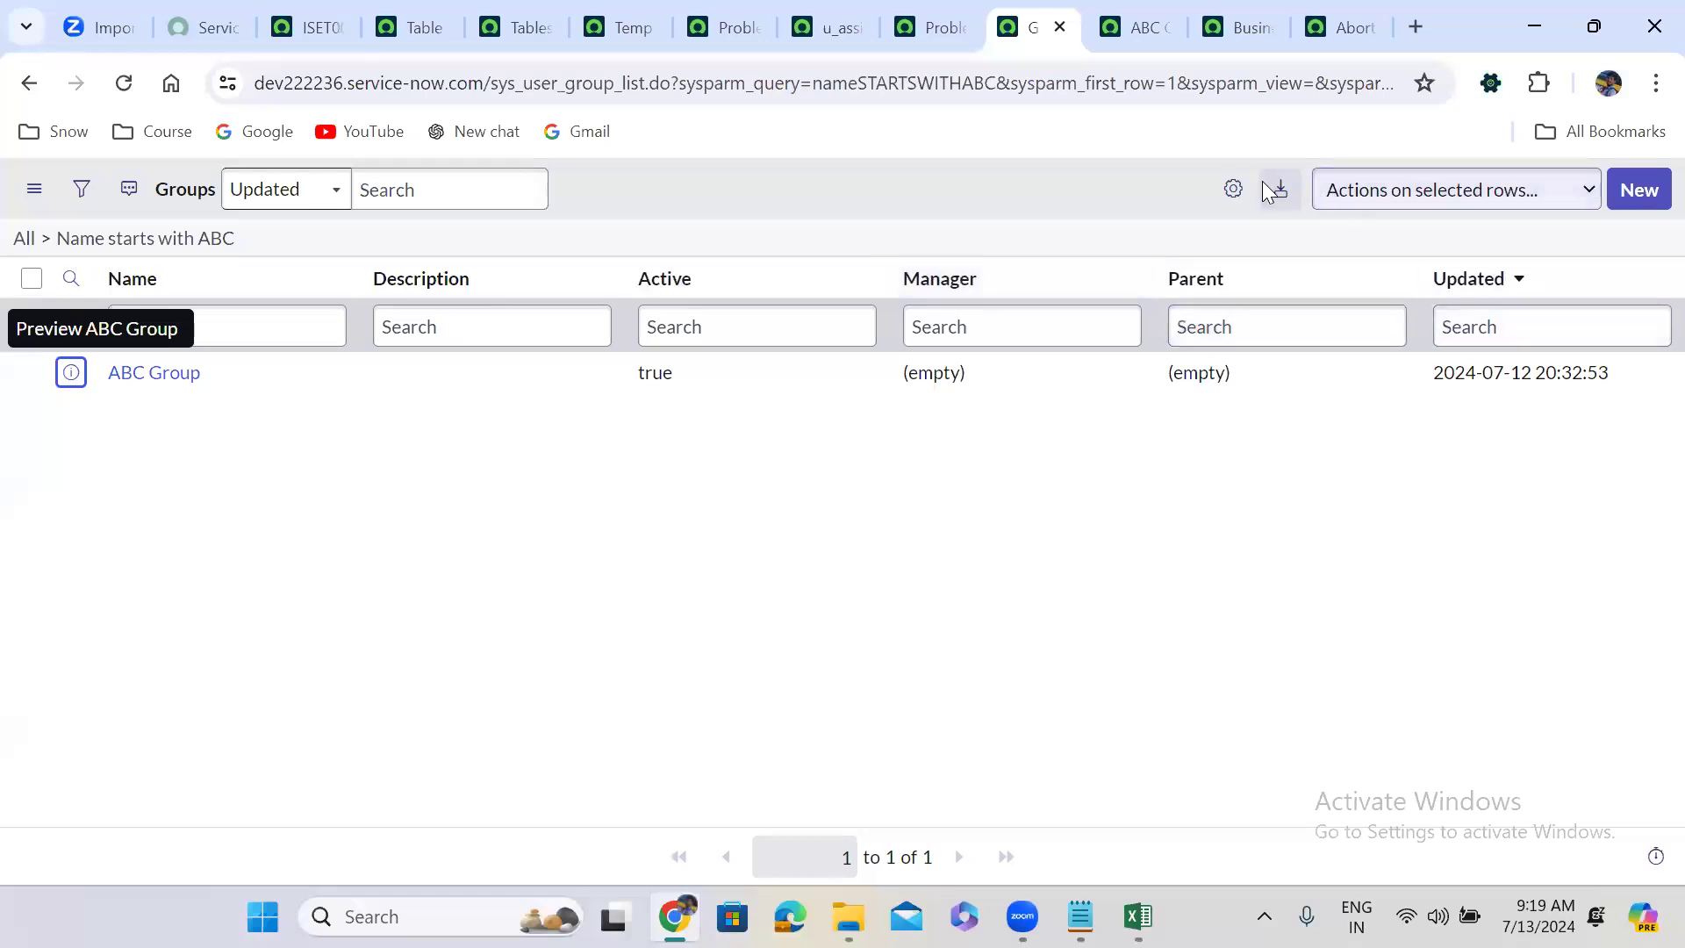
pyautogui.click(1234, 190)
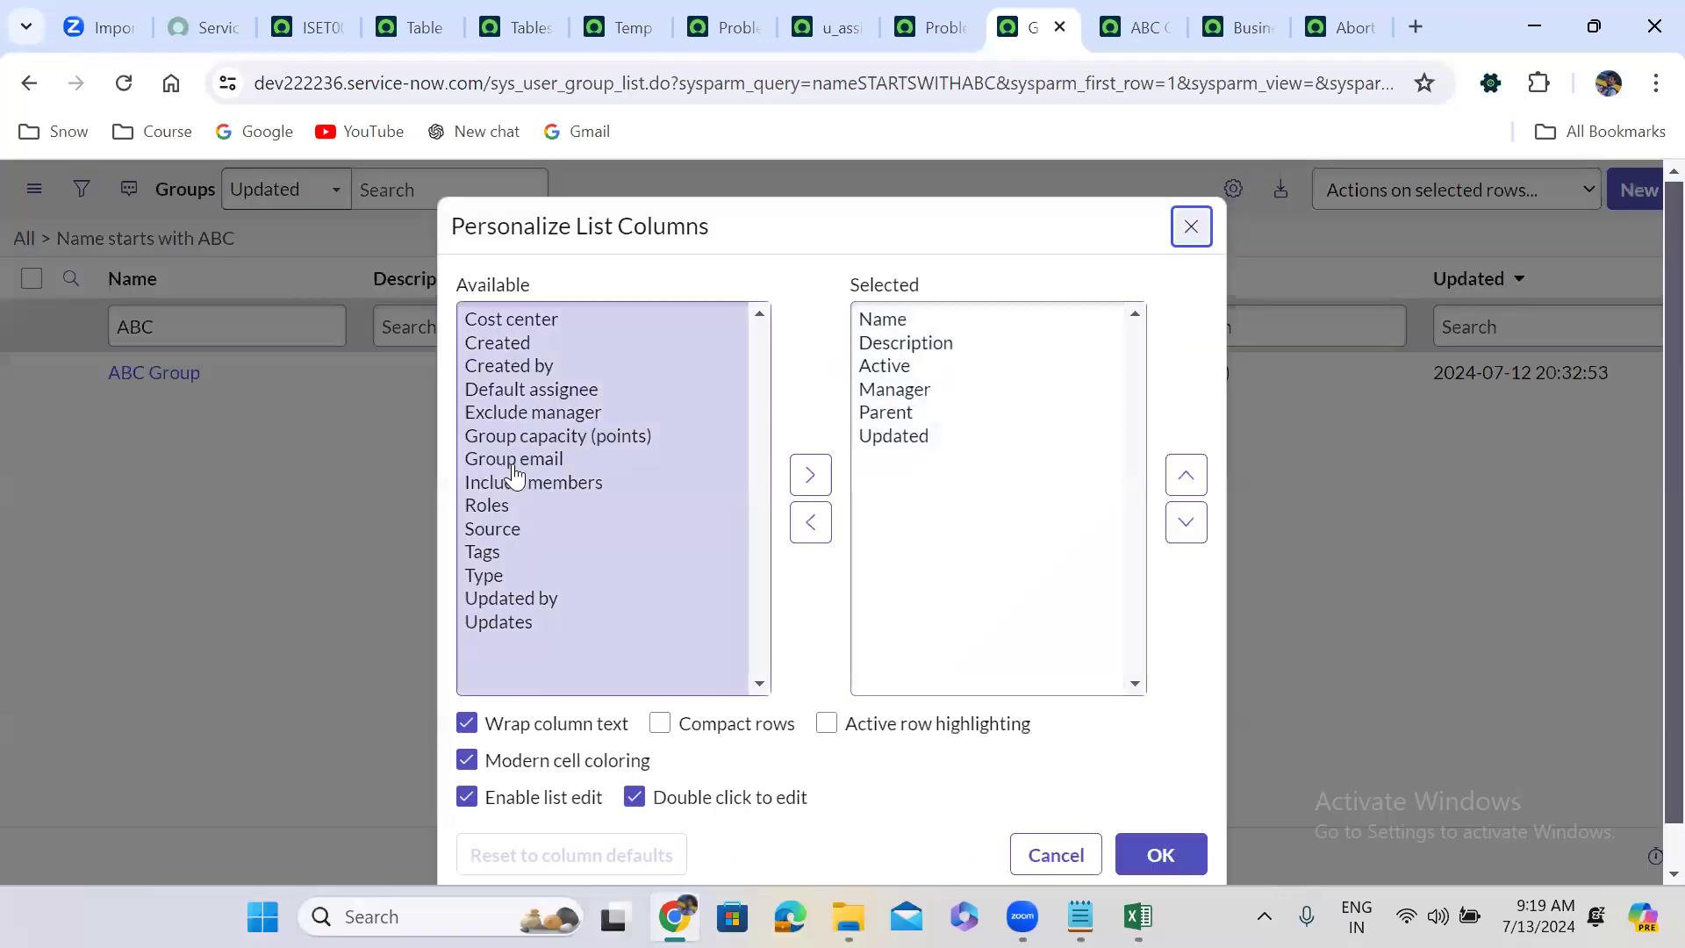
pyautogui.doubleClick(549, 458)
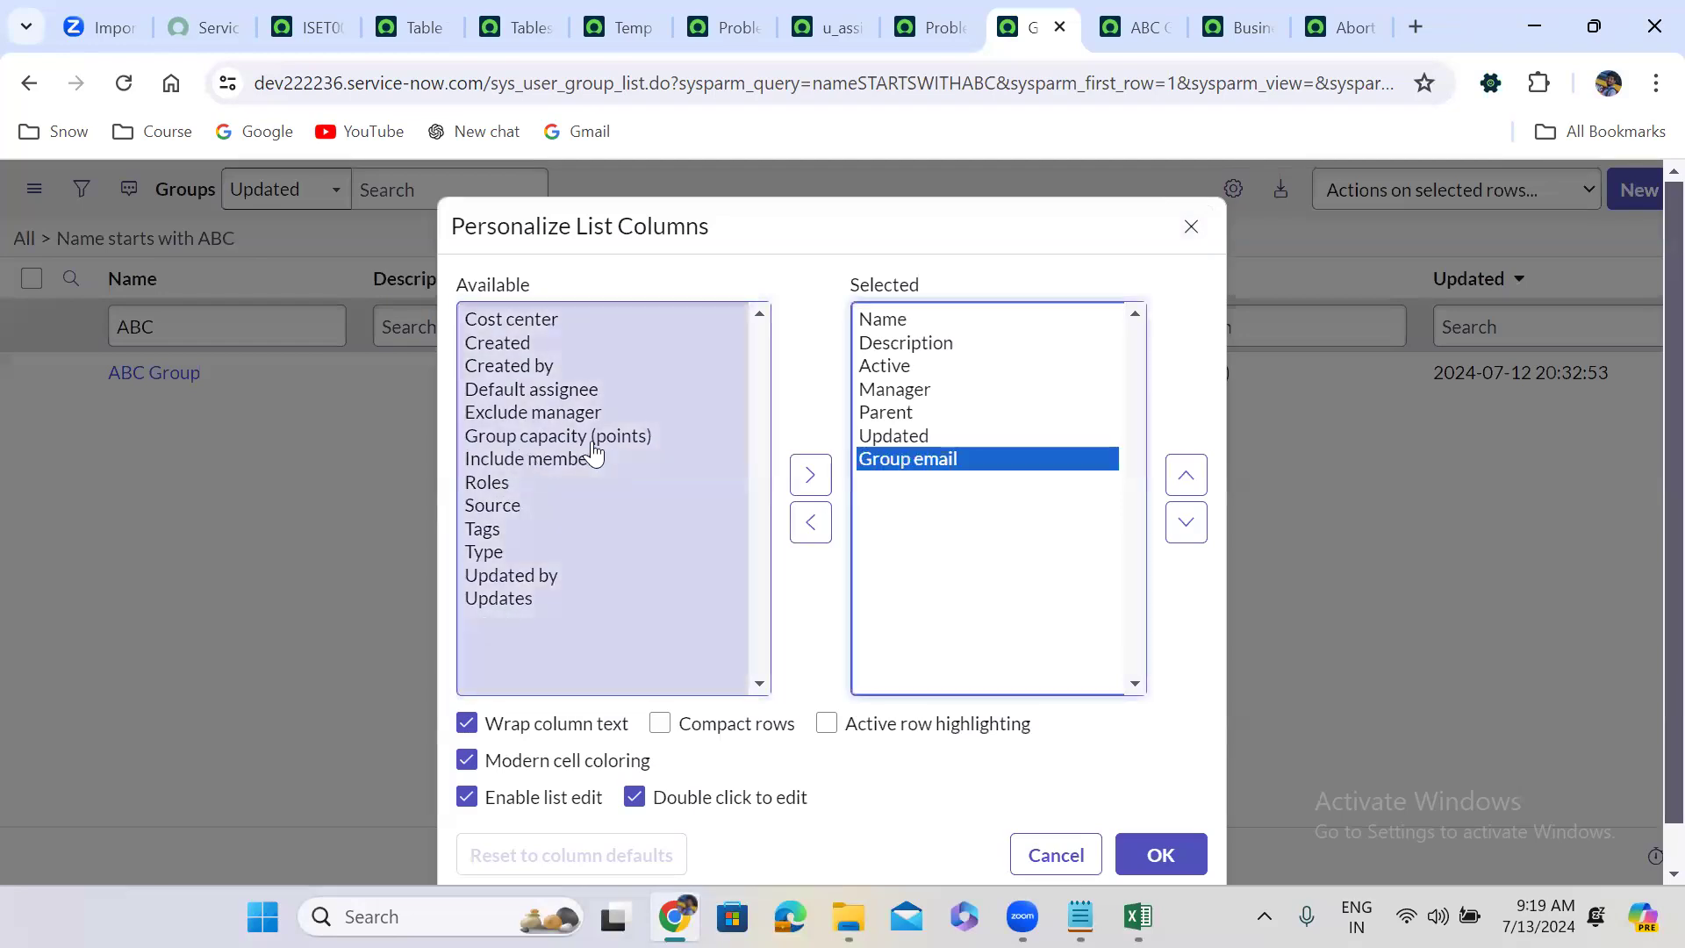
pyautogui.click(1187, 476)
pyautogui.click(1188, 476)
pyautogui.click(1188, 477)
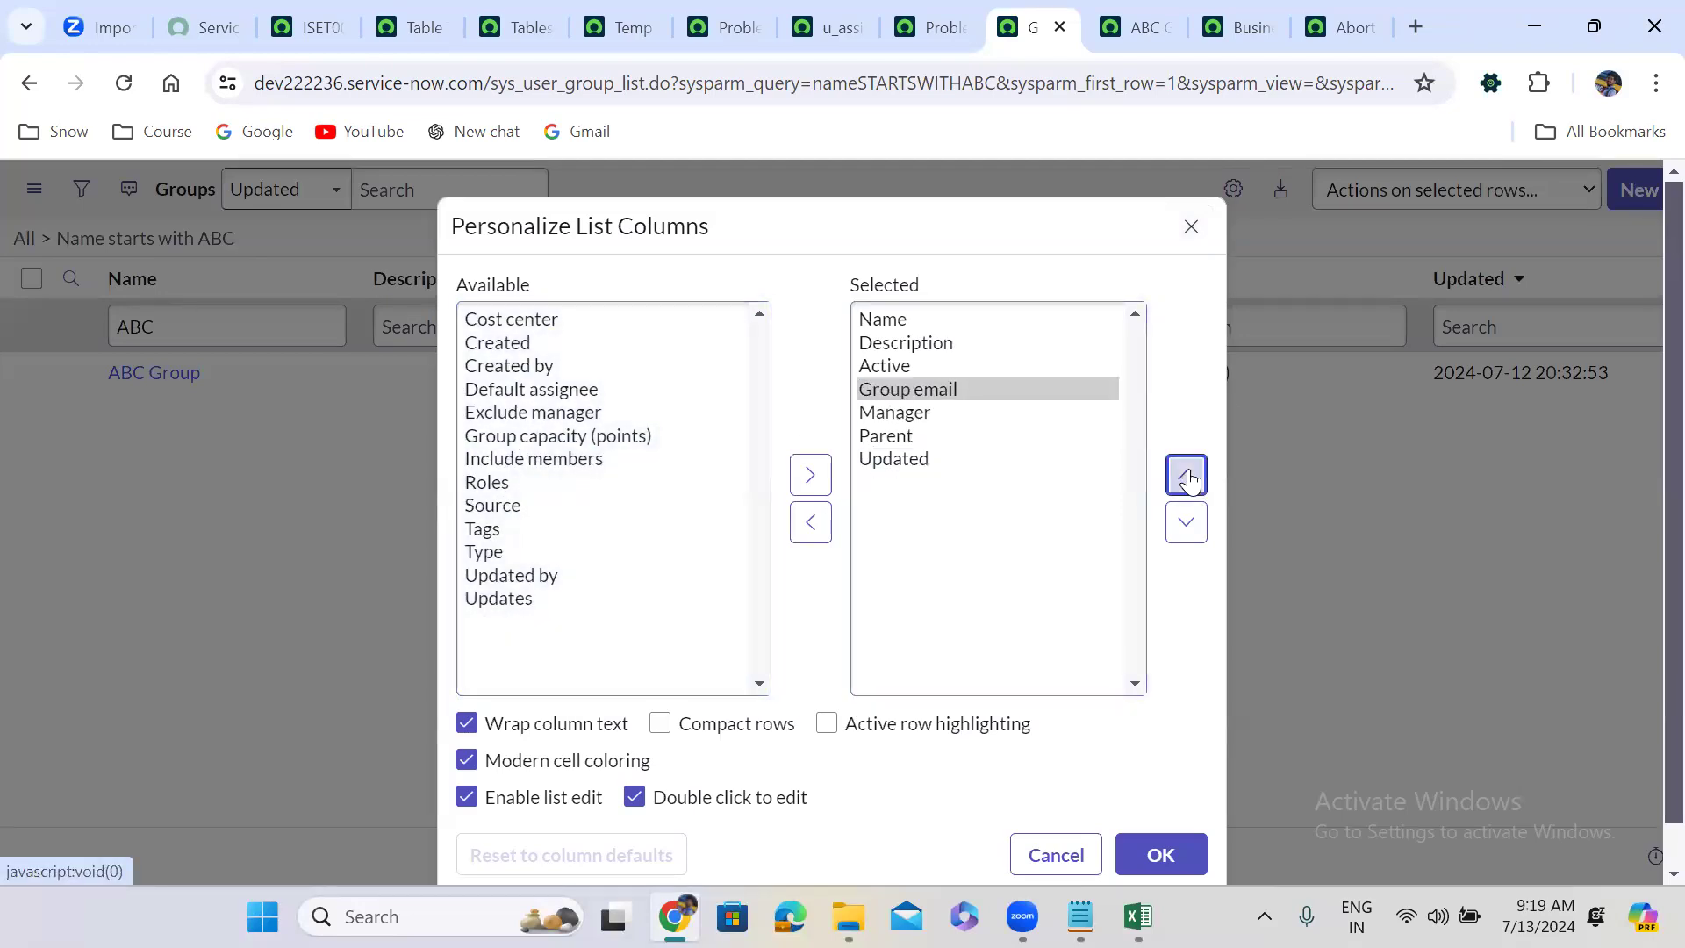
pyautogui.click(1188, 477)
pyautogui.click(1161, 855)
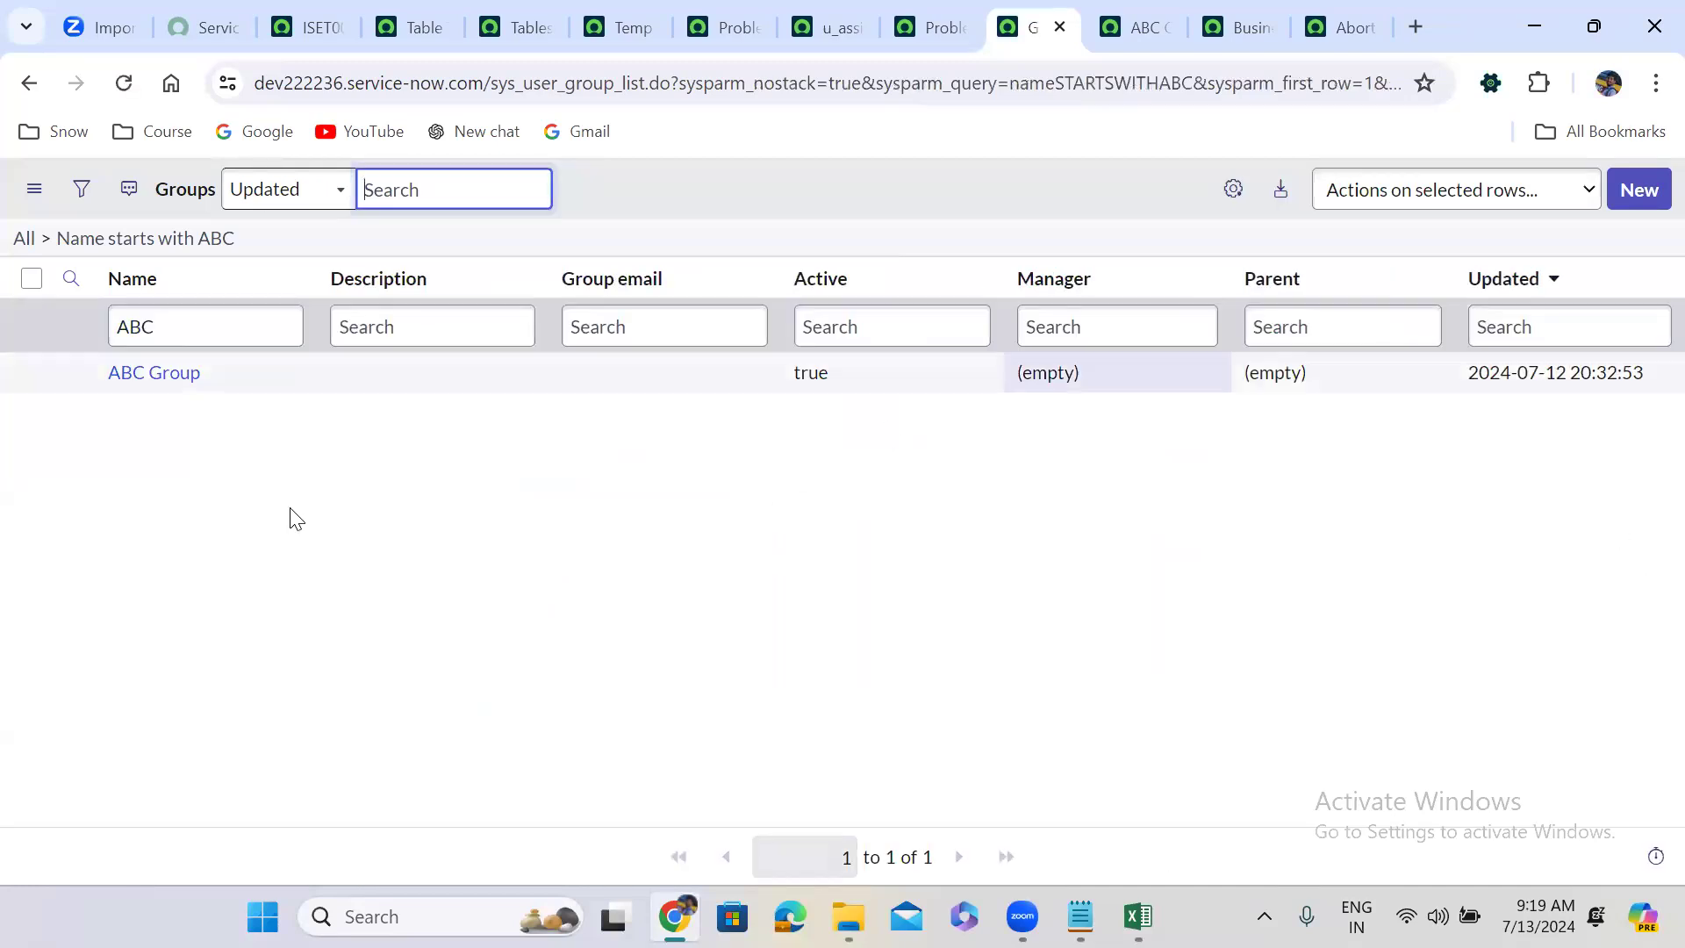
pyautogui.click(1138, 916)
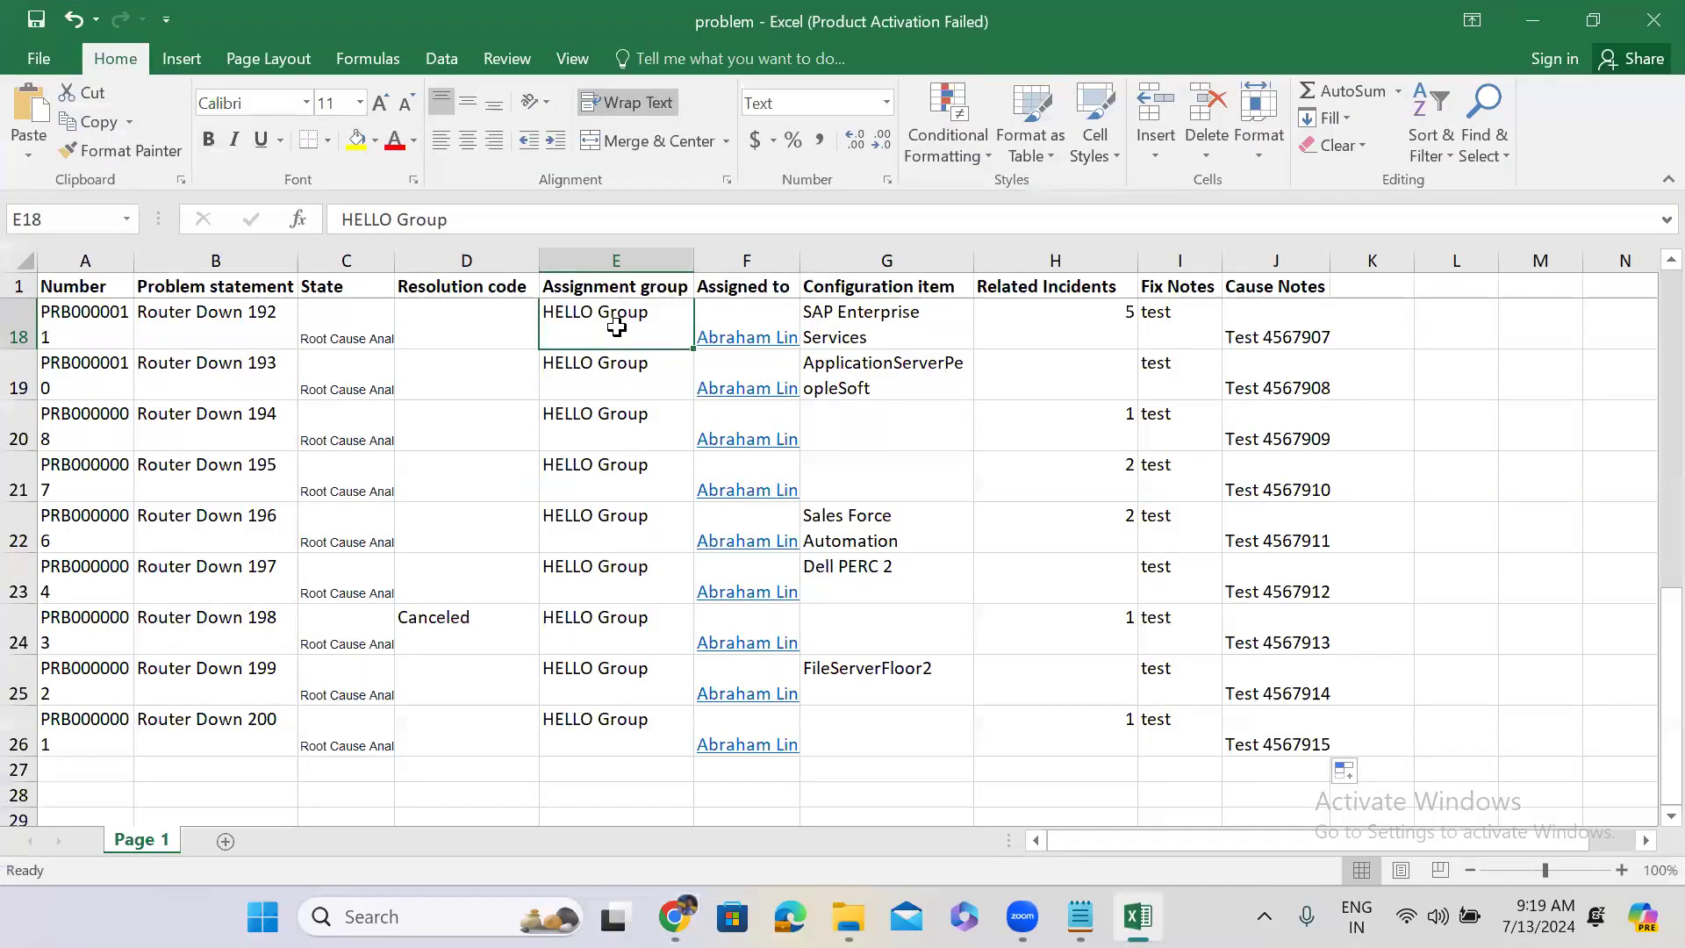
# Replace HELLO Group in cell E2 (Router Down 176) with the group's e-mail address.
pyautogui.press('F2')
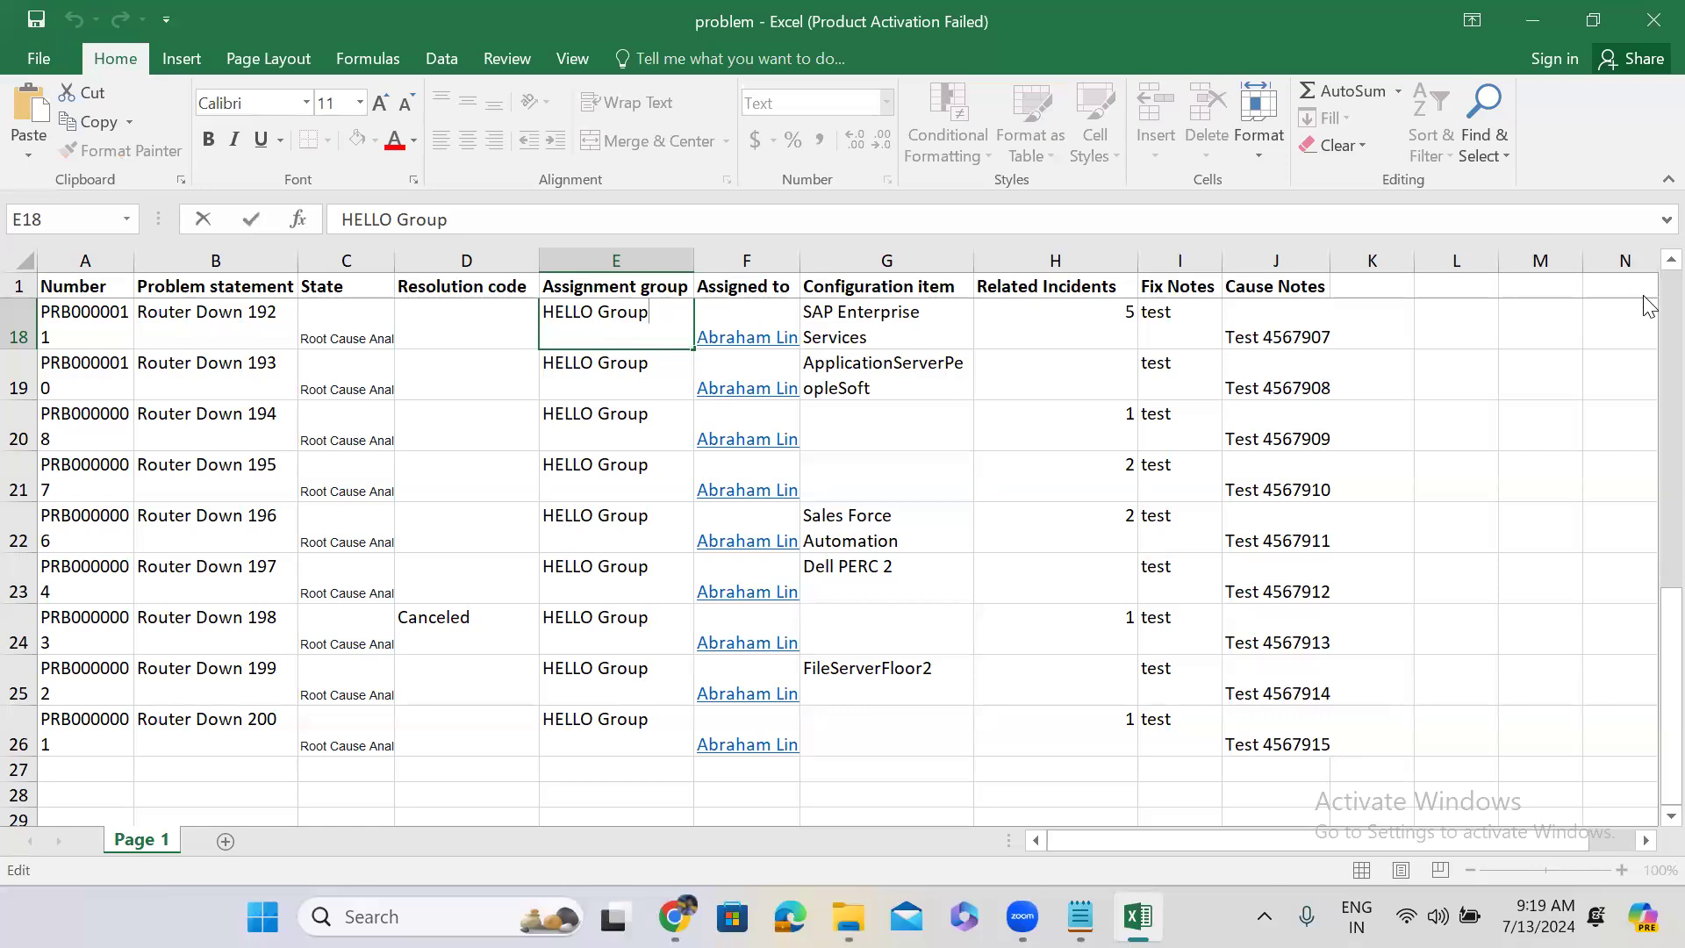
pyautogui.scroll(5, 1649, 303)
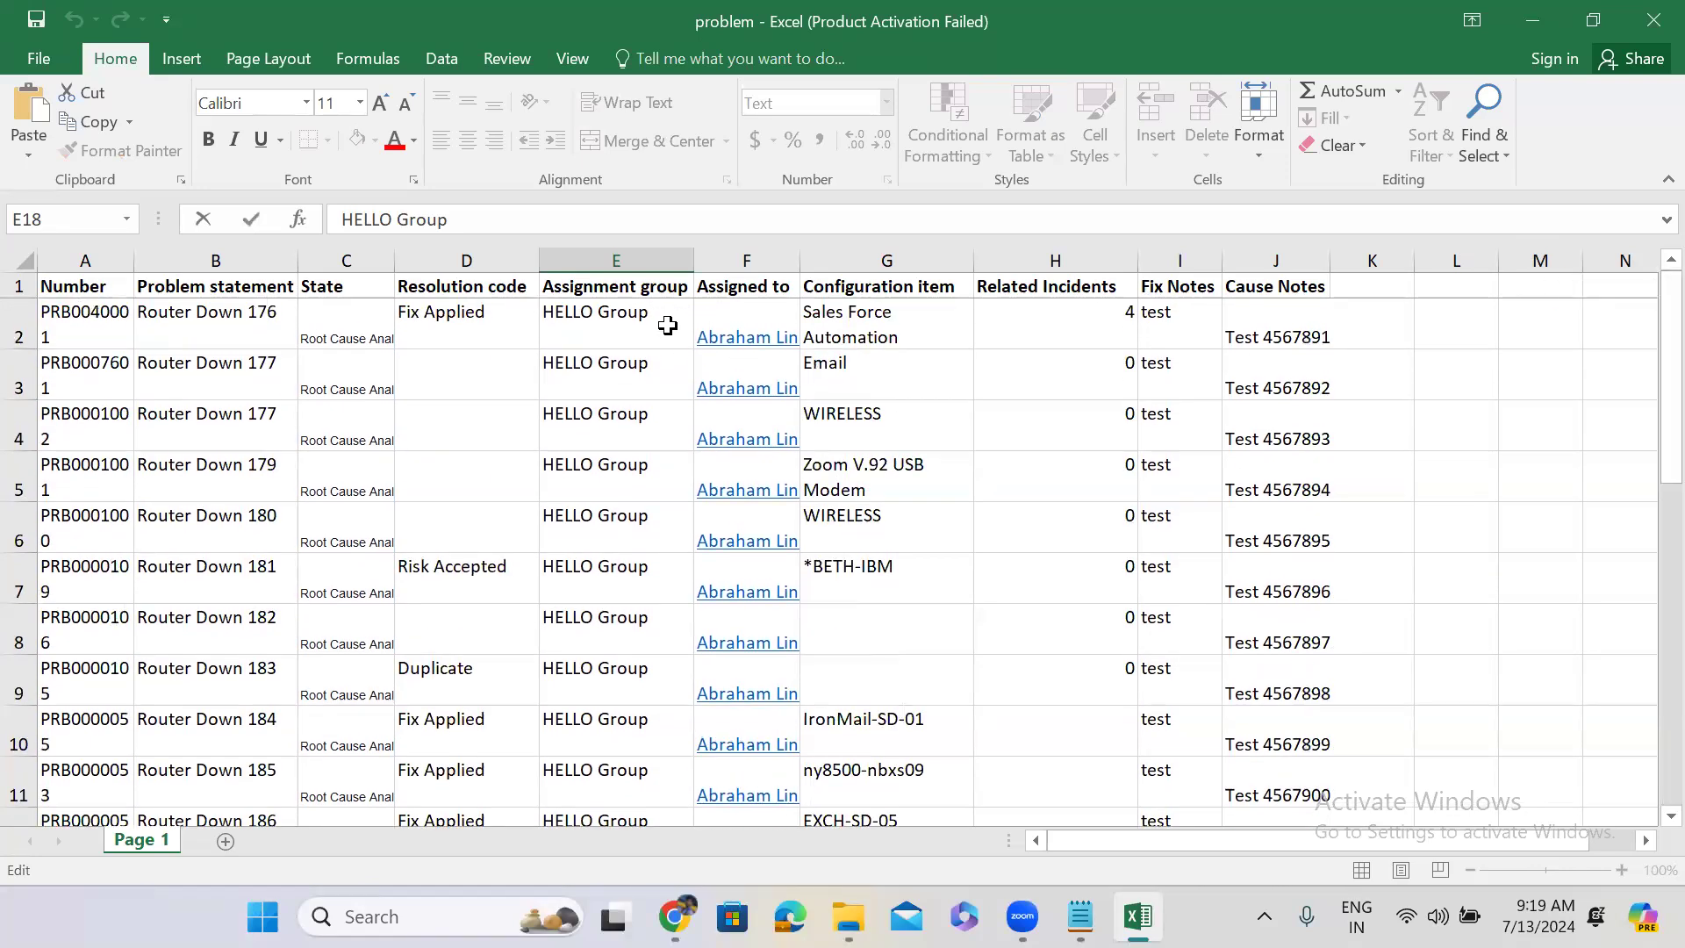
pyautogui.doubleClick(657, 322)
pyautogui.doubleClick(653, 321)
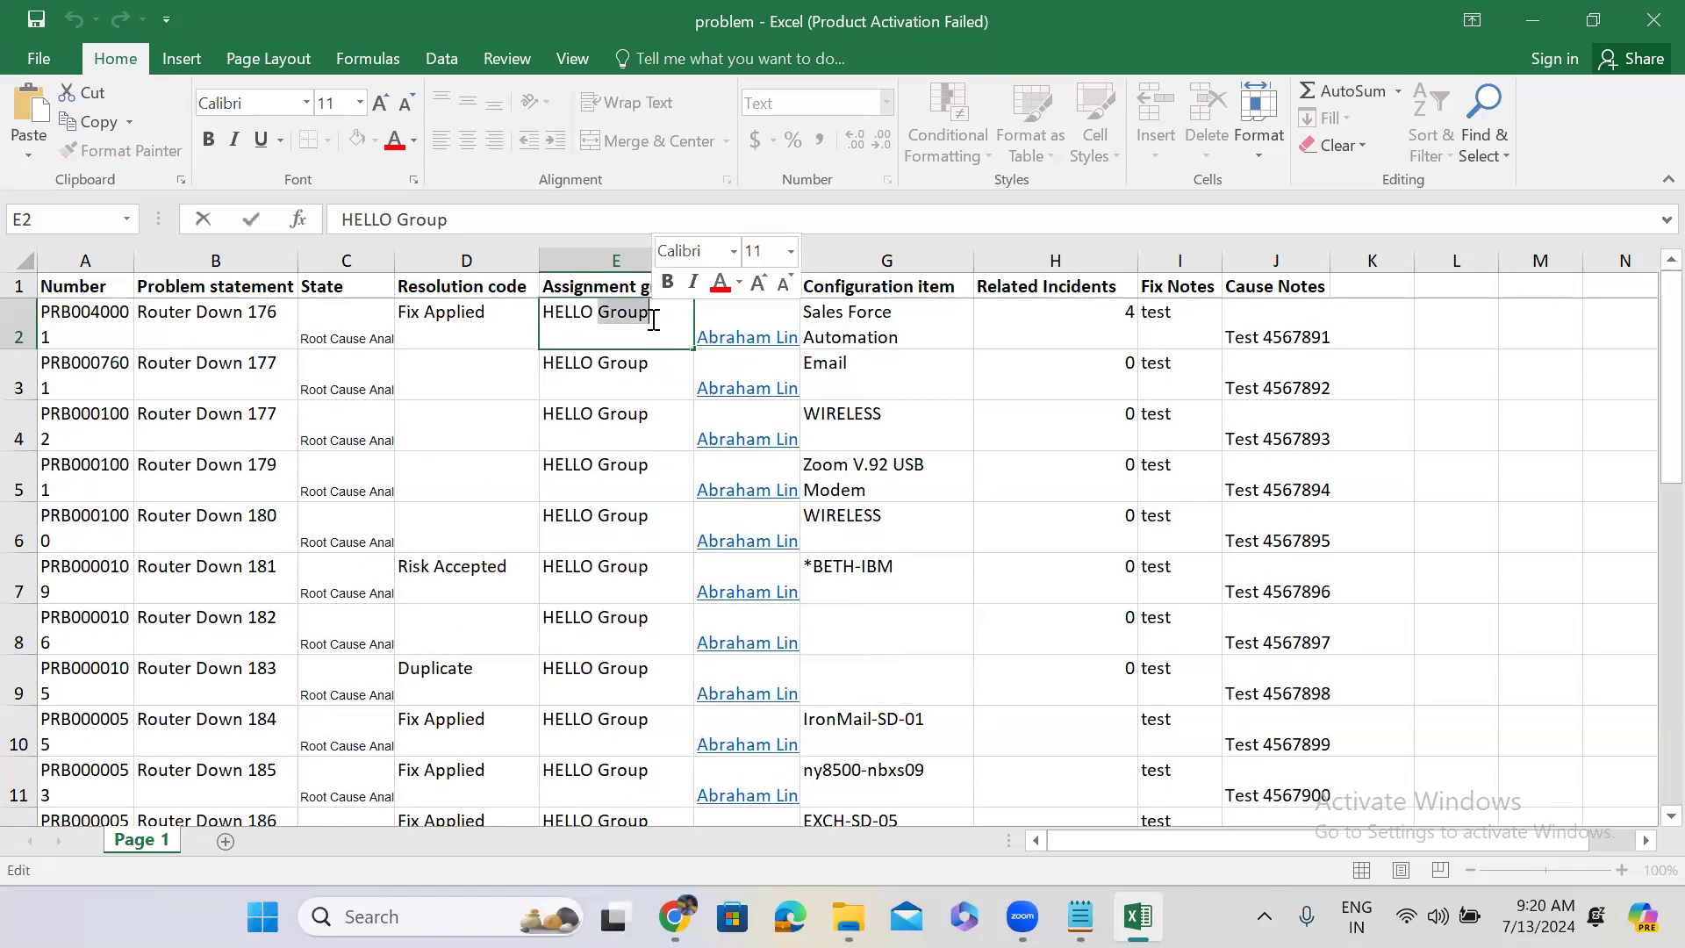
pyautogui.press('BackSpace')
pyautogui.hotkey('ctrl', 'Return')
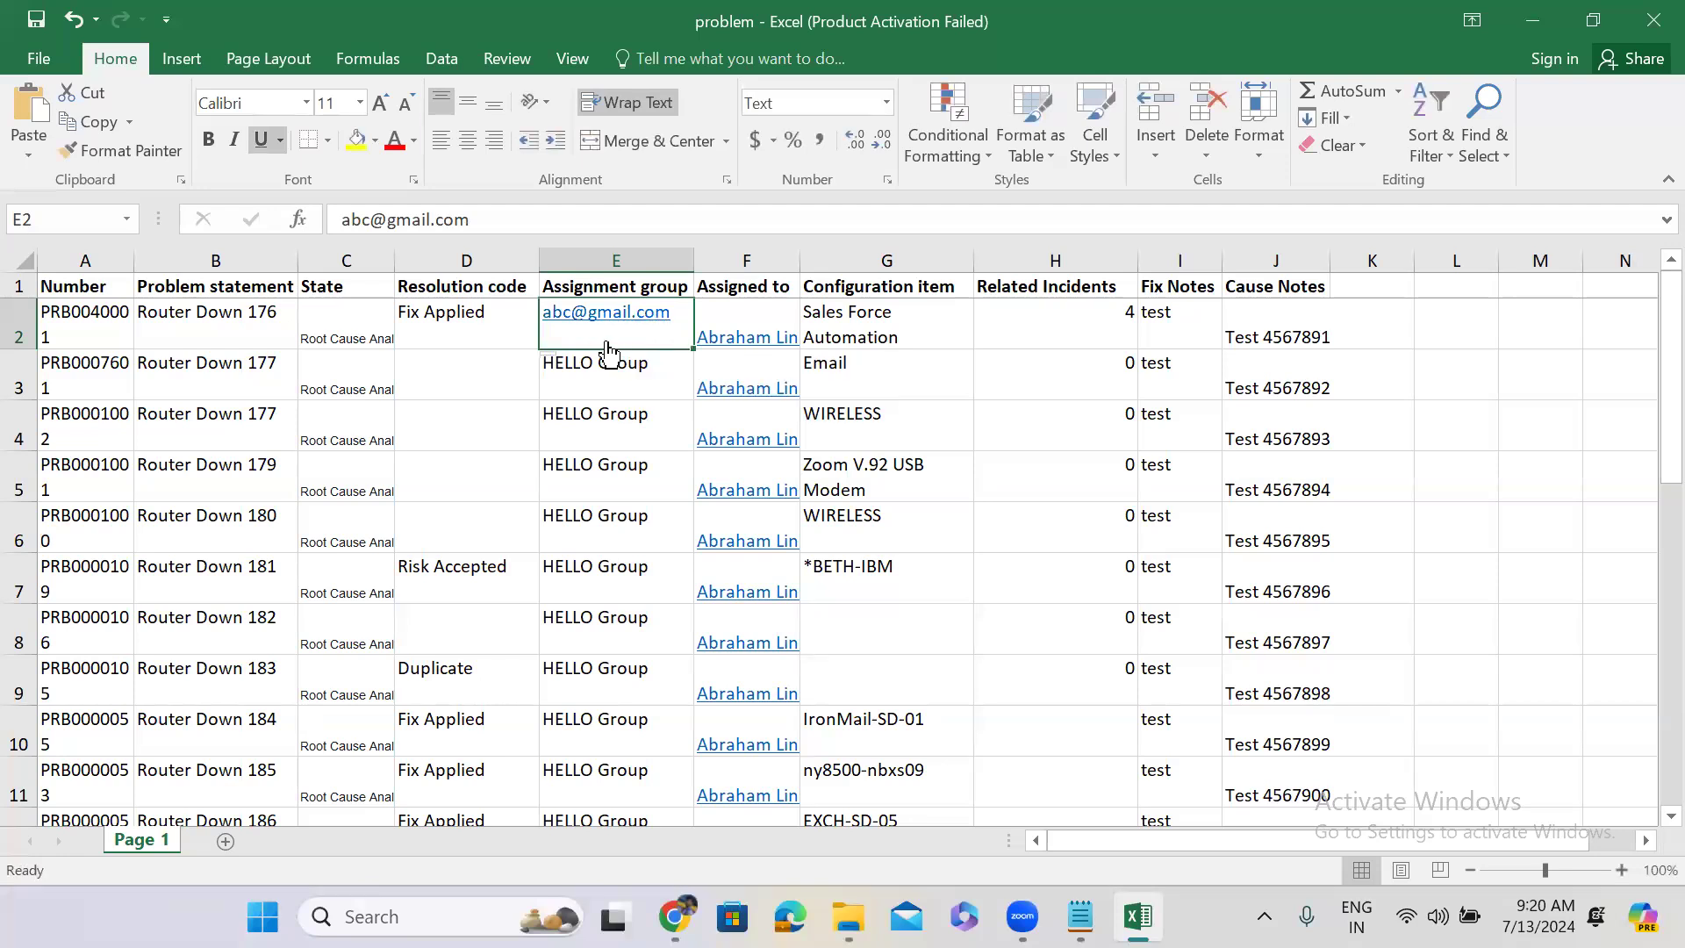
pyautogui.click(1540, 16)
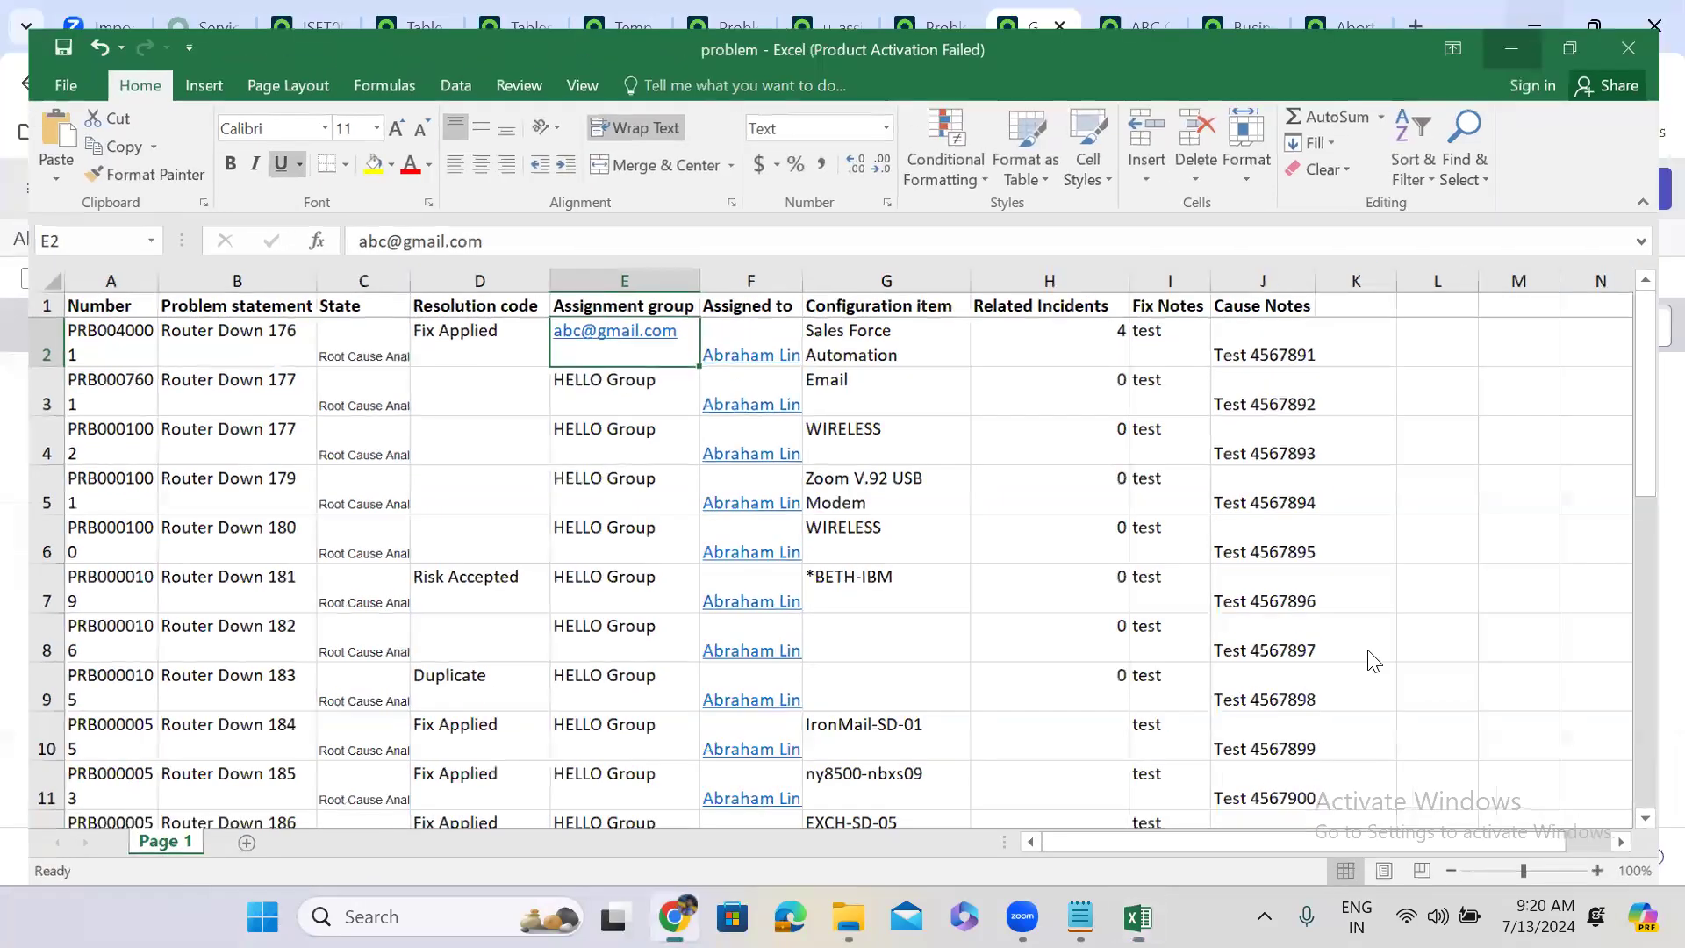
pyautogui.click(1138, 917)
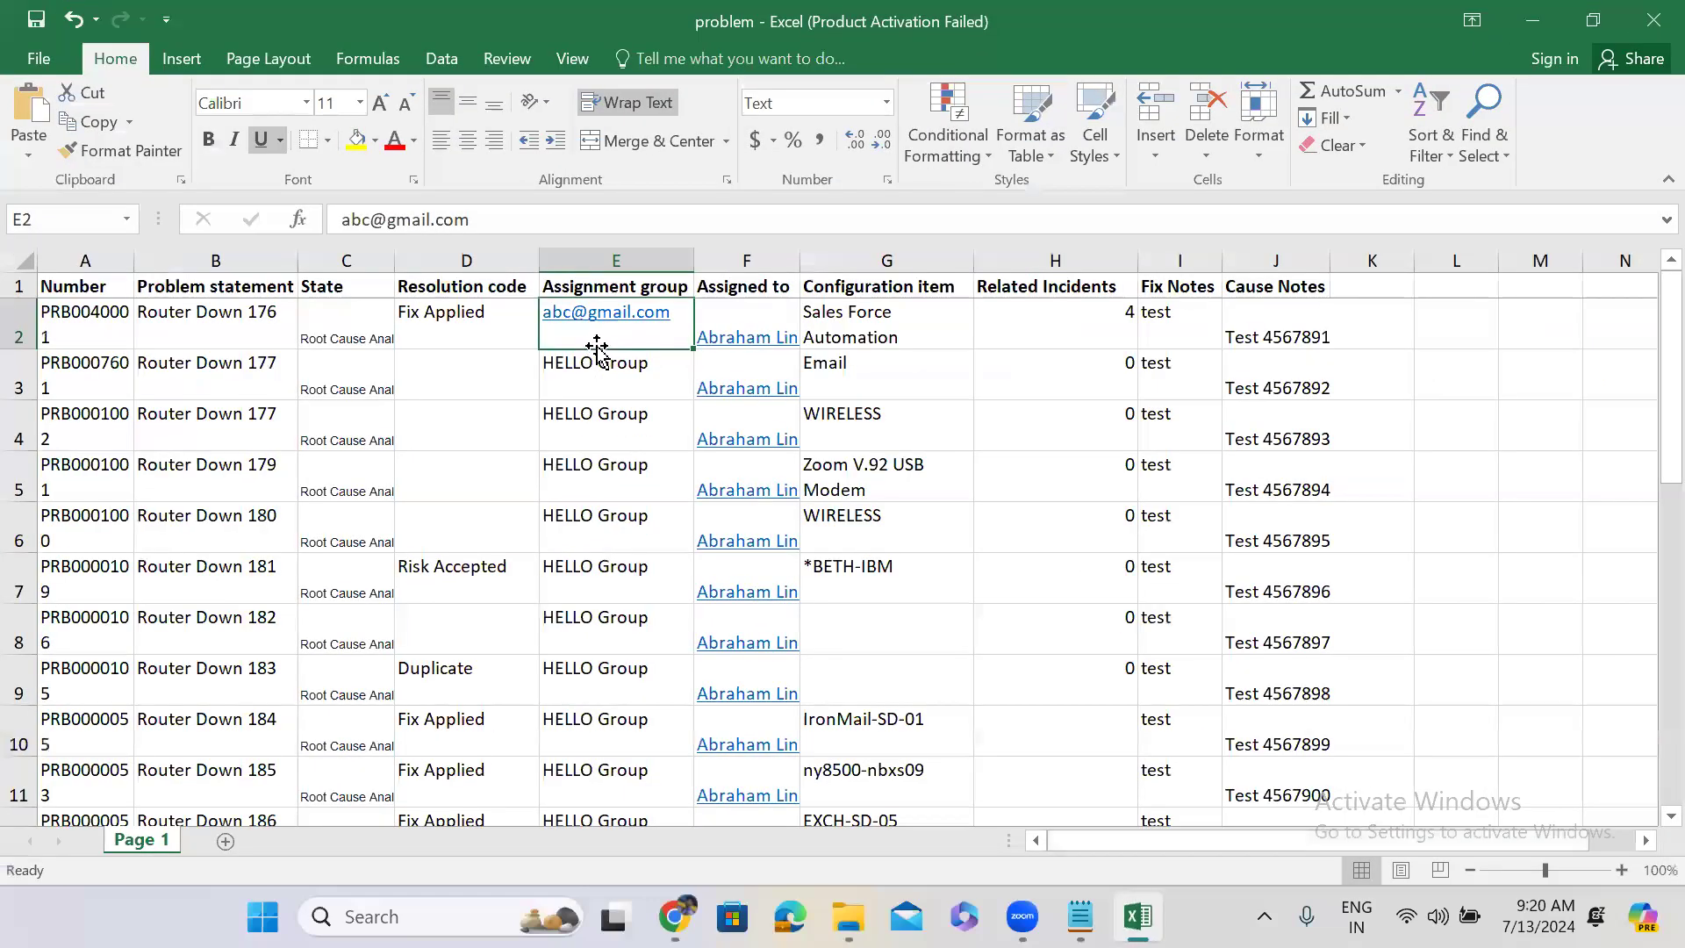
pyautogui.click(1531, 21)
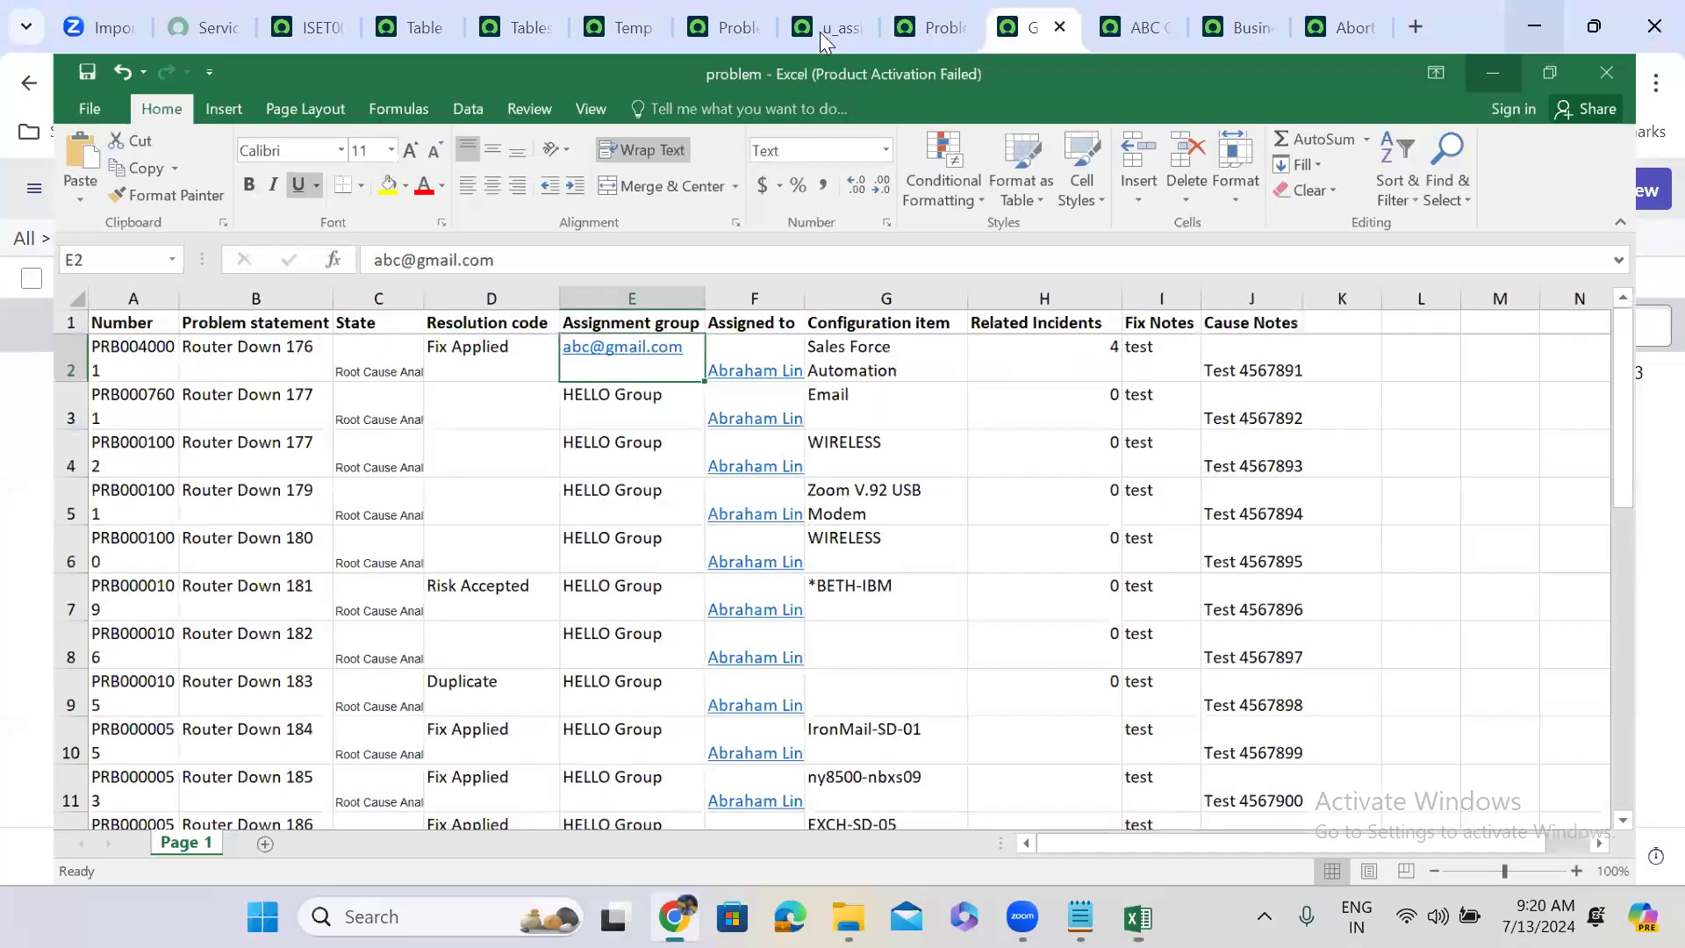
# Enter 'email' as the Referenced value field name on the Assignment group field map.
pyautogui.click(820, 31)
pyautogui.click(1171, 402)
pyautogui.write('email')
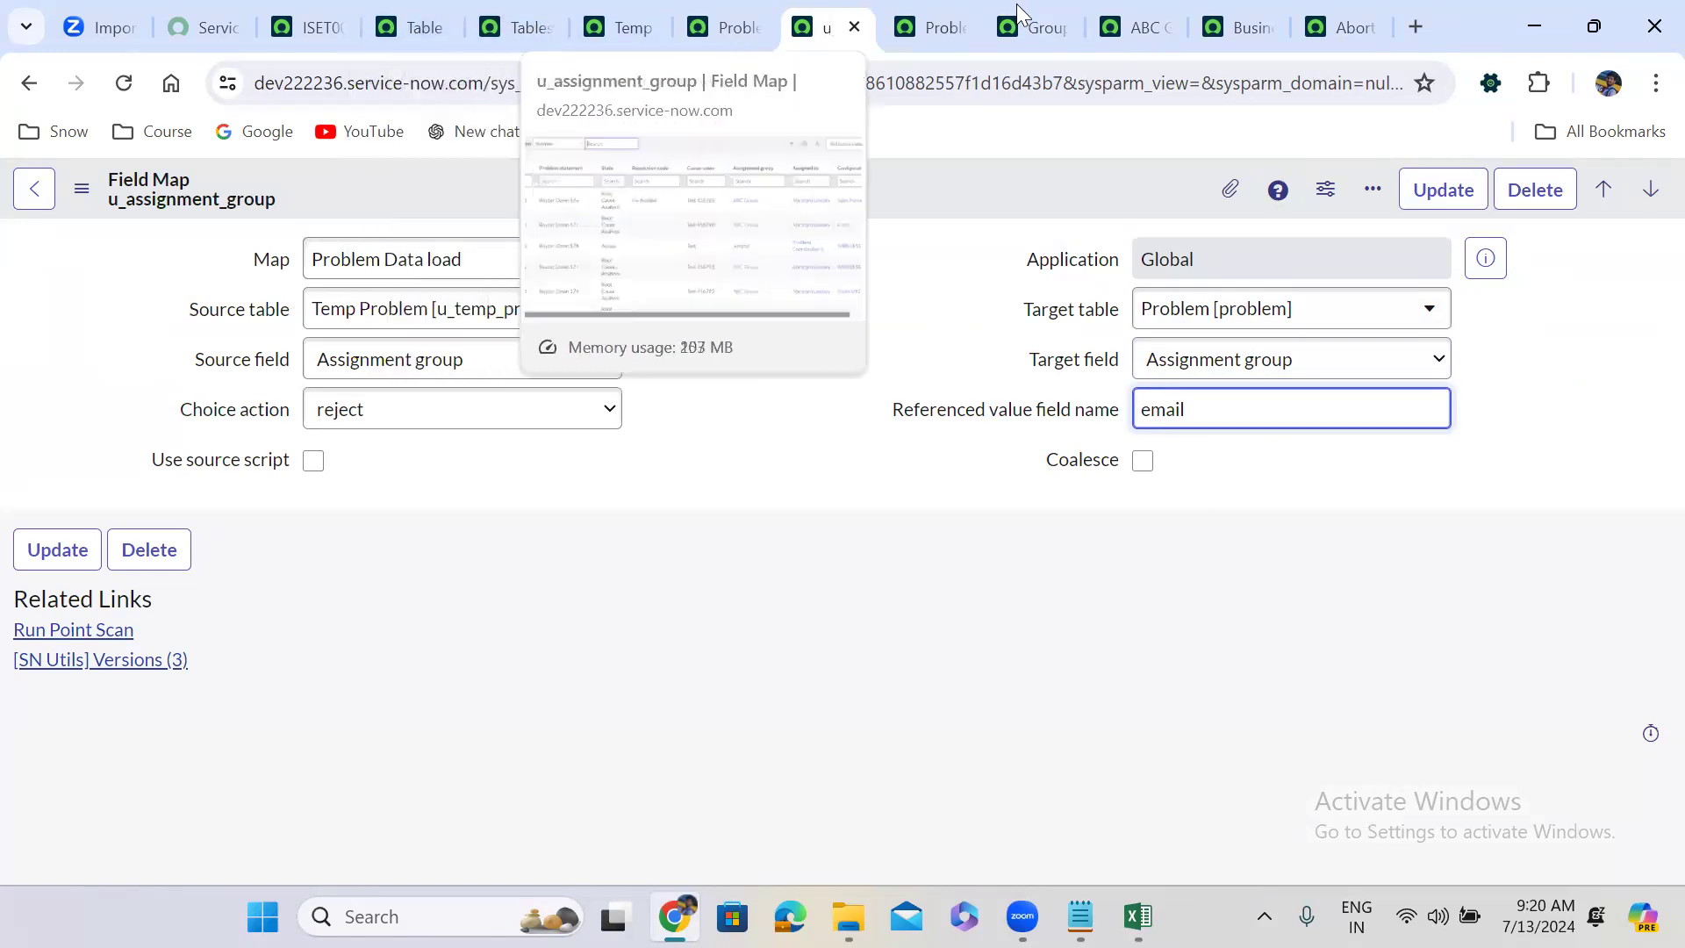
# Verify on the ABC Group record that the Group email field's technical name is email.
pyautogui.click(1121, 5)
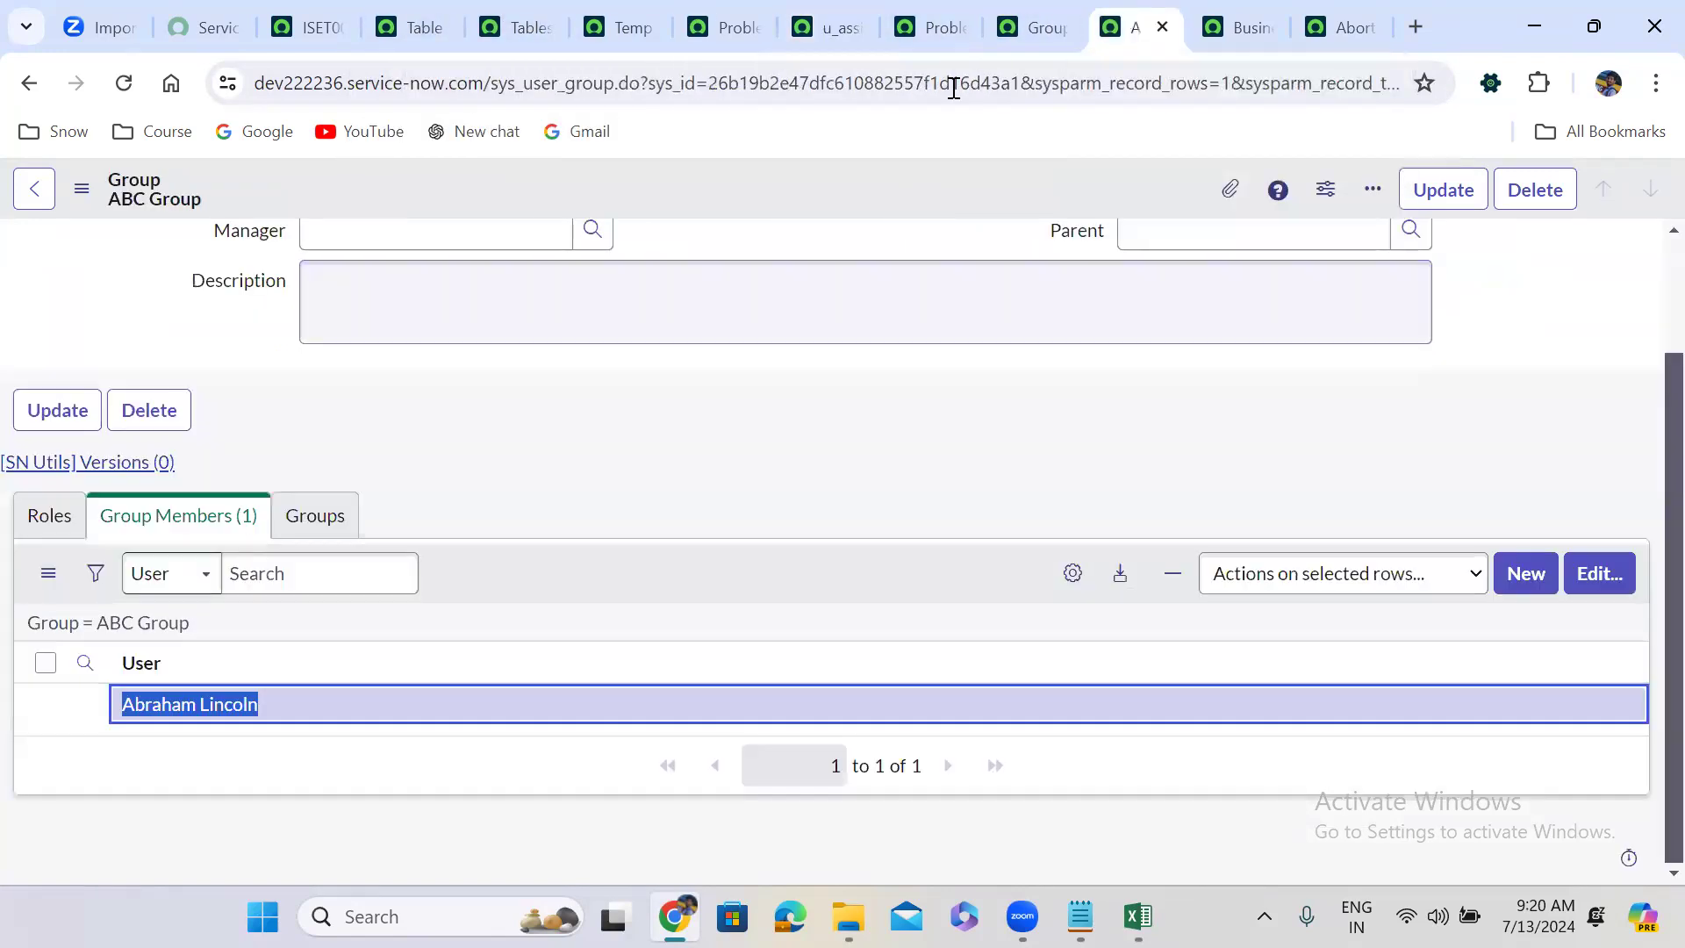
pyautogui.click(858, 386)
pyautogui.scroll(2, 856, 378)
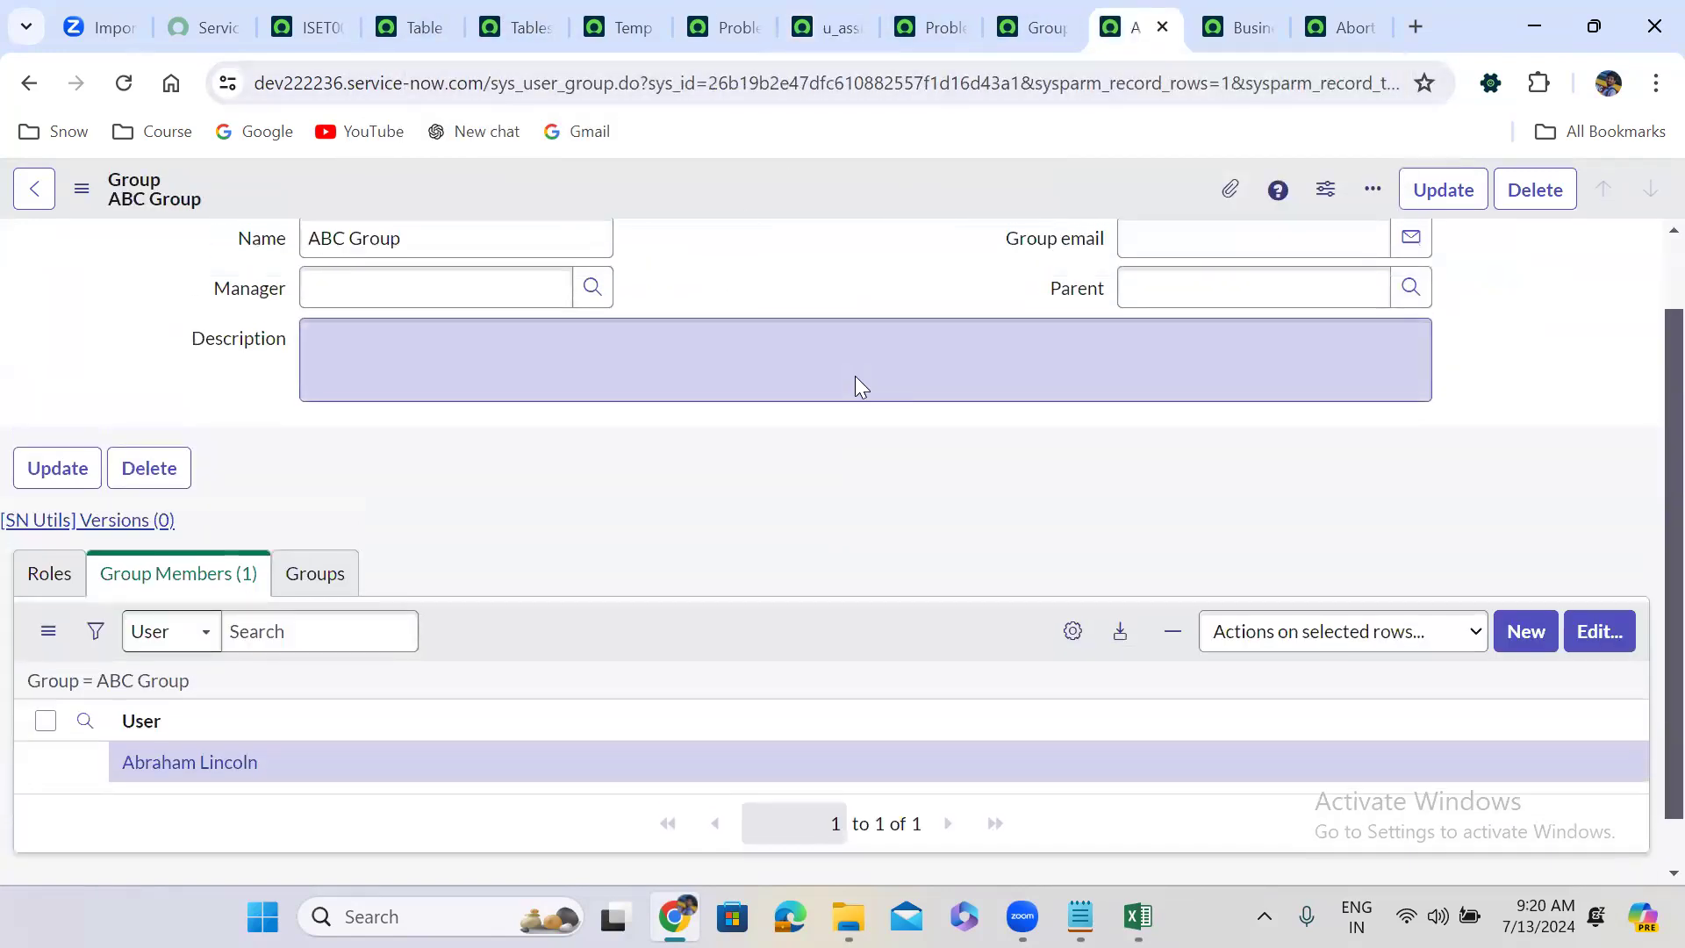
pyautogui.doubleClick(830, 355)
pyautogui.doubleClick(1078, 328)
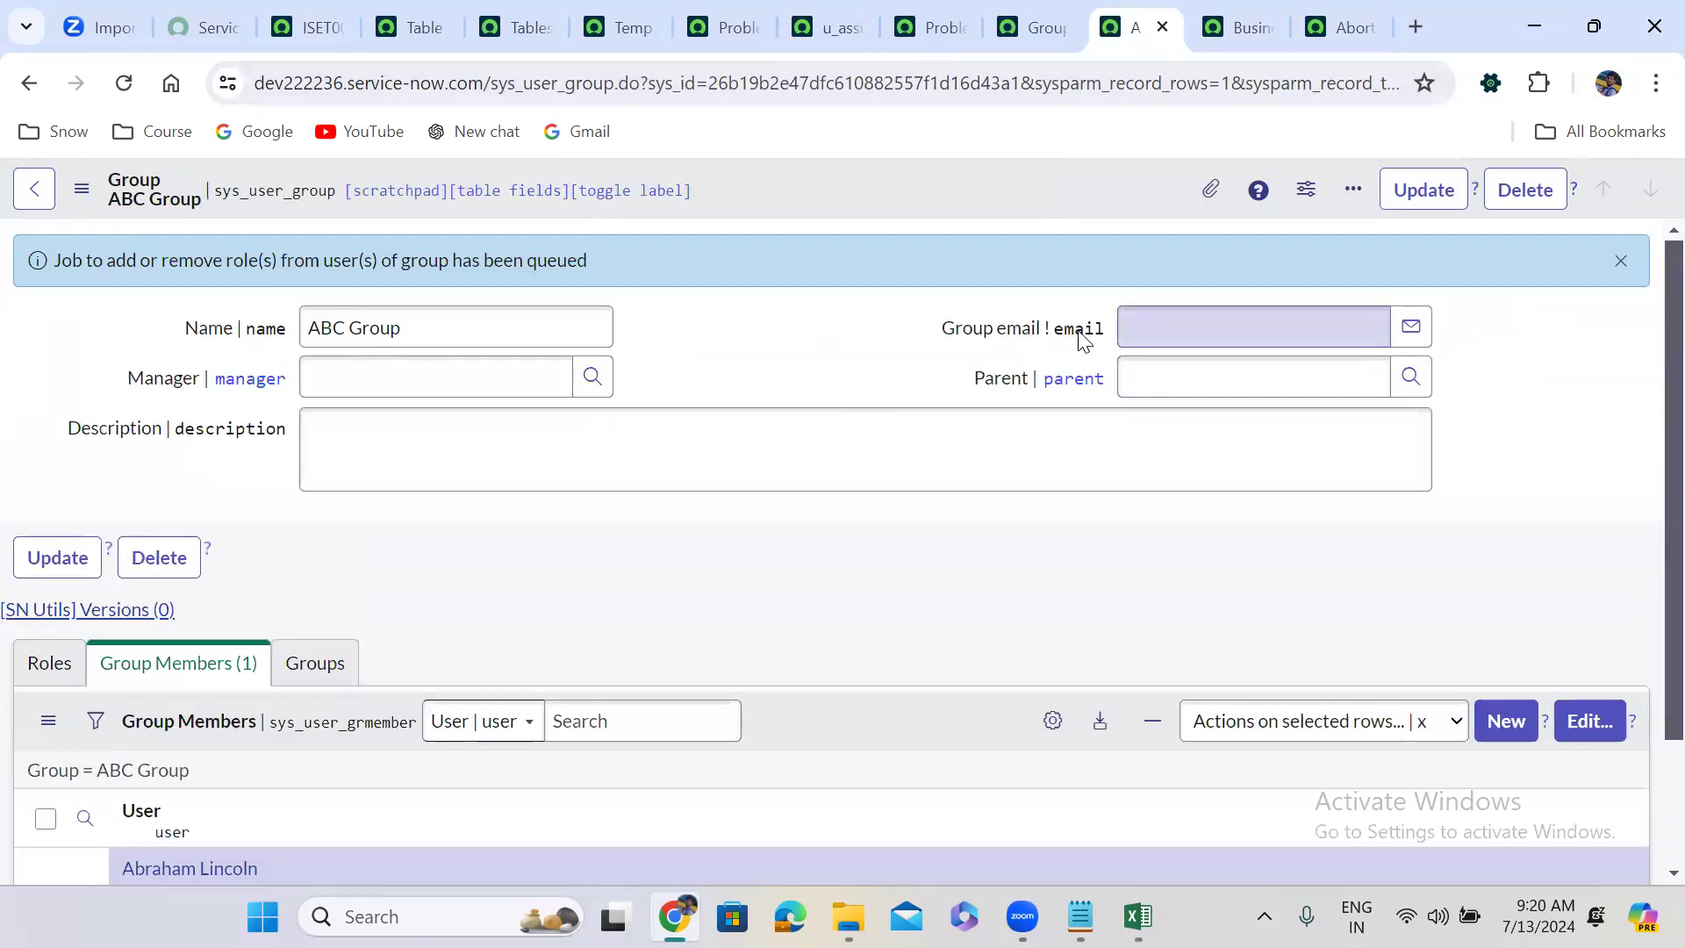
pyautogui.doubleClick(781, 351)
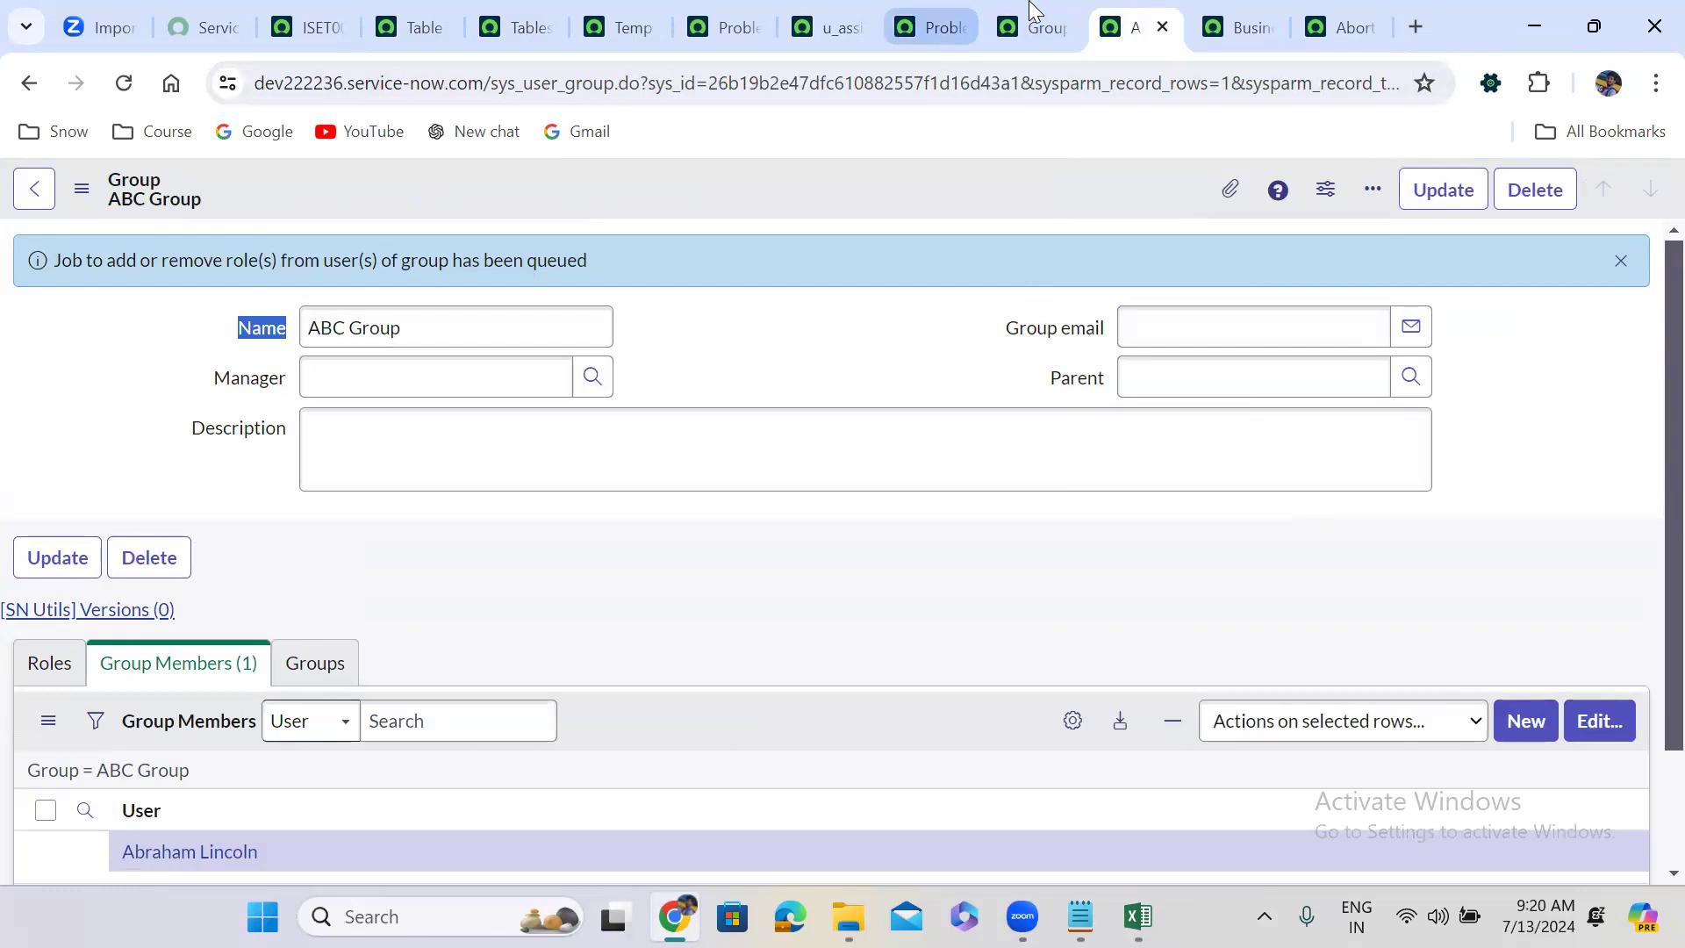
pyautogui.click(836, 12)
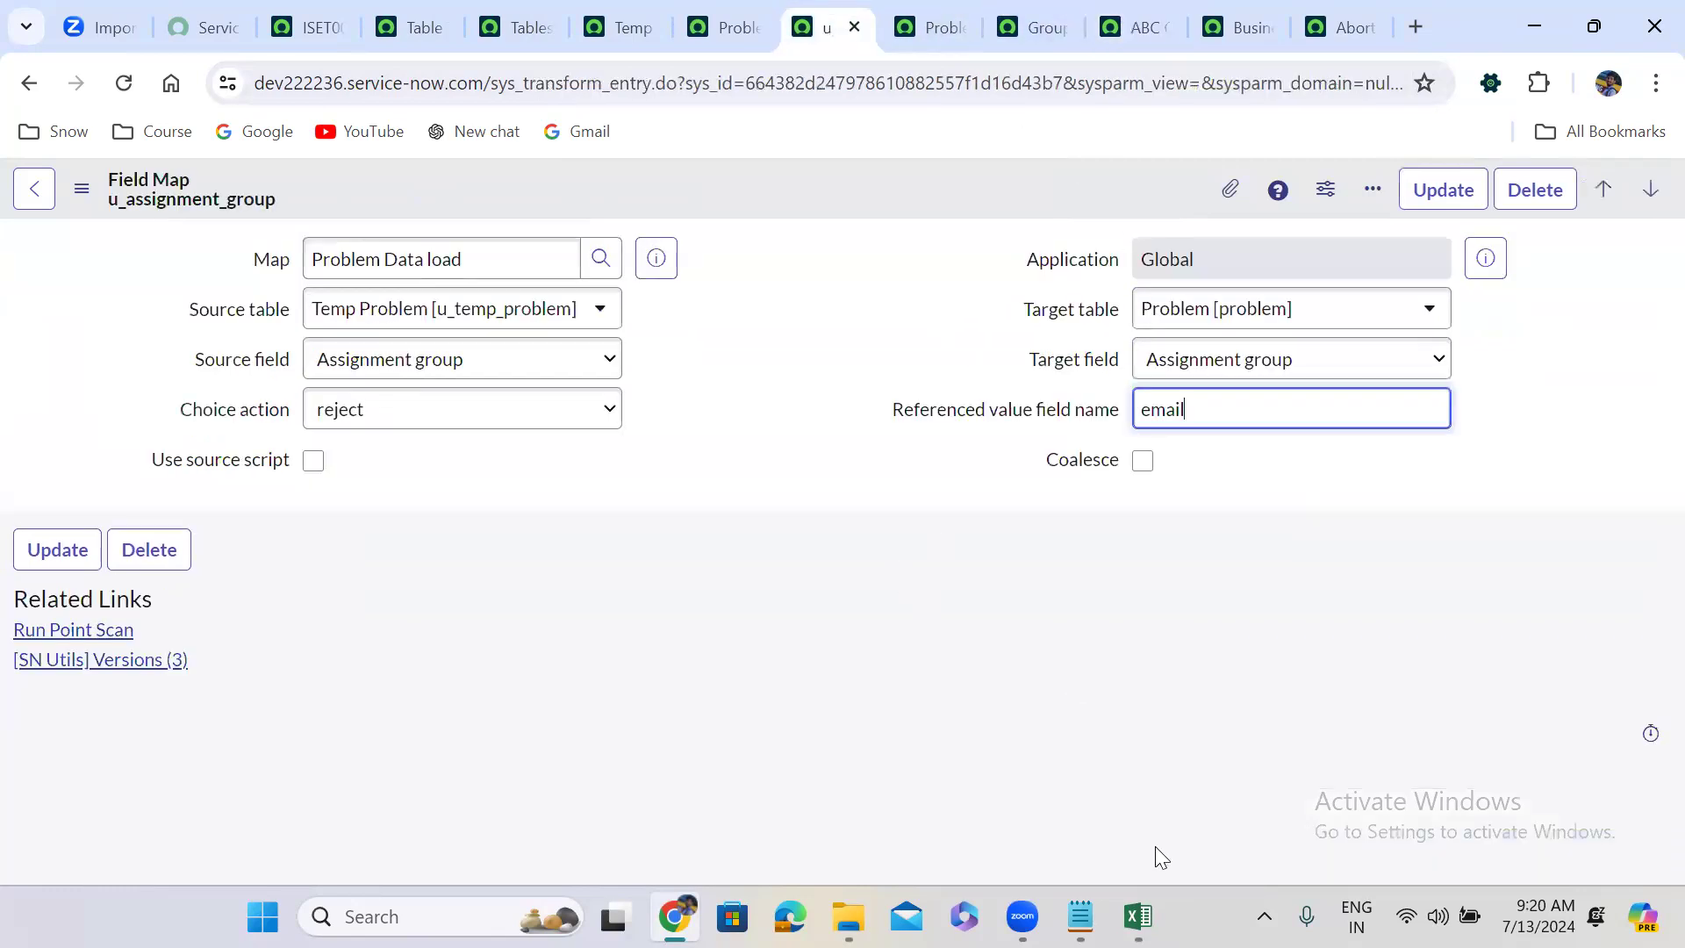
pyautogui.click(1138, 916)
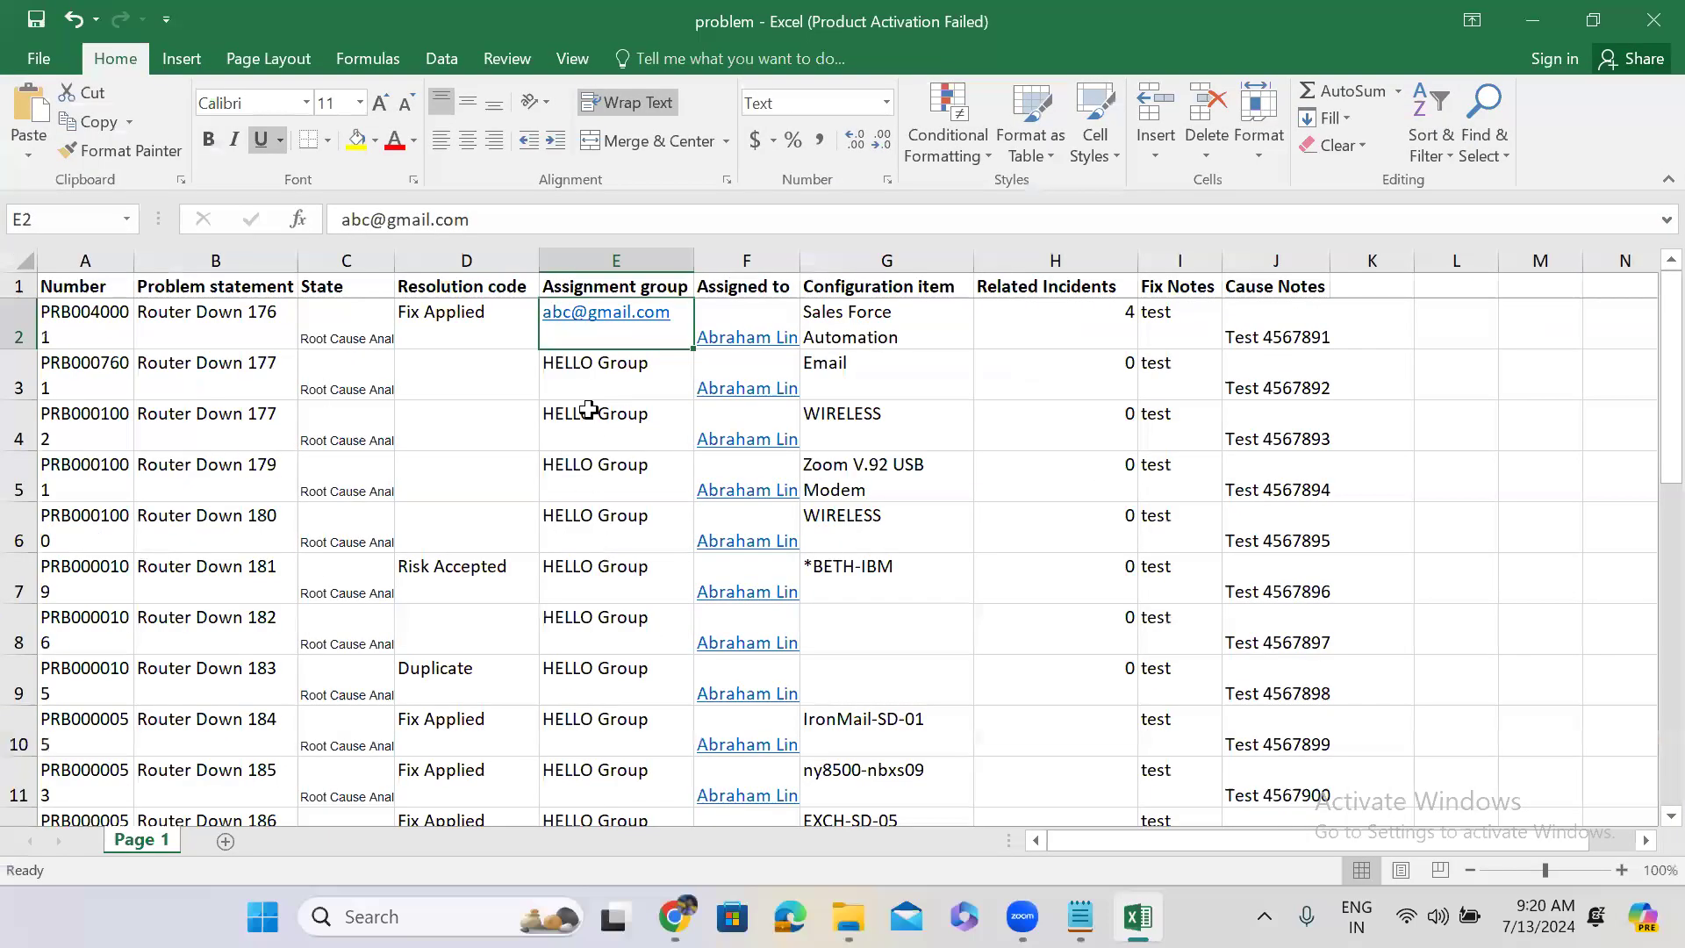
pyautogui.click(1545, 4)
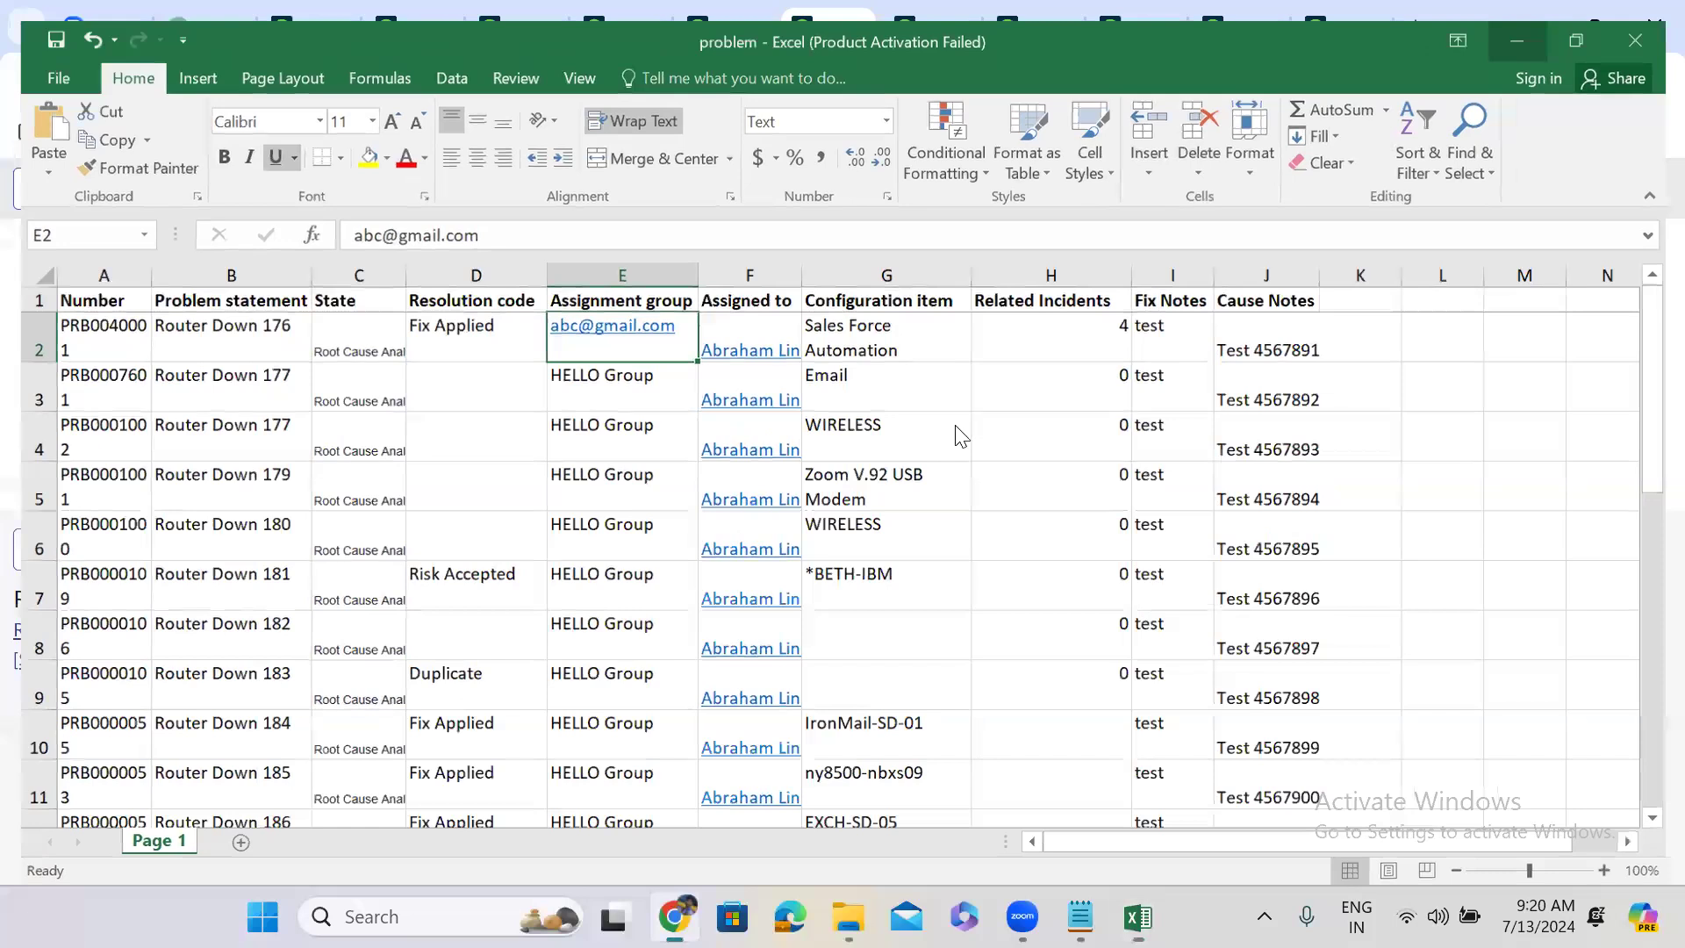
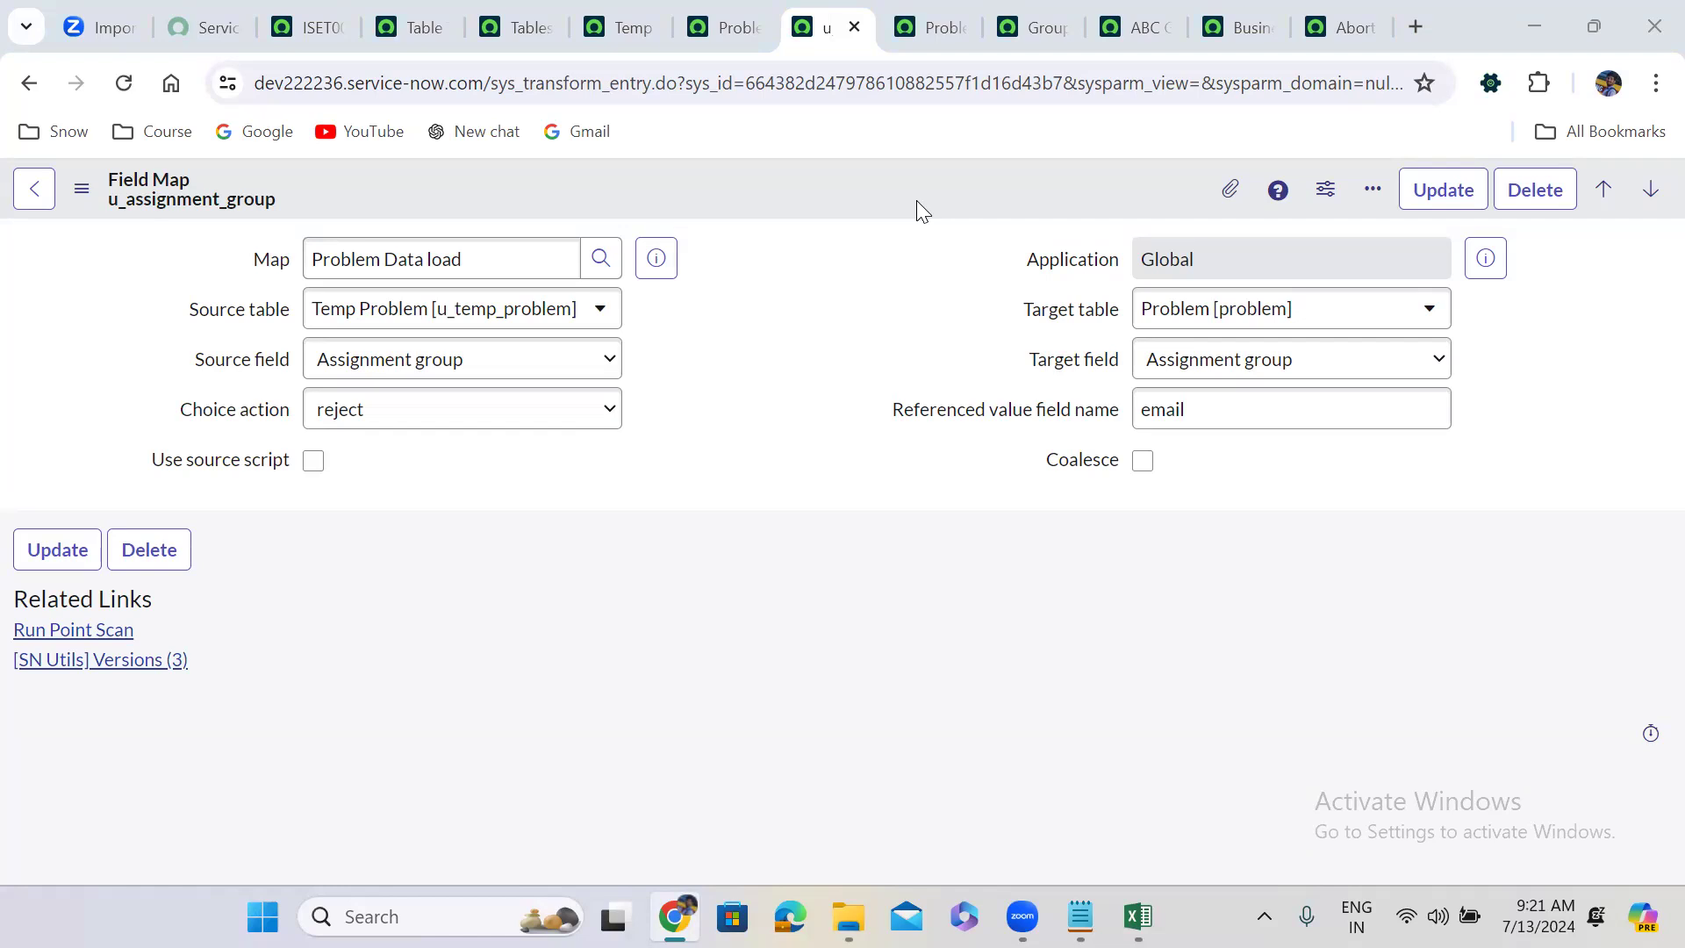
# Clear the Referenced value field name, enable Use source script, and delete the placeholder comment.
pyautogui.doubleClick(1172, 412)
pyautogui.press('BackSpace')
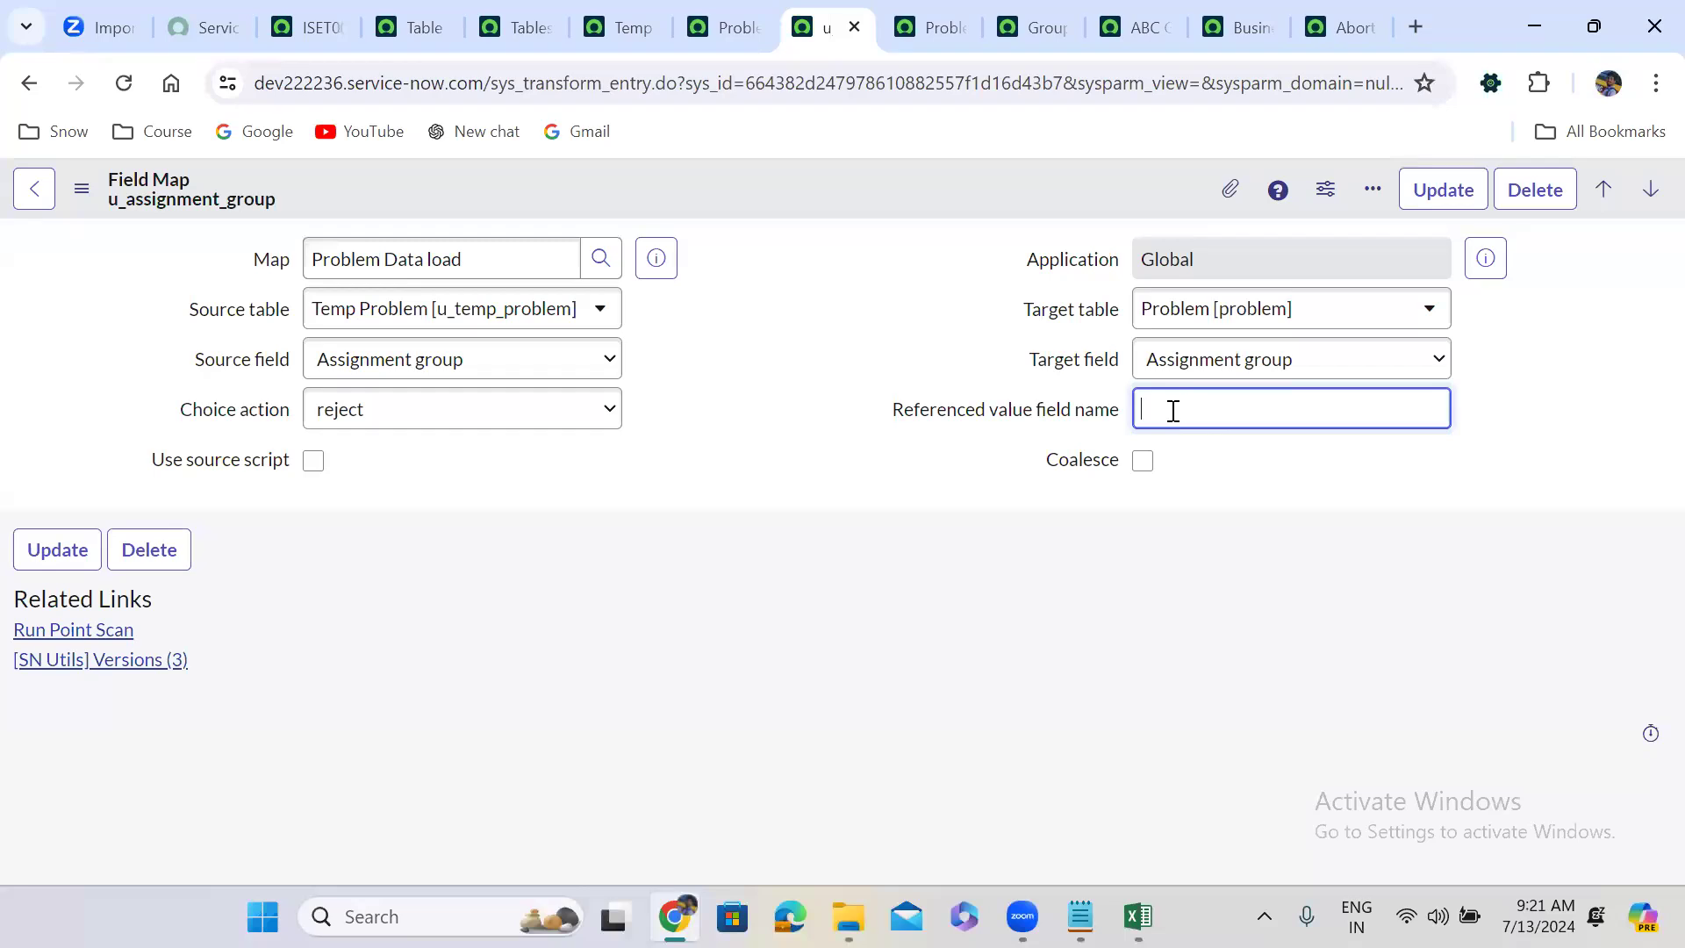
pyautogui.click(313, 462)
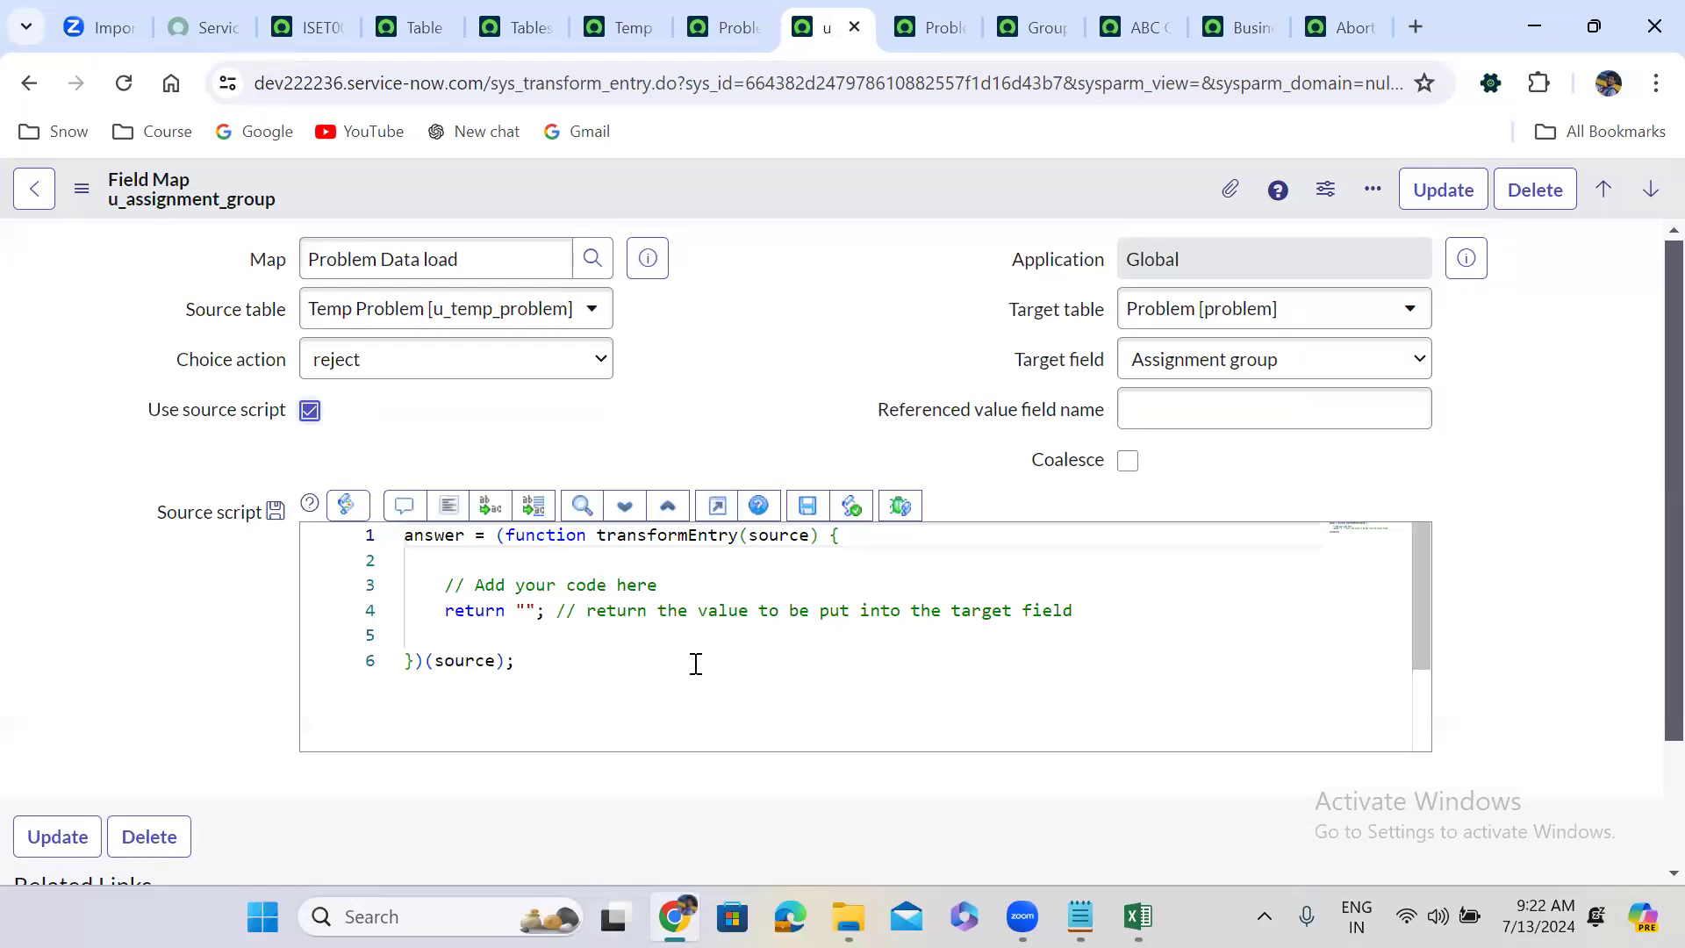
pyautogui.moveTo(445, 586); pyautogui.dragTo(667, 572)
pyautogui.press('BackSpace')
# Insert a GlideRecord on sys_user_group with a query on the email field.
pyautogui.write('vargr')
pyautogui.press('Return')
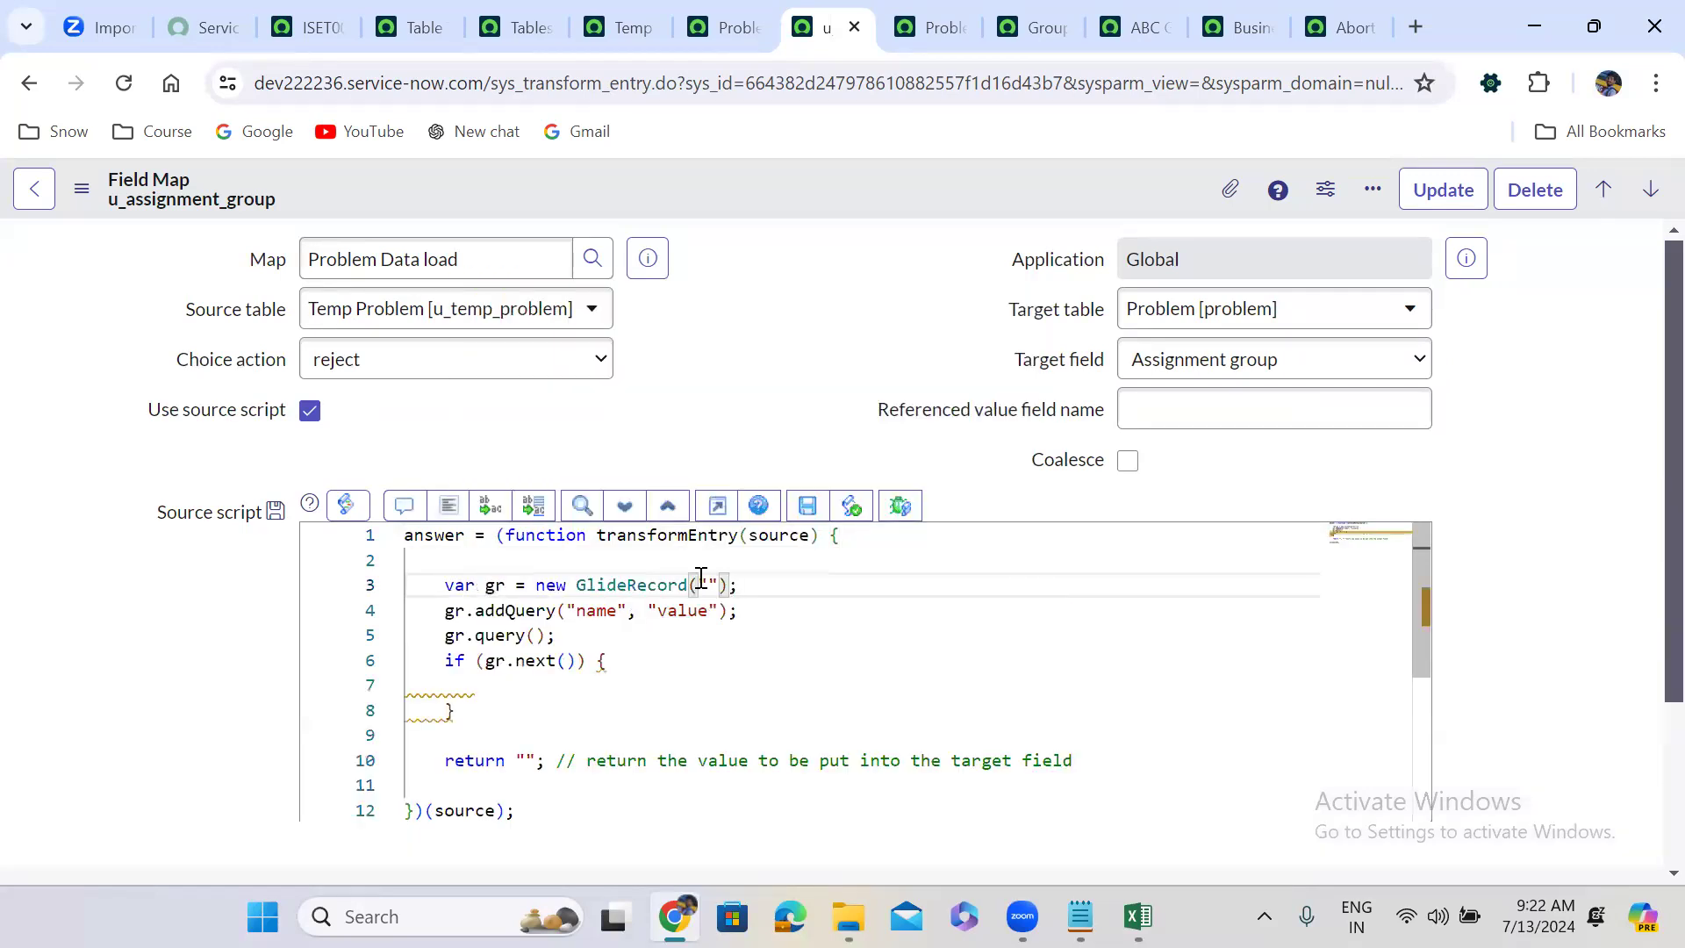
pyautogui.write('sys')
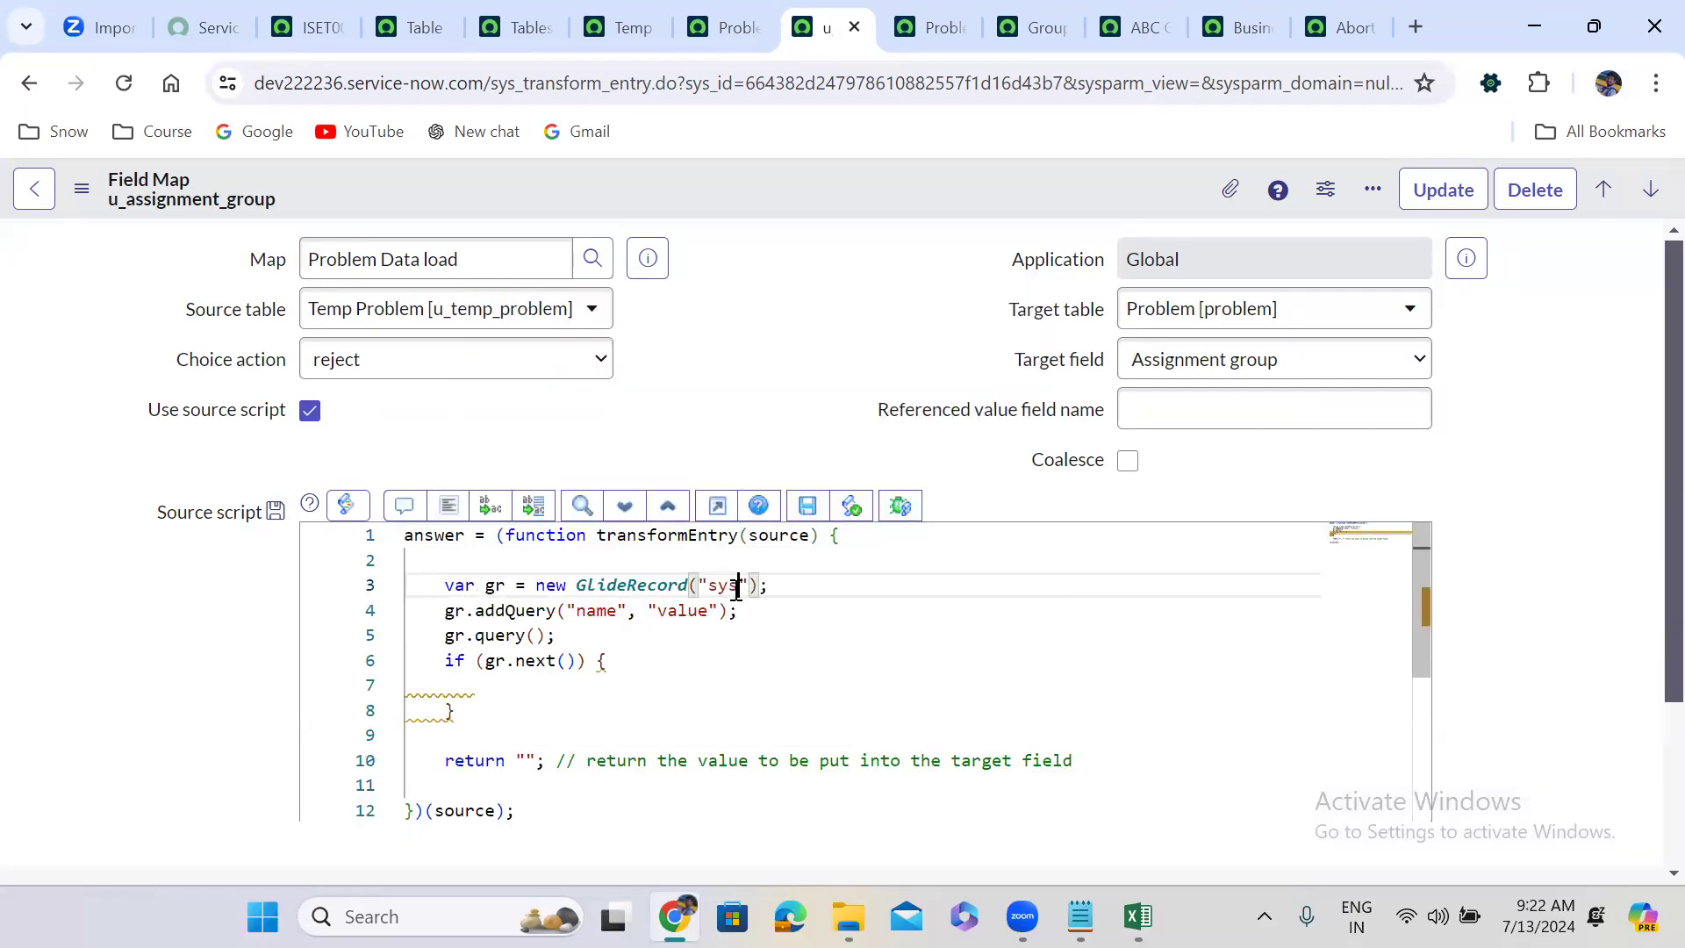
pyautogui.write('_user_group')
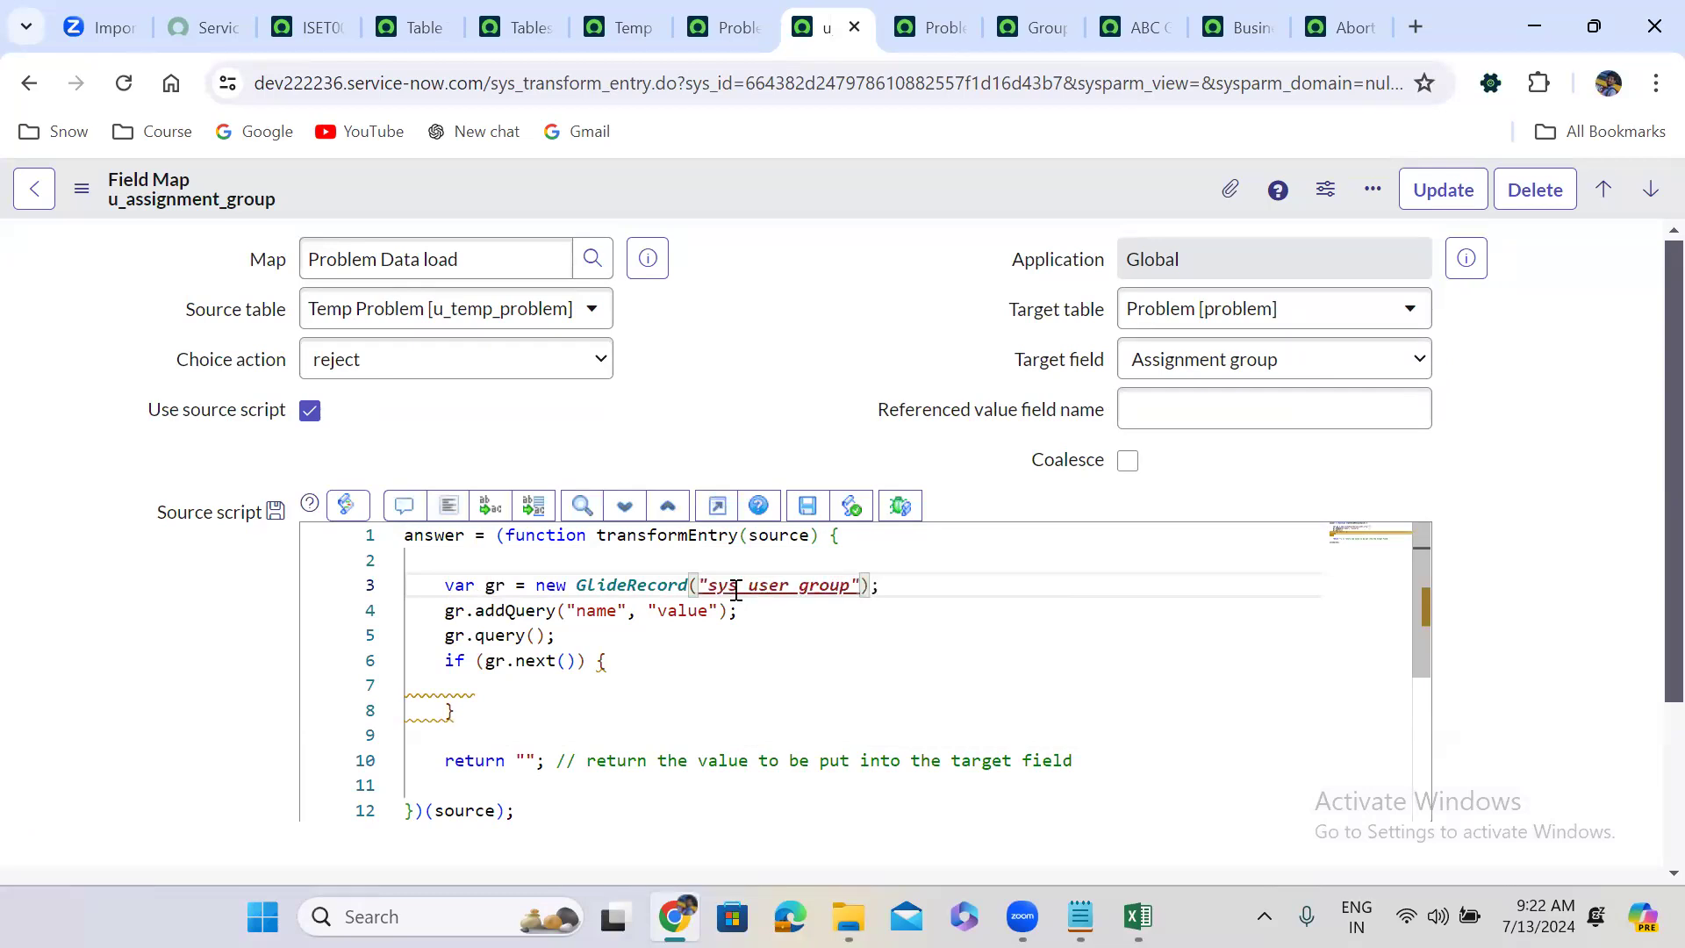
pyautogui.doubleClick(593, 610)
pyautogui.write('em')
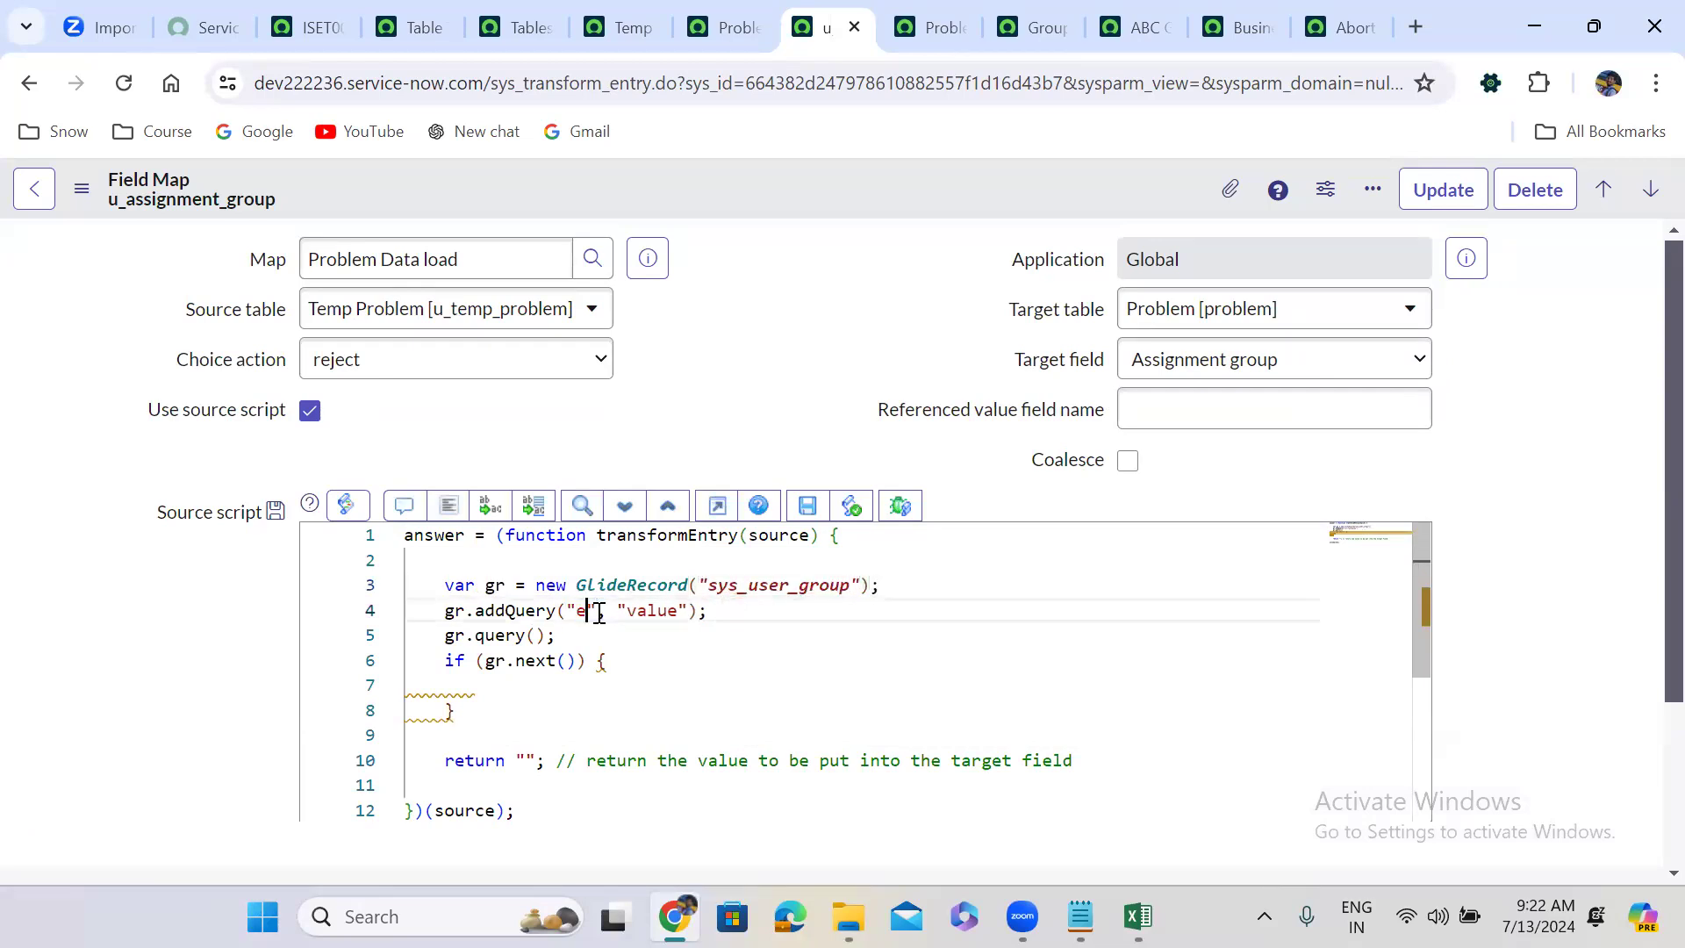
pyautogui.write('ail')
pyautogui.click(658, 610)
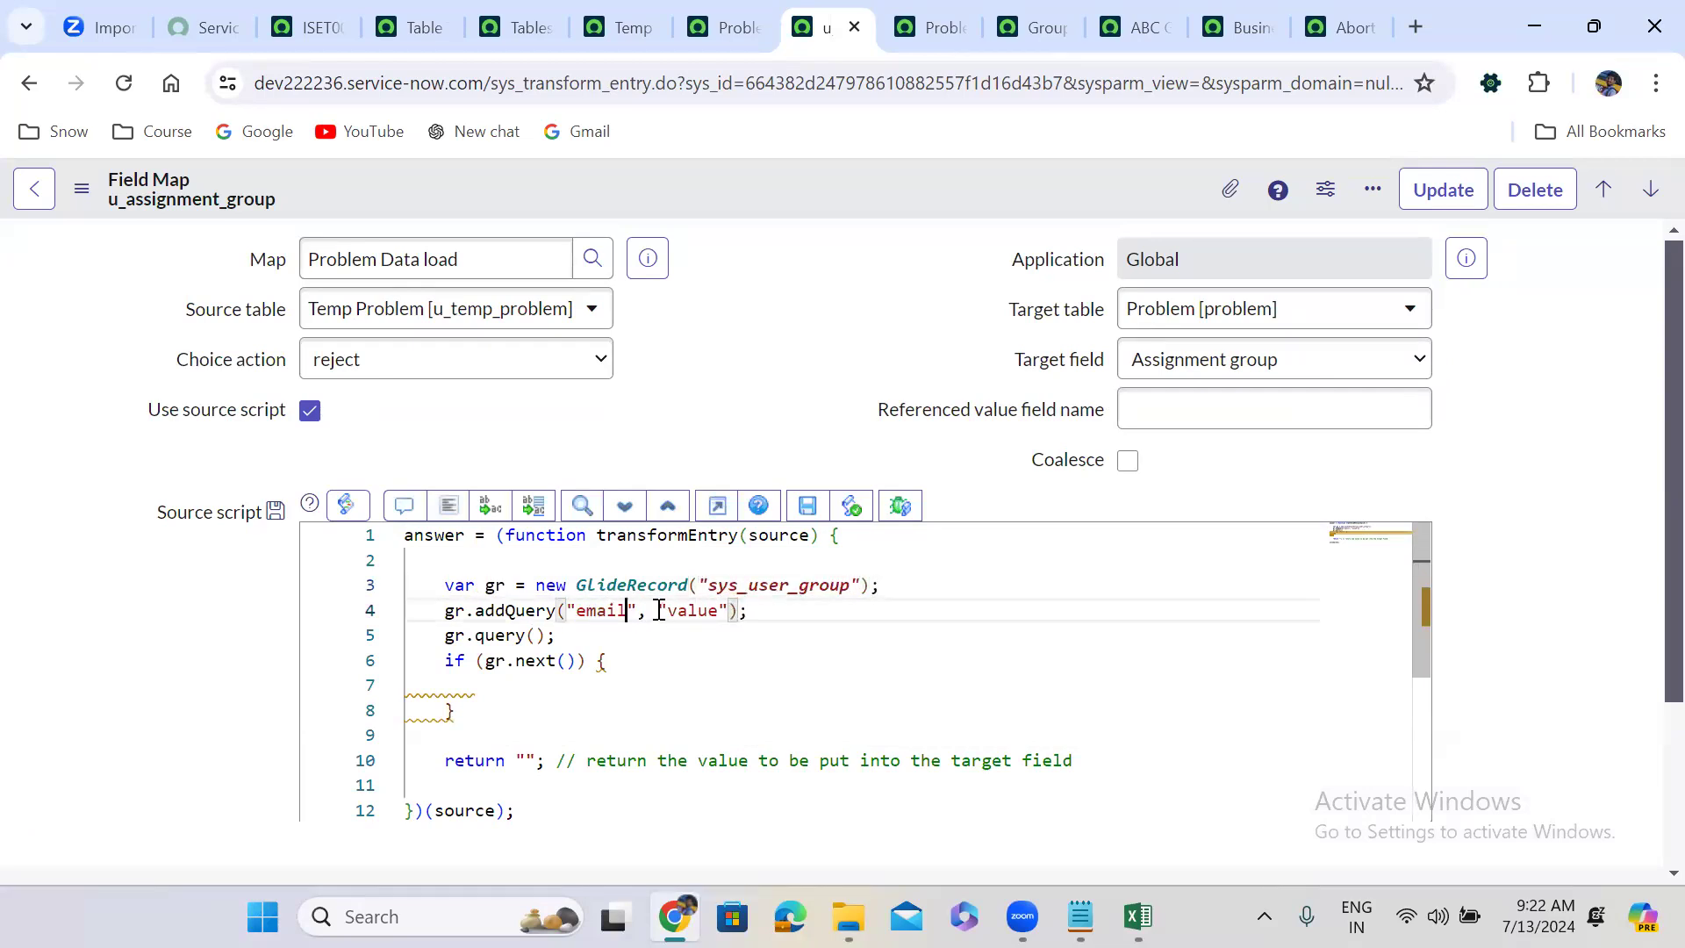
pyautogui.moveTo(658, 610); pyautogui.dragTo(731, 610)
pyautogui.write('source')
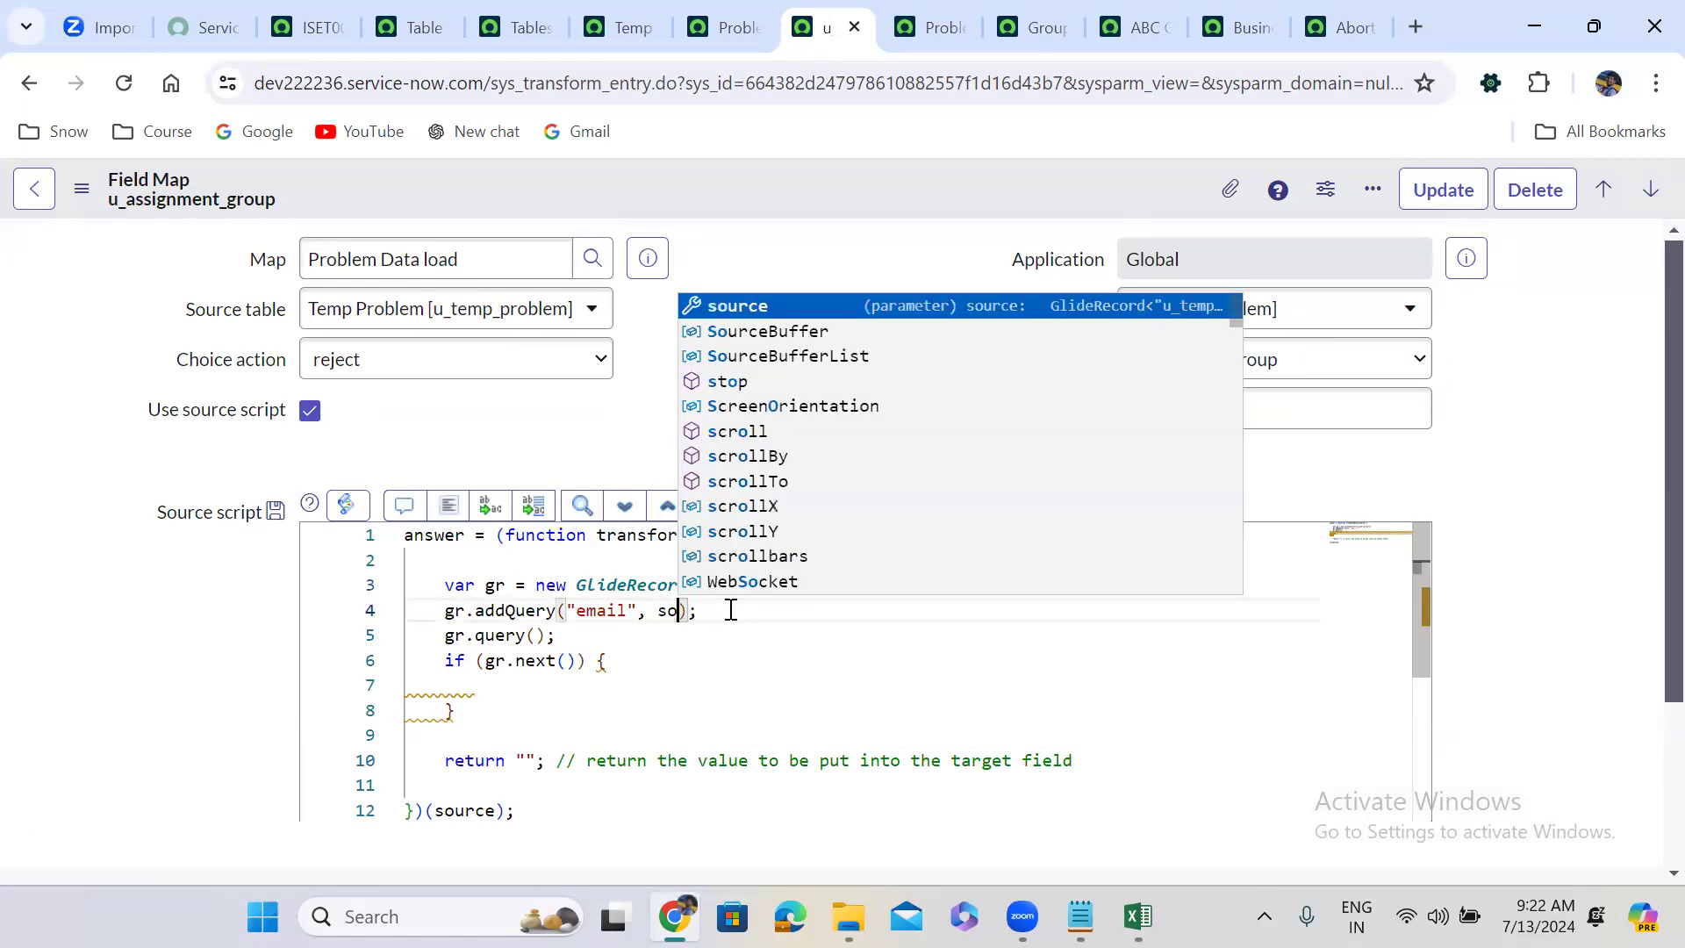
# Set the email query value to source.u_assignment_group.
pyautogui.doubleClick(773, 535)
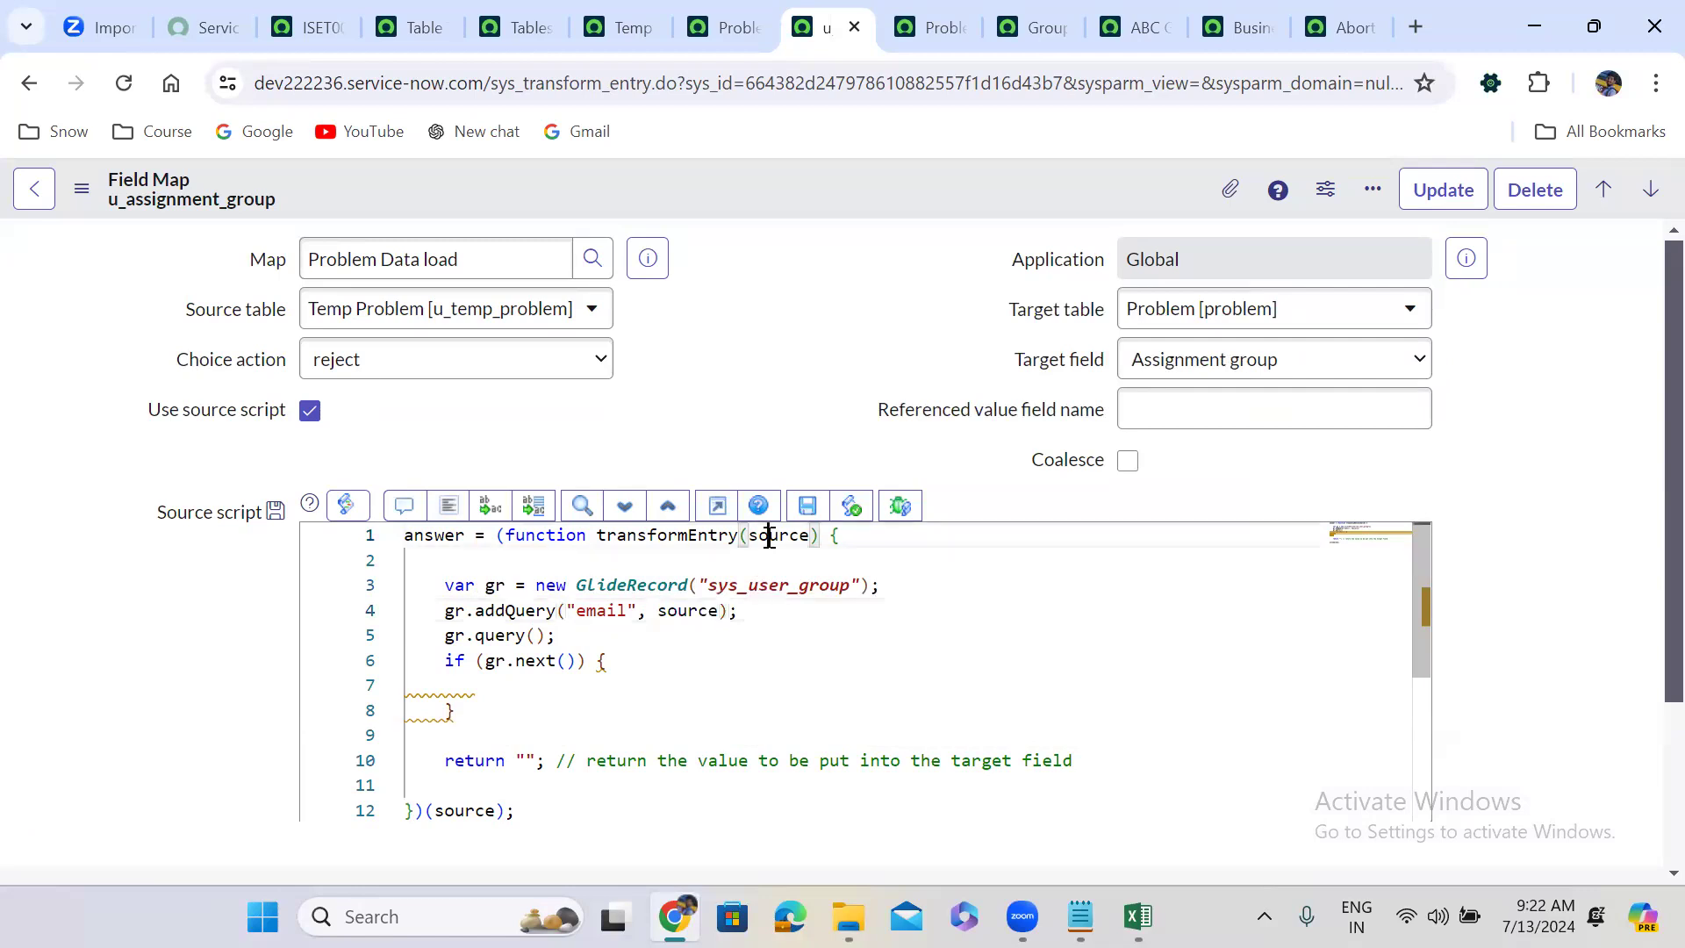
pyautogui.click(722, 610)
pyautogui.write('.')
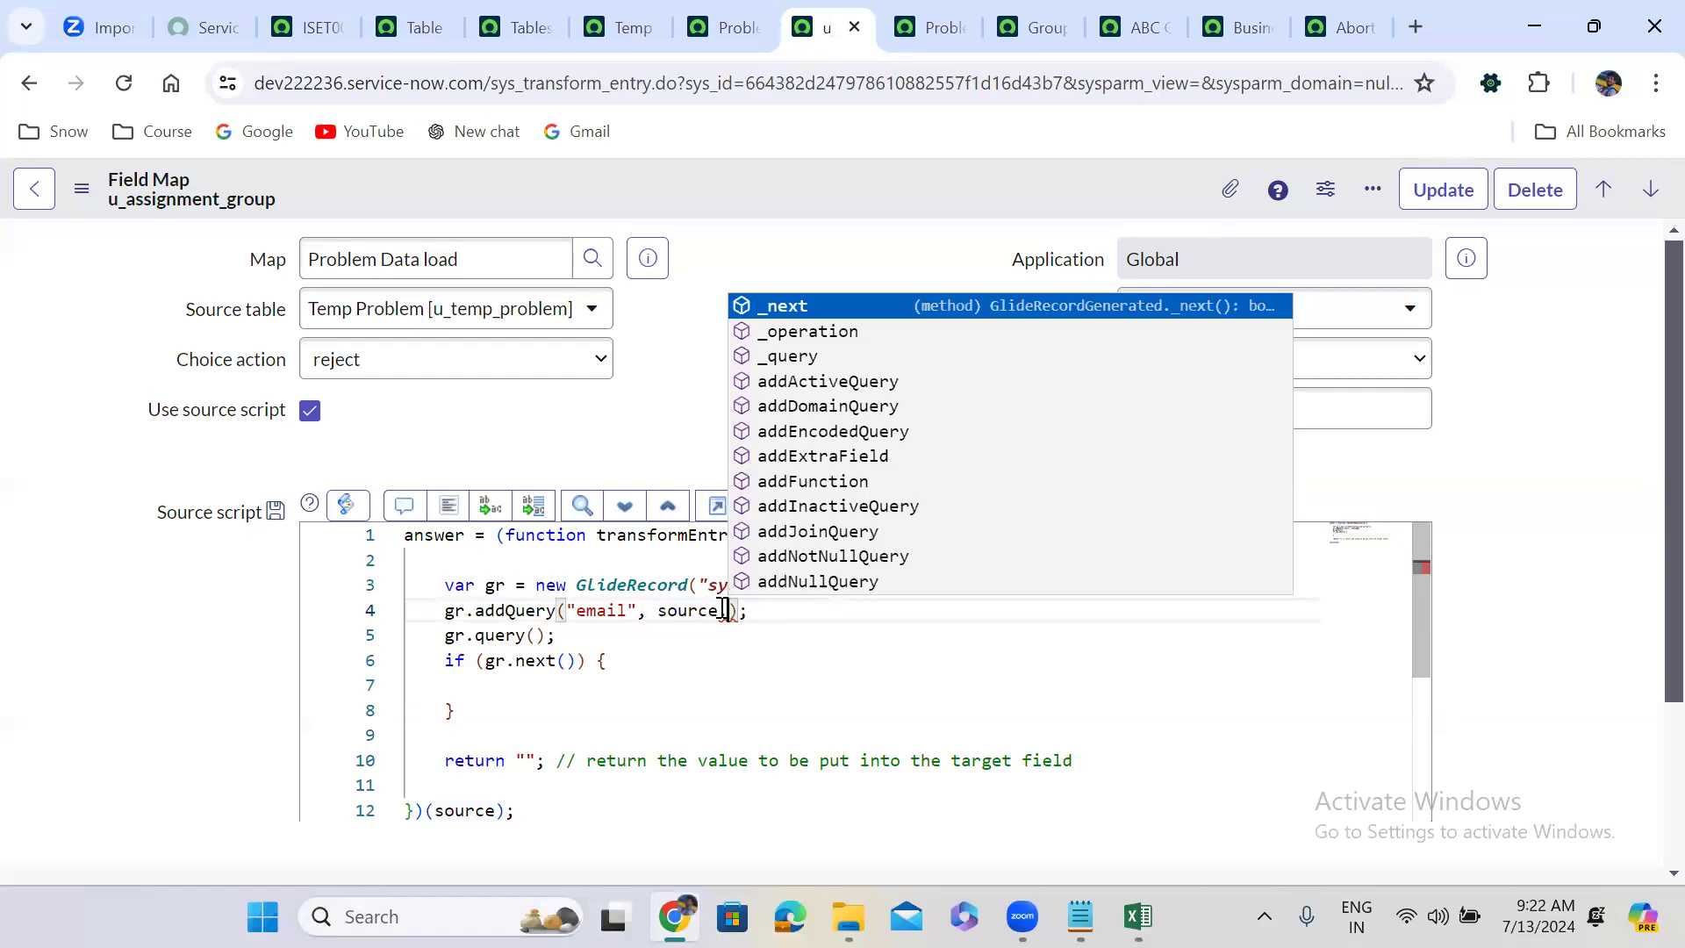
pyautogui.write('u_a')
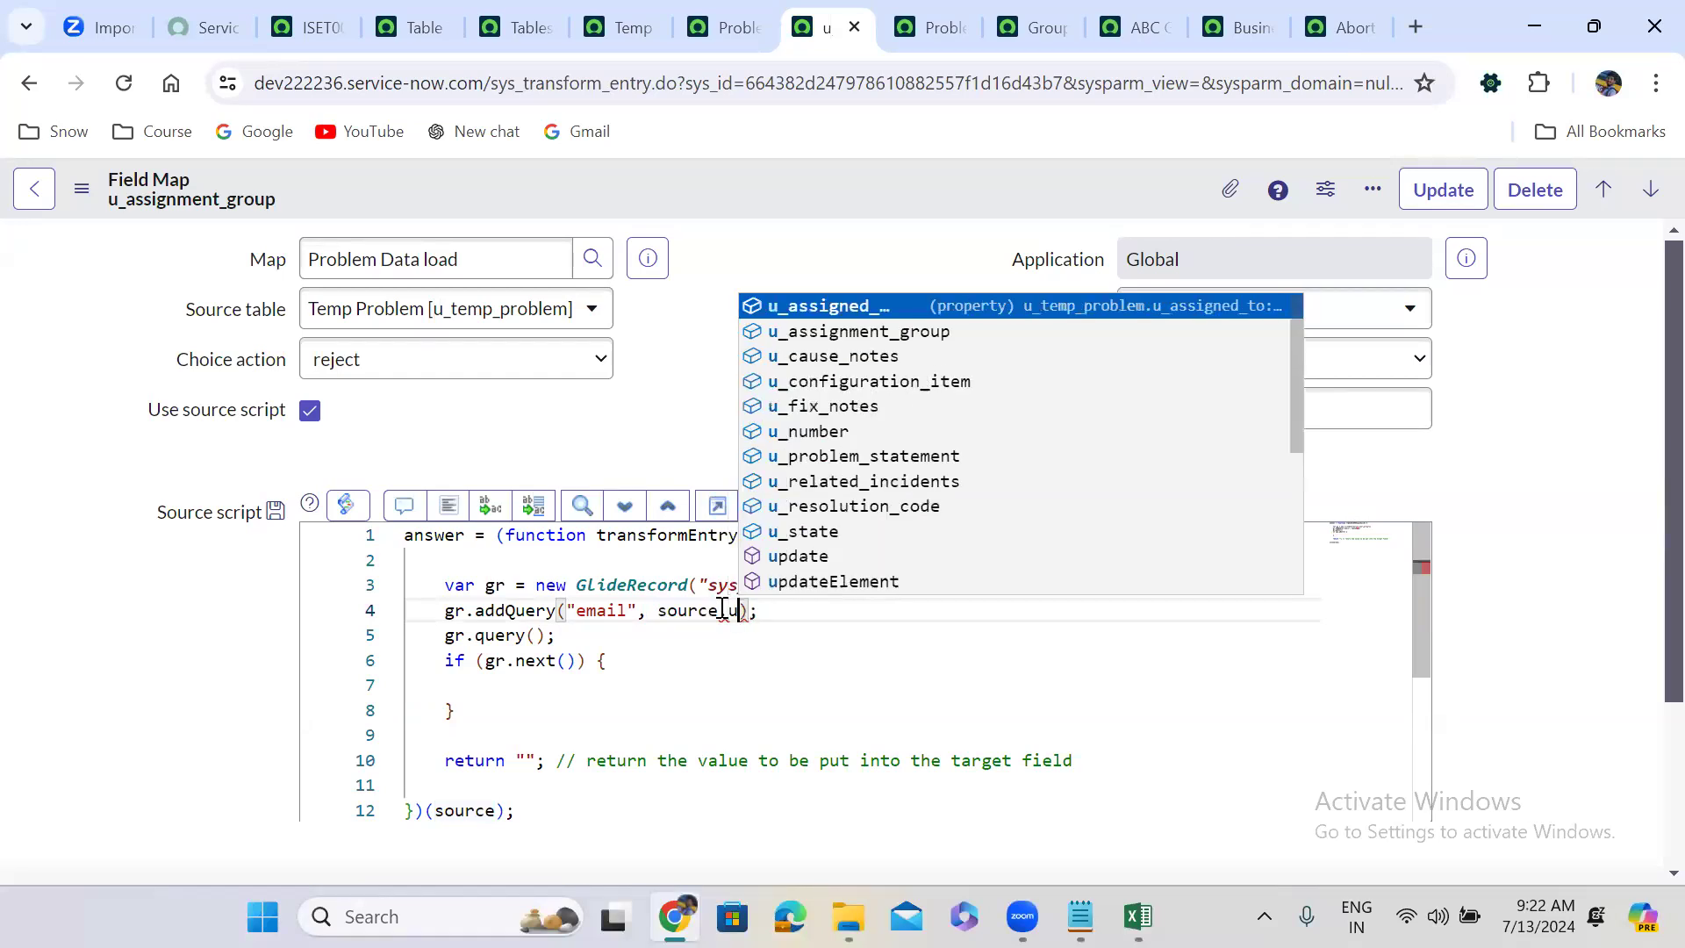
pyautogui.press('Down')
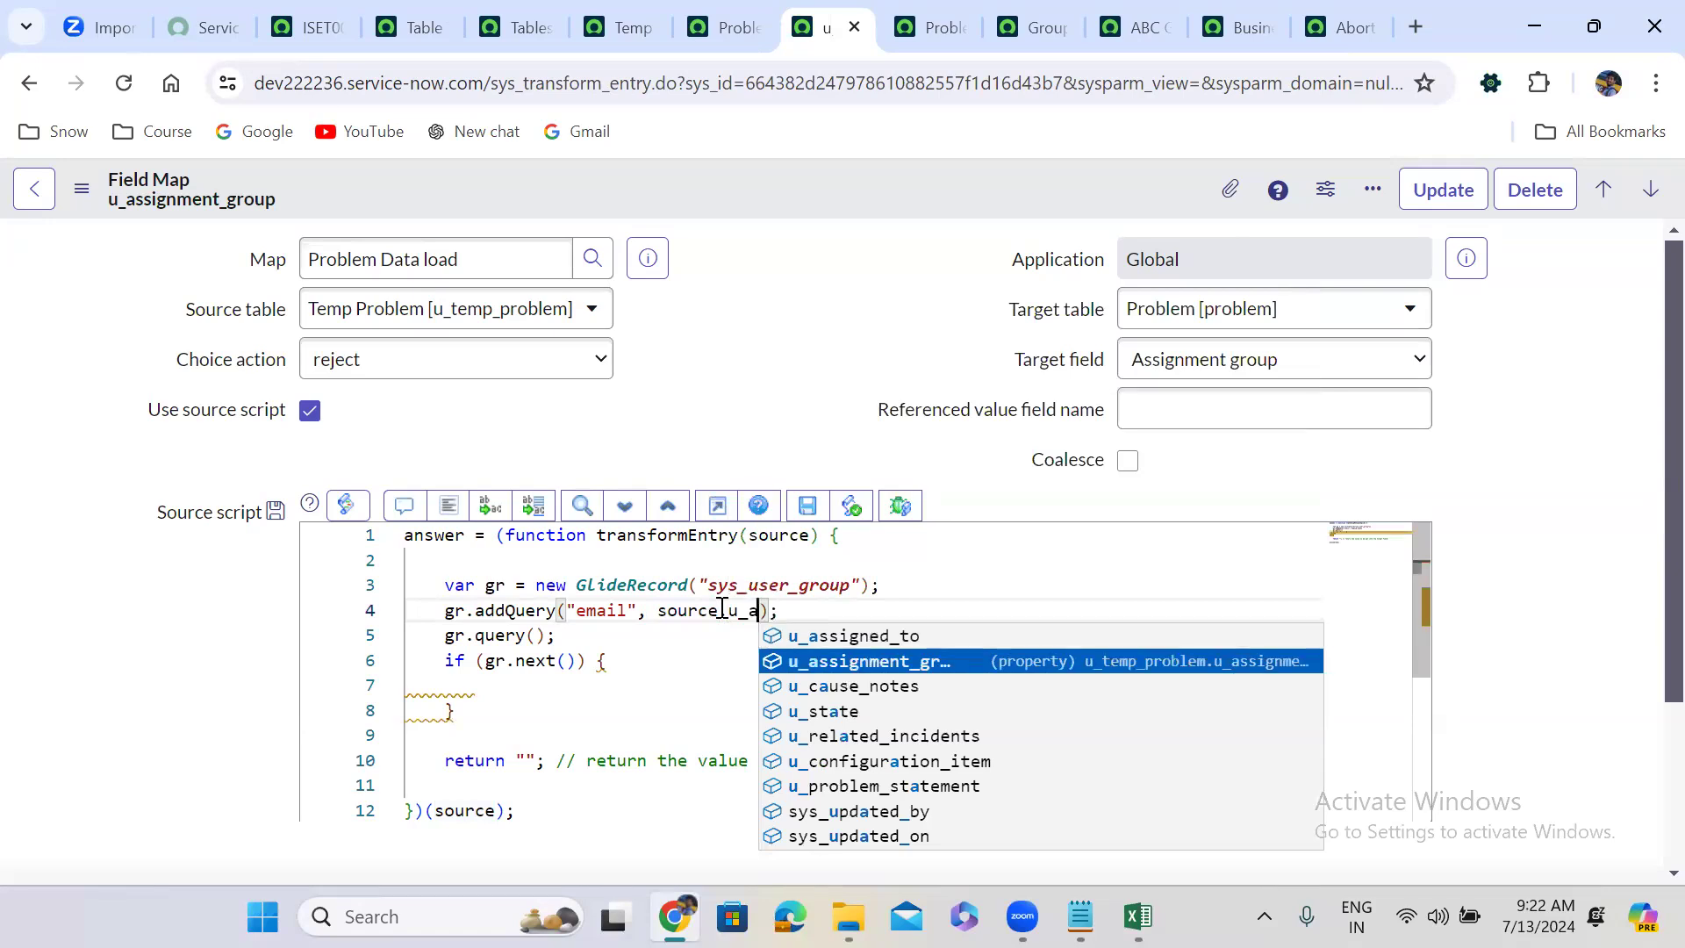
pyautogui.press('Return')
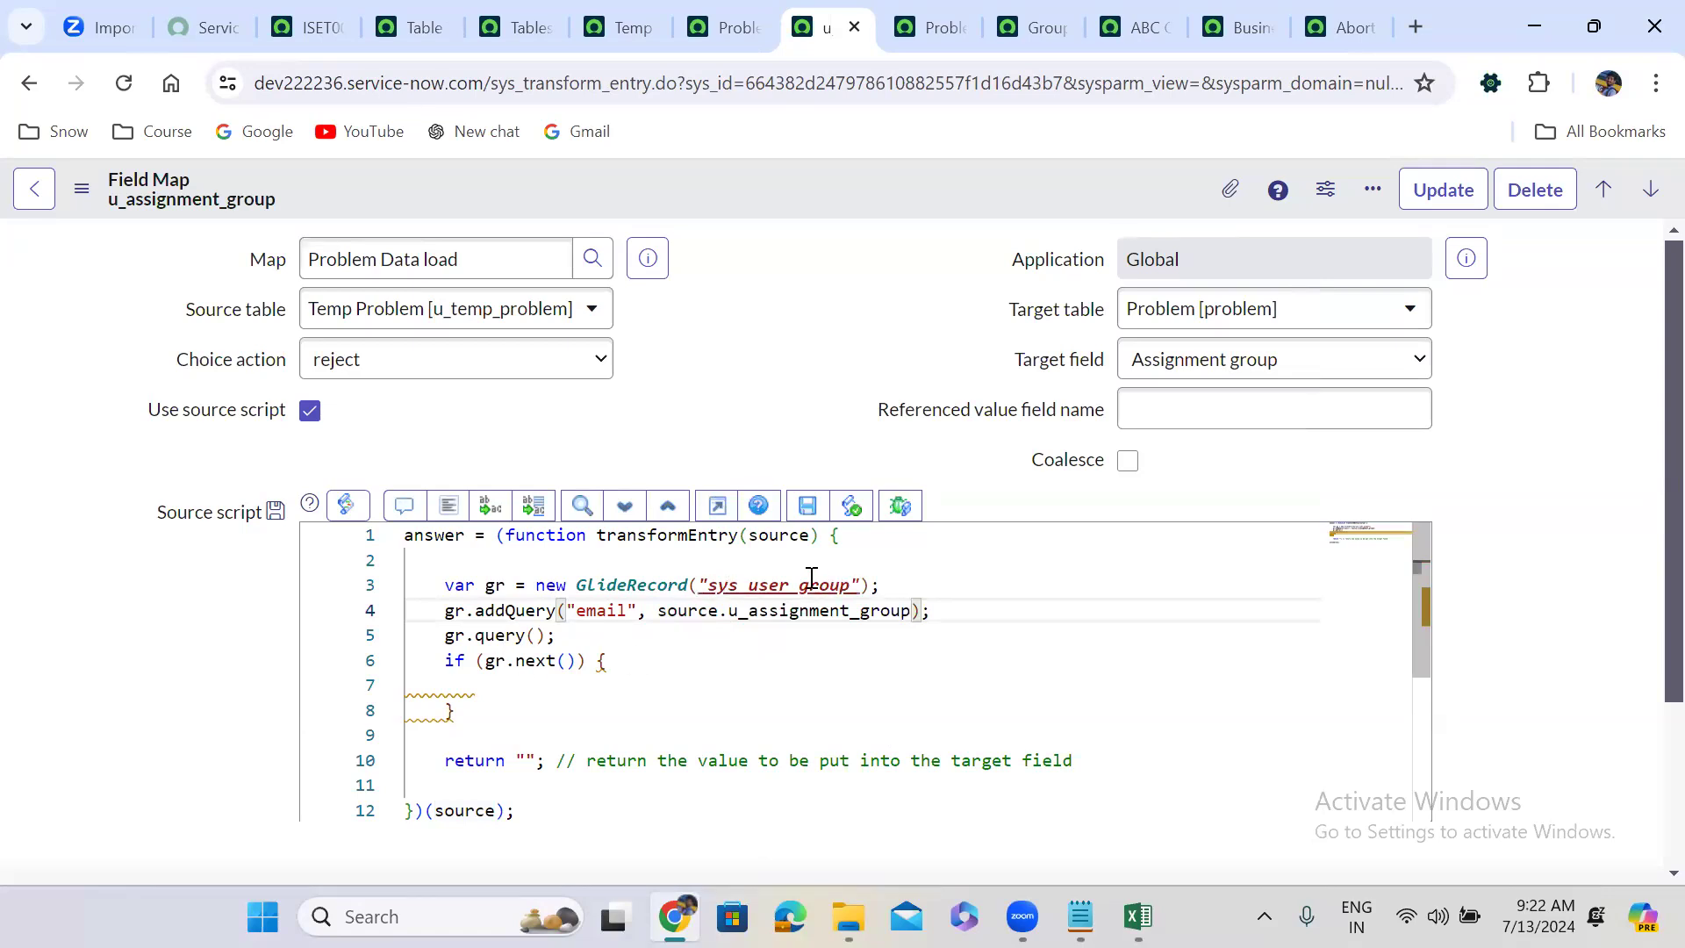
pyautogui.doubleClick(794, 585)
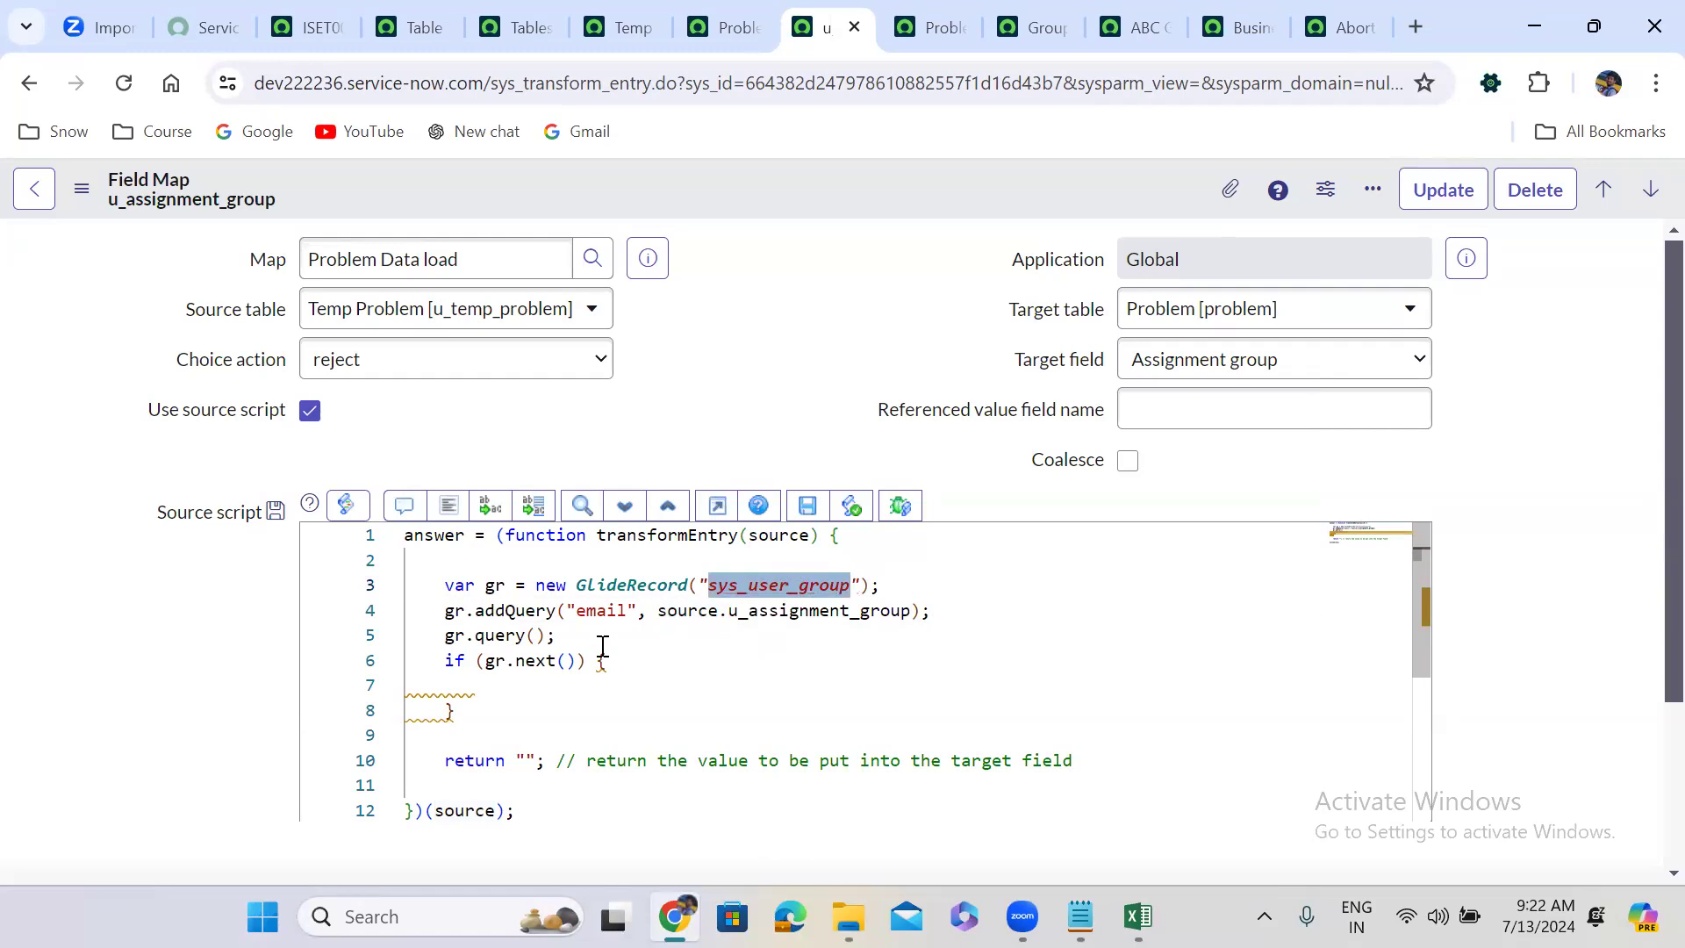
pyautogui.click(490, 686)
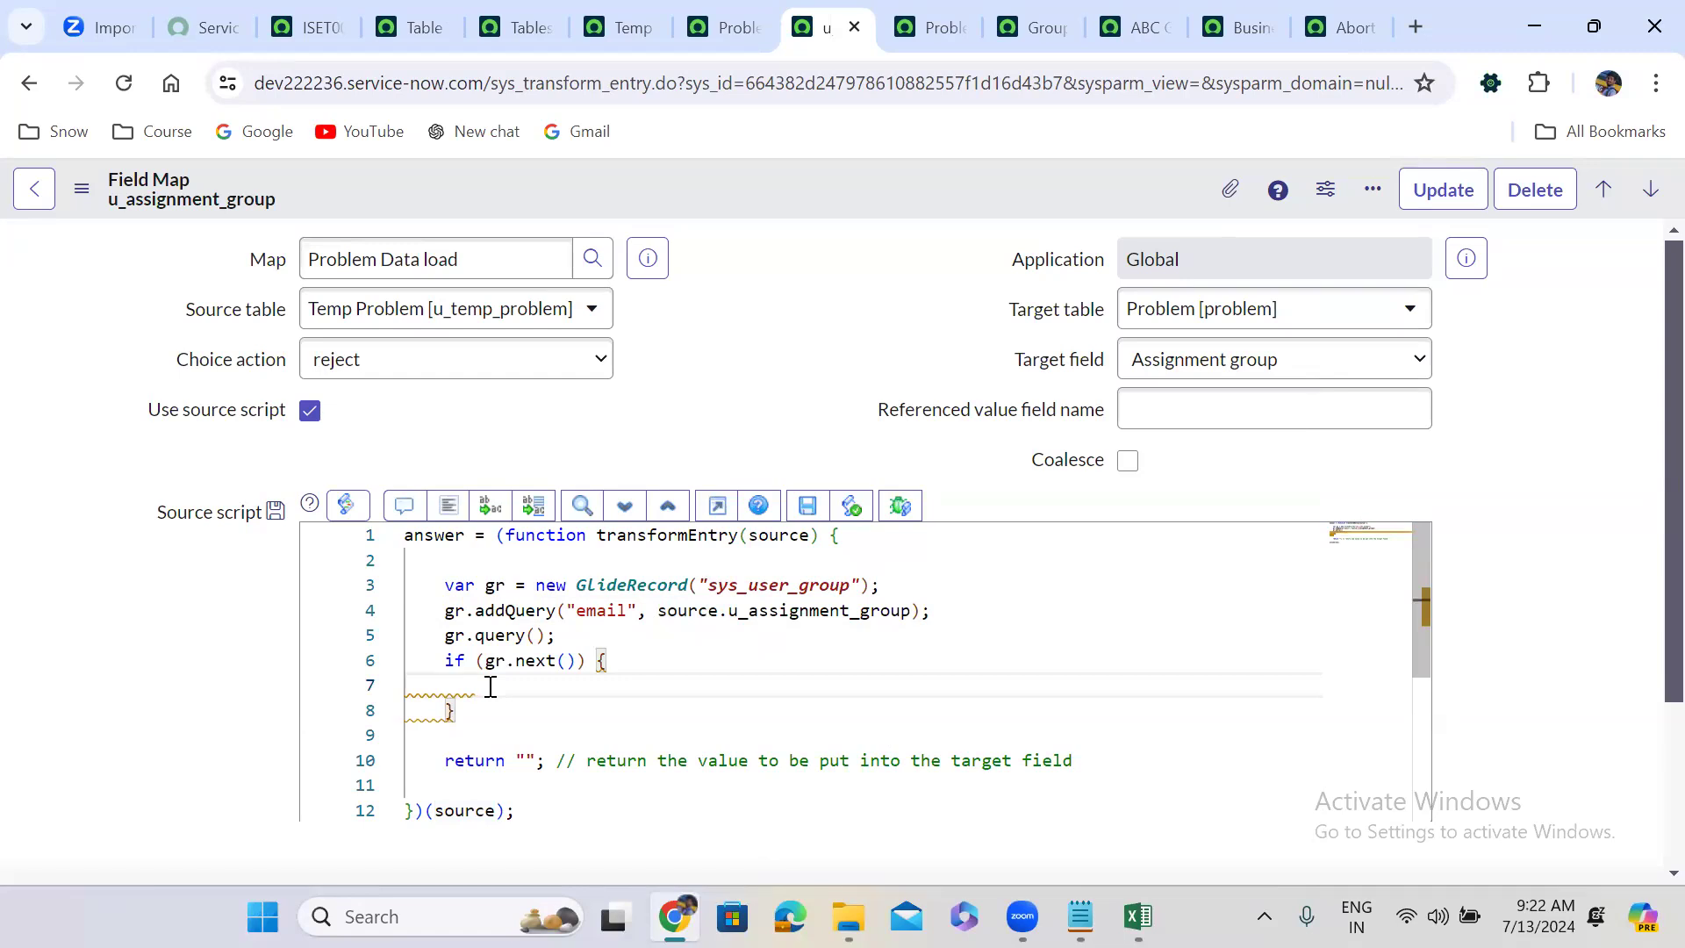
# Return gr.getValue('name') inside the if (gr.next()) block.
pyautogui.write('return gr.get')
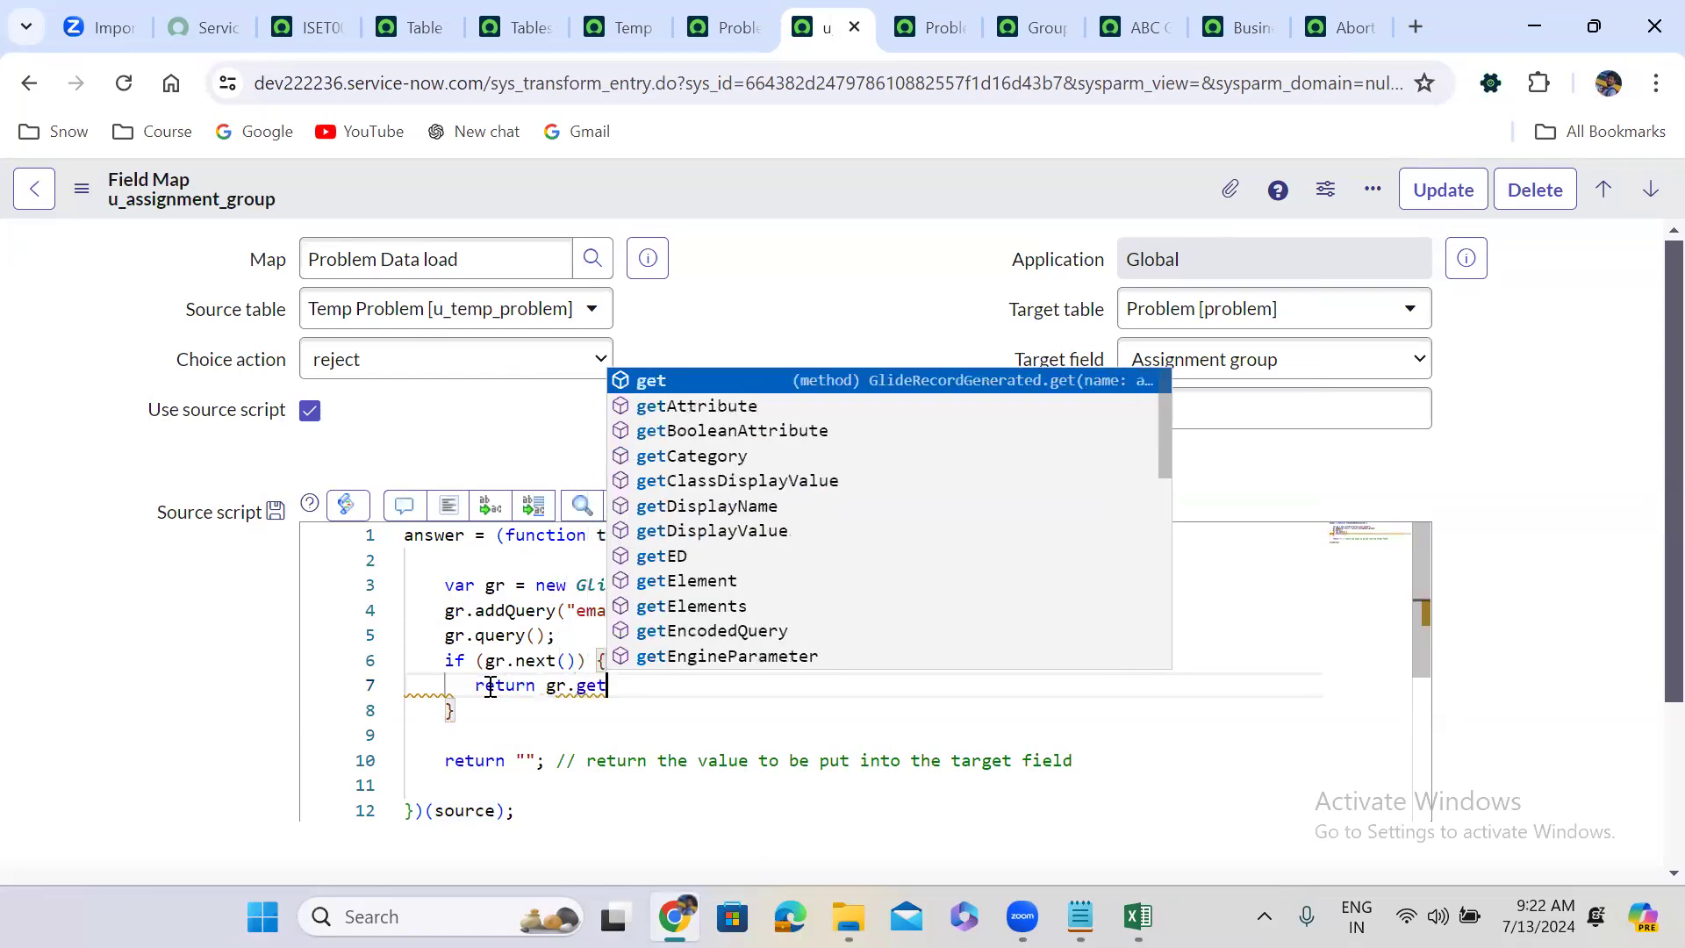
pyautogui.write('Value()')
pyautogui.write(';')
pyautogui.press('Left')
pyautogui.press('Left')
pyautogui.write("'name'")
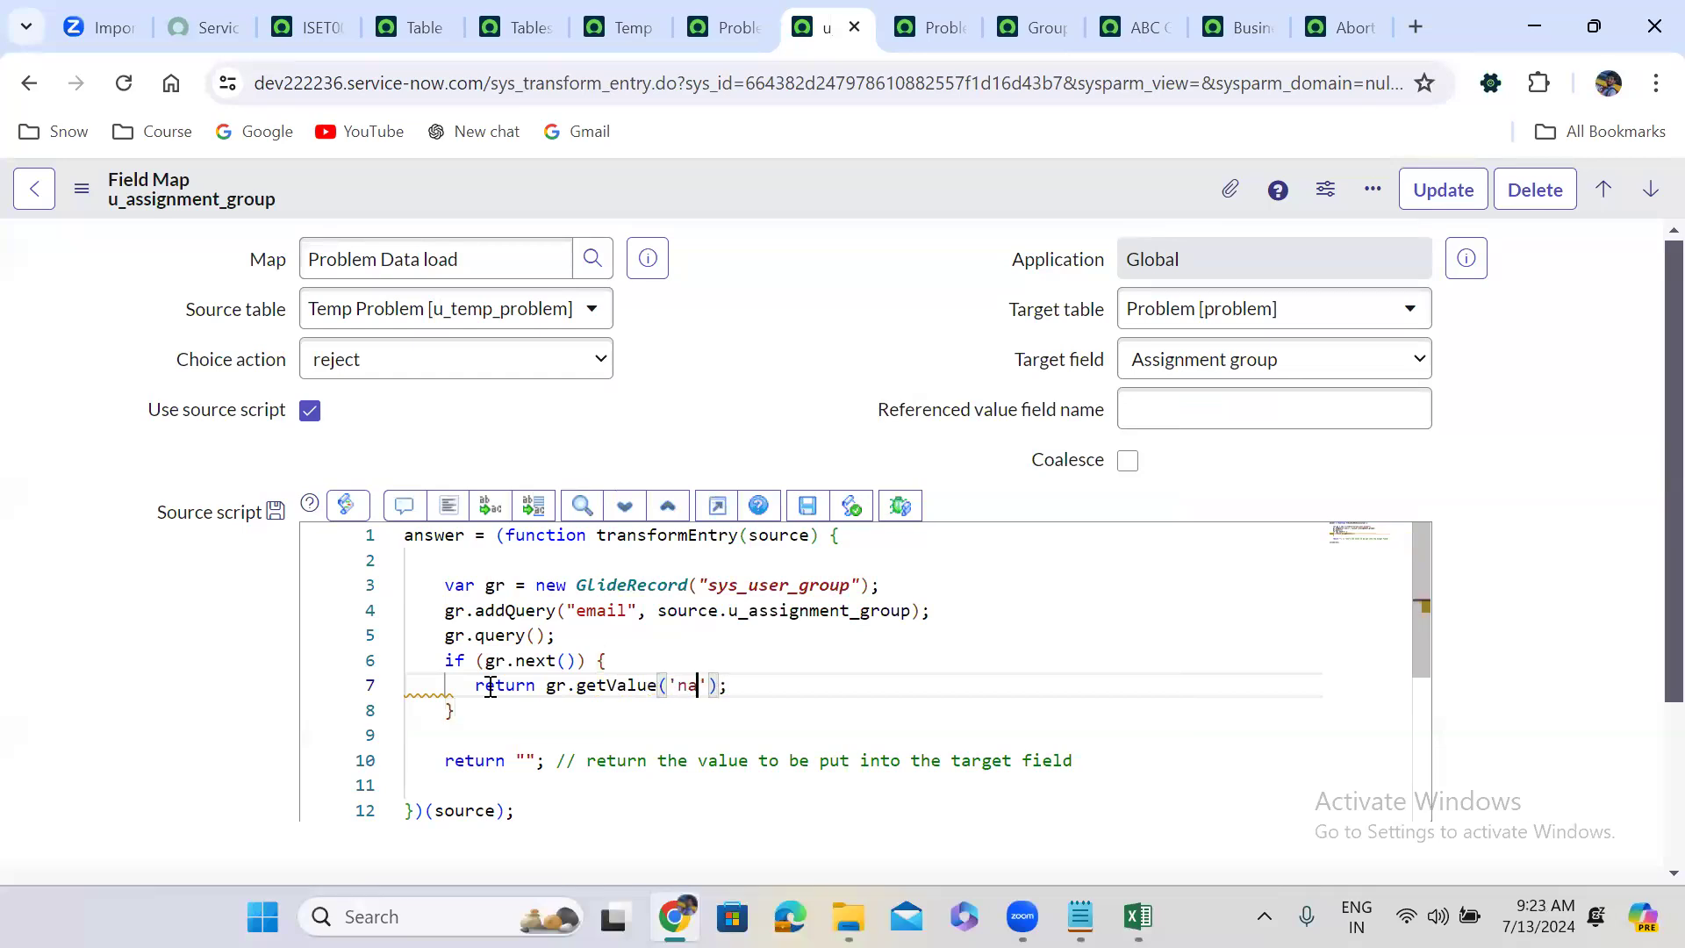
# Add an else branch returning an empty string and format the script.
pyautogui.click(468, 720)
pyautogui.write('r')
pyautogui.press('BackSpace')
pyautogui.write('else{')
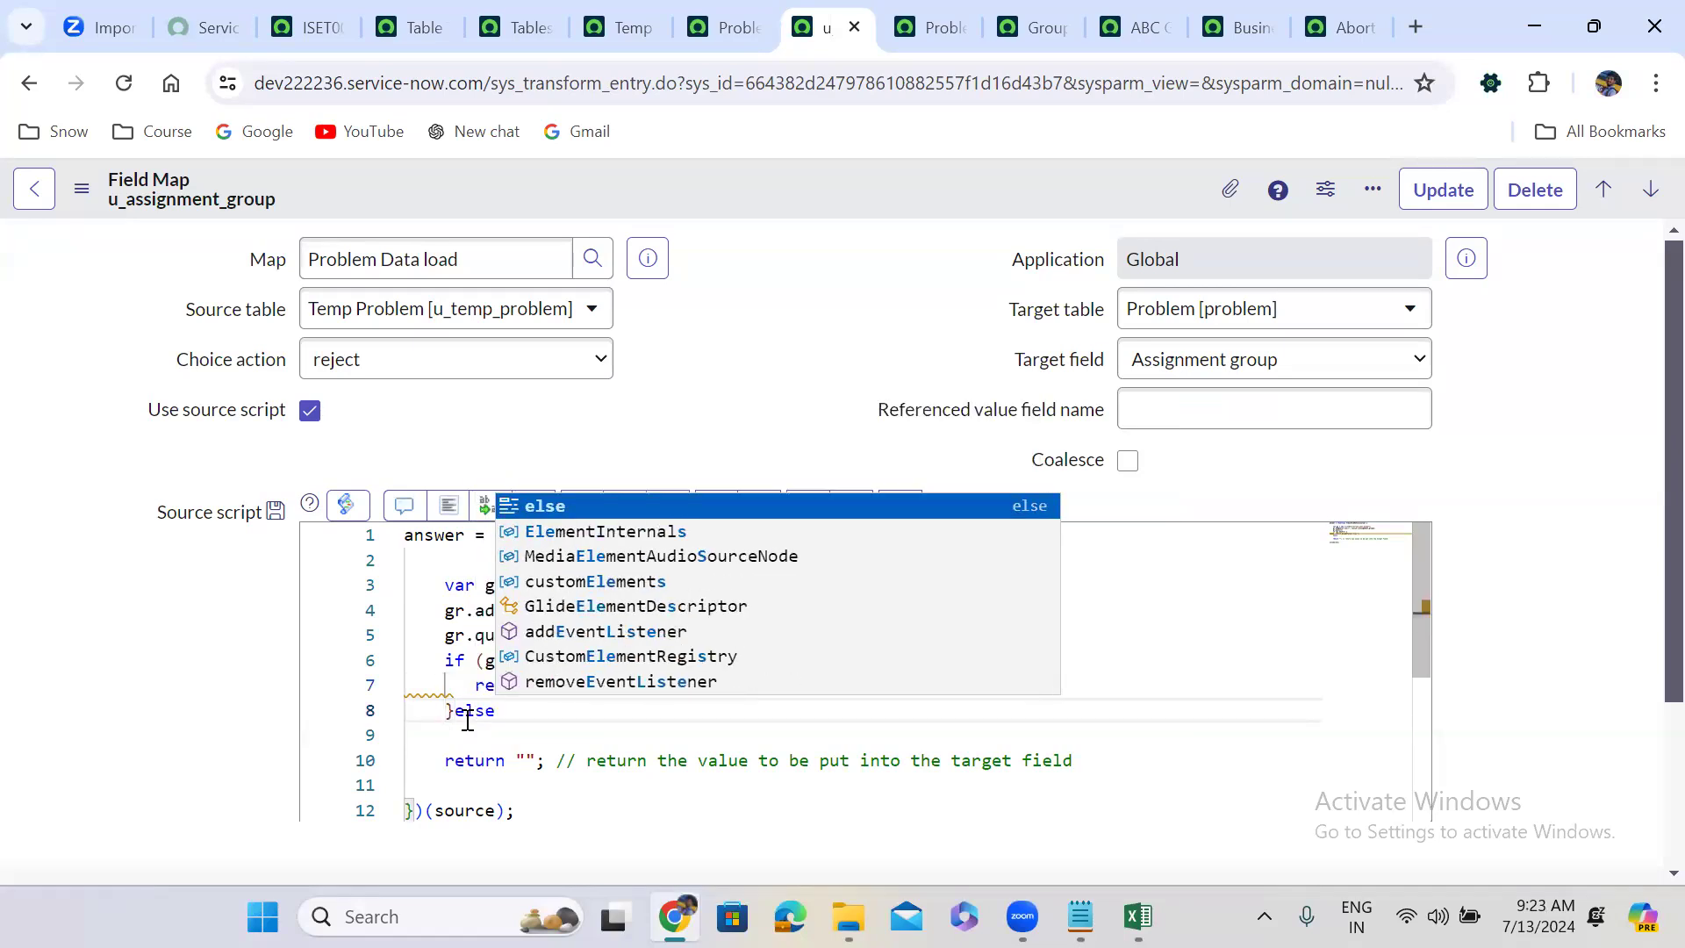
pyautogui.press('Delete')
pyautogui.press('Delete')
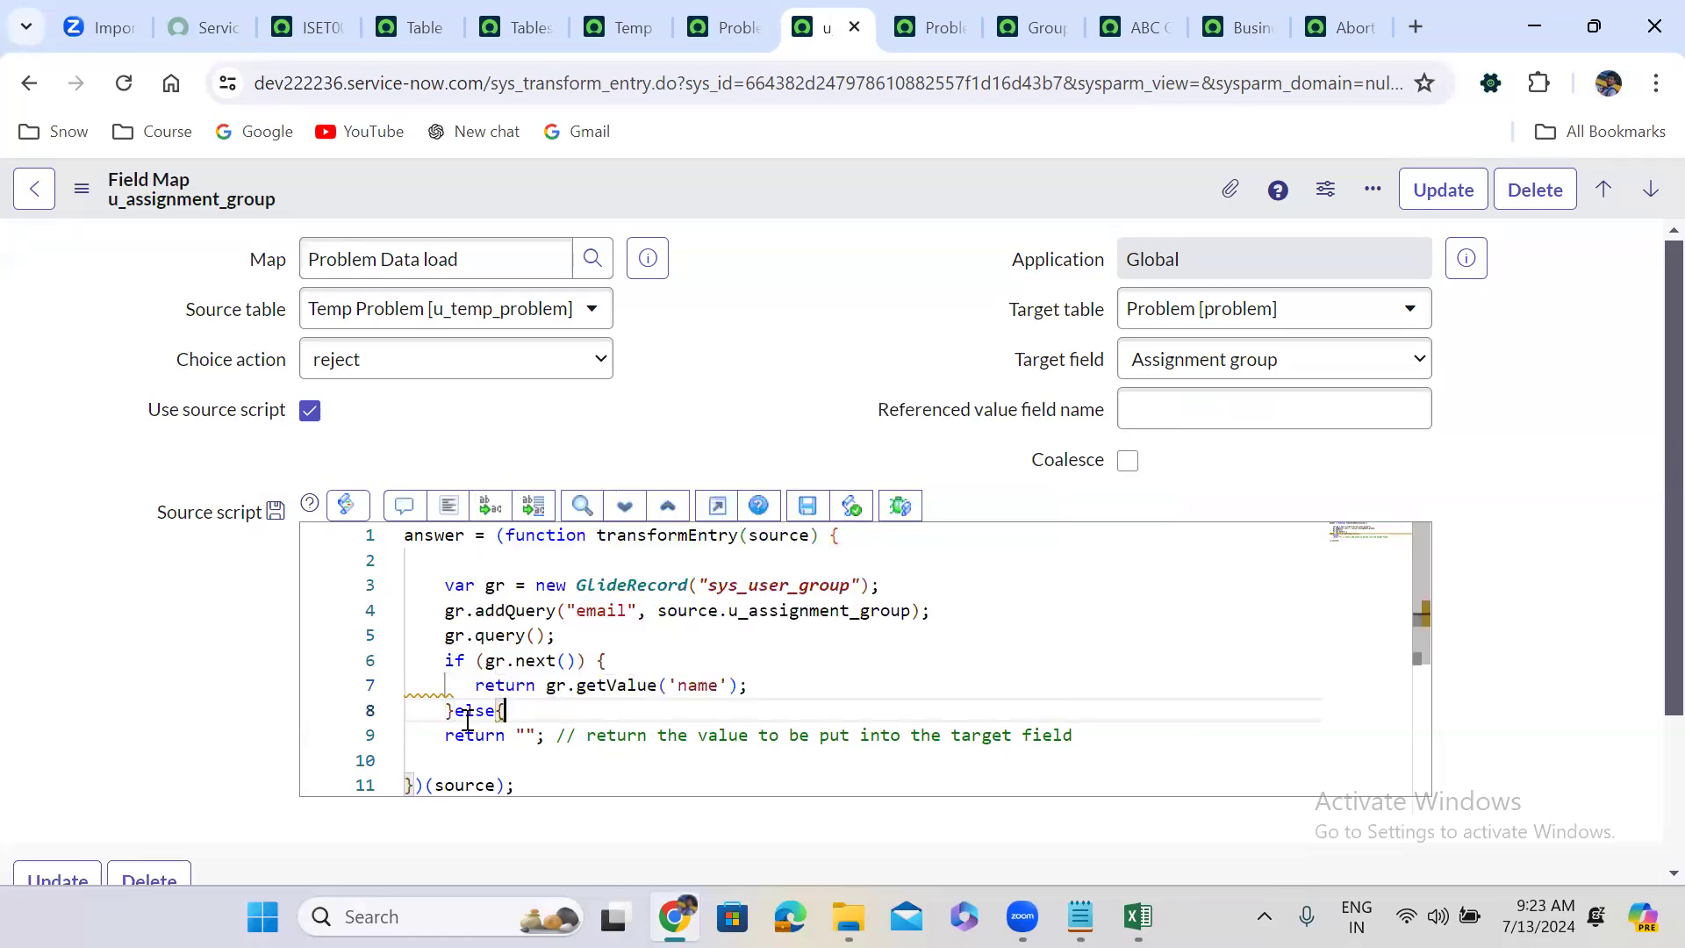
pyautogui.click(545, 735)
pyautogui.press('Return')
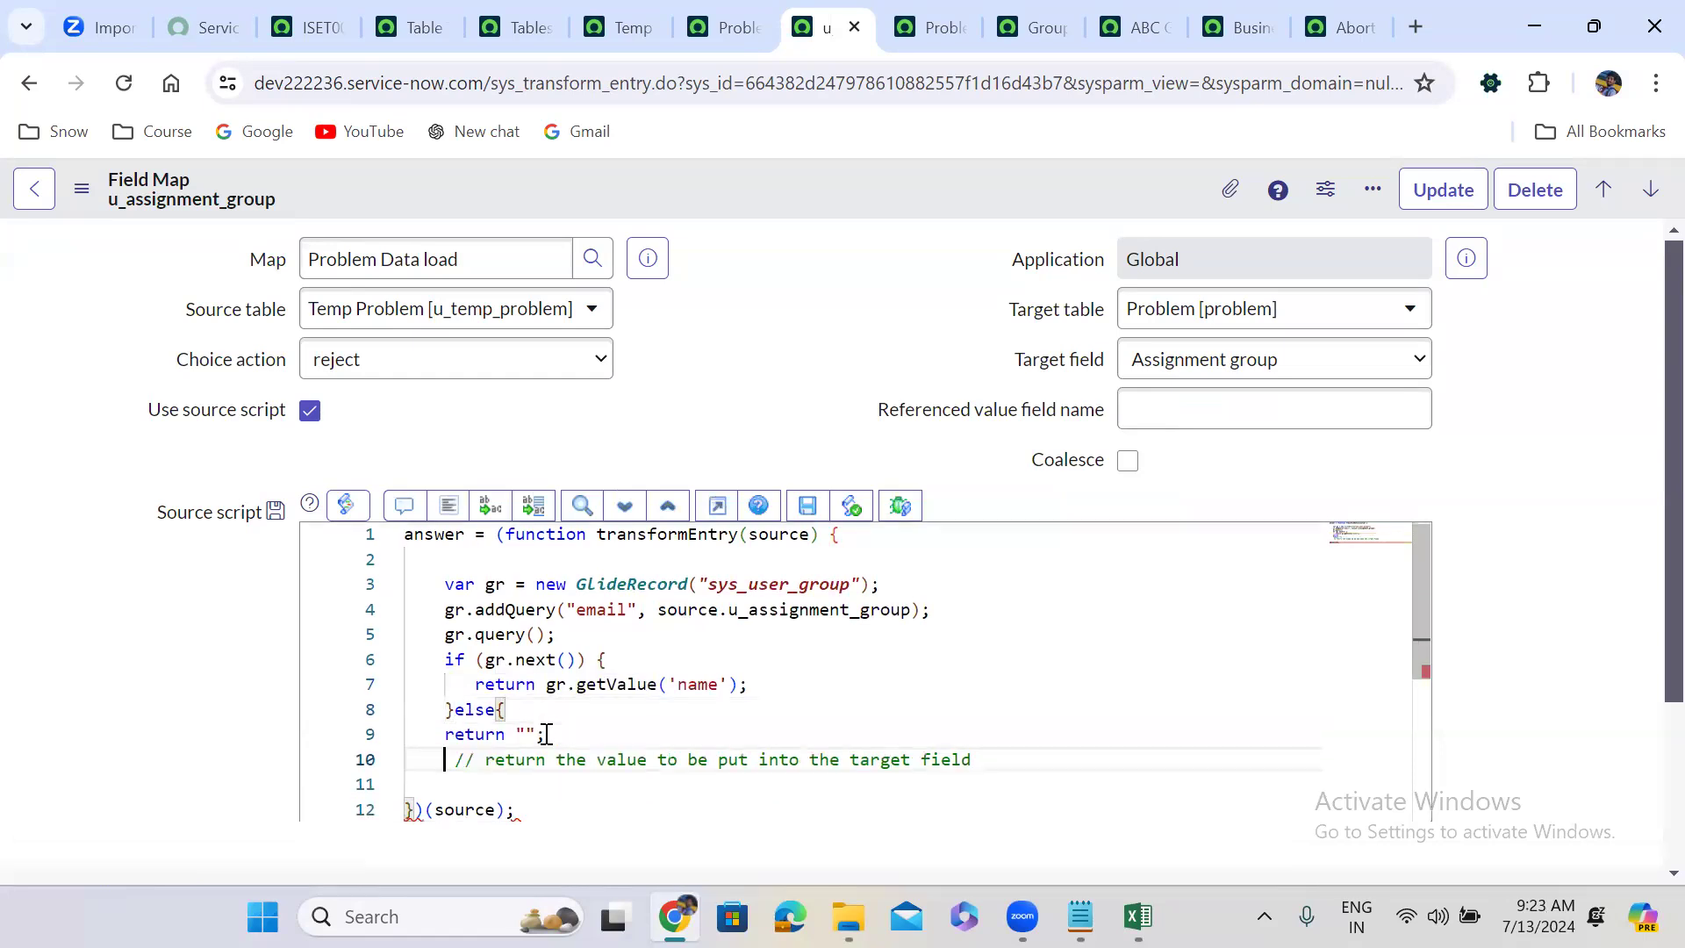
pyautogui.press('Return')
pyautogui.write('}')
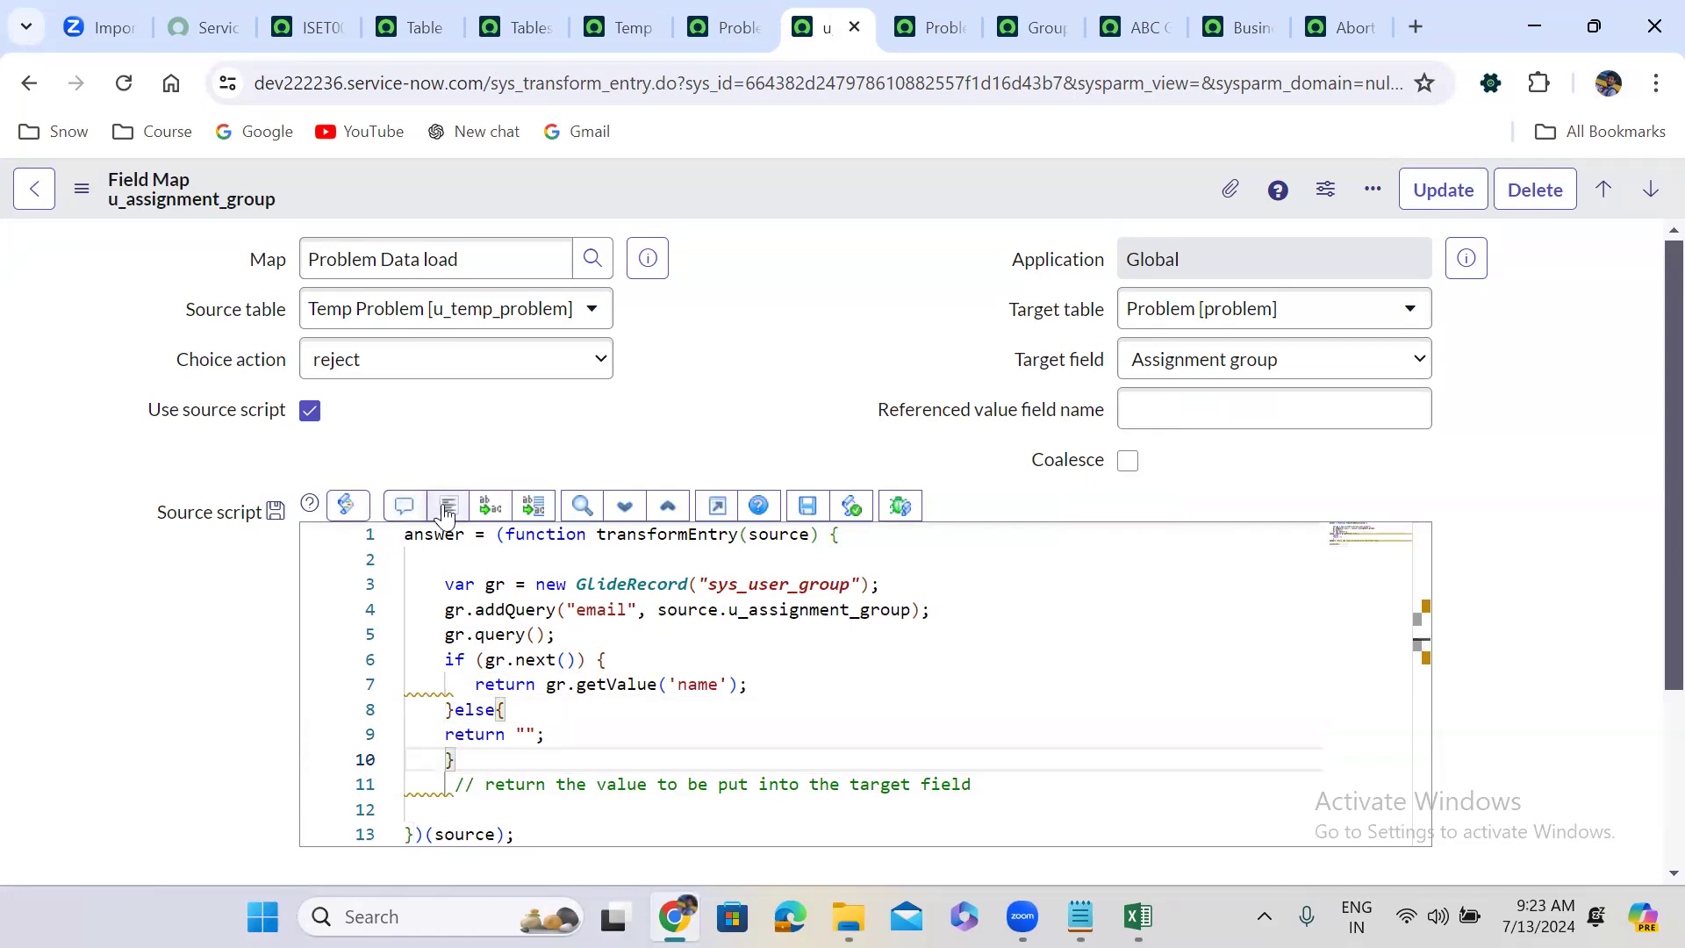
pyautogui.click(446, 511)
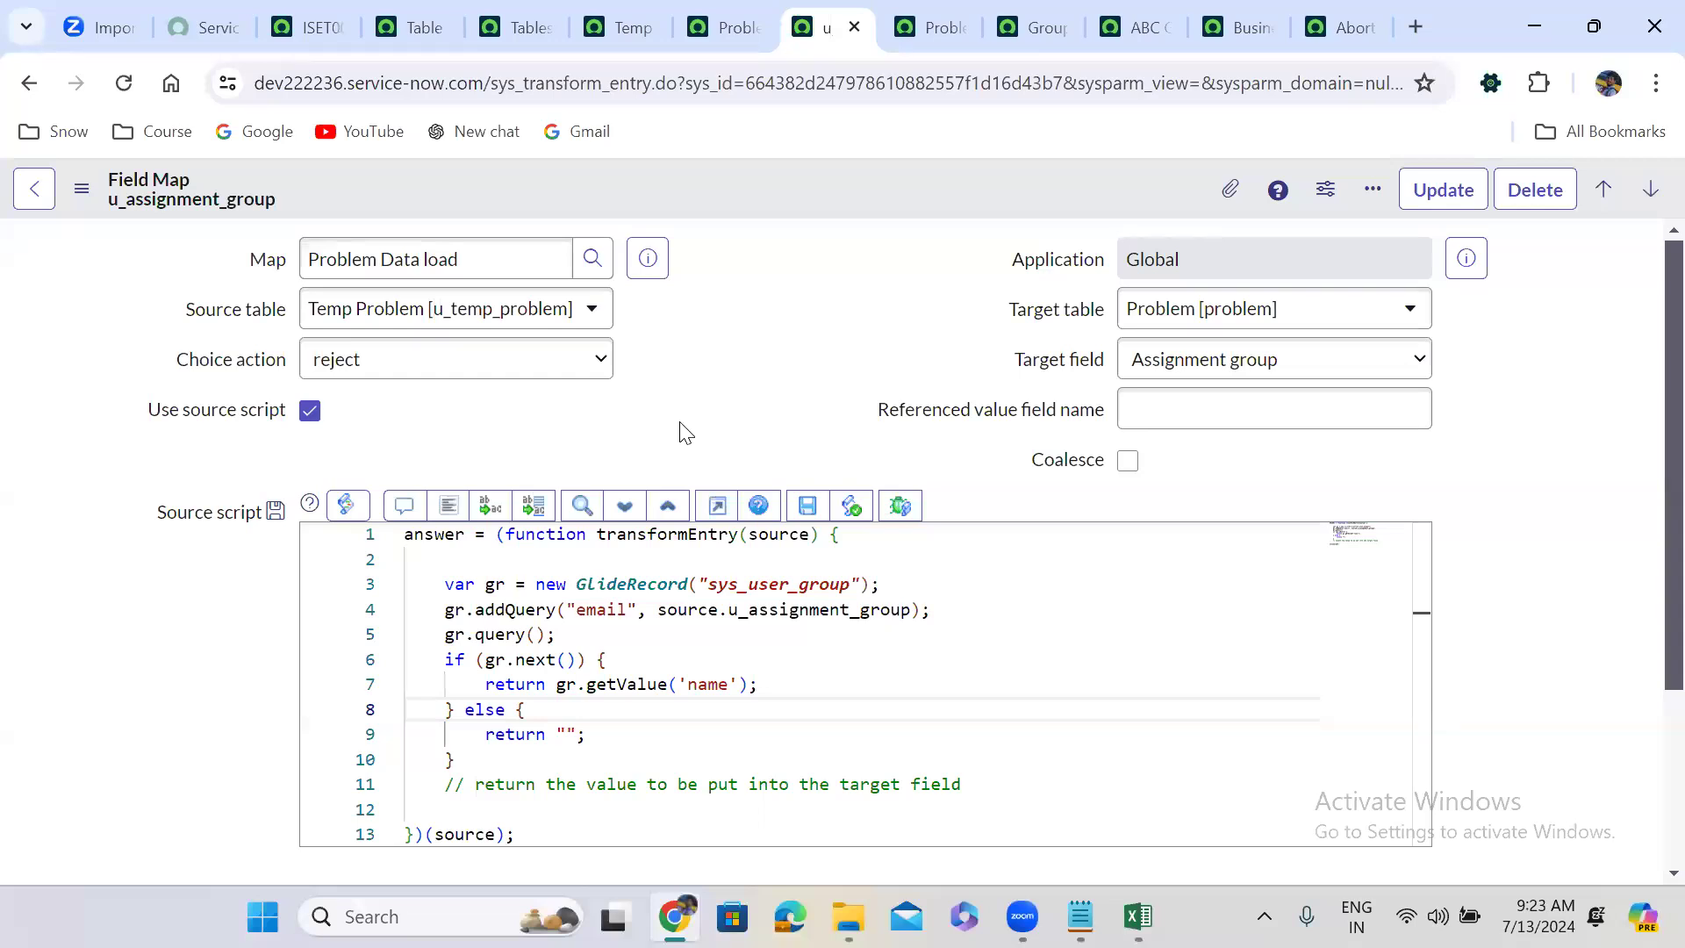
# Make the else branch return source.u_assignment_group and reformat the script.
pyautogui.click(550, 734)
pyautogui.press('Right')
pyautogui.press('Right')
pyautogui.press('Right')
pyautogui.press('Right')
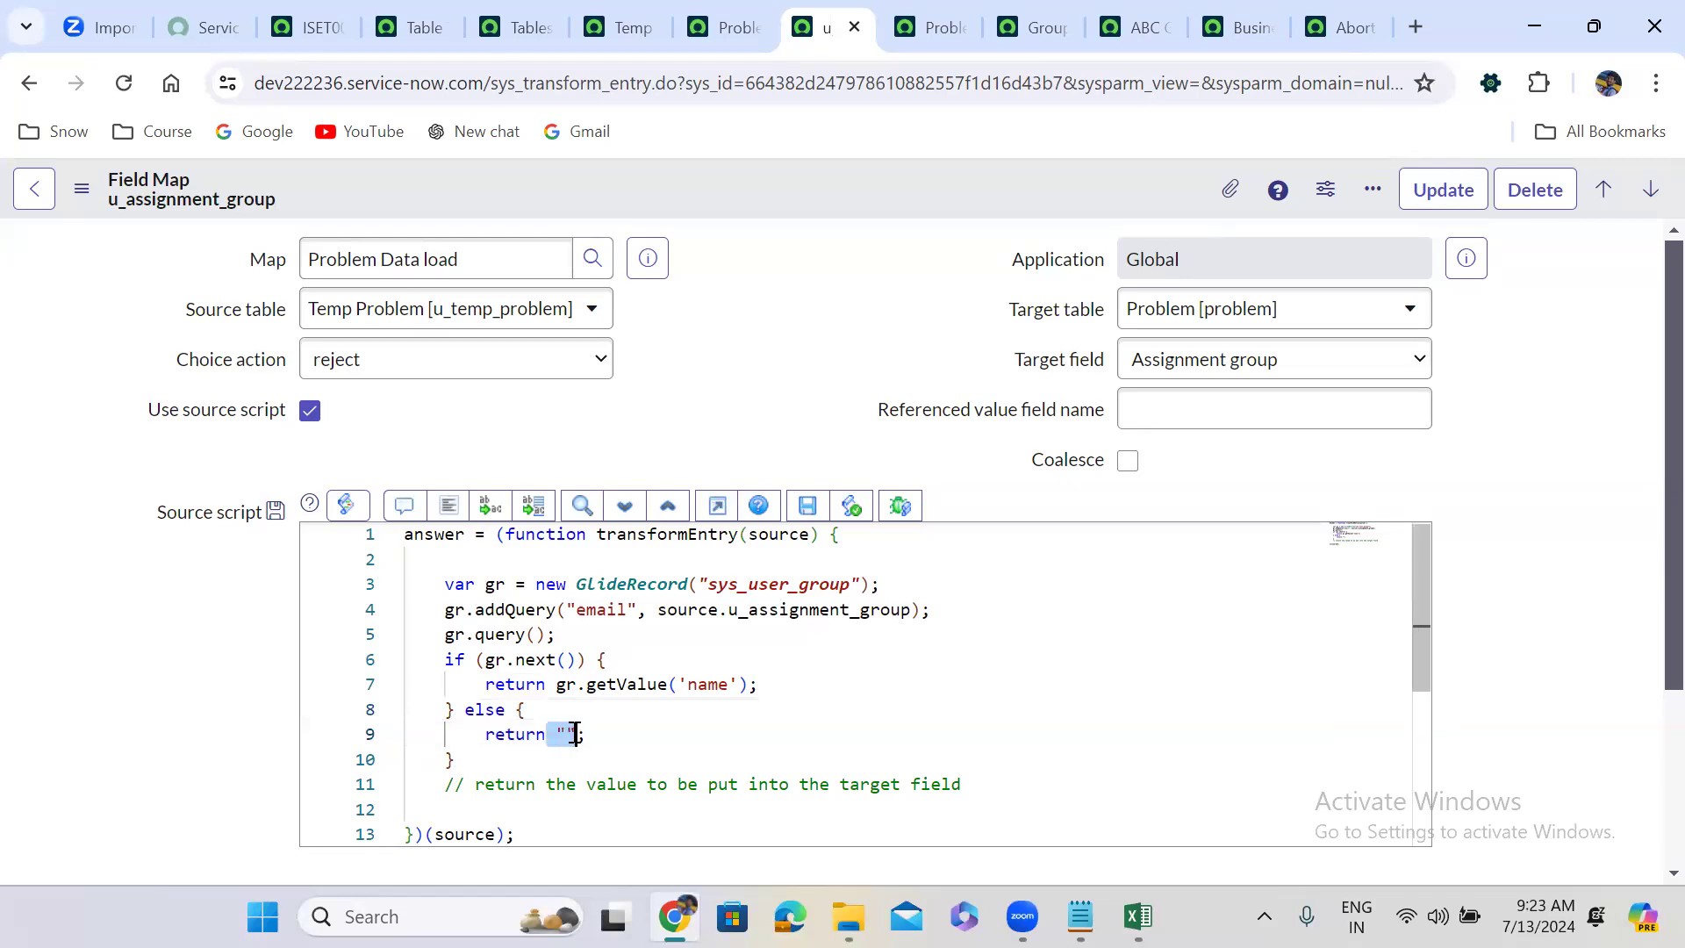
pyautogui.moveTo(556, 733); pyautogui.dragTo(576, 734)
pyautogui.press('BackSpace')
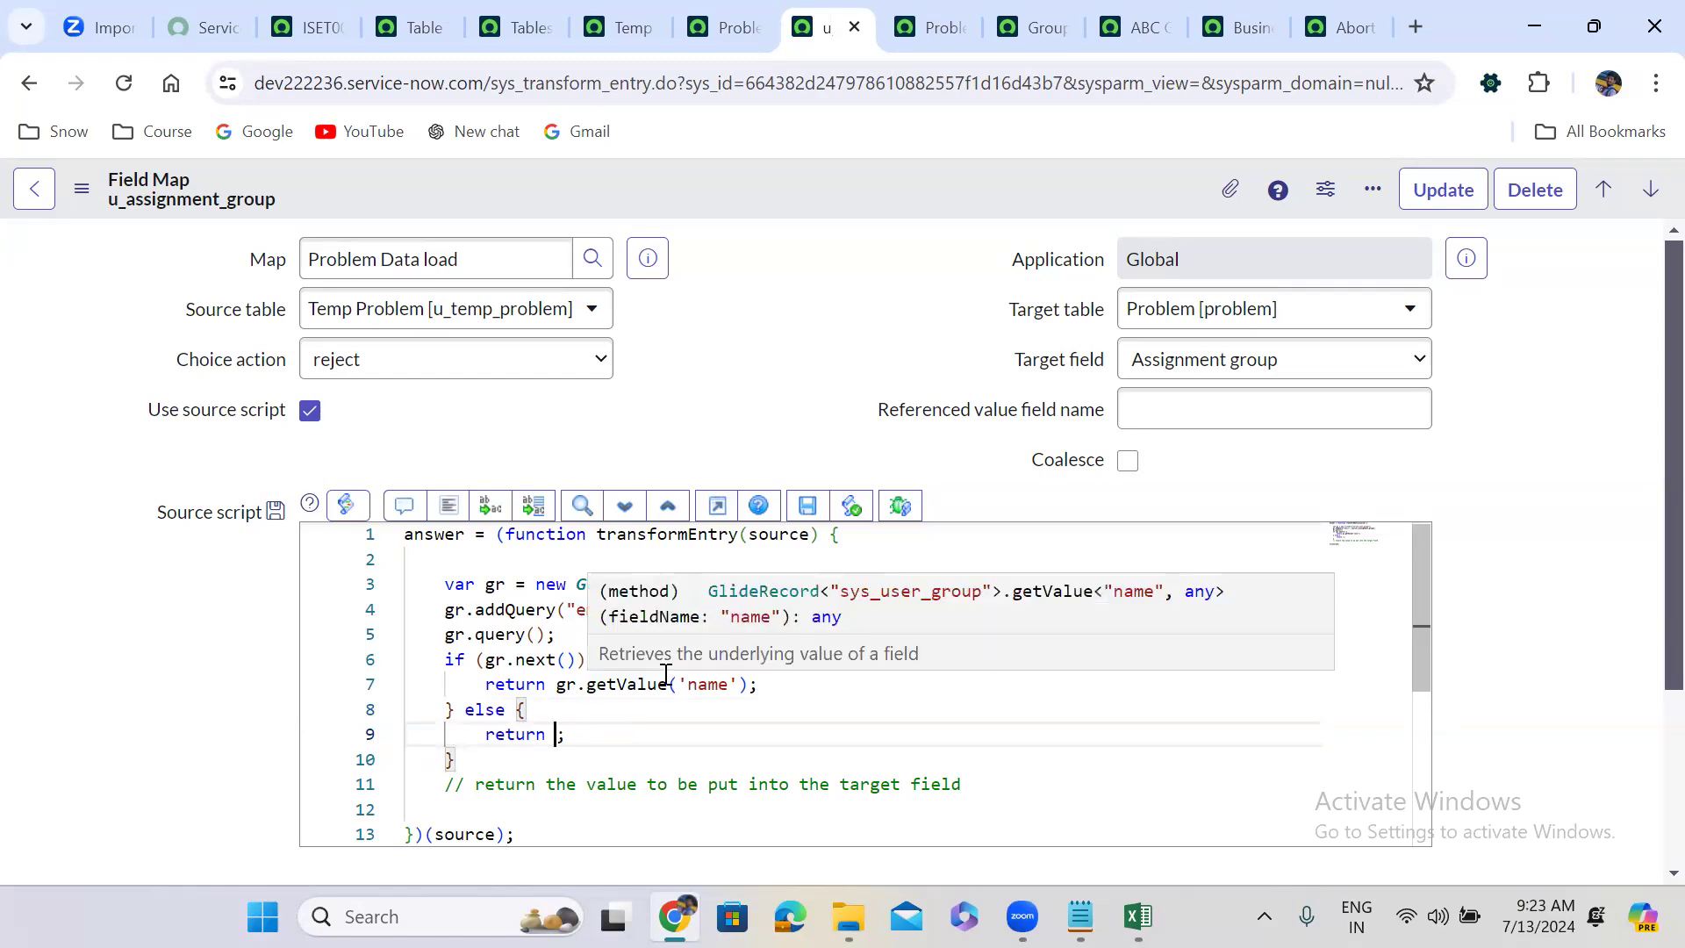
pyautogui.write('so')
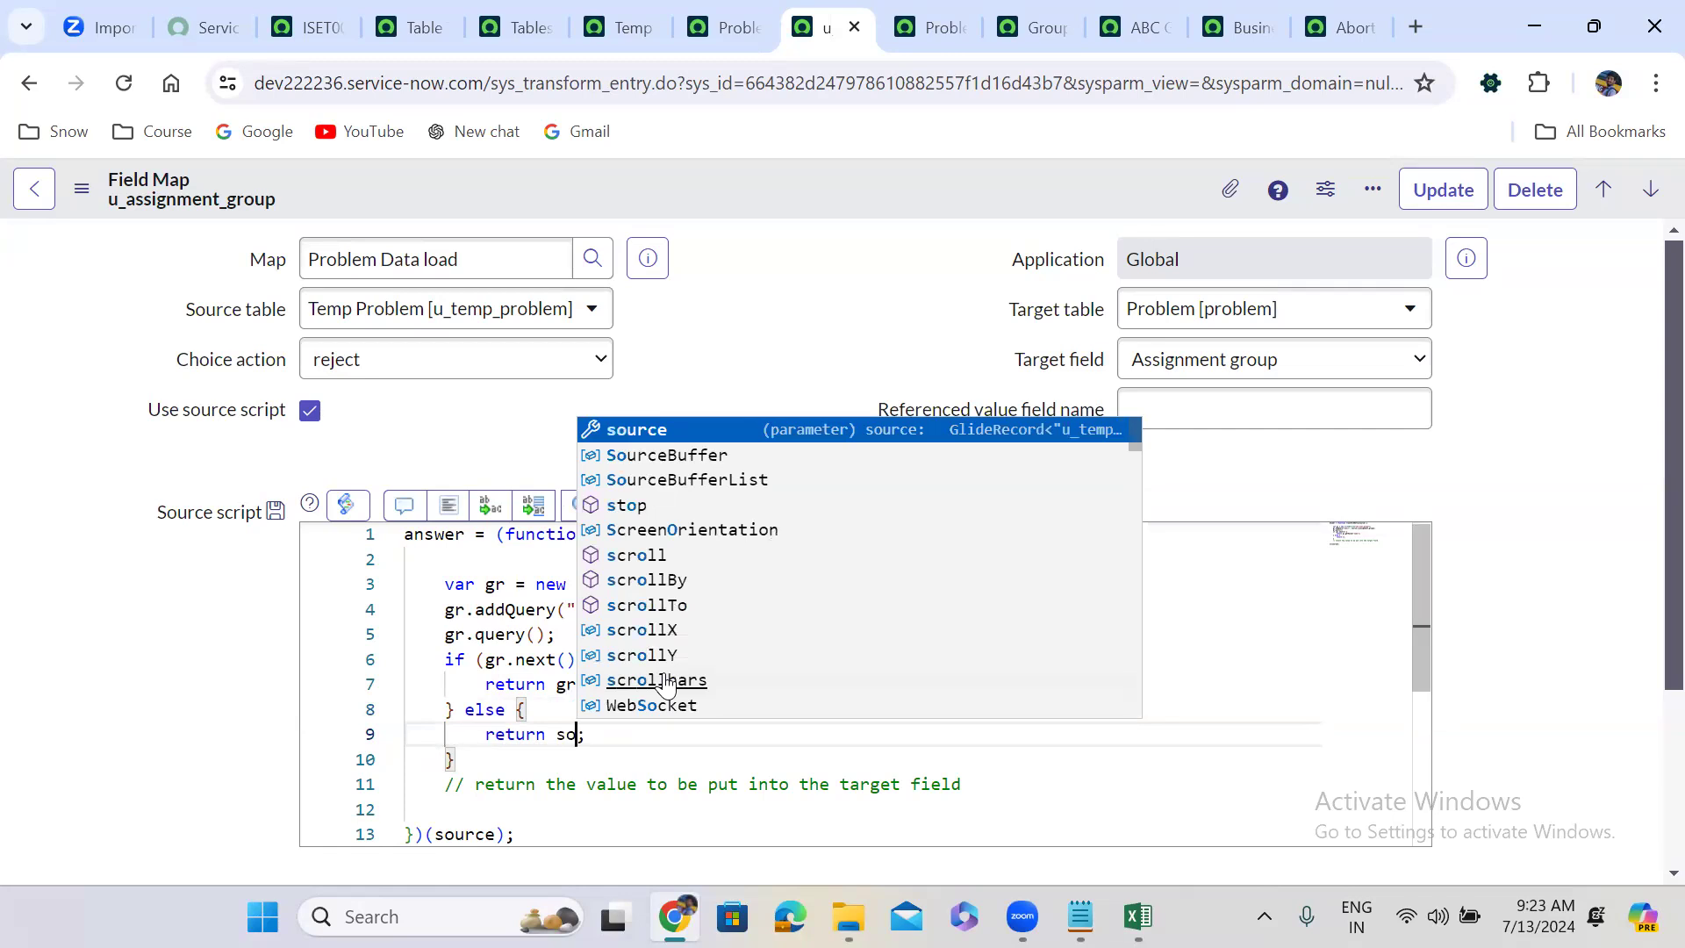
pyautogui.press('Return')
pyautogui.write('.u_')
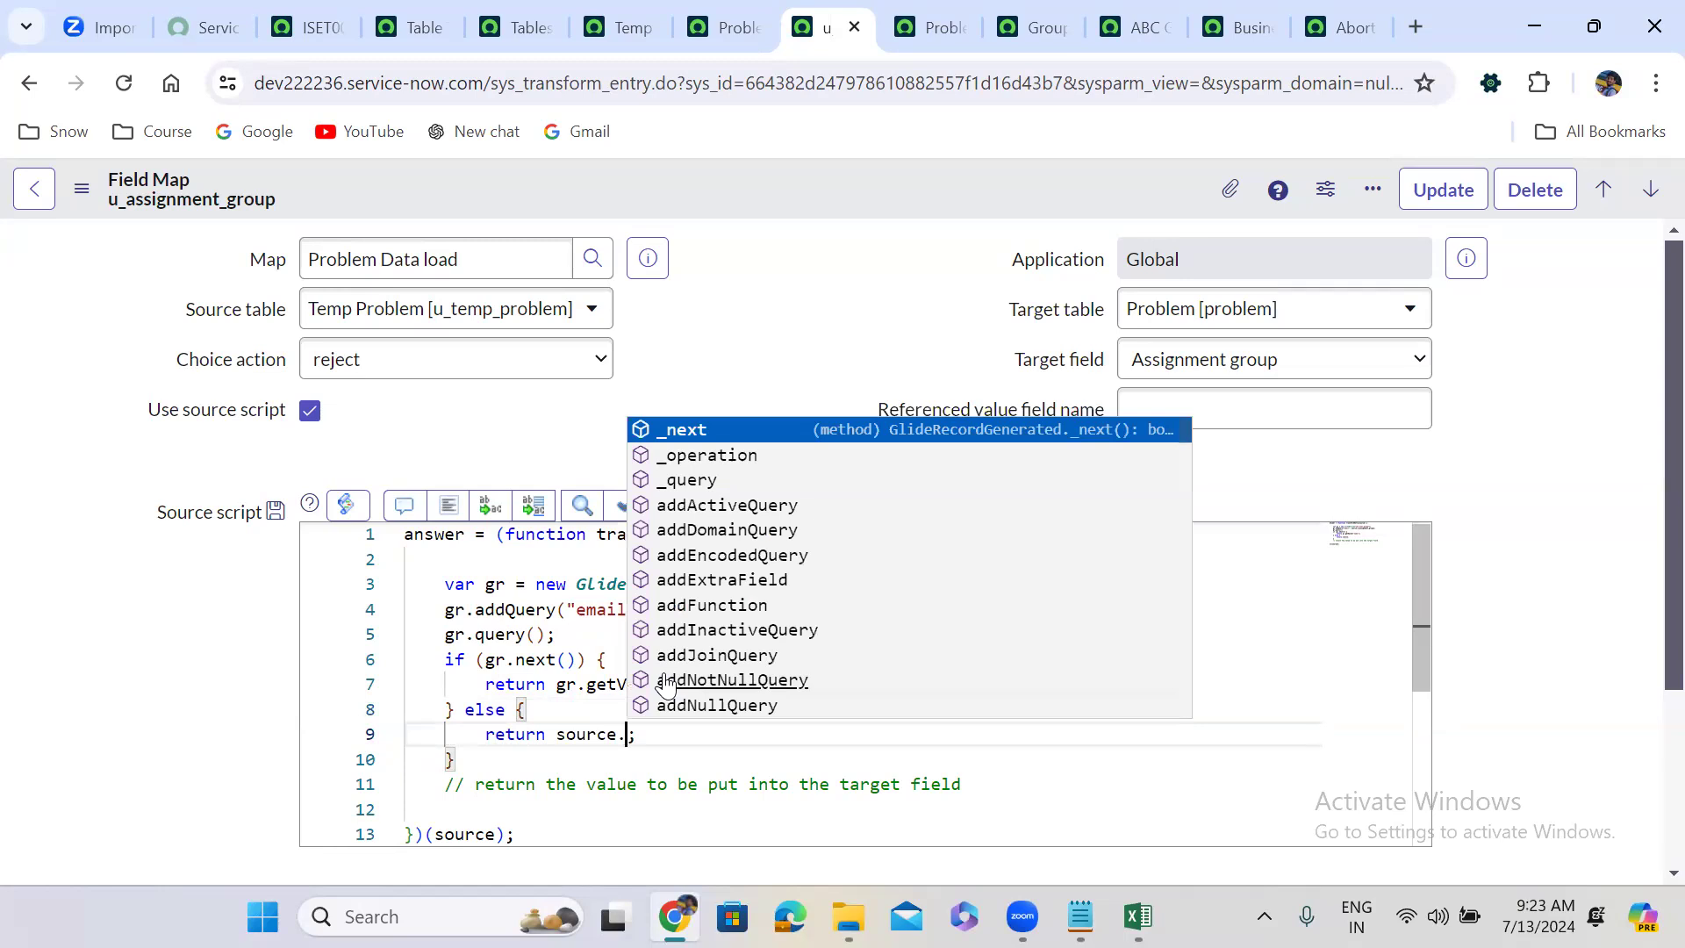
pyautogui.press('Down')
pyautogui.press('Return')
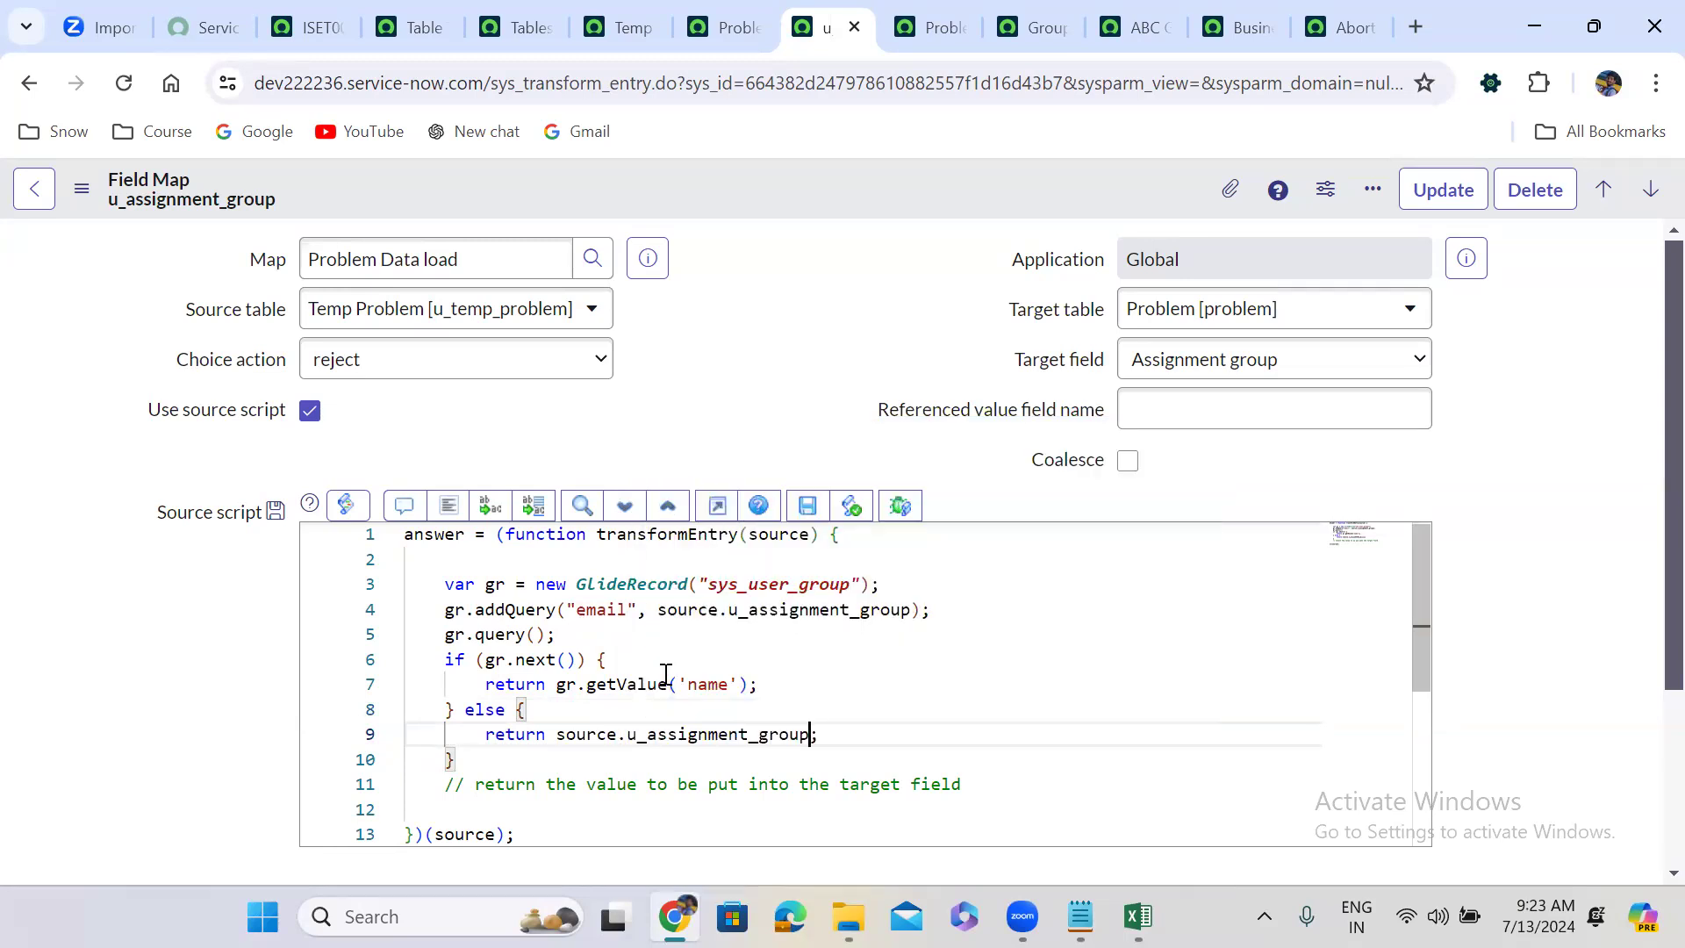
pyautogui.click(447, 509)
# Replace the else return value with 'Hello Group' and review the getValue('name') call.
pyautogui.moveTo(557, 735); pyautogui.dragTo(811, 736)
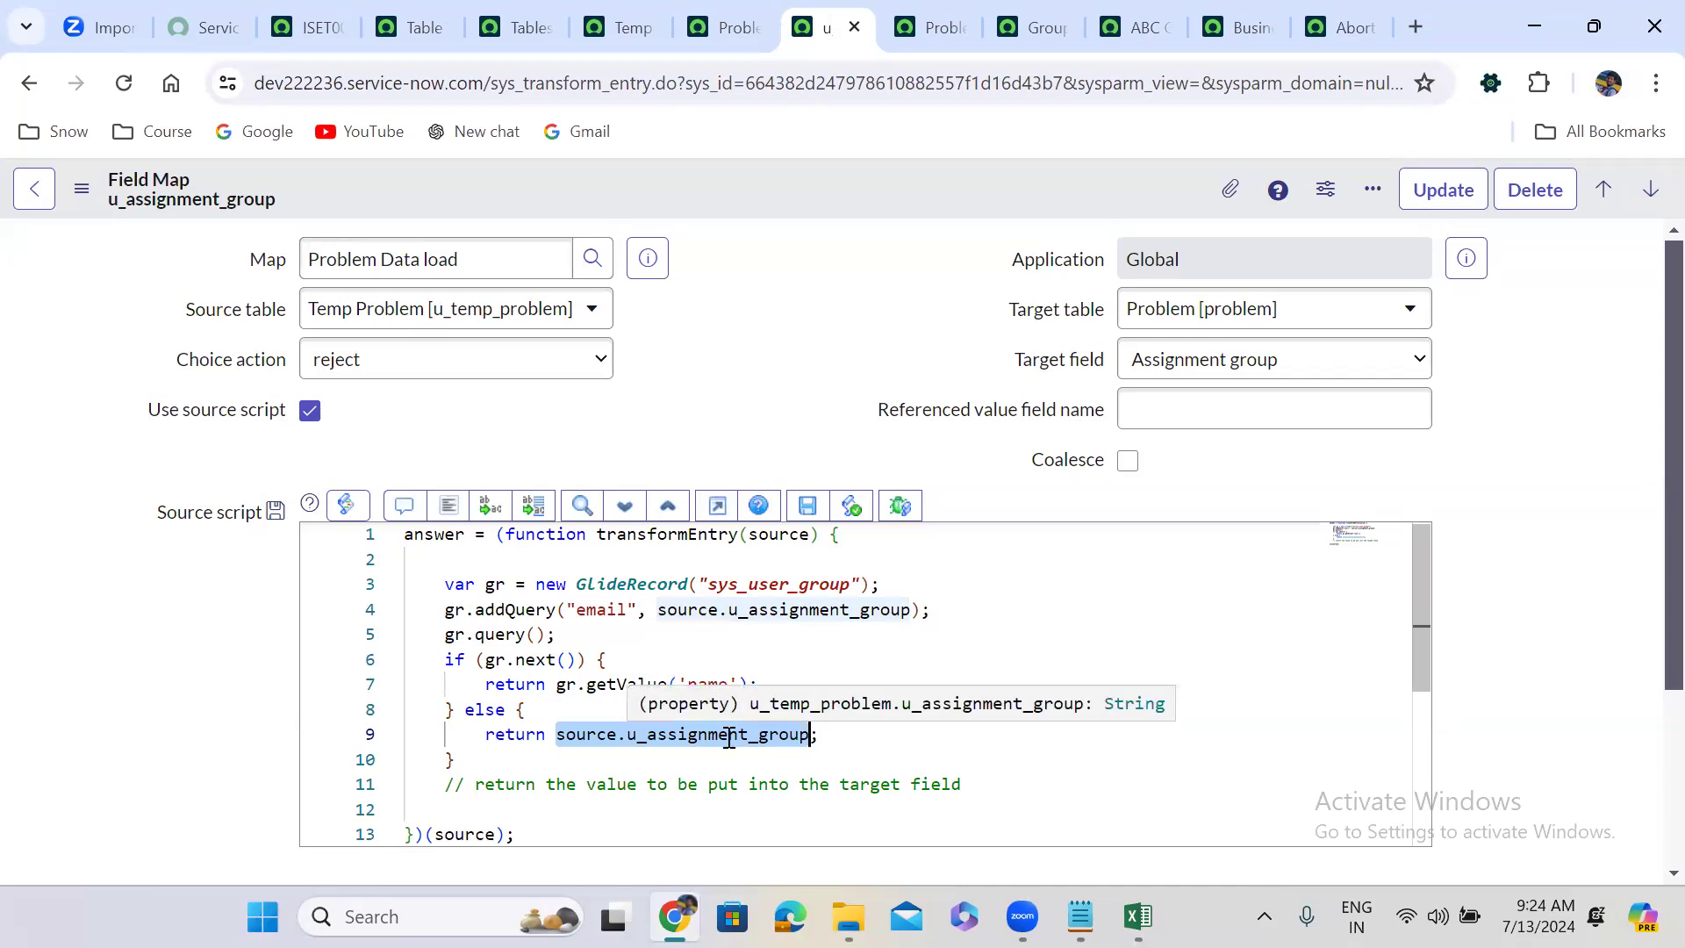
pyautogui.press('BackSpace')
pyautogui.write("'")
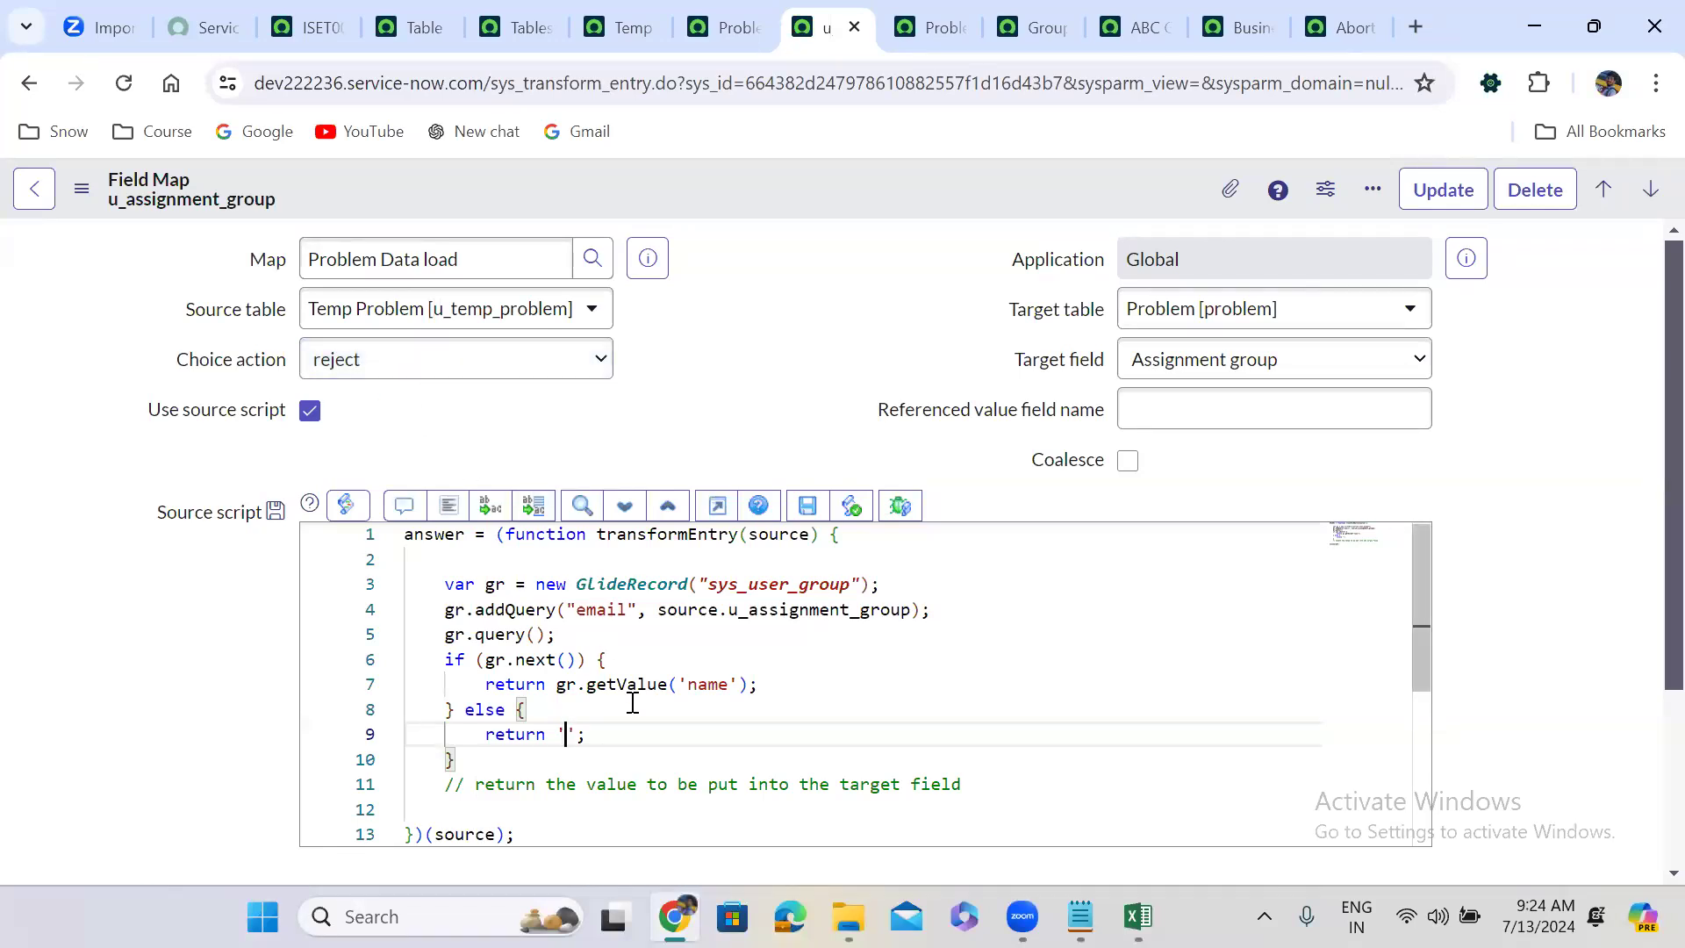
pyautogui.write('Hello Group')
pyautogui.click(705, 362)
pyautogui.doubleClick(702, 684)
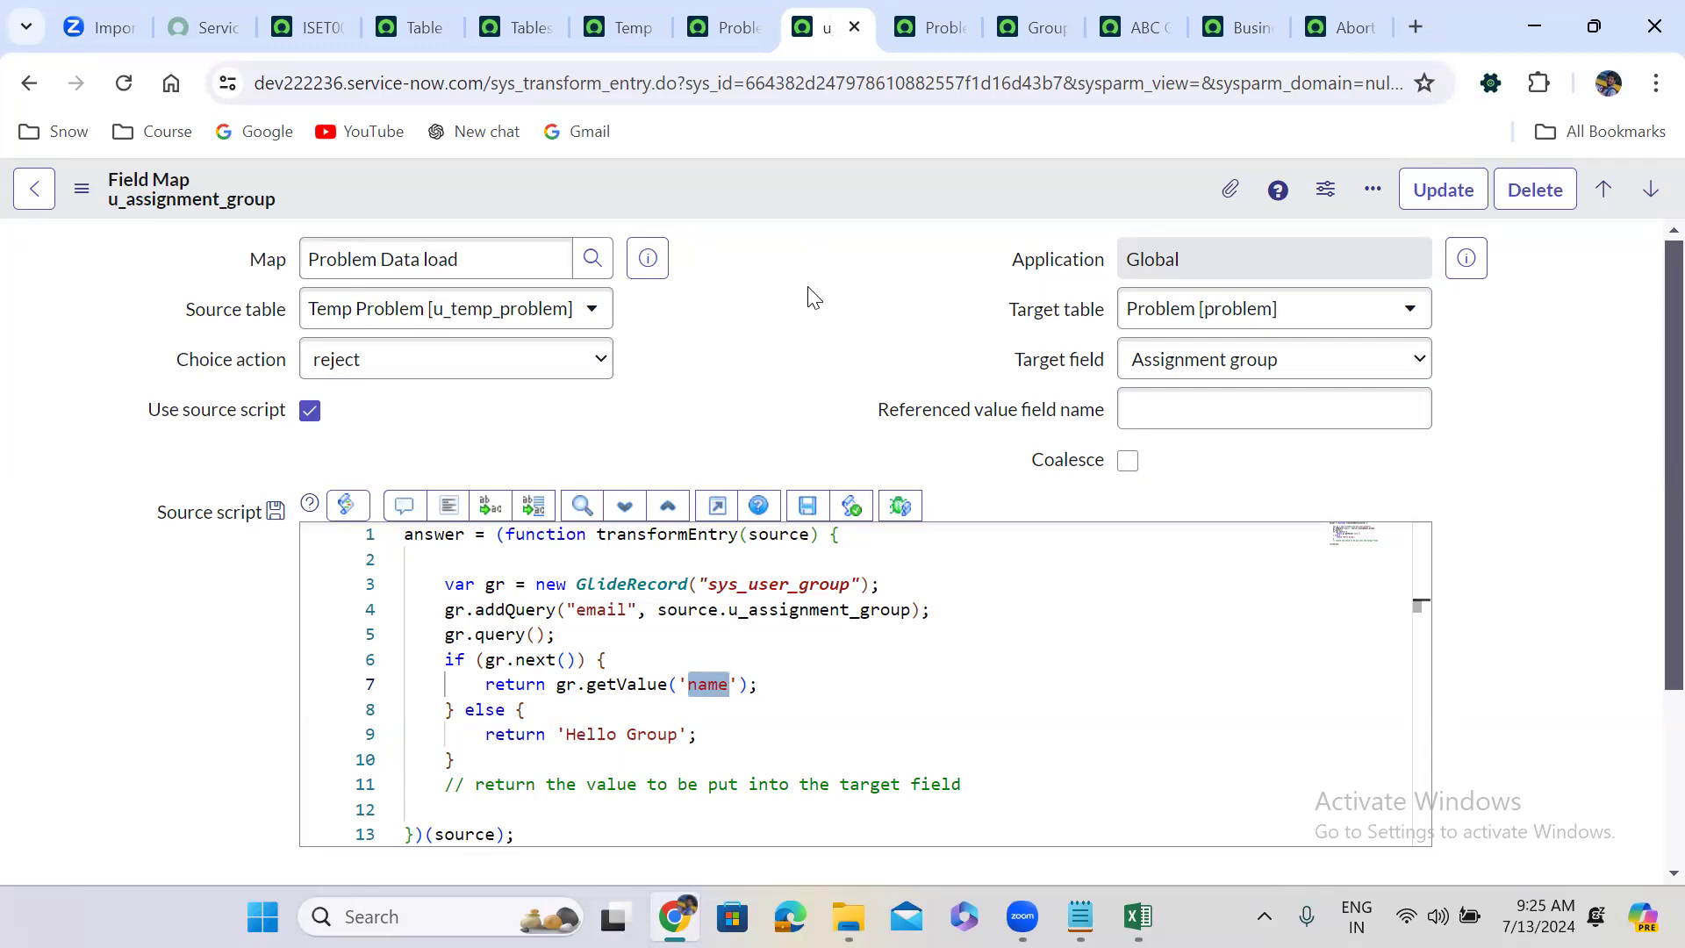
pyautogui.click(702, 684)
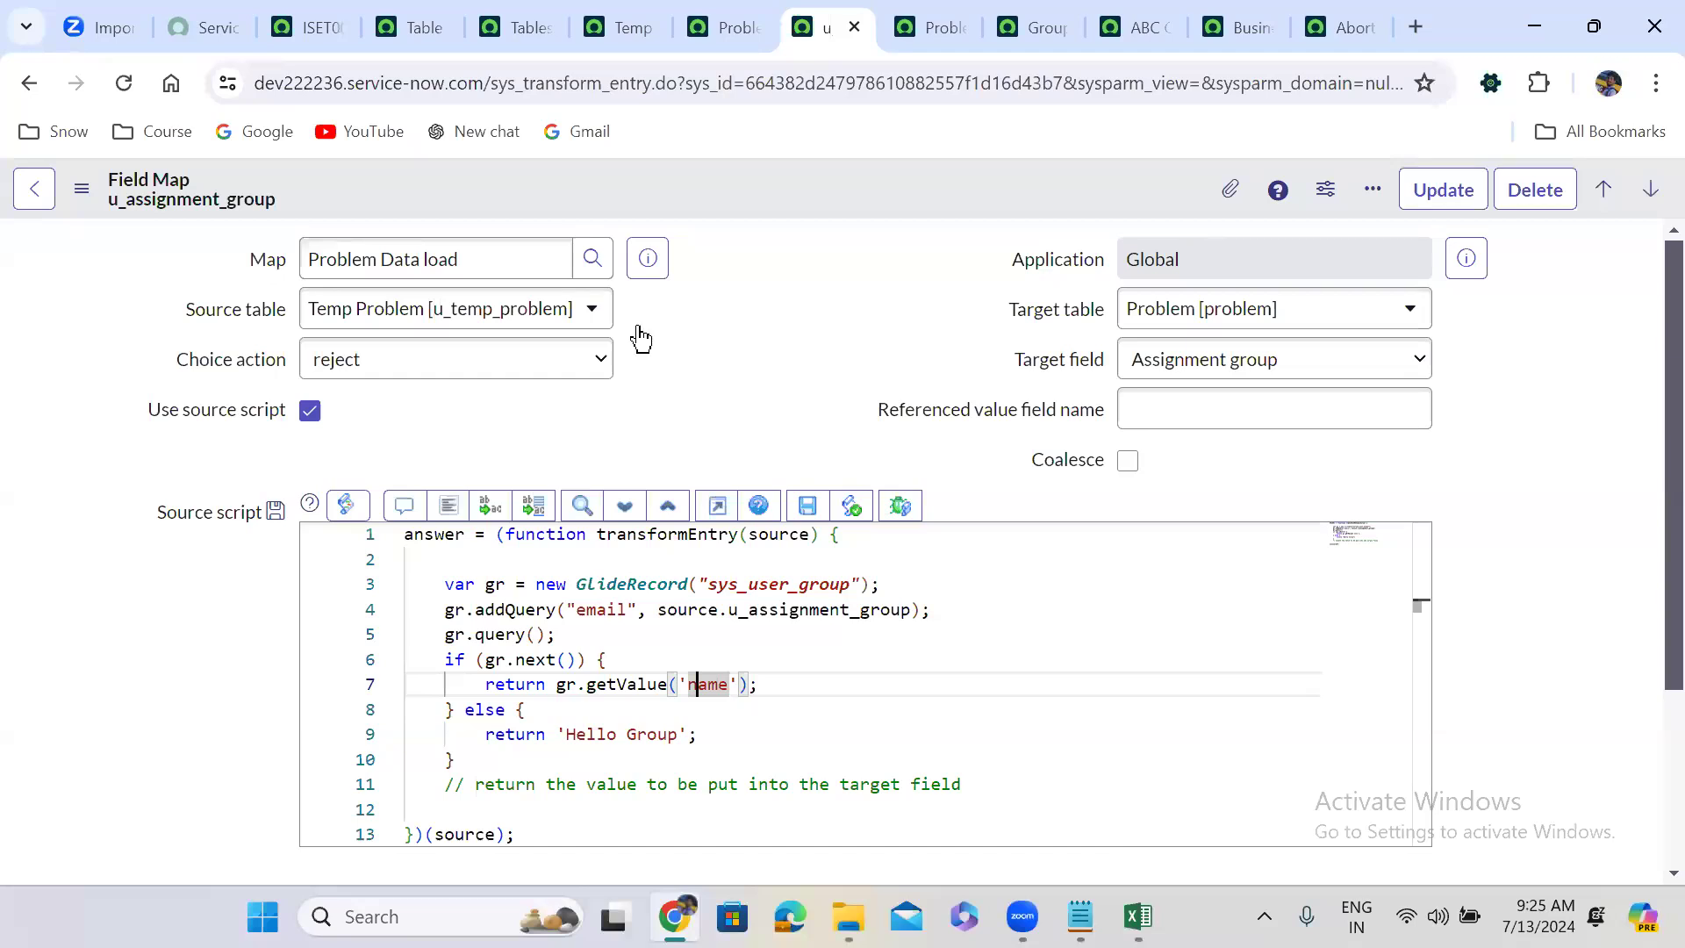
pyautogui.hotkey('alt', 'Tab')
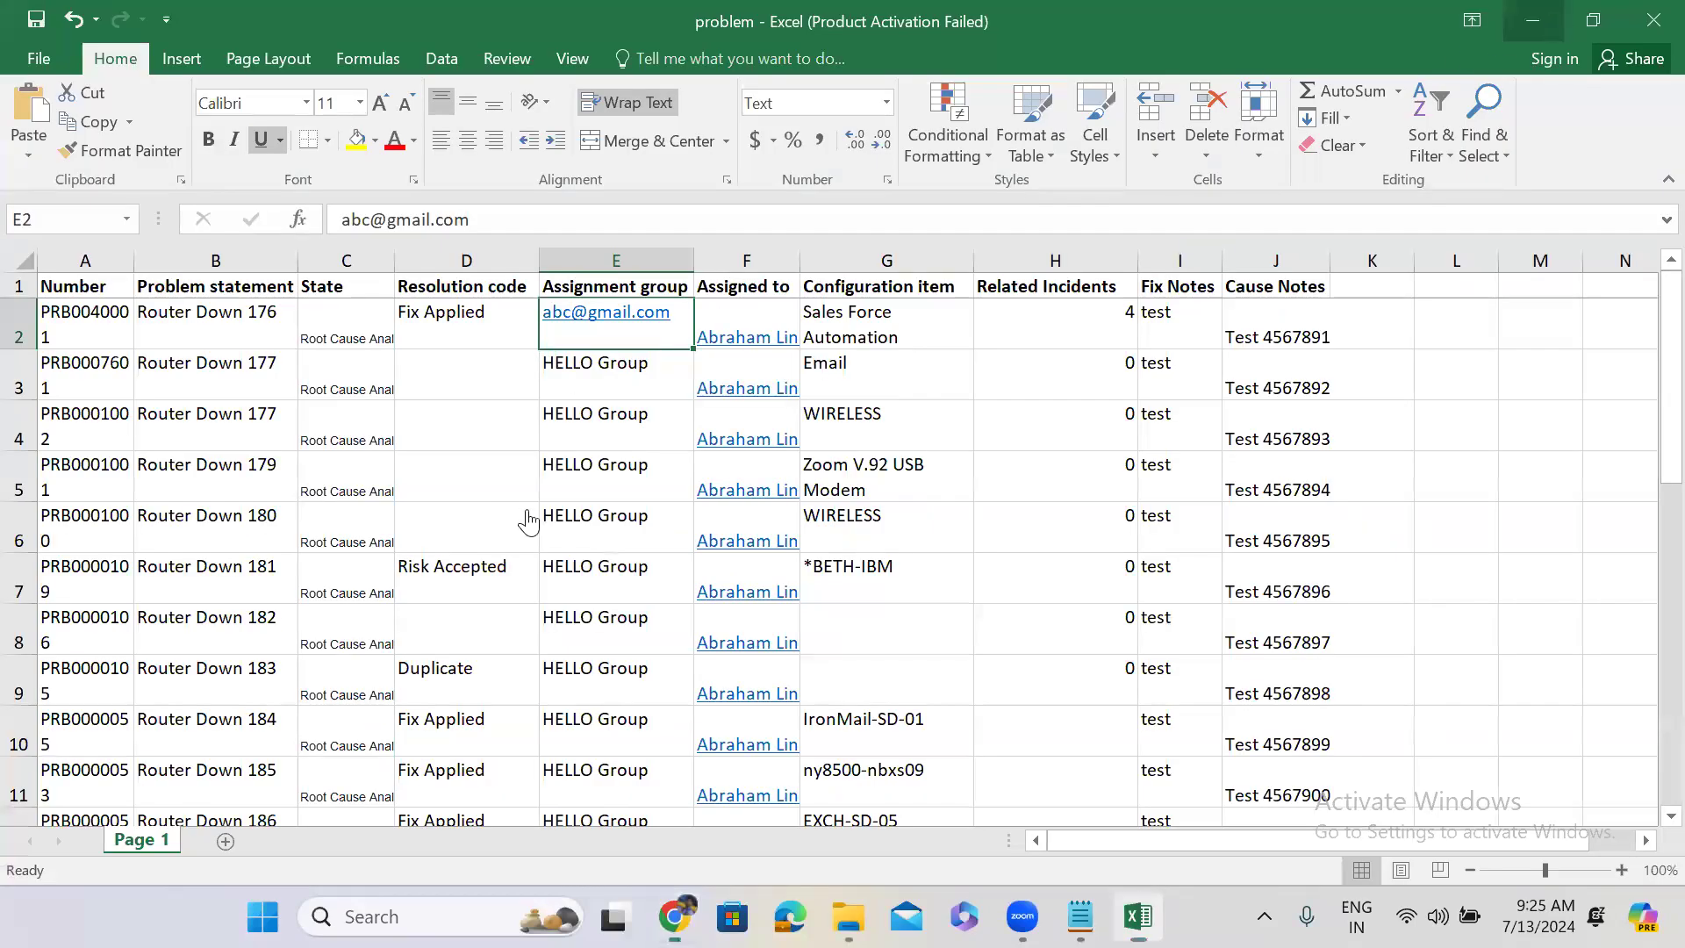
# Return from the problem workbook to the ServiceNow assignment group field map.
pyautogui.hotkey('alt', 'Tab')
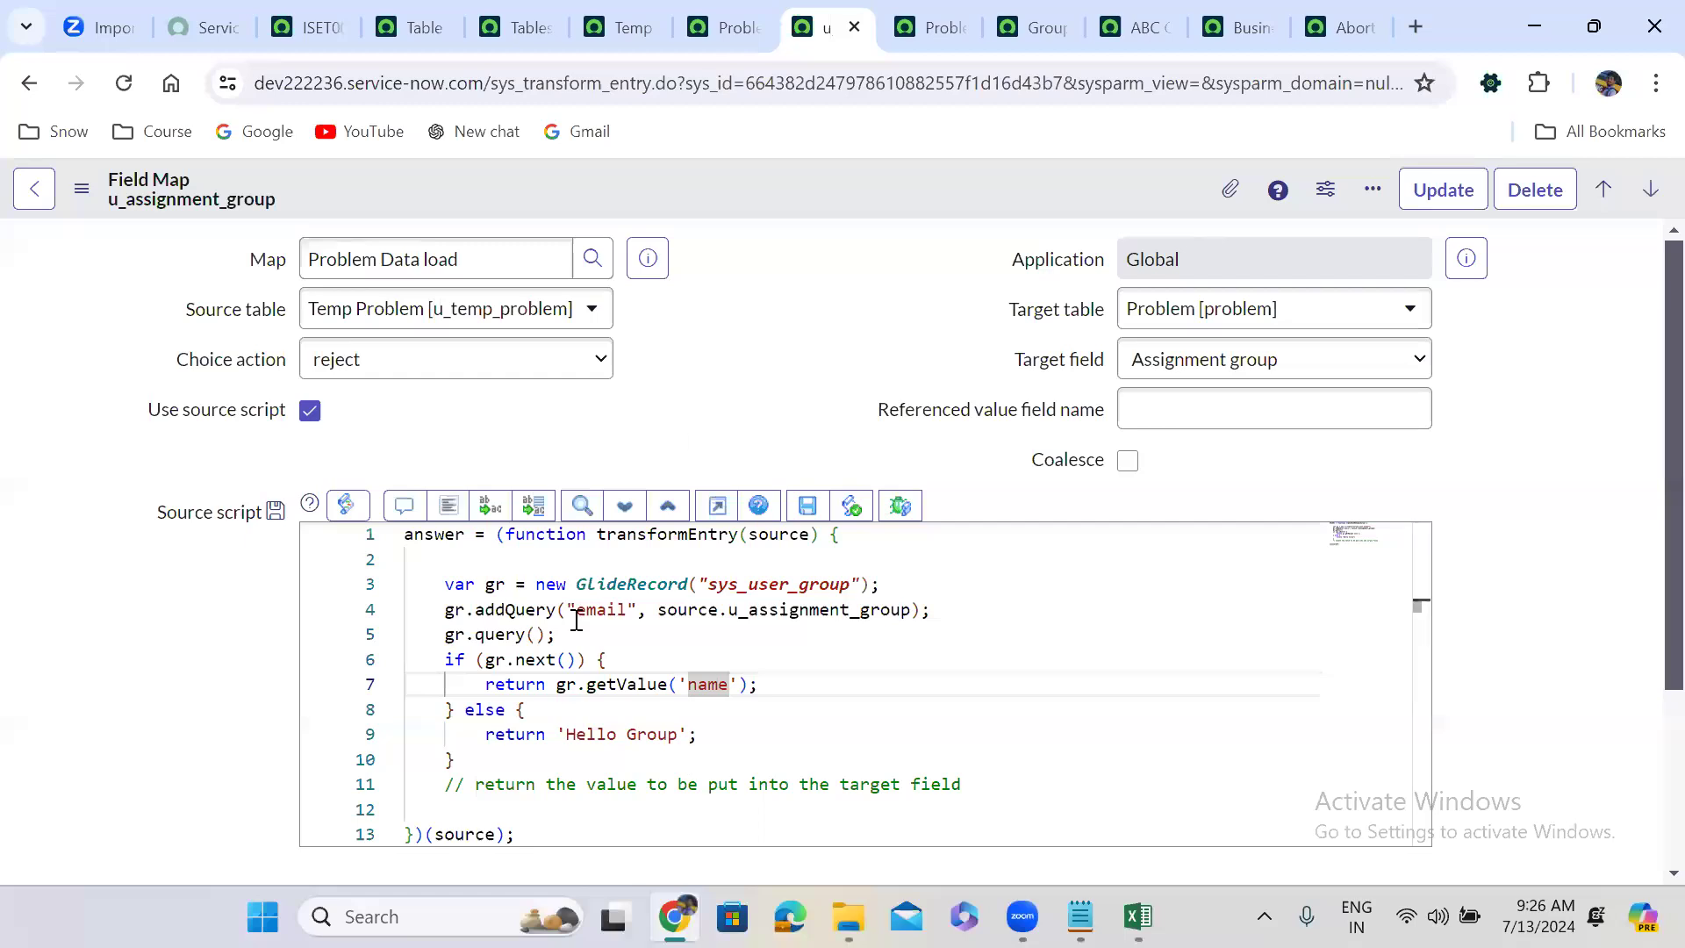
pyautogui.doubleClick(772, 538)
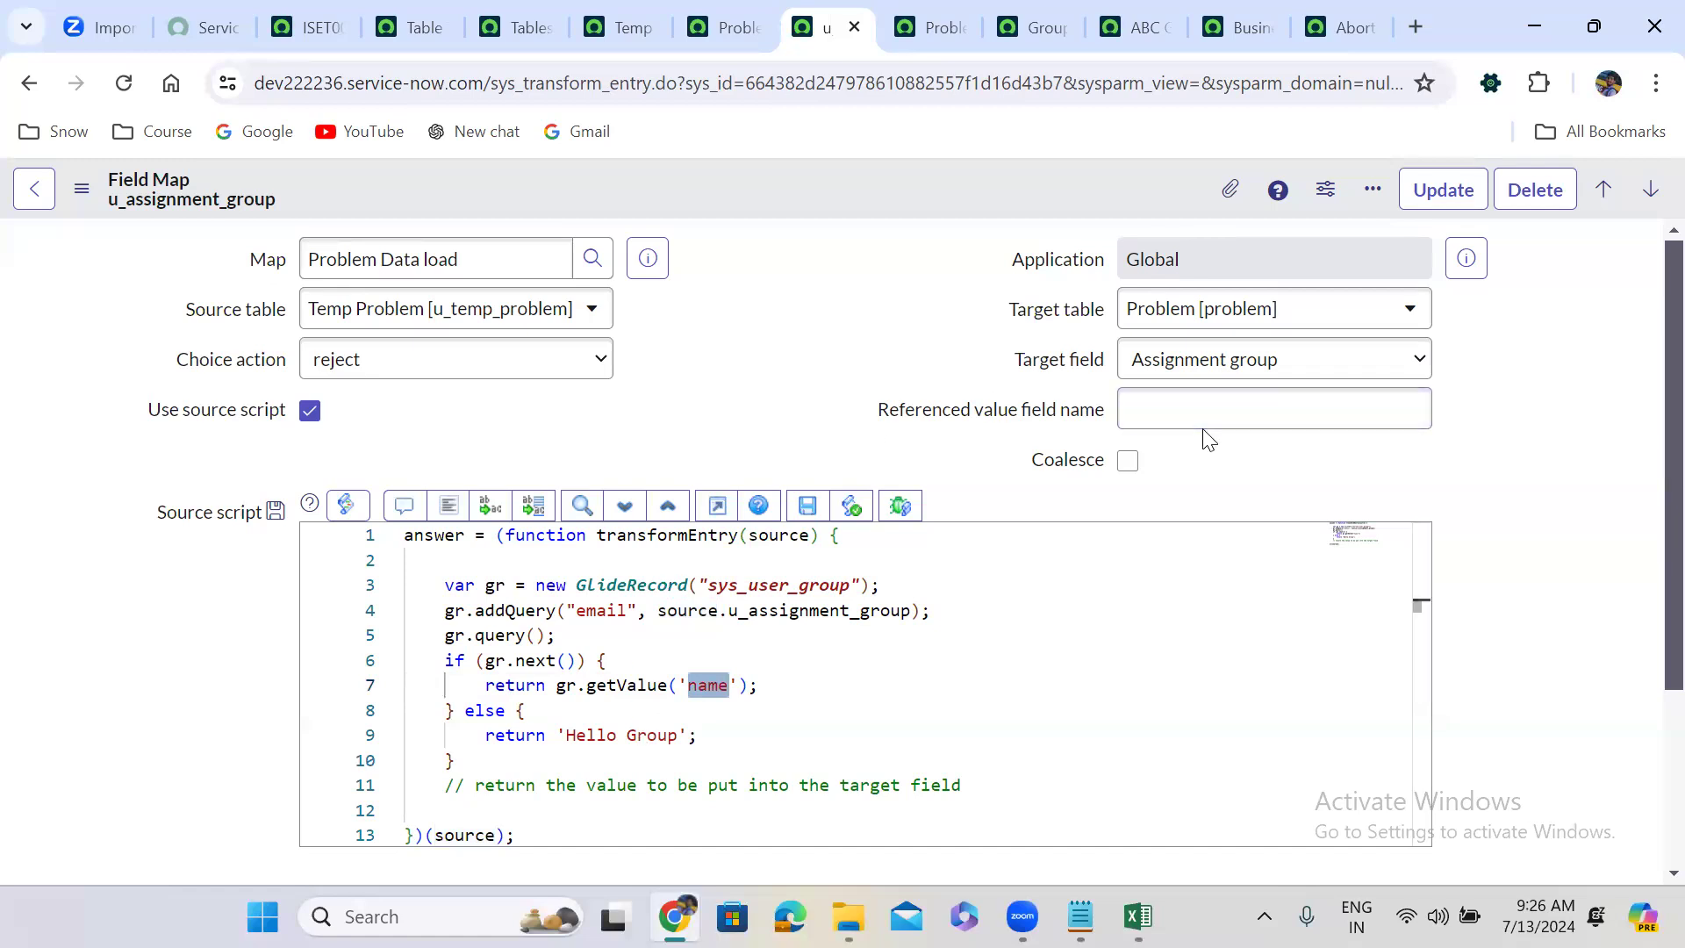
pyautogui.click(872, 242)
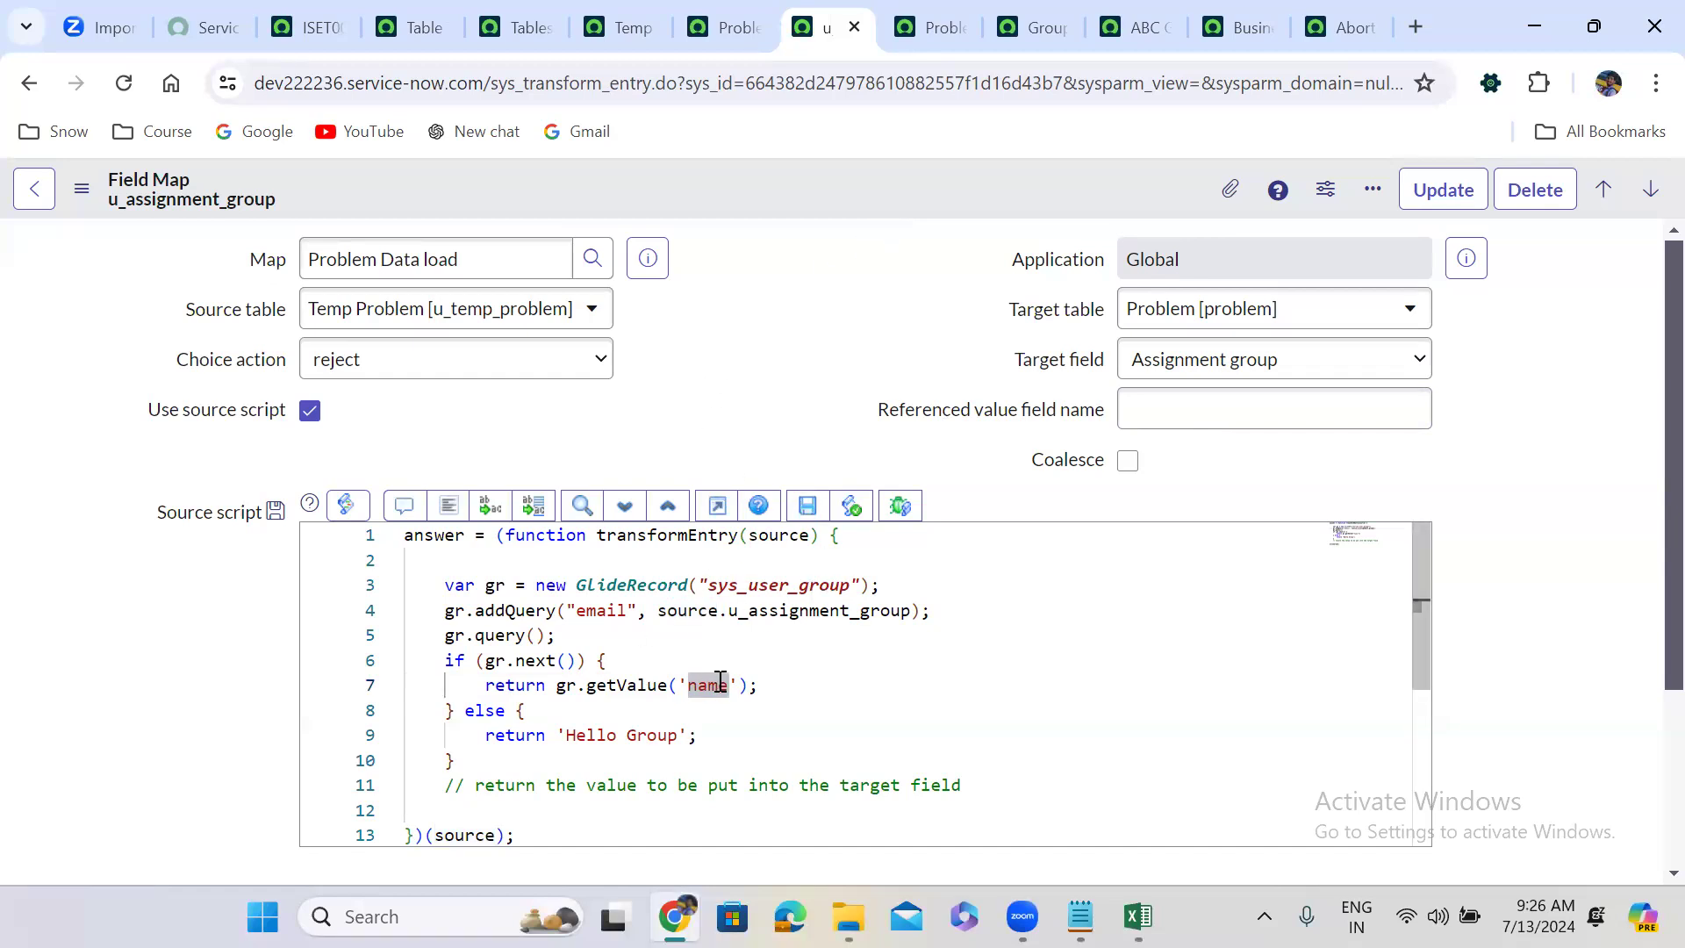
pyautogui.click(1204, 410)
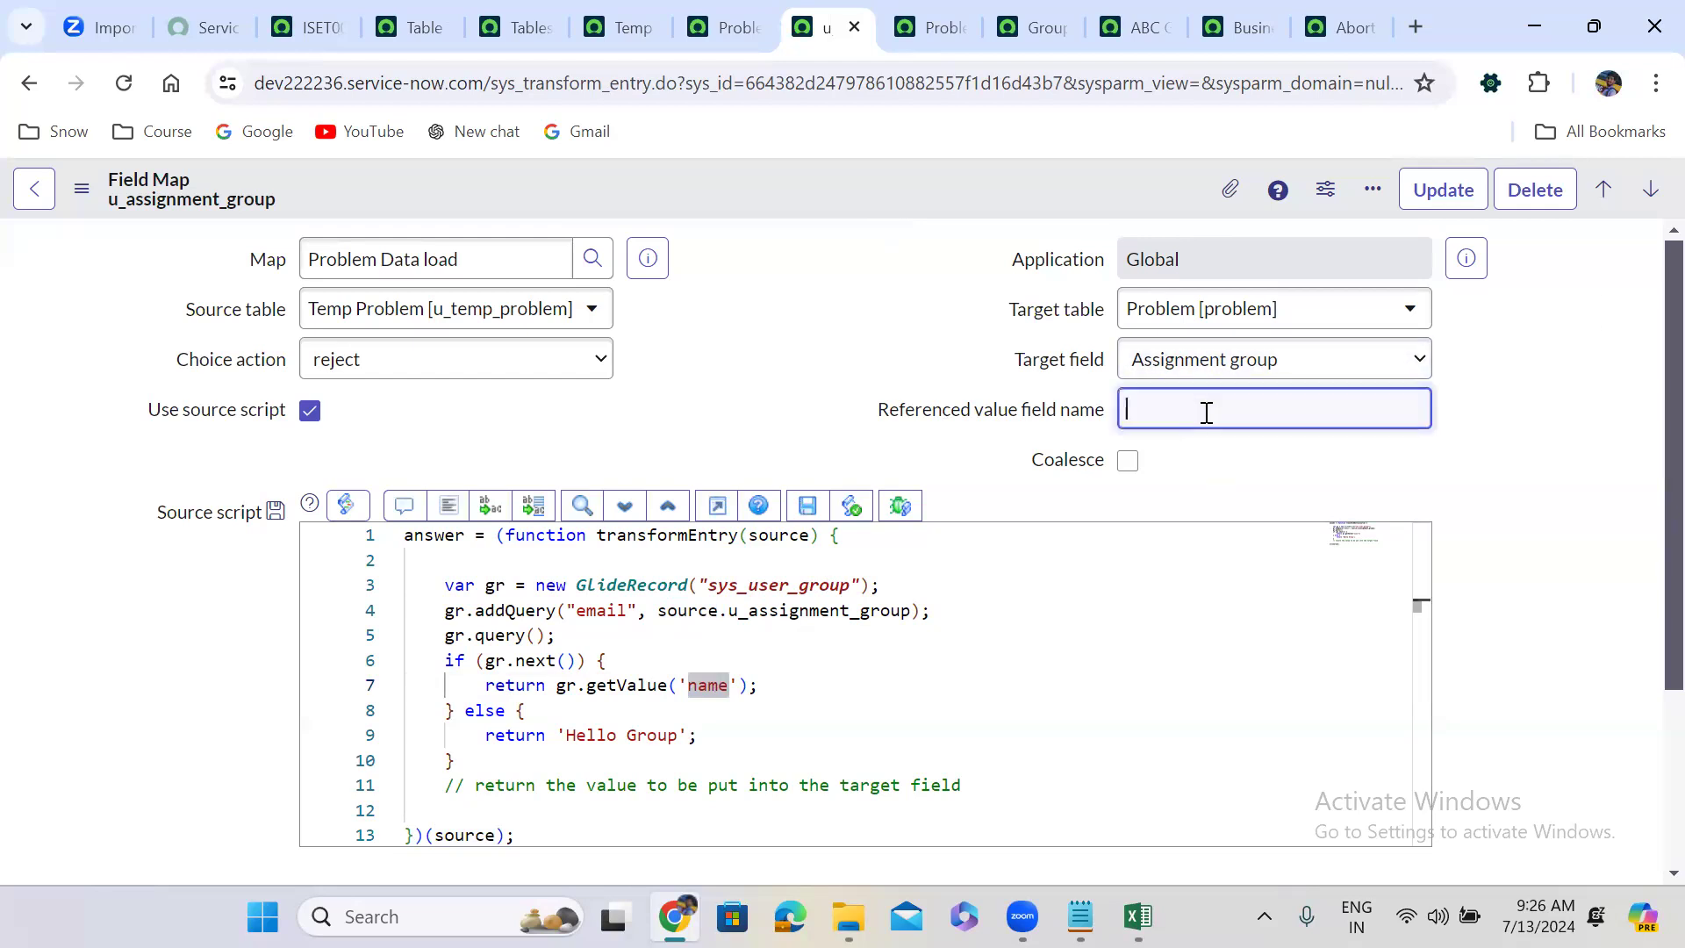
# Set Referenced value field name to email while keeping Use source script enabled.
pyautogui.click(312, 412)
pyautogui.click(1179, 408)
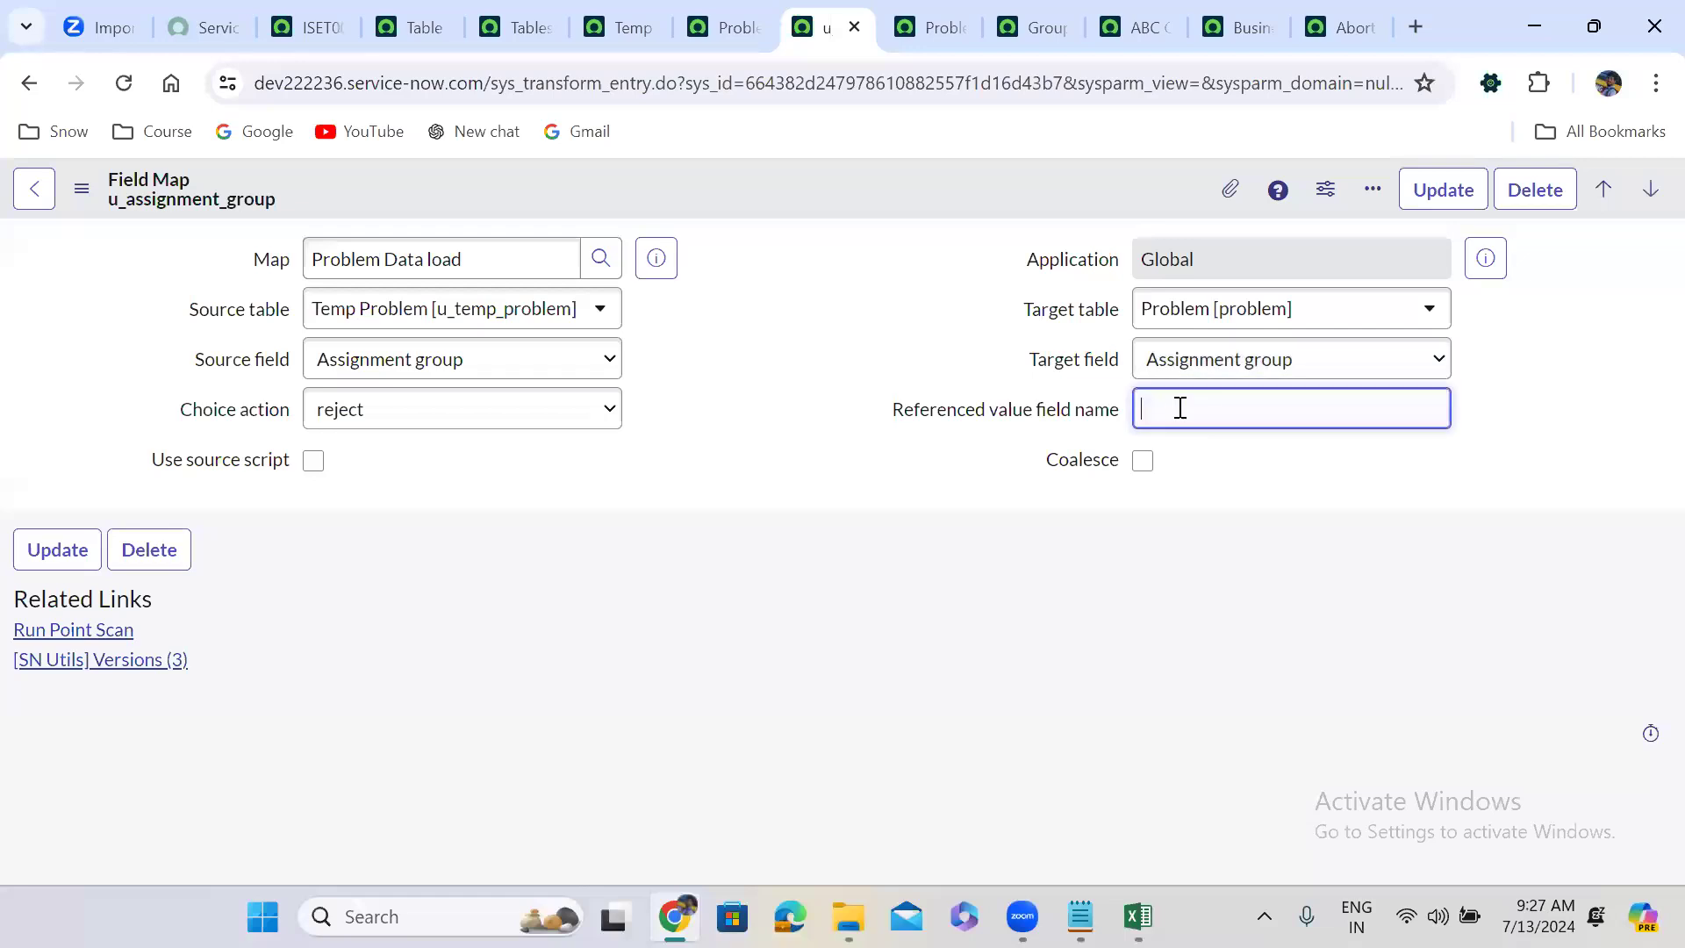
pyautogui.write('email')
pyautogui.click(1316, 522)
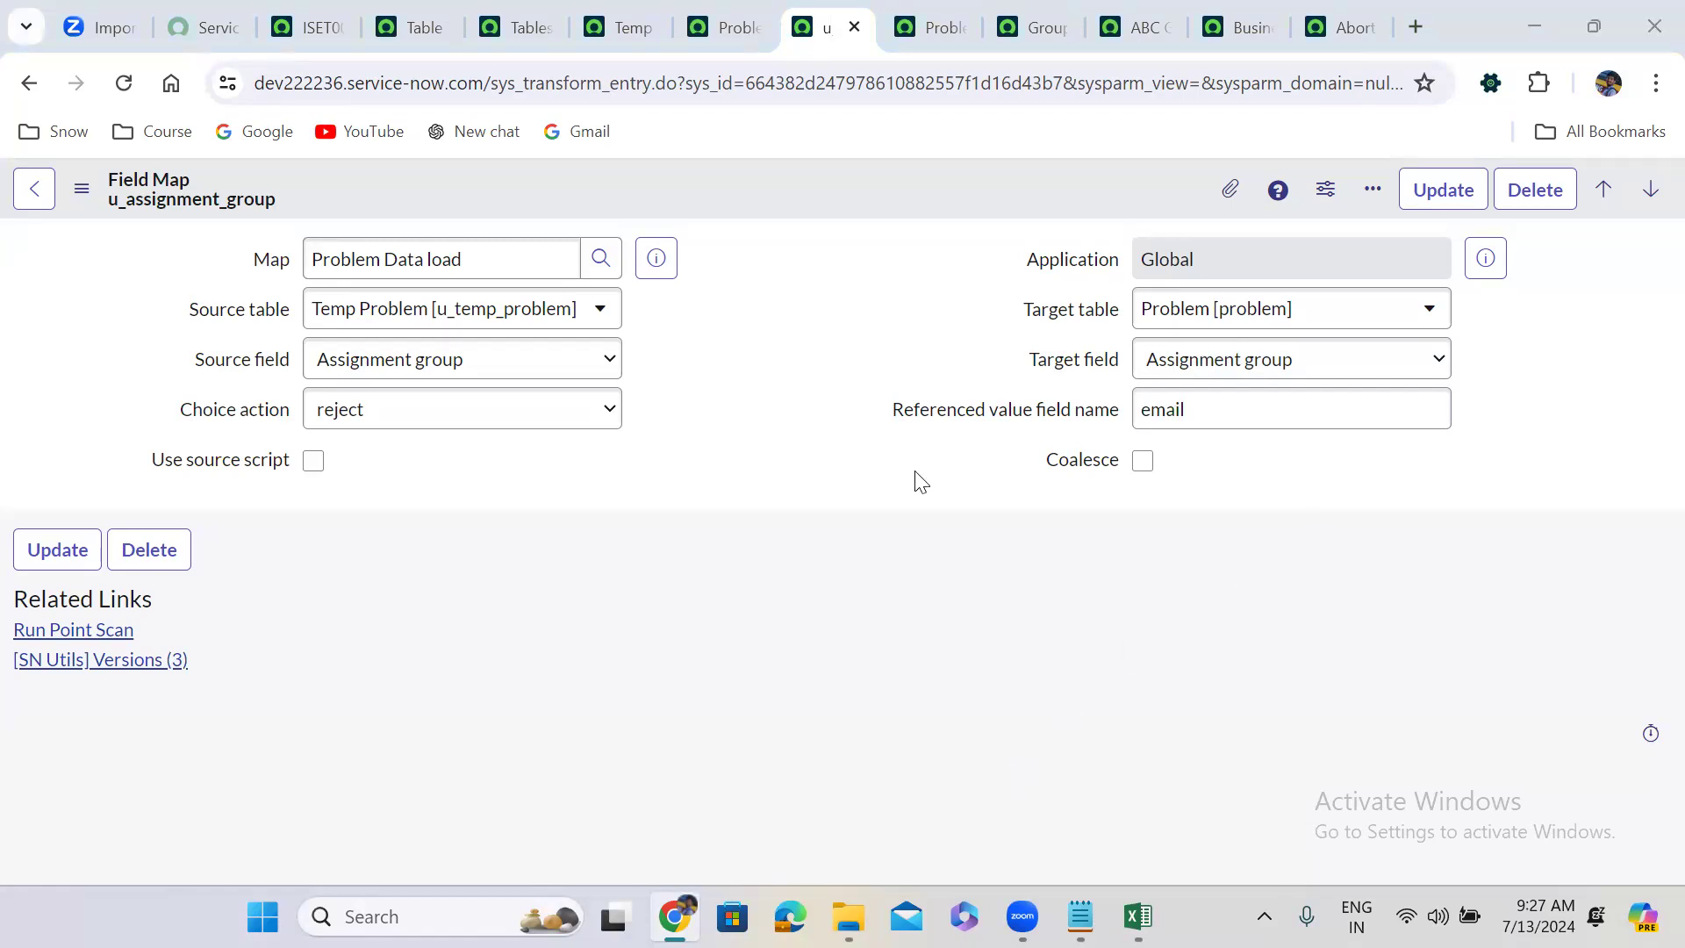
pyautogui.click(314, 461)
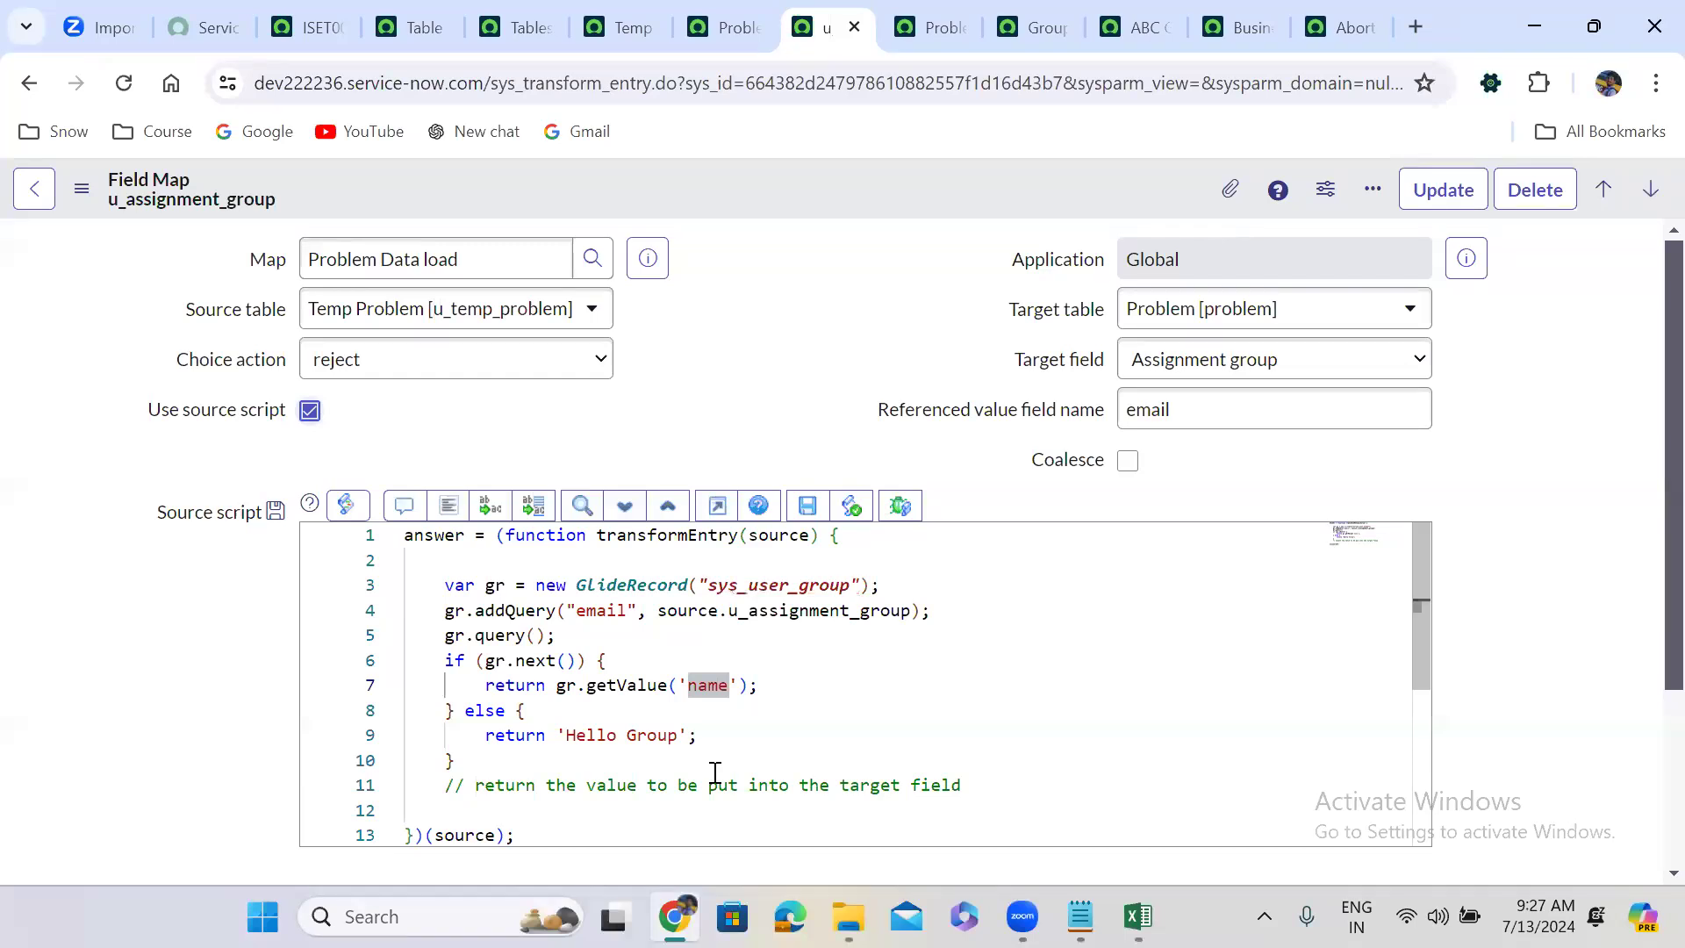
# Review the script's sys_user_group lookup and returned name, then bring up the problem workbook.
pyautogui.scroll(-2, 797, 349)
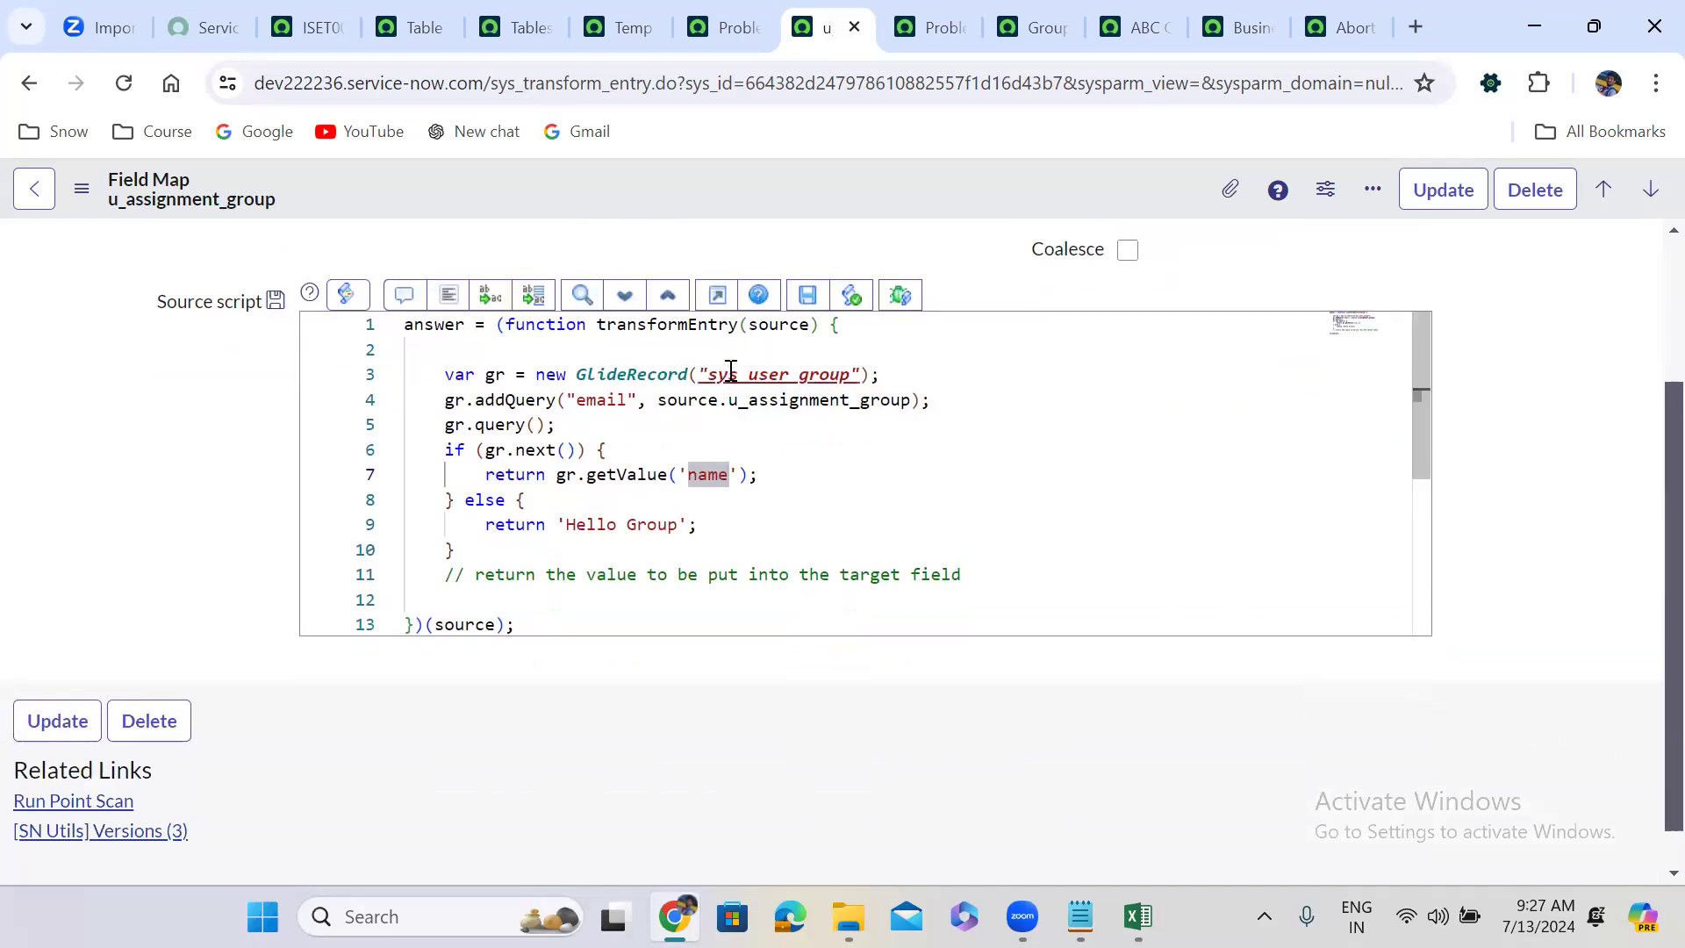
pyautogui.doubleClick(709, 471)
pyautogui.doubleClick(807, 375)
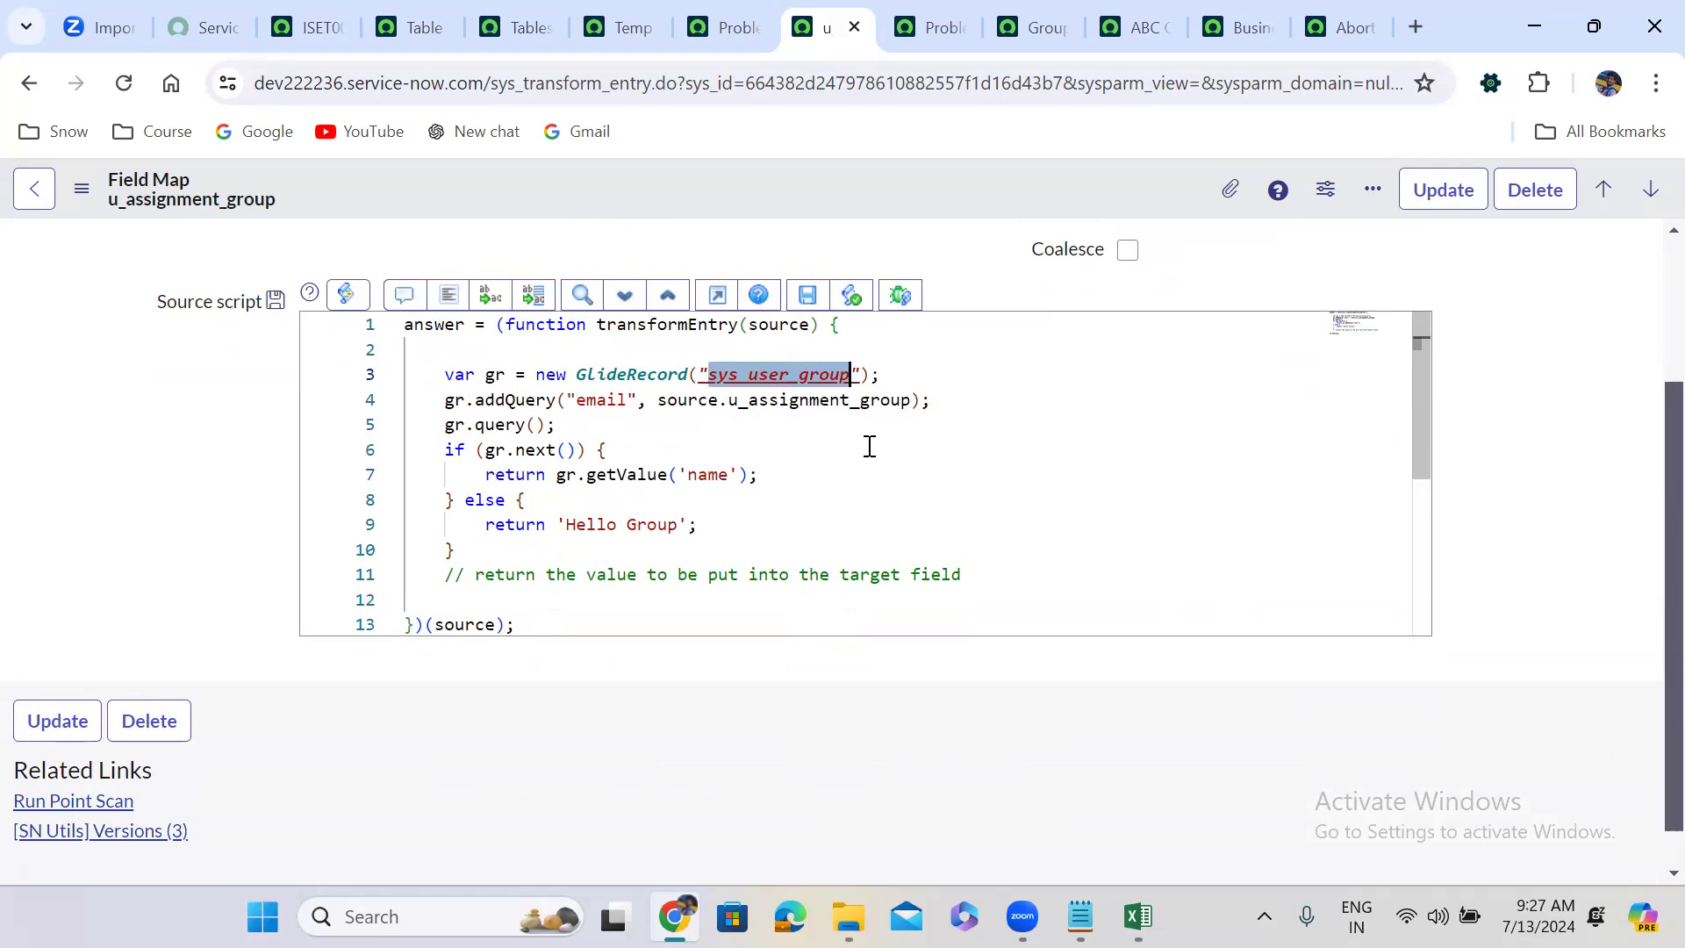
pyautogui.click(1141, 913)
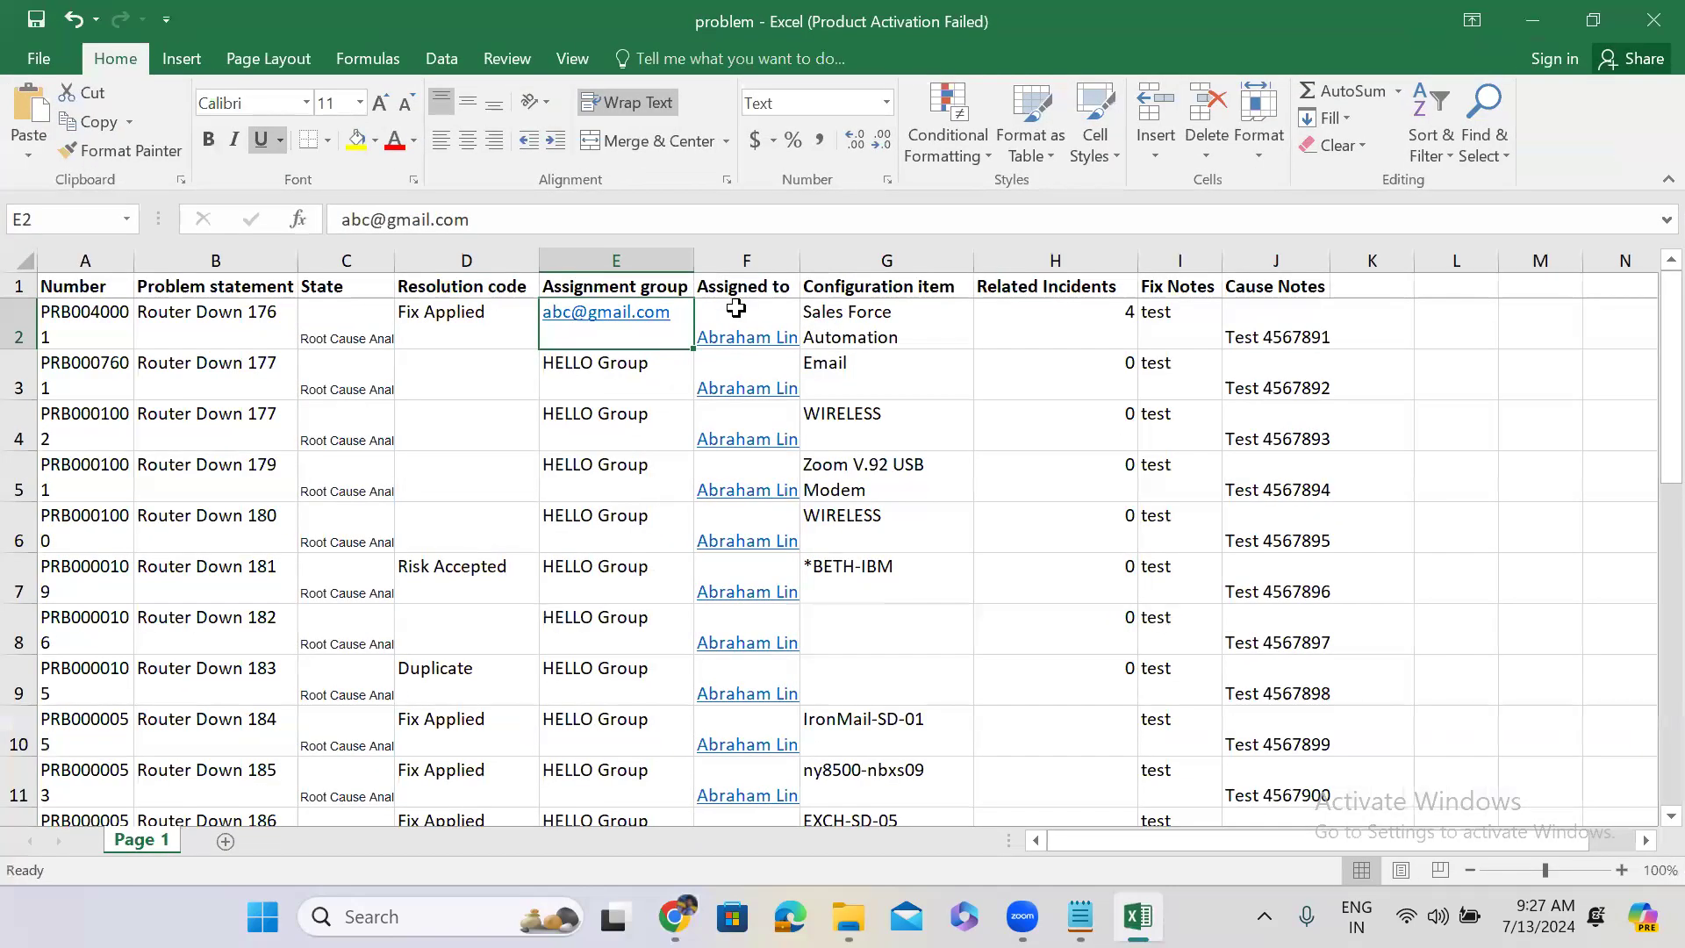
# Fill Assigned to cells F2 through F26 with the user's e-mail address, then minimize Excel.
pyautogui.click(736, 307)
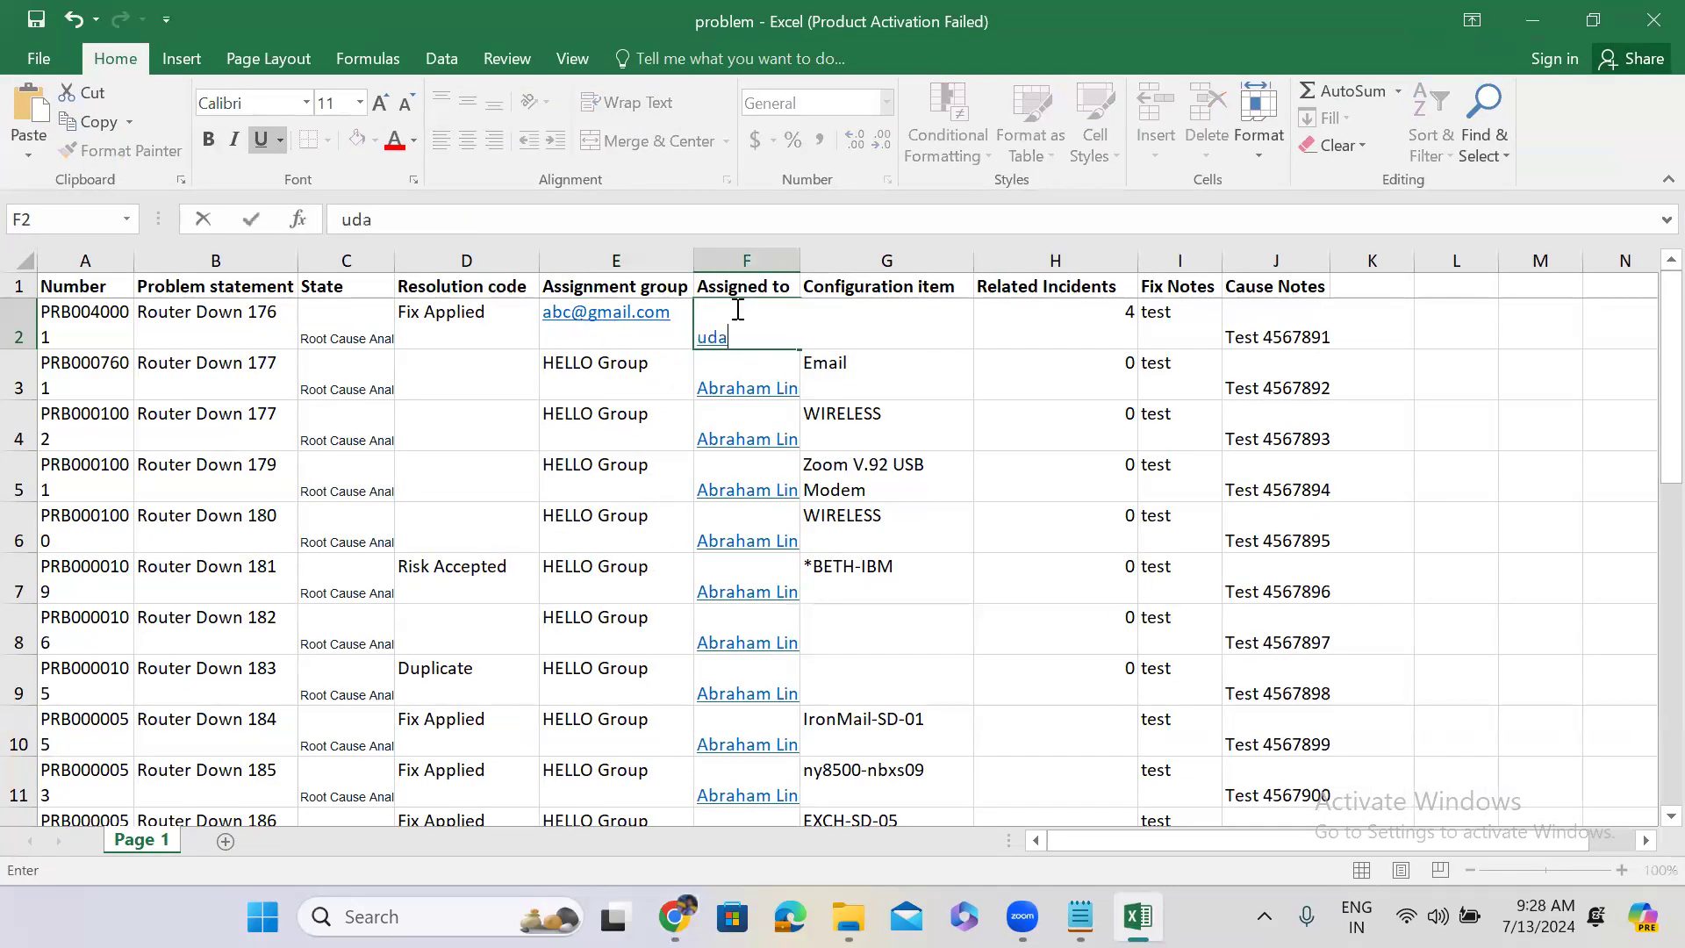
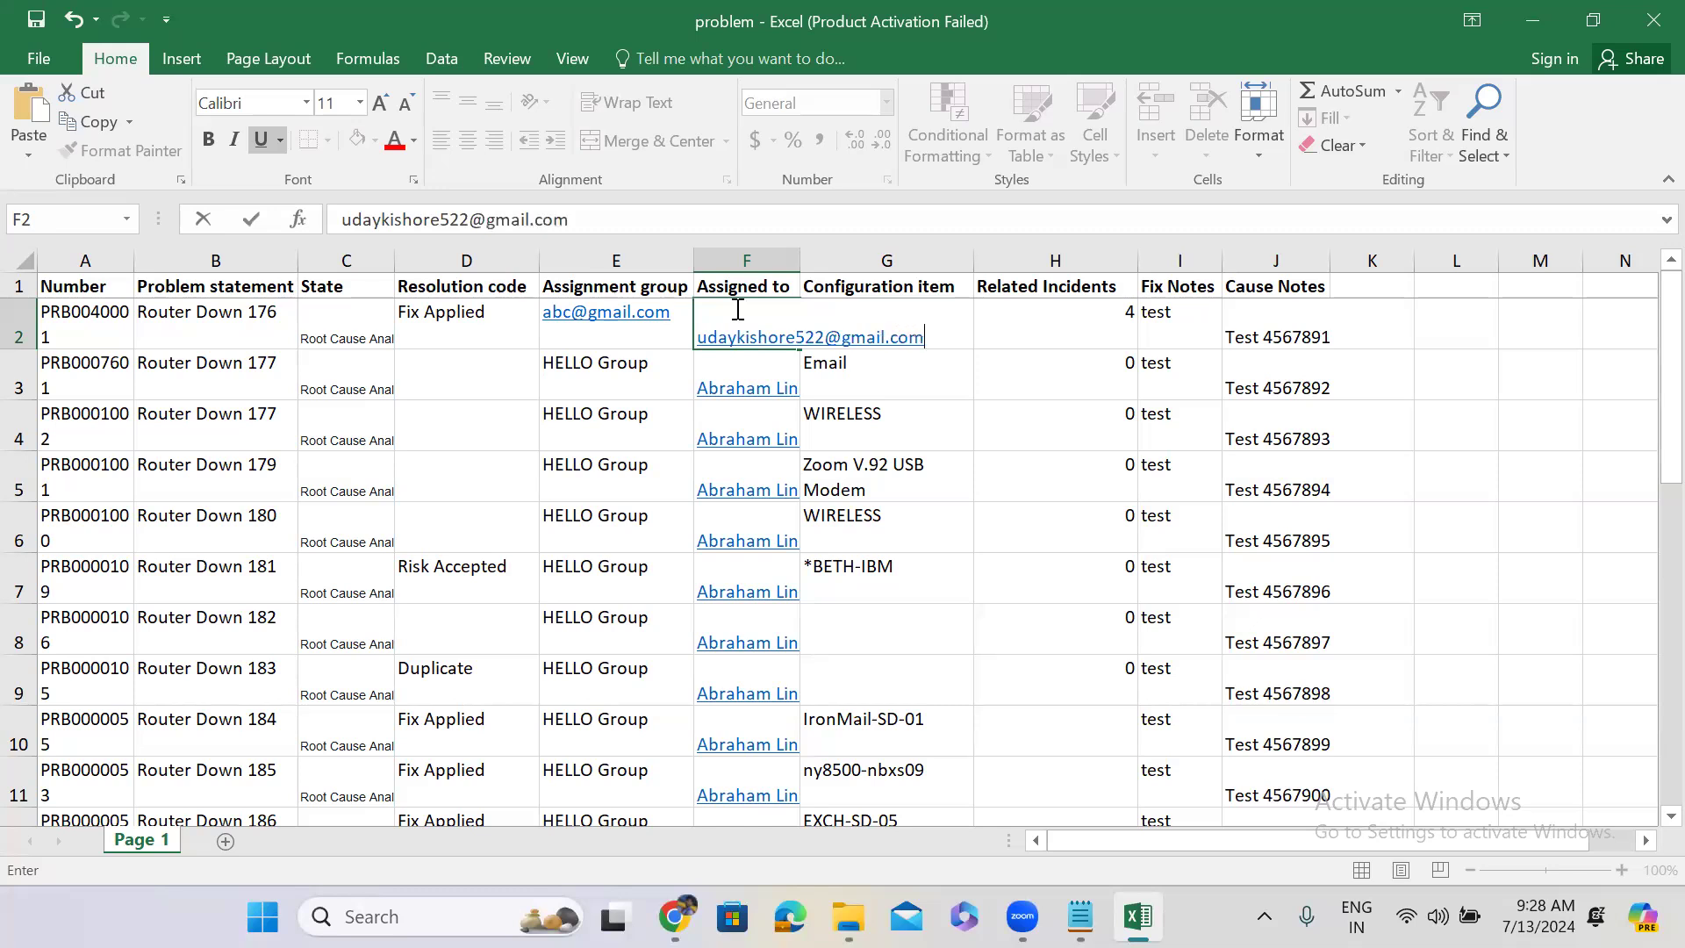
pyautogui.hotkey('ctrl', 'Return')
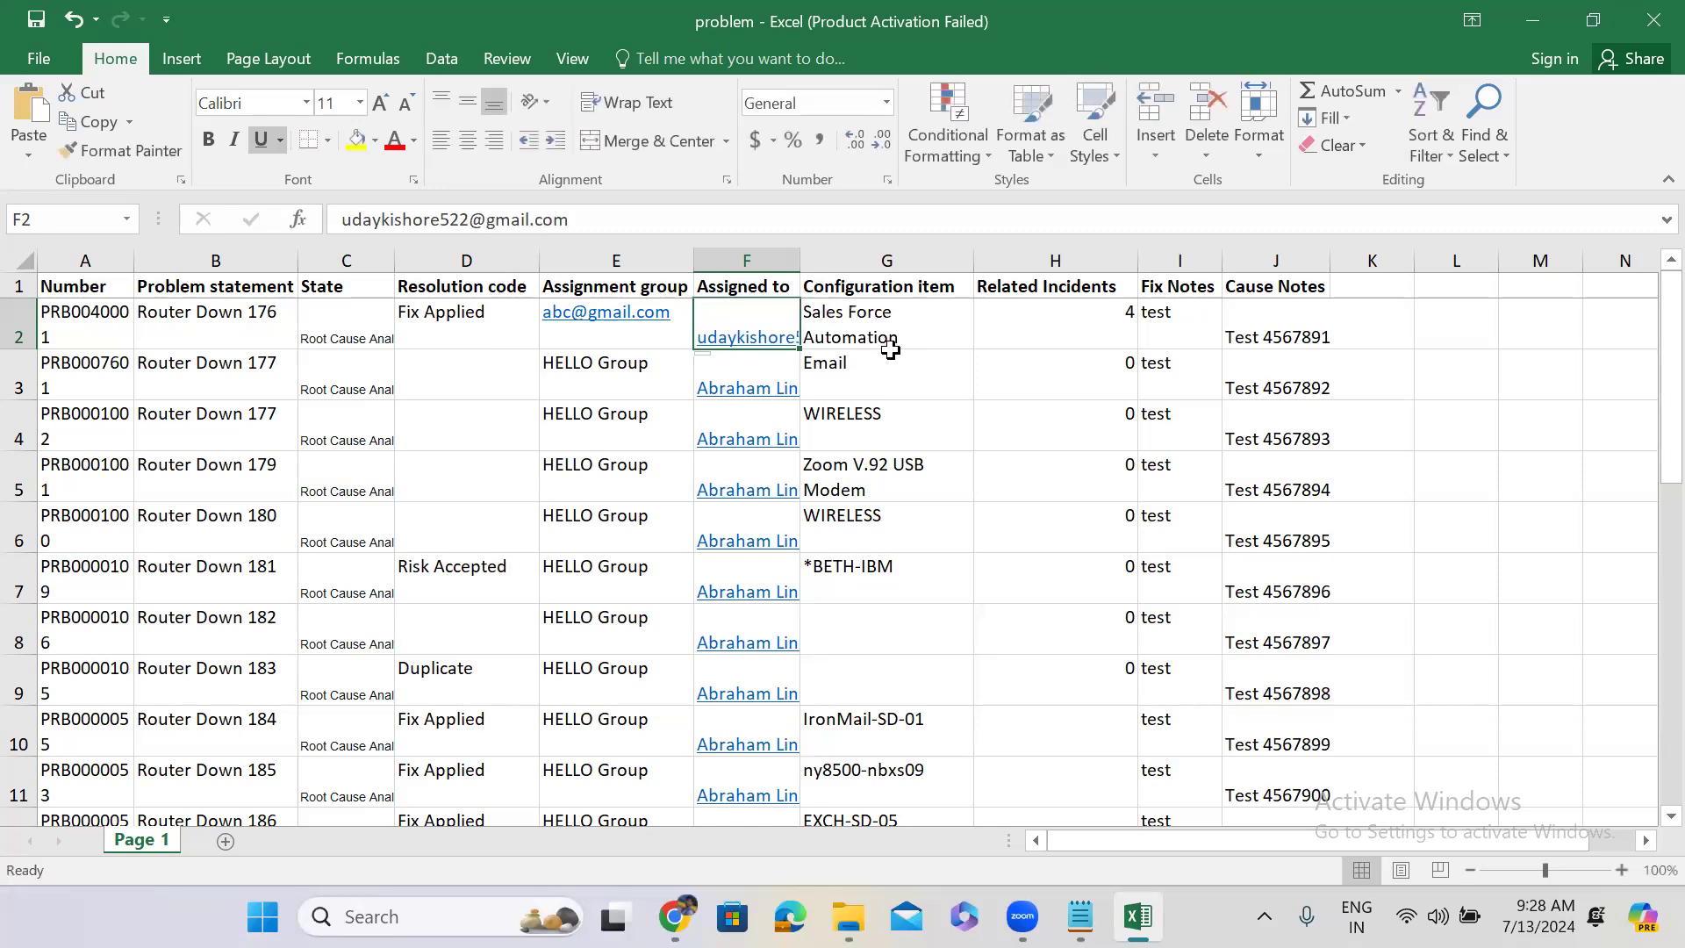
pyautogui.moveTo(799, 349); pyautogui.dragTo(779, 711)
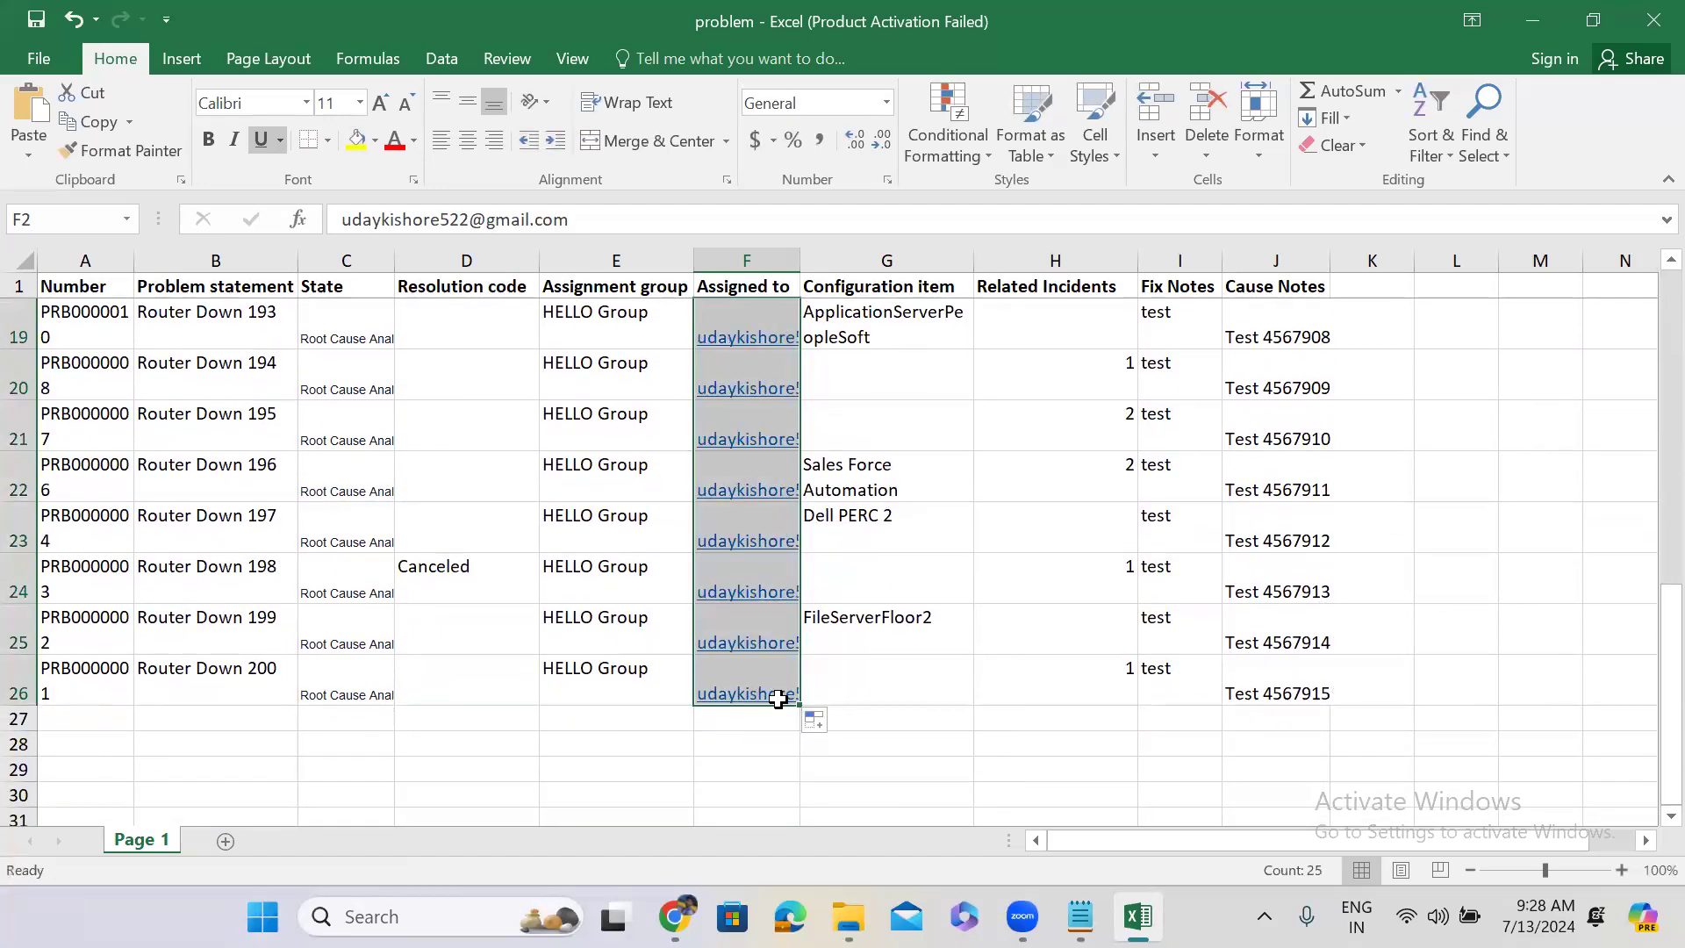
pyautogui.click(1527, 35)
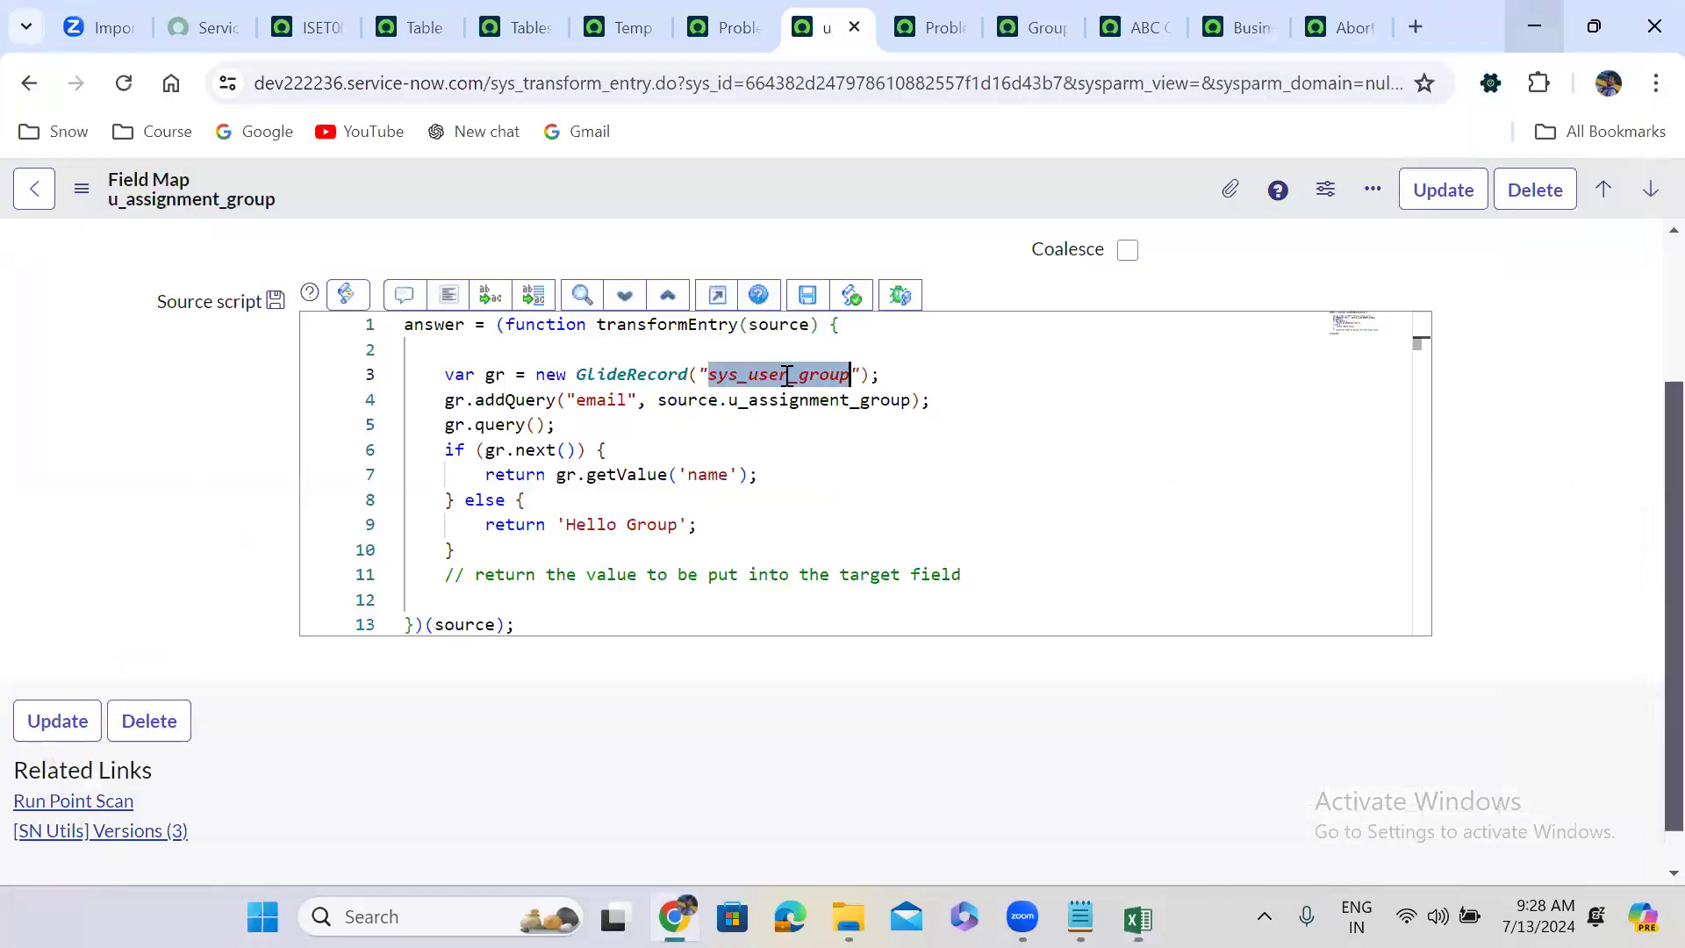
# Change the script to query sys_user by source.u_assigned_to with 'Hello User' fallback, and save.
pyautogui.moveTo(787, 376); pyautogui.dragTo(852, 378)
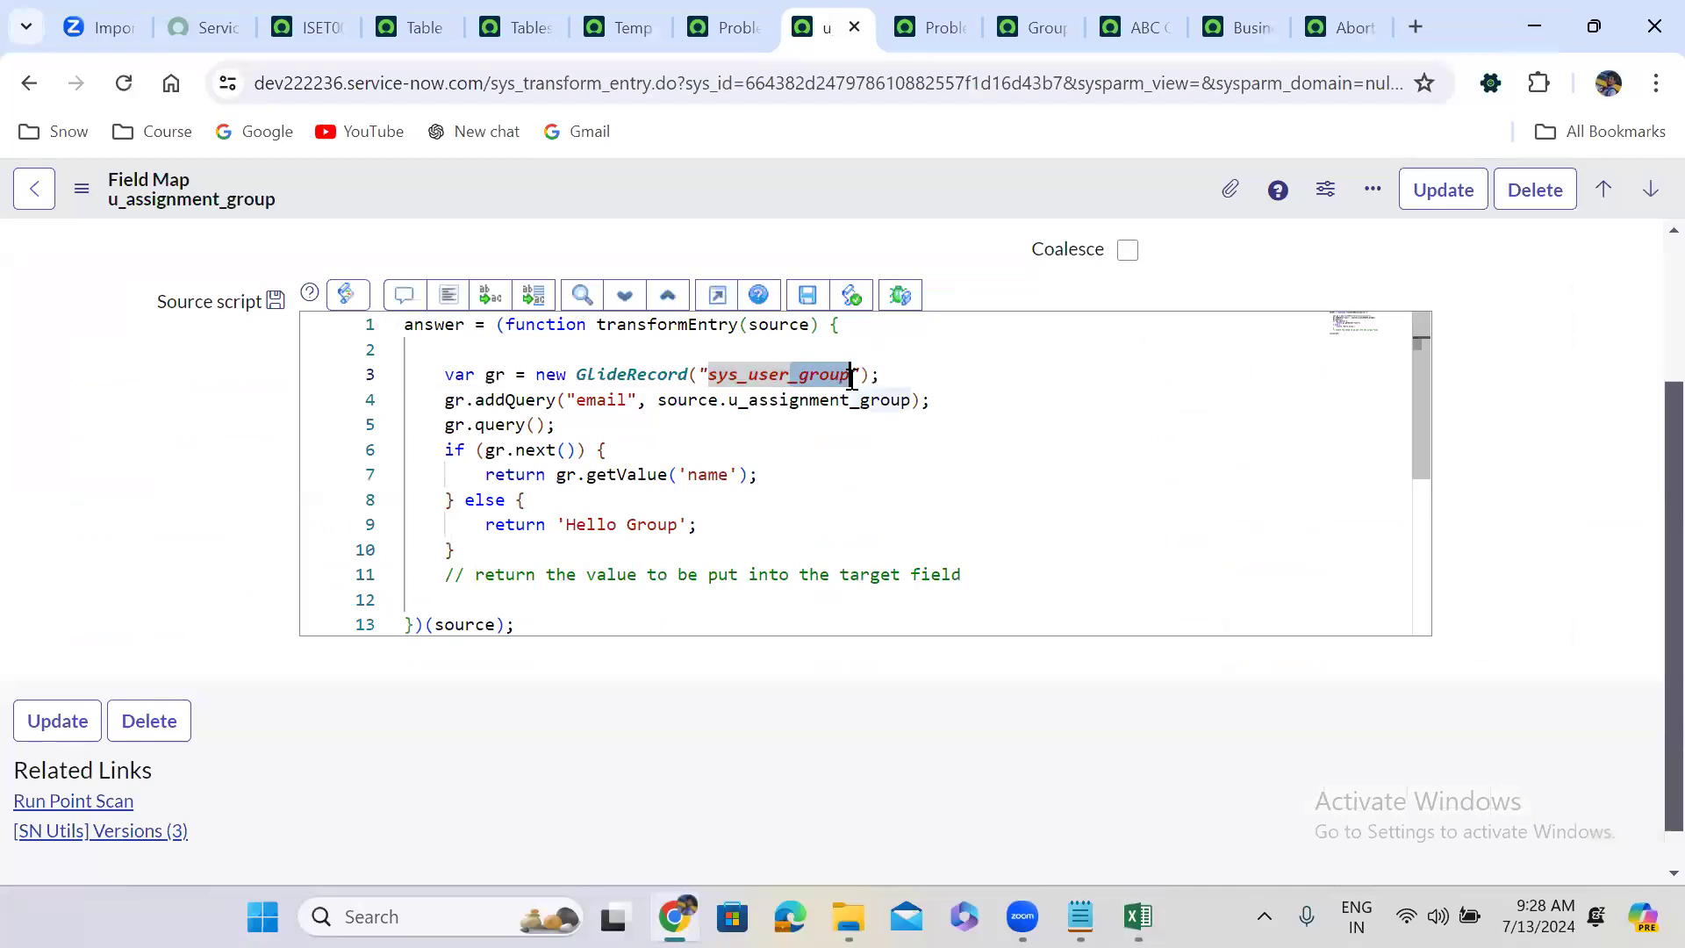
pyautogui.press('BackSpace')
pyautogui.doubleClick(795, 404)
pyautogui.write('u_assigned_to')
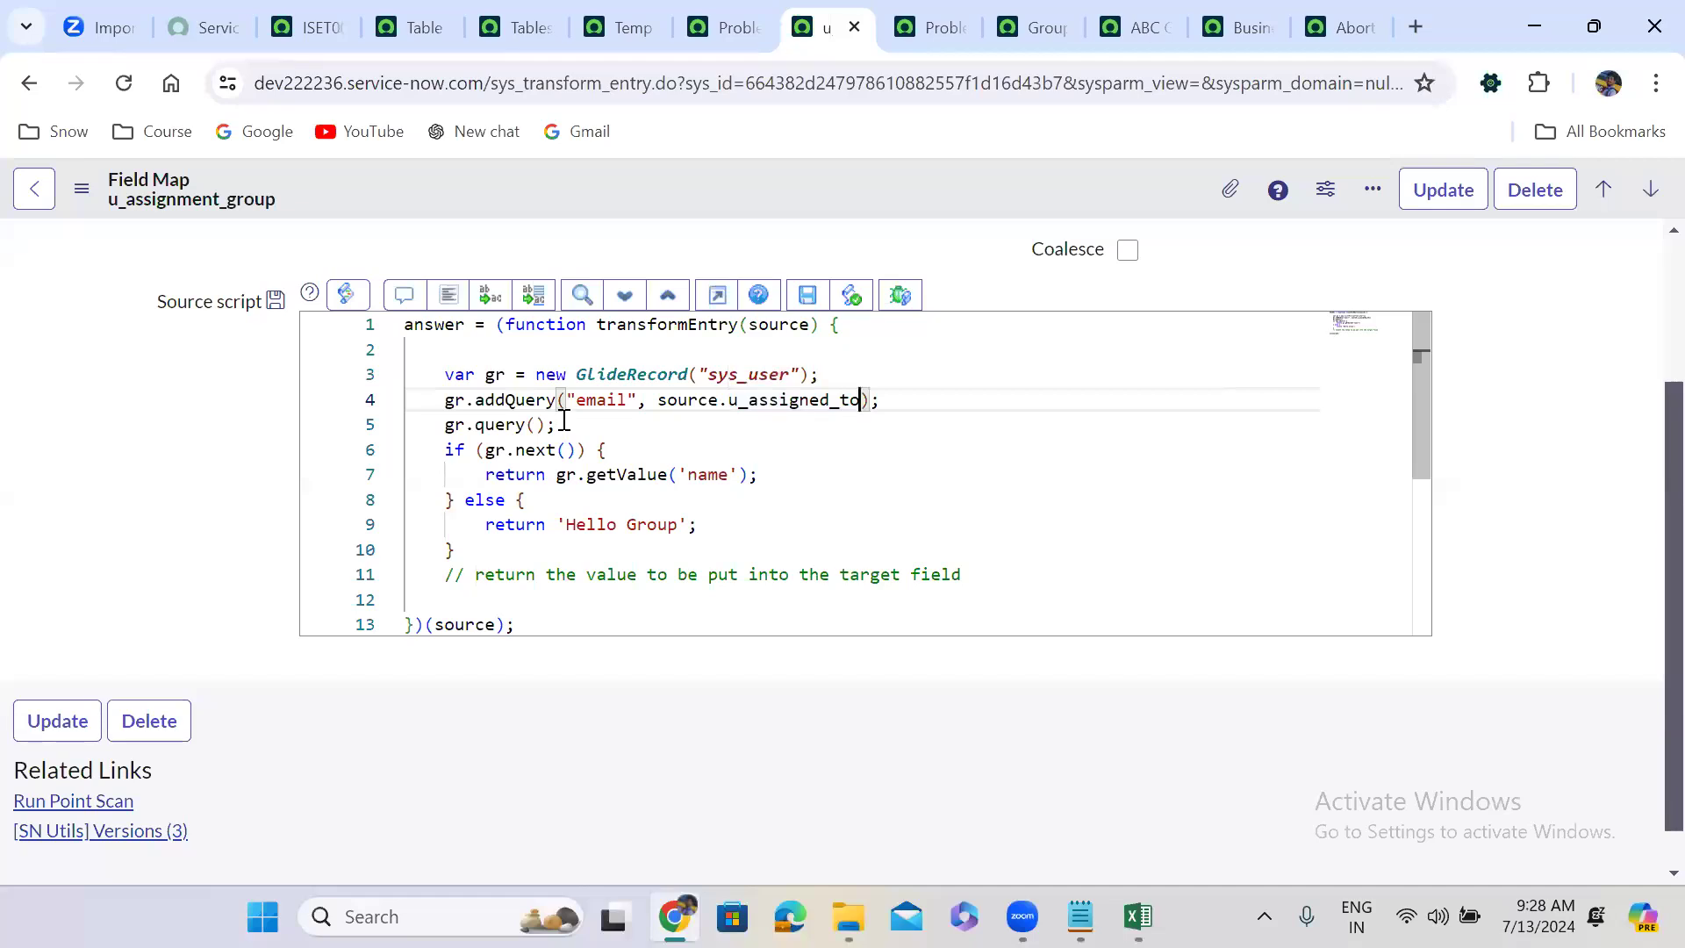
pyautogui.doubleClick(708, 475)
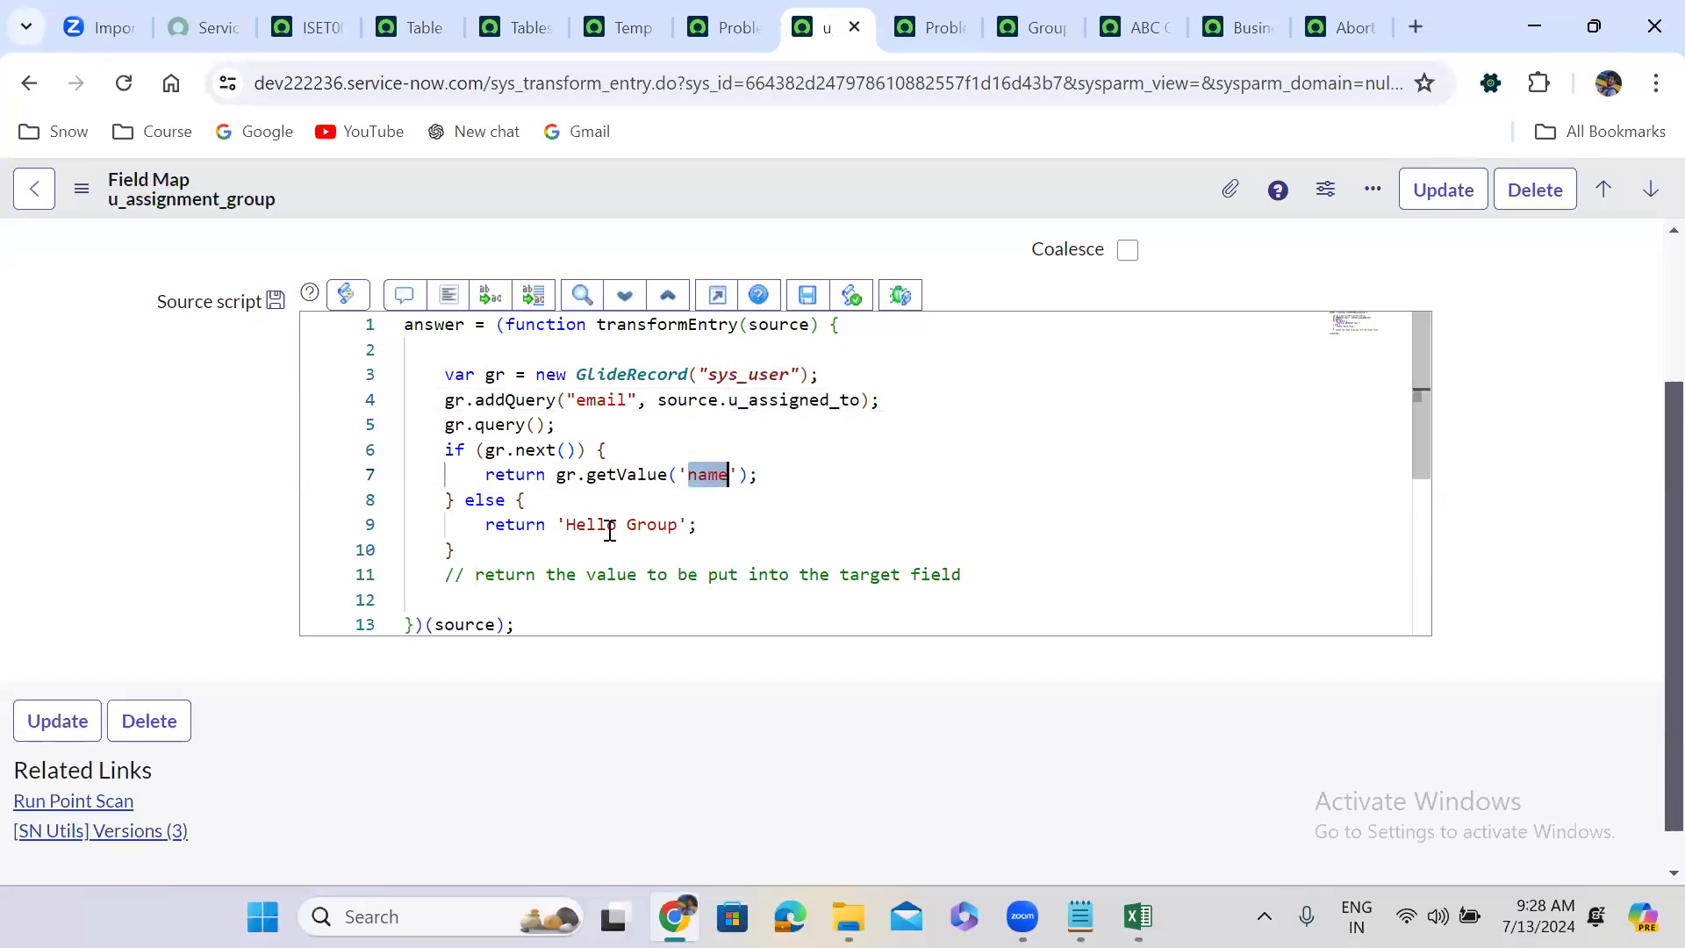
pyautogui.doubleClick(655, 525)
pyautogui.write('User')
pyautogui.hotkey('ctrl', 's')
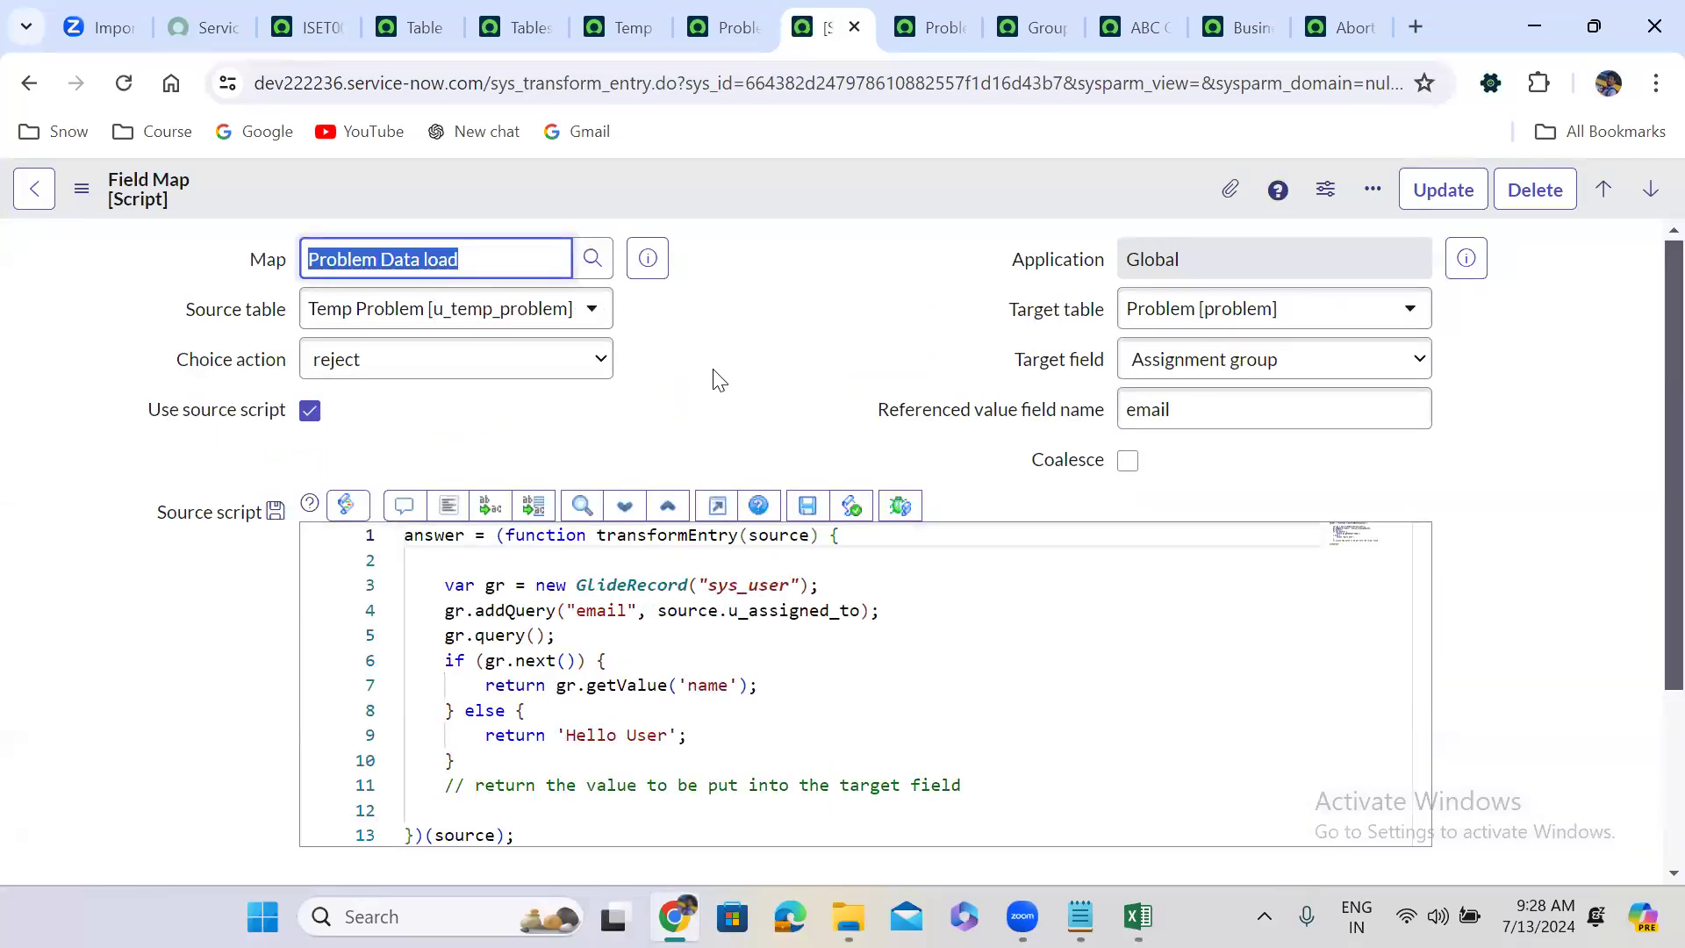
pyautogui.scroll(-2, 720, 379)
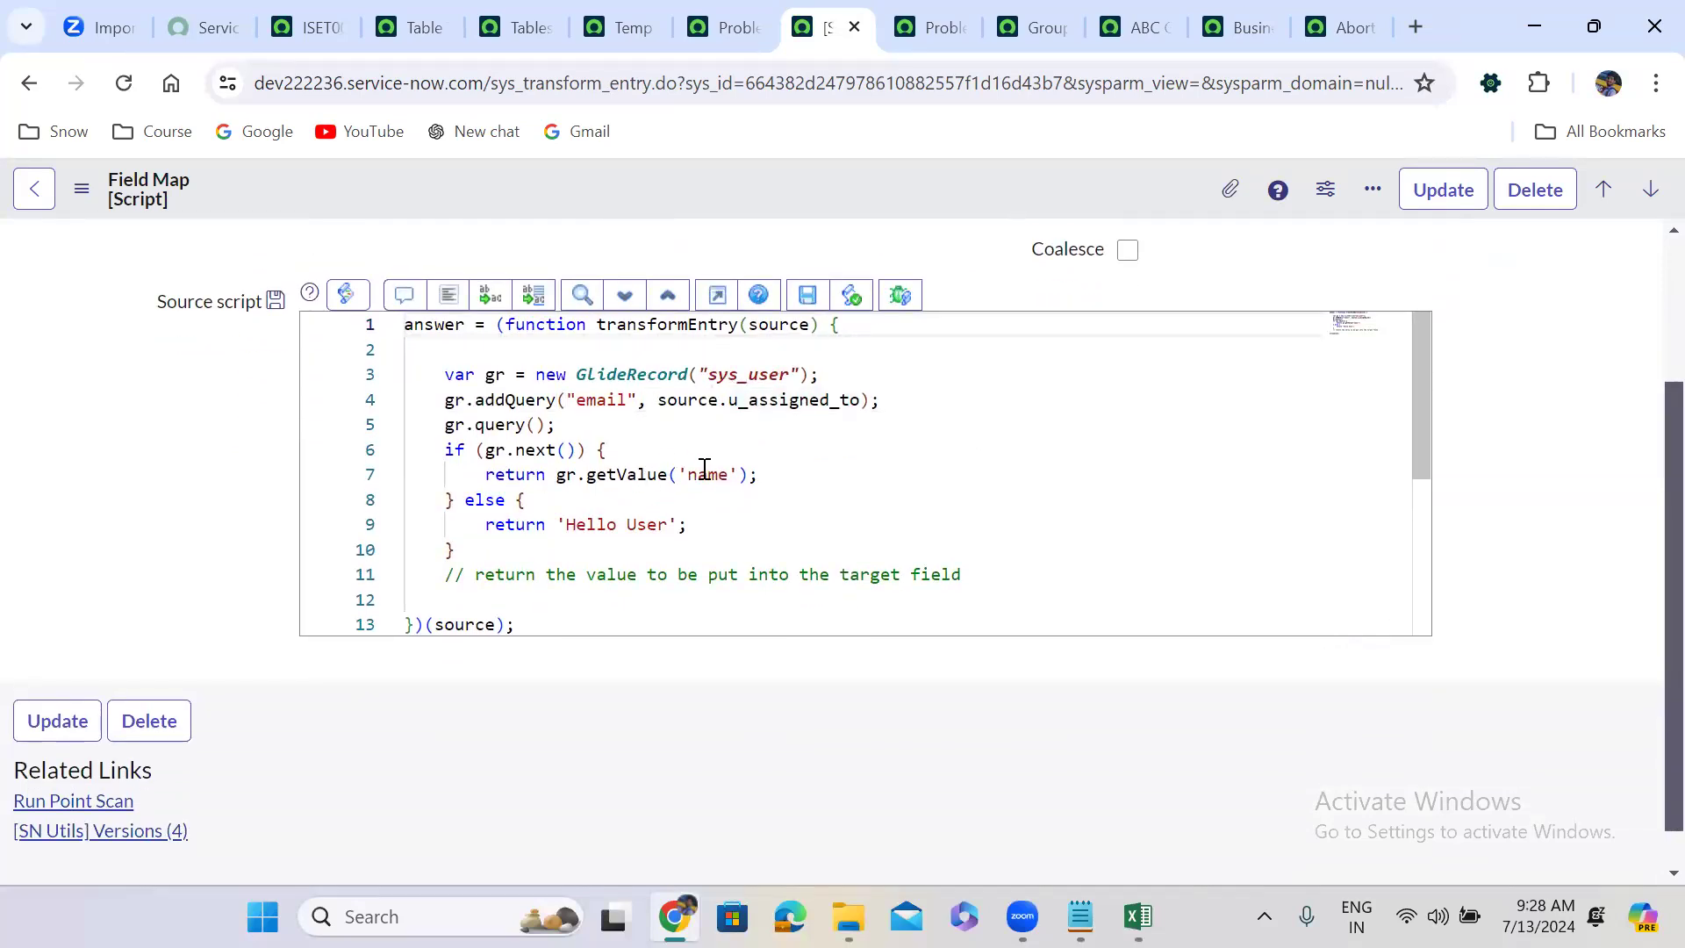
pyautogui.click(1136, 888)
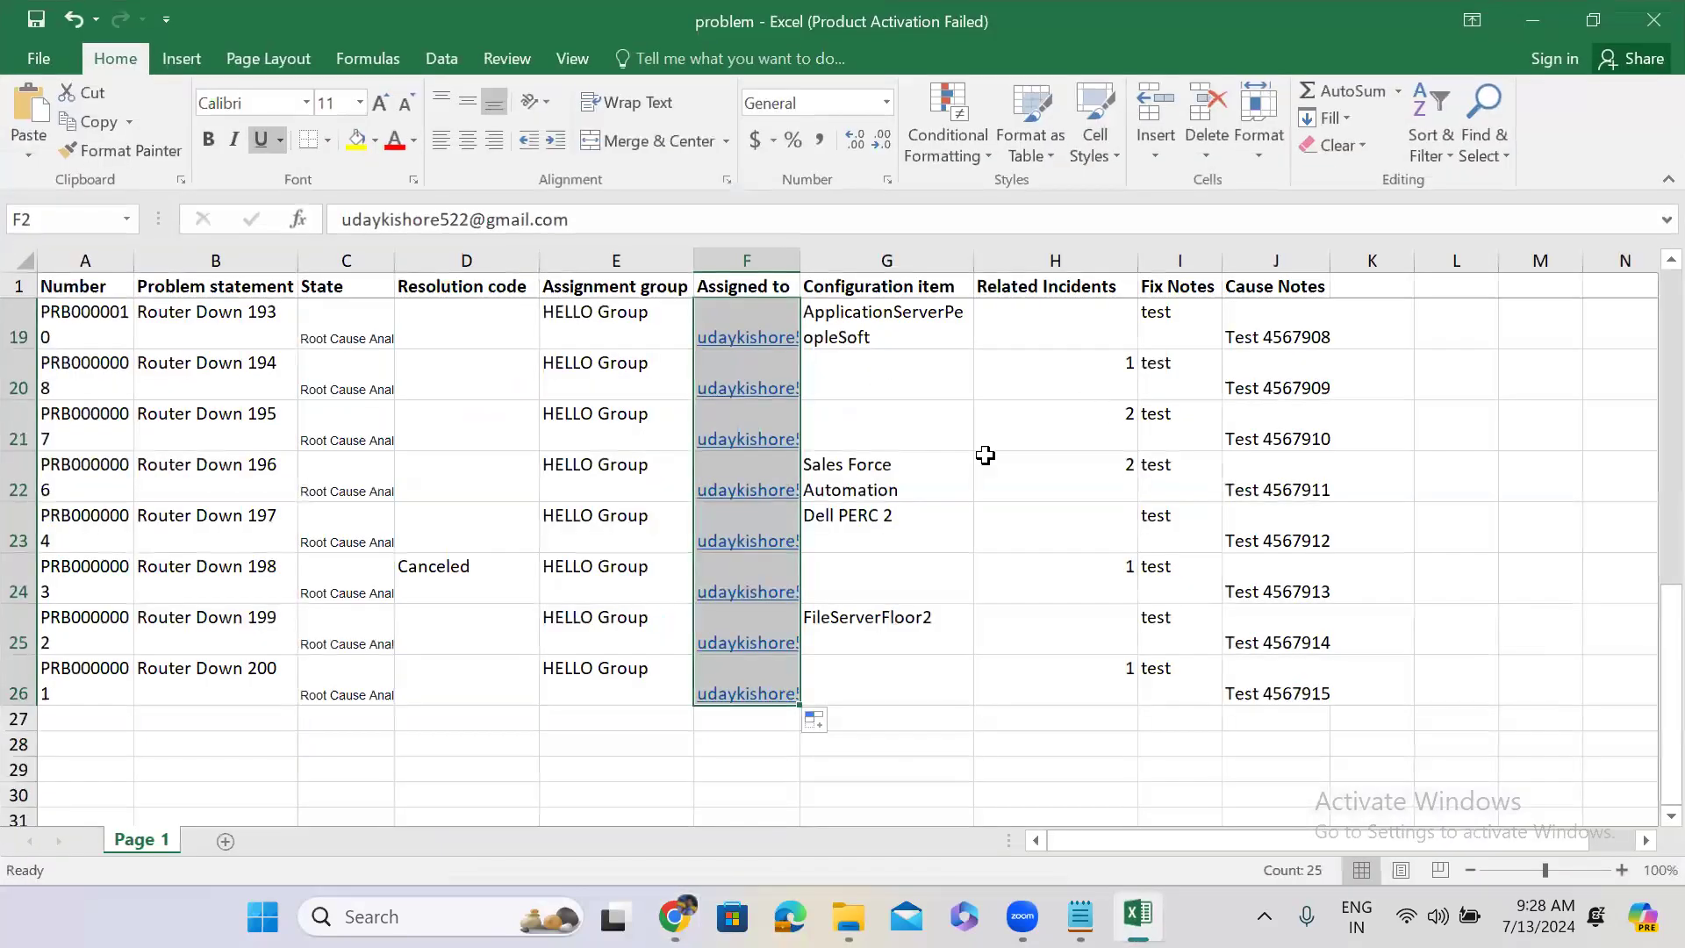
# Check the workbook's State column, then return to the ServiceNow Problems list.
pyautogui.click(330, 334)
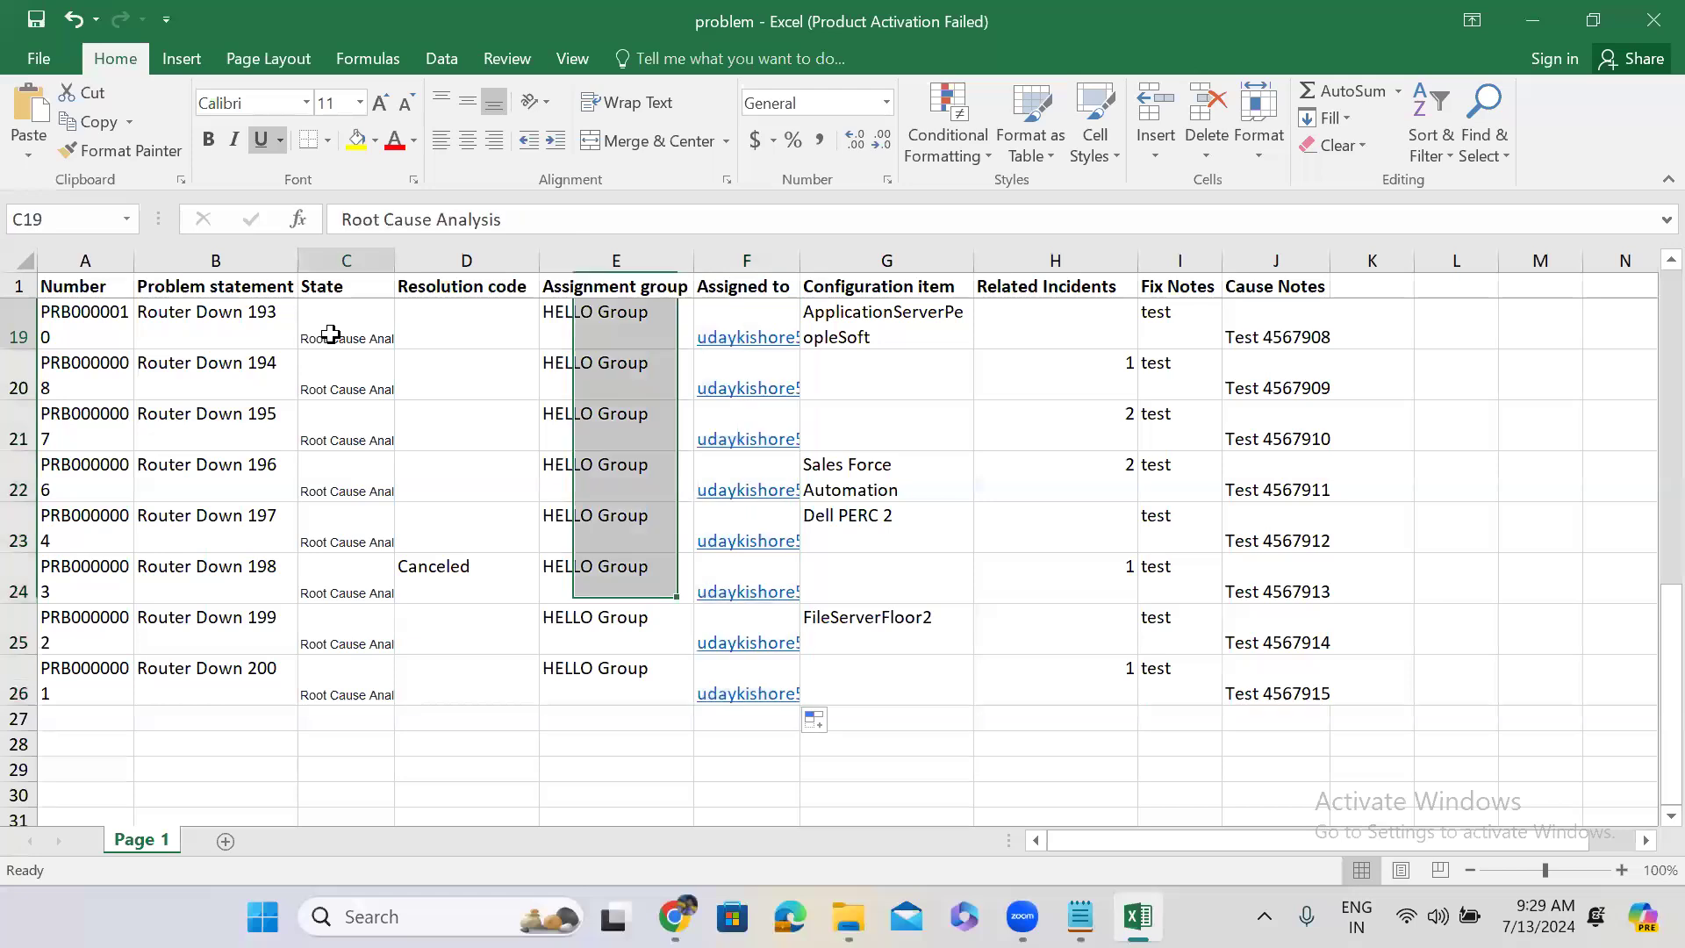
pyautogui.press('Up')
pyautogui.press('Up')
pyautogui.press('Up')
pyautogui.press('Up')
pyautogui.press('Up')
pyautogui.press('Up')
pyautogui.press('Up')
pyautogui.press('Up')
pyautogui.press('Up')
pyautogui.press('Up')
pyautogui.press('Up')
pyautogui.press('Up')
pyautogui.press('Up')
pyautogui.press('Up')
pyautogui.press('Up')
pyautogui.press('Up')
pyautogui.press('Up')
pyautogui.press('Up')
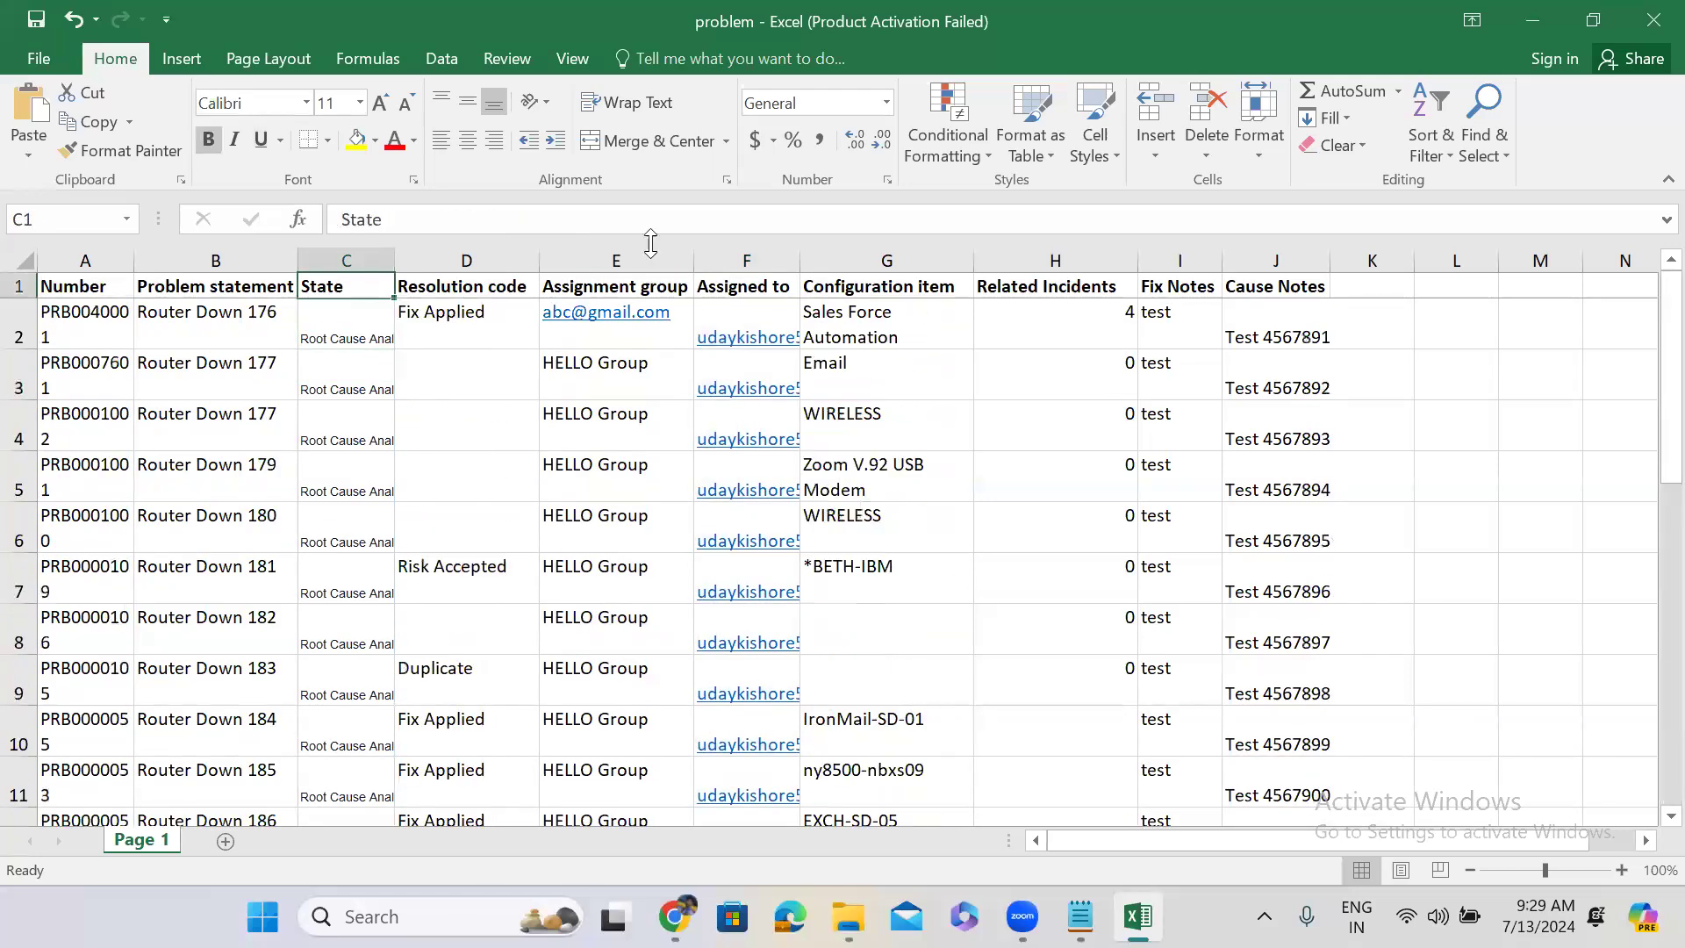
pyautogui.click(1529, 29)
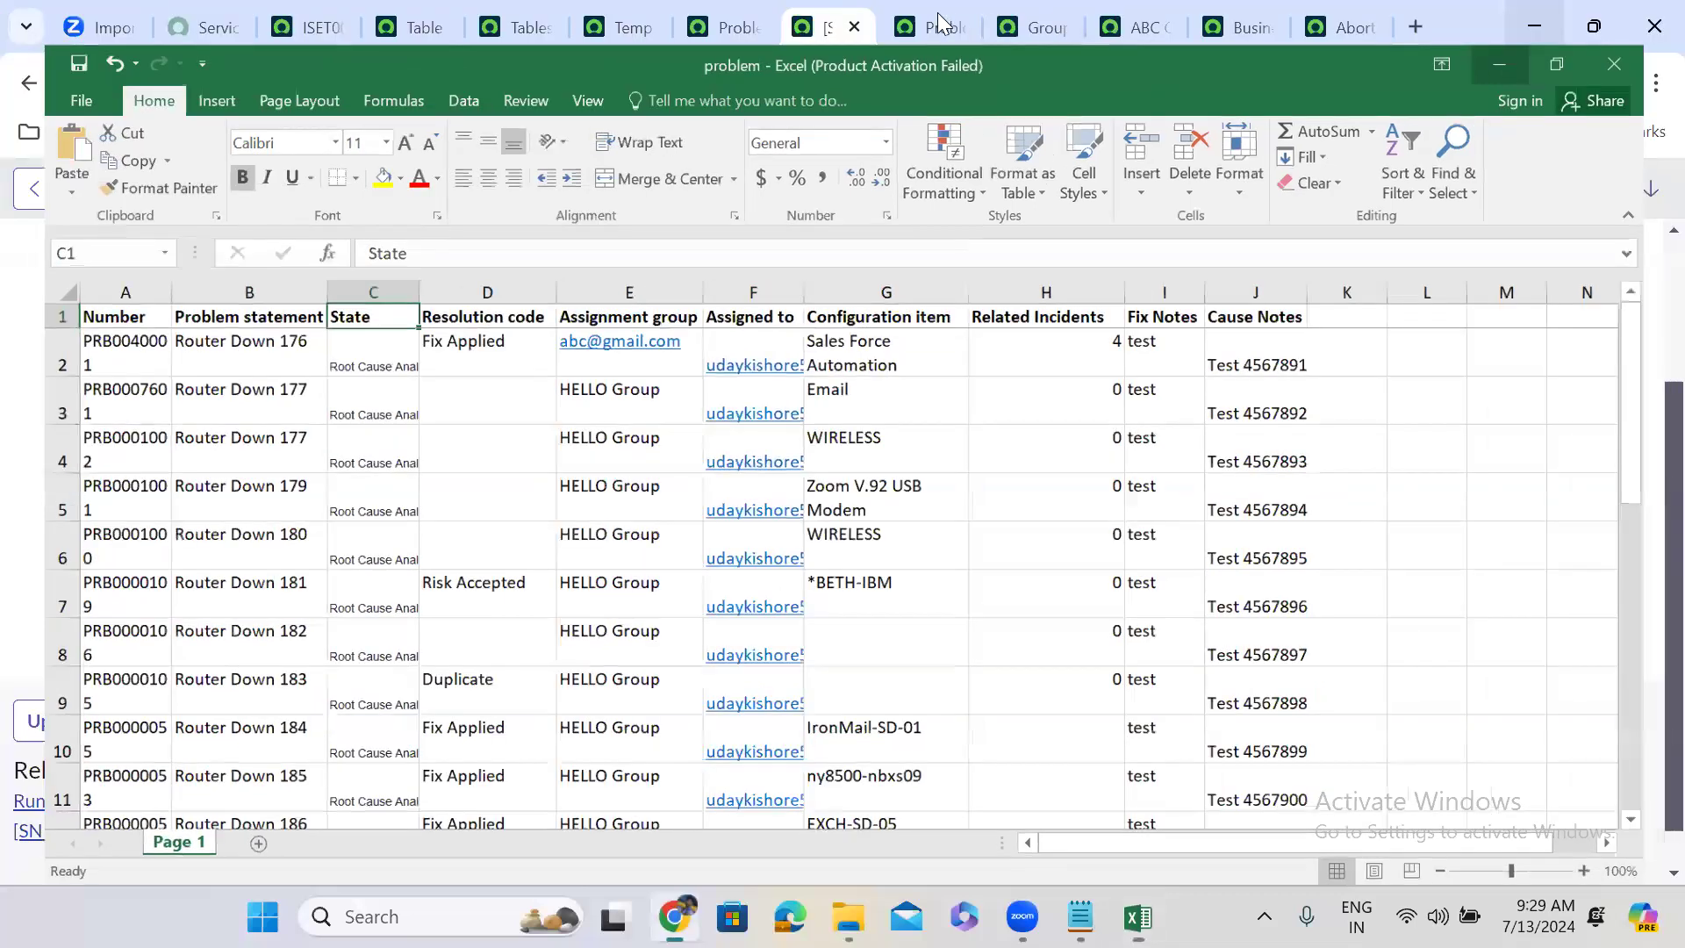
pyautogui.hotkey('ctrl', 'Tab')
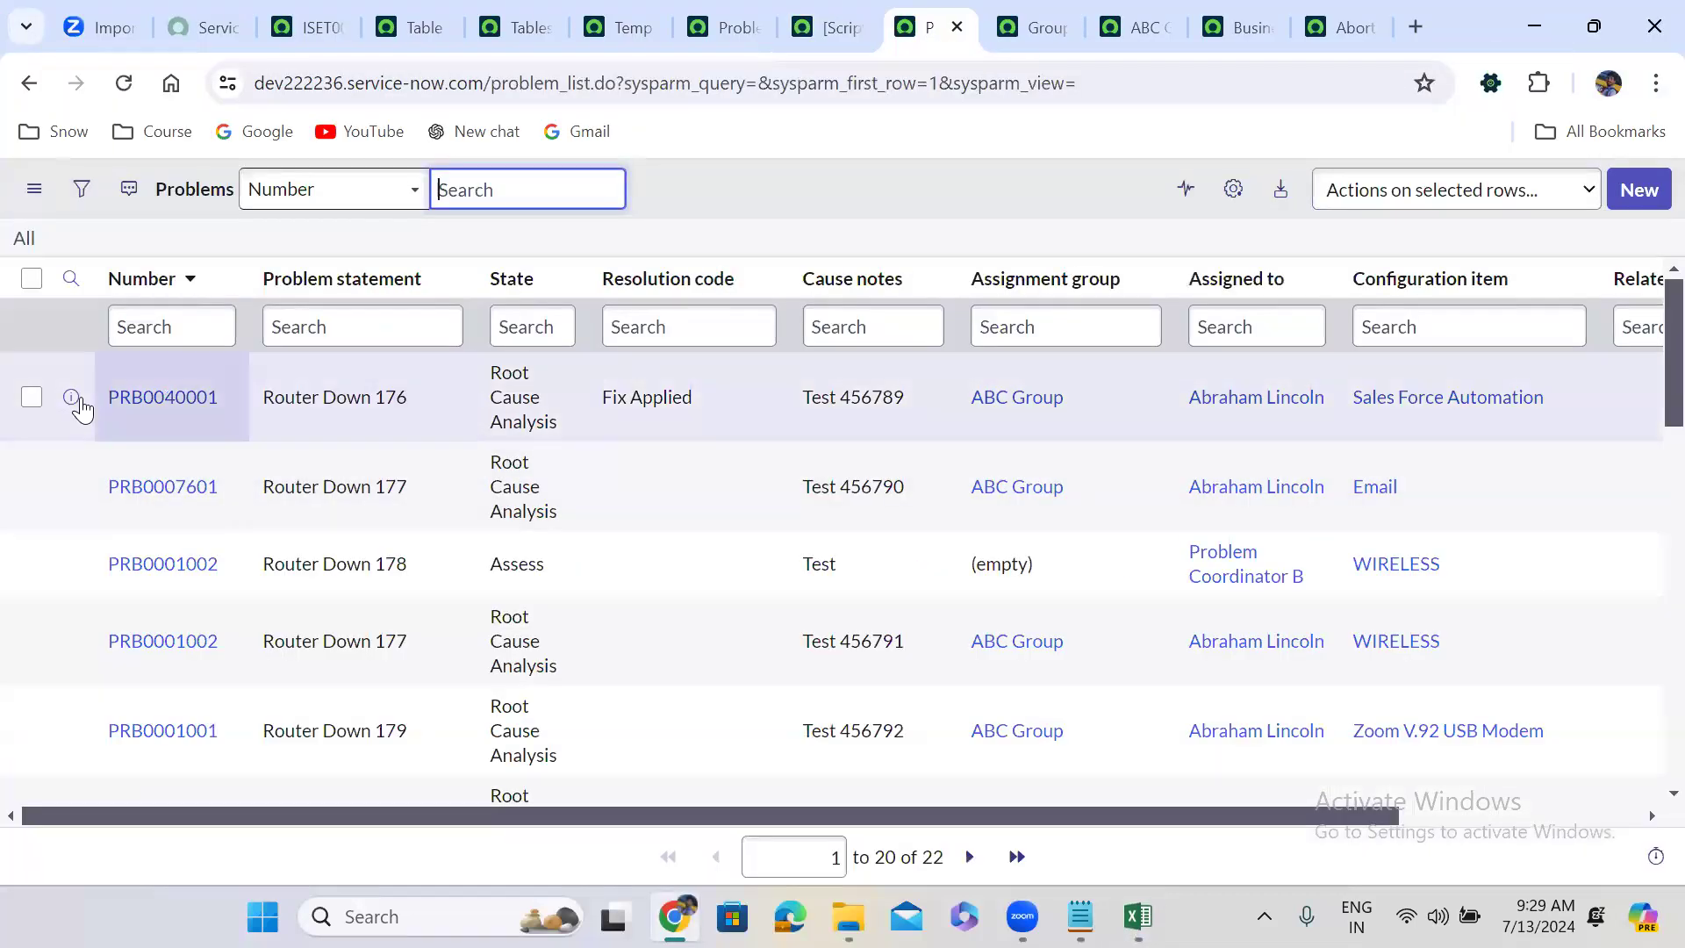
# Open Router Down 176 (PRB0040001) in a new tab to confirm its Root Cause Analysis state.
pyautogui.keyDown('ctrl'); pyautogui.click(71, 398); pyautogui.keyUp('ctrl')
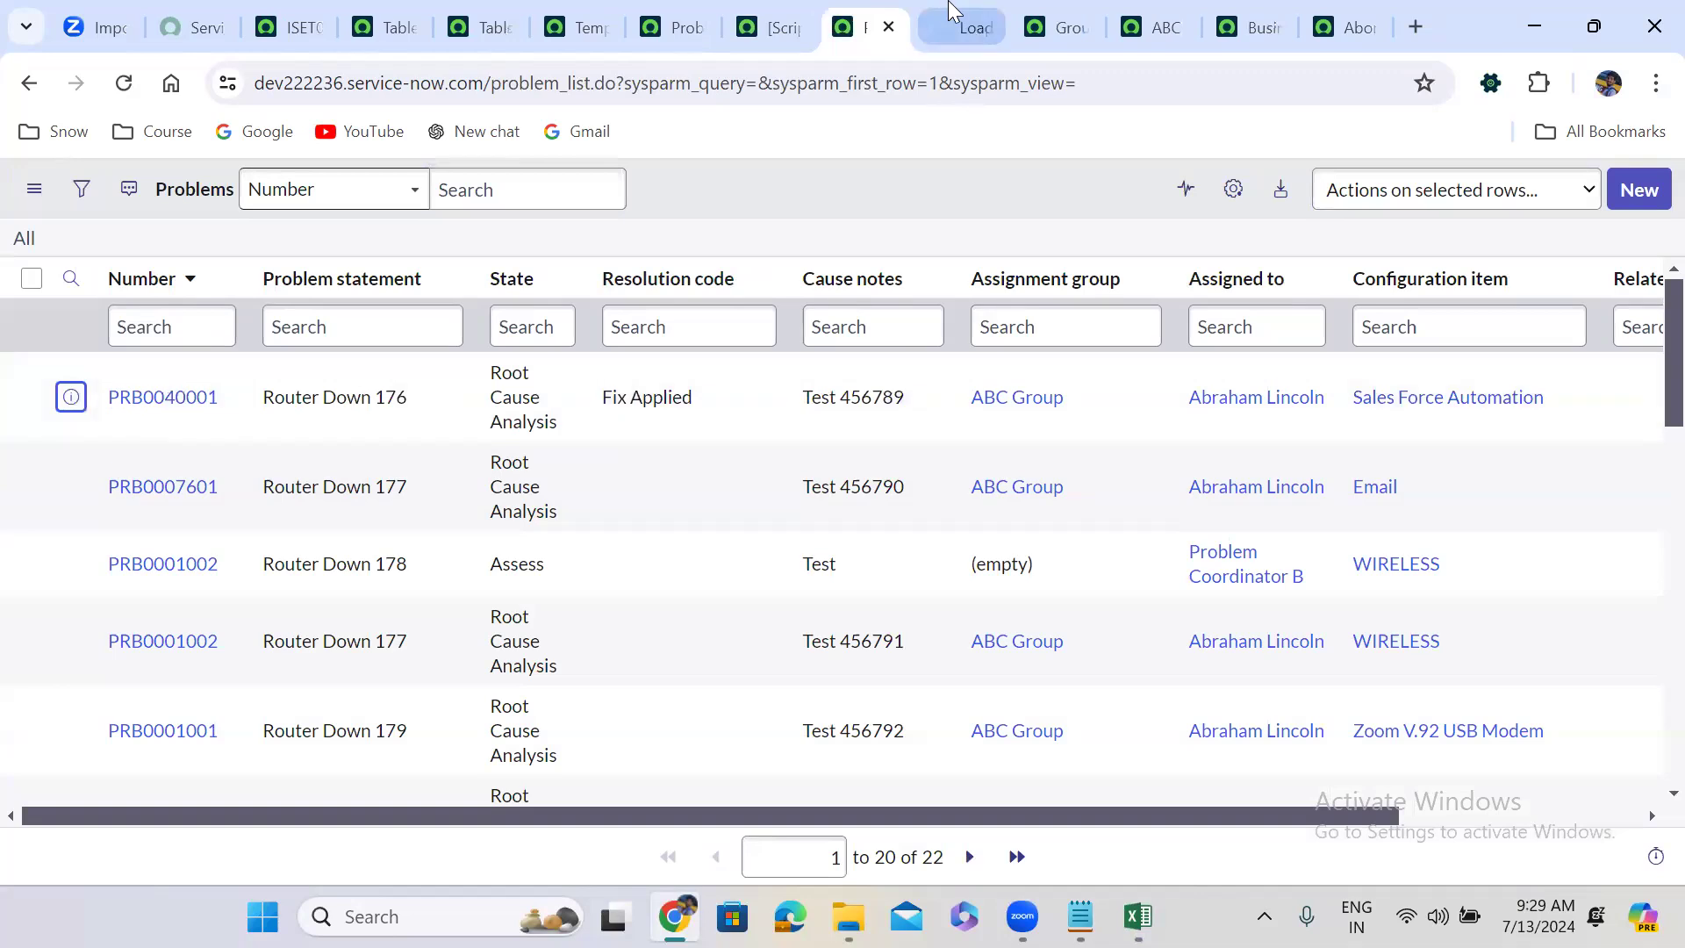
pyautogui.click(949, 13)
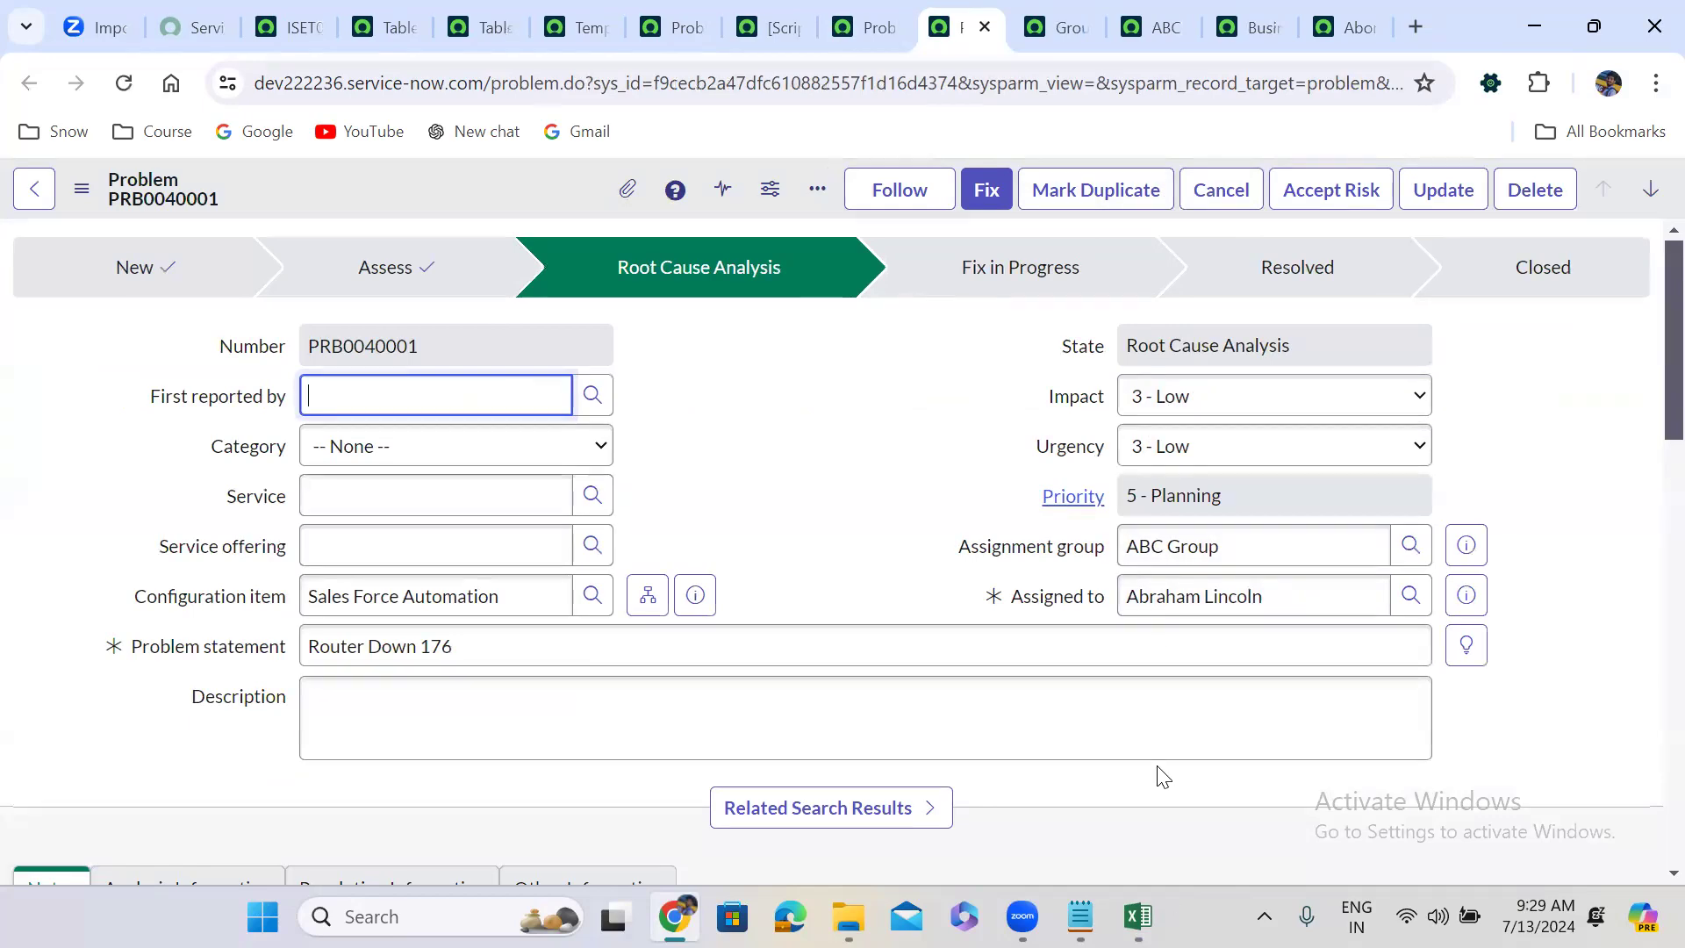
pyautogui.click(1138, 916)
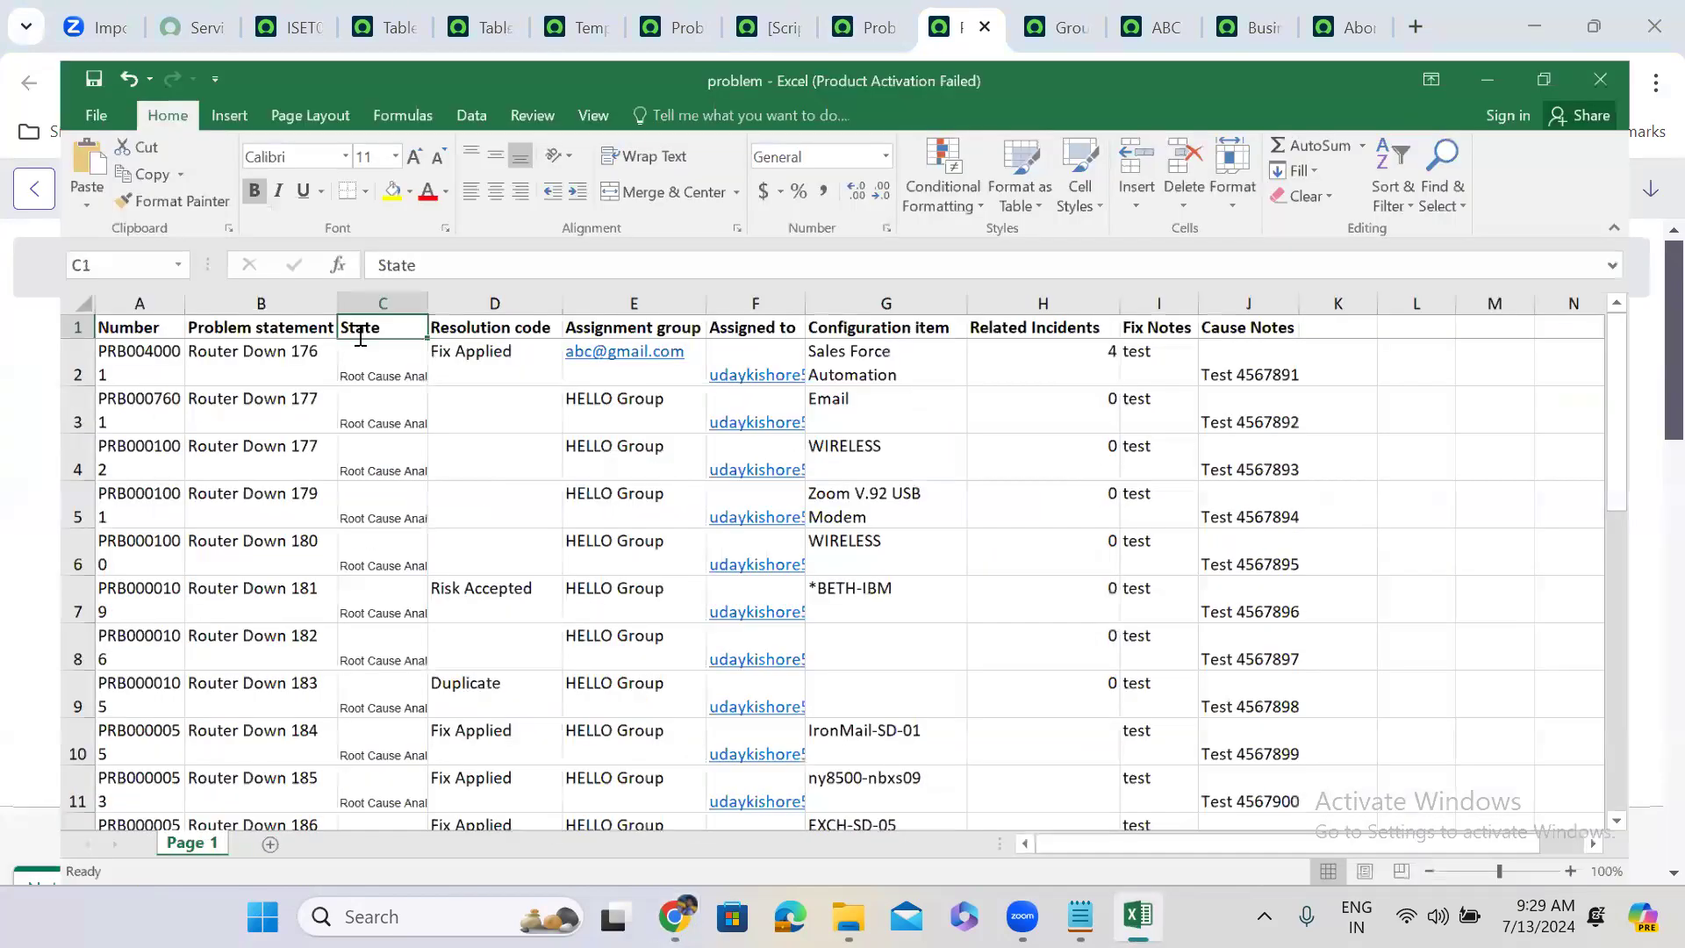
# Enter RCA in C2 and fill it down the State column through C26.
pyautogui.click(360, 339)
pyautogui.write('RCA')
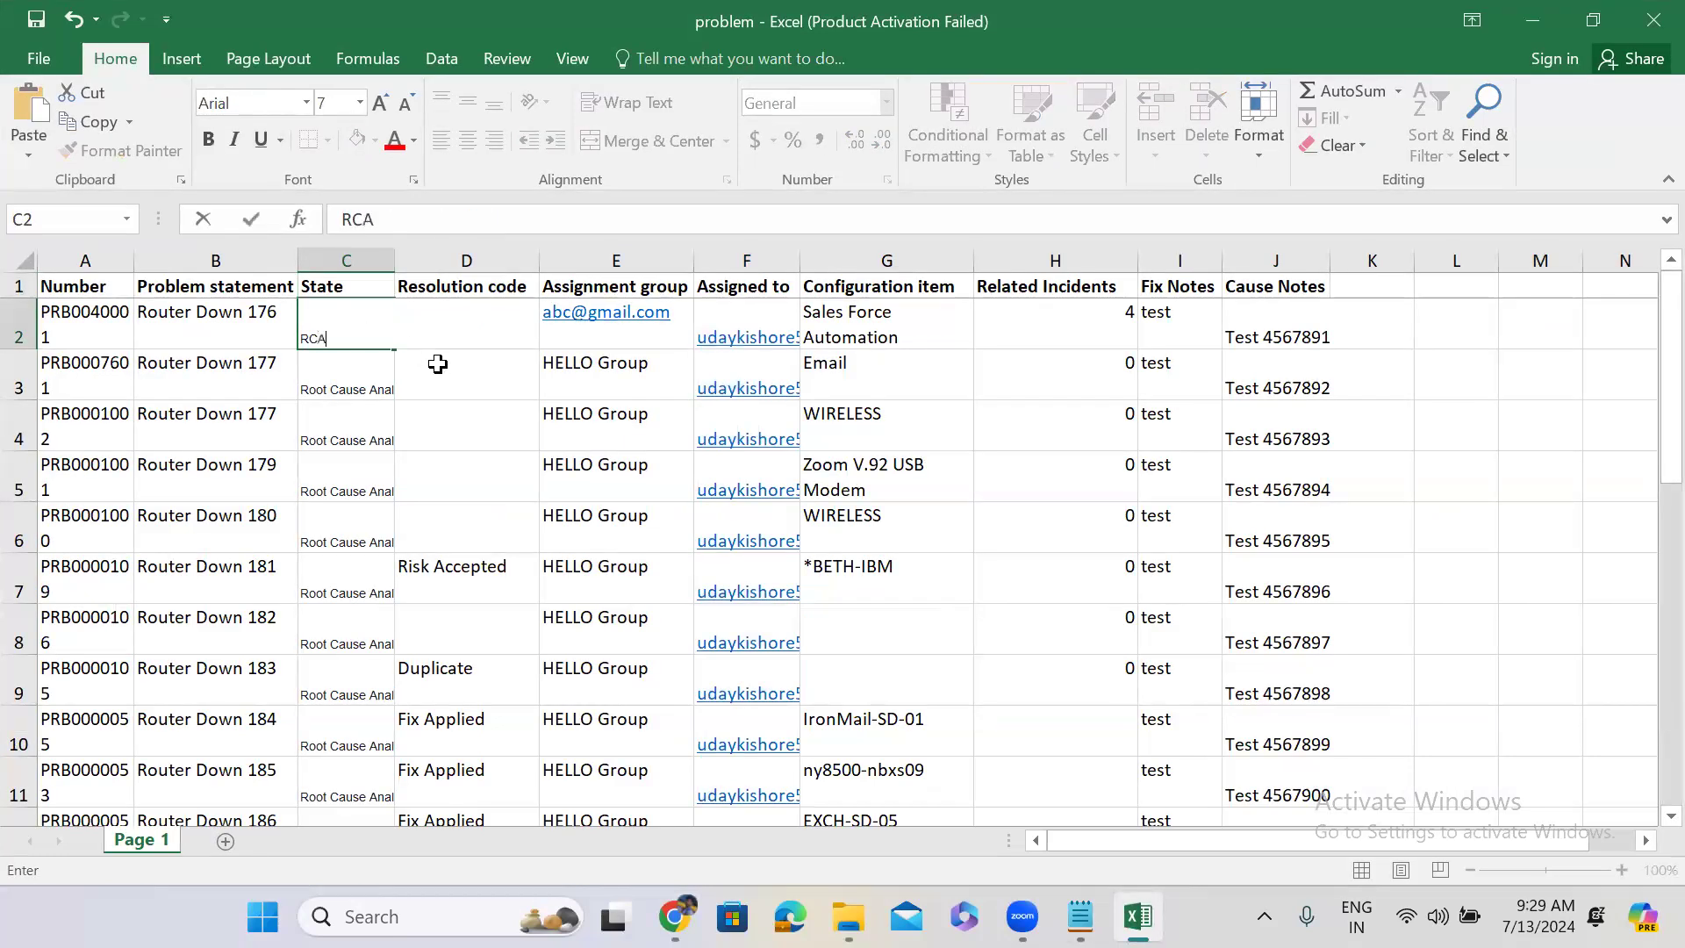
pyautogui.click(372, 361)
pyautogui.click(373, 339)
pyautogui.moveTo(382, 342); pyautogui.dragTo(361, 387)
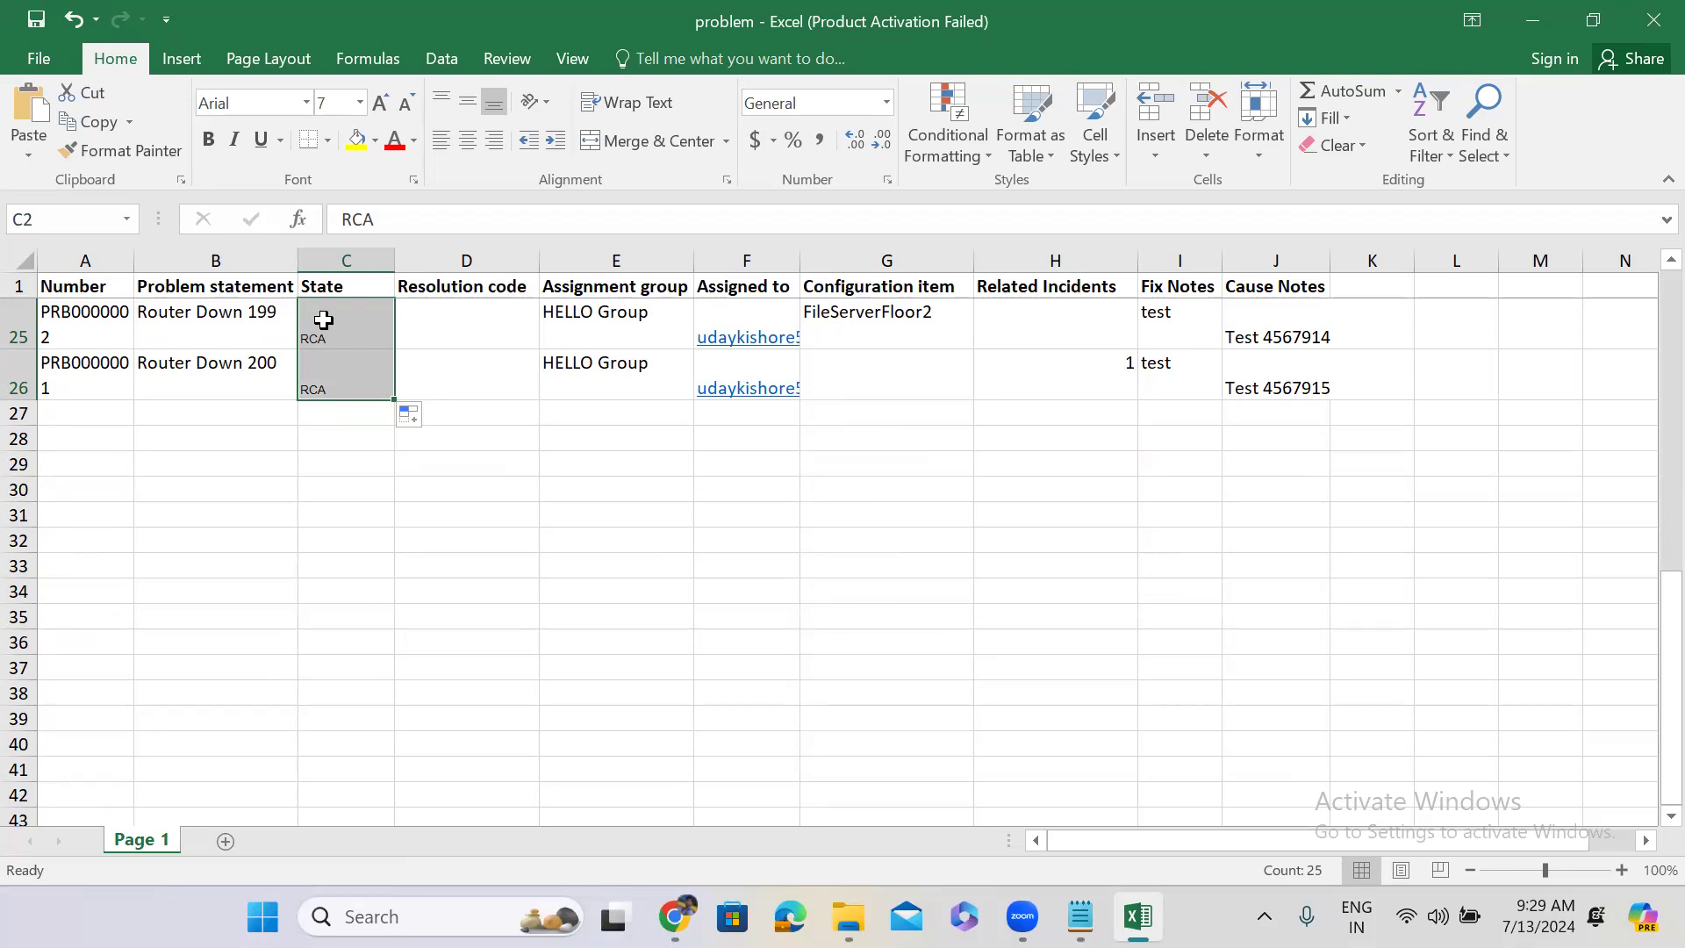
pyautogui.click(323, 320)
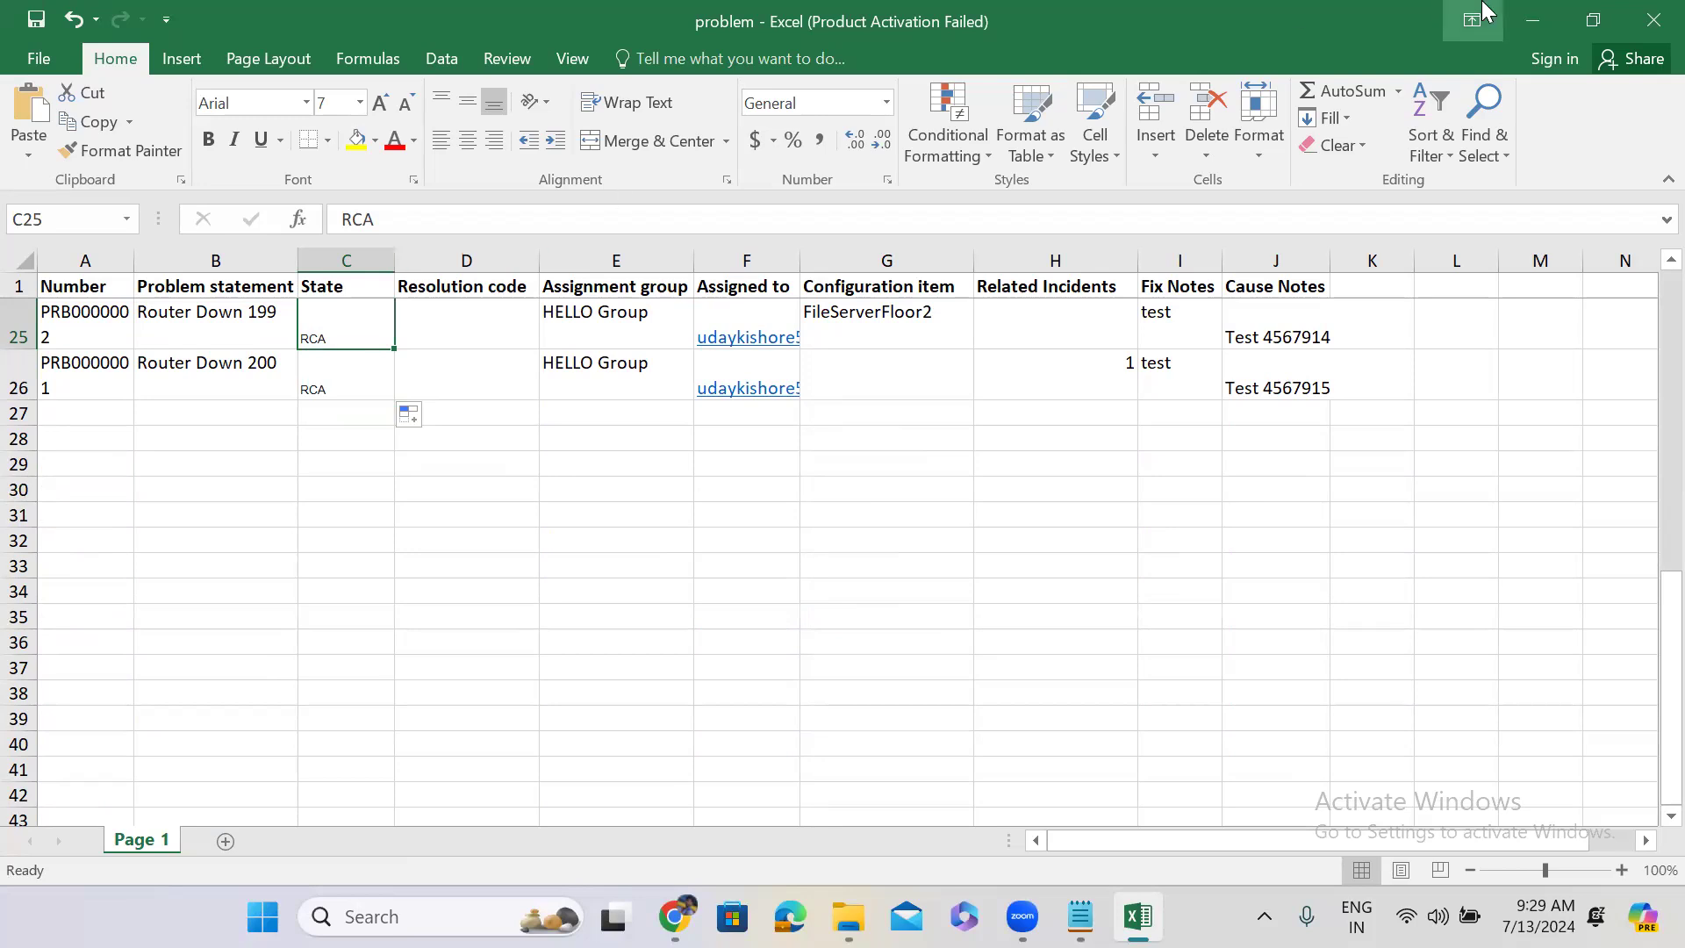
pyautogui.click(1534, 21)
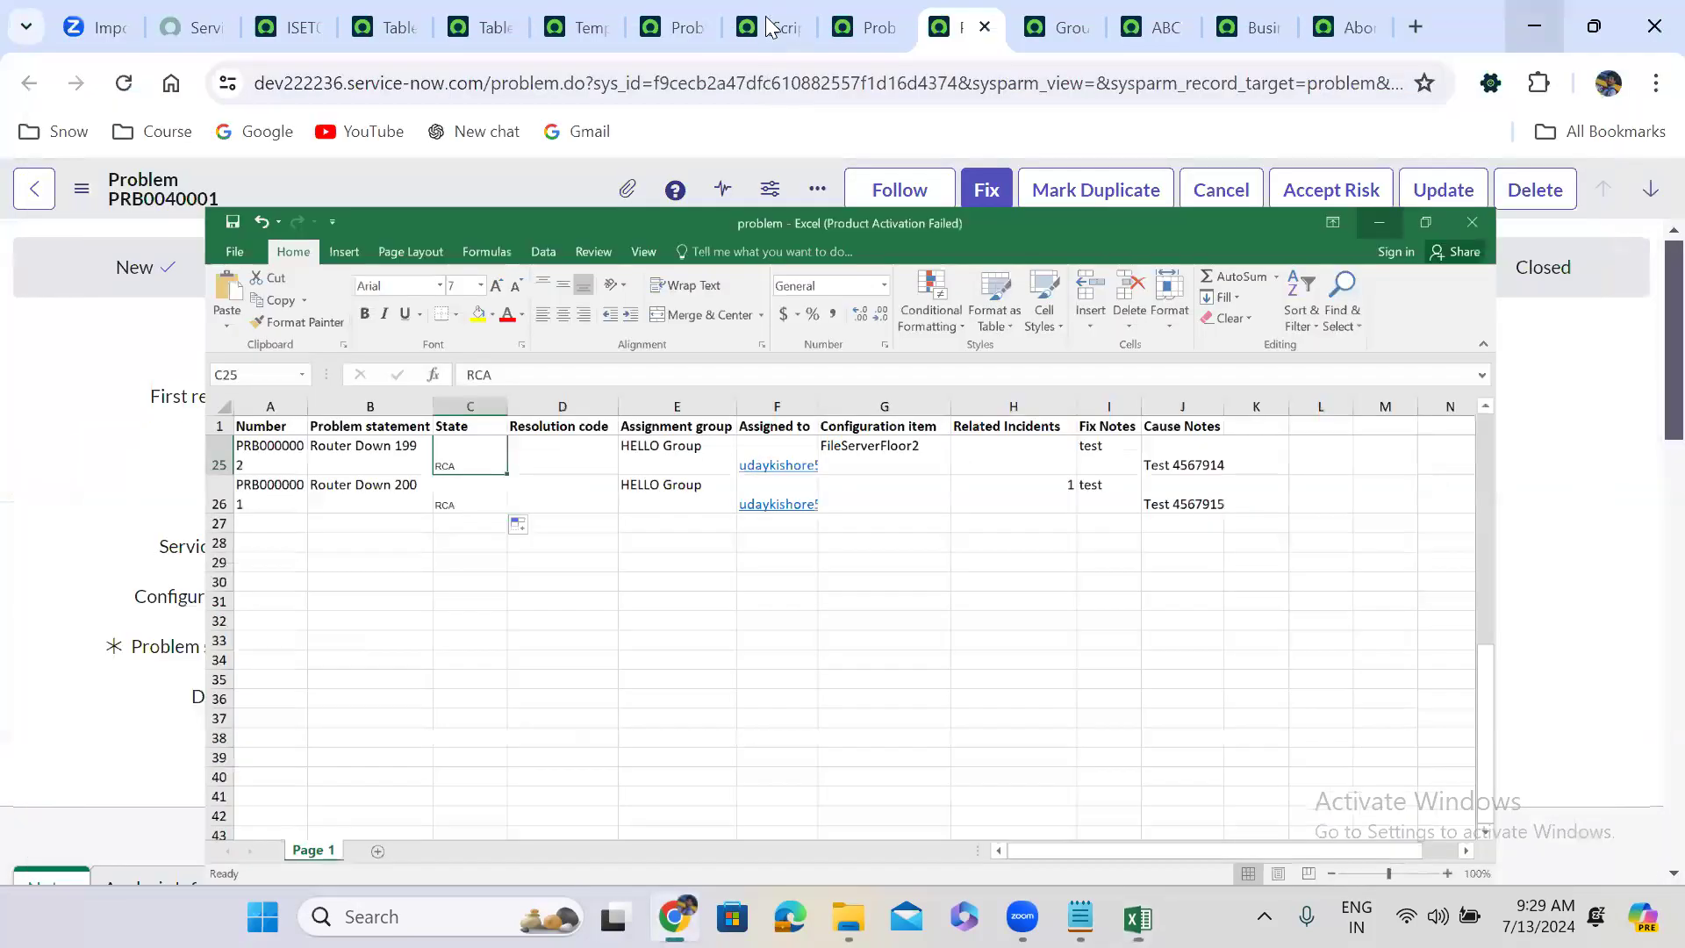
# Clear the existing field map script body and start an empty if block.
pyautogui.click(768, 26)
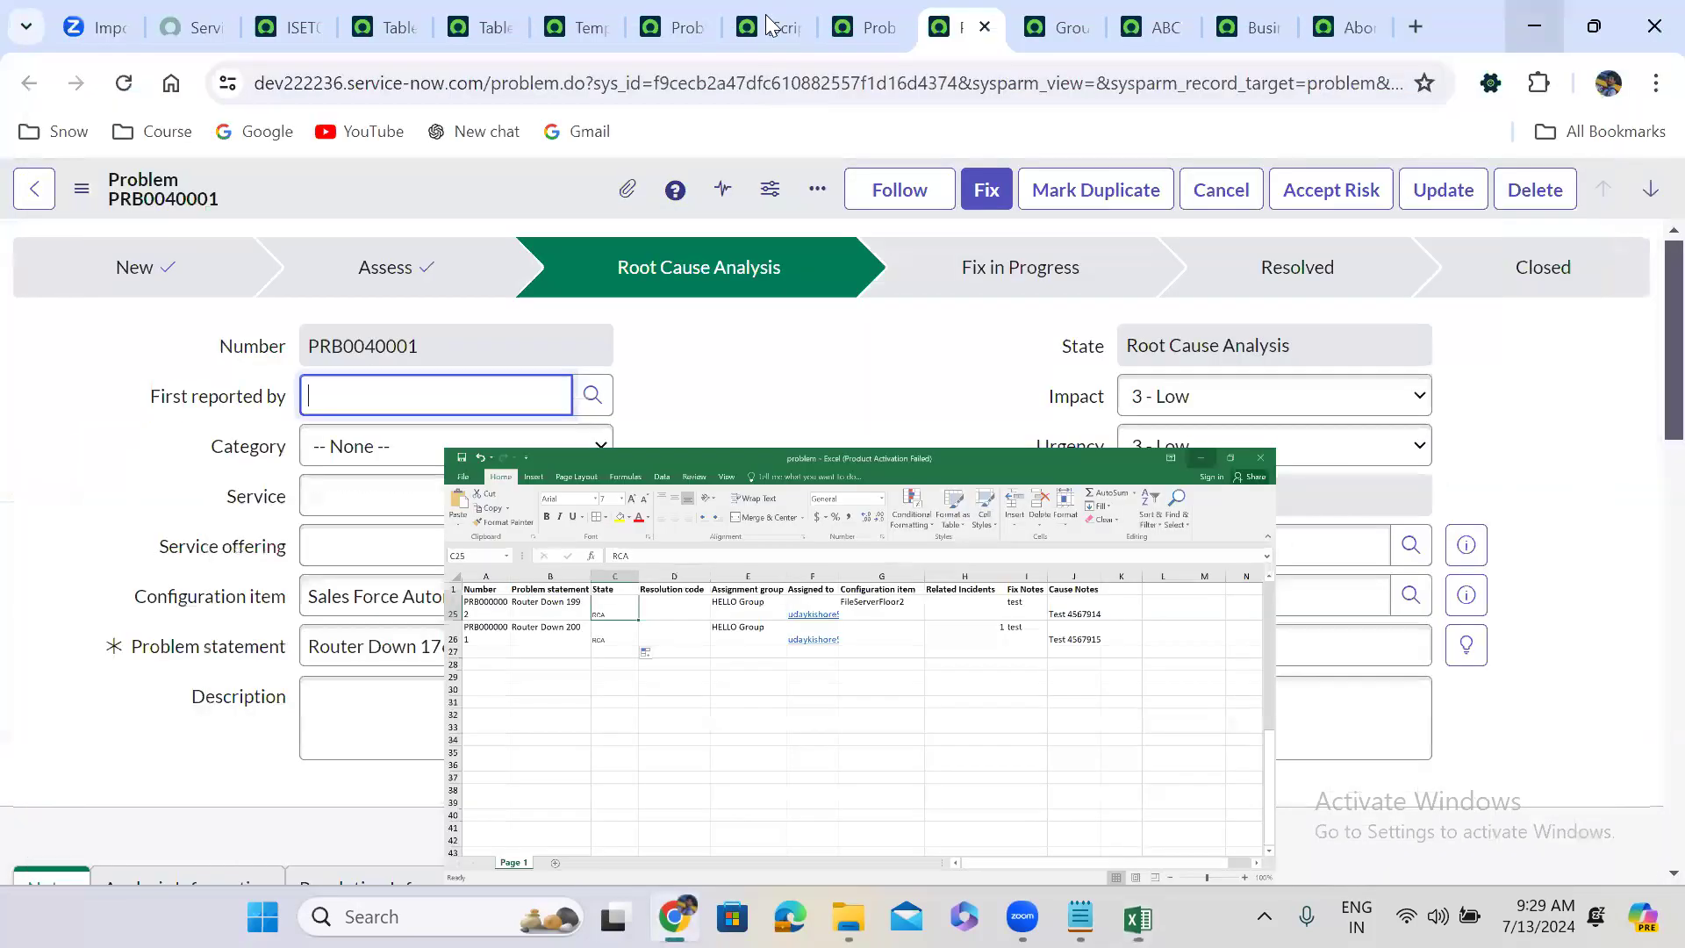
pyautogui.moveTo(445, 376); pyautogui.dragTo(622, 550)
pyautogui.press('BackSpace')
pyautogui.write('if')
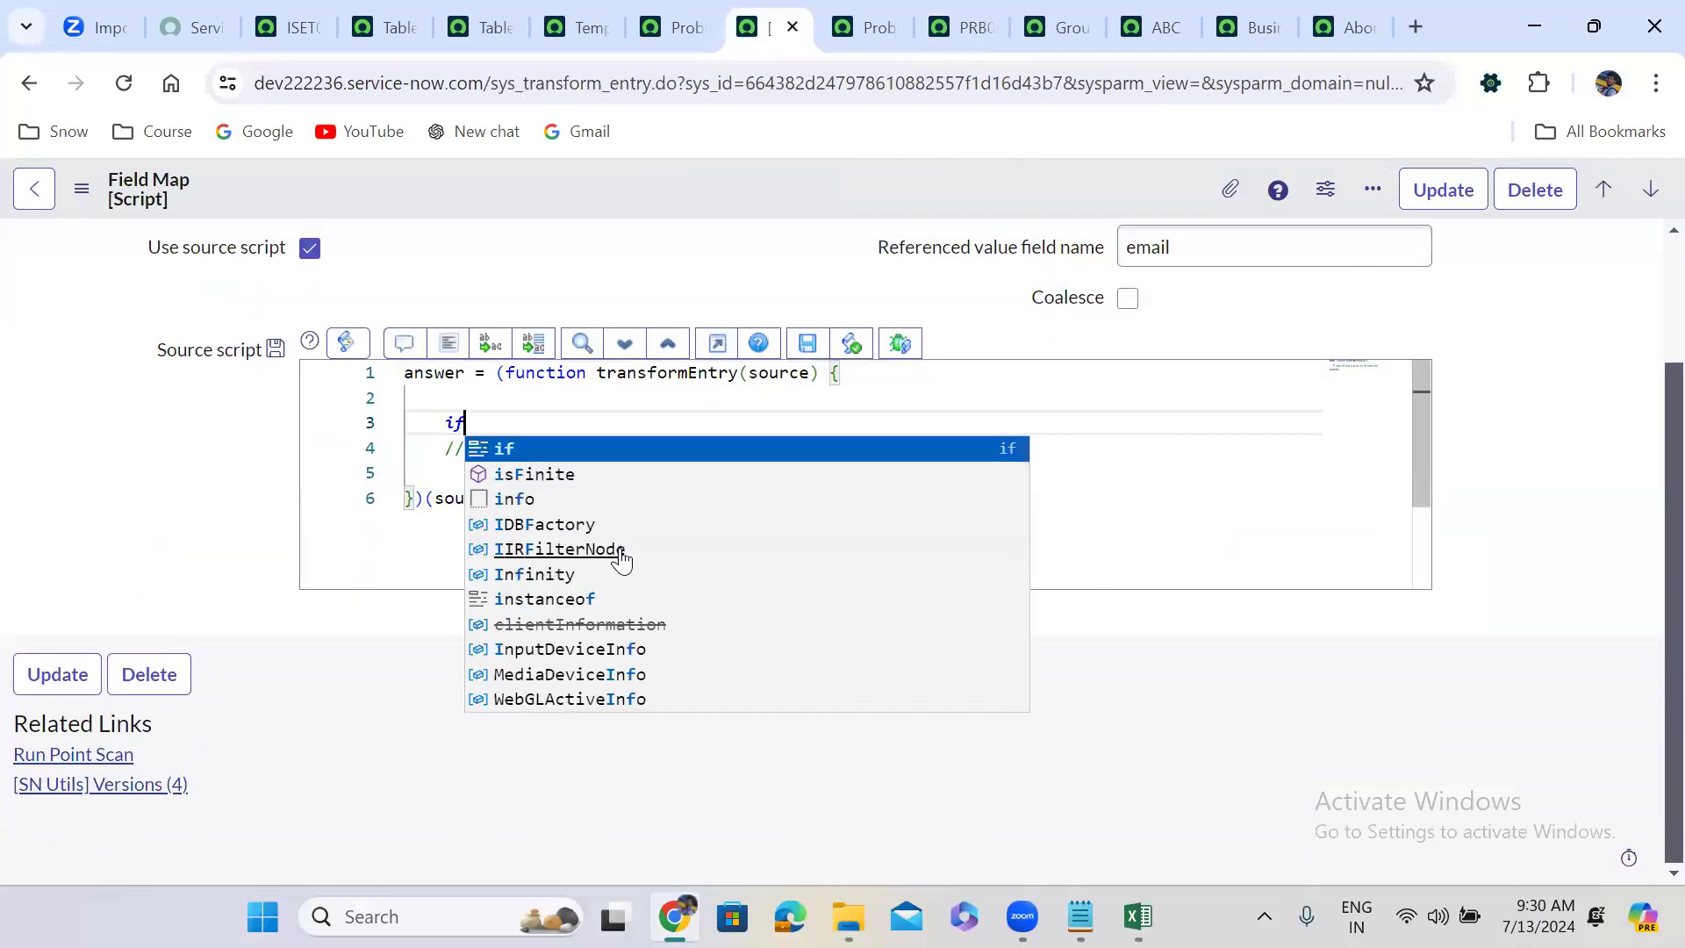
pyautogui.write('(){')
pyautogui.press('Return')
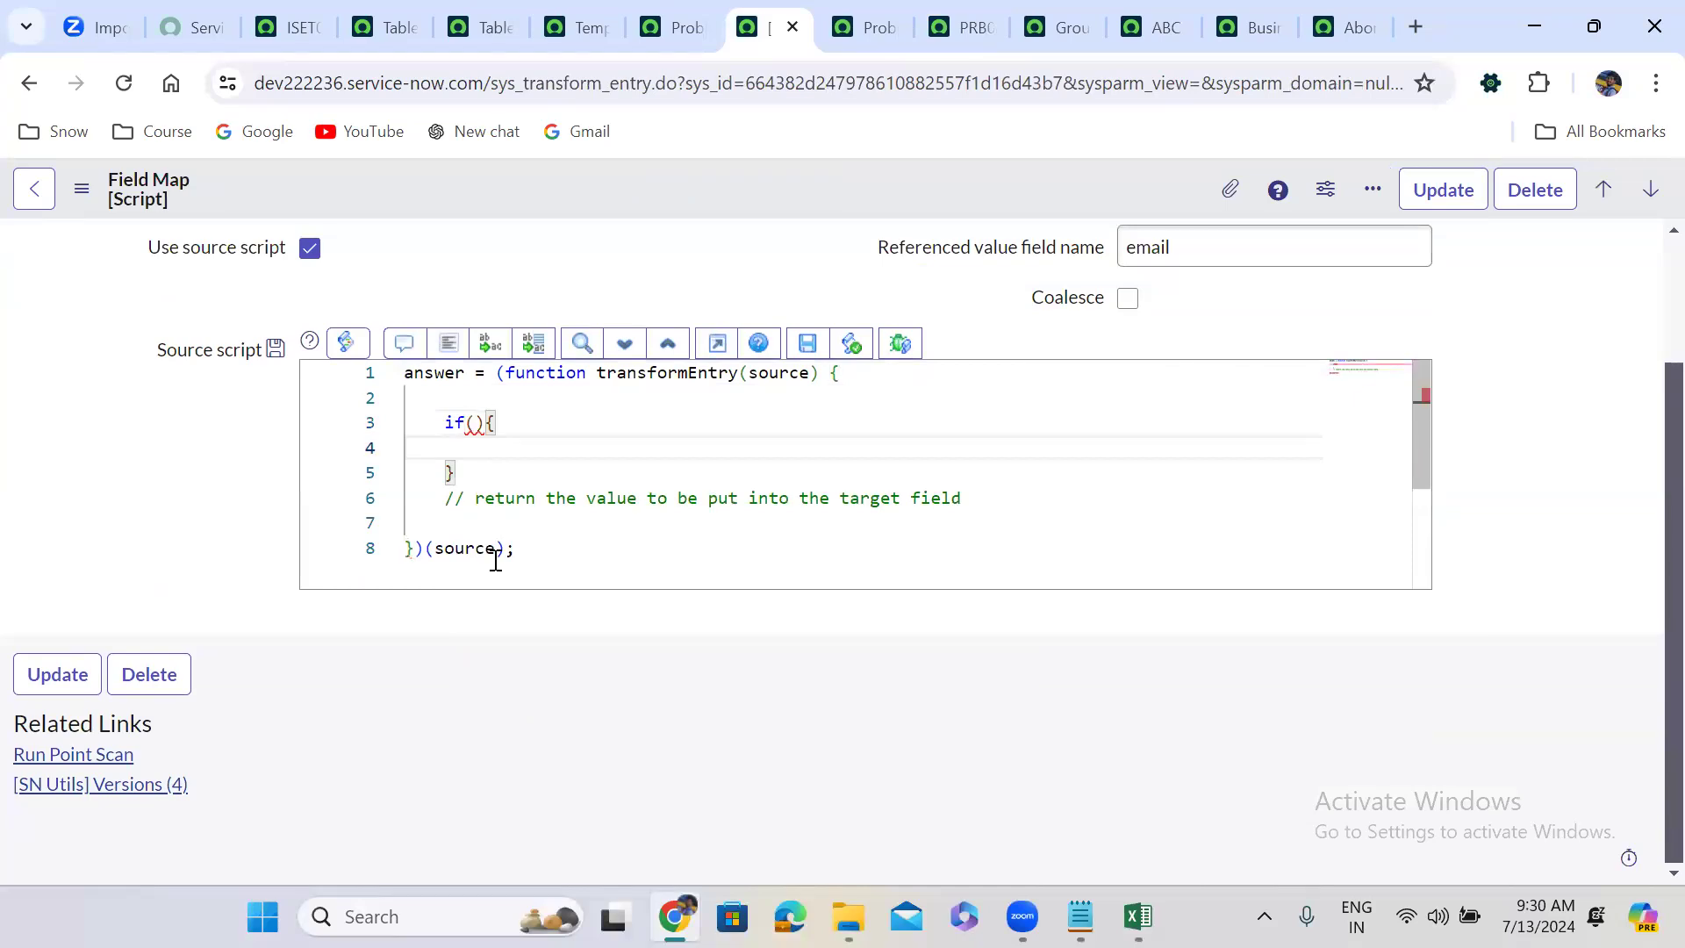
# Add the condition source.u_state == 'RCA' returning 'Root Cause Analysis', then format the code.
pyautogui.click(475, 423)
pyautogui.write('source')
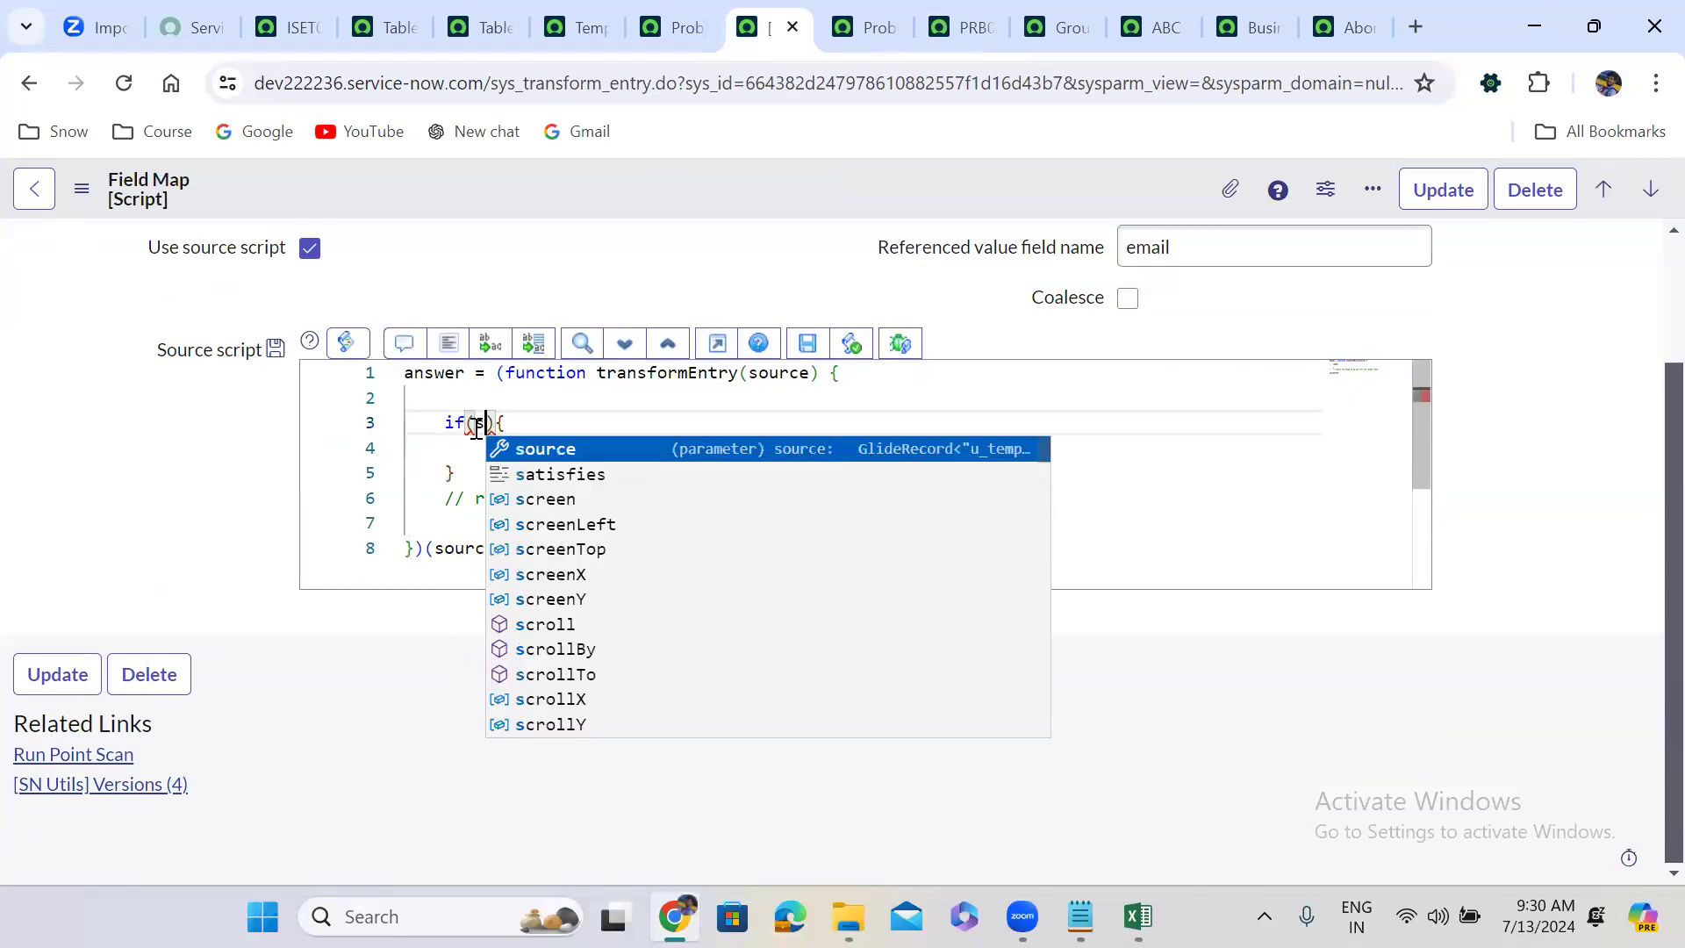
pyautogui.write('.u_s')
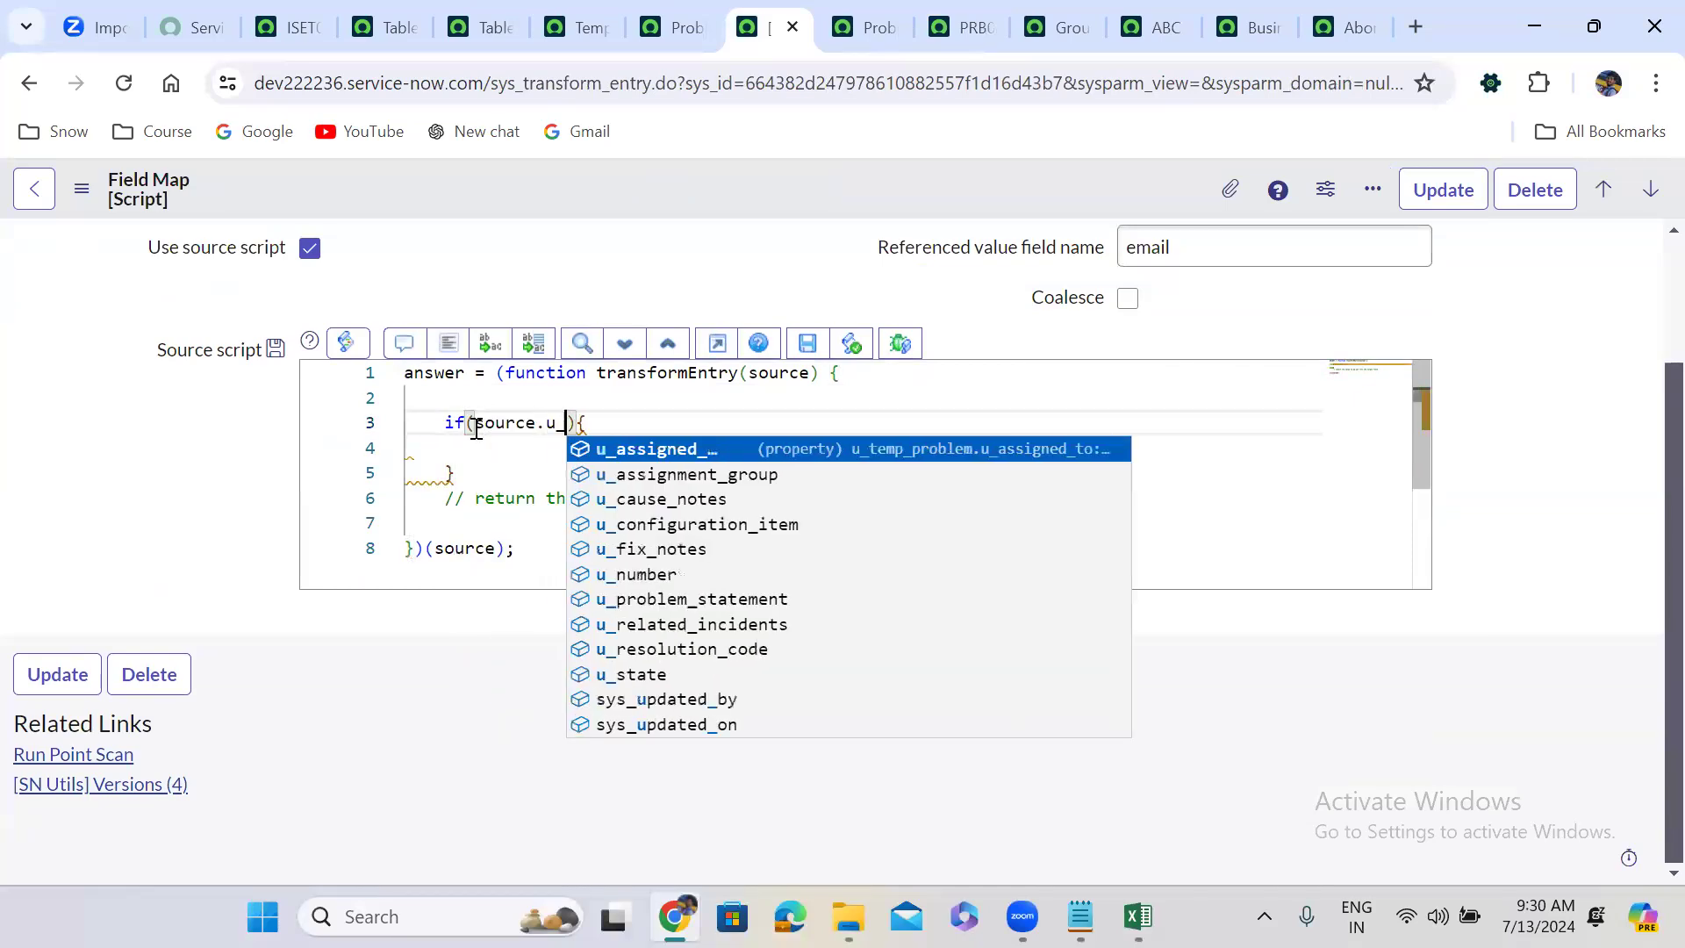
pyautogui.press('Return')
pyautogui.write('== ')
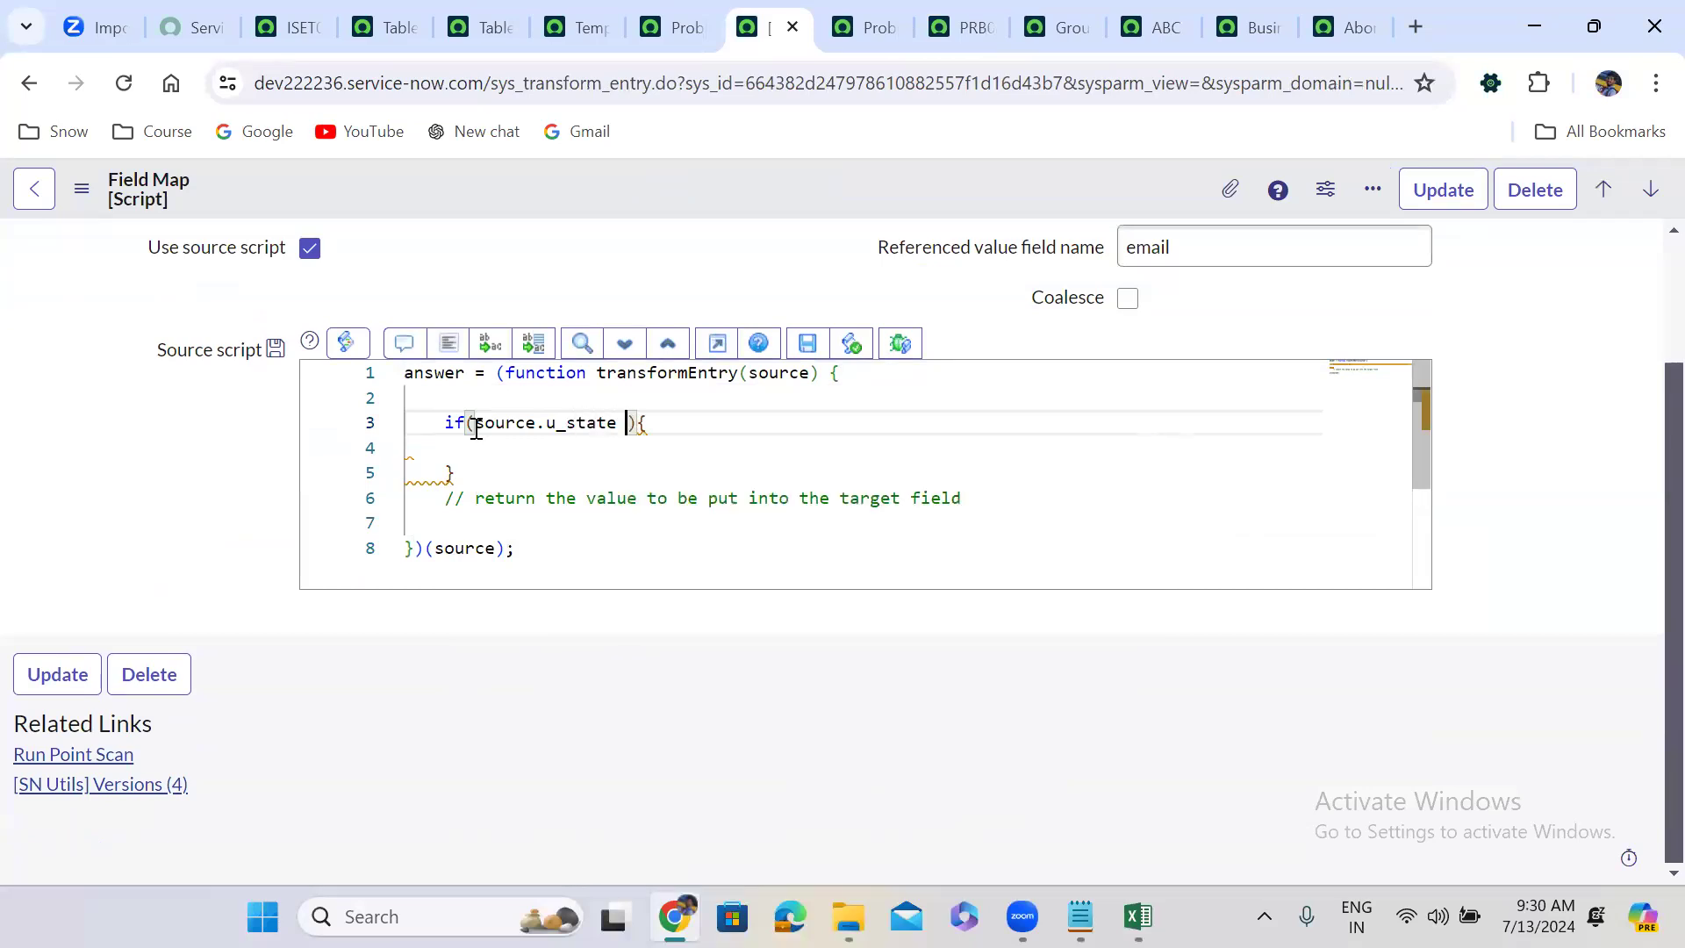
pyautogui.write("'RCS")
pyautogui.press('BackSpace')
pyautogui.write('A')
pyautogui.press('Down')
pyautogui.write('re')
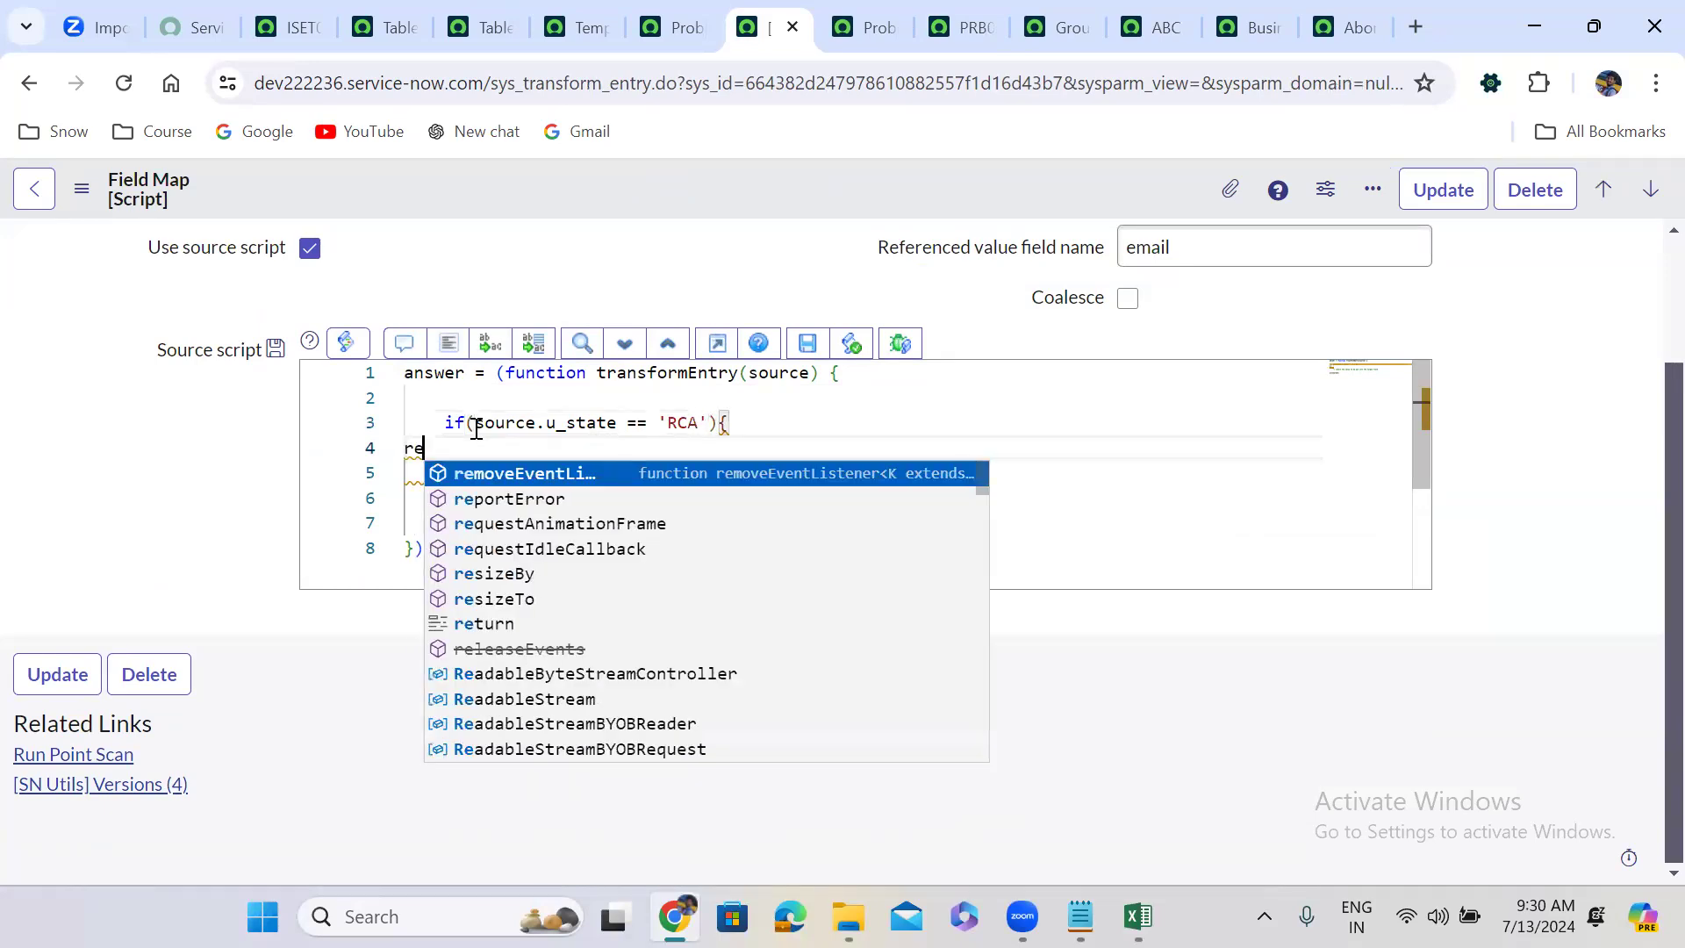
pyautogui.write("turn 'Ro")
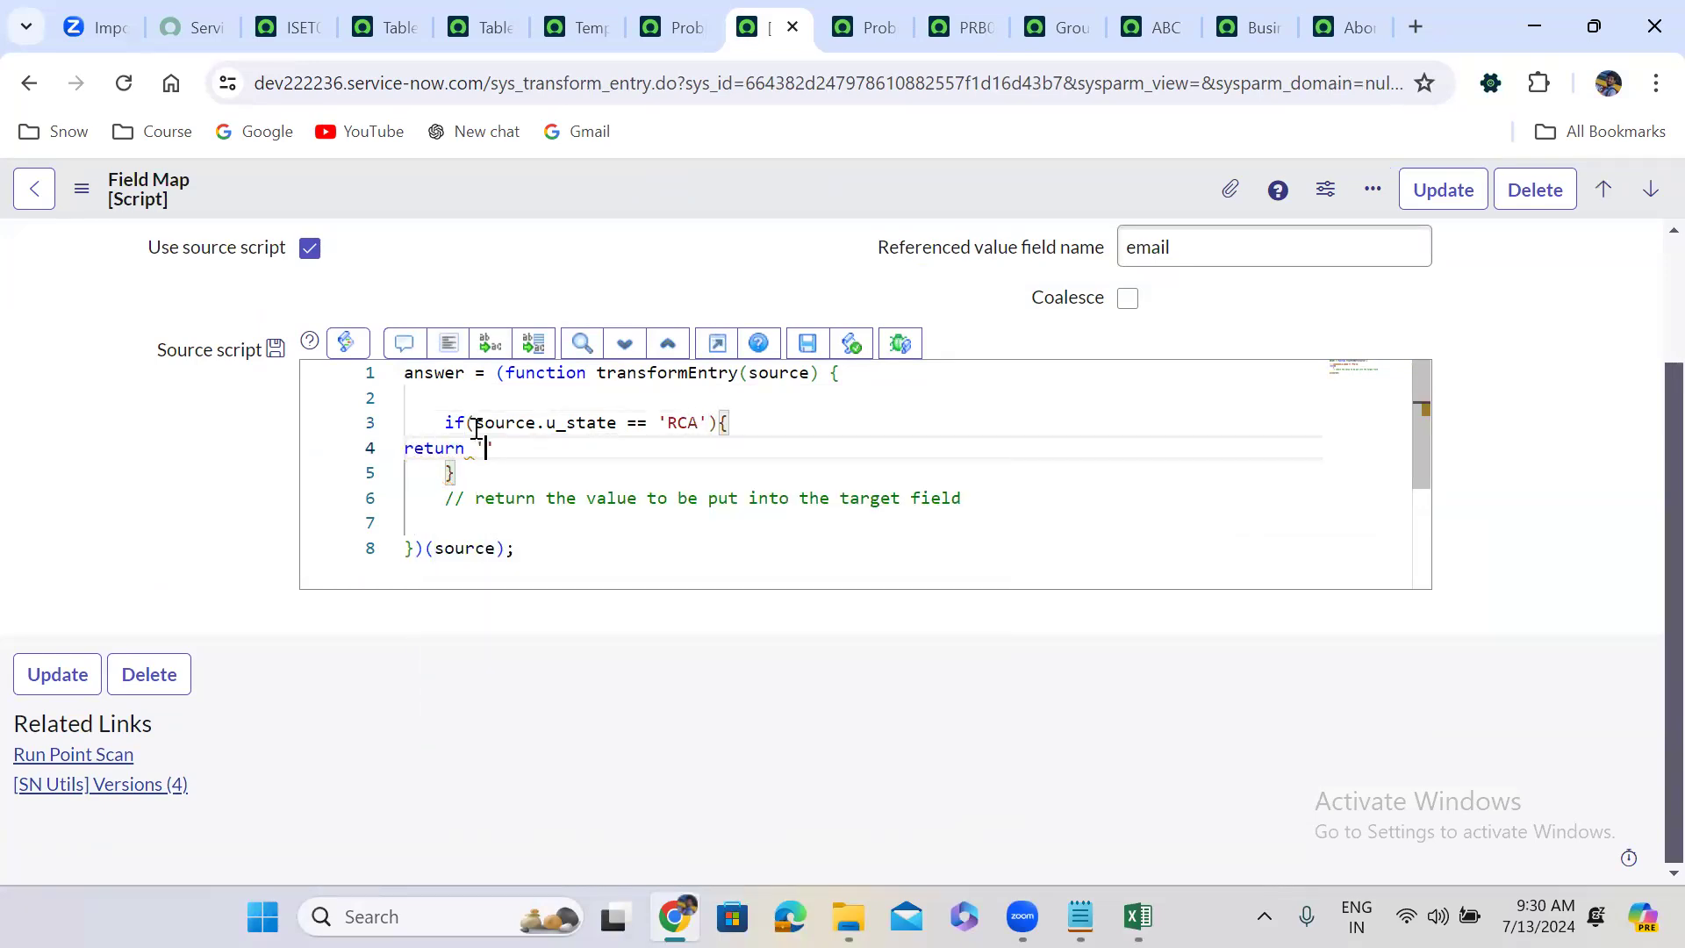
pyautogui.write('ot Cause ')
pyautogui.write('Analys')
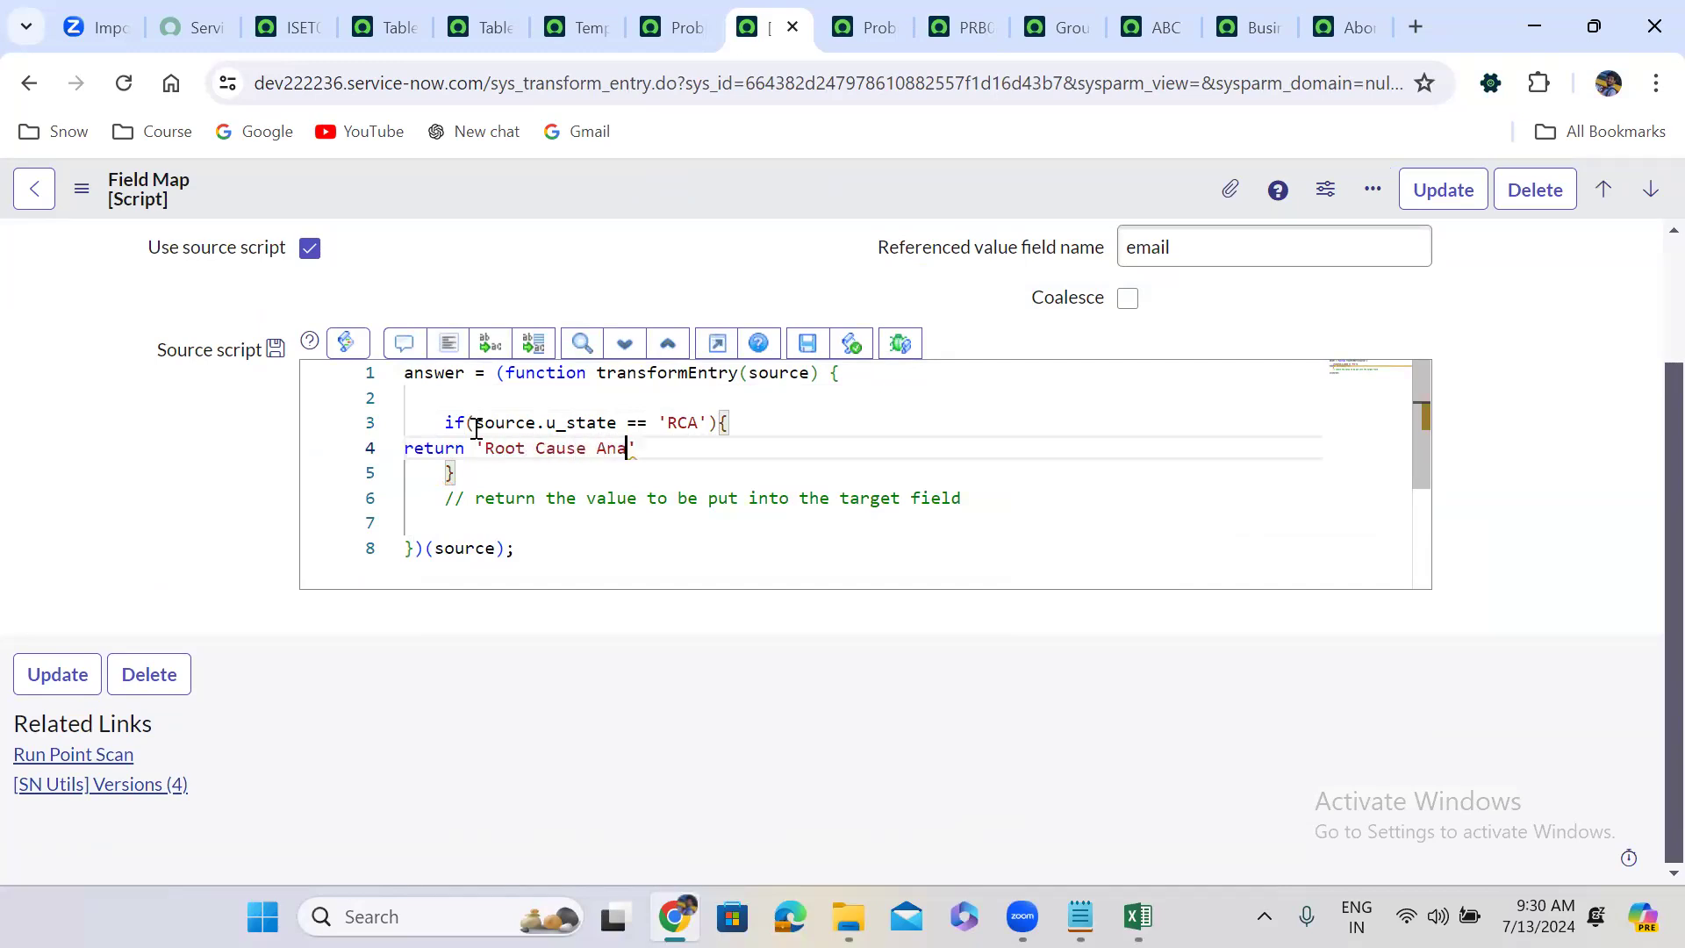
pyautogui.write("is';")
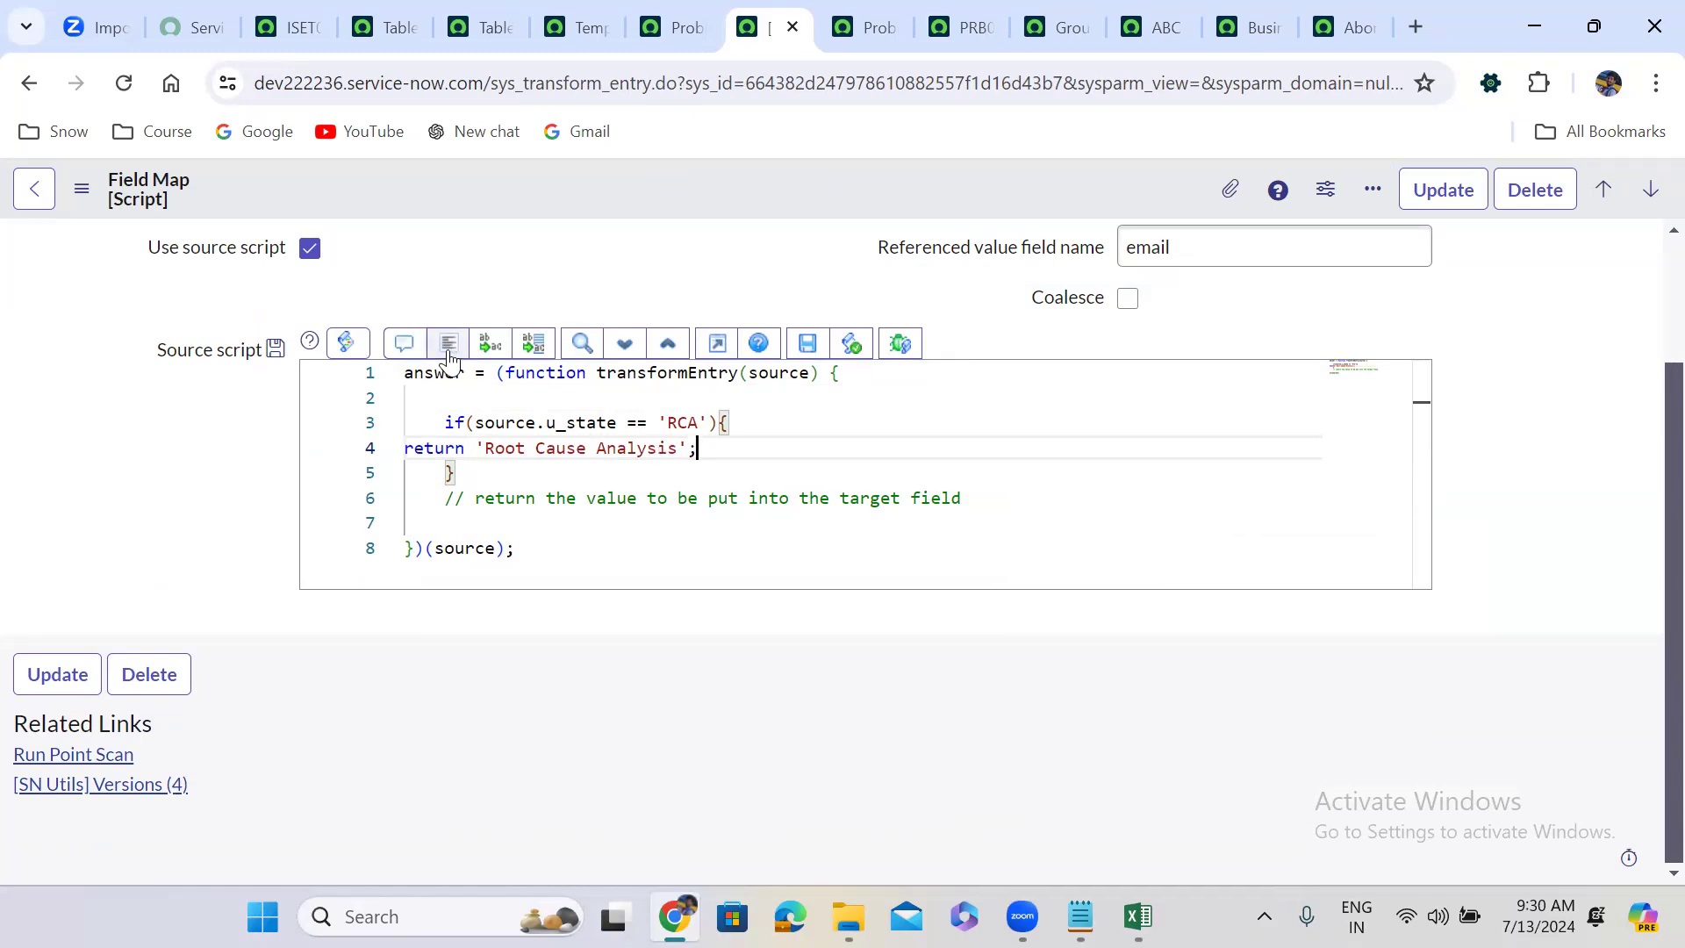
pyautogui.click(466, 353)
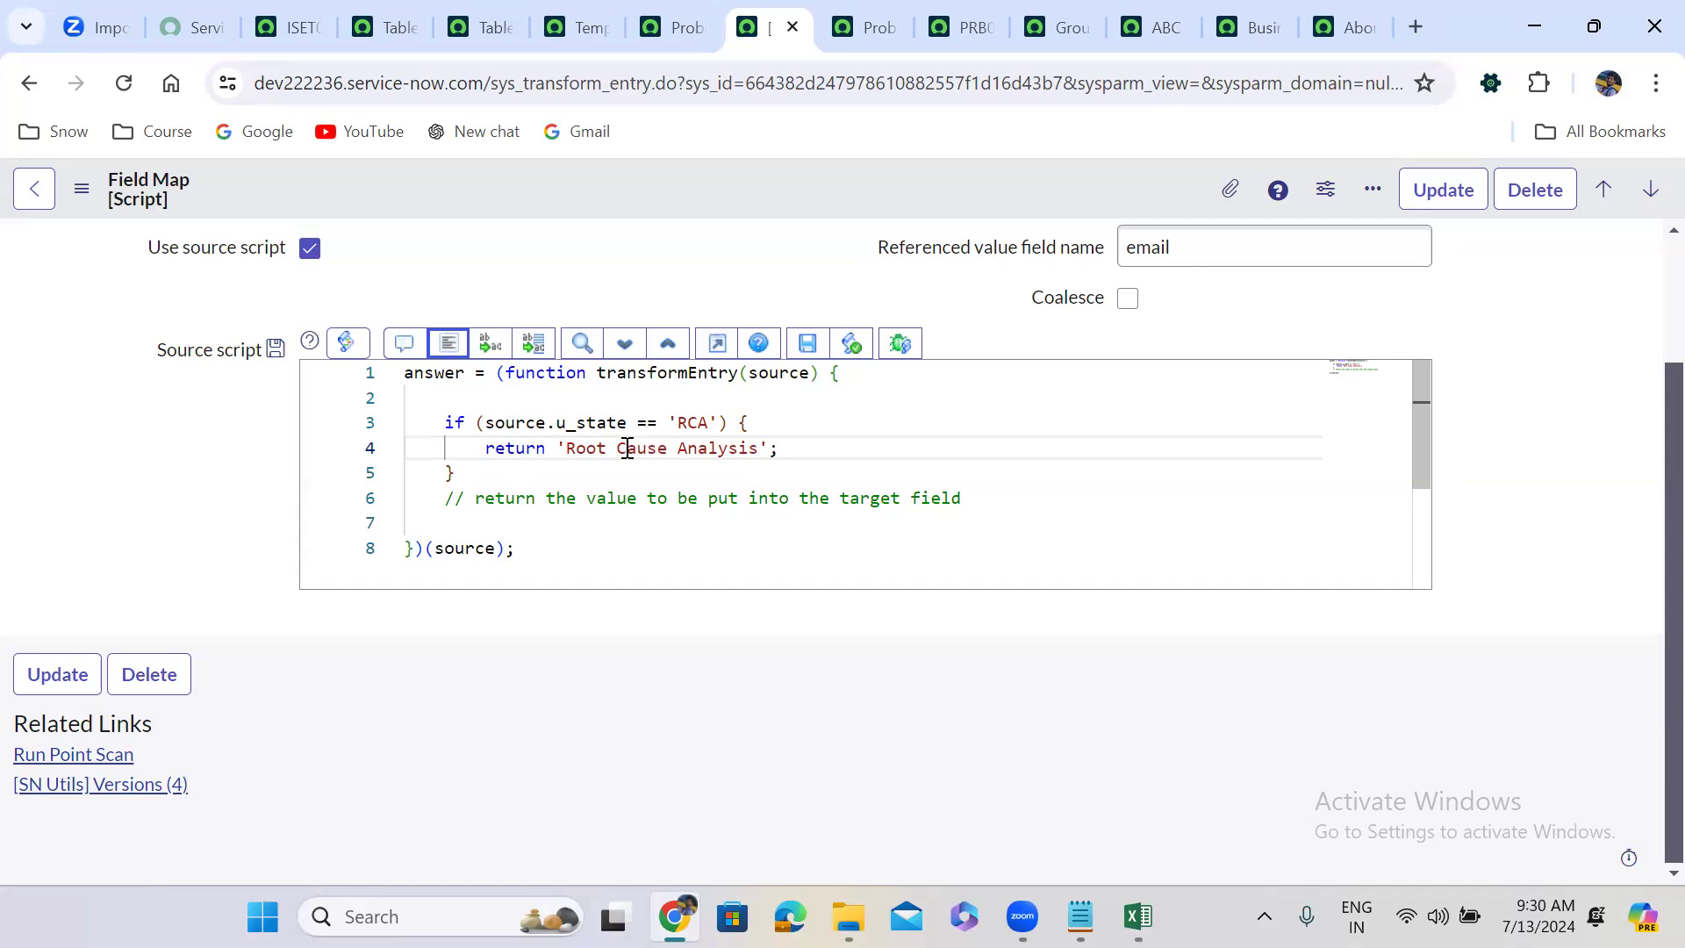
pyautogui.scroll(1, 252, 503)
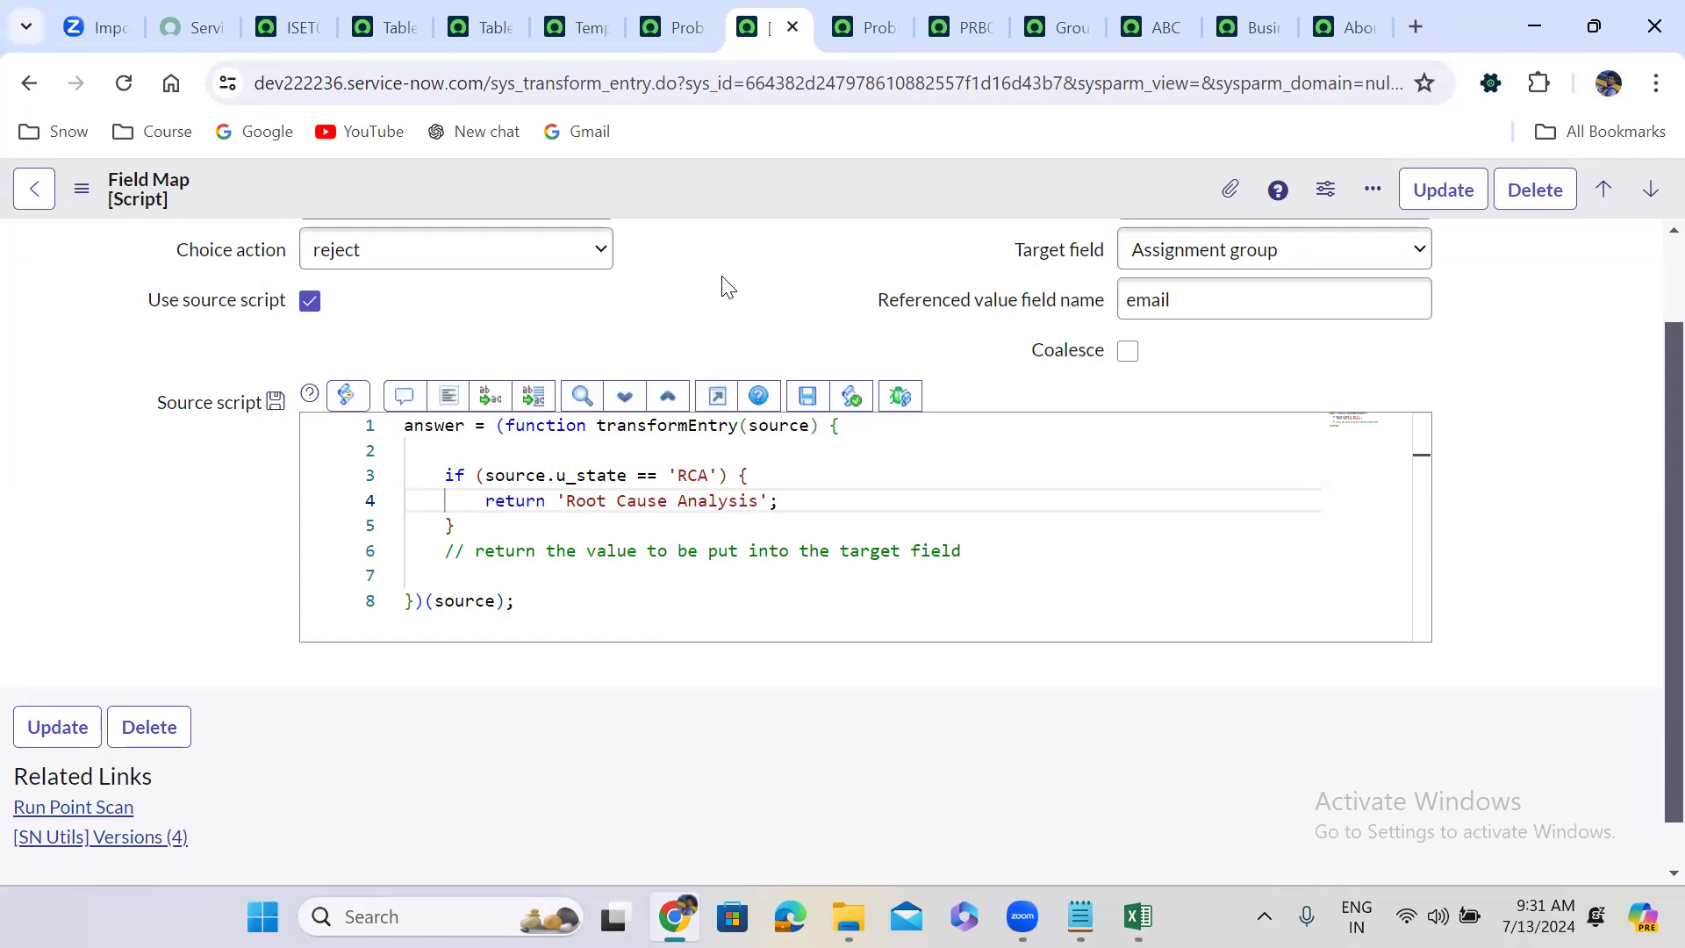
# Delete the RCA if block from the Assignment group script and bring up u_state's link options.
pyautogui.click(445, 475)
pyautogui.moveTo(445, 475); pyautogui.dragTo(469, 521)
pyautogui.hotkey('ctrl', 'c')
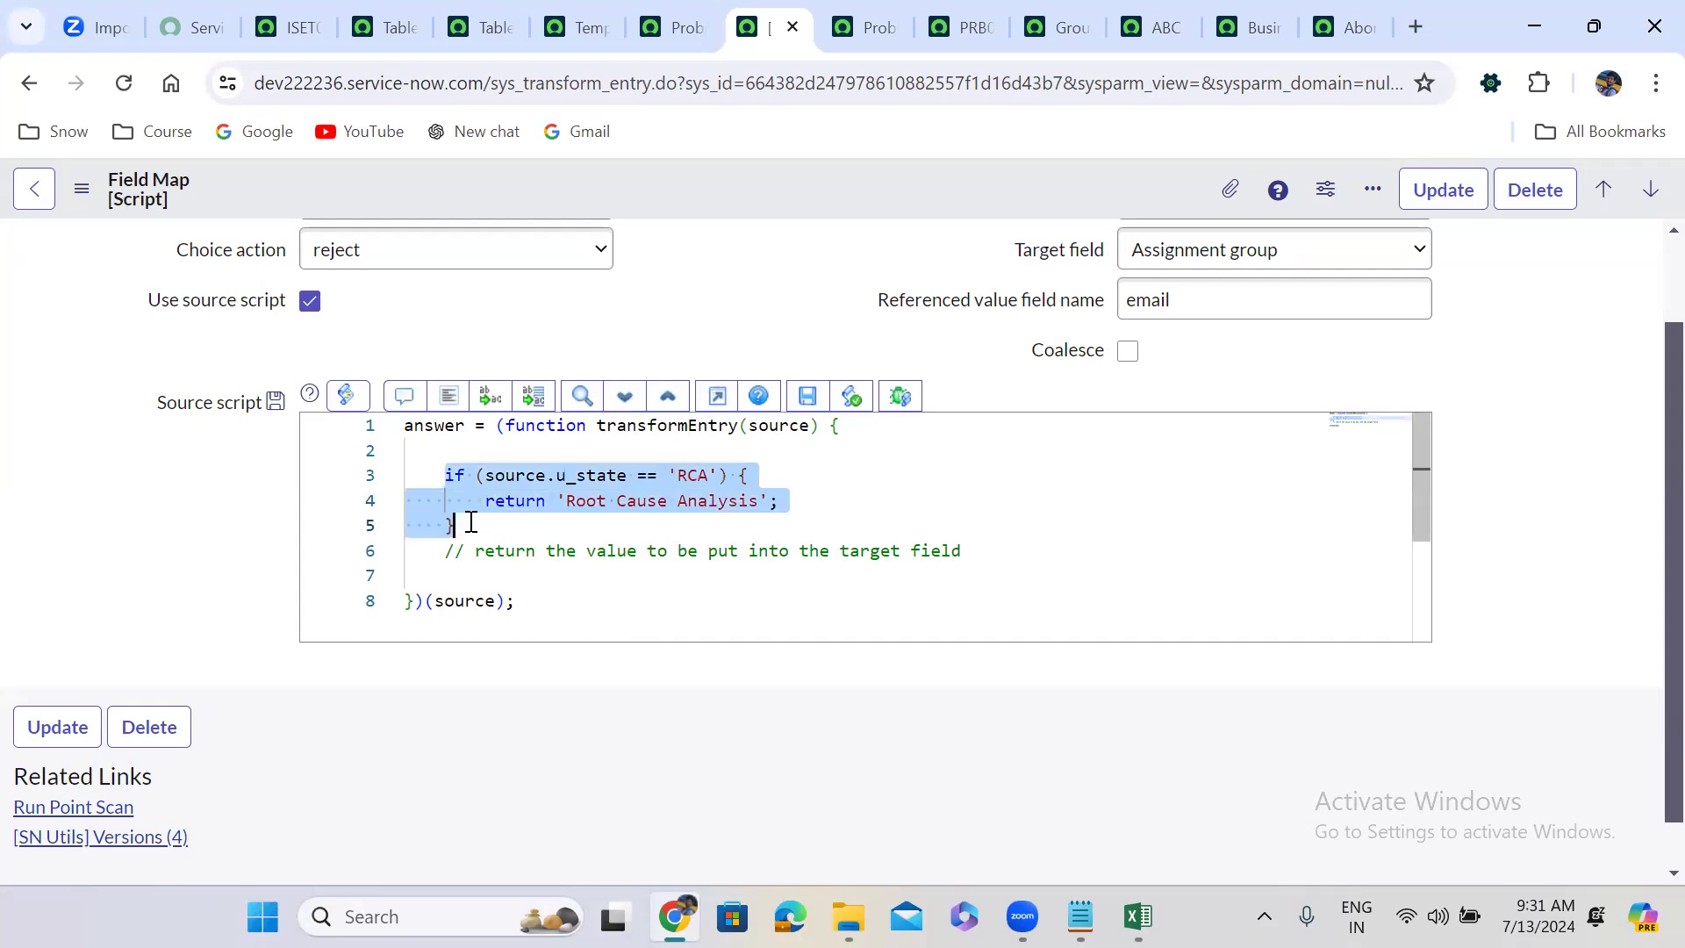
pyautogui.press('BackSpace')
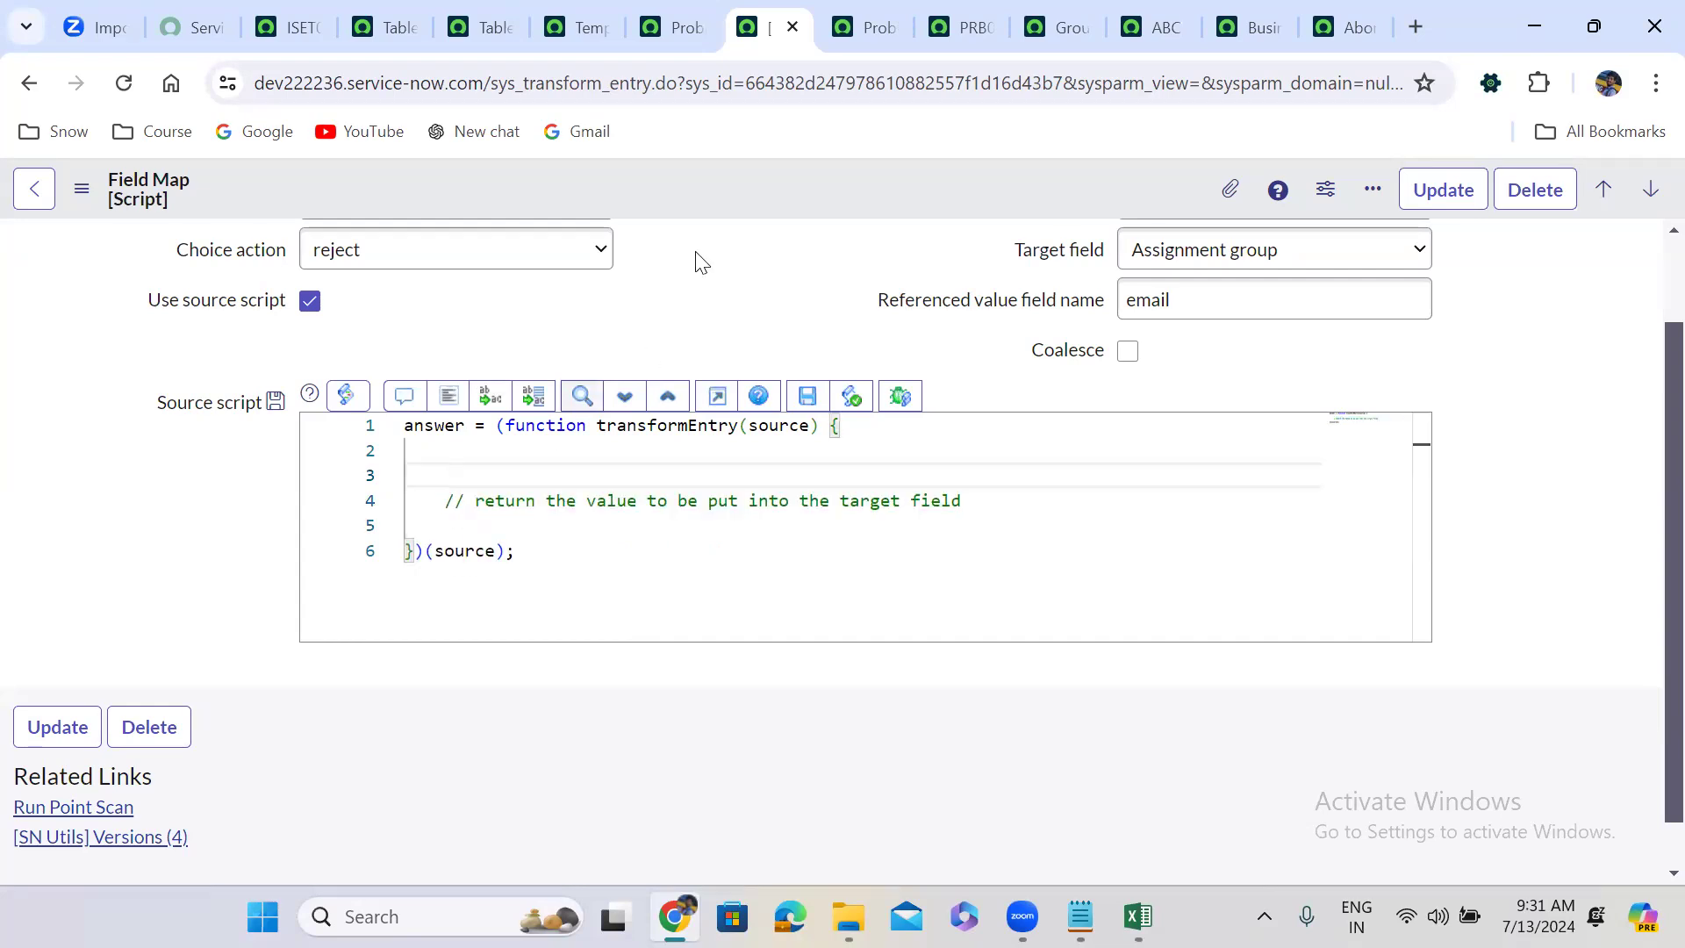
pyautogui.click(702, 11)
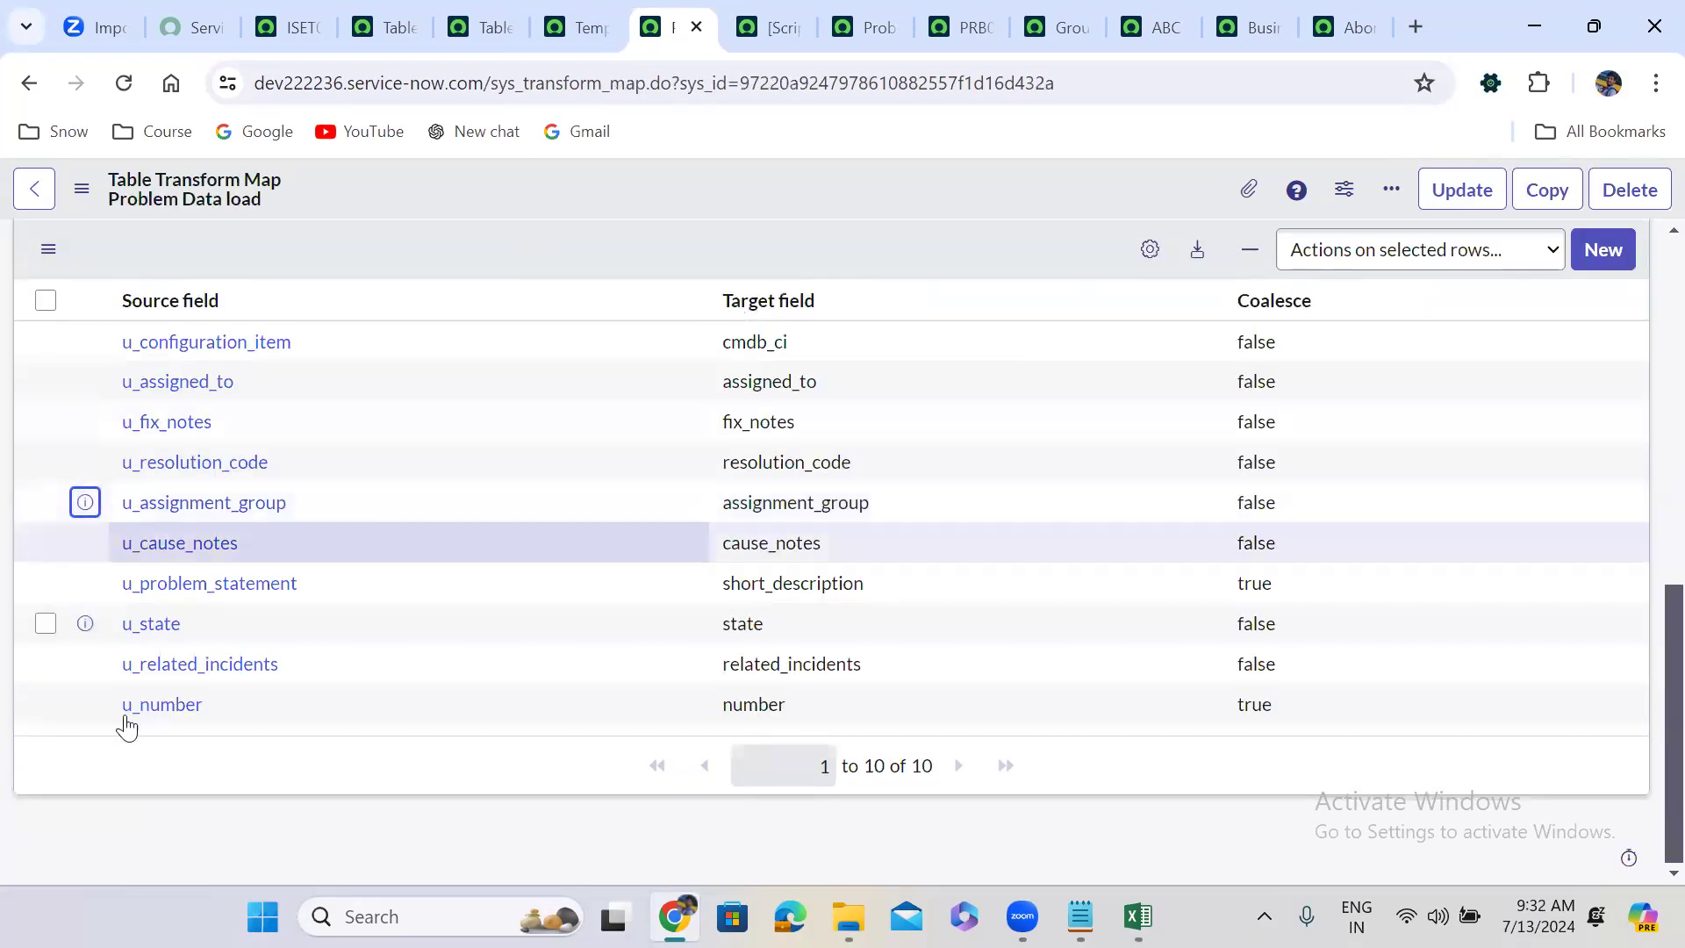
pyautogui.rightClick(86, 623)
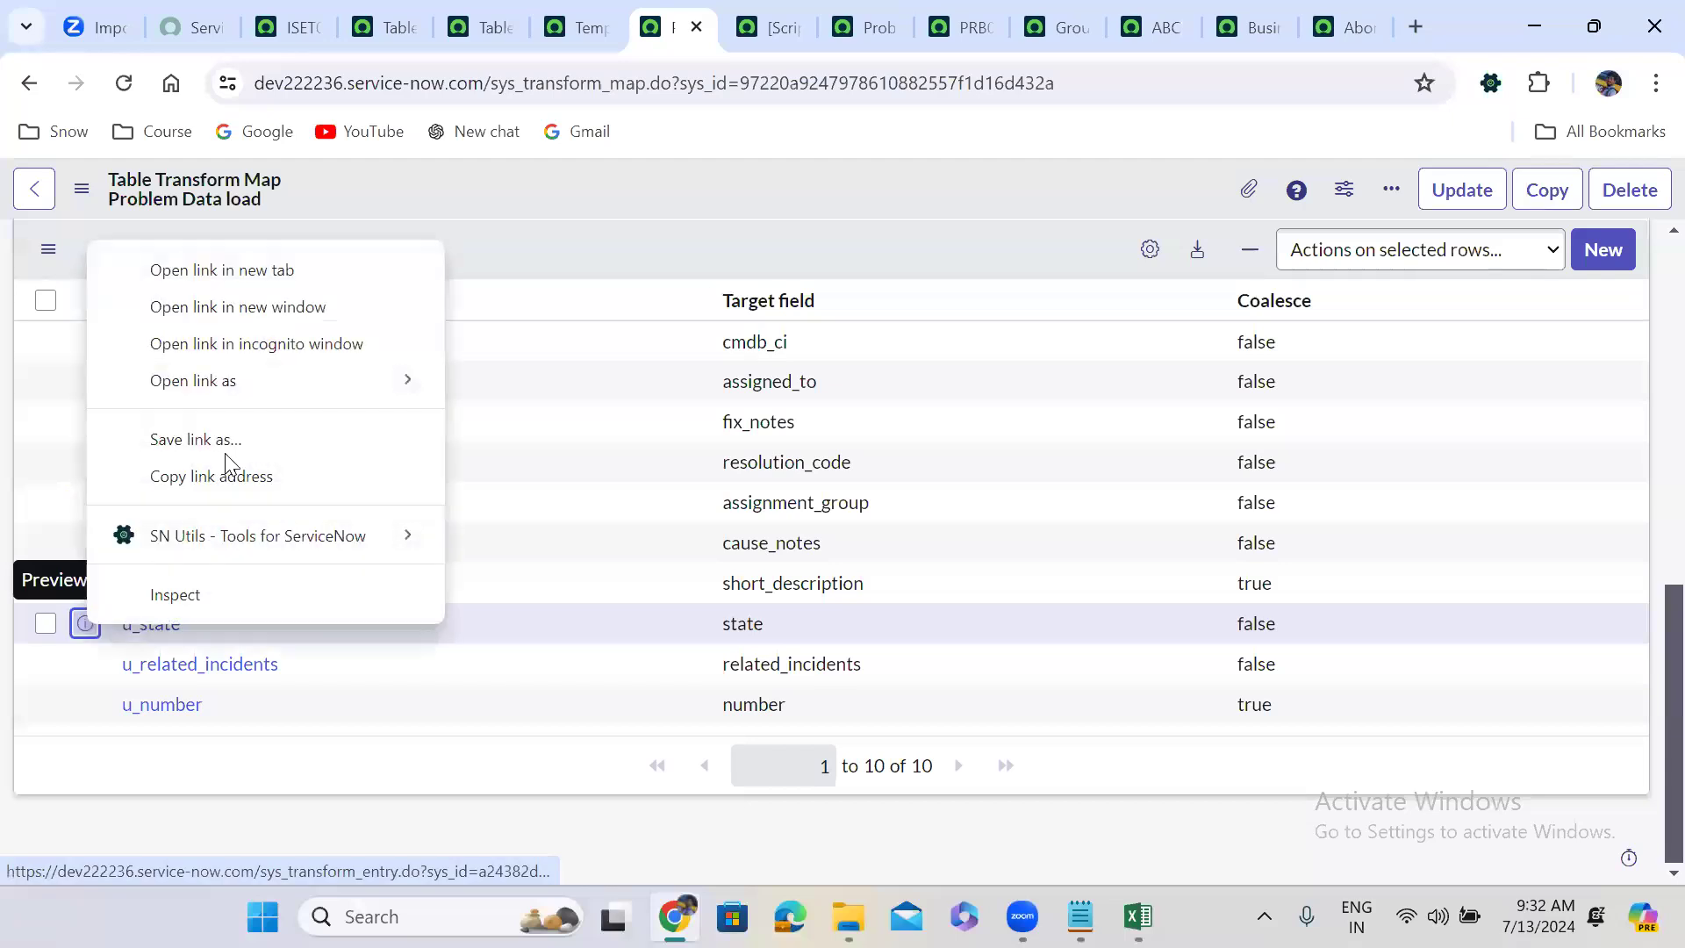
# Open the u_state field map, enable Use source script, and paste the RCA if-block over the default code.
pyautogui.click(207, 279)
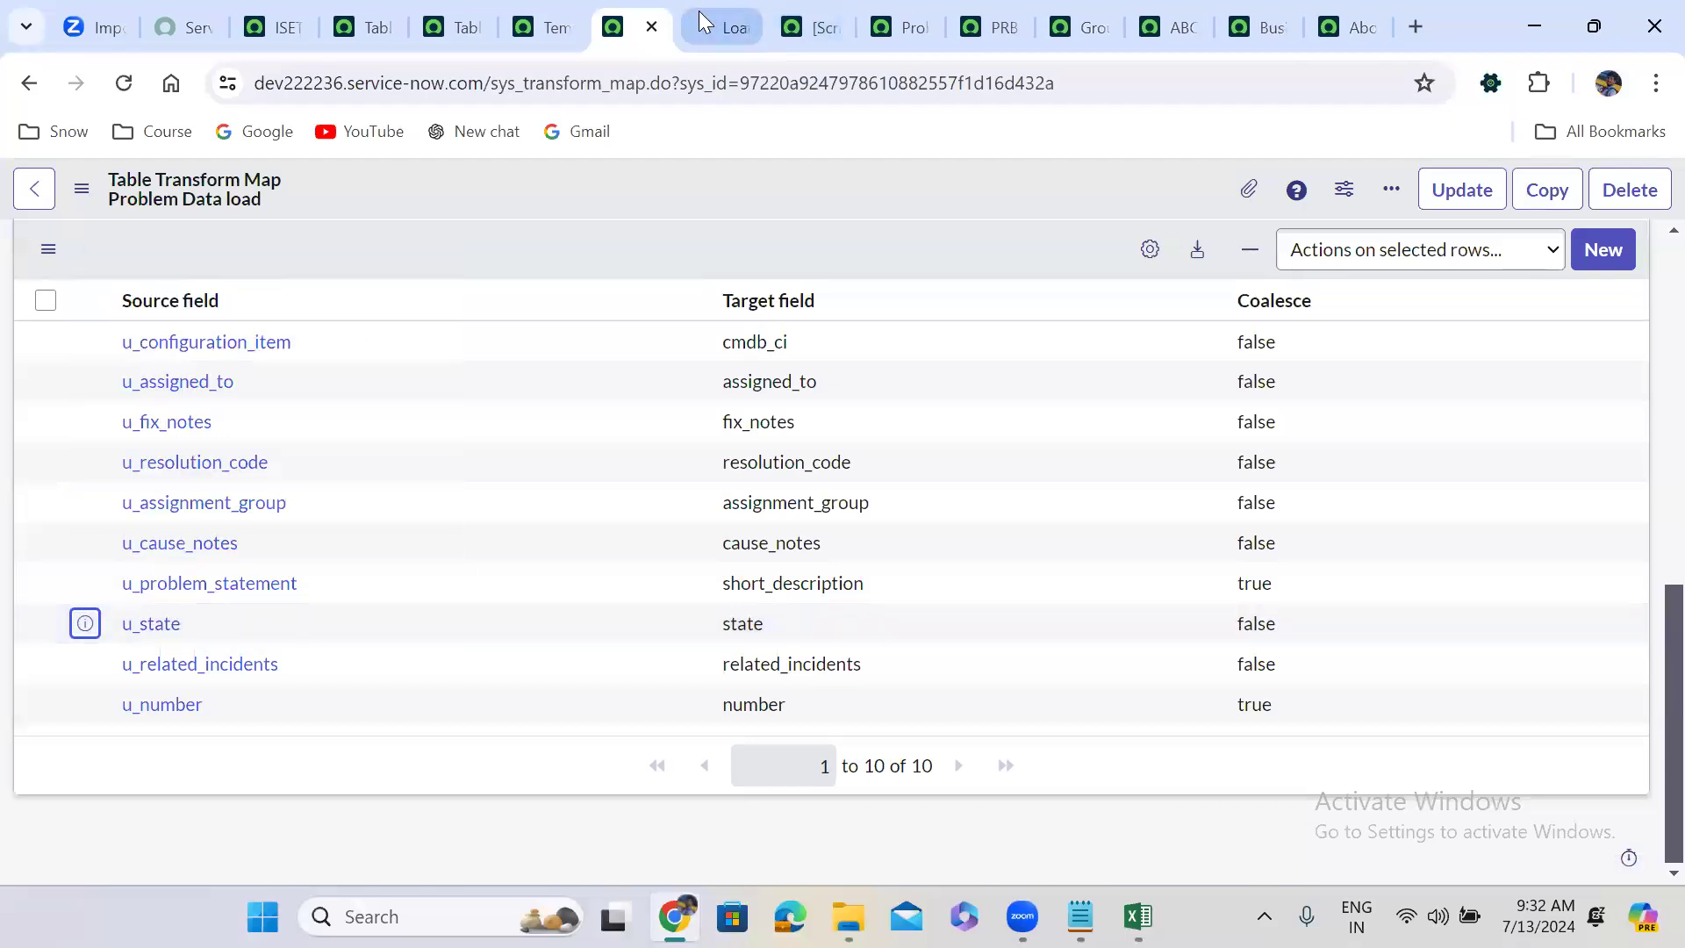
pyautogui.click(698, 12)
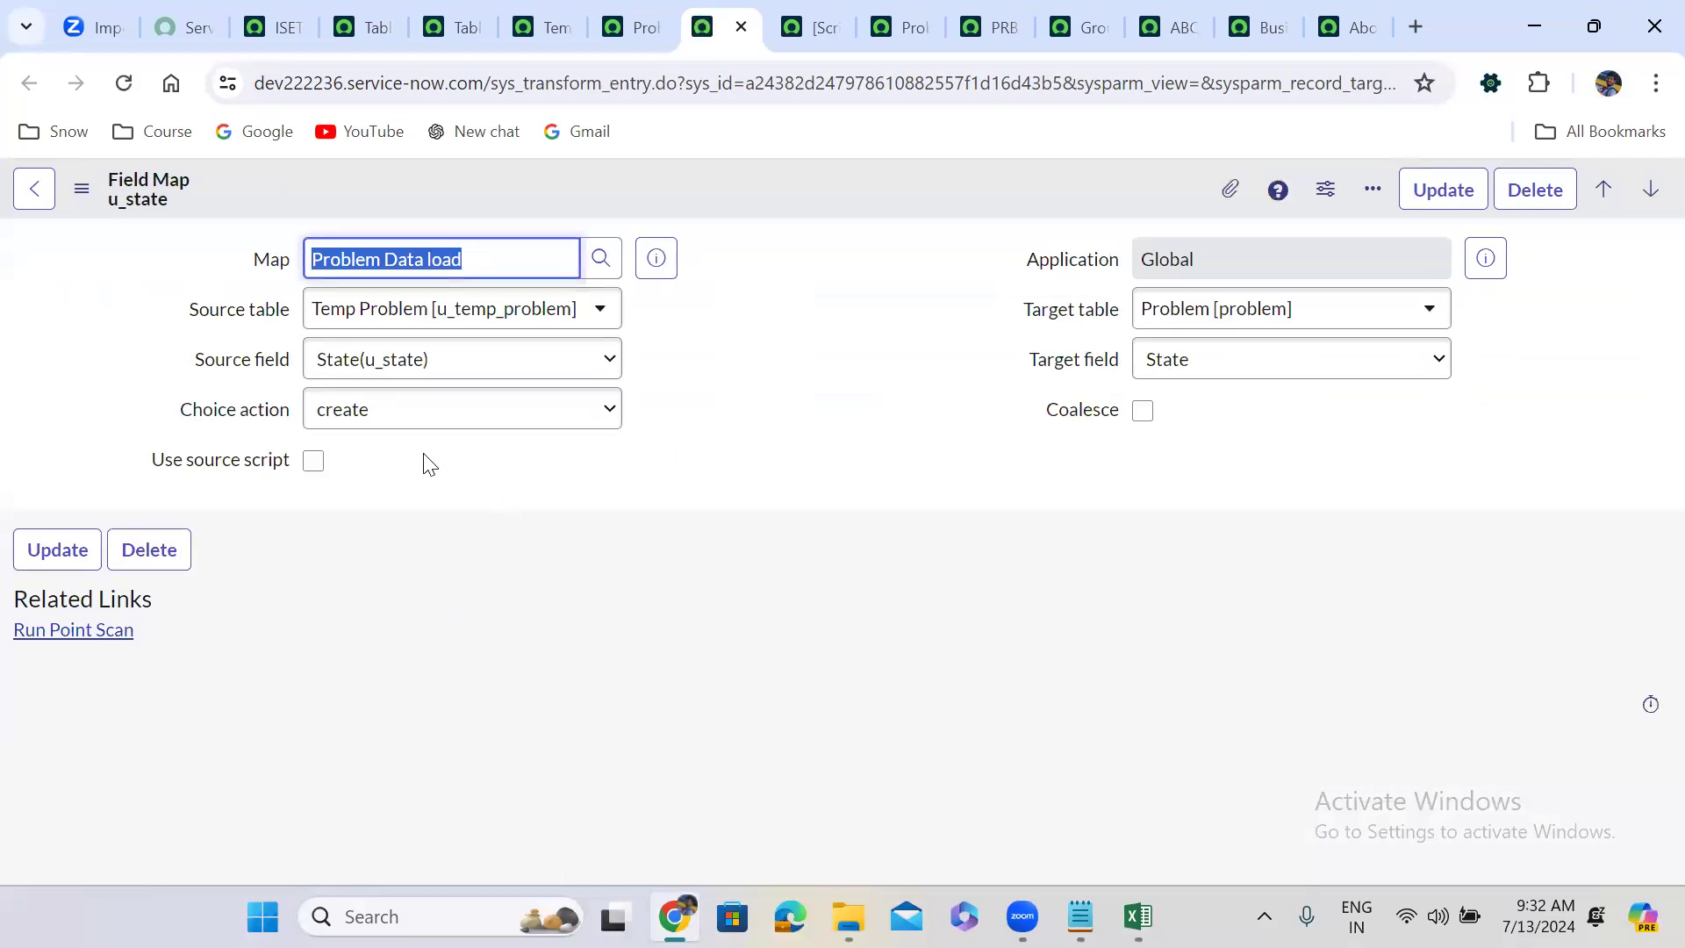
pyautogui.click(318, 460)
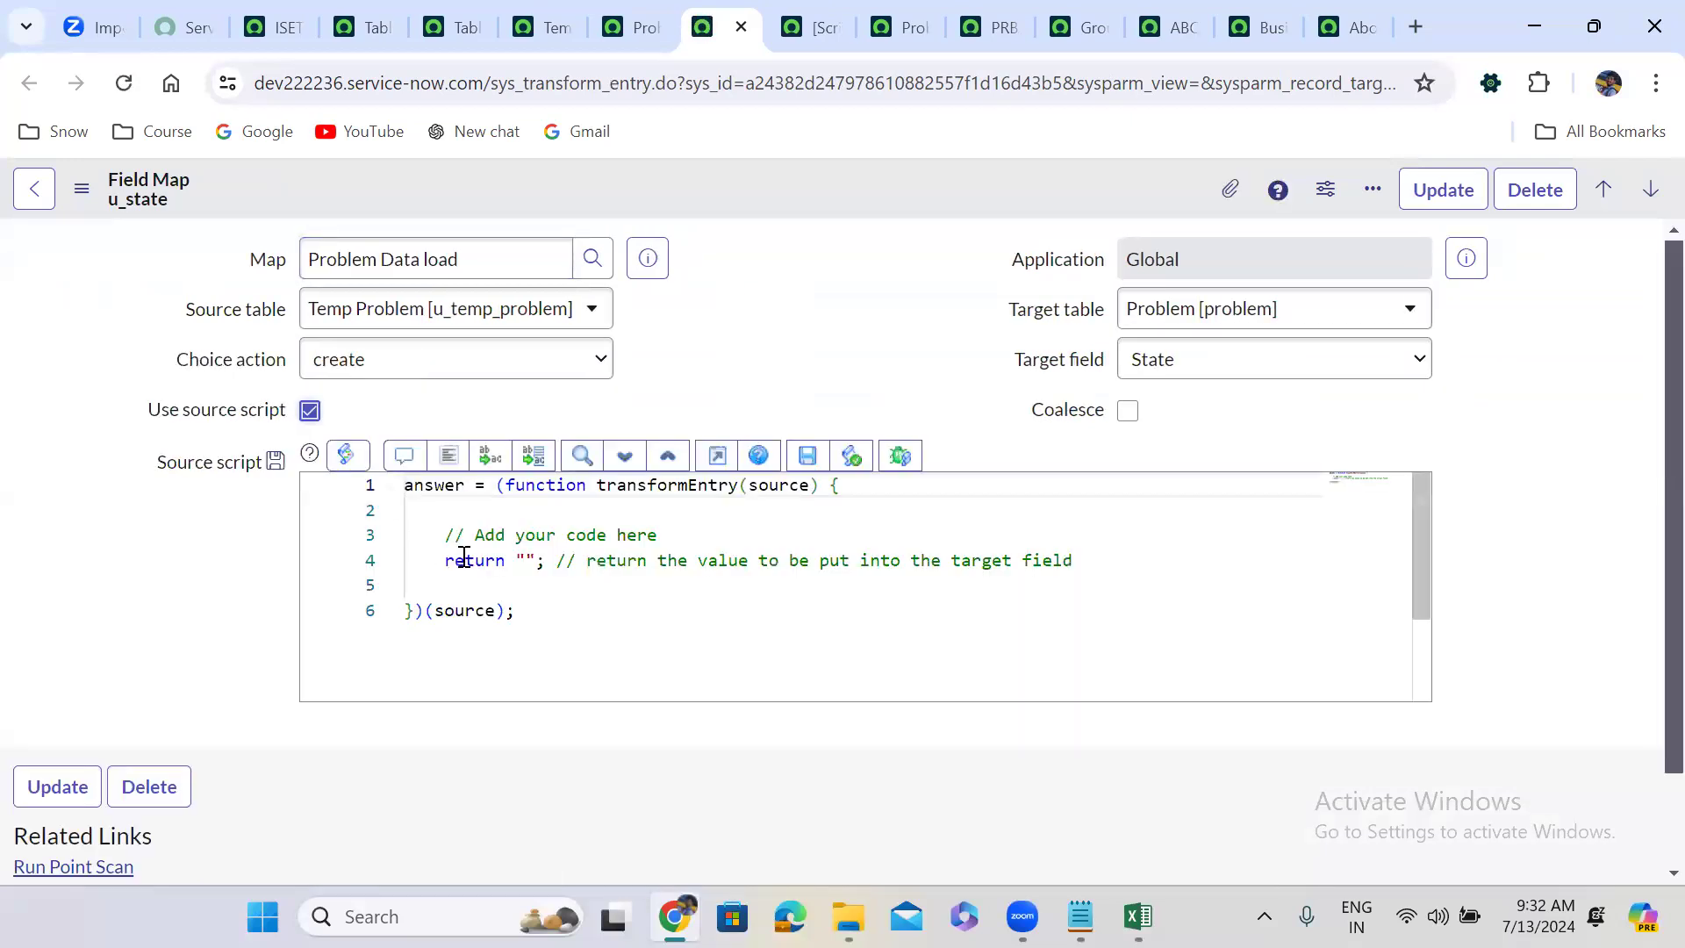
pyautogui.click(447, 536)
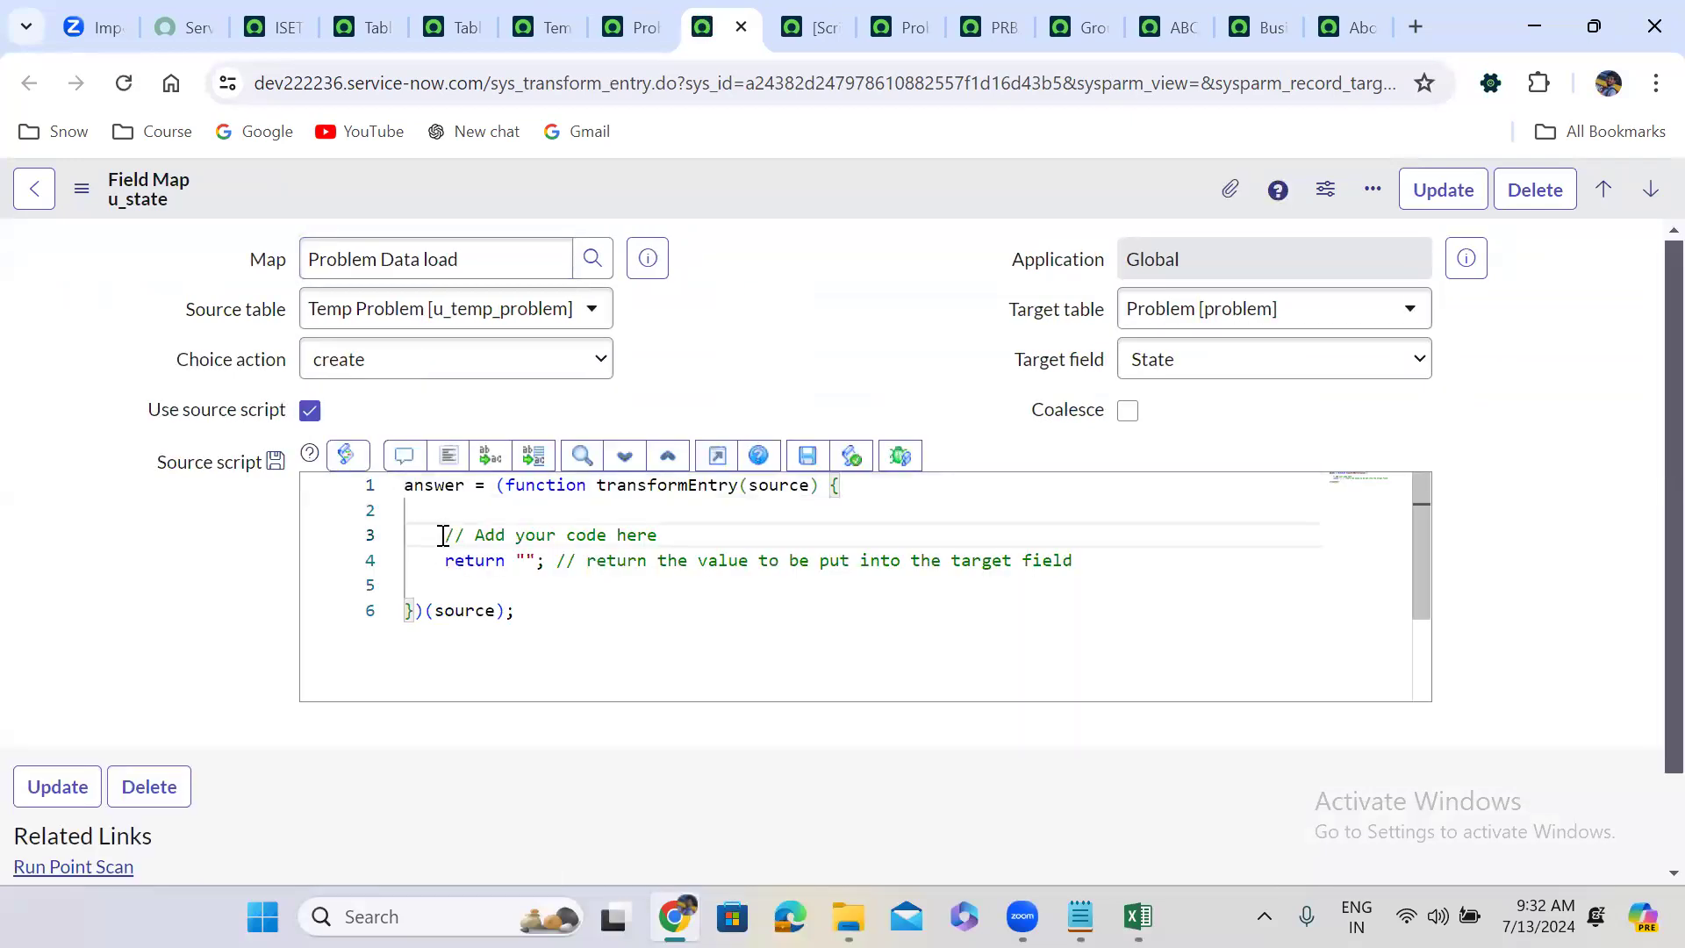
pyautogui.moveTo(447, 535); pyautogui.dragTo(831, 564)
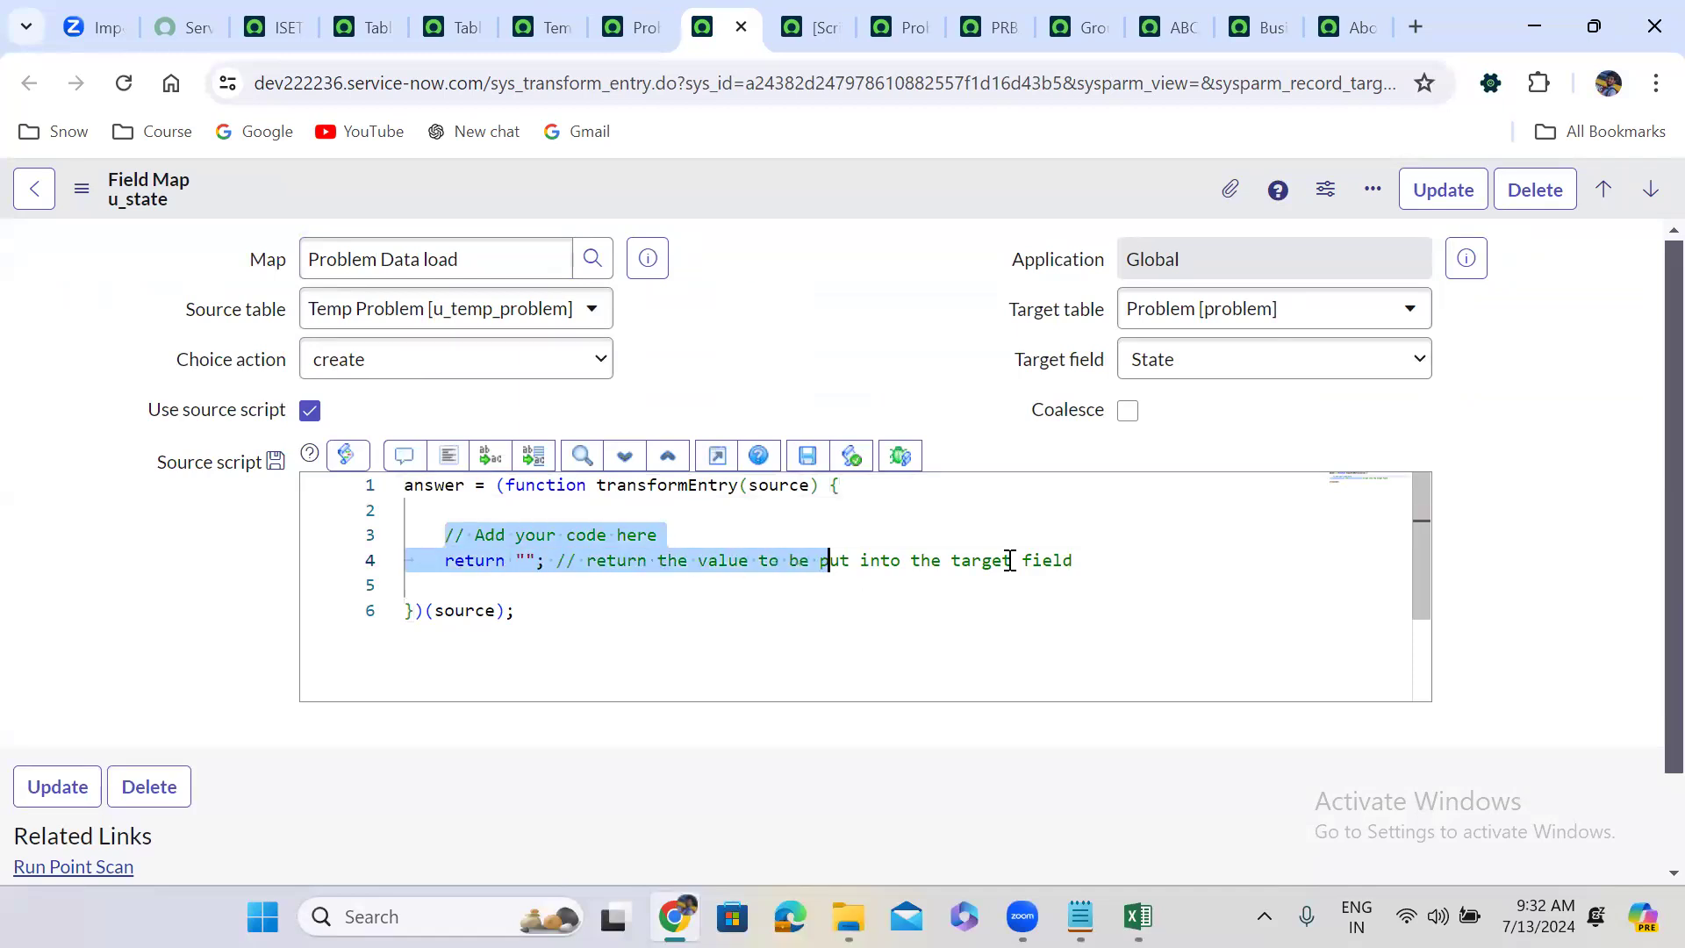
pyautogui.moveTo(1010, 560); pyautogui.dragTo(1095, 556)
pyautogui.hotkey('ctrl', 'v')
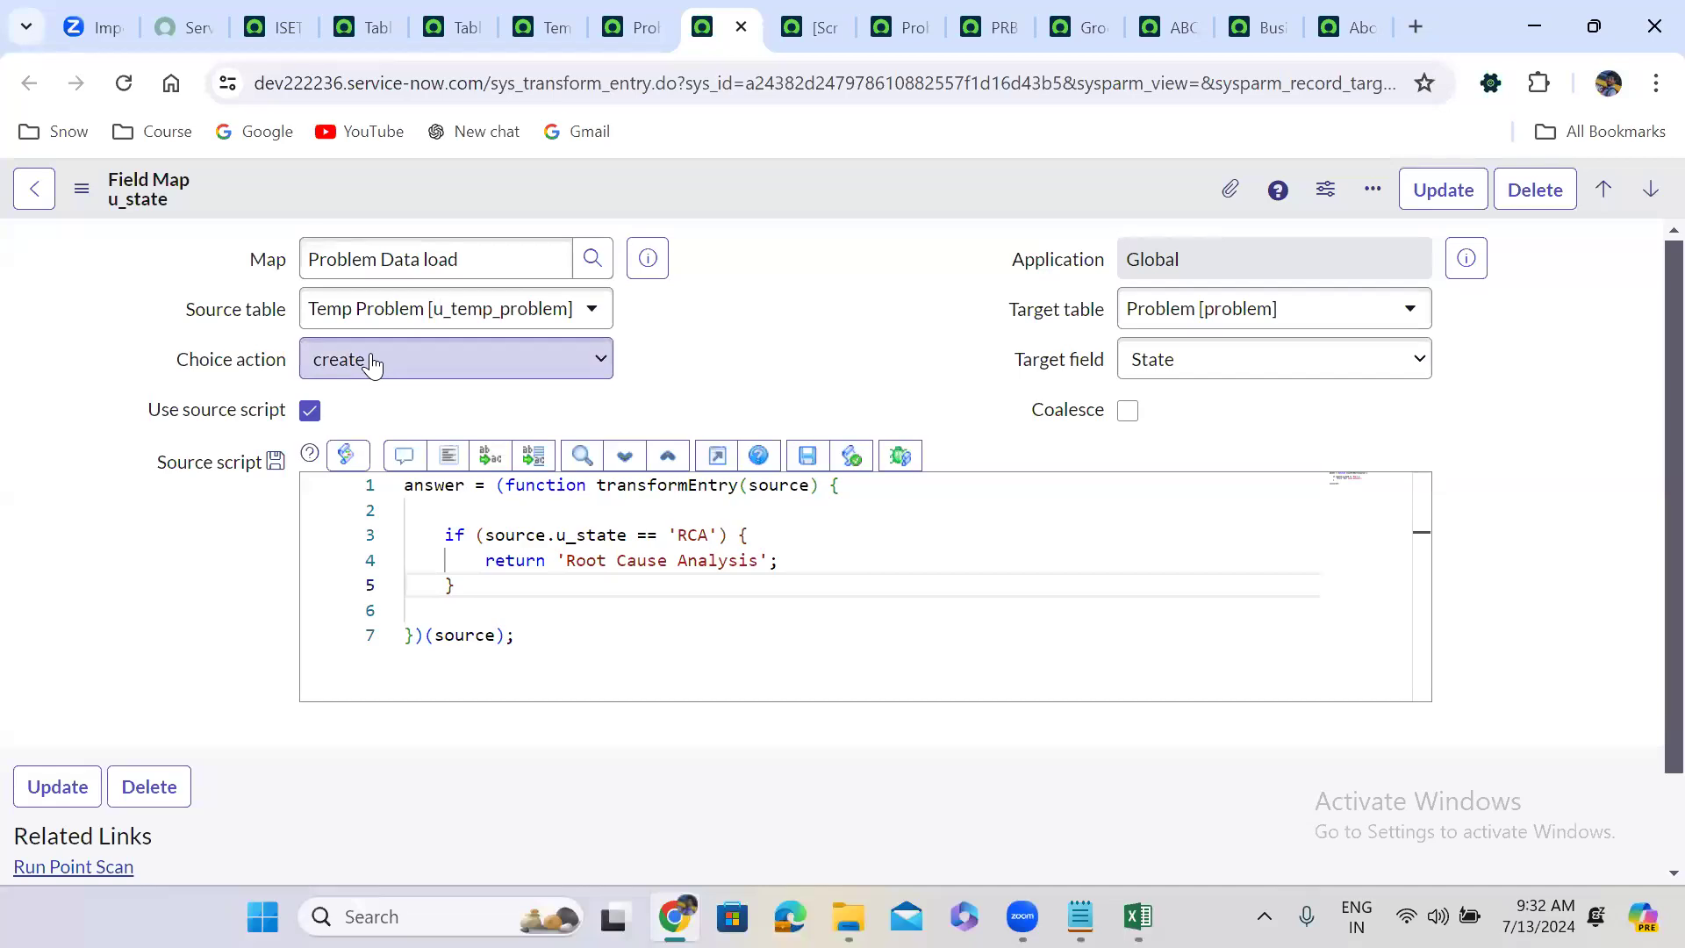
# Set the u_state field map's Choice action to reject, after briefly choosing ignore.
pyautogui.click(418, 372)
pyautogui.click(418, 372)
pyautogui.click(418, 372)
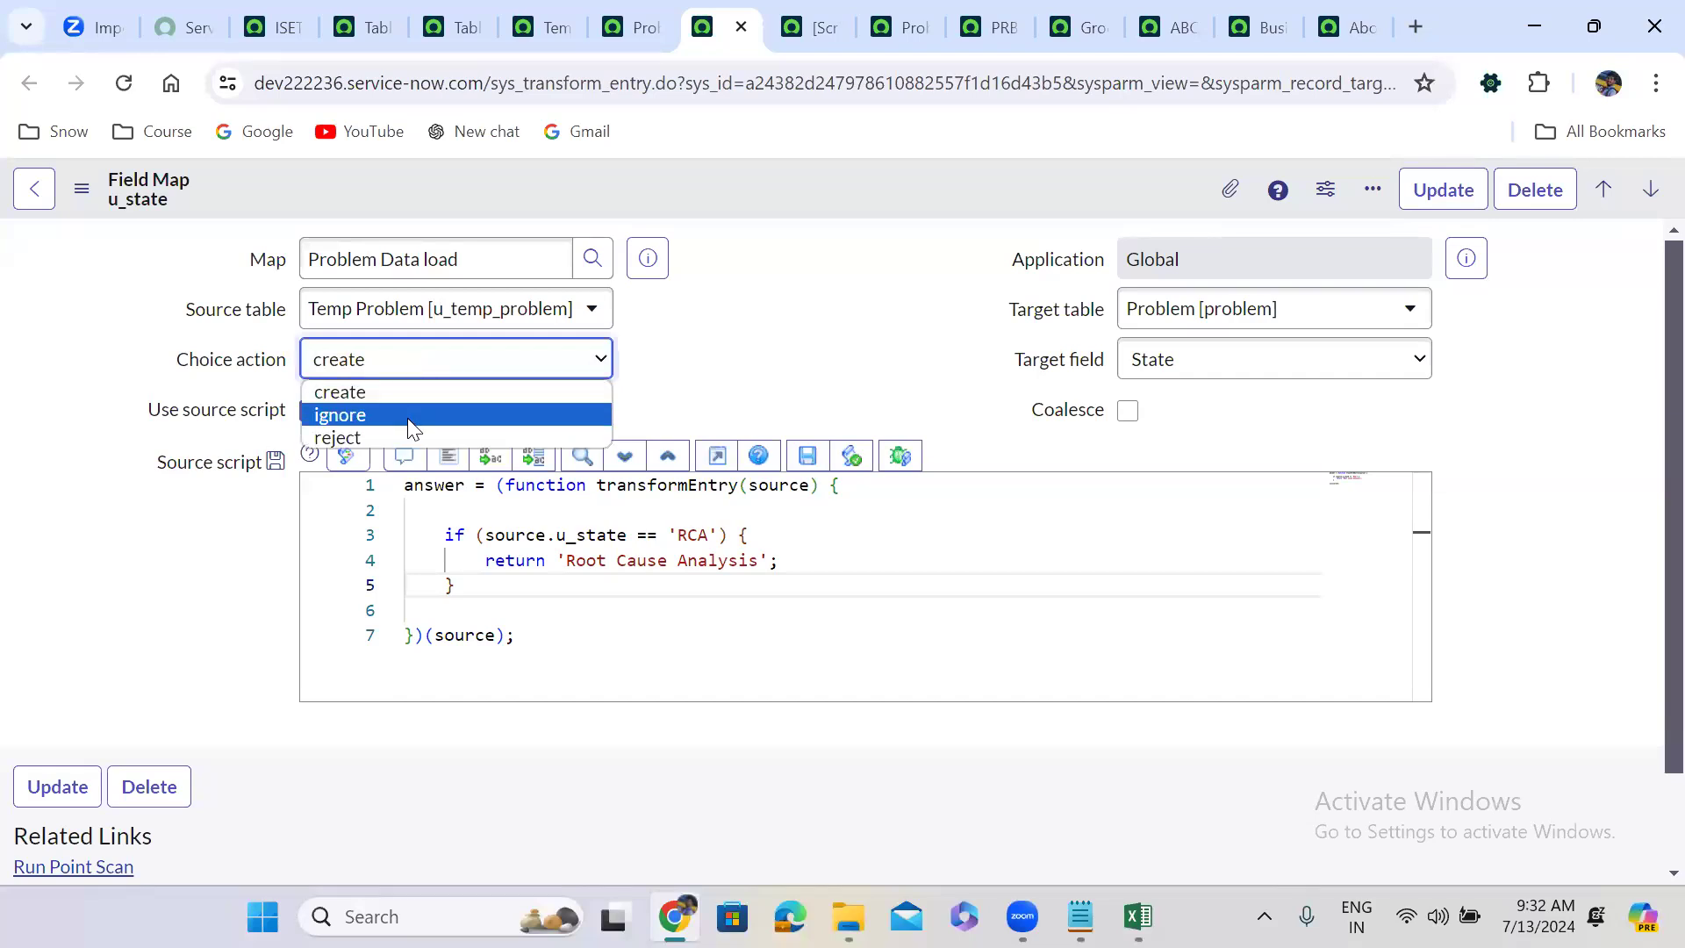
pyautogui.click(413, 416)
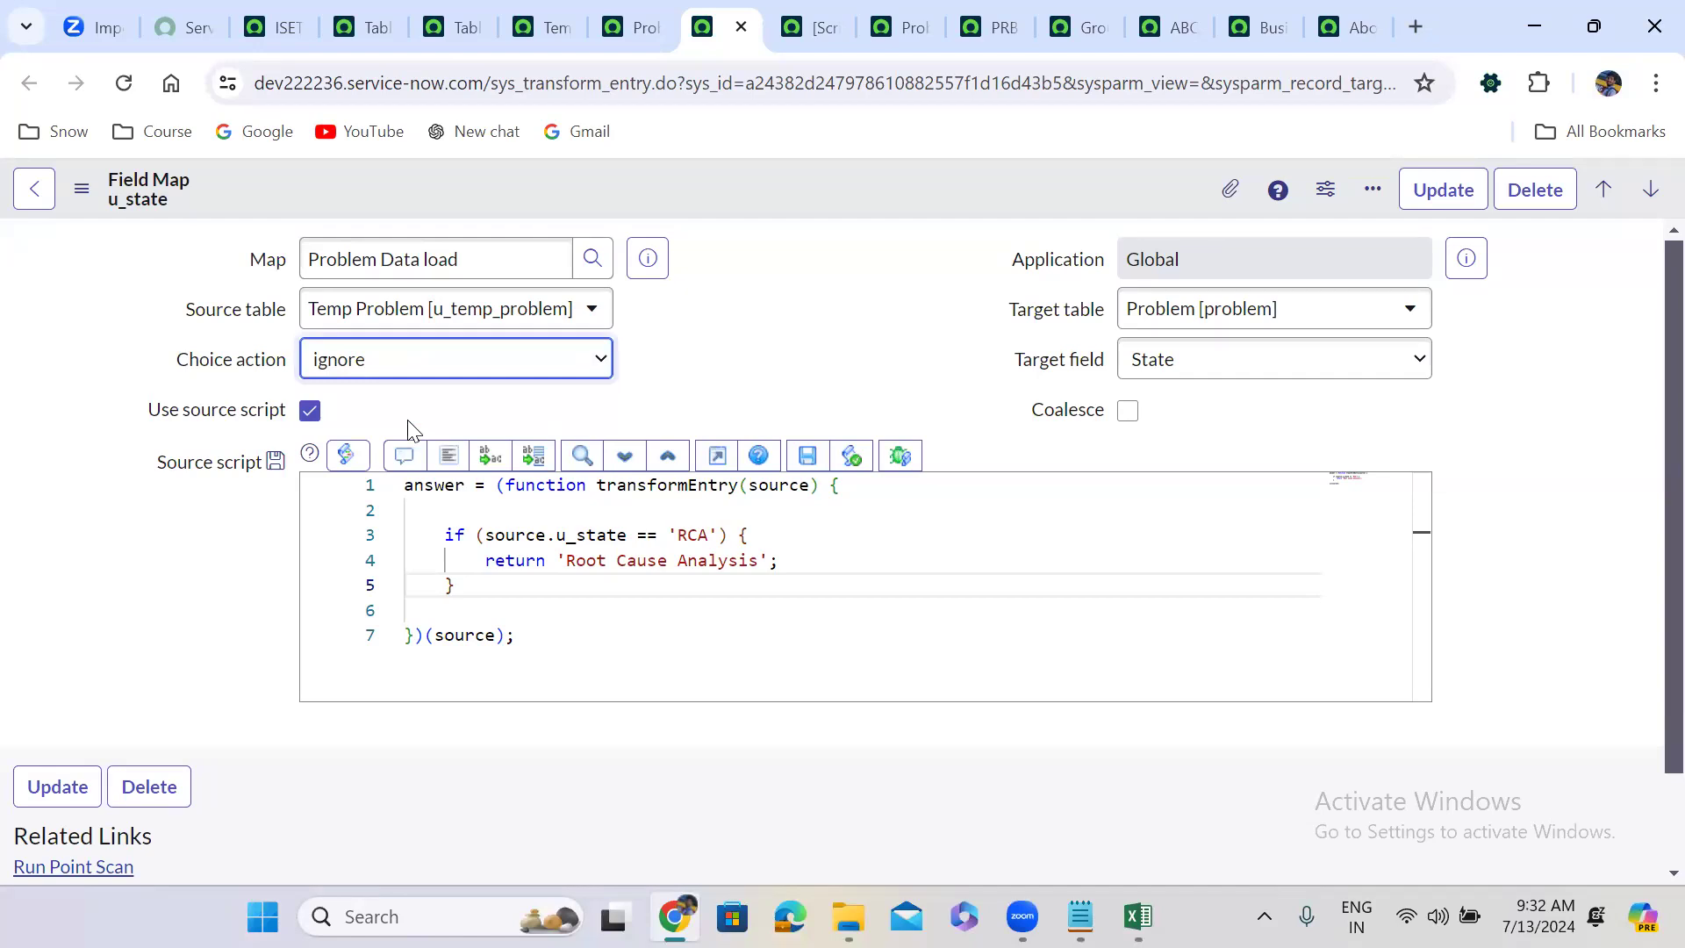
pyautogui.click(365, 363)
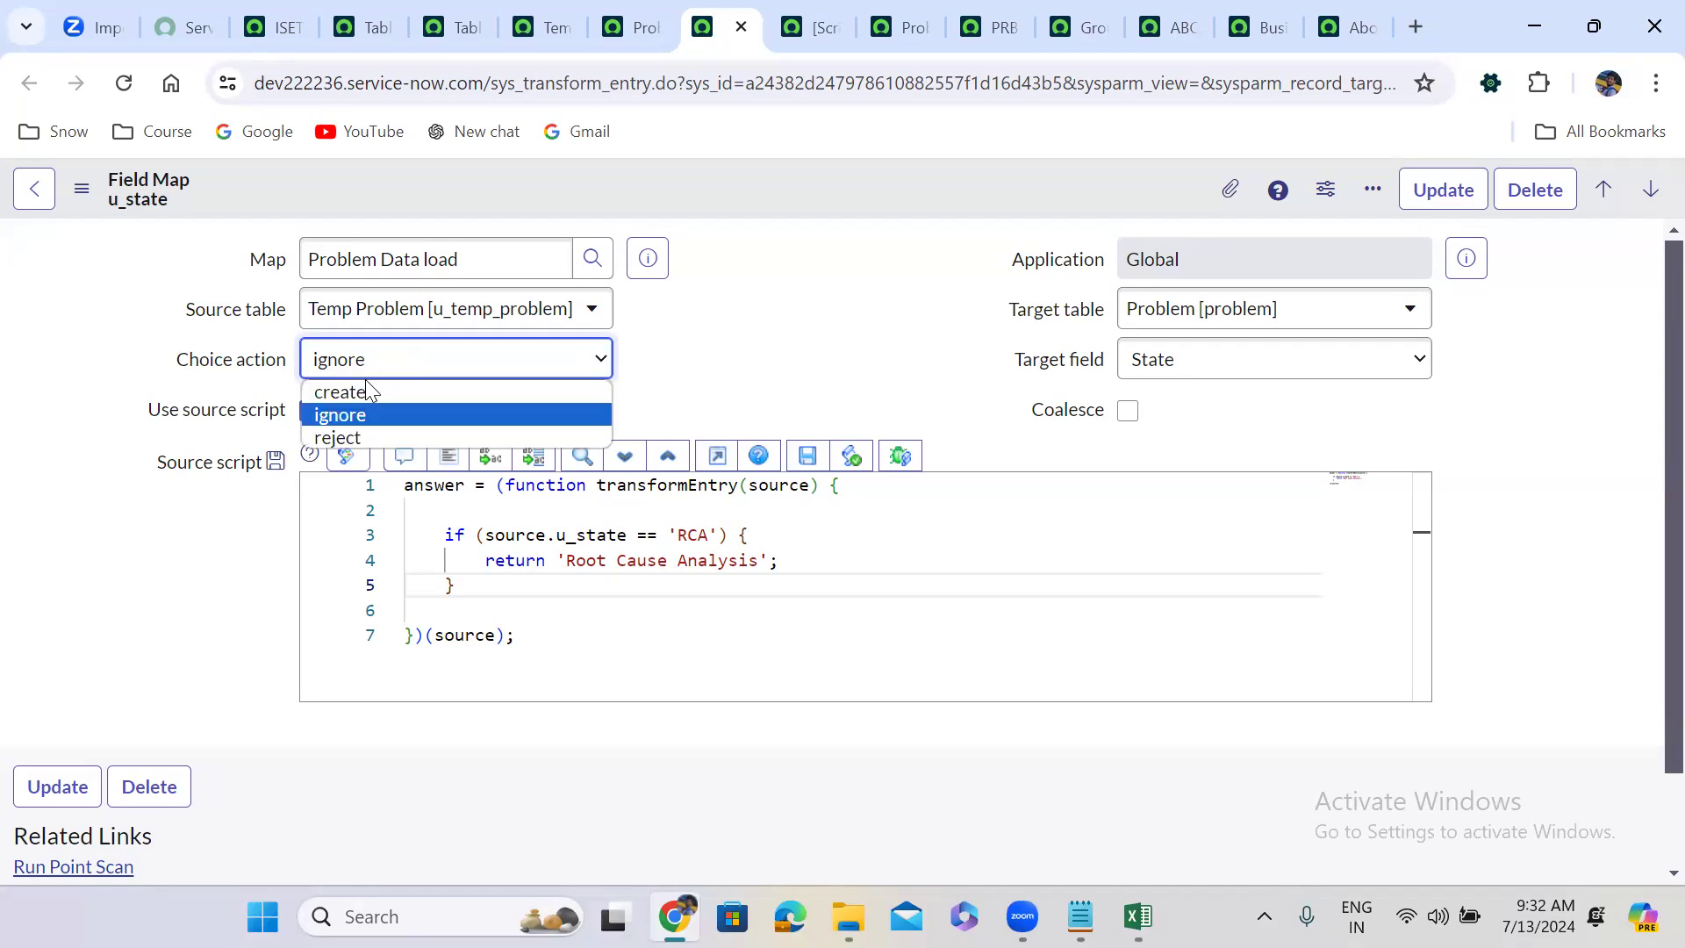
pyautogui.click(379, 446)
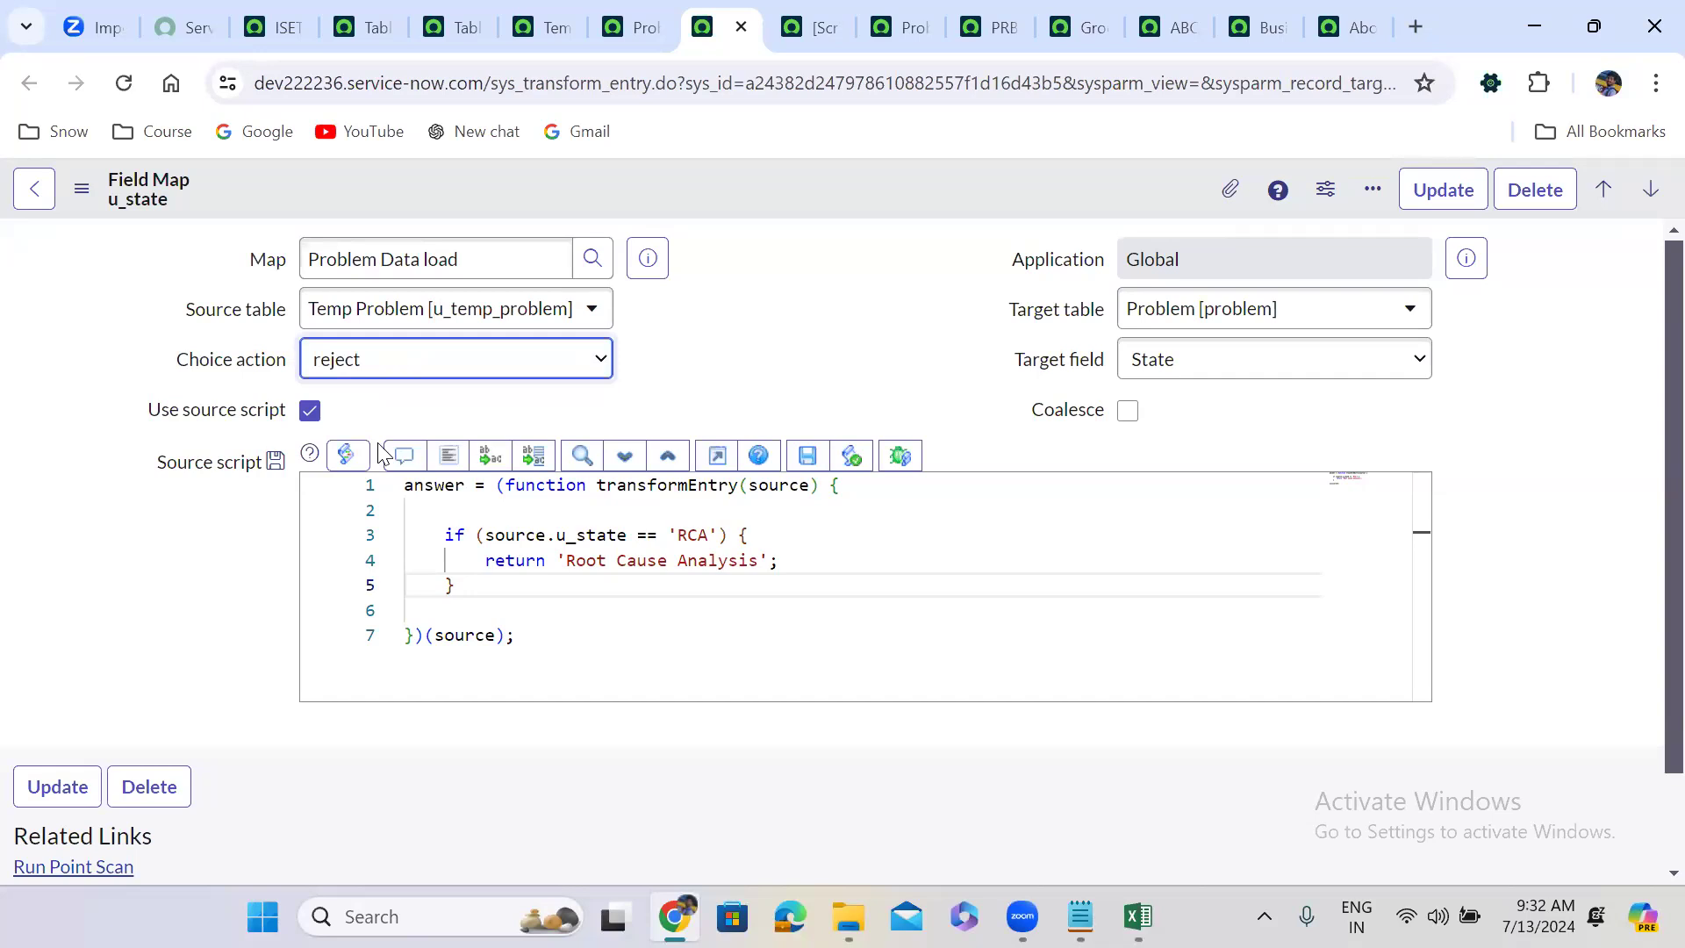
# Review the source script's RCA condition in the u_state field map.
pyautogui.click(829, 286)
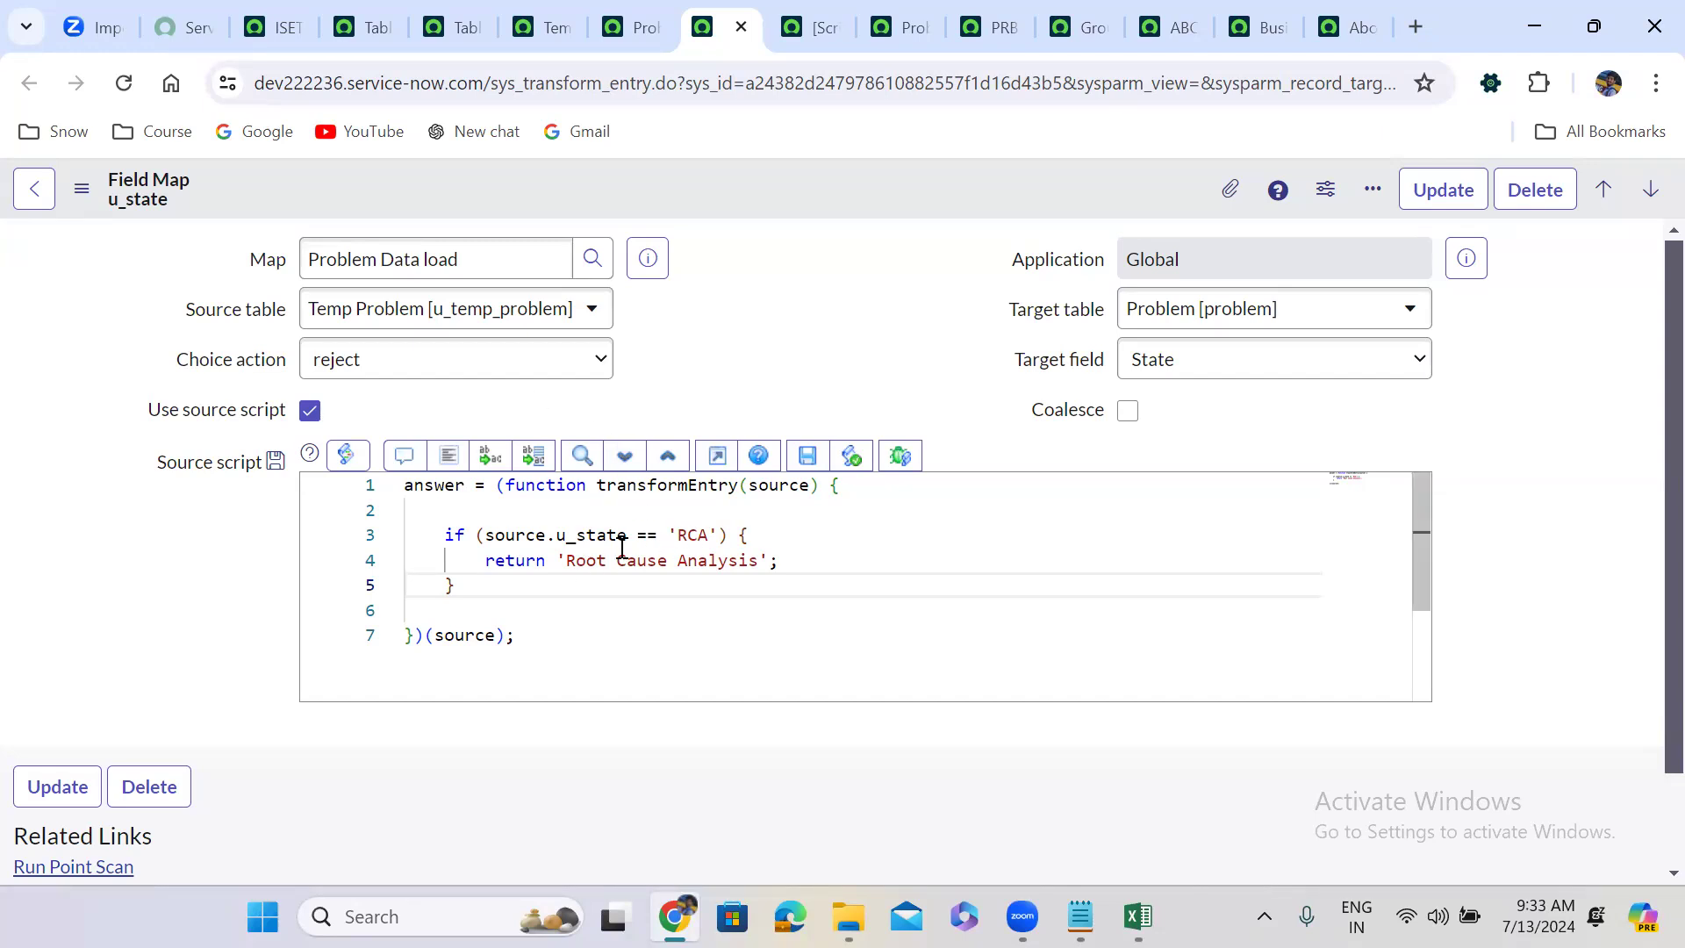
pyautogui.doubleClick(693, 535)
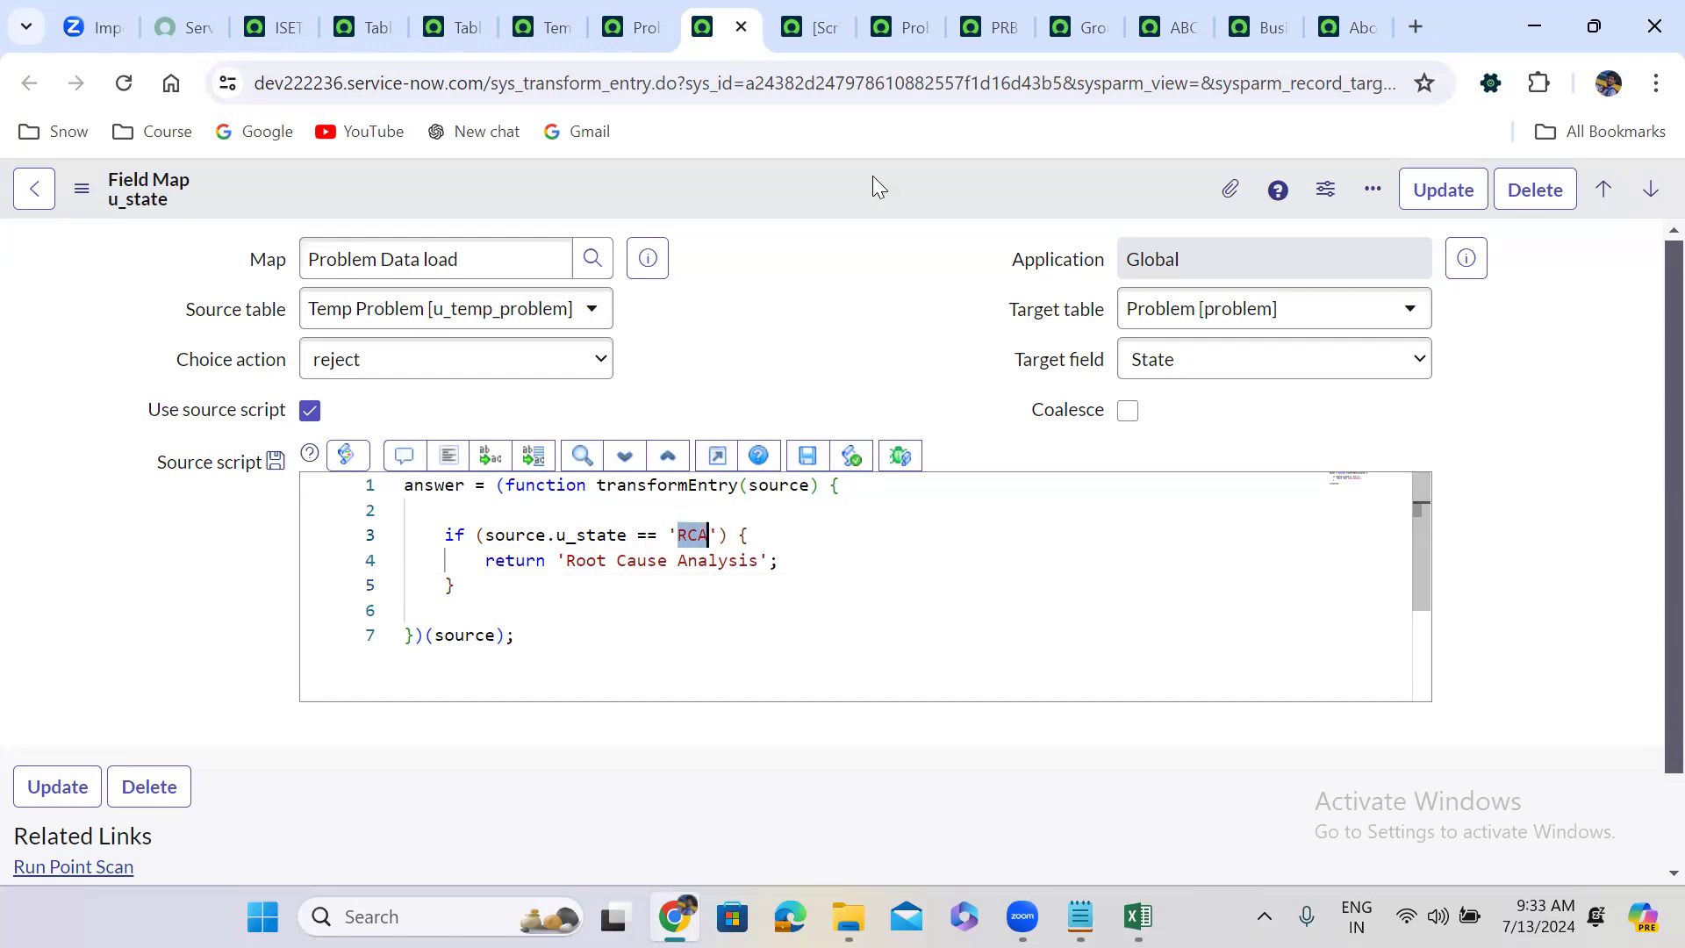
pyautogui.click(849, 256)
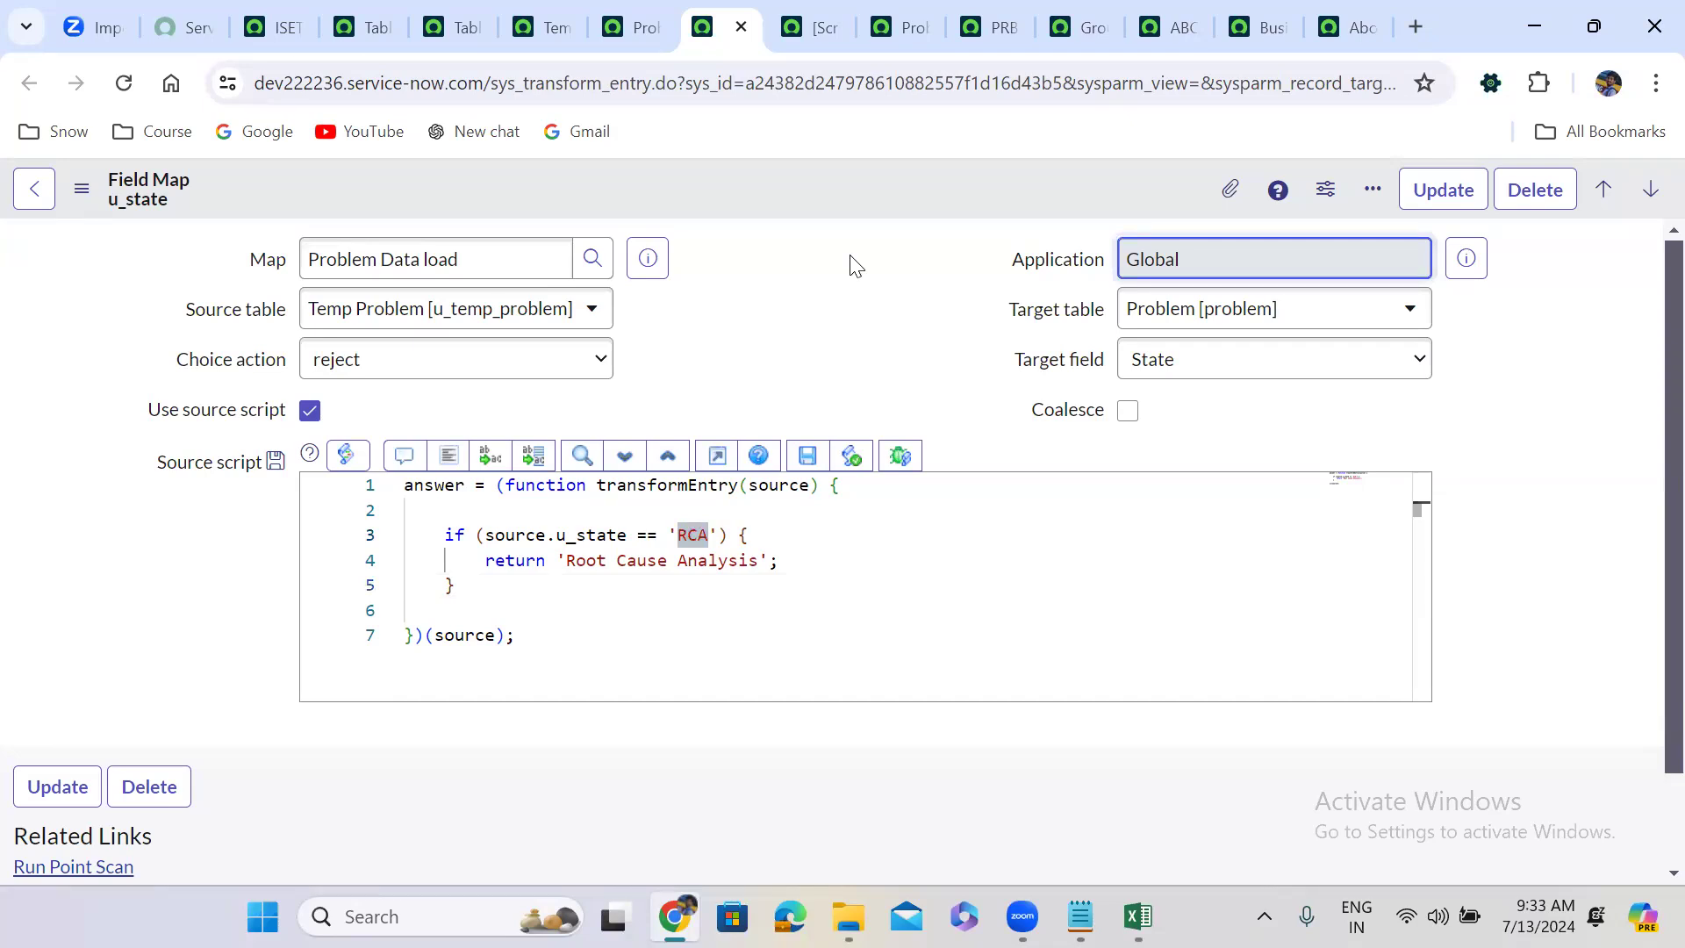
pyautogui.click(757, 343)
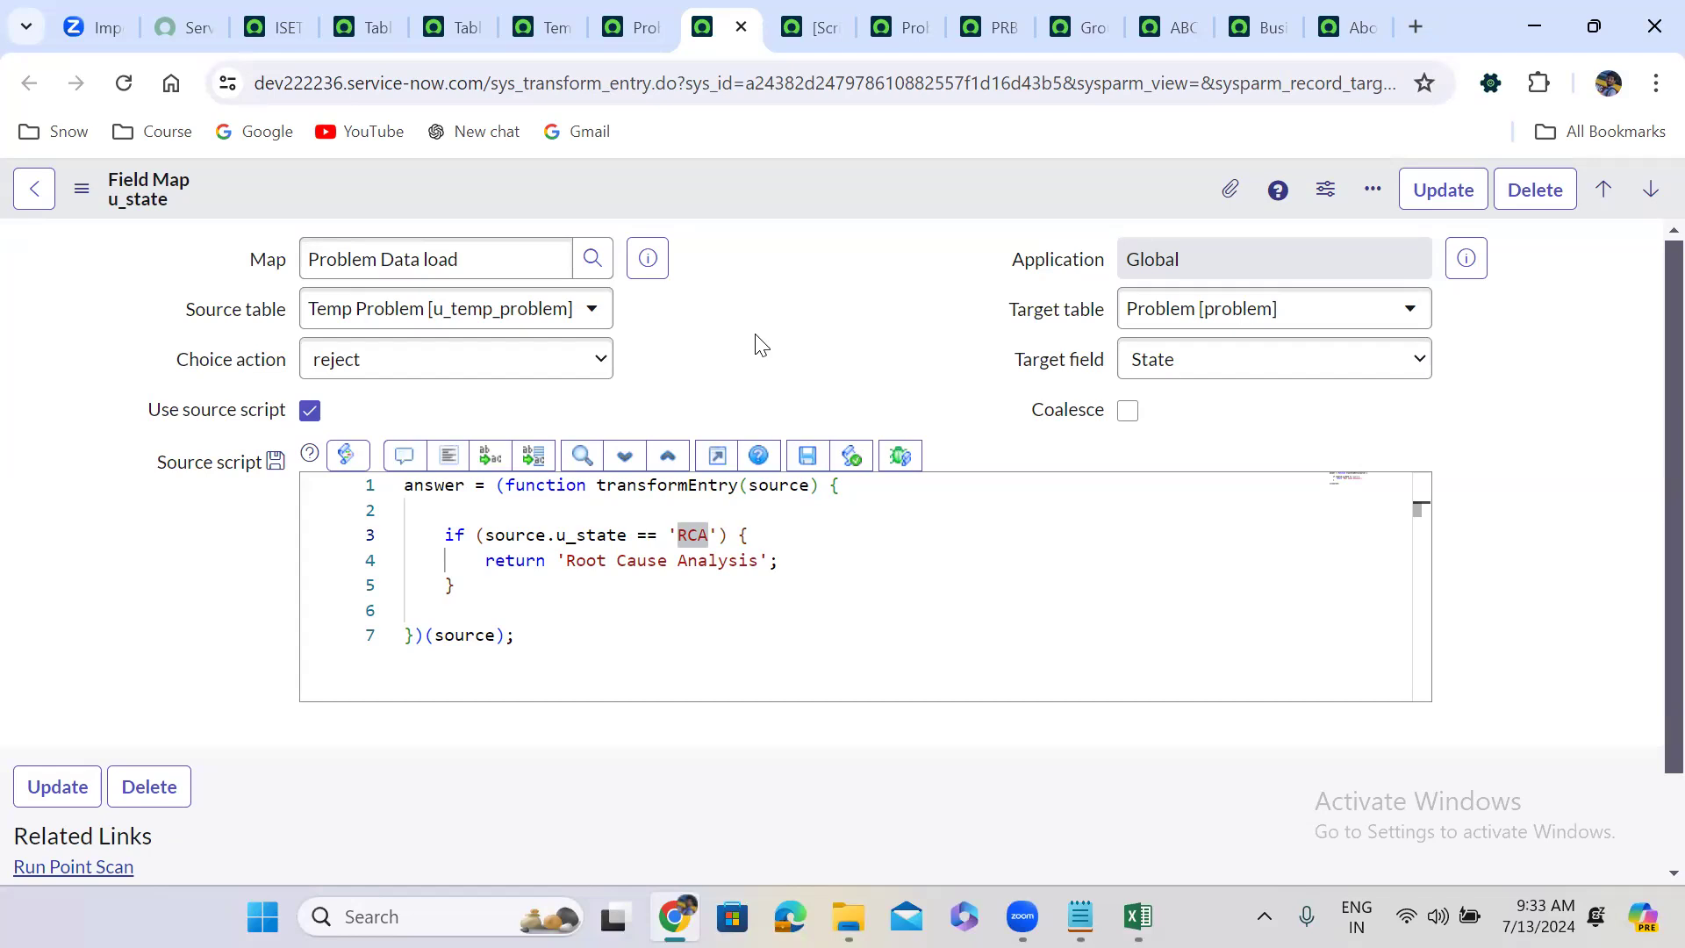
# Check the Assignment group field map's Choice action options, then return to the Problem Data load field map list.
pyautogui.click(811, 27)
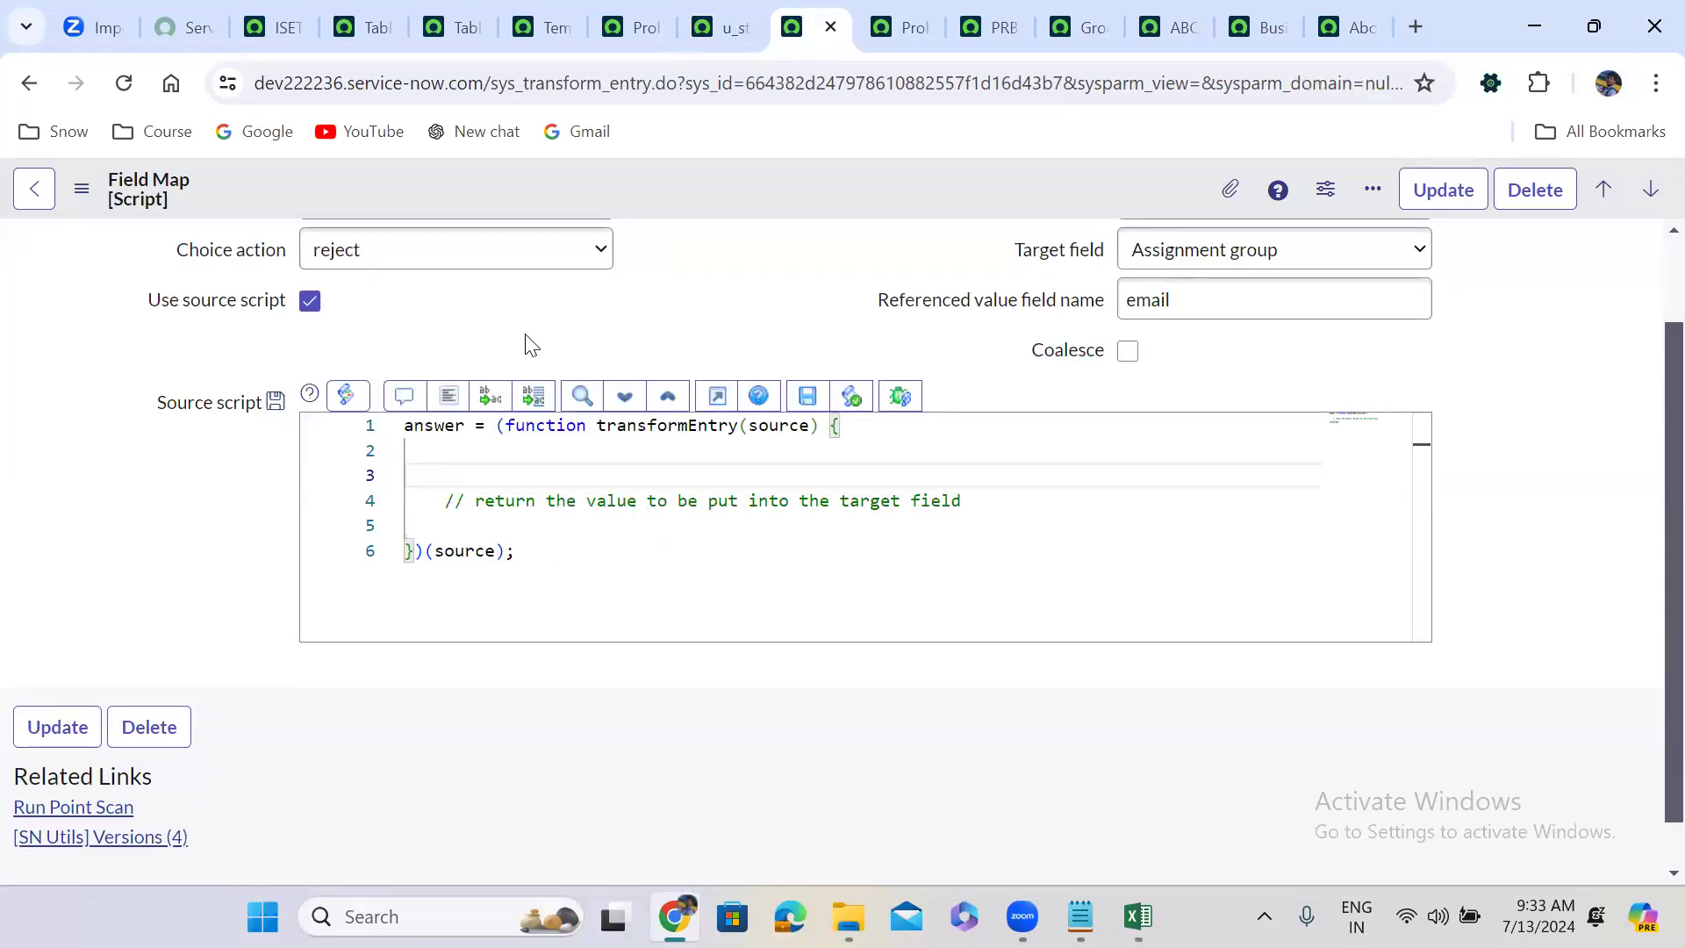
pyautogui.scroll(2, 531, 344)
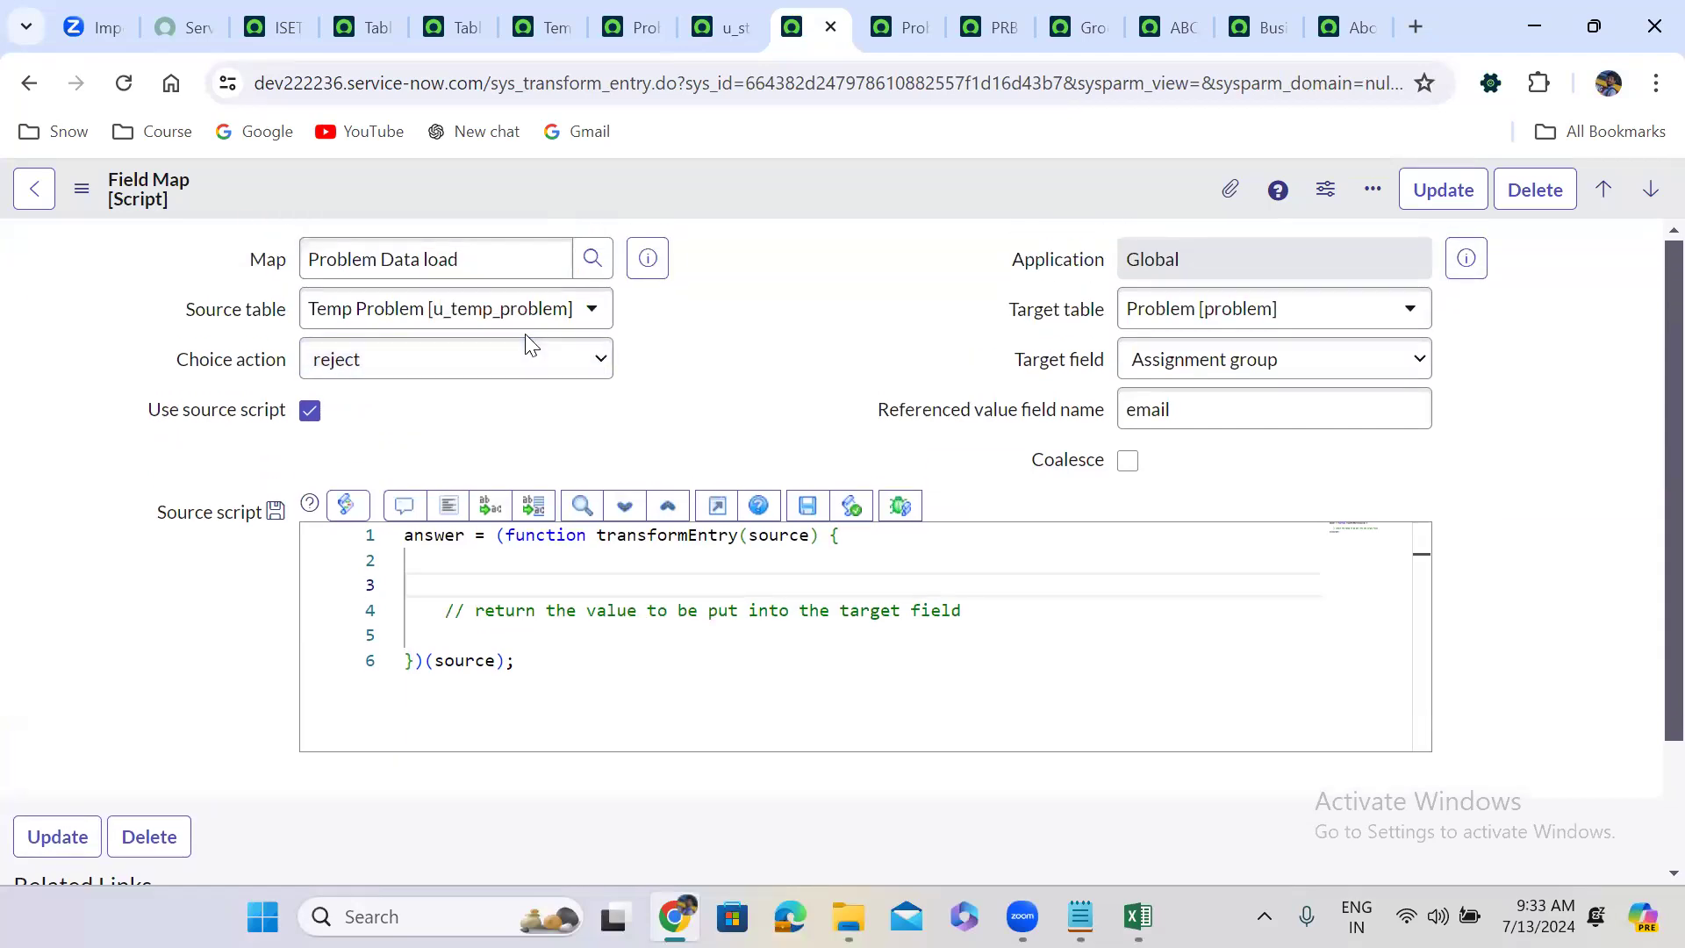
pyautogui.click(448, 357)
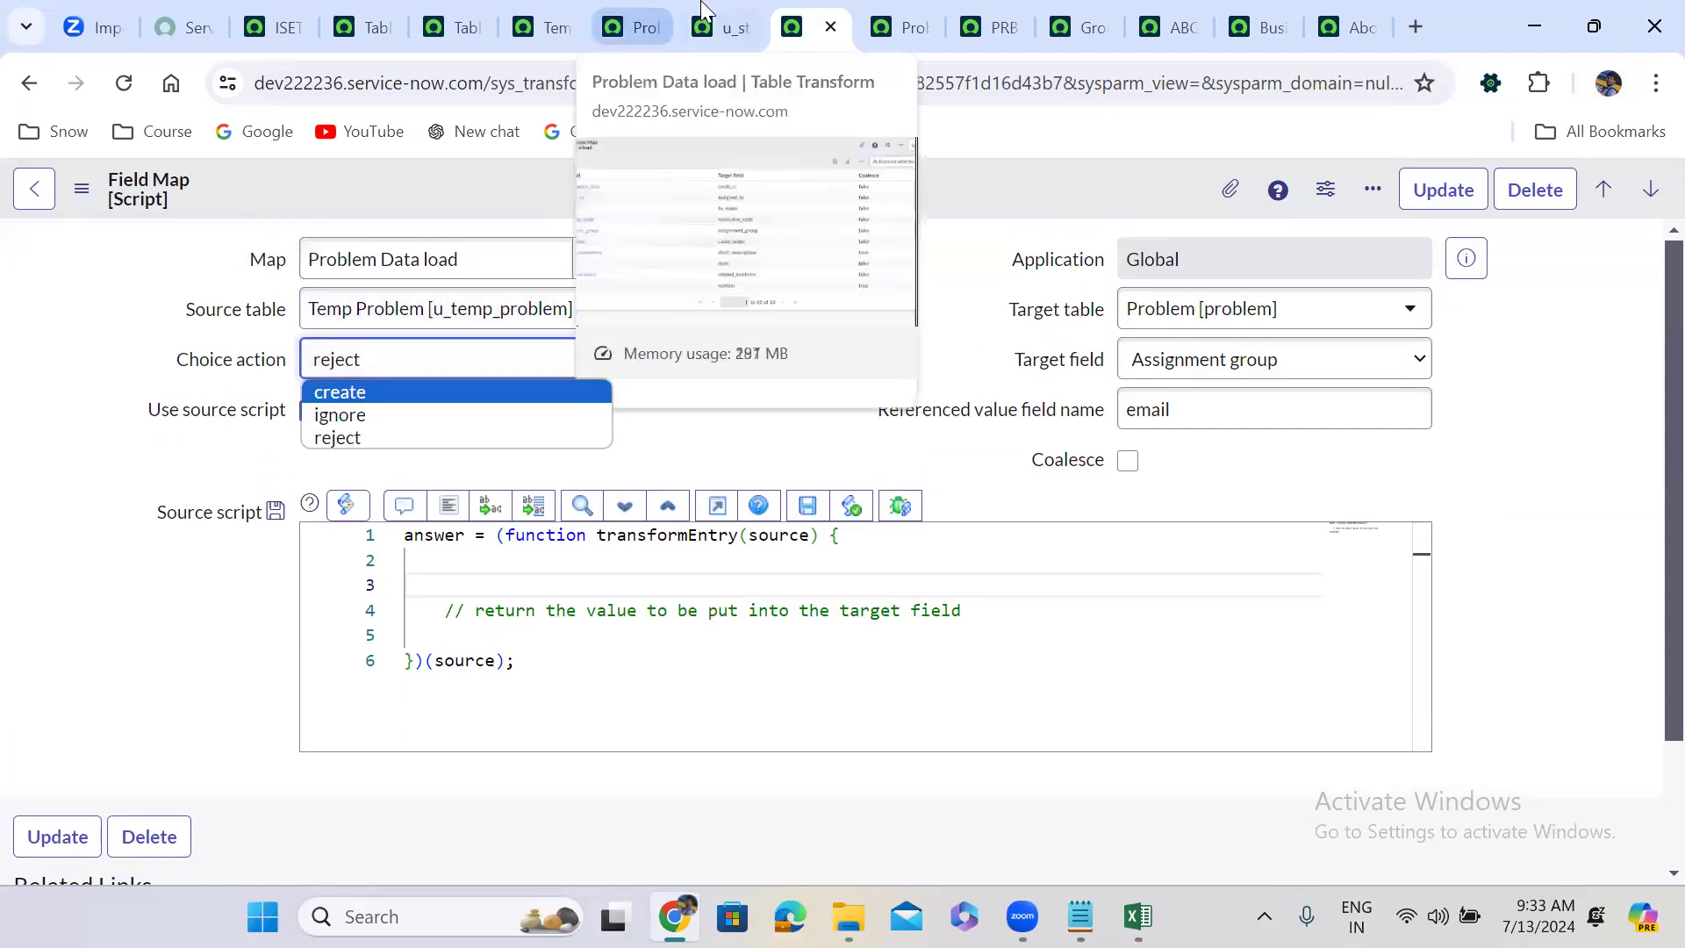
pyautogui.click(719, 27)
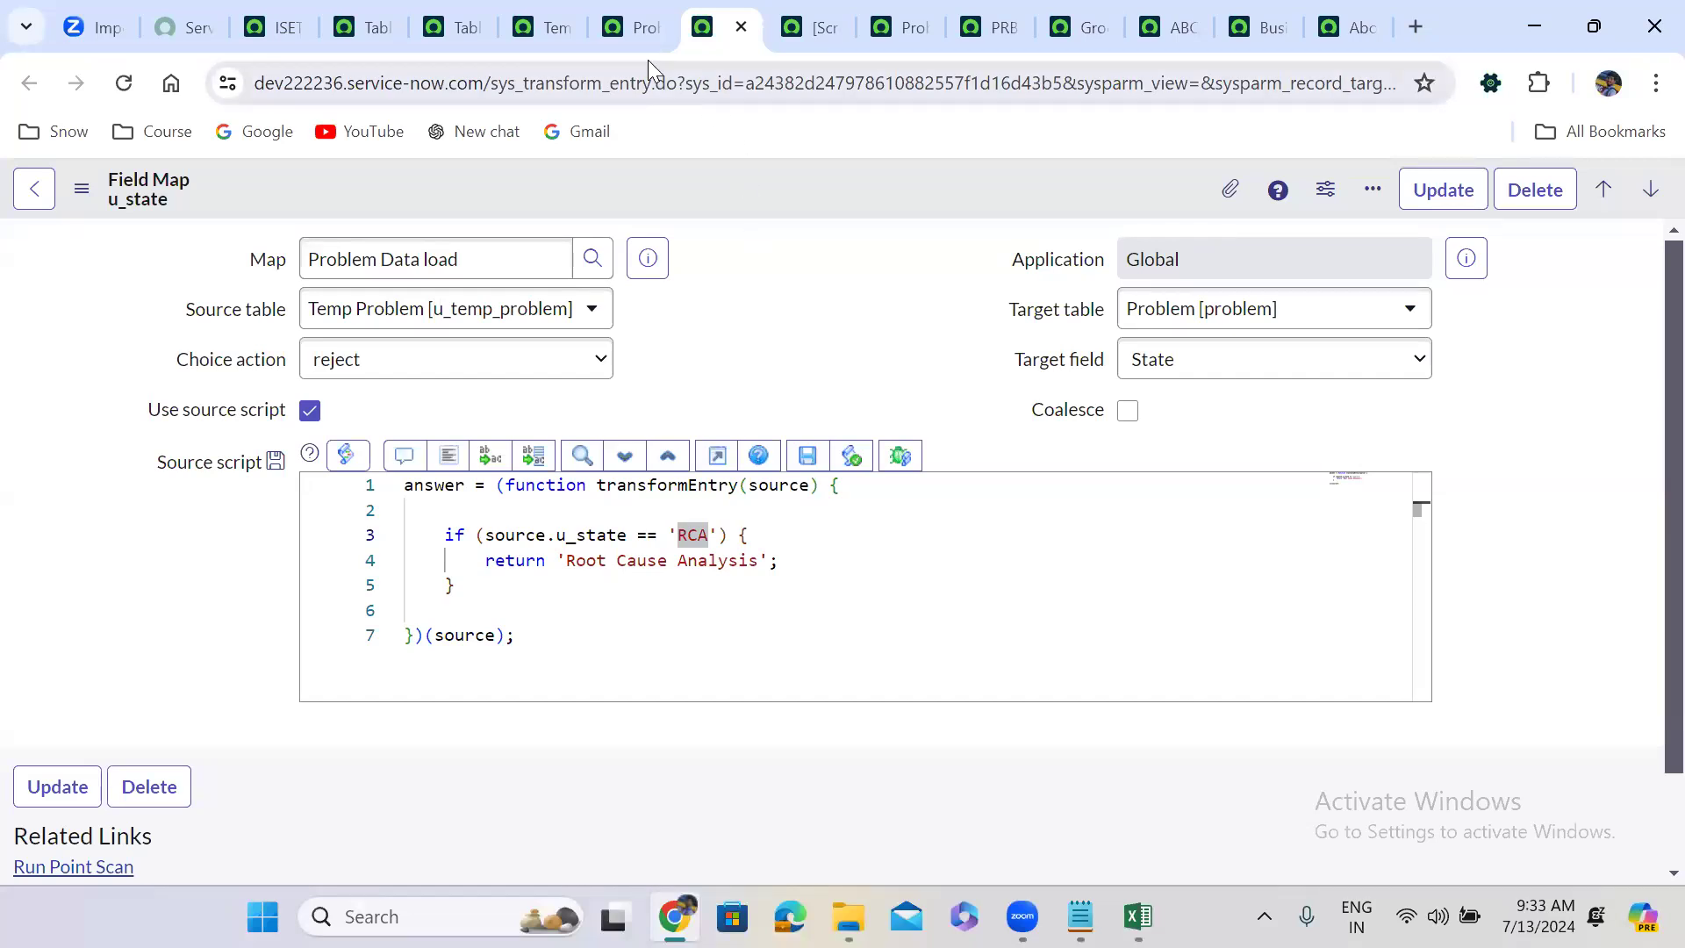
pyautogui.click(640, 18)
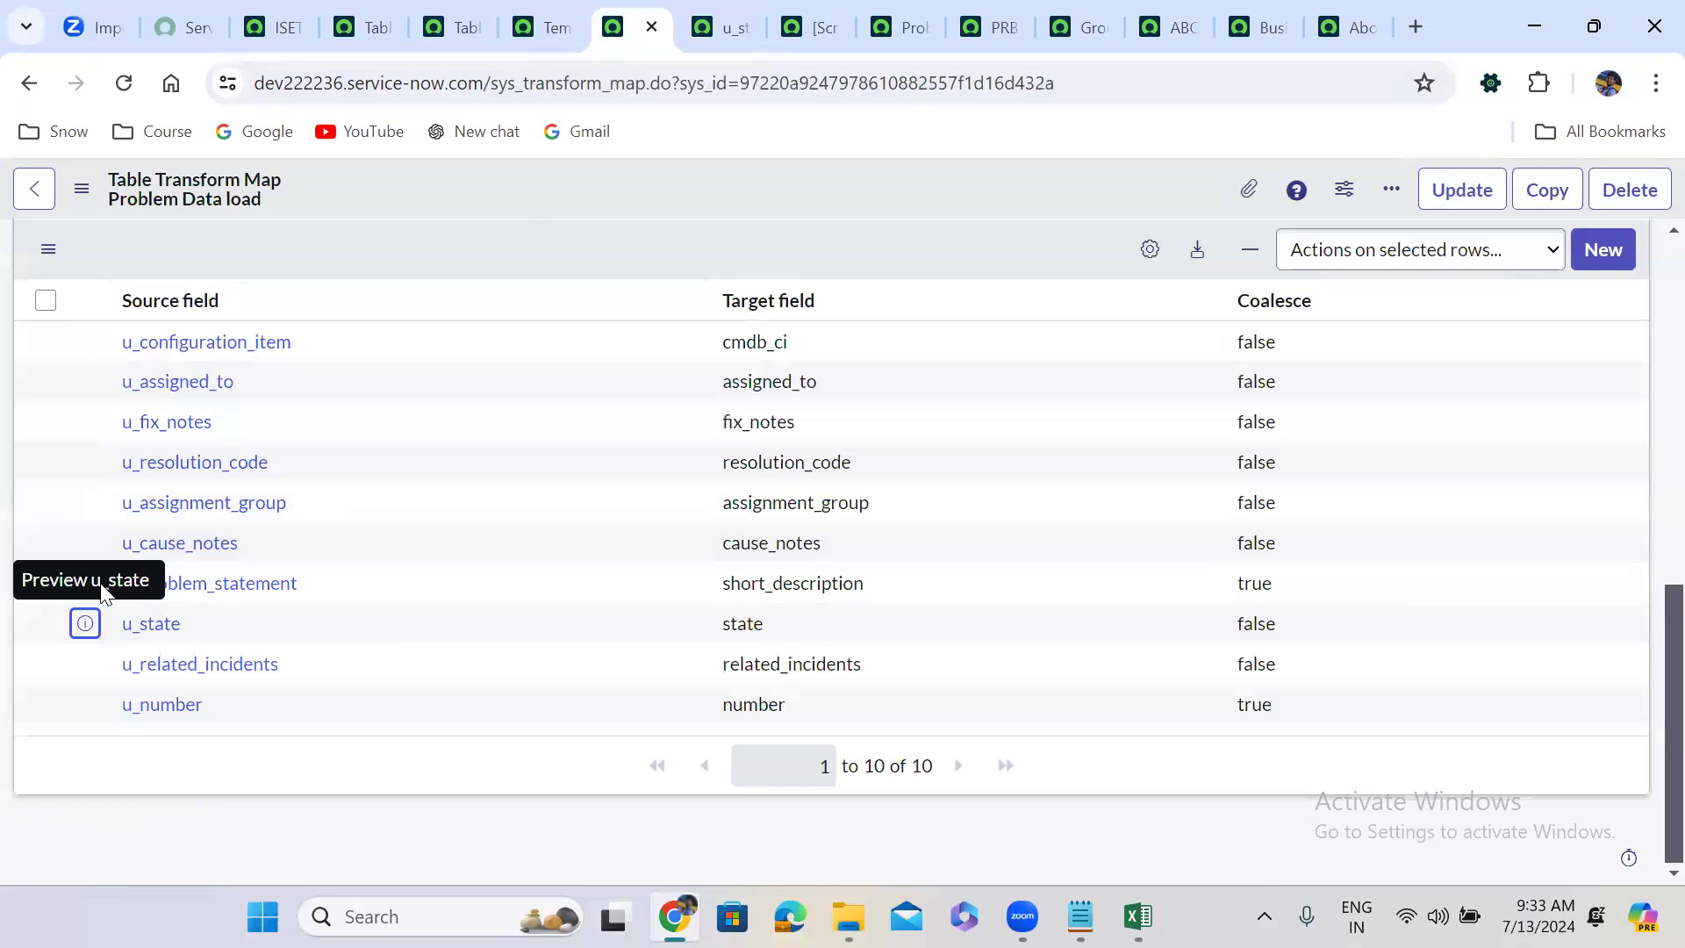
# Open the u_problem_statement field map in a new tab and keep its Choice action as create.
pyautogui.click(388, 581)
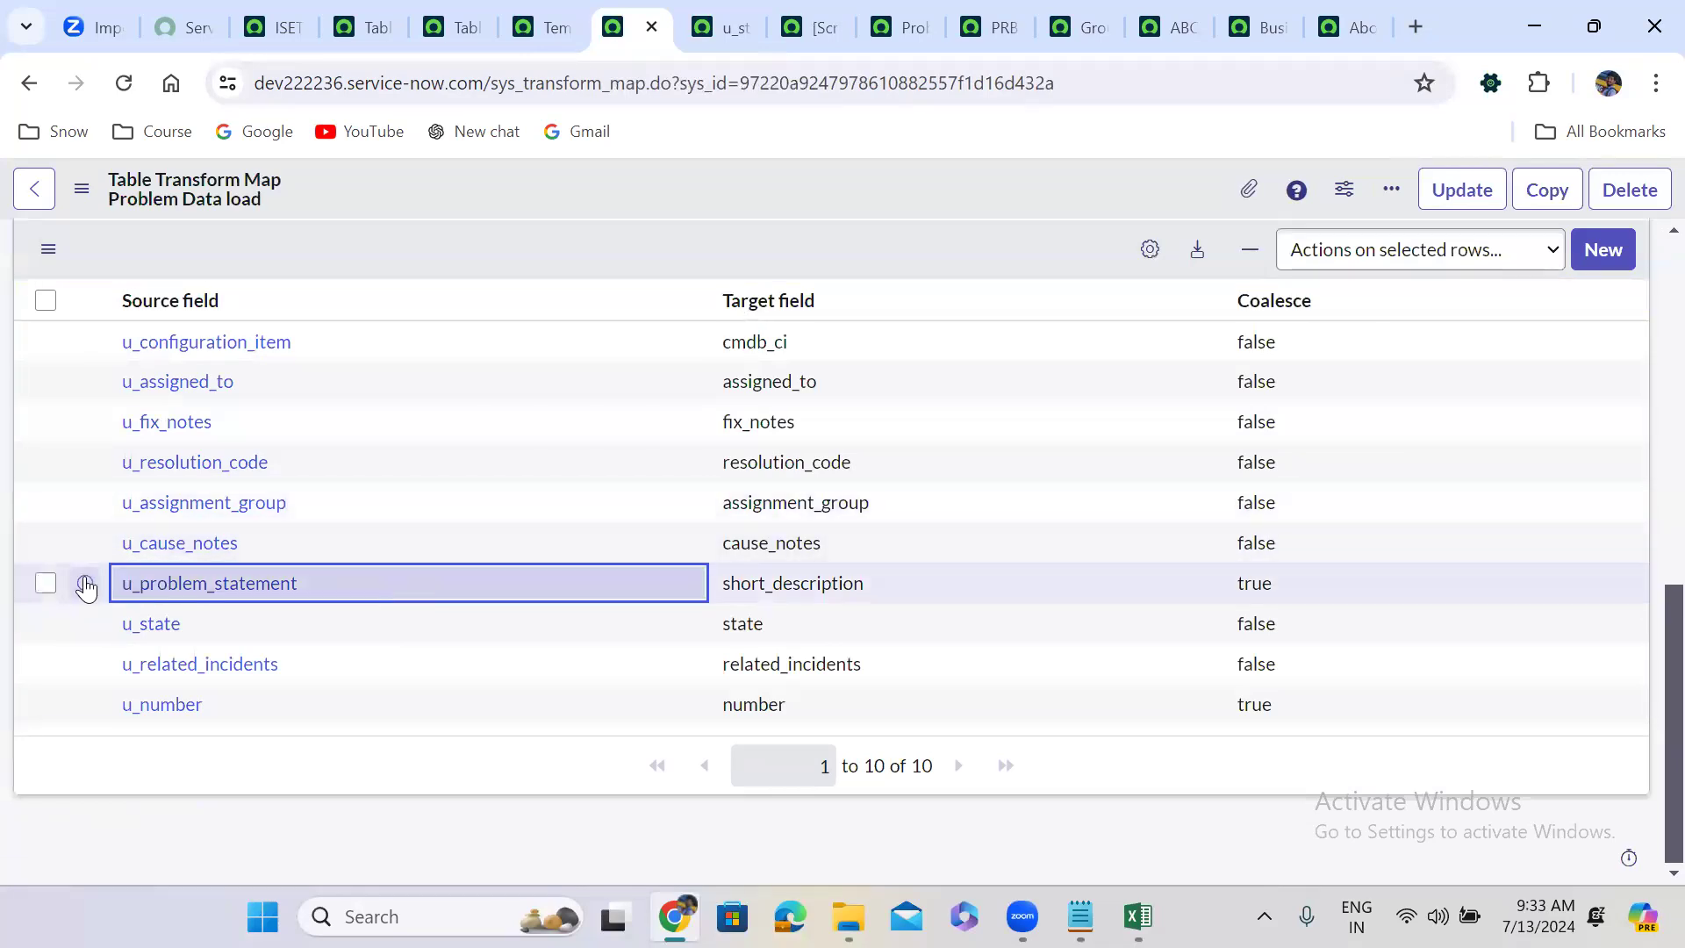
pyautogui.rightClick(84, 580)
pyautogui.click(254, 224)
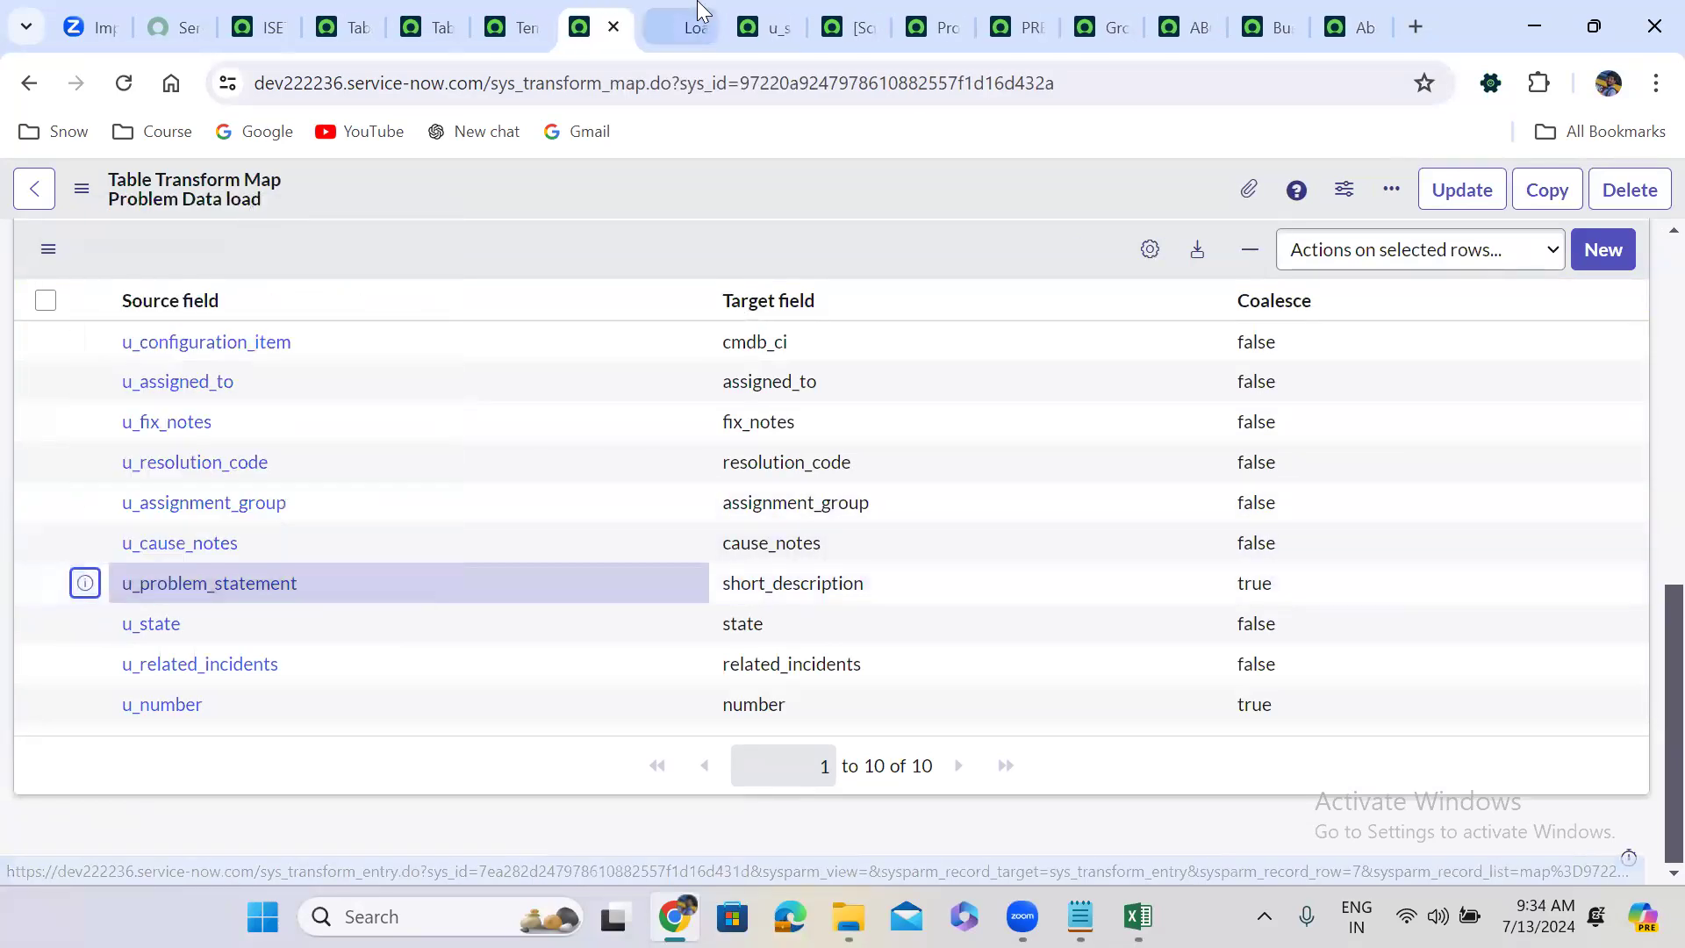
pyautogui.click(660, 10)
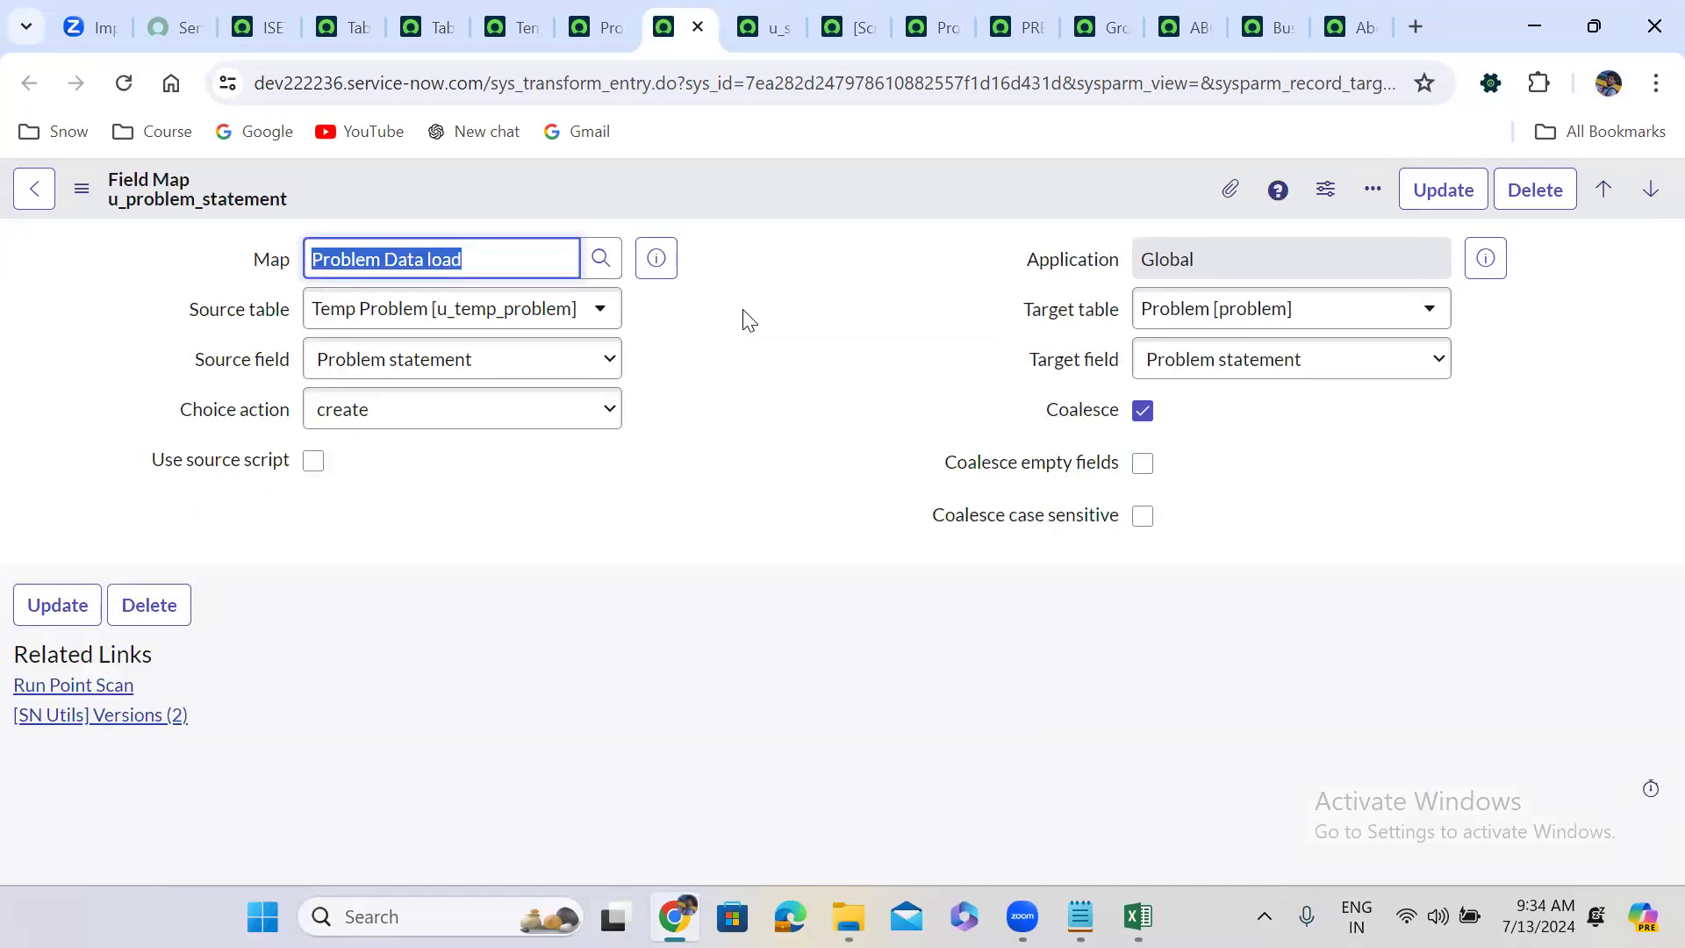
pyautogui.click(769, 317)
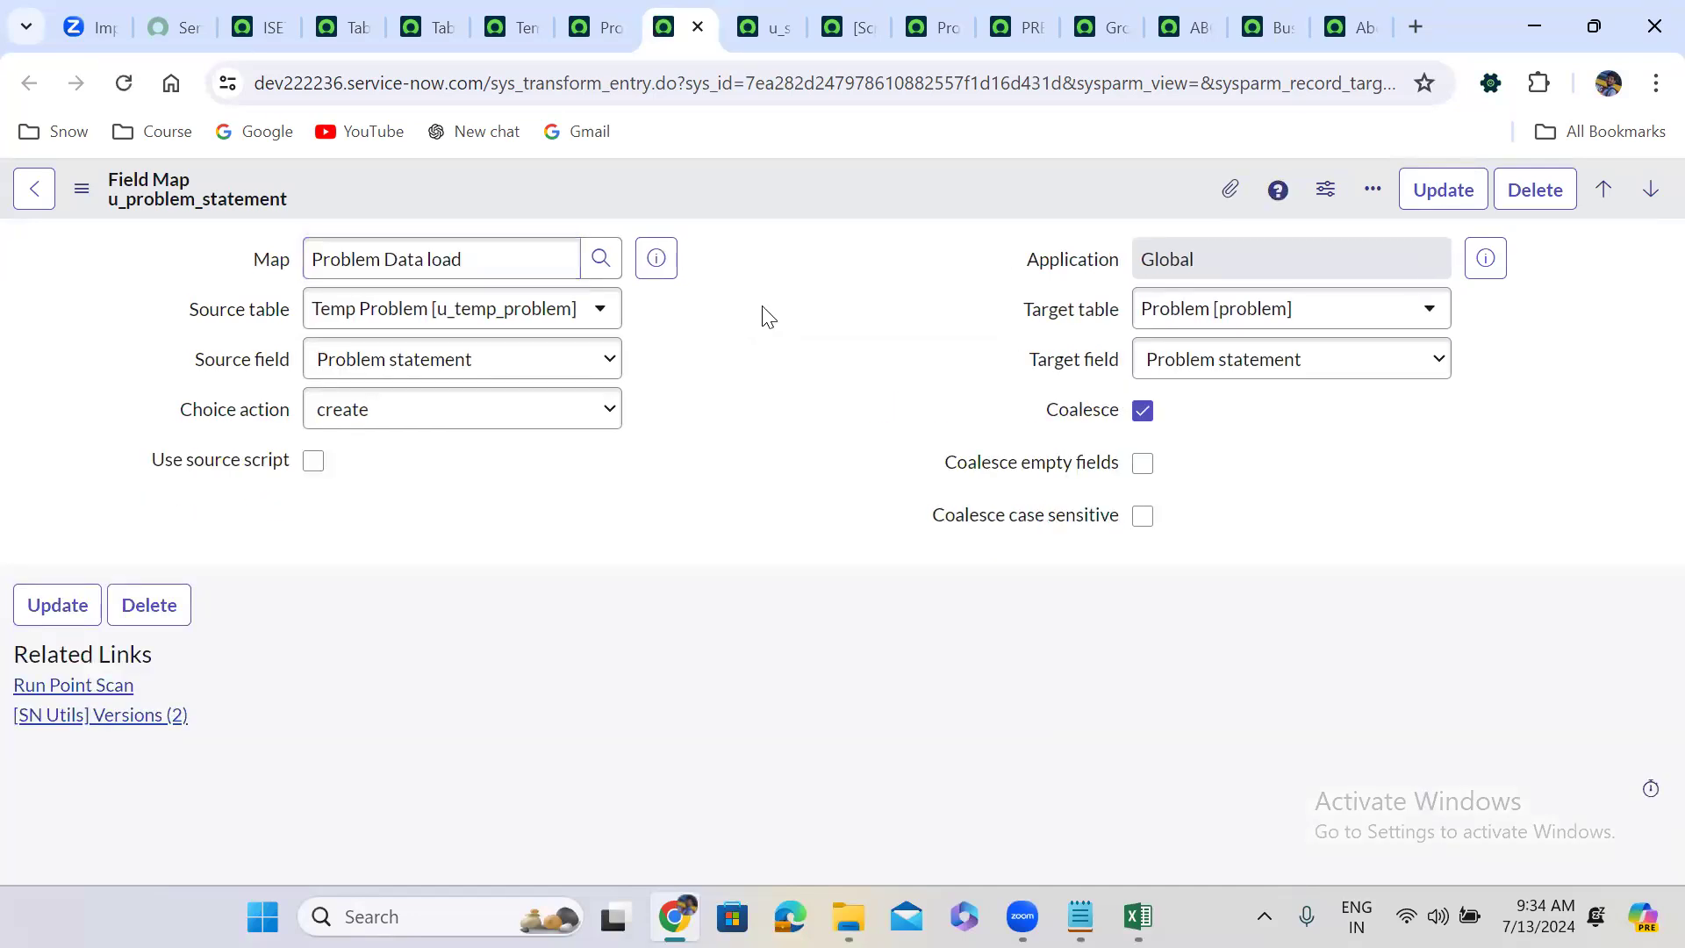
pyautogui.click(462, 422)
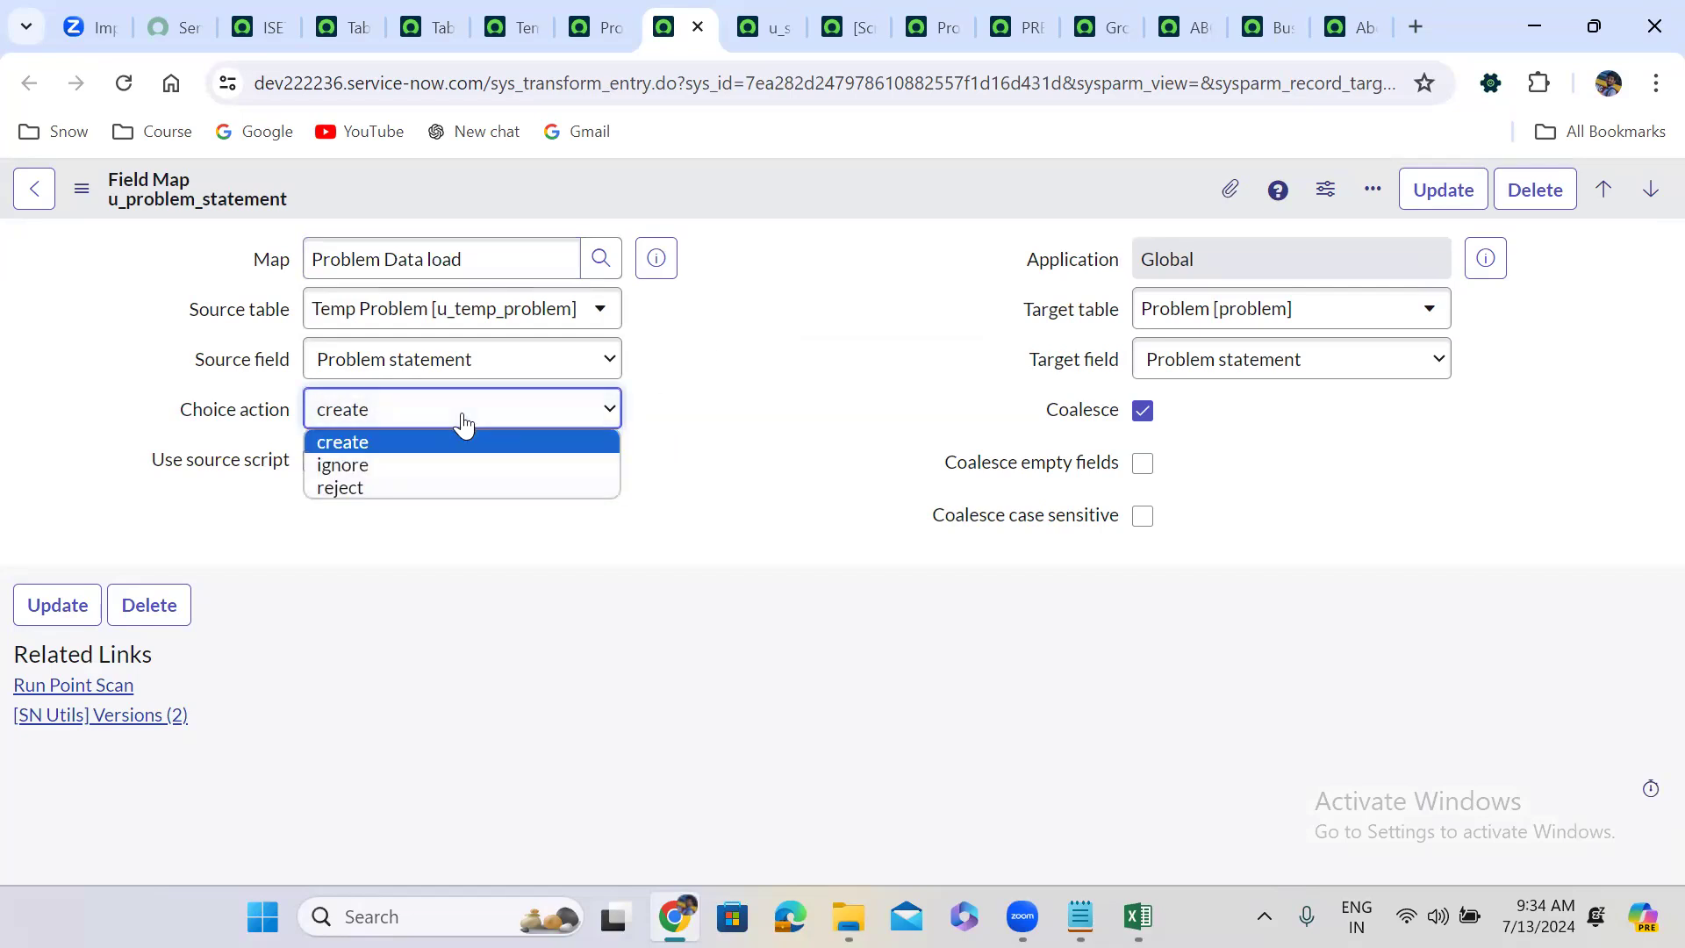
pyautogui.click(462, 421)
pyautogui.click(768, 285)
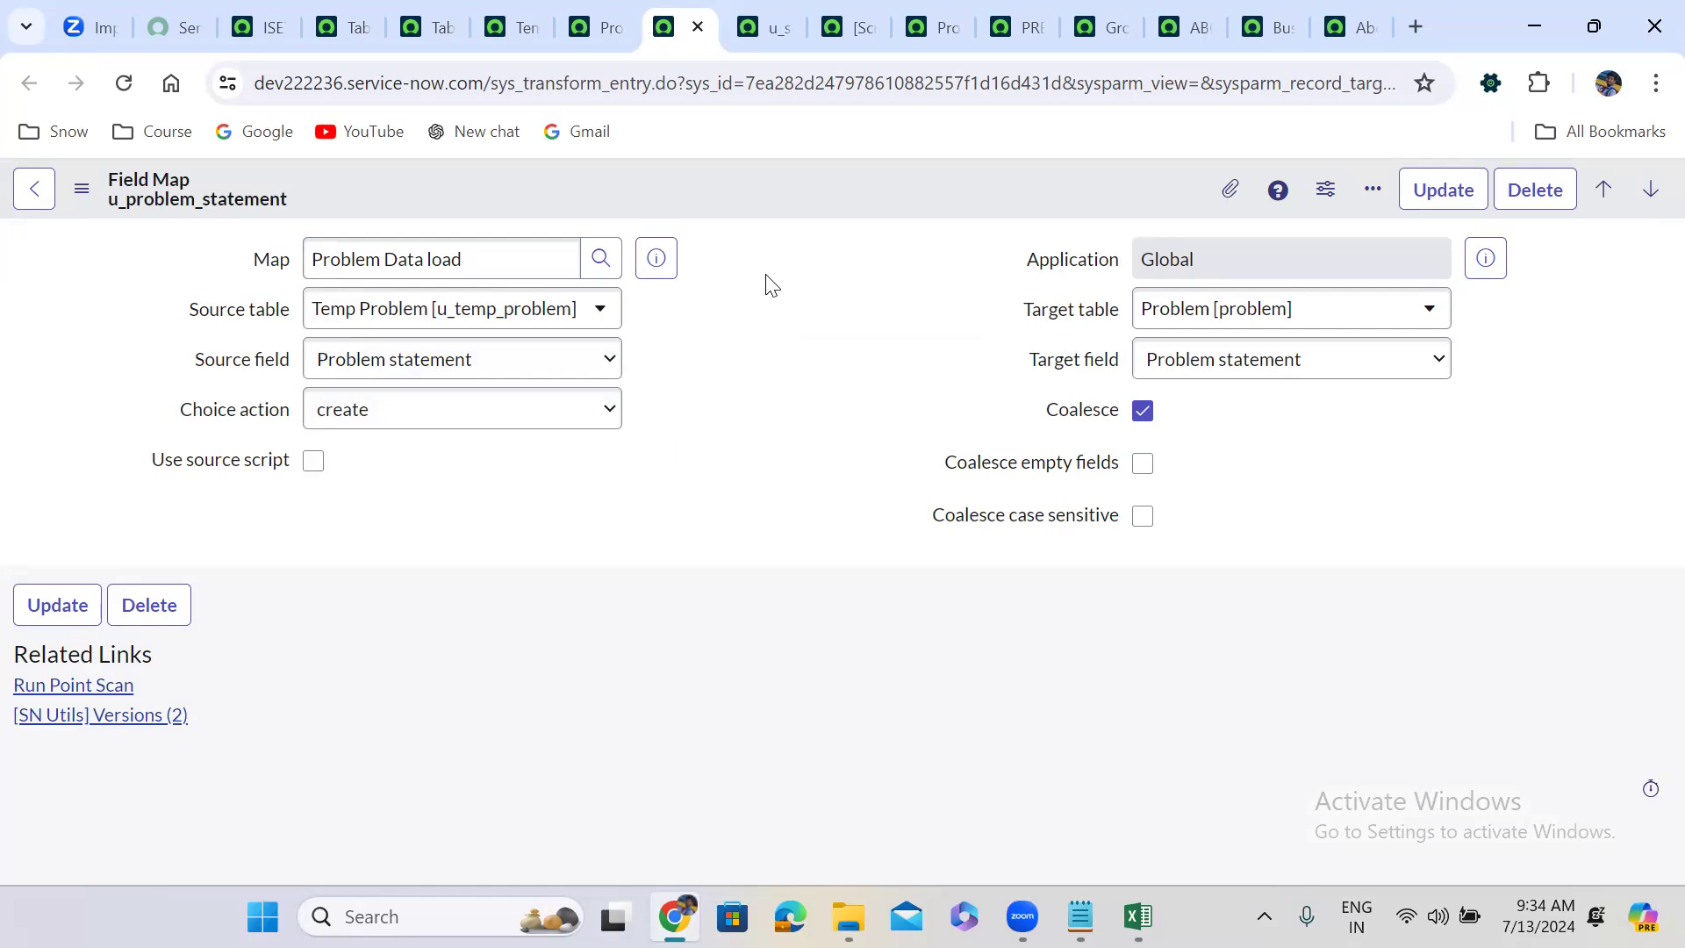
pyautogui.click(600, 25)
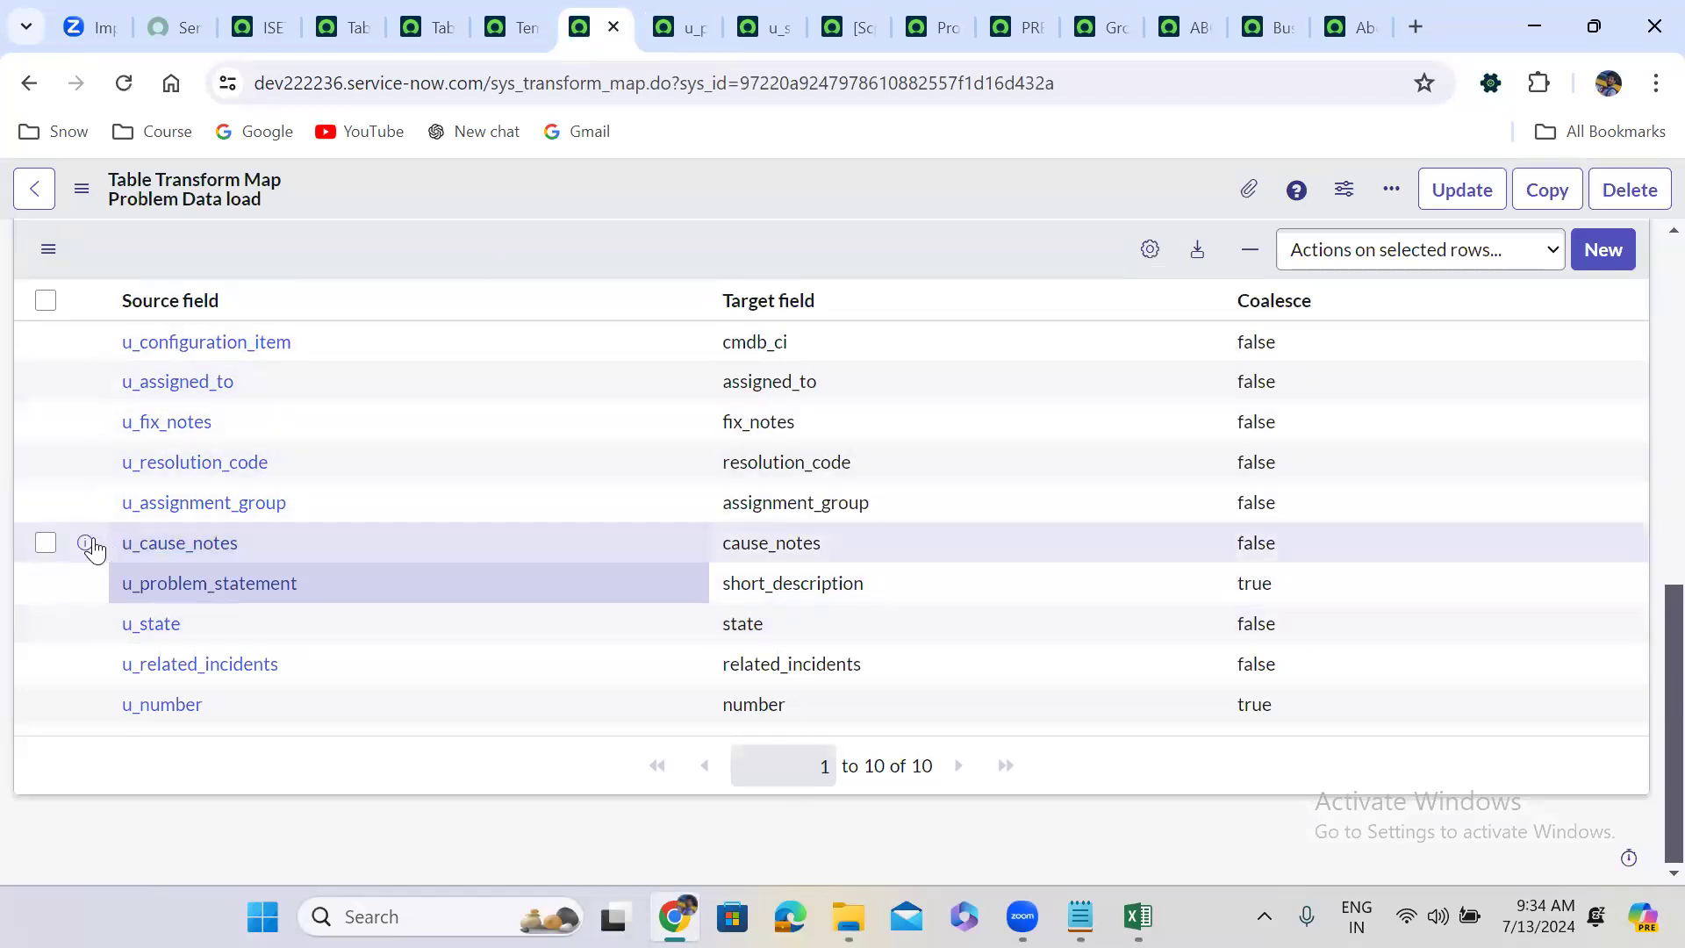
# Open u_cause_notes in a new tab, then uncheck Coalesce on the u_problem_statement field map.
pyautogui.rightClick(86, 546)
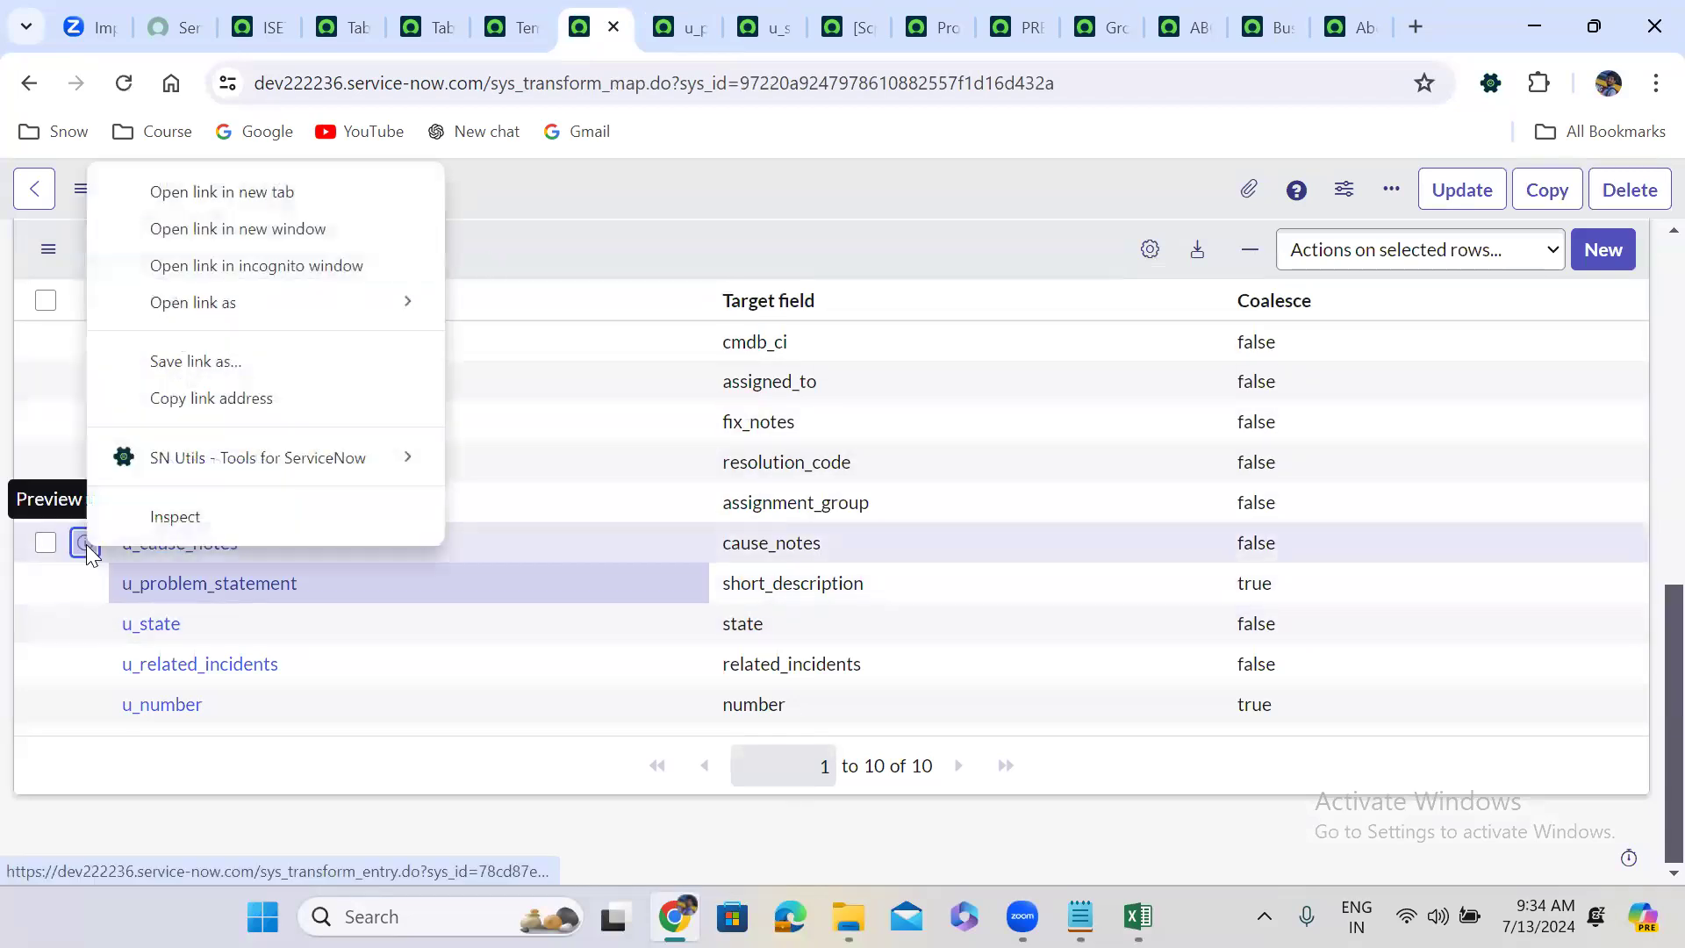
pyautogui.click(264, 195)
pyautogui.click(711, 9)
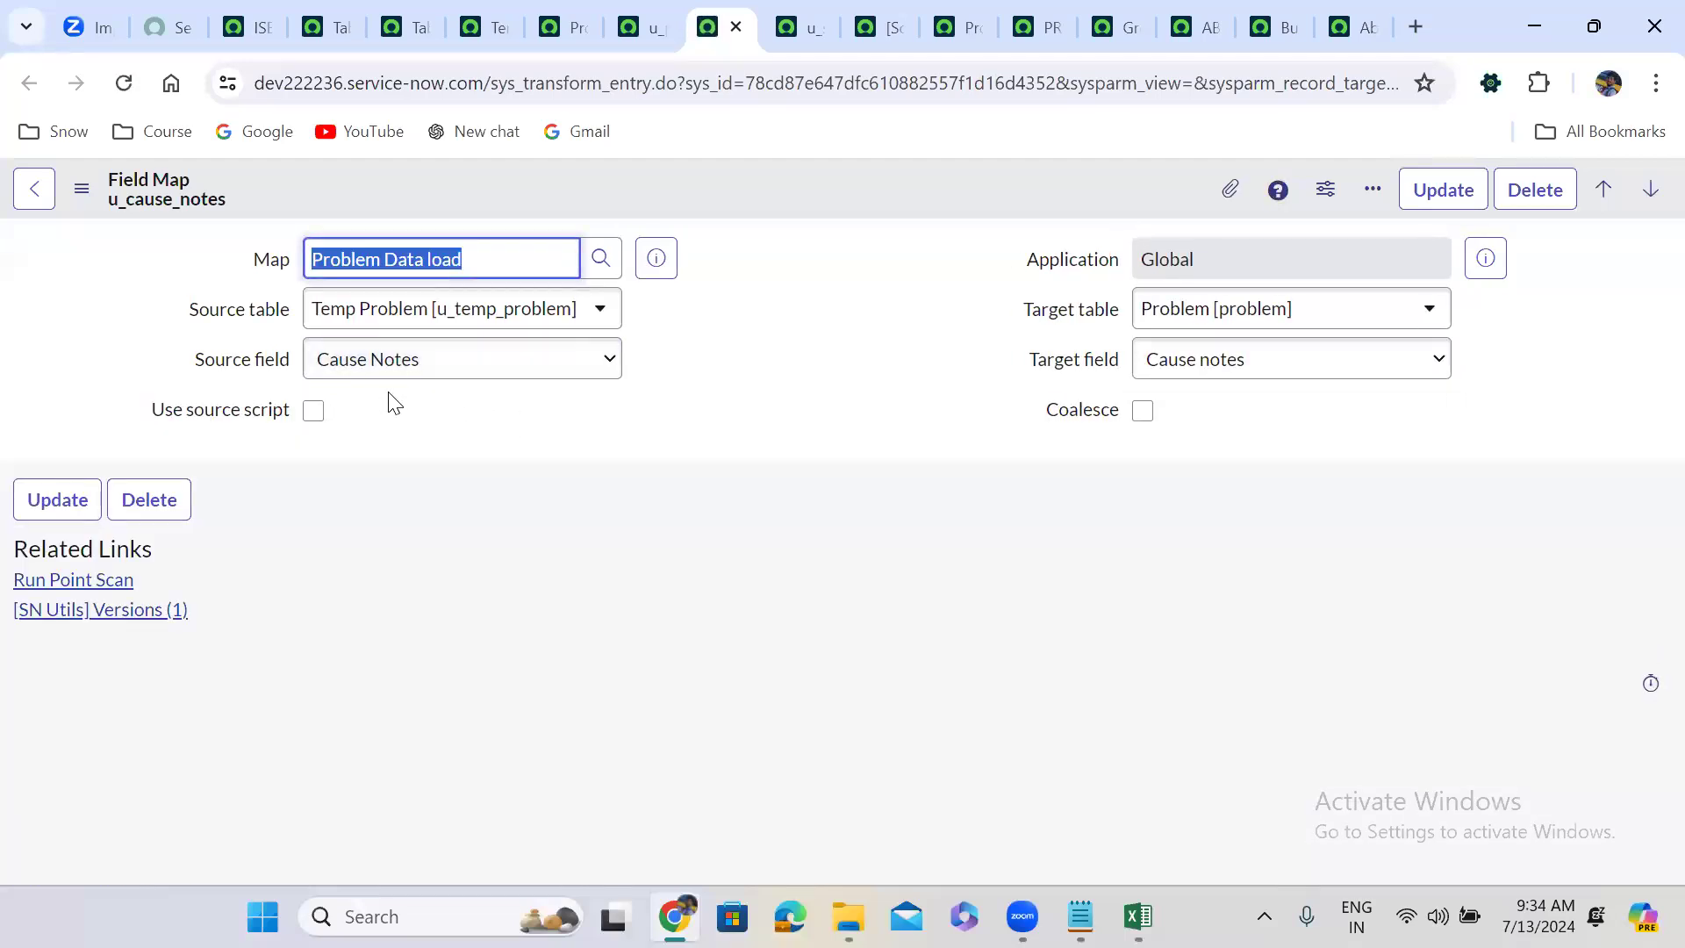
pyautogui.click(632, 26)
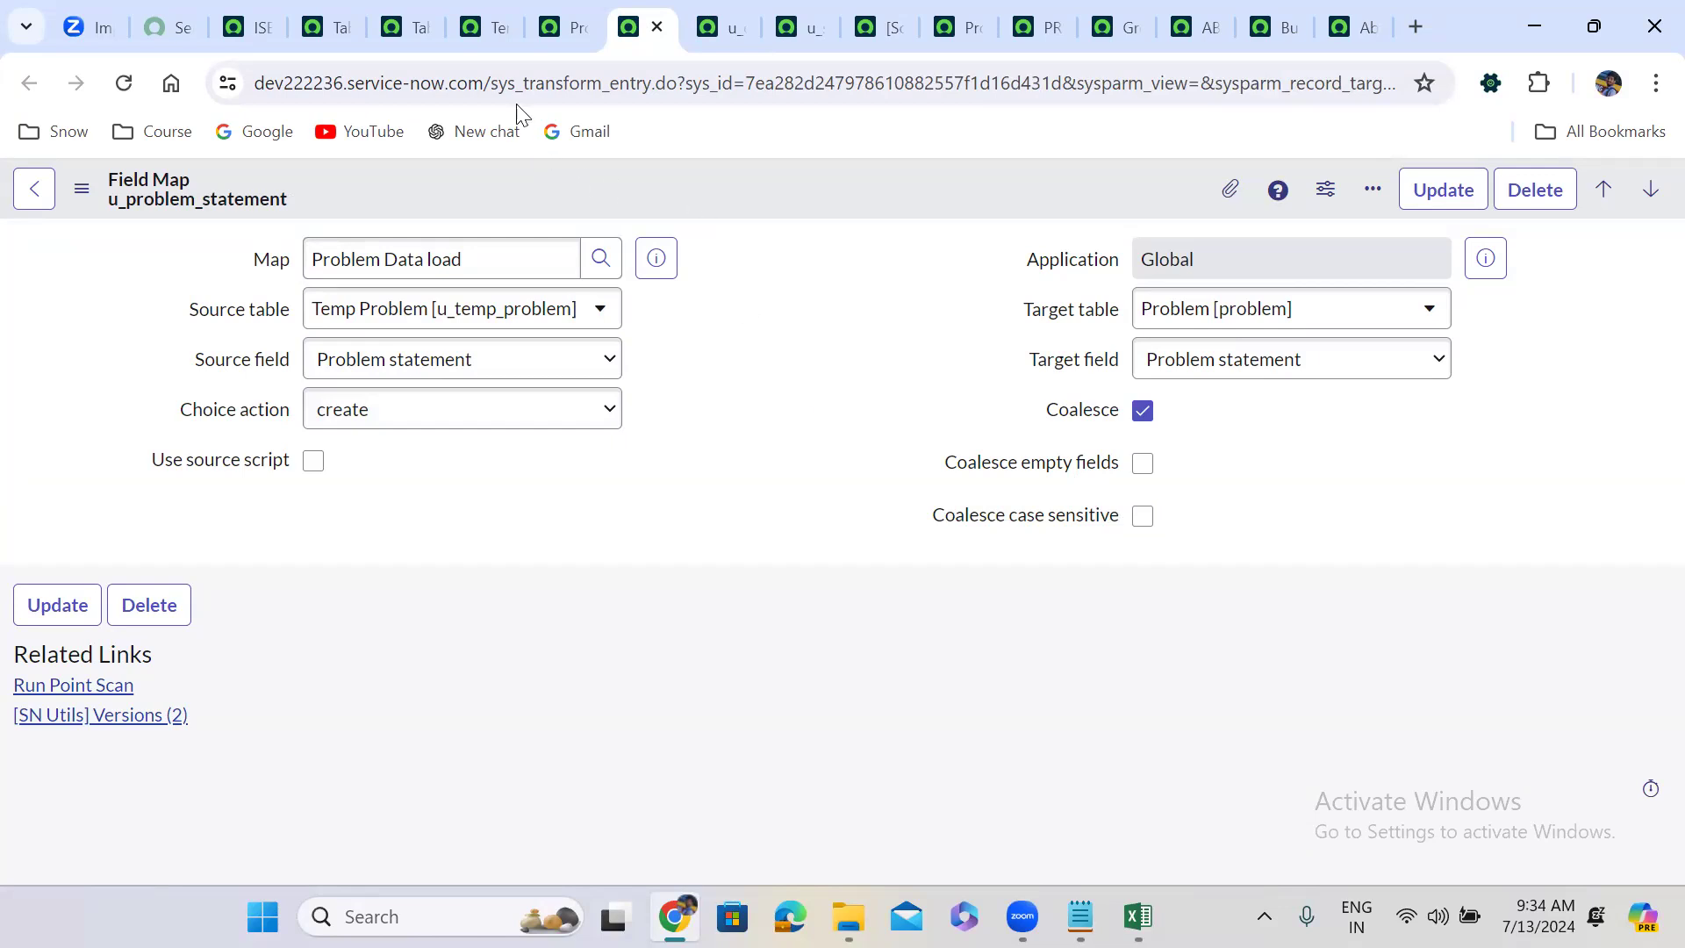
pyautogui.click(556, 4)
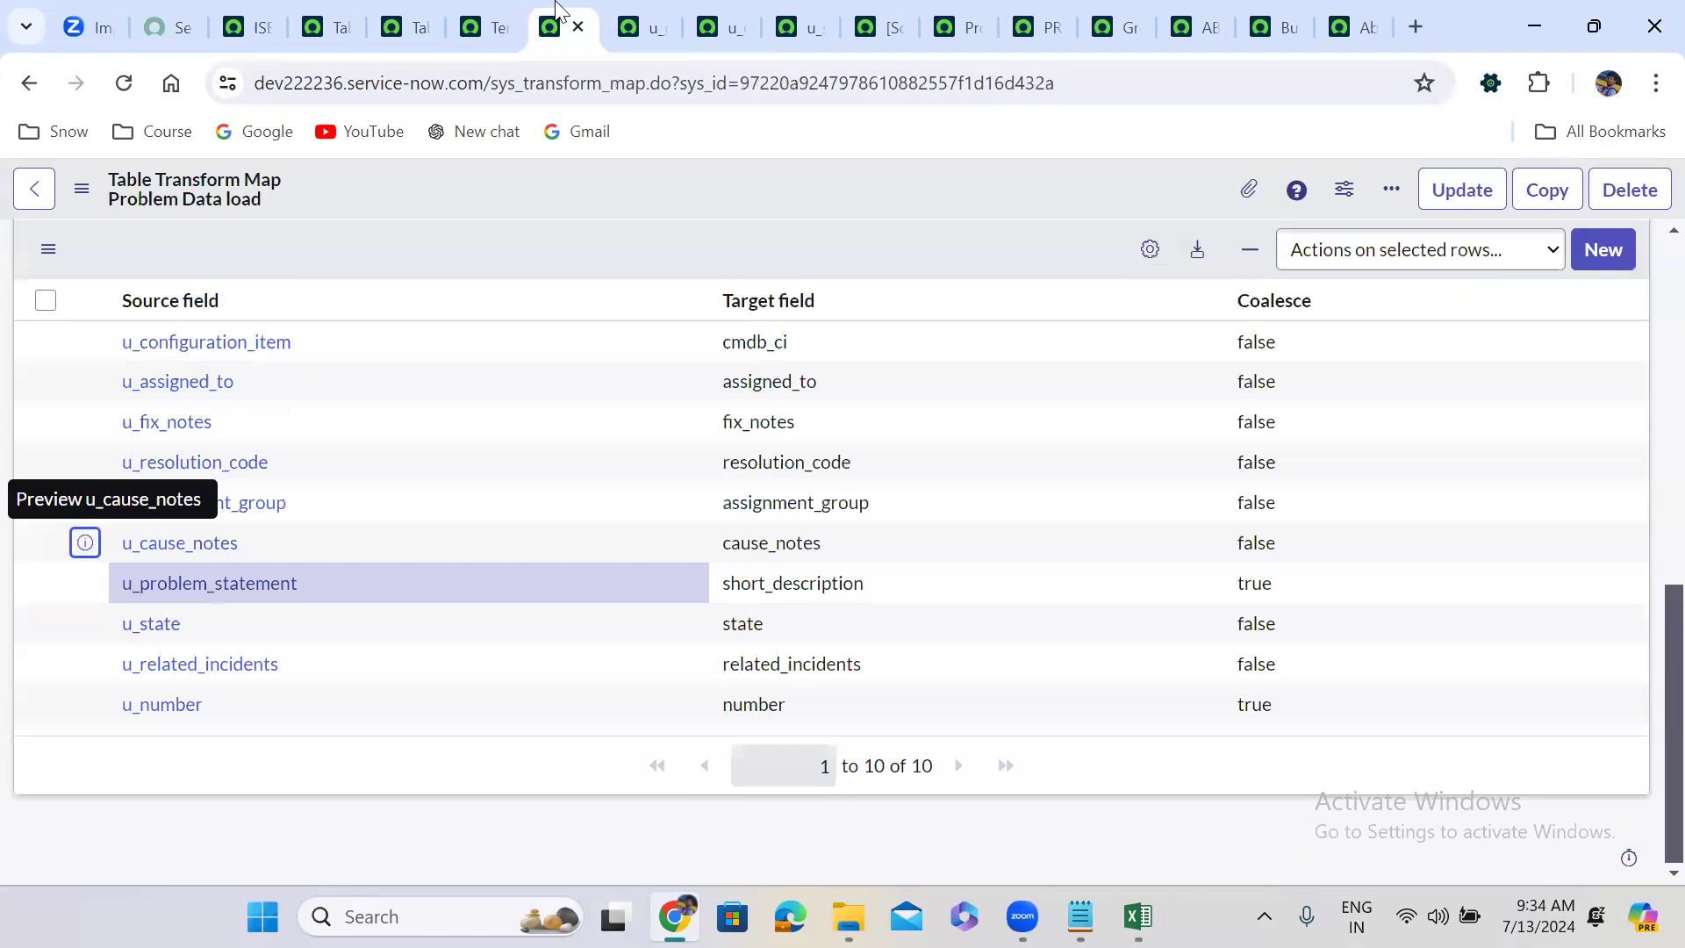
pyautogui.click(619, 13)
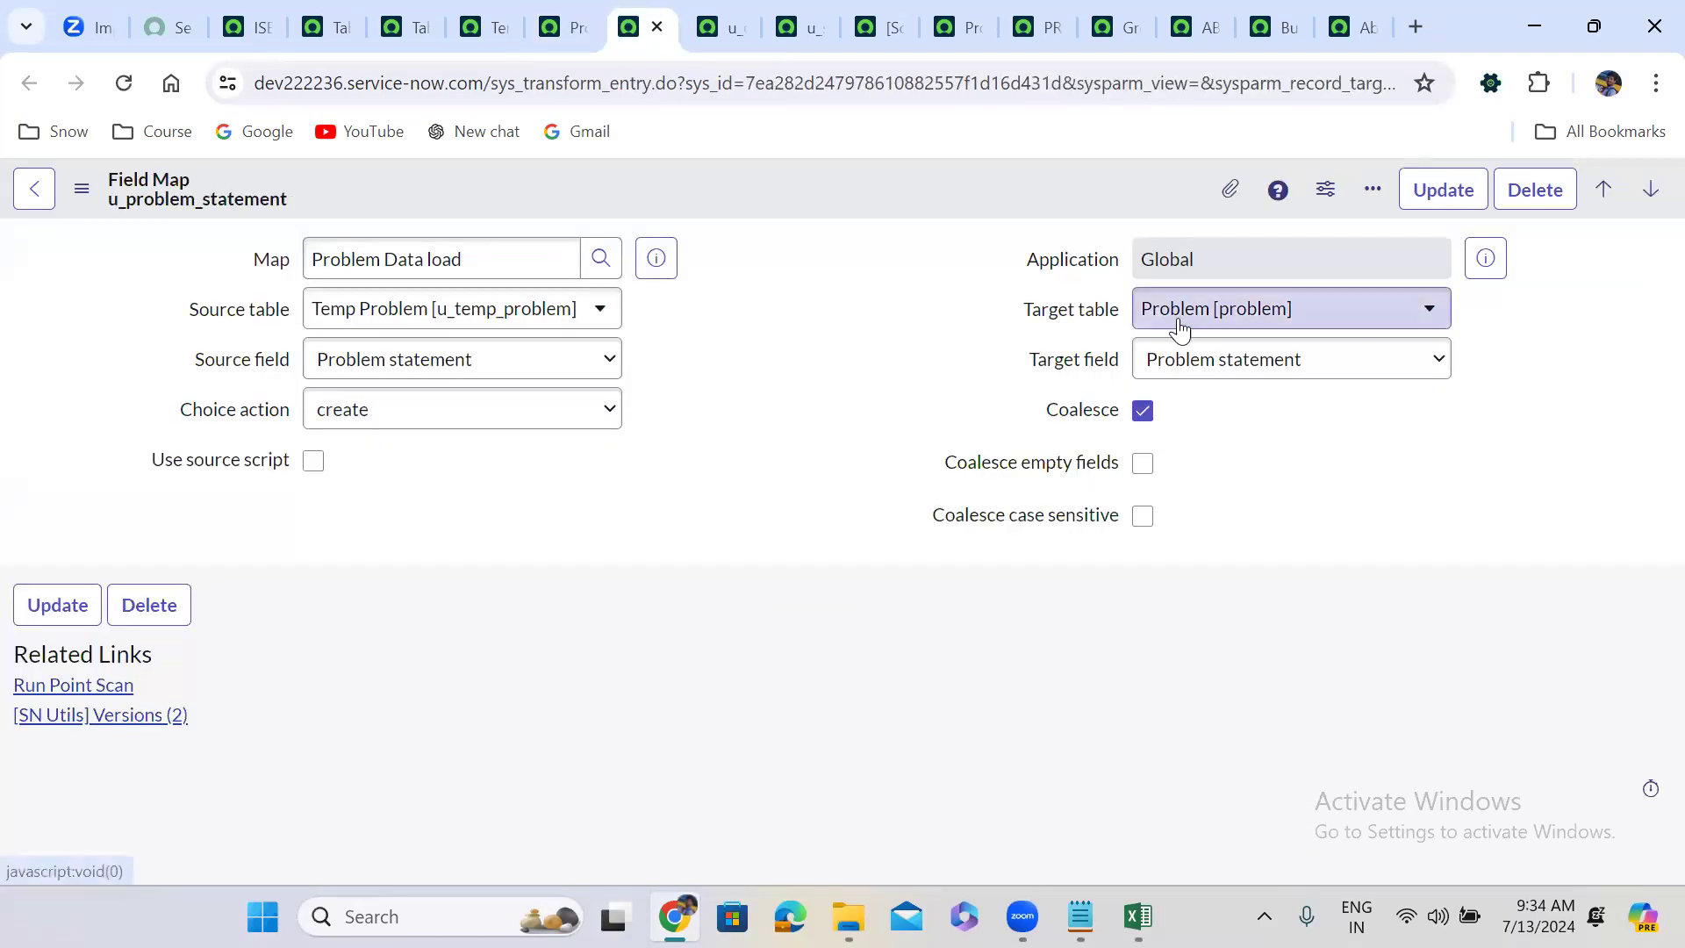
pyautogui.click(1142, 411)
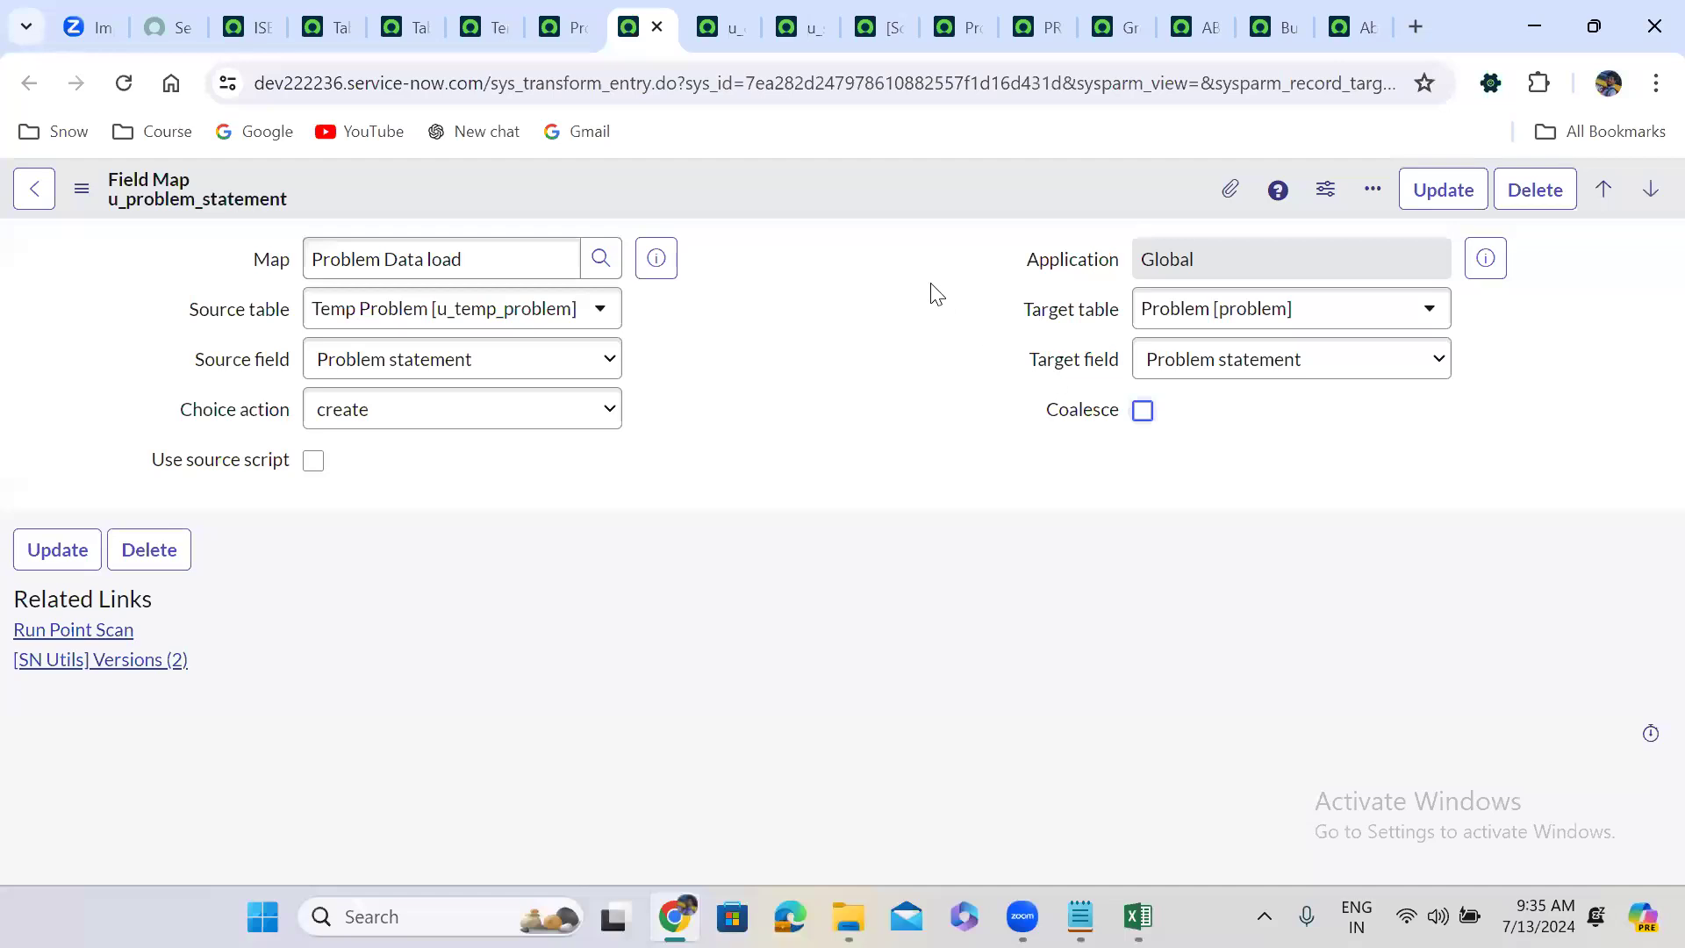
pyautogui.click(563, 23)
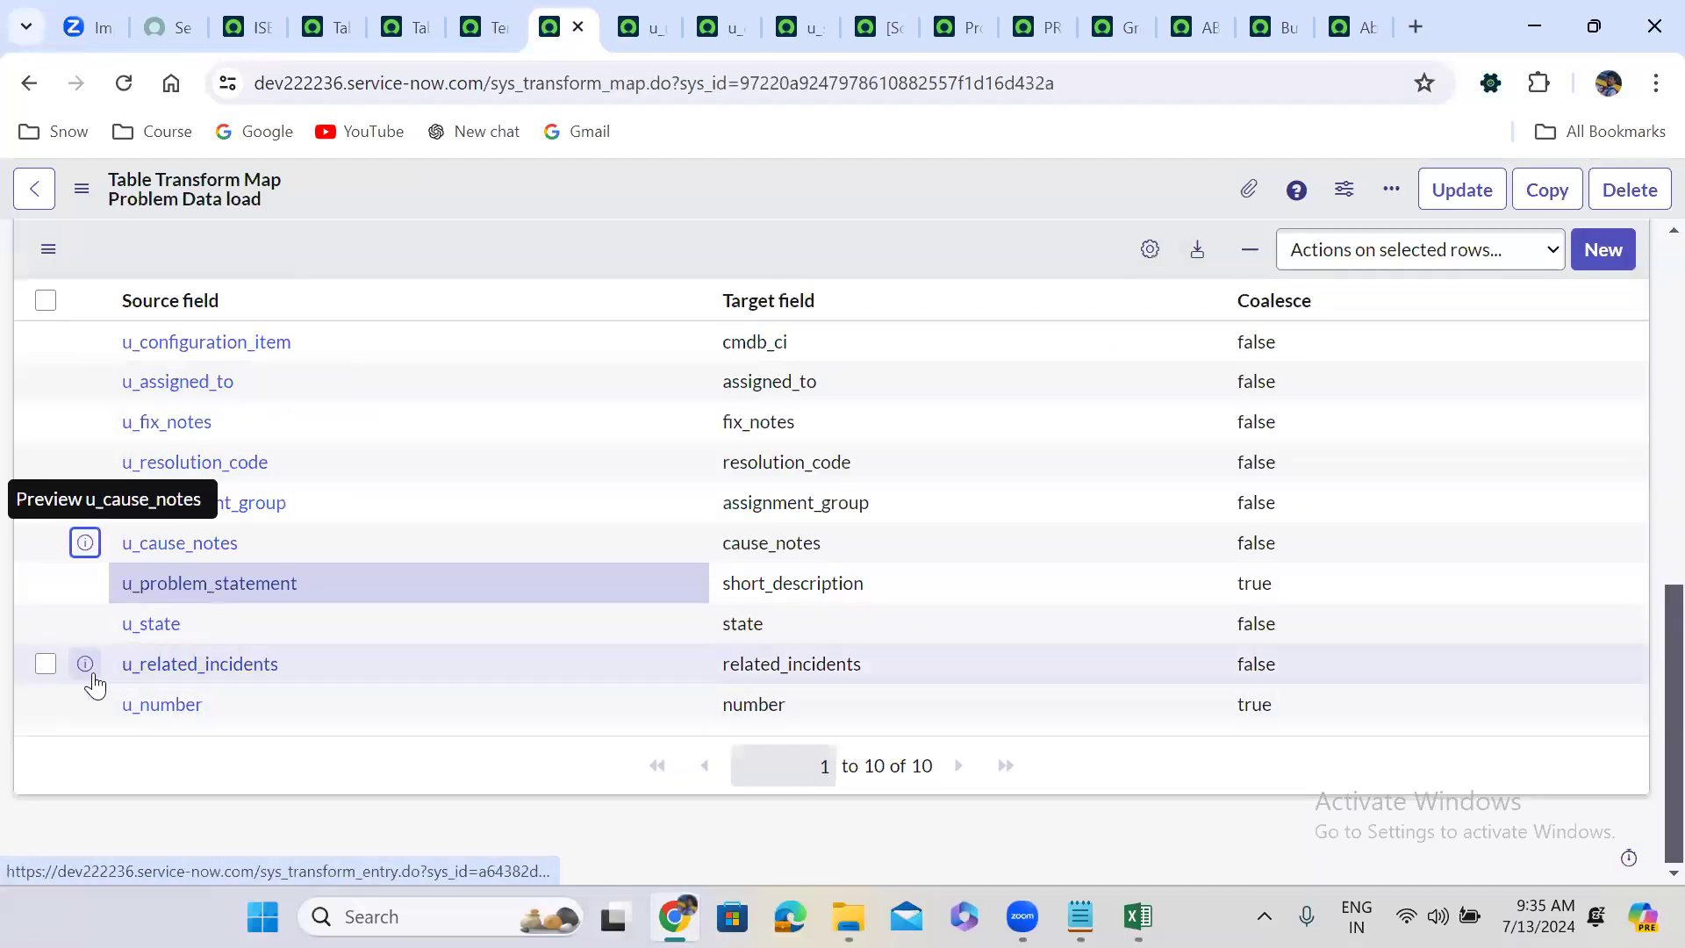
# Open the u_related_incidents field map in a new tab and bring up the problem spreadsheet.
pyautogui.rightClick(86, 665)
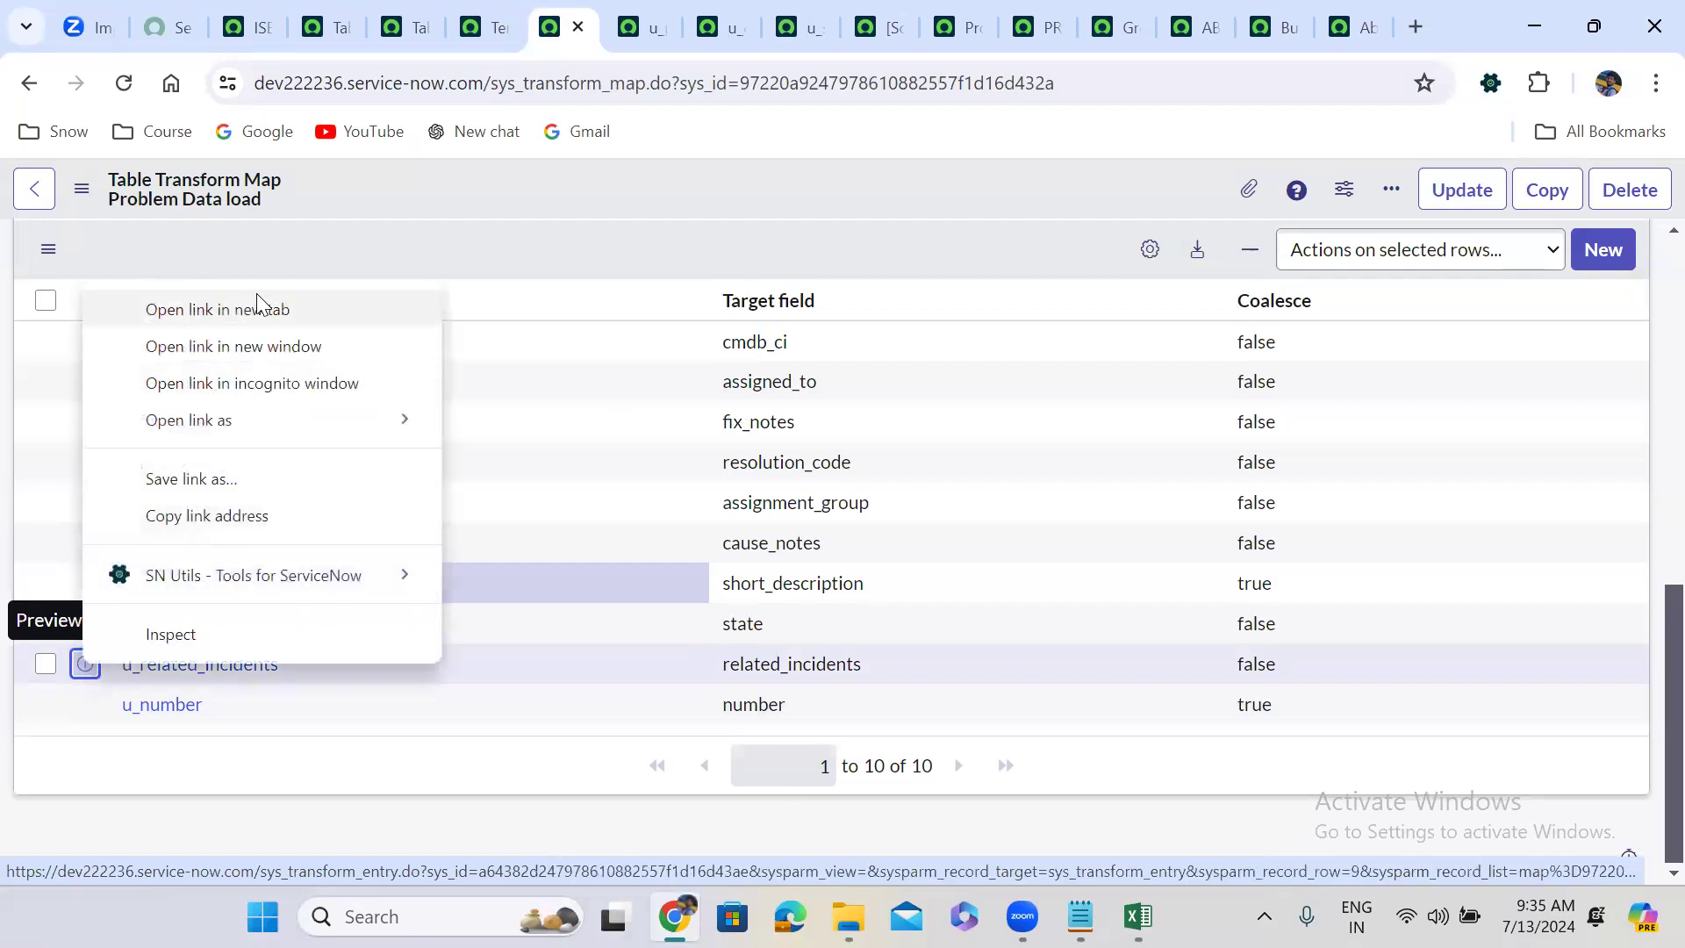
pyautogui.click(250, 310)
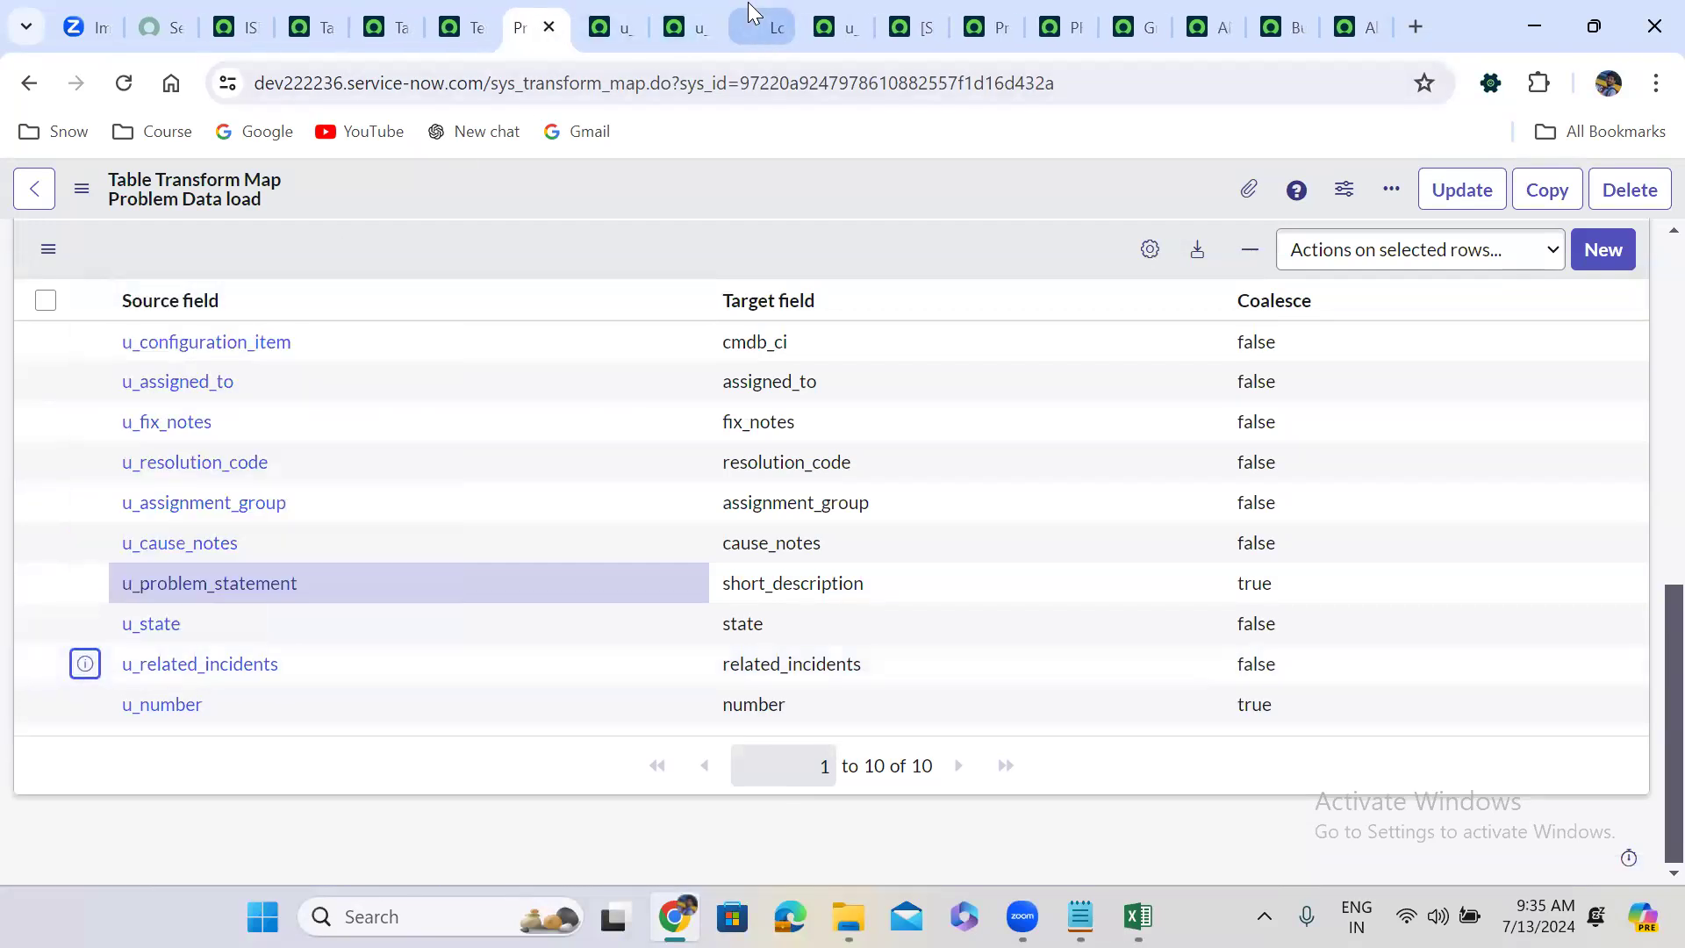
pyautogui.click(749, 14)
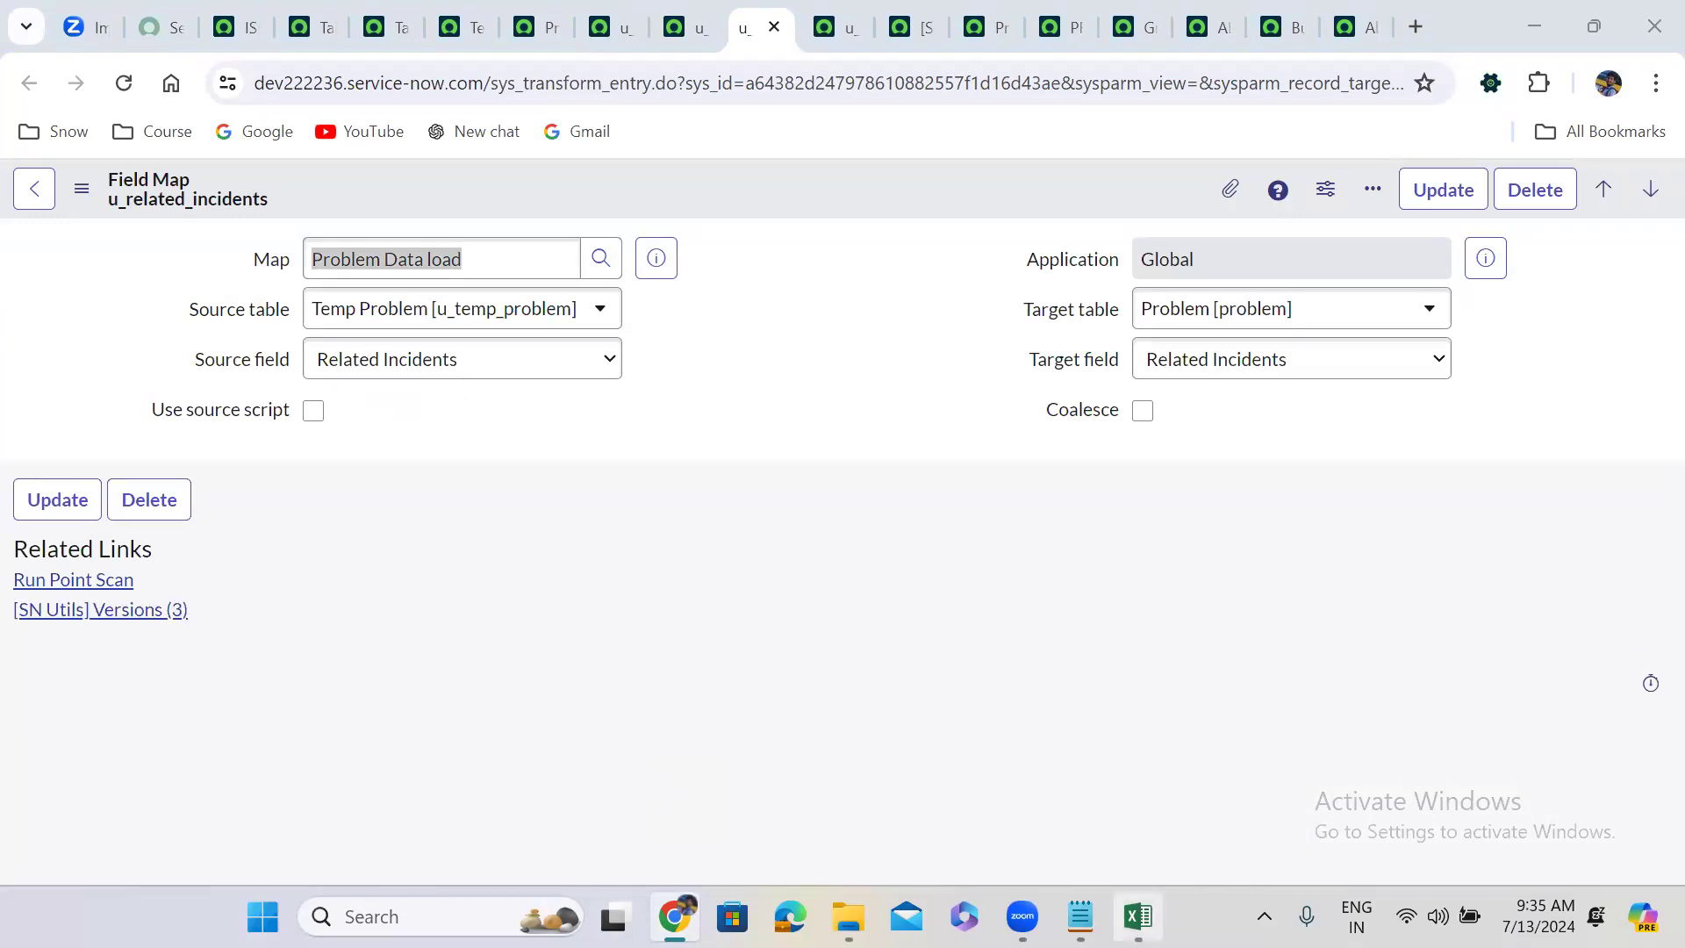
pyautogui.click(1138, 917)
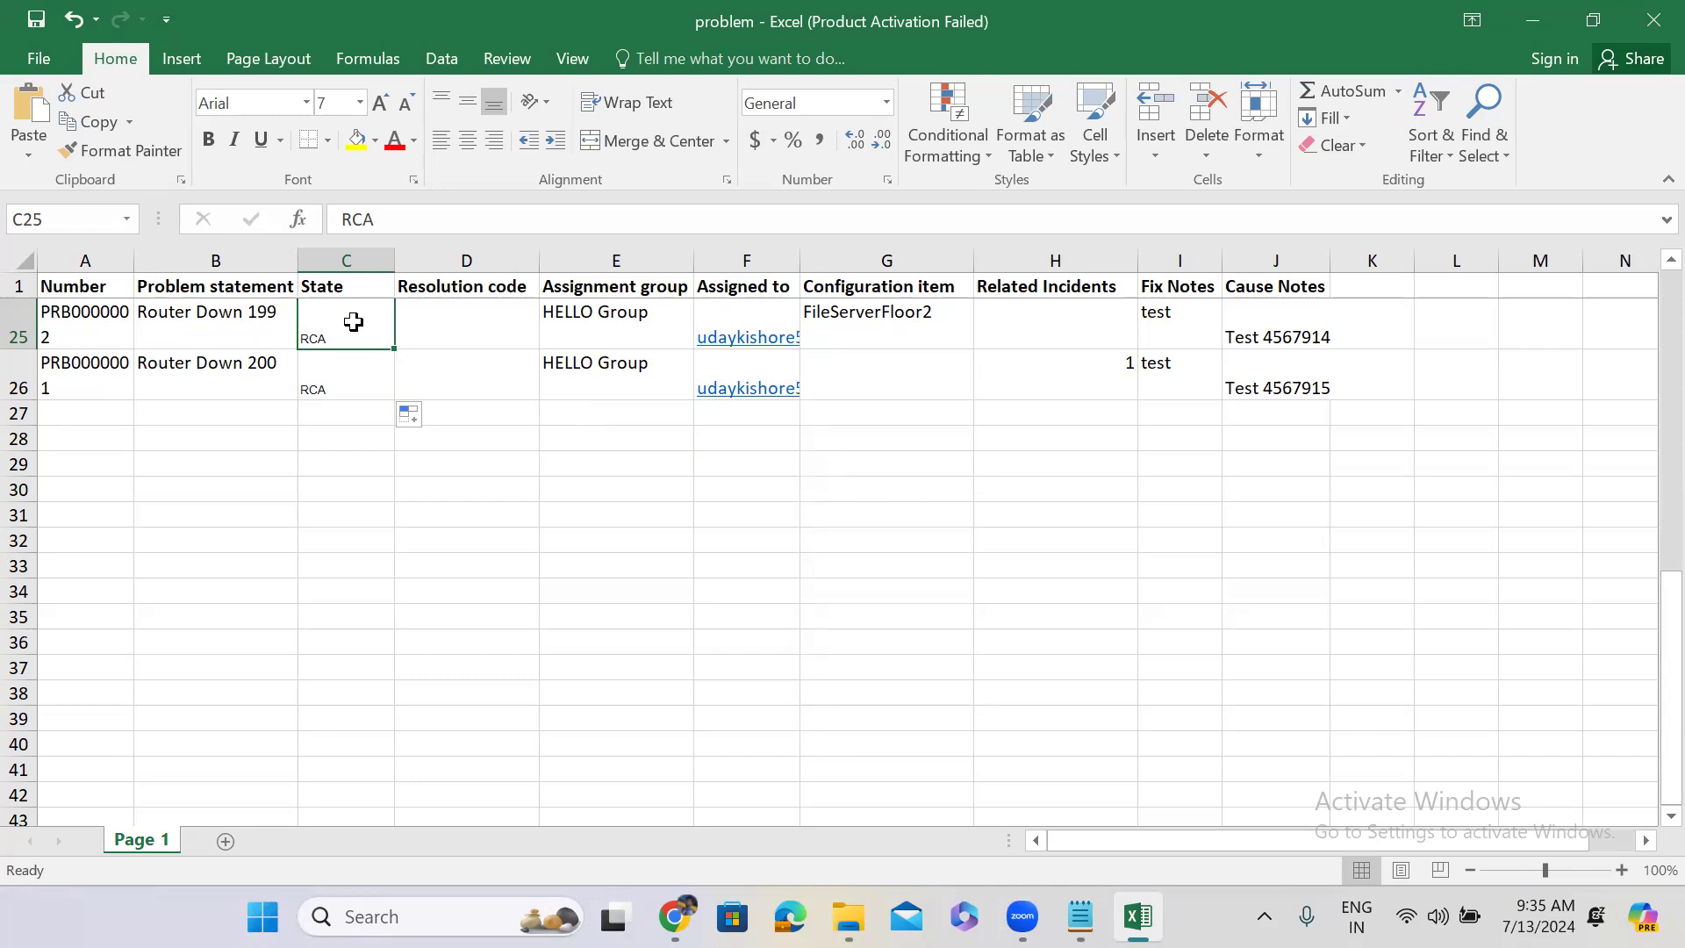
# Minimise the Excel workbook and return to the u_state field map with its RCA script.
pyautogui.click(1534, 21)
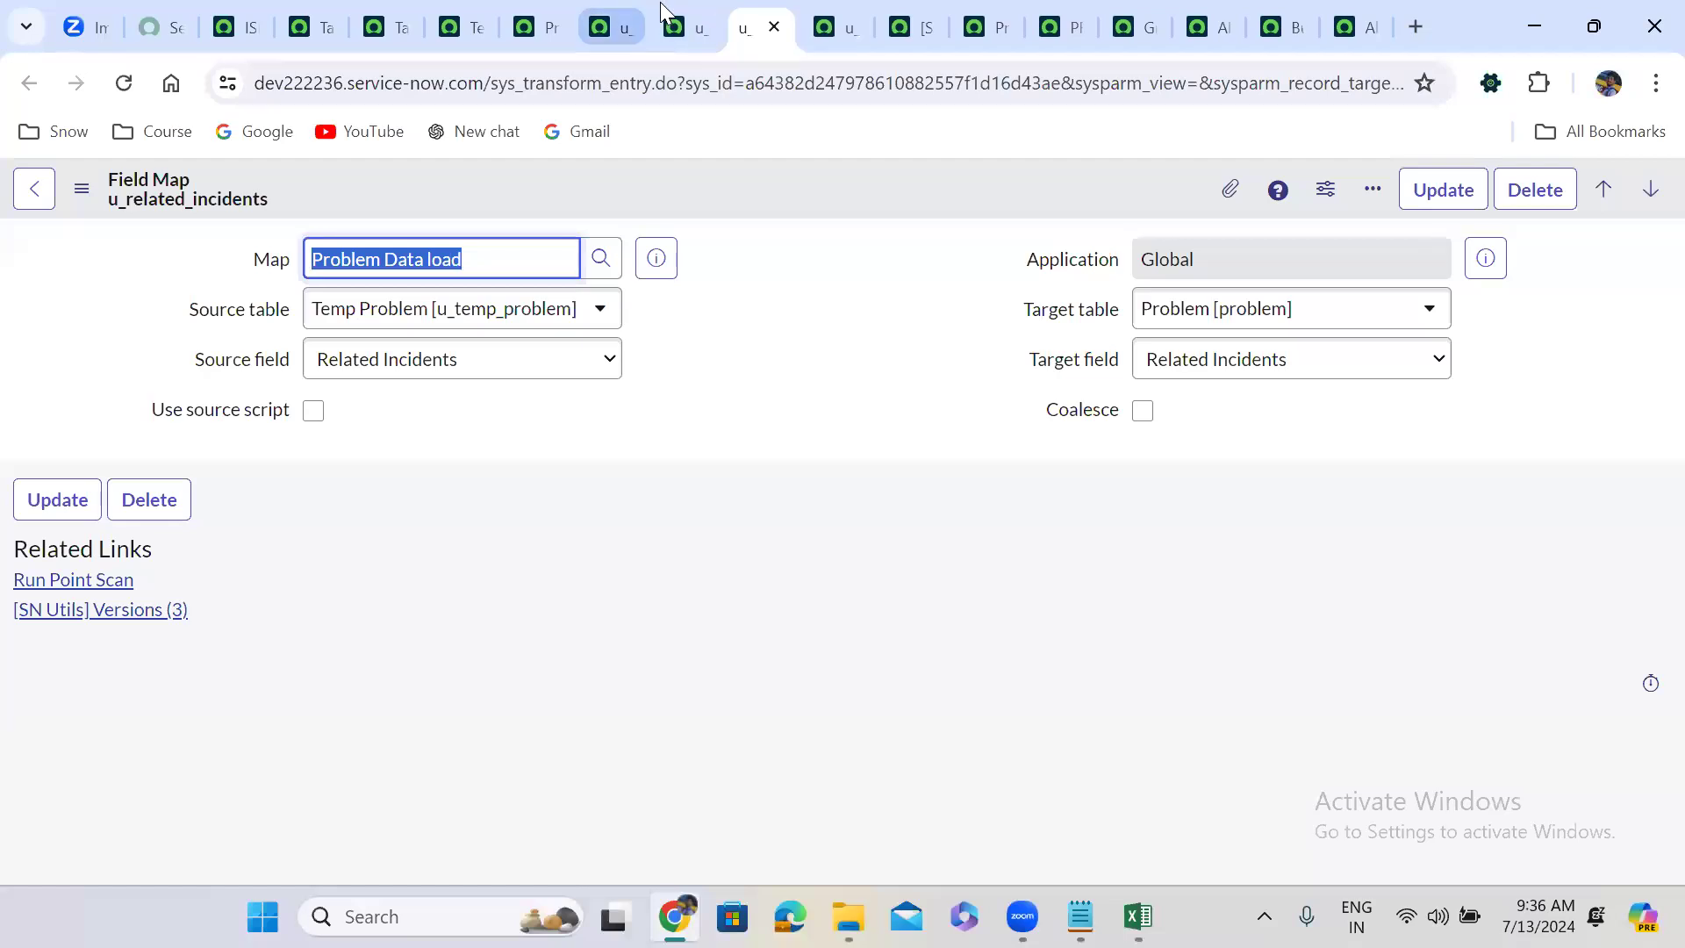
pyautogui.click(671, 19)
pyautogui.click(832, 18)
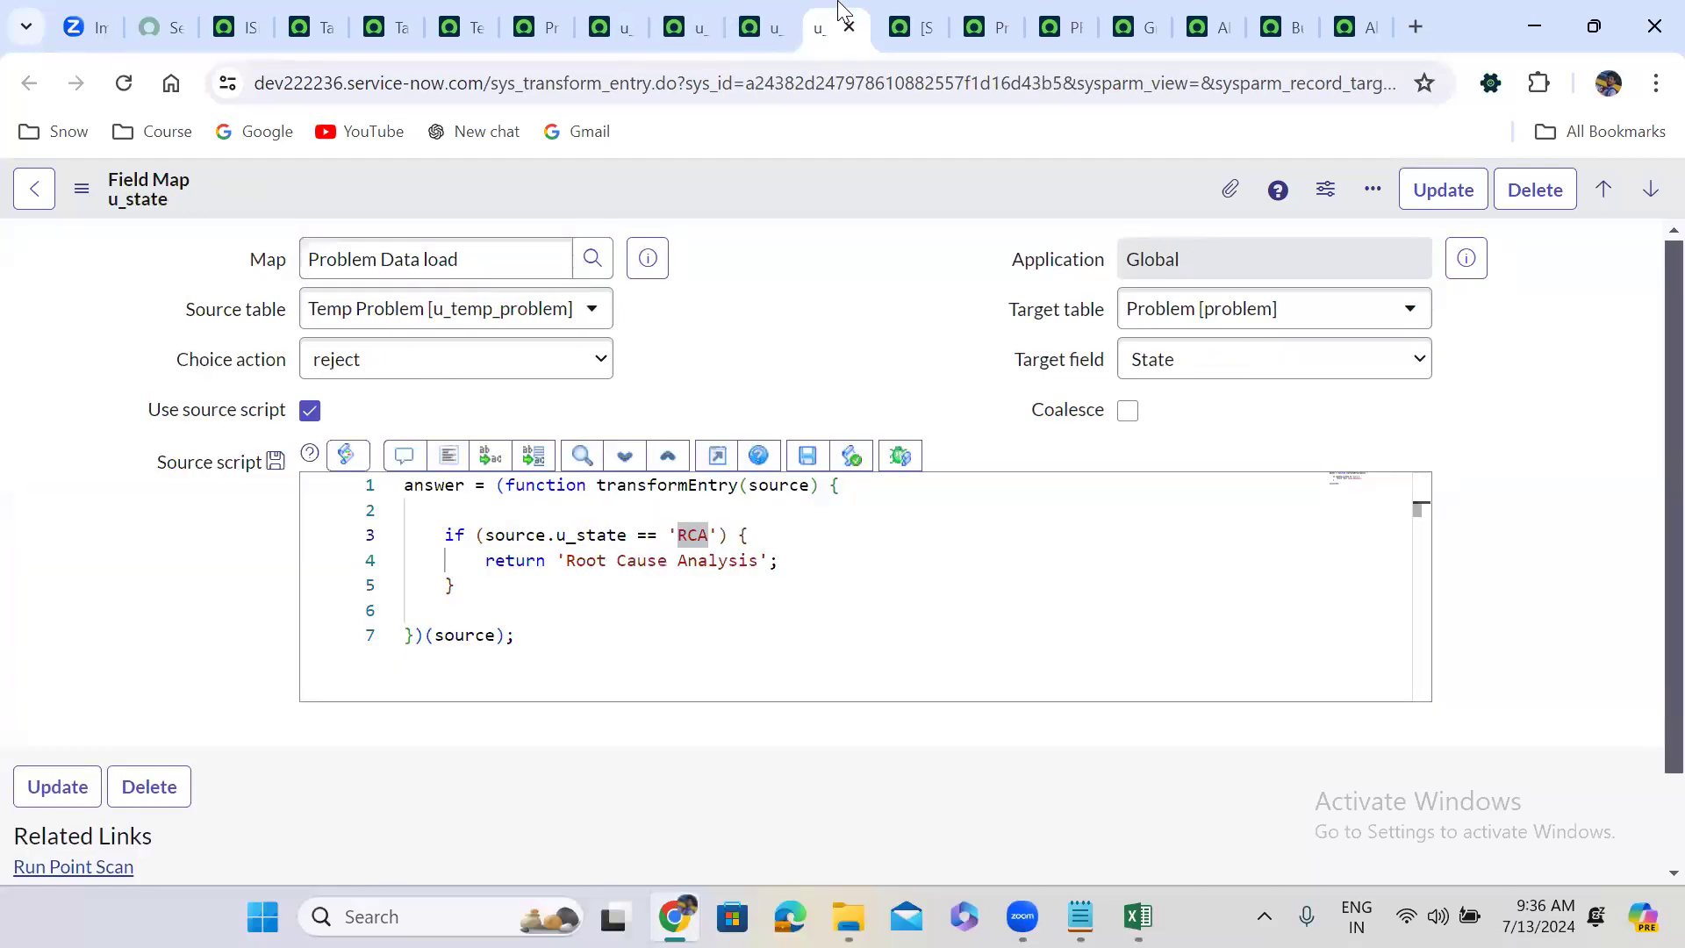